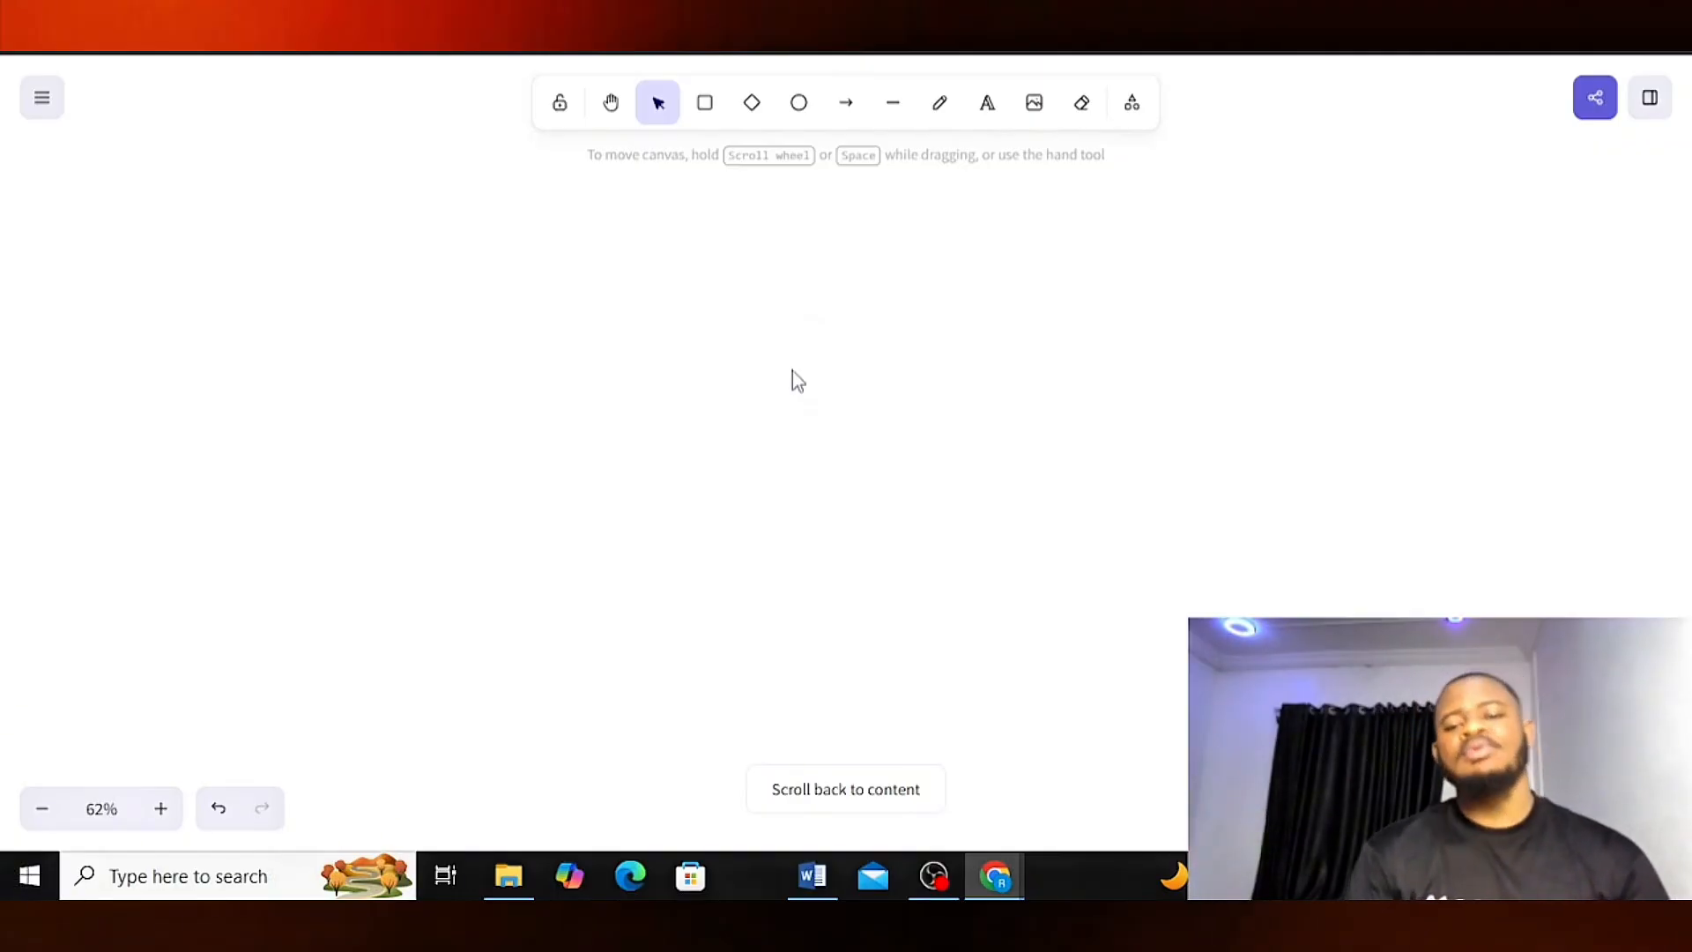
- Examine the recruitment flowchart from submission by form or email through database, review and job posting to interview
scroll(791, 372, down, 5)
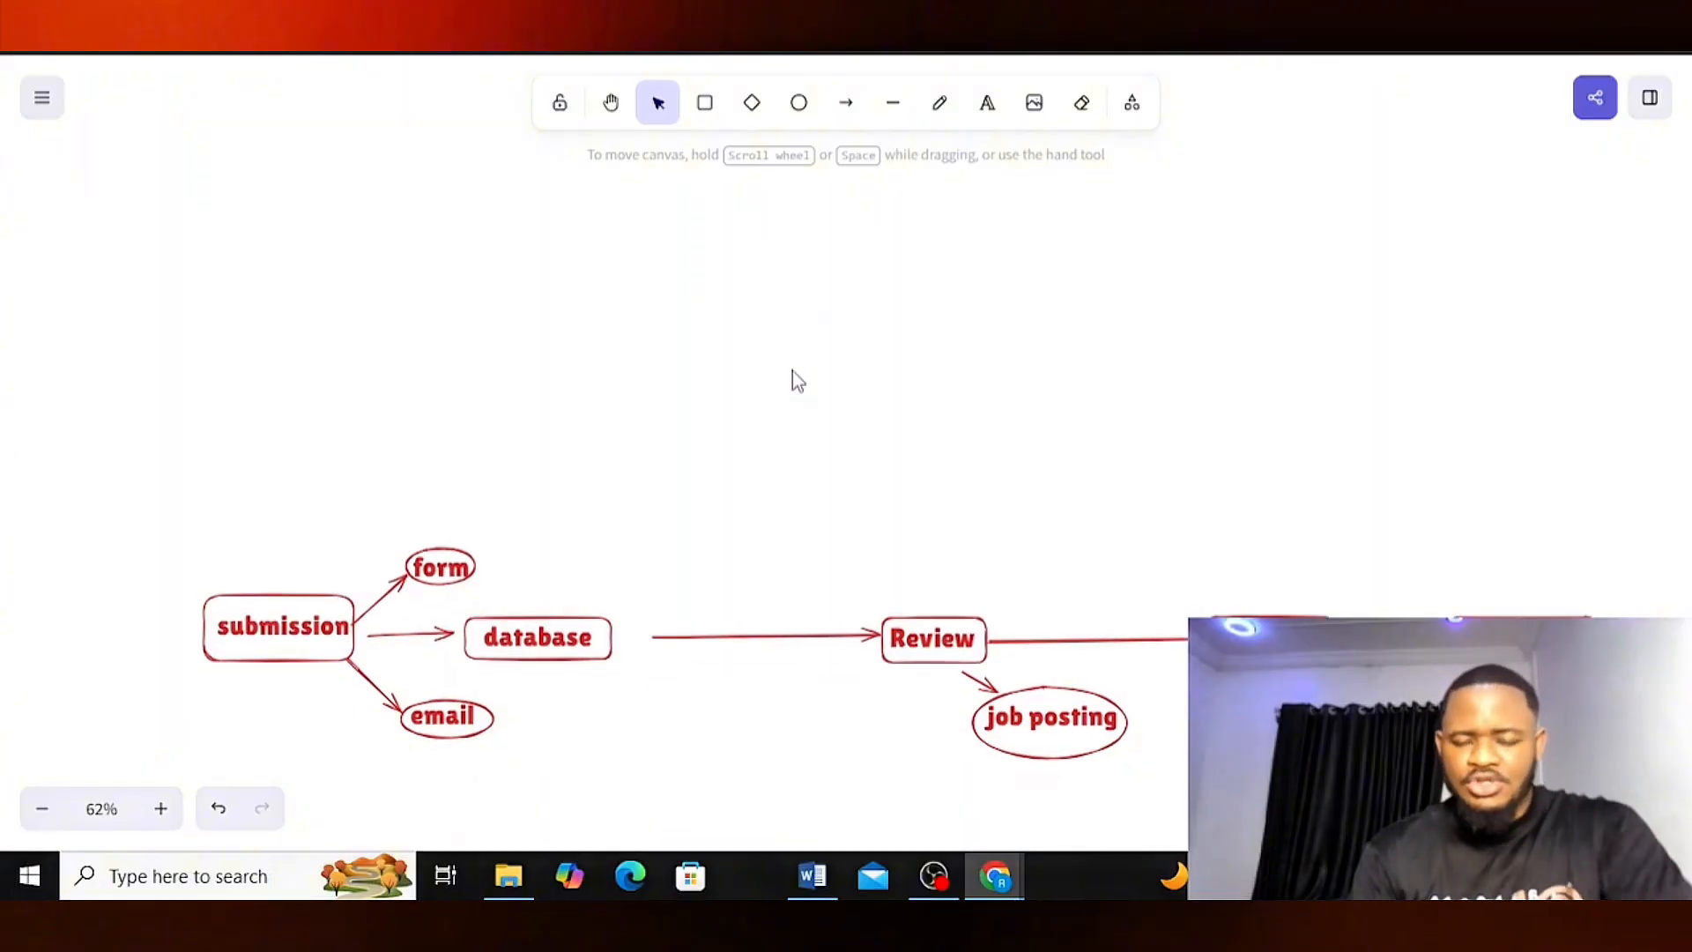
scroll(792, 372, down, 2)
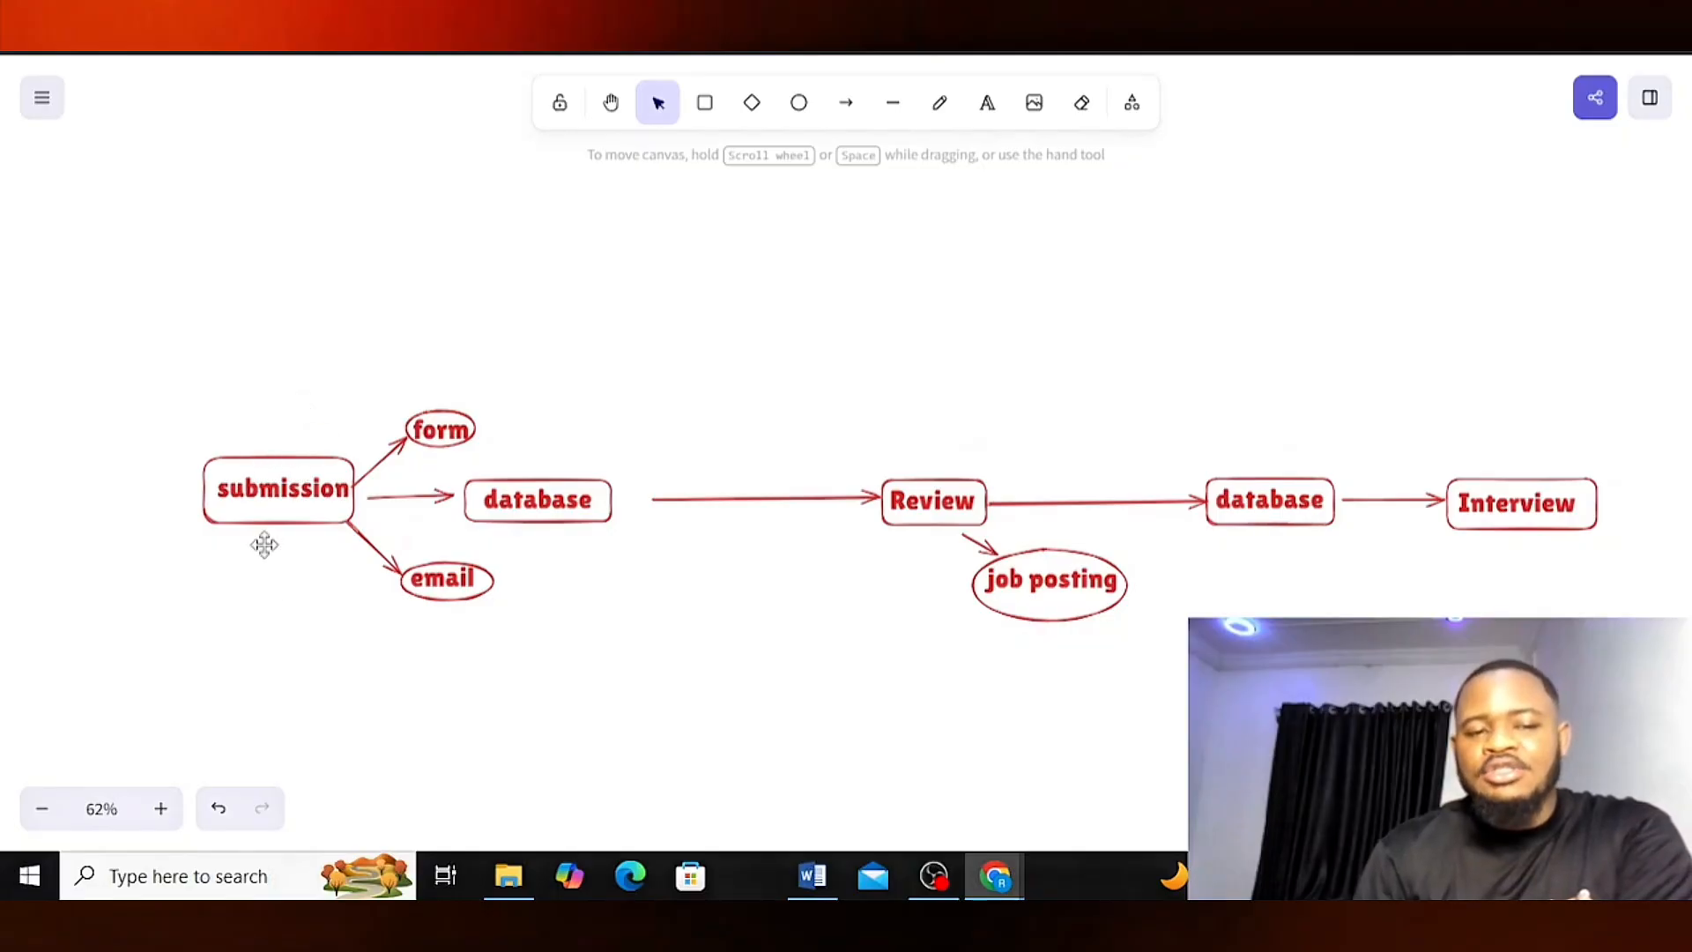
scroll(279, 608, up, 3)
scroll(278, 608, up, 1)
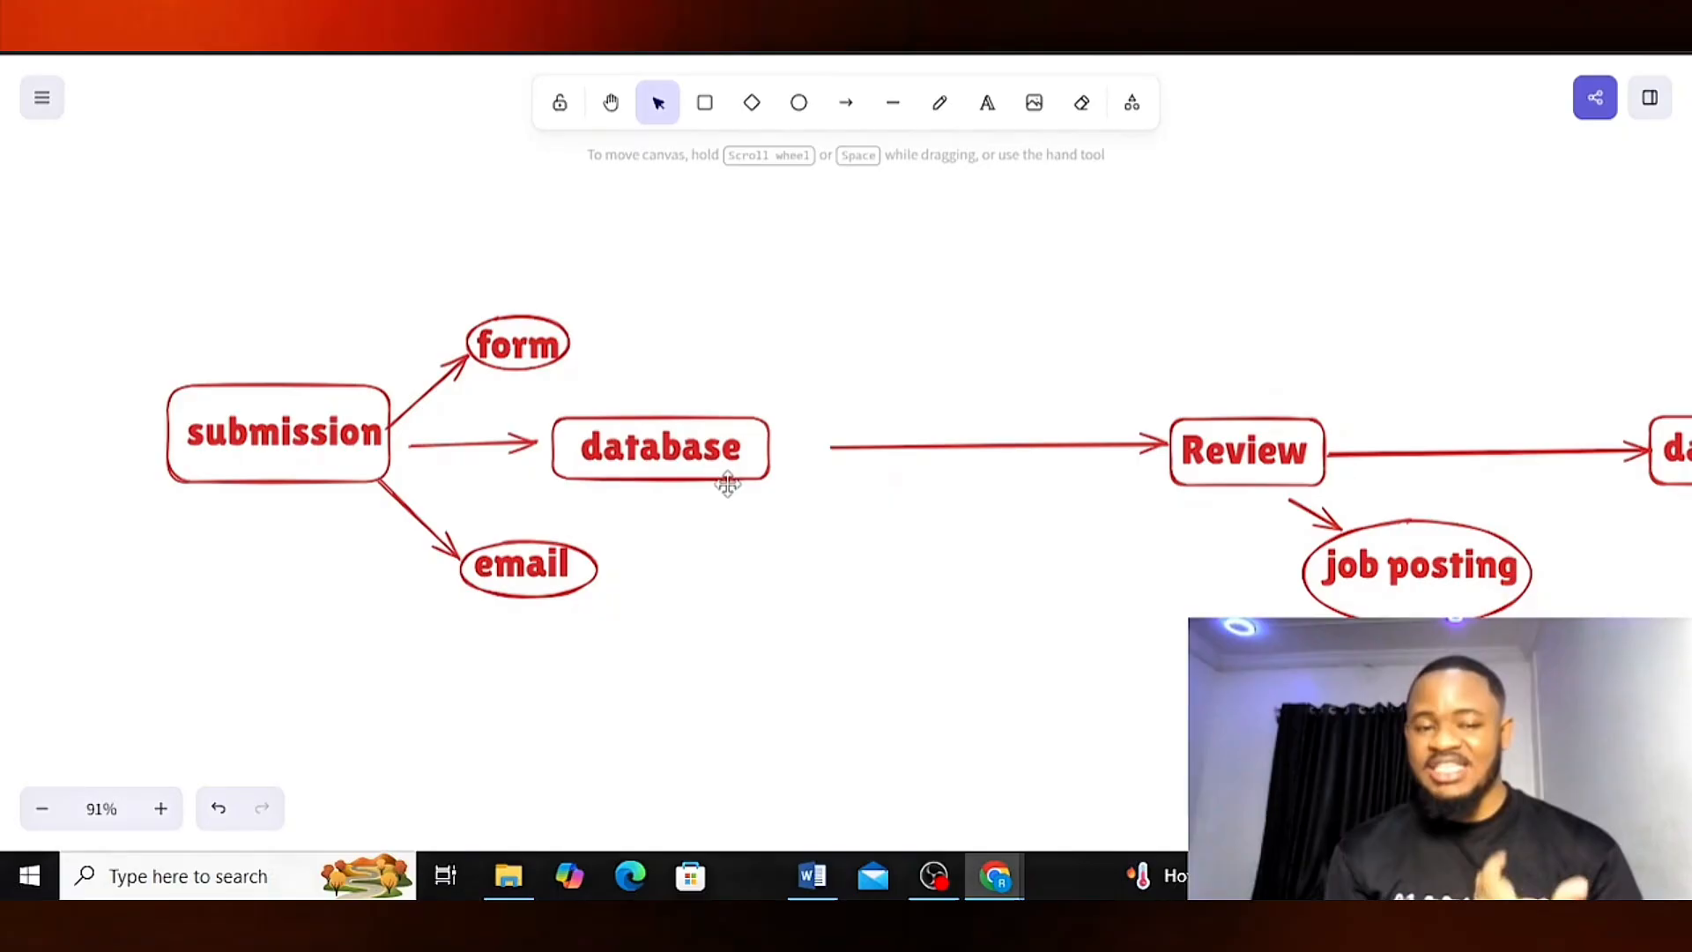
scroll(1325, 554, right, 5)
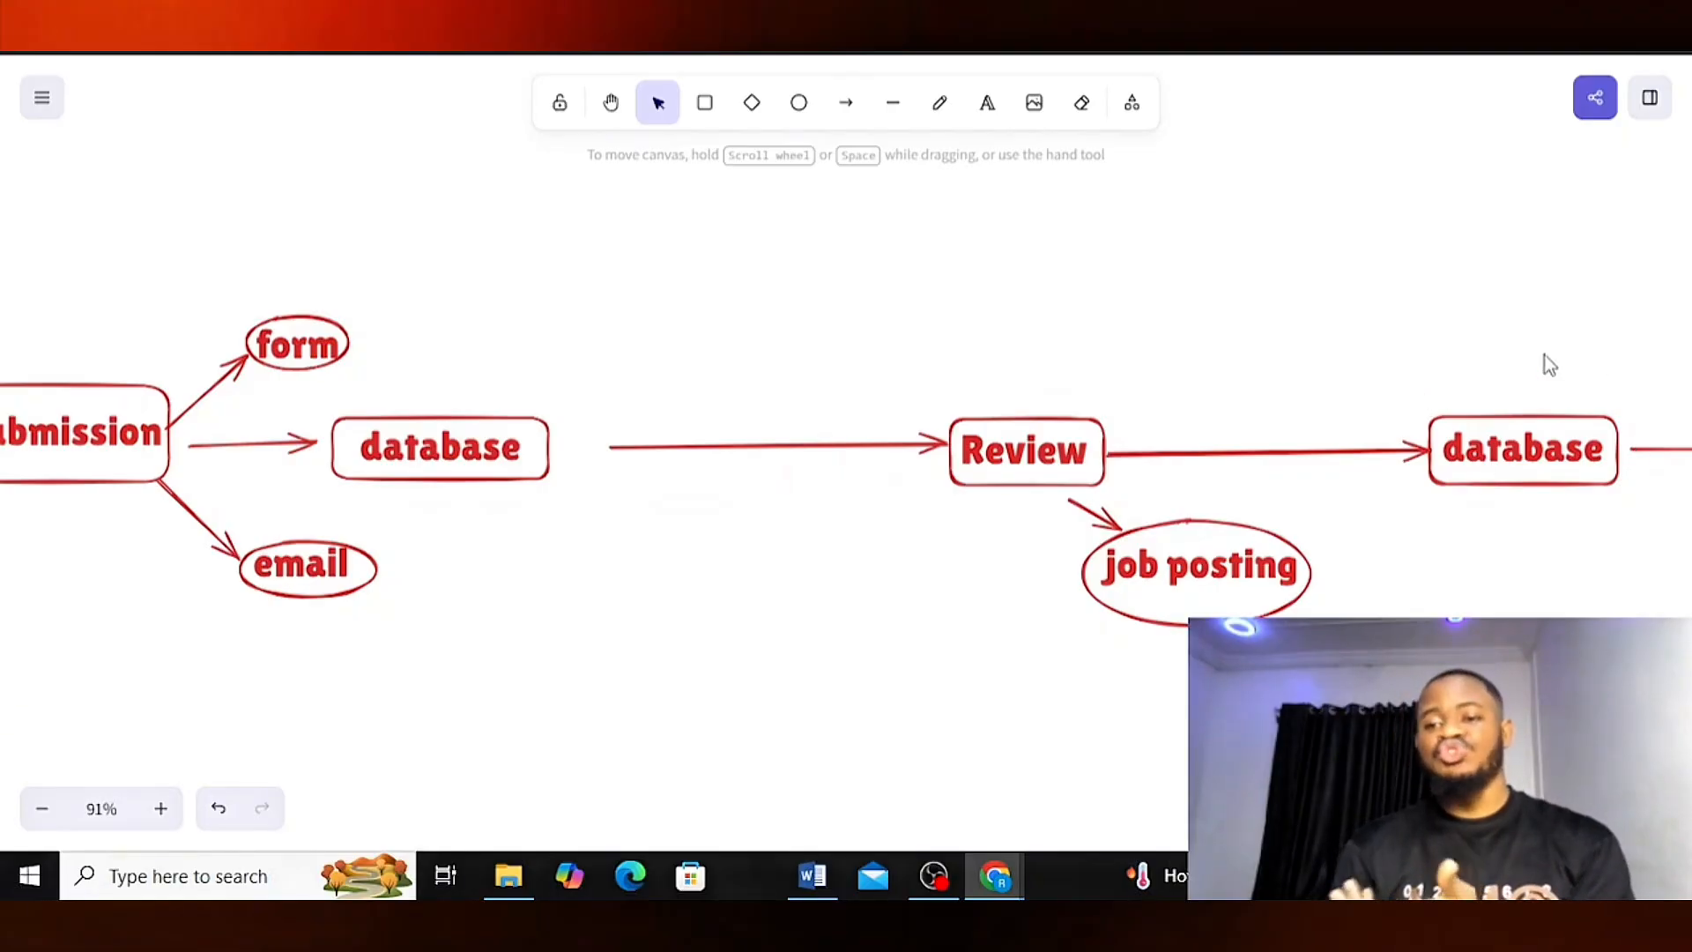
scroll(1625, 551, right, 5)
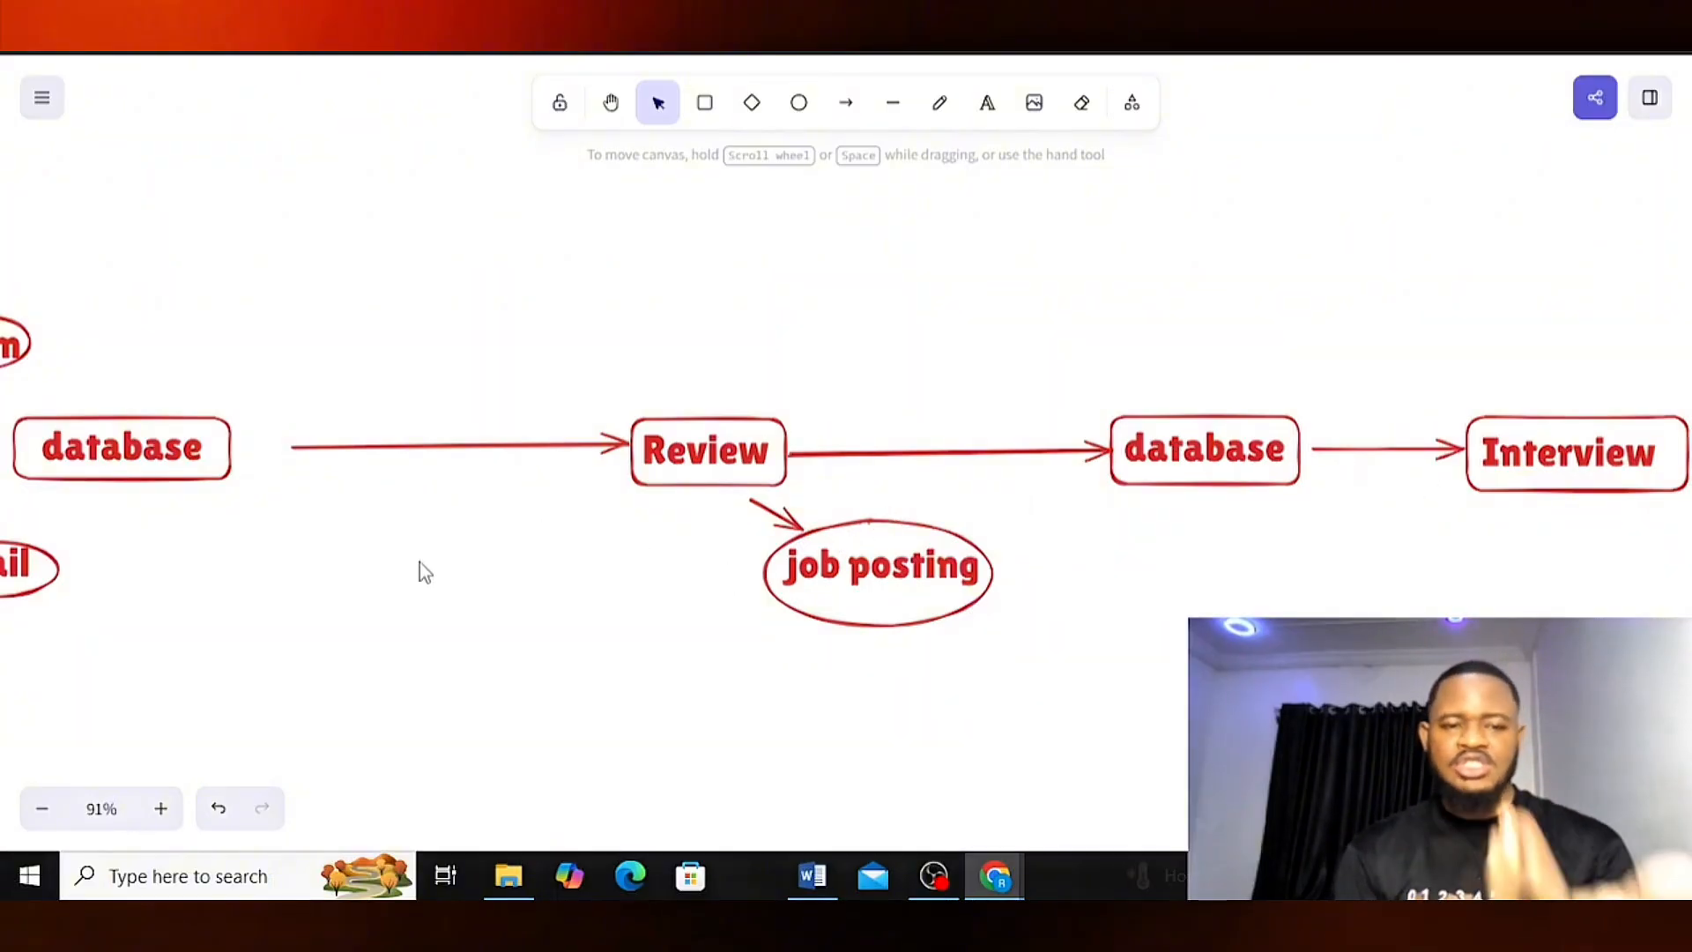
scroll(419, 562, down, 3)
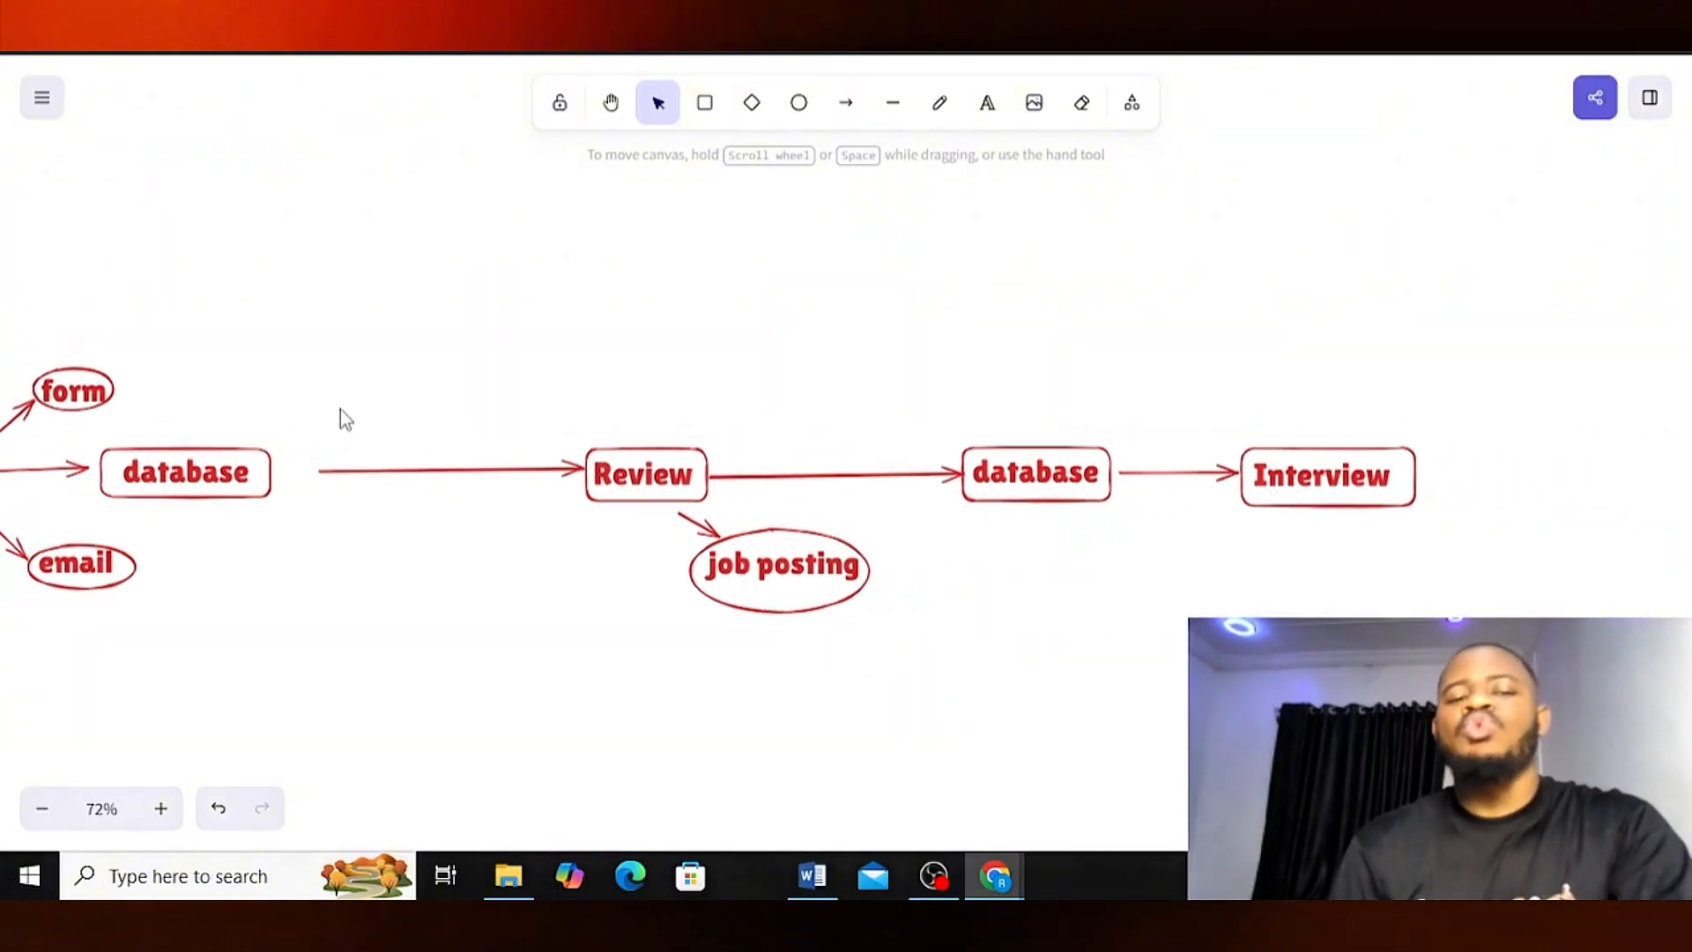
scroll(357, 387, left, 3)
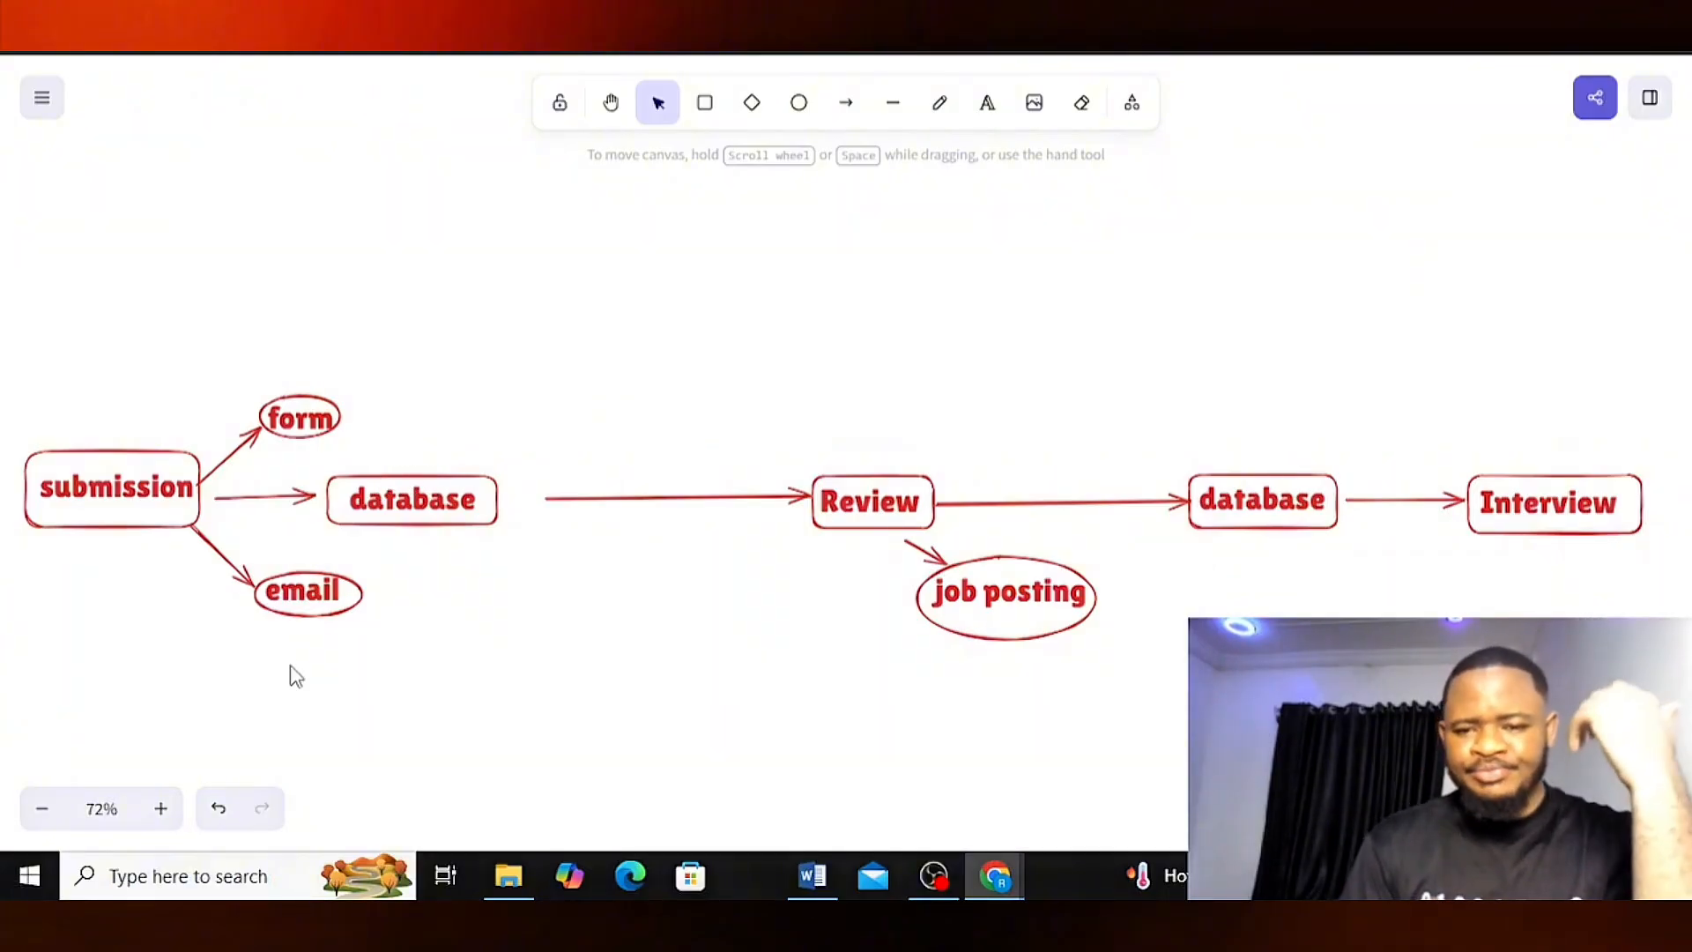
- Compare the automation flowchart, from form and Gmail triggers through Google Drive and AI agent to Google Sheet, with the recruitment flowchart above it
scroll(295, 676, down, 2)
scroll(296, 676, down, 6)
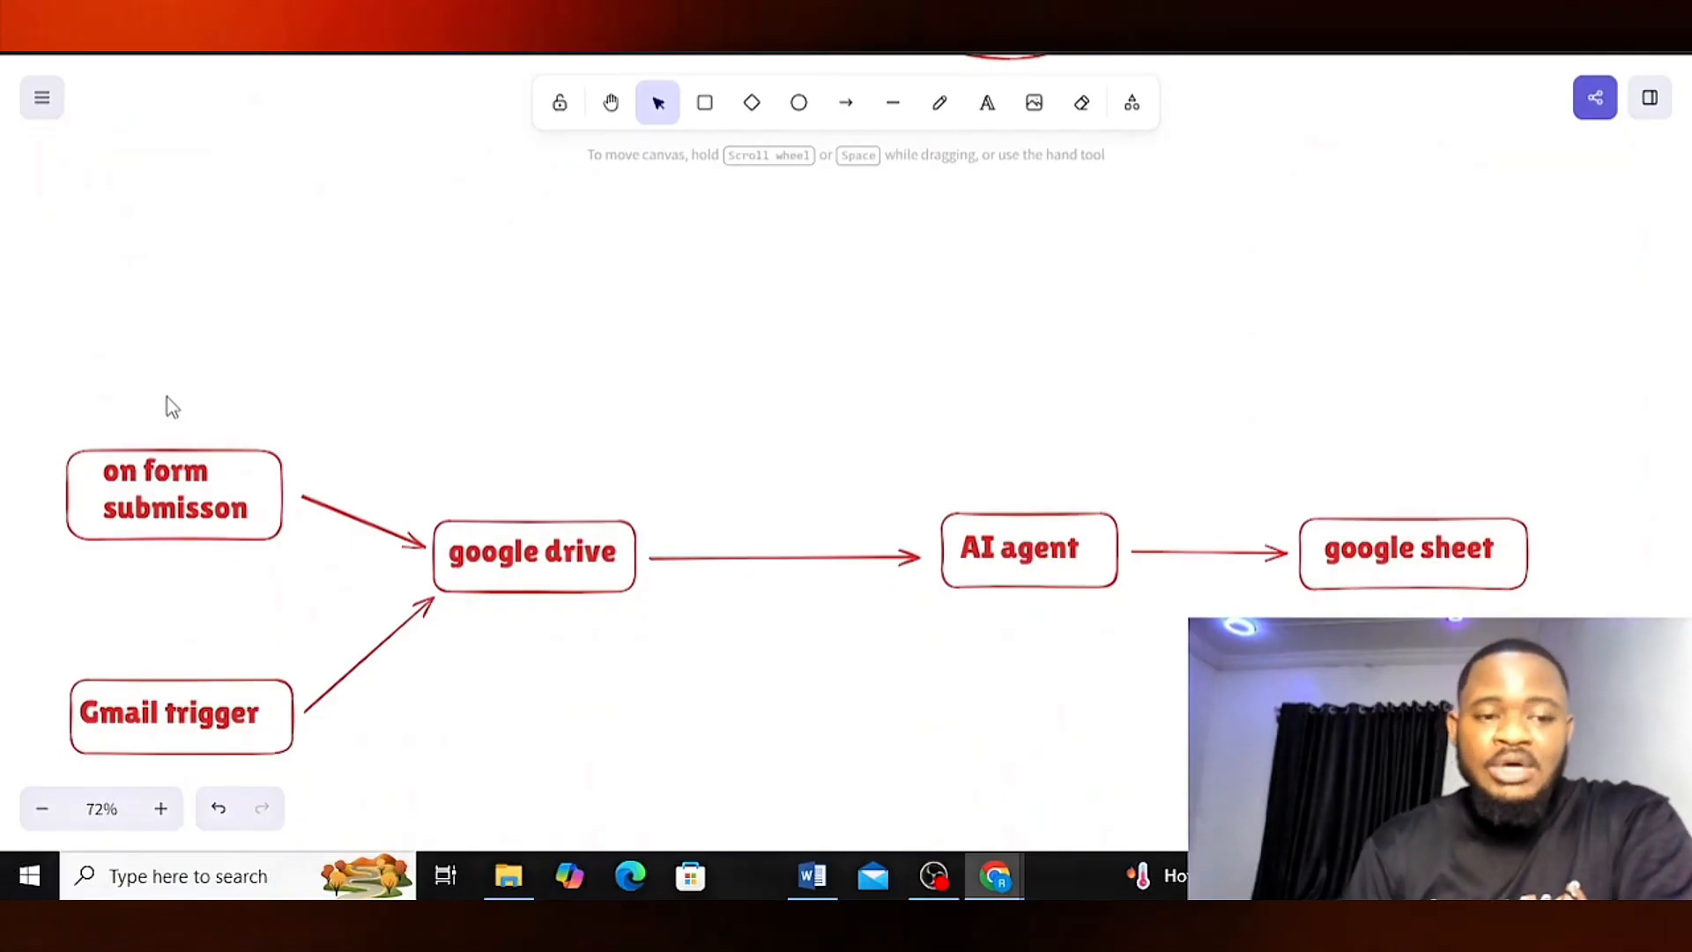
scroll(171, 400, left, 1)
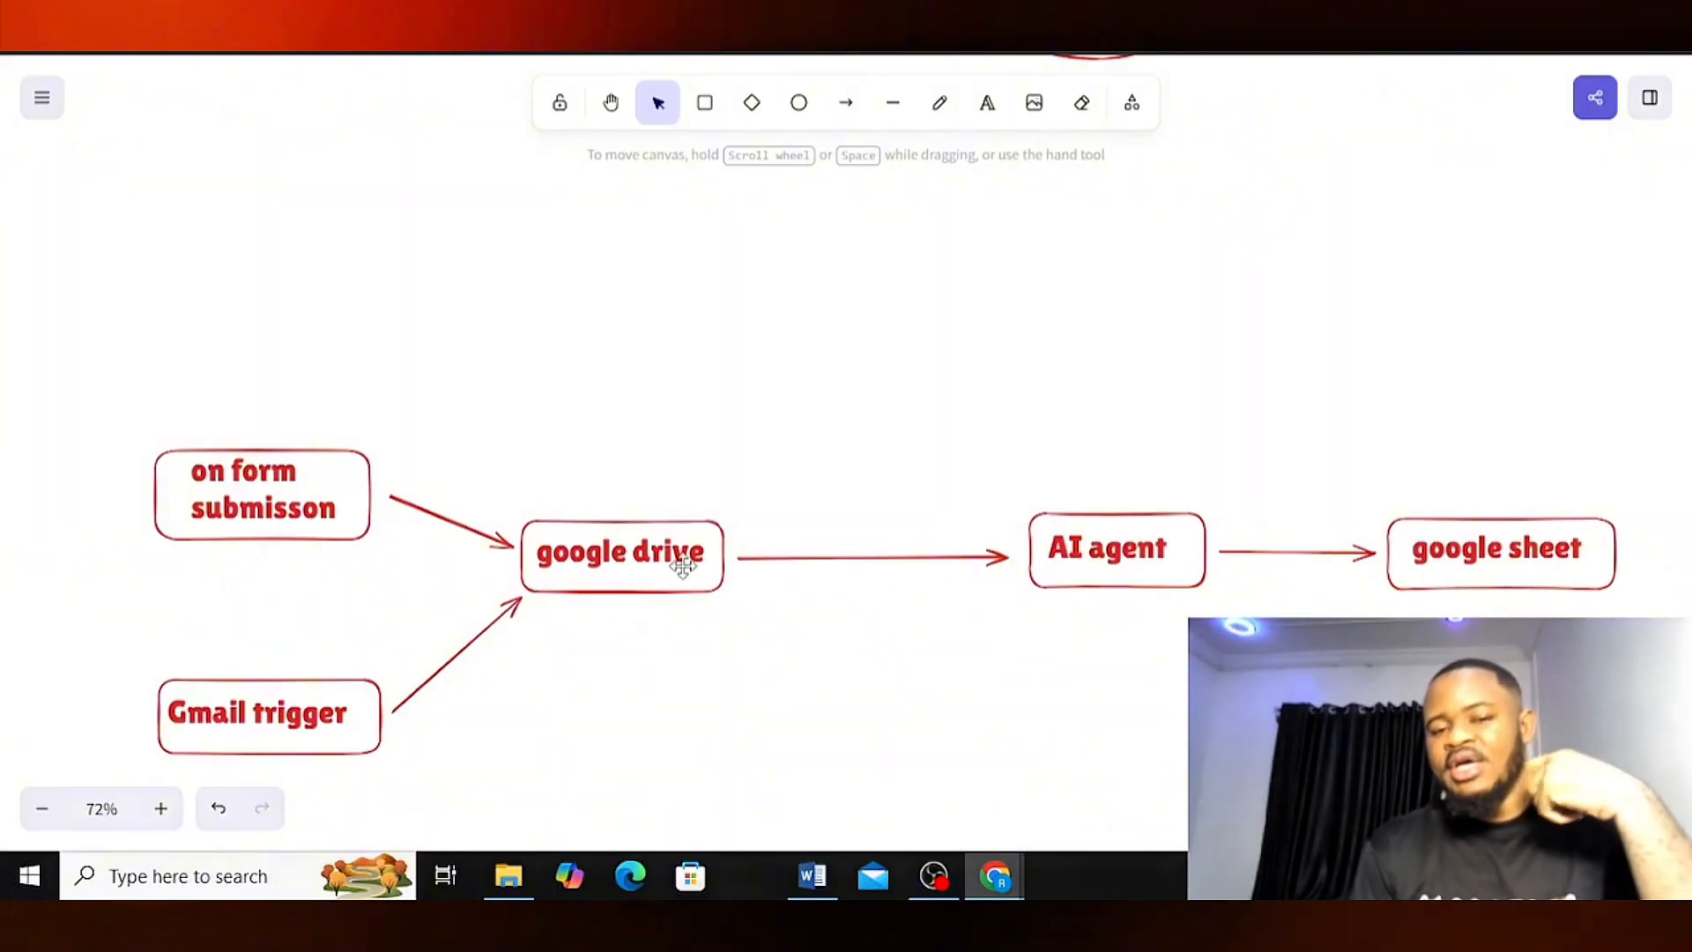
scroll(714, 225, up, 5)
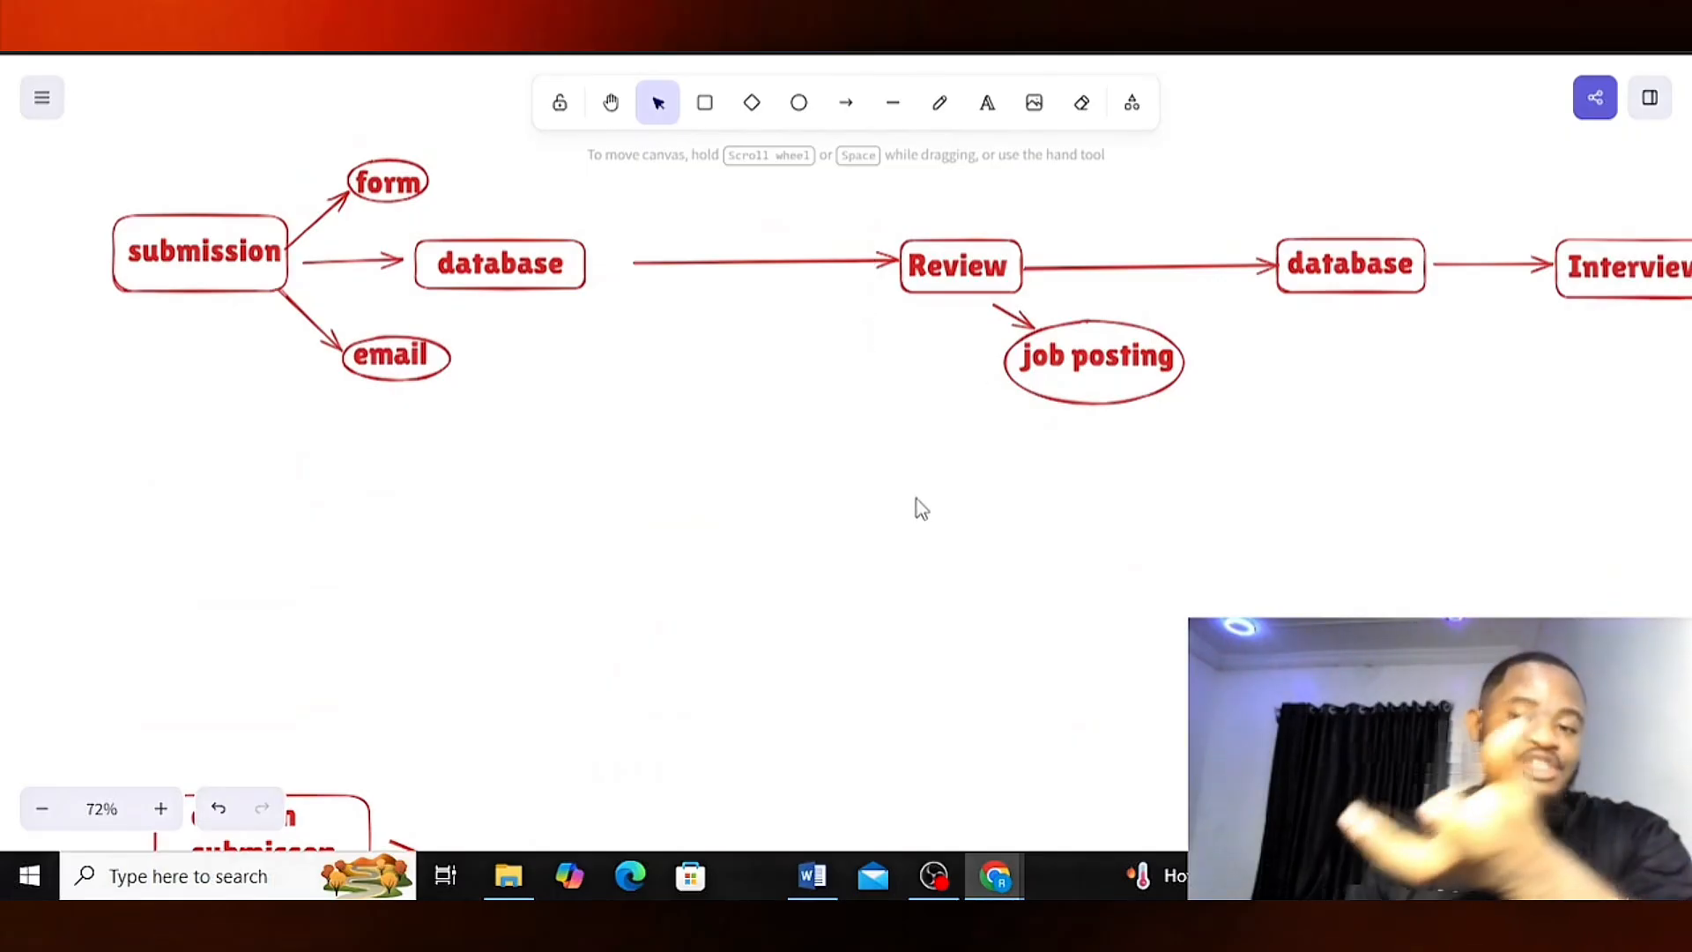
scroll(917, 499, down, 3)
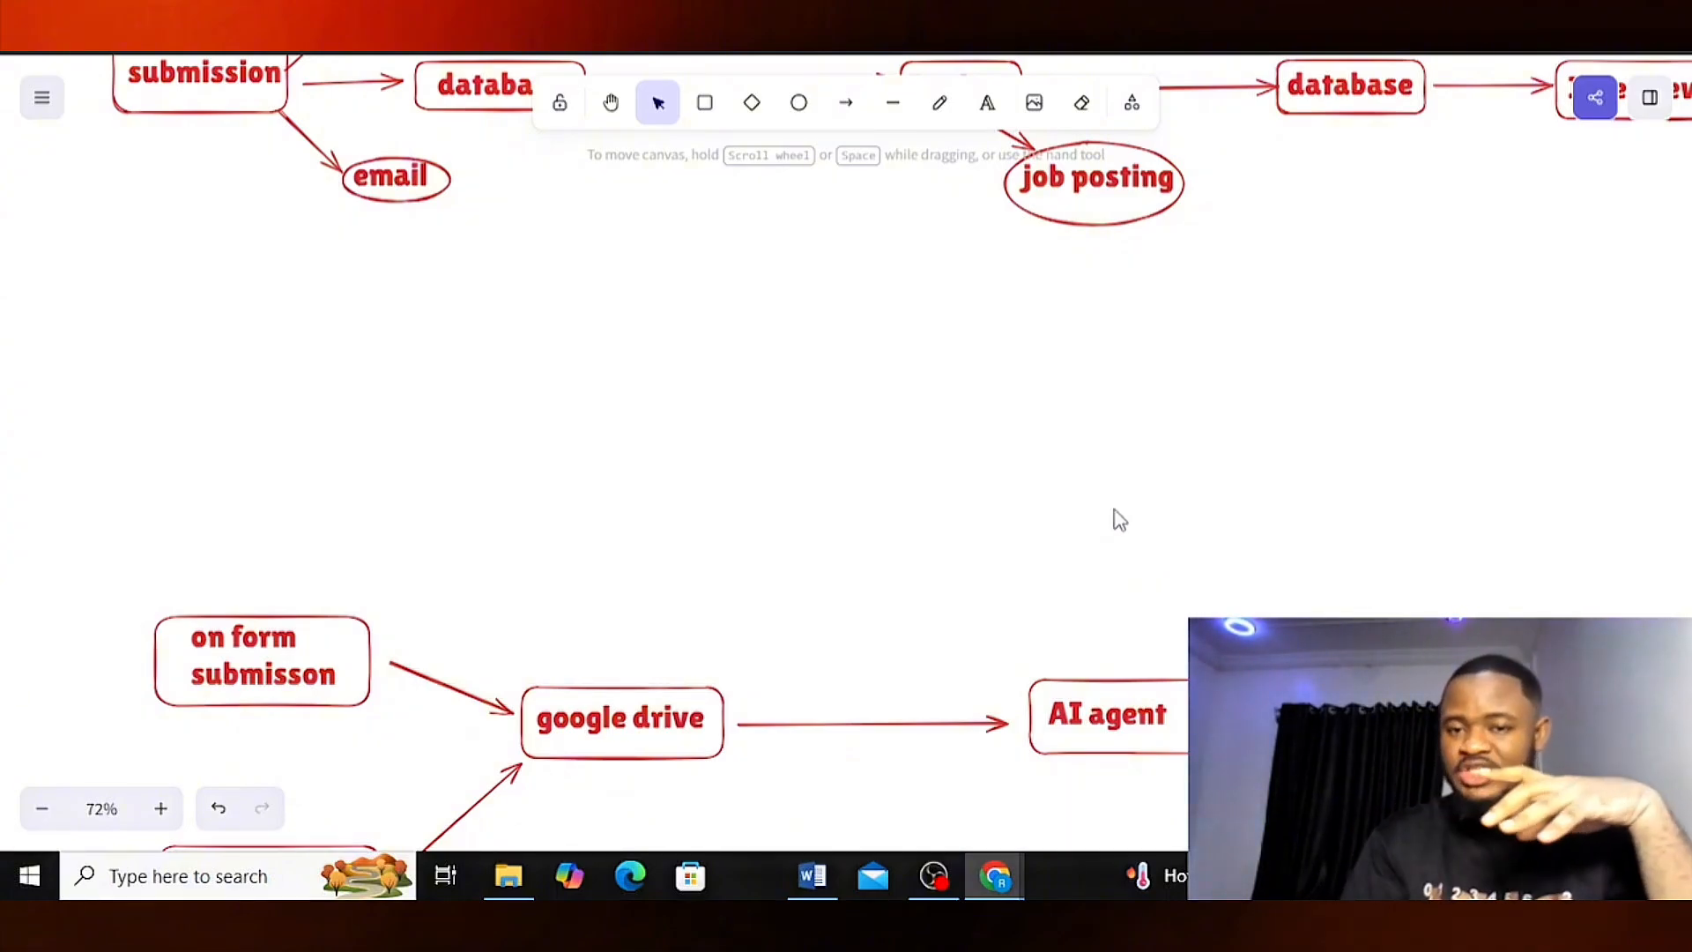
scroll(970, 404, up, 3)
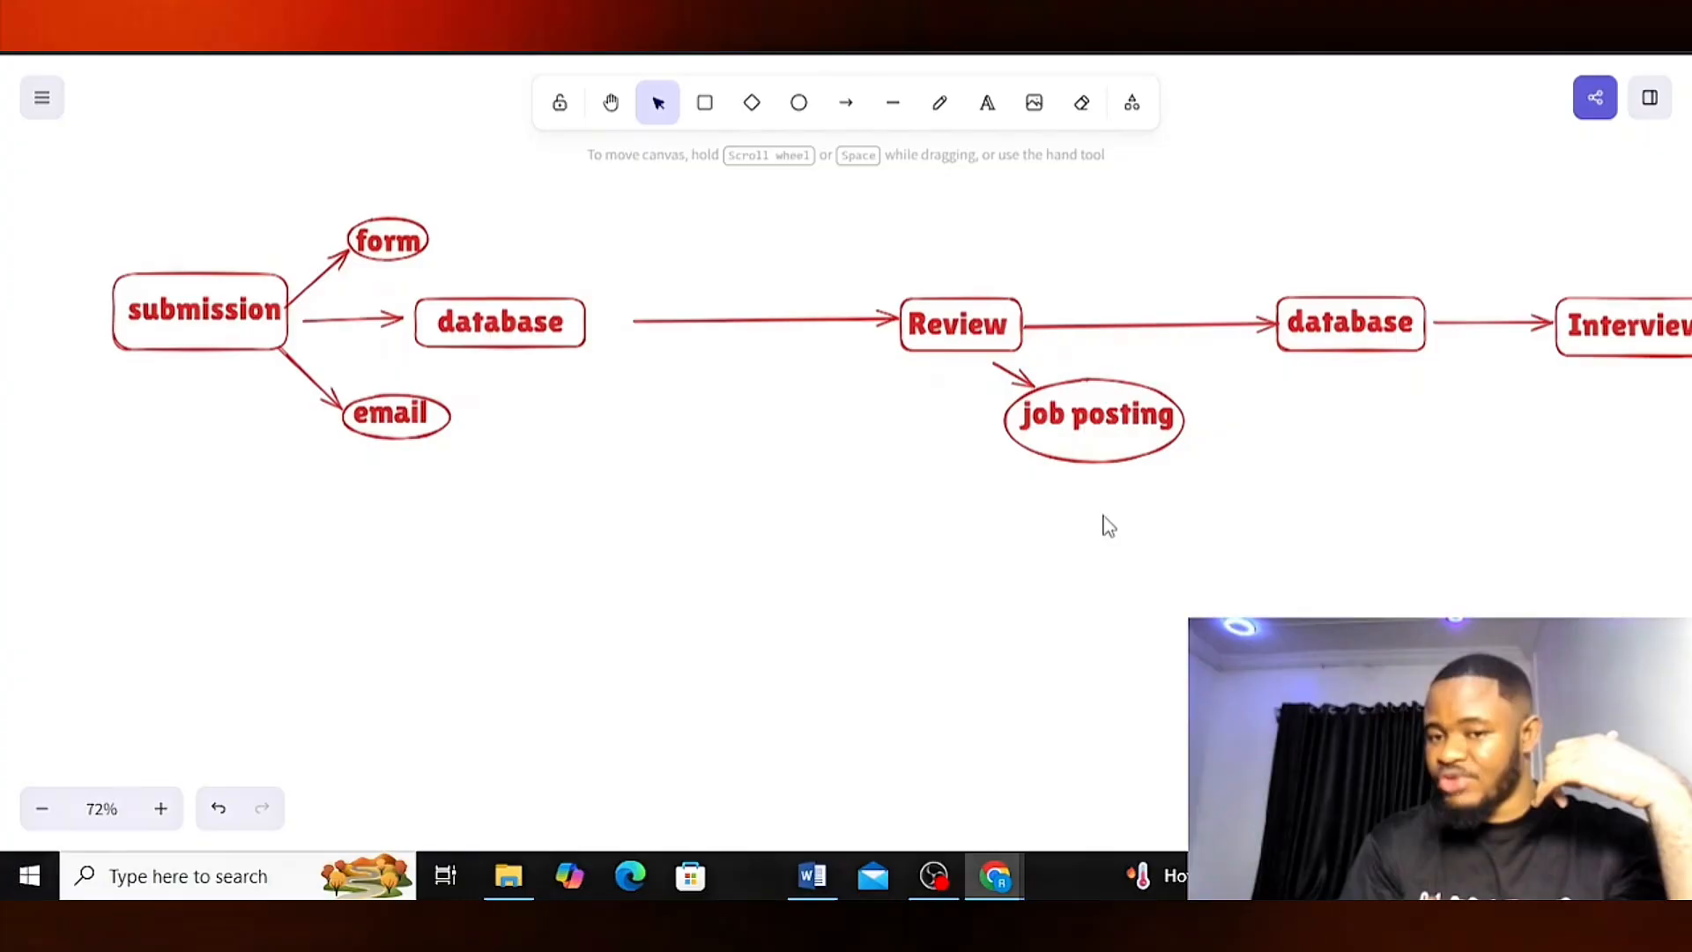
scroll(1067, 628, down, 5)
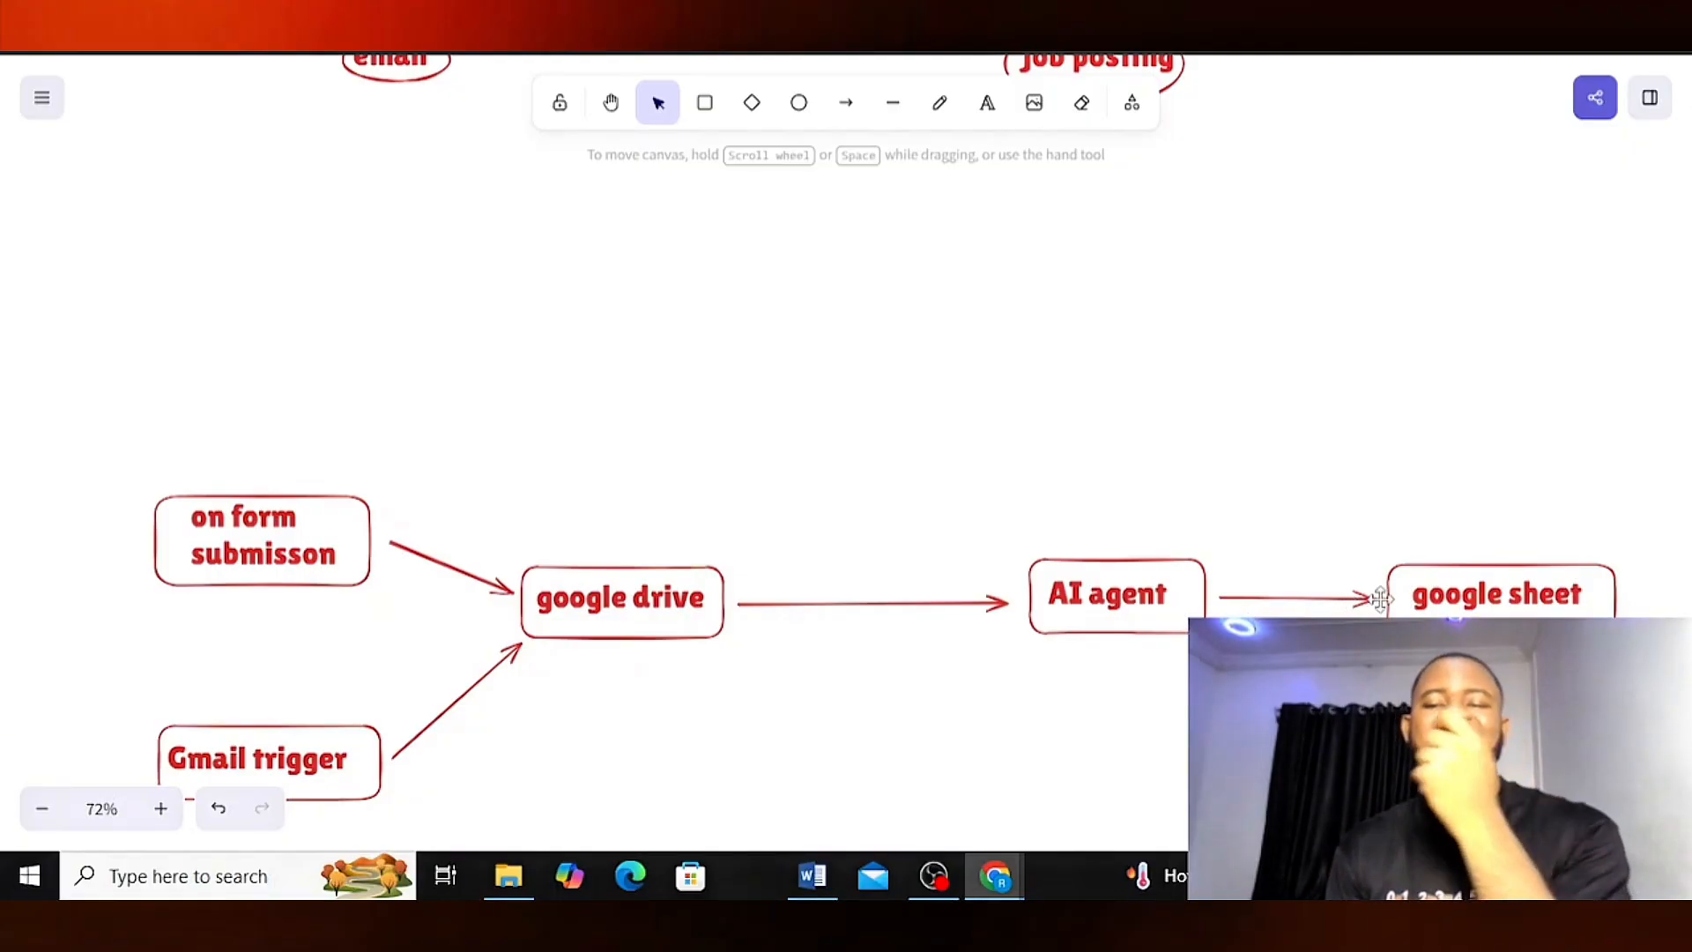
scroll(1099, 374, up, 3)
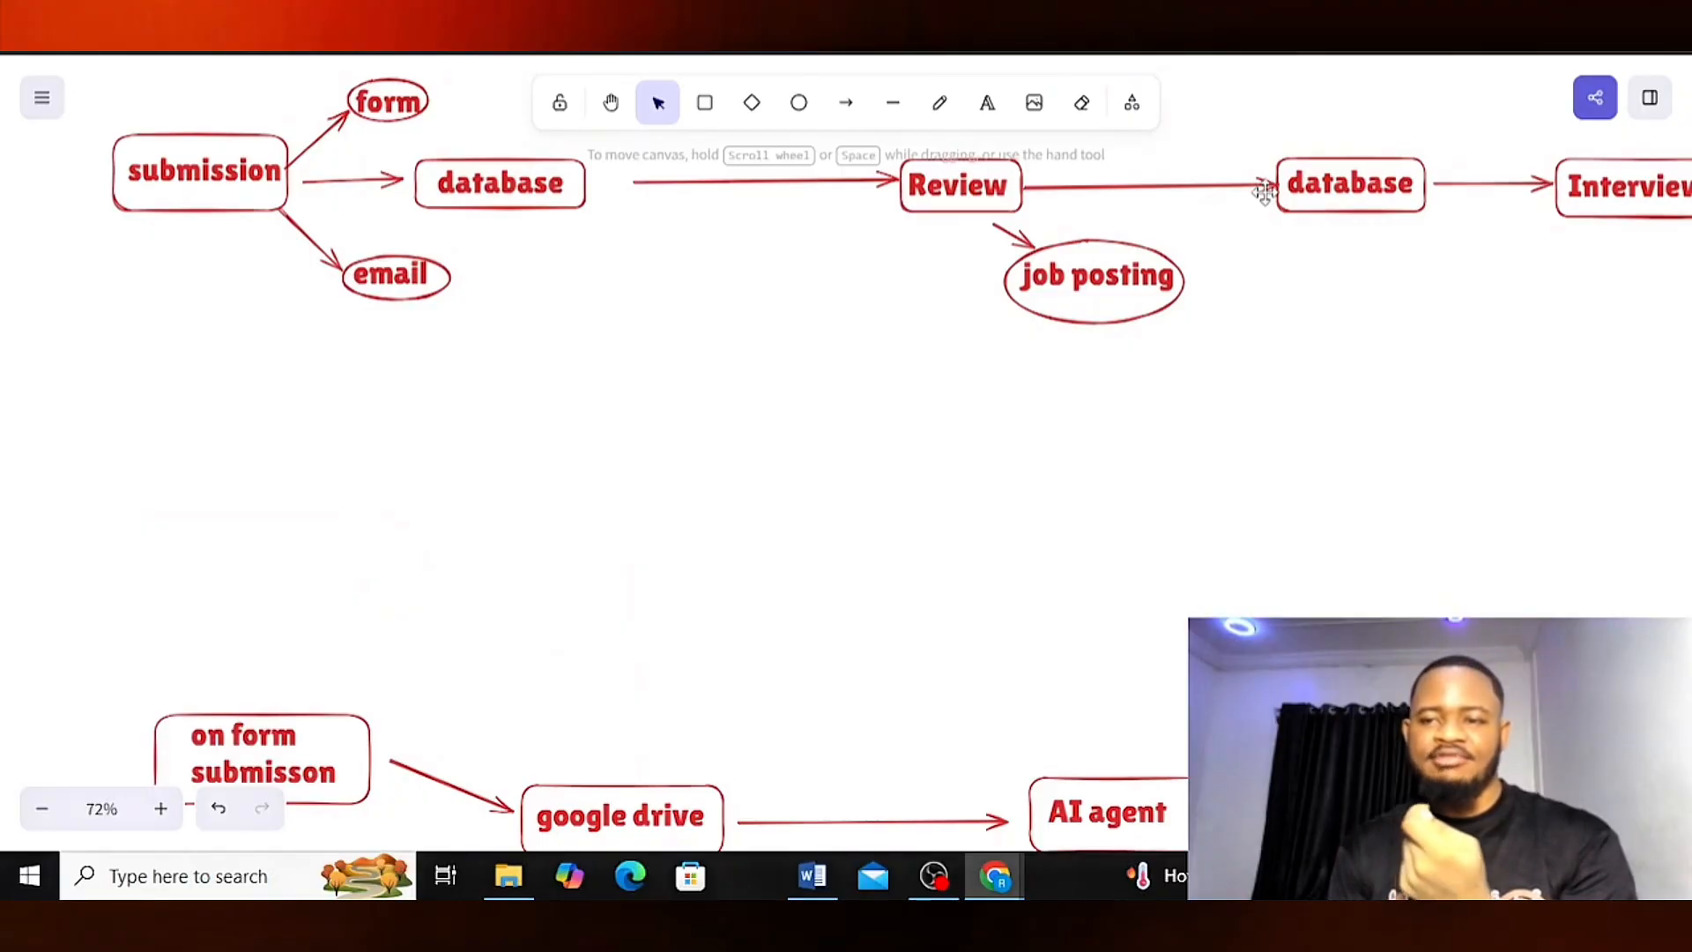
scroll(1309, 285, up, 1)
scroll(1309, 285, down, 1)
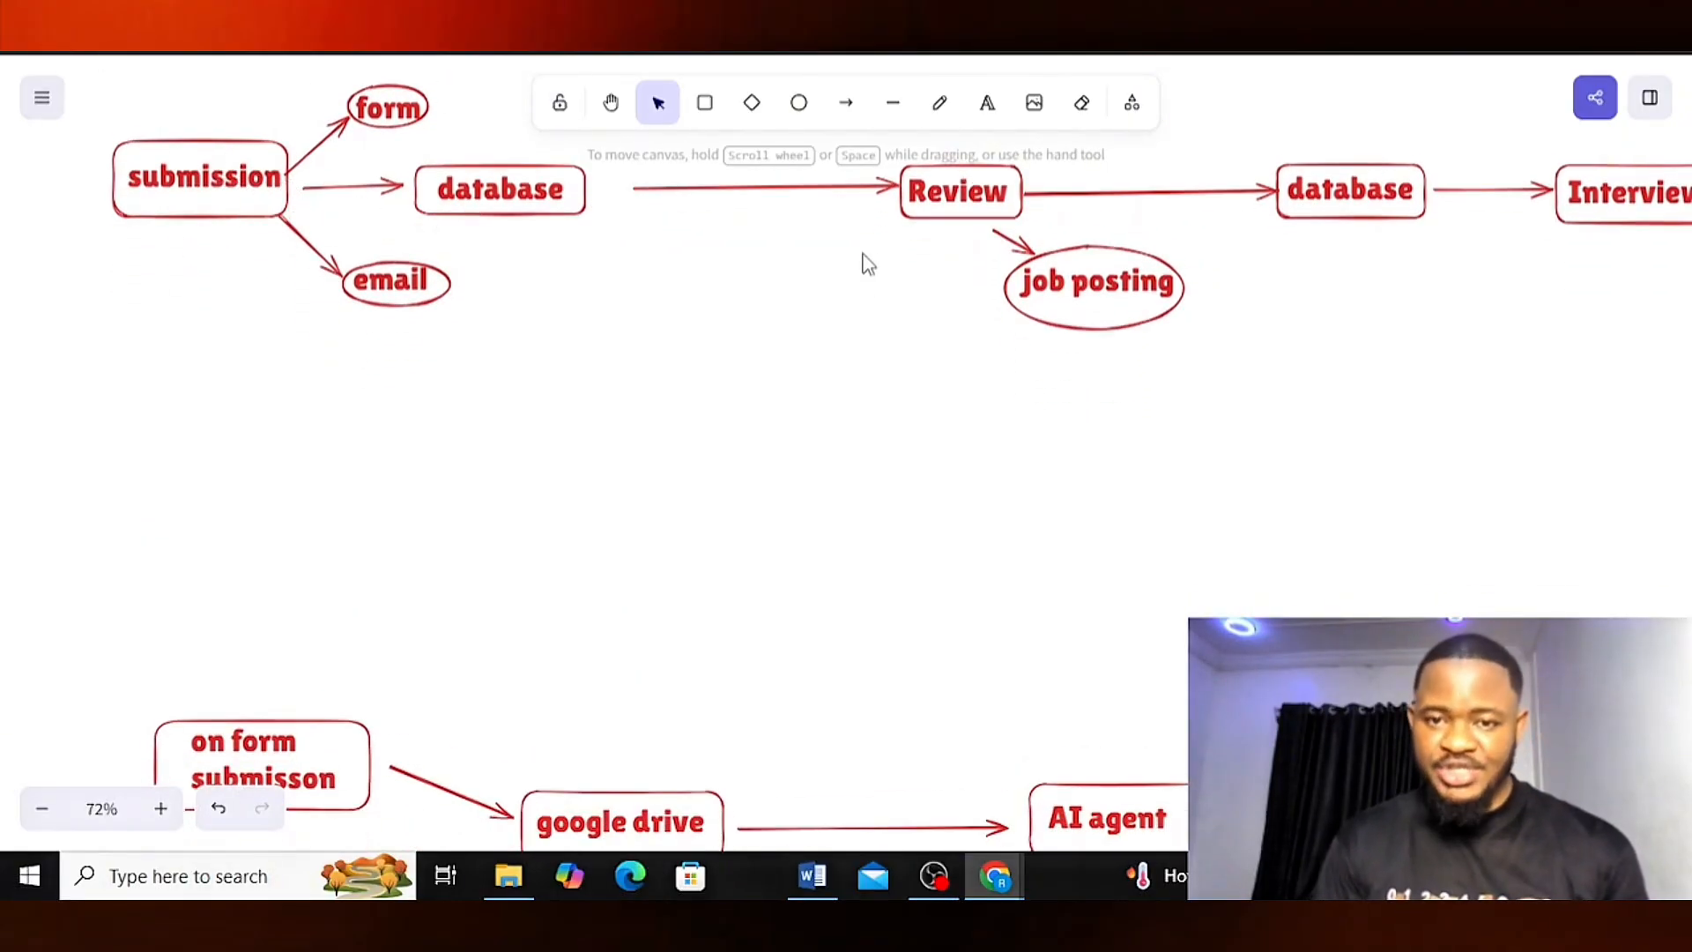
scroll(842, 347, down, 2)
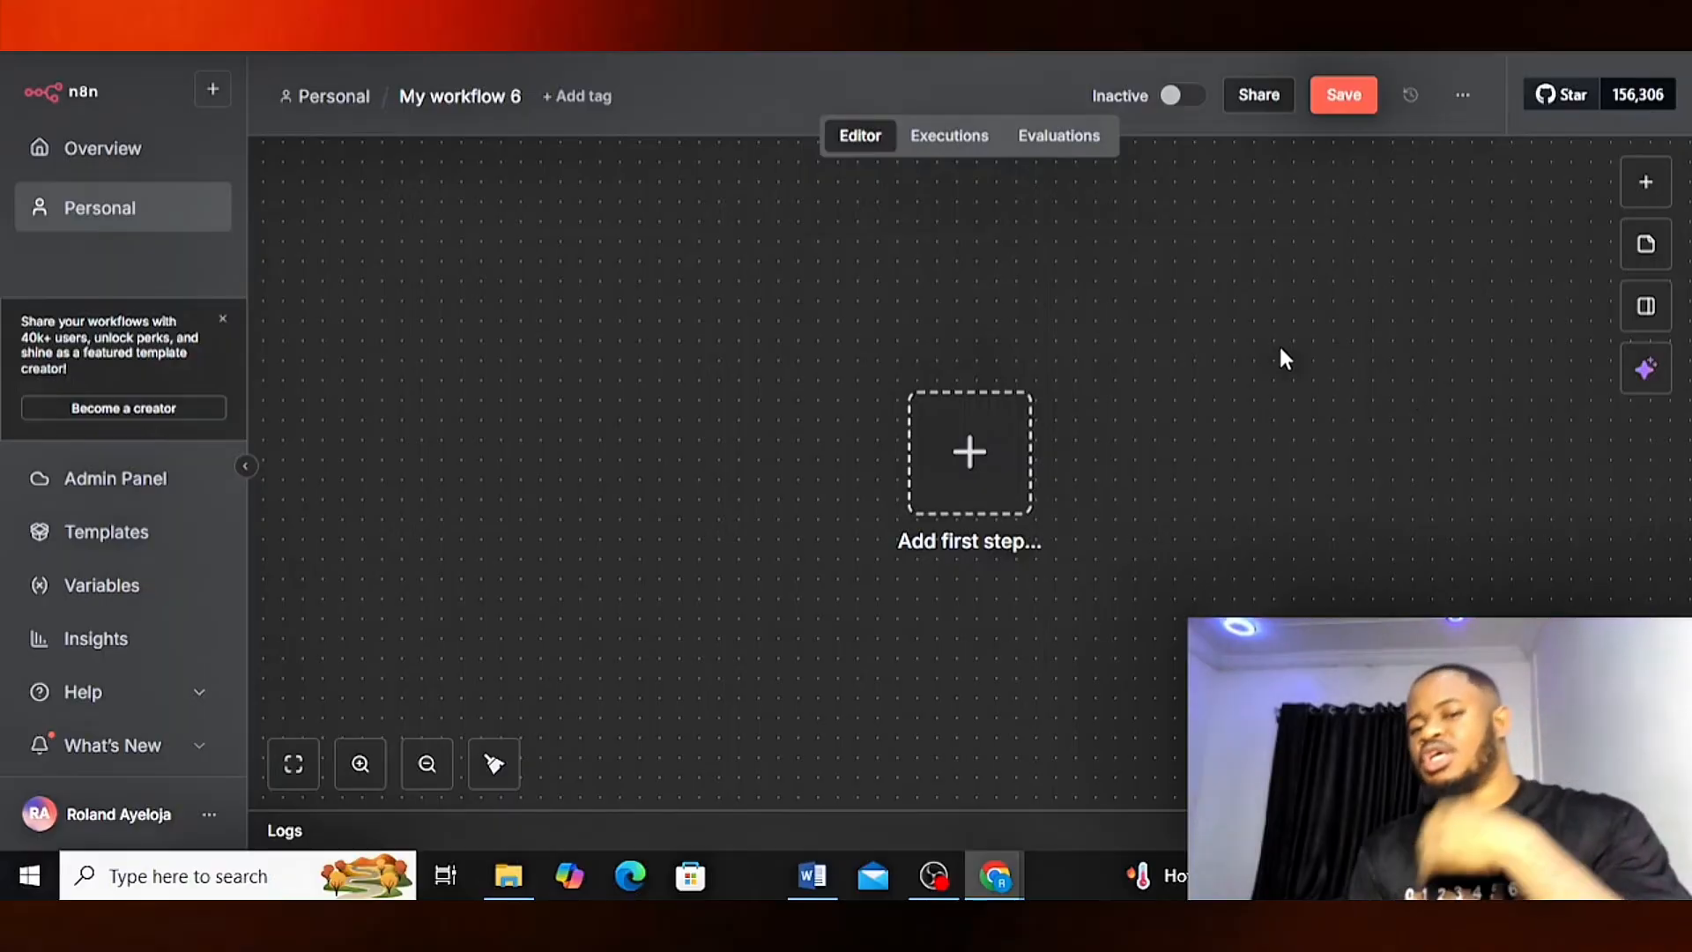
- In n8n, add an n8n Form trigger that starts the empty workflow on a new form event
click(1631, 178)
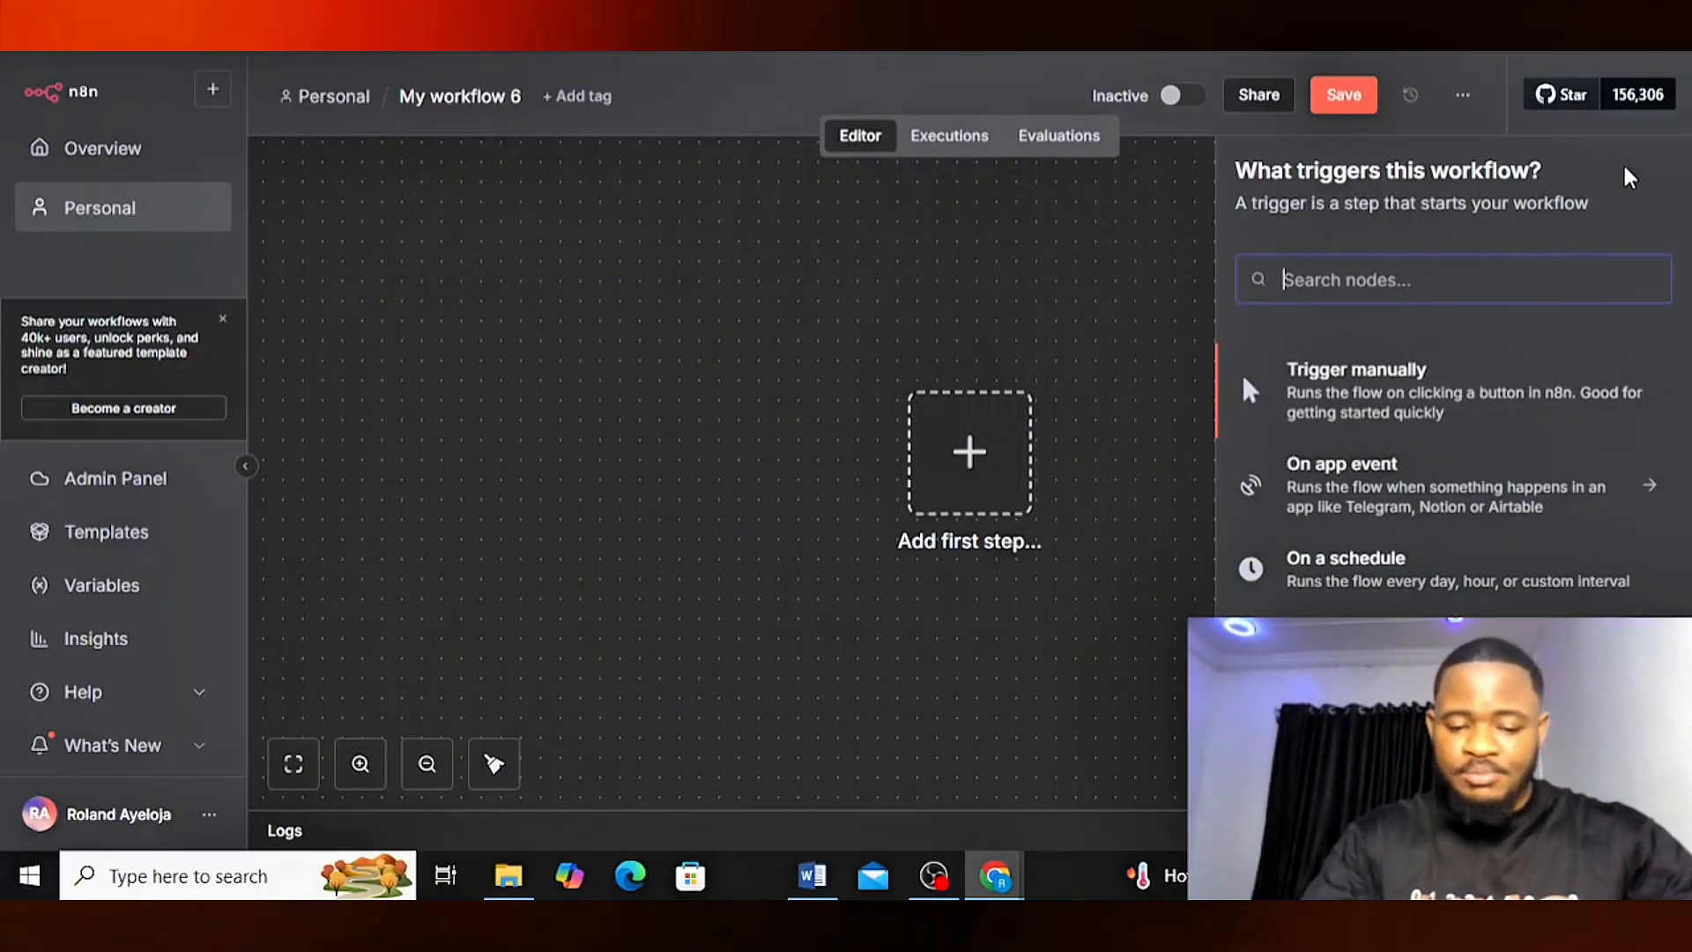
text(fo)
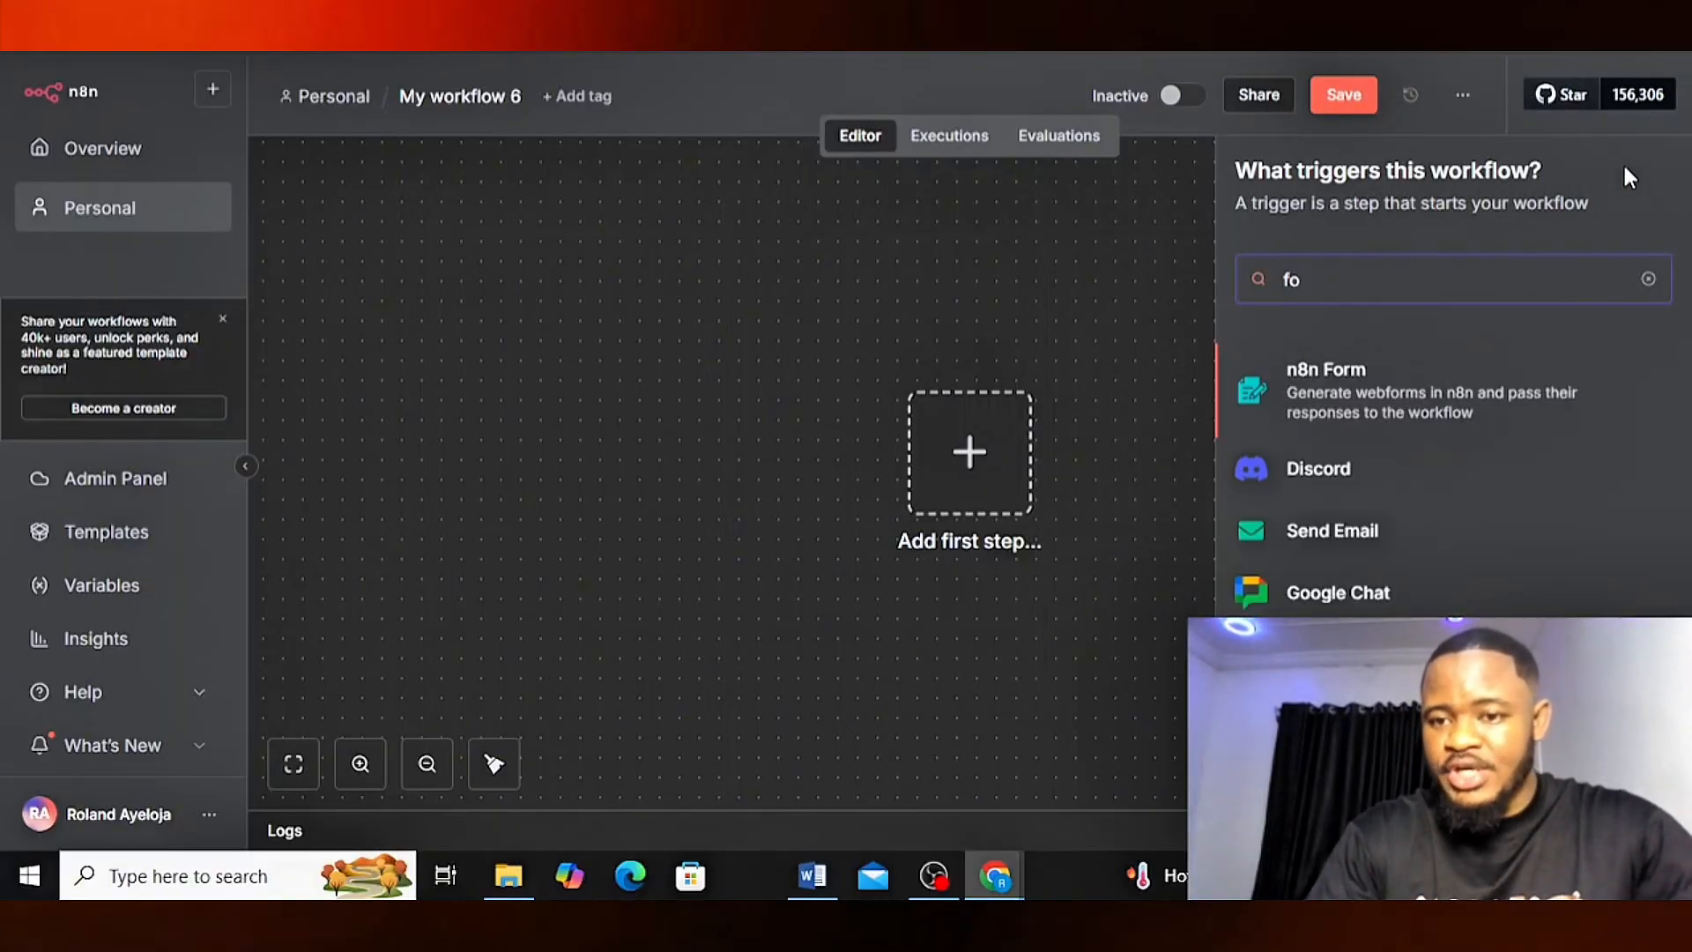
click(1324, 389)
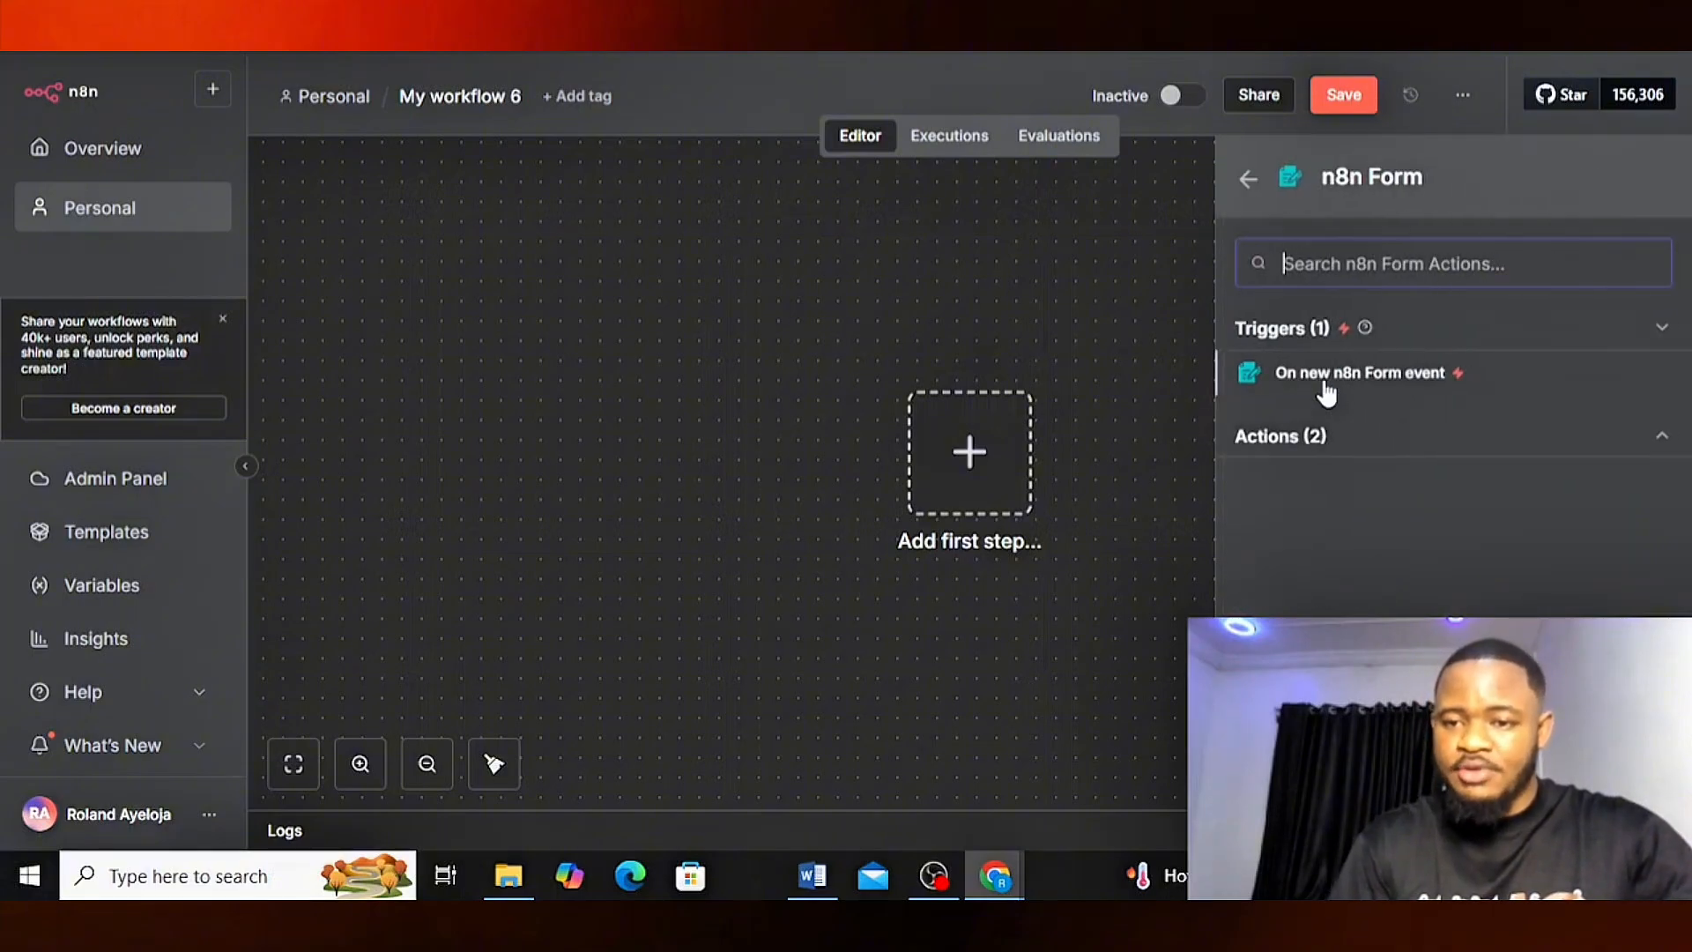
click(1303, 378)
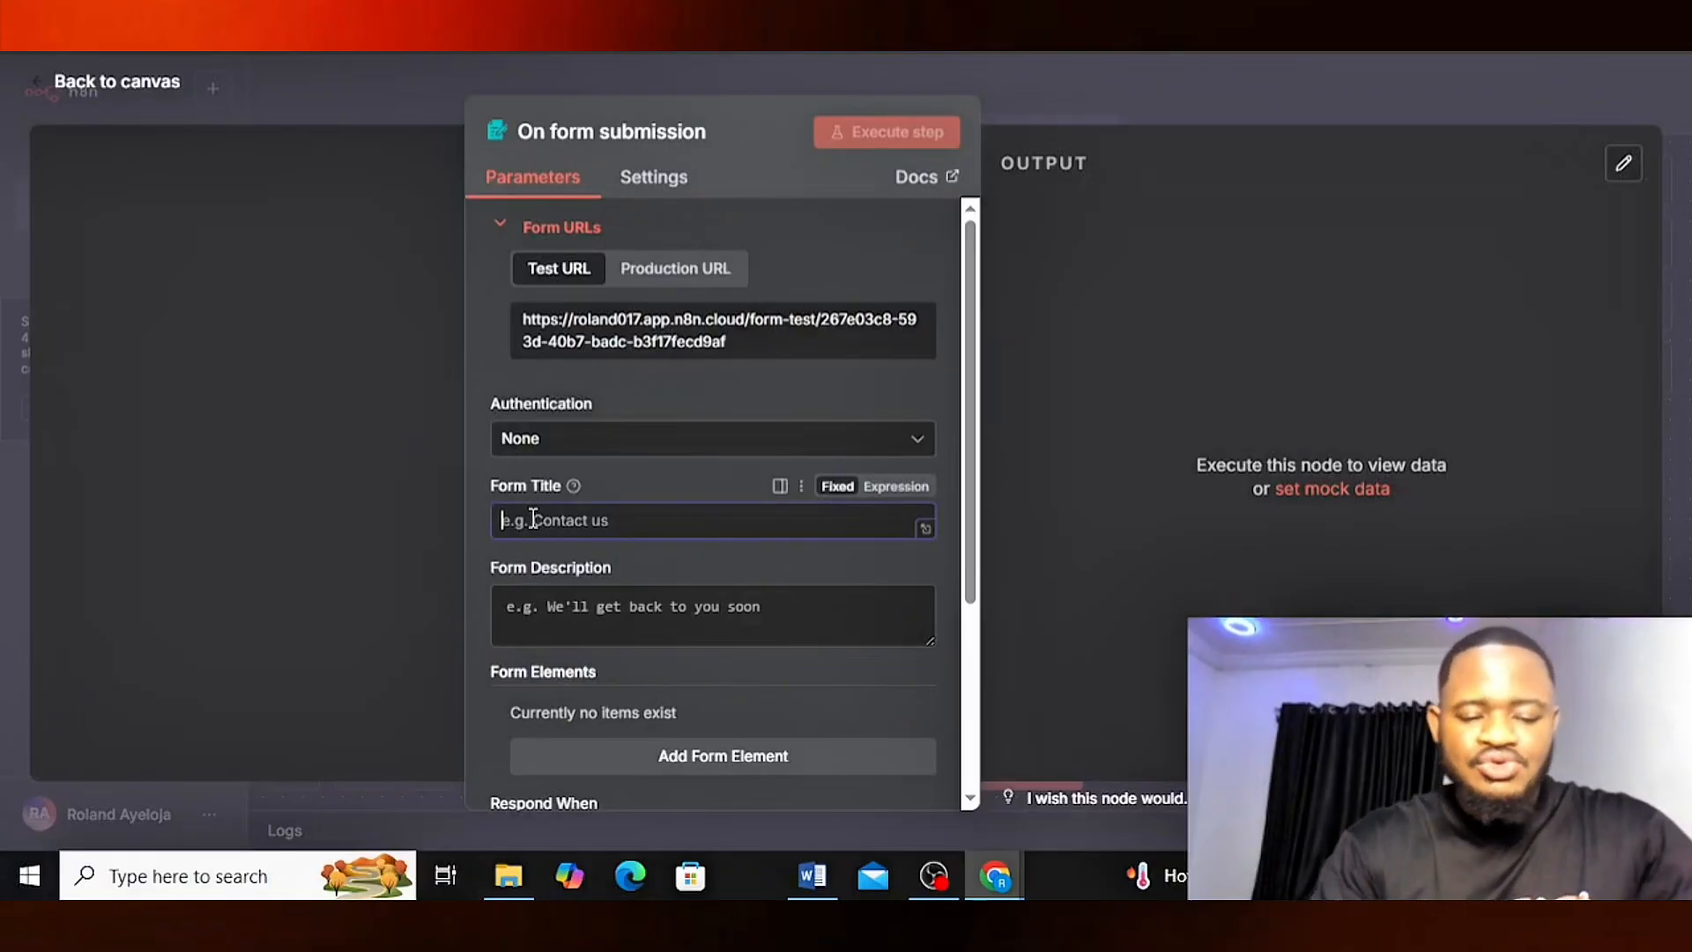
- Enter "DAMOLA AUTOMATES" as the form title of the form submission trigger
text(Da)
key(BackSpace)
key(BackSpace)
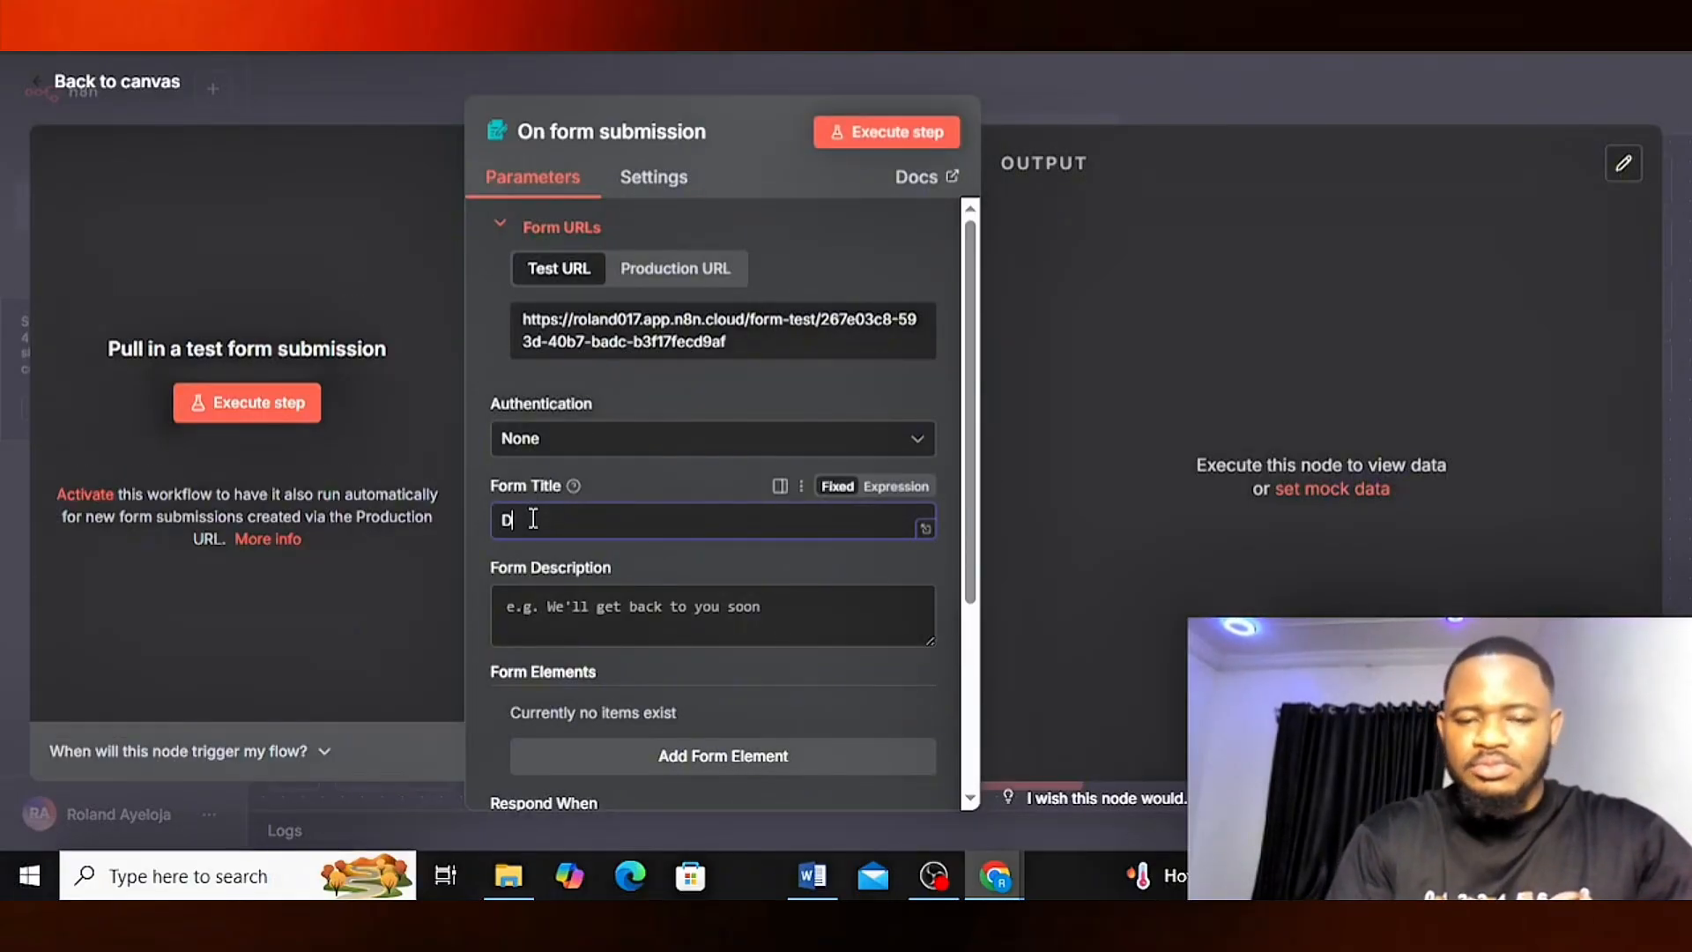
text(D)
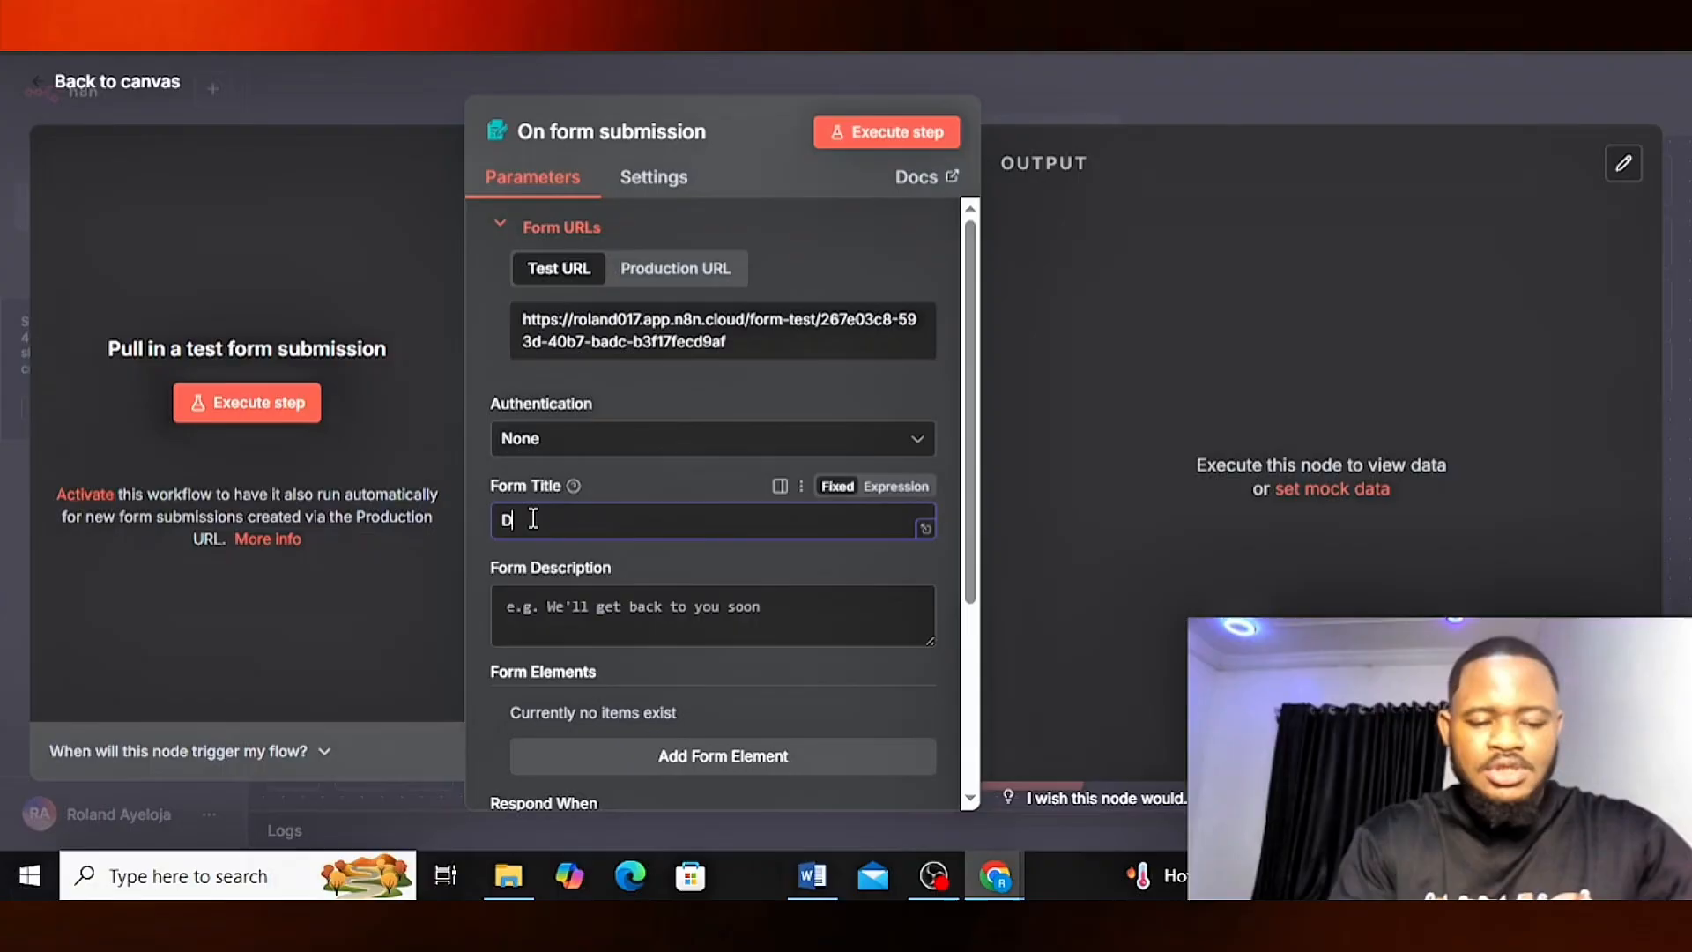
text(AMOL)
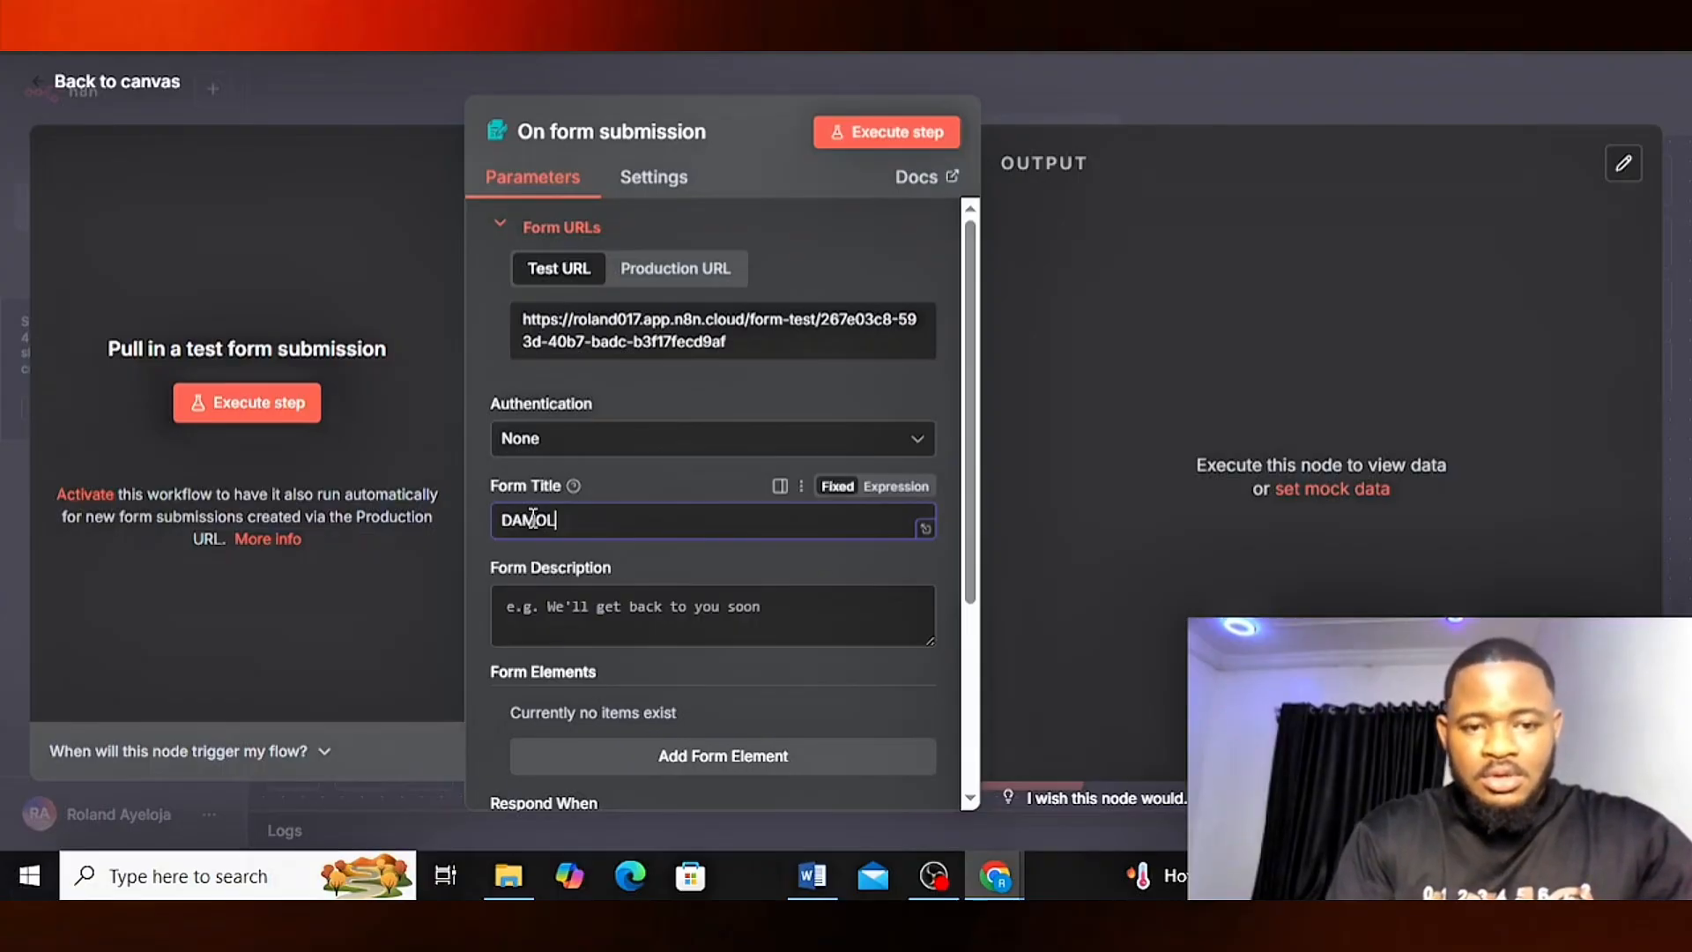
text(A AUTOMATES)
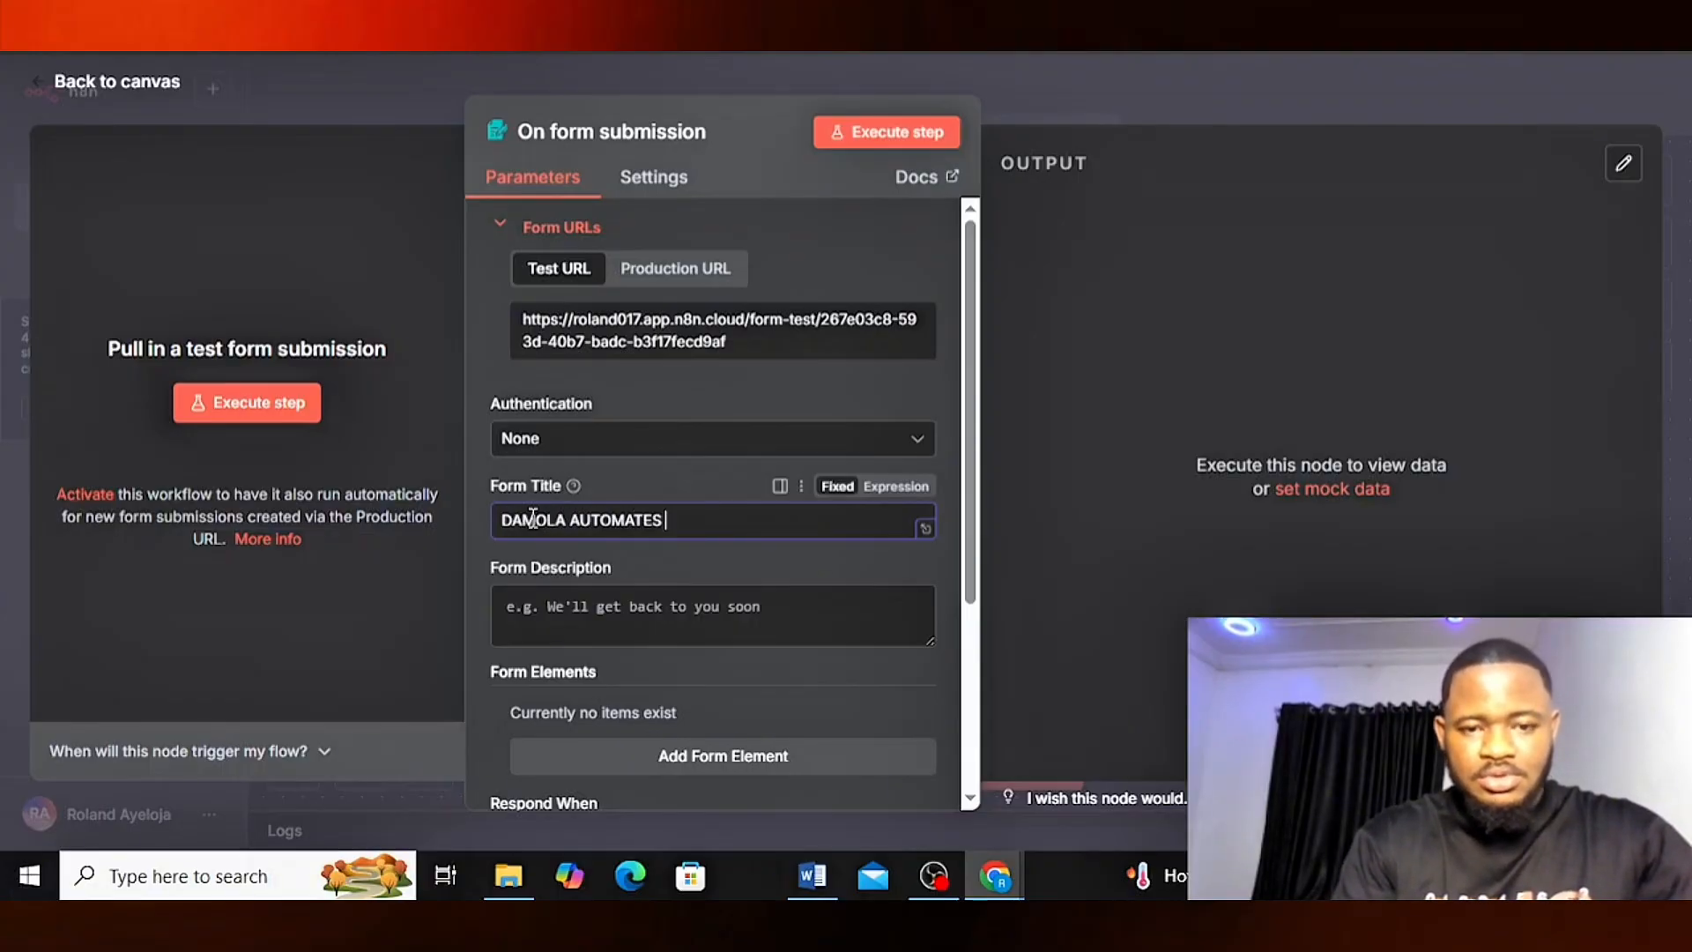
- Enter "submit your applications here" as the form description
click(538, 618)
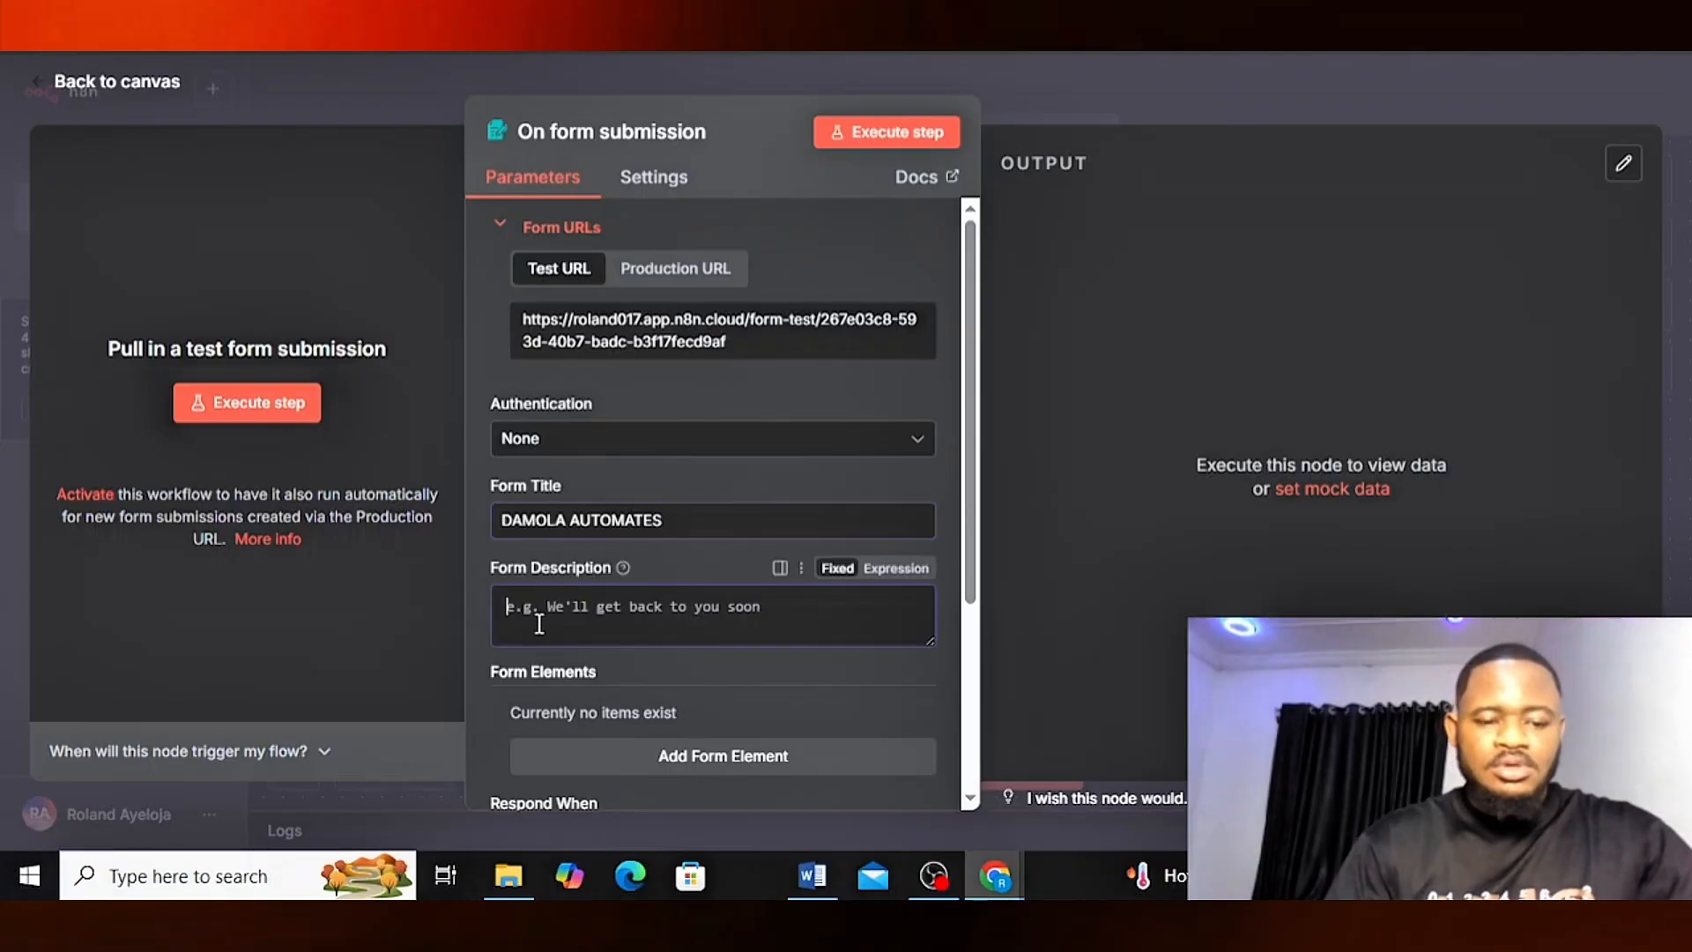
text(Appl)
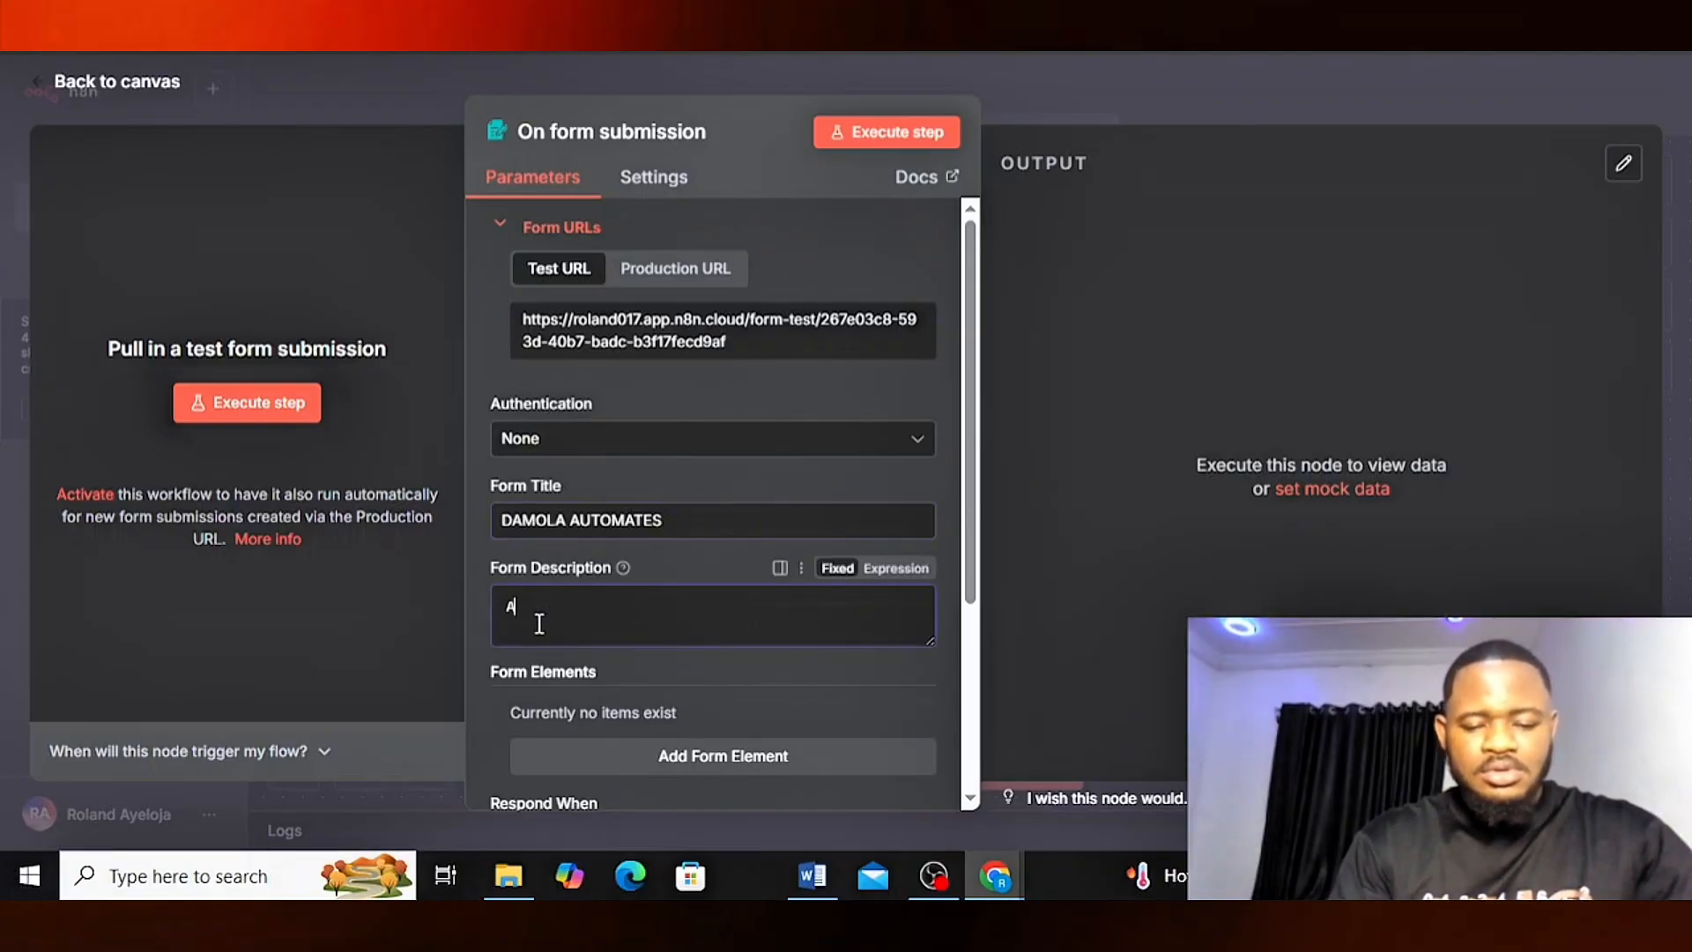
key(BackSpace)
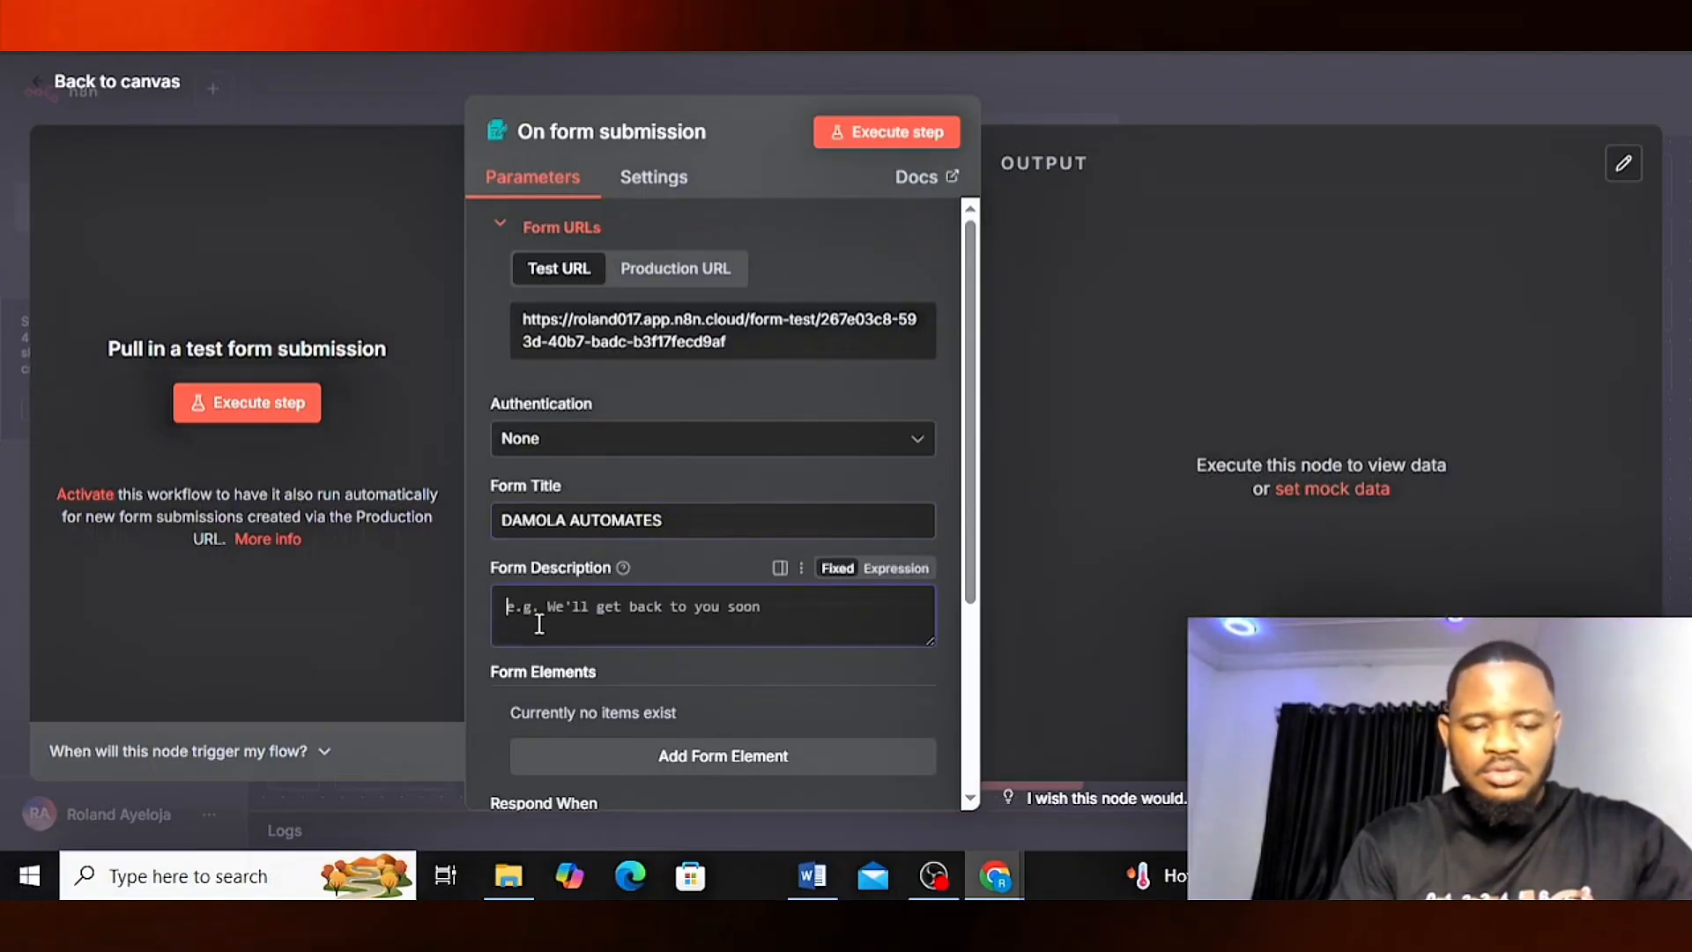
text(sub)
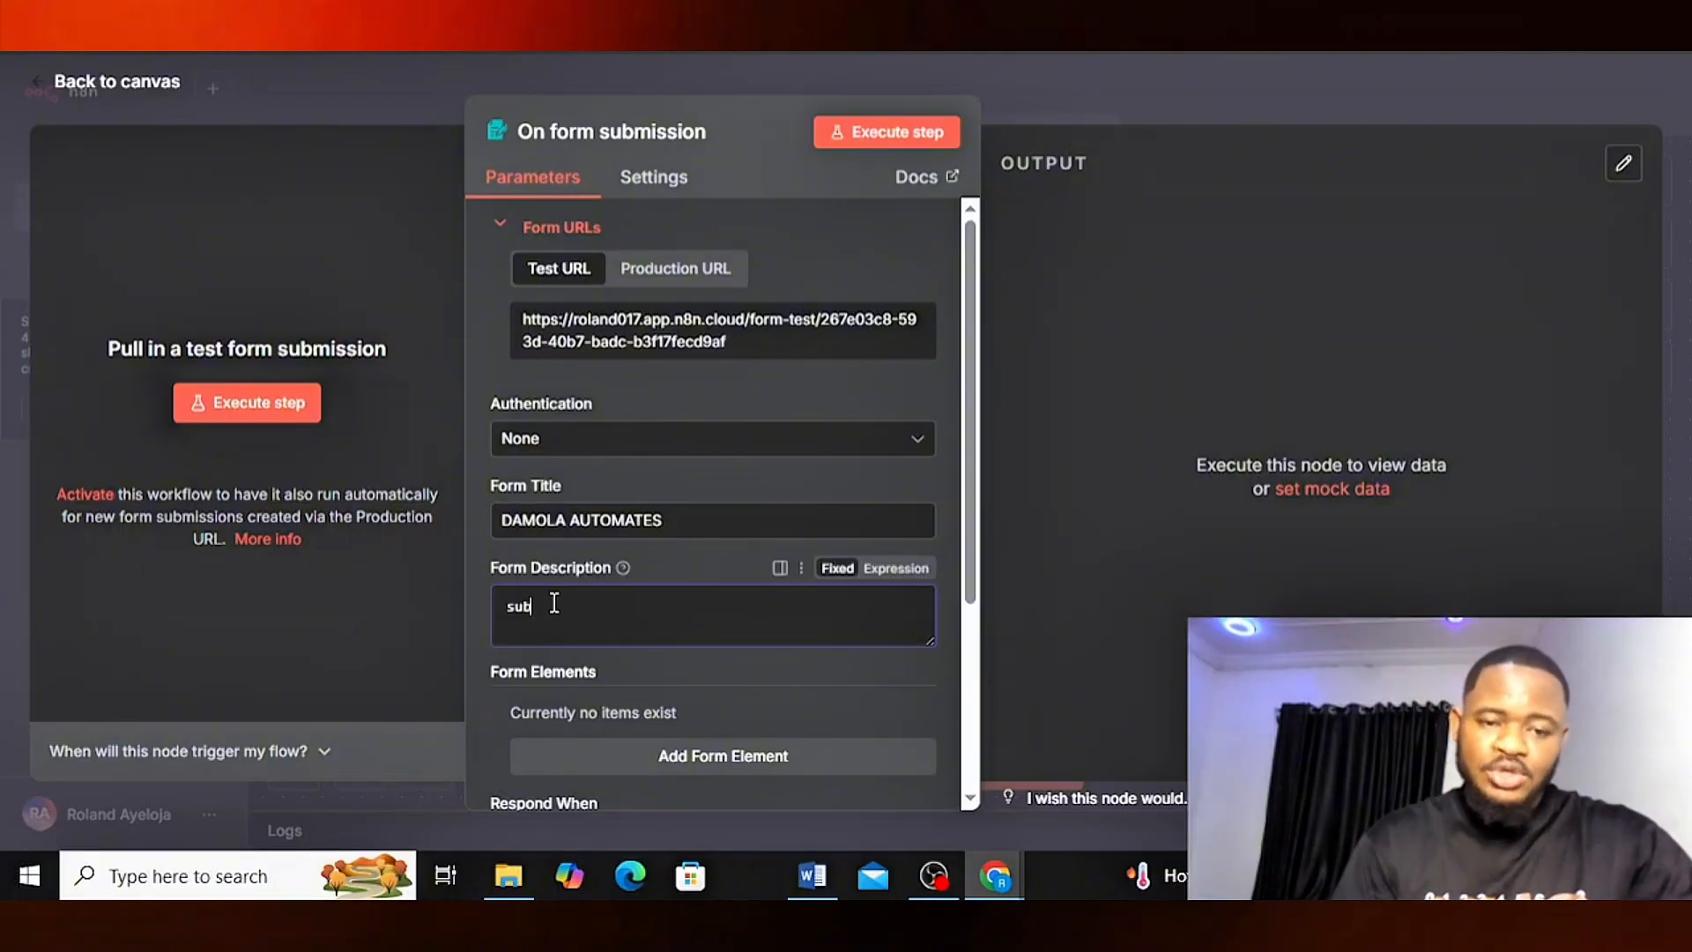
text(mit)
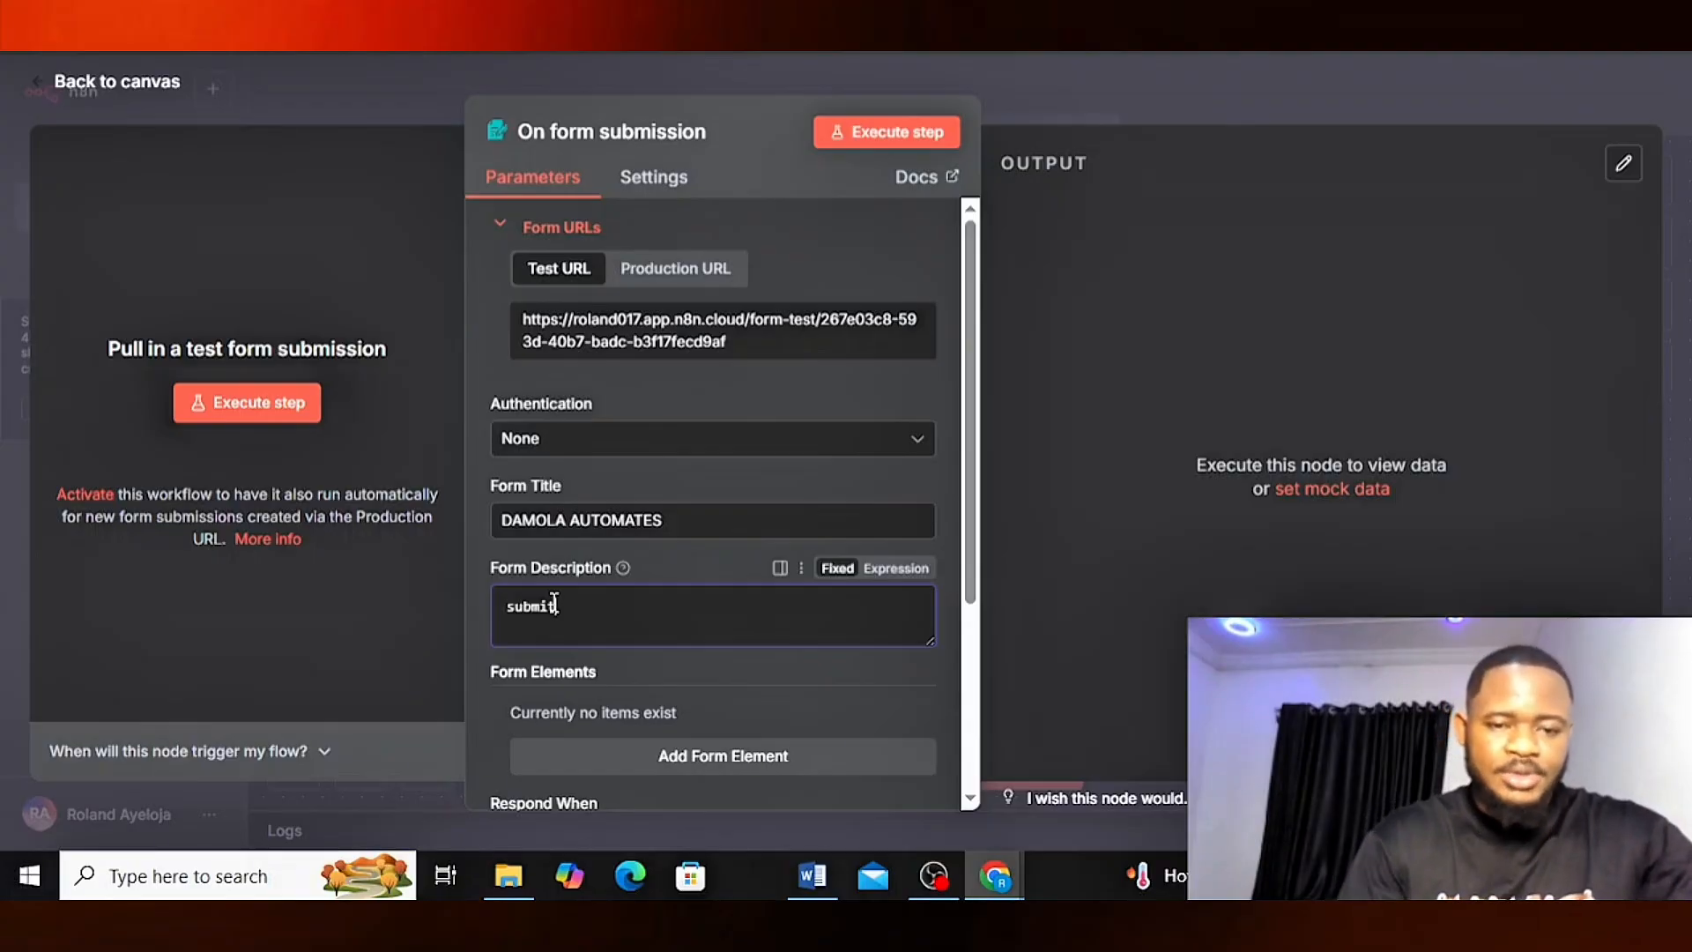
text( your ap)
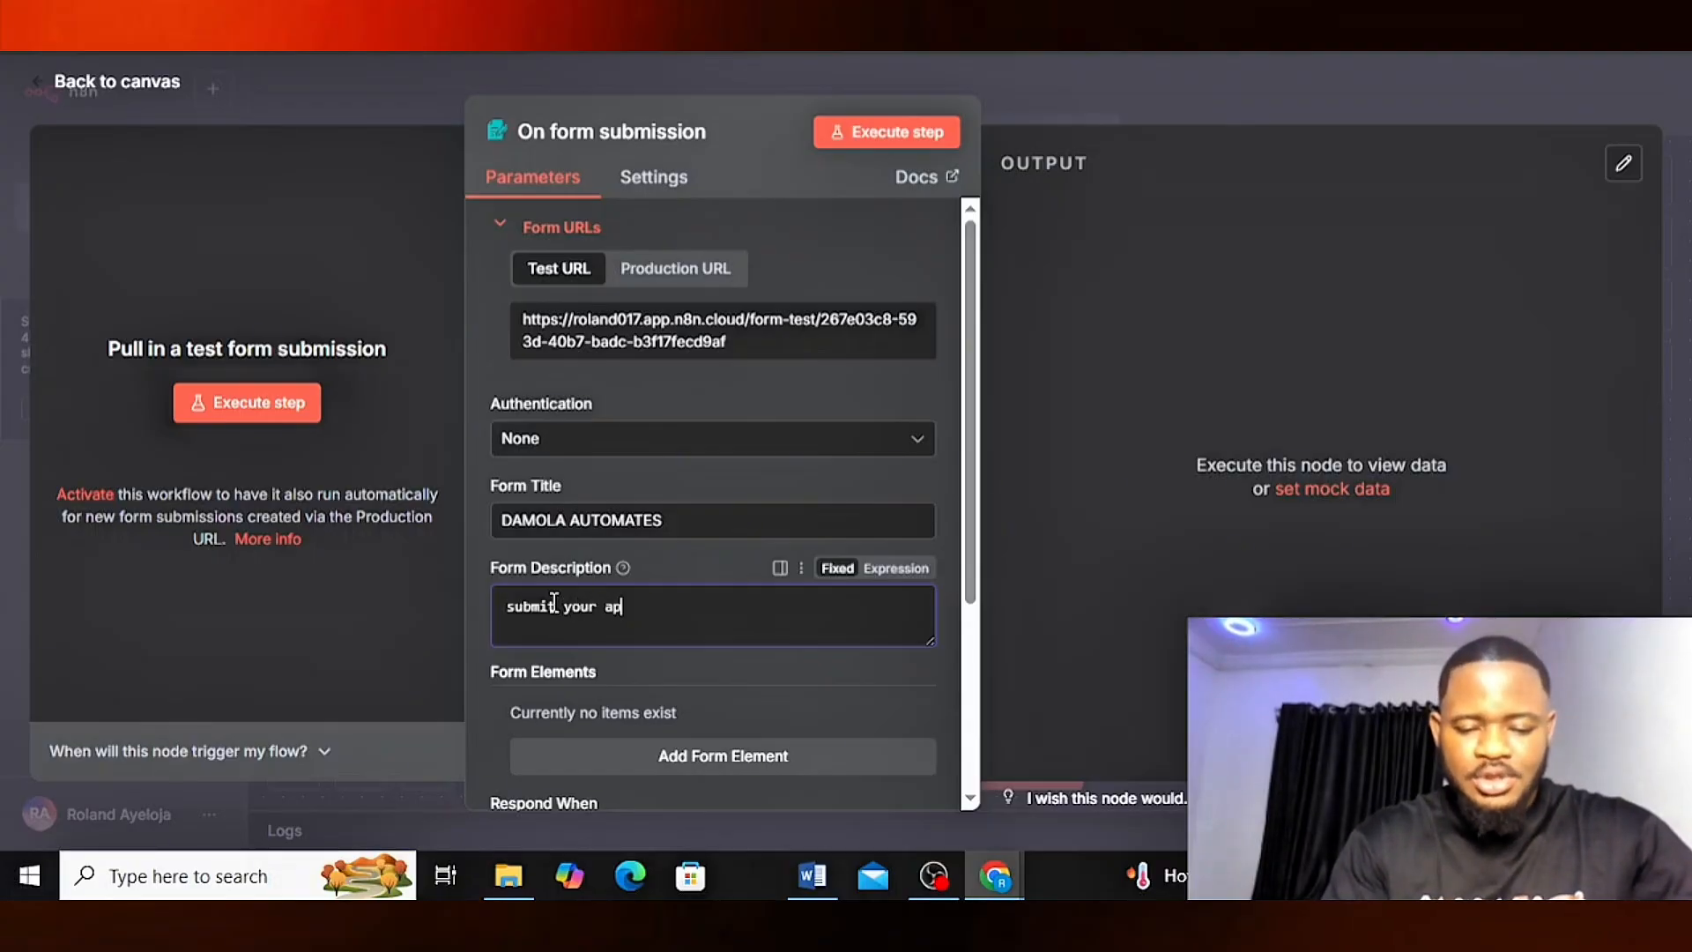
text(plications here)
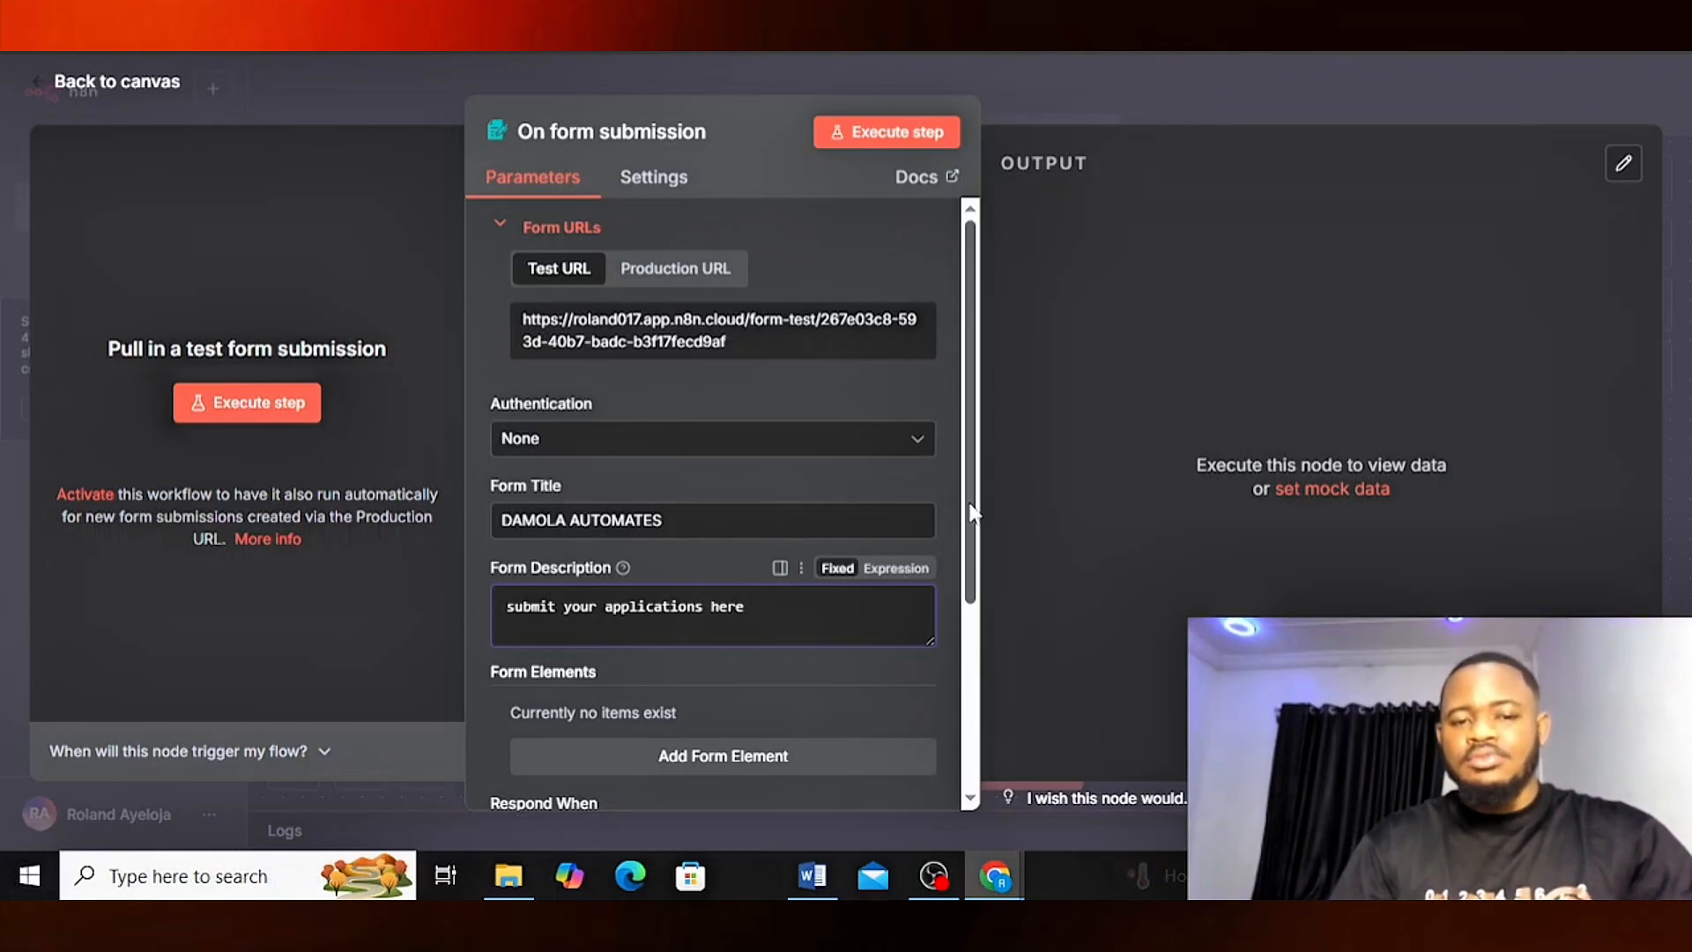
- Extend the form title with the word COMPANY so it reads "DAMOLA AUTOMATES COMPANY"
click(775, 527)
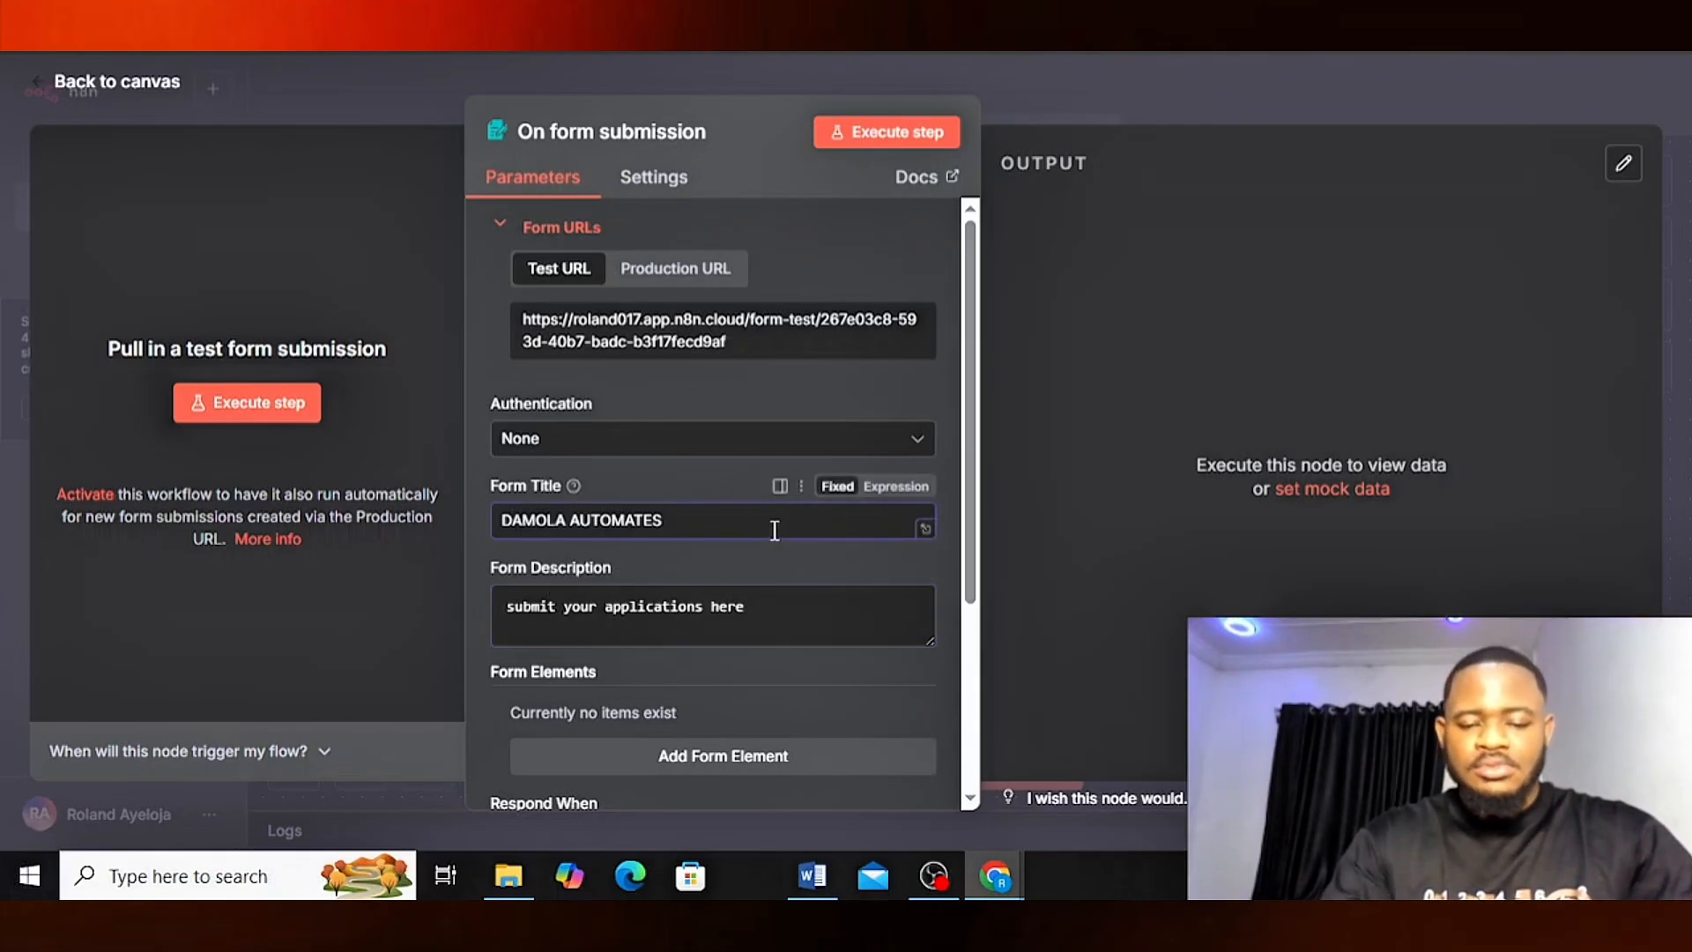
text(COM)
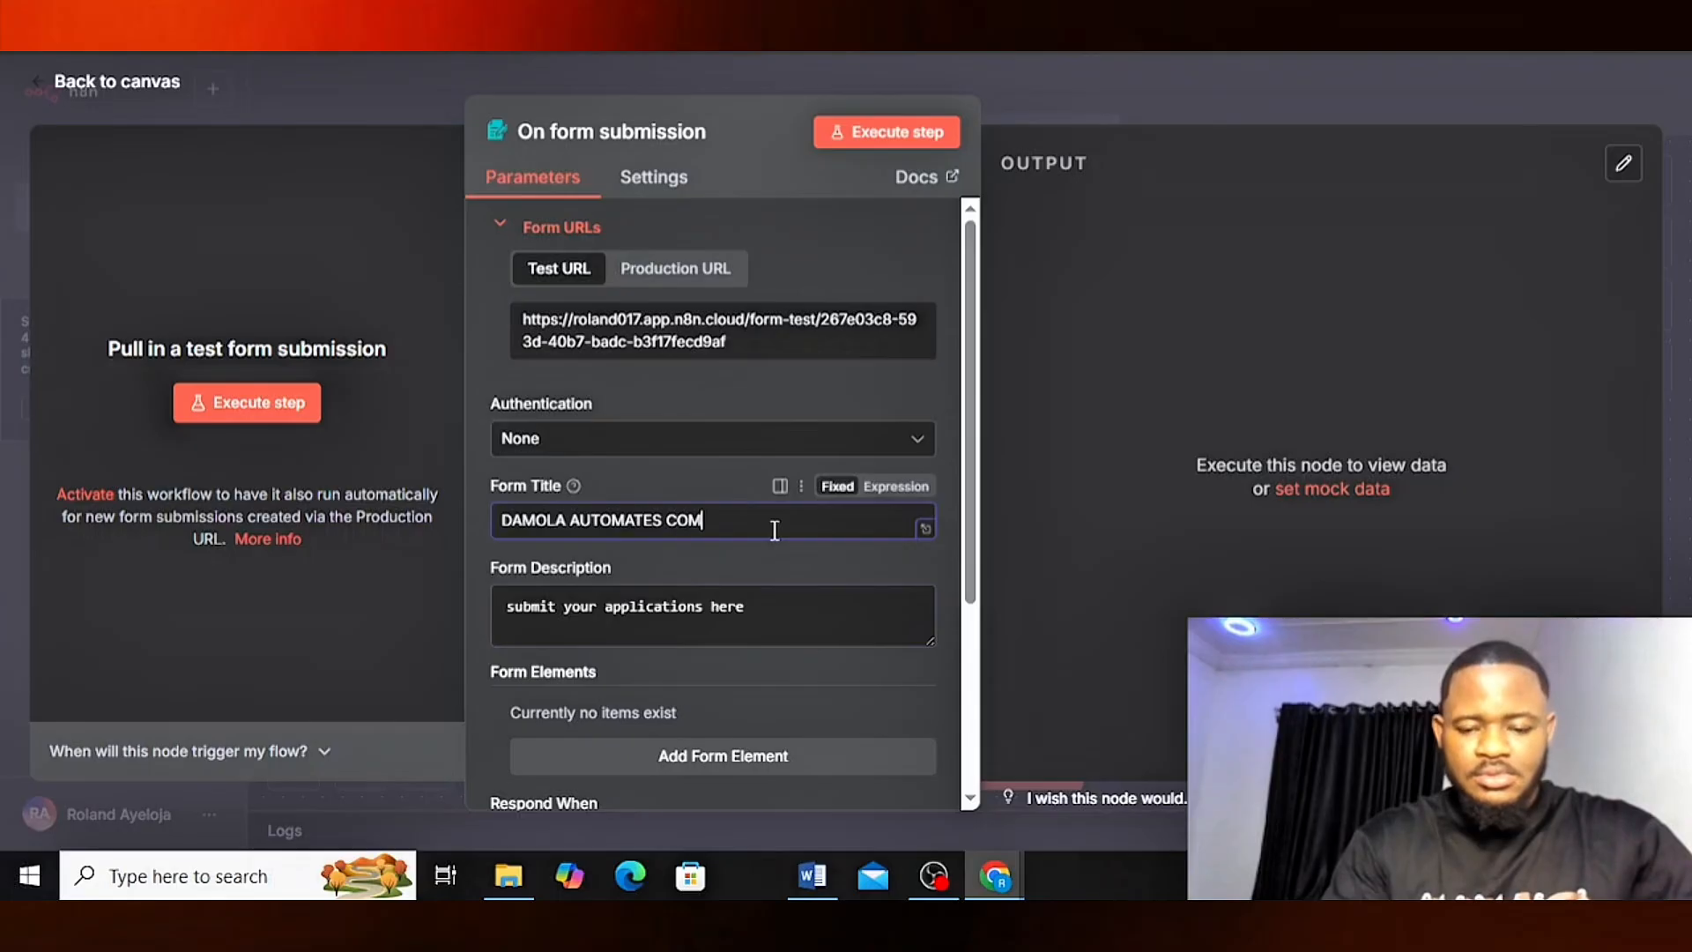
text(PA)
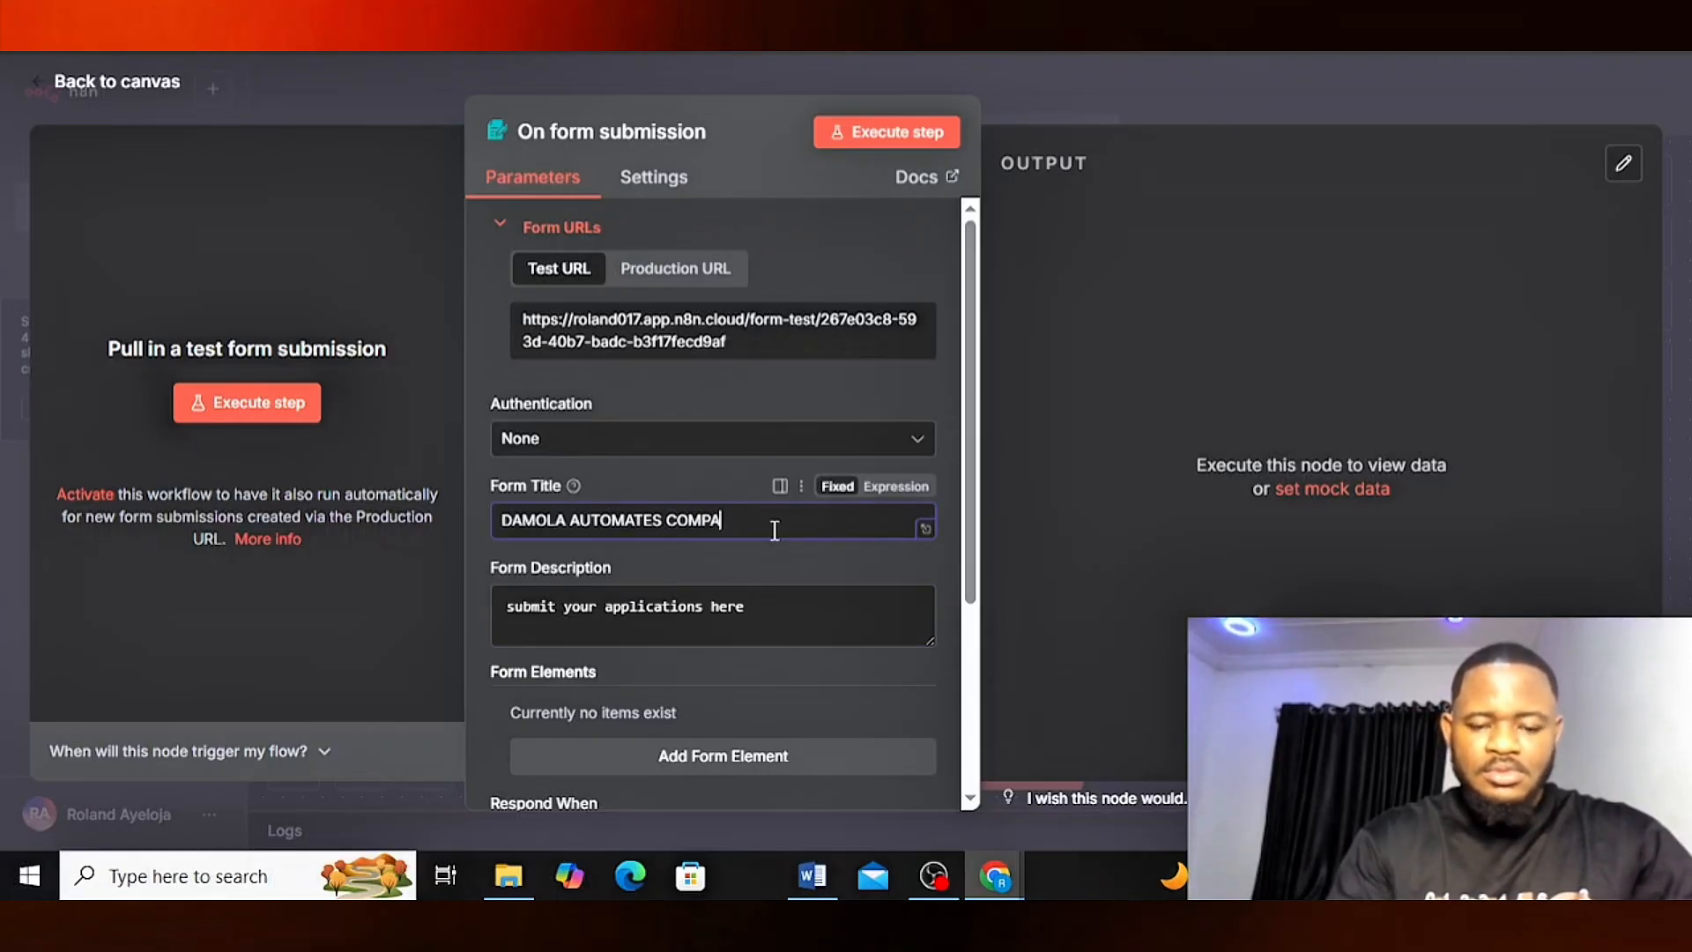
text(NY)
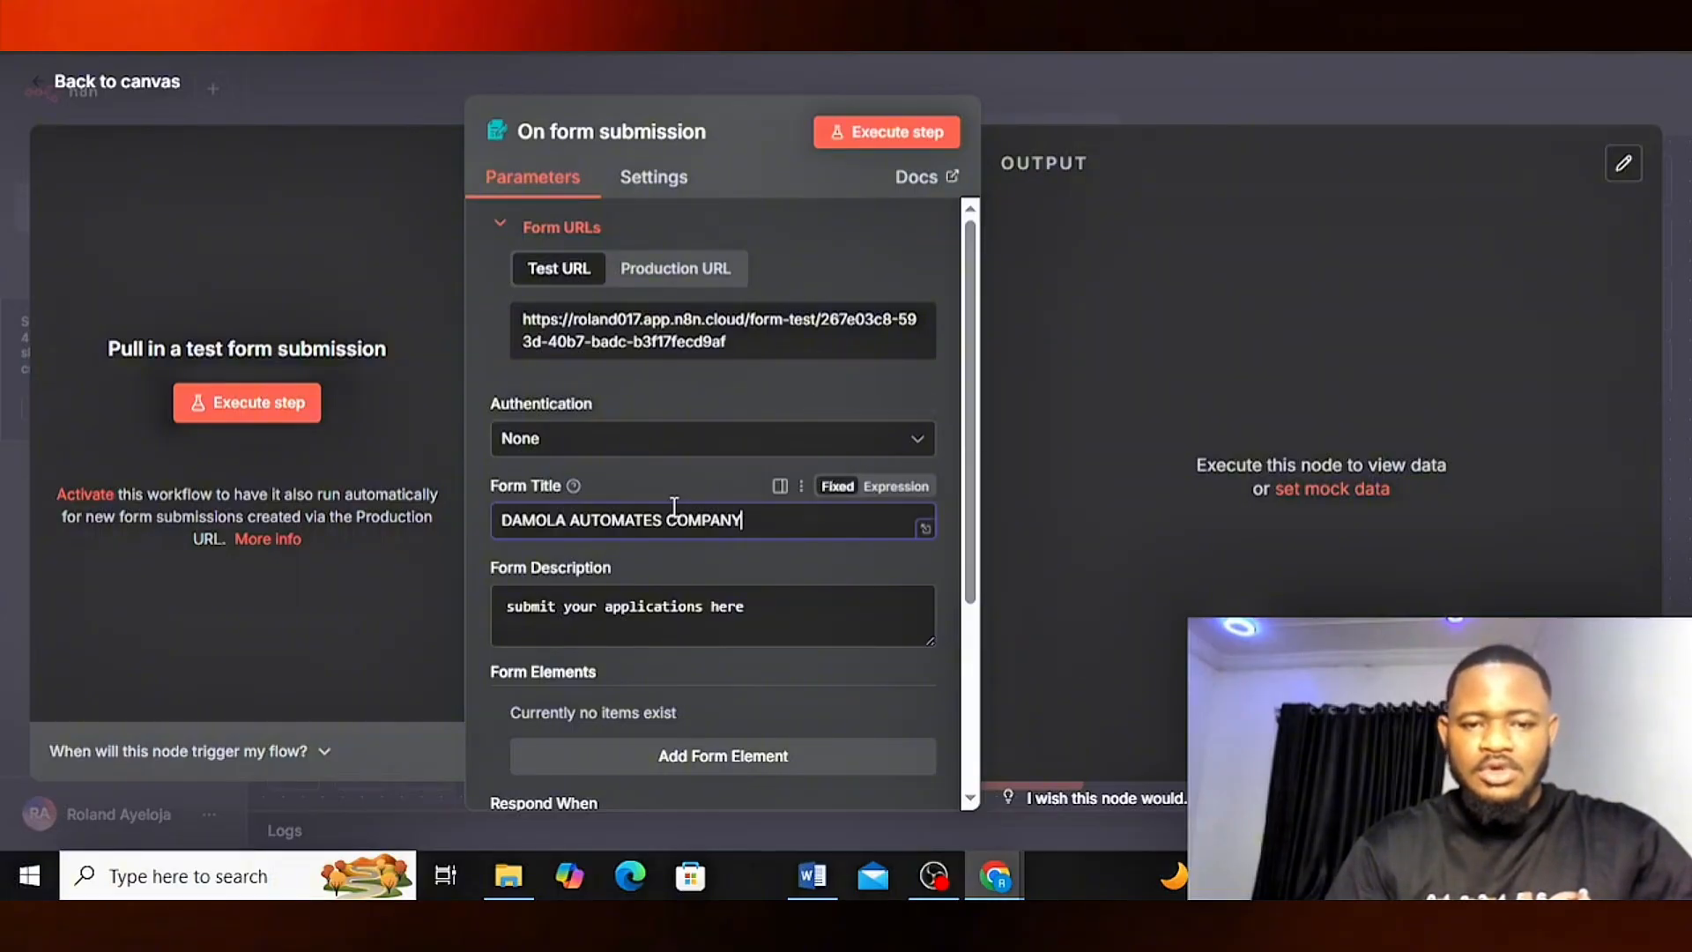
- Replace the word AUTOMATES in the form title so it reads "DAMOLA xPERIENCE COMPANY"
drag(663, 515, 573, 527)
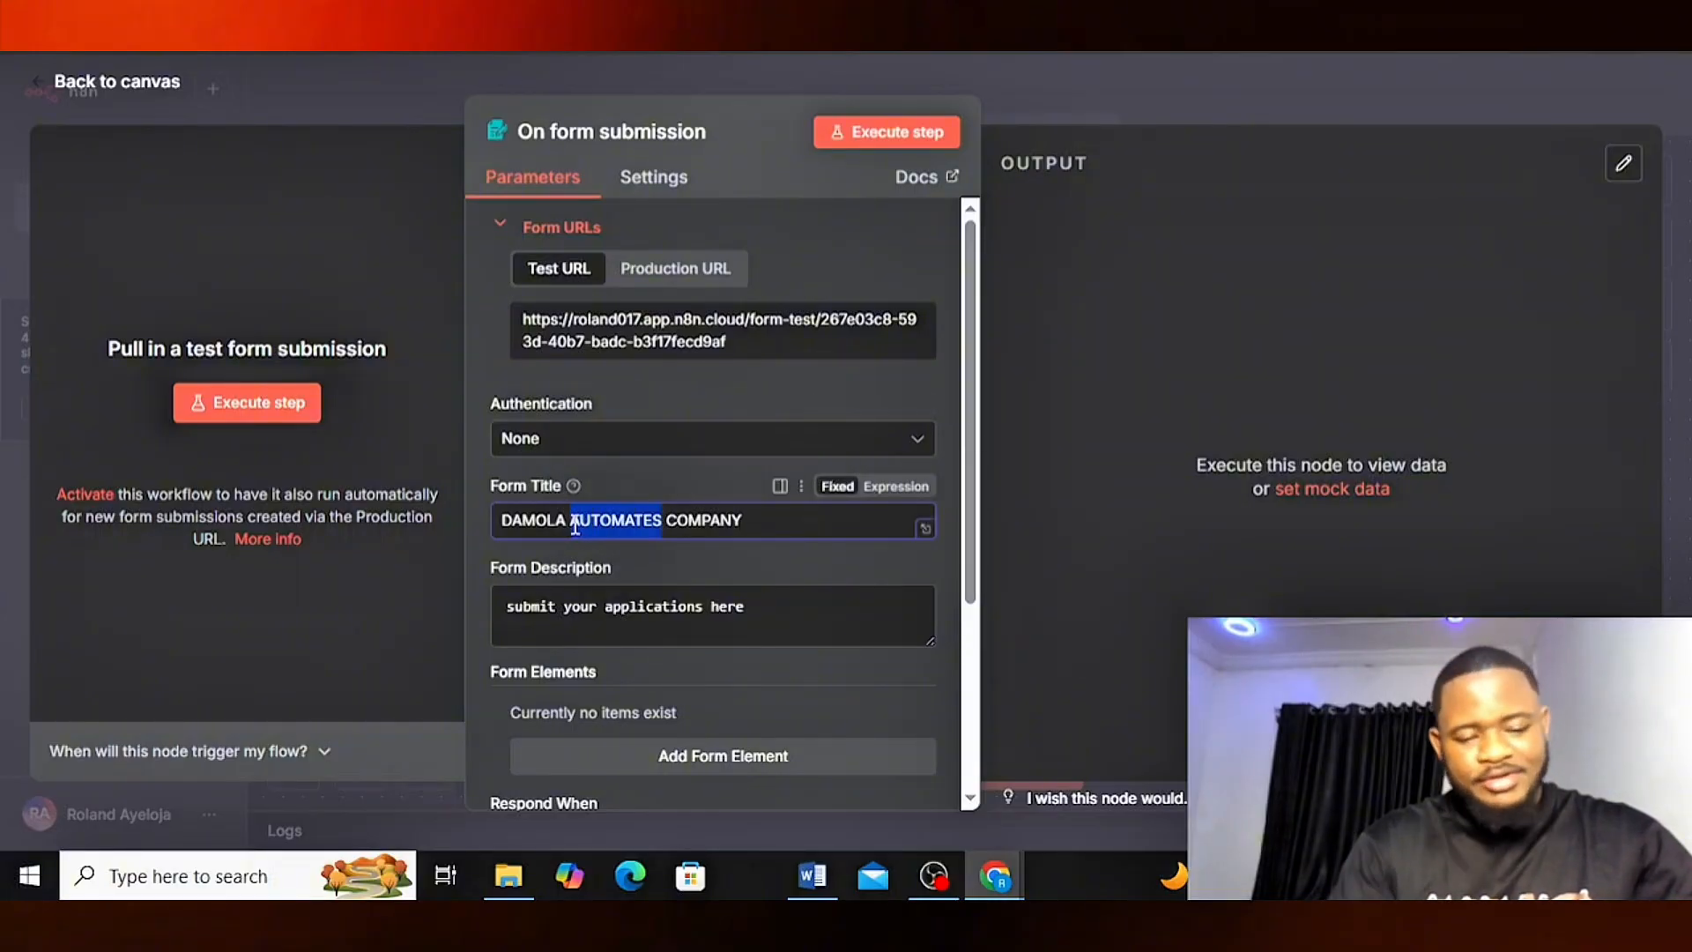
text(S)
text(PERIEN)
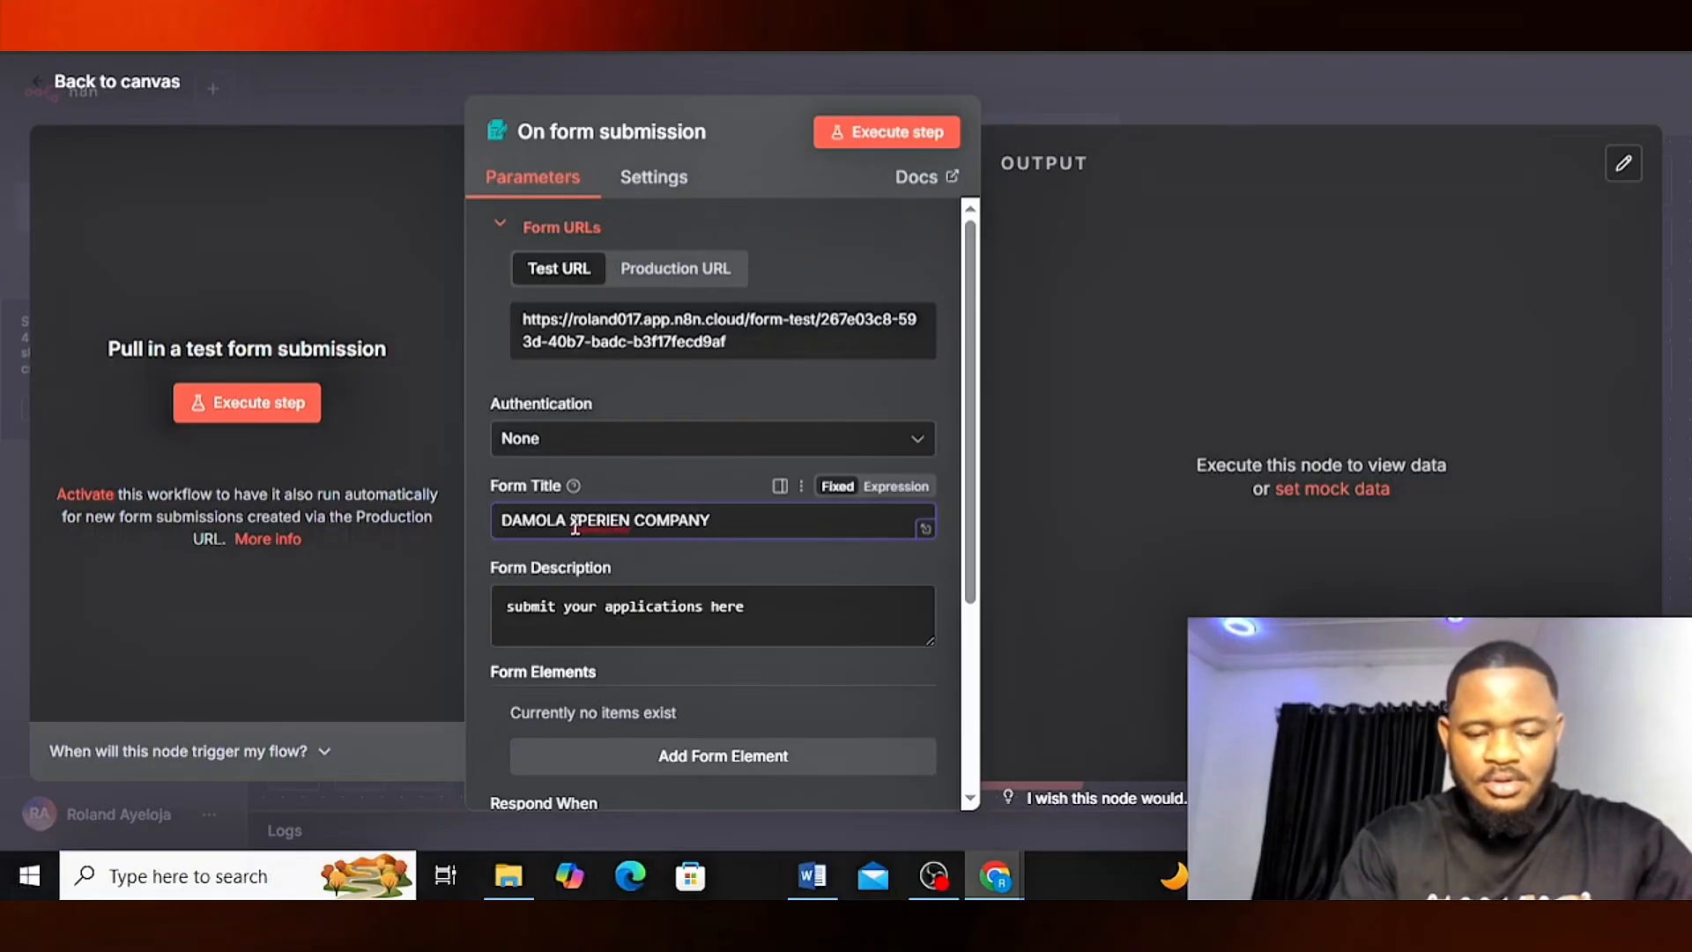
text(CE)
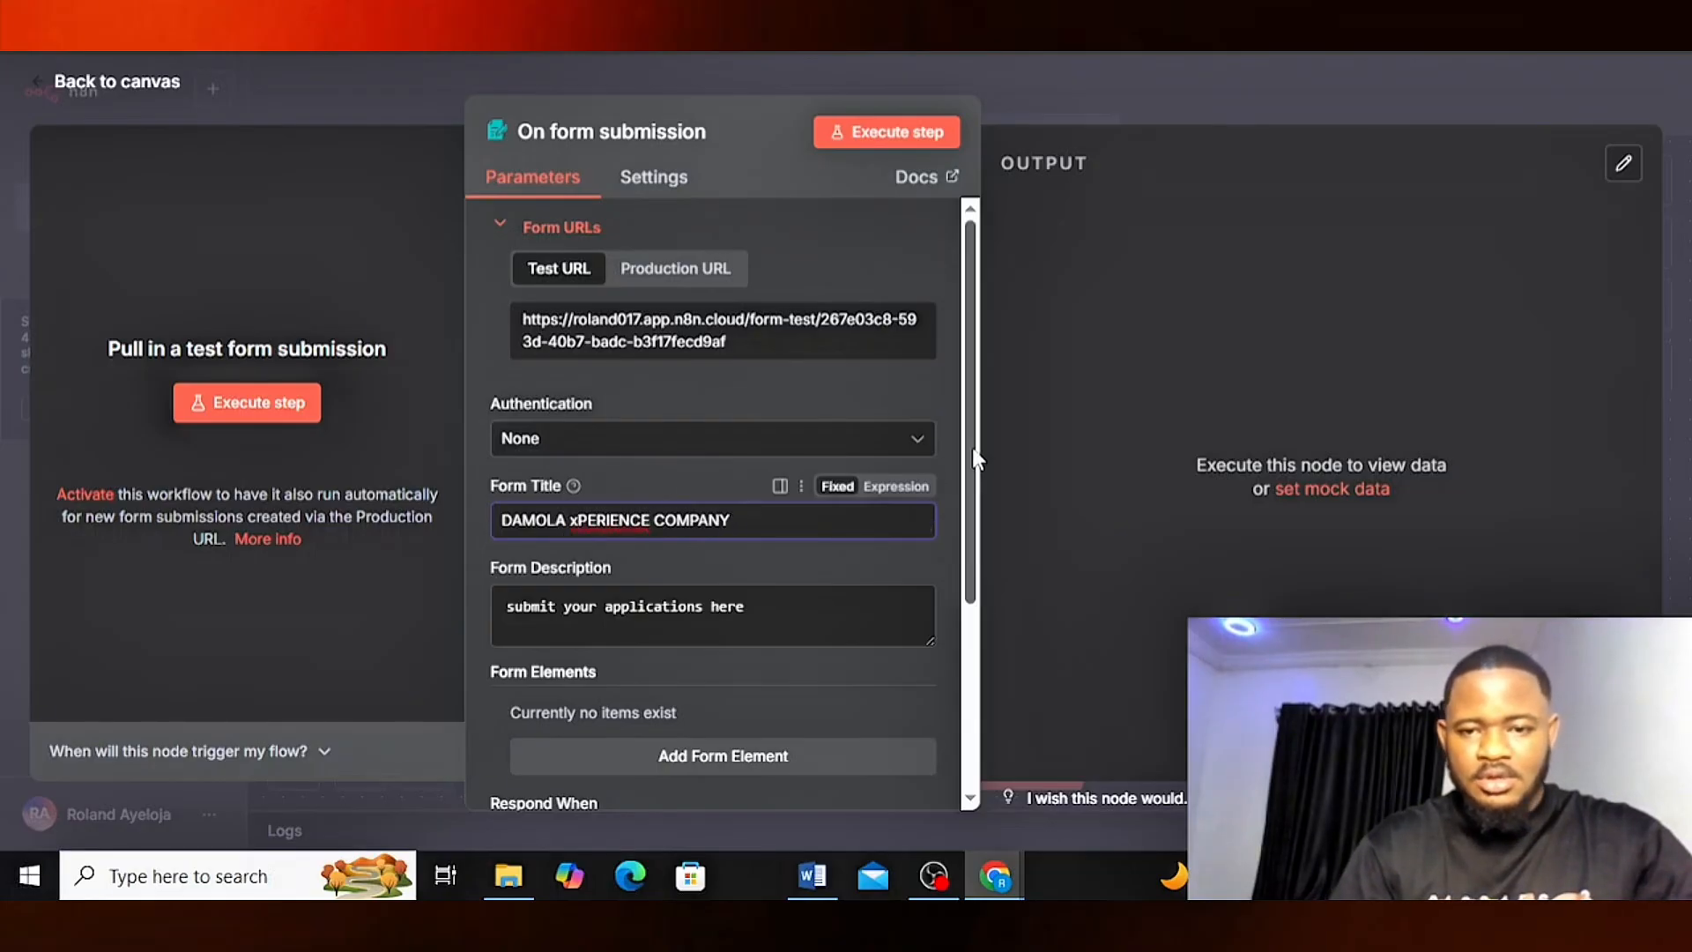
- Add a form element with the field name "full name" and make it a required field
drag(974, 458, 974, 566)
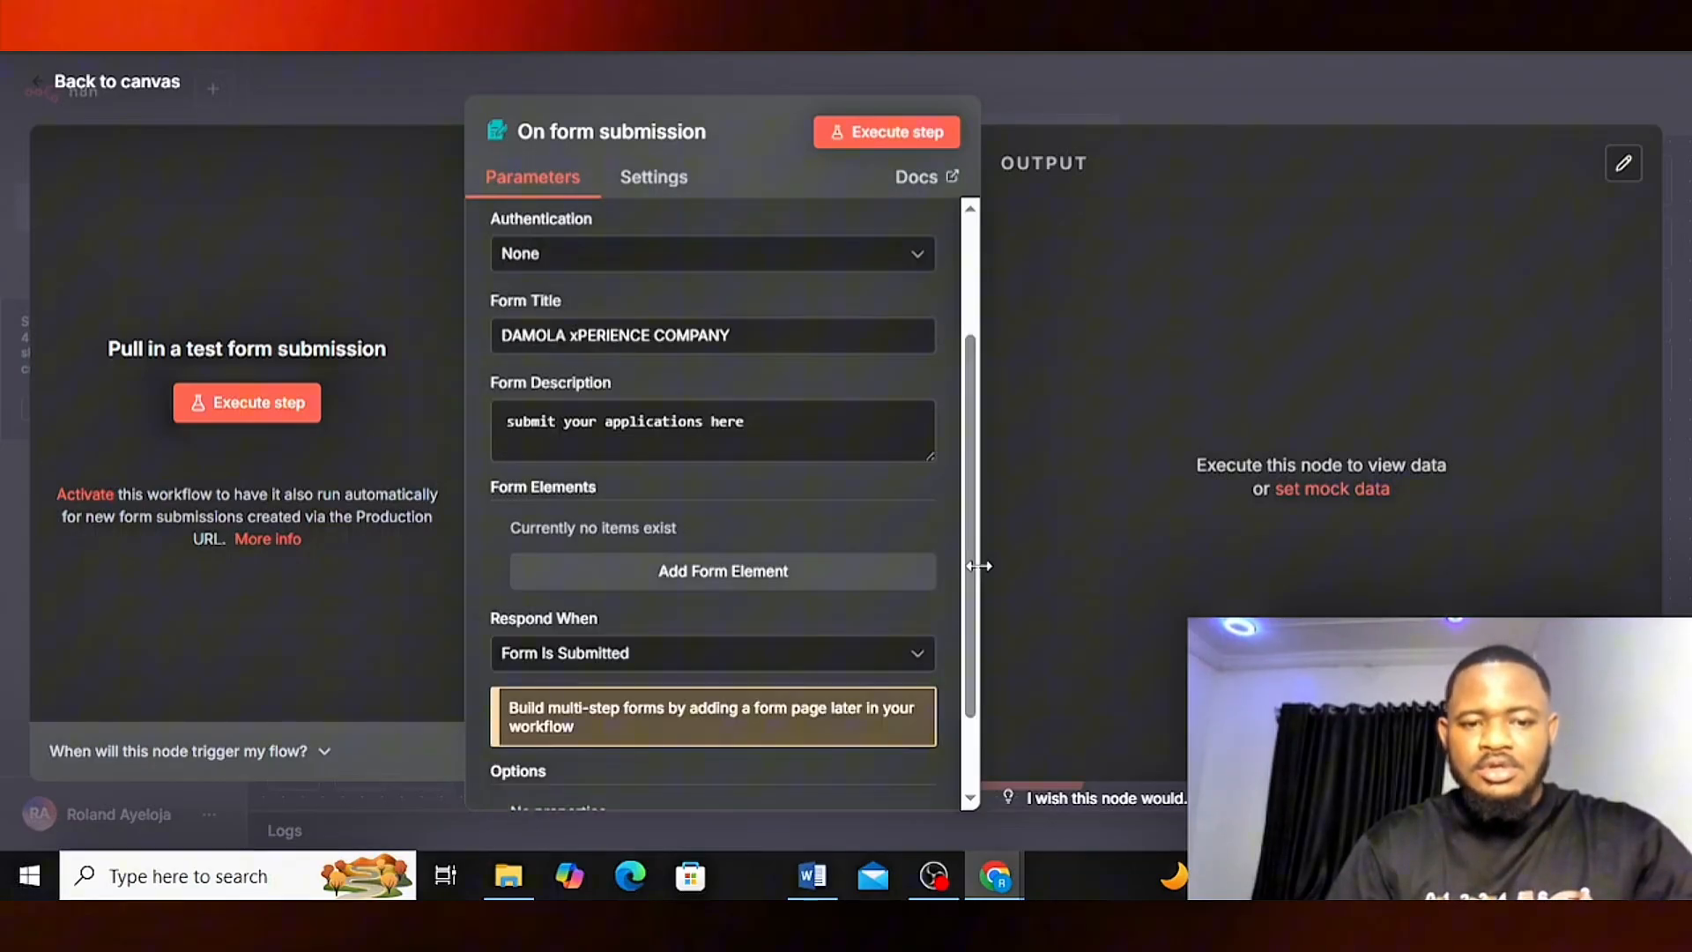
click(689, 582)
click(599, 564)
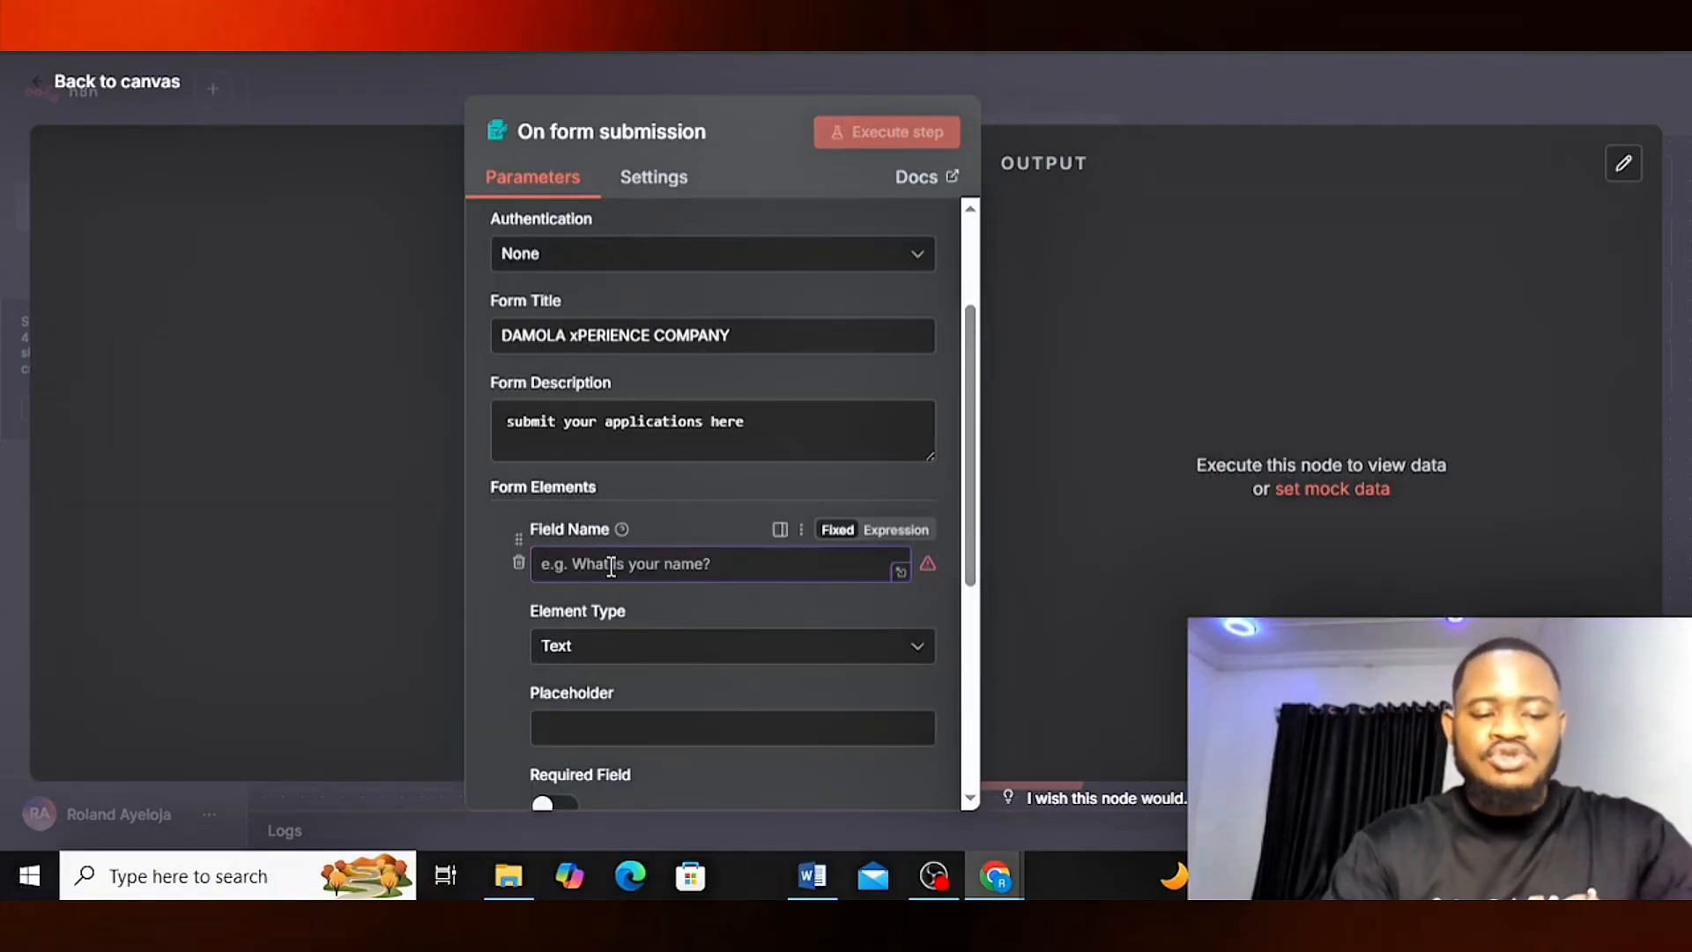
text(full )
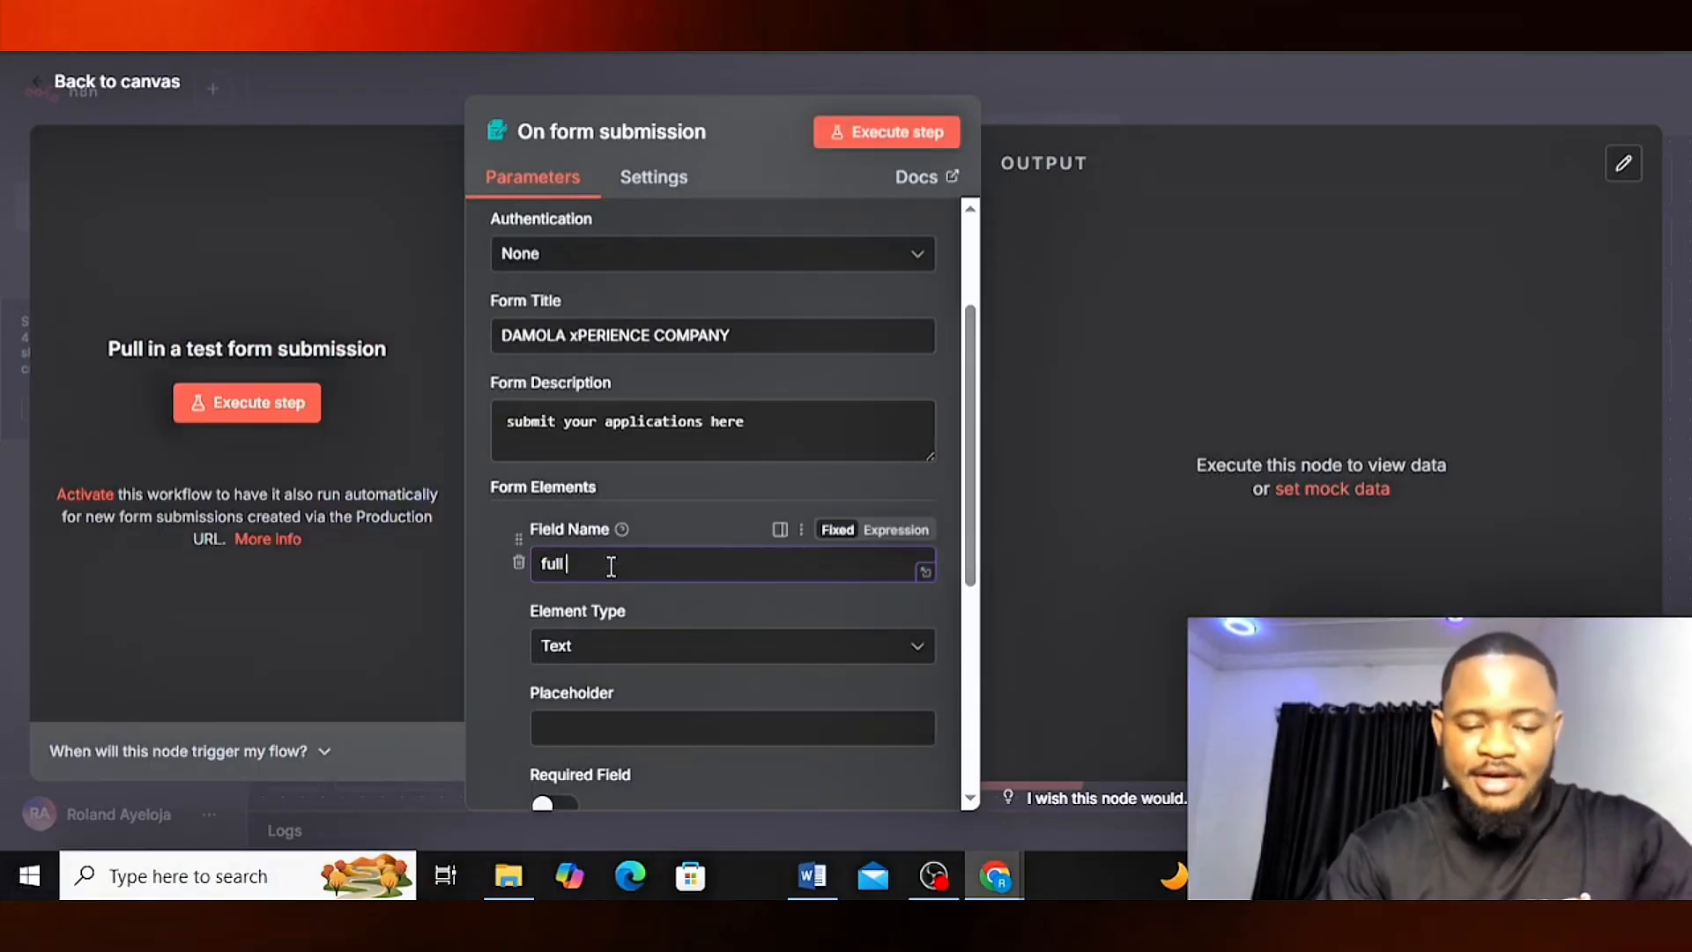
text(an)
key(BackSpace)
key(BackSpace)
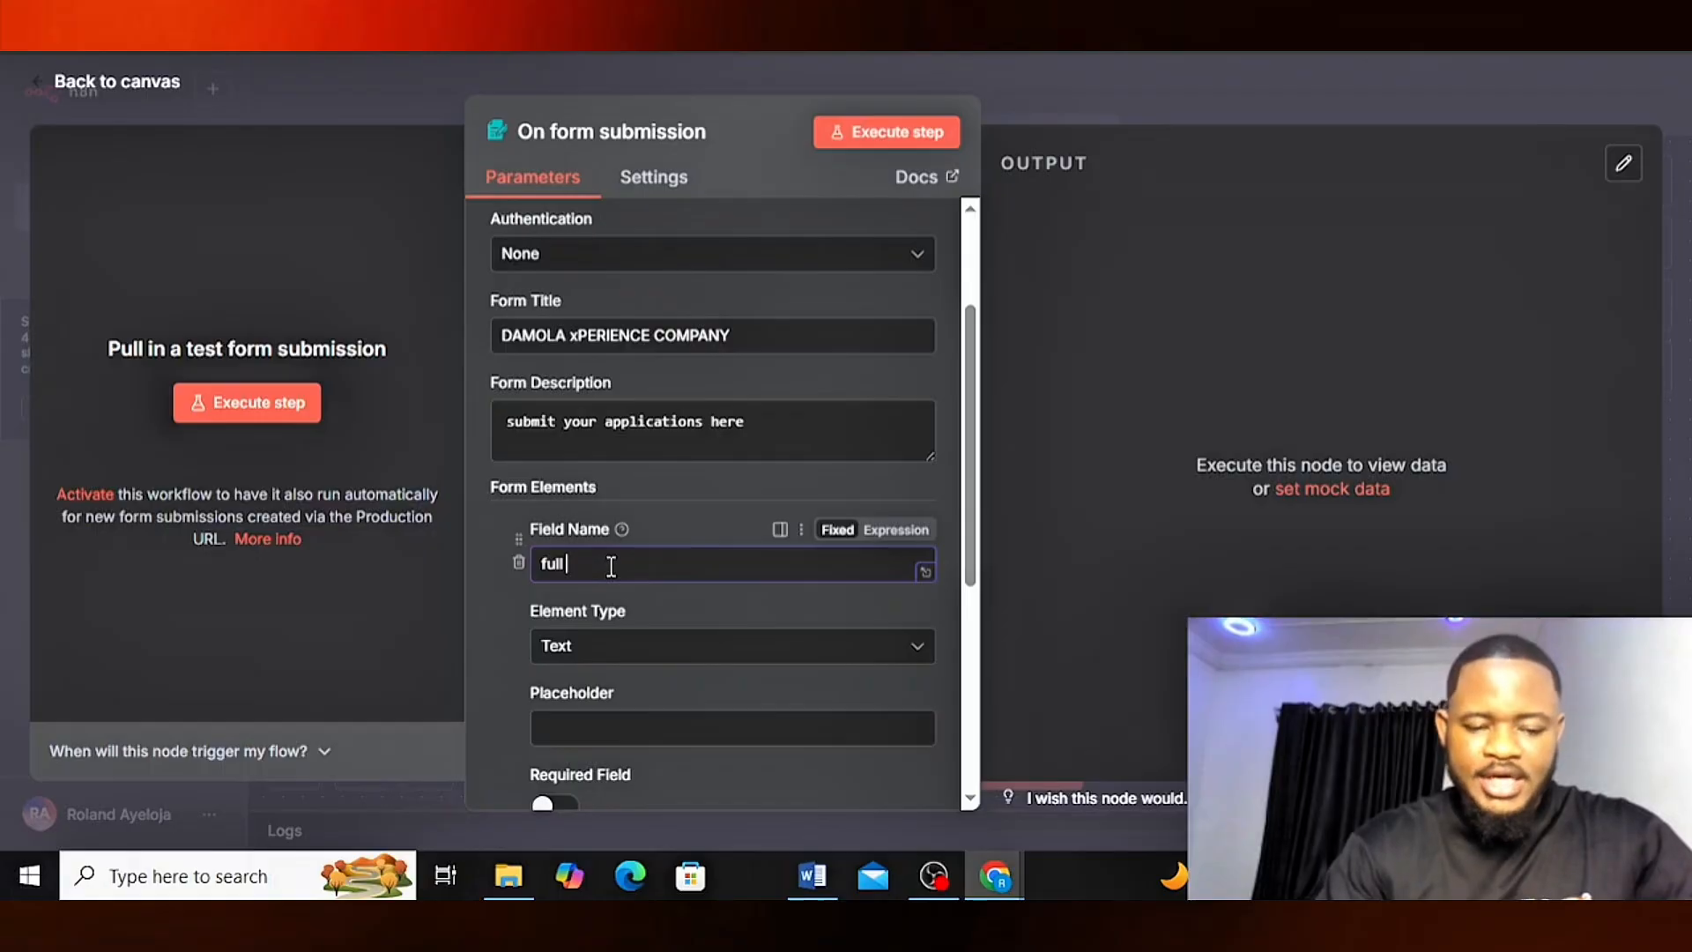
text(name)
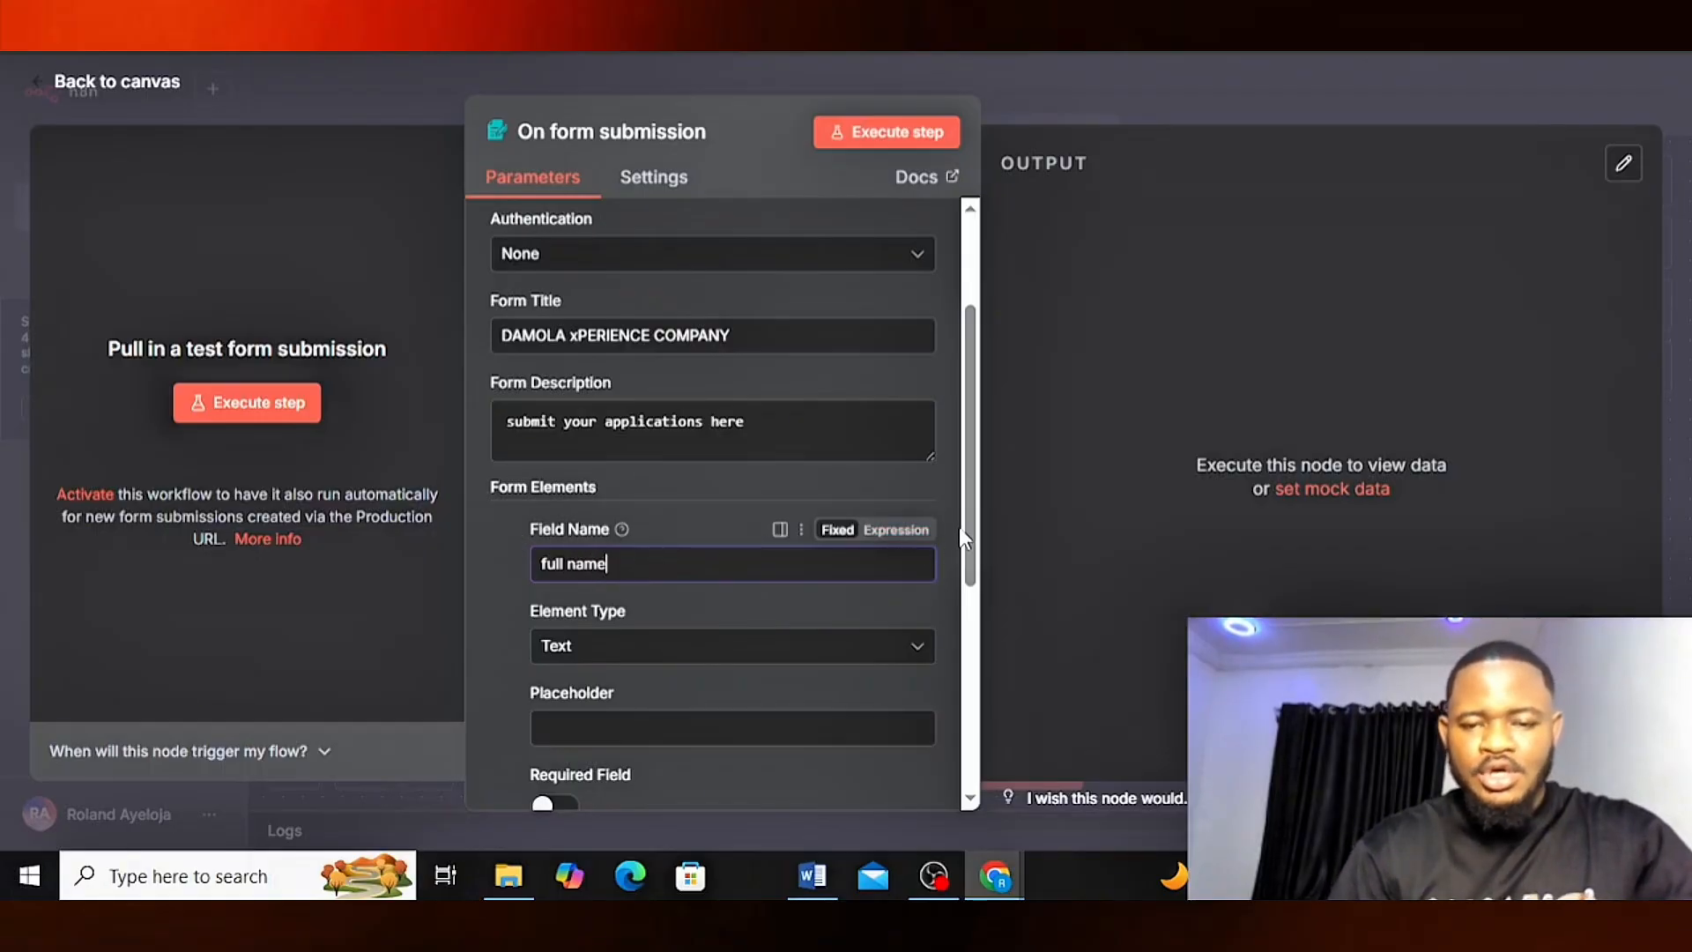
drag(969, 528, 982, 578)
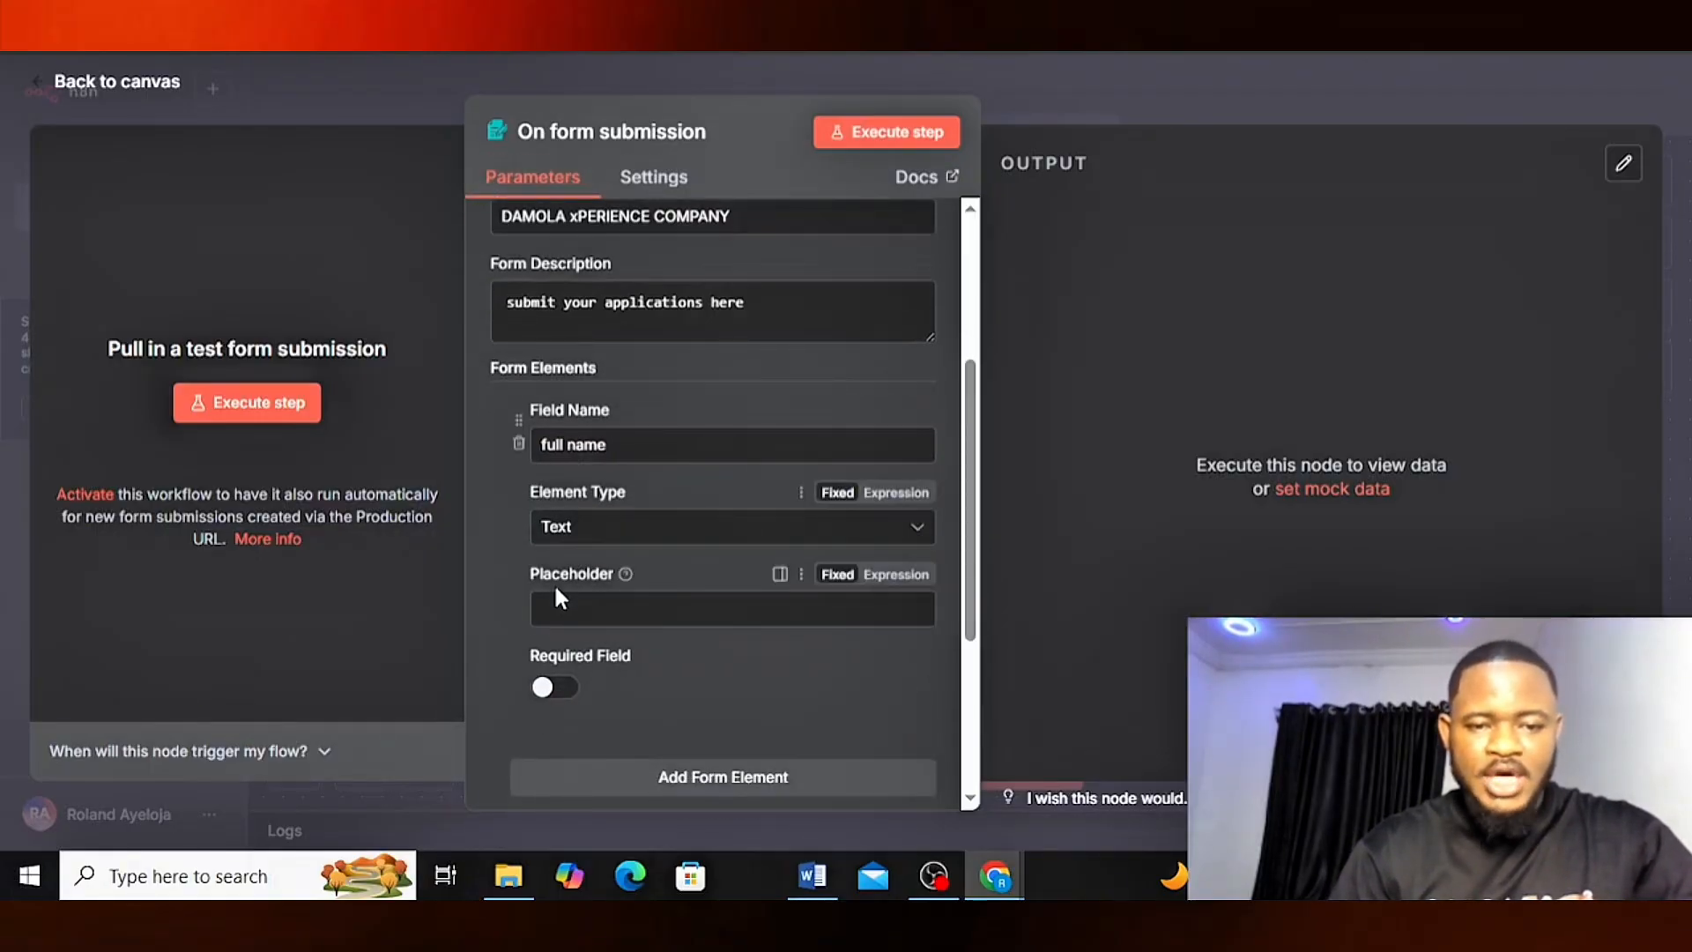
click(554, 688)
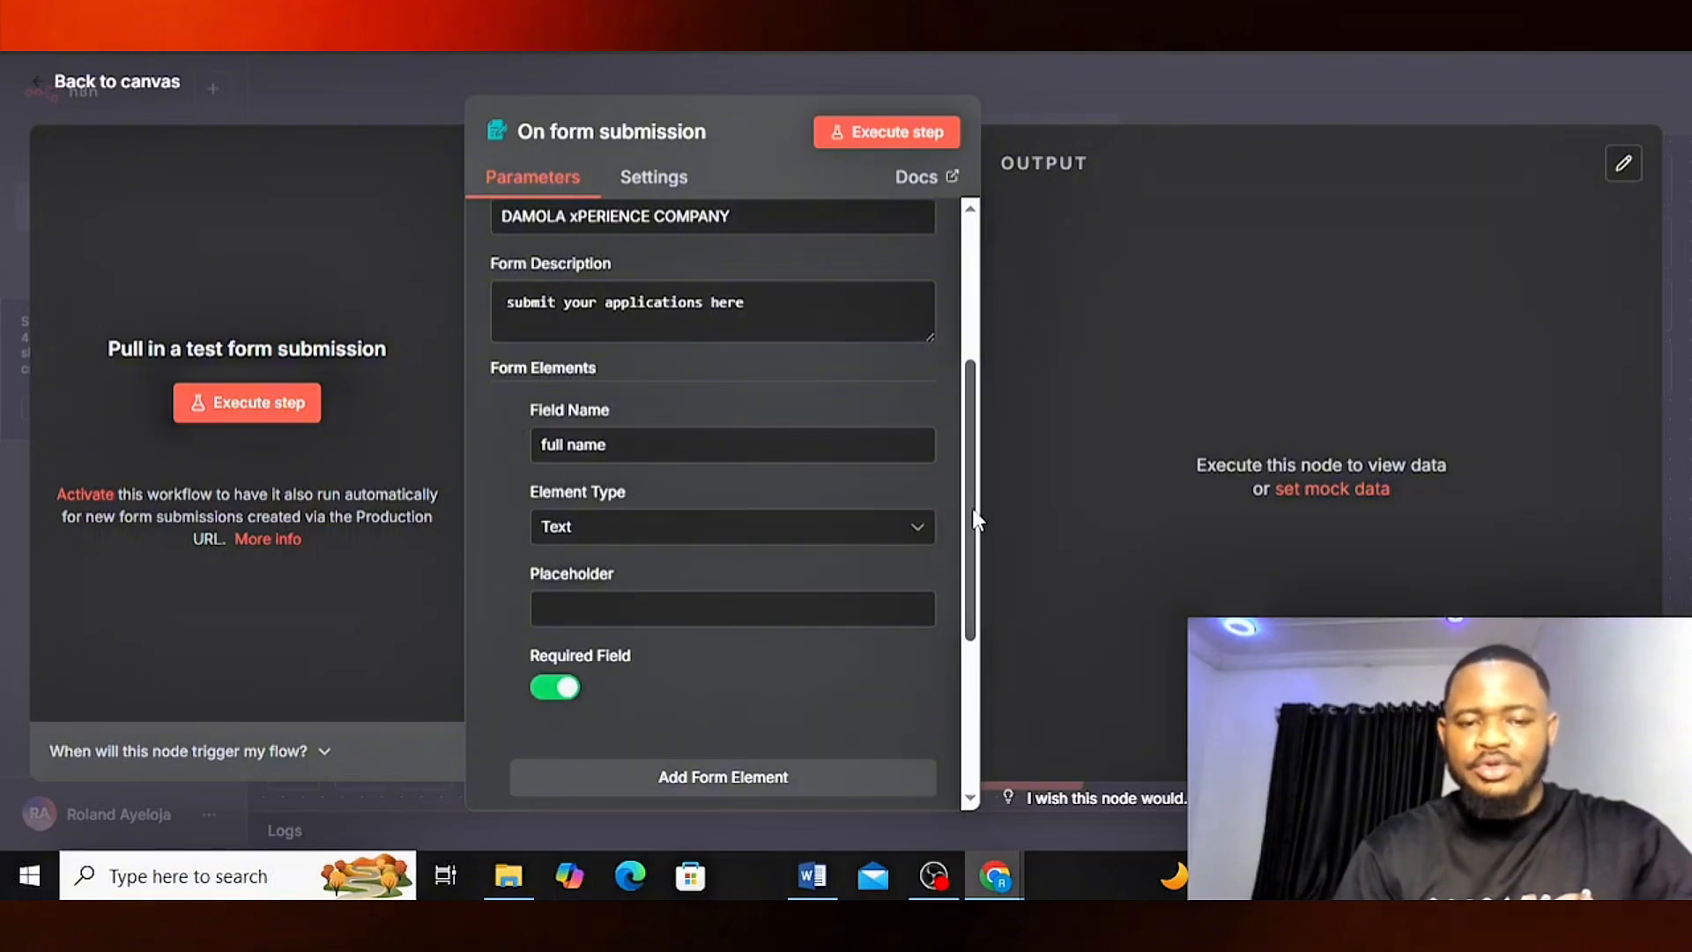
- Add a second form element with the field name "what role are you applying for?"
drag(971, 520, 906, 596)
click(743, 610)
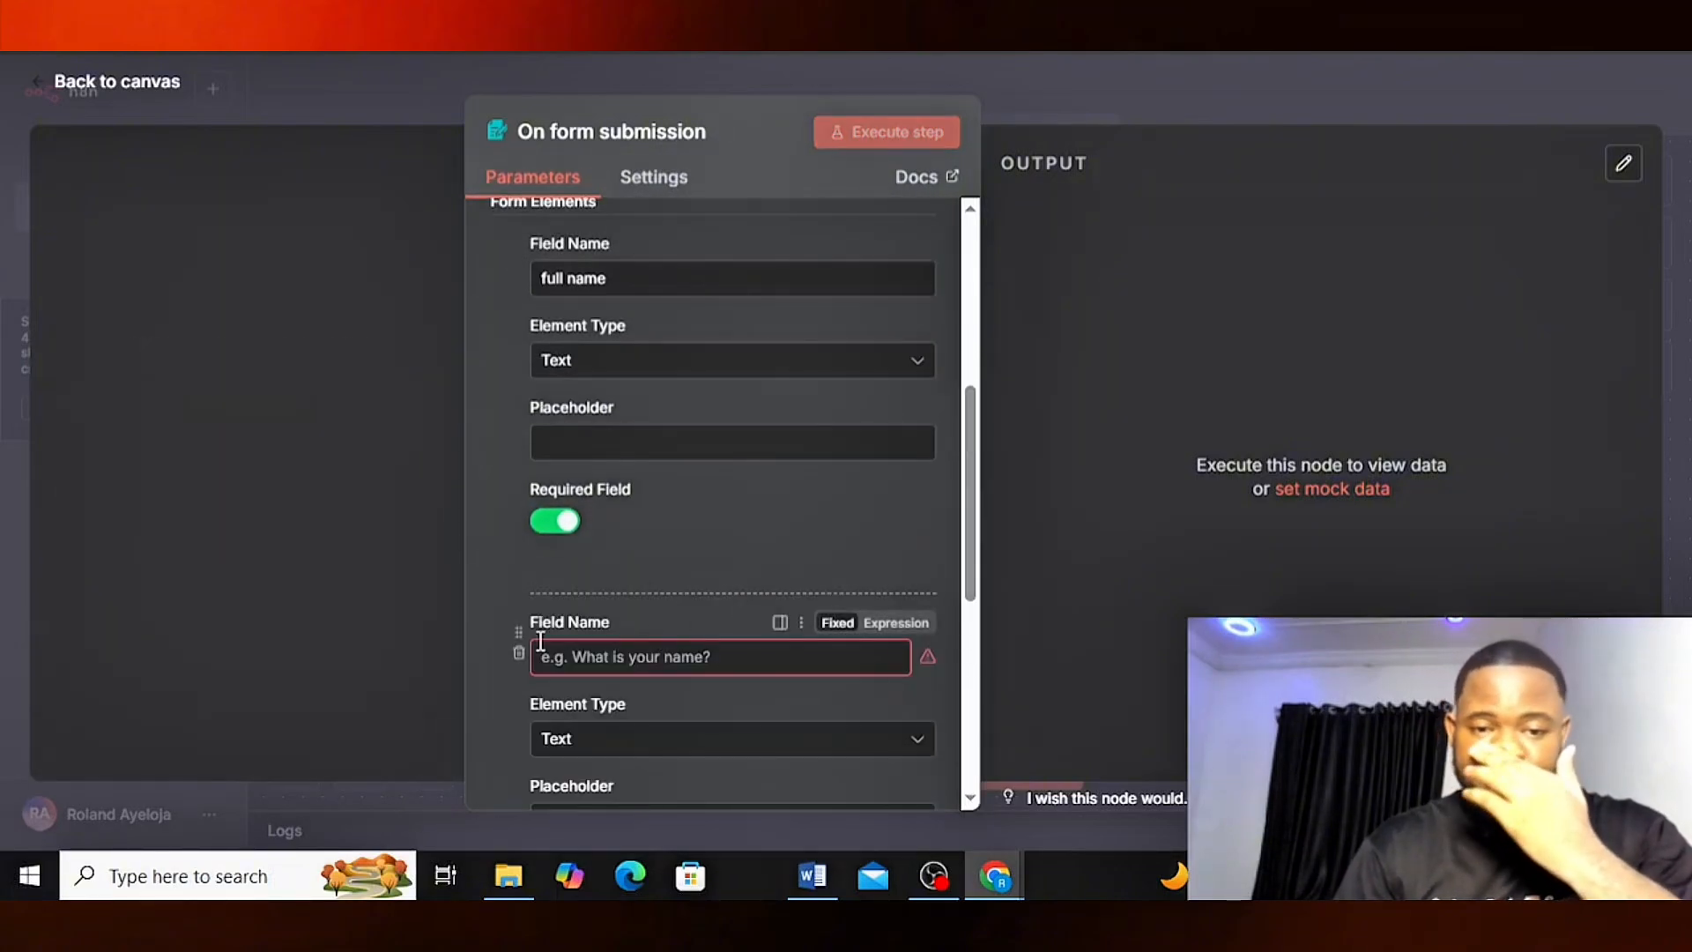
click(555, 656)
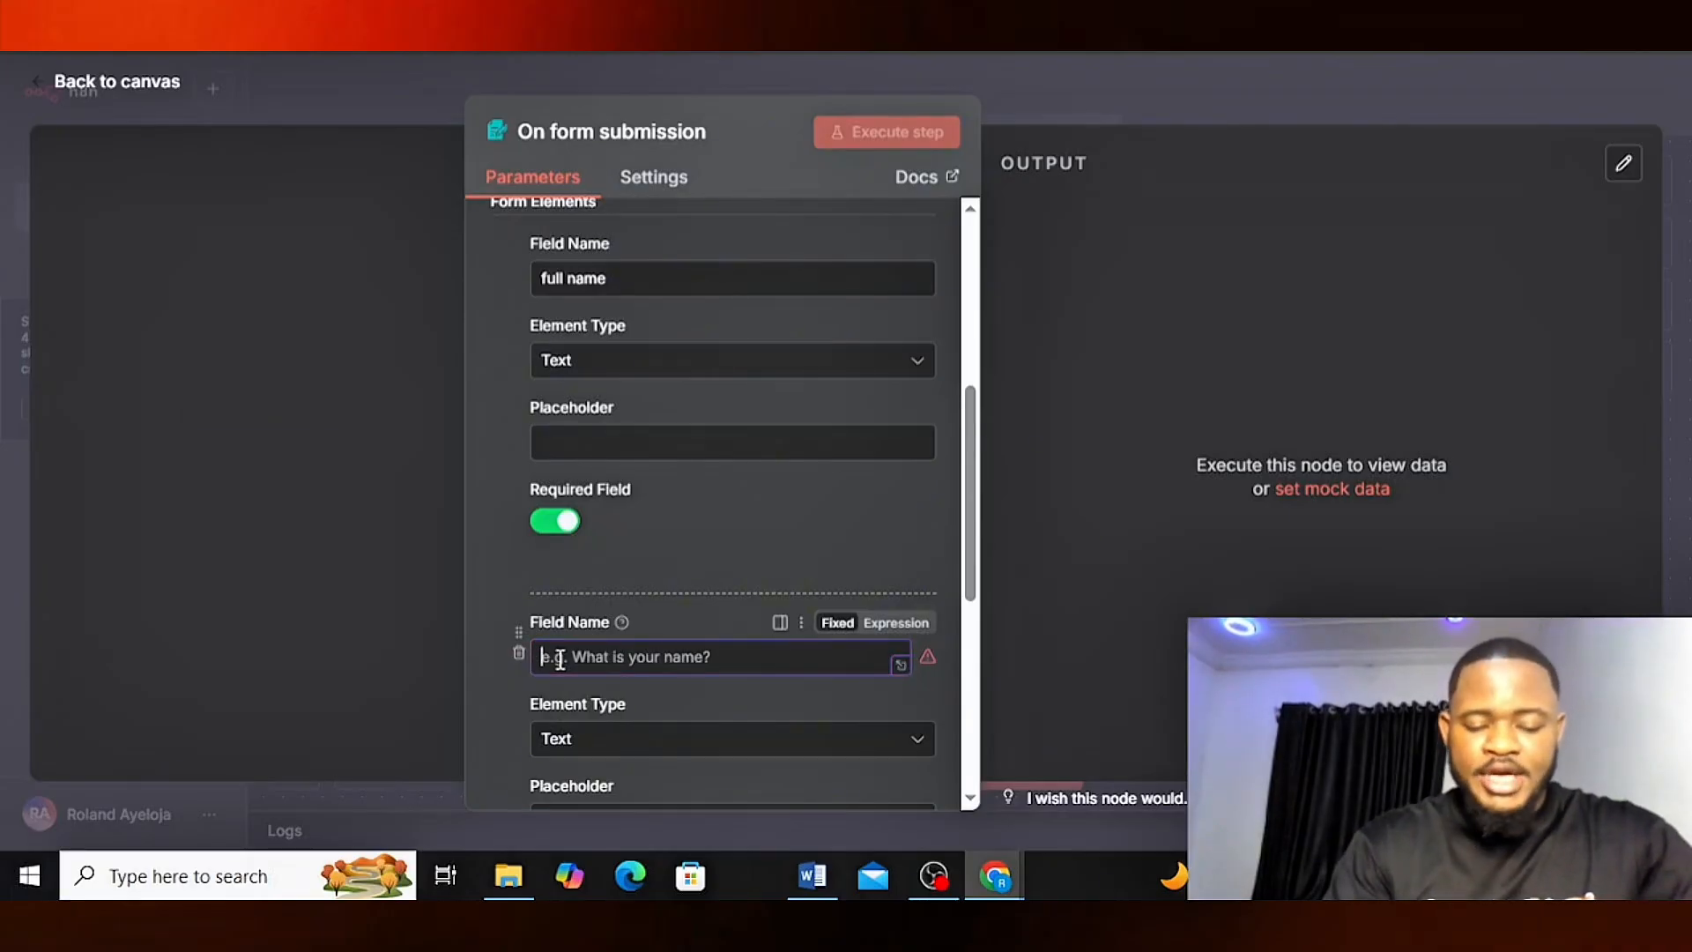
text(what role )
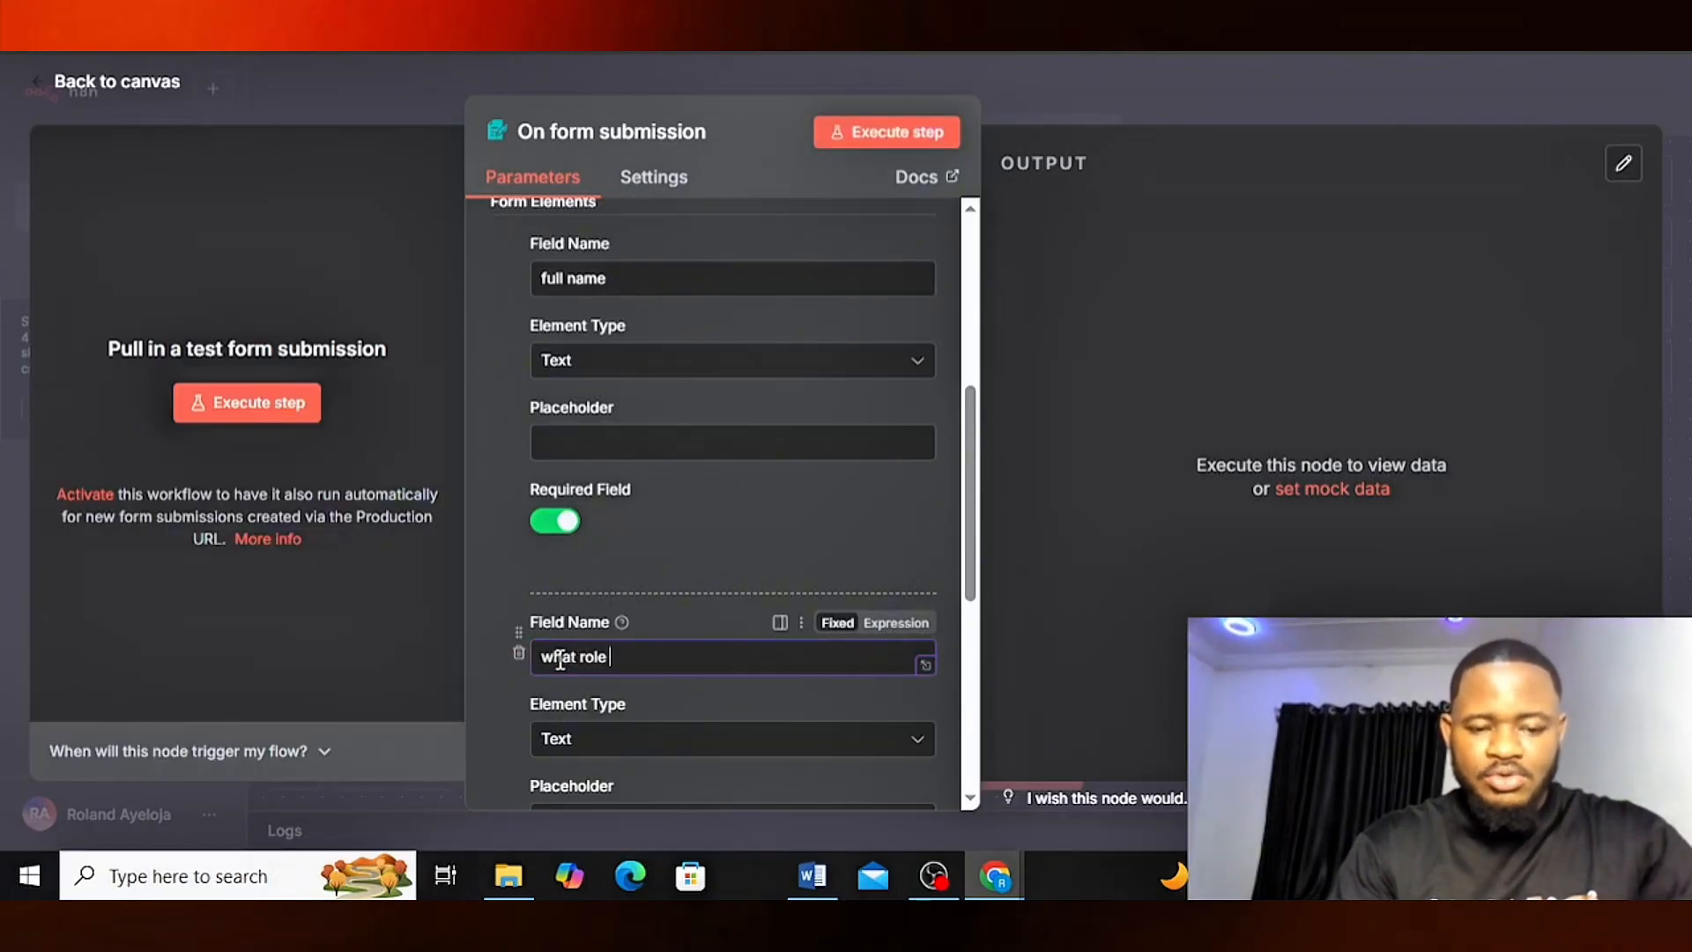
text(are you)
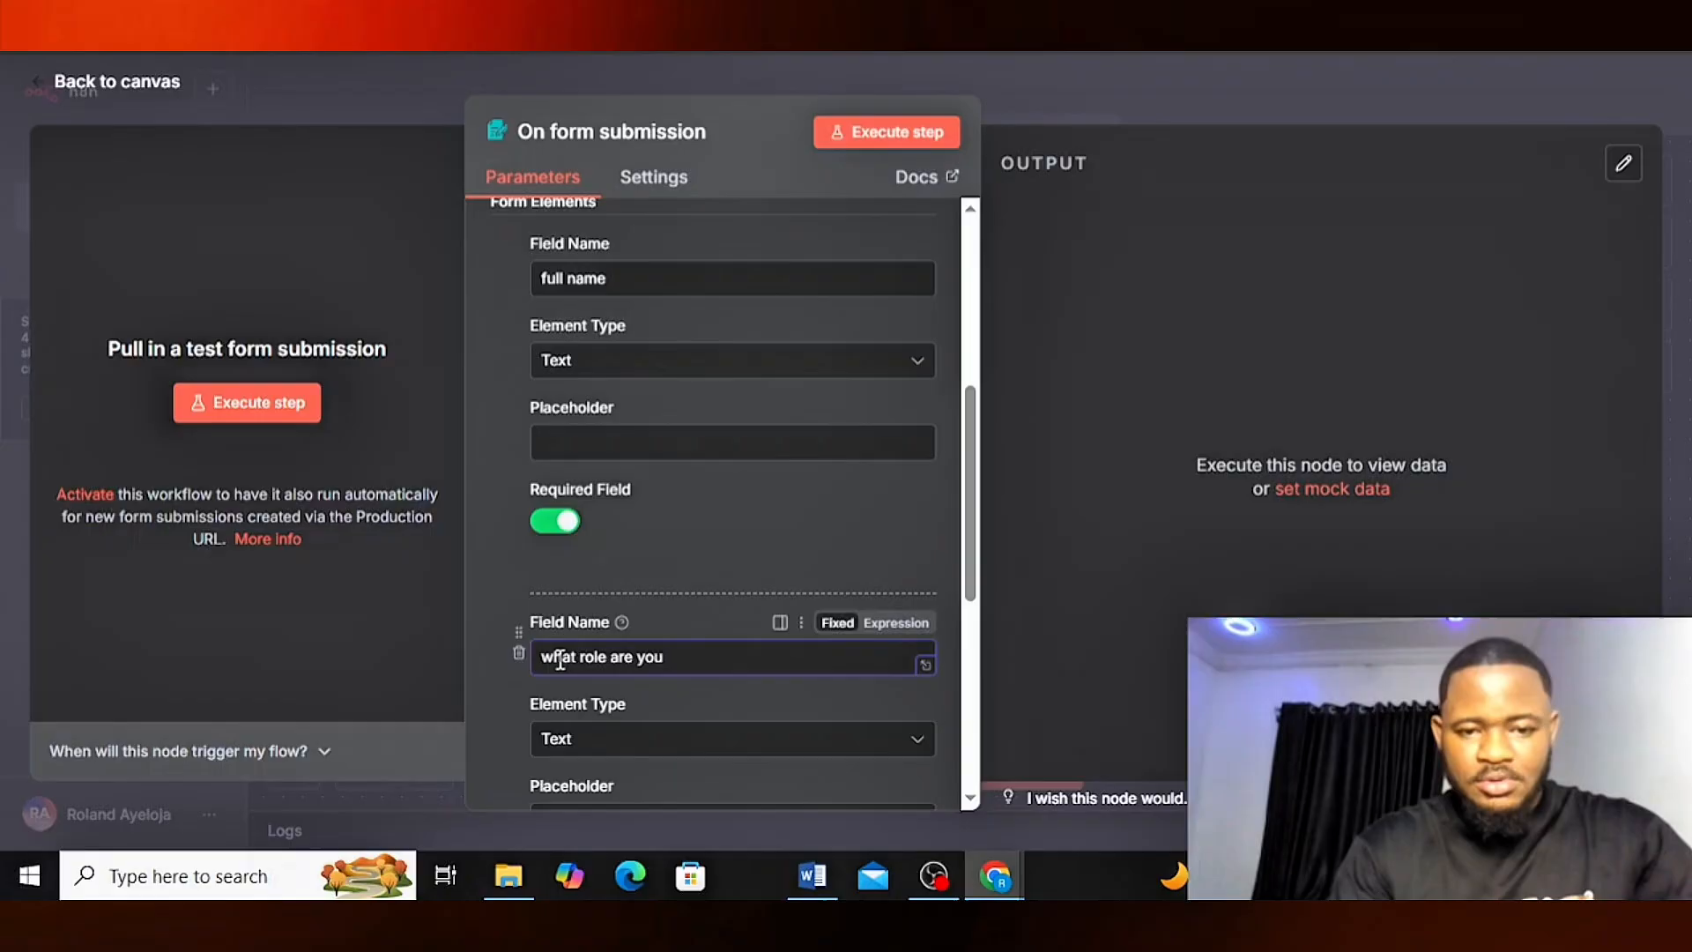
text( applying )
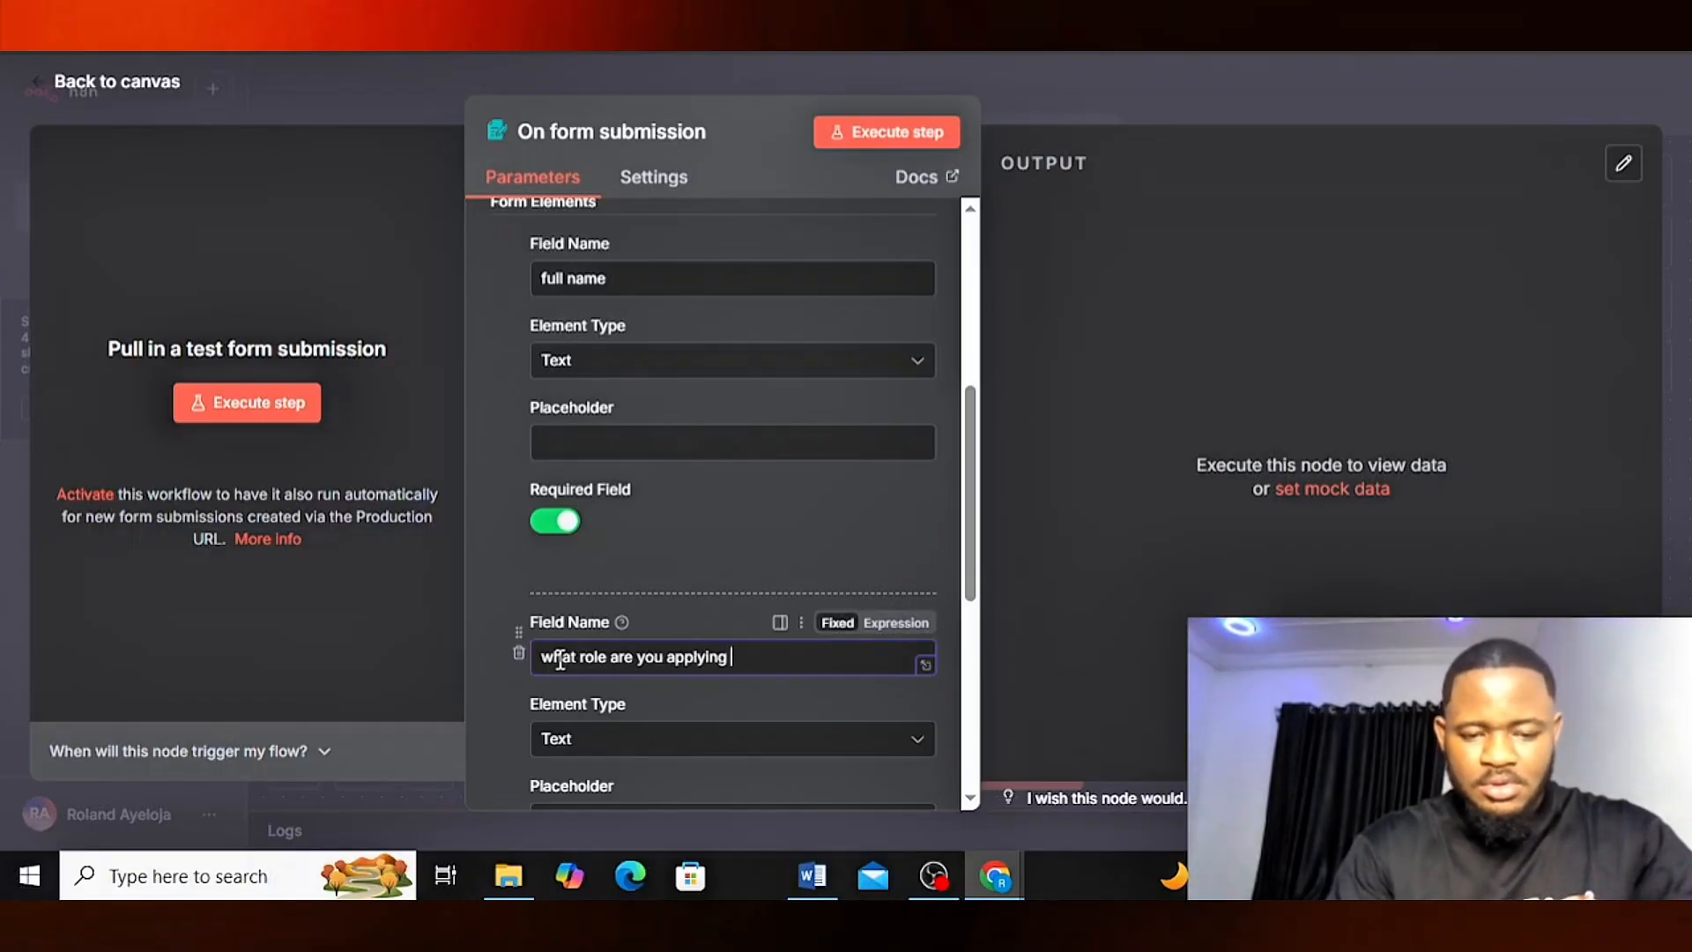
text(for?)
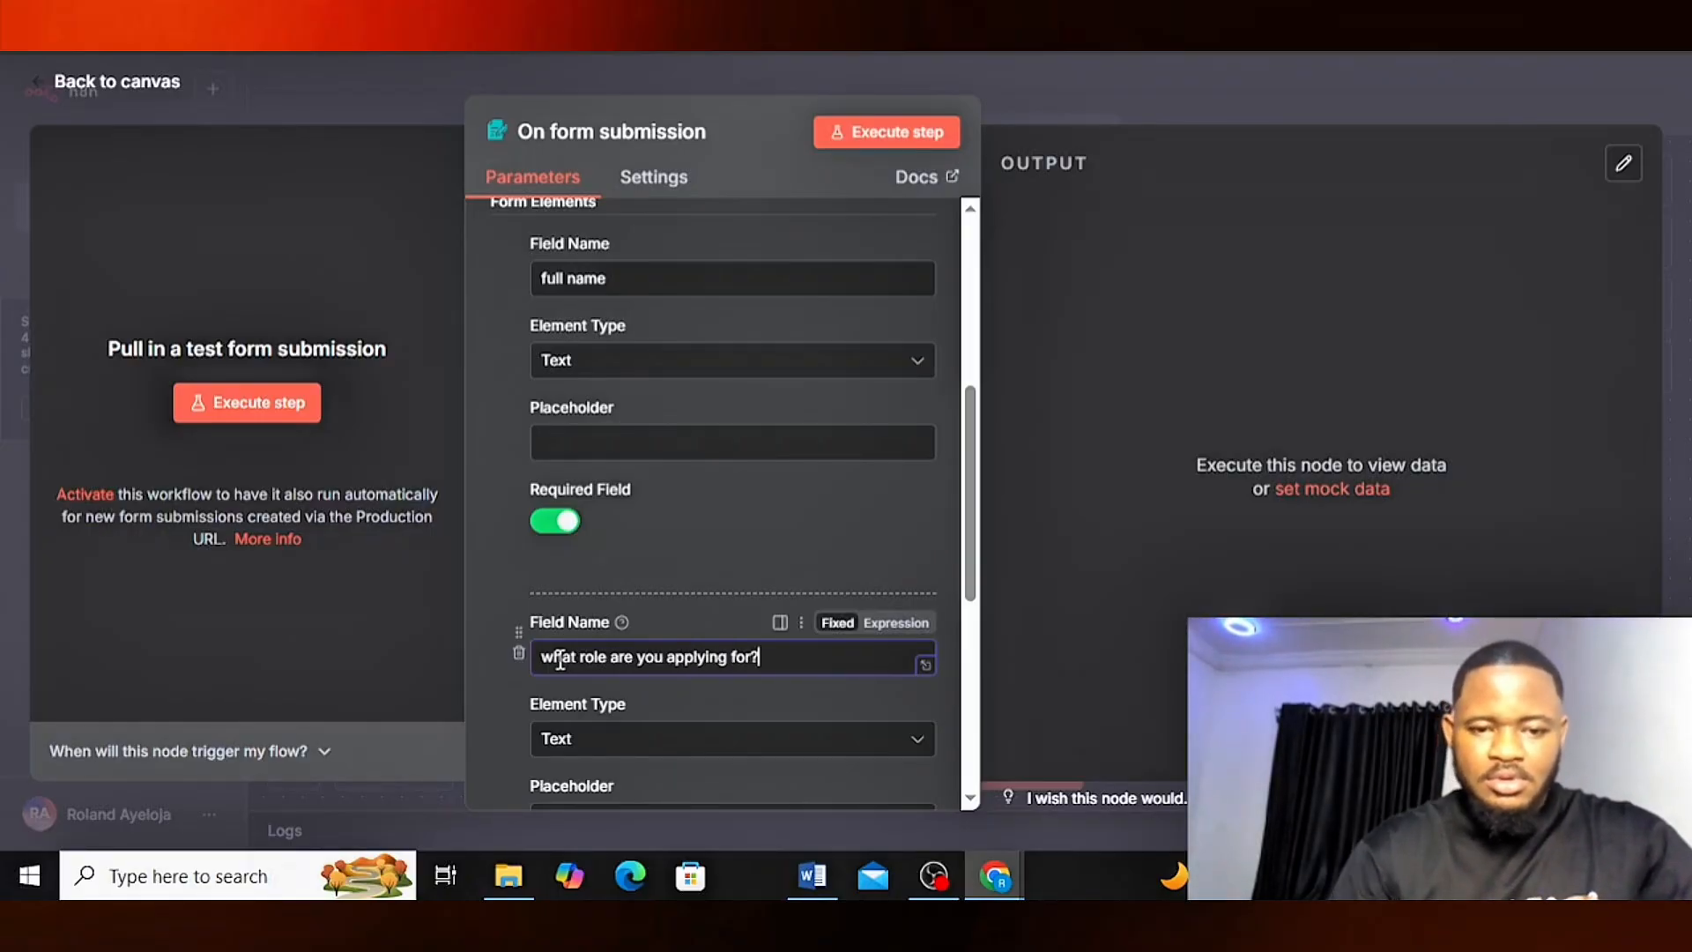
- Set the element type of the role question to Dropdown
scroll(974, 547, down, 1)
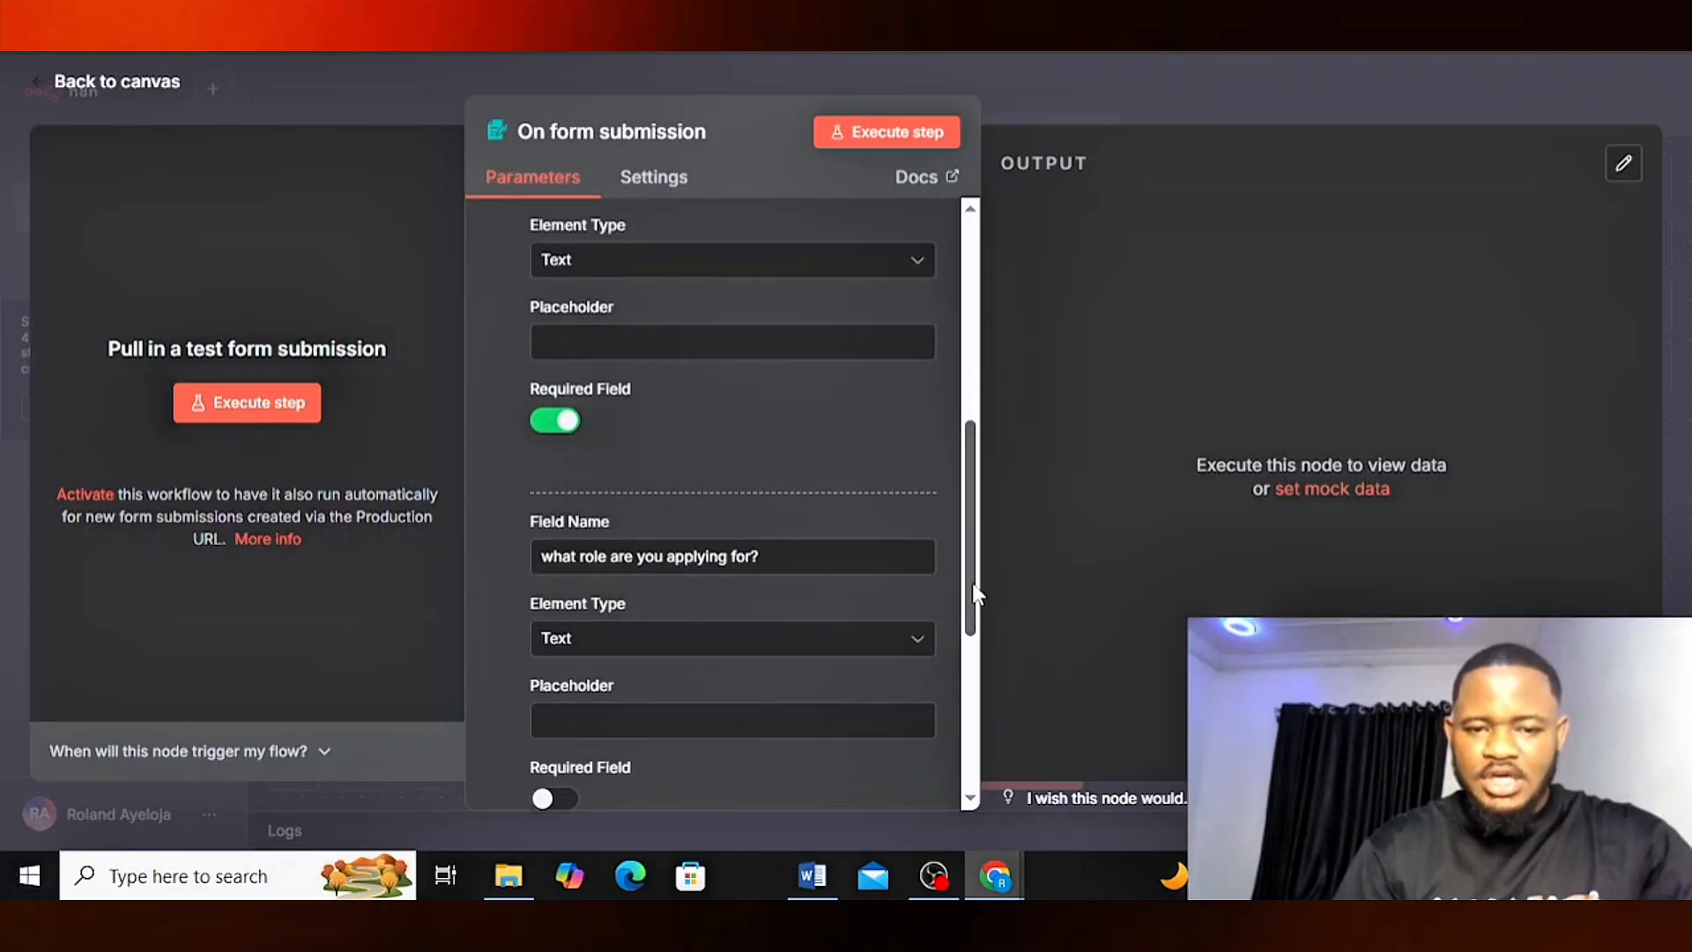
click(637, 655)
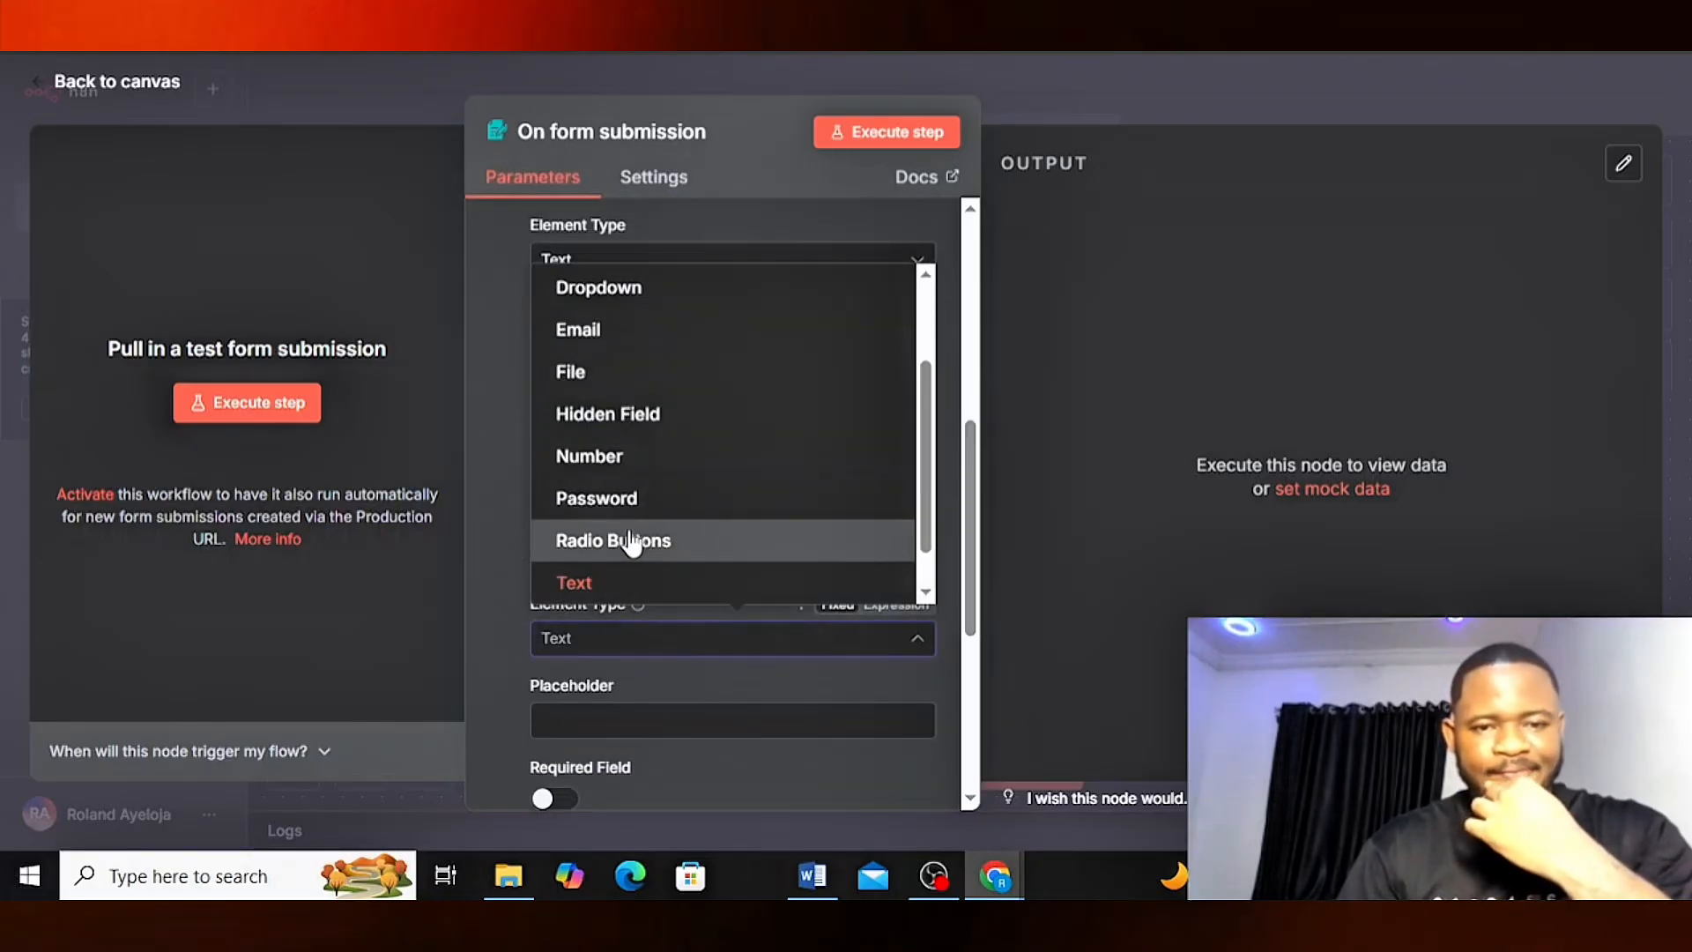
click(604, 291)
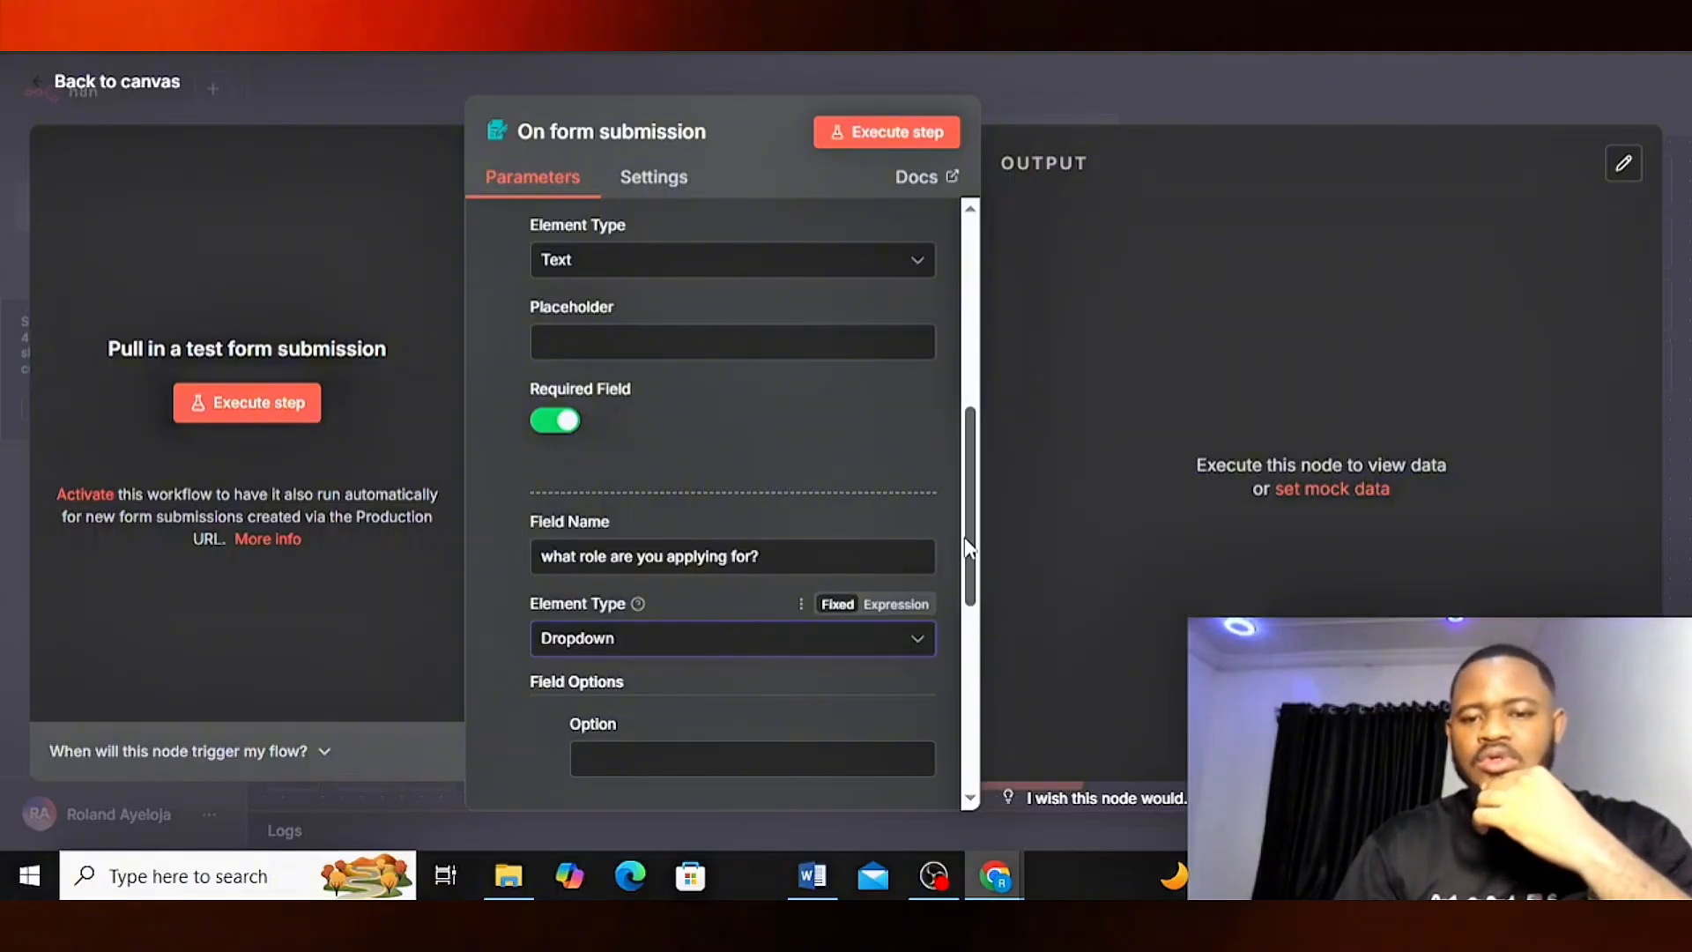
scroll(970, 548, down, 2)
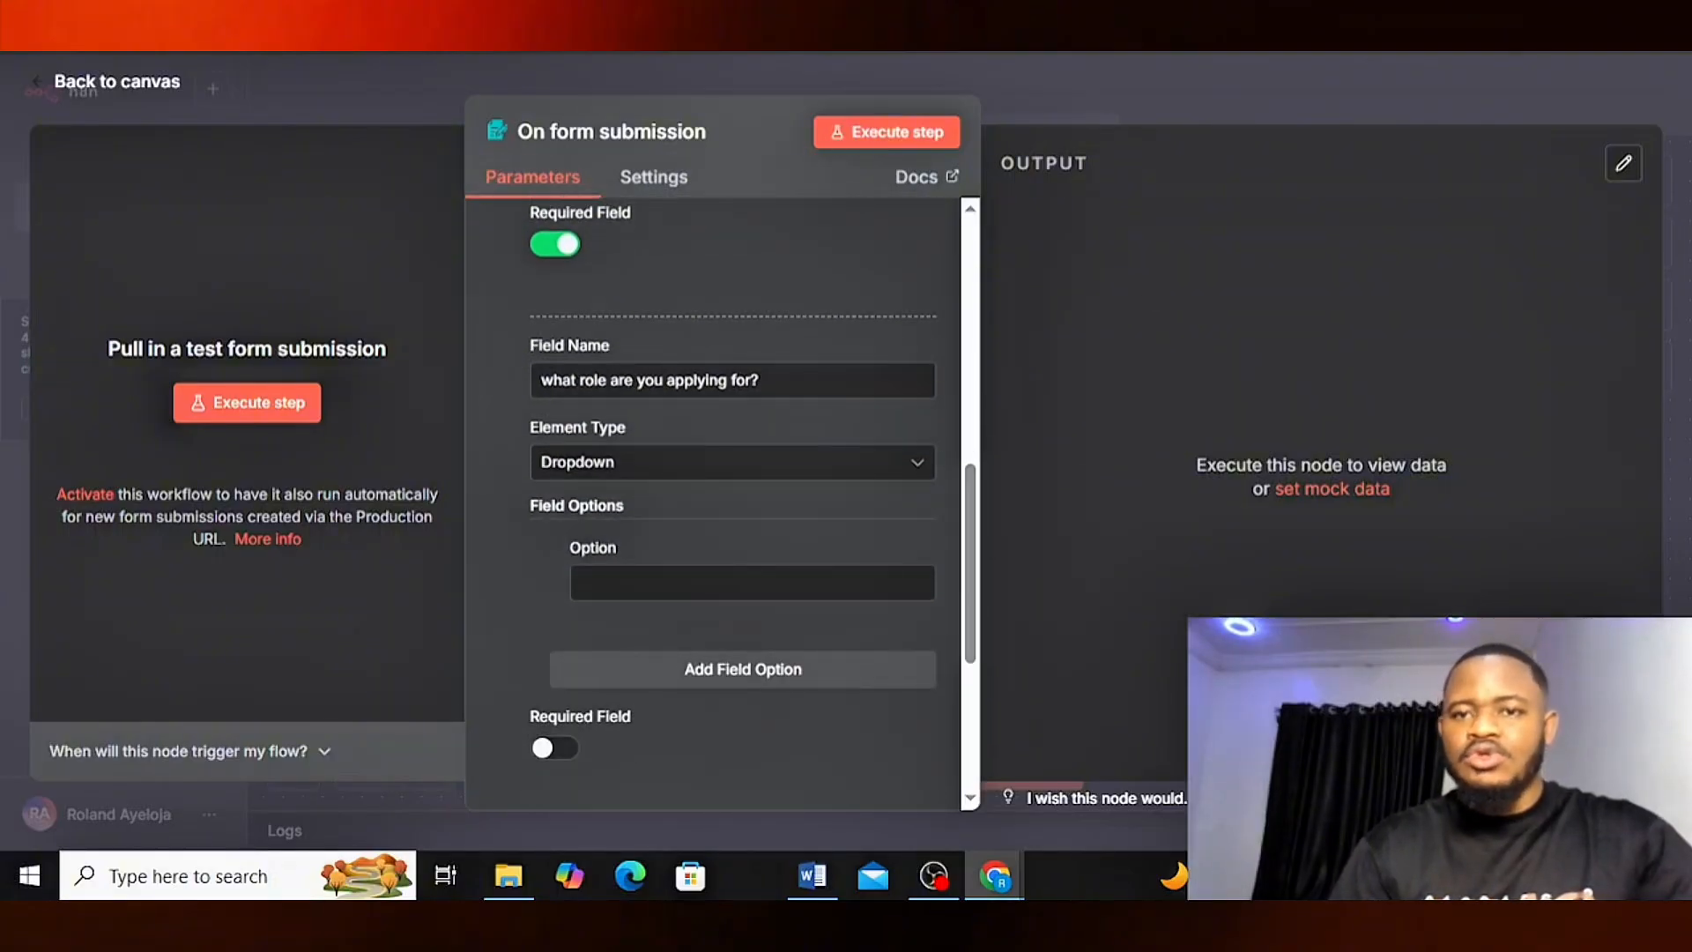
- Check the open roles in the "job postings" Google Sheet, and enter "Software engineer" as the first dropdown option in n8n
click(780, 17)
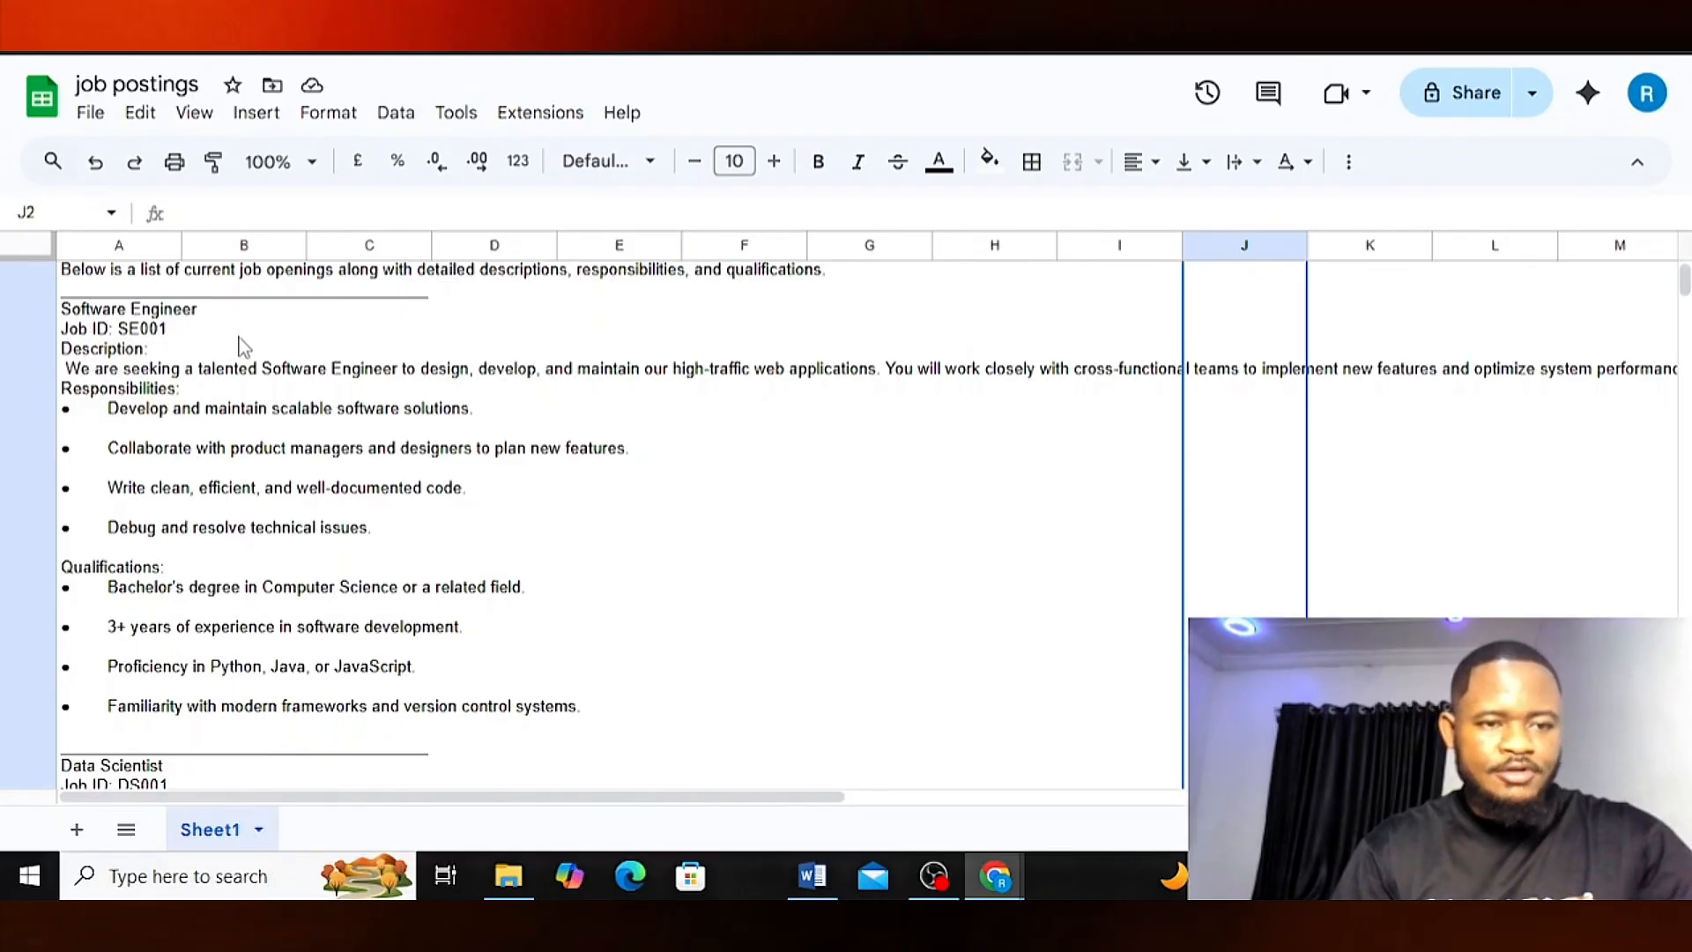
scroll(188, 456, down, 3)
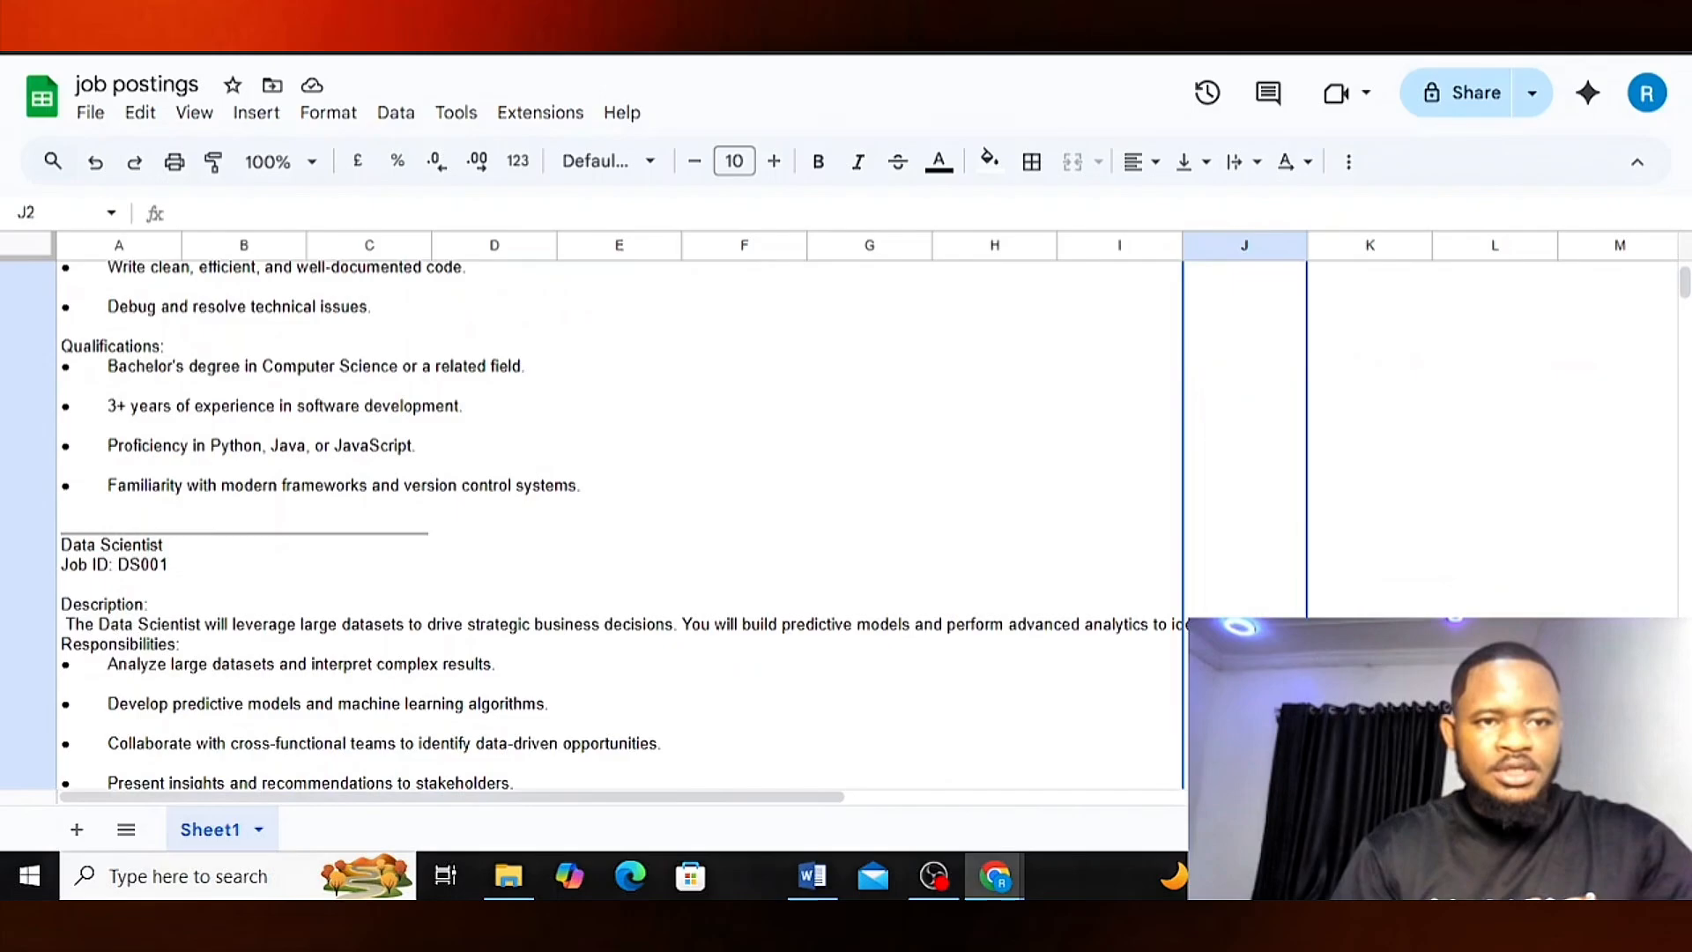
click(454, 35)
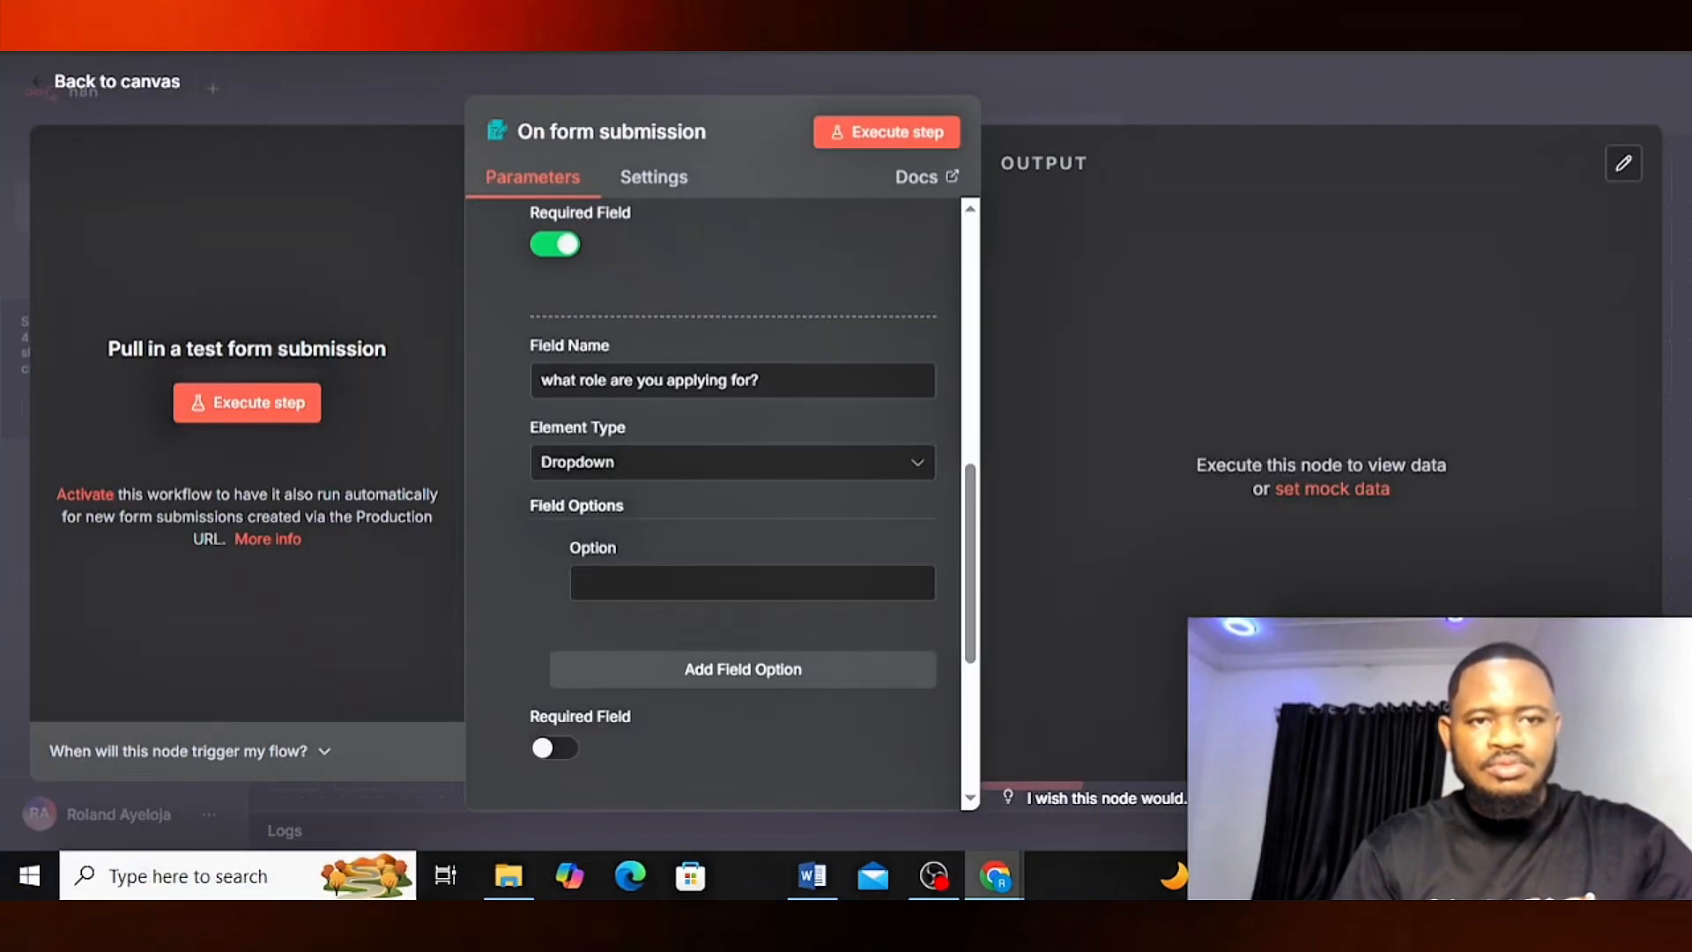
click(595, 578)
text(S)
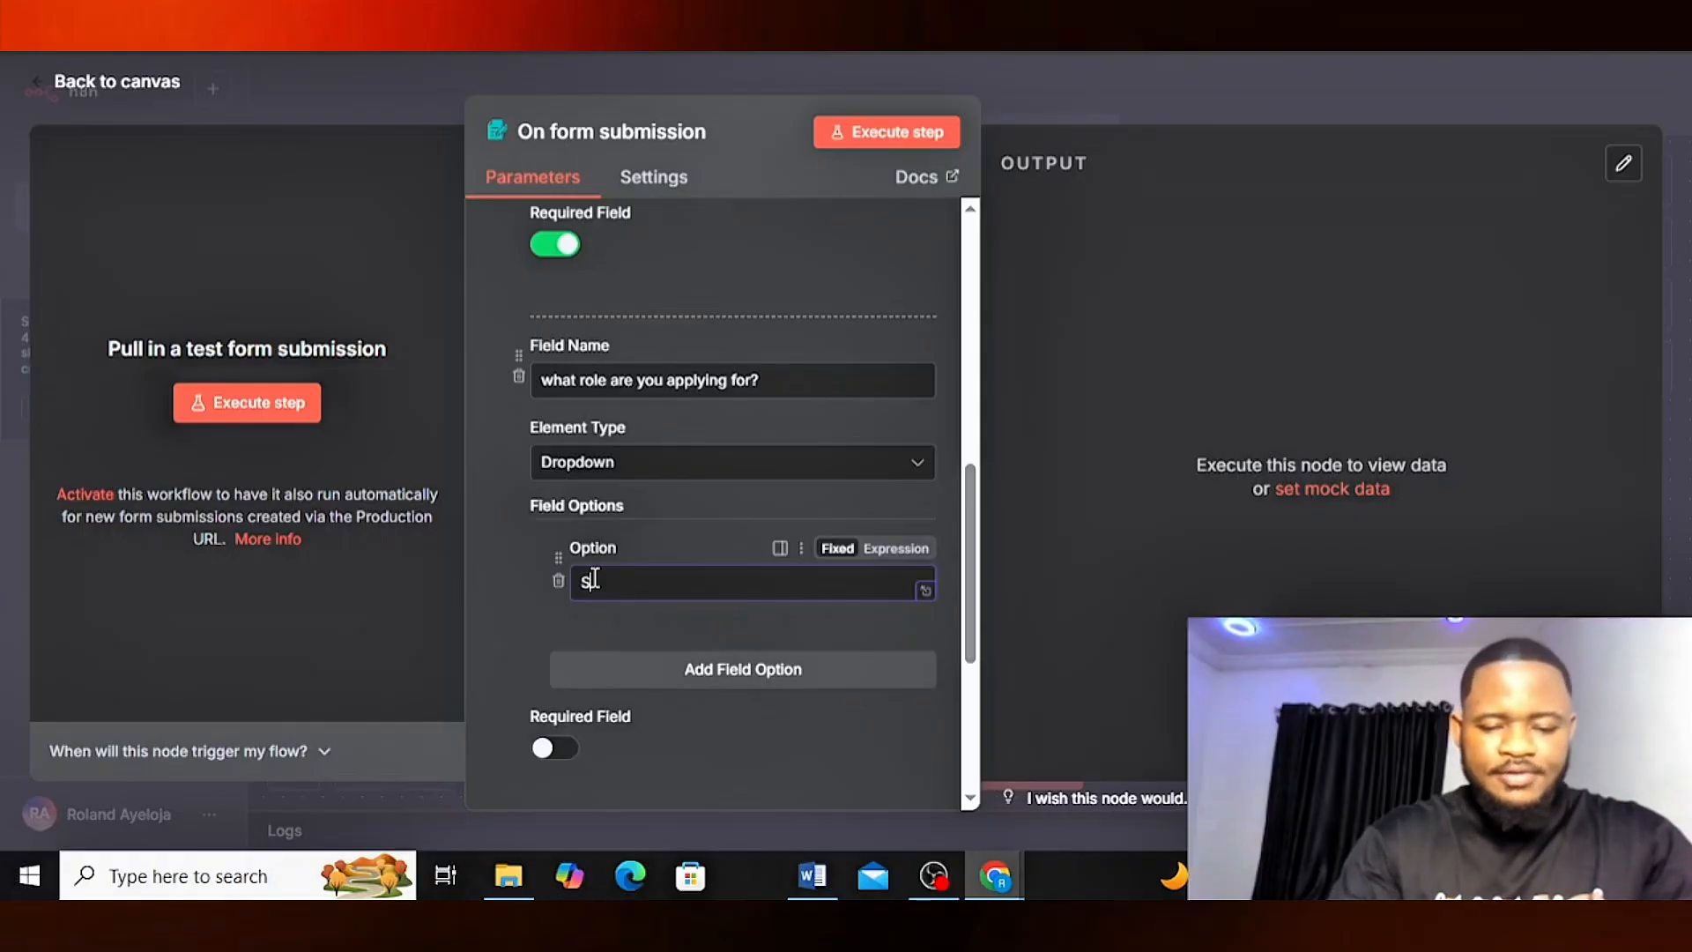
text(aftware )
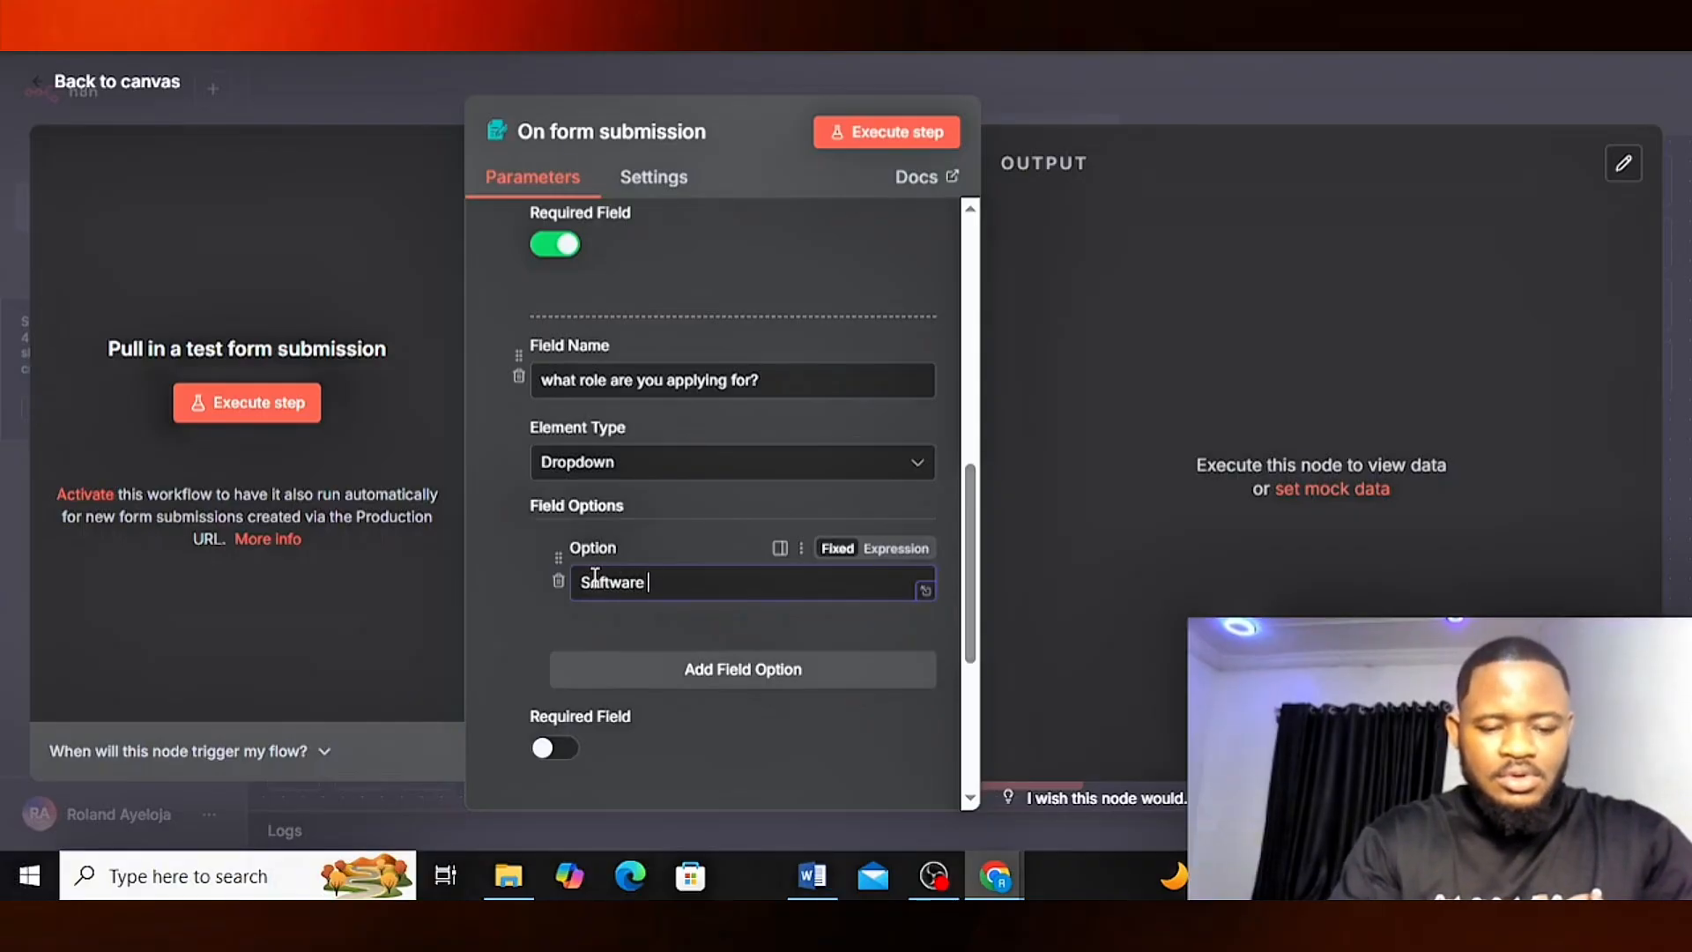
text(engineer)
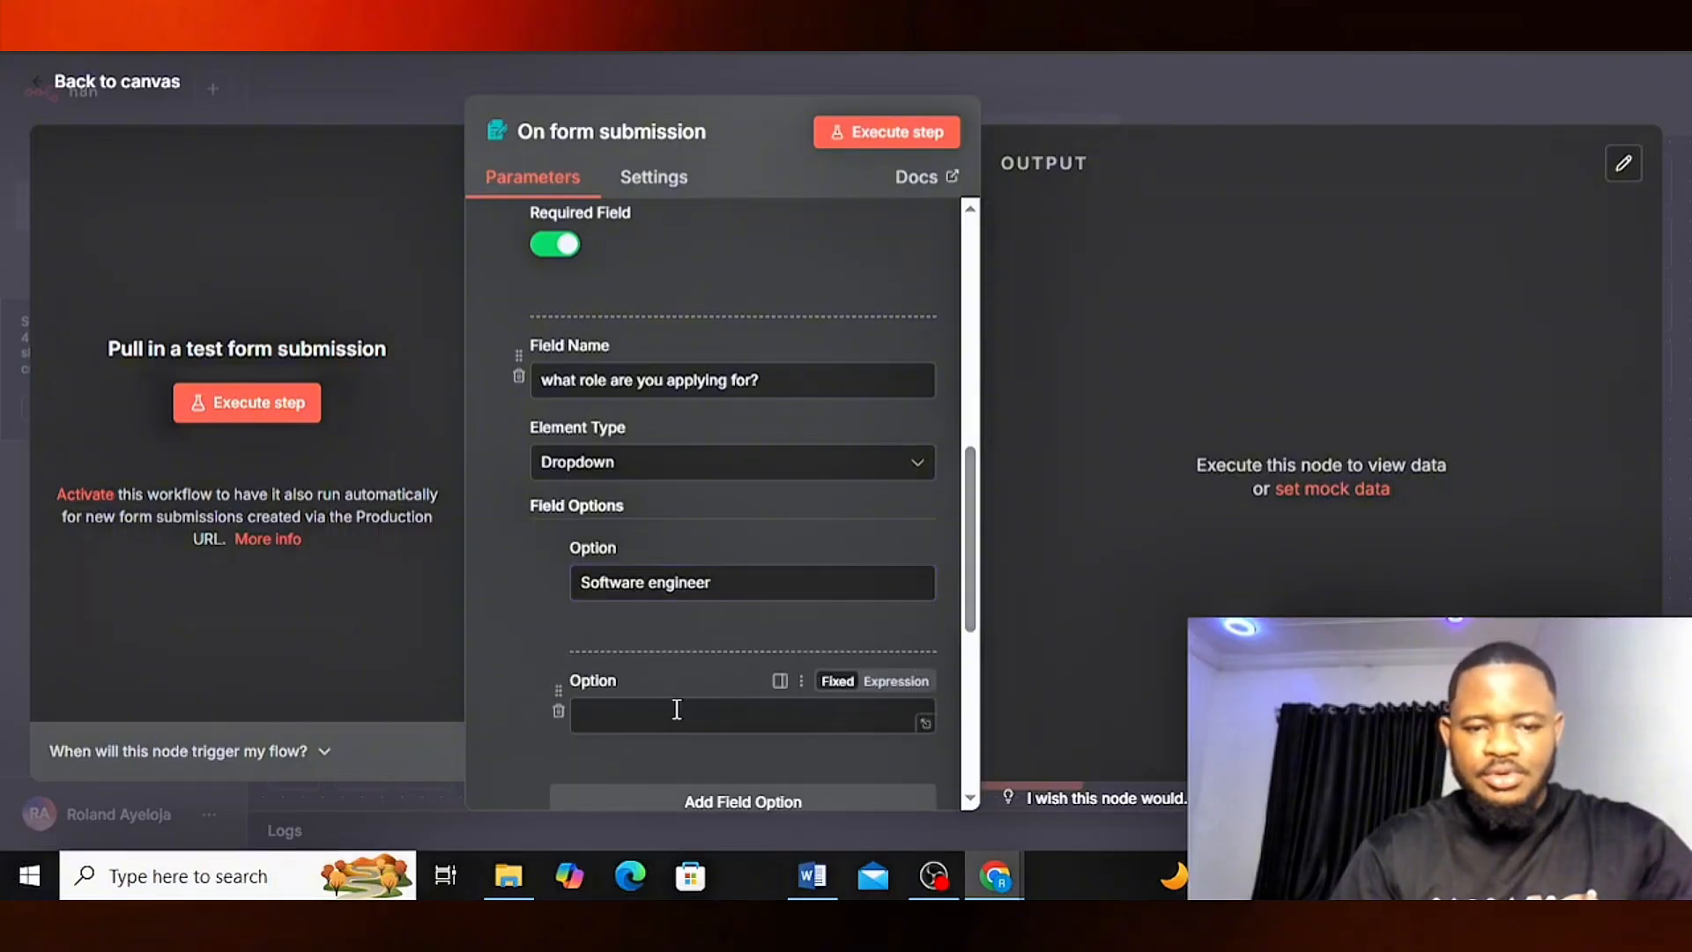
- Enter "data scientist" as the second option of the role dropdown
click(677, 709)
text(data )
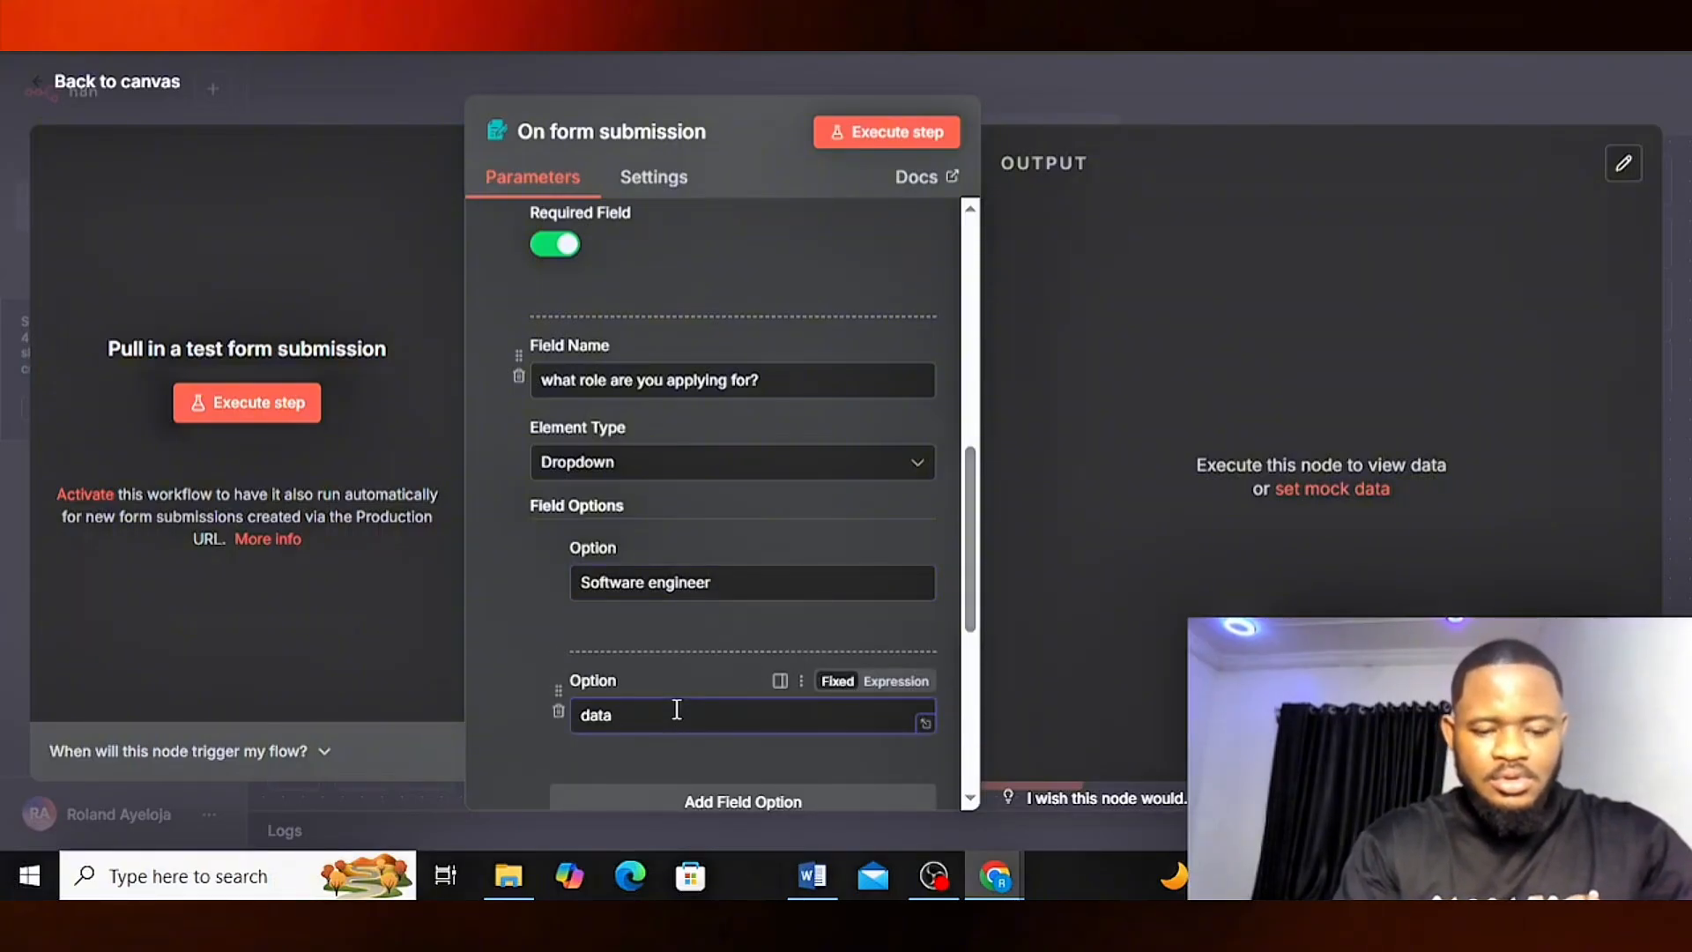
text(scientist)
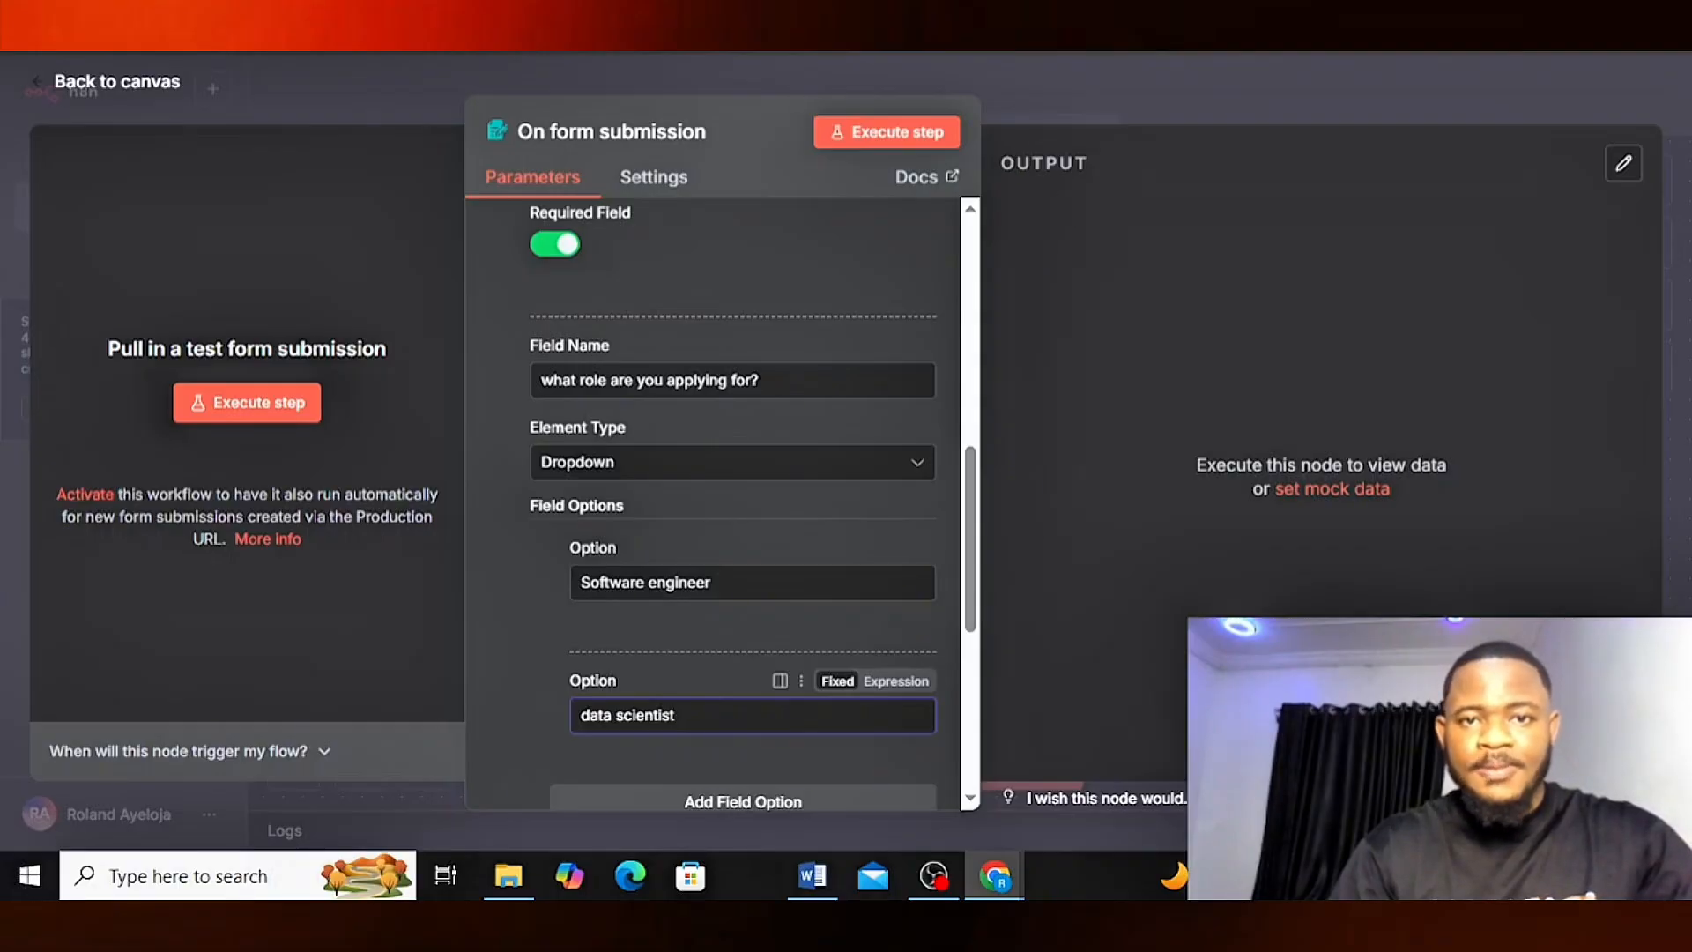
- Check the next open roles in the "job postings" Google Sheet, and add "project manager" as the third role option in n8n
click(889, 17)
scroll(650, 348, down, 6)
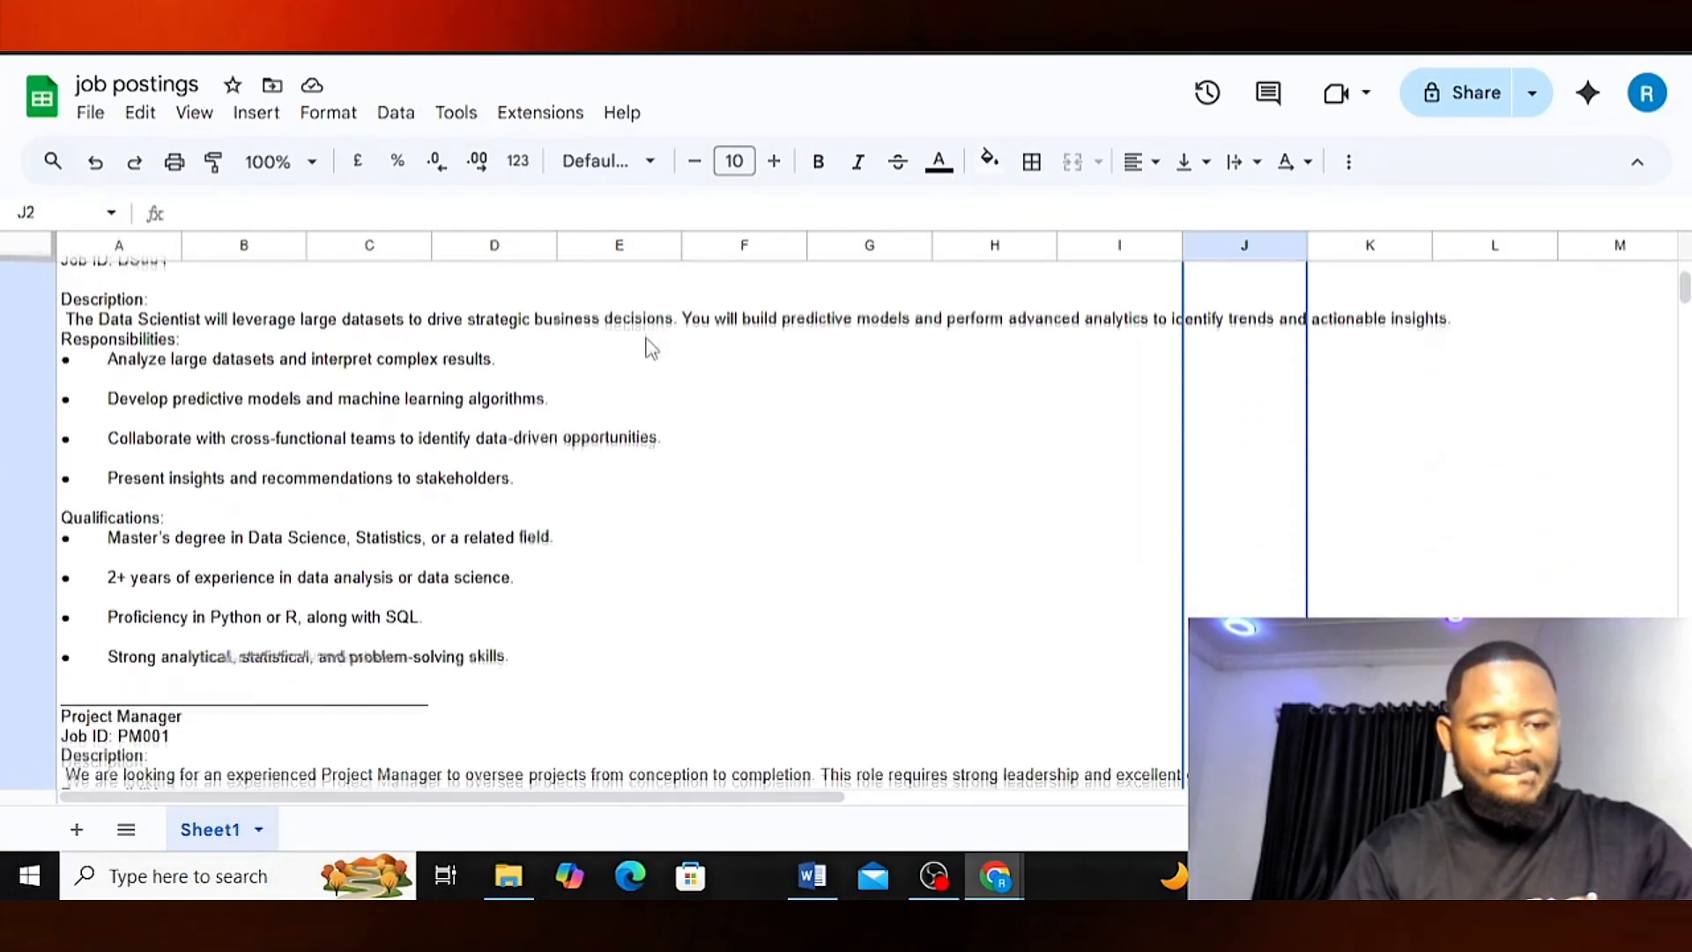
scroll(99, 476, down, 3)
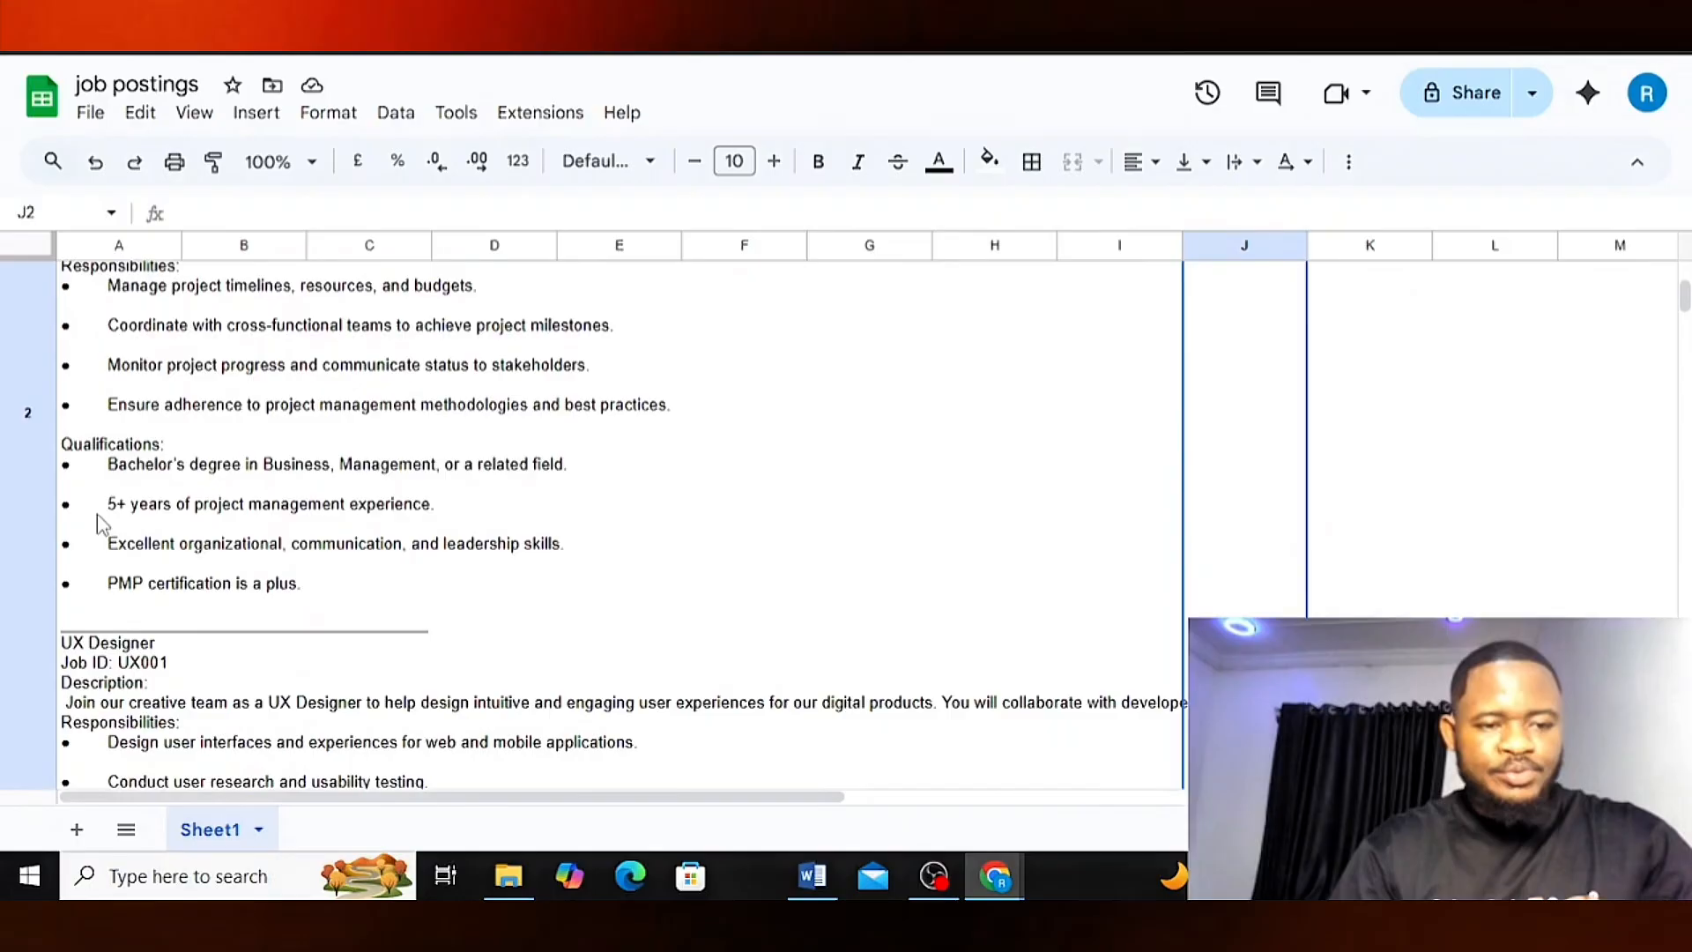
click(617, 18)
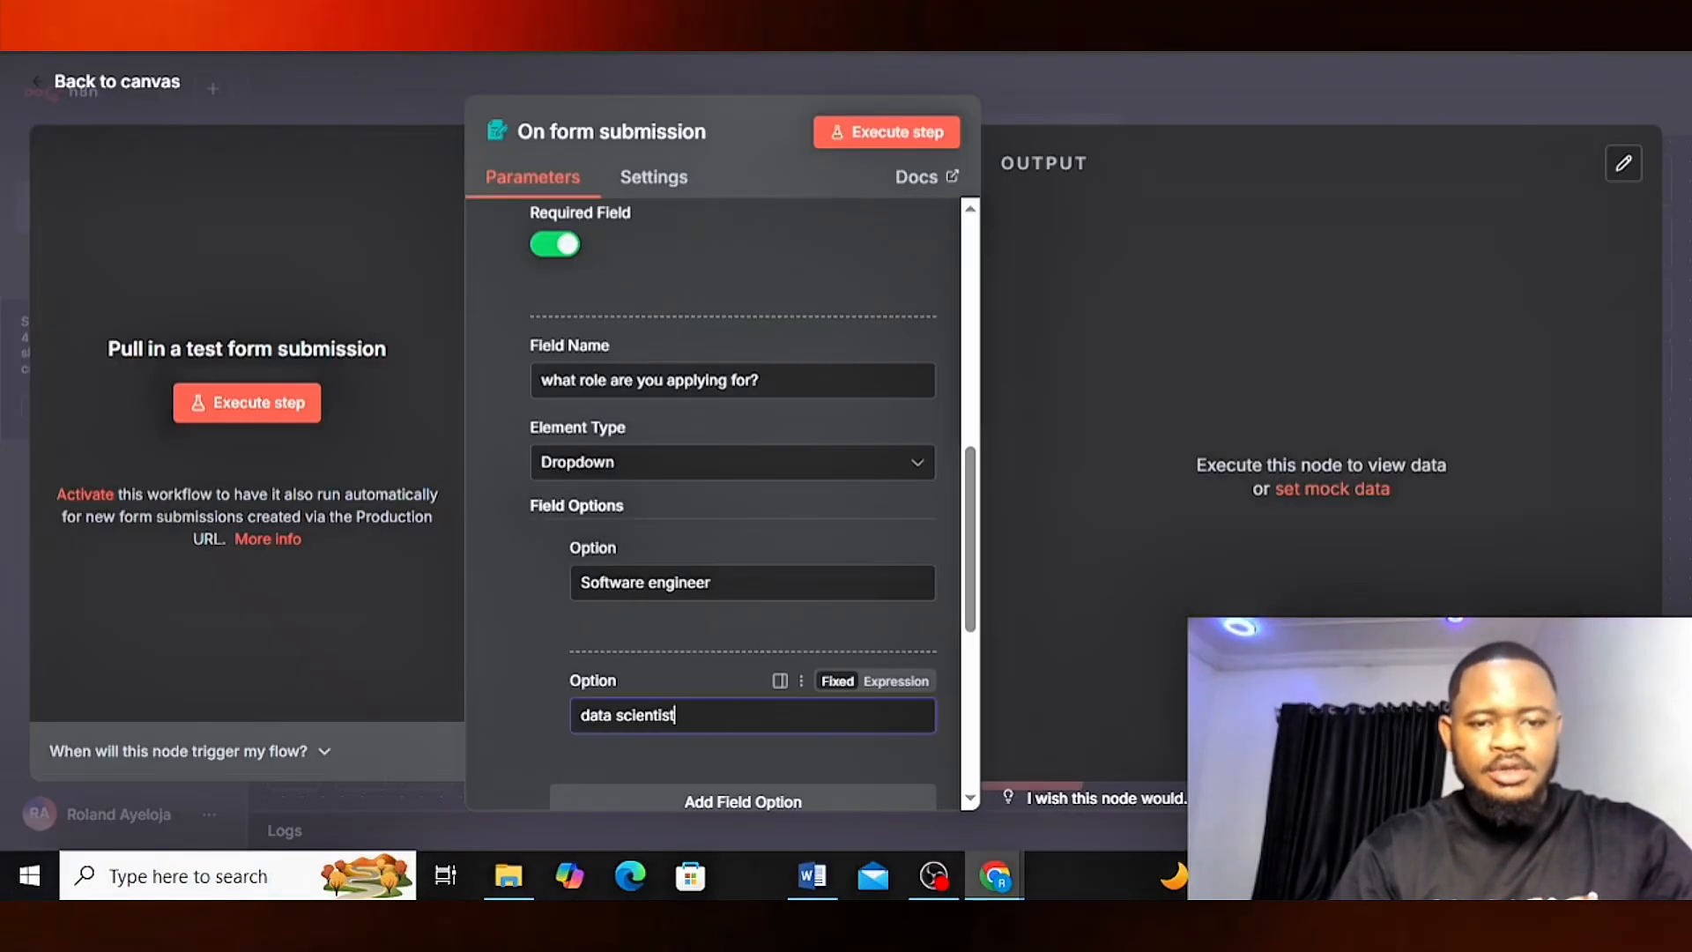
drag(973, 504, 970, 650)
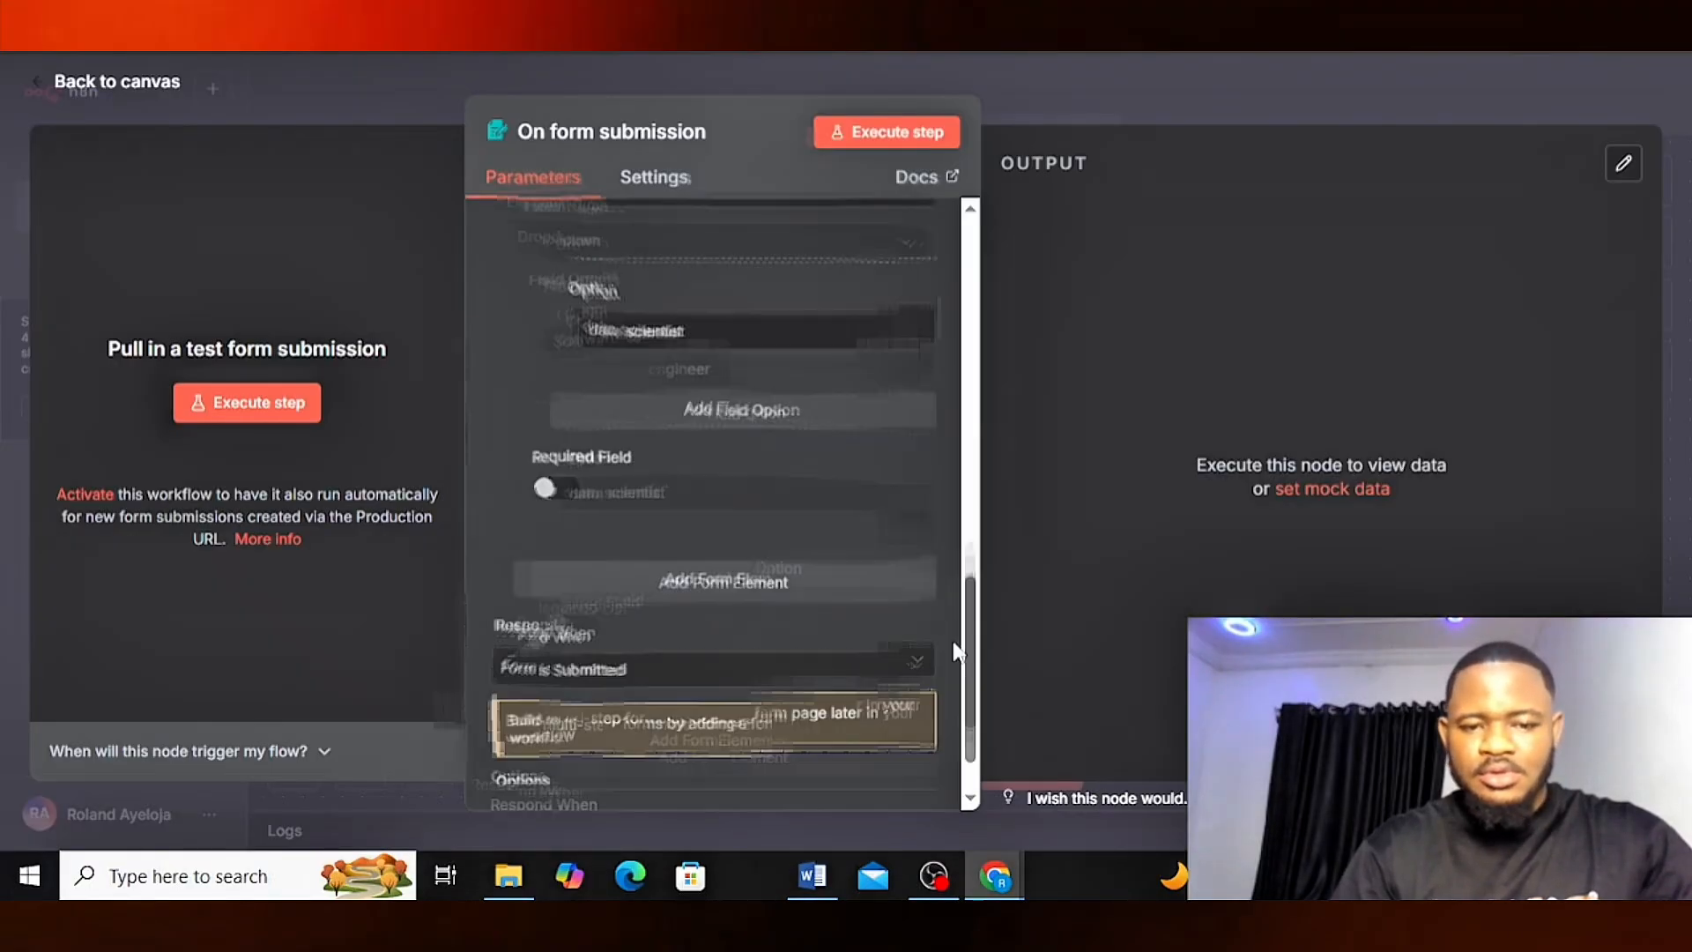
click(722, 335)
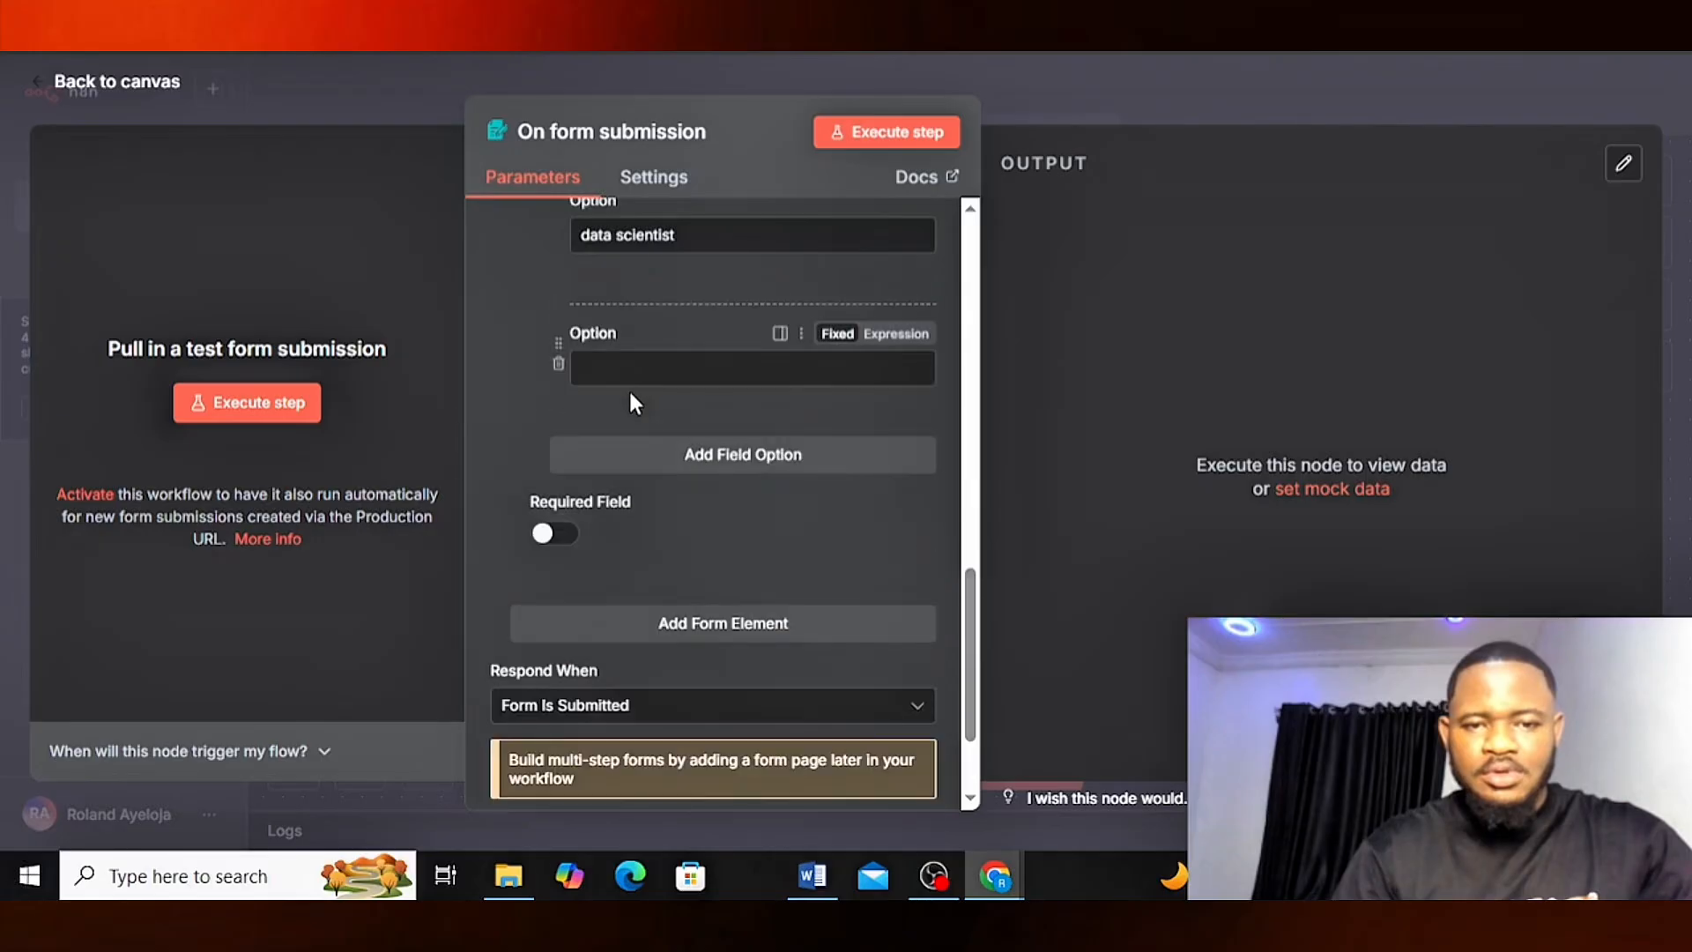
click(617, 372)
text(proje)
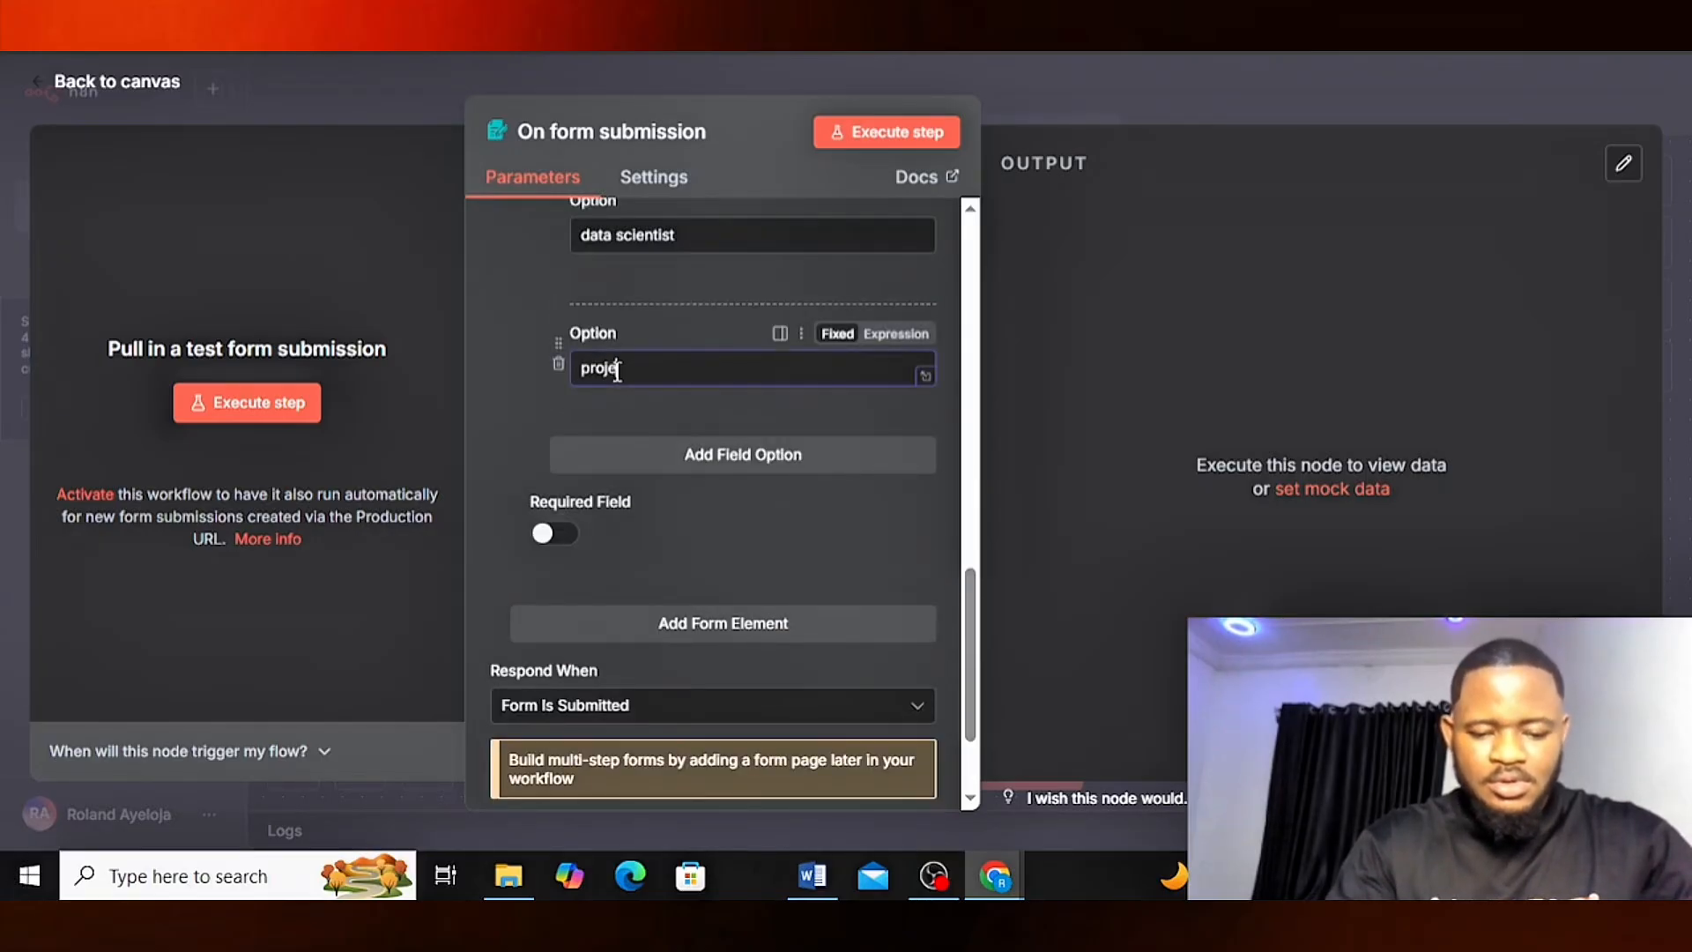
text(ct ma)
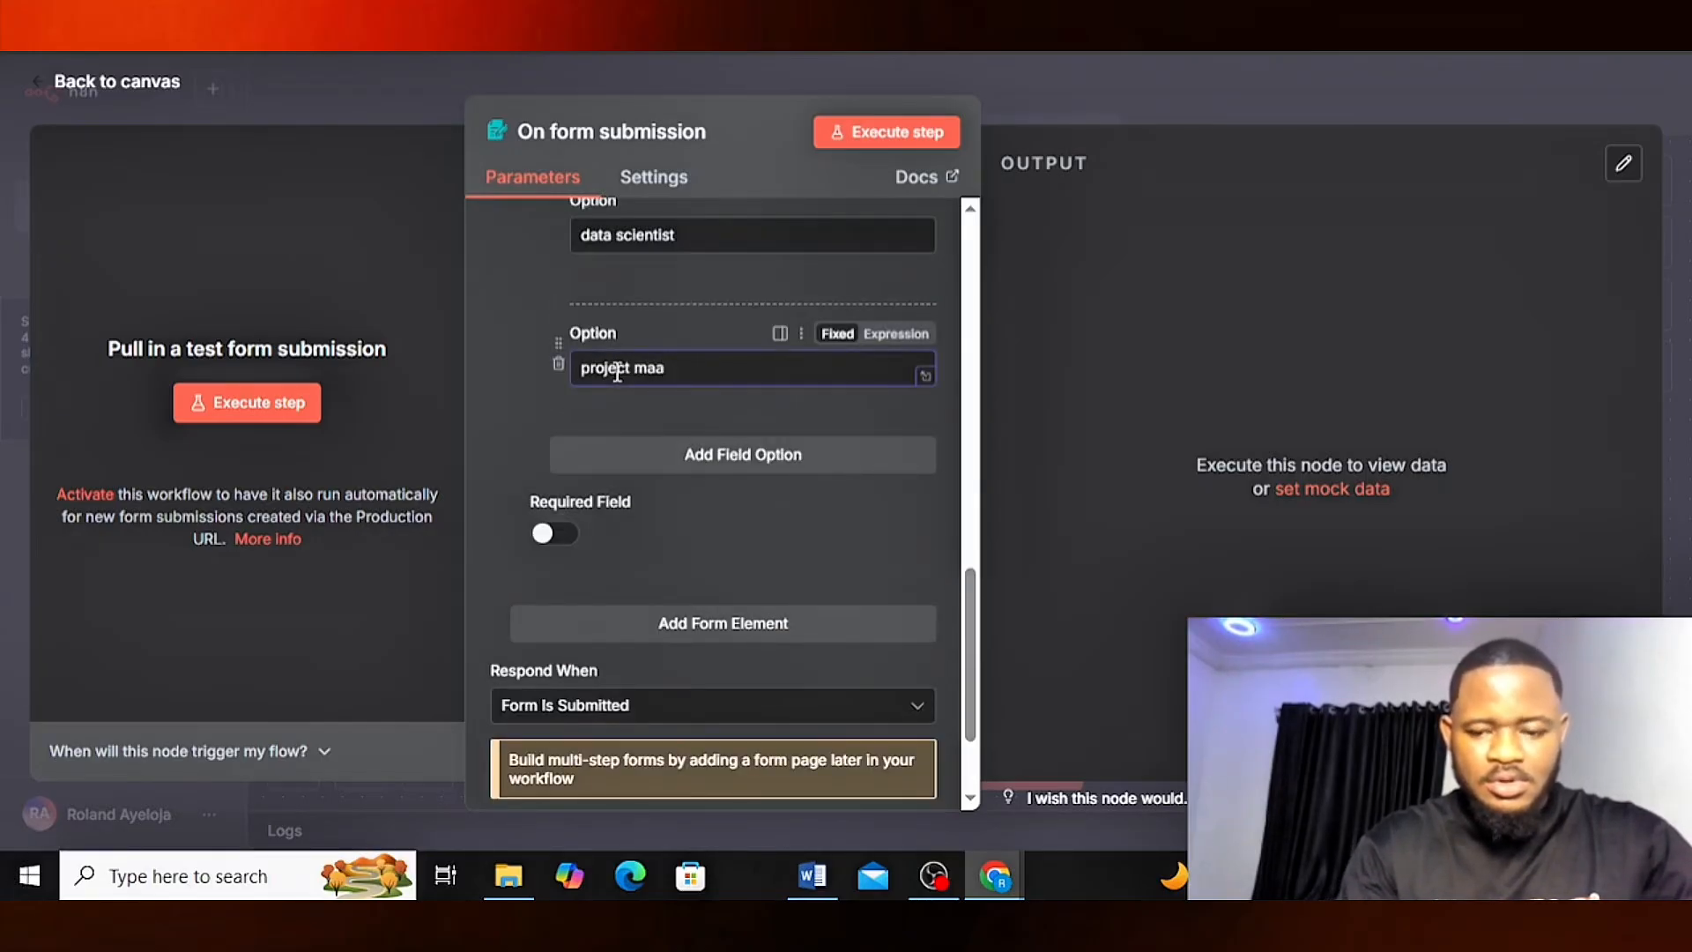
text(nager)
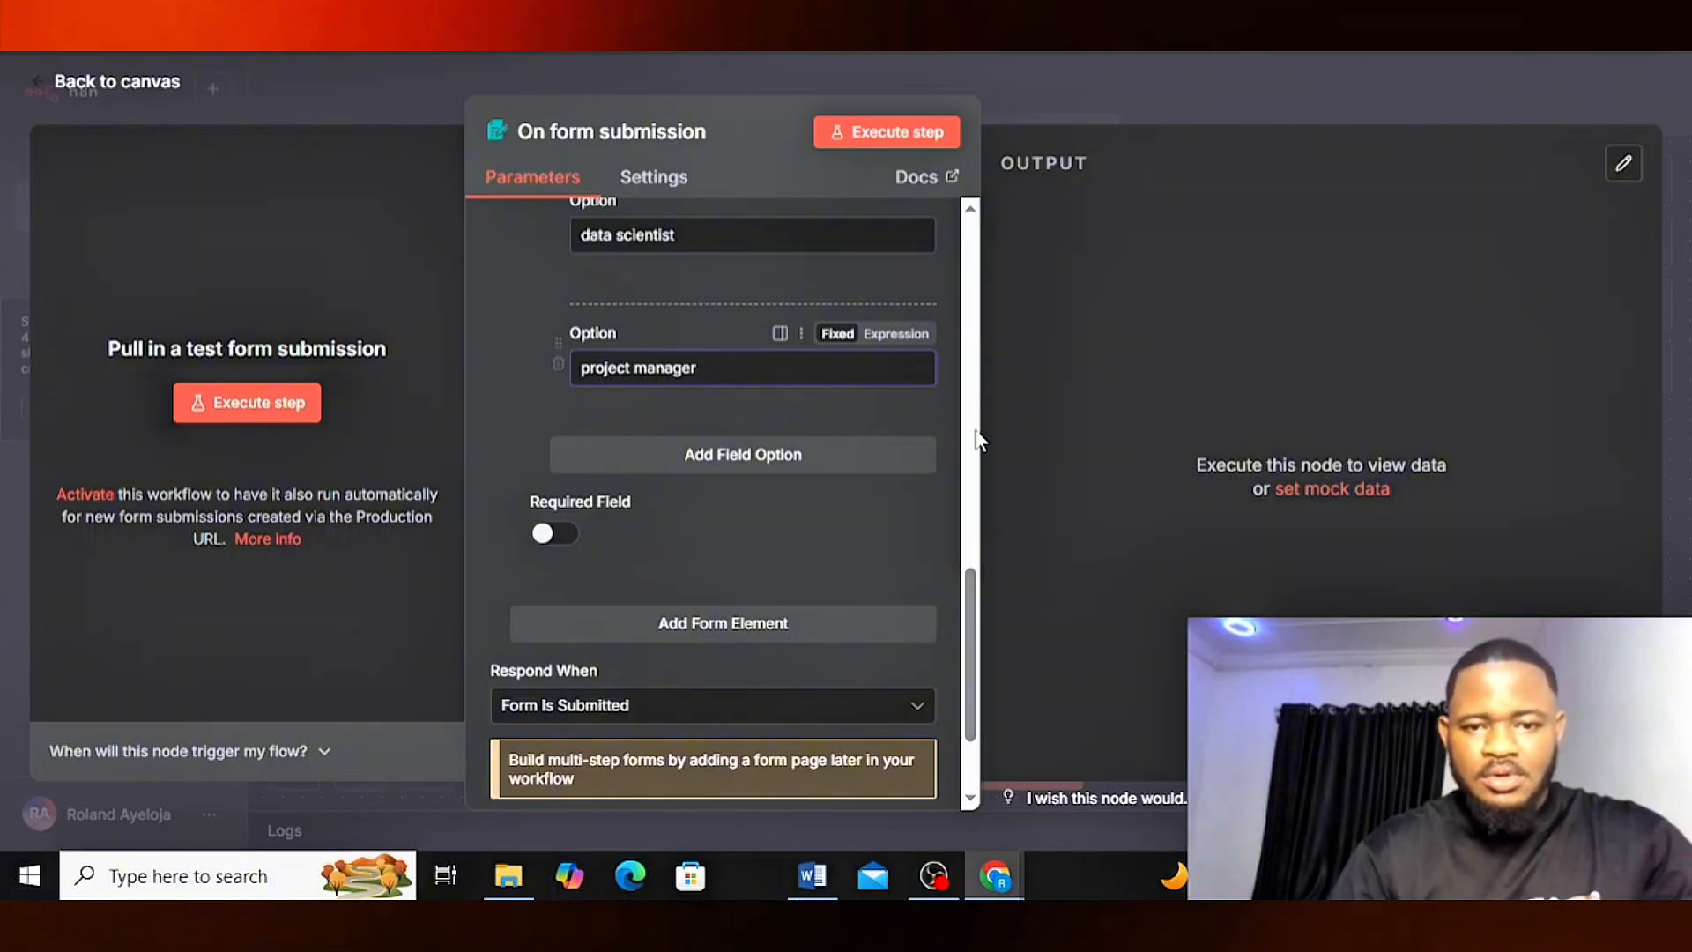
- Add a fourth option to the role dropdown, entered as "ux desginer"
click(826, 457)
click(576, 502)
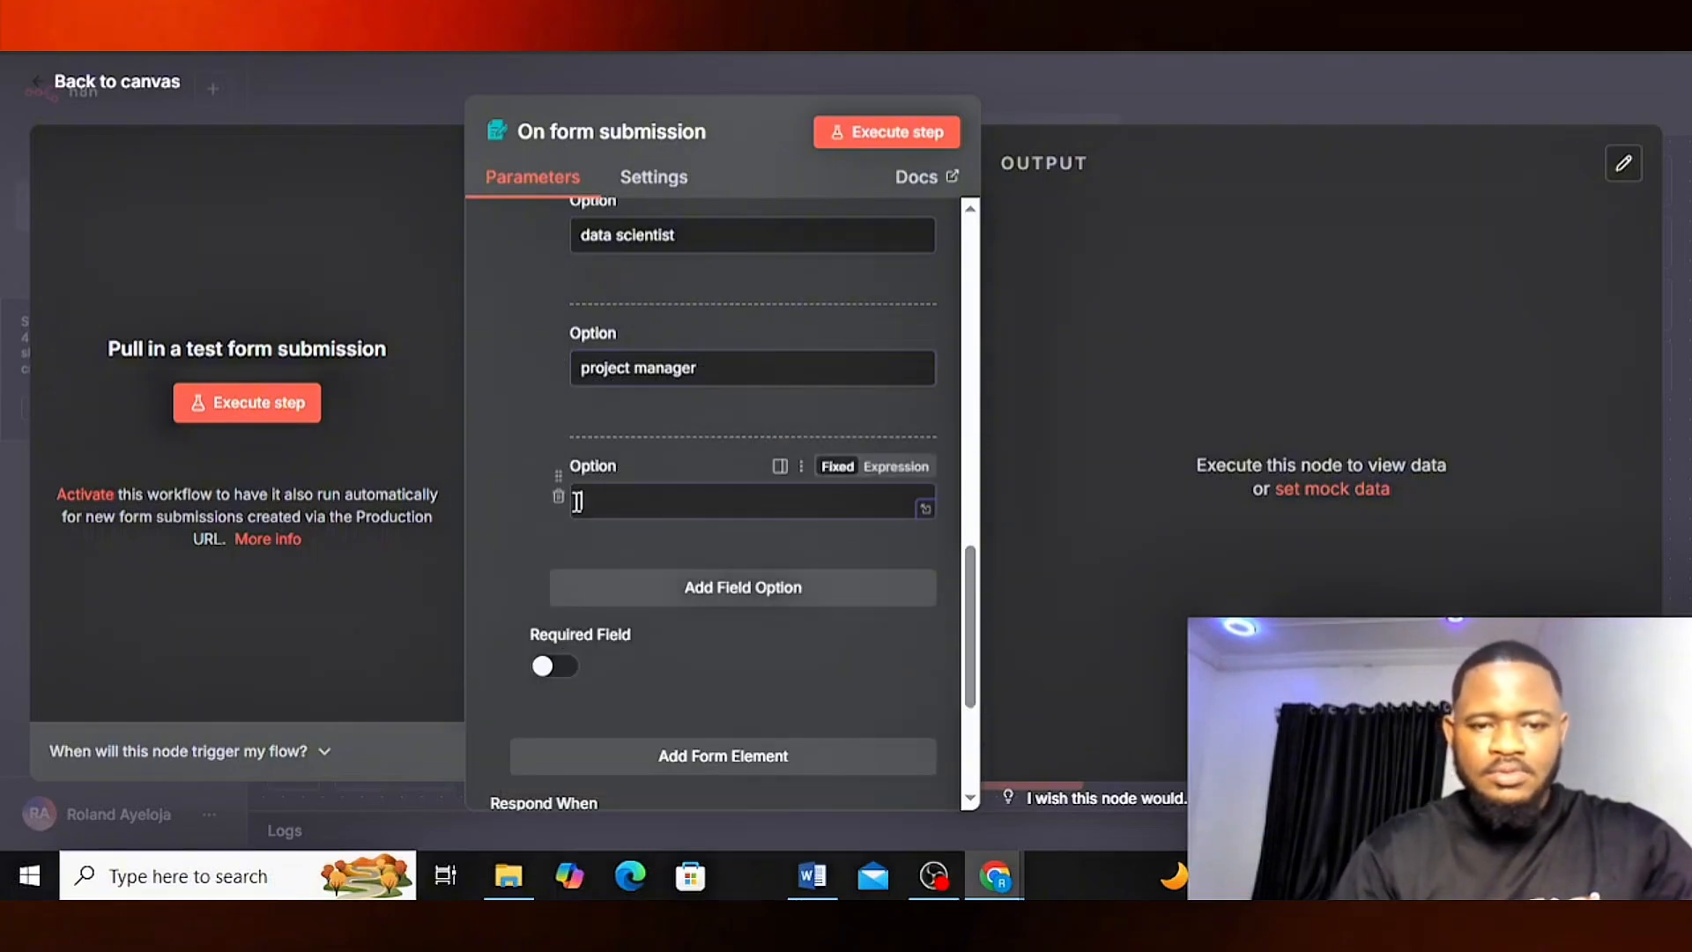
text(ux desgine)
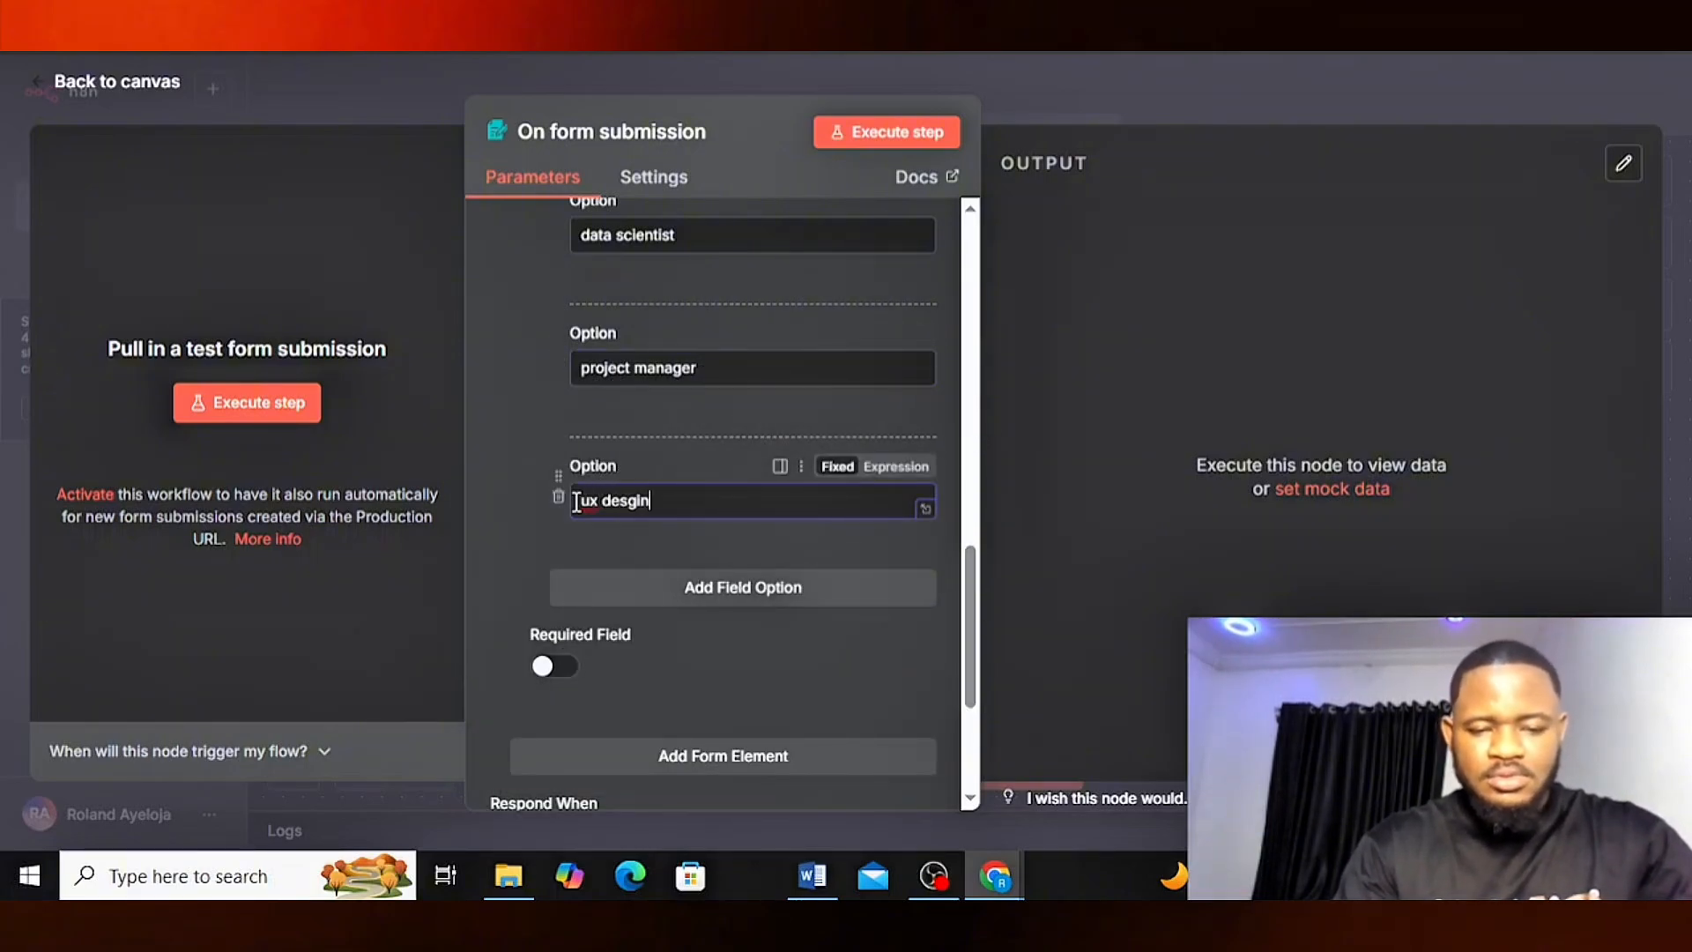
text(r)
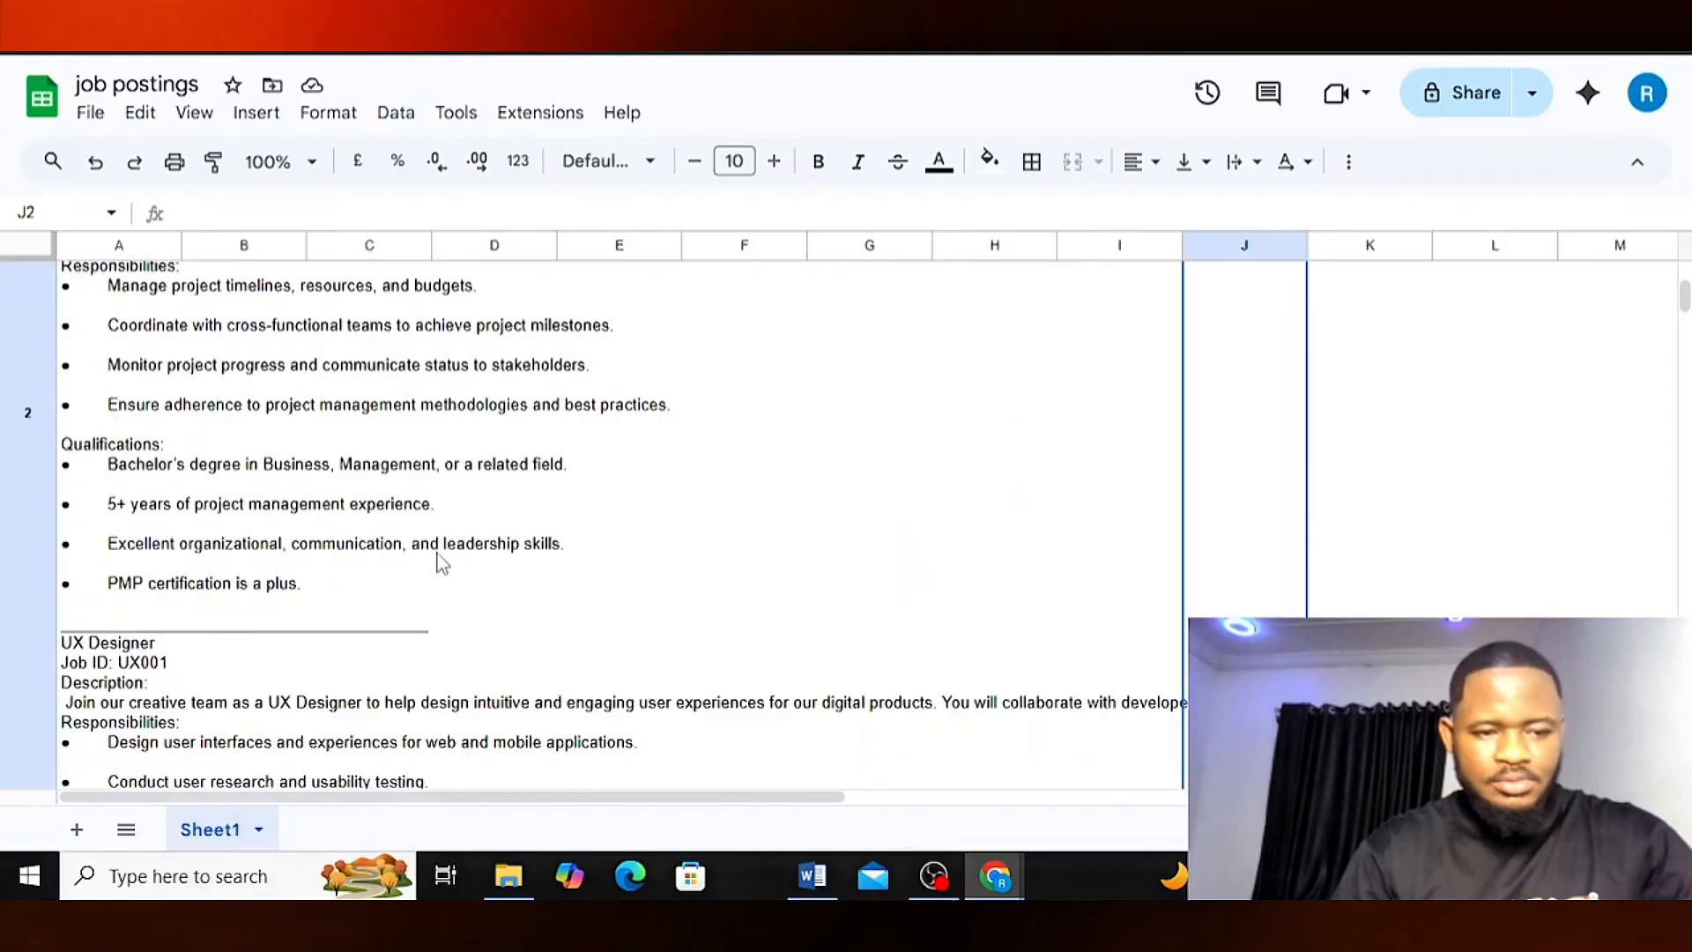
- Check the remaining roles in the "job postings" Google Sheet, and add "devops engineer" as the fifth role option in n8n
scroll(421, 580, down, 5)
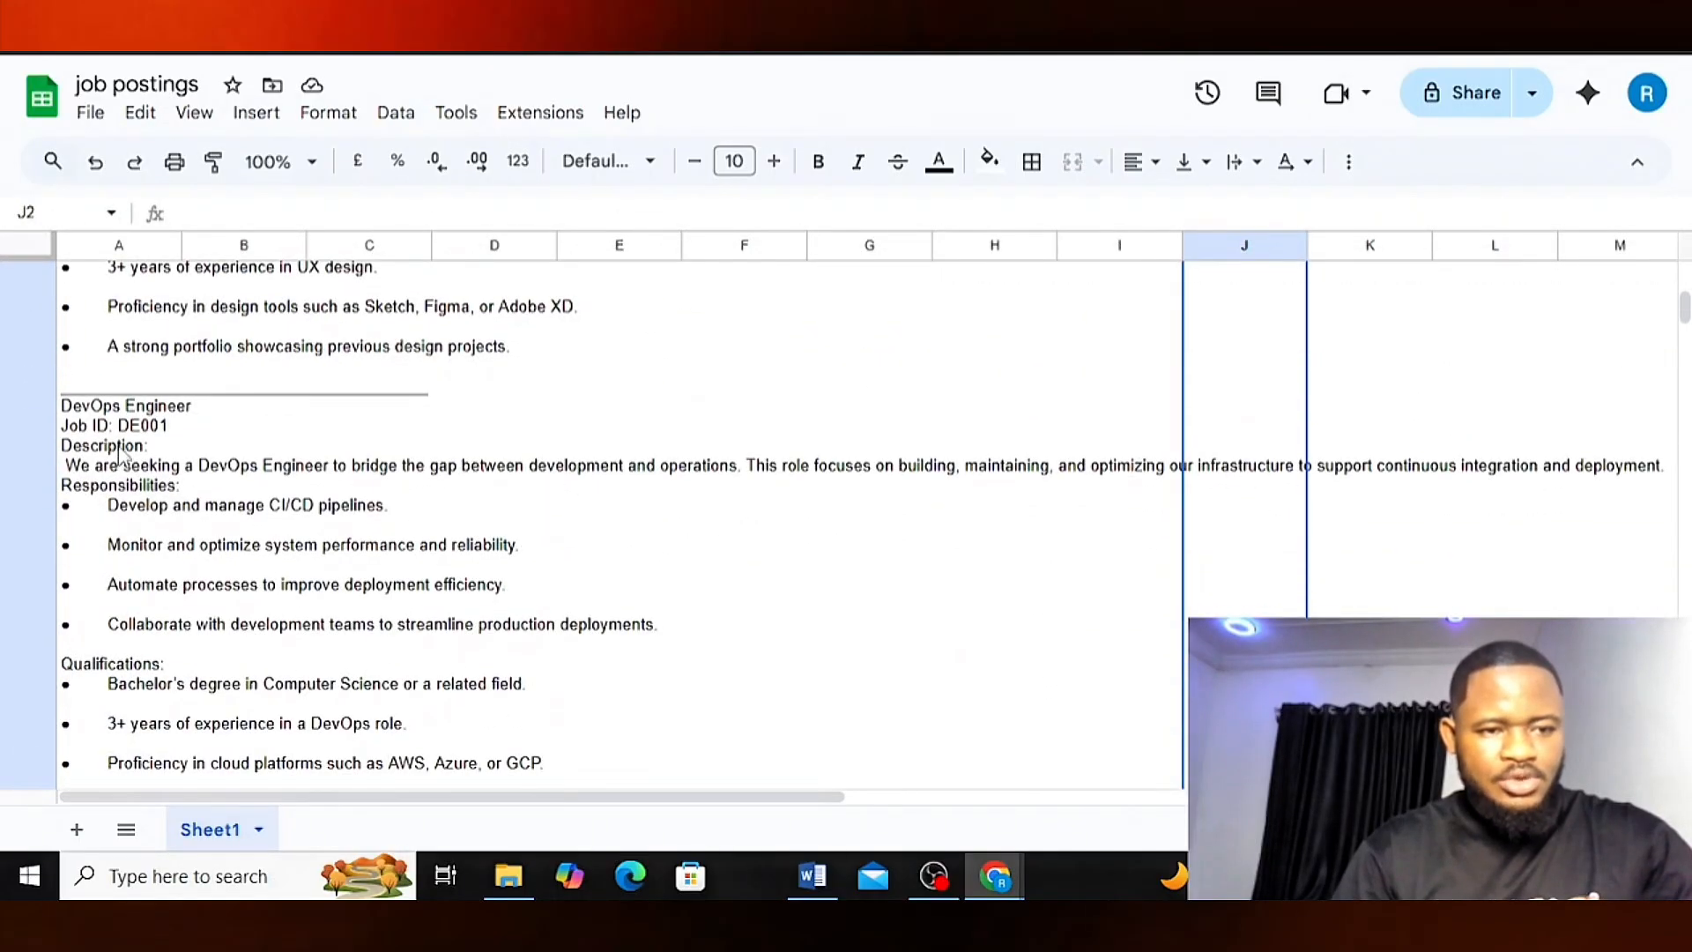
scroll(314, 547, down, 3)
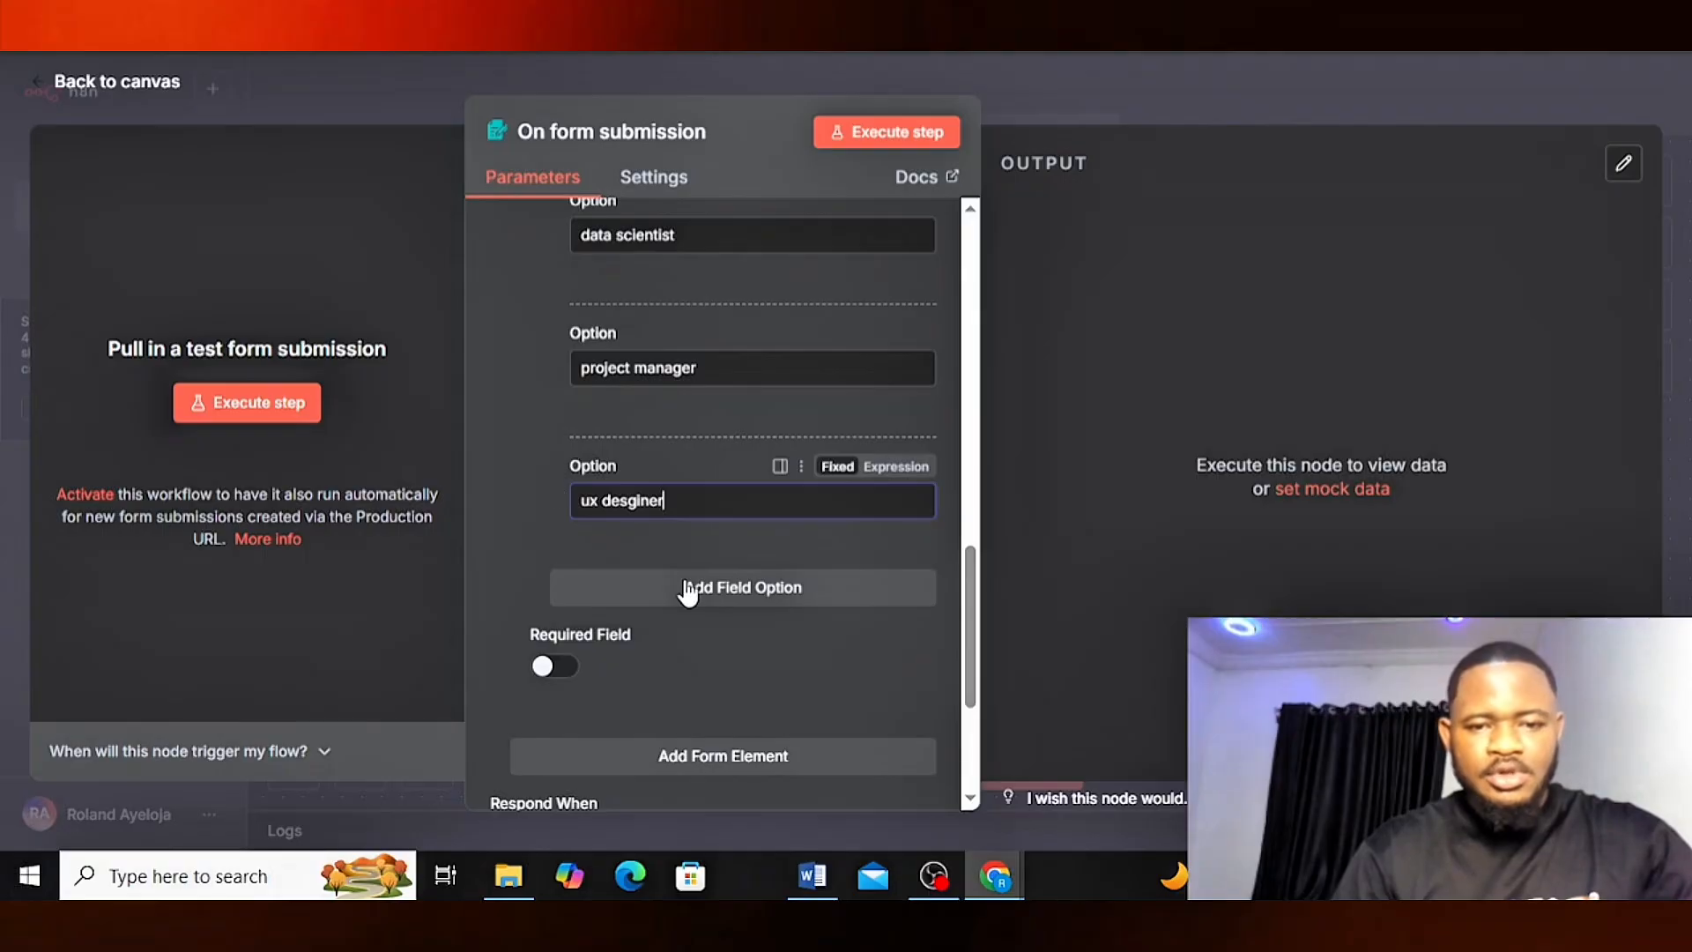
click(686, 587)
click(649, 631)
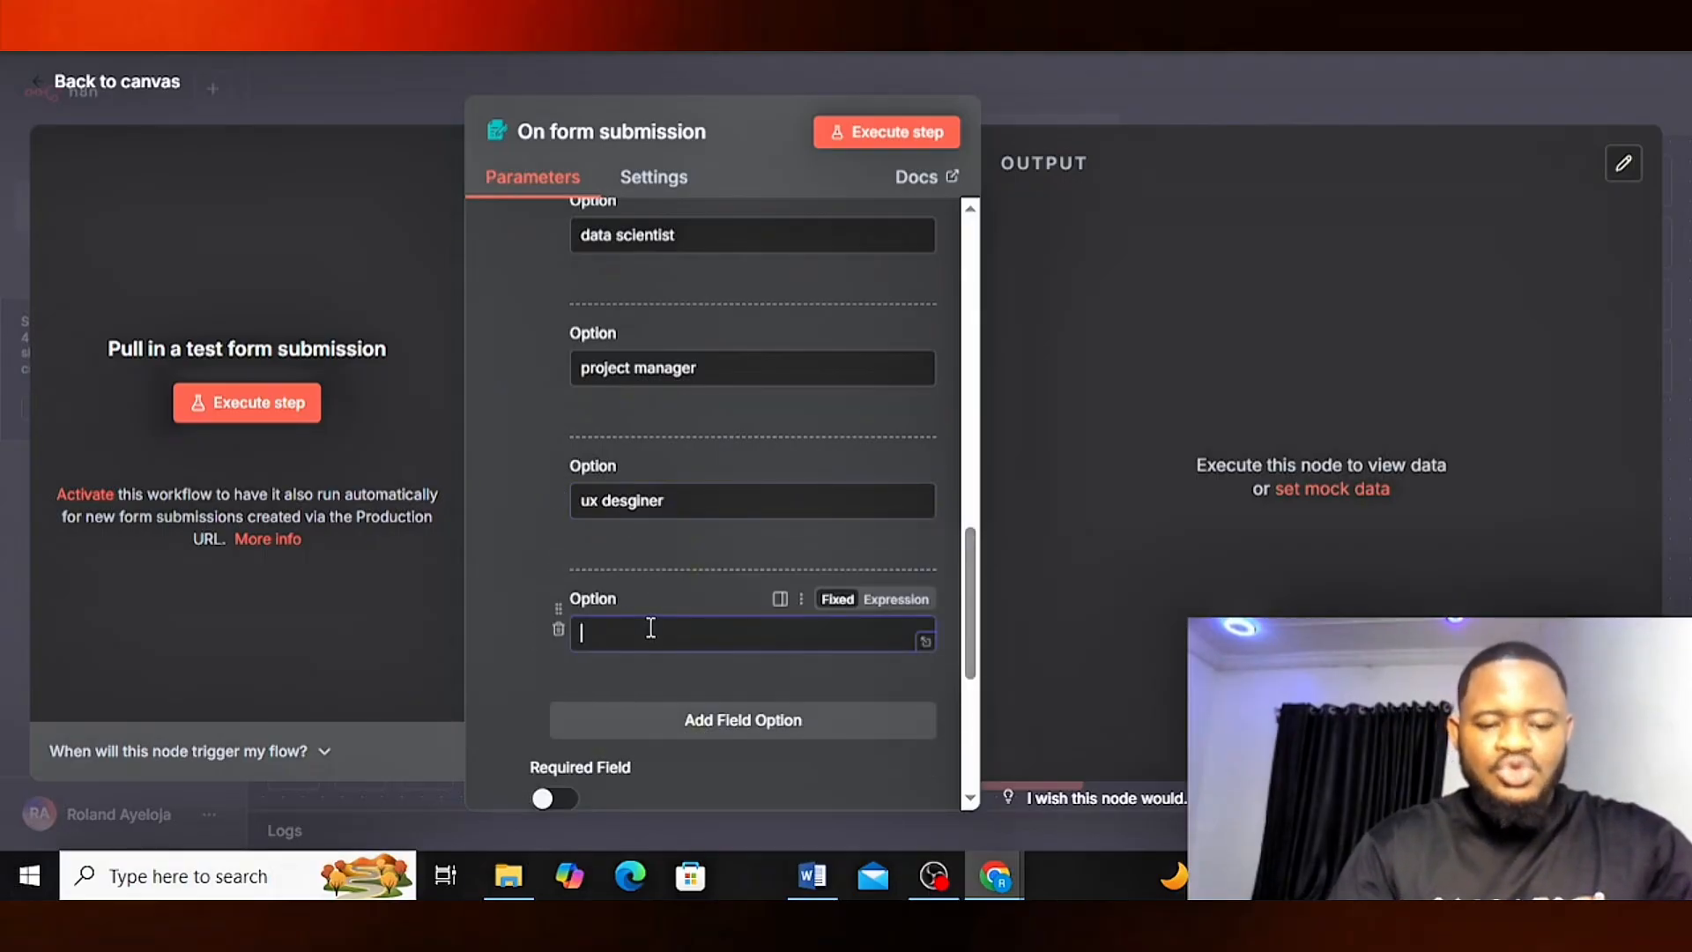
text(devop)
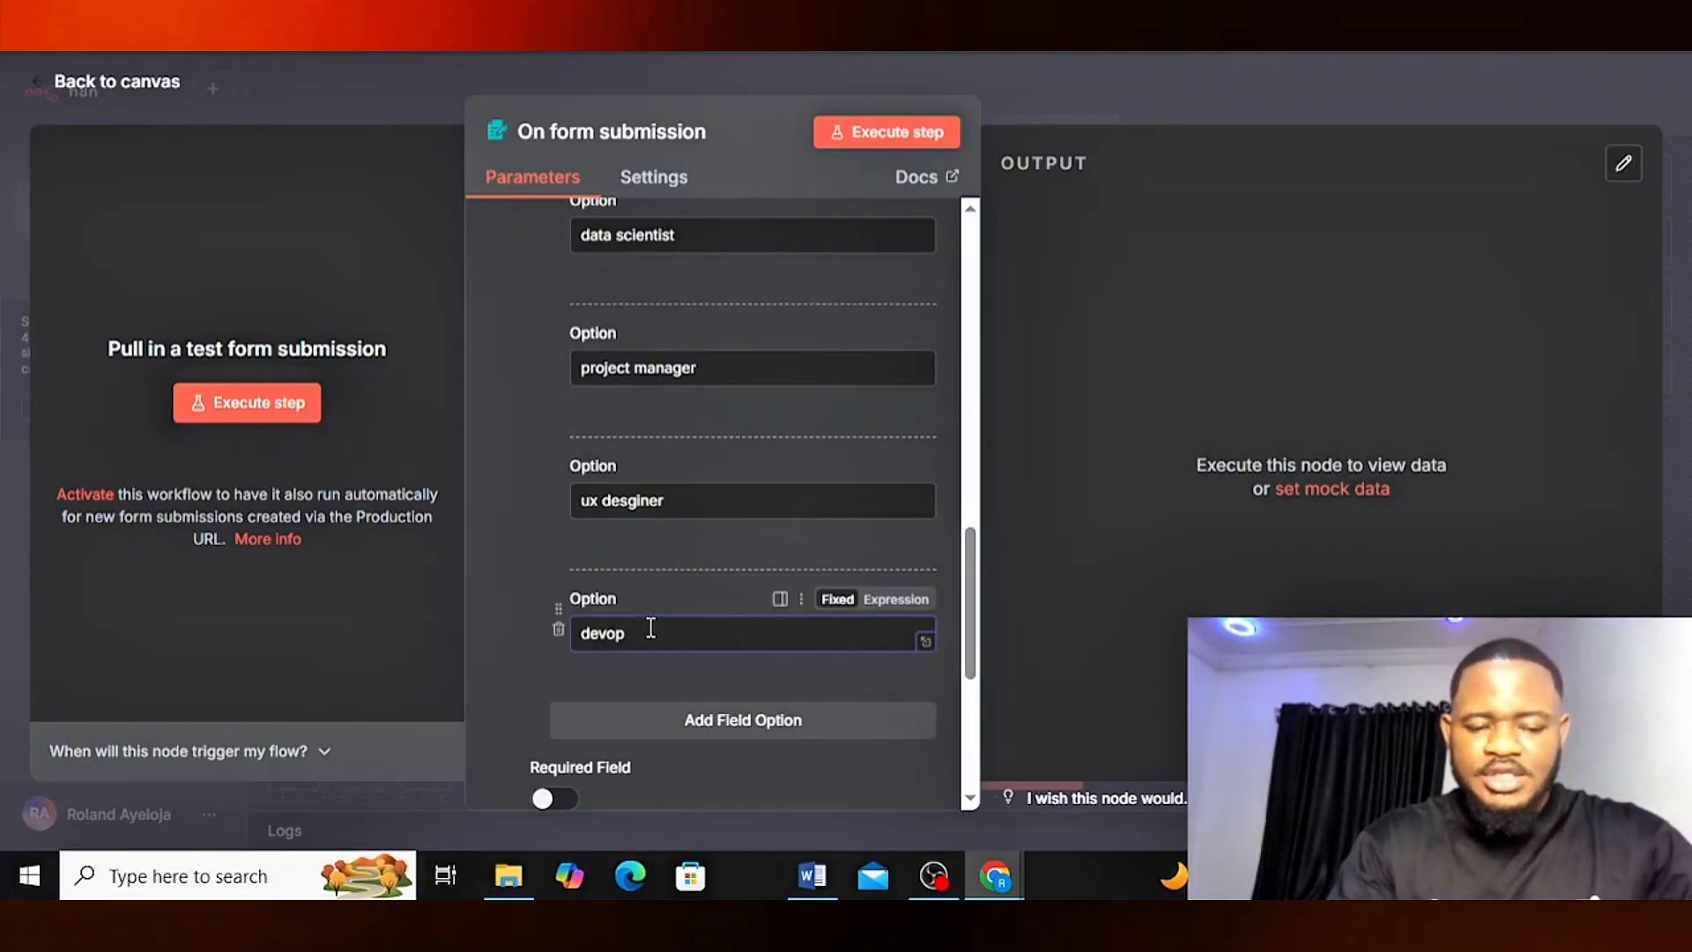
text(s engineer)
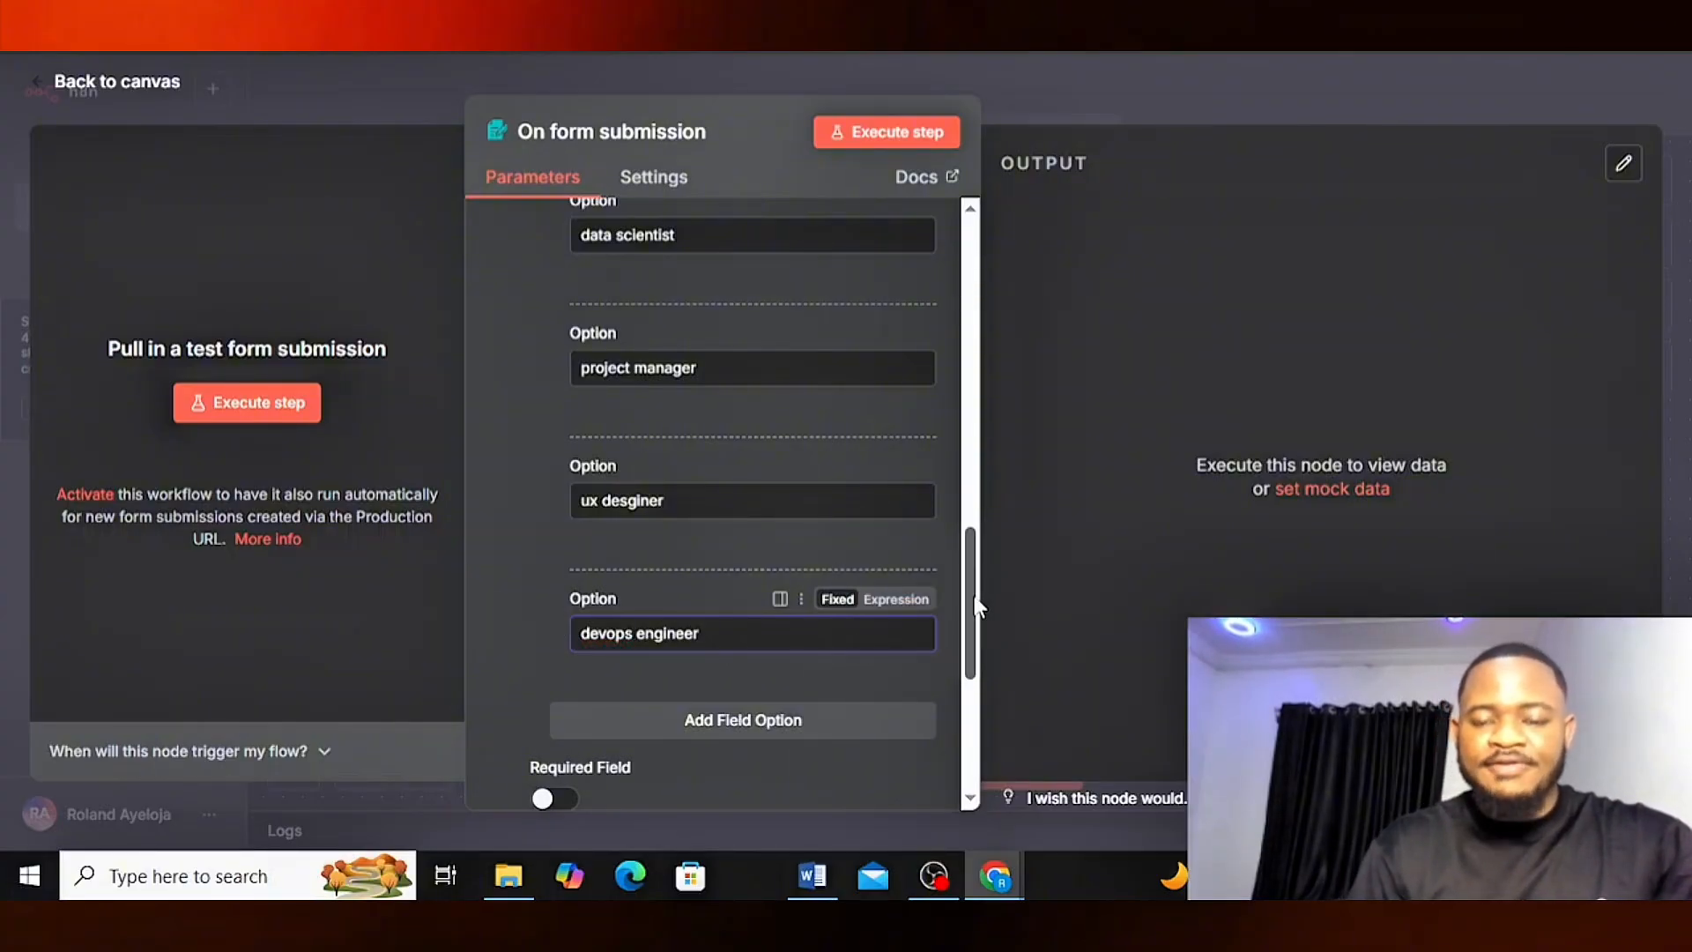
- Review the role question in the form against the job descriptions in the "job postings" Google Sheet
drag(973, 595, 959, 436)
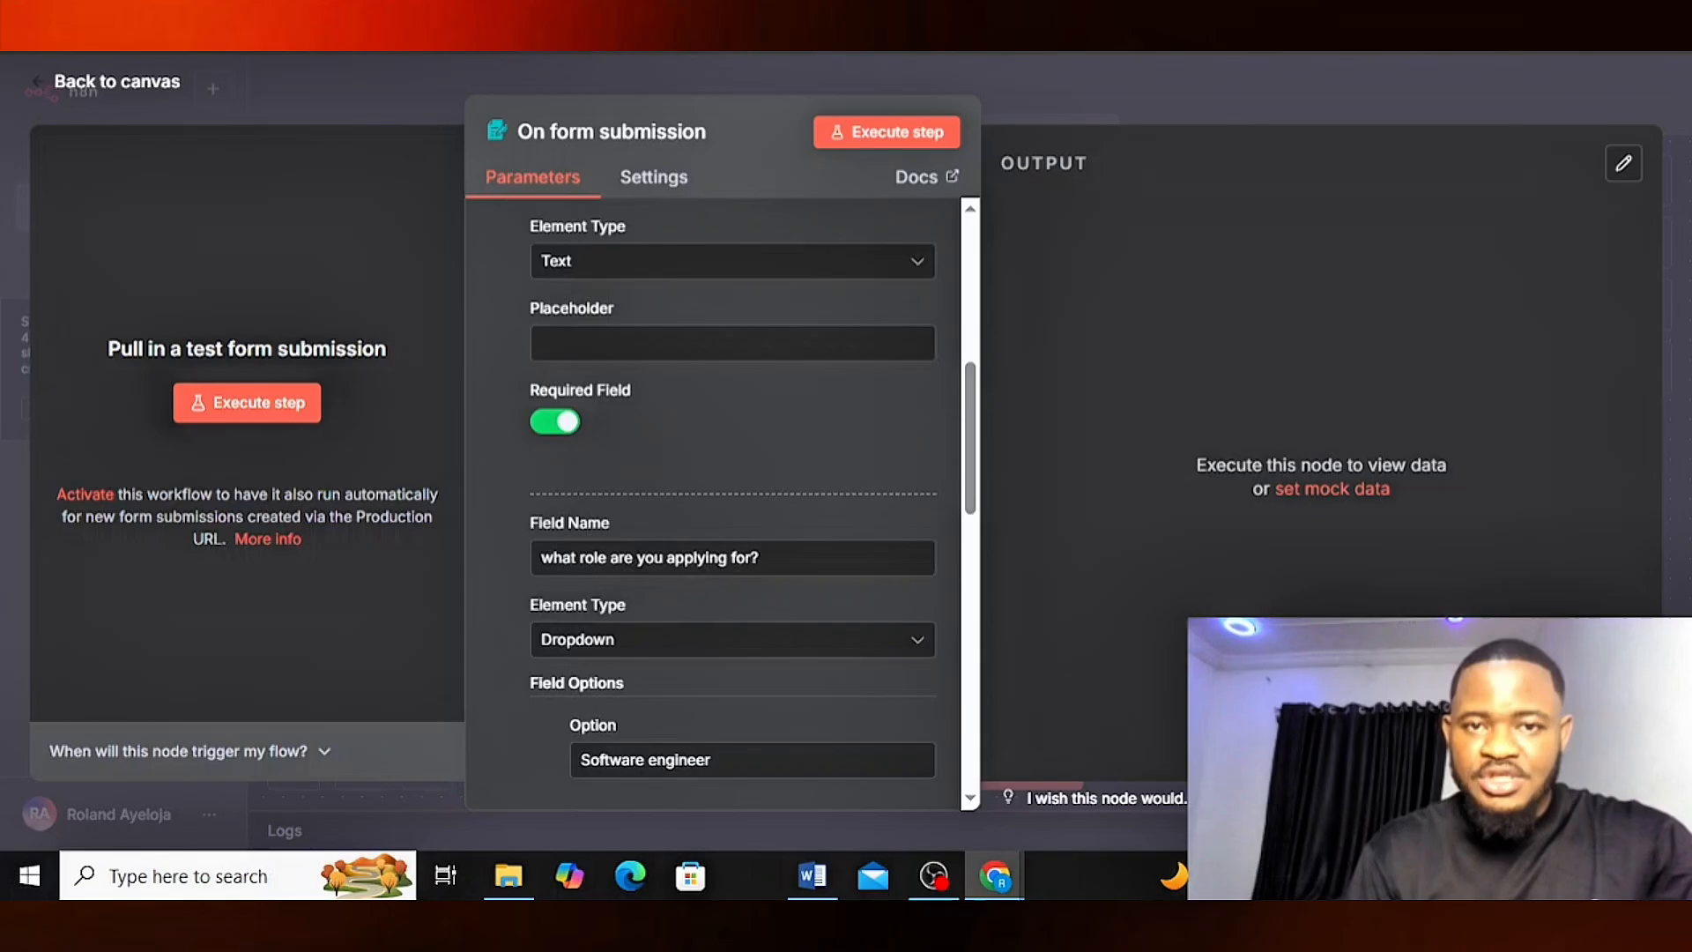
click(616, 9)
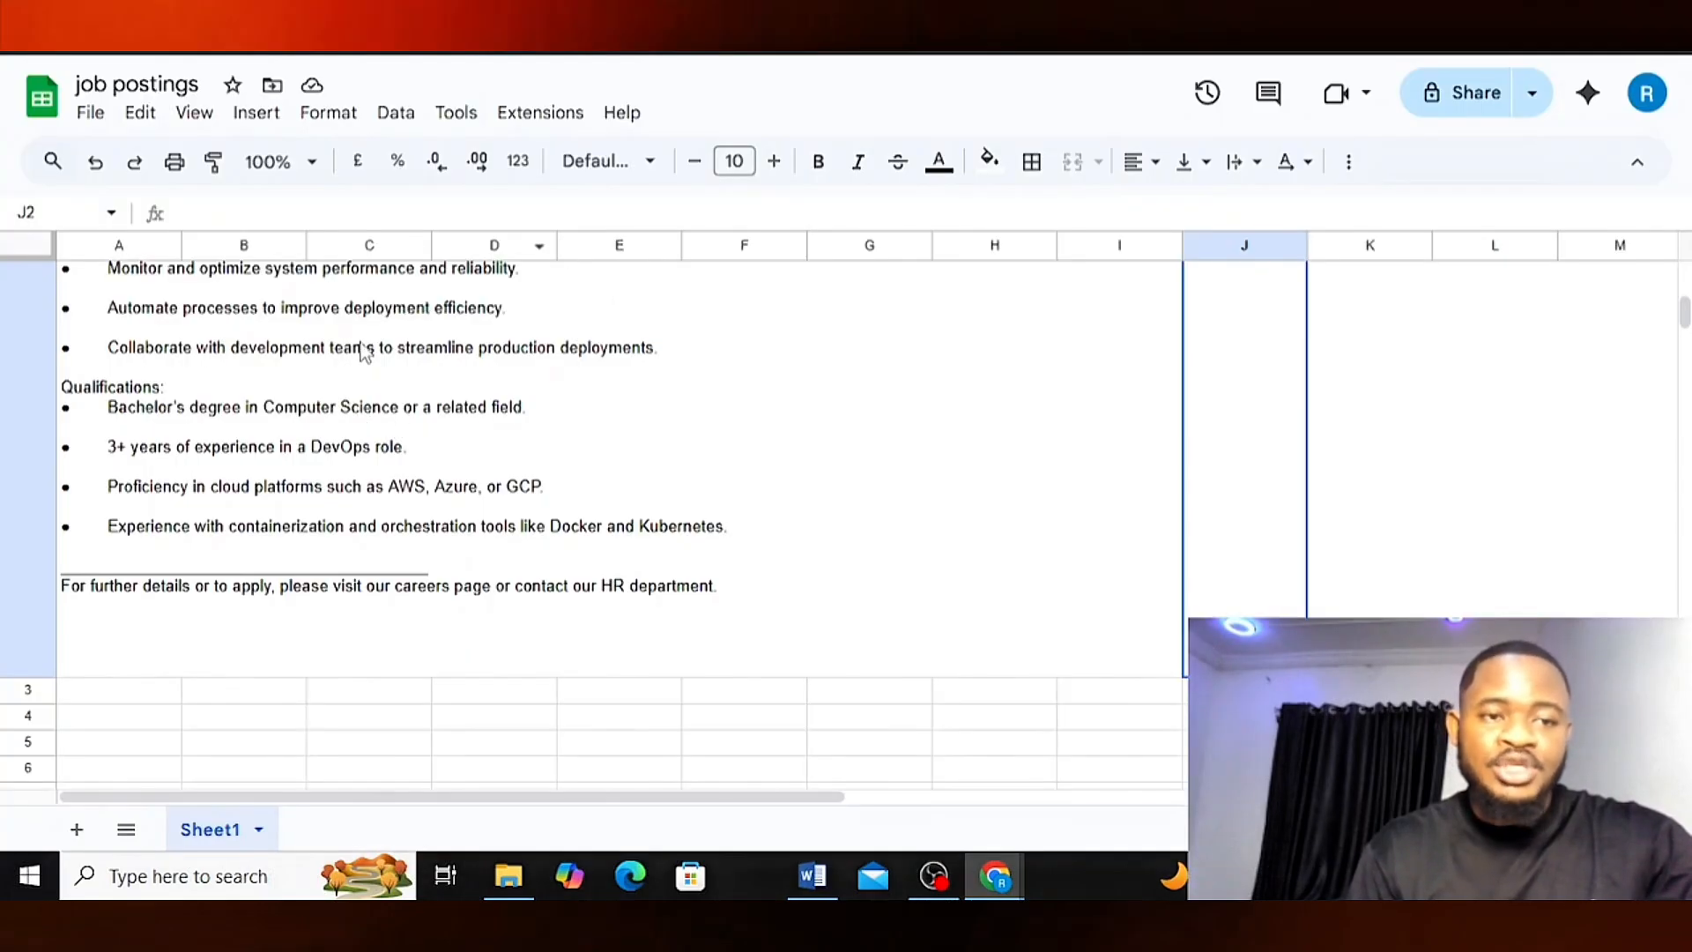
scroll(364, 353, up, 3)
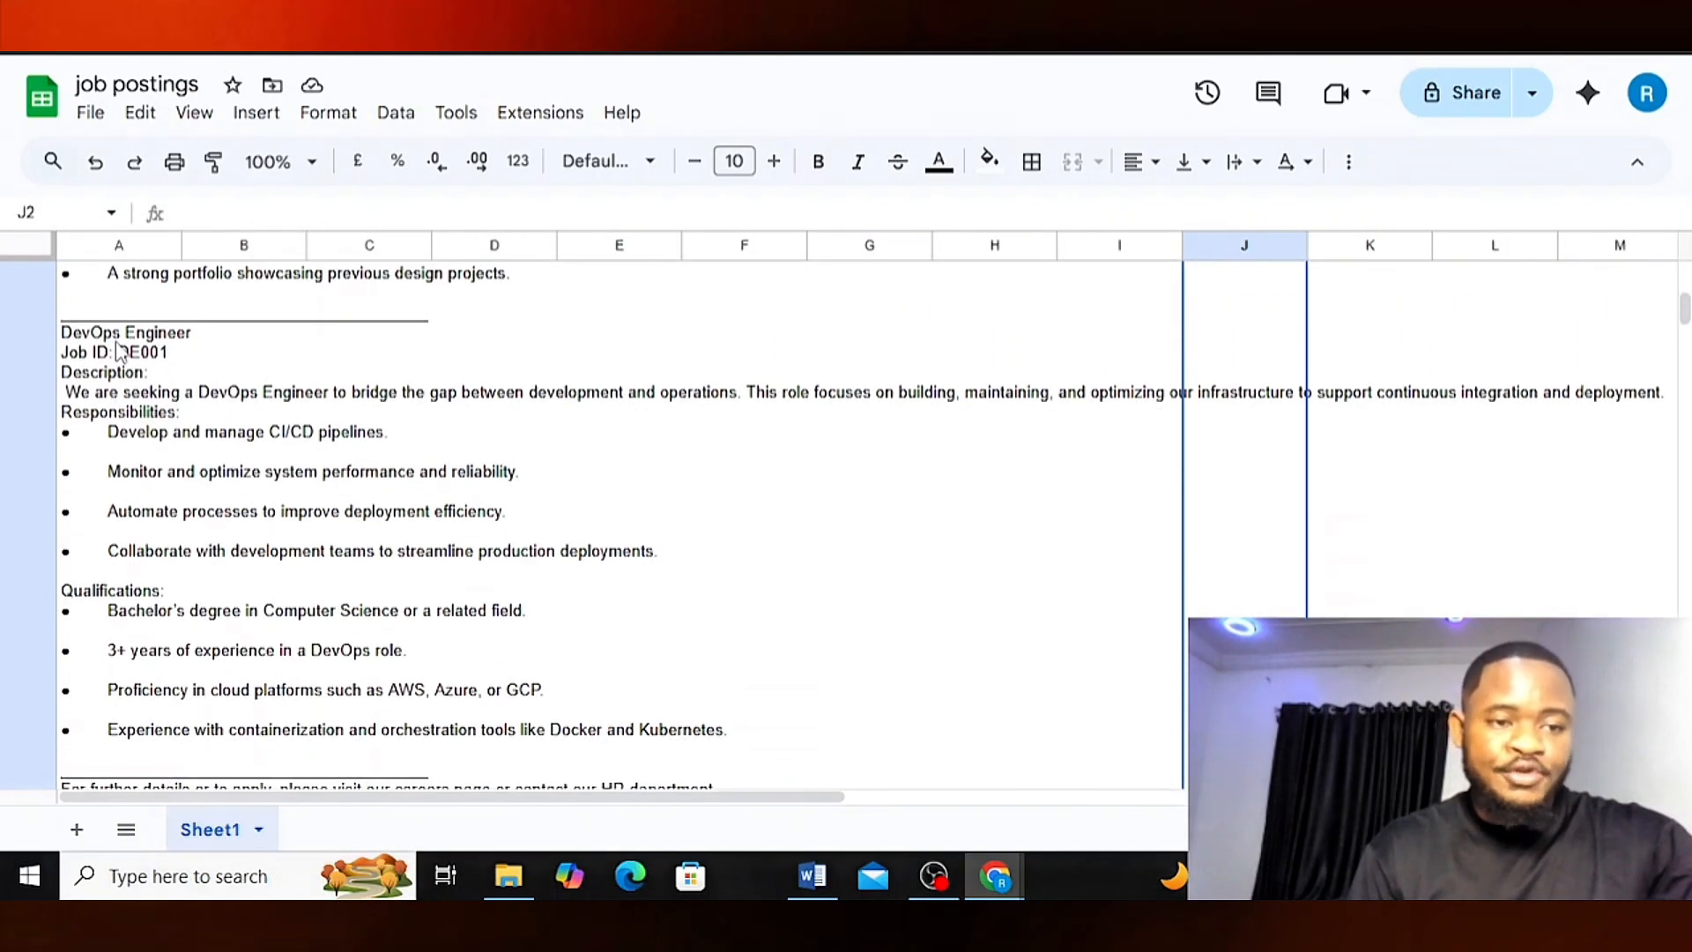
scroll(161, 403, up, 5)
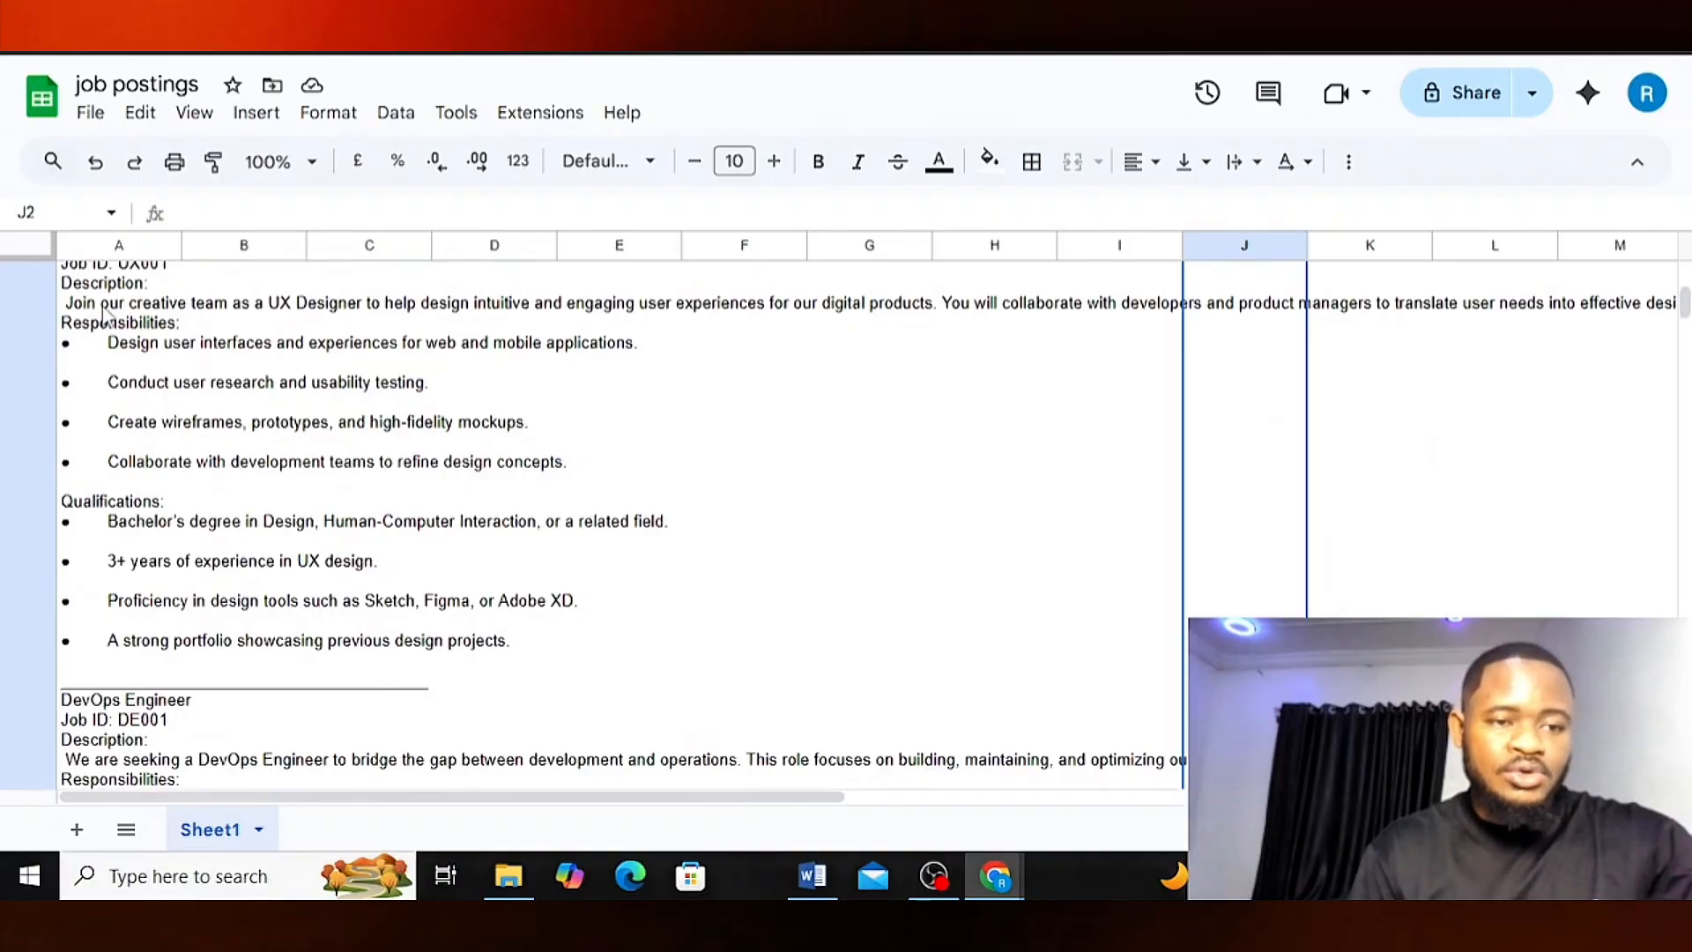
scroll(101, 312, up, 7)
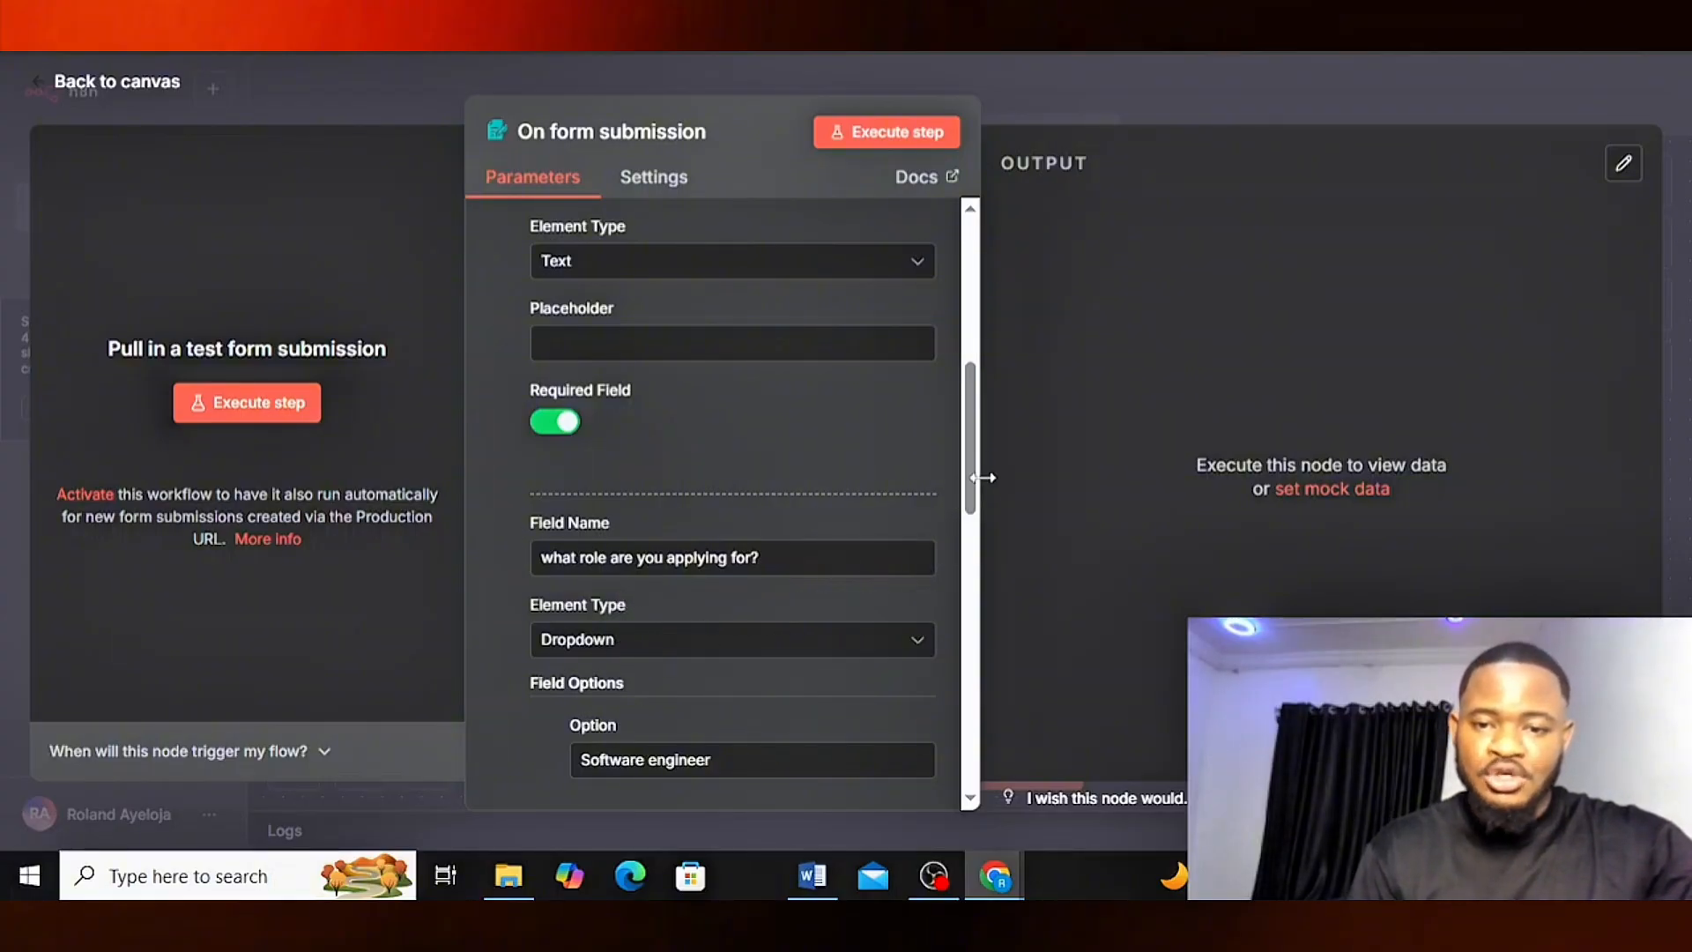
- Add a form element below the role dropdown in the n8n form trigger, with the field name "submit CV"
drag(976, 489, 967, 621)
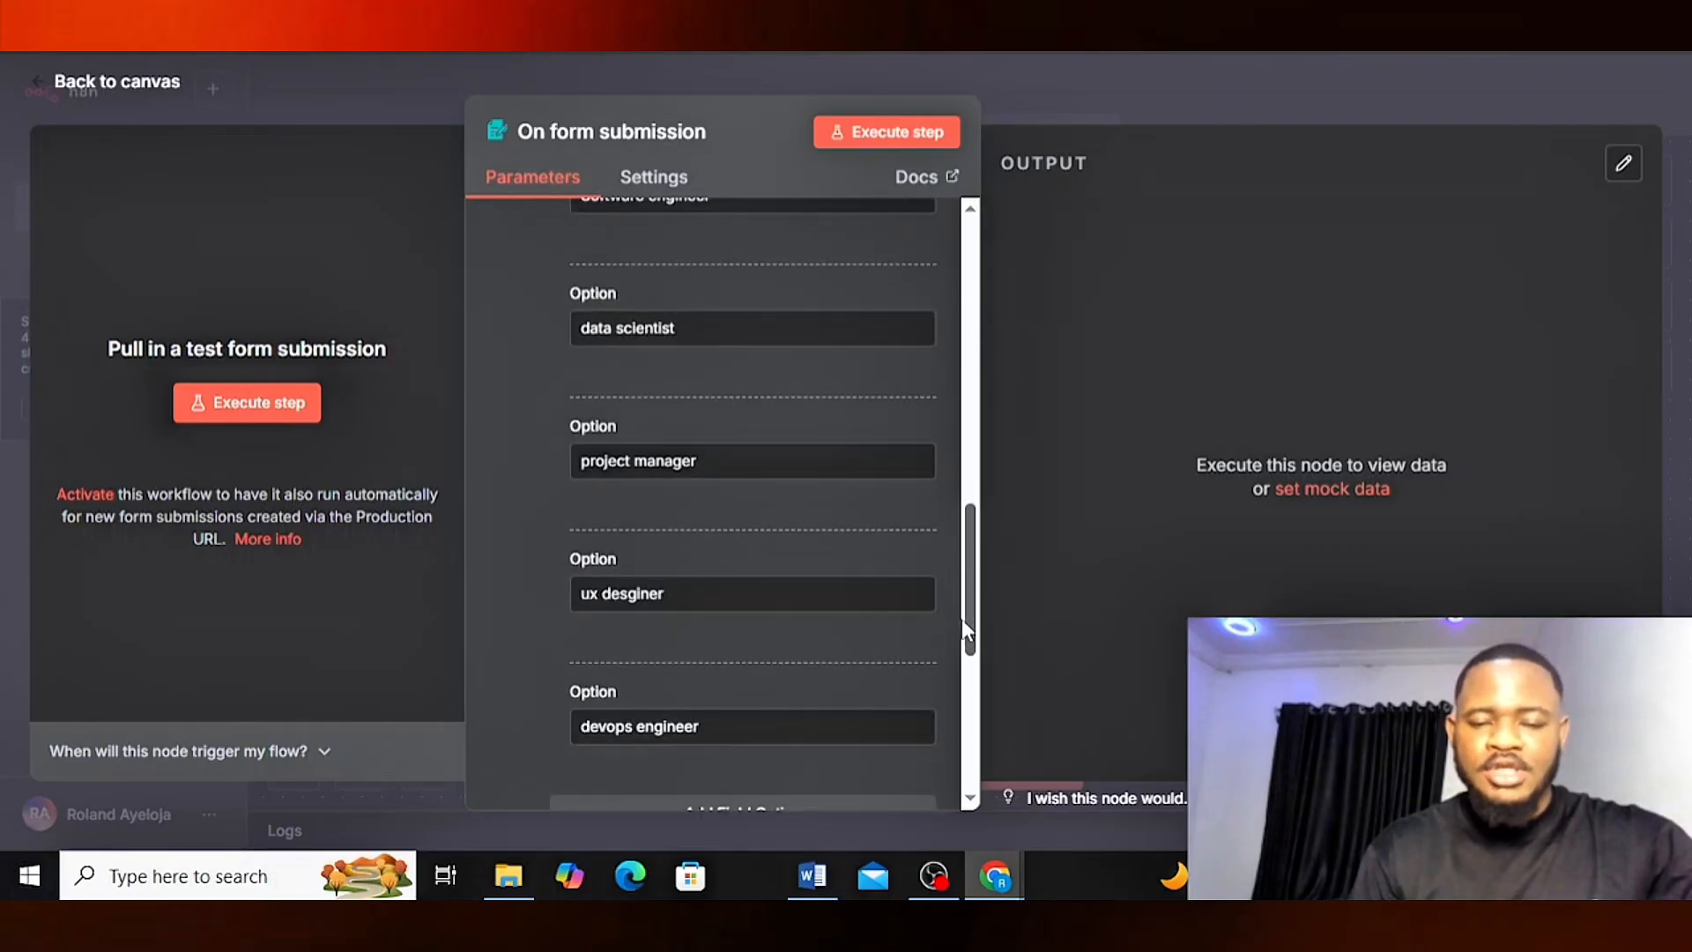
scroll(723, 476, down, 5)
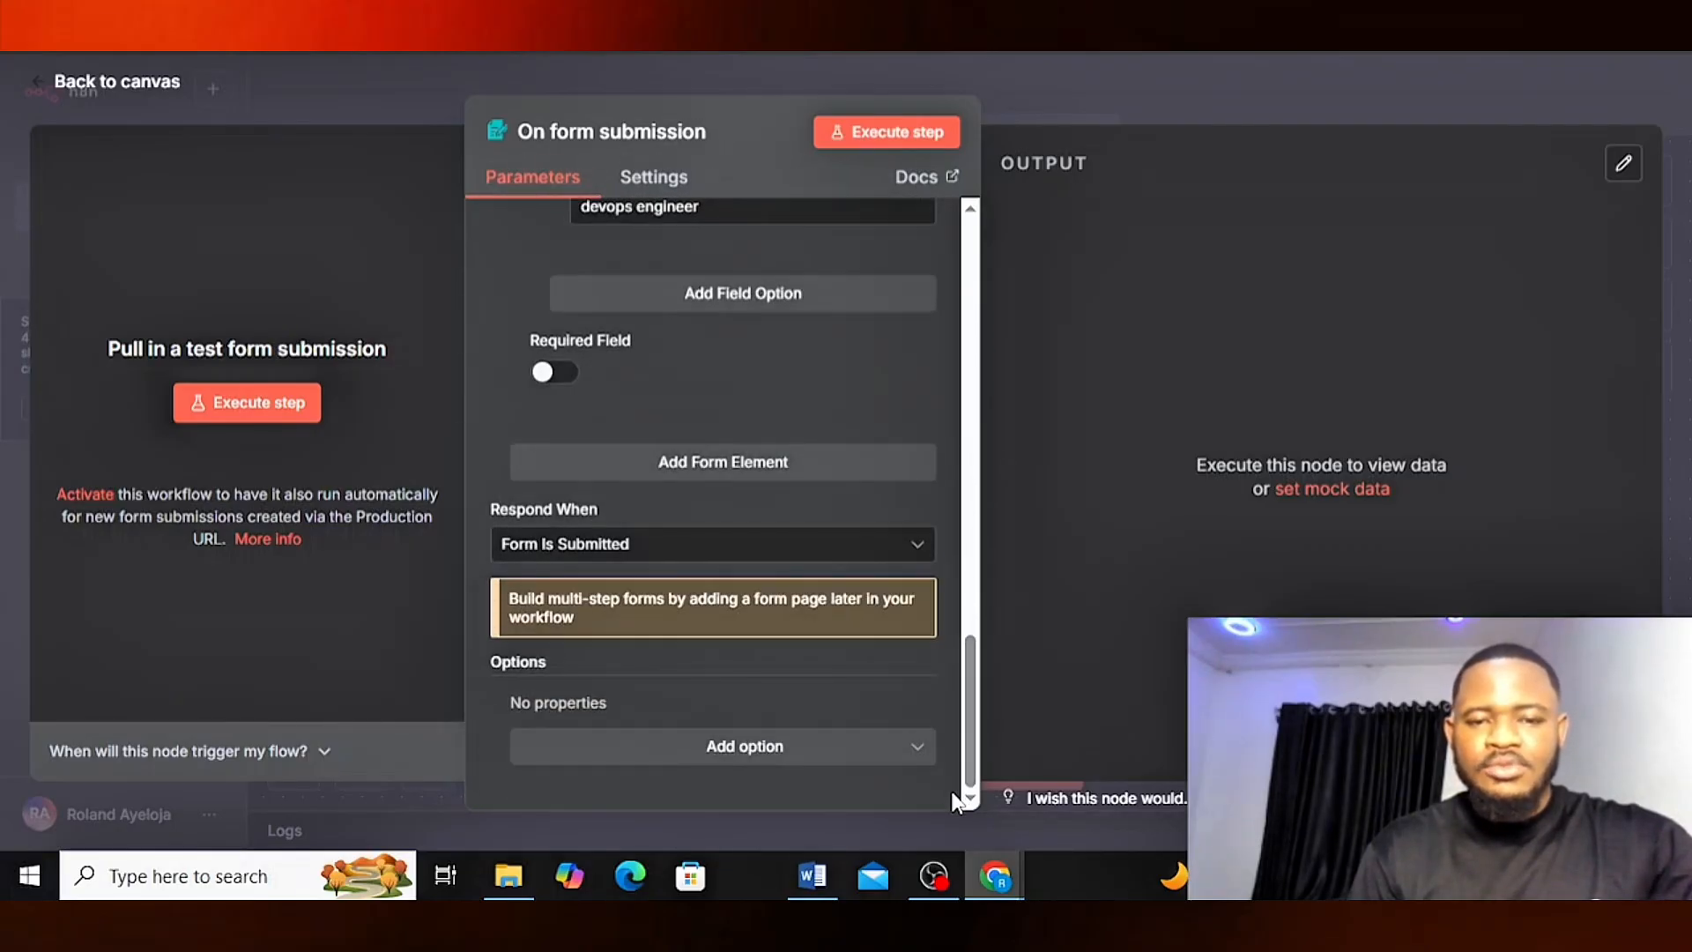
click(710, 464)
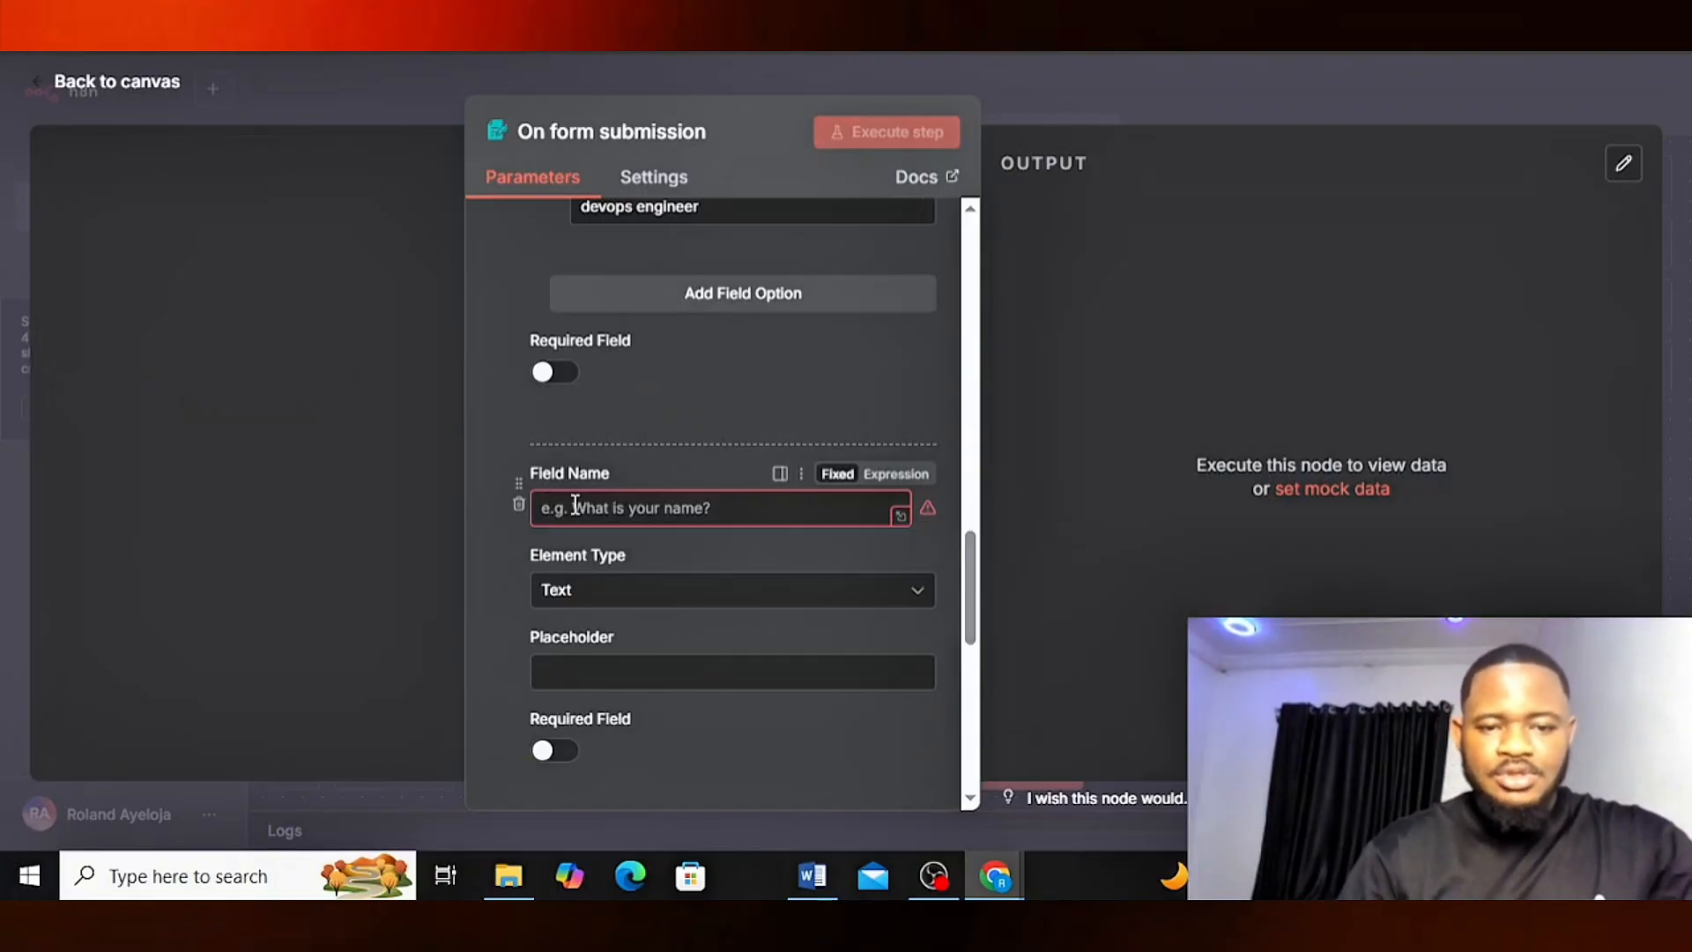
click(575, 505)
text(submit)
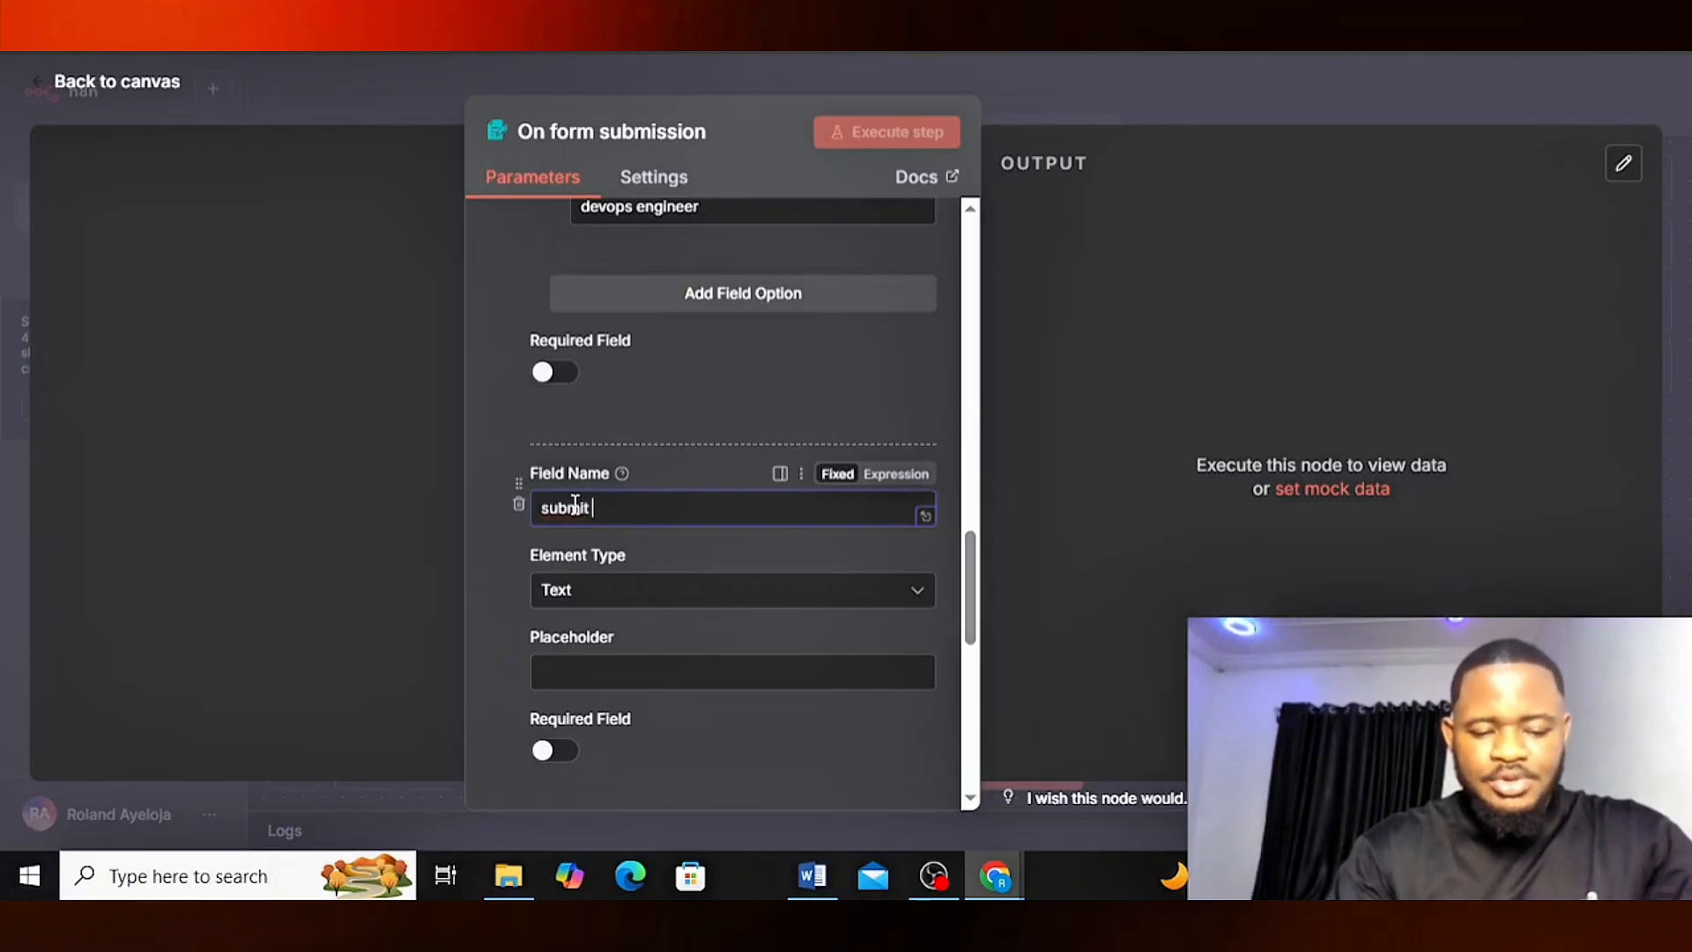
text( CV)
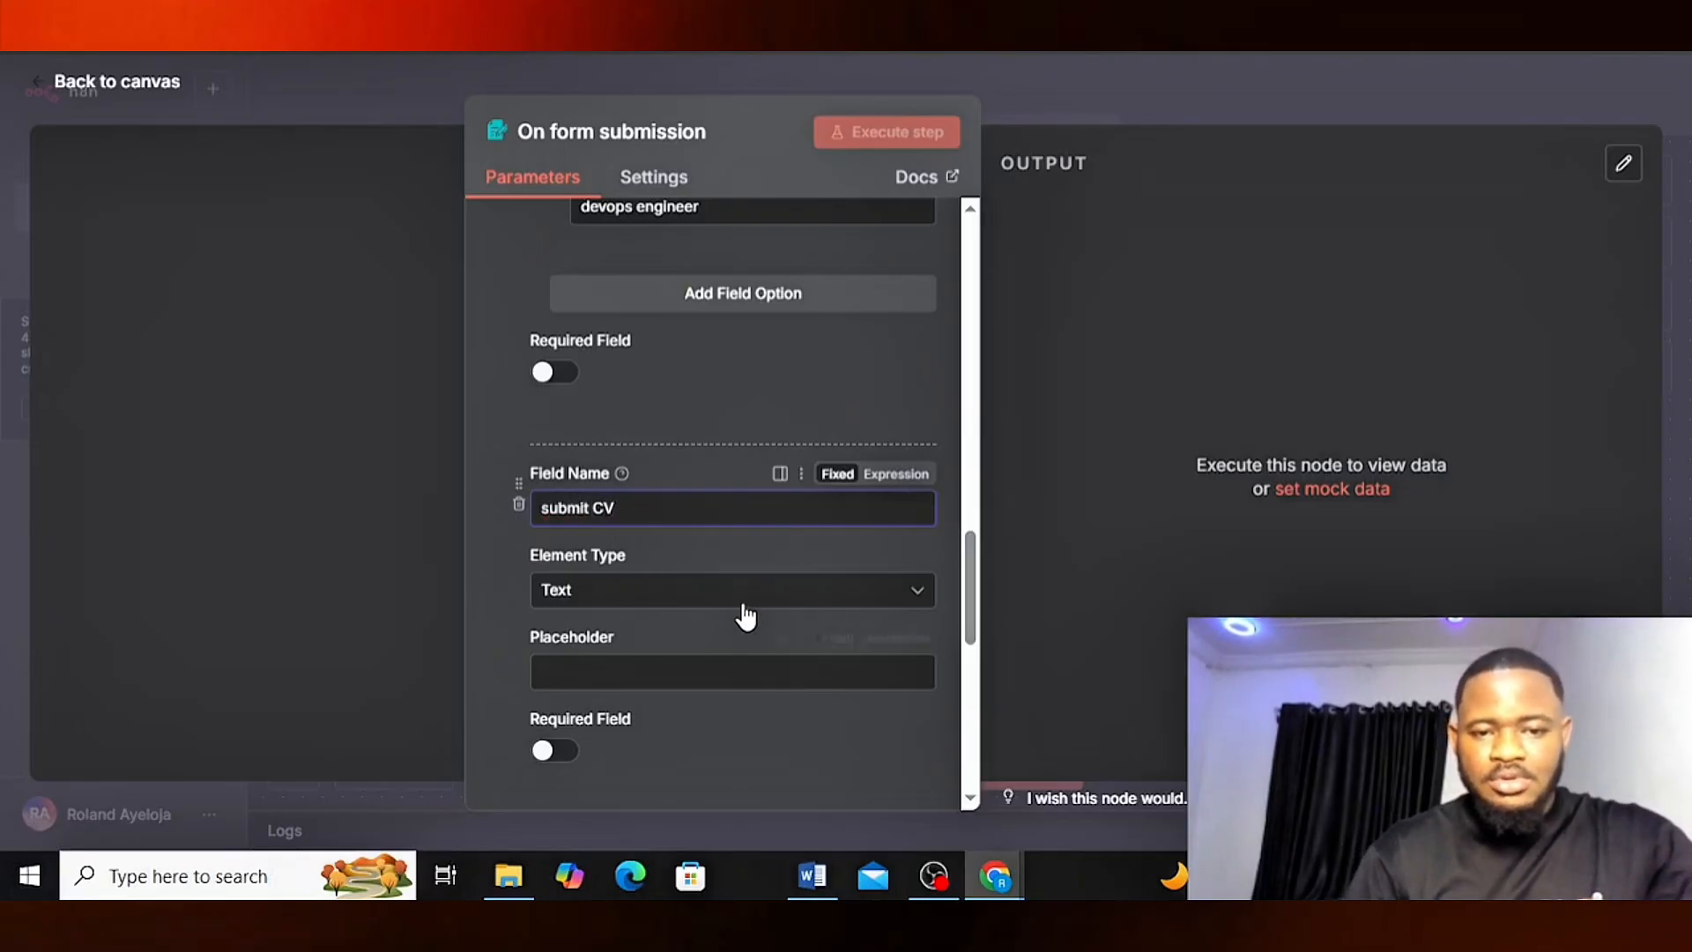
- Set the element type of the "submit CV" field to File and make the field required
click(691, 592)
scroll(593, 389, down, 2)
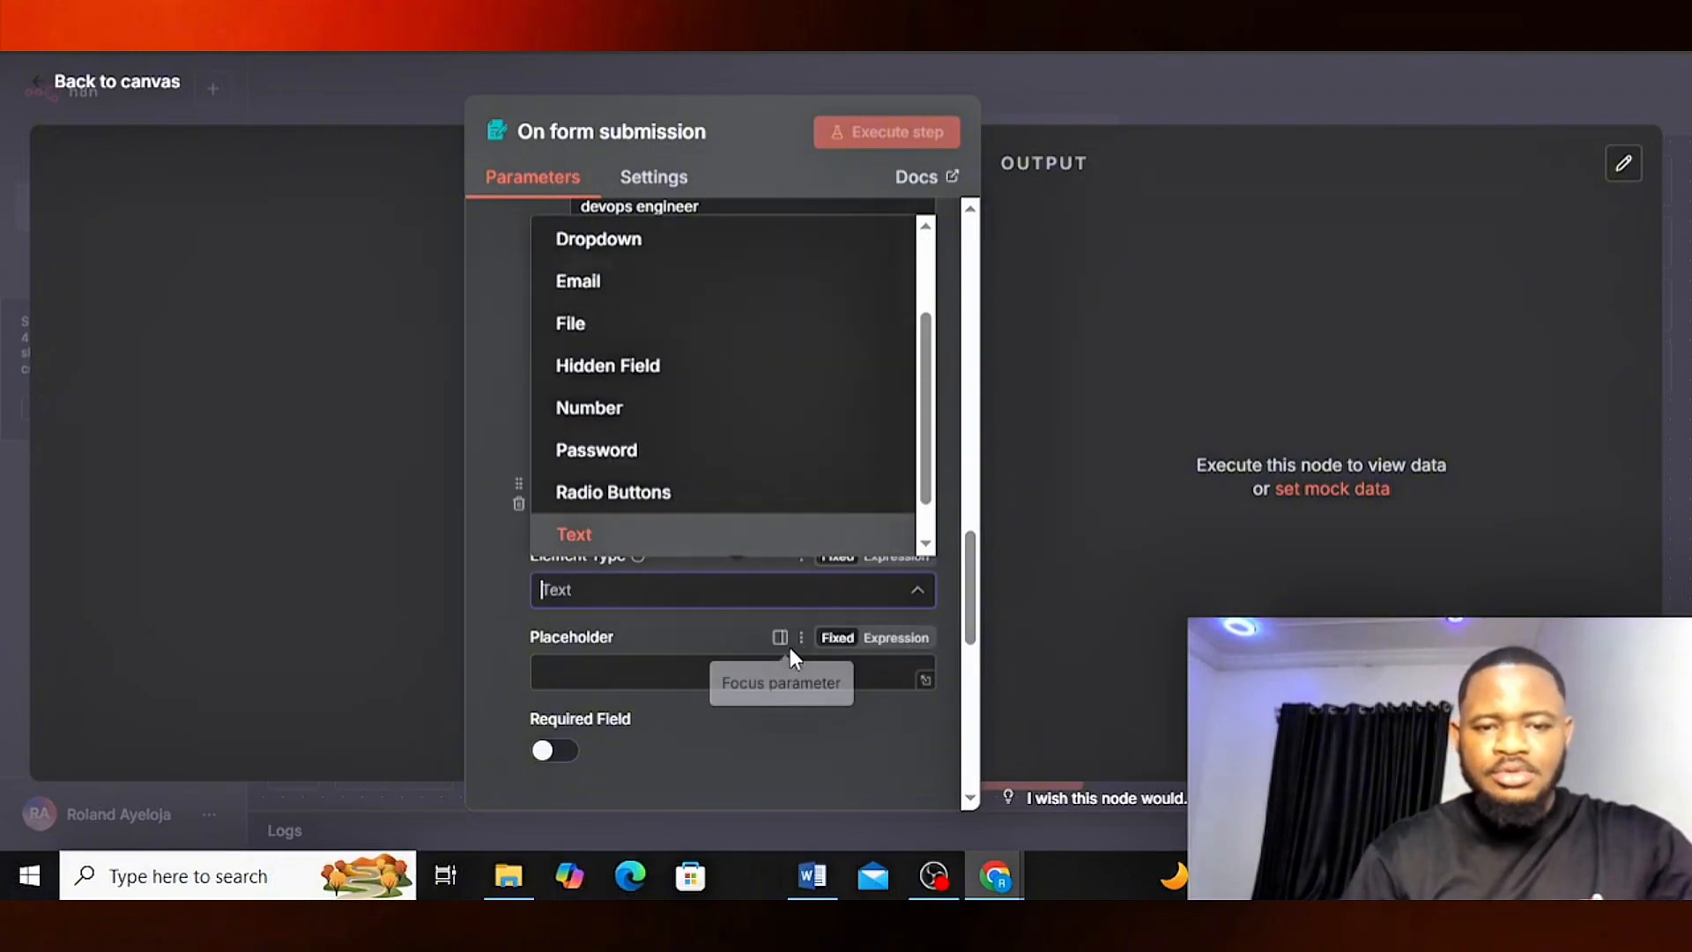
click(597, 336)
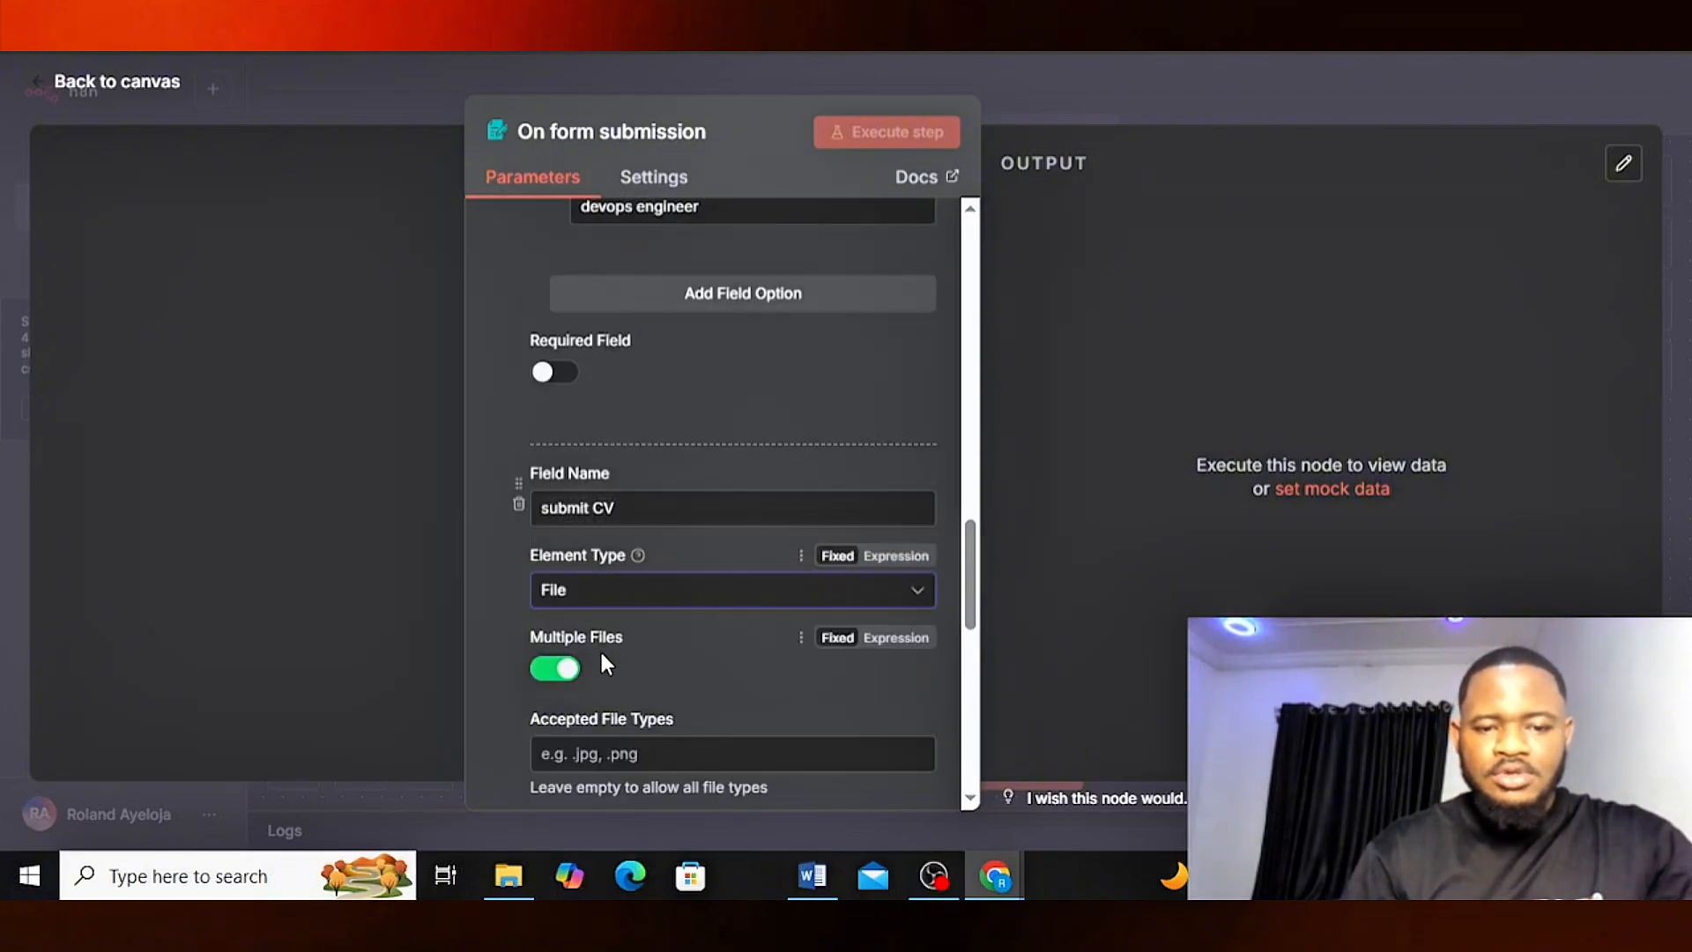
scroll(622, 643, down, 2)
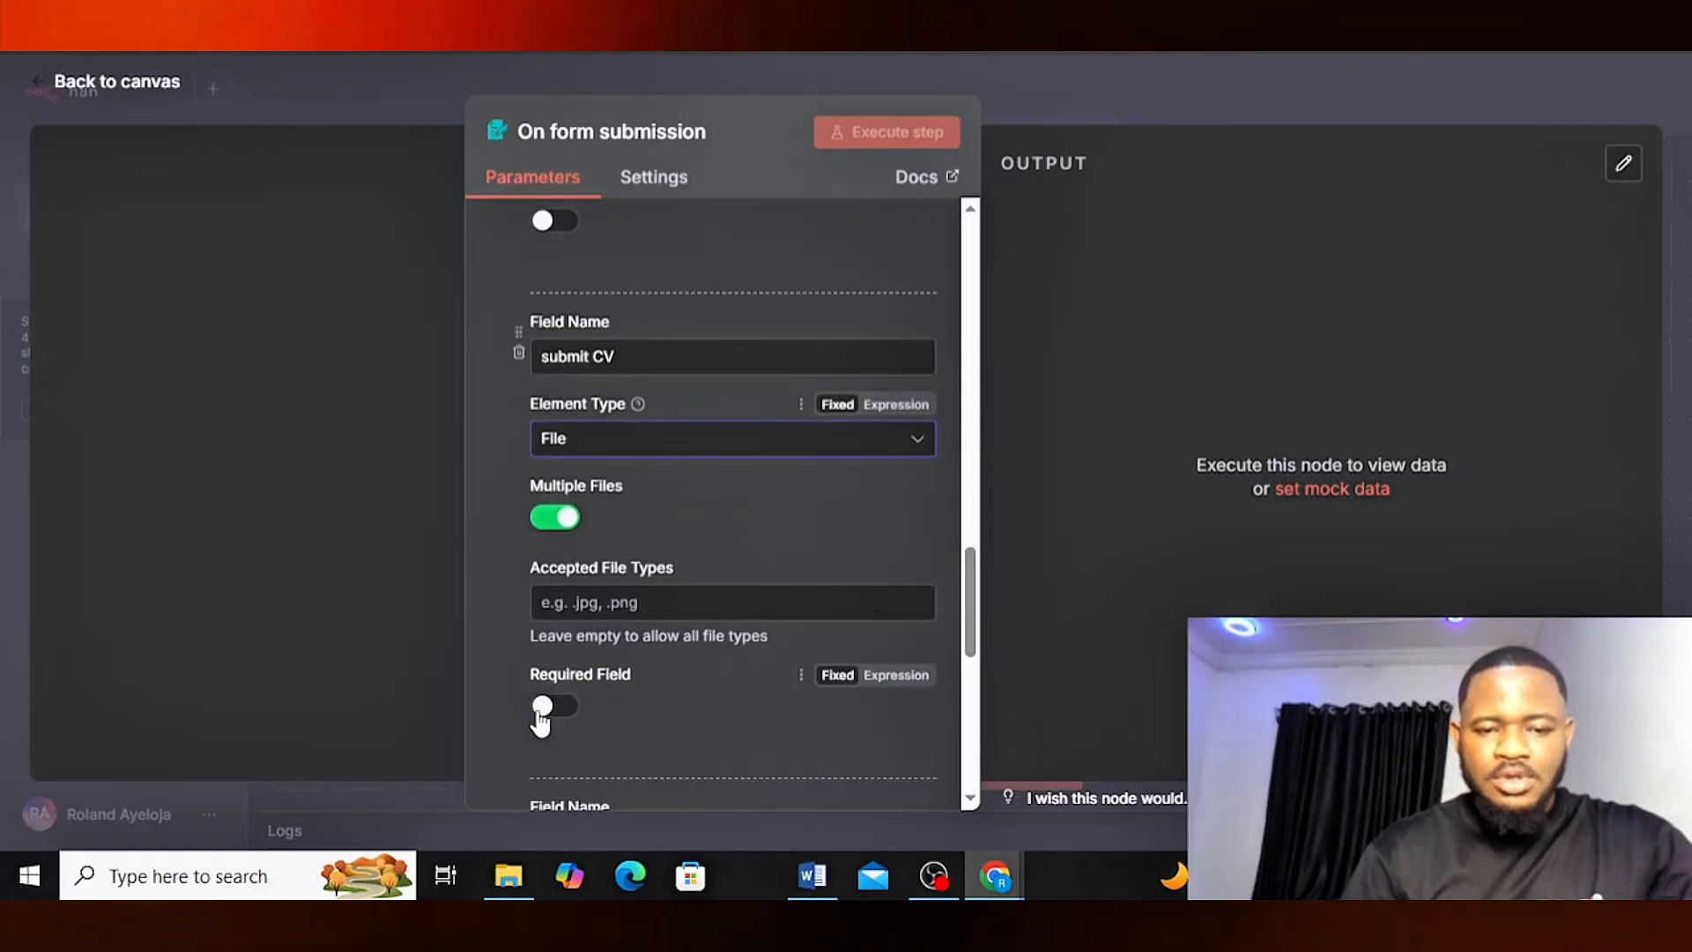
click(547, 709)
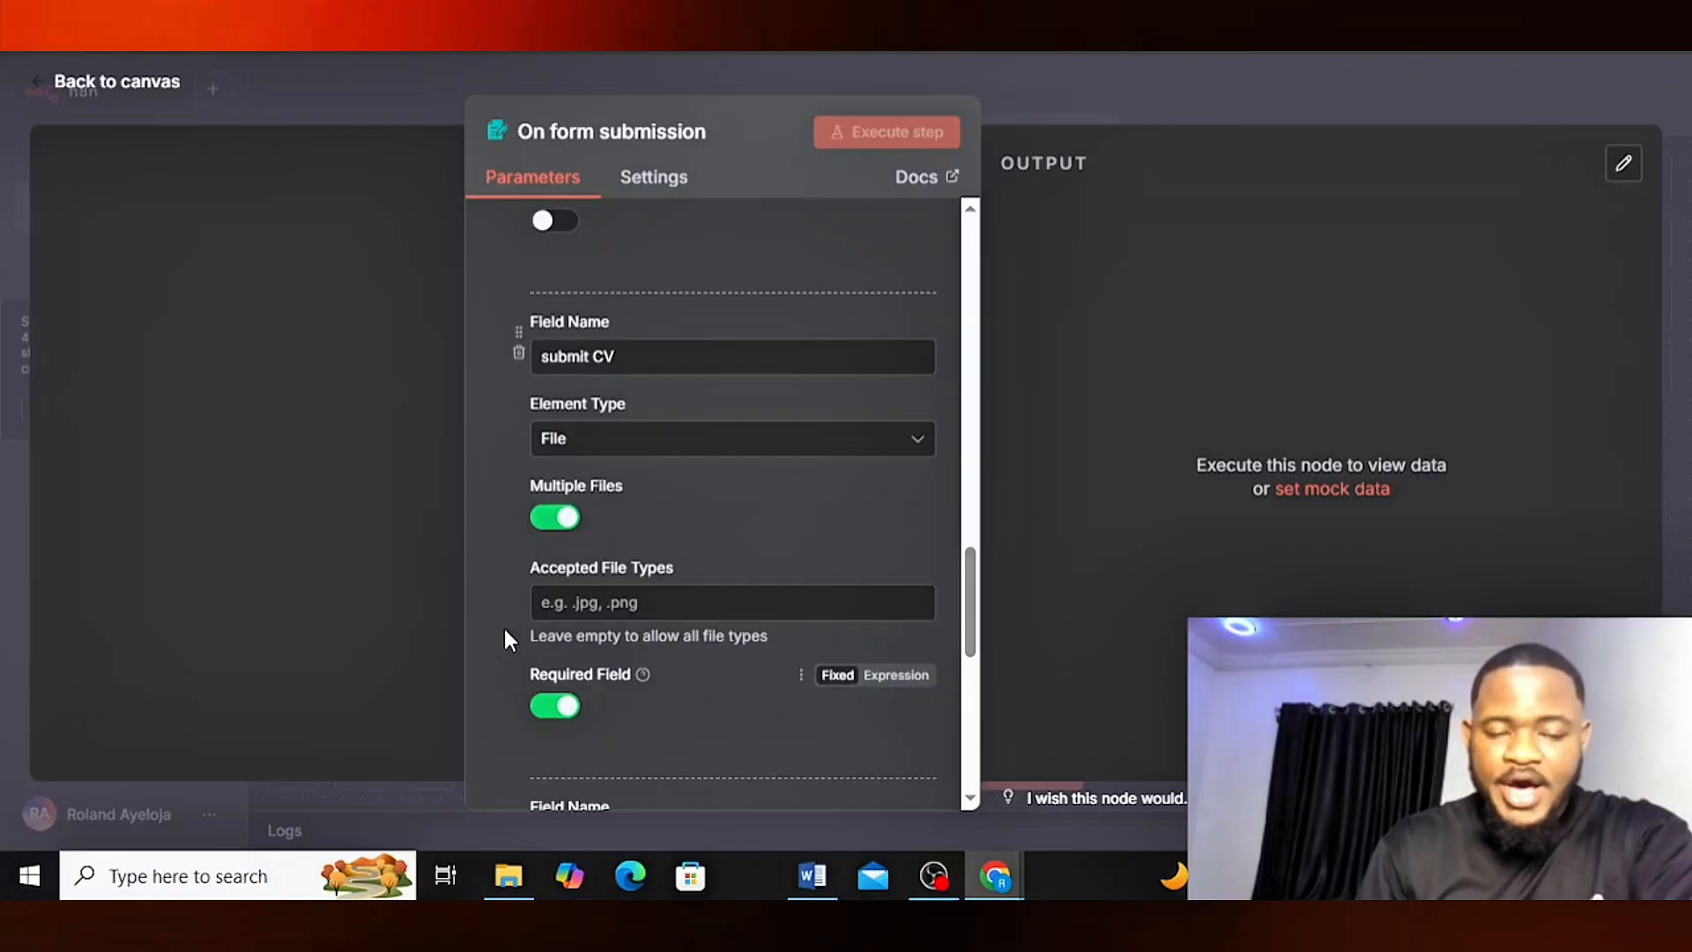
- Review the form trigger's elements from the CV upload and role options back up to the form title and URLs
scroll(467, 478, up, 8)
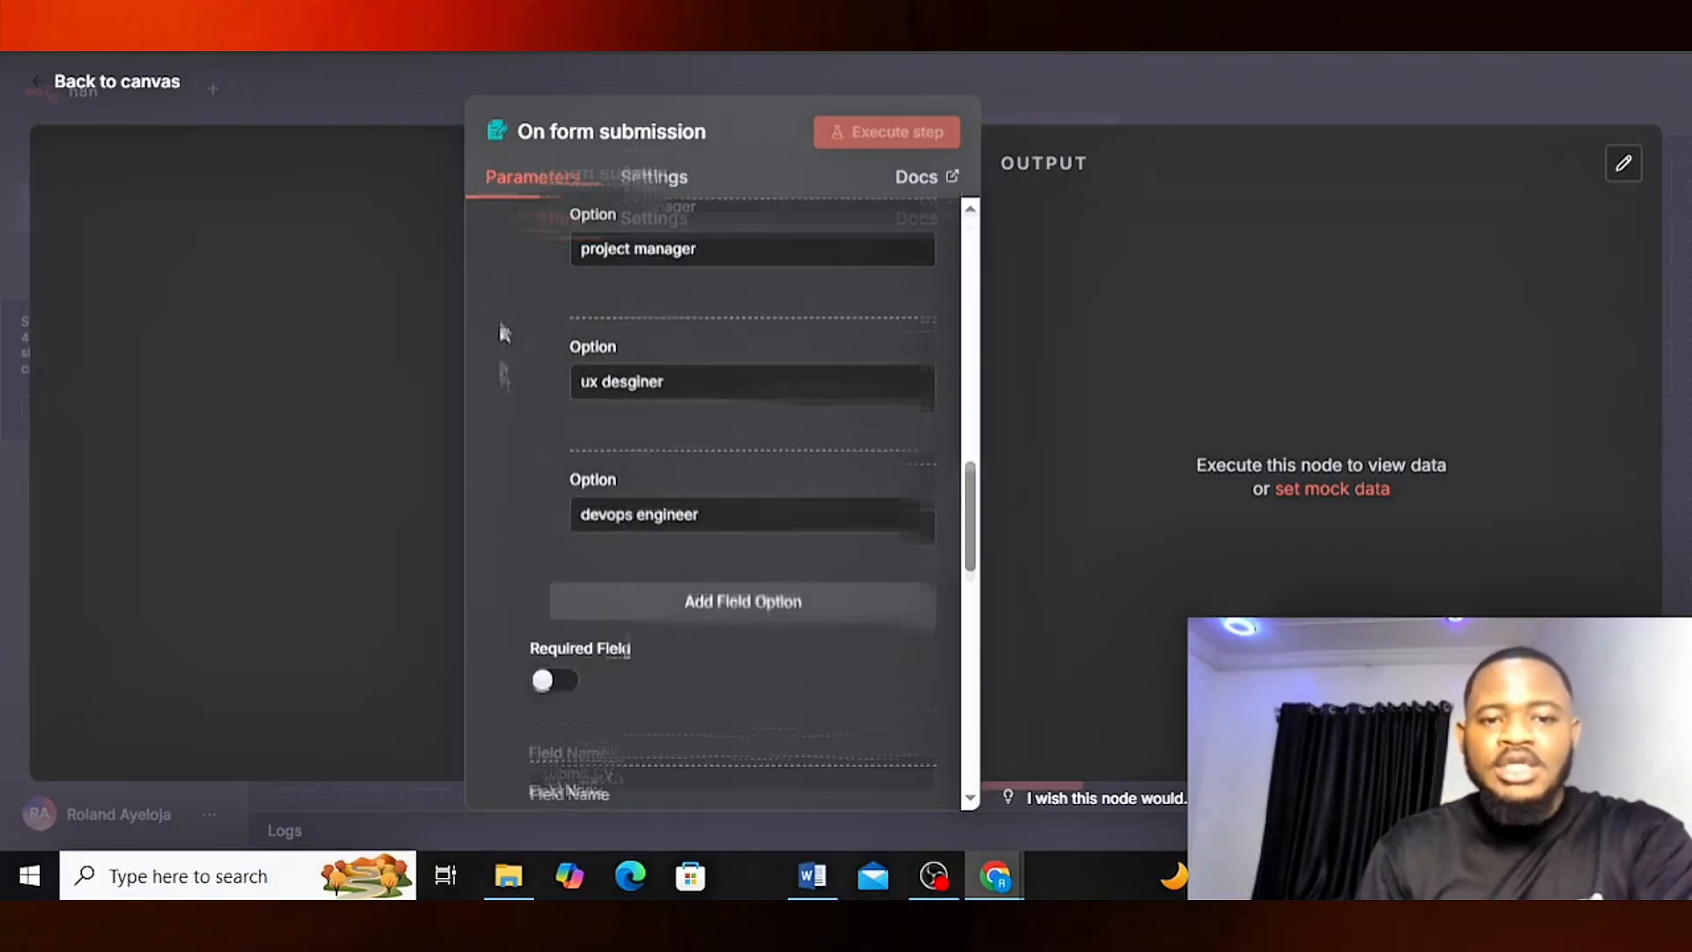
scroll(531, 467, down, 3)
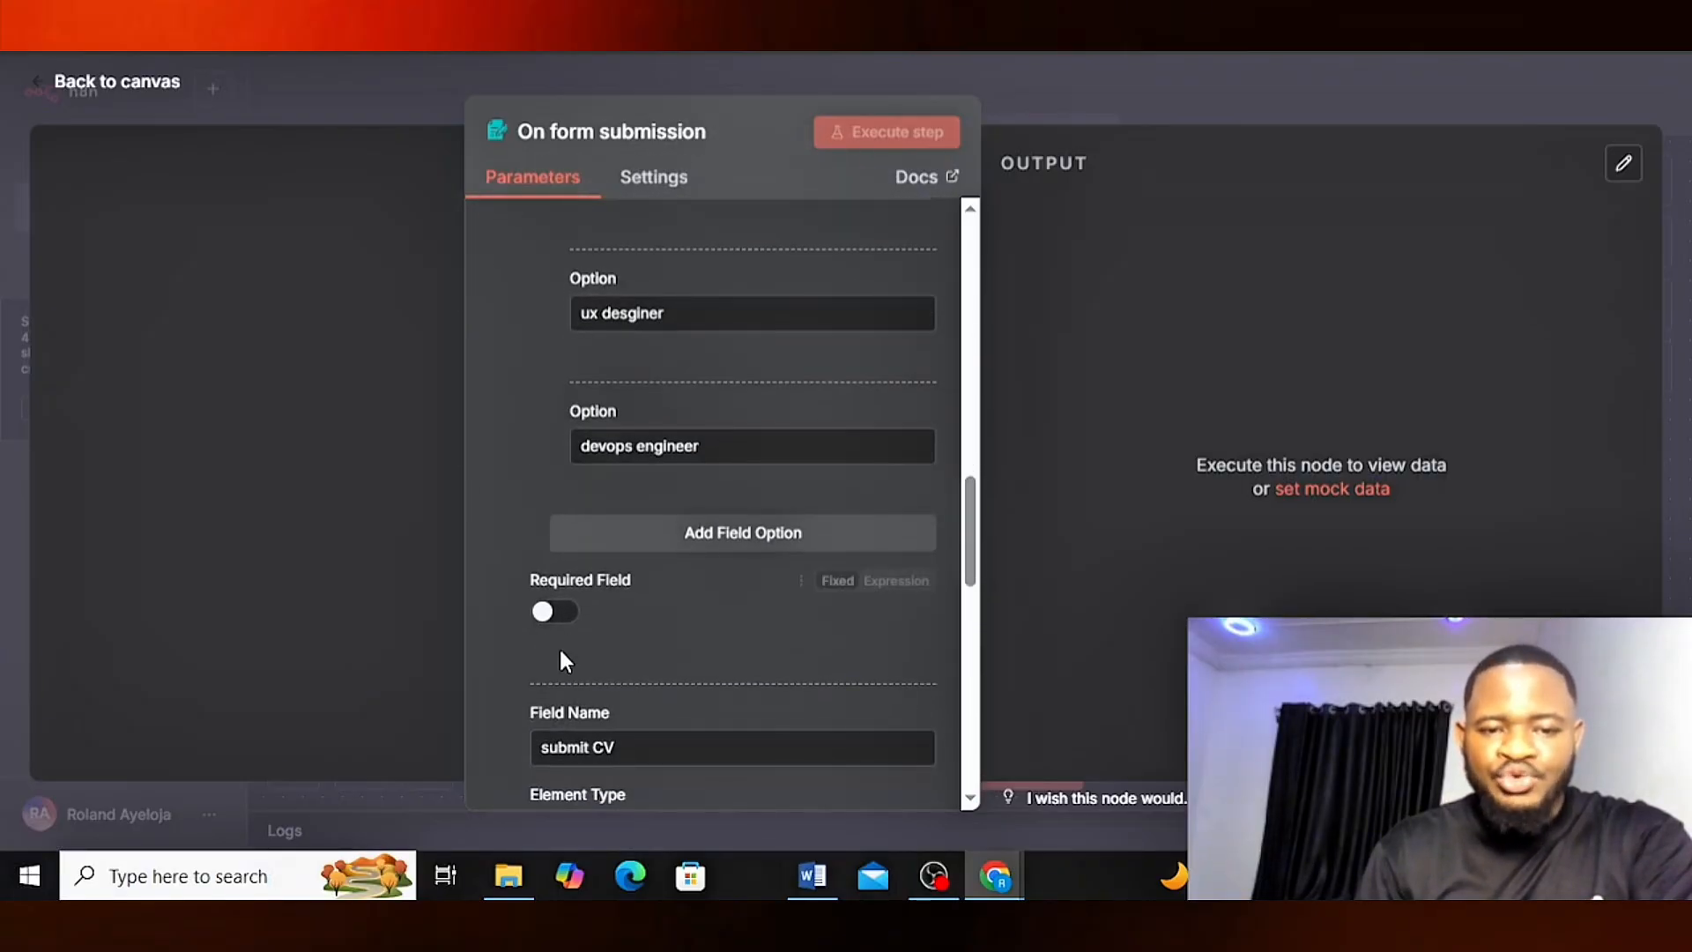
scroll(527, 406, up, 5)
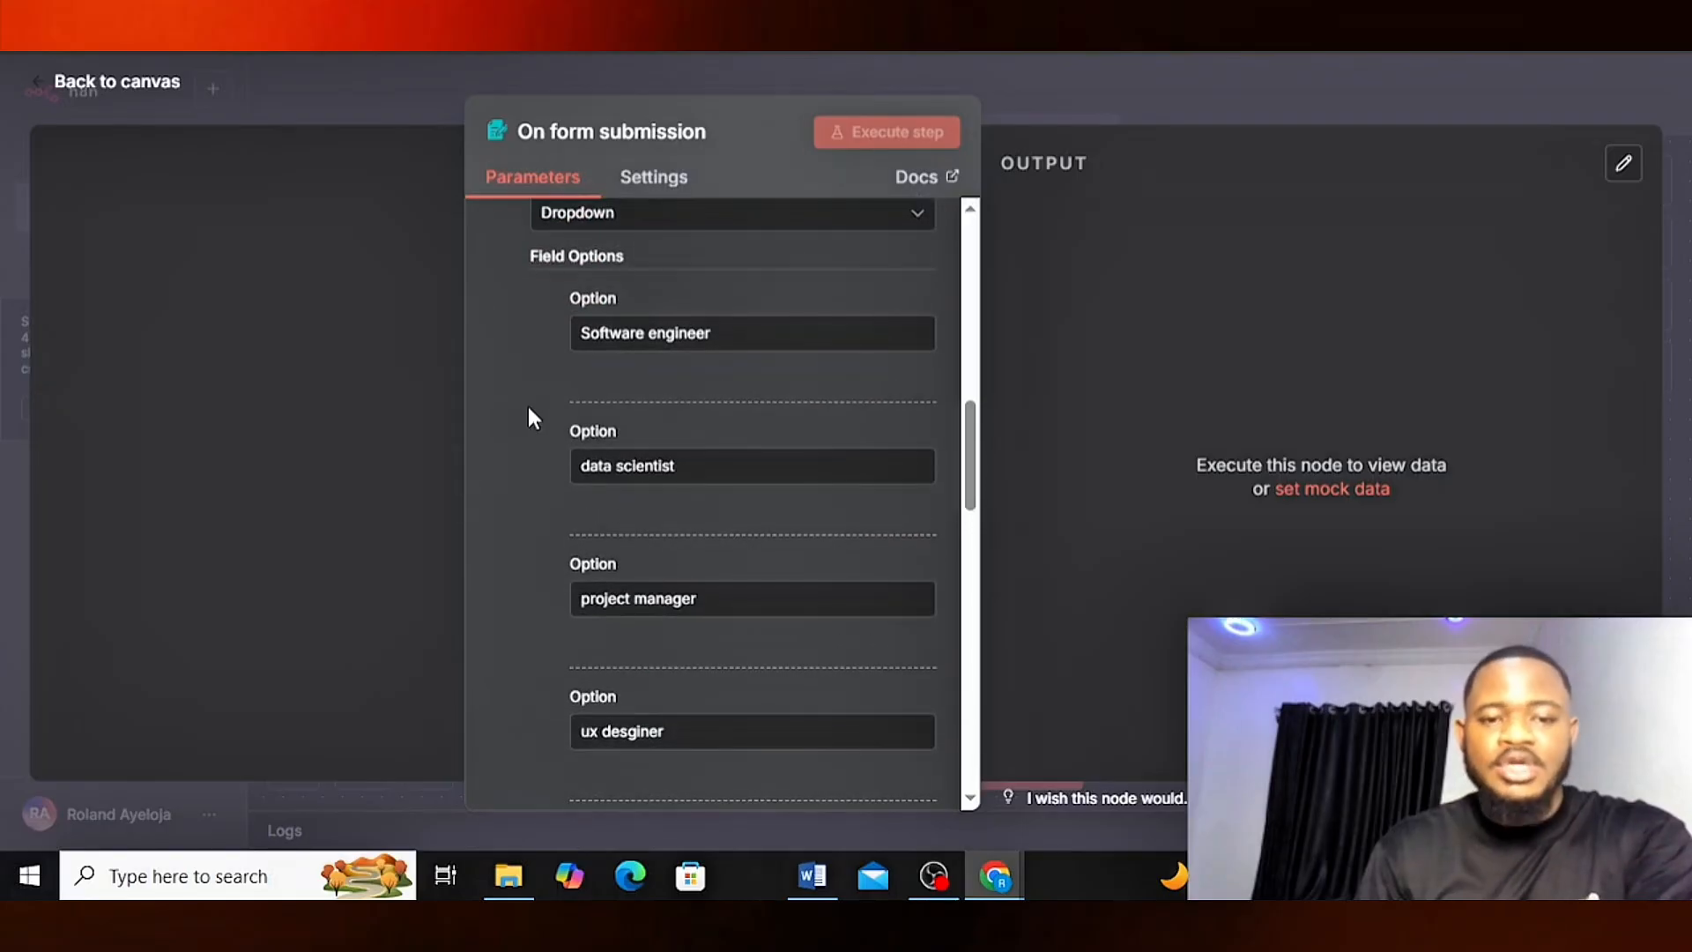
scroll(527, 405, up, 3)
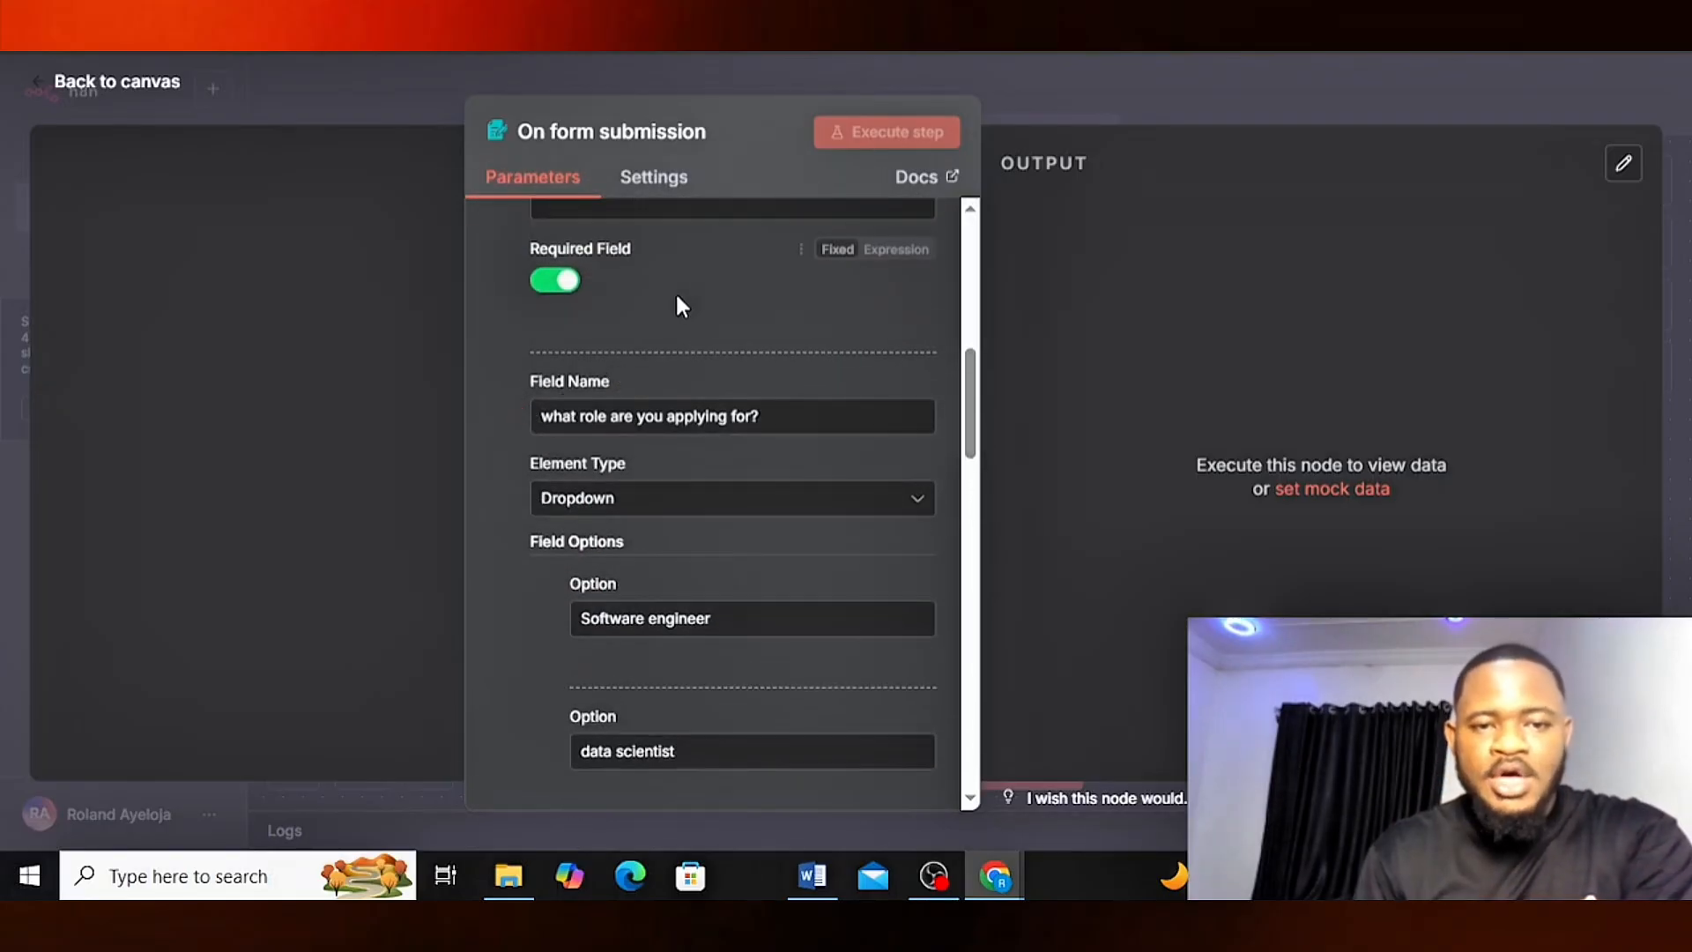
scroll(675, 291, up, 3)
scroll(712, 229, up, 5)
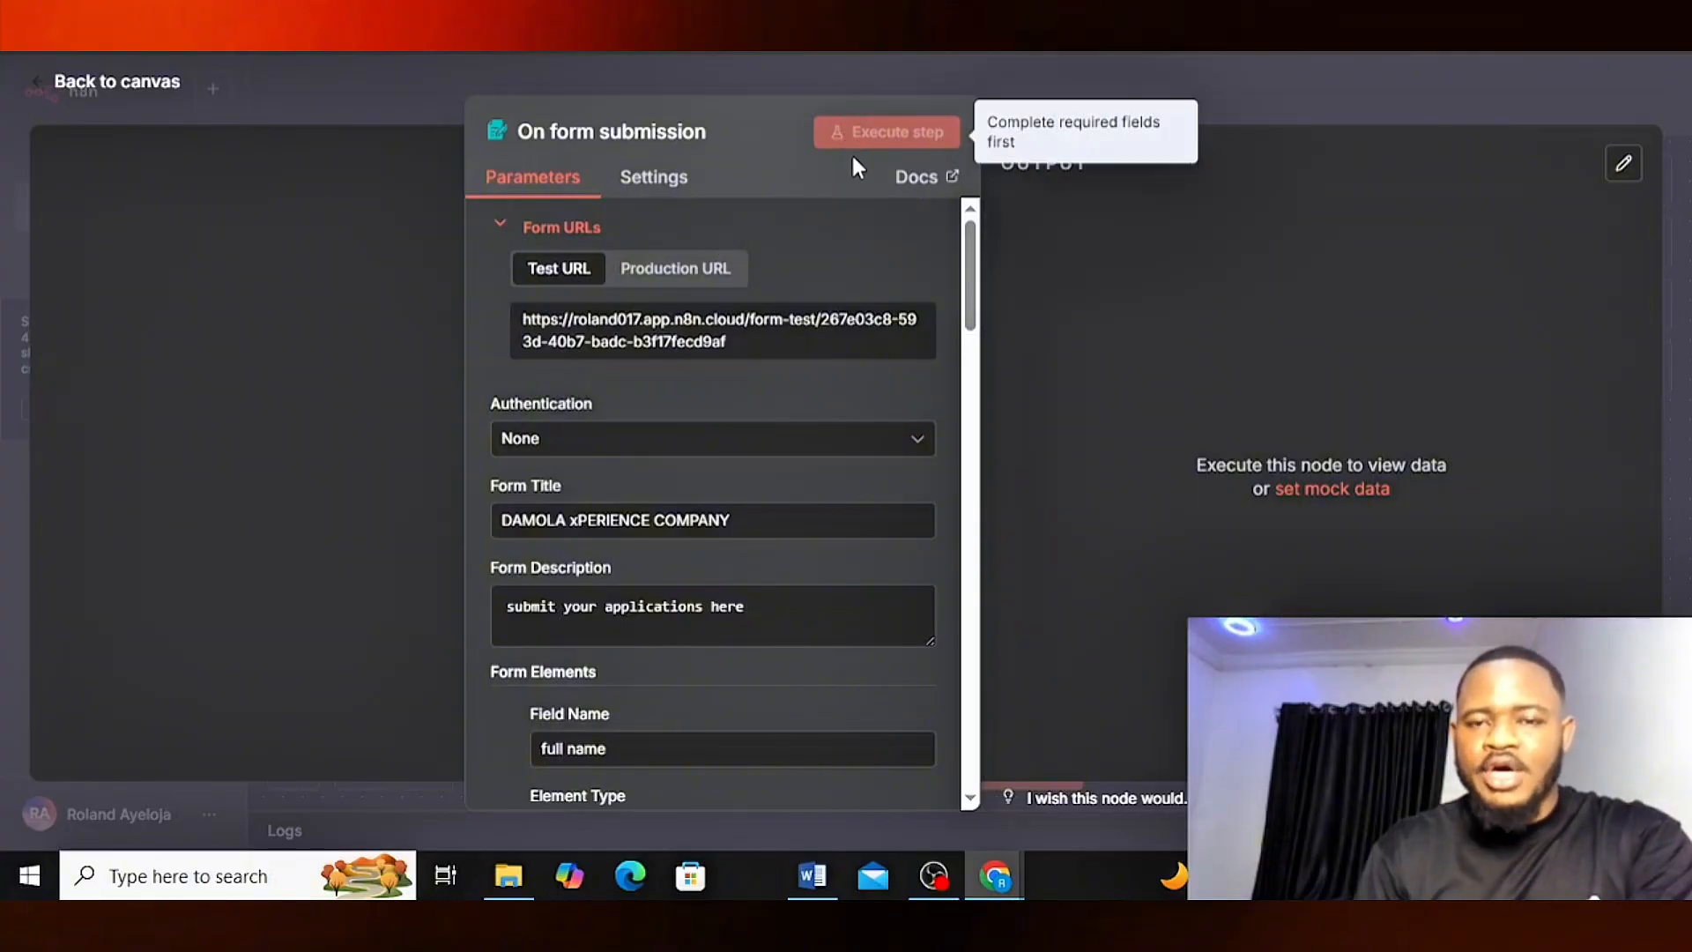
- Delete the empty form element below the required "submit CV" field in the form trigger
mouse_move(970, 304)
mouse_down()
mouse_move(965, 357)
mouse_move(962, 304)
mouse_up()
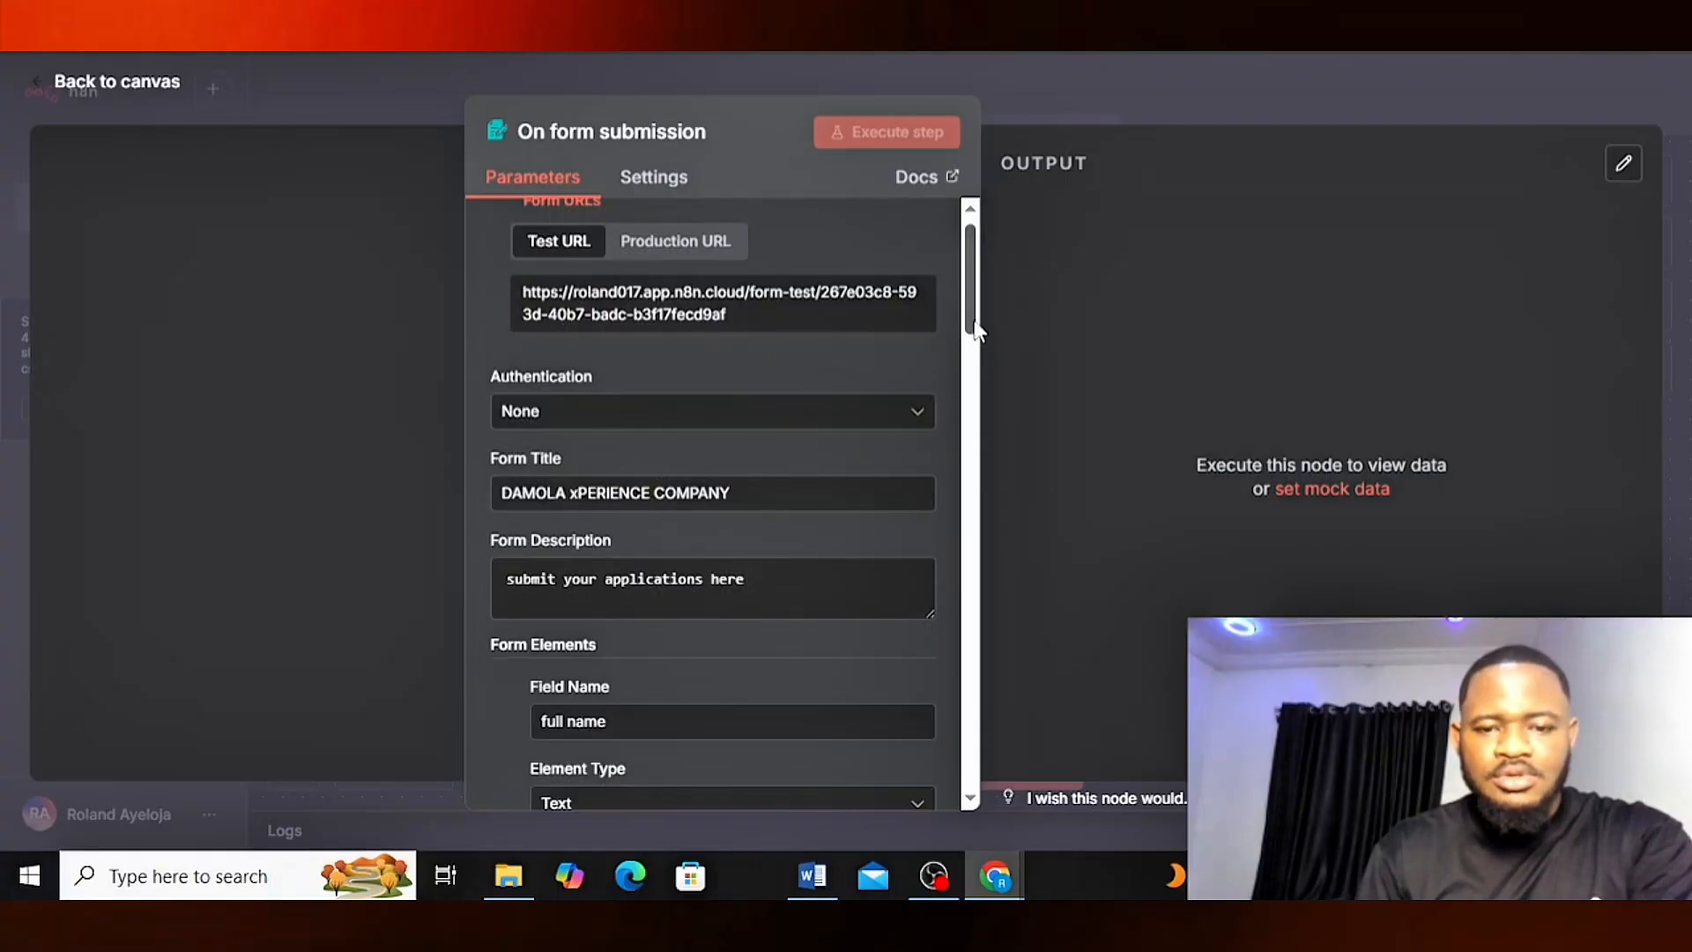
drag(975, 331, 920, 699)
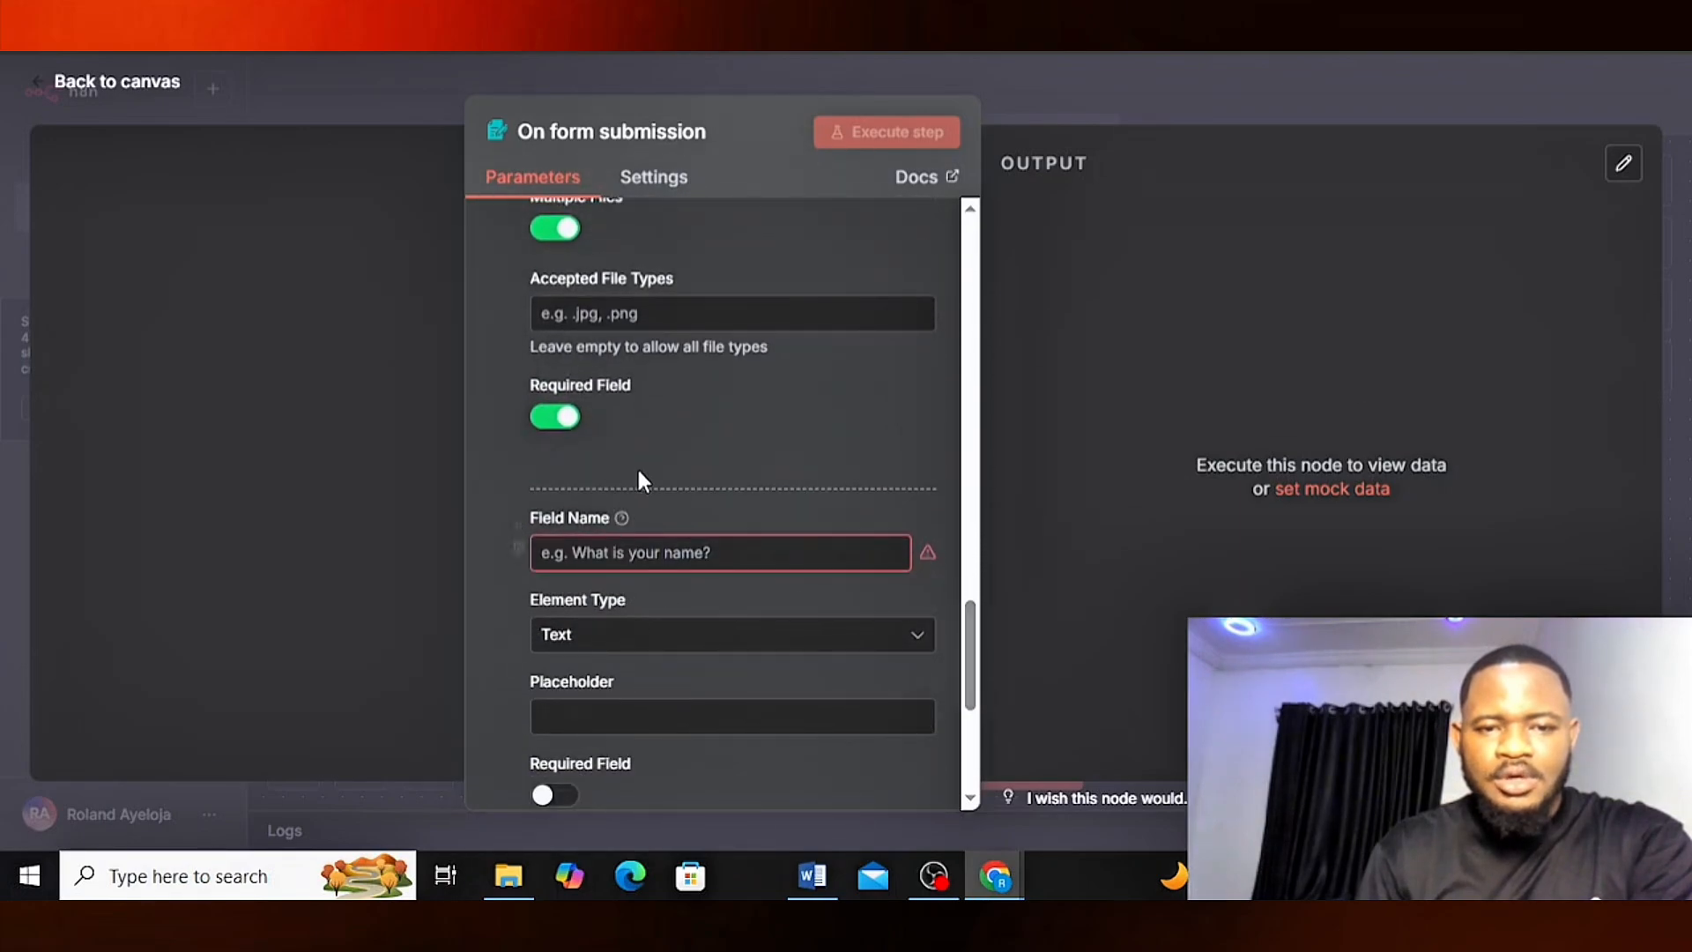
scroll(688, 481, down, 2)
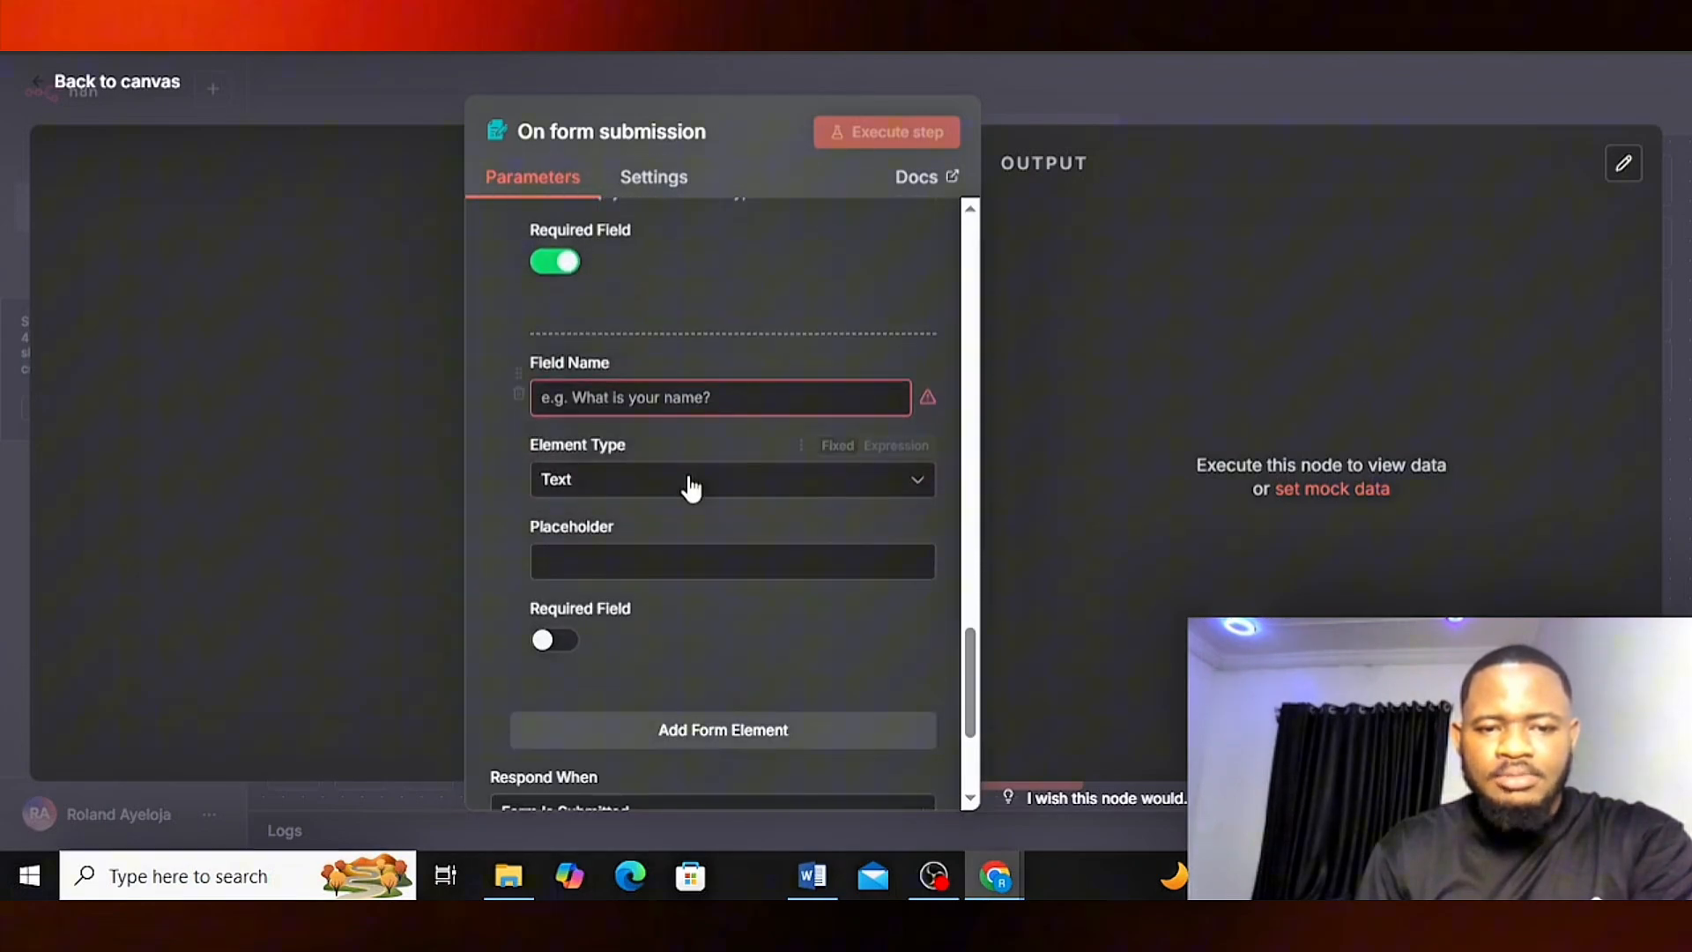
click(519, 394)
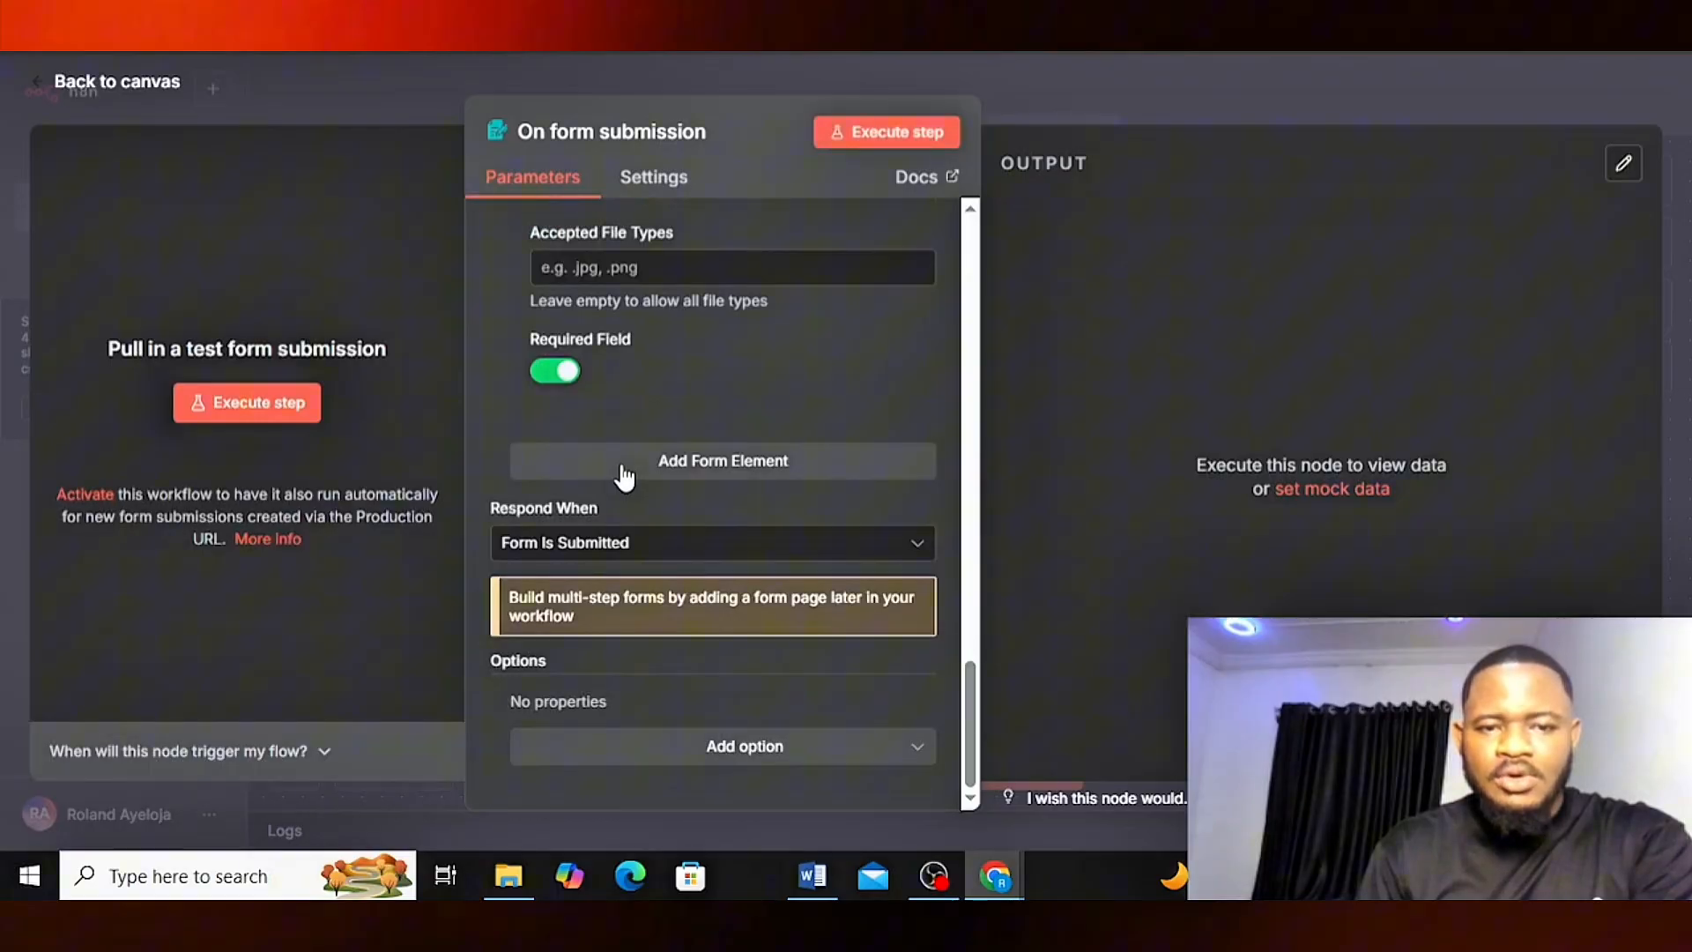
- Execute the form trigger, enter the applicant's full name in the test form and choose Software engineer as the role
click(862, 141)
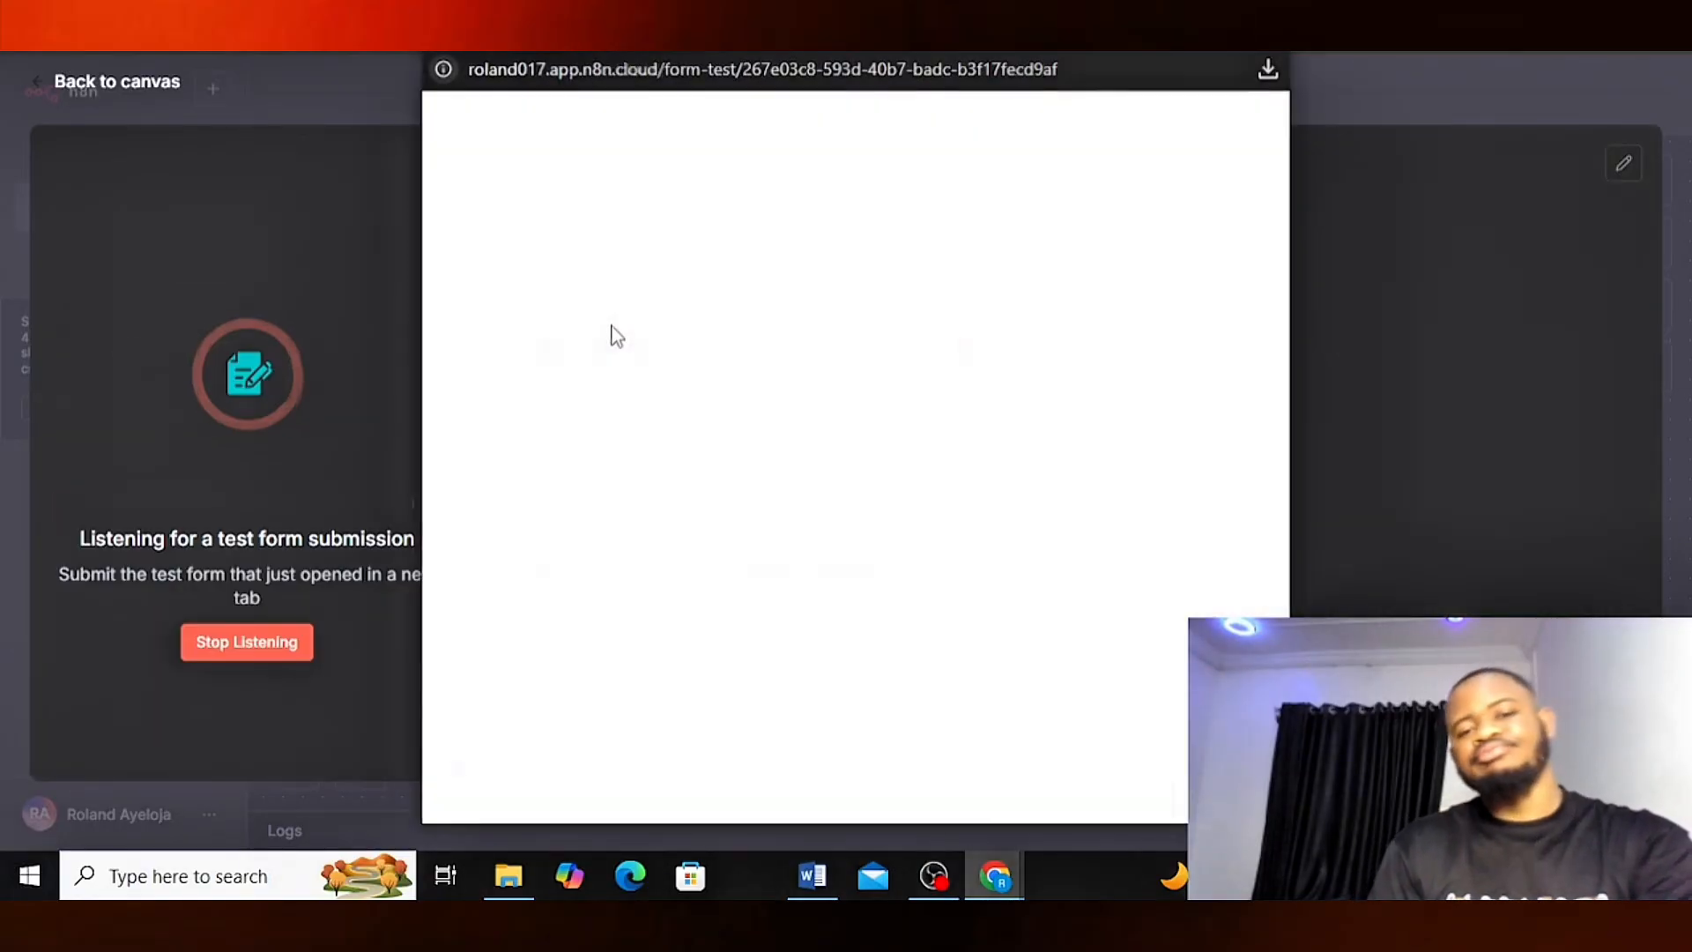
click(634, 371)
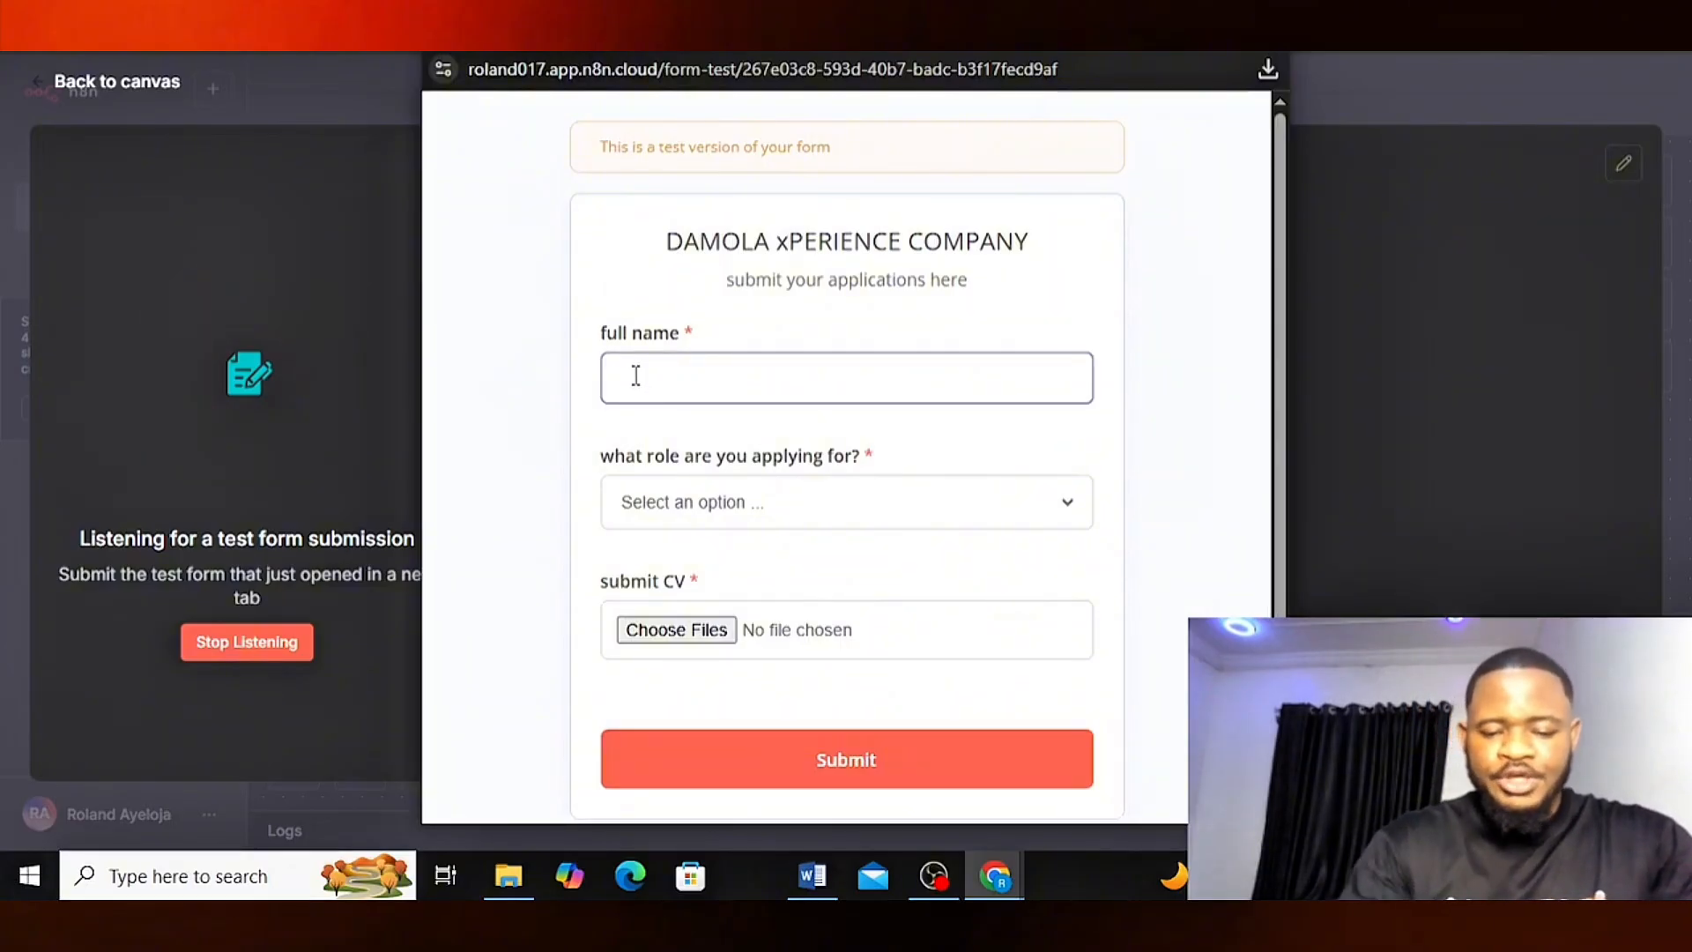
text(John Doe)
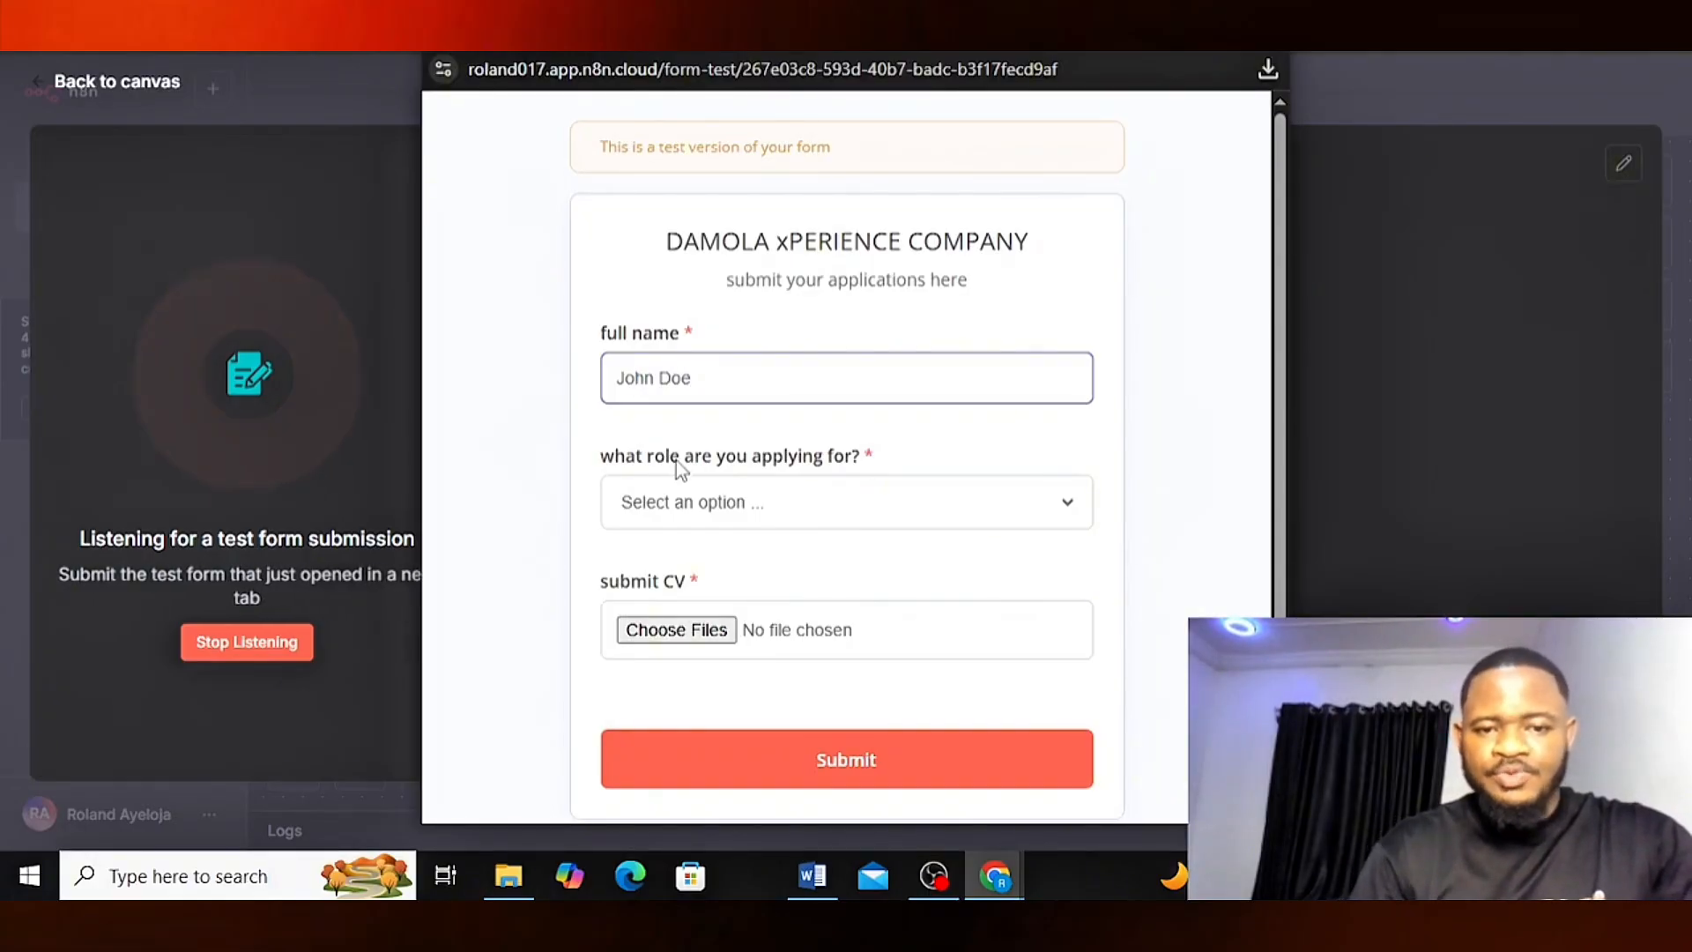
click(691, 502)
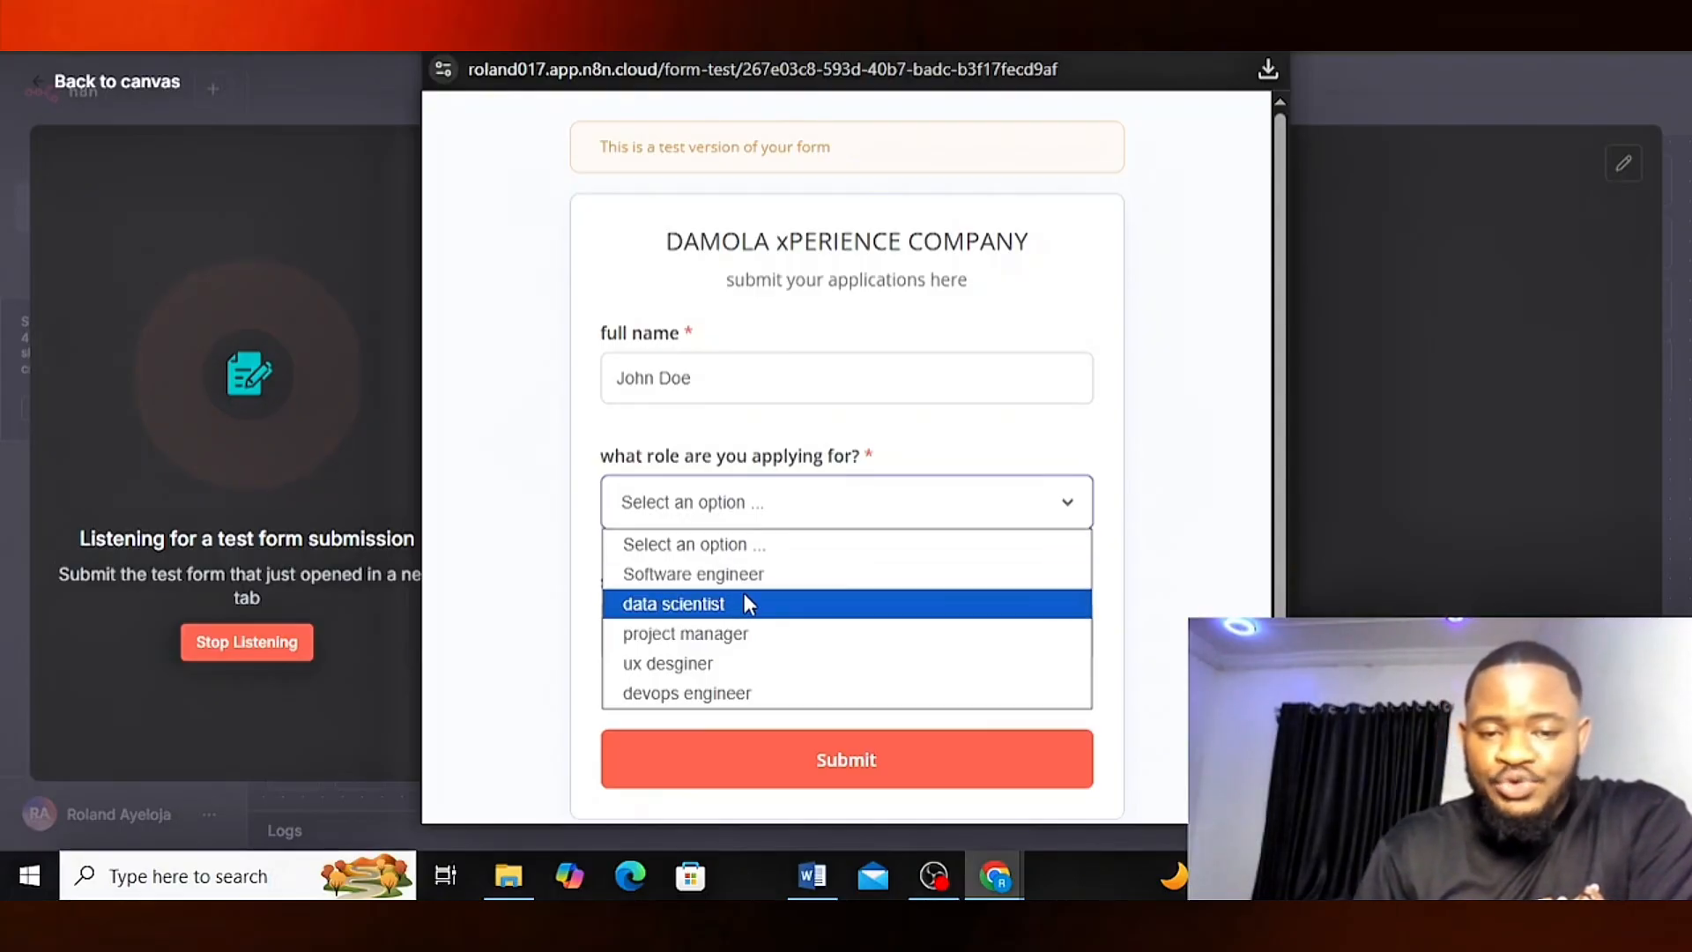
click(717, 581)
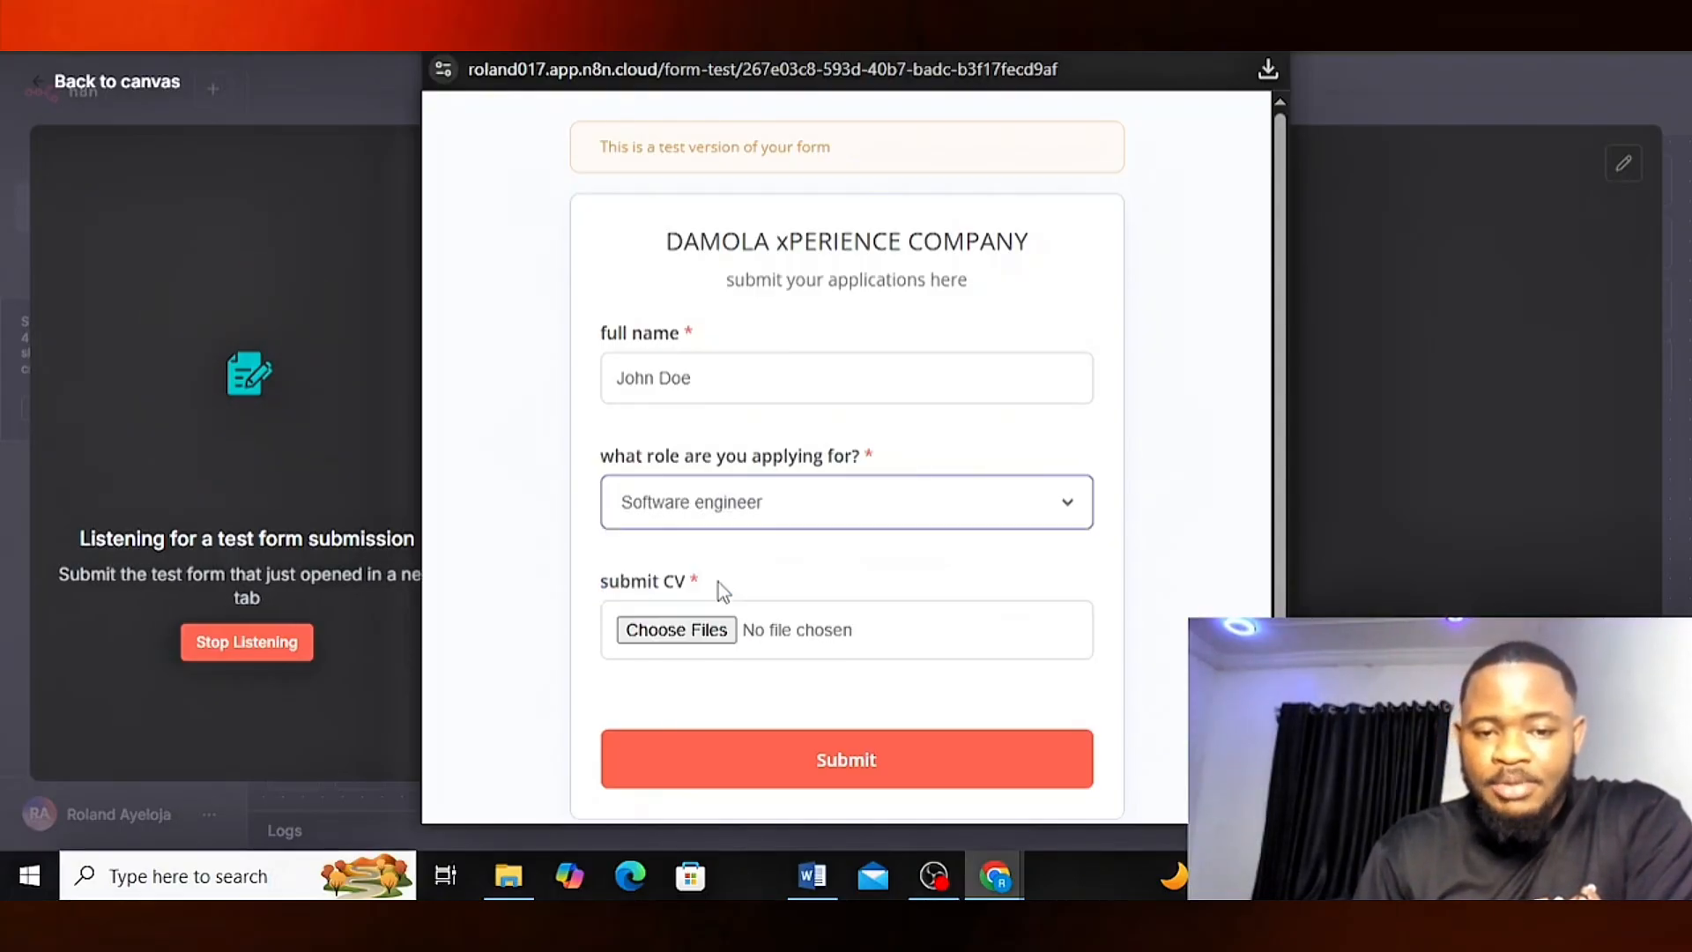
- Attach the full-fit CV PDF from Downloads, submit the test form and return to the workflow canvas
click(712, 631)
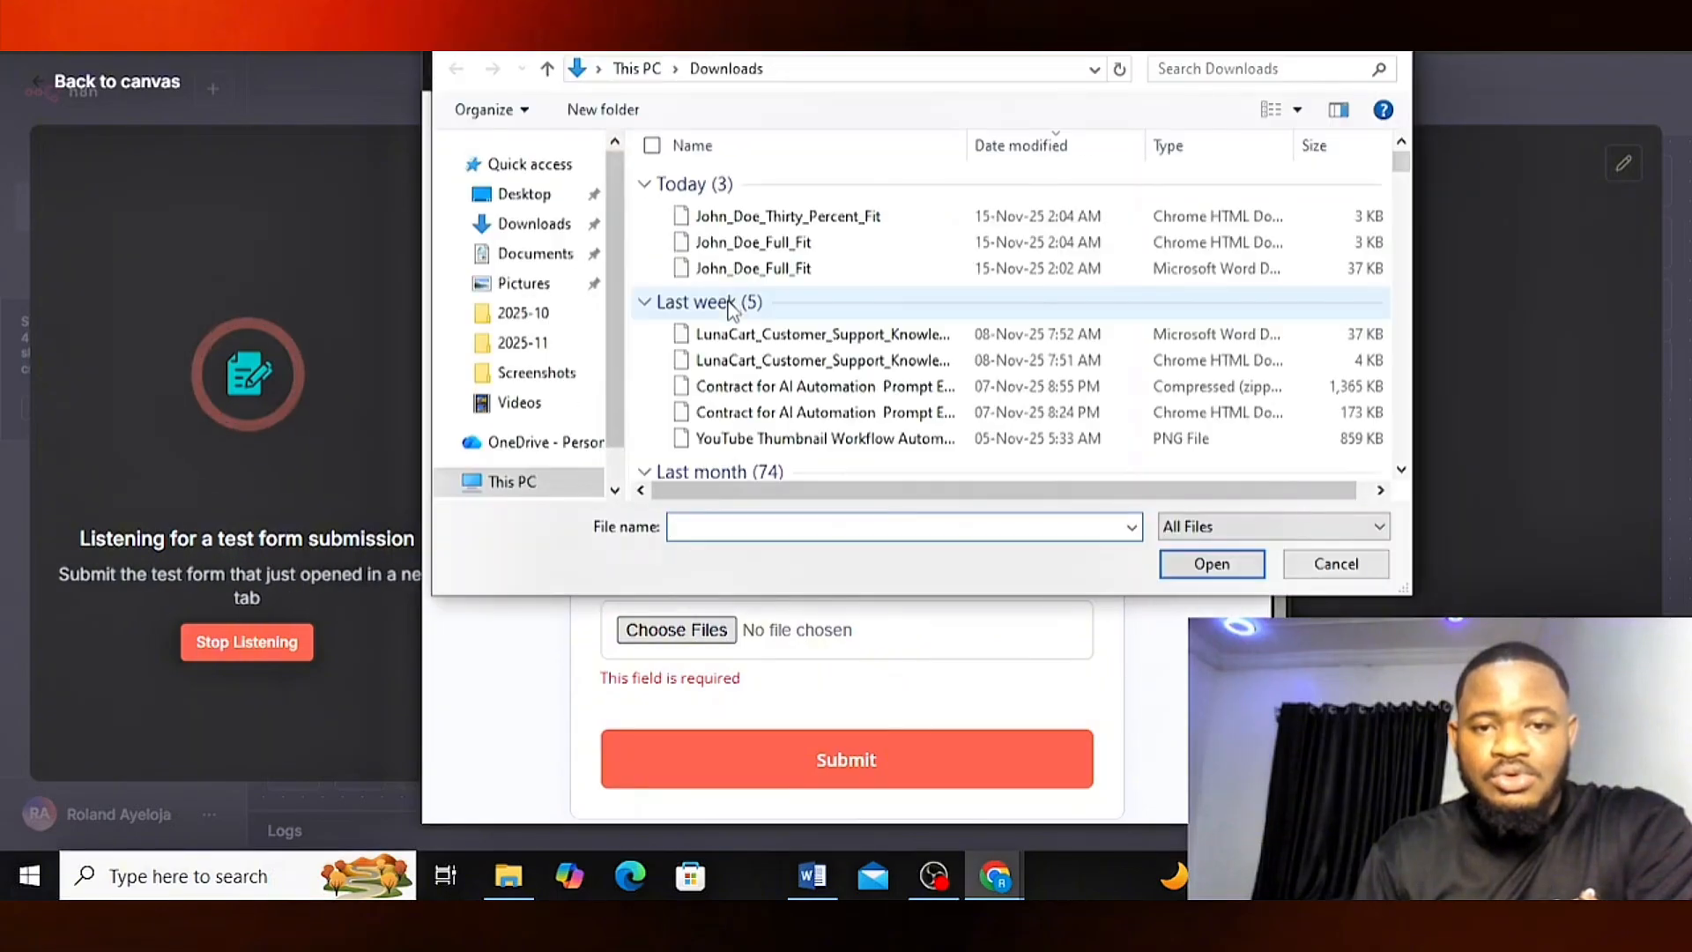
click(813, 245)
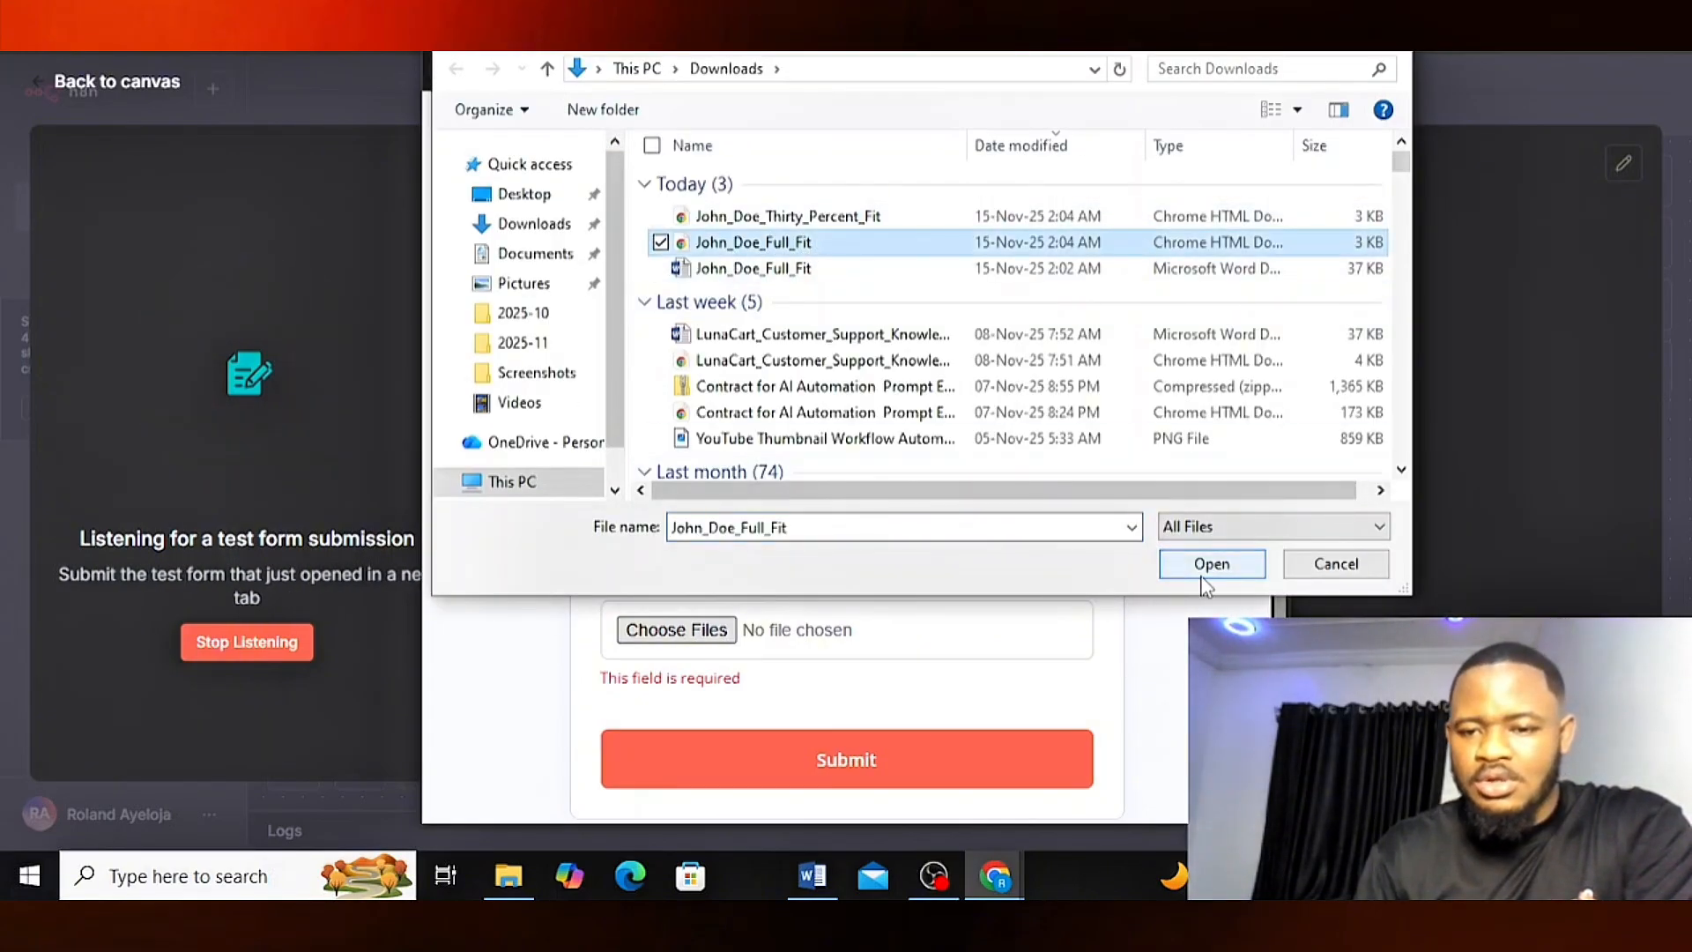
click(1209, 564)
click(899, 760)
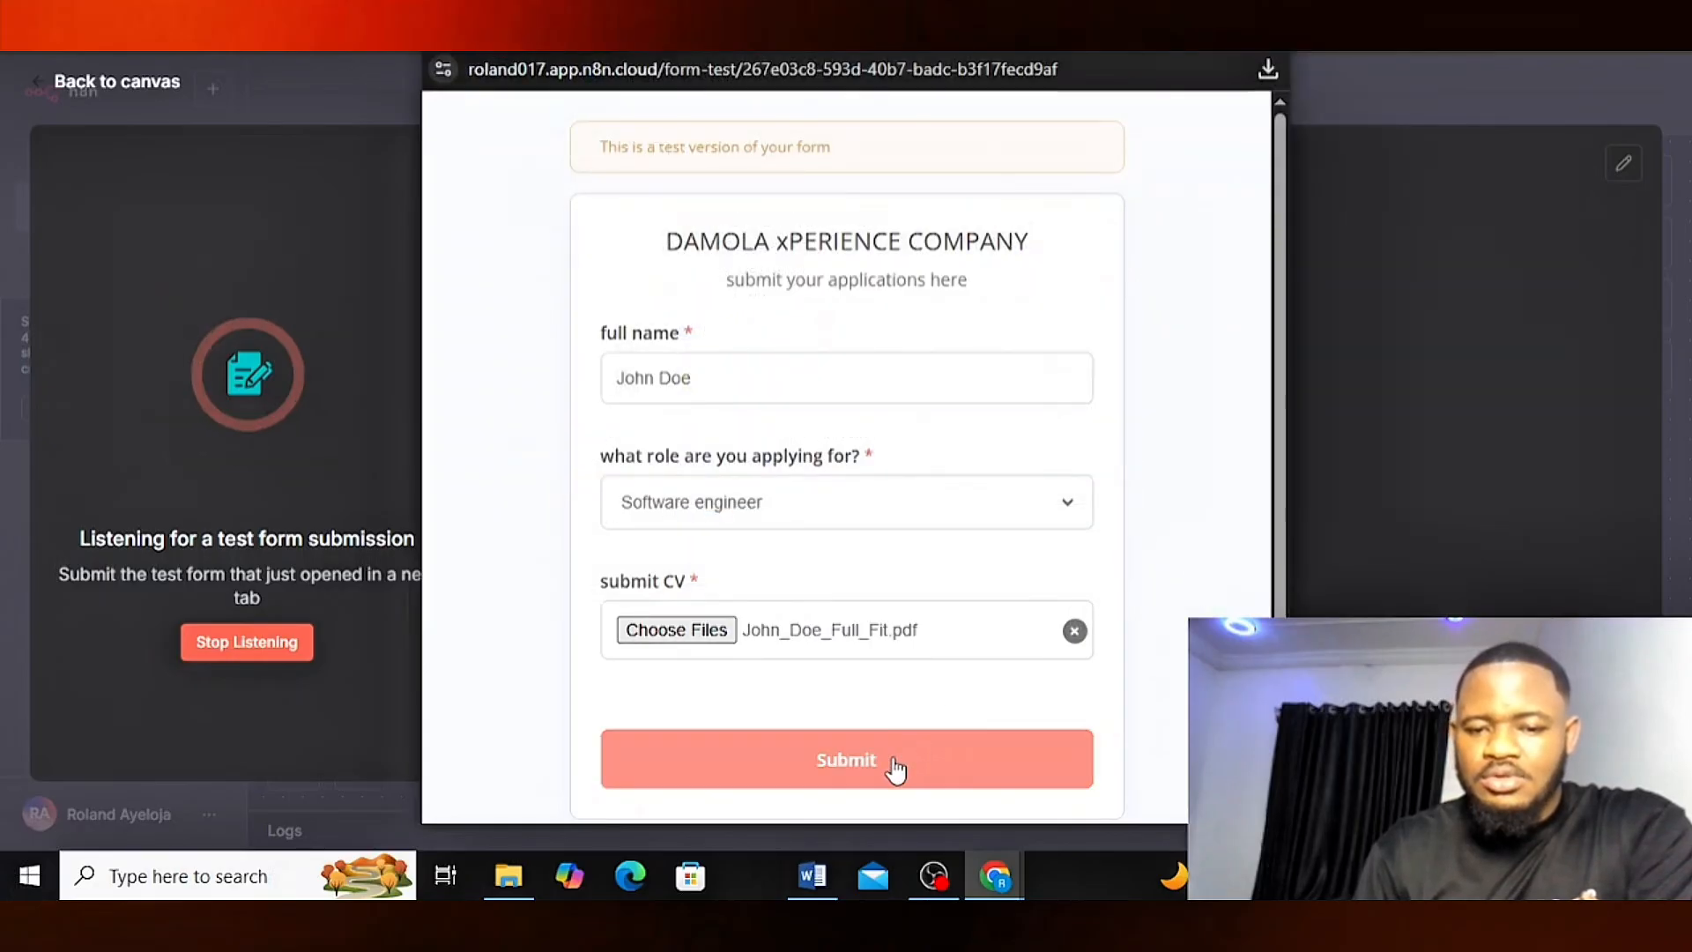
click(1486, 359)
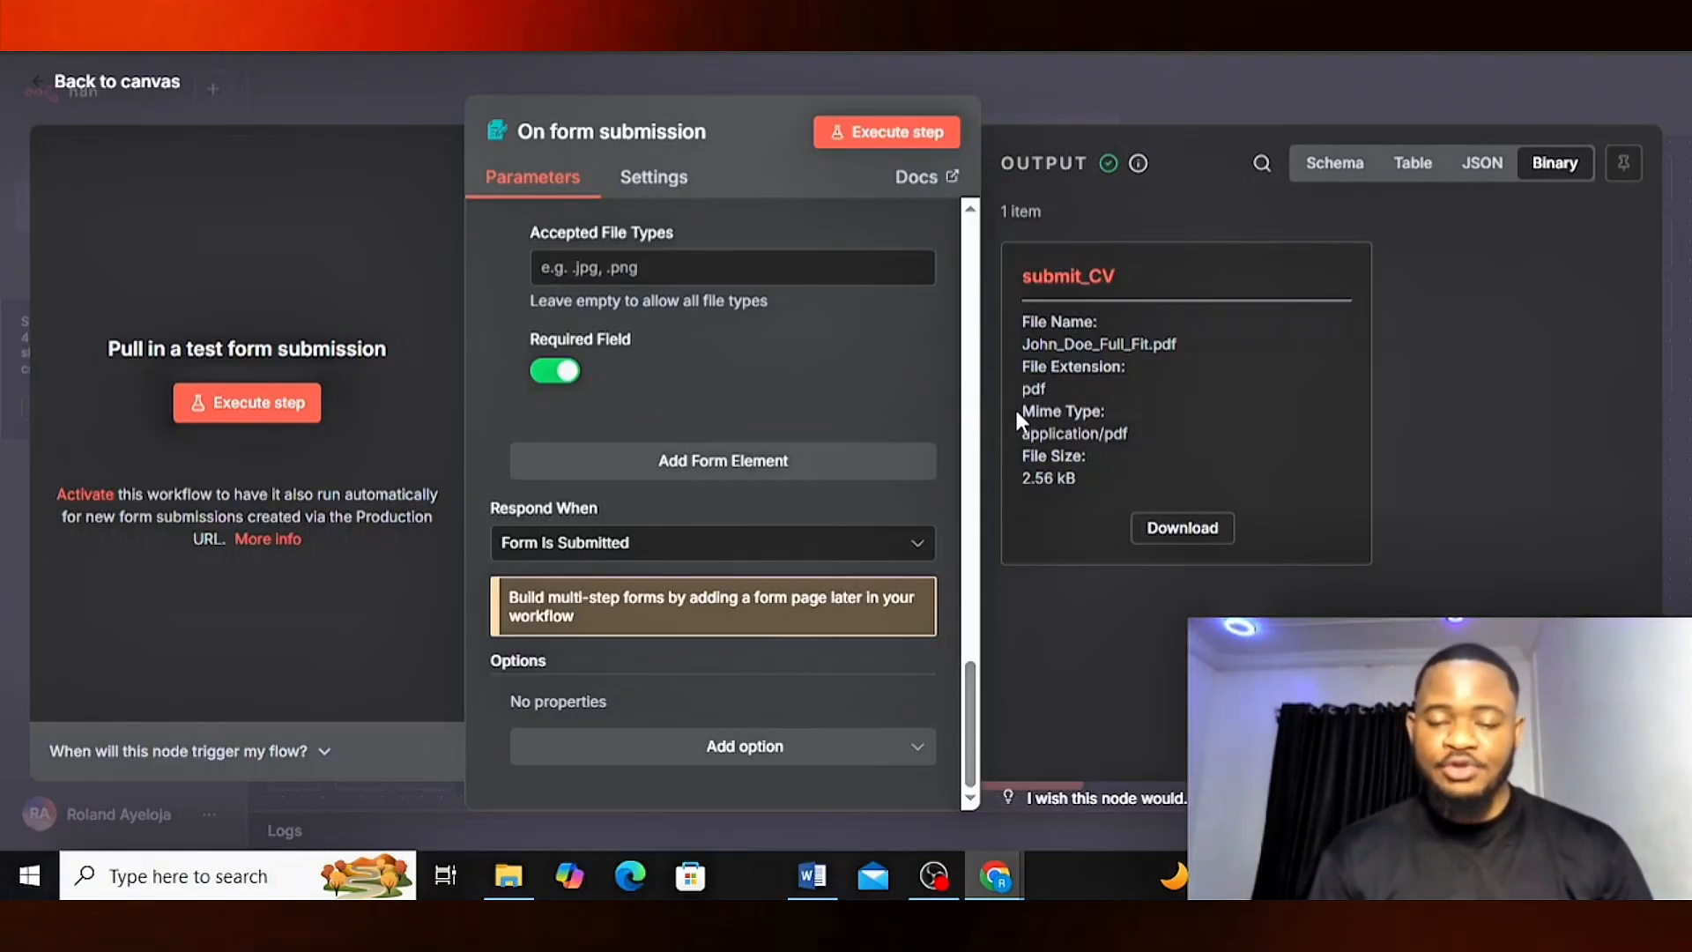
click(1269, 110)
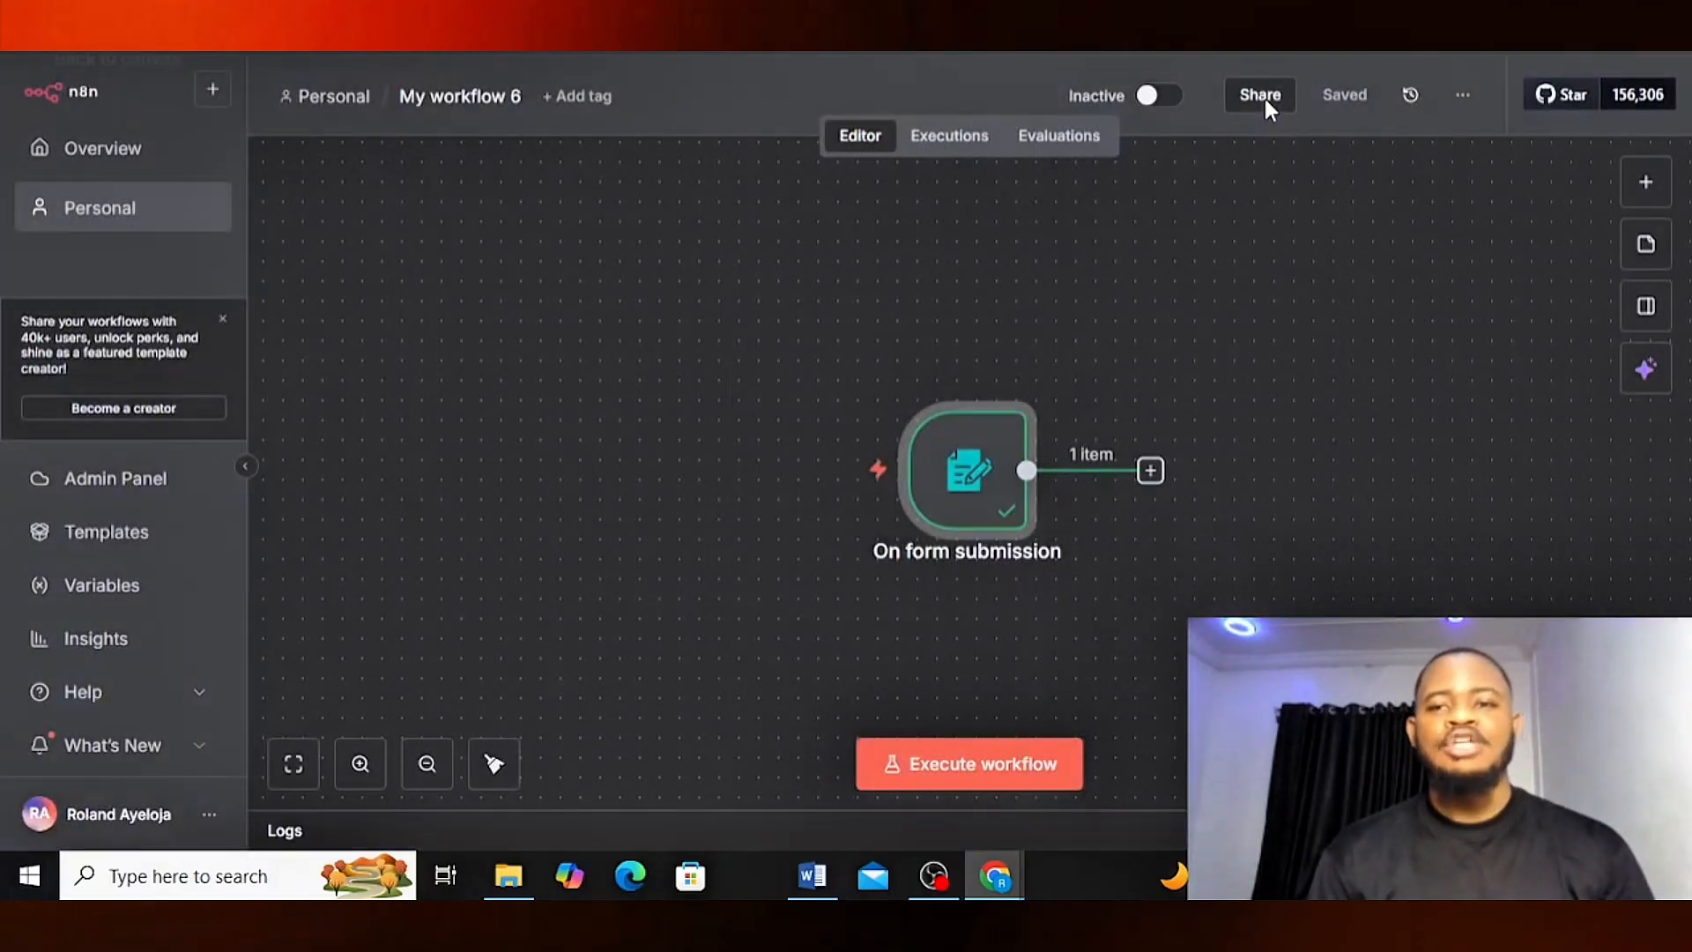
- Check the planned flow in the workflow diagram and add a Google Drive "Upload file" node after the form trigger
click(617, 40)
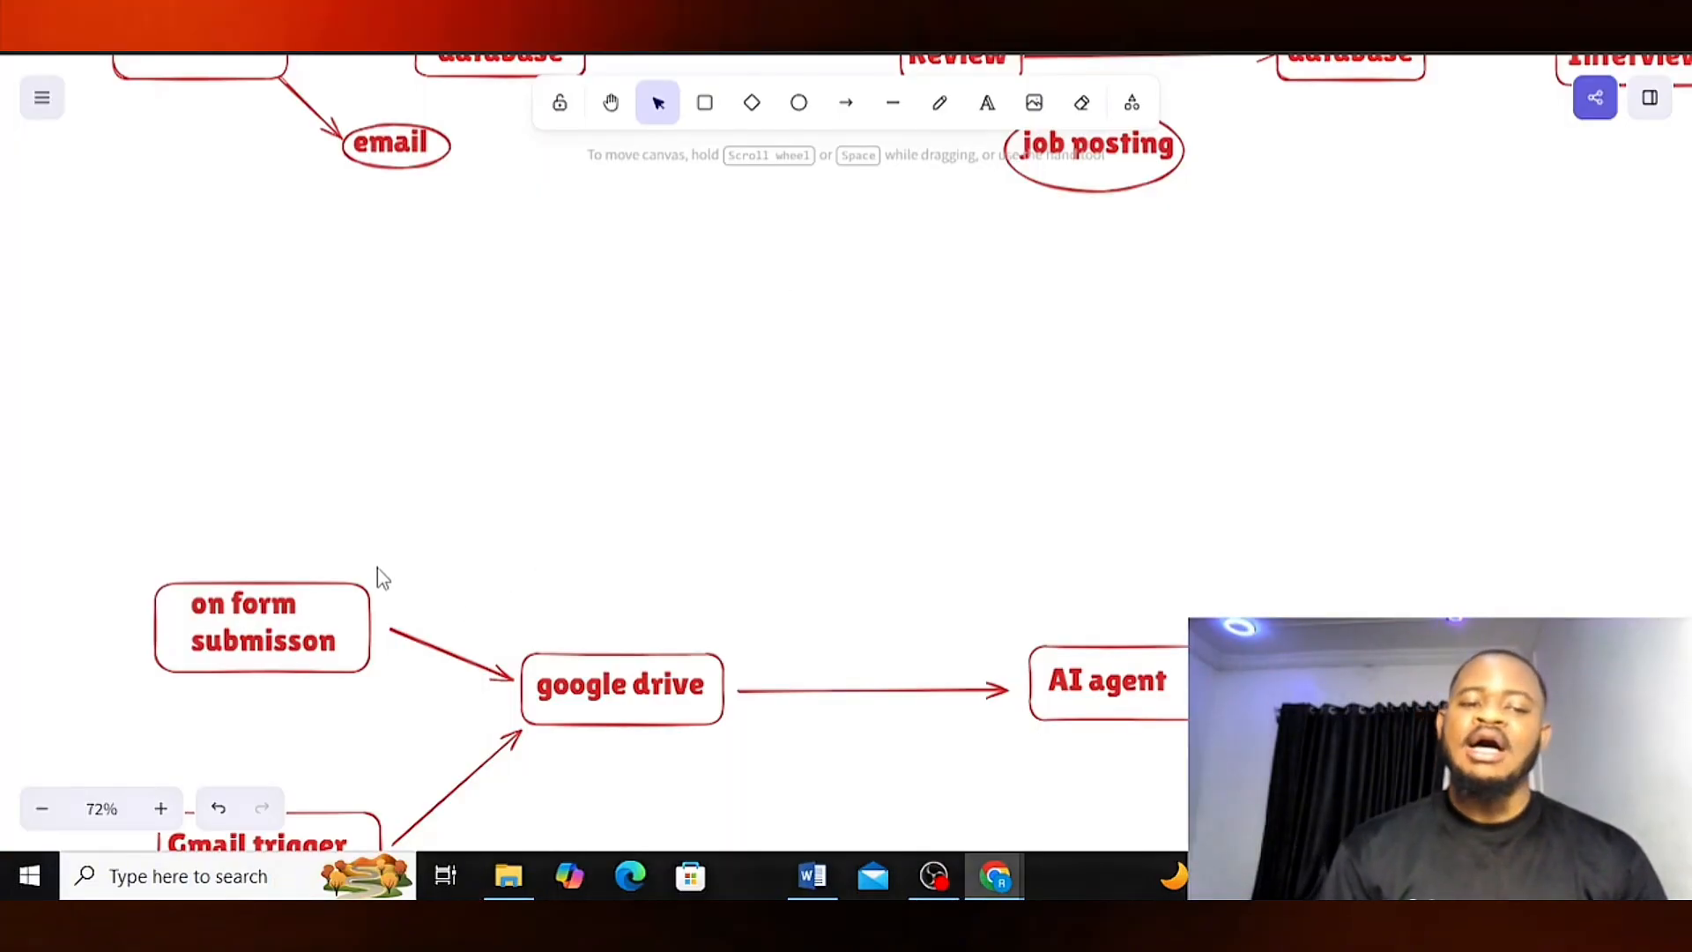
scroll(379, 575, down, 2)
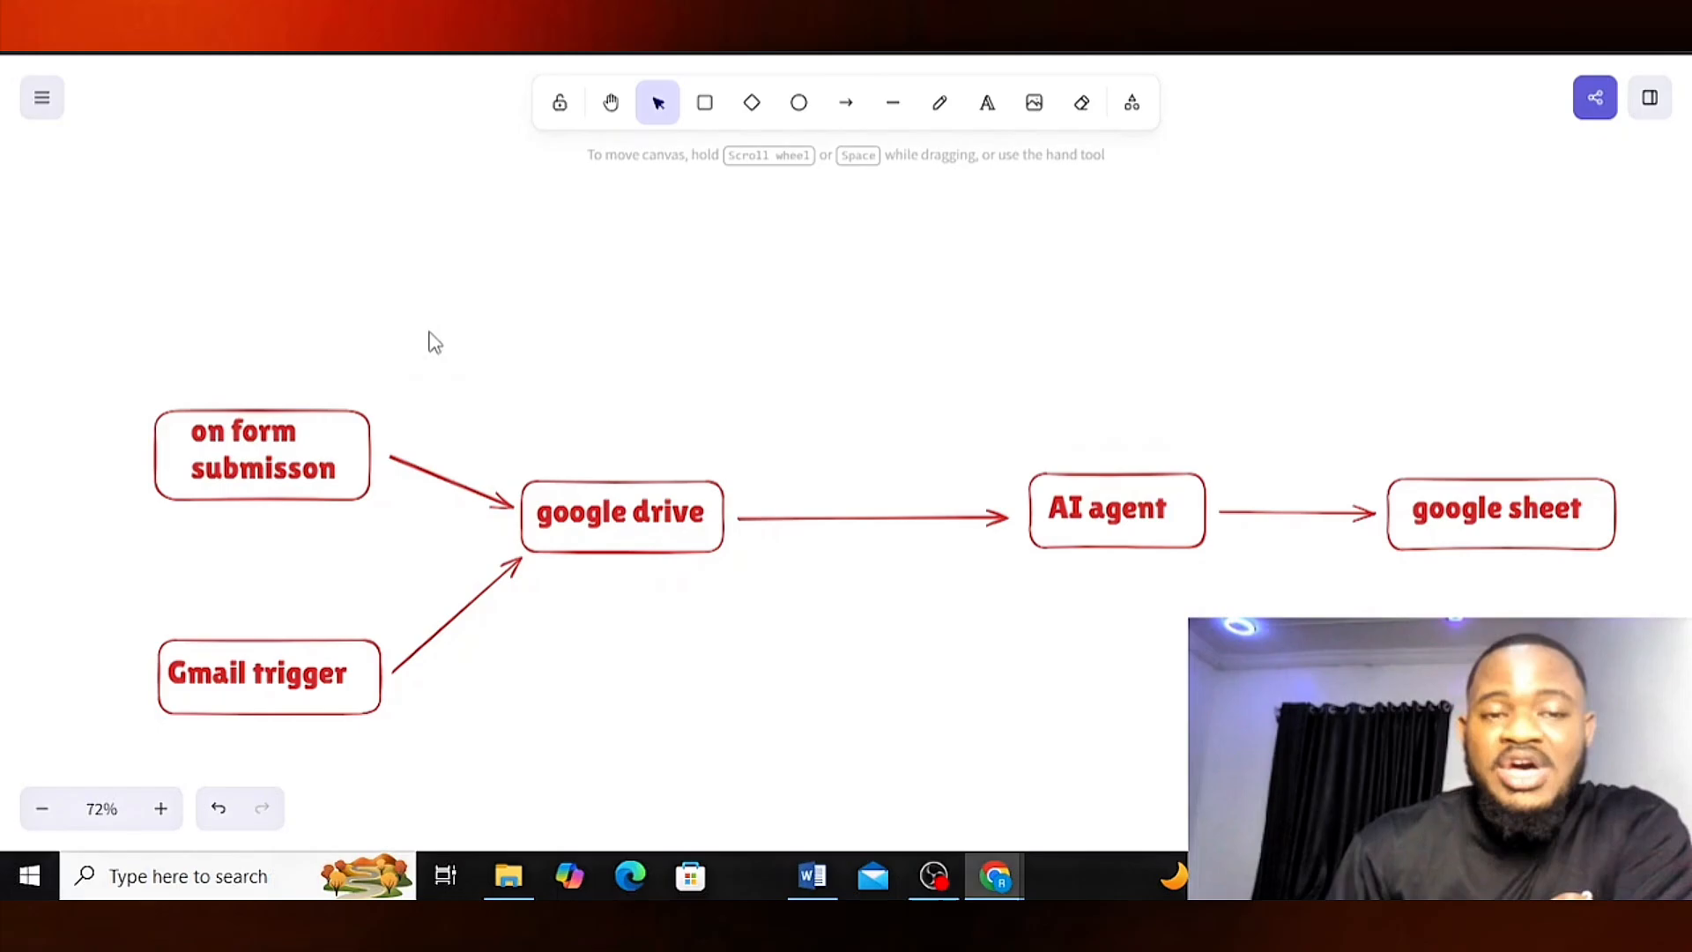
click(441, 18)
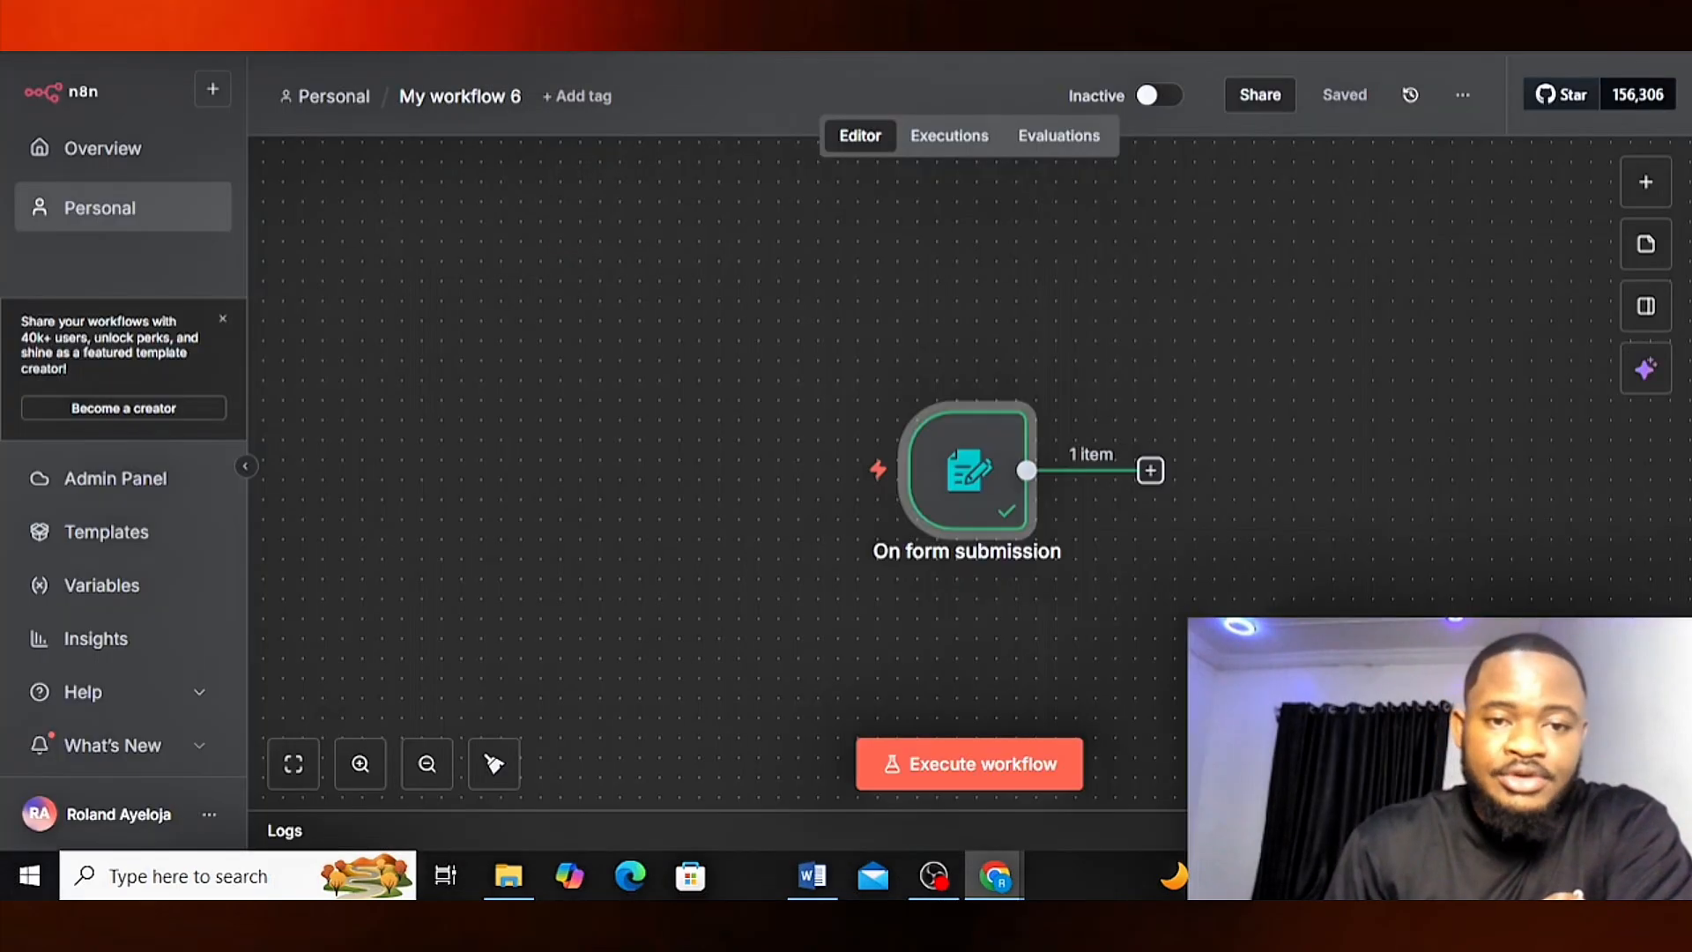
click(1150, 470)
text(google)
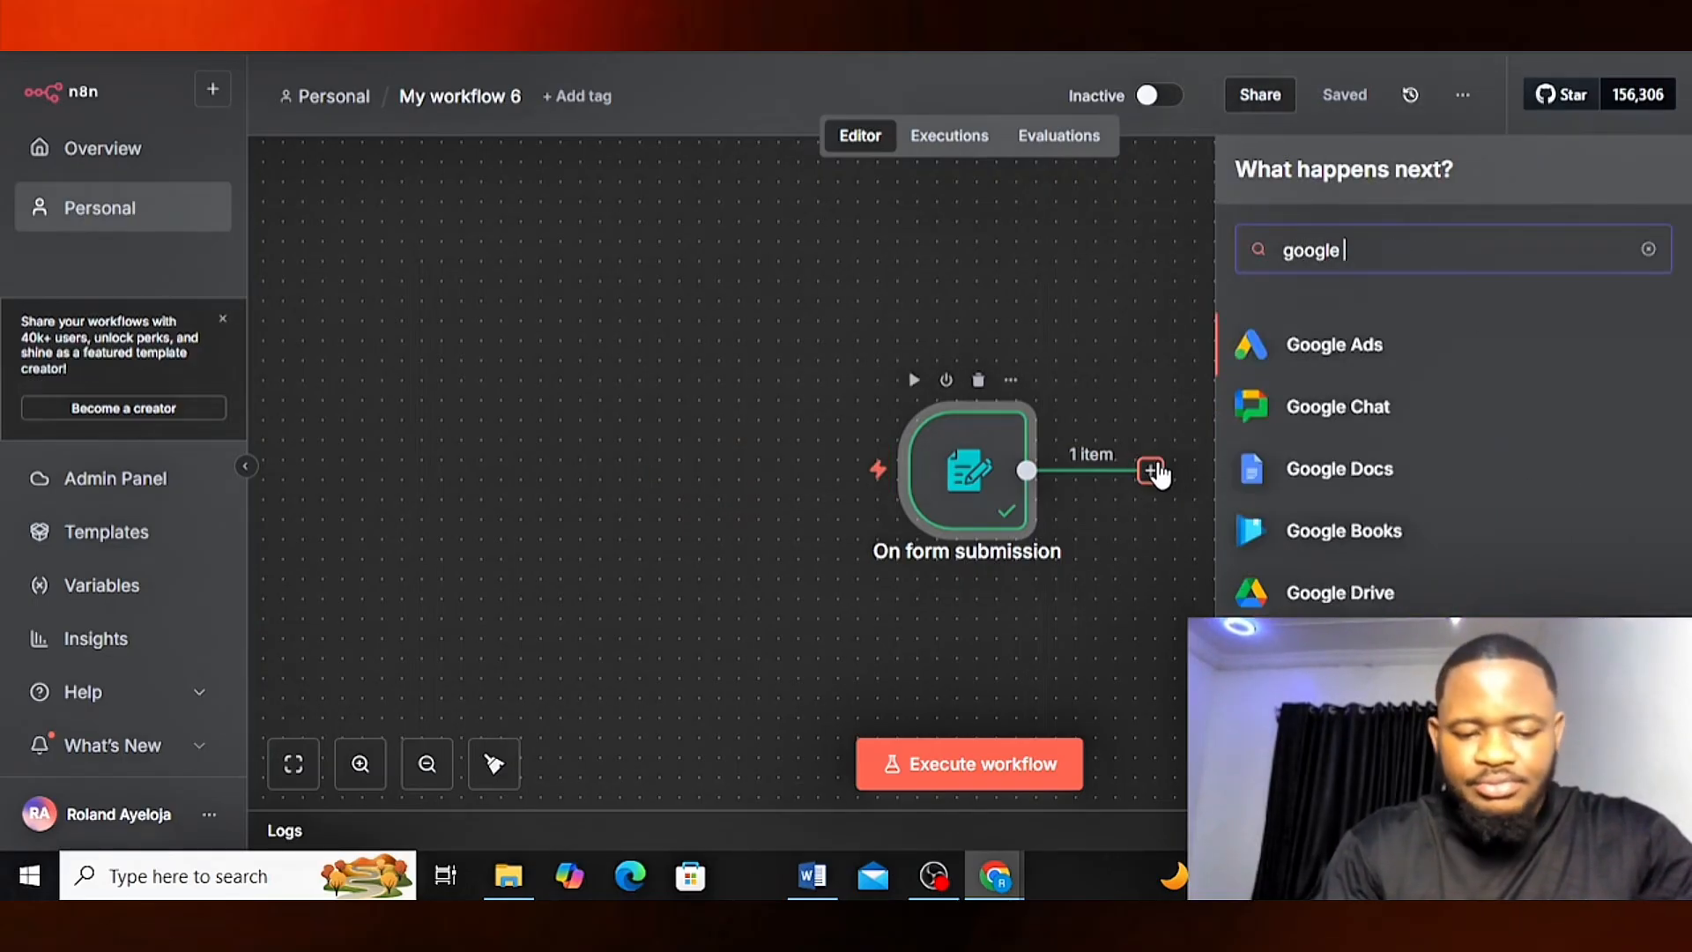
text( drive)
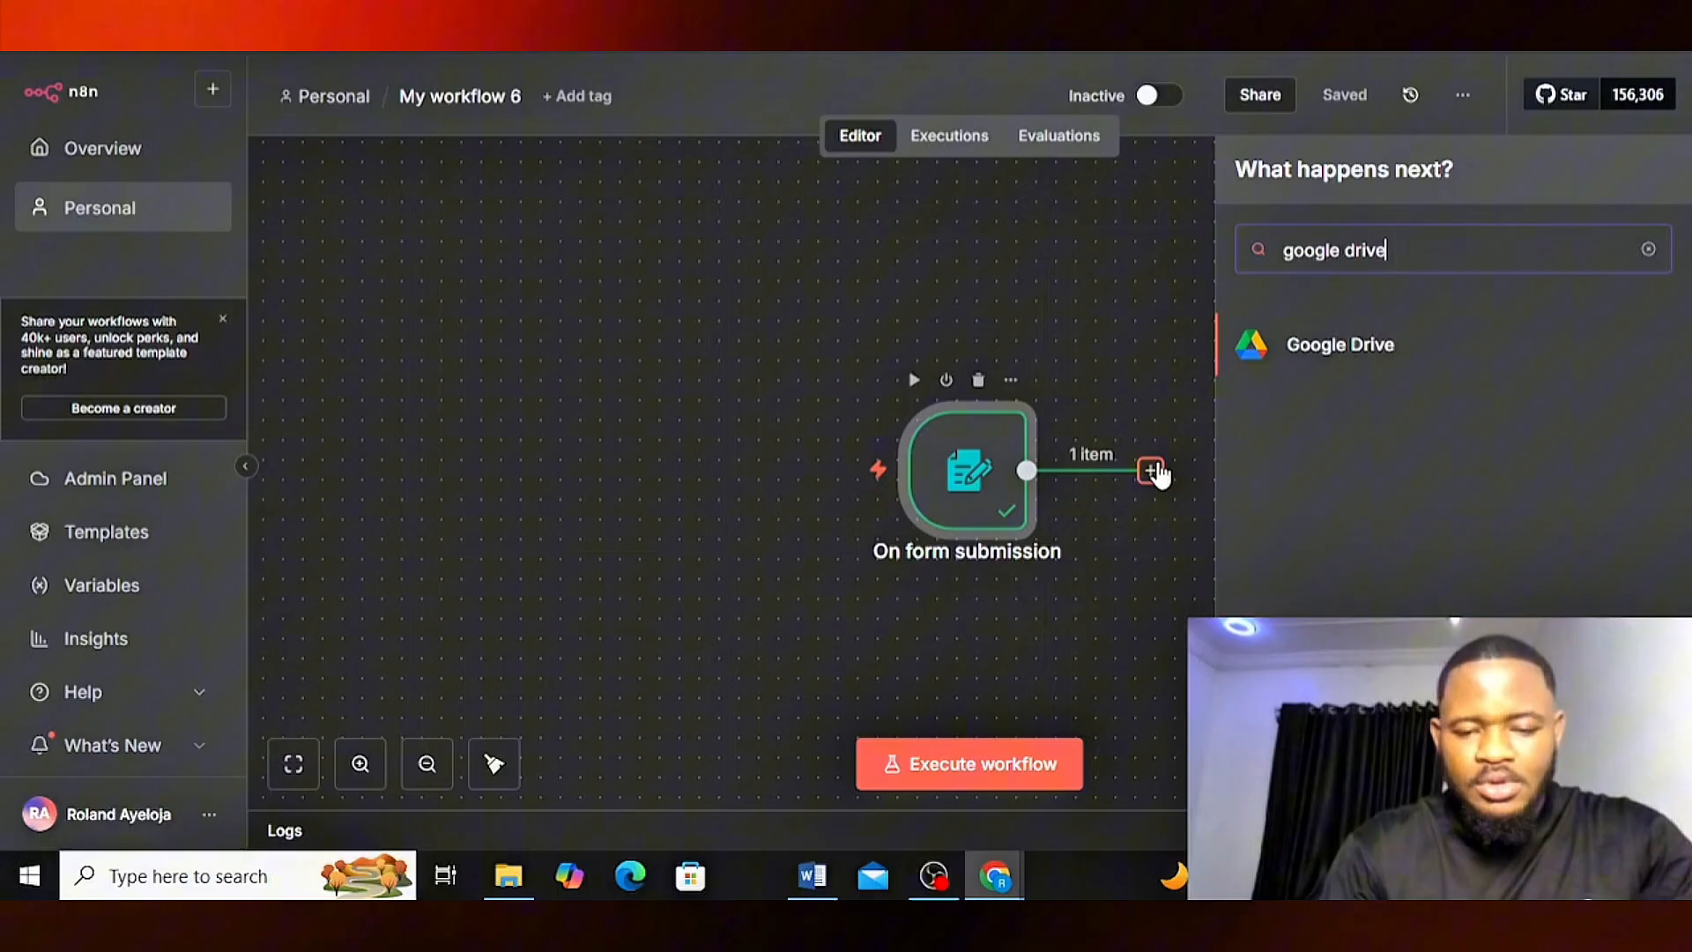
click(1319, 341)
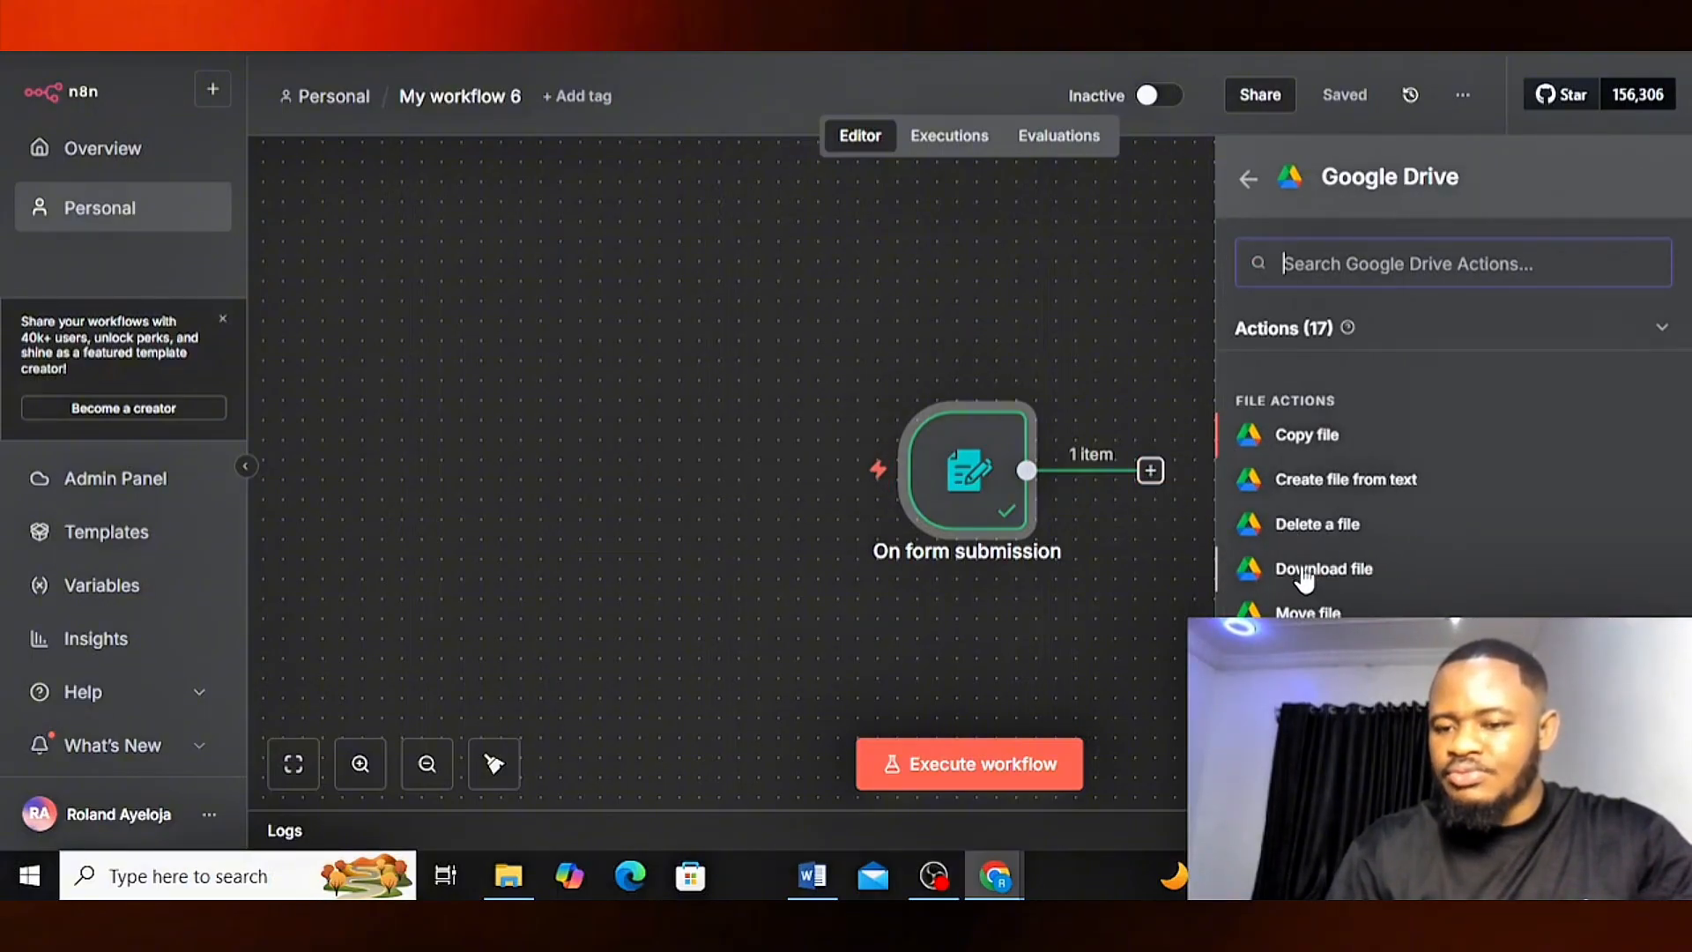
scroll(1305, 579, down, 3)
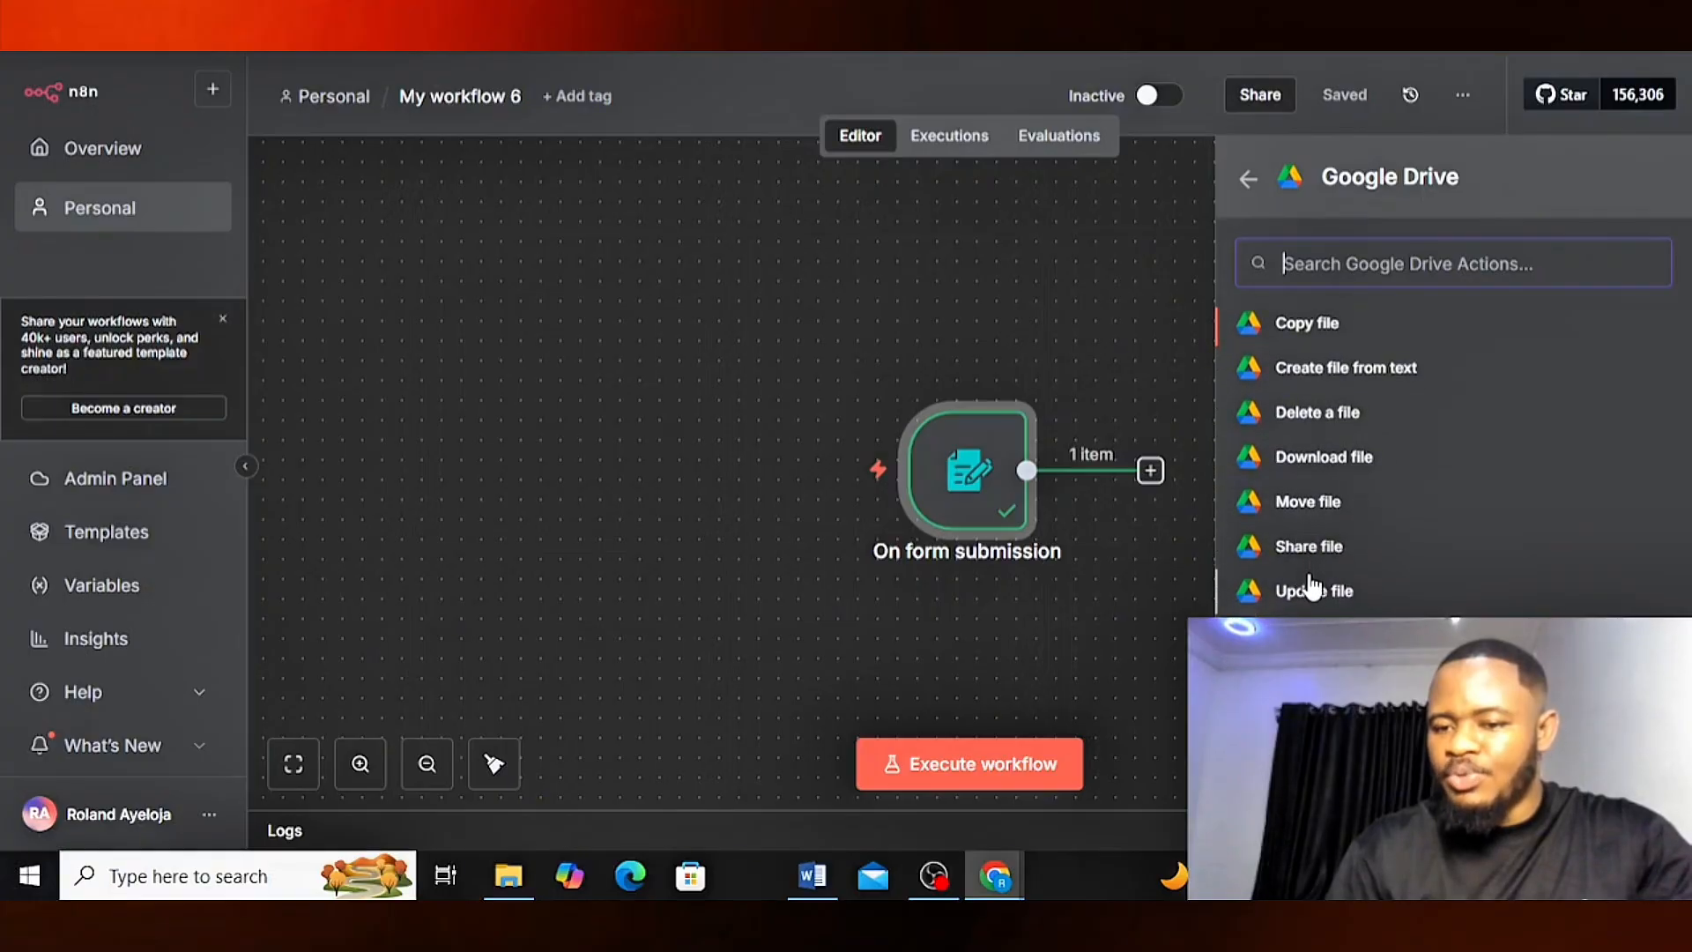
click(1313, 636)
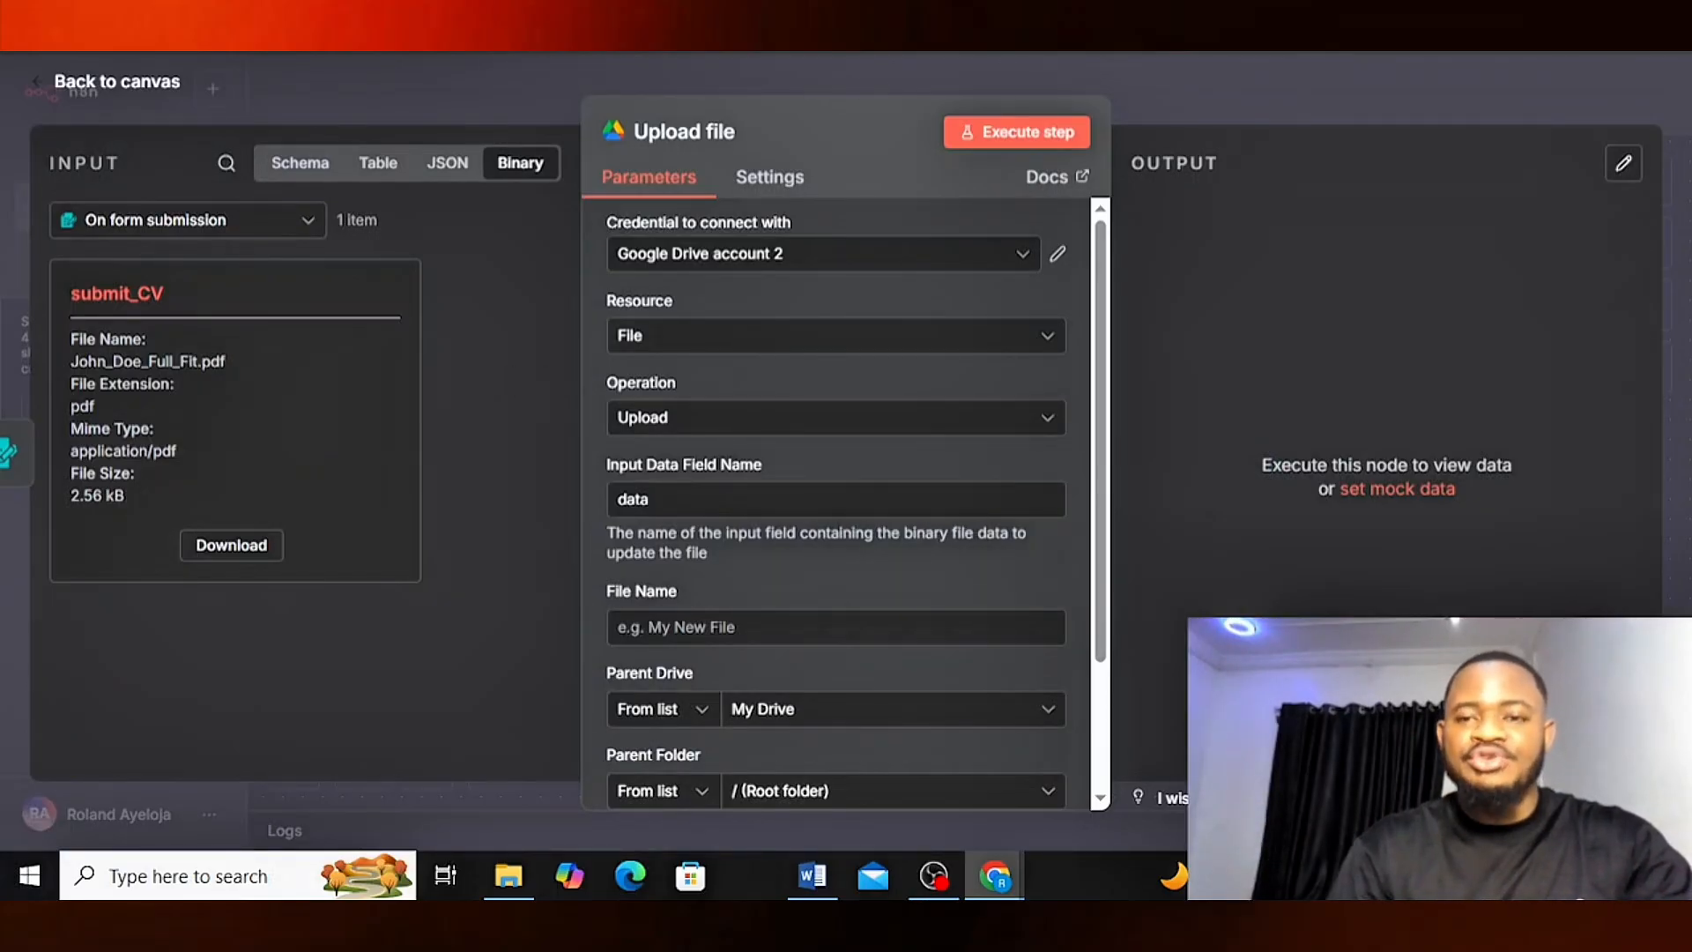
- Copy the binary field name submit_CV and map the submitted CV's filename into the Upload file node's File Name
click(881, 35)
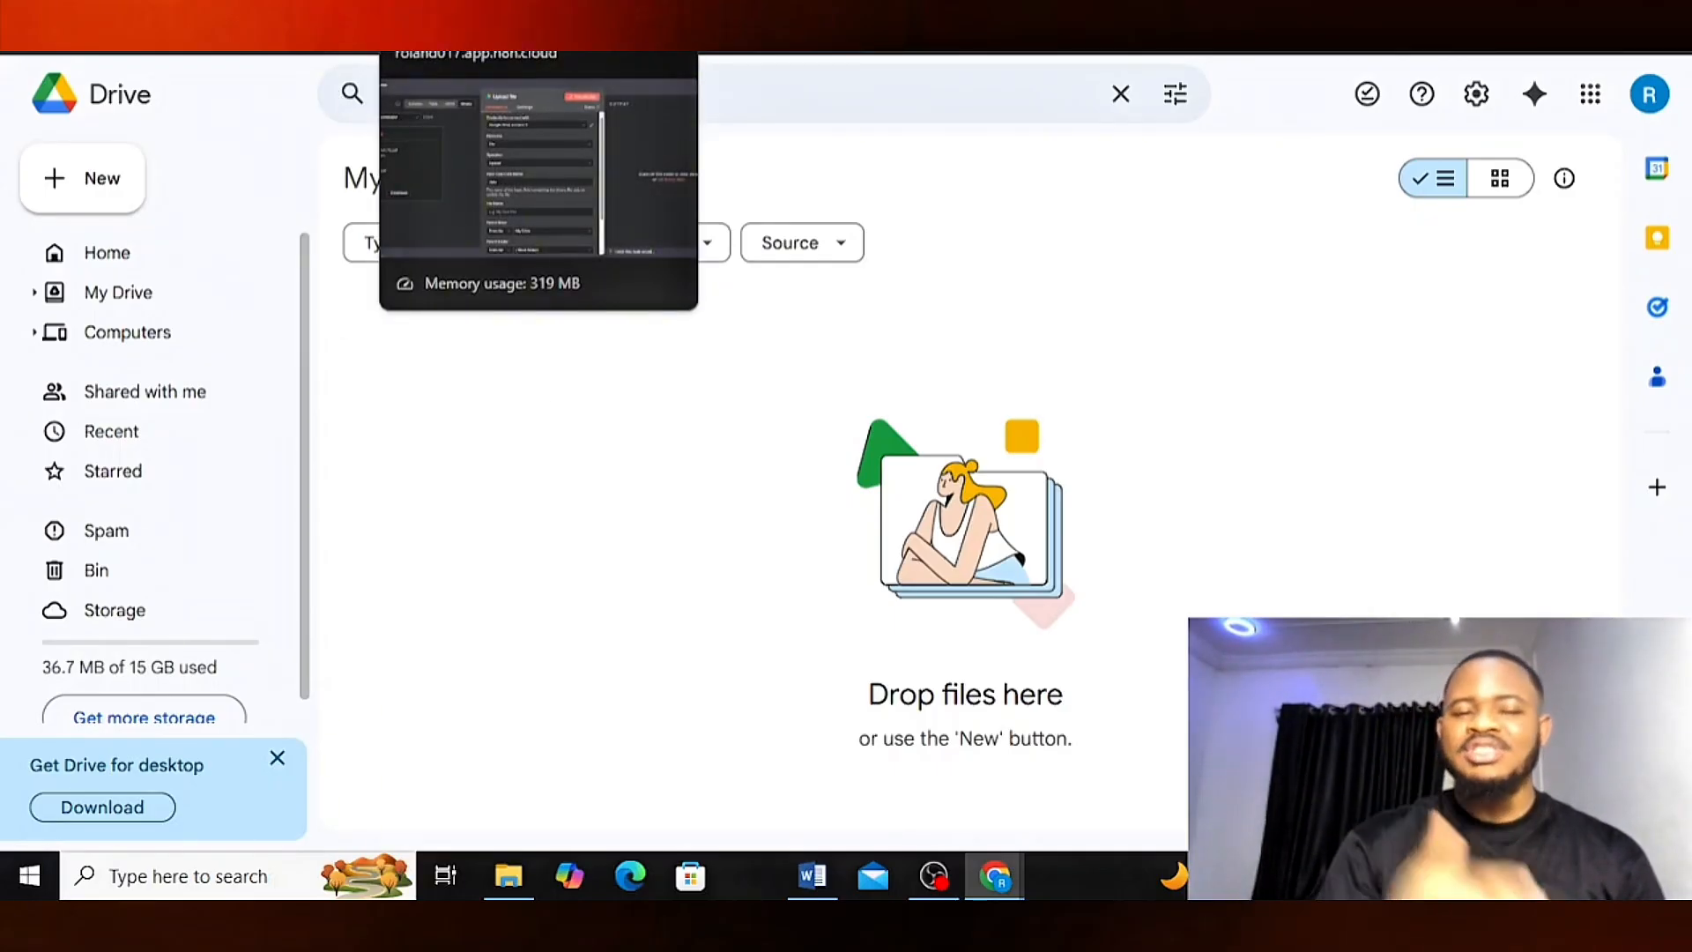
click(467, 26)
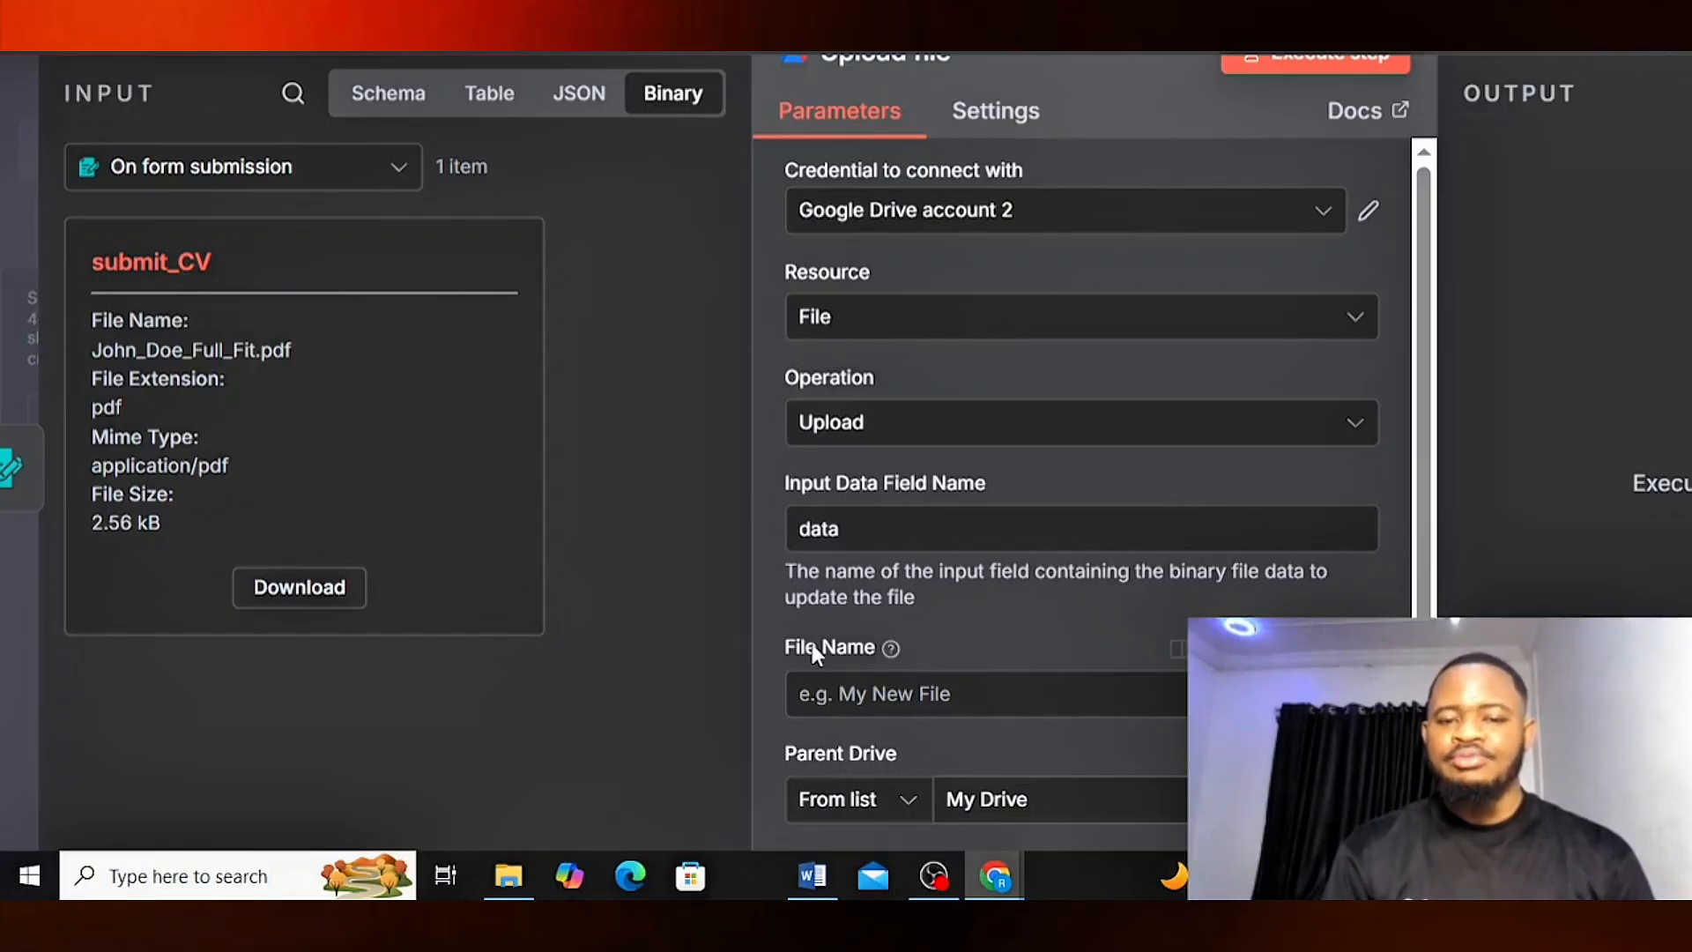
scroll(812, 649, down, 1)
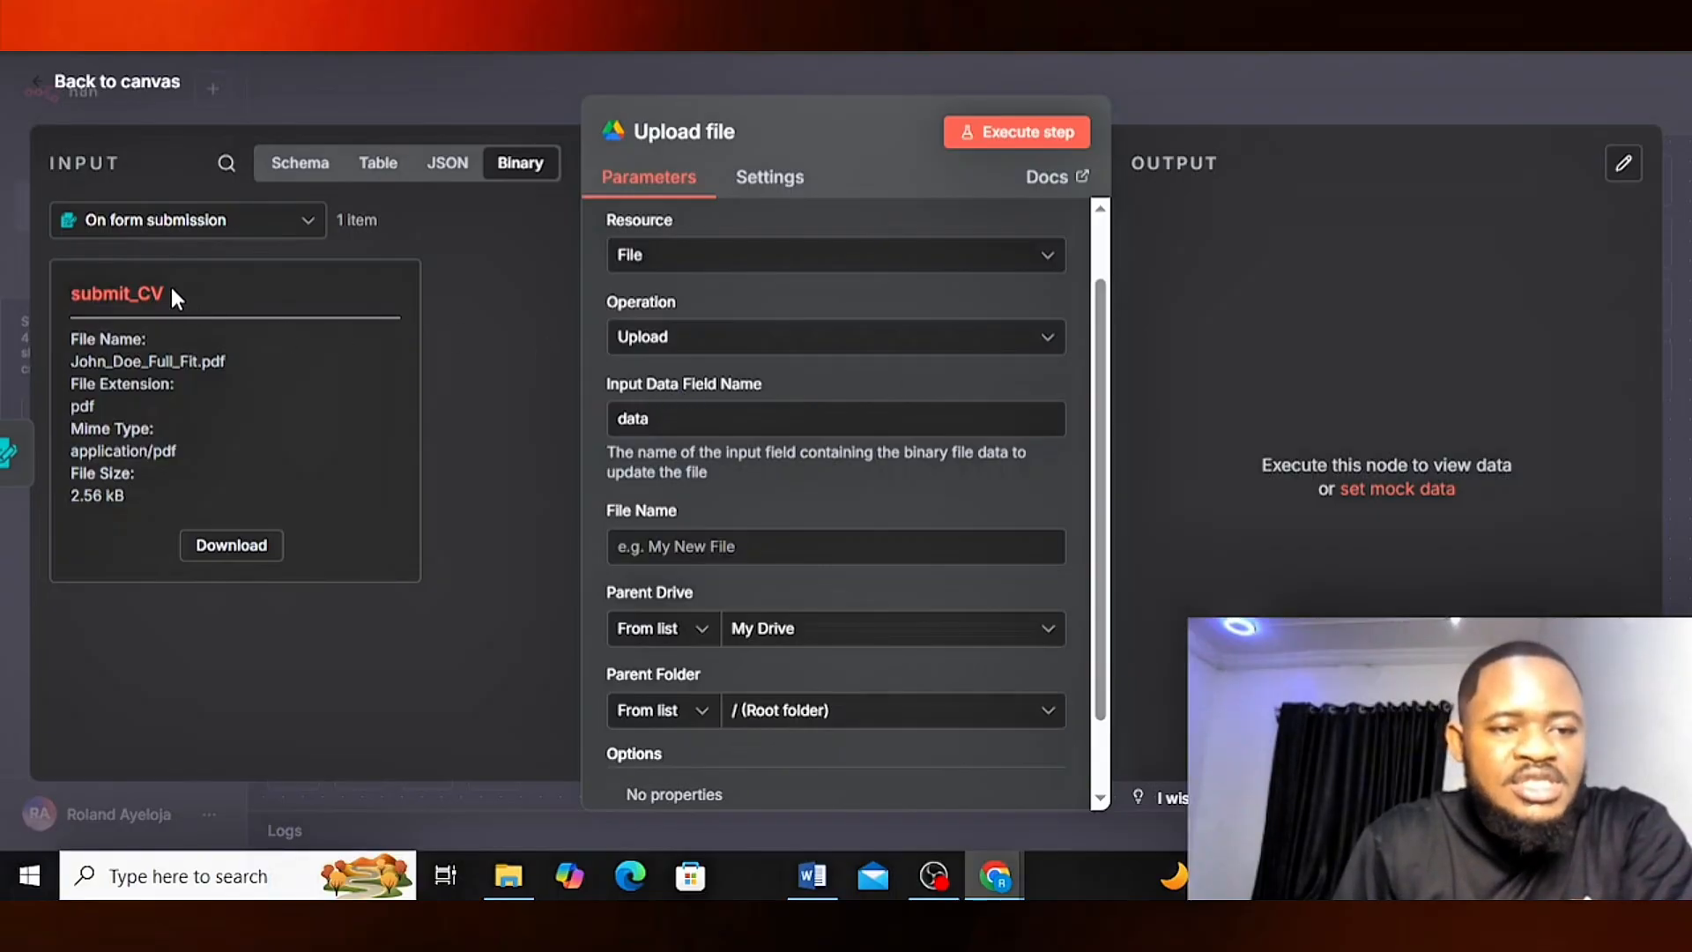
drag(170, 283, 71, 287)
key(ctrl+c)
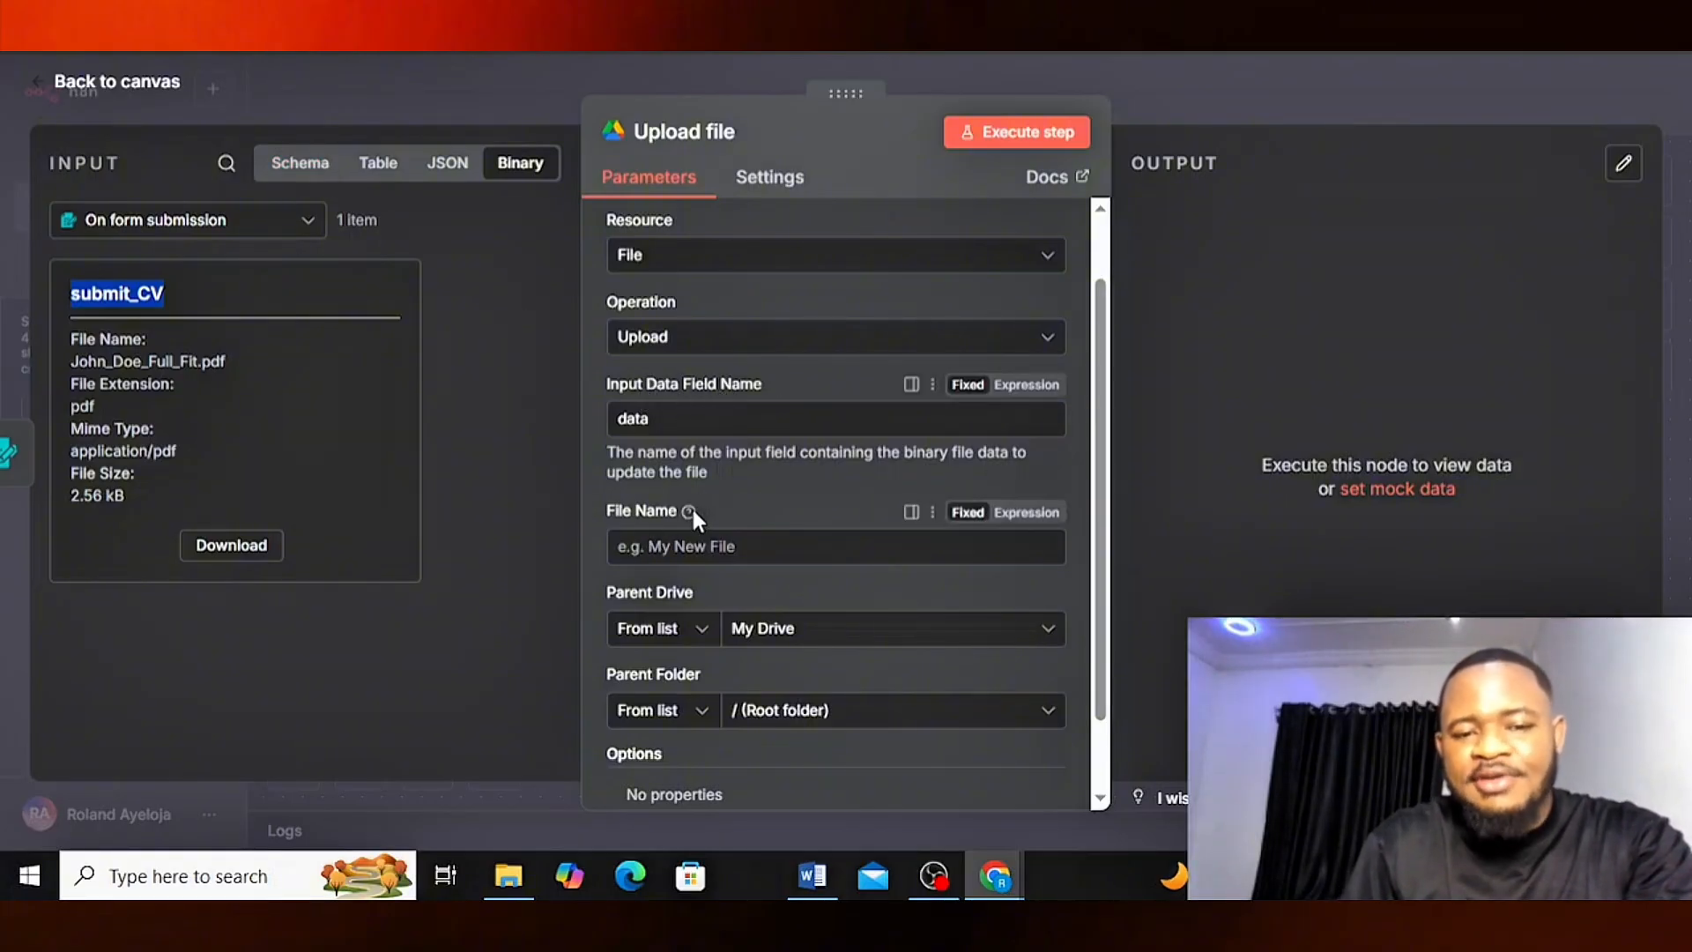
click(295, 170)
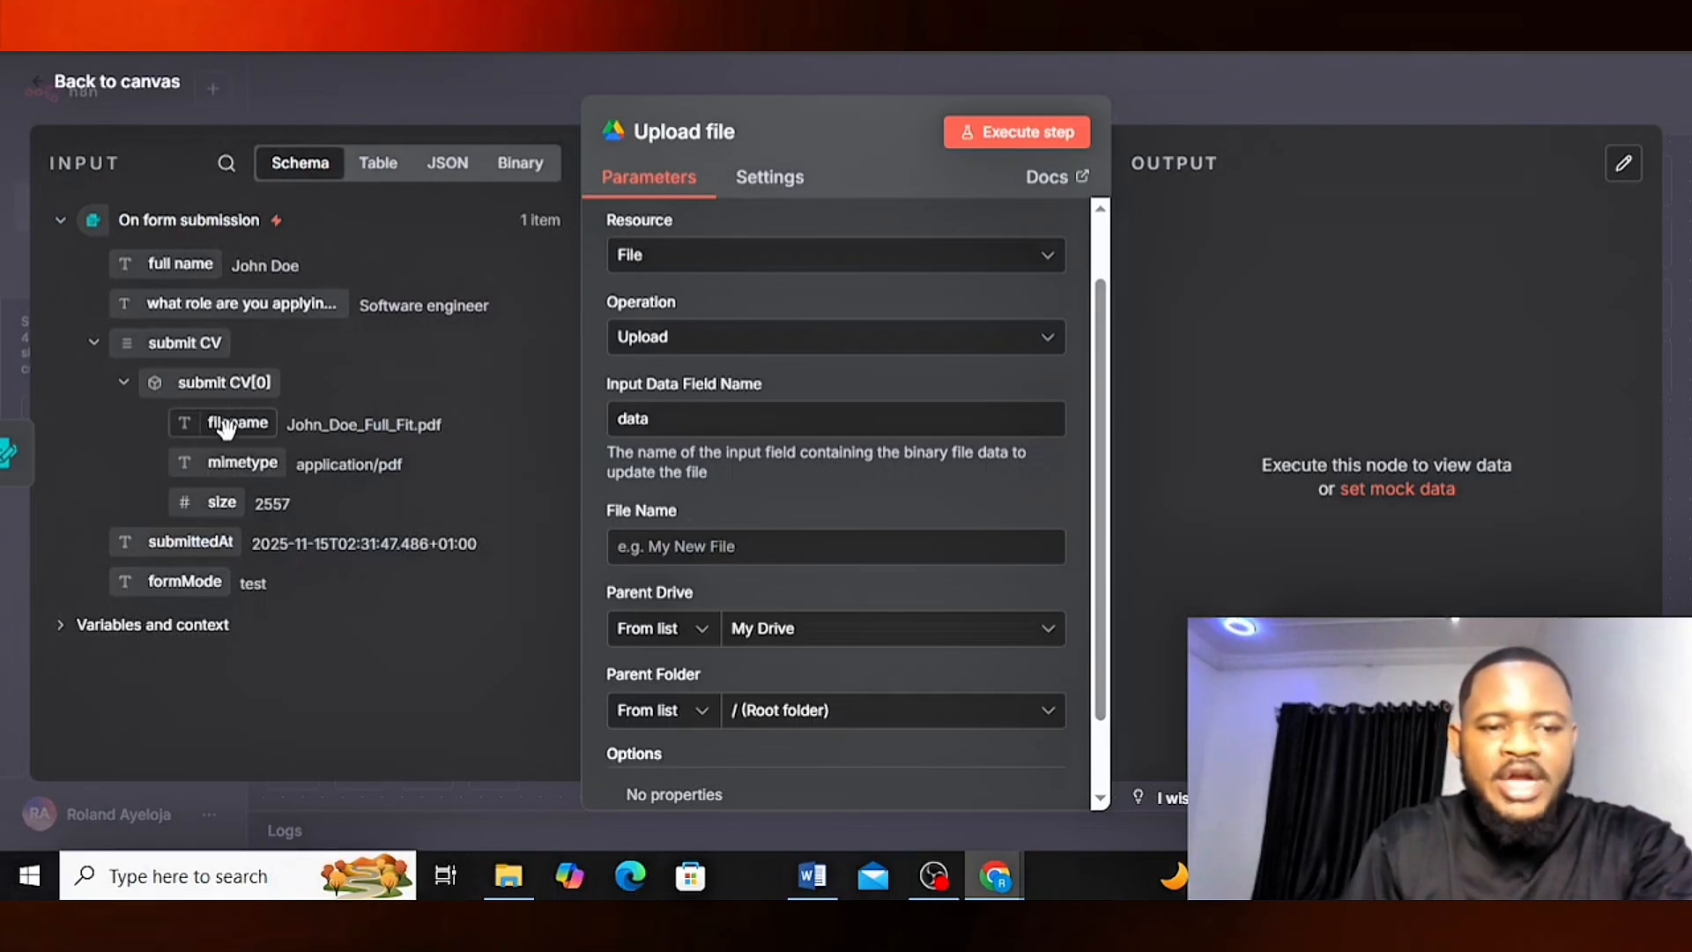
drag(227, 428, 654, 541)
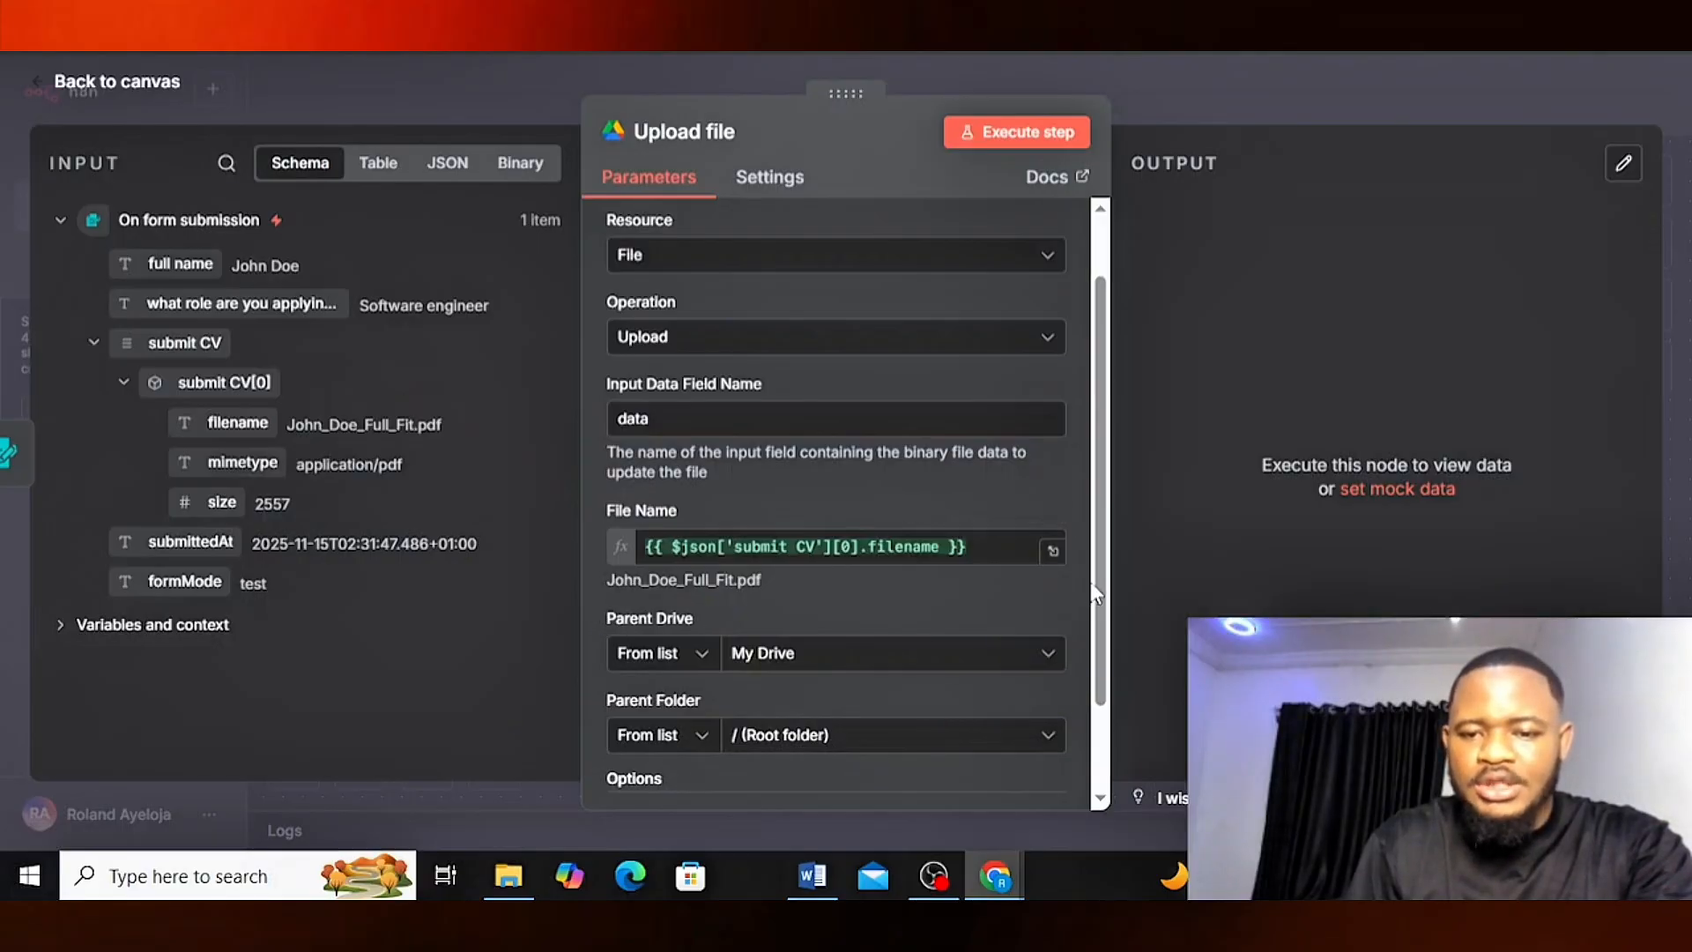
- Set the Upload file node's parent folder to RESUME and check the node's parameters
scroll(960, 698, down, 2)
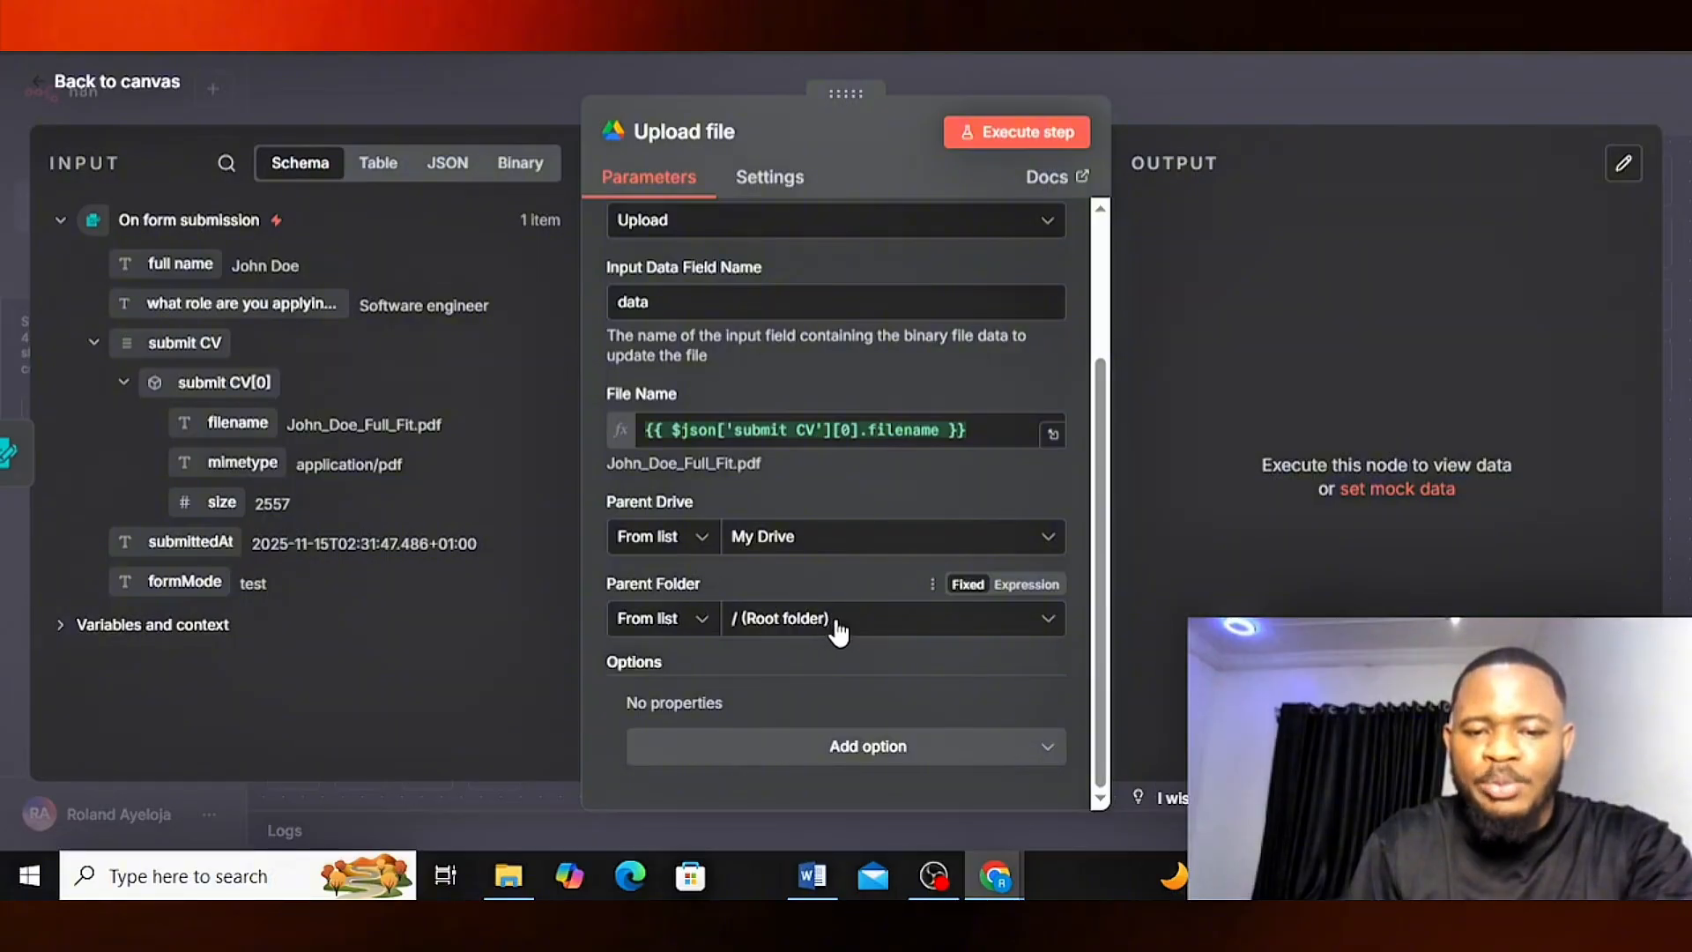
click(878, 629)
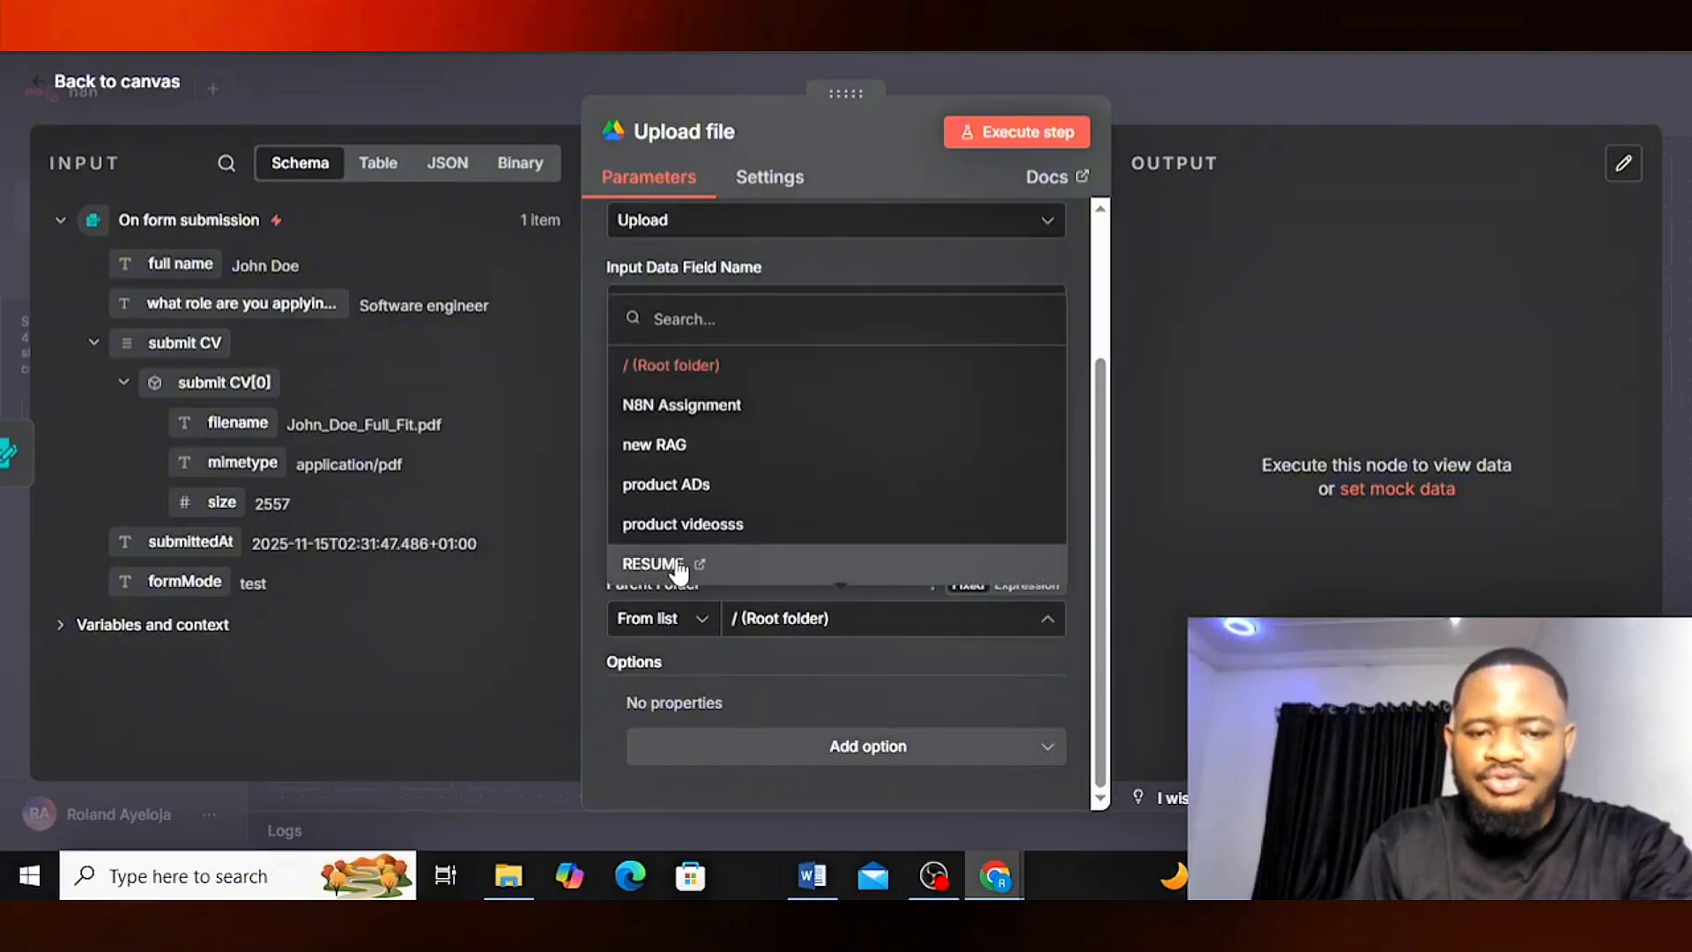
click(684, 564)
scroll(844, 279, up, 3)
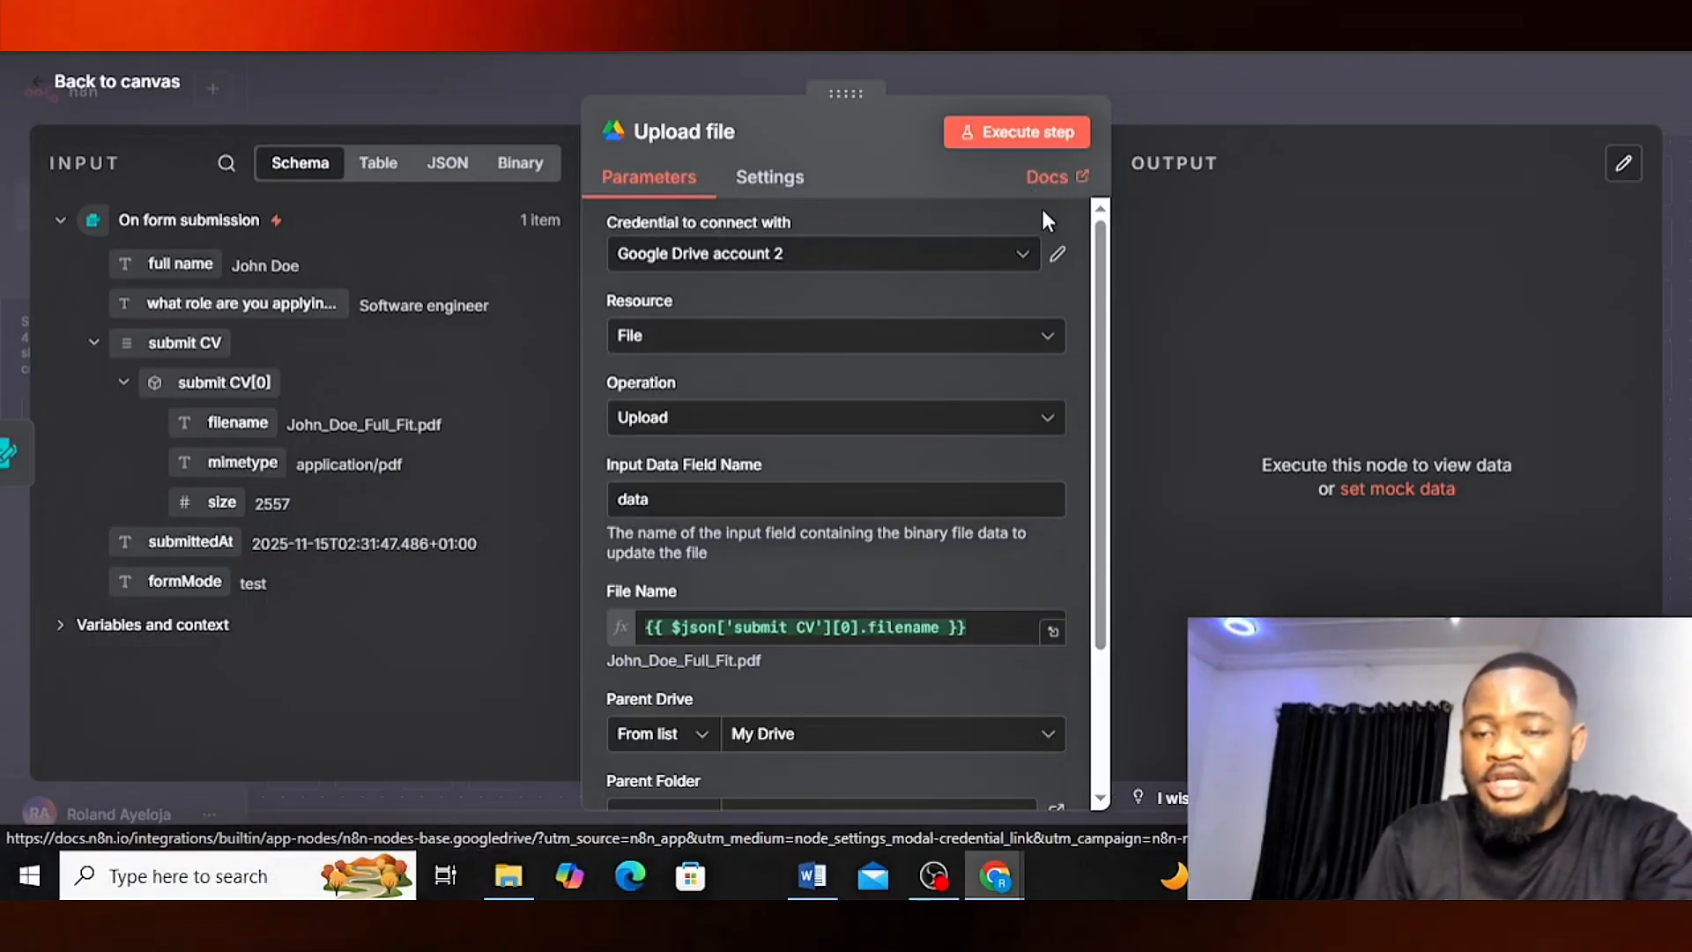
scroll(1098, 328, down, 2)
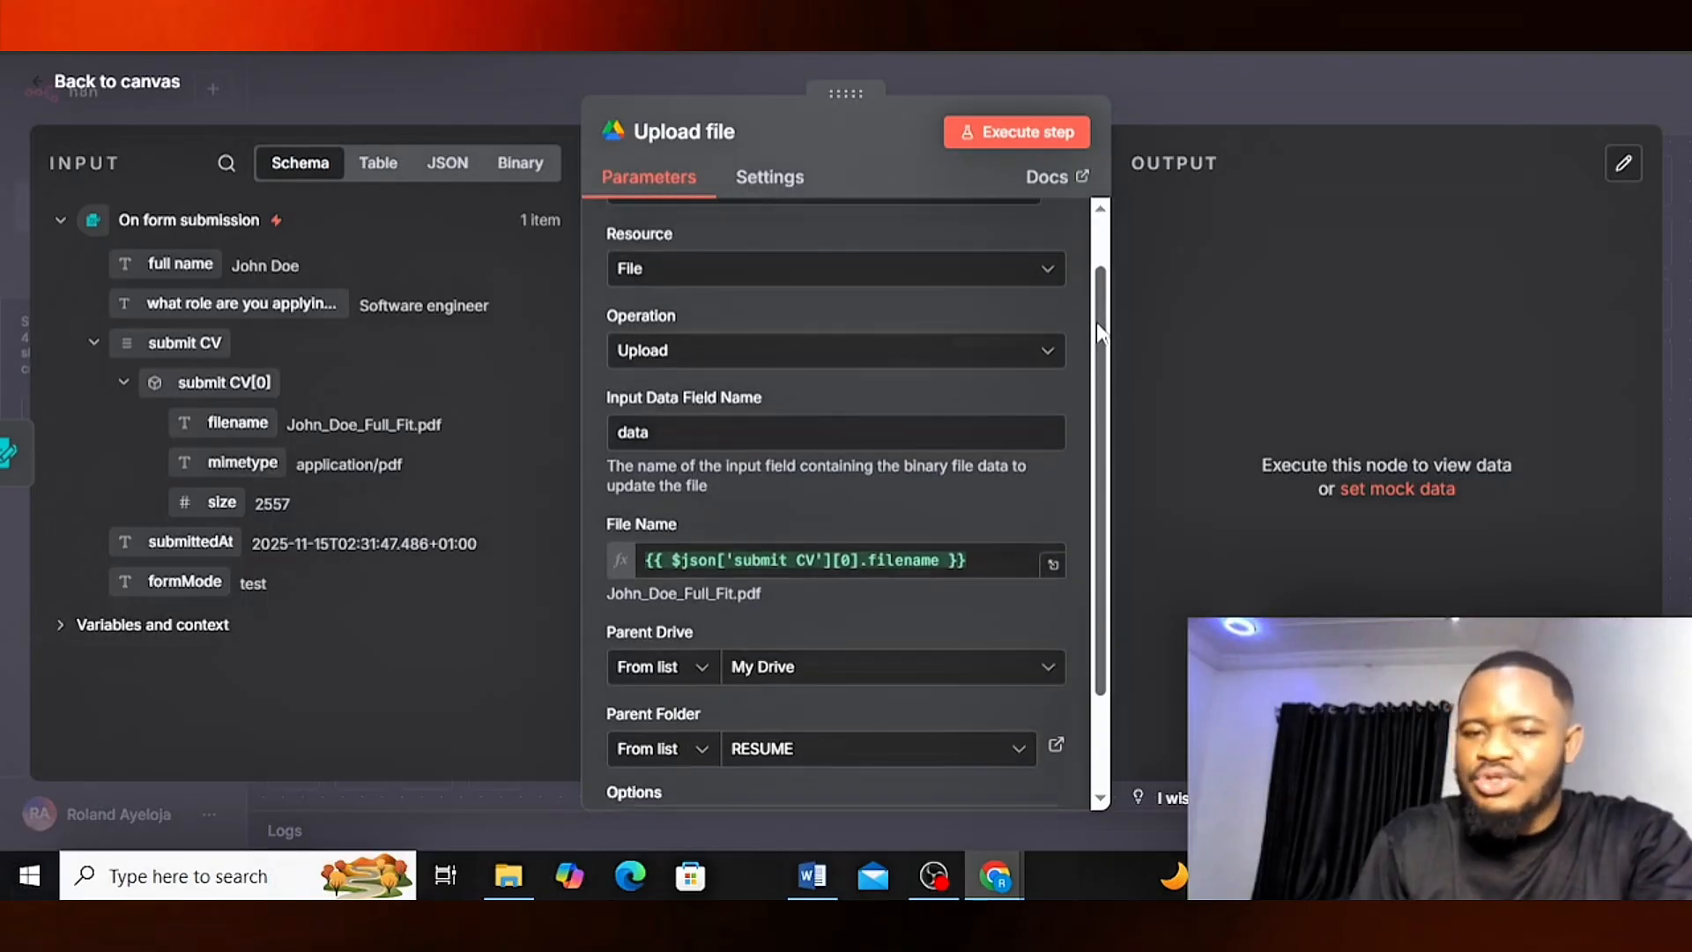
drag(1096, 321, 1096, 431)
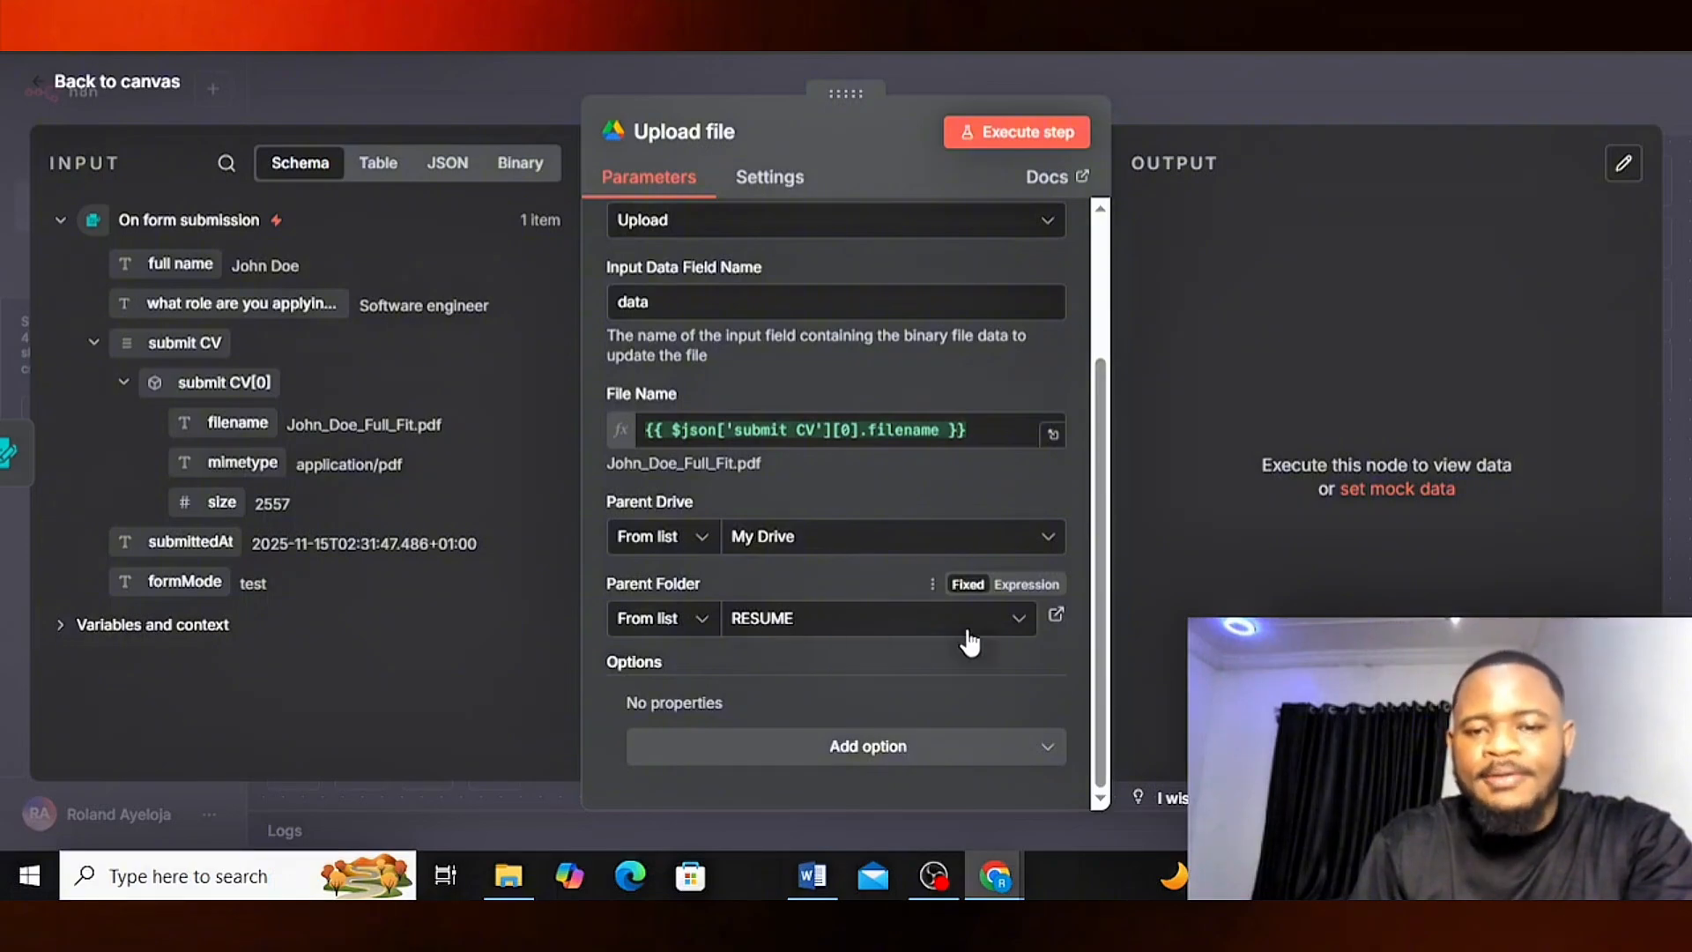
- Show the Upload file node's binary input and try executing the step with data as the Input Data Field Name
scroll(1098, 627, up, 3)
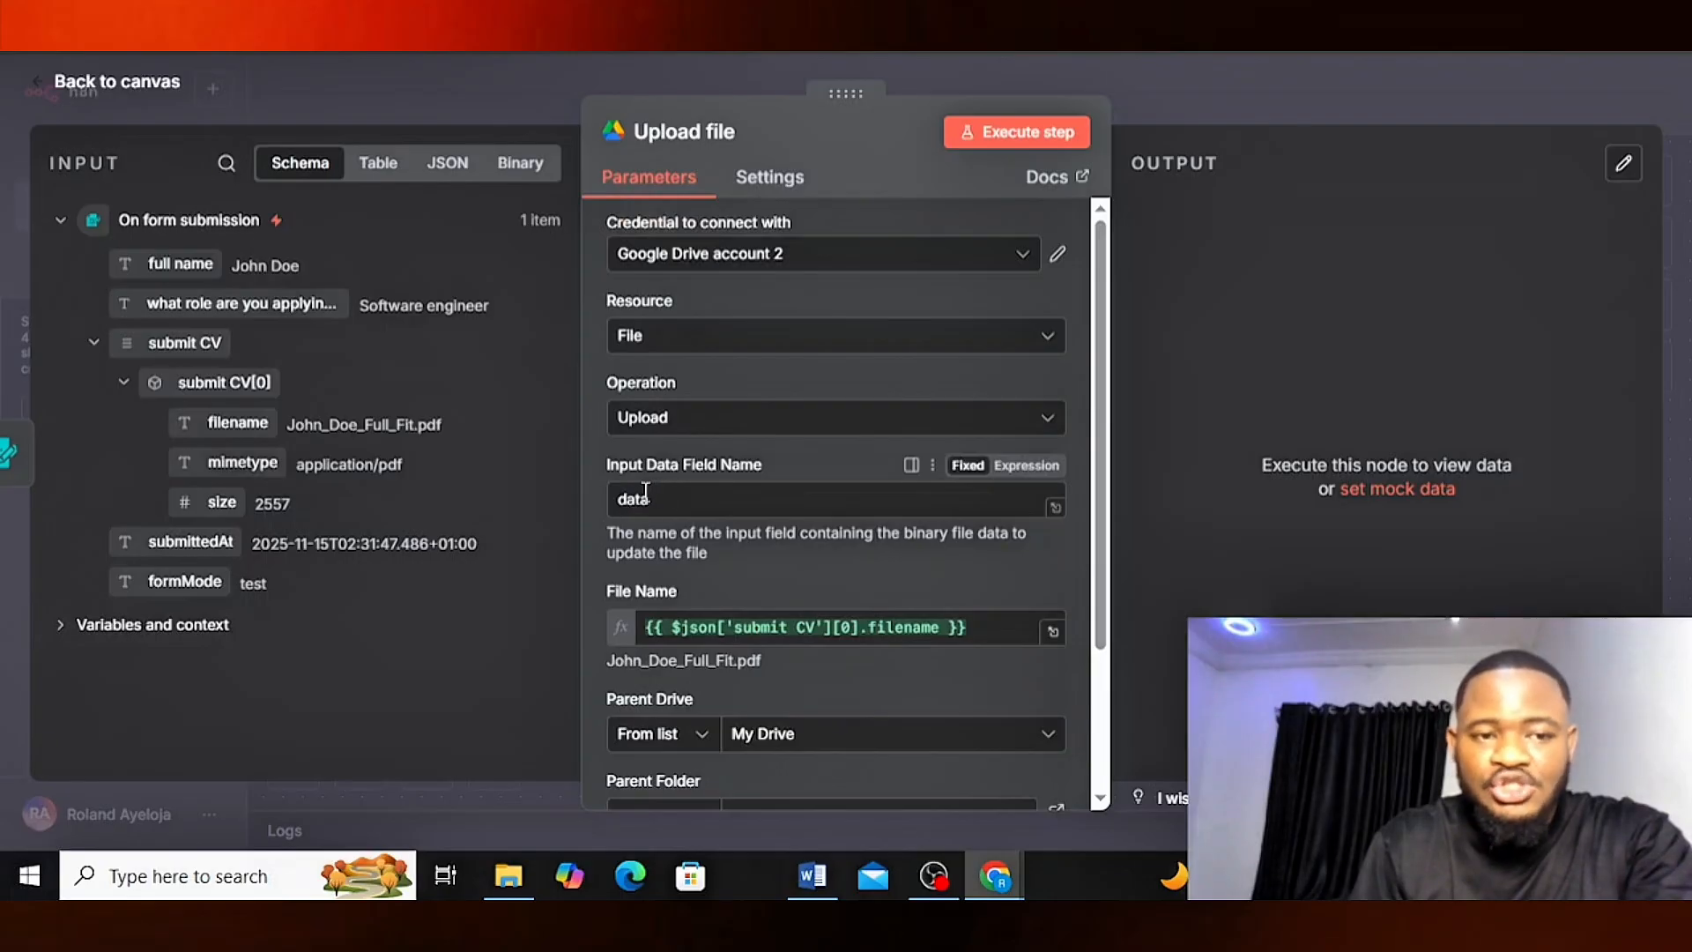
click(515, 176)
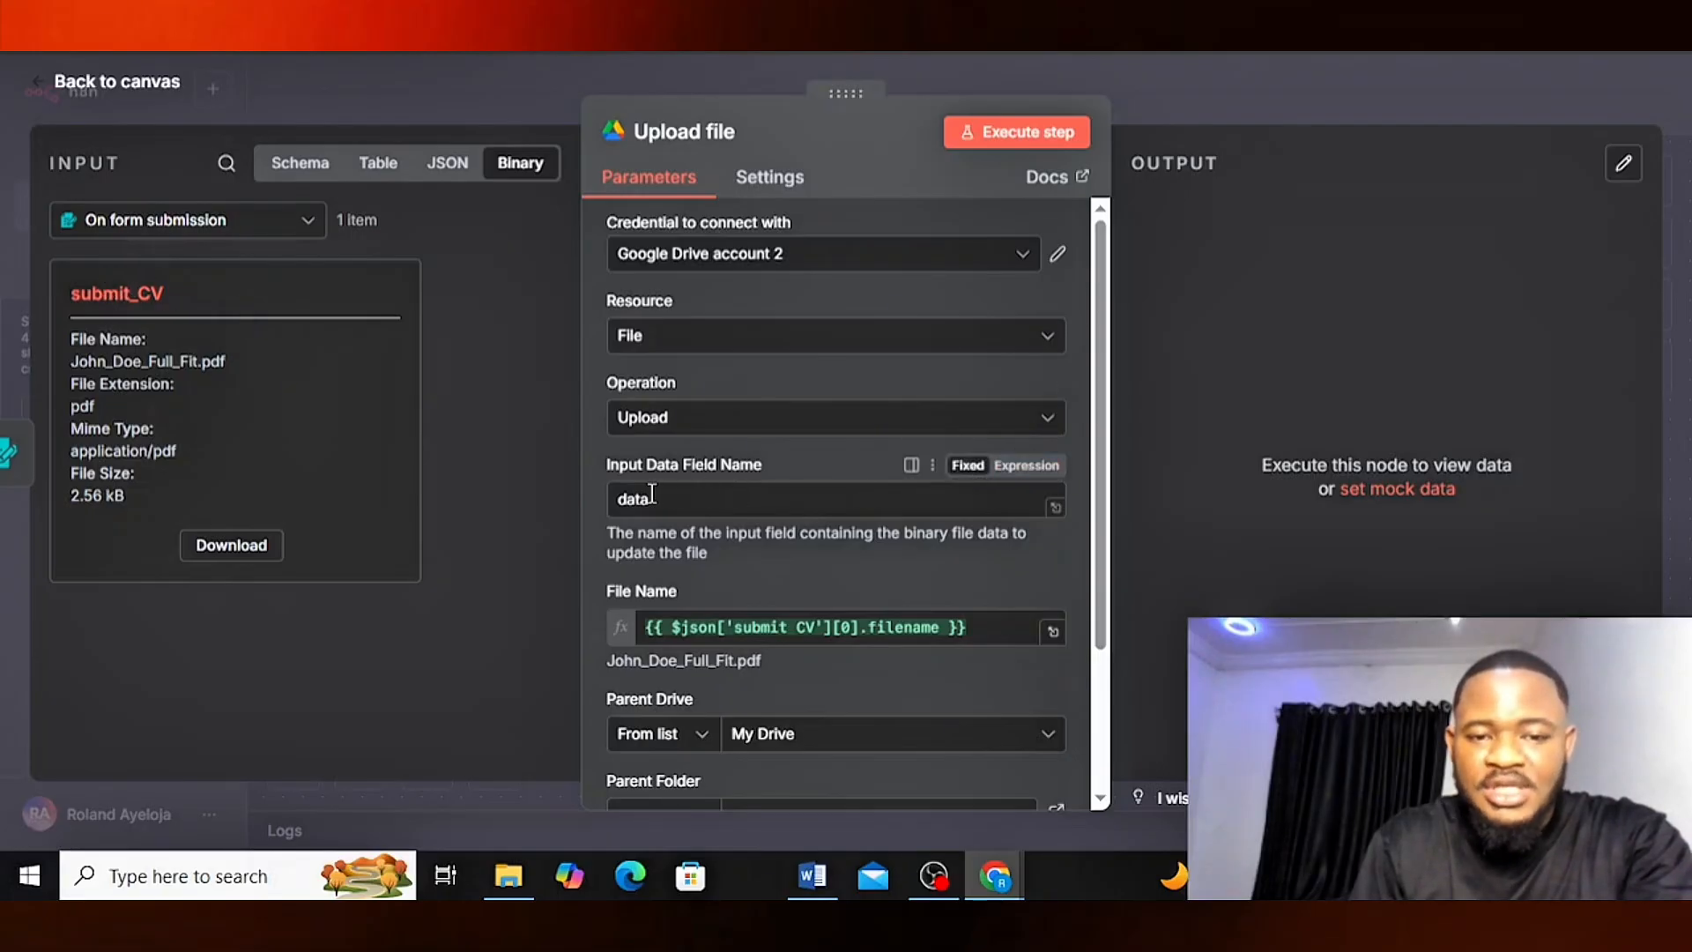
click(1001, 137)
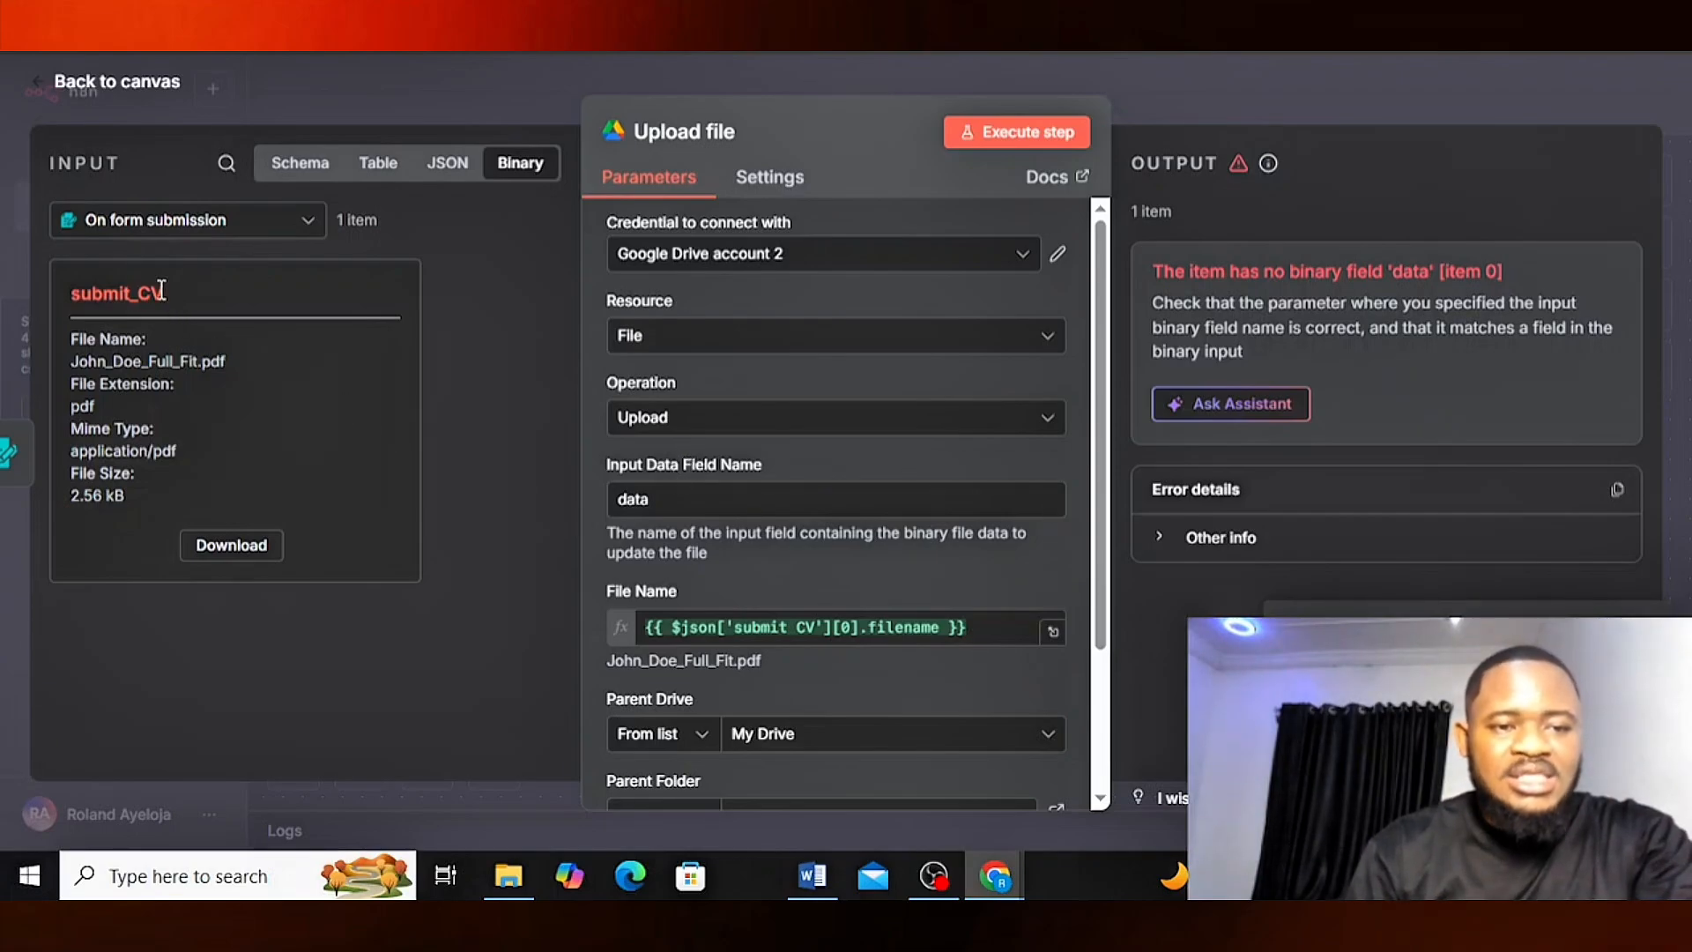
- Set the Upload file node's Input Data Field Name to submit_CV, matching the binary field, and execute the step
drag(164, 294, 83, 294)
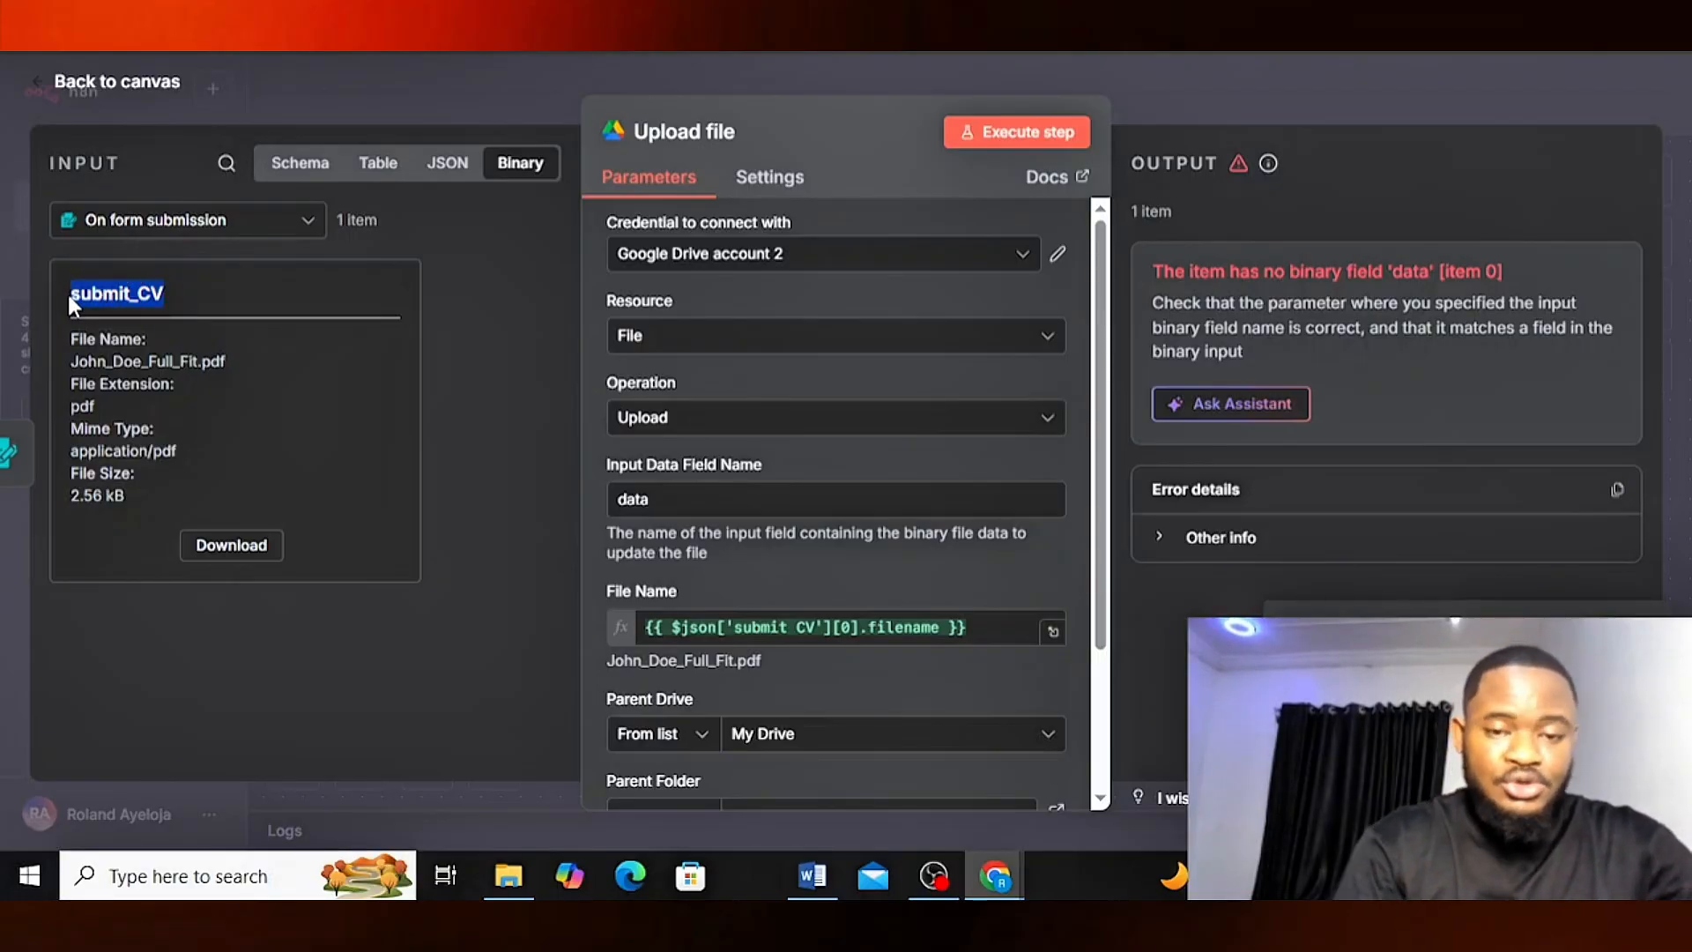
drag(657, 500, 618, 503)
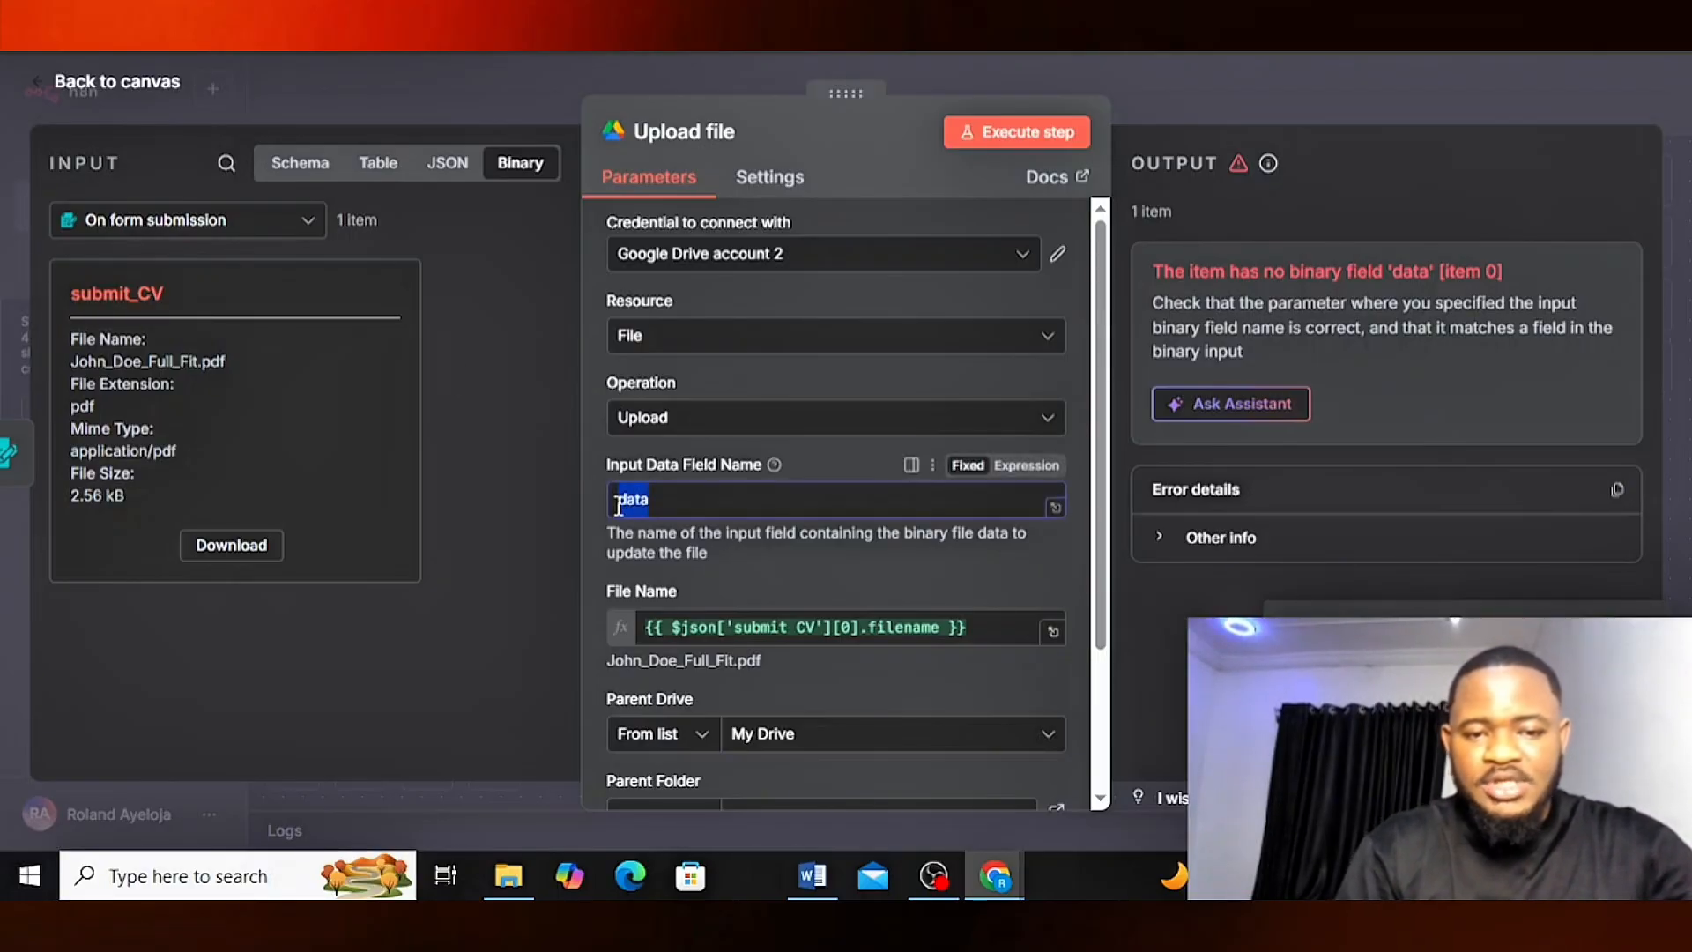
key(ctrl+v)
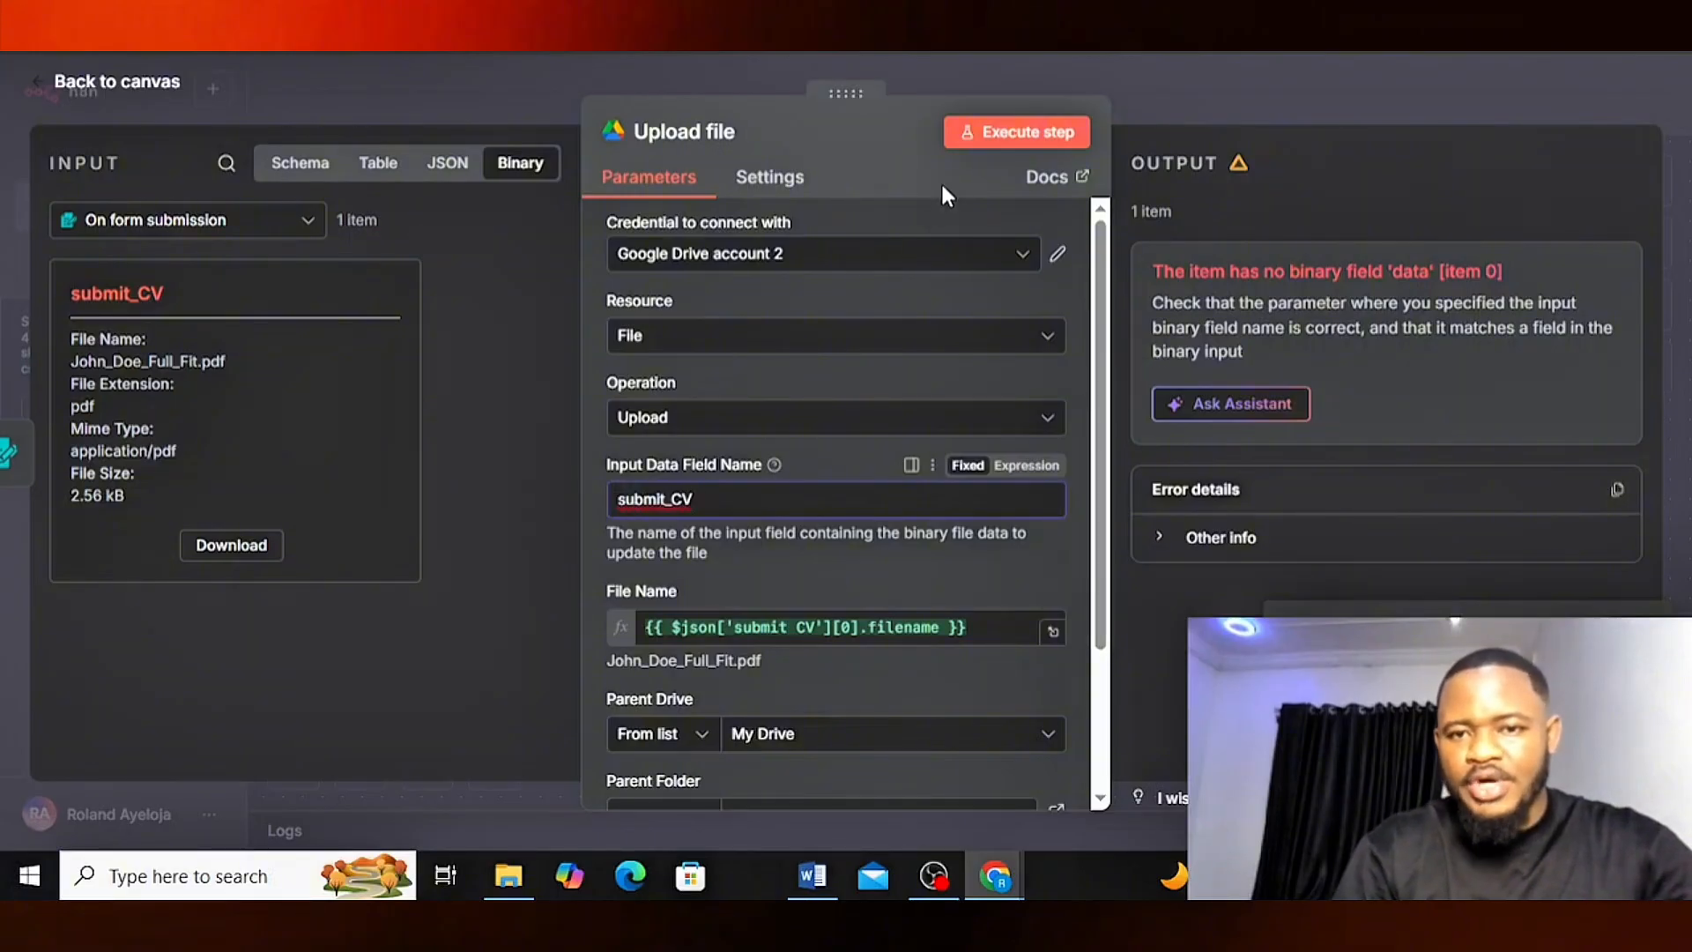
click(995, 134)
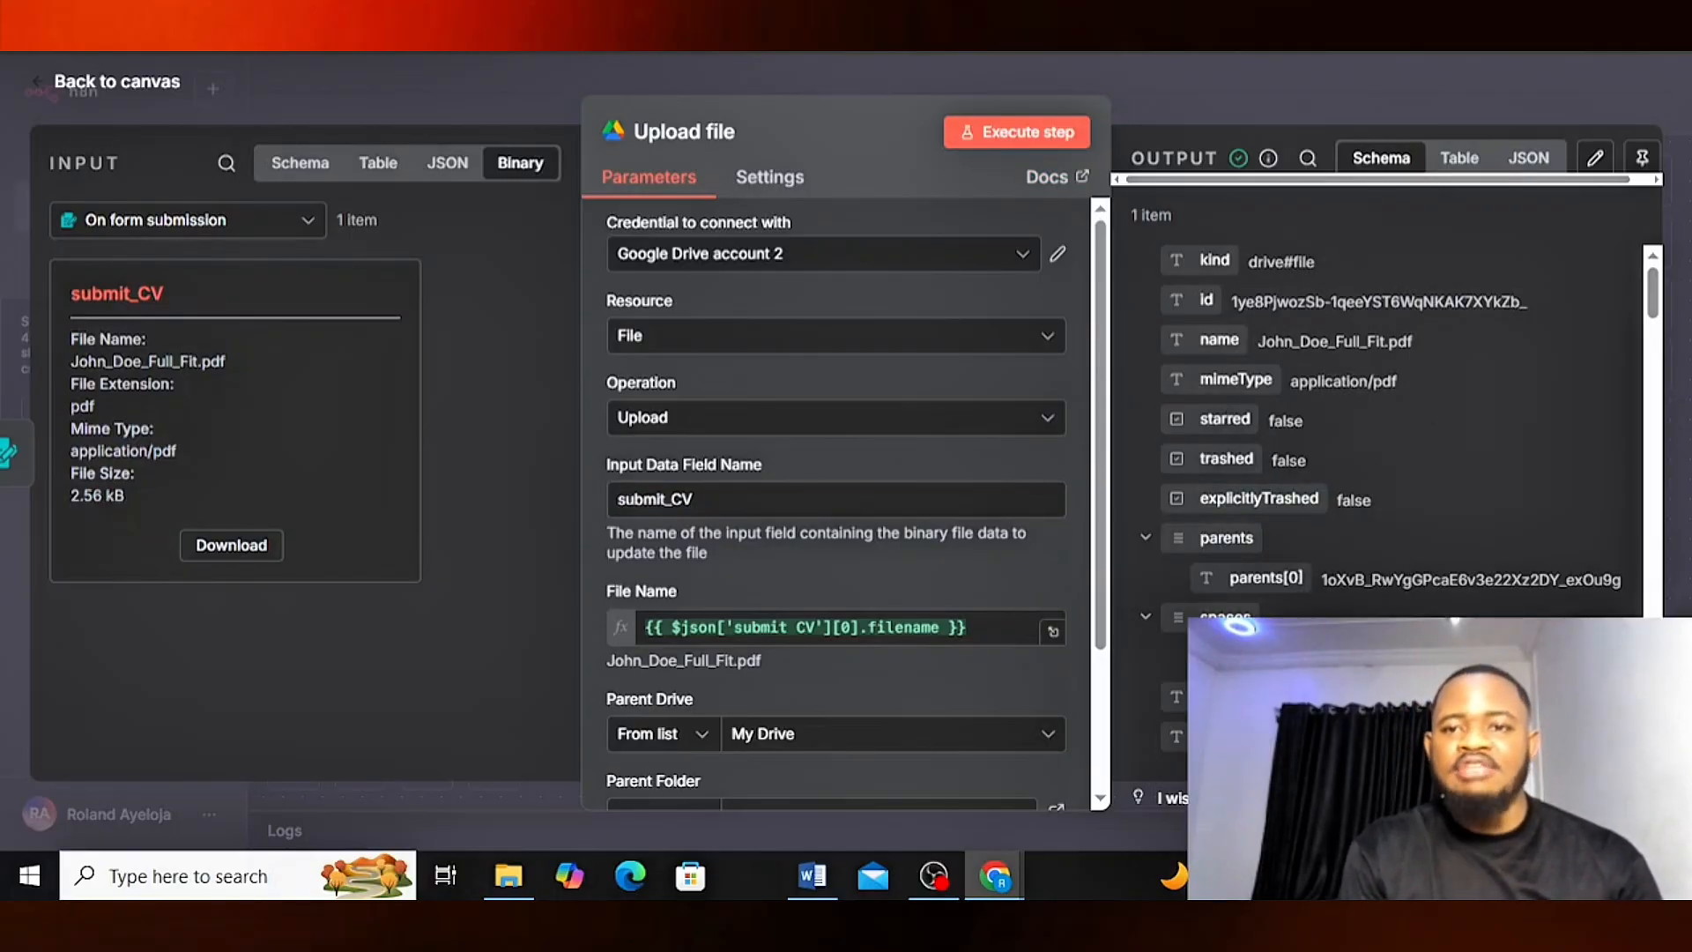
- Check the RESUME folder in Google Drive for the uploaded CV and return to the n8n workflow canvas
click(955, 26)
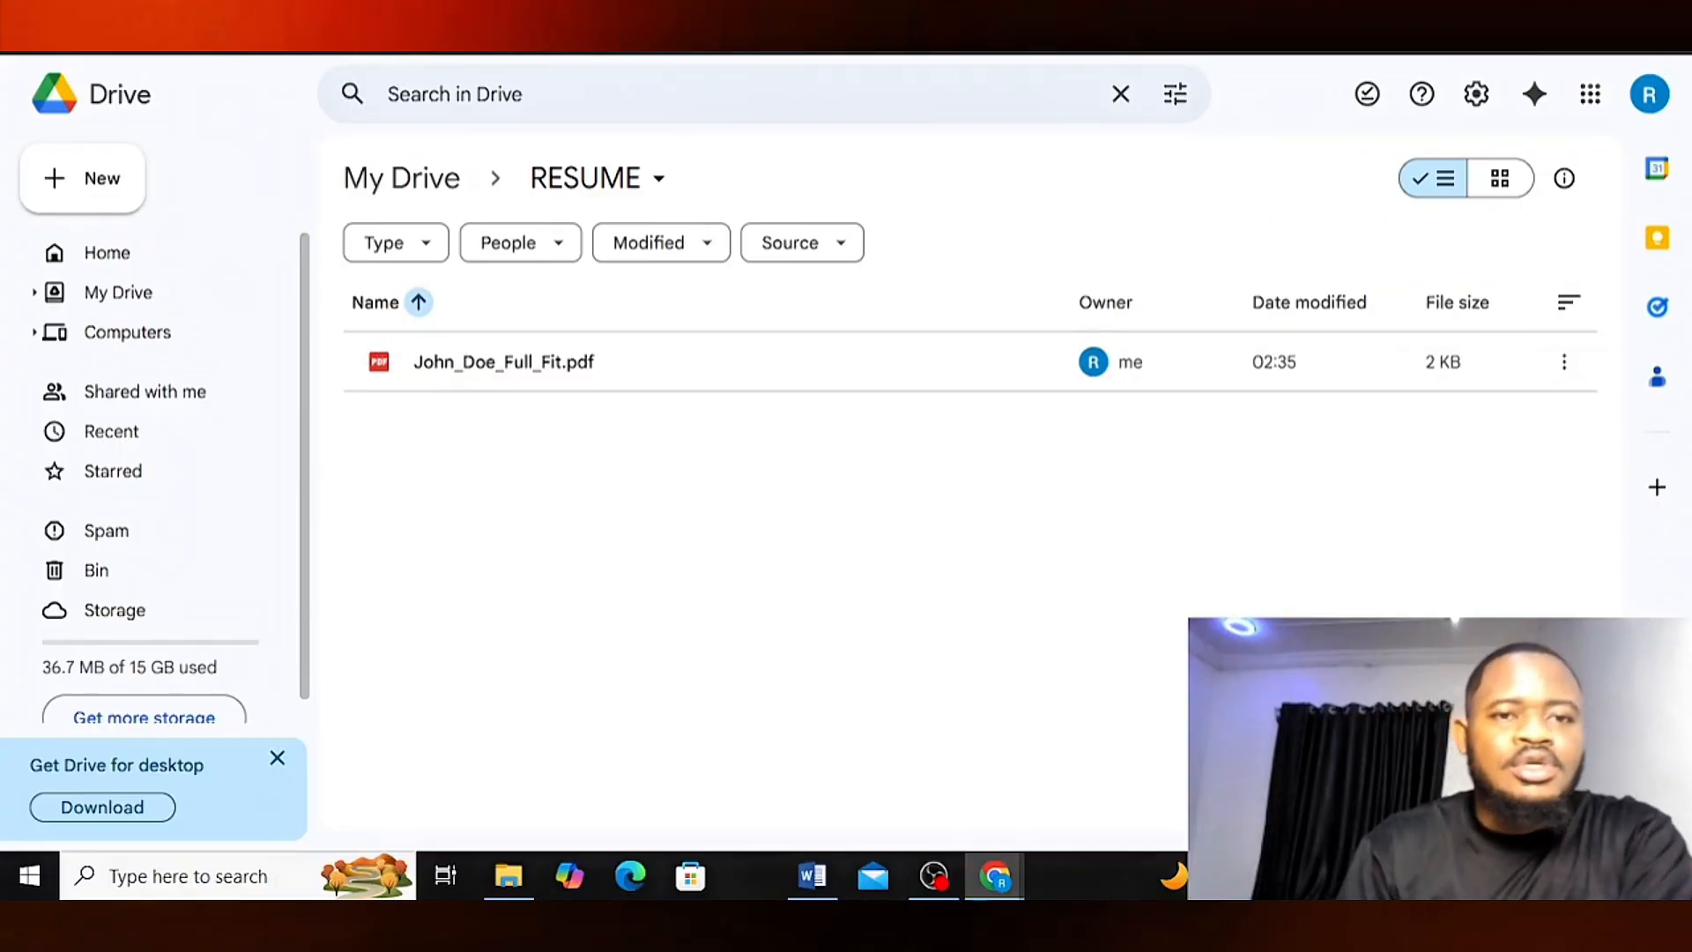
click(846, 26)
click(1181, 106)
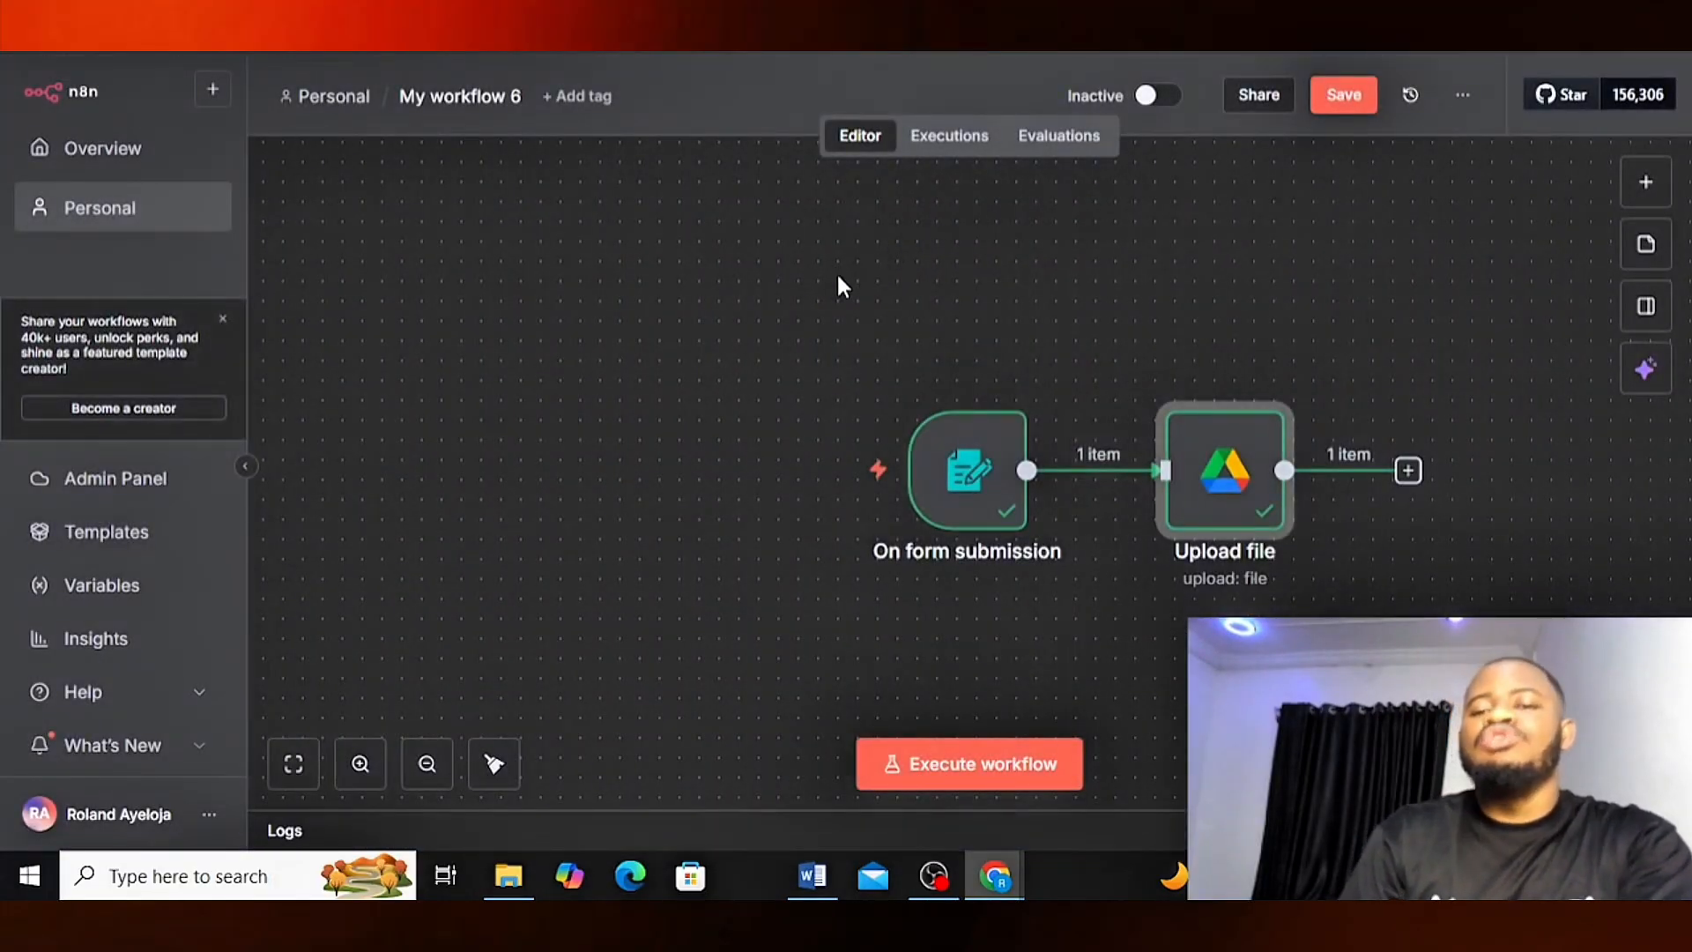
- Review the planned flow in the workflow diagram and add a Google Drive "Download file" node after the Upload file node
mouse_move(964, 374)
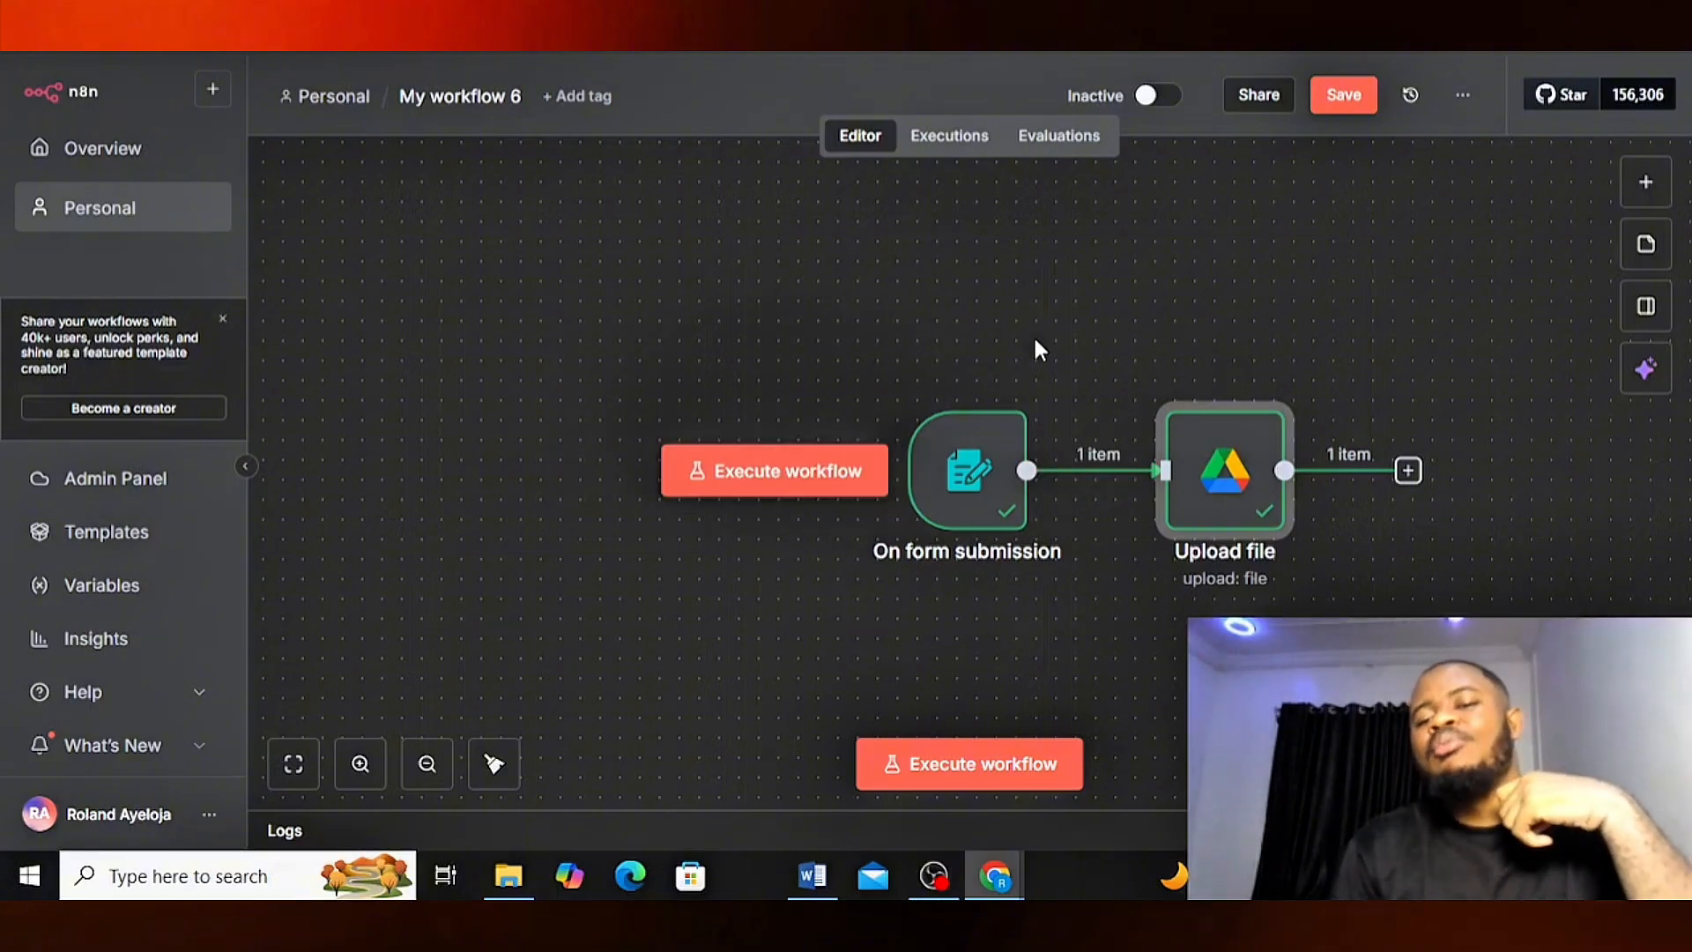
scroll(1033, 335, right, 3)
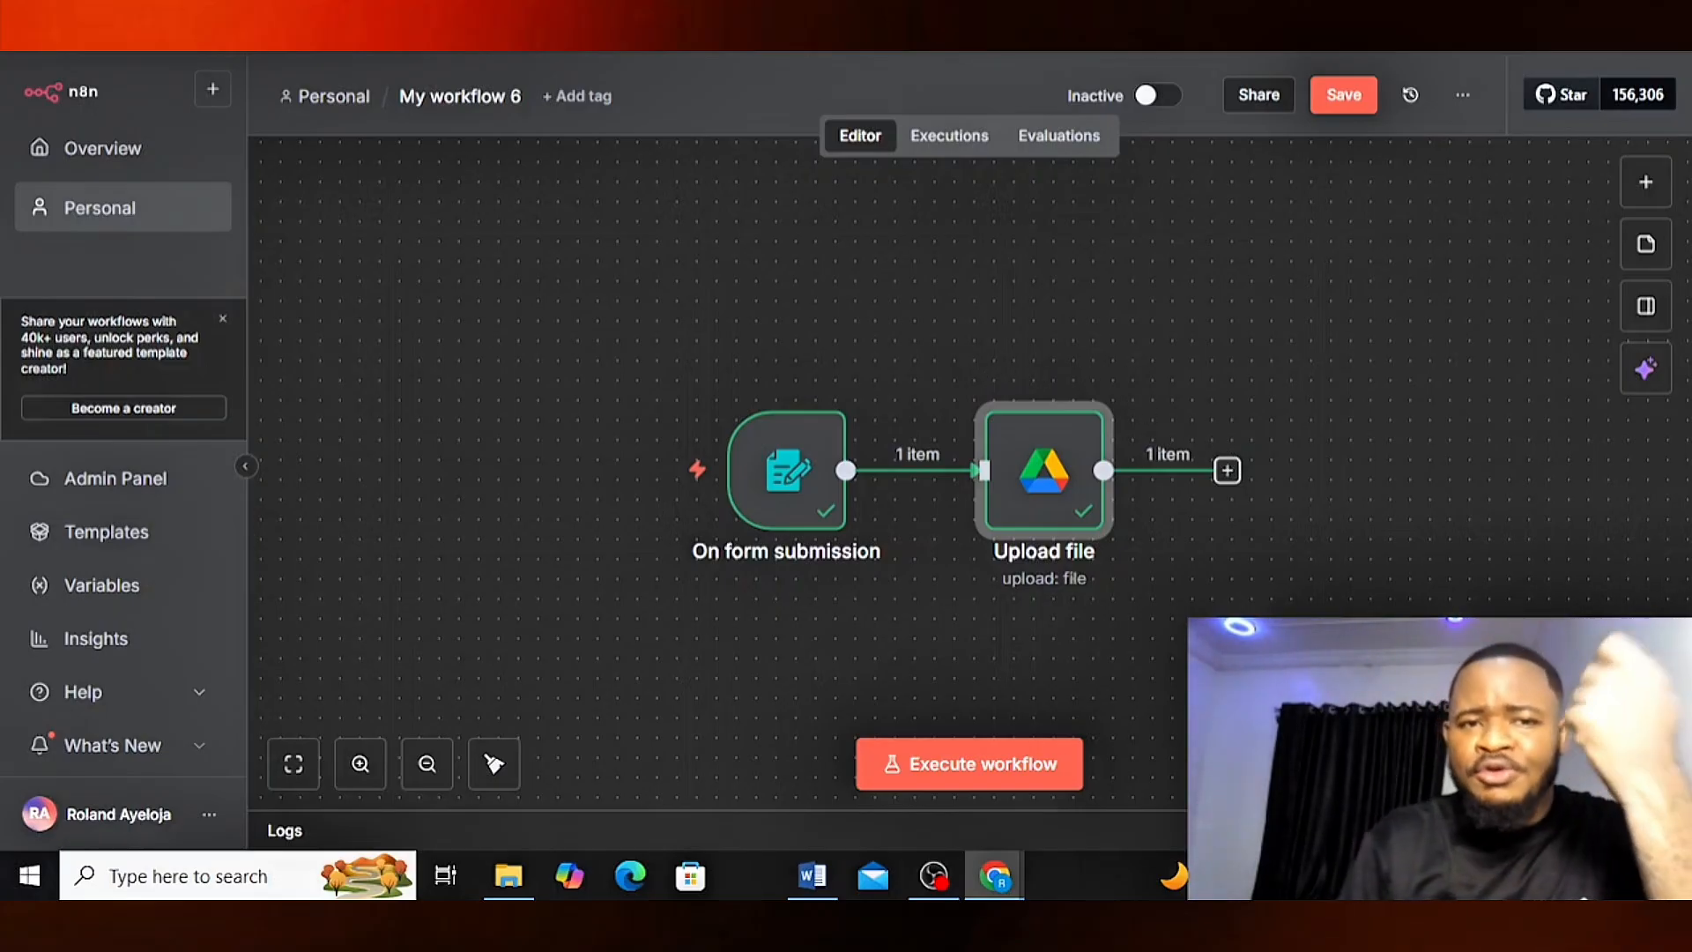
key(ctrl+Tab)
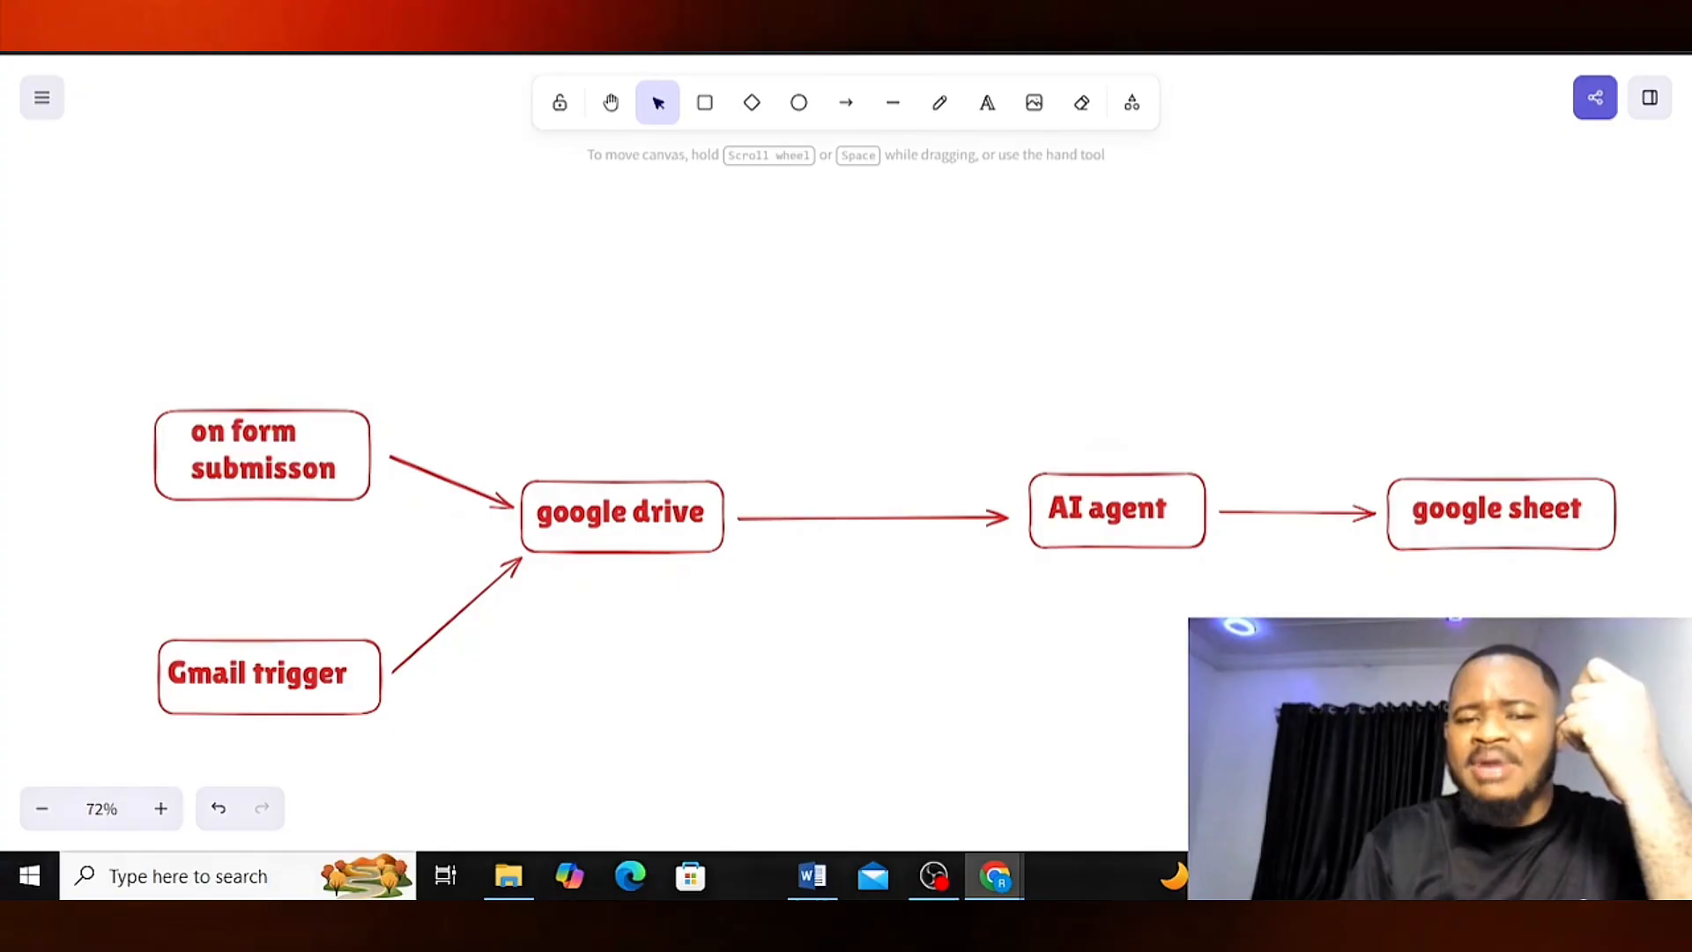
scroll(985, 366, up, 5)
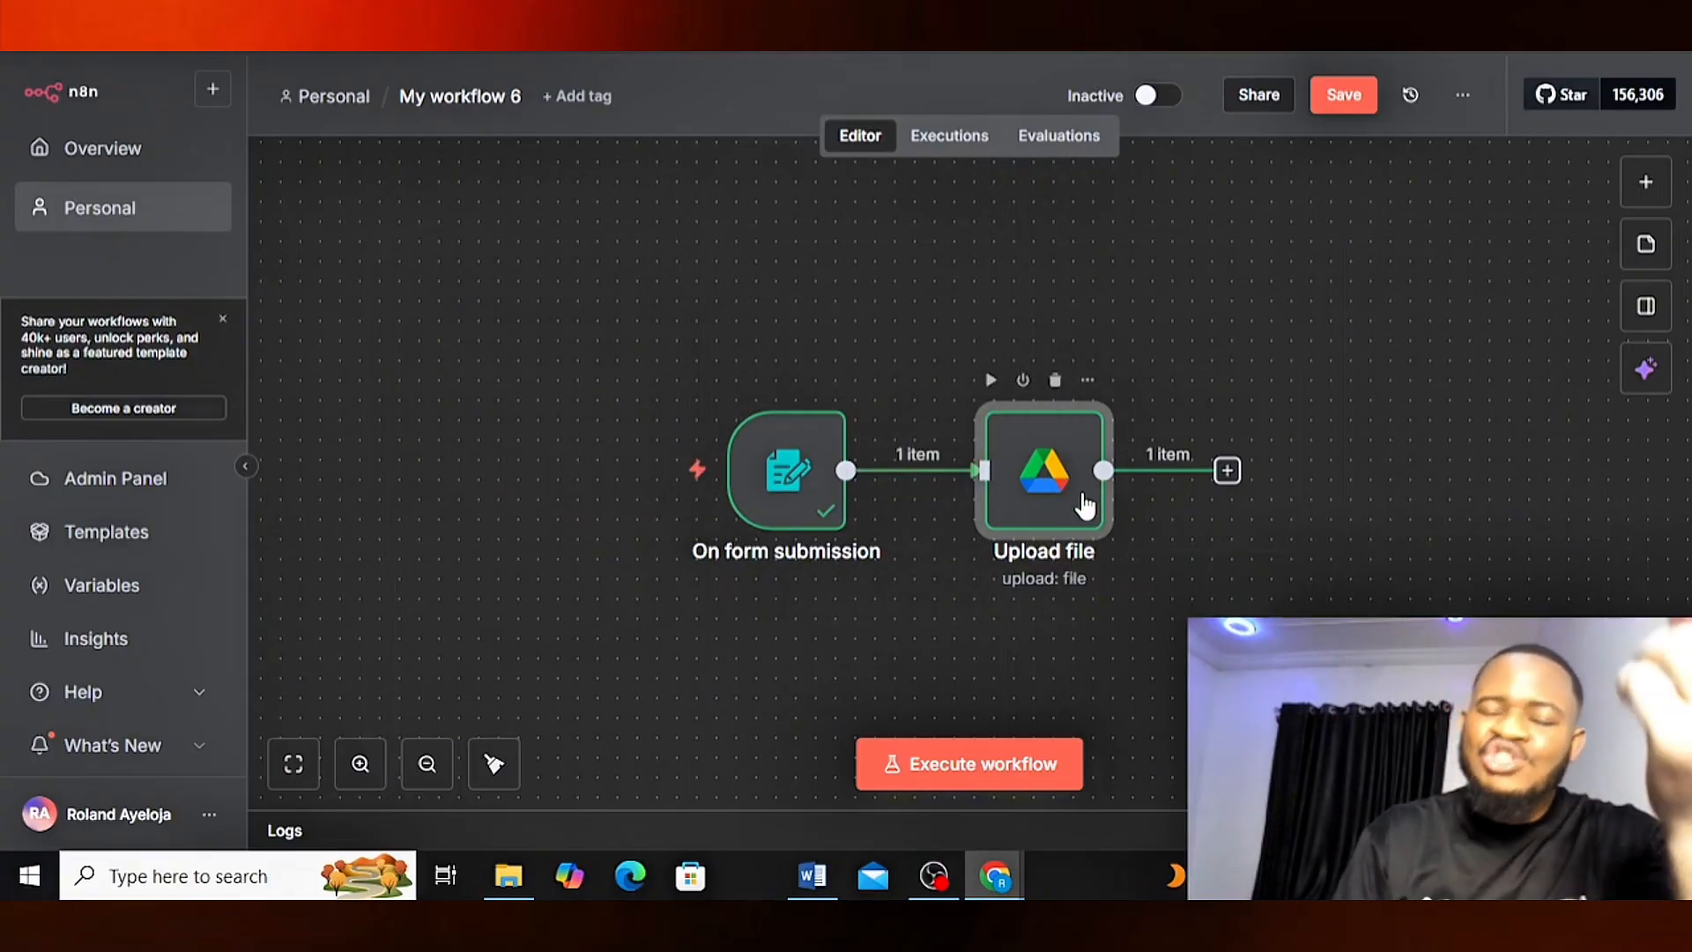
click(1228, 472)
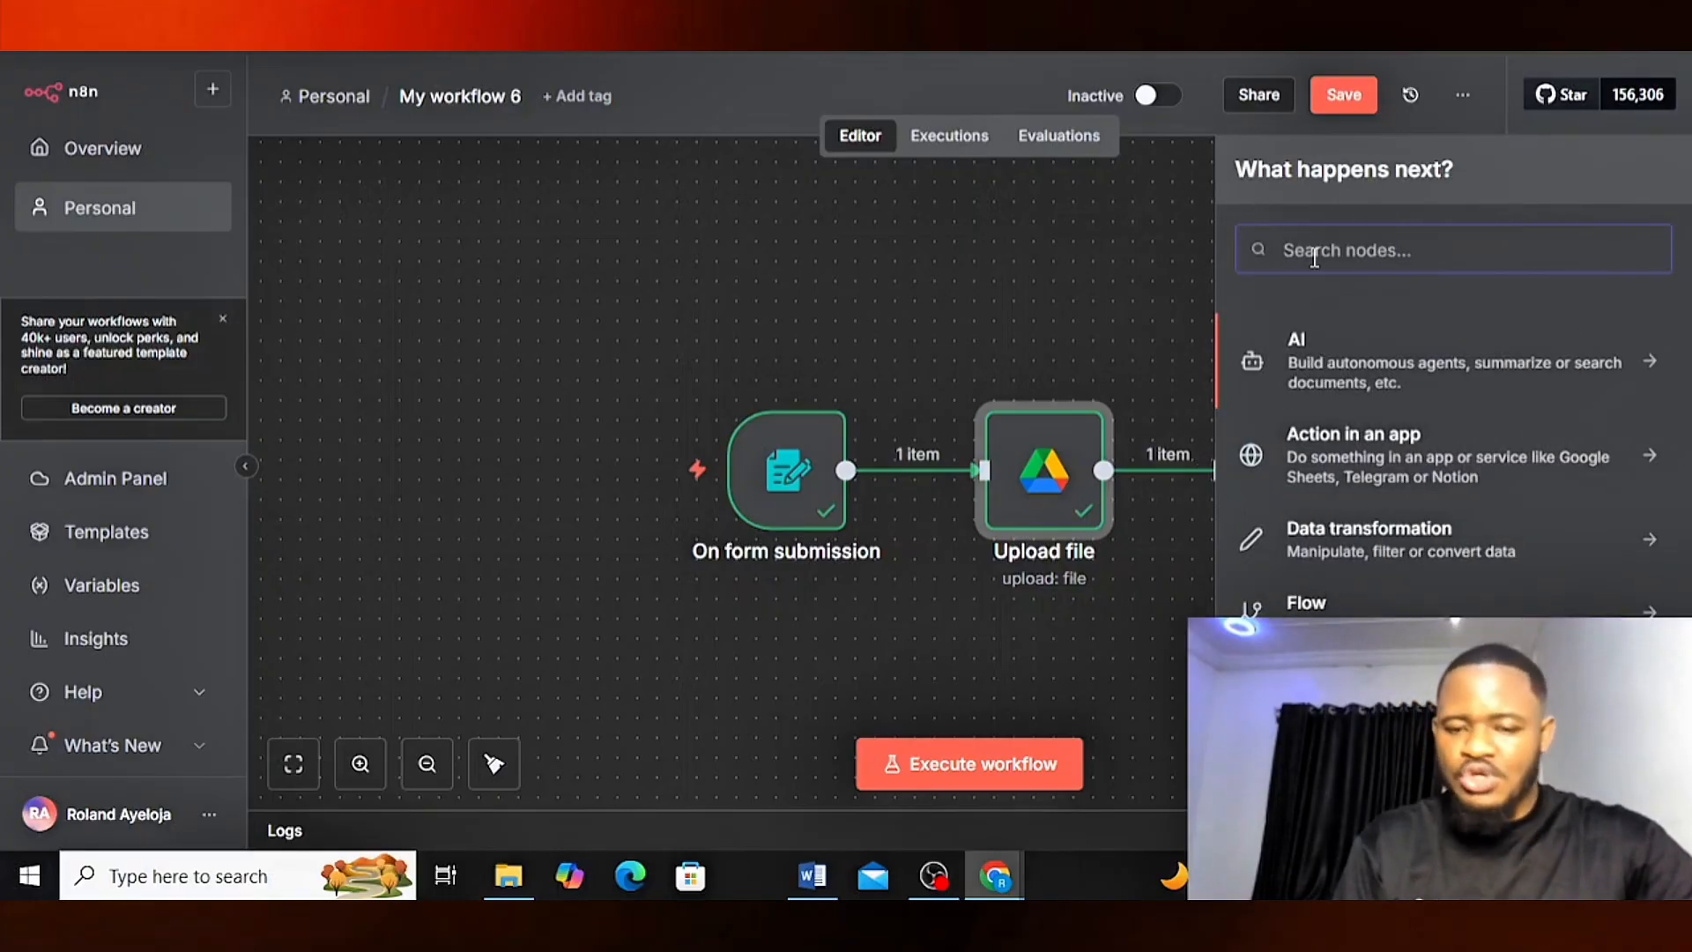
text(drive)
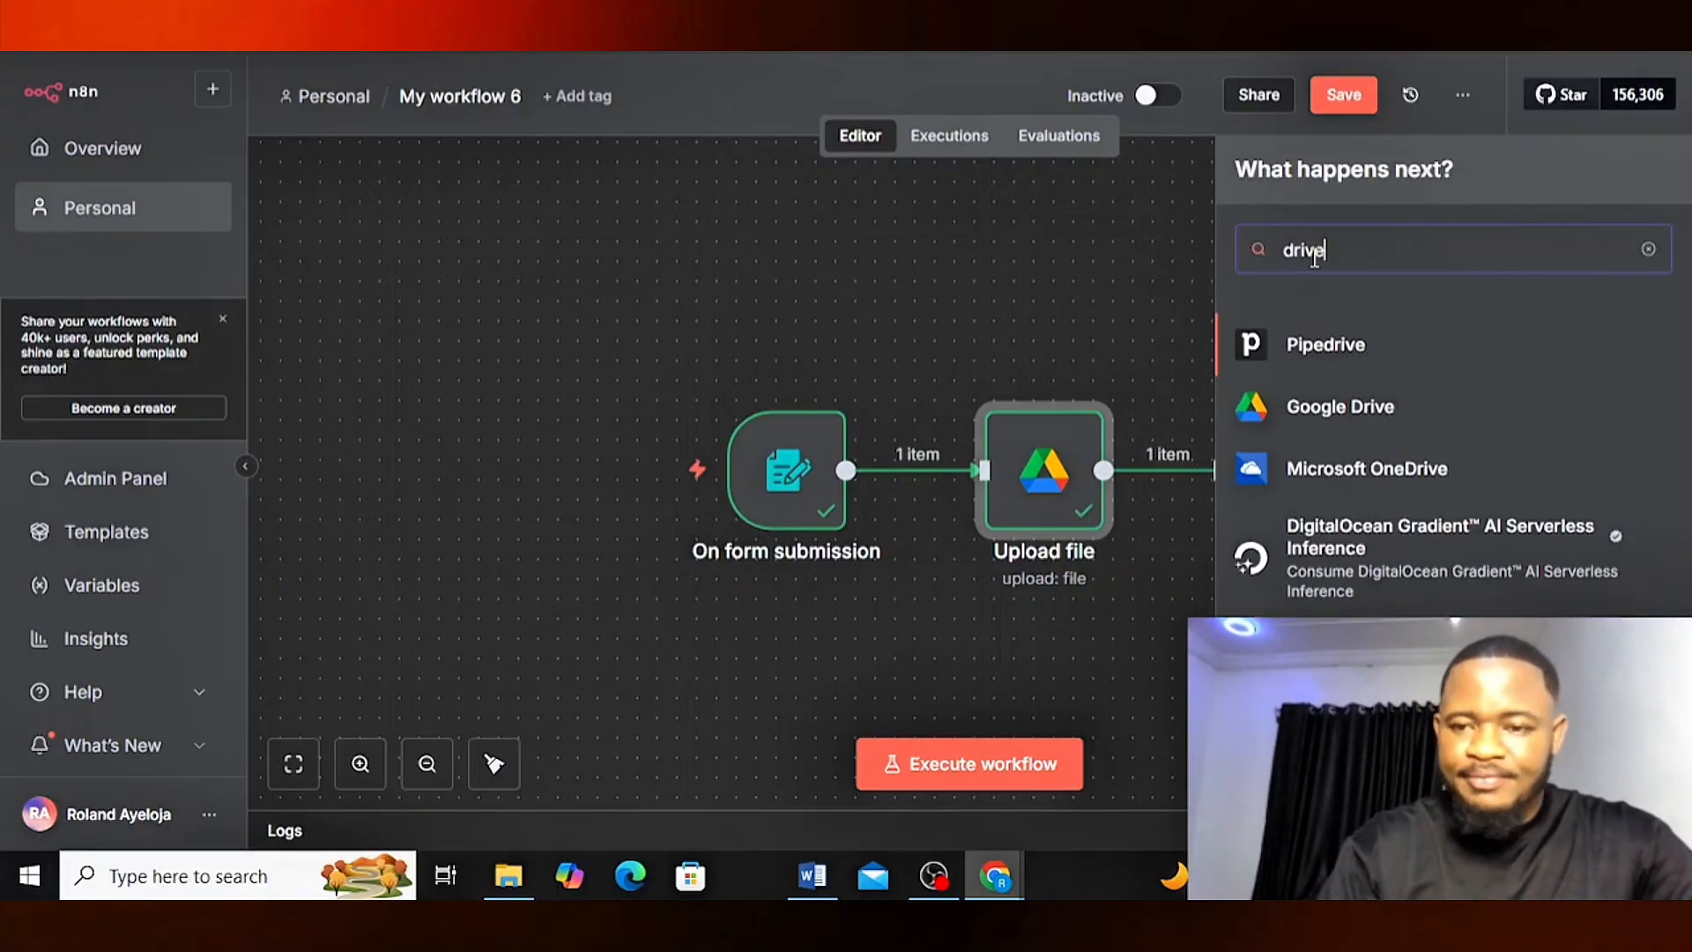
click(1336, 408)
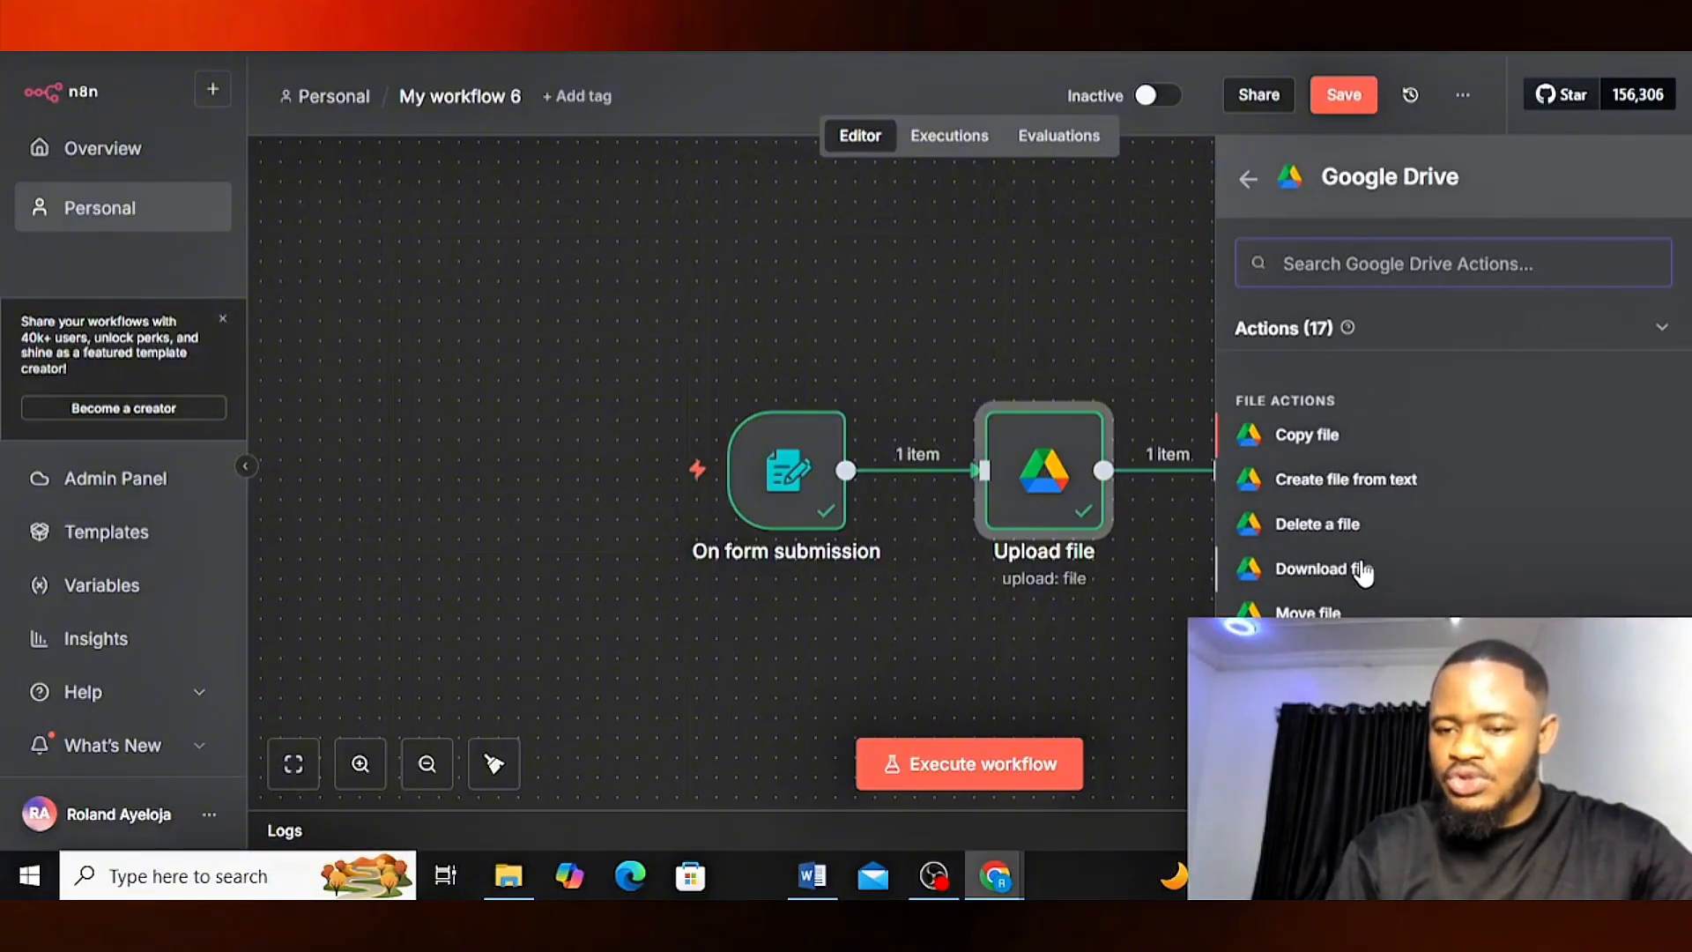
click(1332, 572)
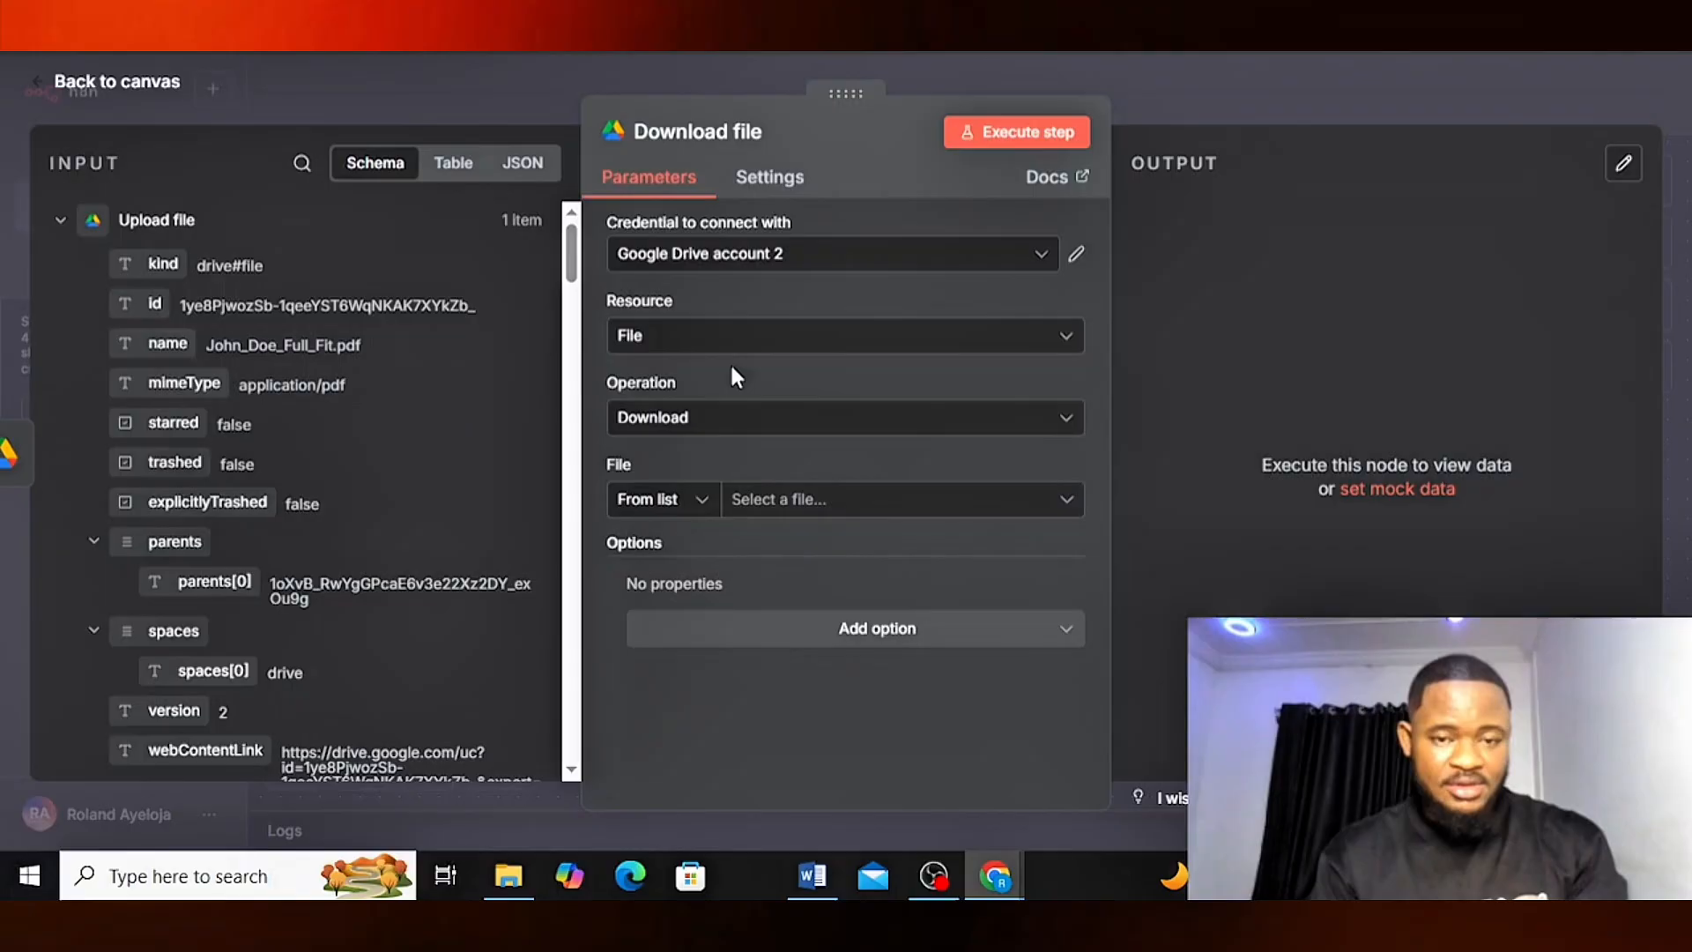
click(1177, 104)
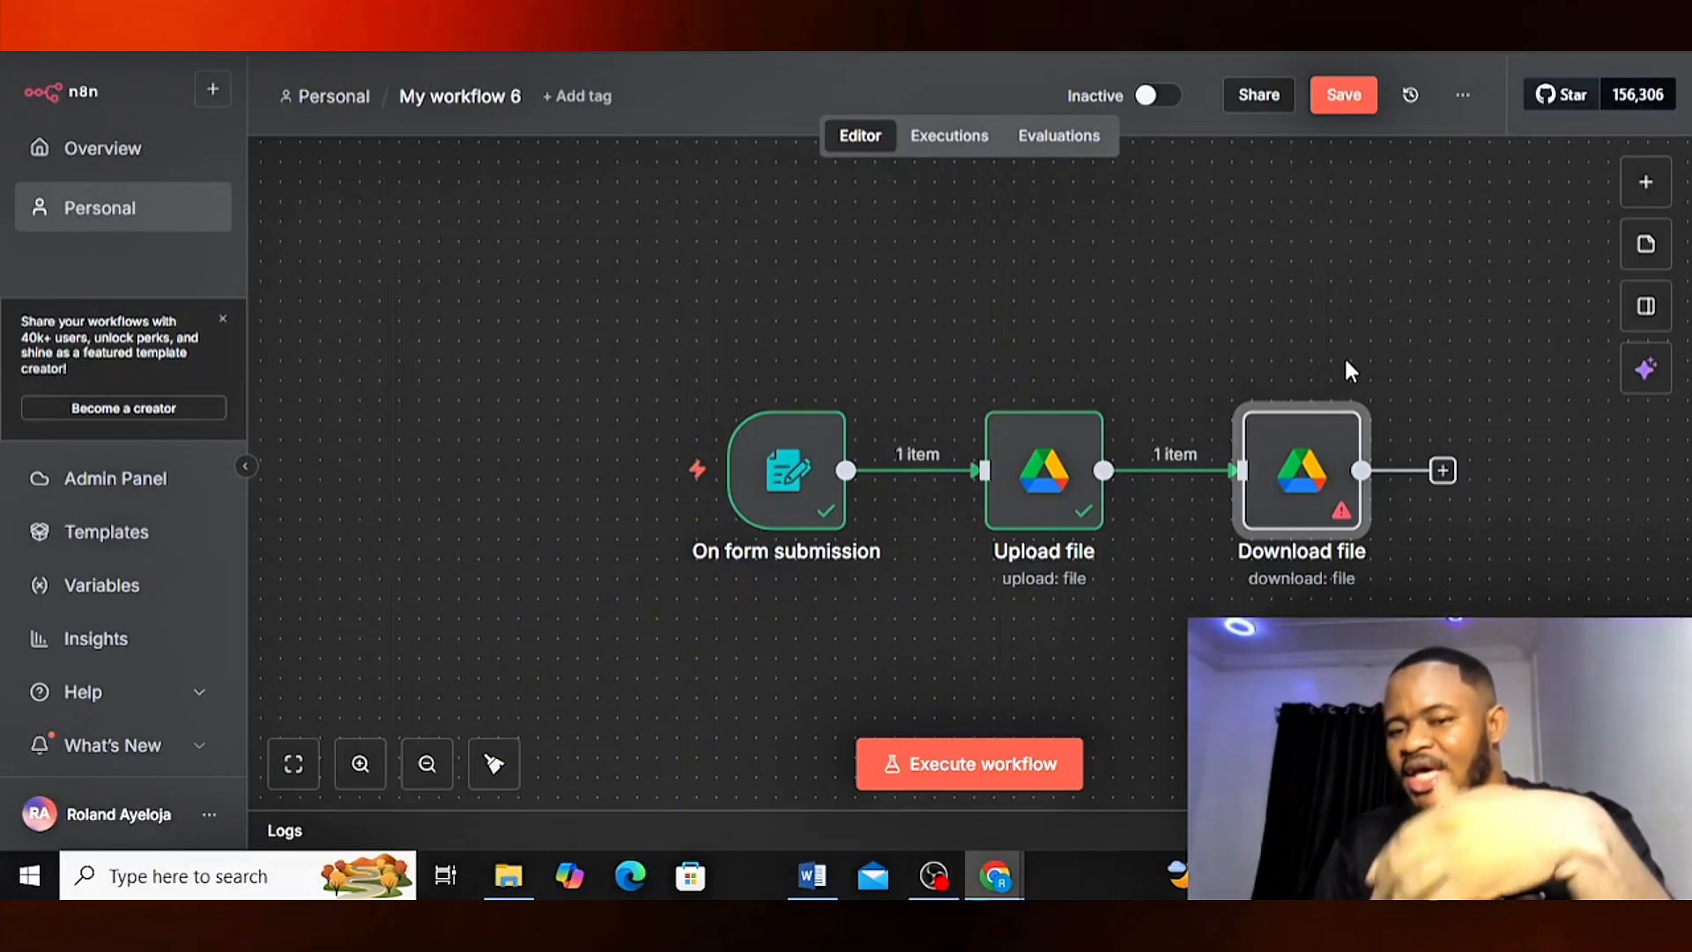
- Reopen the Download file node and examine its selectable Drive files and the Upload file node's output fields
mouse_move(1348, 374)
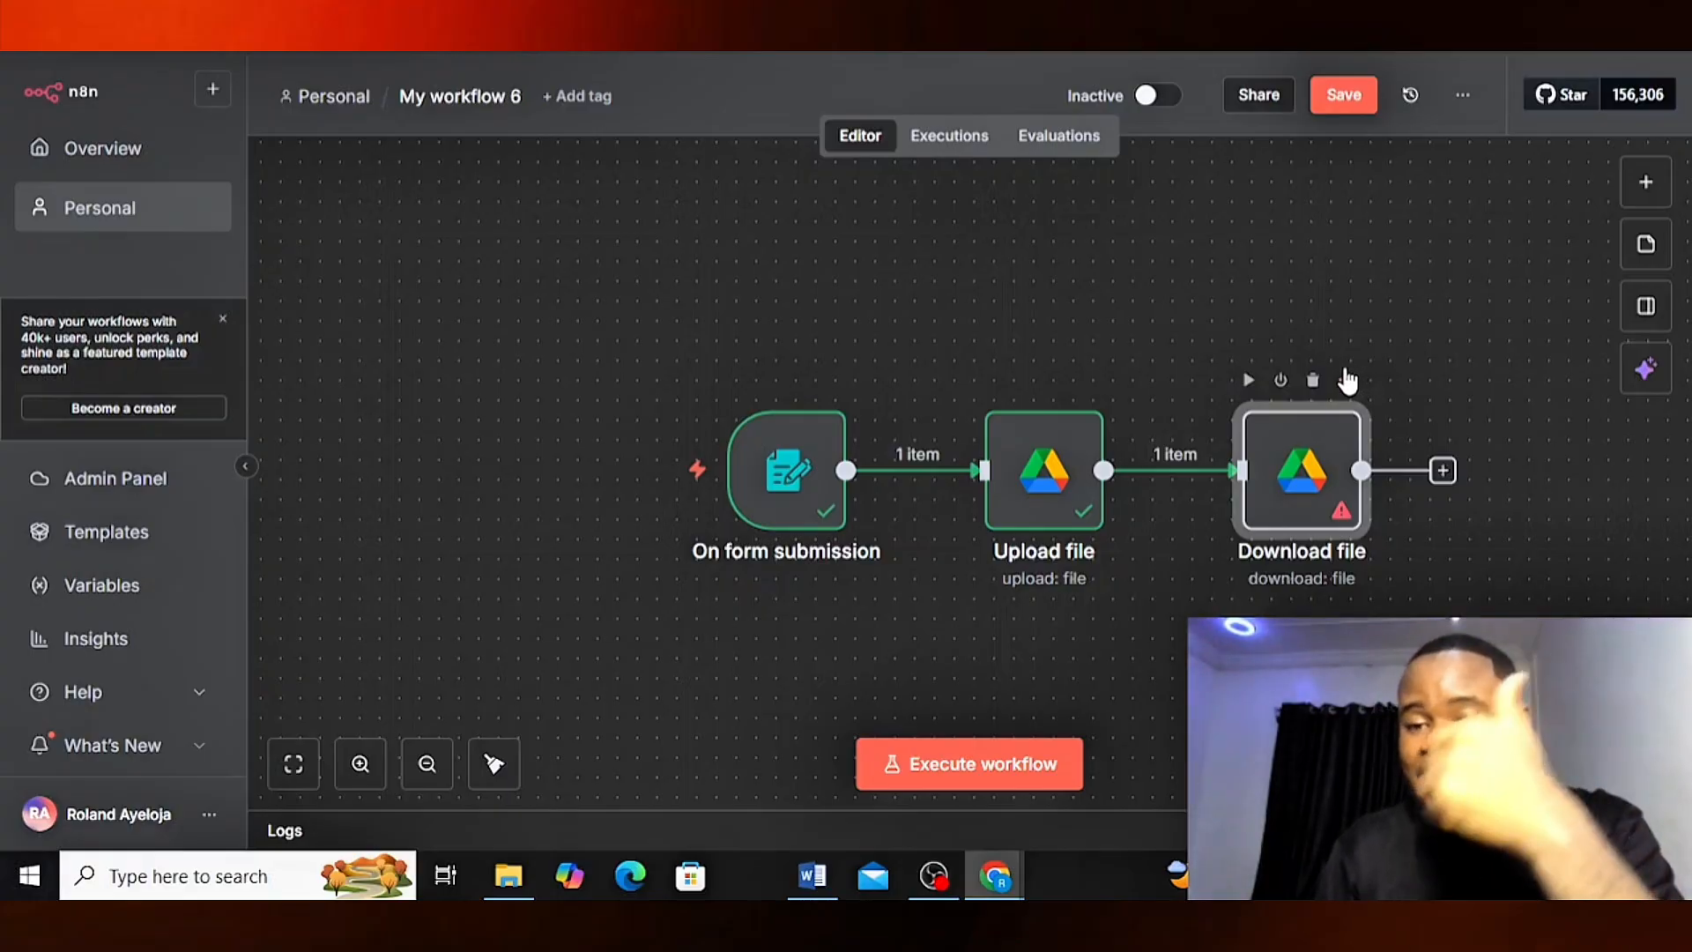
mouse_move(1261, 459)
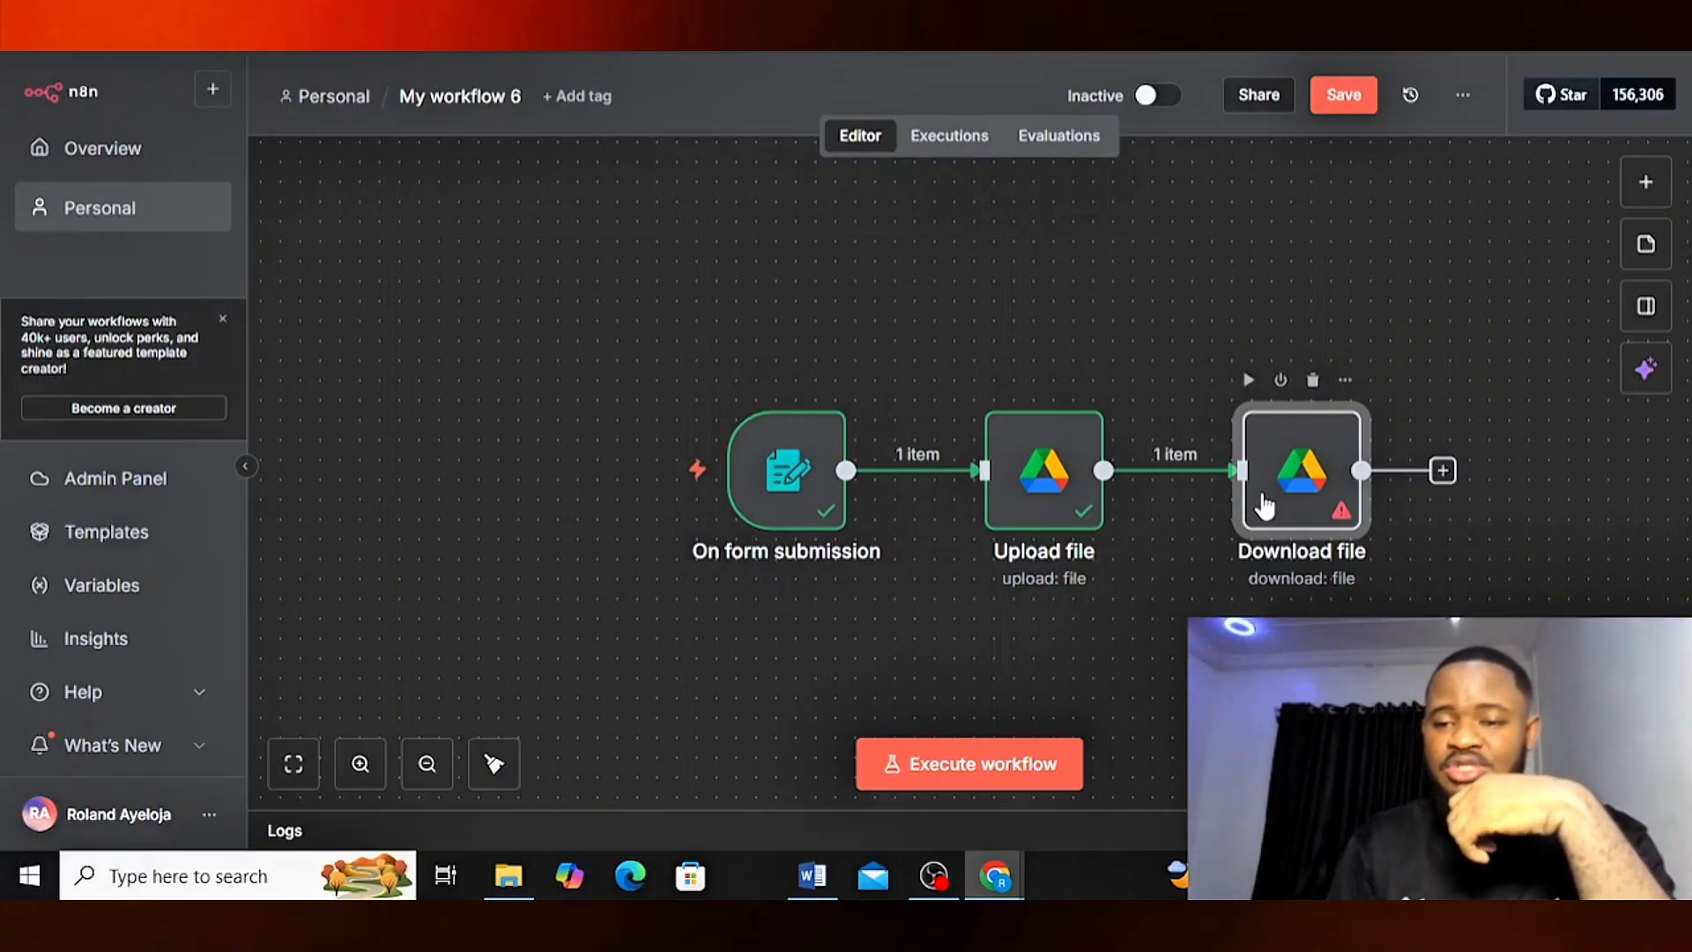
double_click(1340, 454)
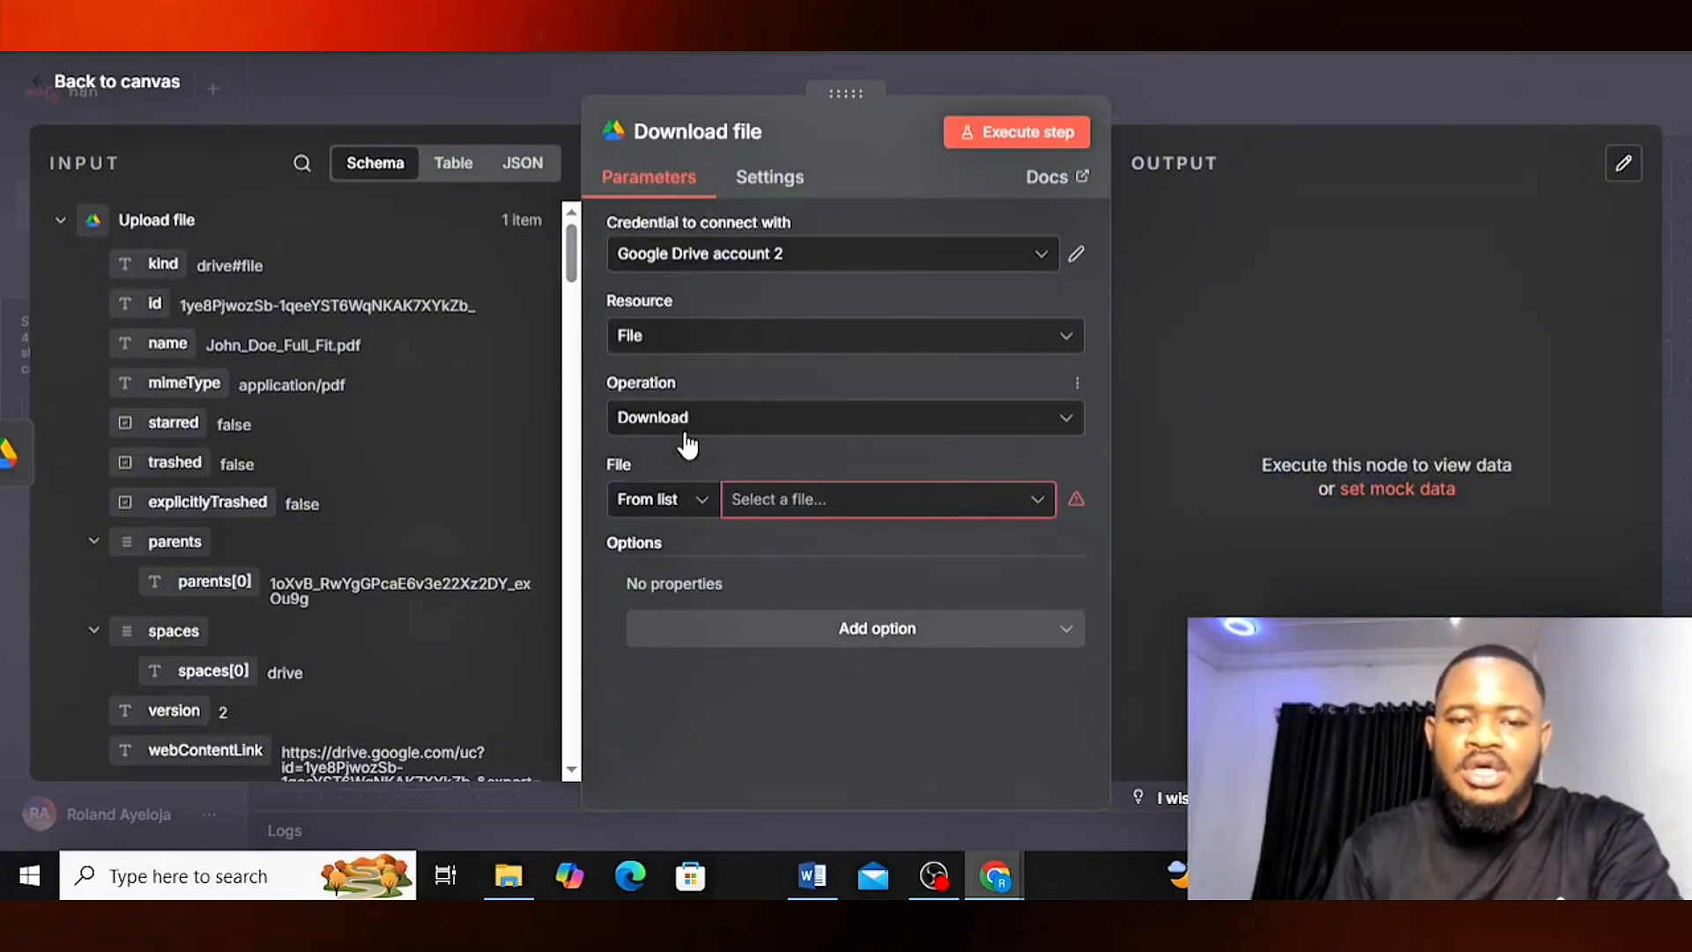
click(758, 504)
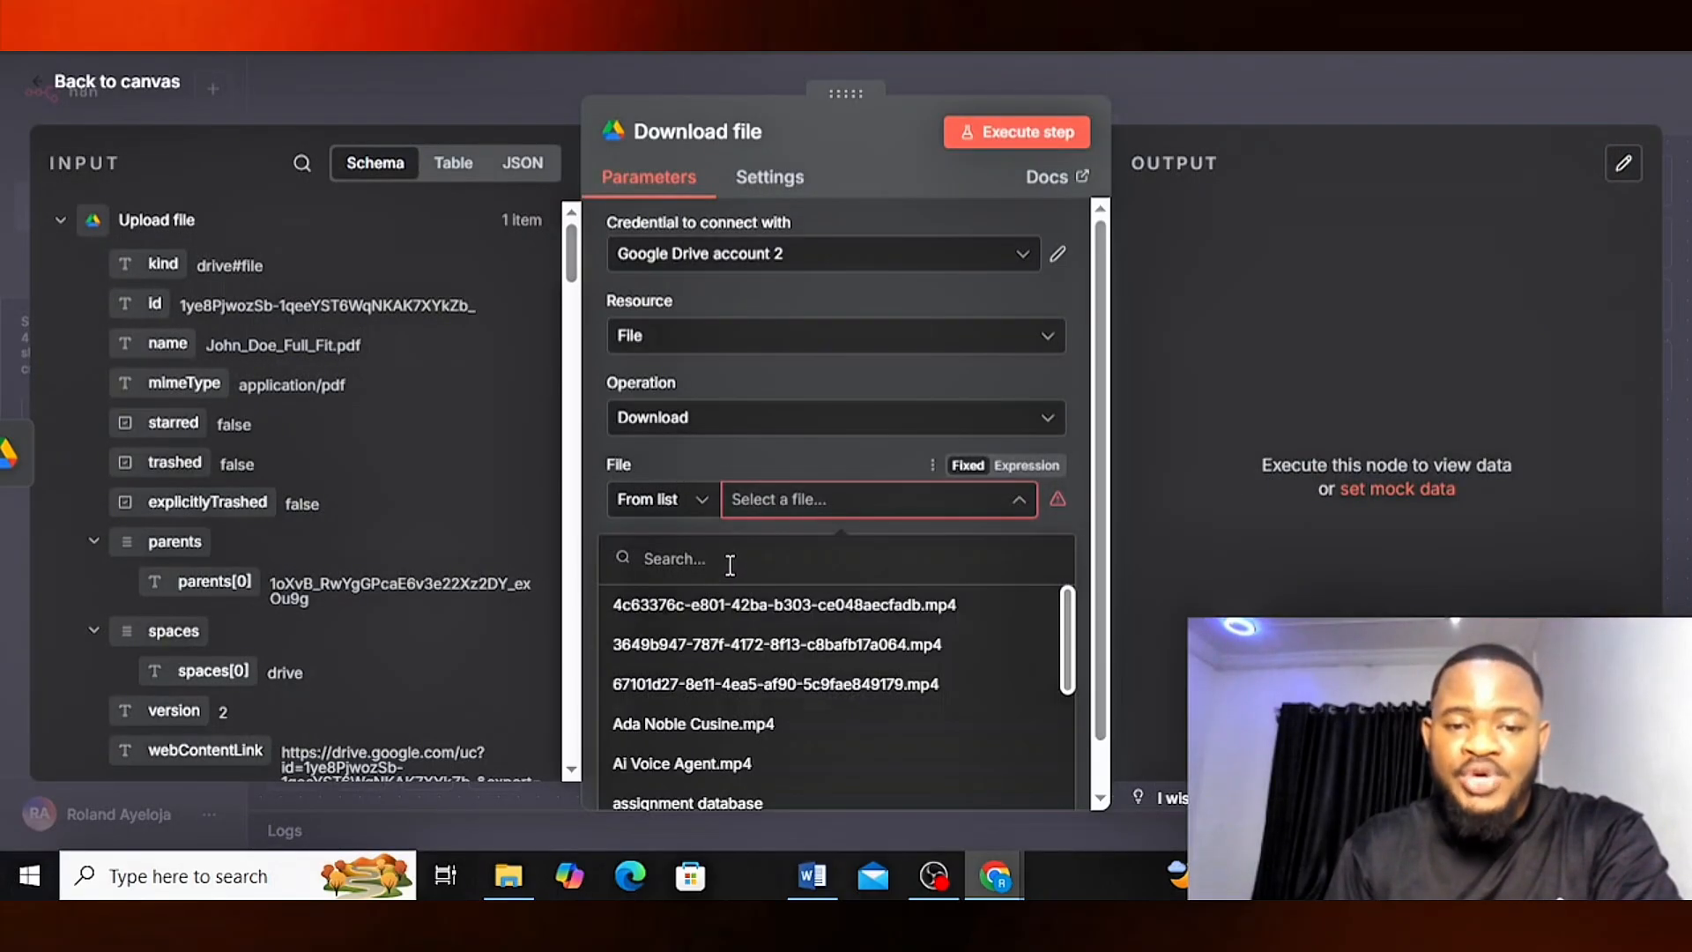
scroll(757, 661, down, 8)
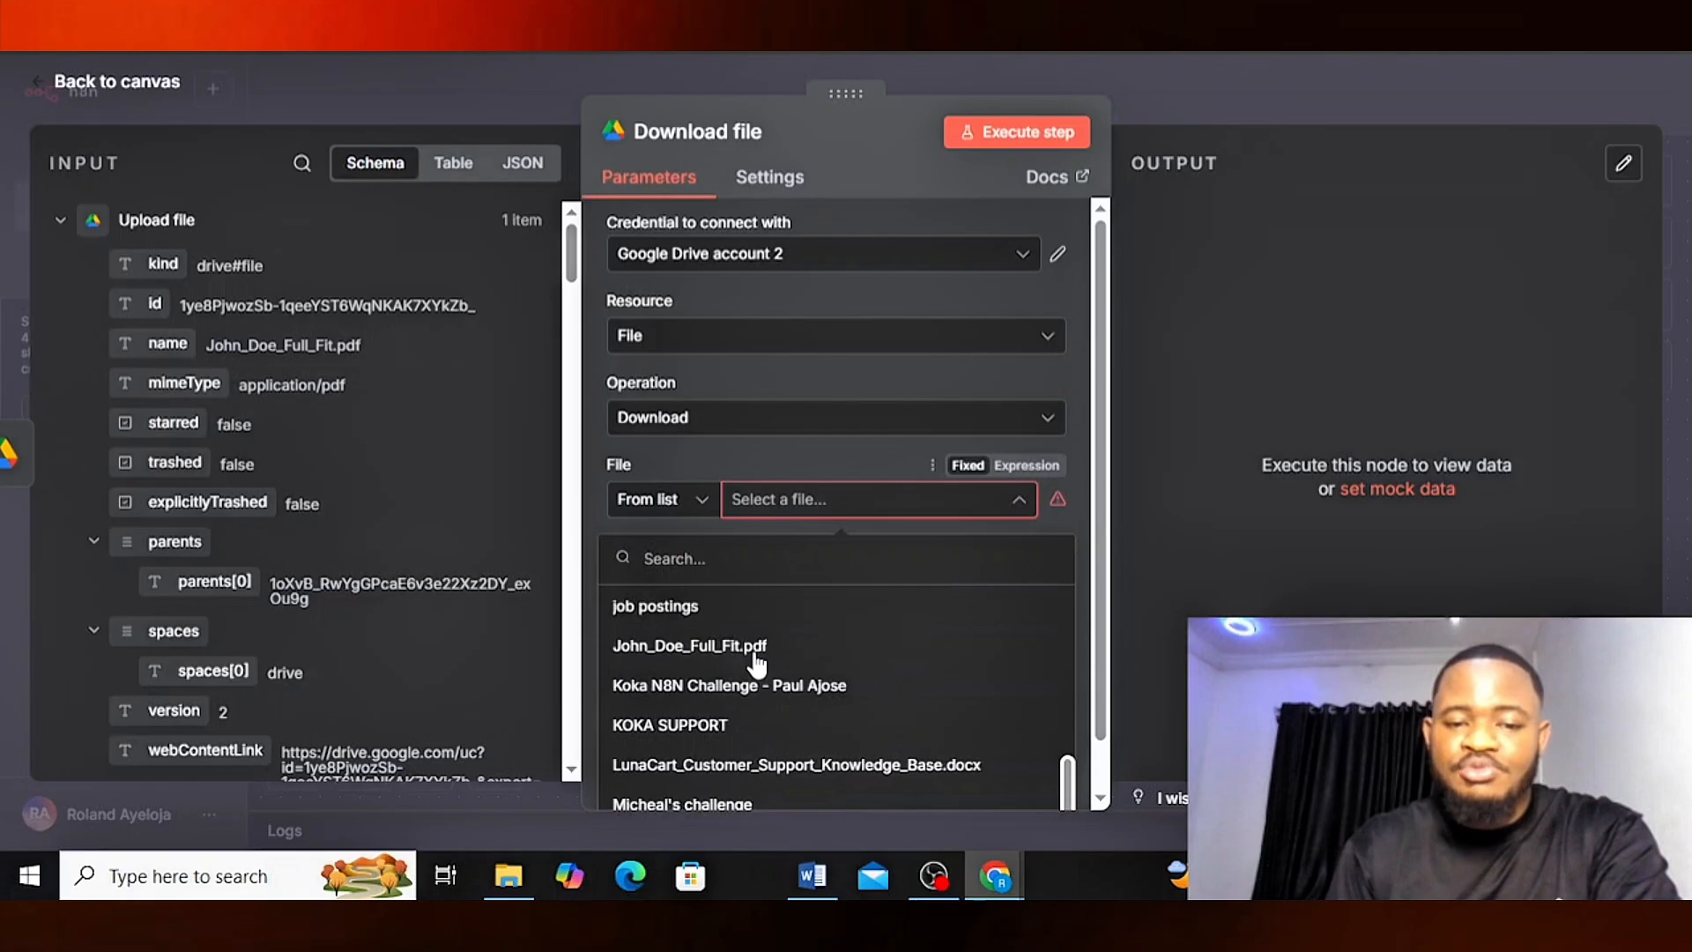
click(592, 438)
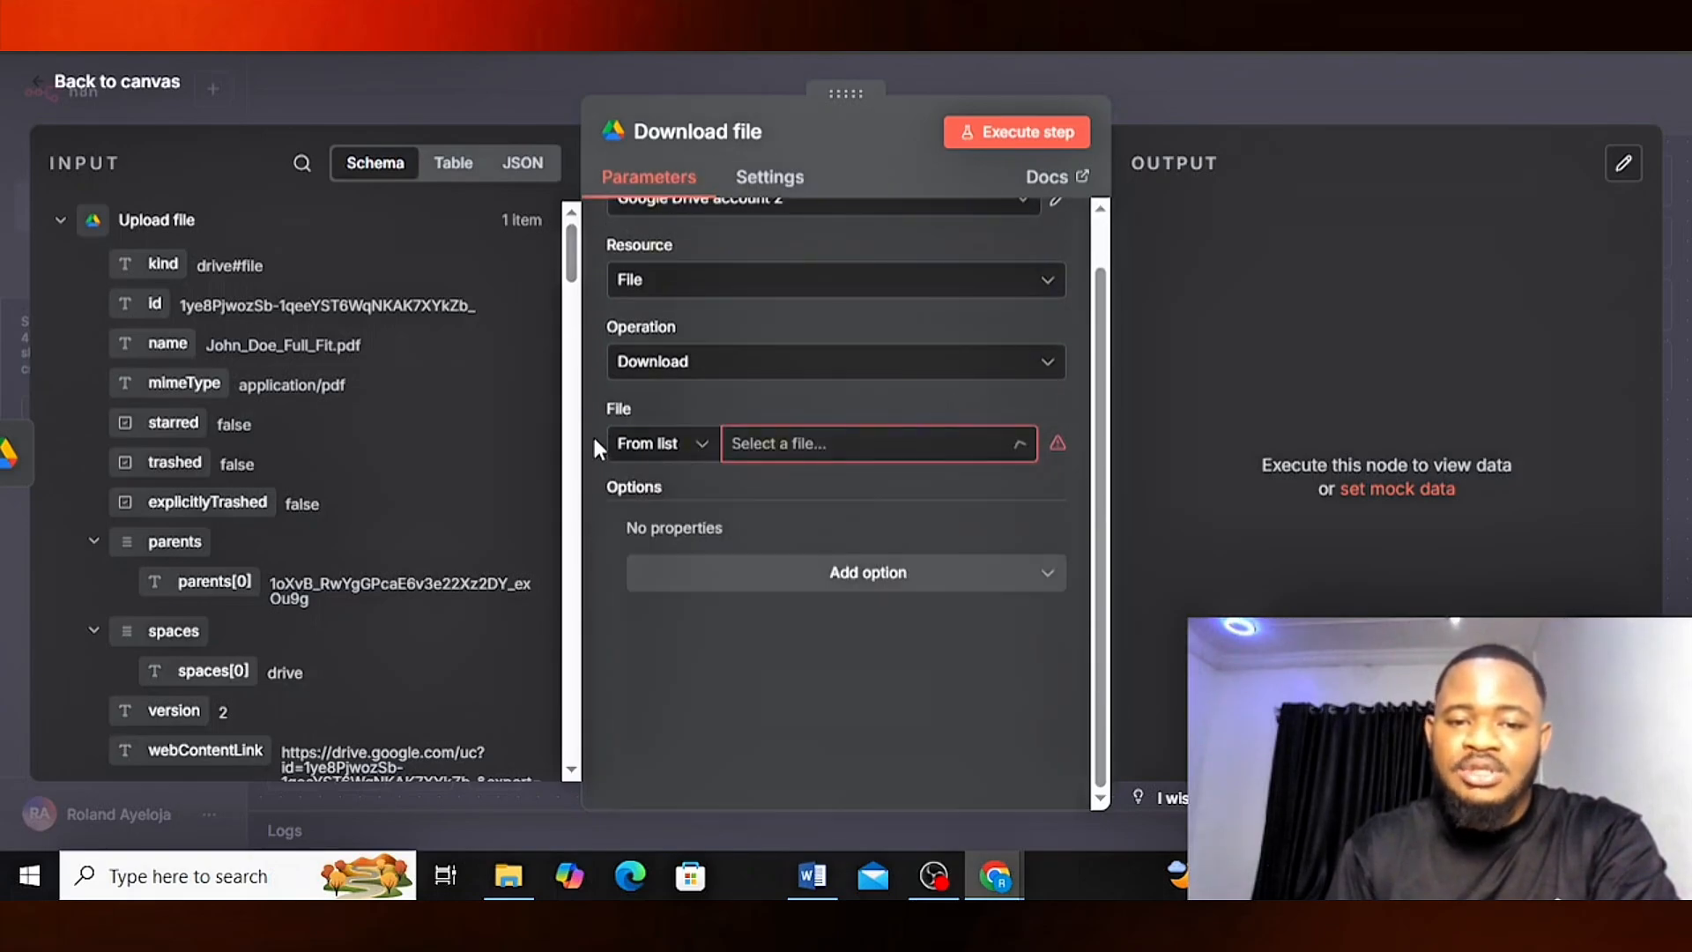
scroll(807, 445, up, 2)
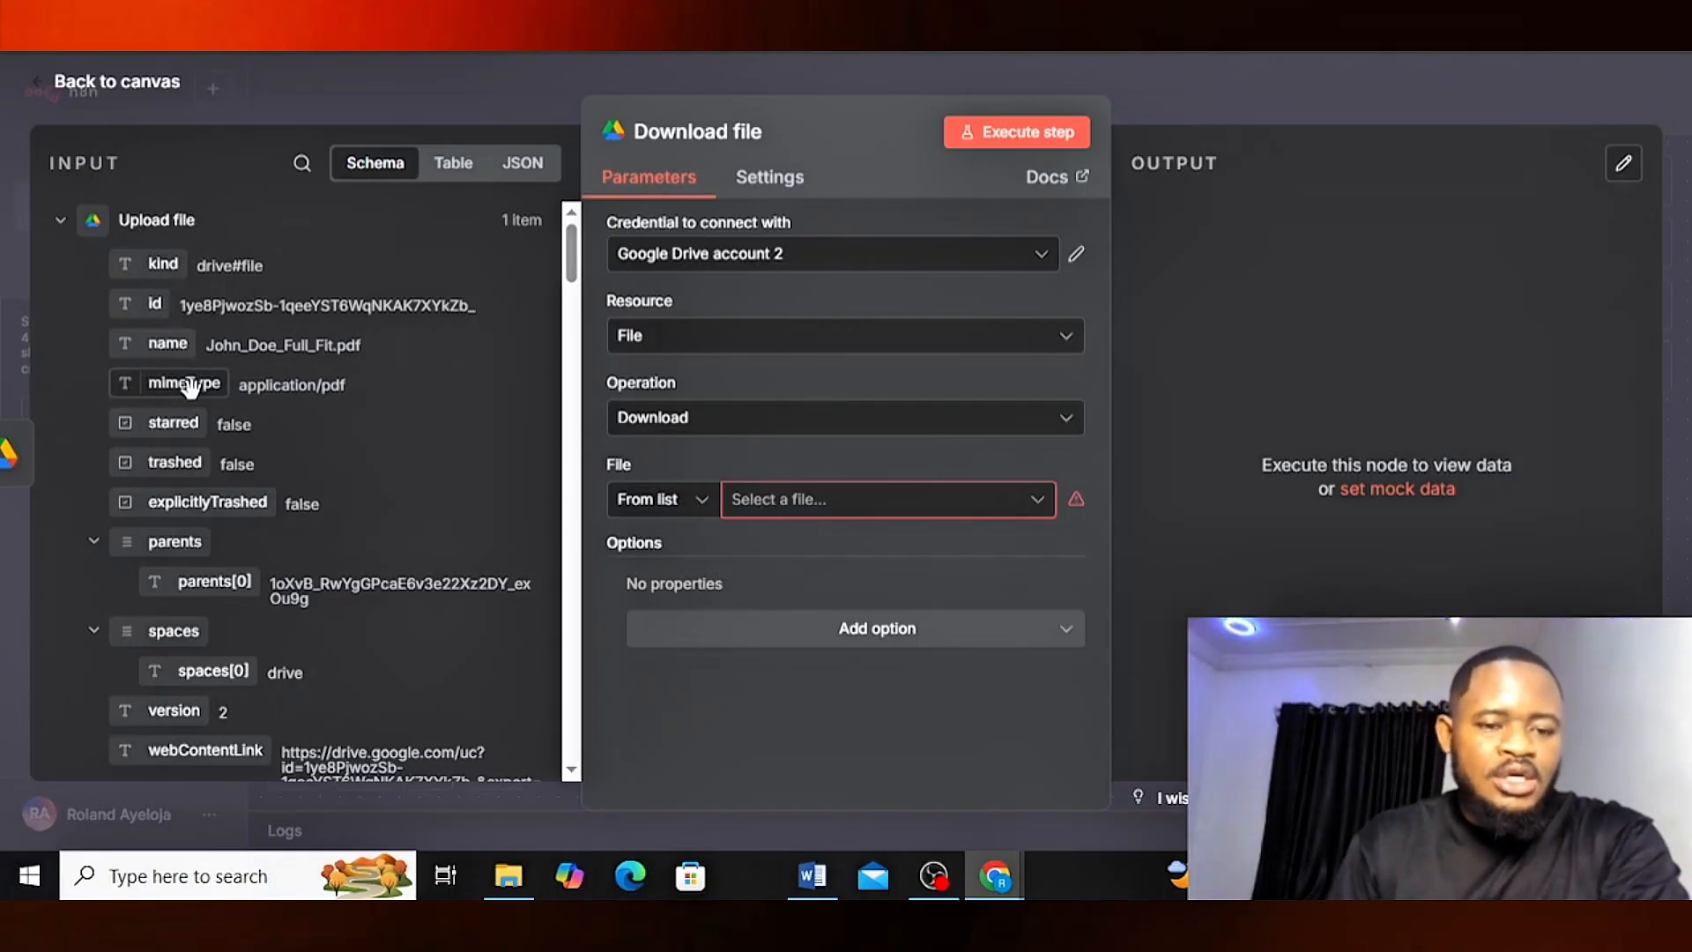
scroll(192, 396, down, 2)
scroll(189, 389, up, 2)
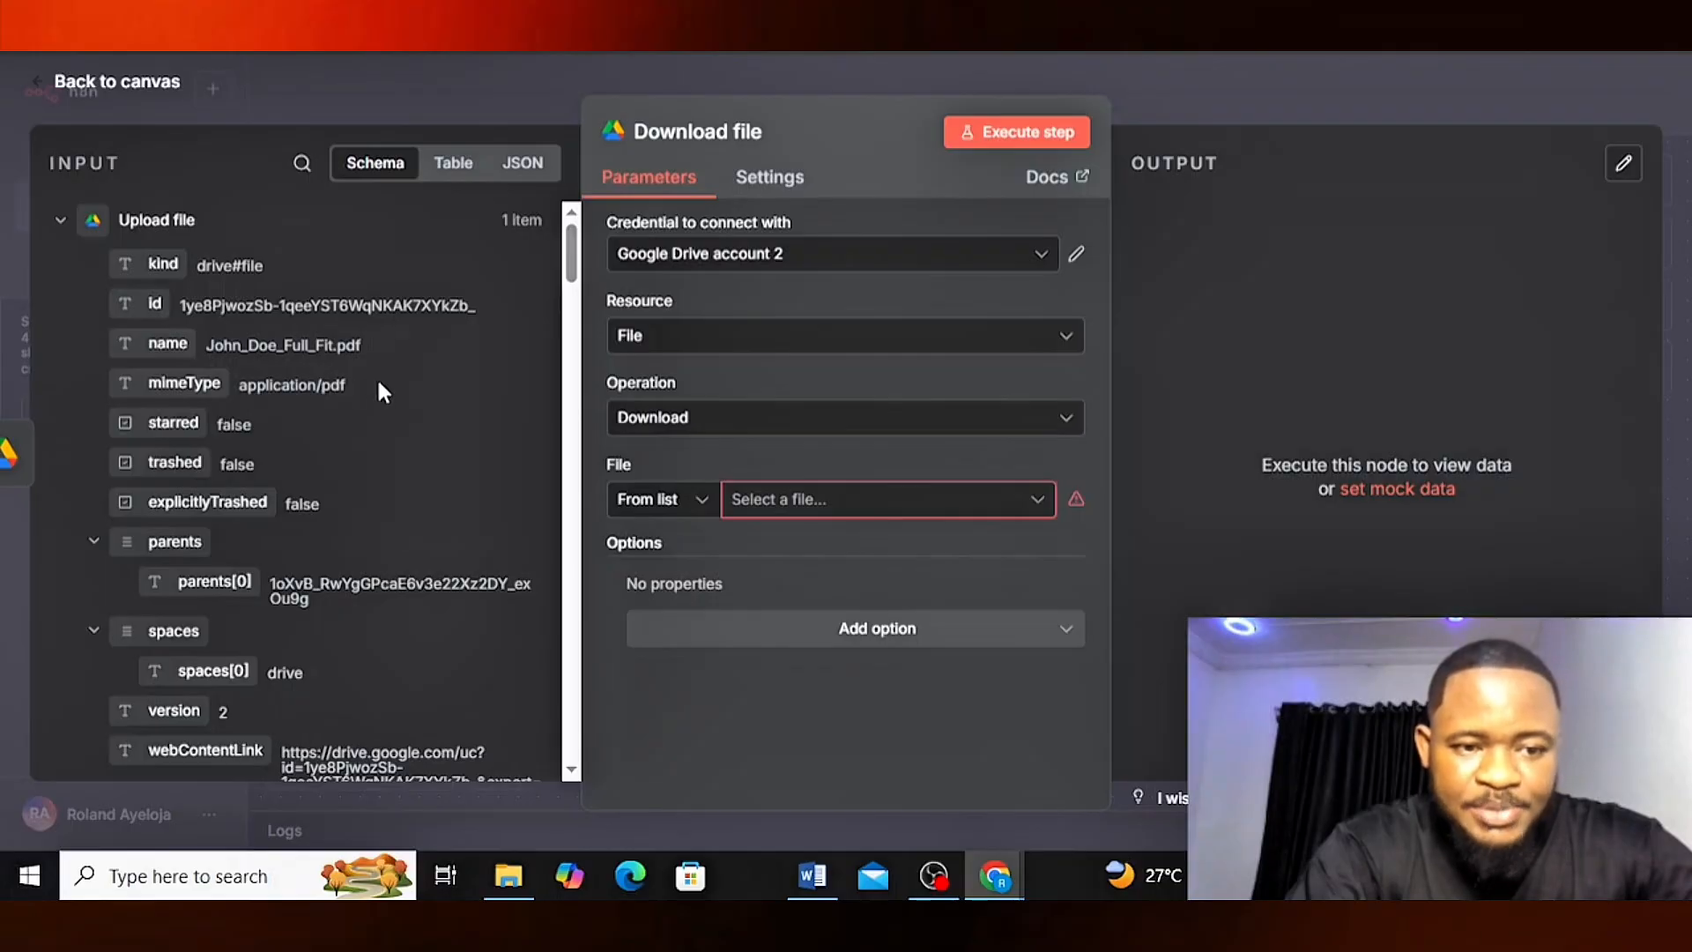
scroll(300, 529, down, 2)
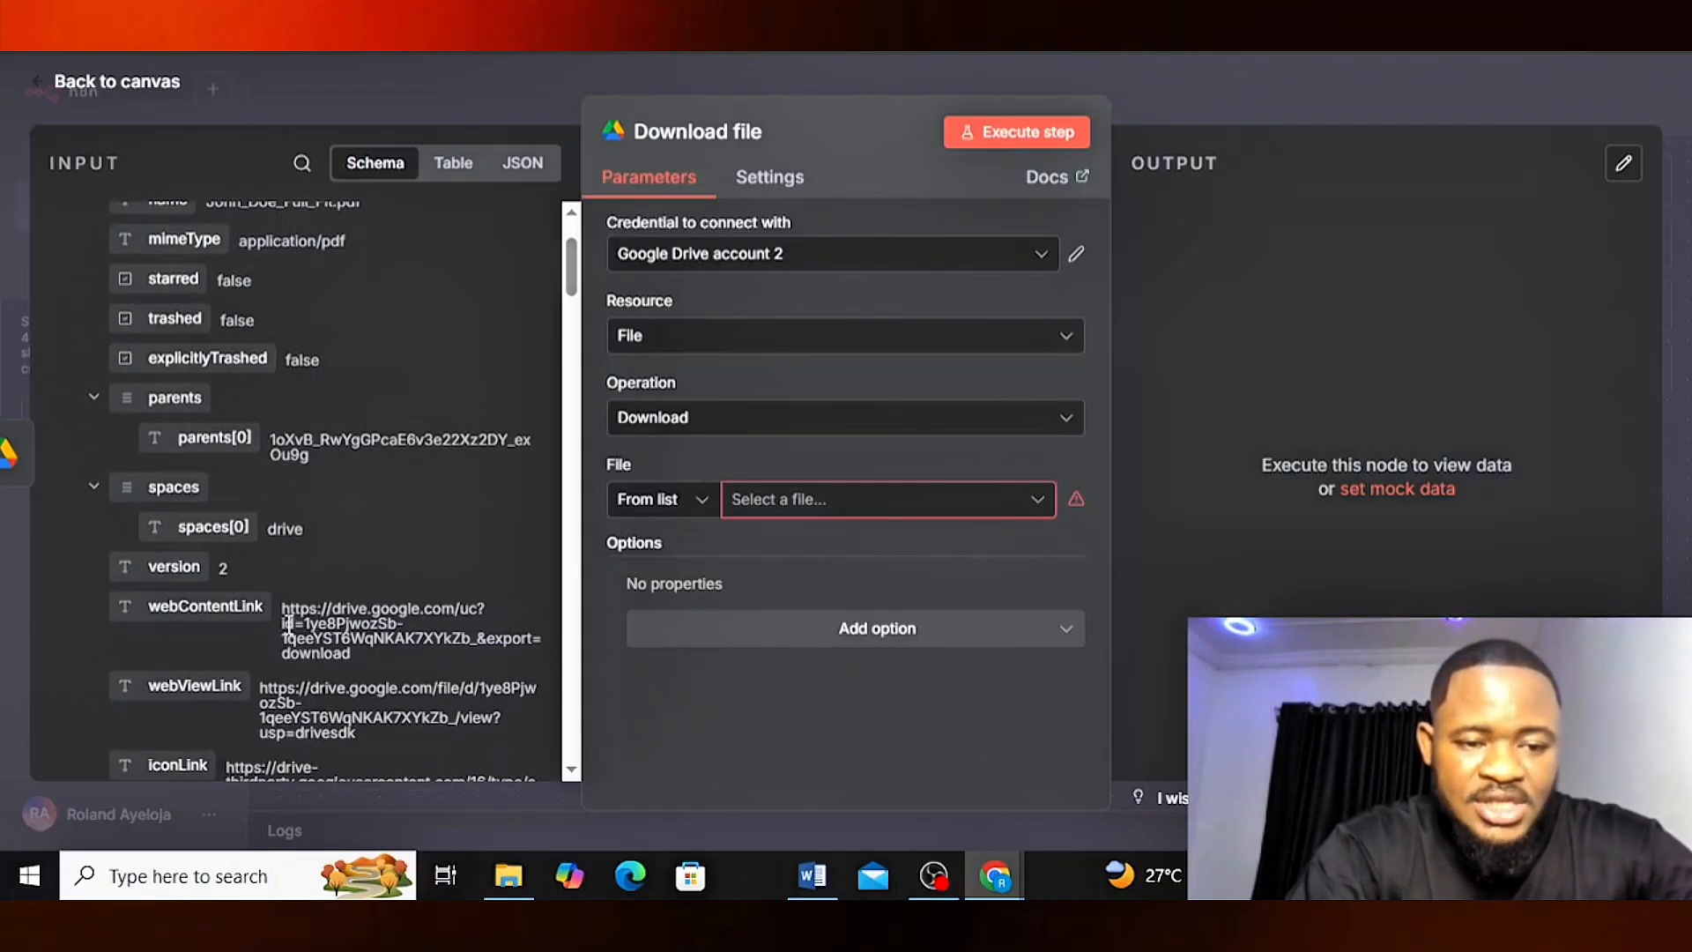
- Set the Download file node's File to By ID and map it to the uploaded file's id, {{ $json.id }}
click(700, 510)
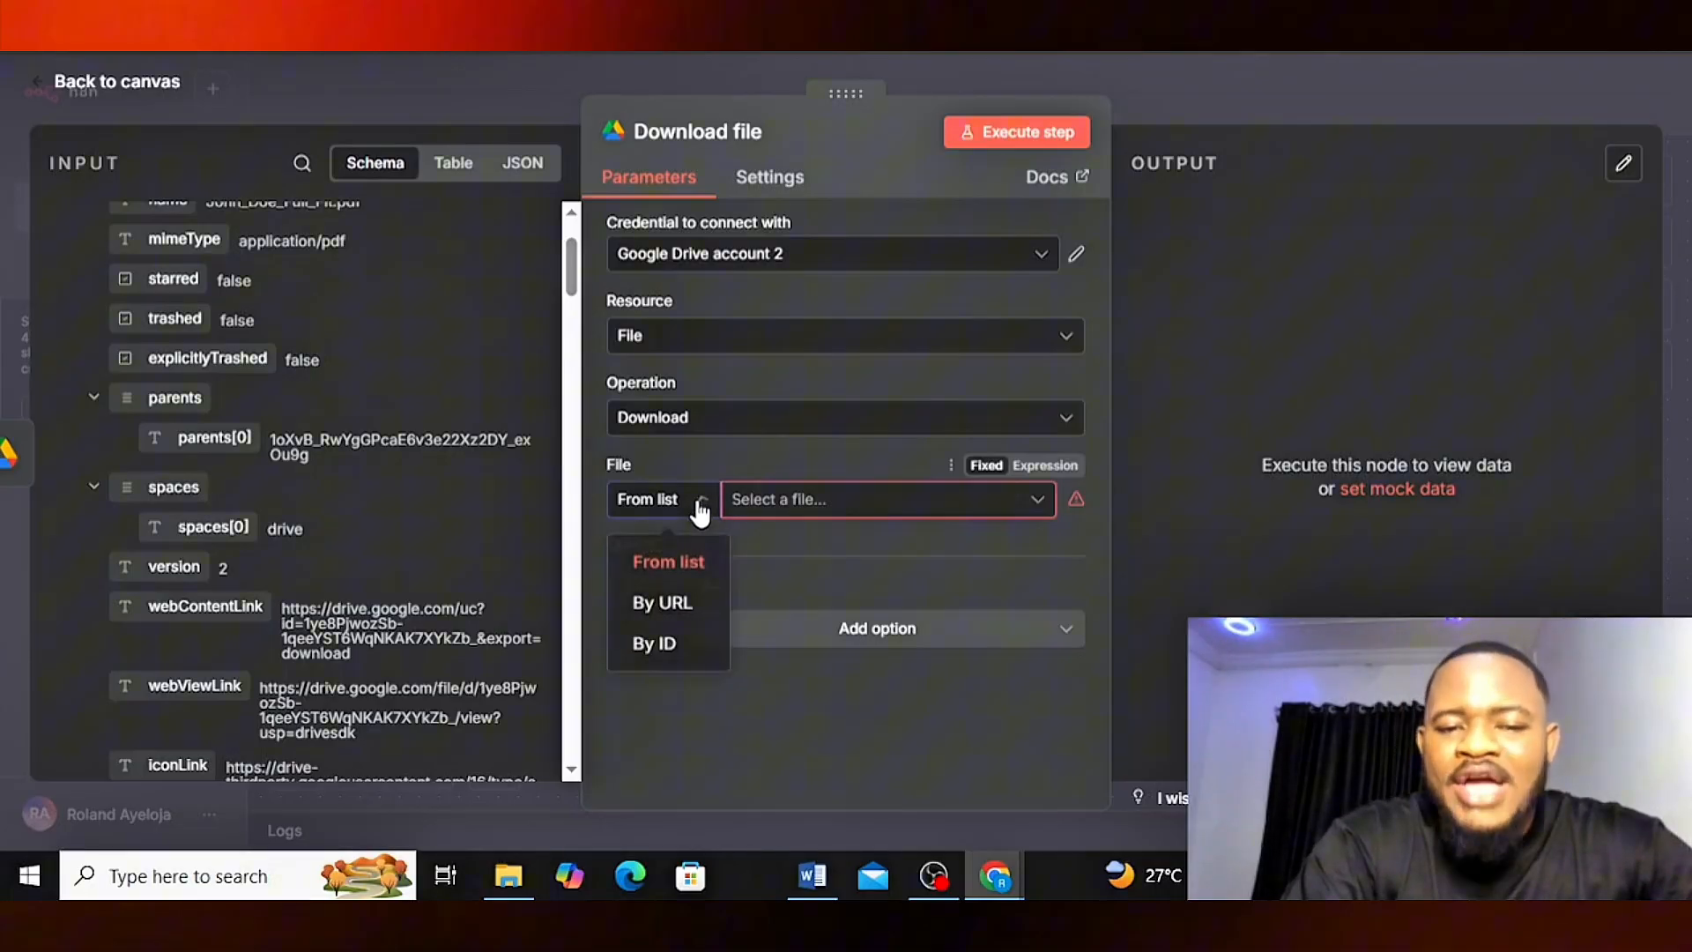
click(668, 646)
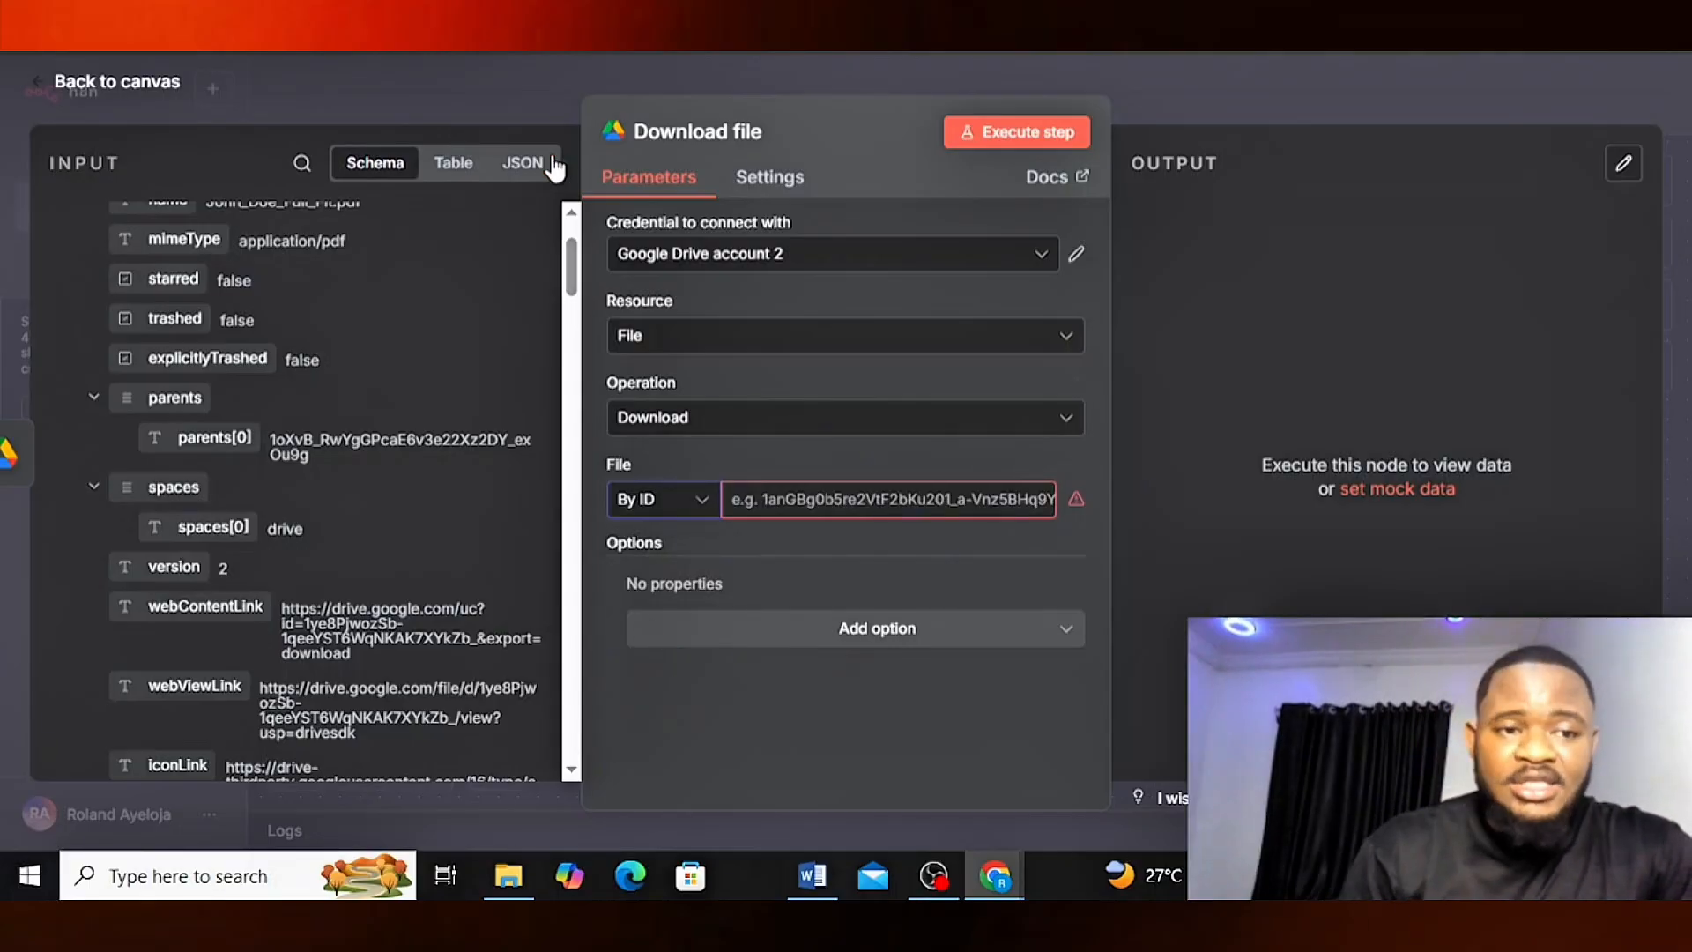
drag(571, 273, 557, 114)
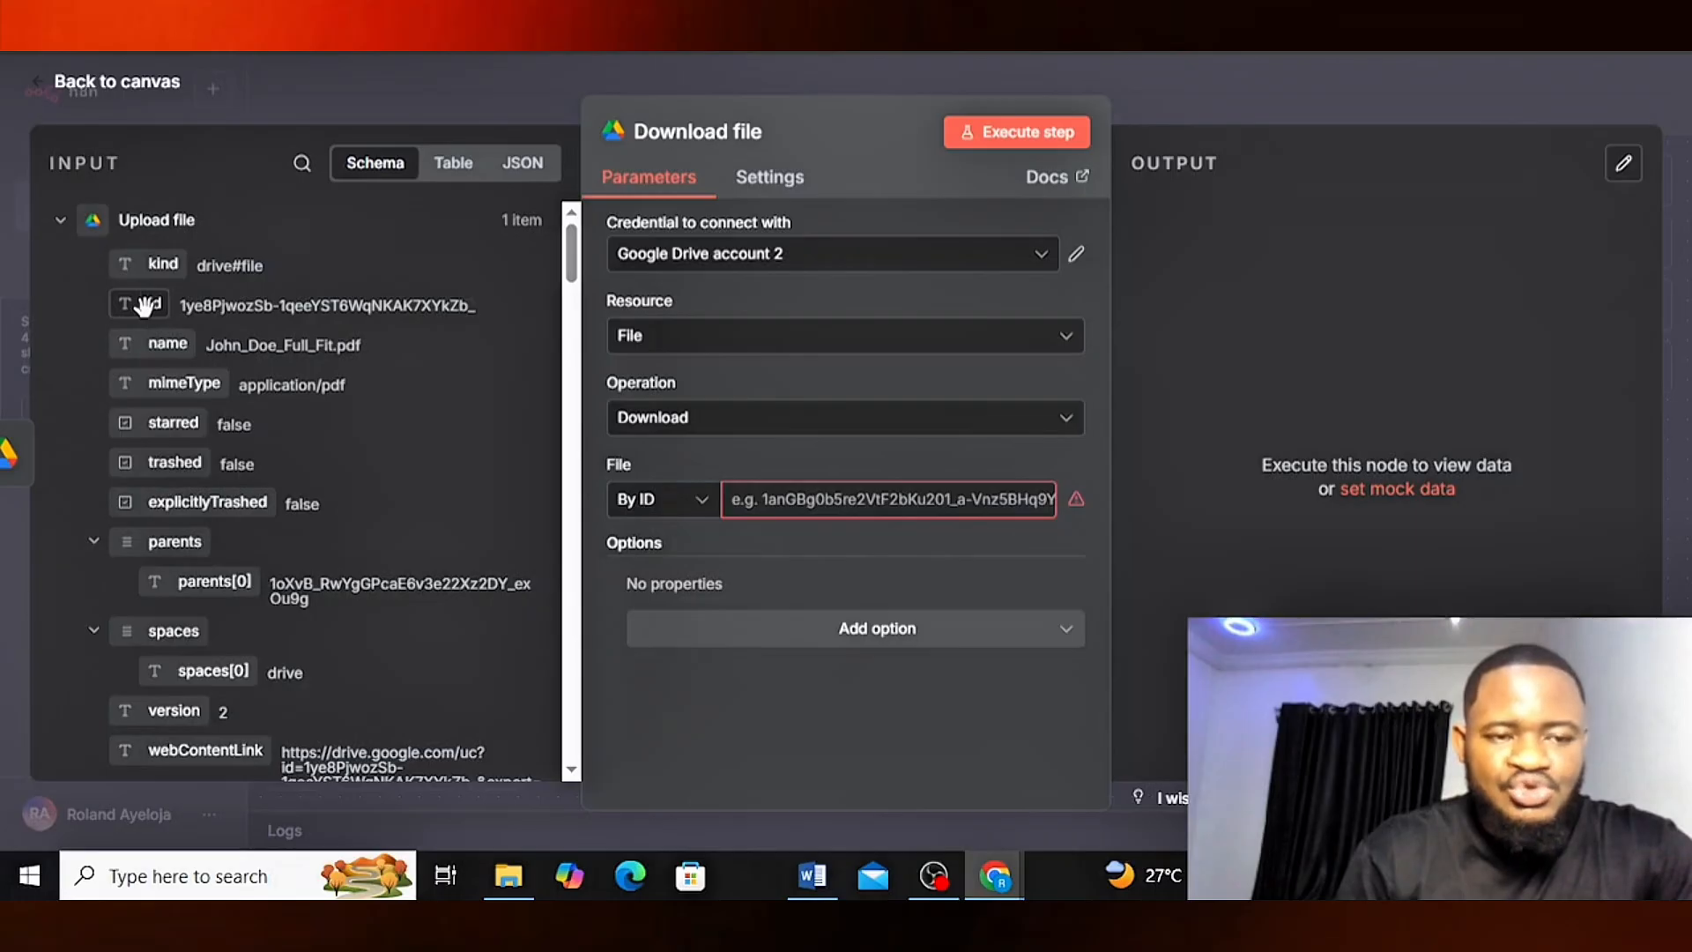
drag(144, 306, 744, 500)
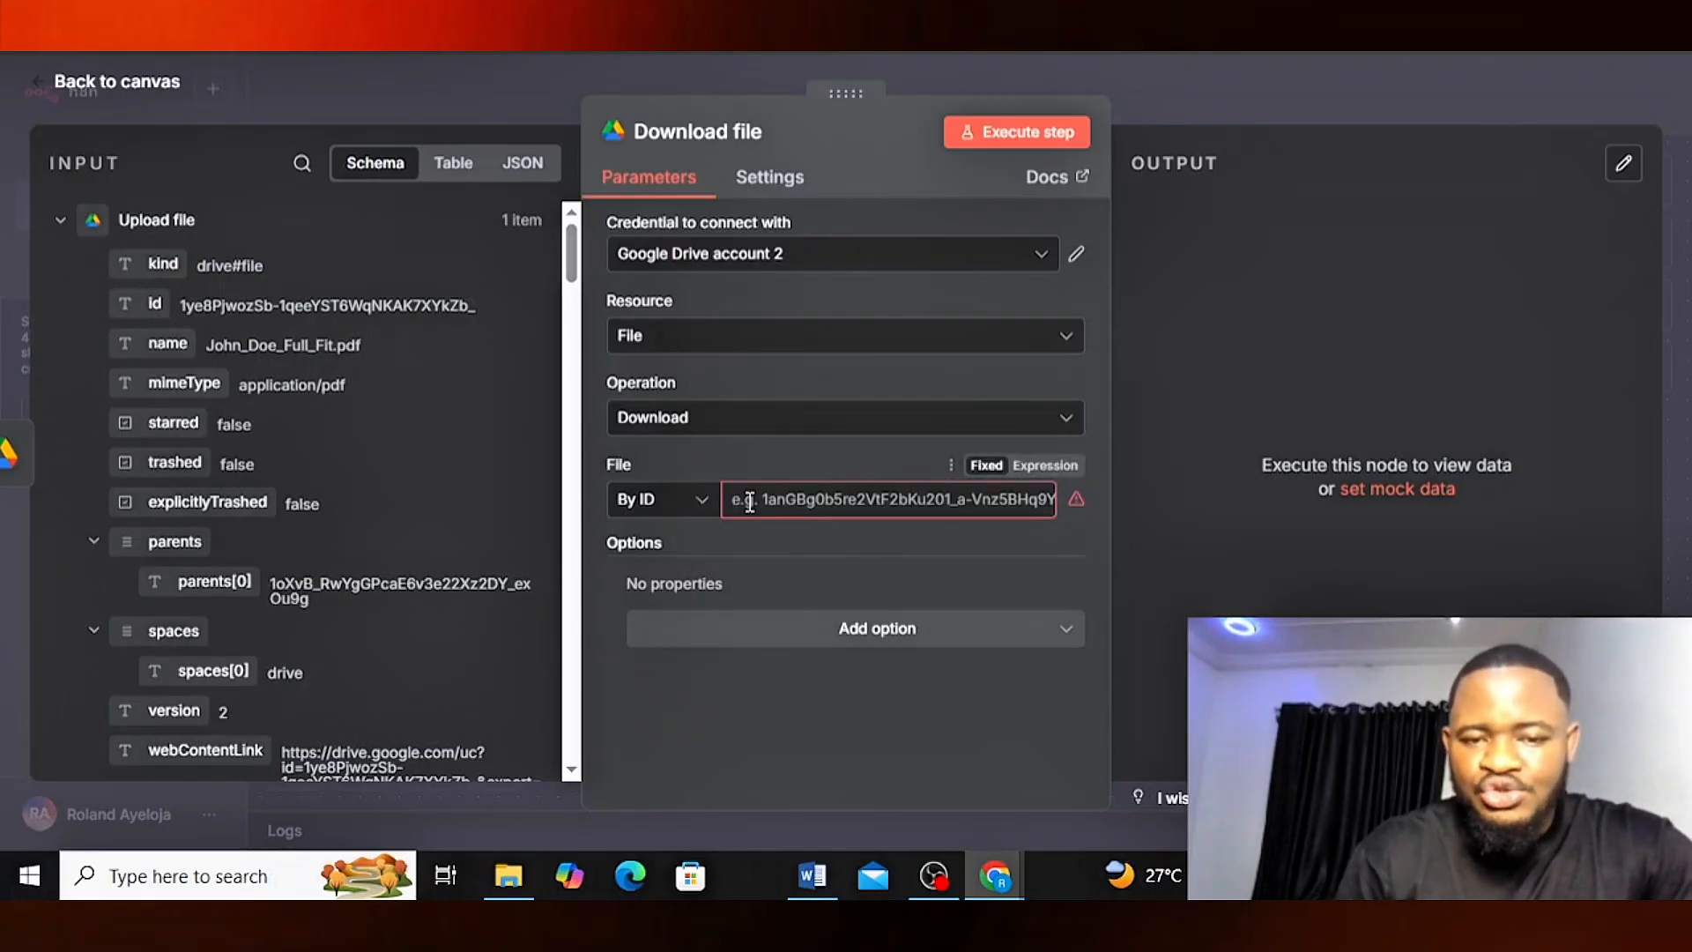
click(846, 758)
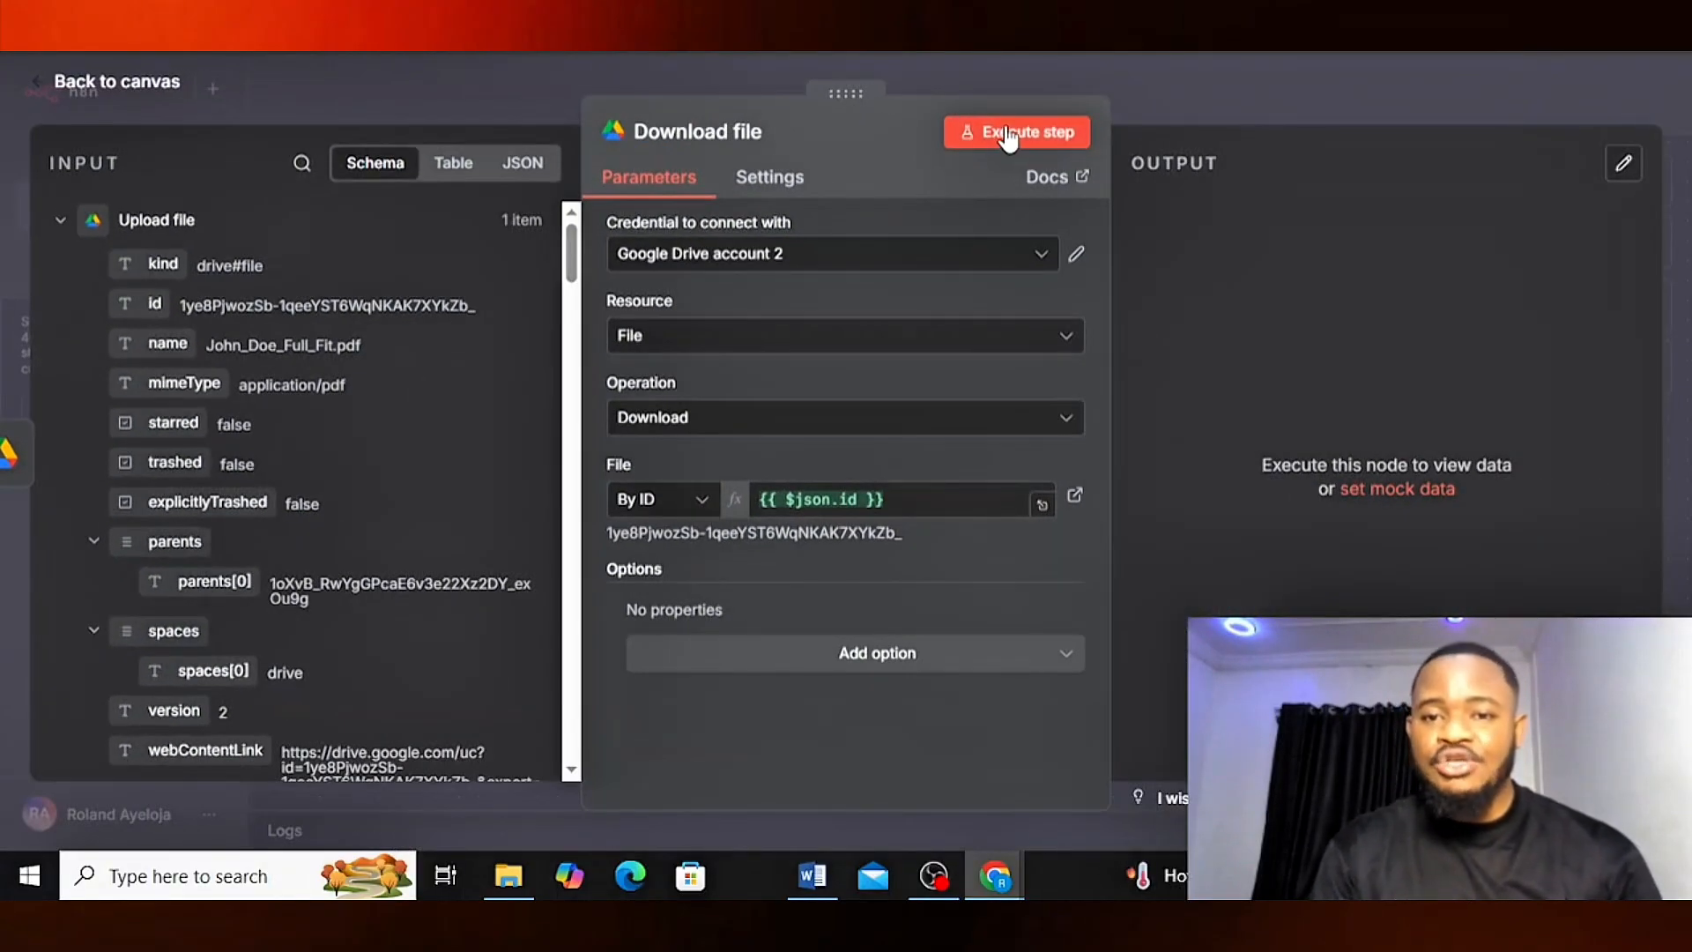
- Execute the Download file step and return to the workflow canvas
click(1008, 137)
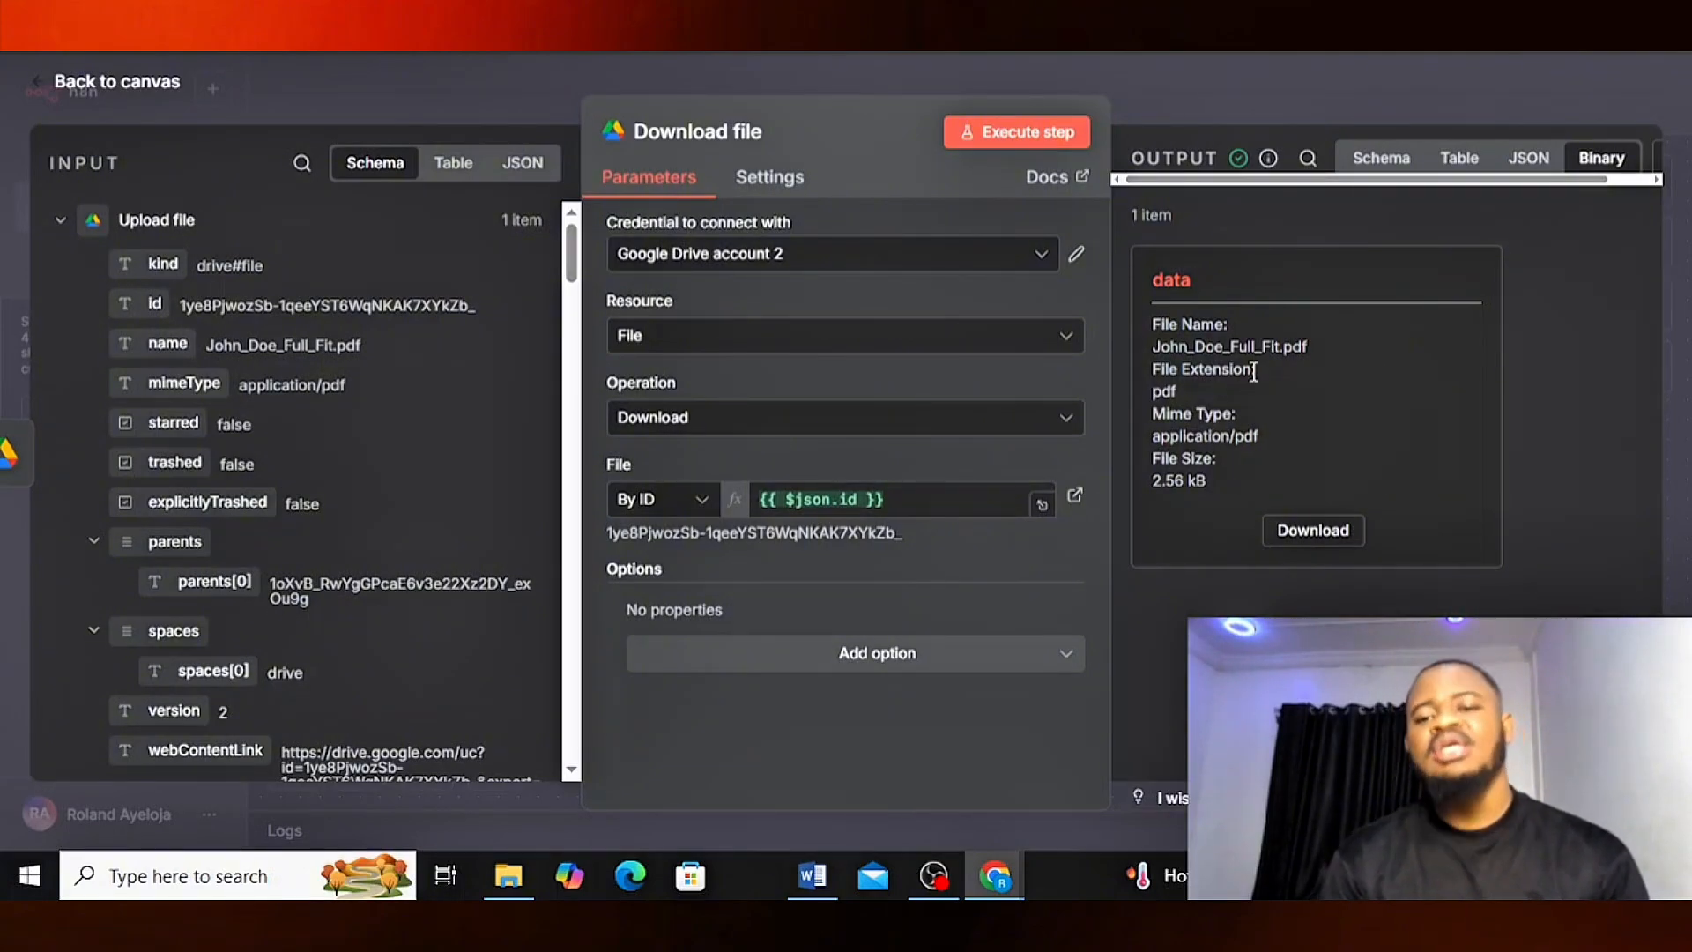
click(1212, 71)
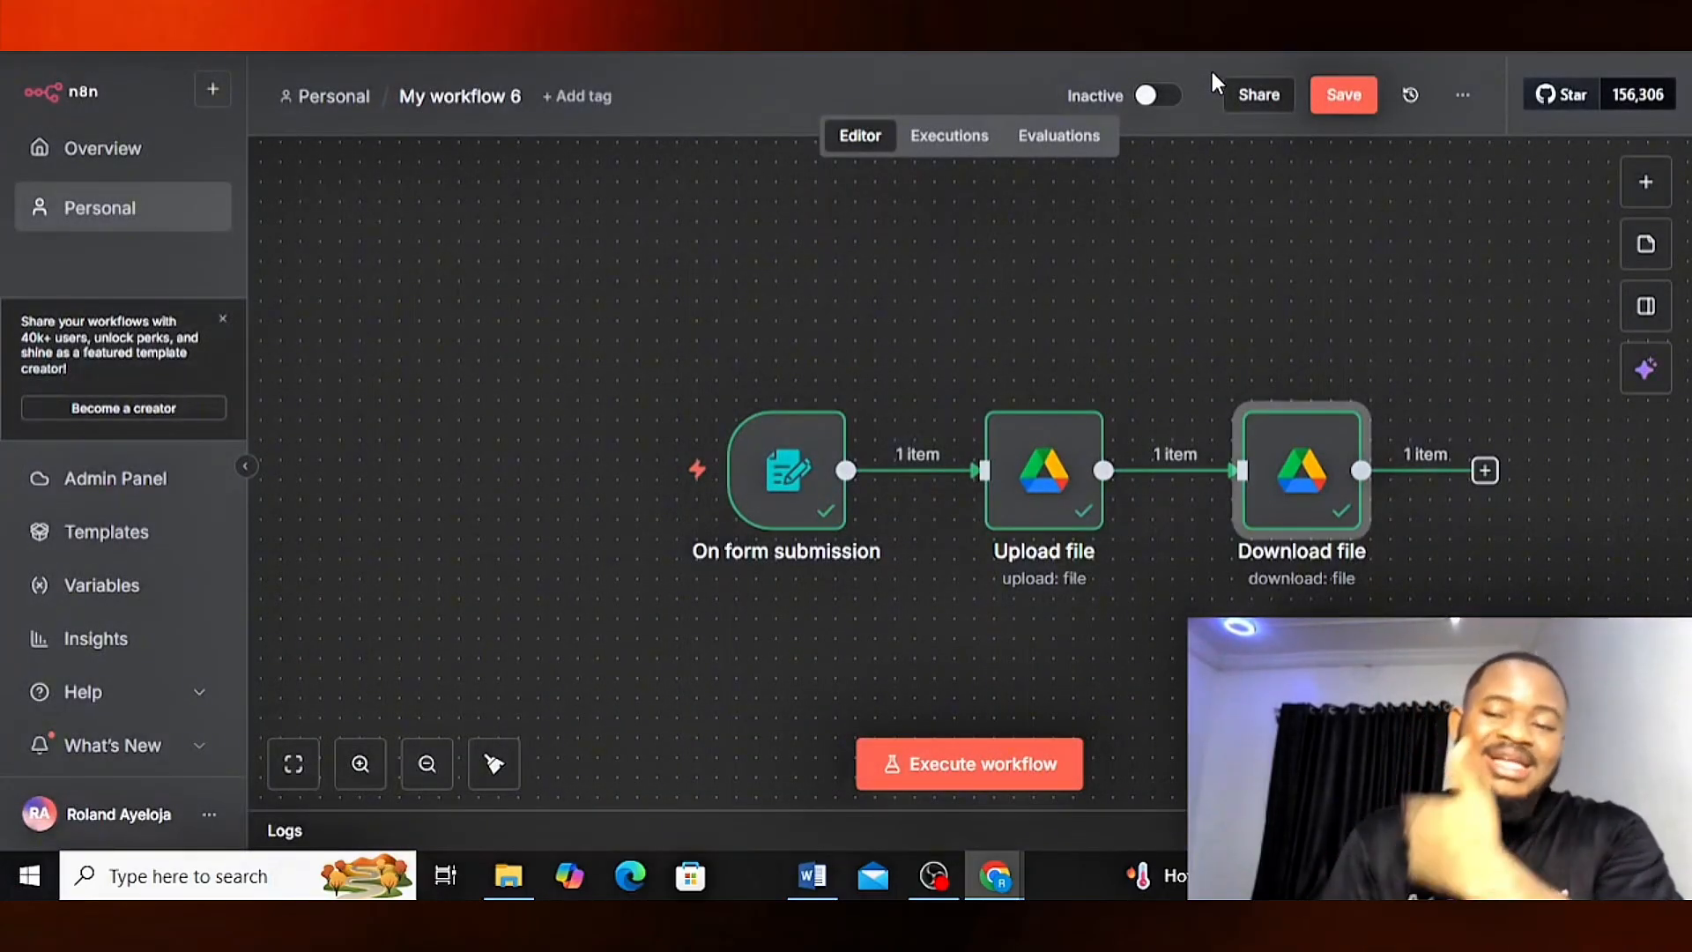
scroll(1279, 289, right, 3)
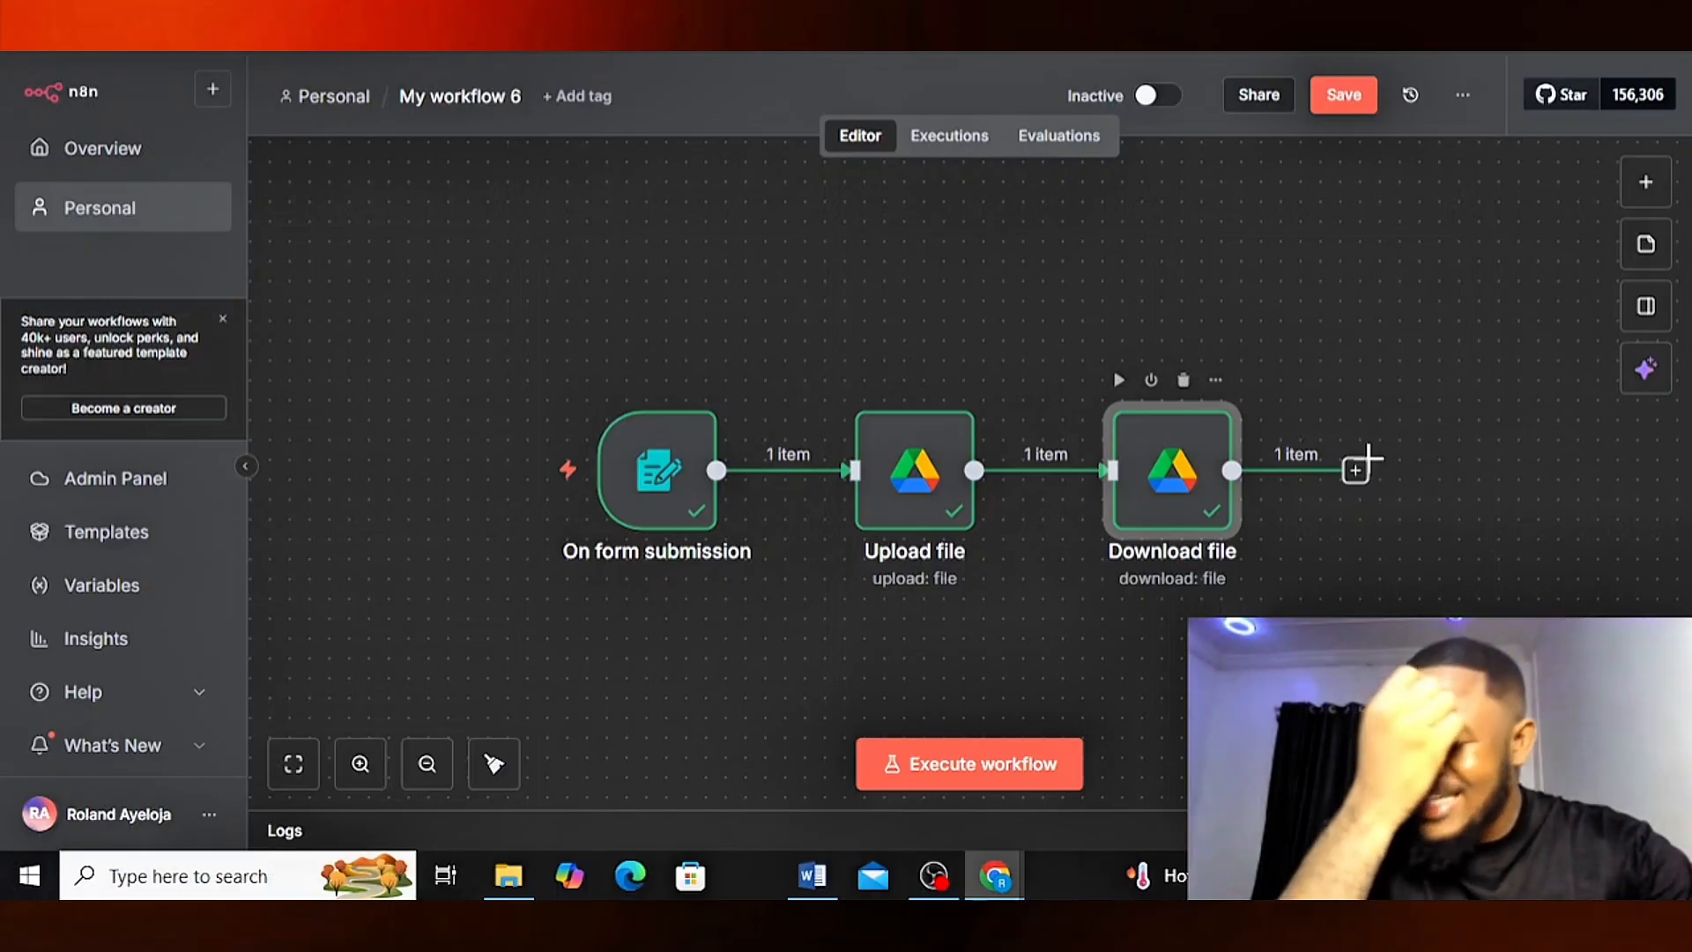
- Examine the Download file node's binary output, compare it with the original CV in Word, and return to the n8n canvas
double_click(1211, 494)
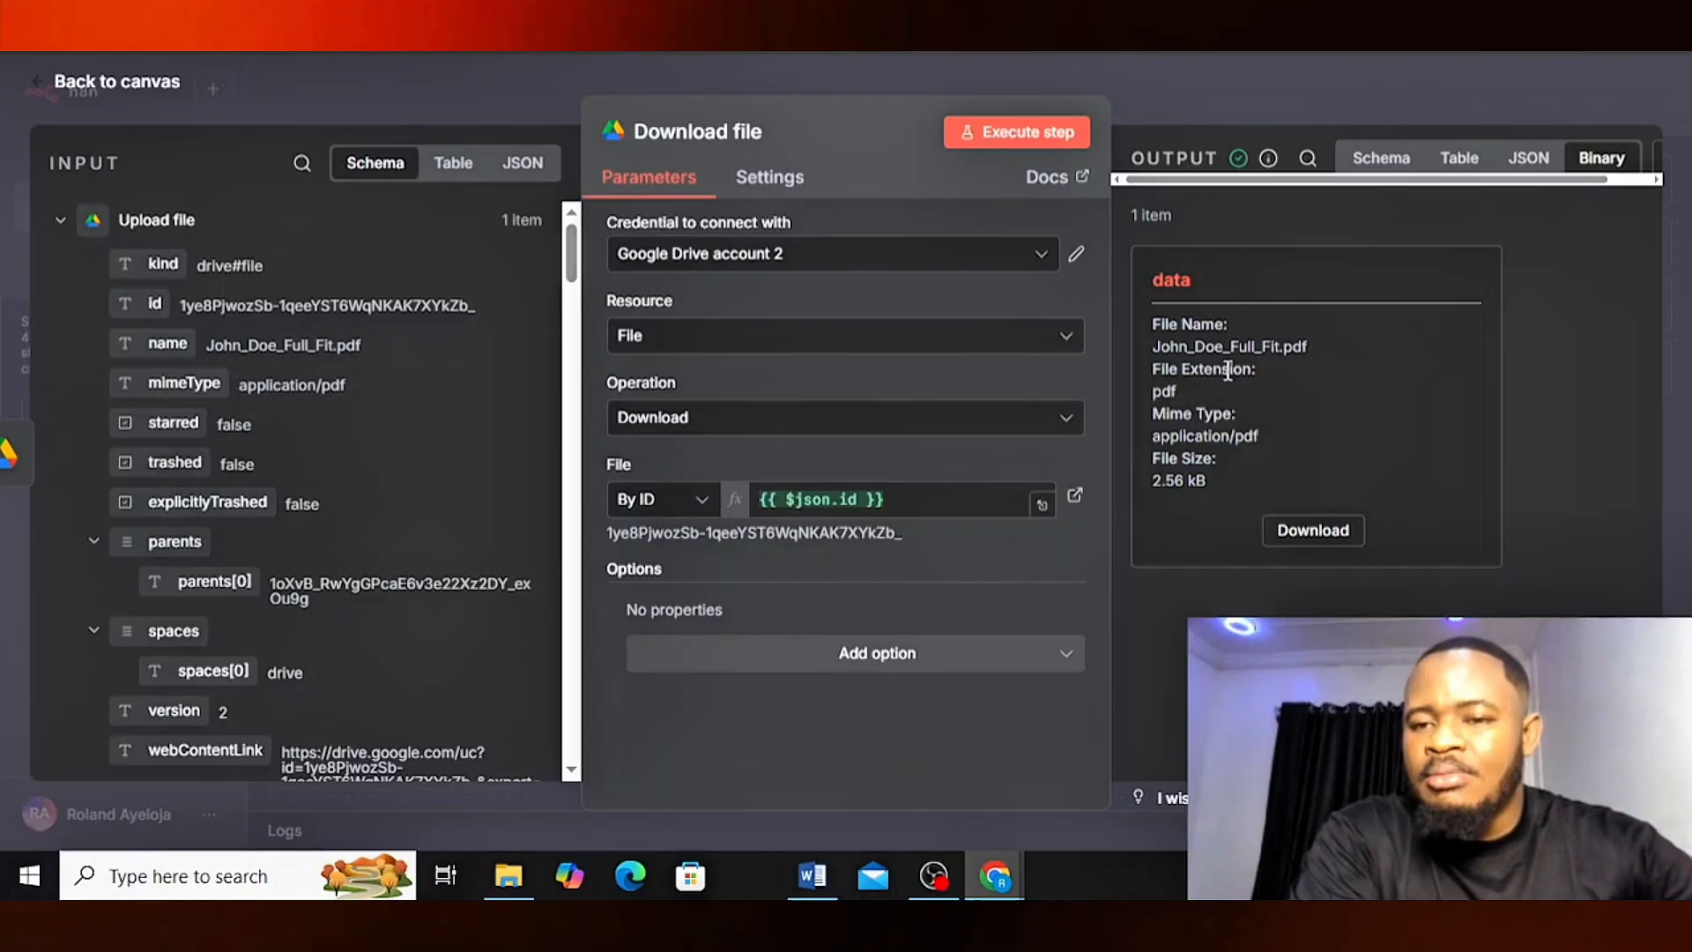
mouse_move(509, 875)
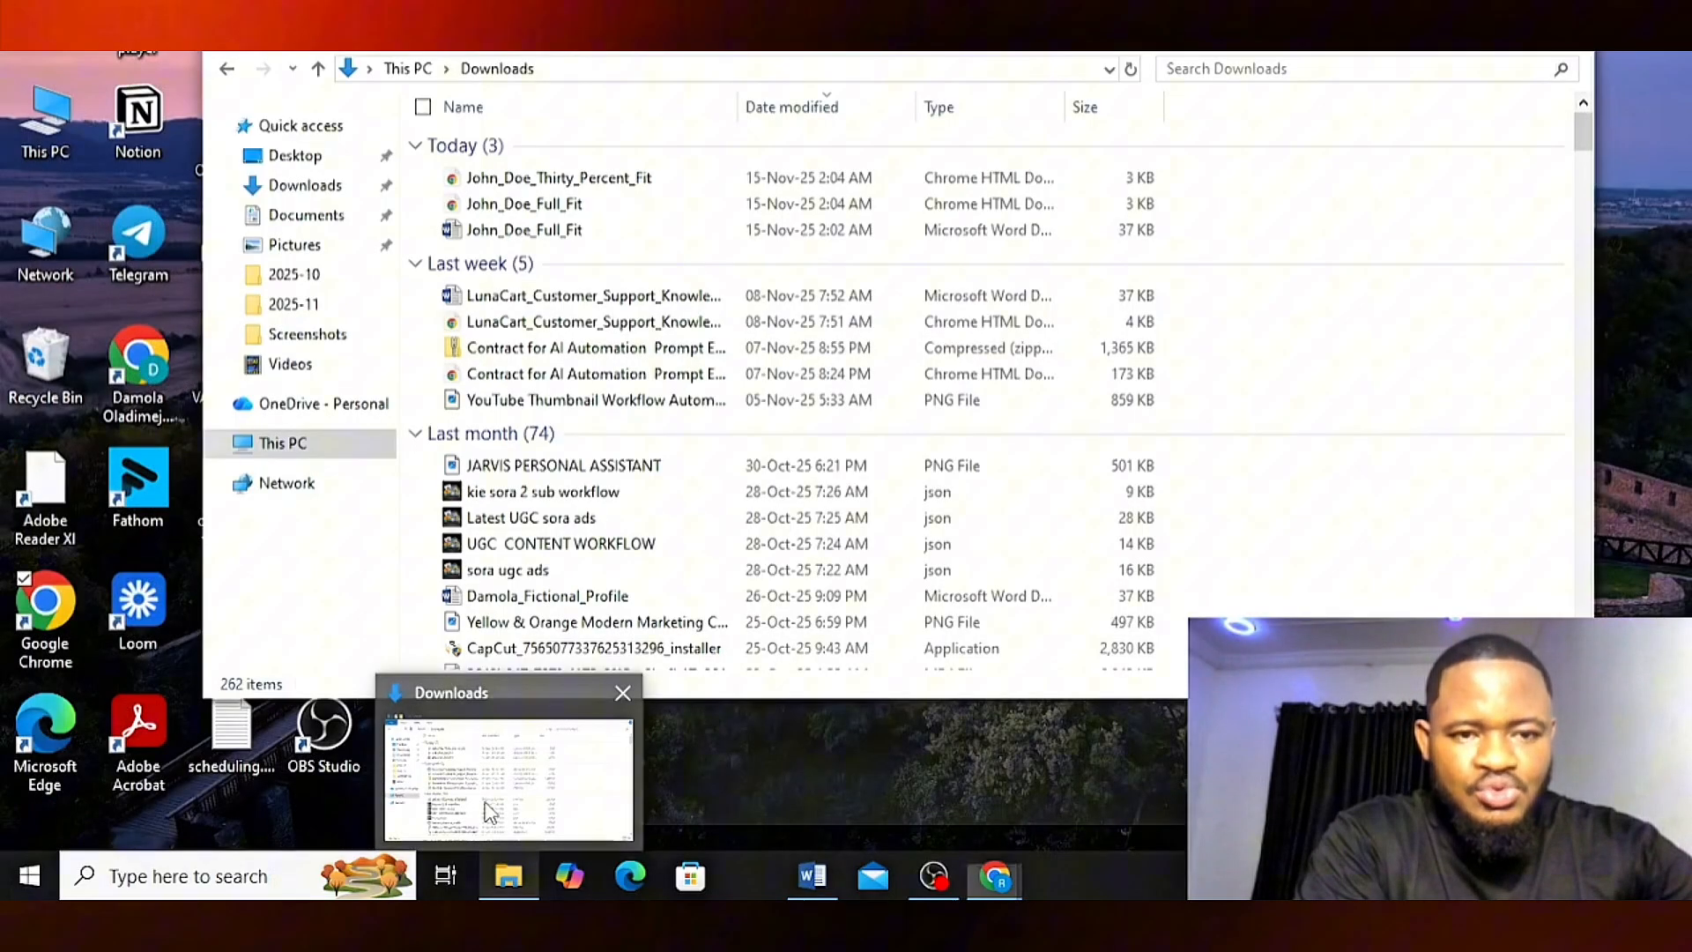
click(498, 767)
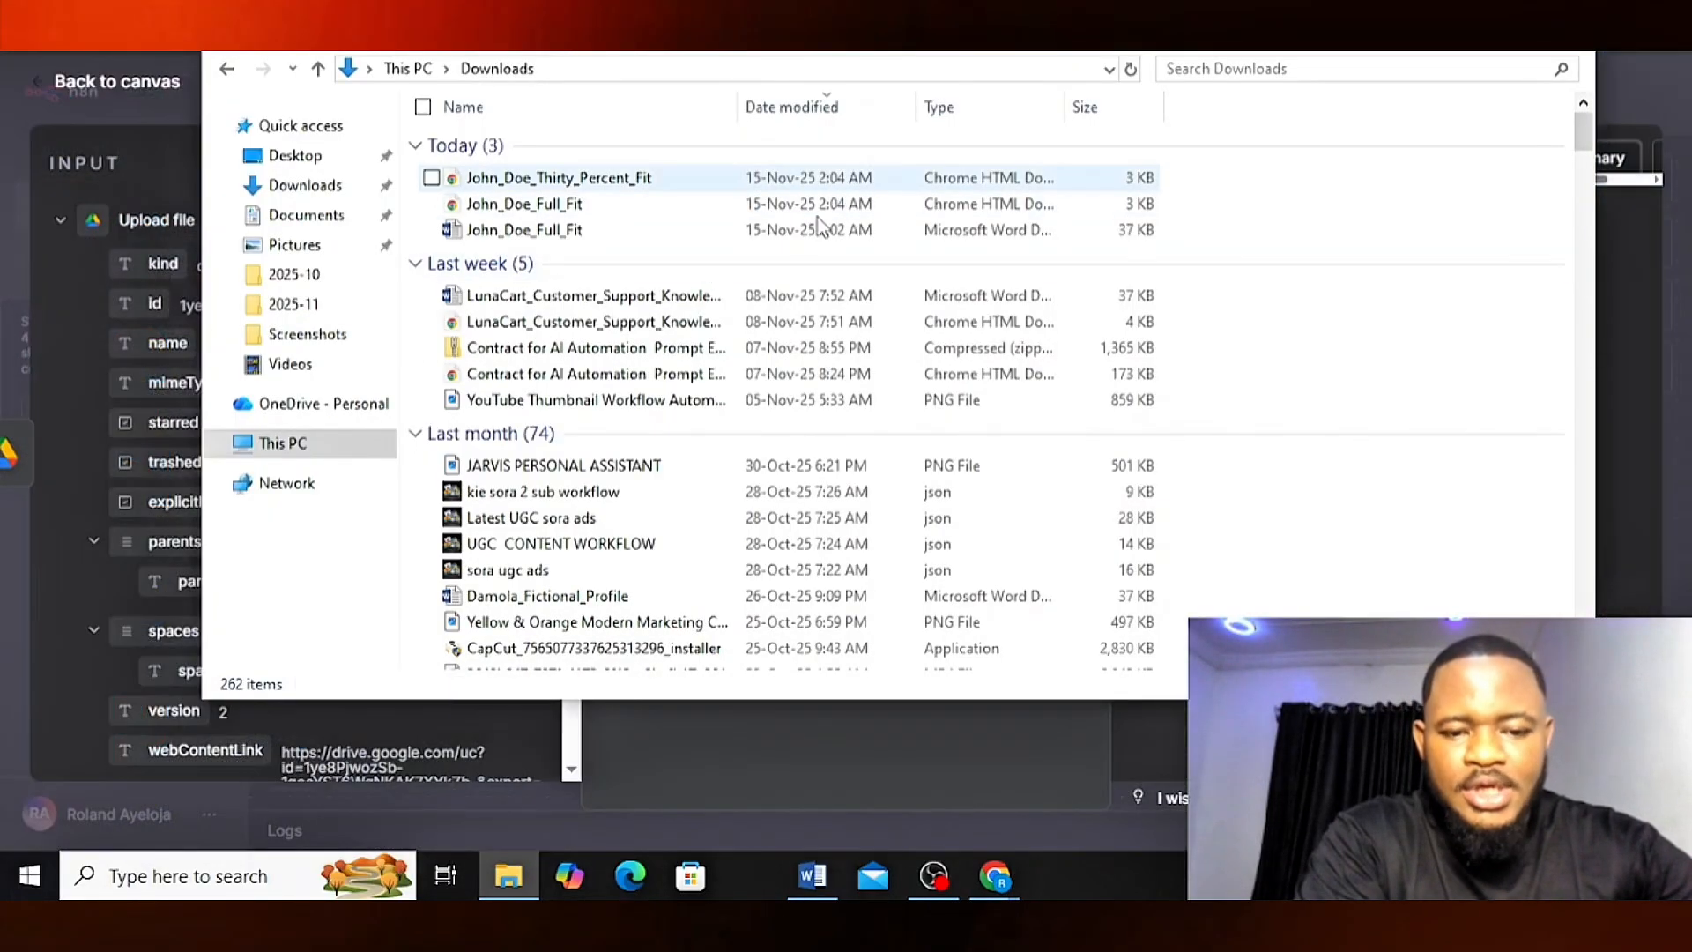
mouse_move(802, 898)
click(793, 777)
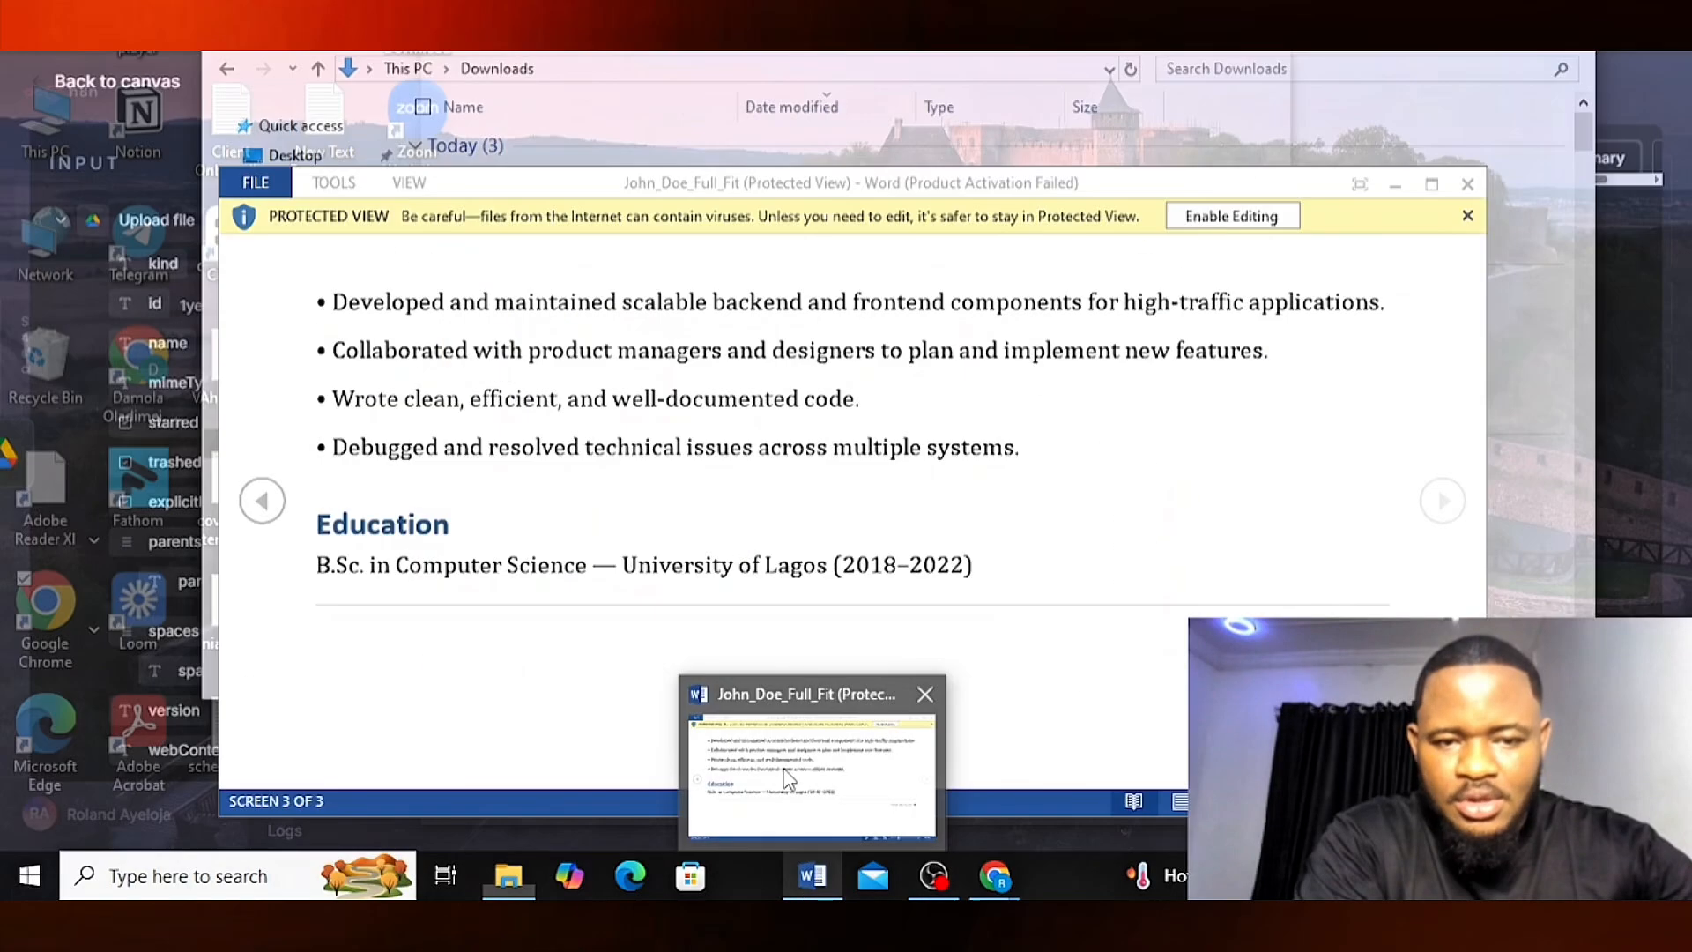
scroll(577, 470, up, 3)
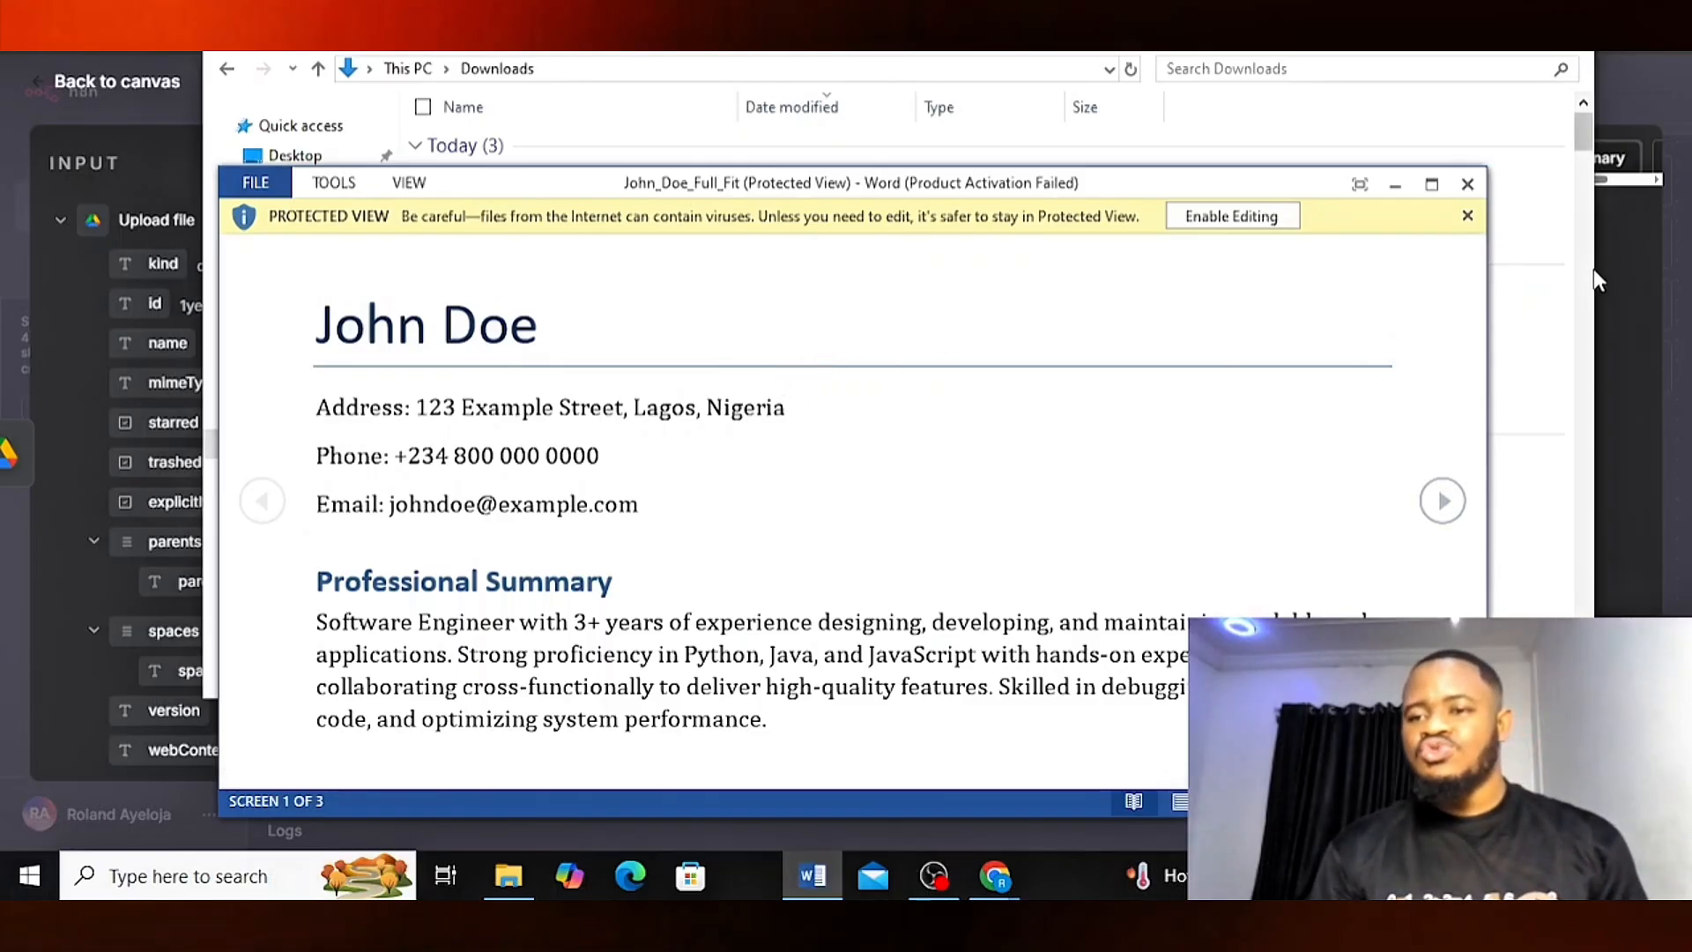
click(1627, 259)
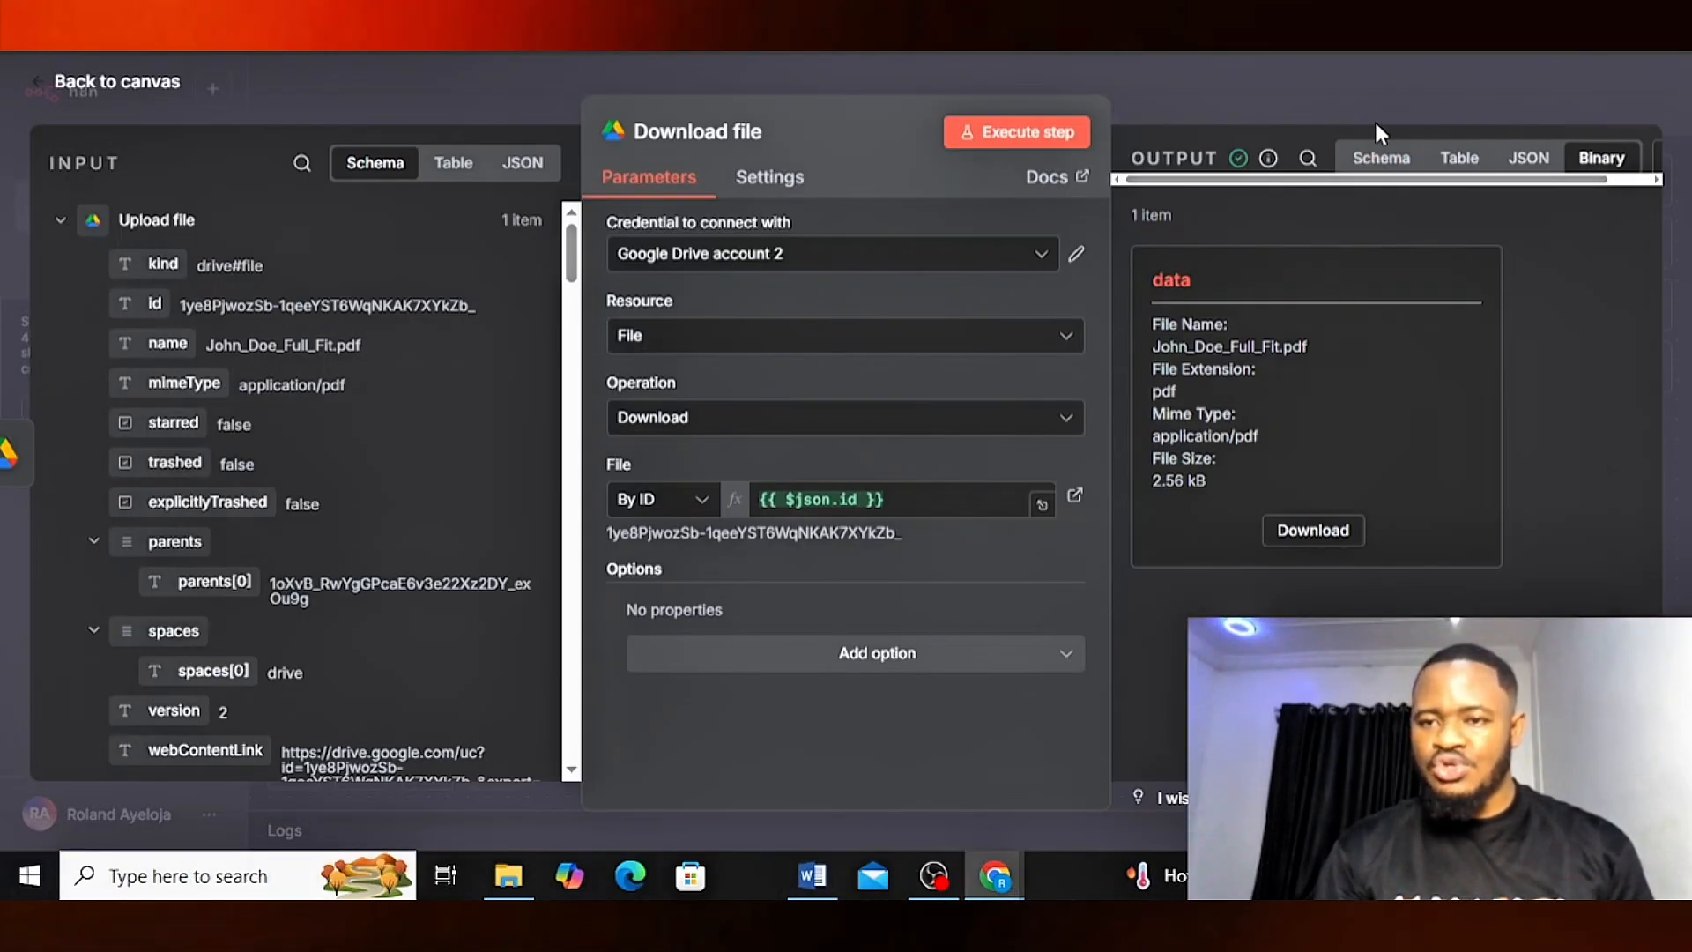
click(1349, 97)
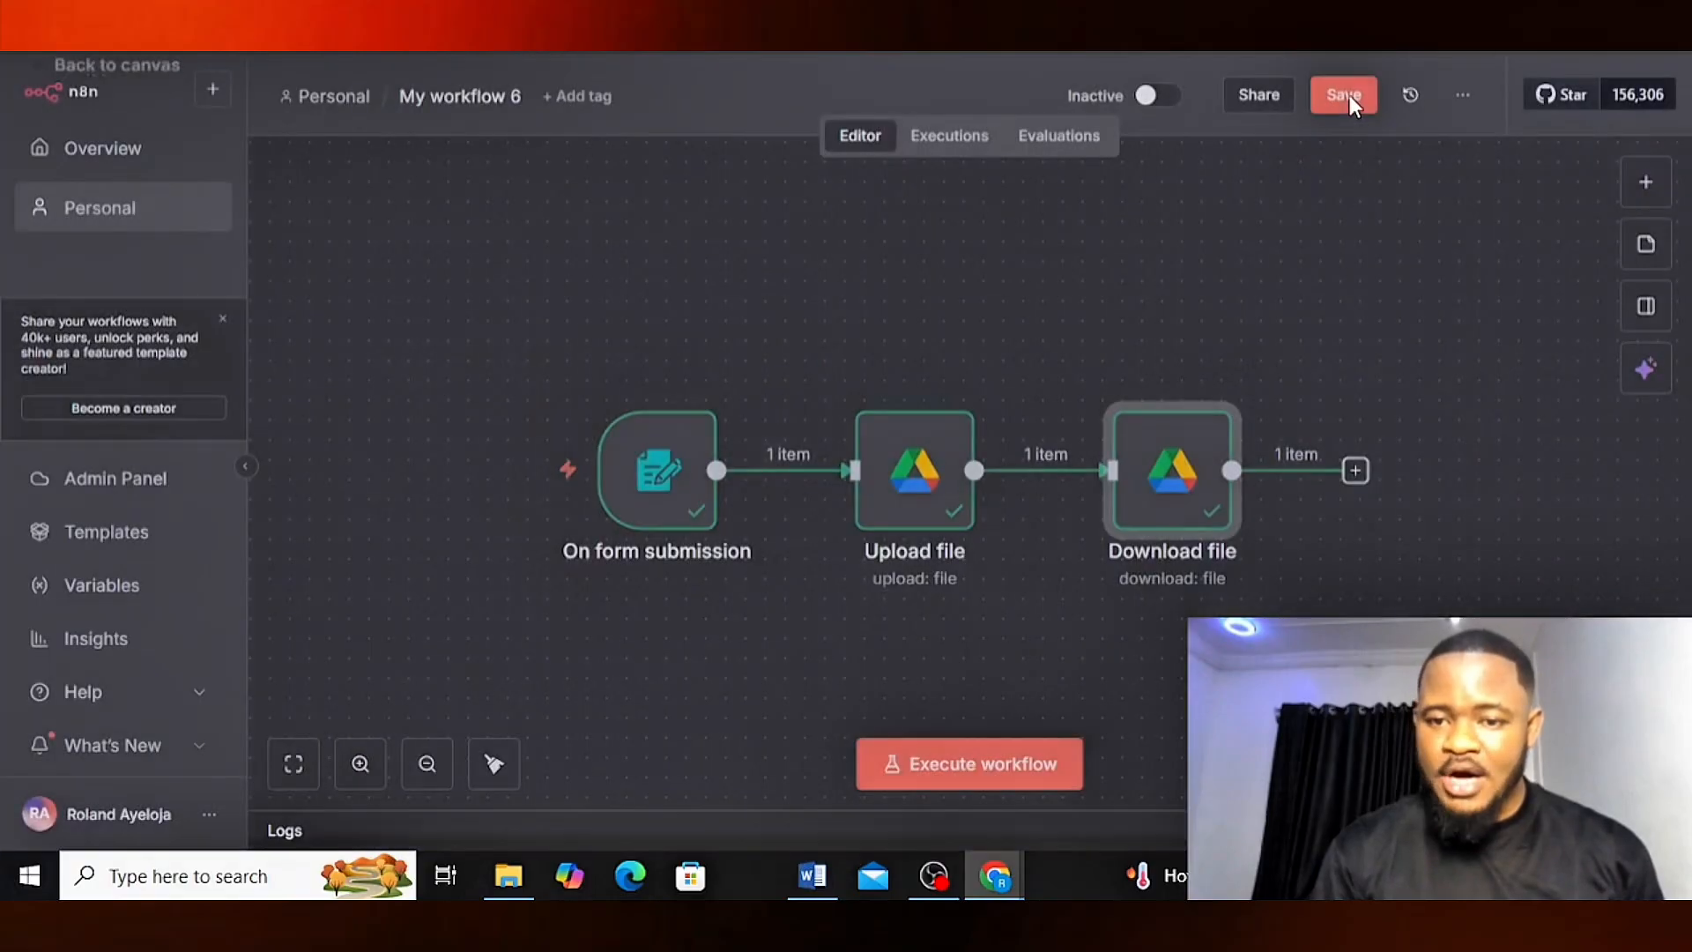
- Reopen the Download file node and read through the CV's summary and skills in Word, then go back to the workflow canvas
click(1631, 196)
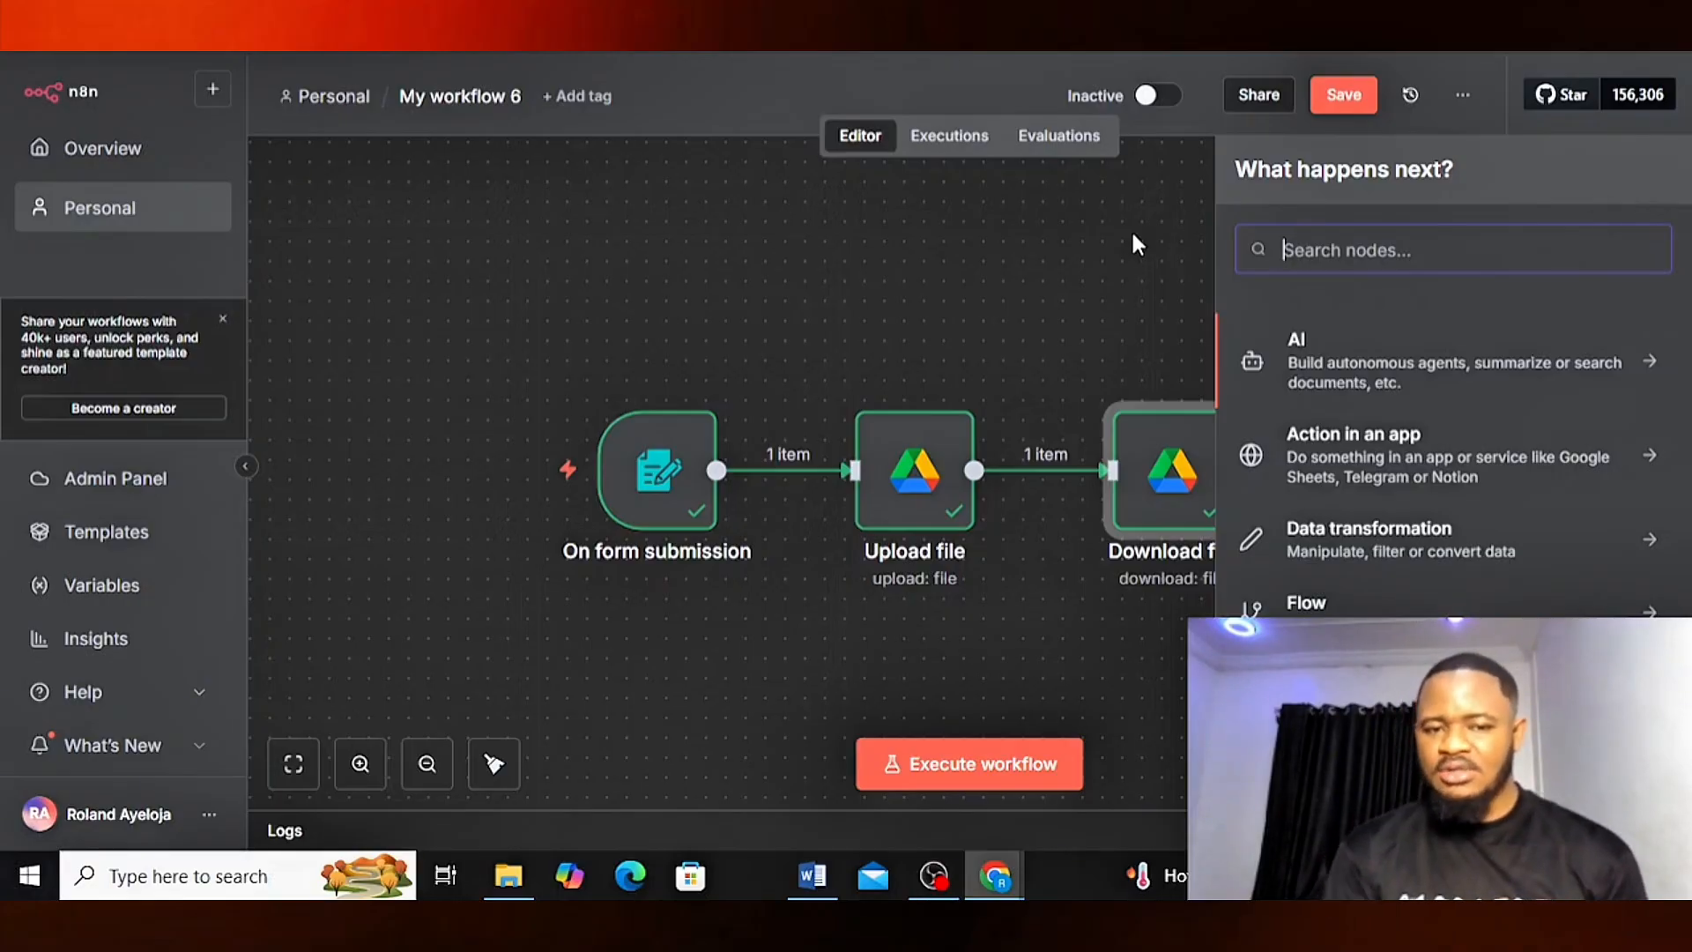
click(587, 253)
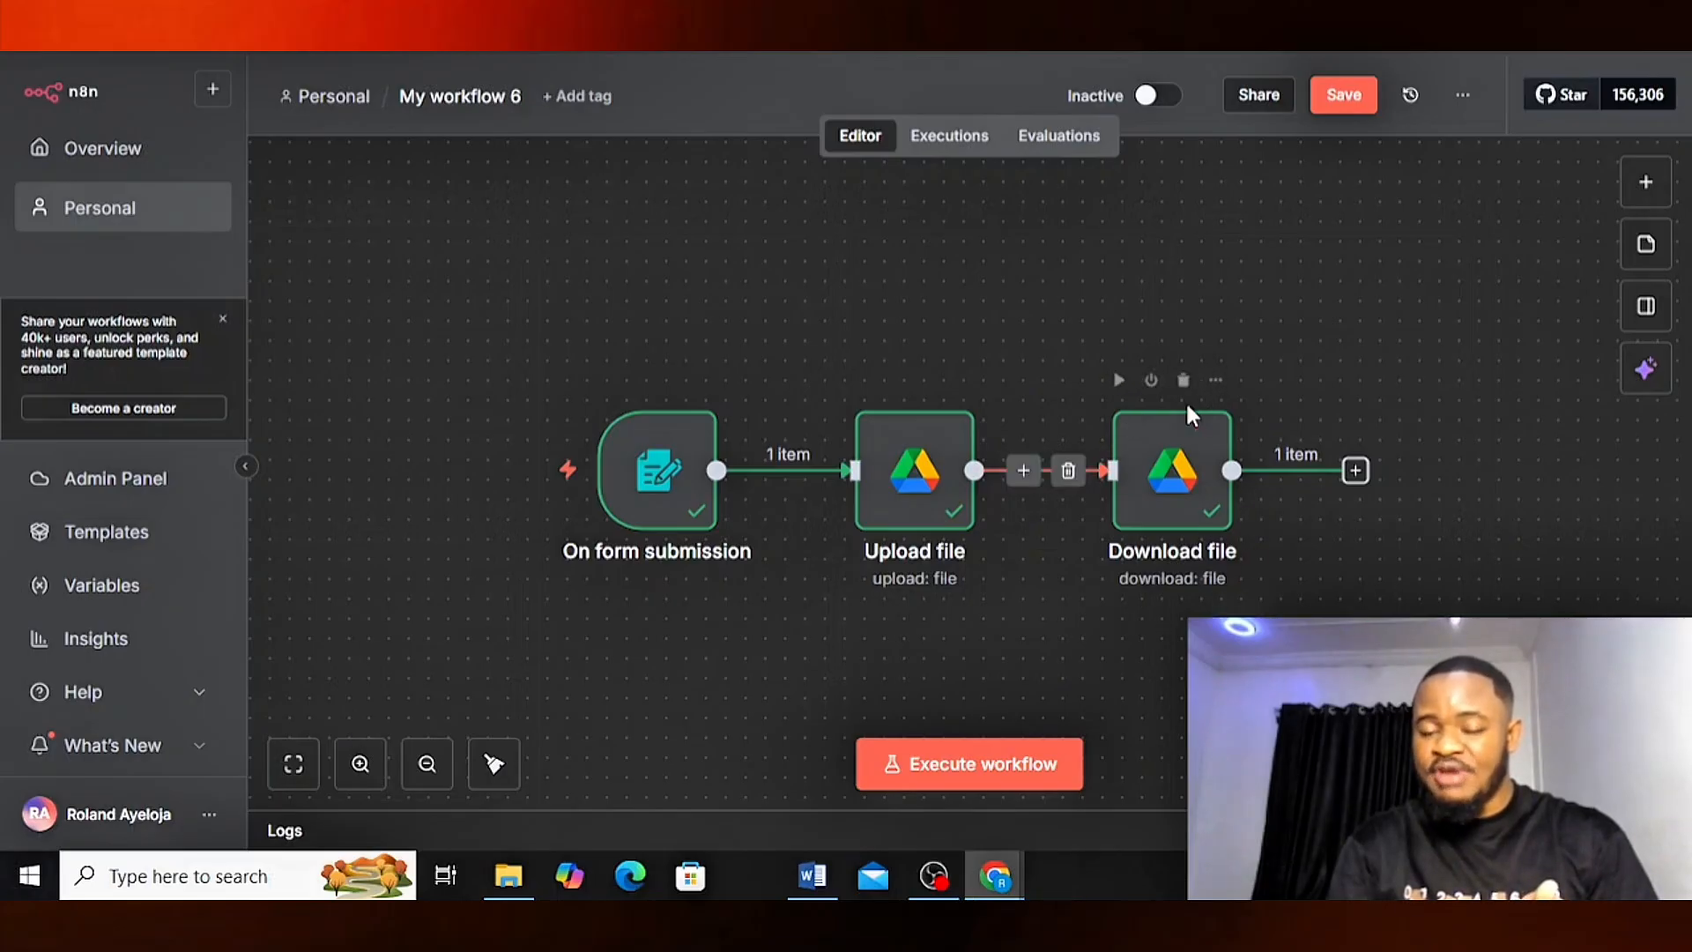
double_click(1167, 483)
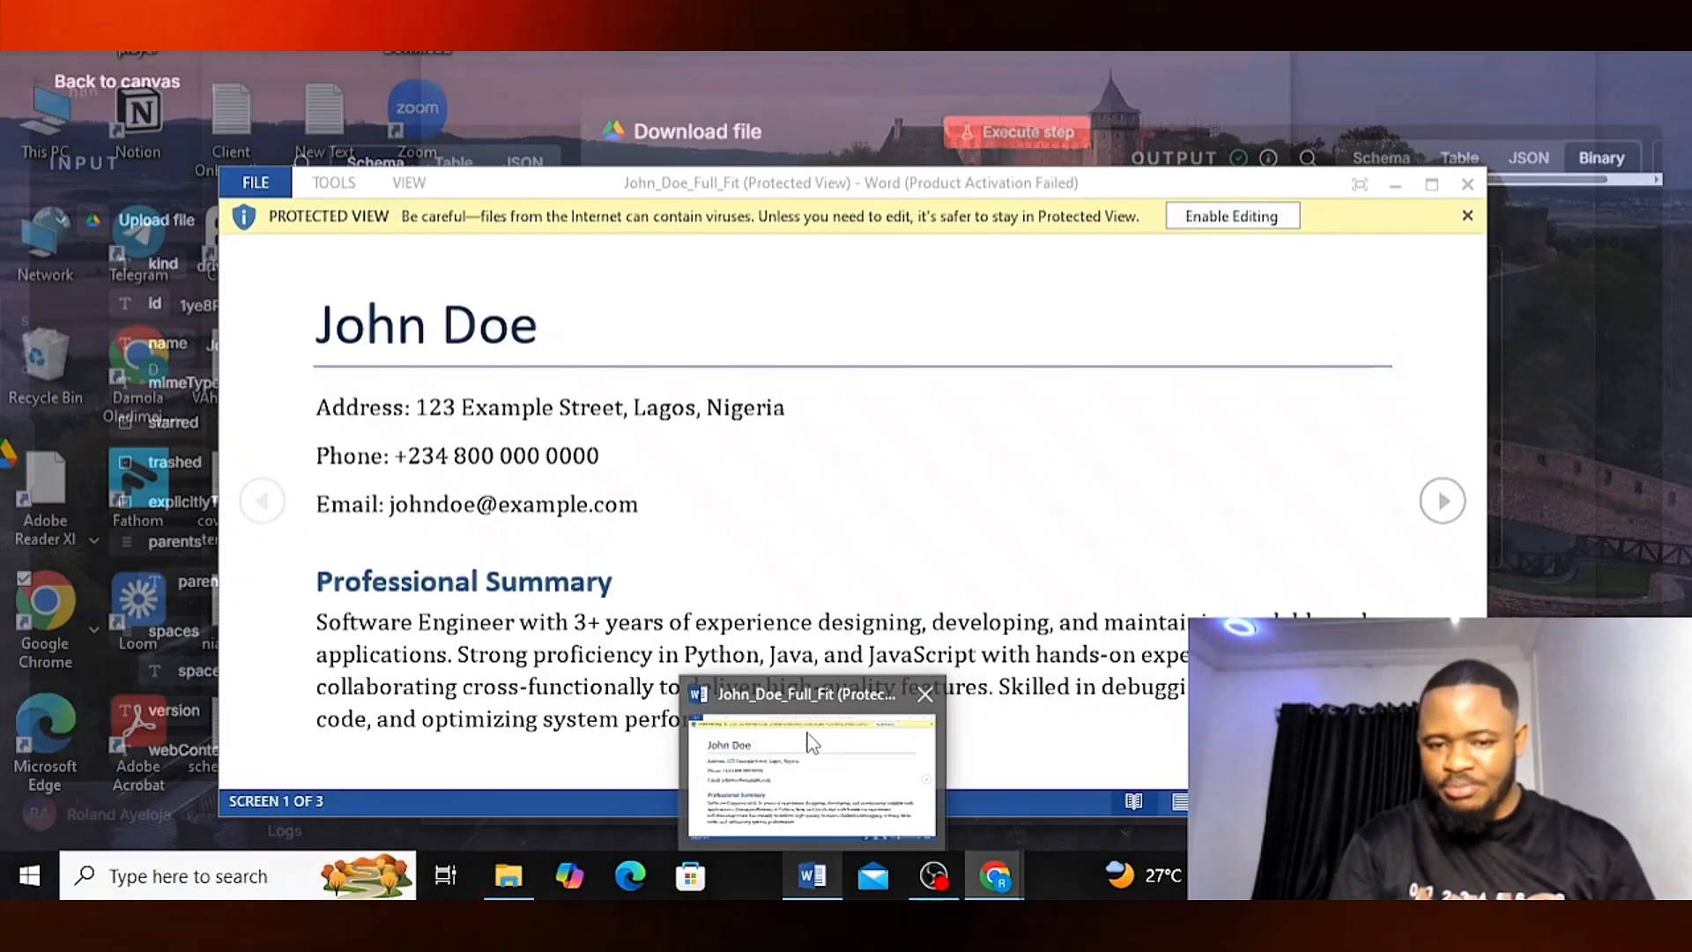
click(808, 732)
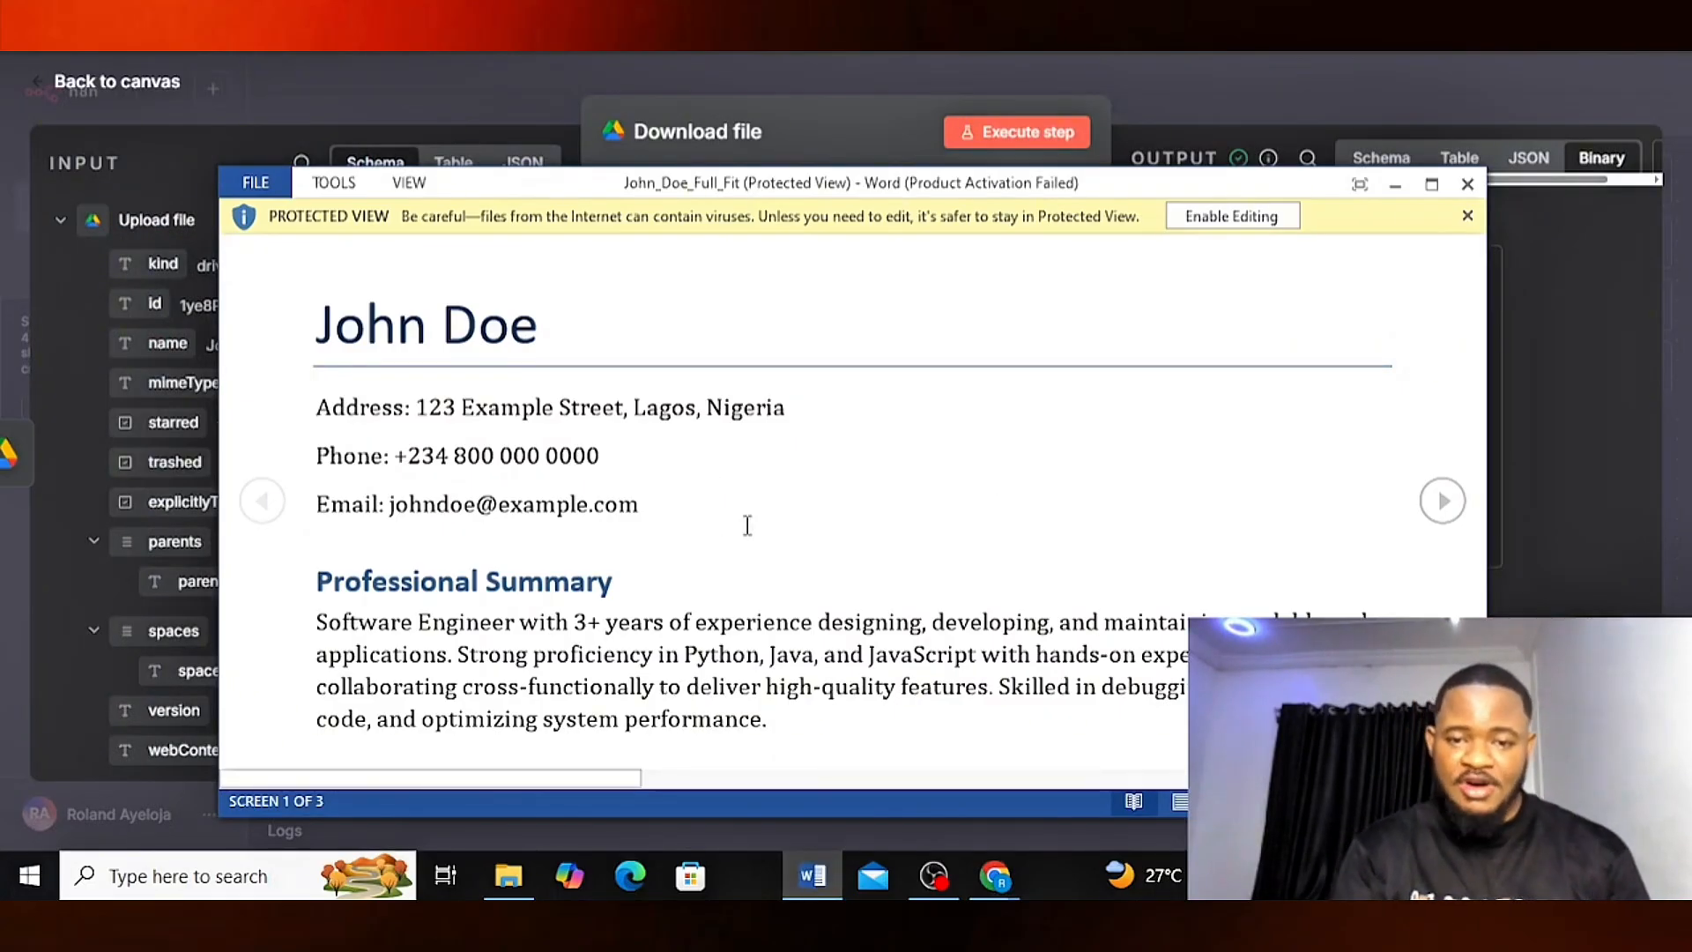
click(1445, 500)
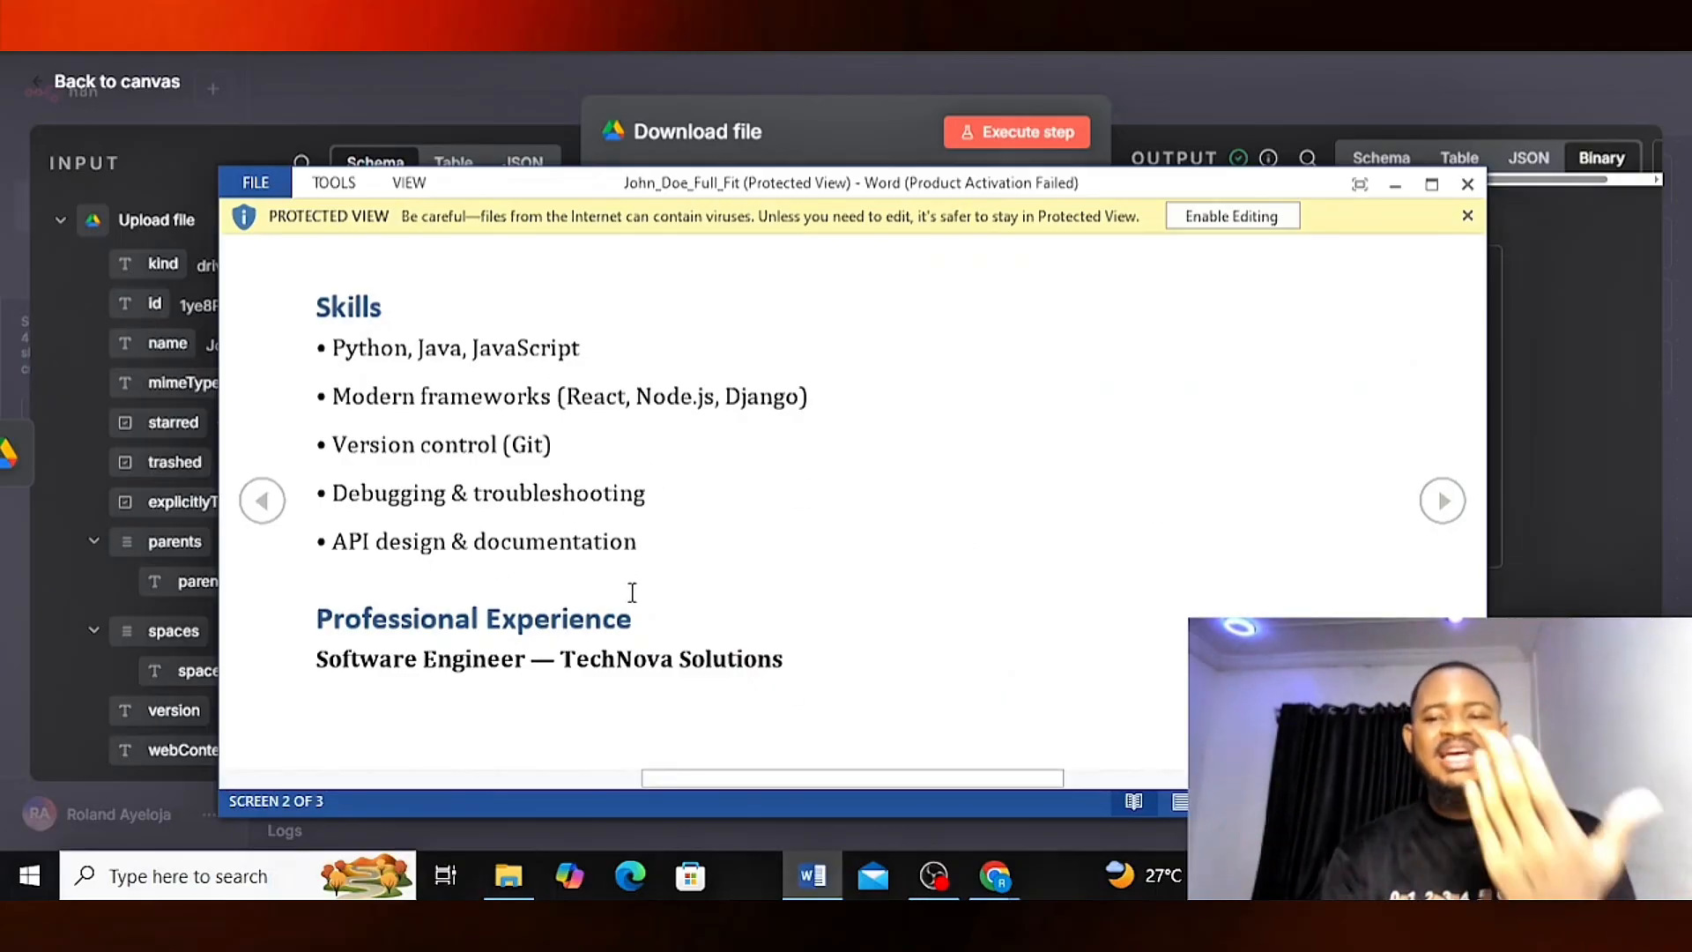
click(1352, 92)
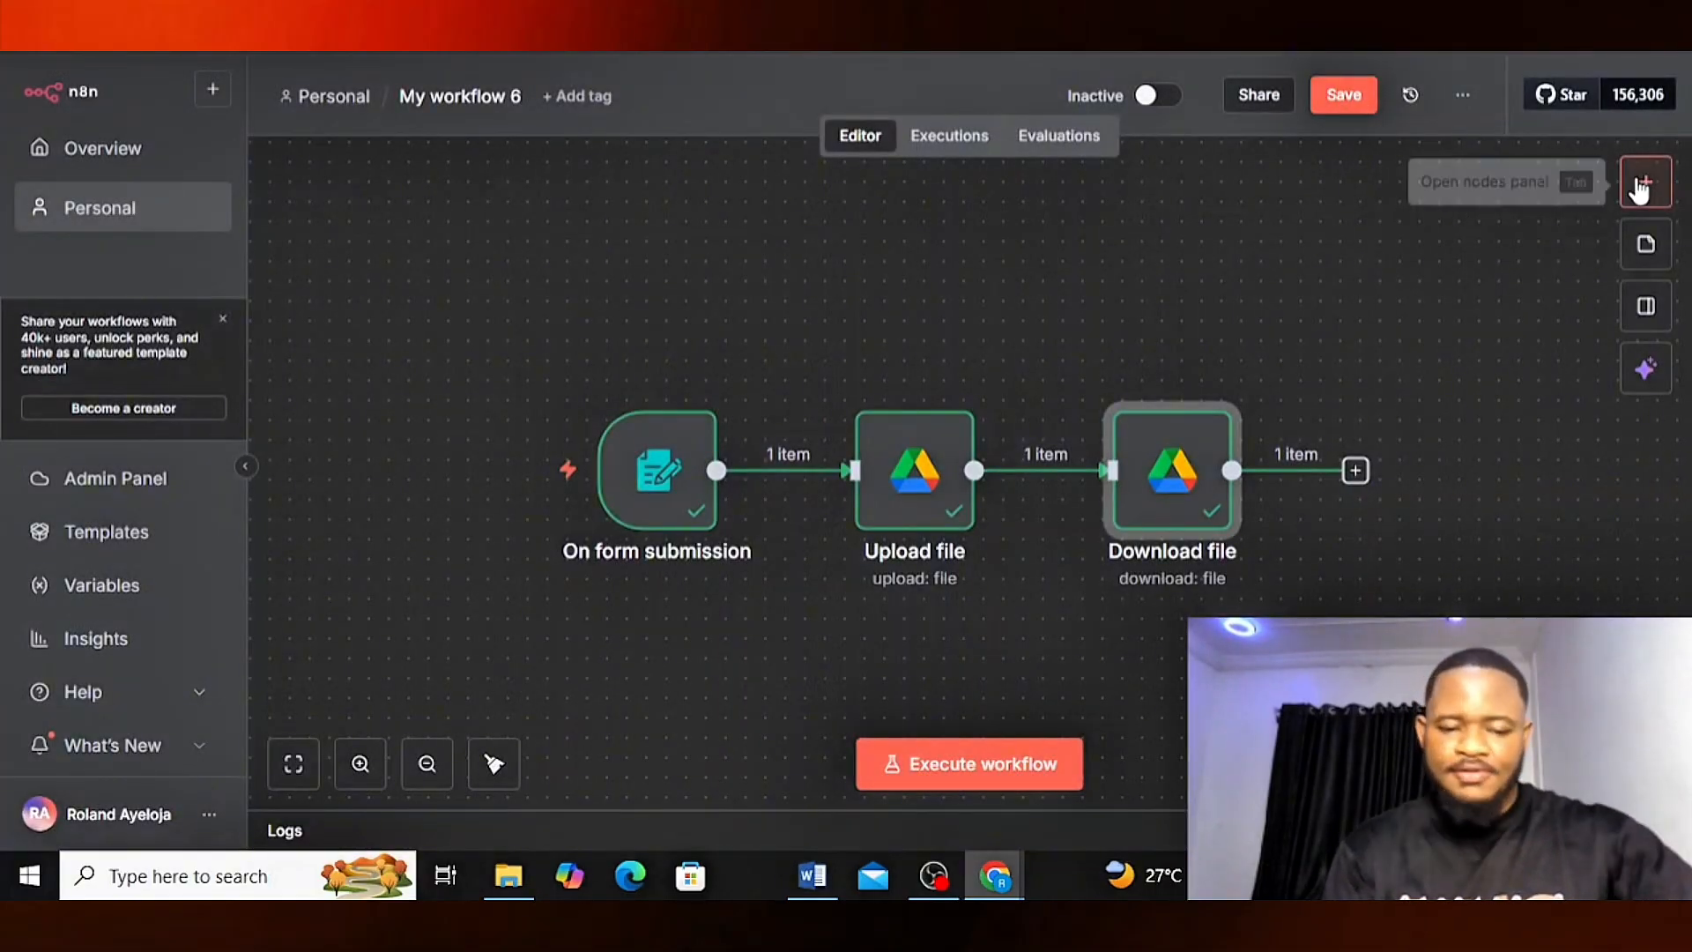
- Add an Extract from File node with the Extract from PDF action after Download file and execute it on the data field
click(1639, 181)
text(extract)
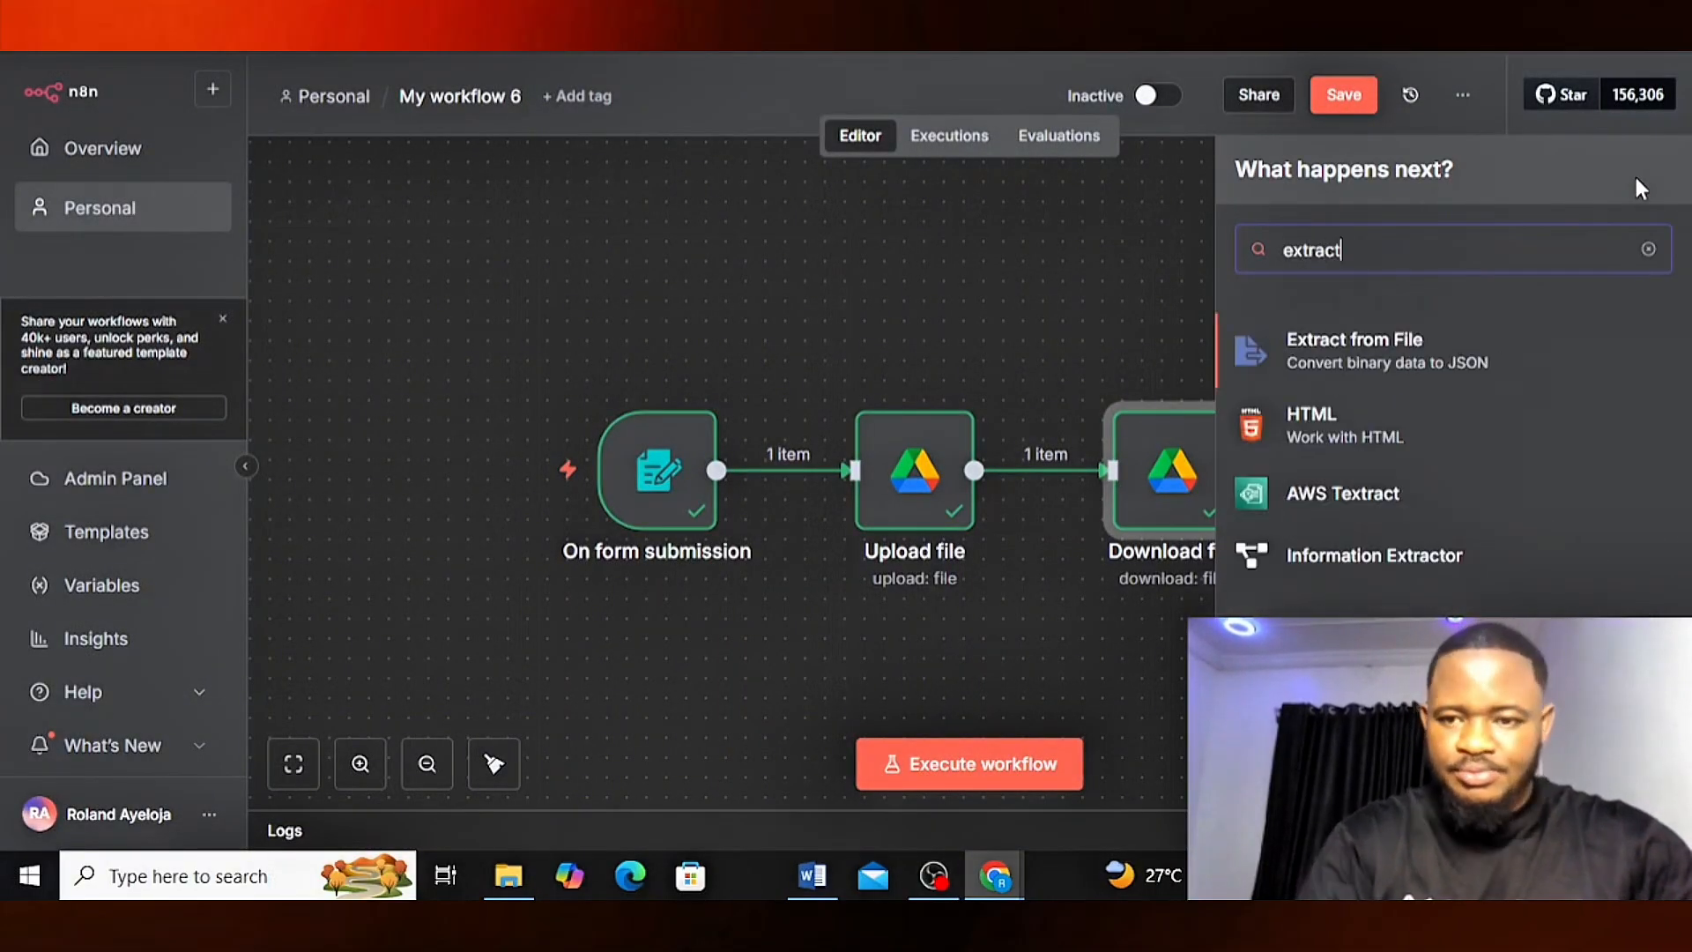
click(1371, 357)
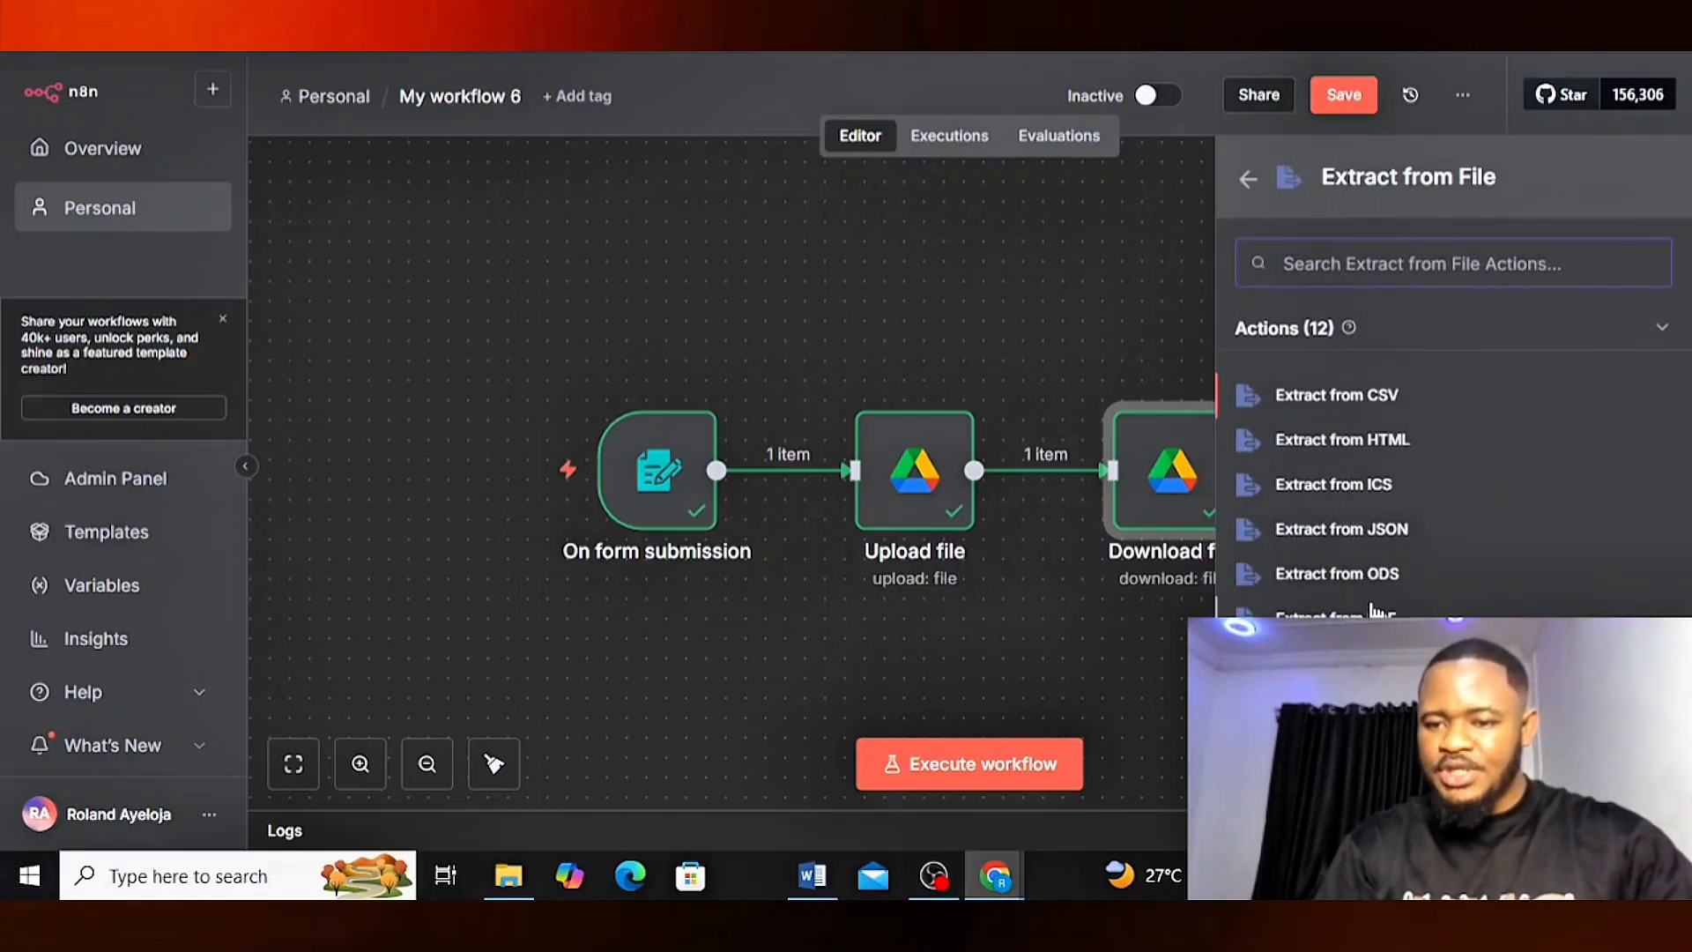
click(1278, 614)
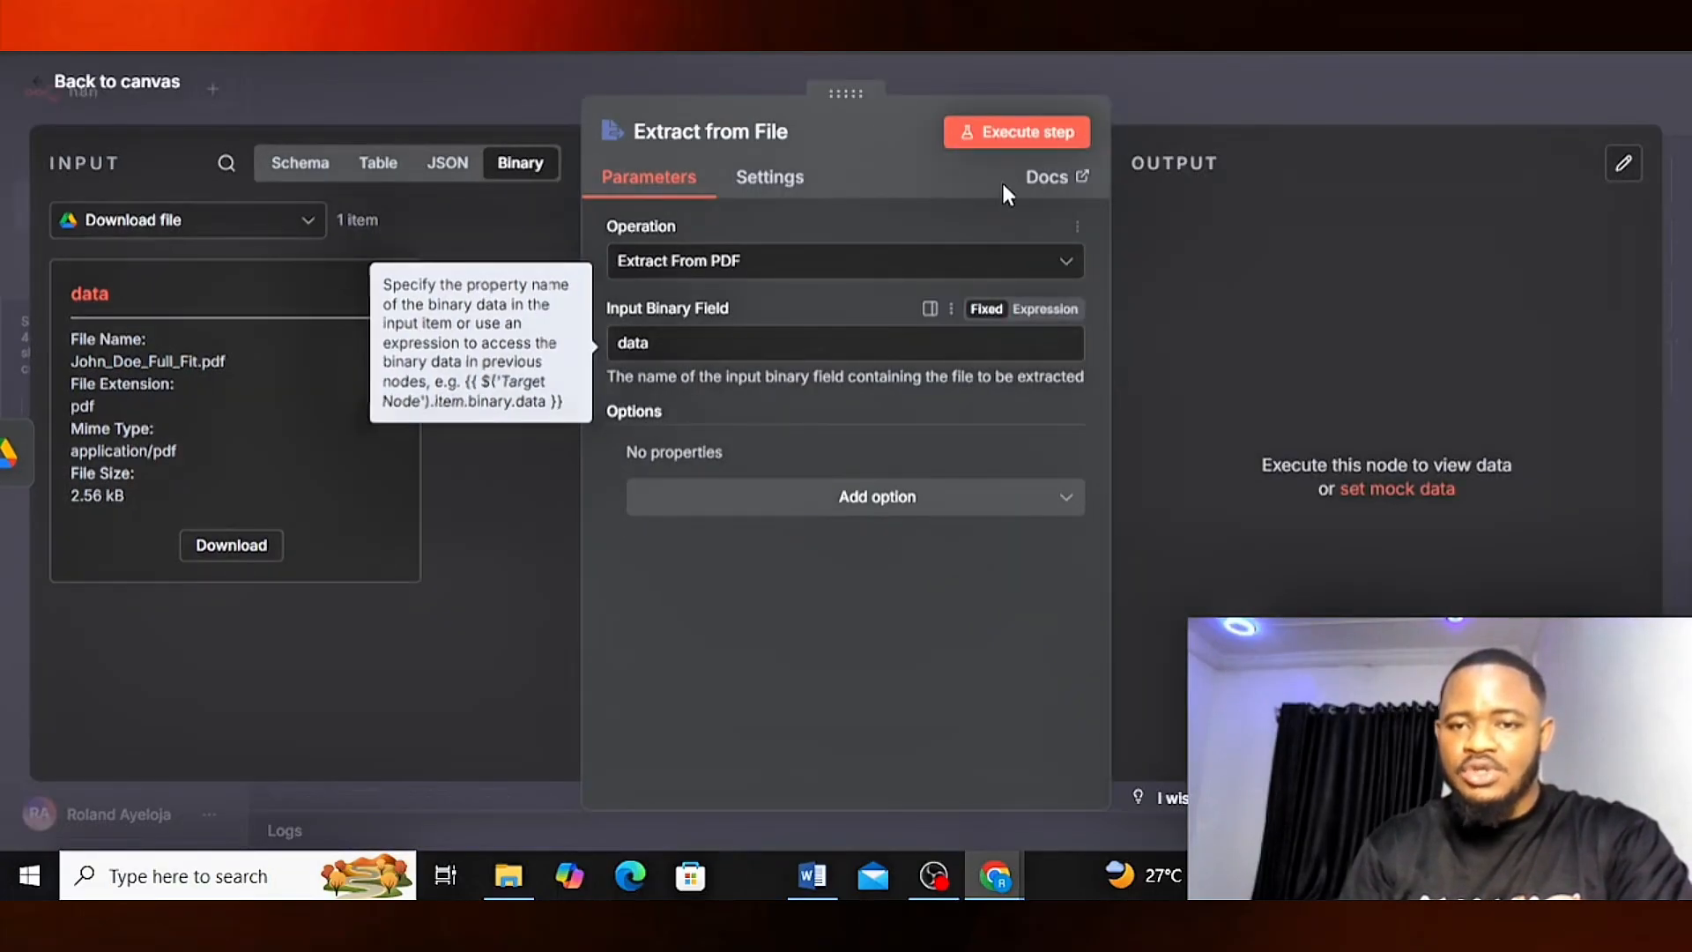
click(978, 144)
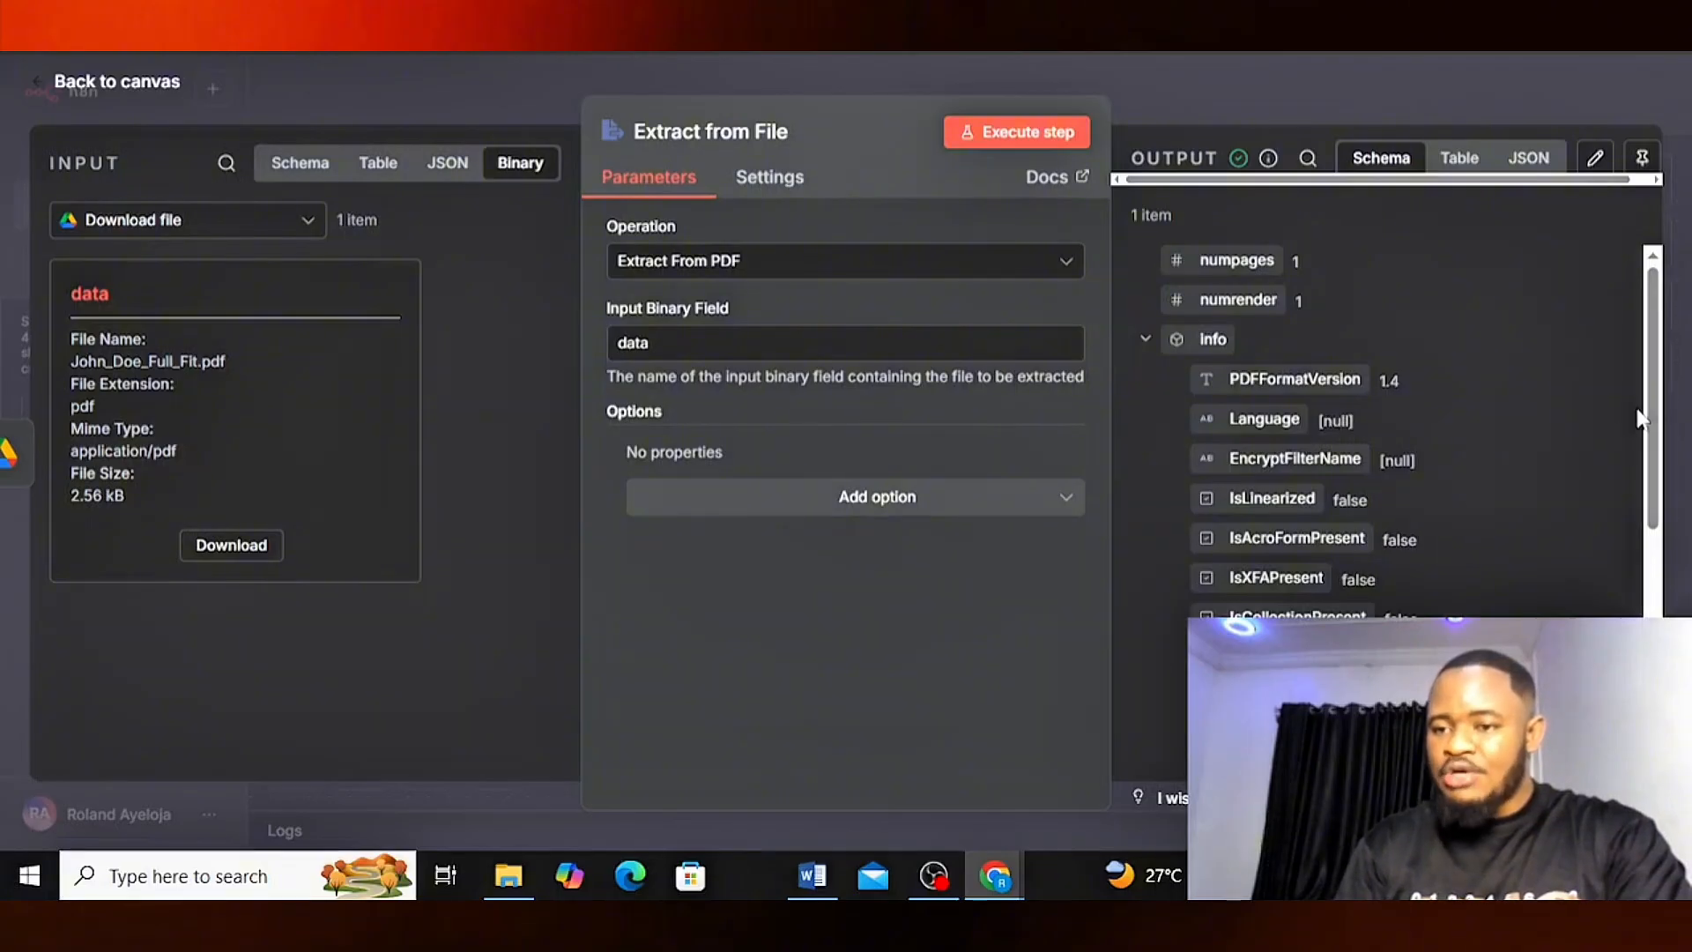
- Compare the Extract from File output's text field with the CV in Word, viewing it as schema and table, and return to the canvas
drag(1644, 419, 1644, 675)
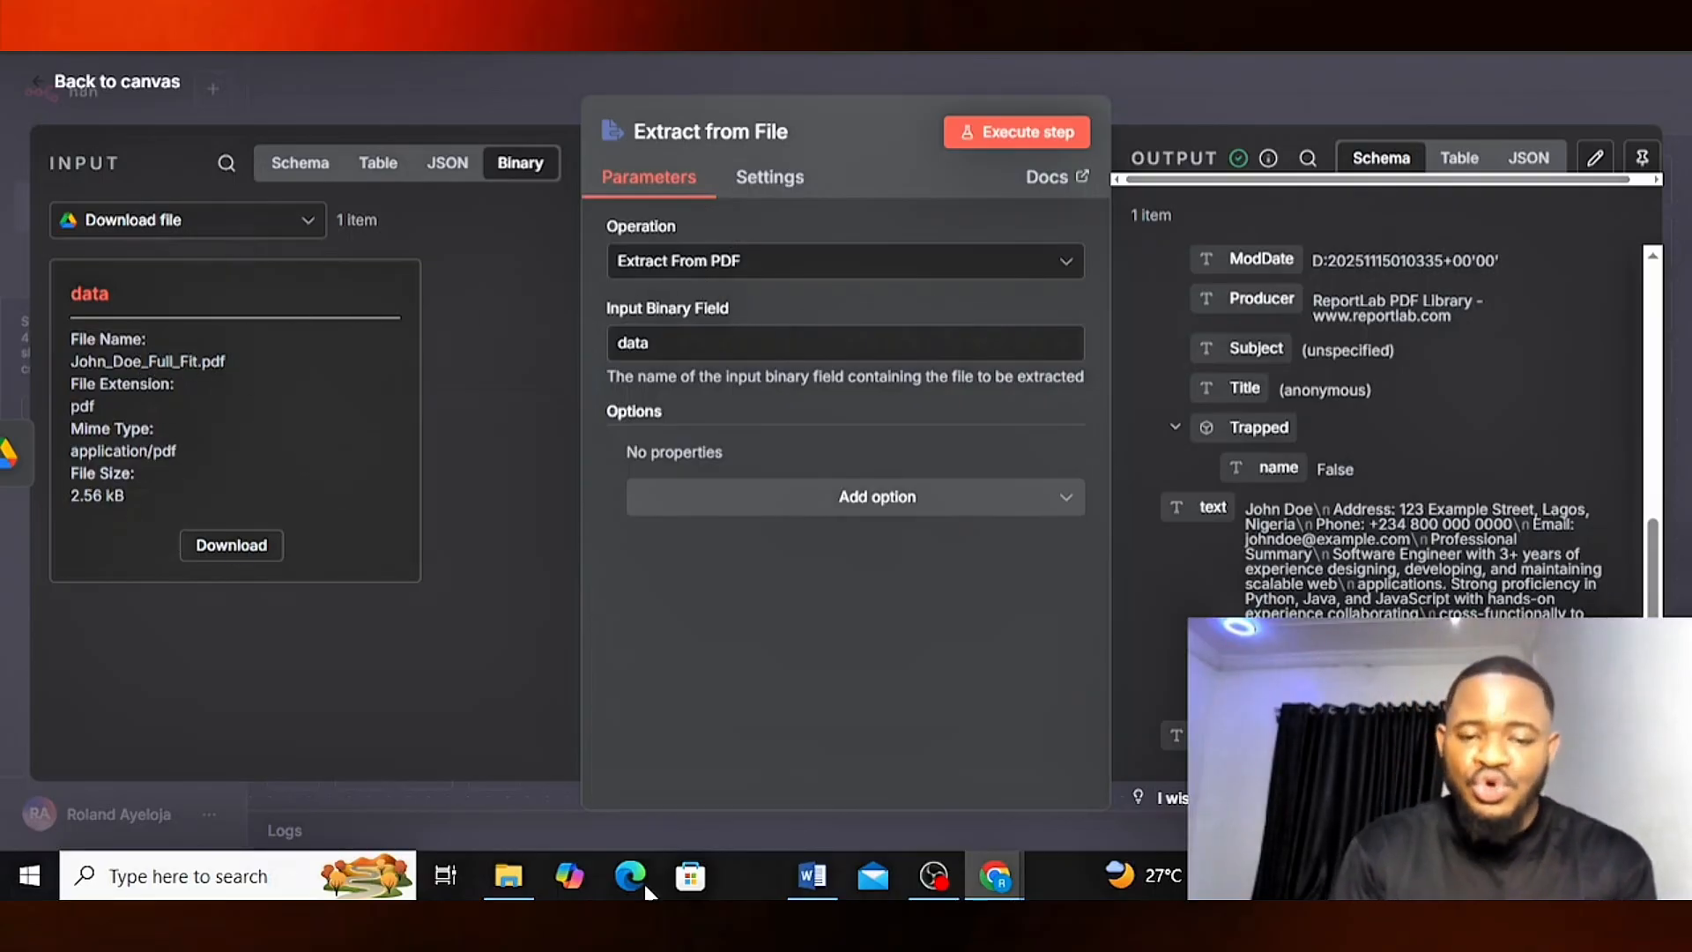
mouse_move(811, 875)
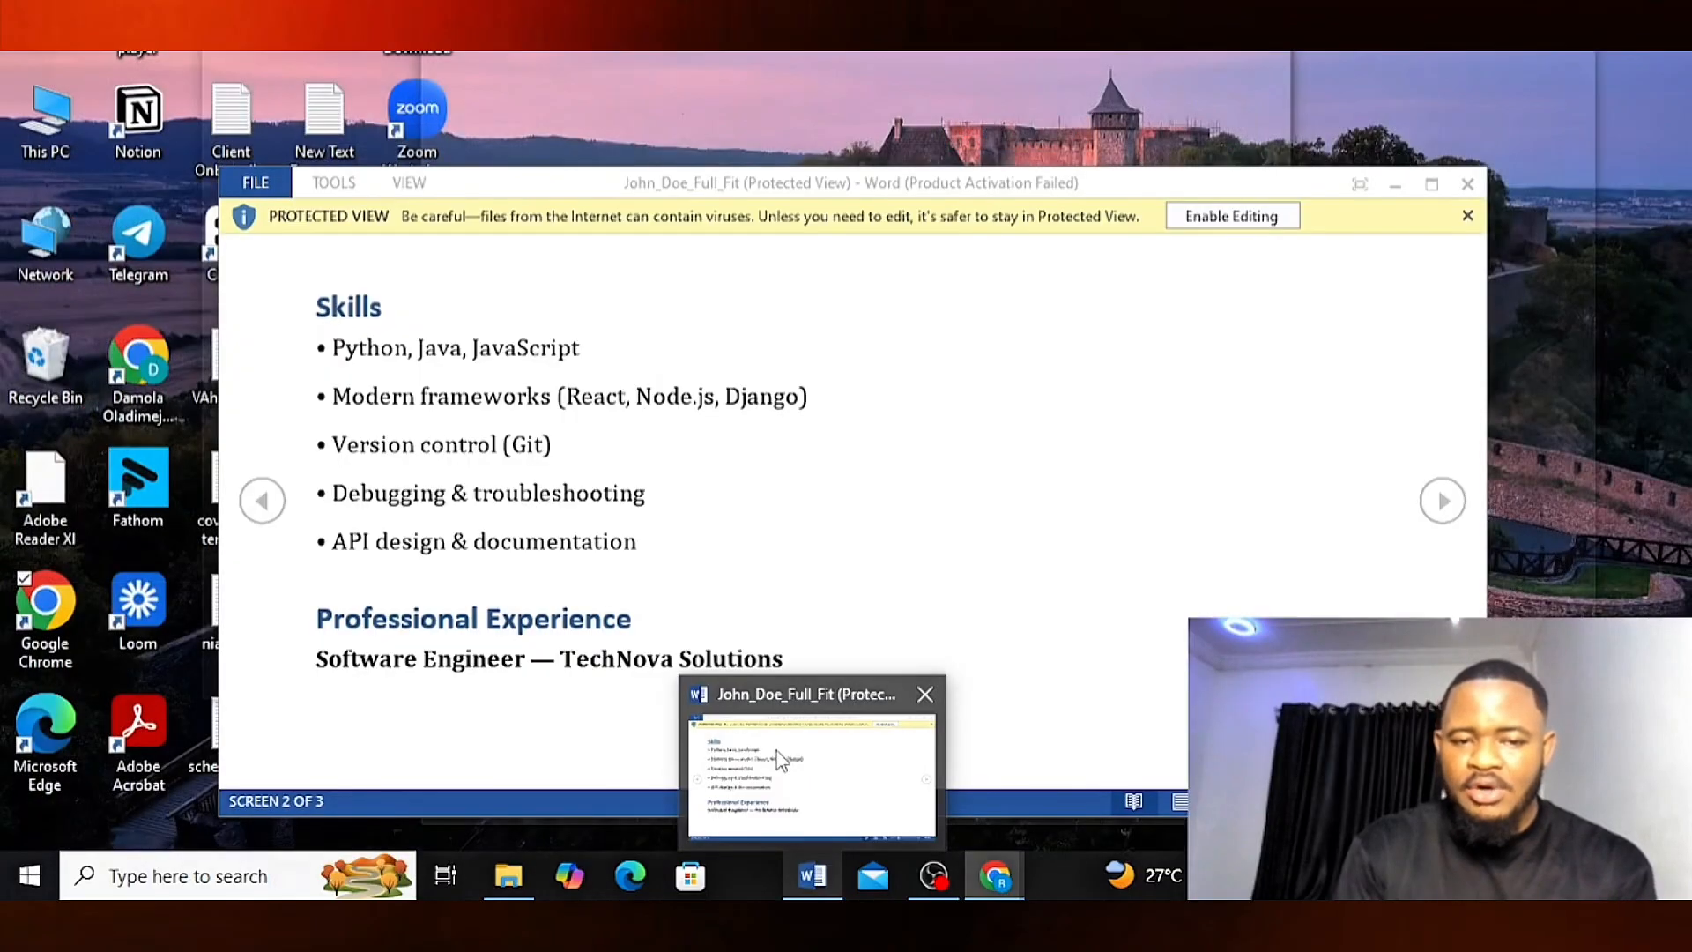
click(776, 749)
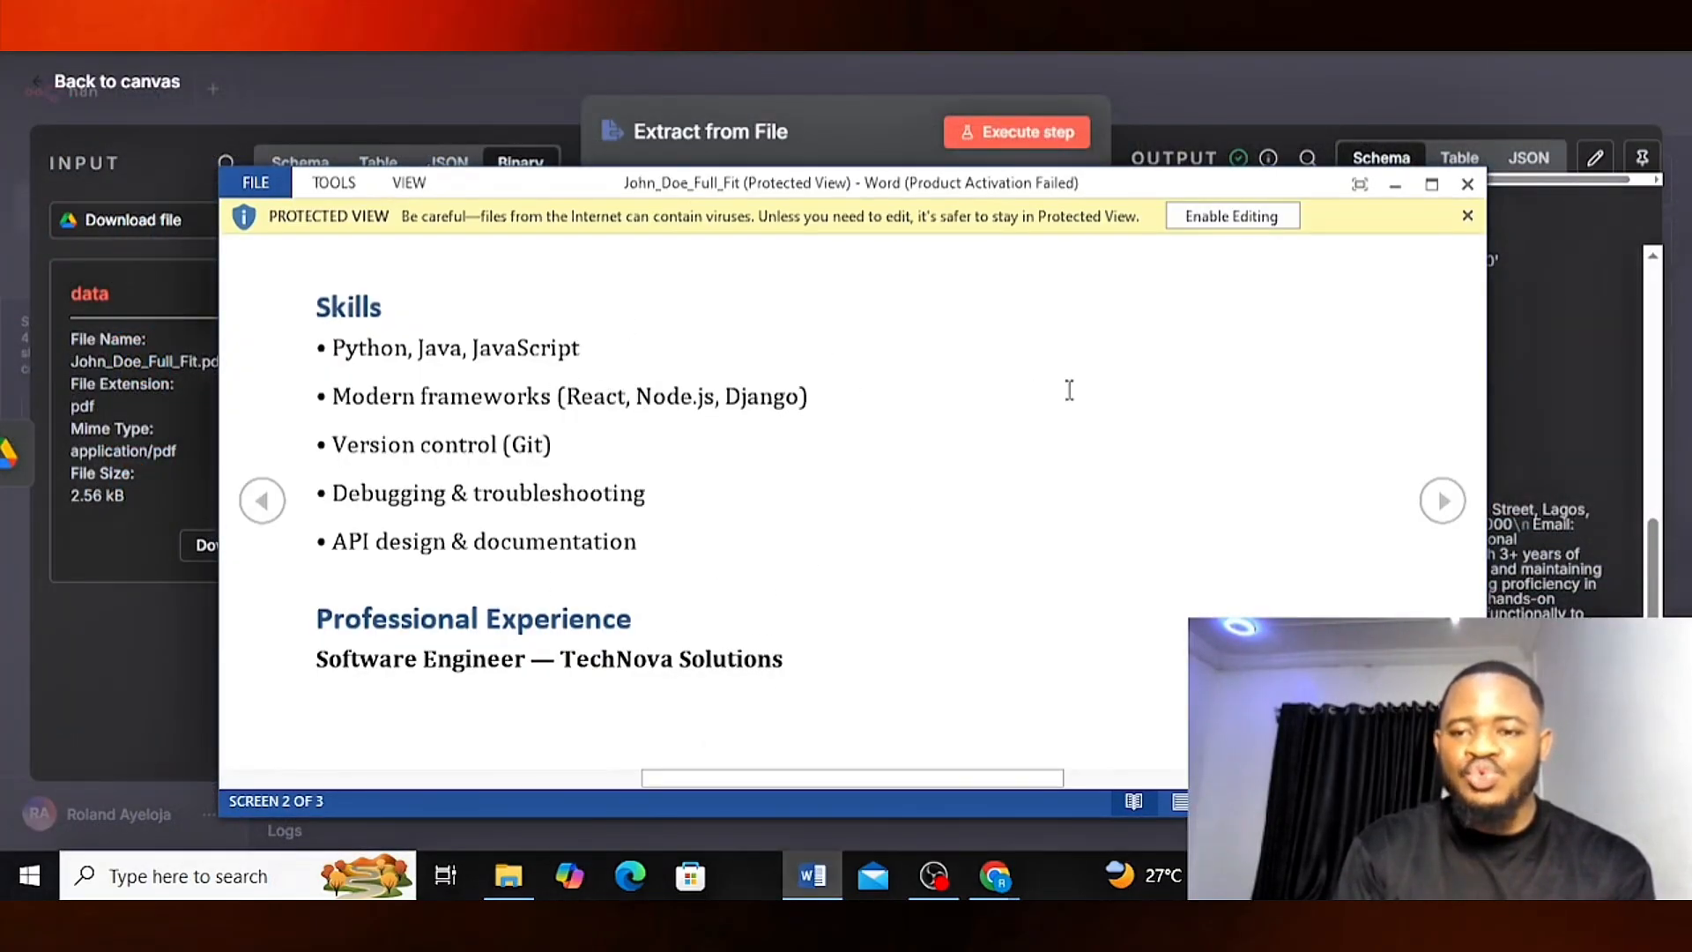
click(1526, 348)
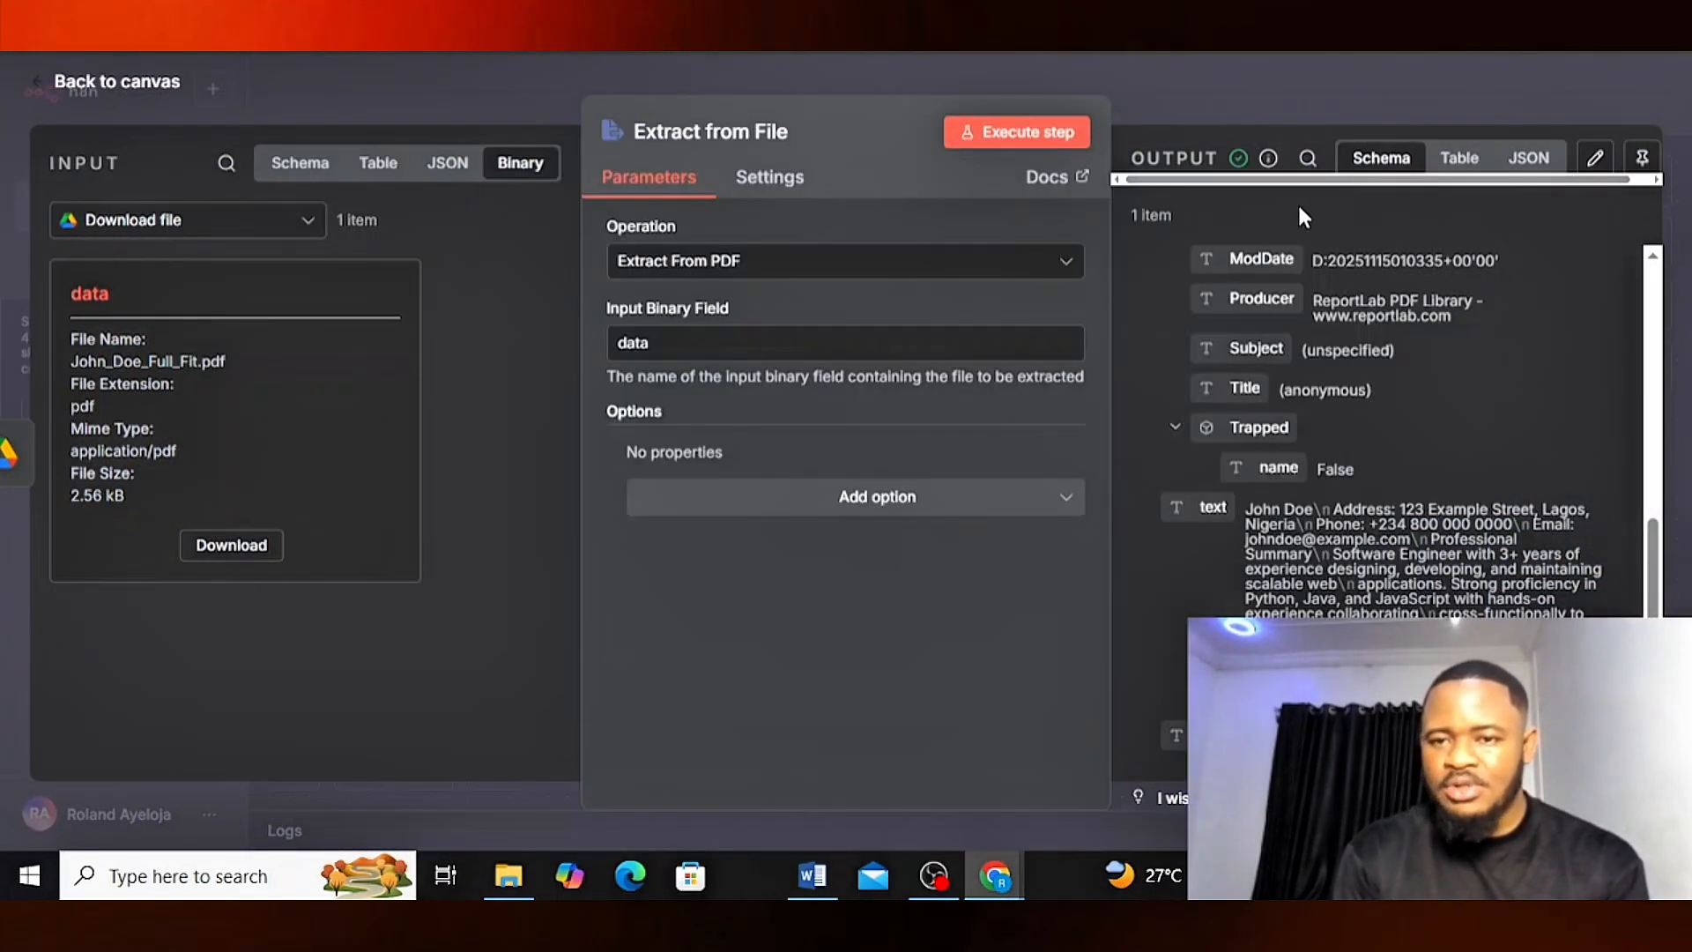
scroll(1326, 418, down, 1)
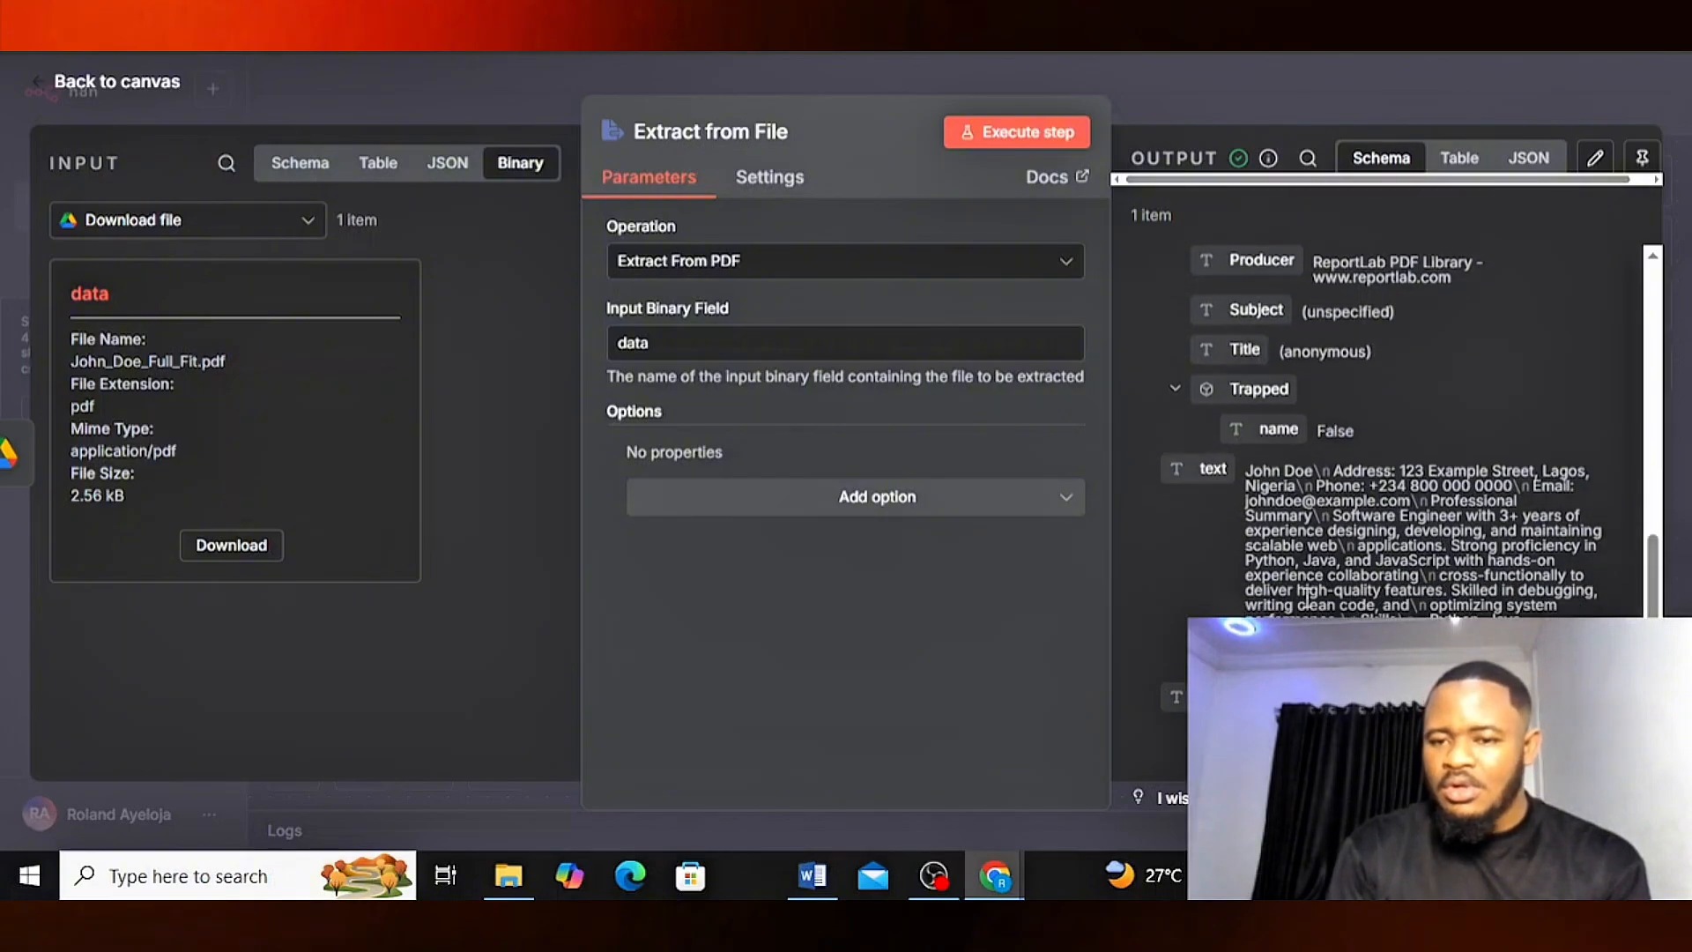
click(1460, 158)
scroll(1472, 504, right, 5)
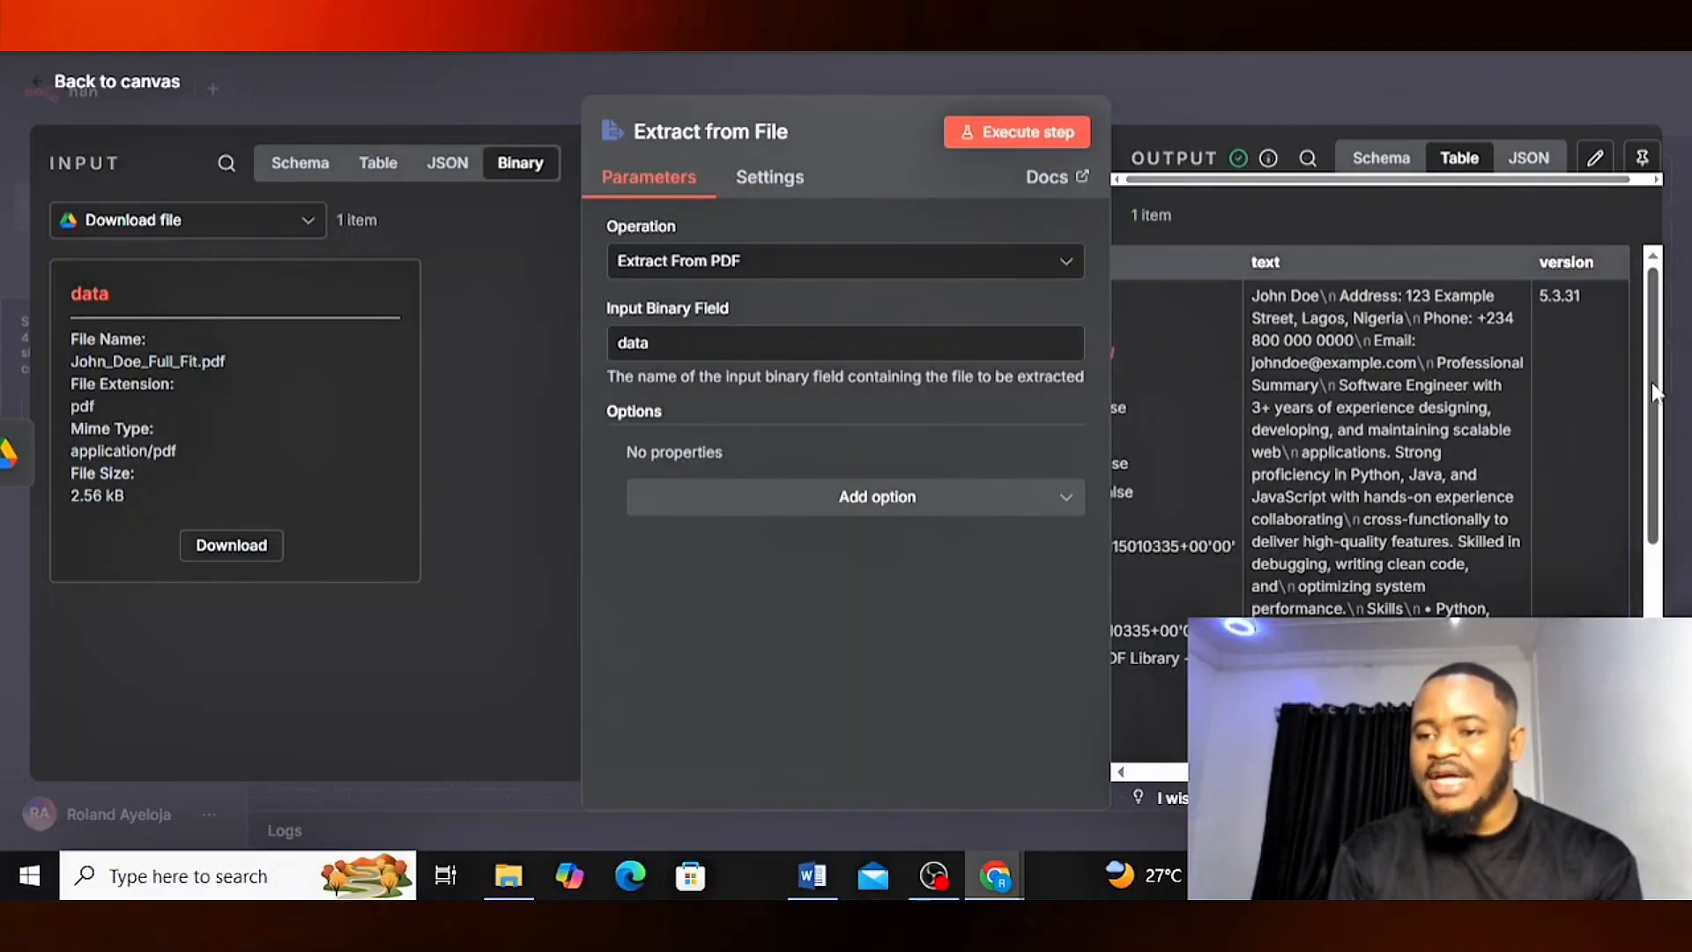
drag(1652, 382, 1607, 429)
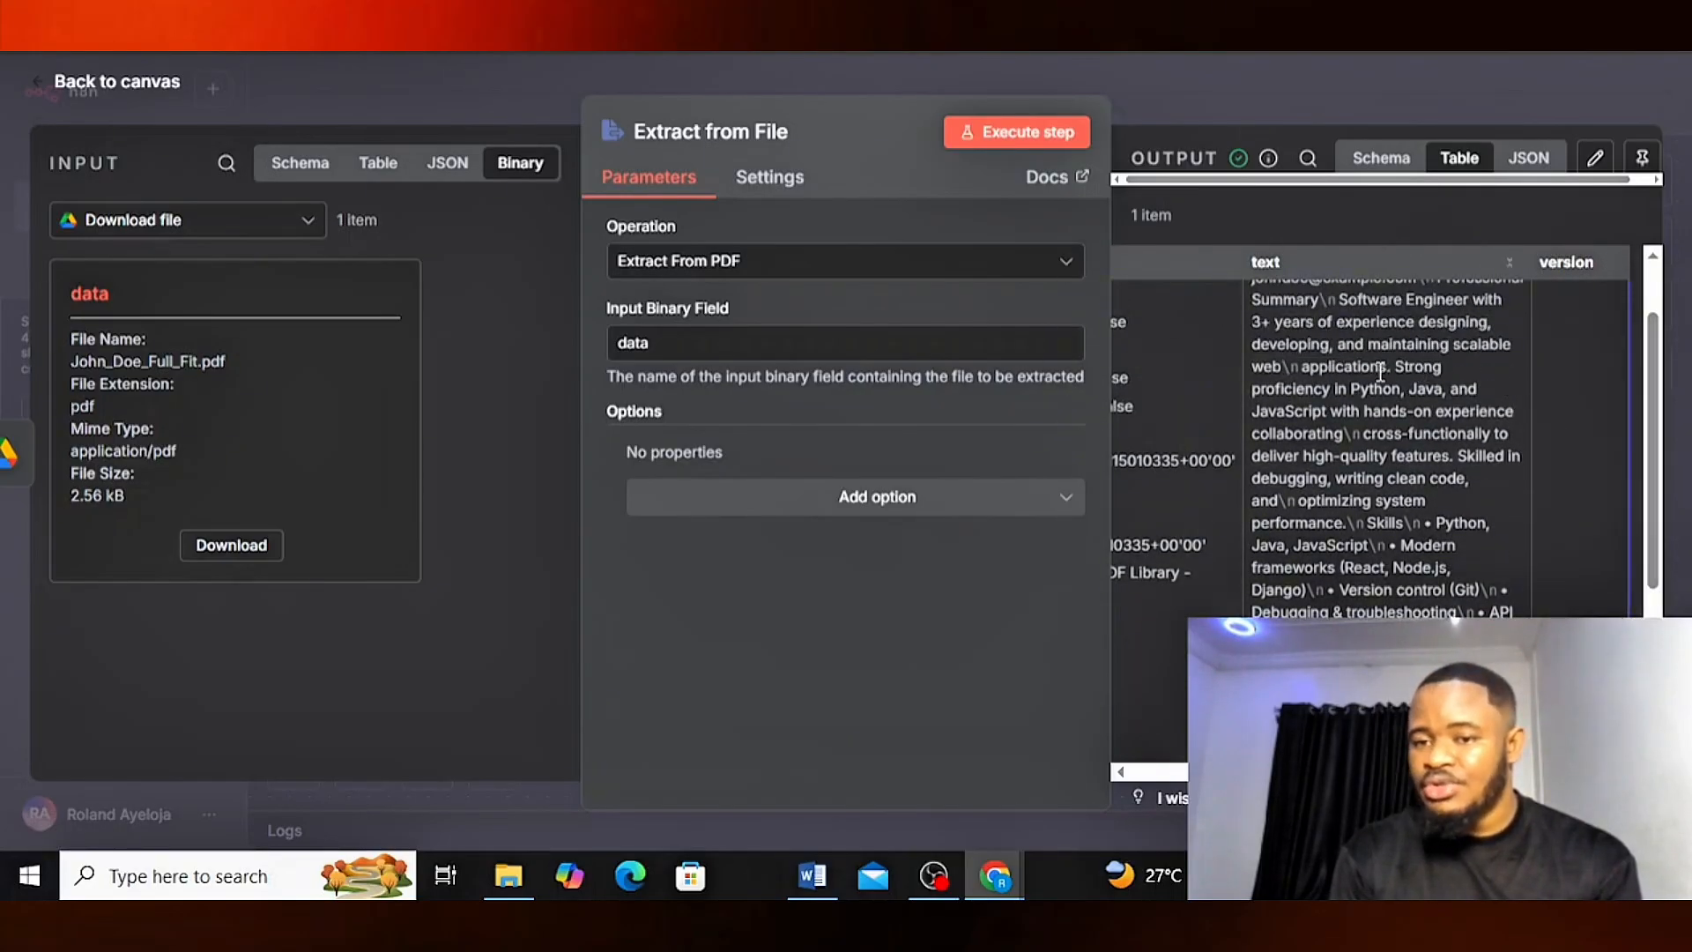
scroll(1380, 371, up, 2)
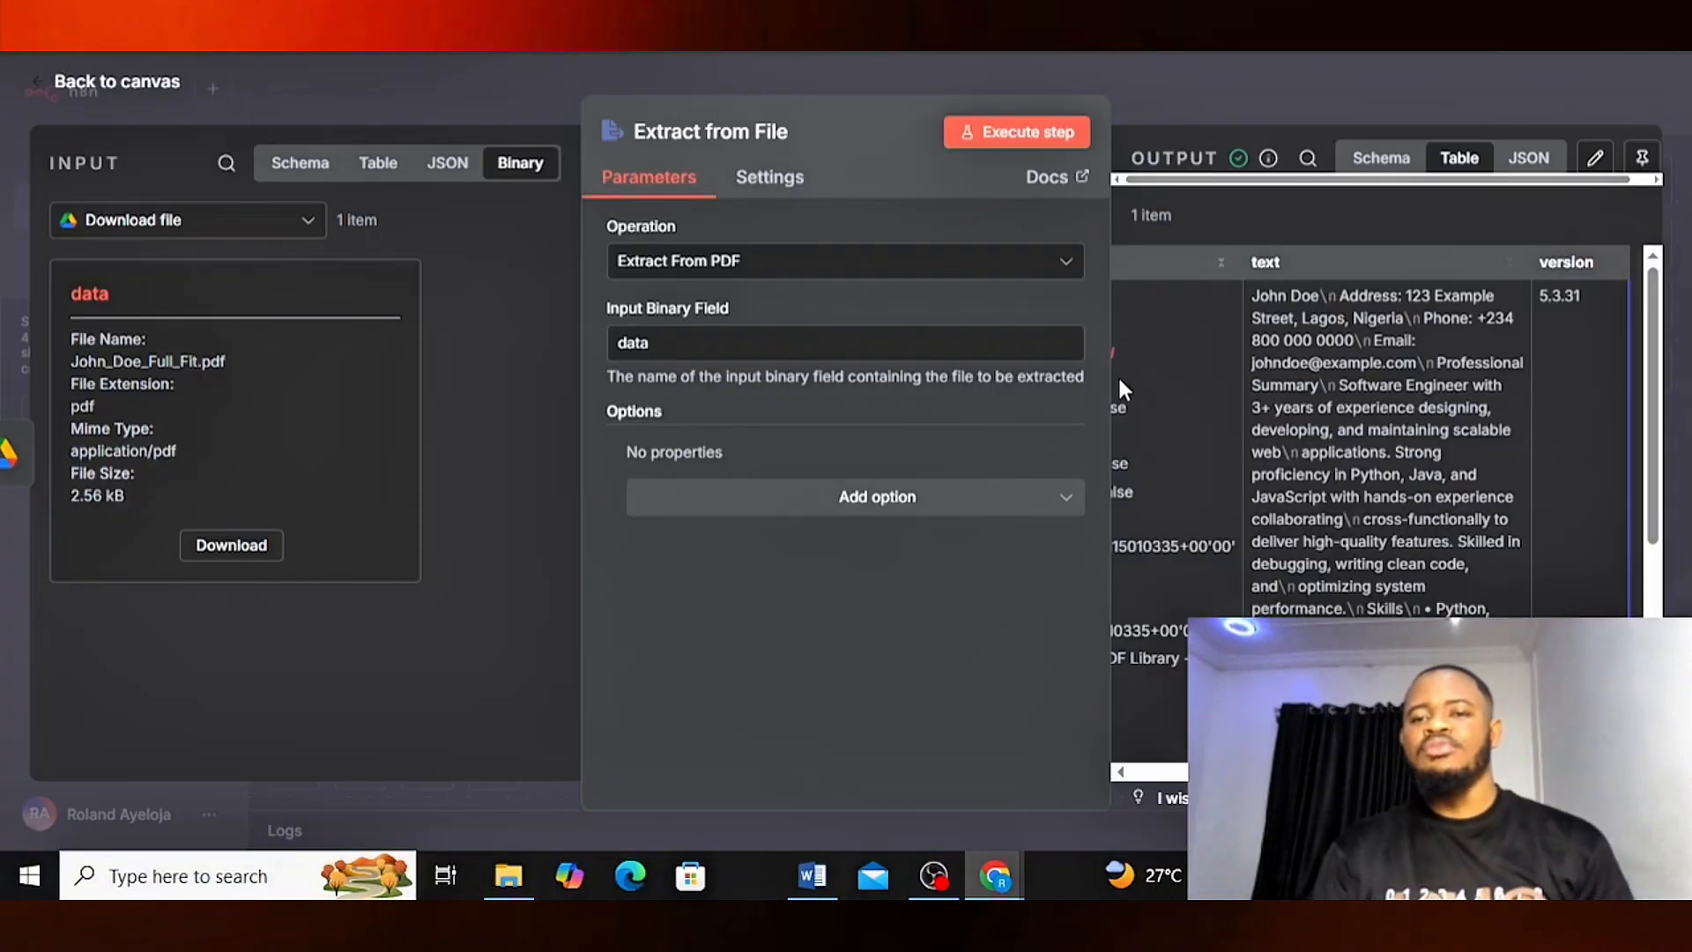
click(1245, 97)
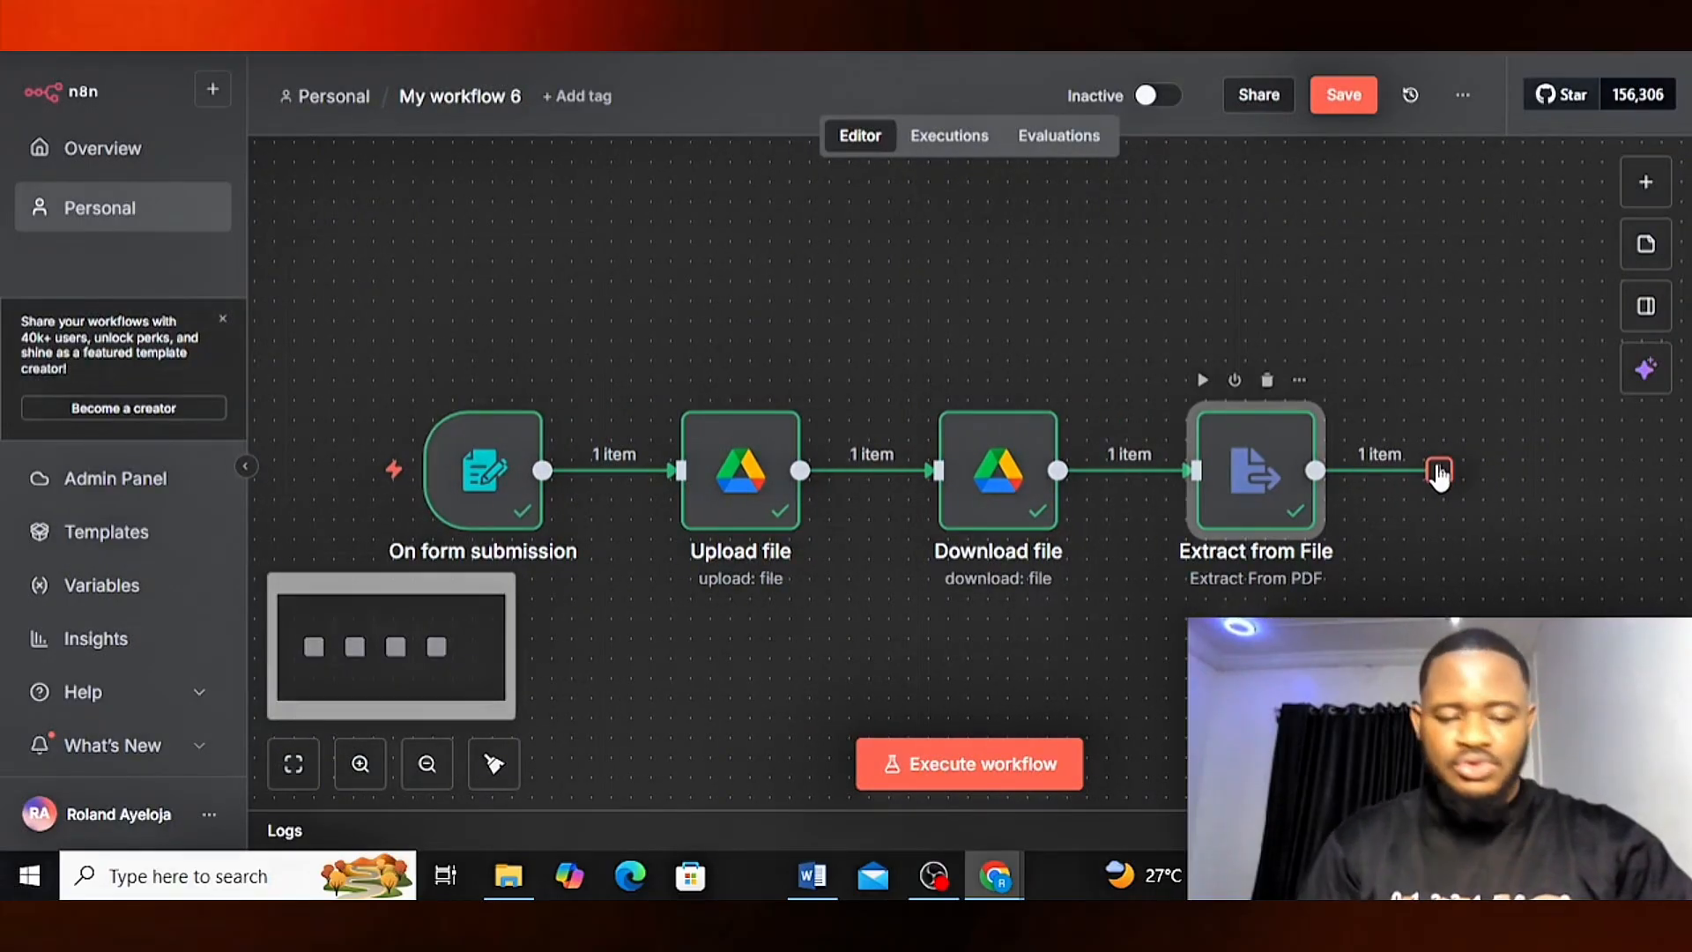
- Add an AI Agent node after the Extract from File node and return to the canvas
click(1438, 470)
text(ai agent)
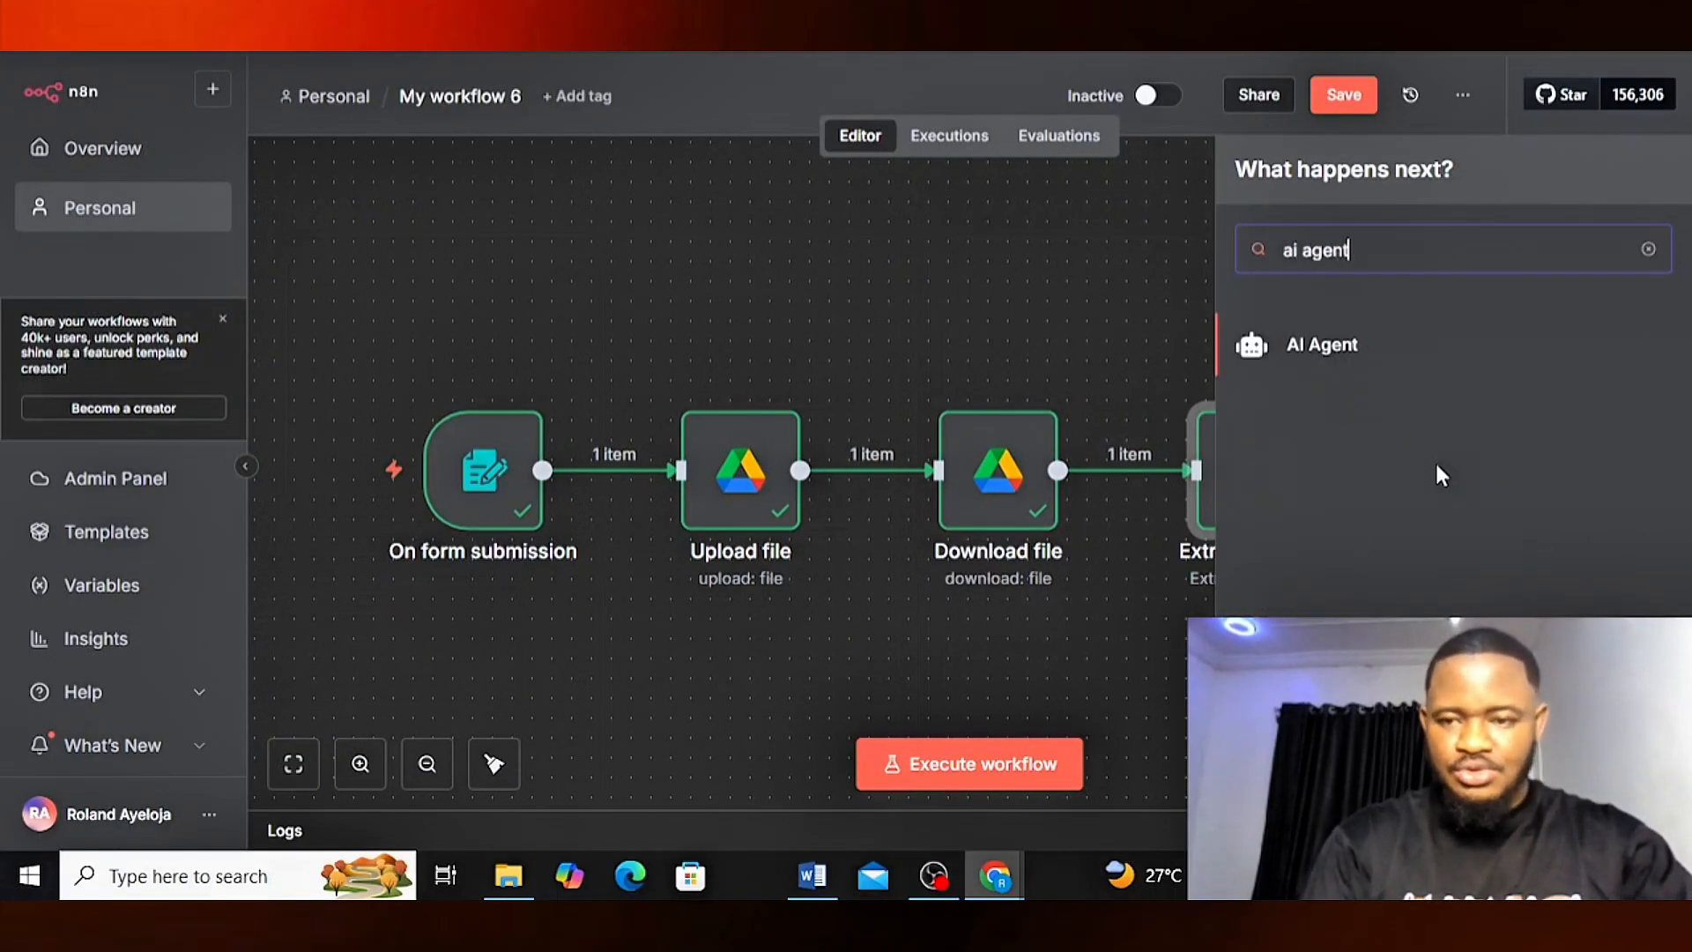
click(1319, 347)
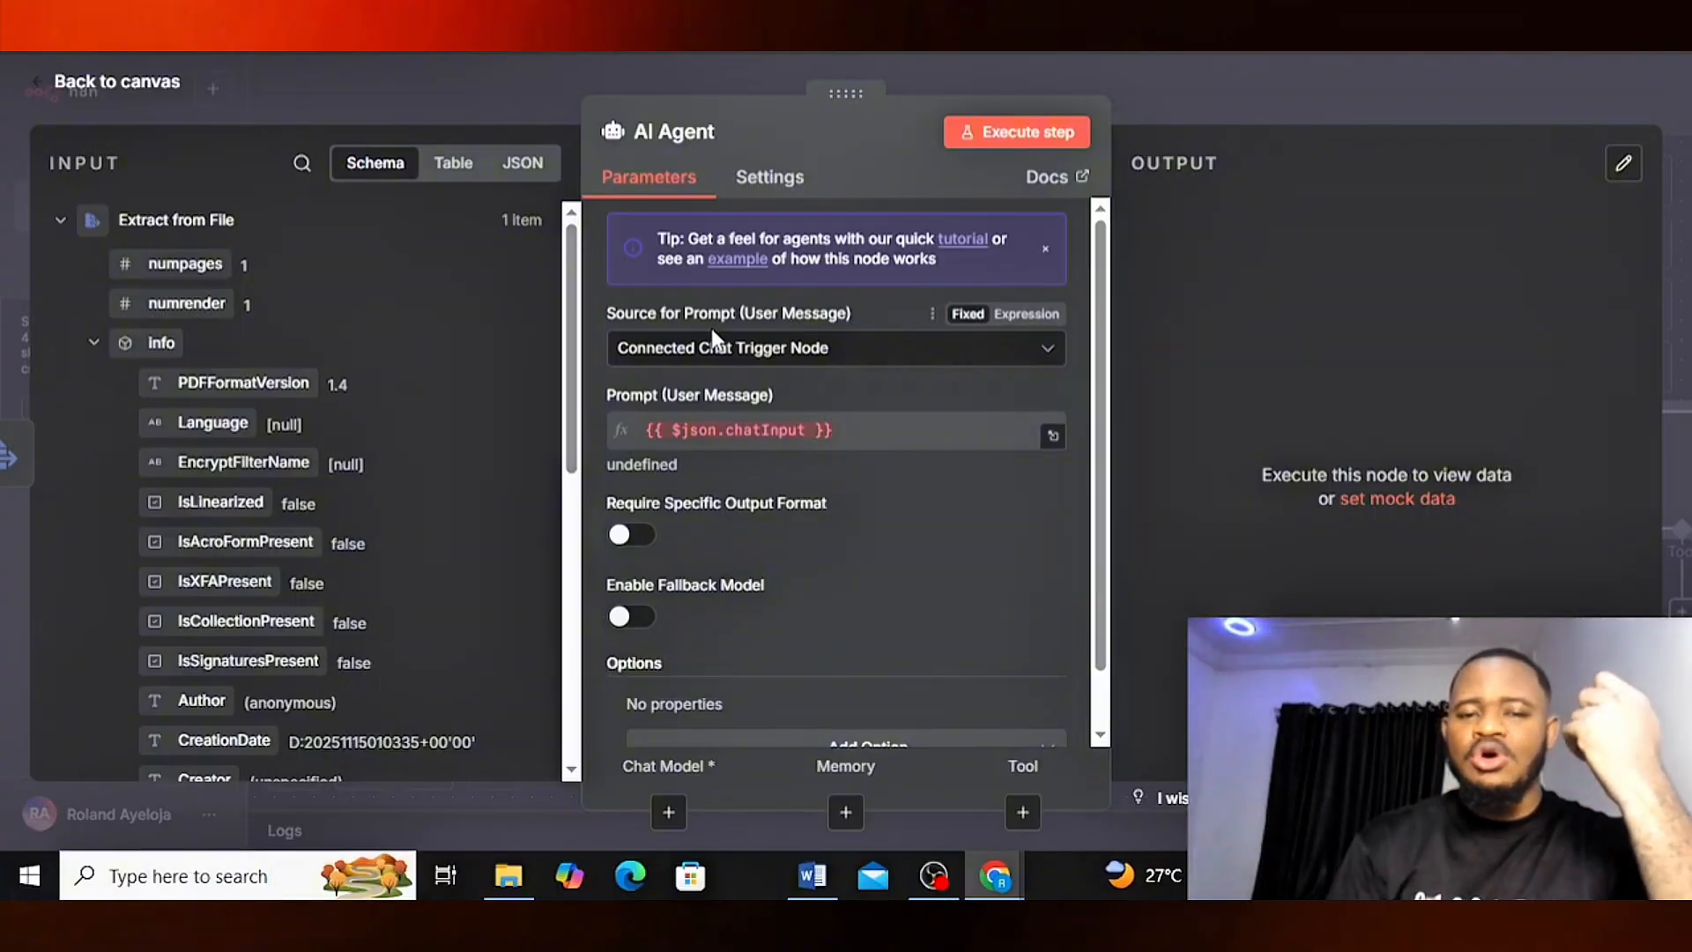
click(1264, 95)
- Search the node list for "chat" to look at the Chat Trigger option, and close the list without adding a node
click(1650, 183)
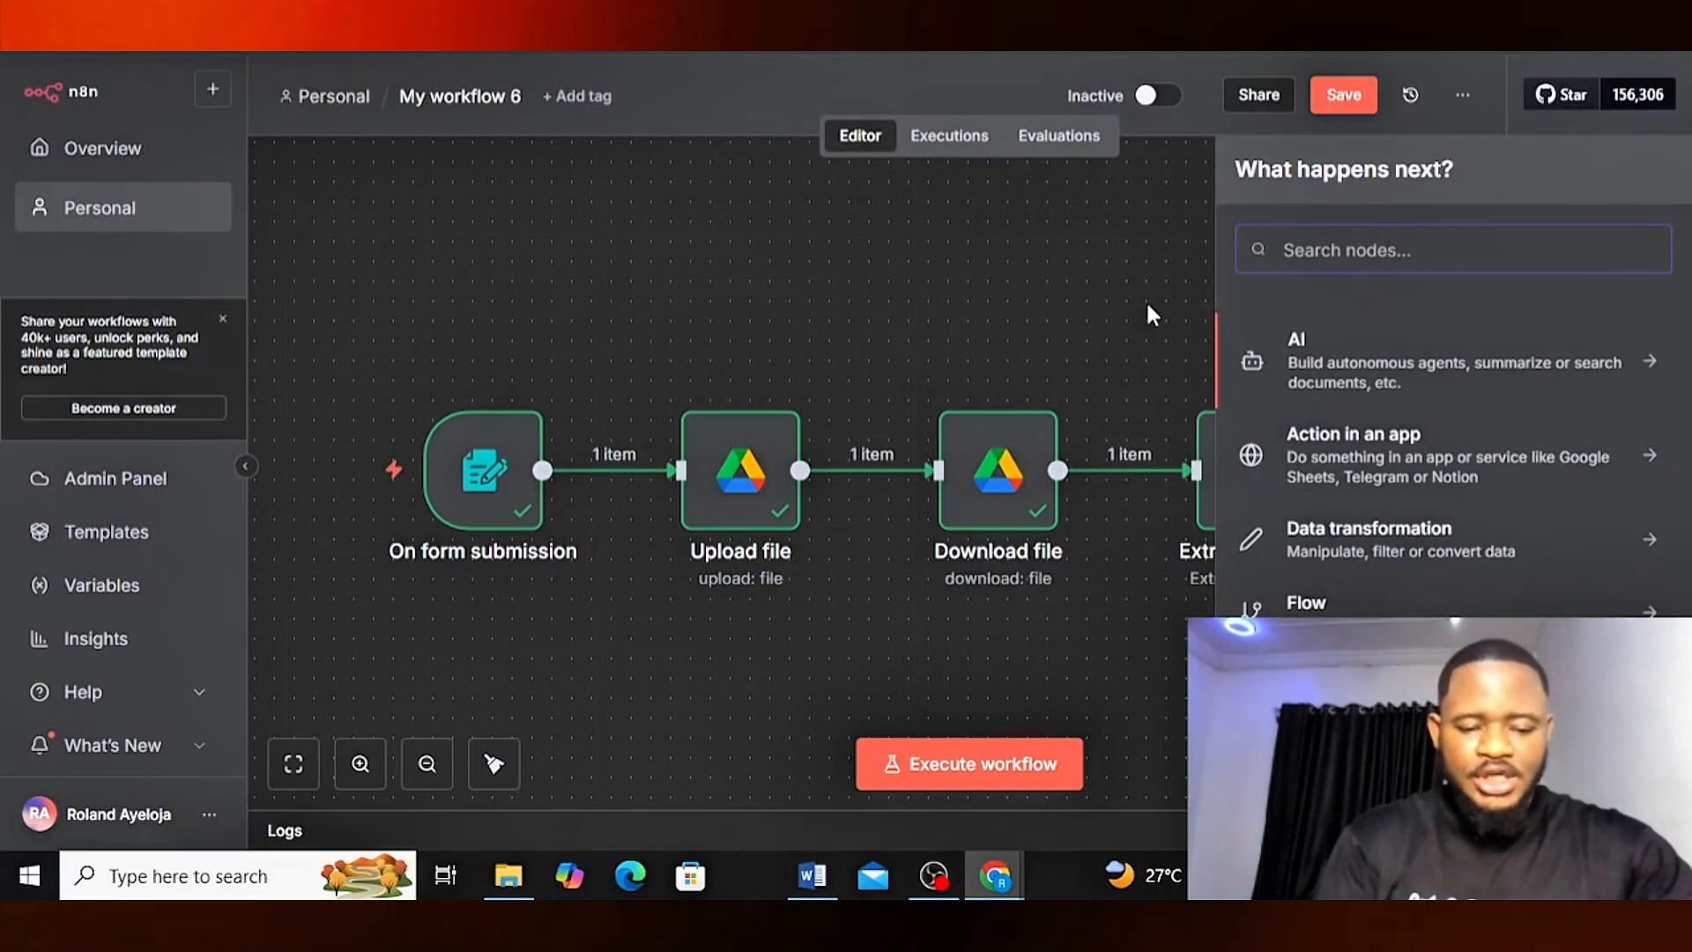
text(chat)
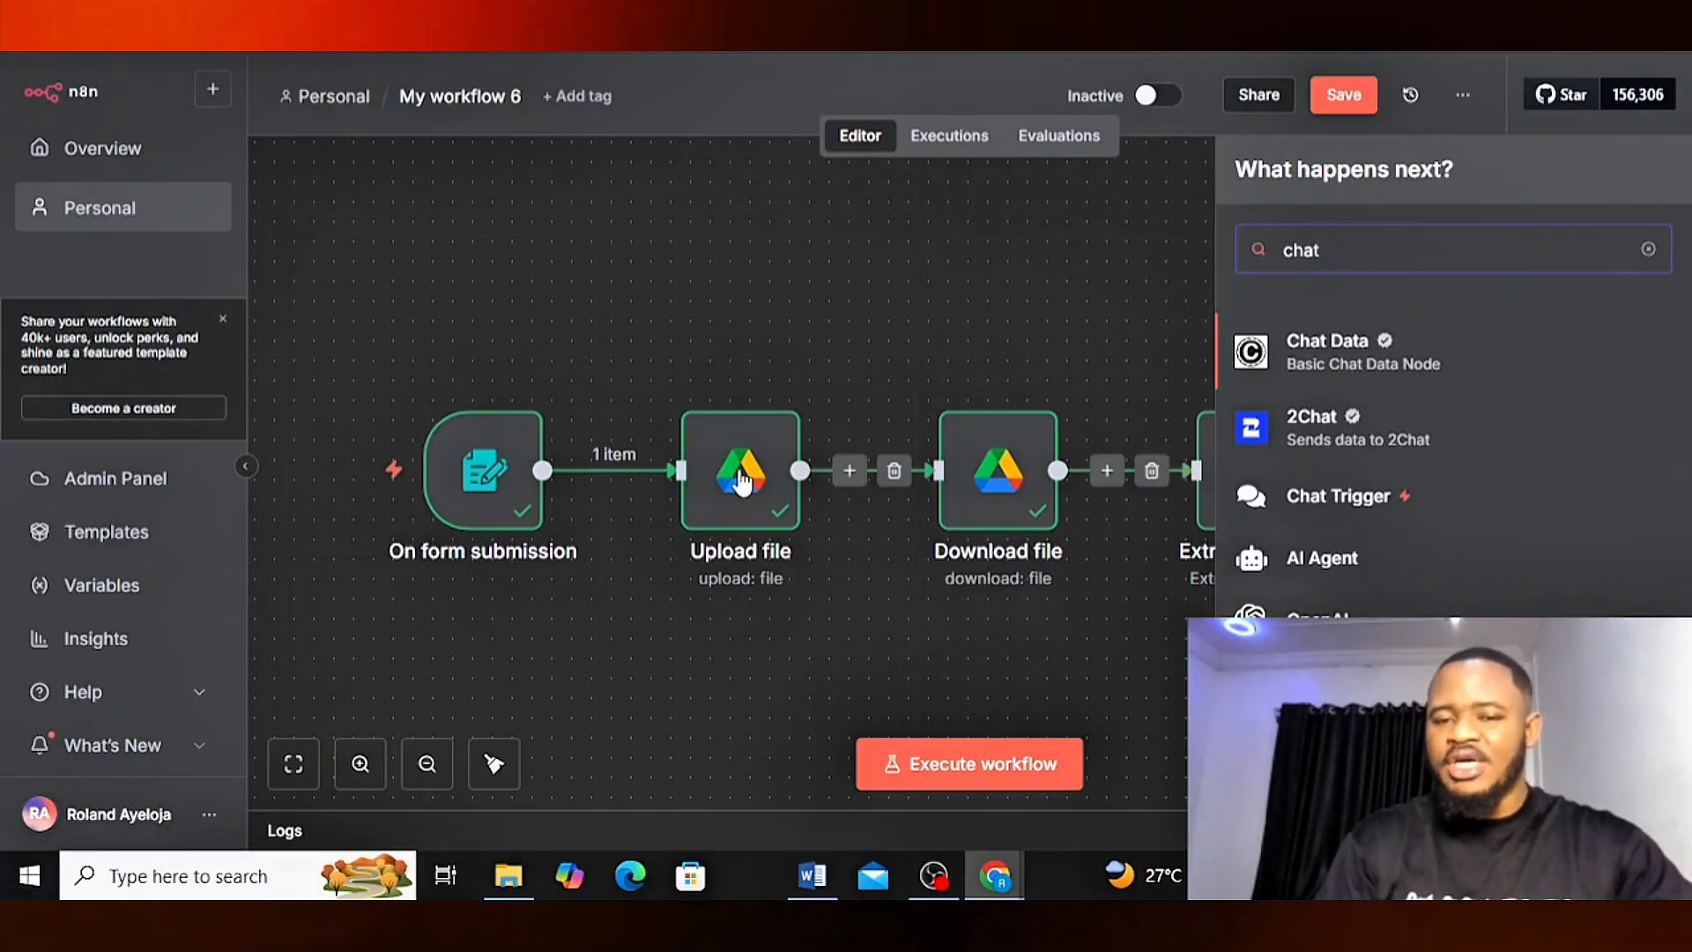
click(947, 272)
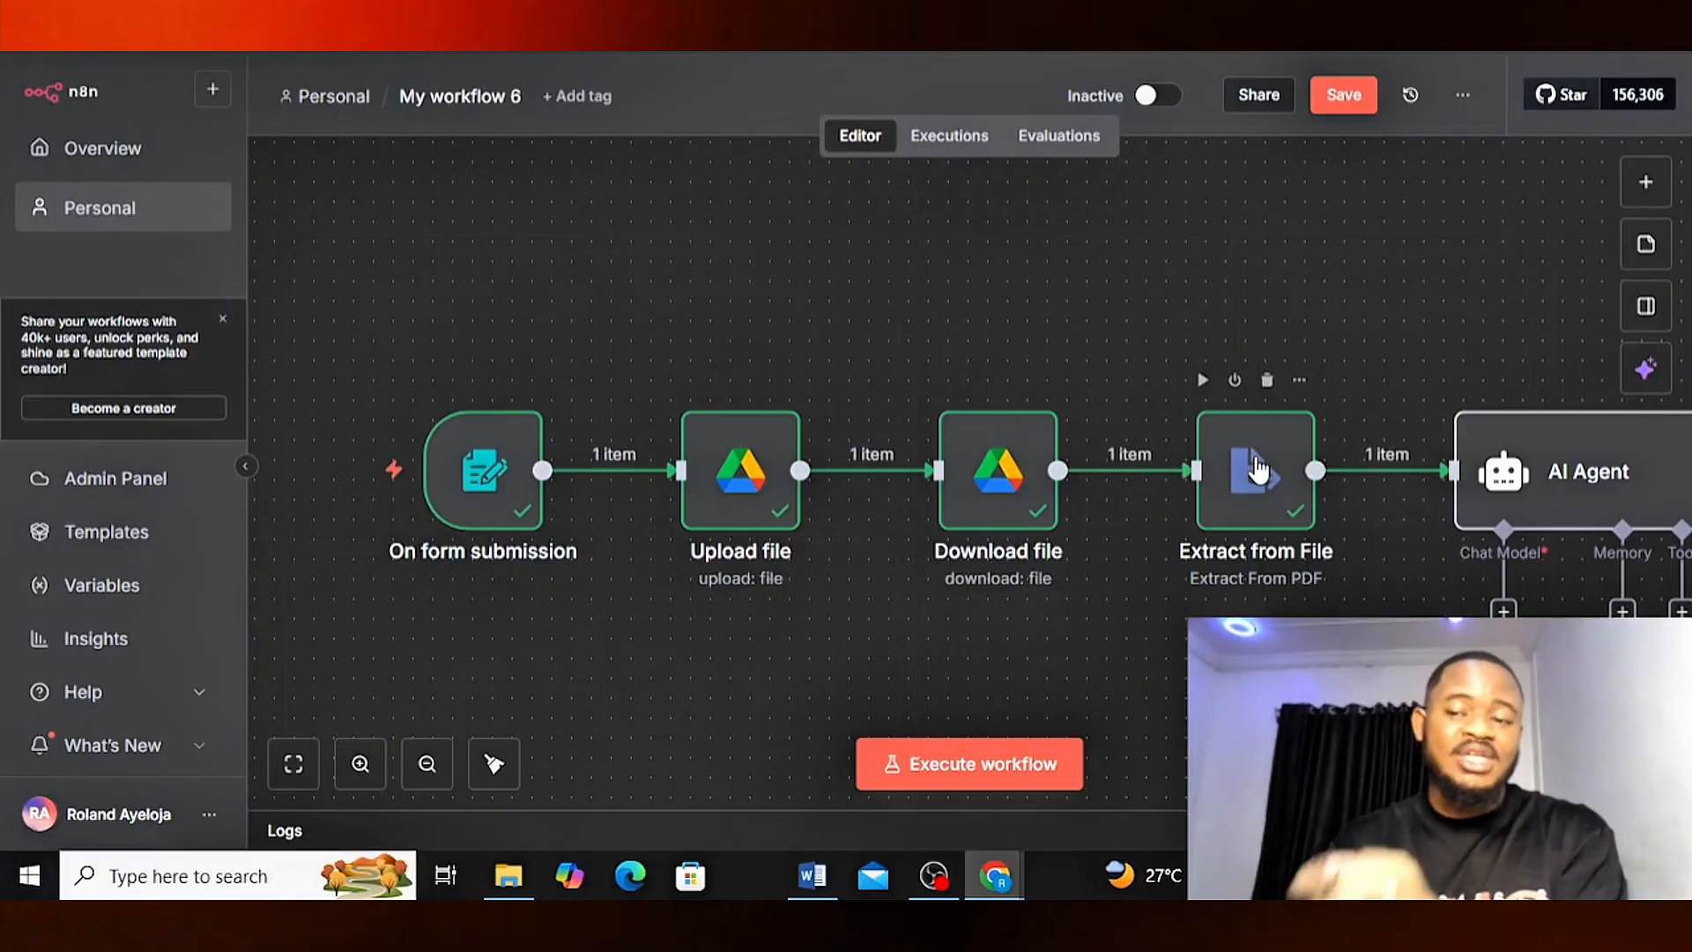
- Set the AI Agent node's Source for Prompt (User Message) to Define below and locate the extracted text field in its input data
scroll(1066, 326, right, 3)
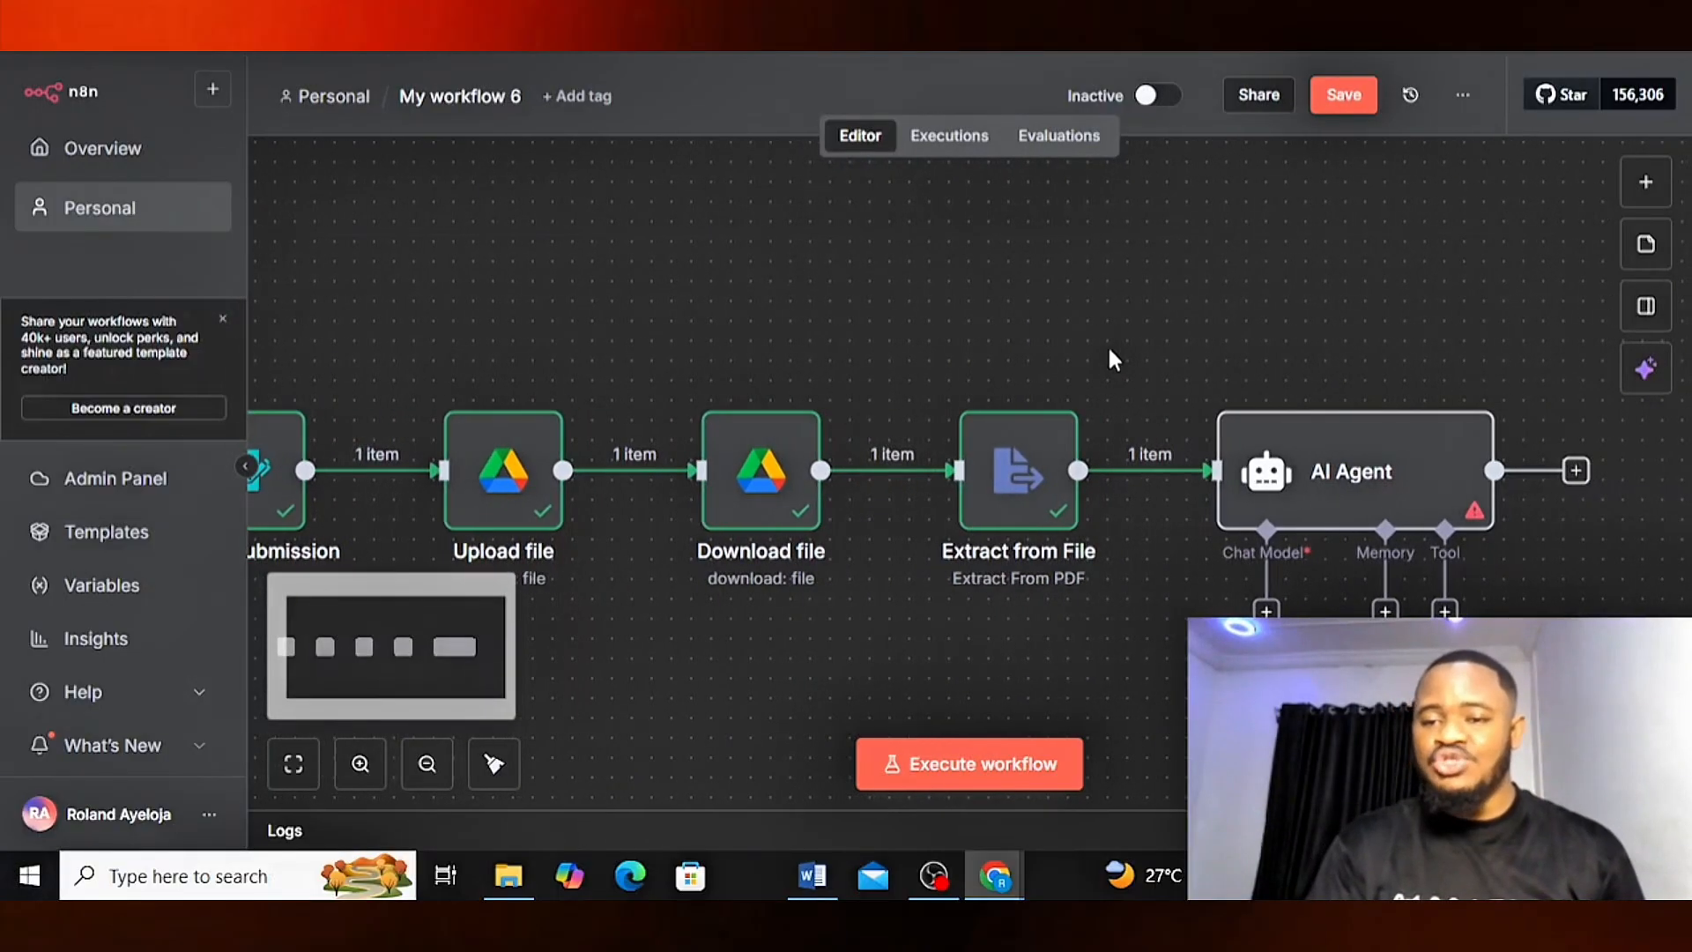
click(1329, 467)
double_click(1329, 467)
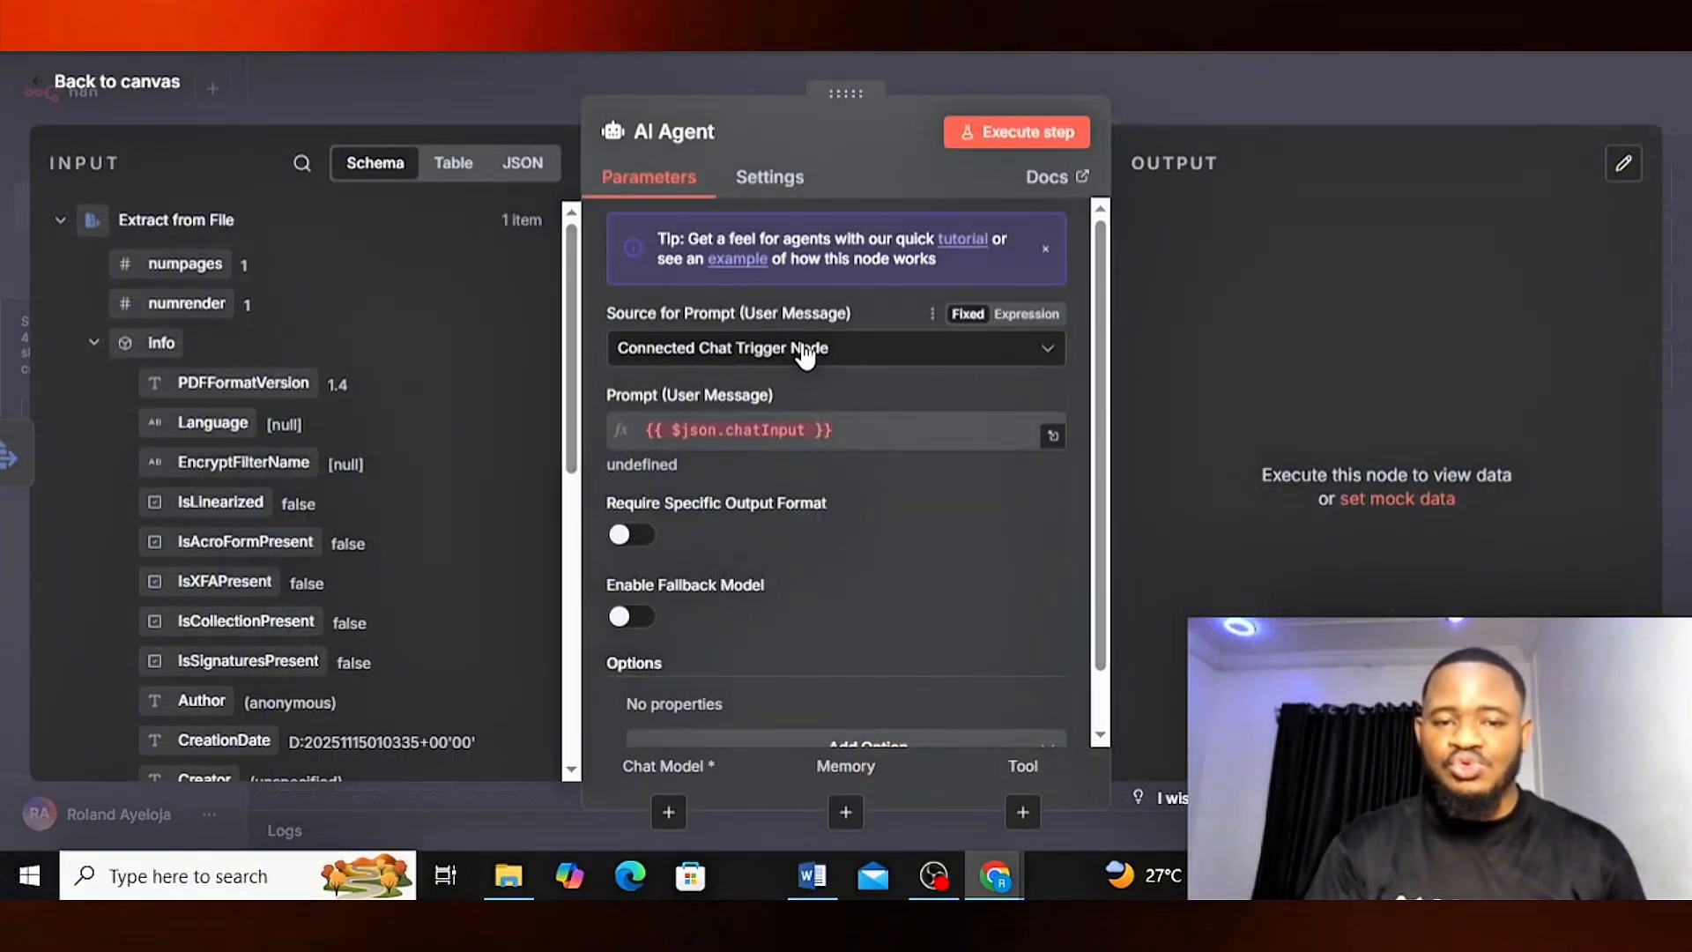
click(805, 349)
click(697, 515)
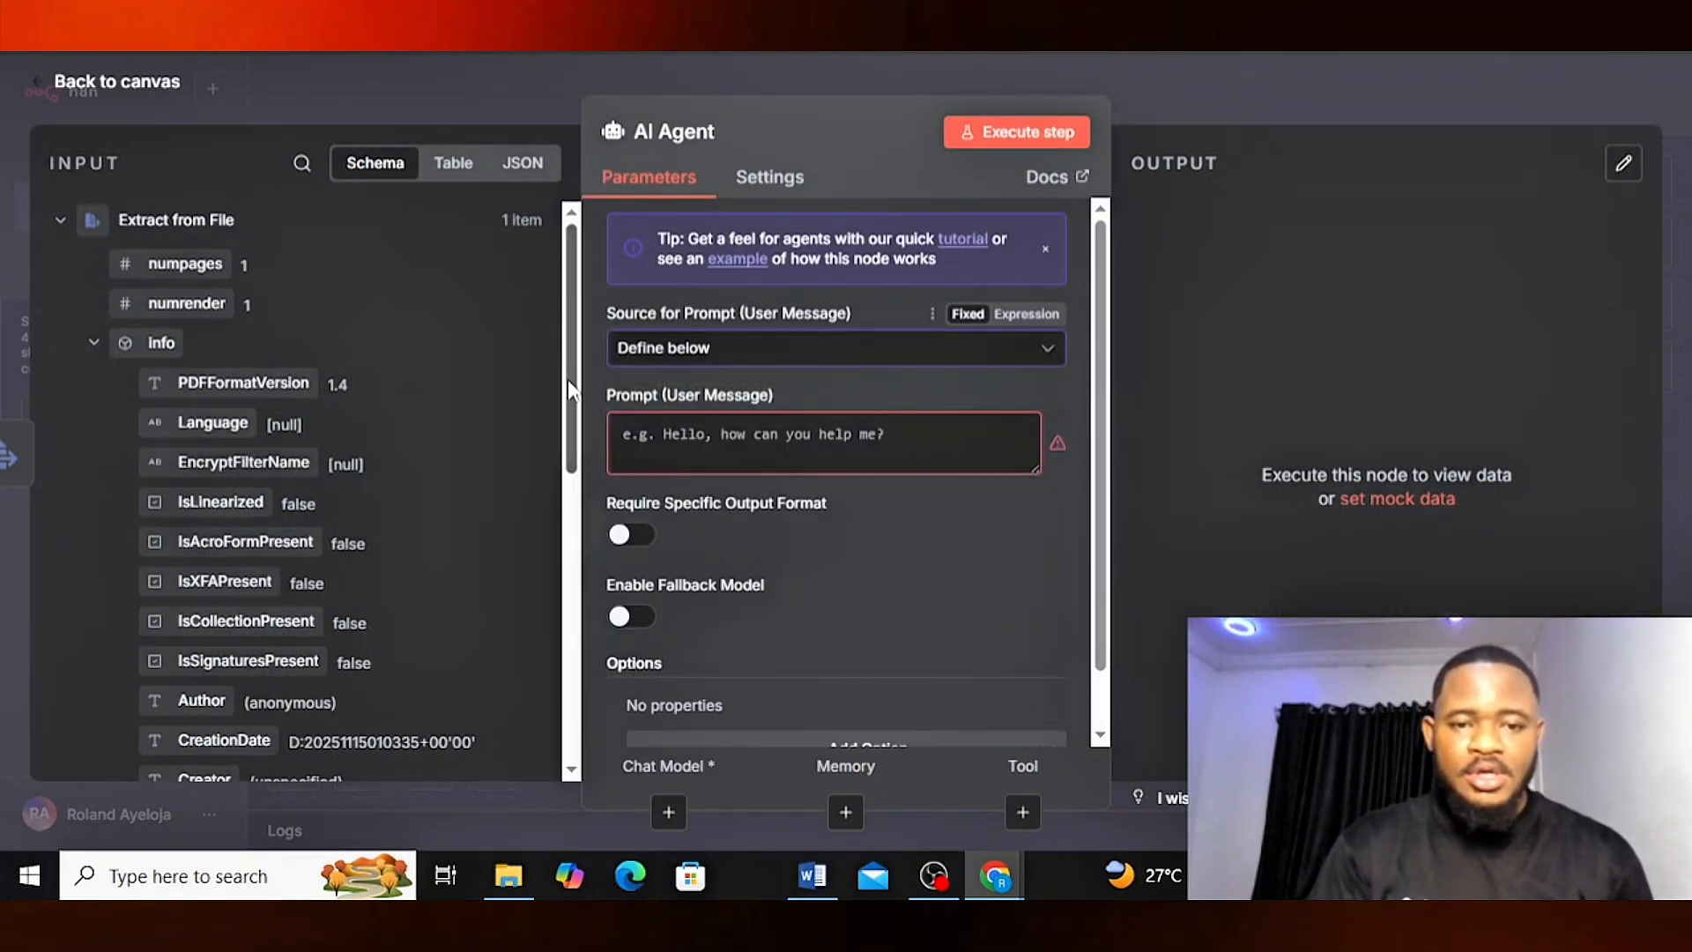
drag(569, 392, 570, 585)
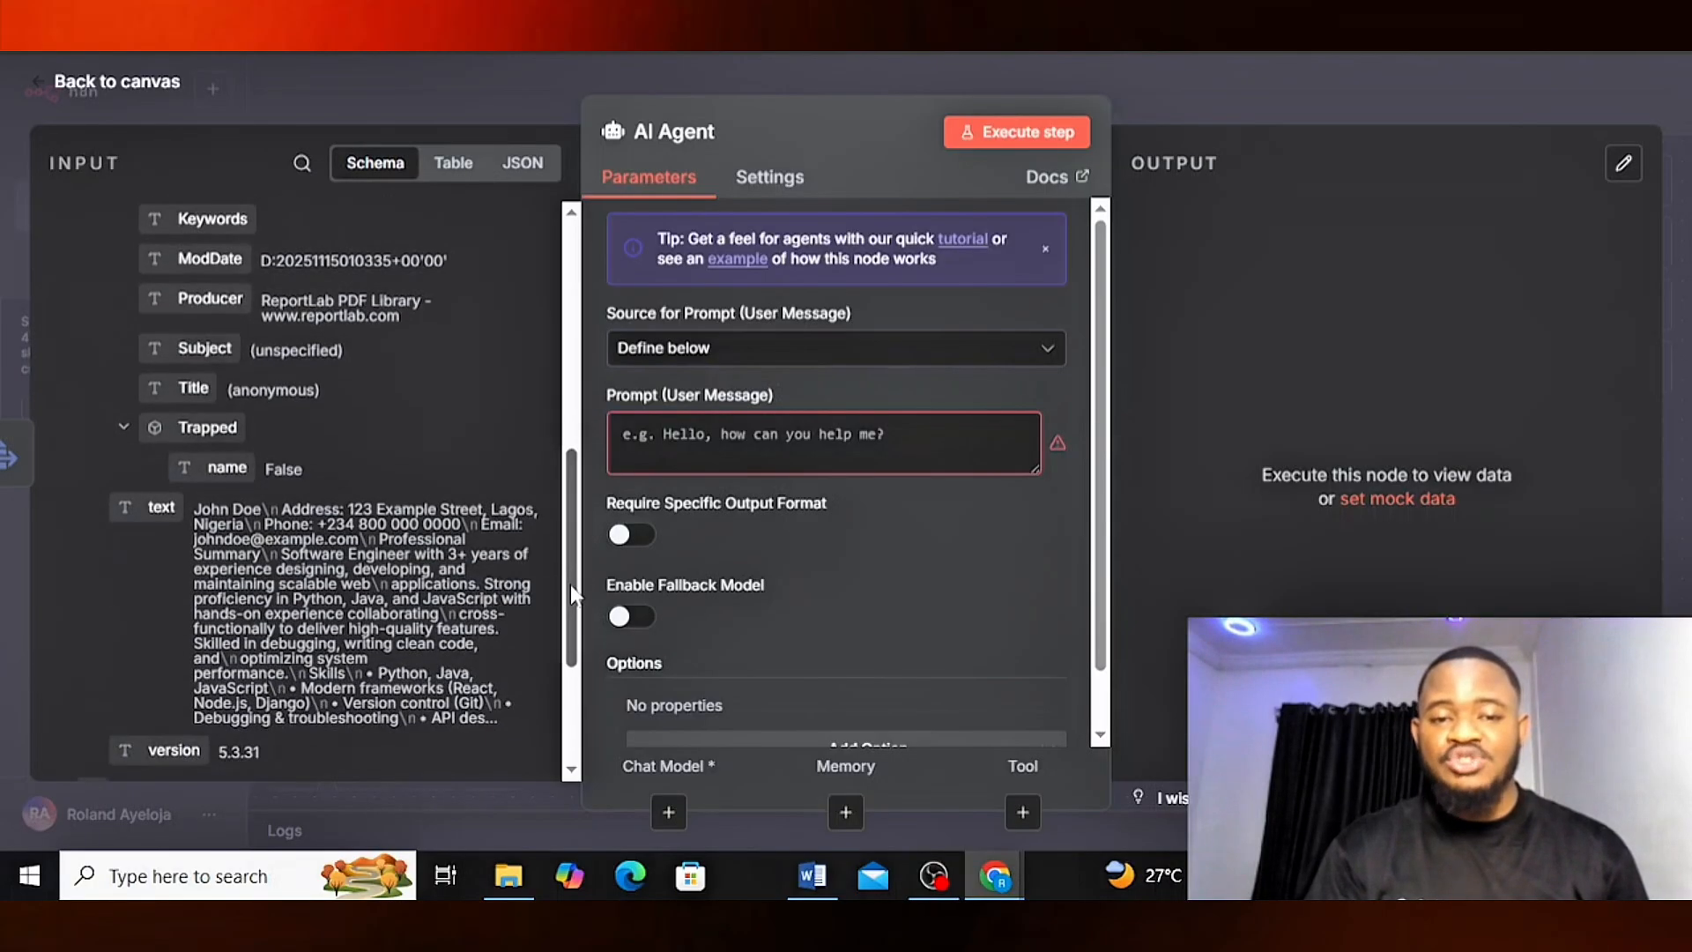
- Enter the user message "text to be analyzed:" as an expression and append the Extract from File node's text field to it
click(626, 443)
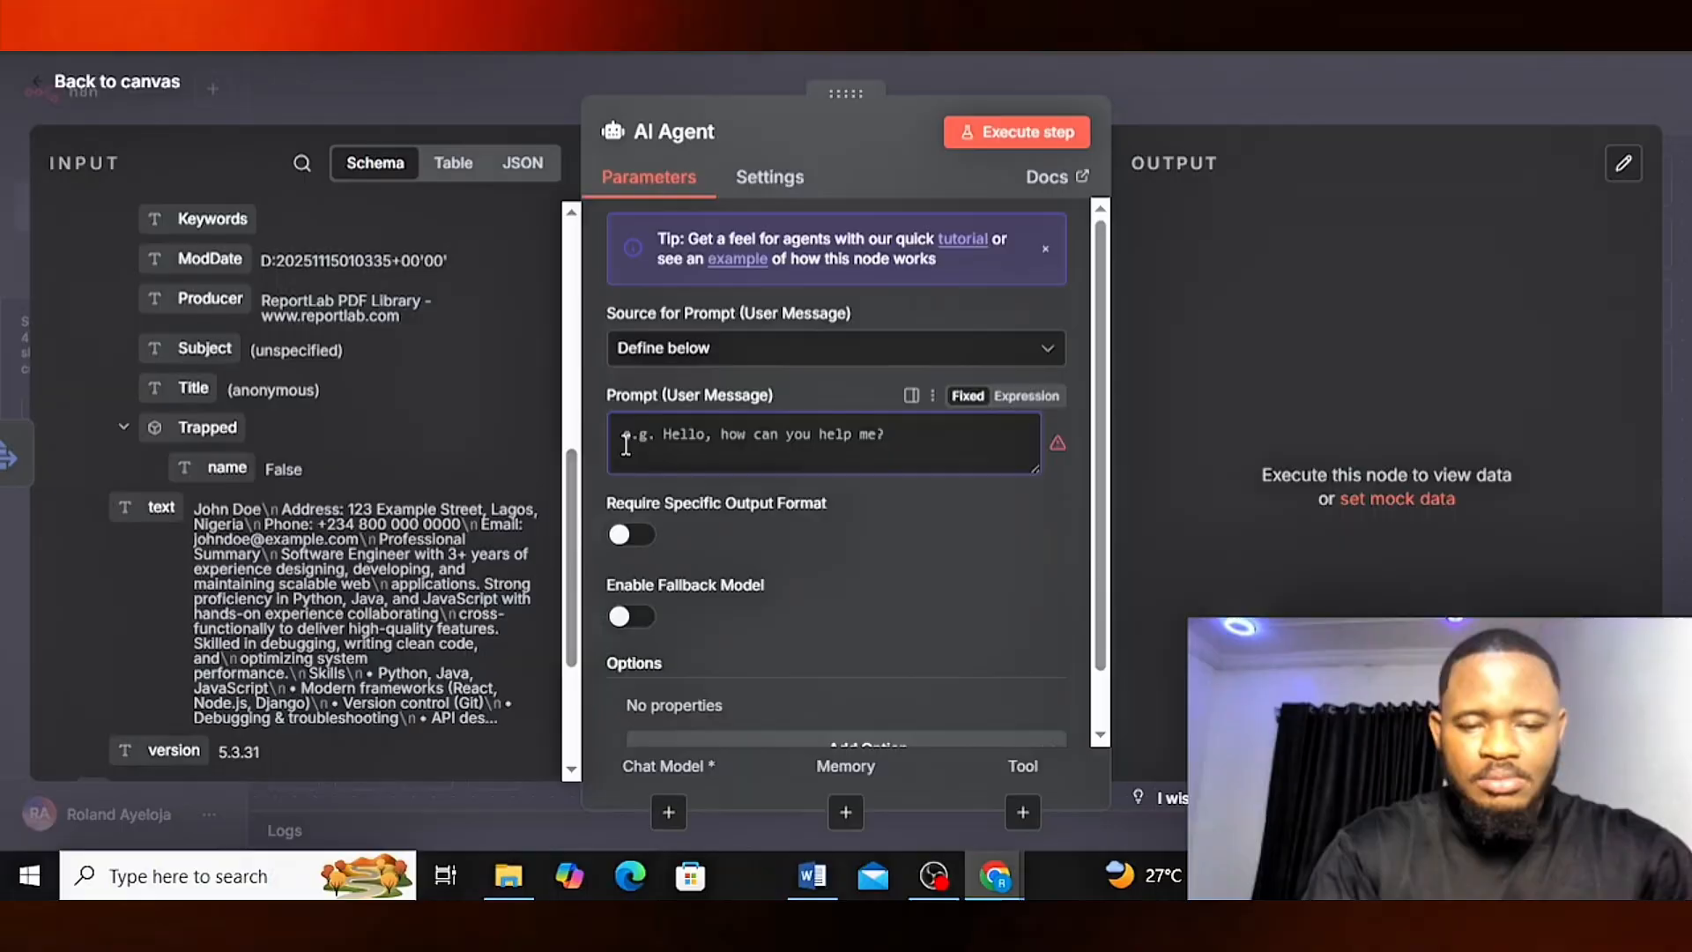
text(te)
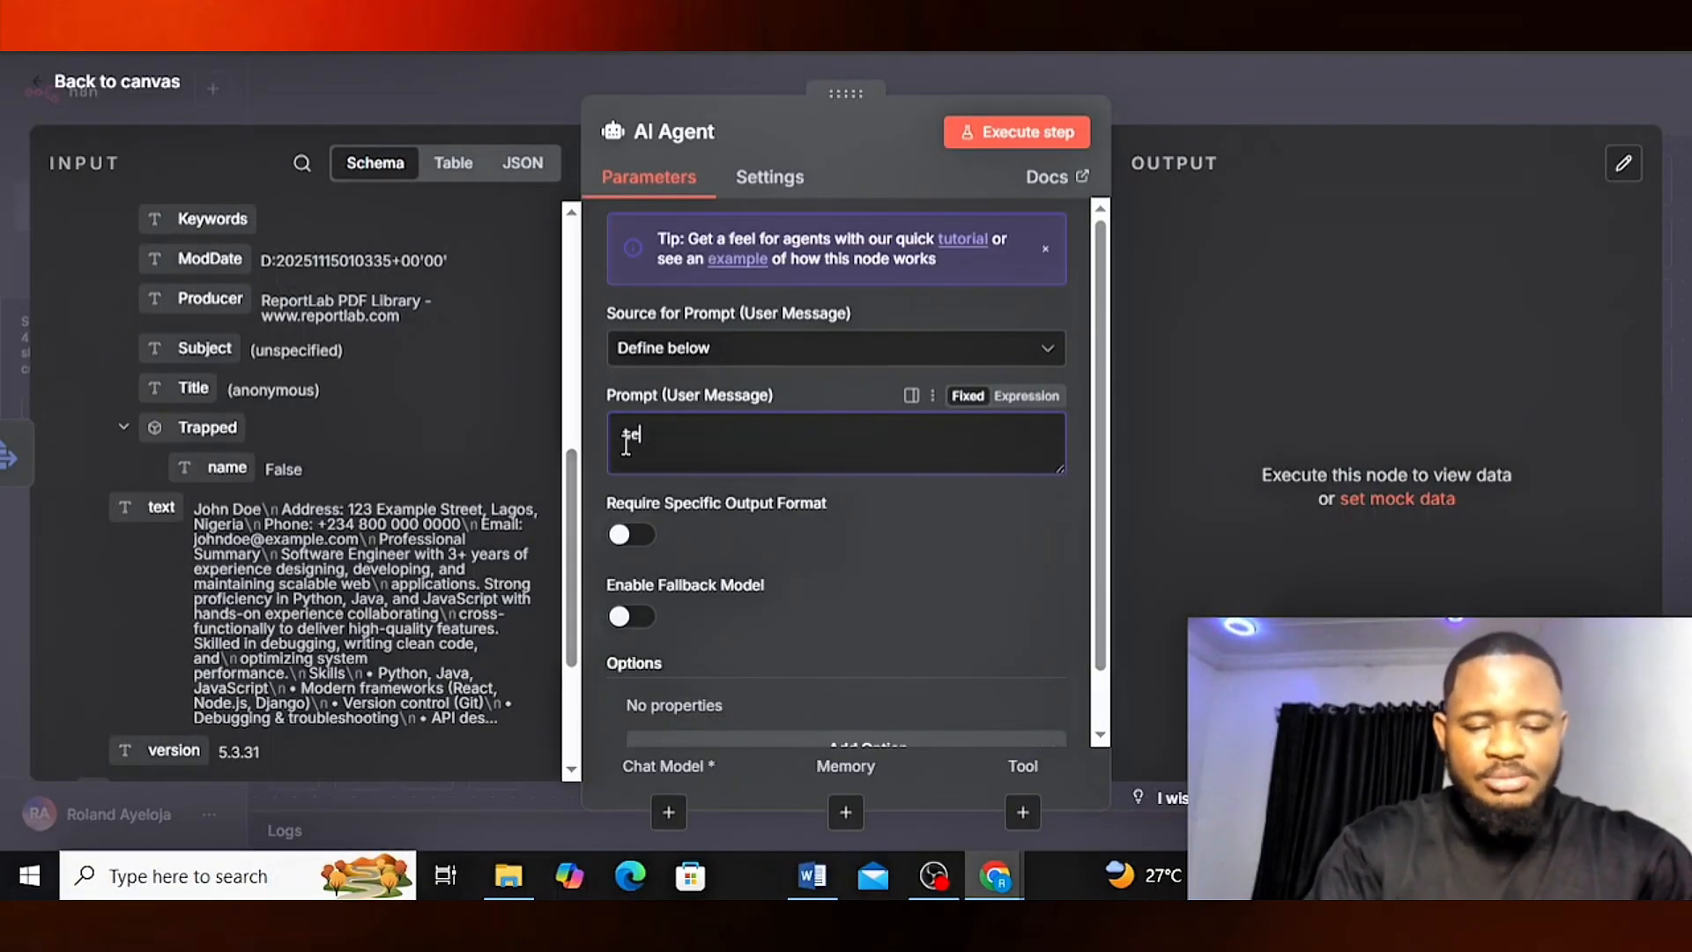
text(xt to)
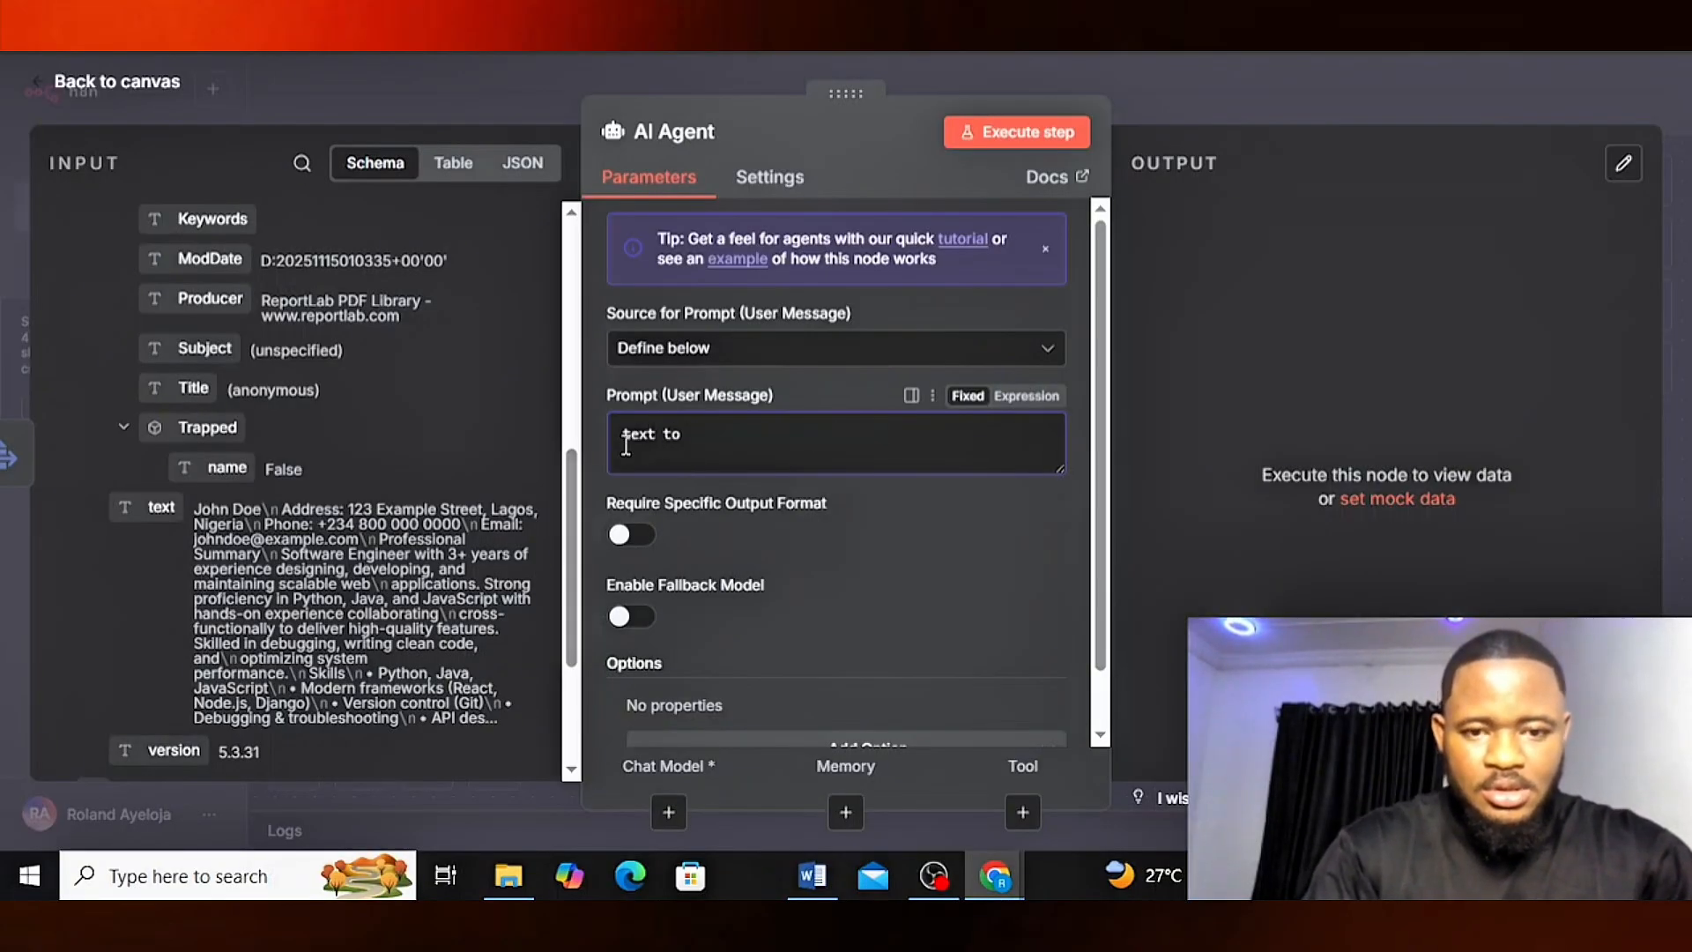
text( be analyzed:)
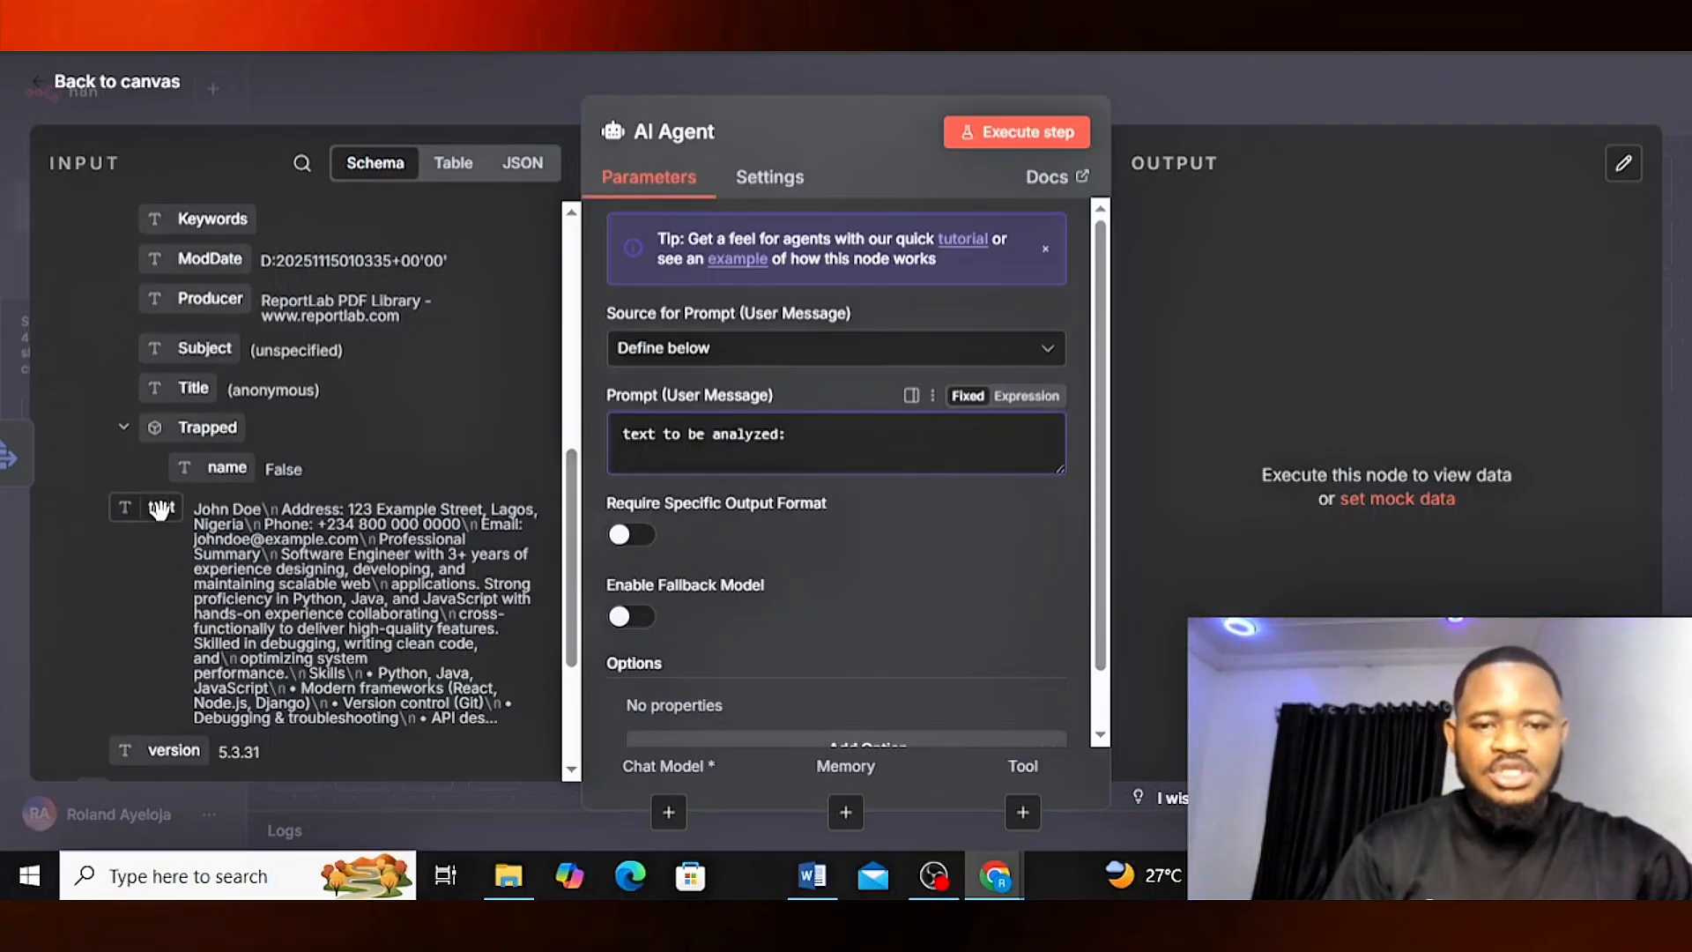
mouse_move(160, 508)
mouse_down()
mouse_move(795, 423)
mouse_move(169, 513)
mouse_up()
click(1024, 396)
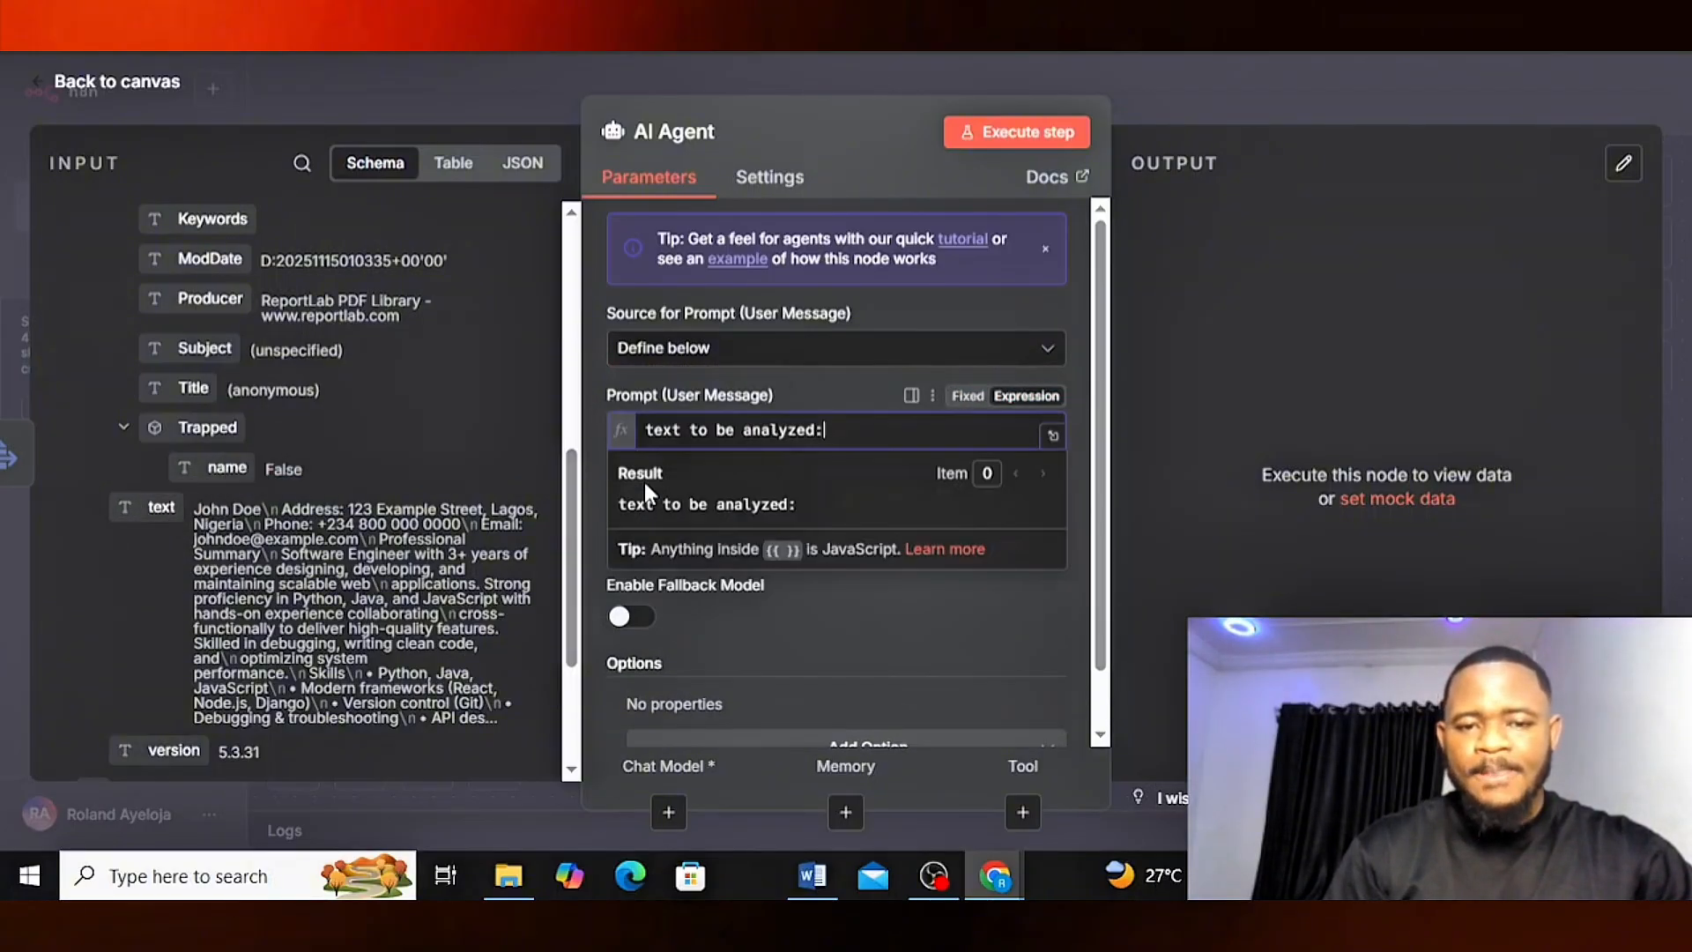
drag(139, 509, 855, 422)
click(1017, 431)
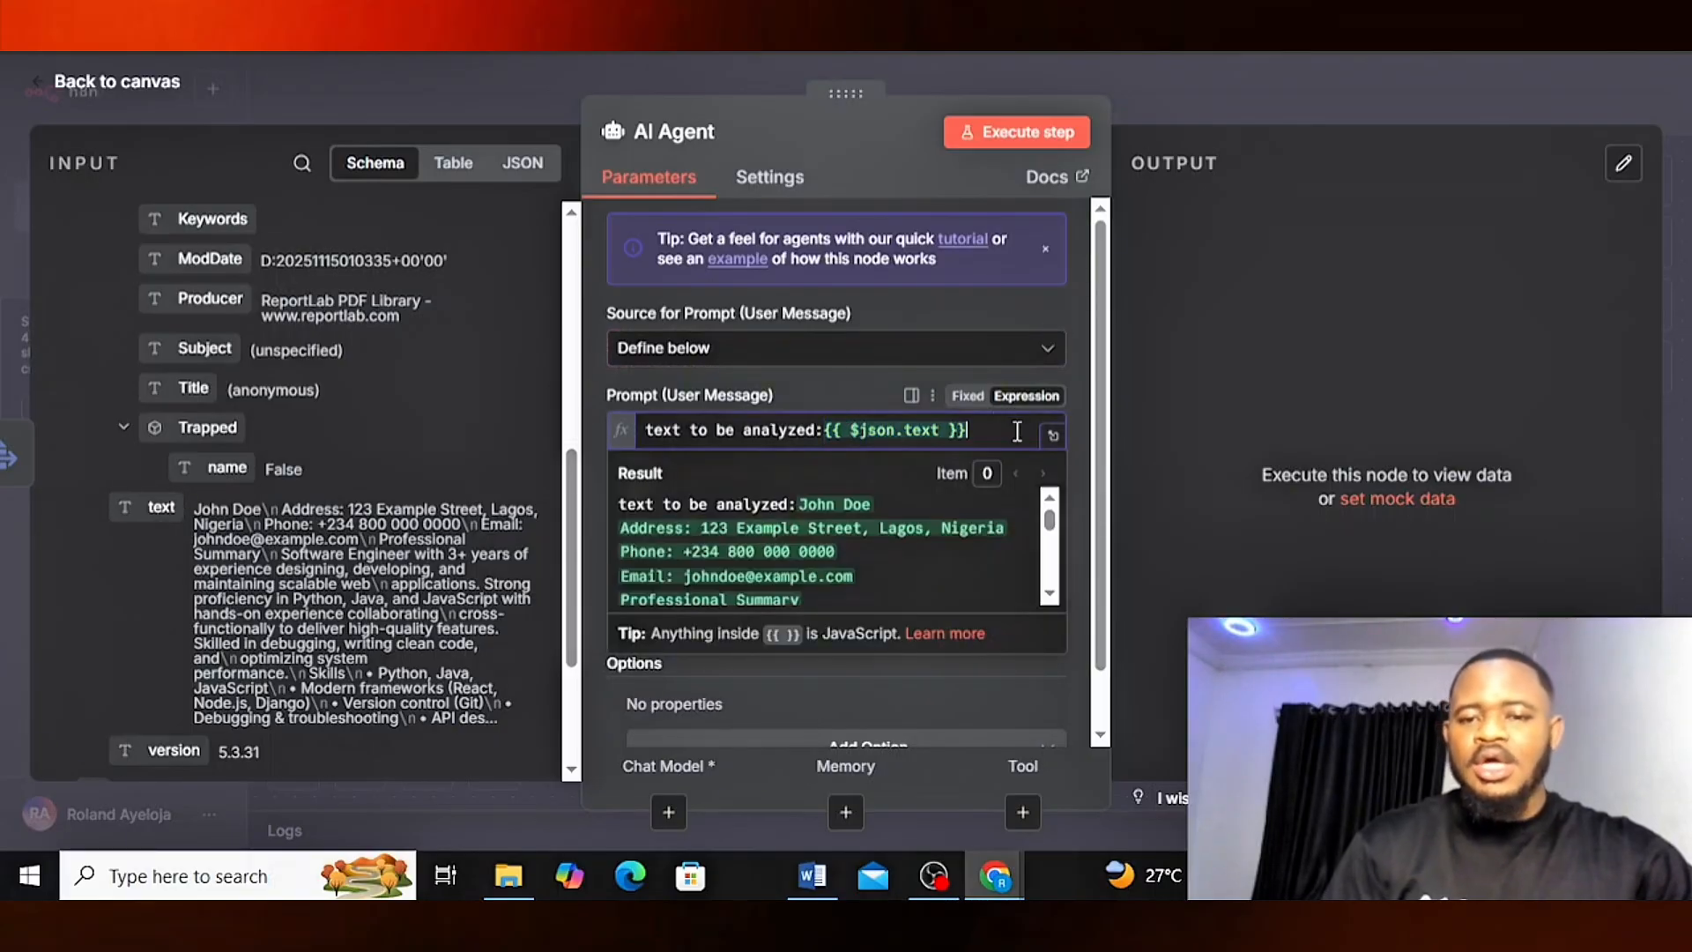
- Add a second prompt line "role applied for:" followed by the On form submission field "what role are you applying for?"
key(Return)
text(role)
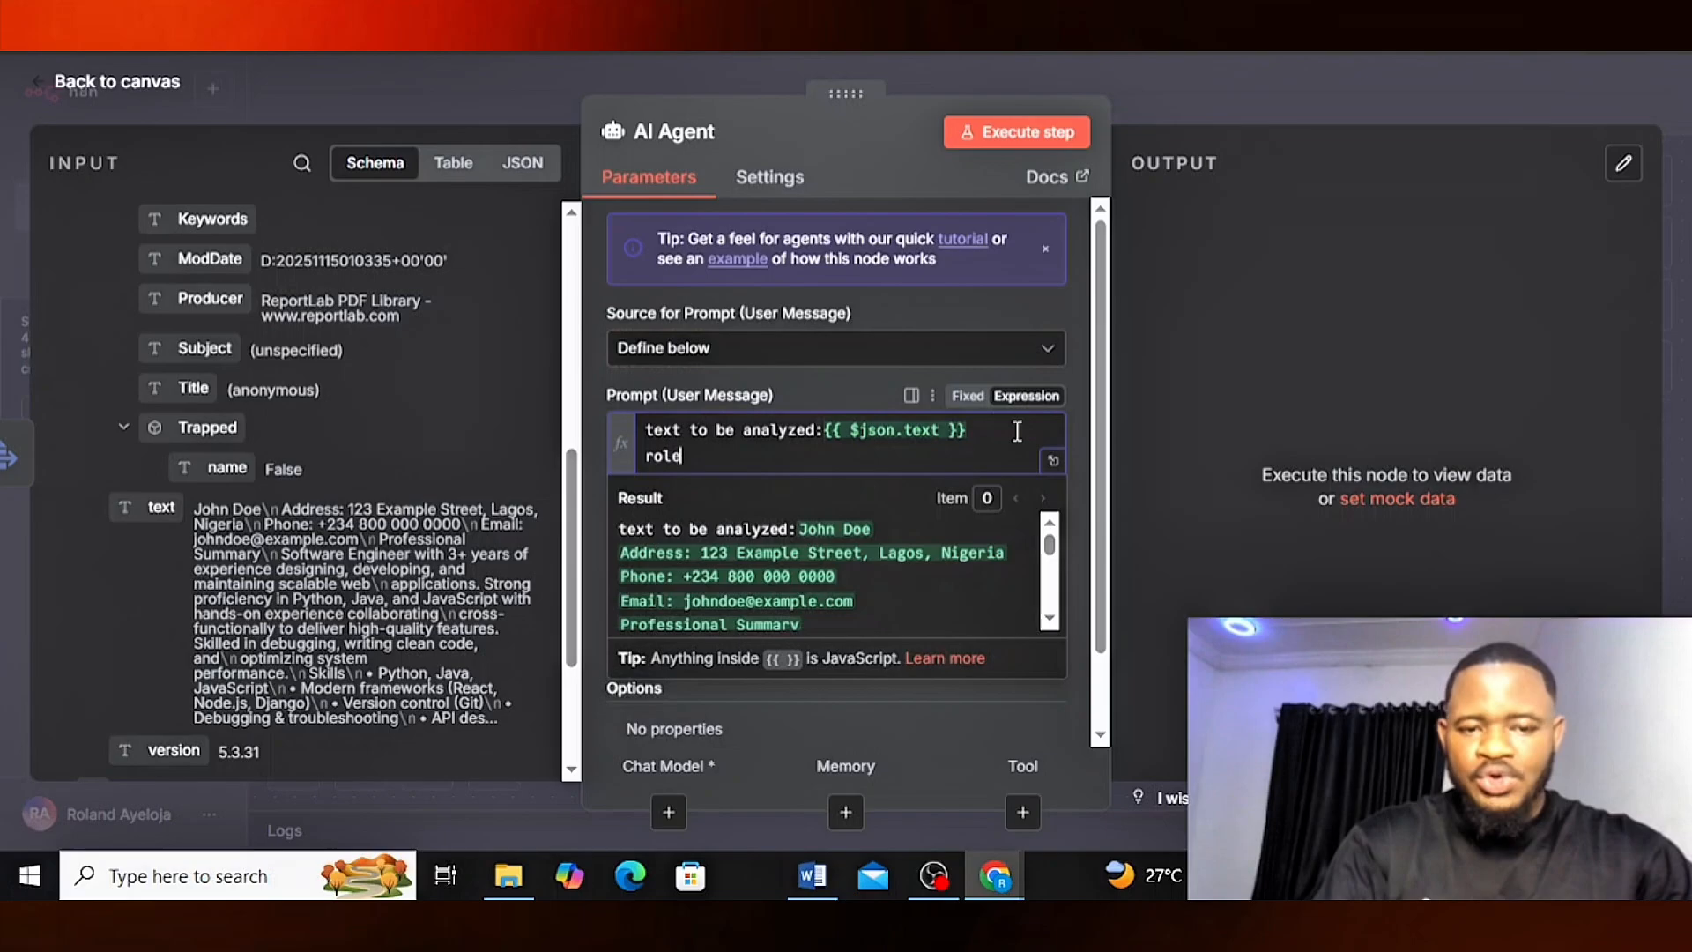
text( applied for:)
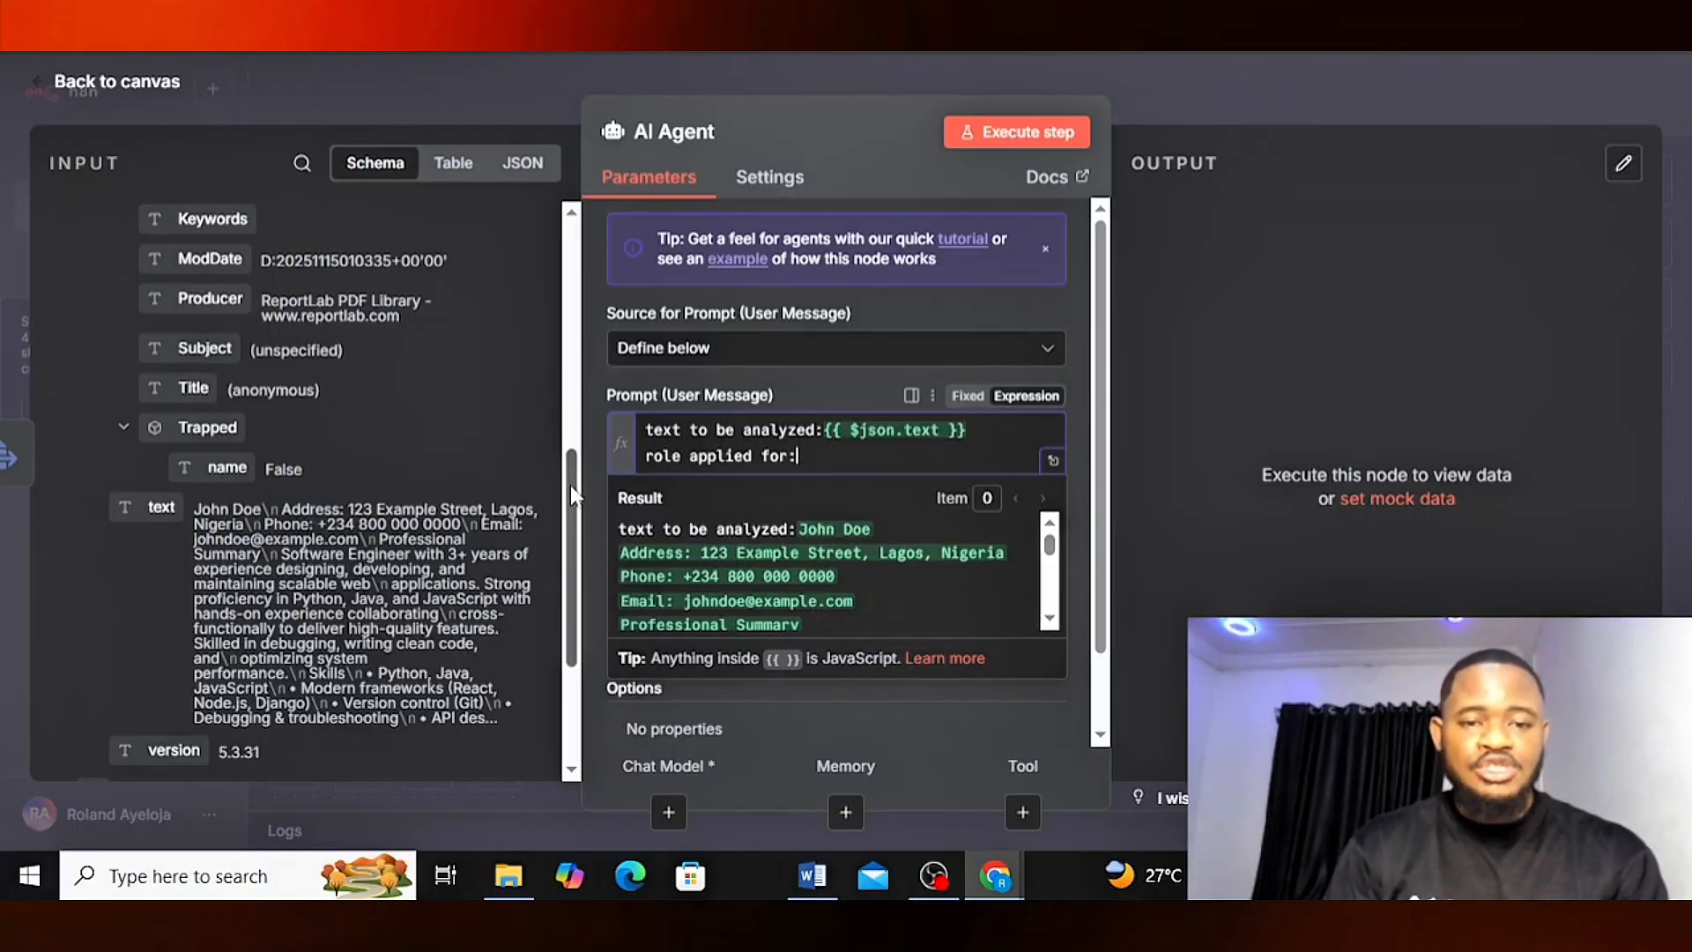
drag(569, 484, 552, 255)
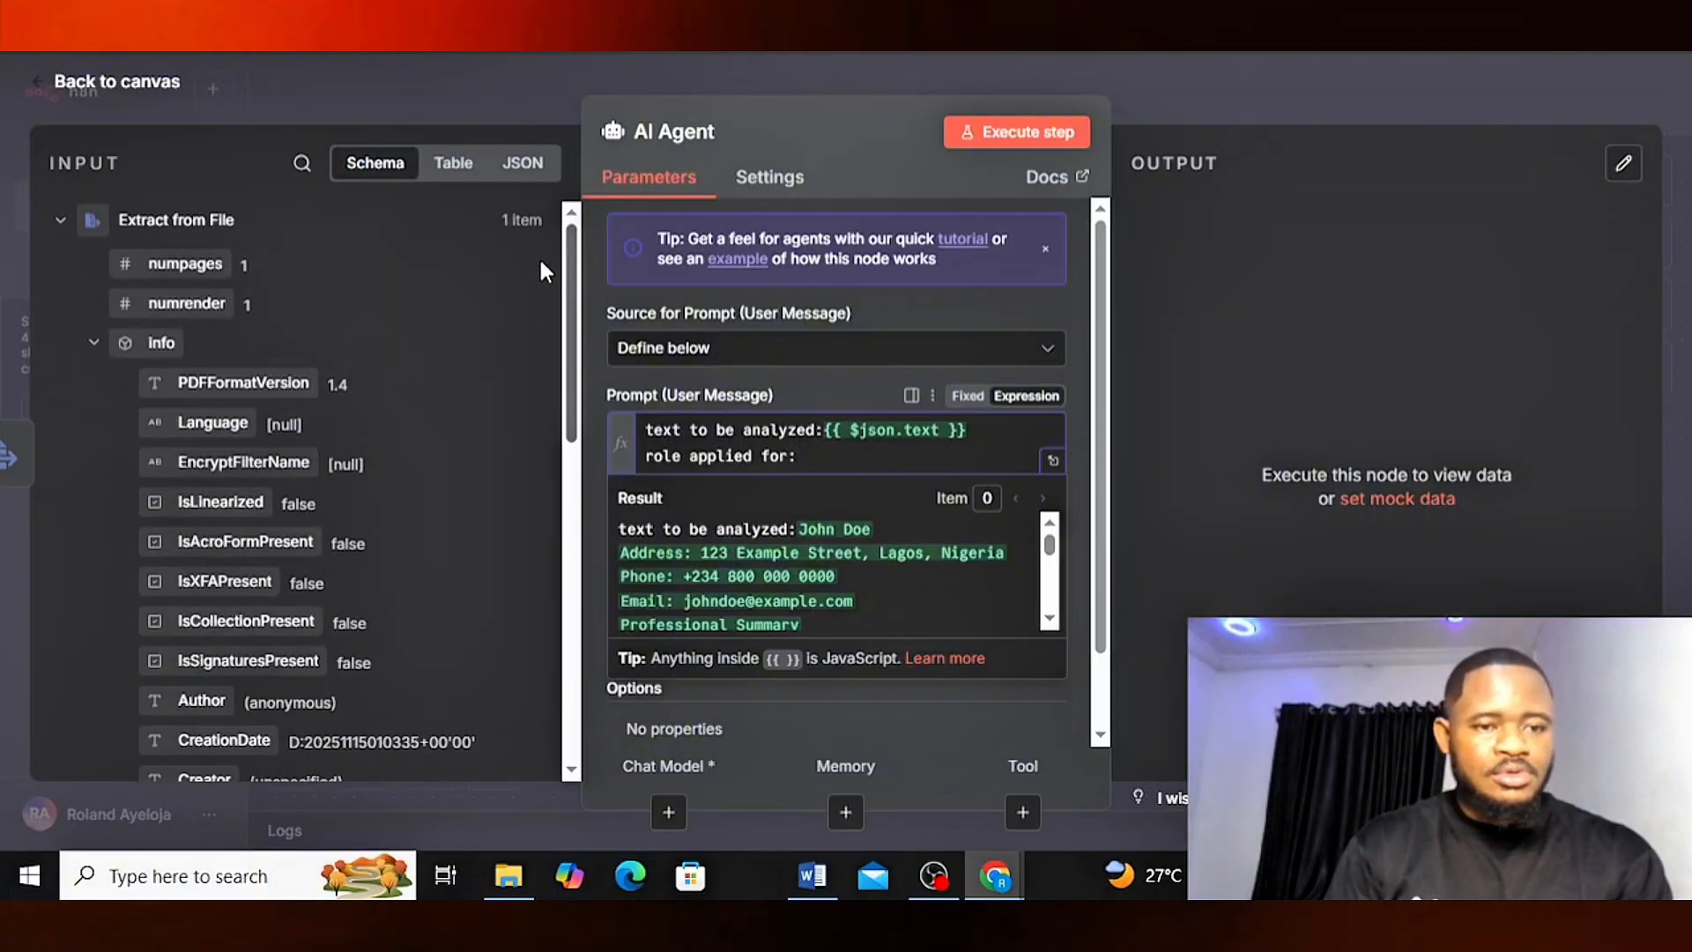
scroll(540, 269, down, 6)
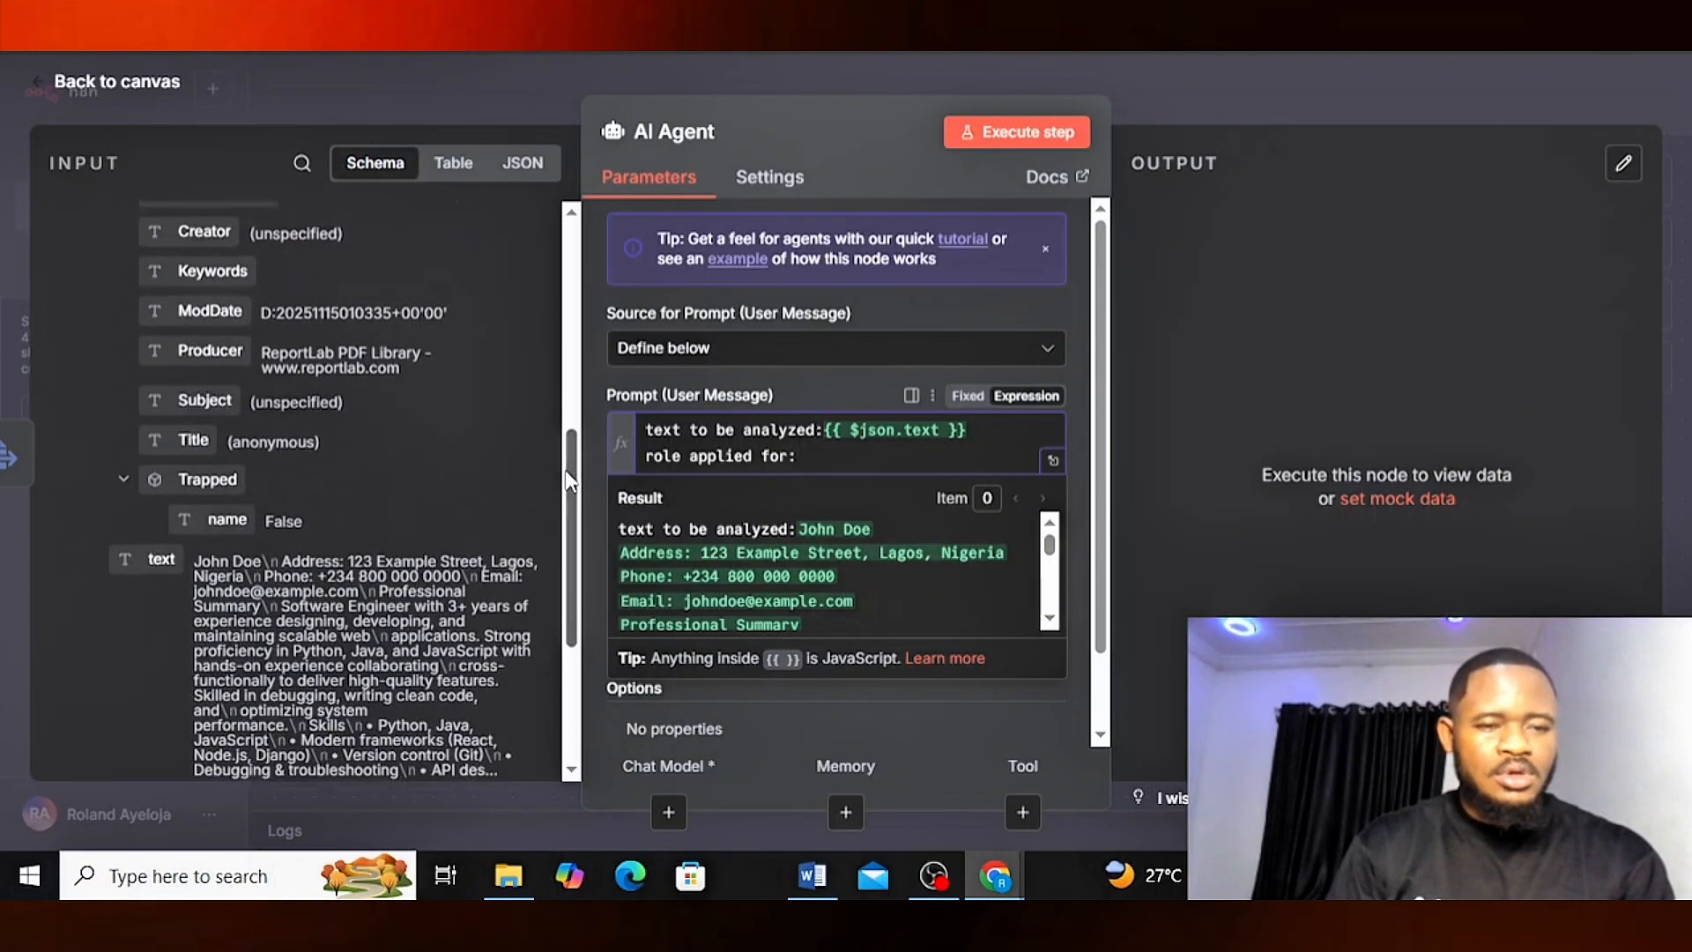
drag(568, 483, 518, 597)
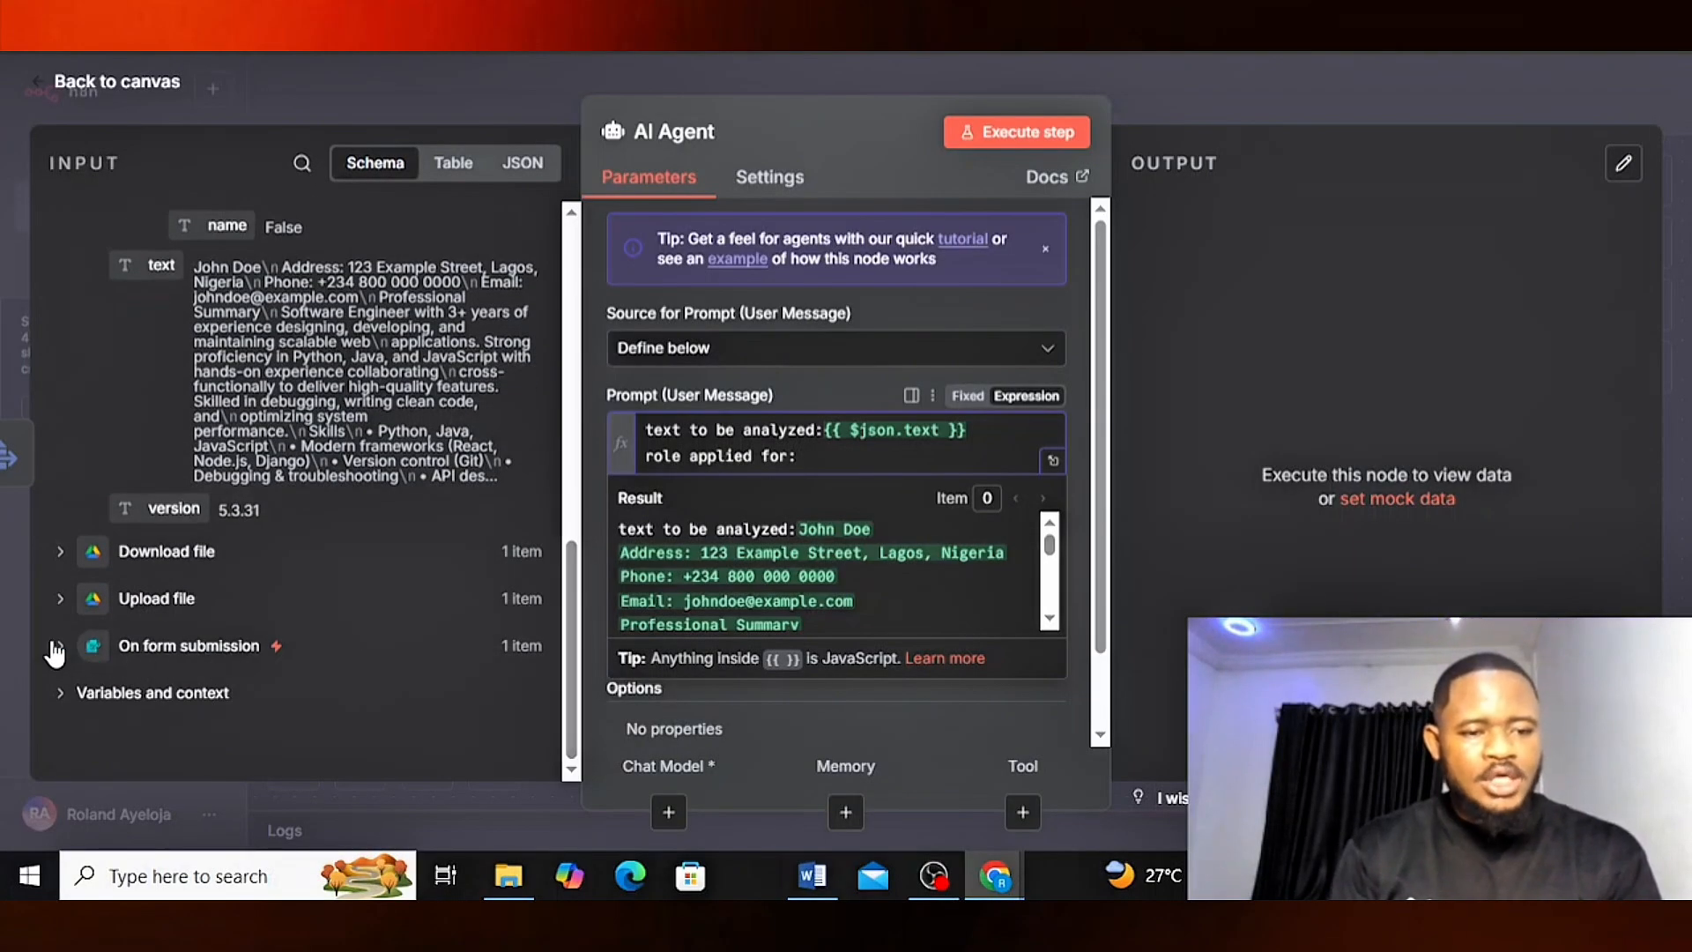
click(60, 646)
scroll(197, 652, down, 3)
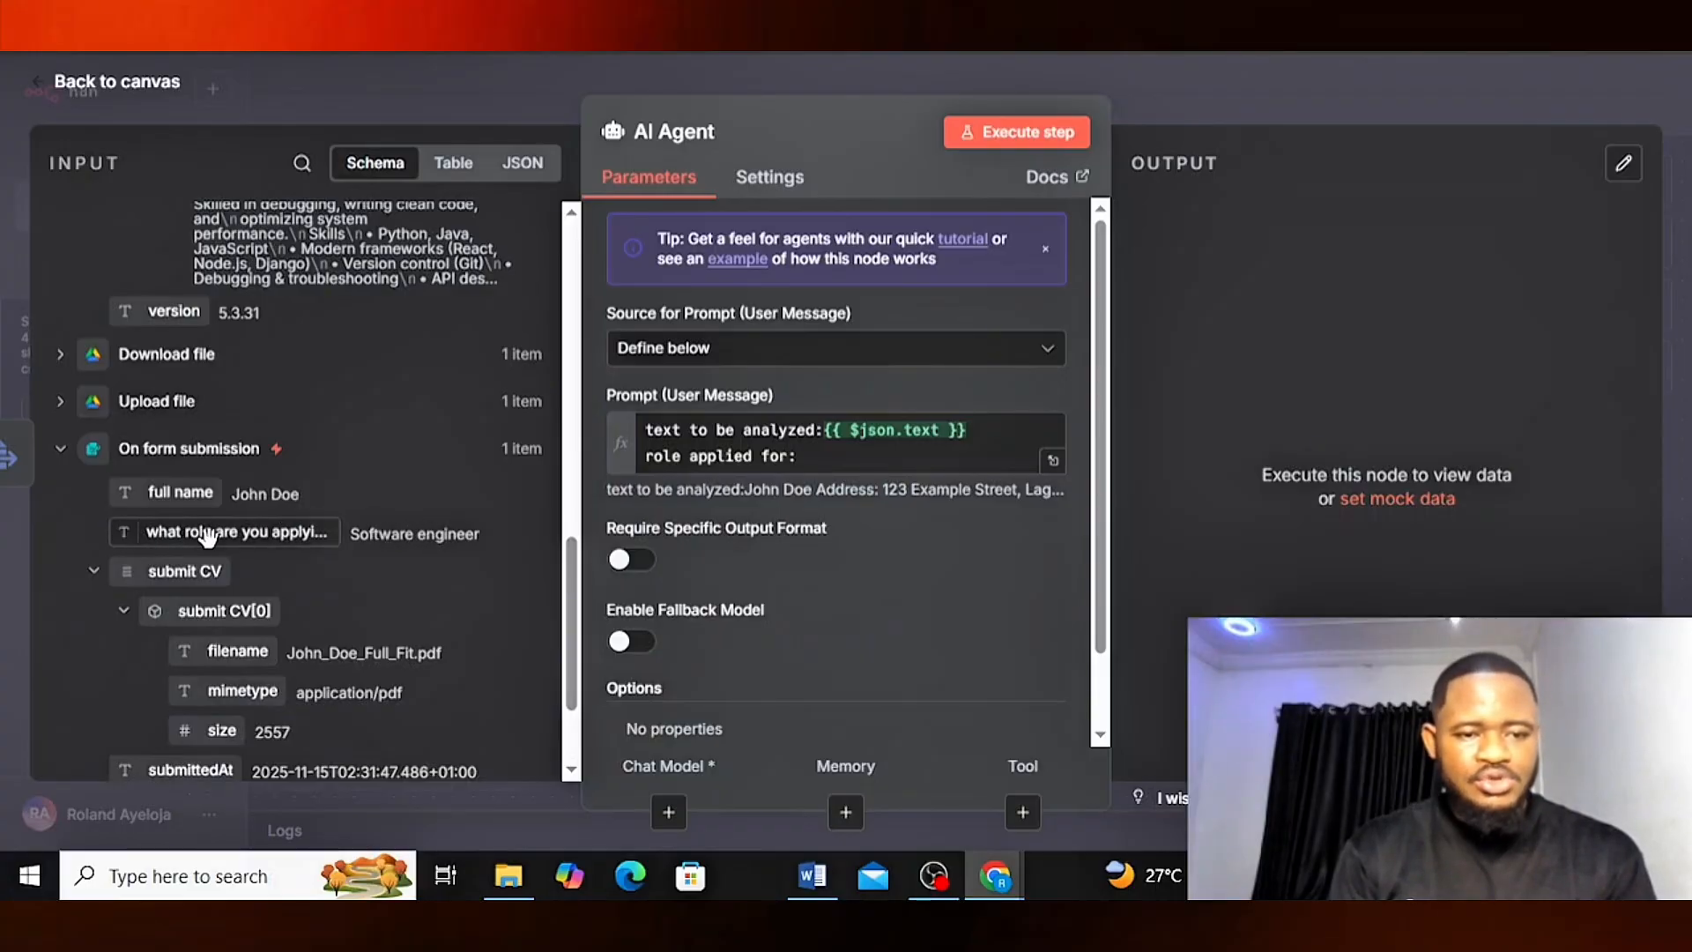
drag(179, 535, 805, 451)
click(595, 468)
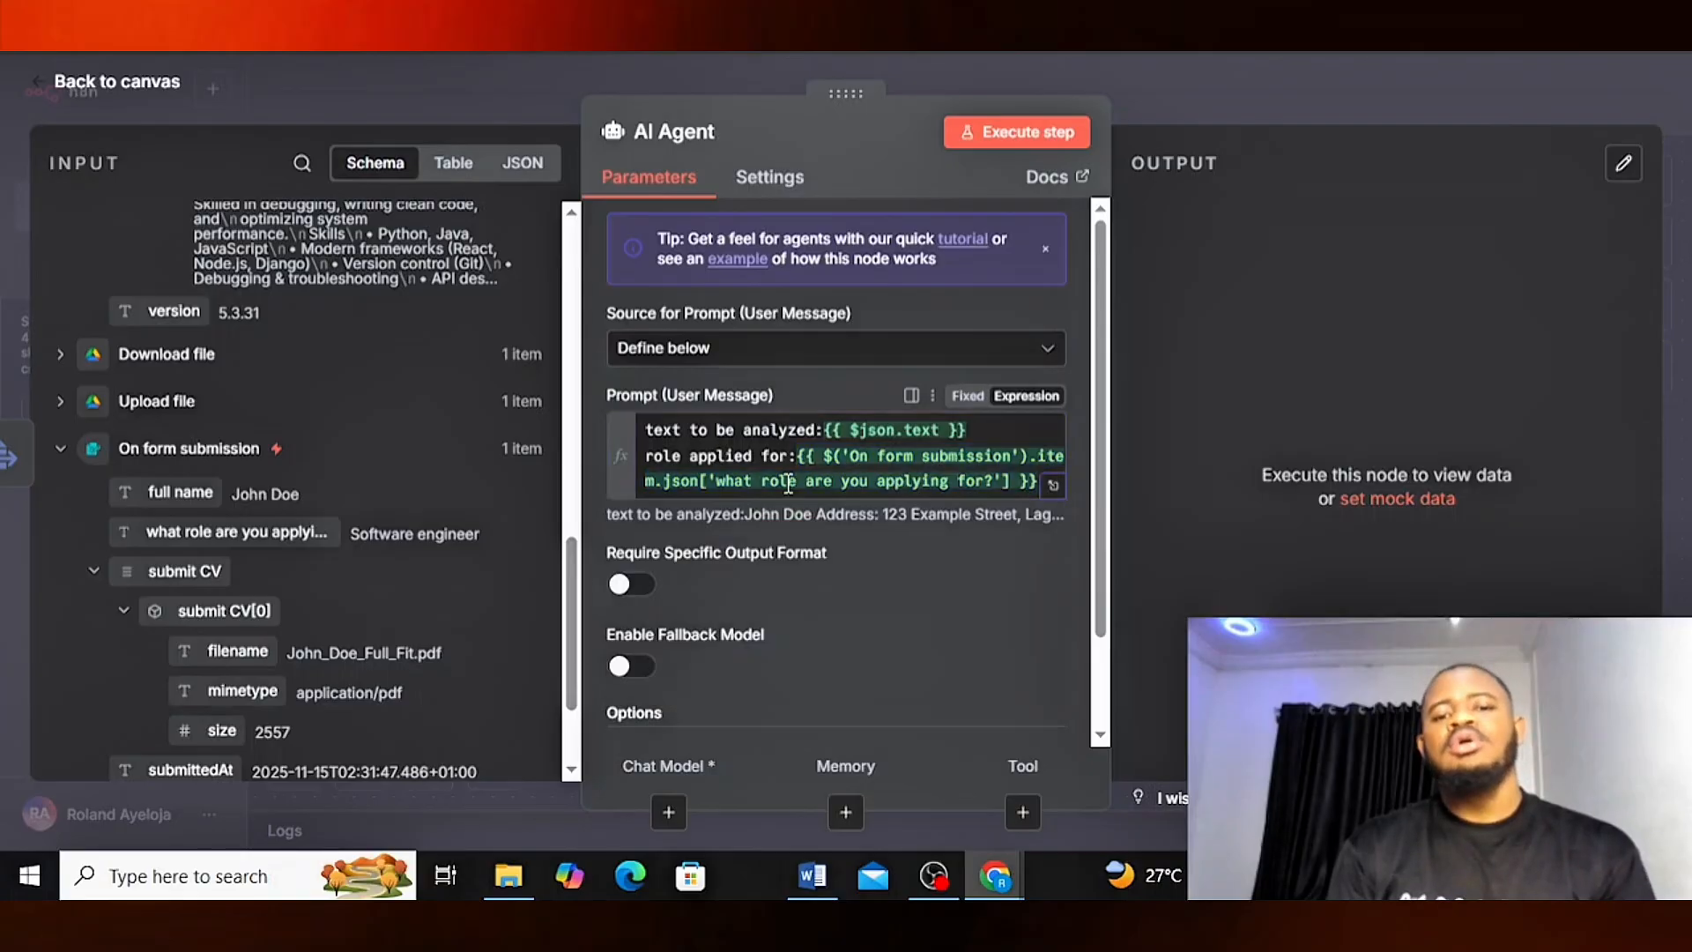
- Add the System Message option to the AI Agent node and set its value mode to Expression
scroll(1054, 573, down, 2)
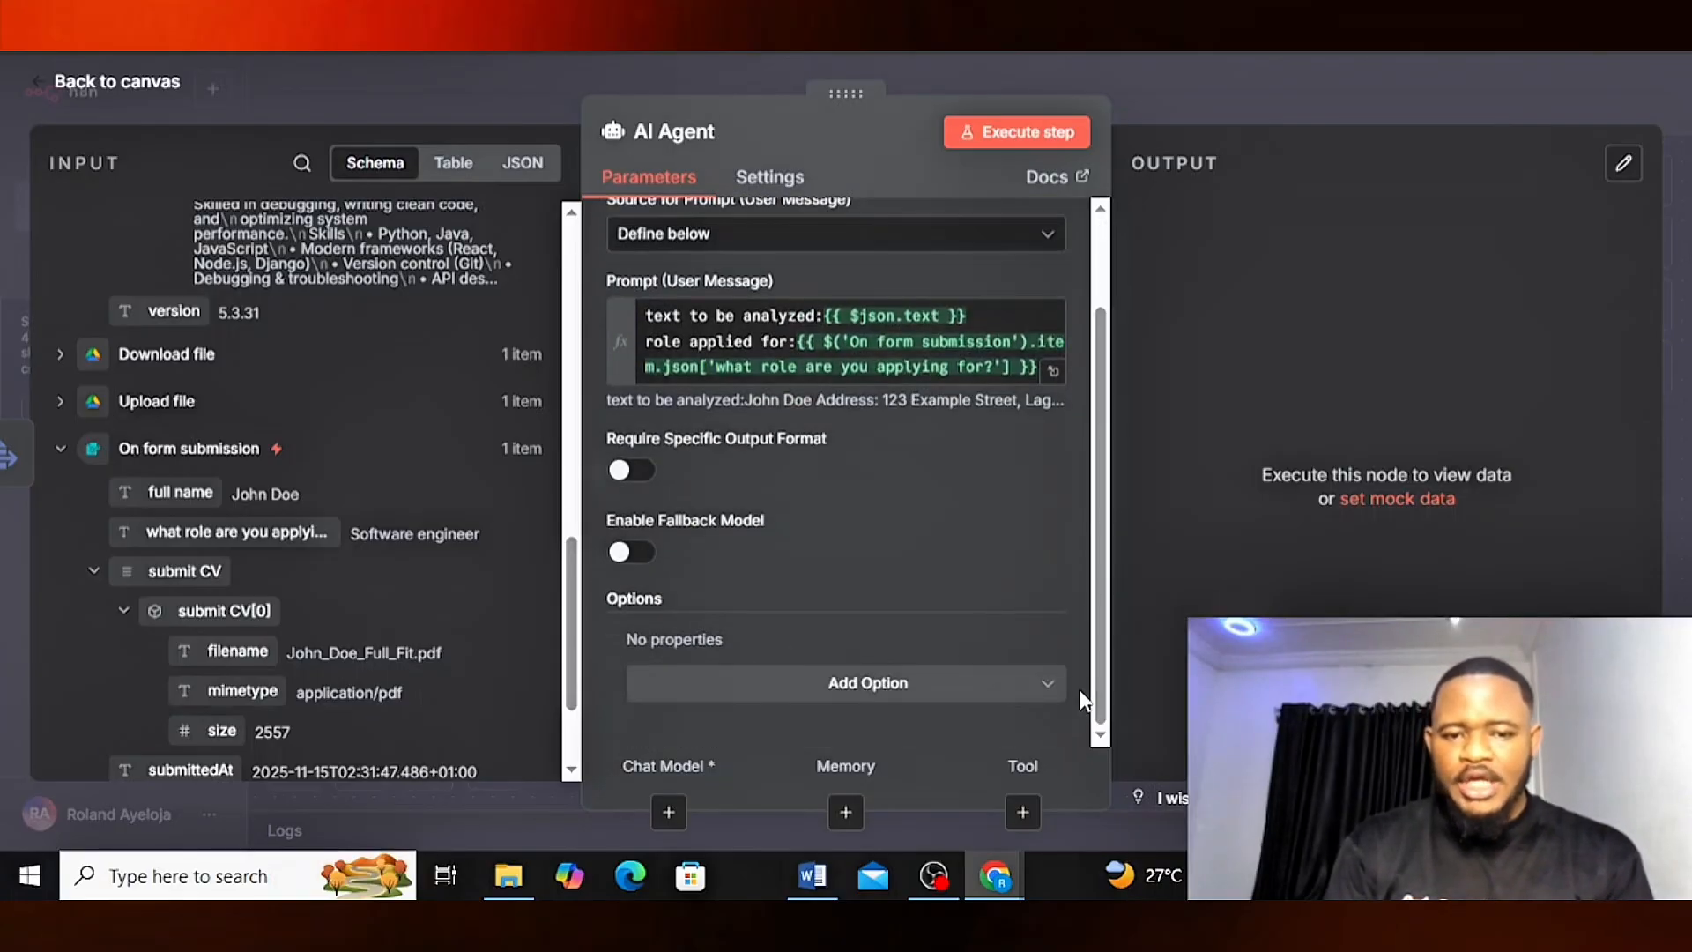
click(844, 688)
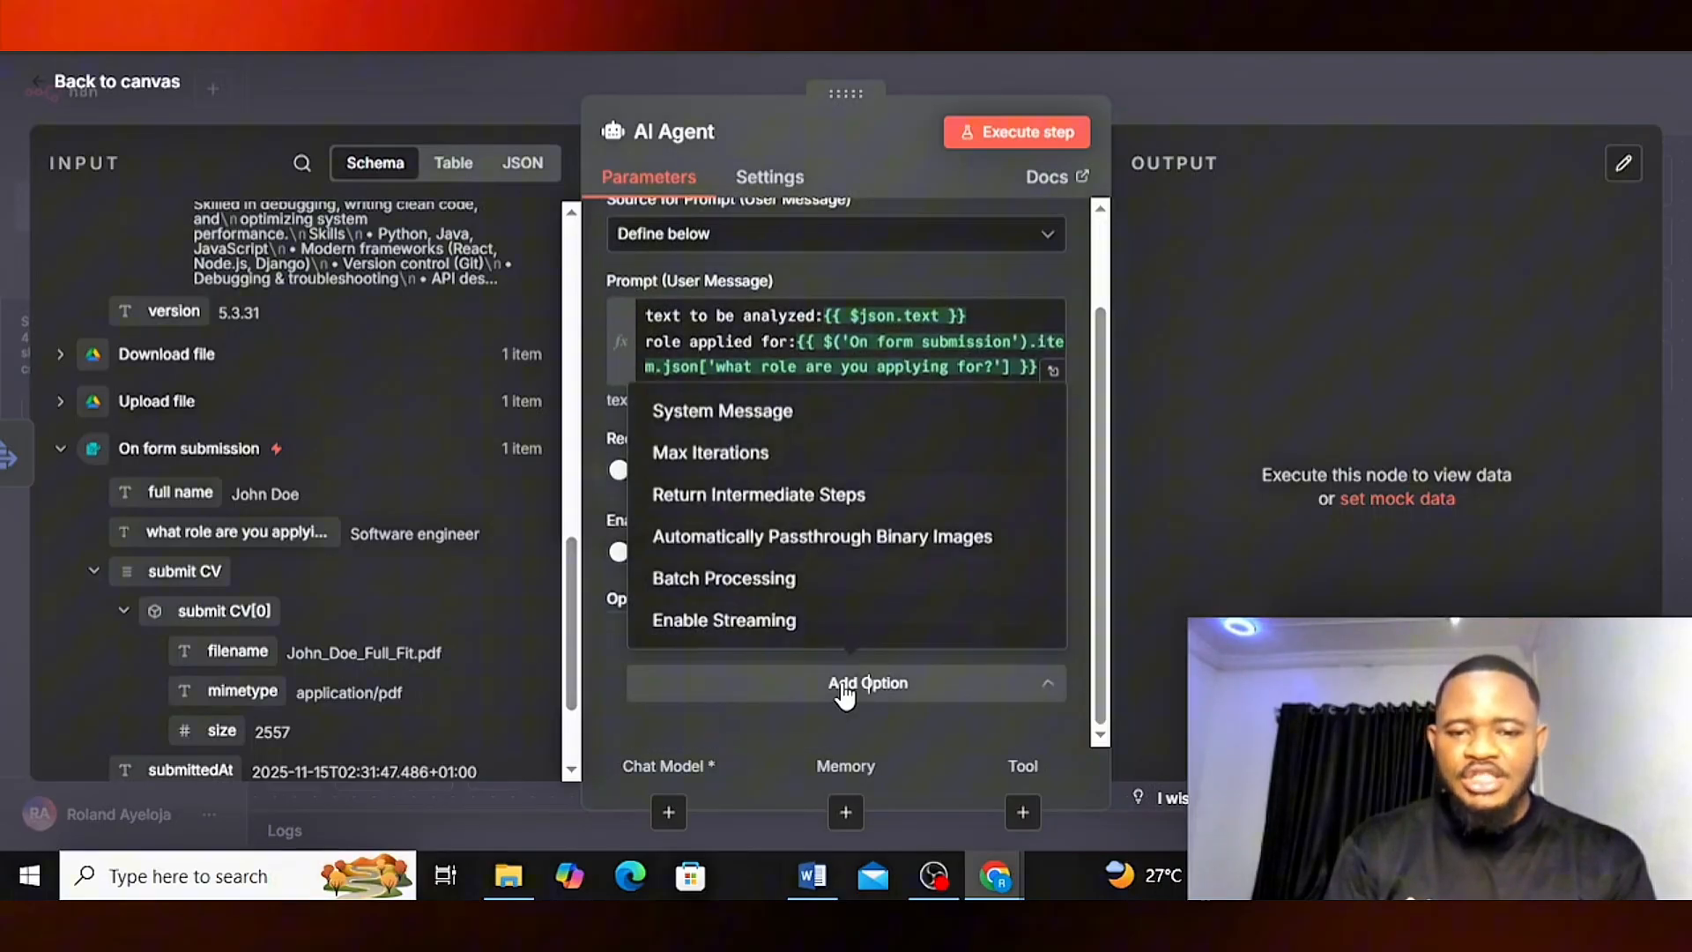
click(767, 412)
scroll(1082, 691, down, 2)
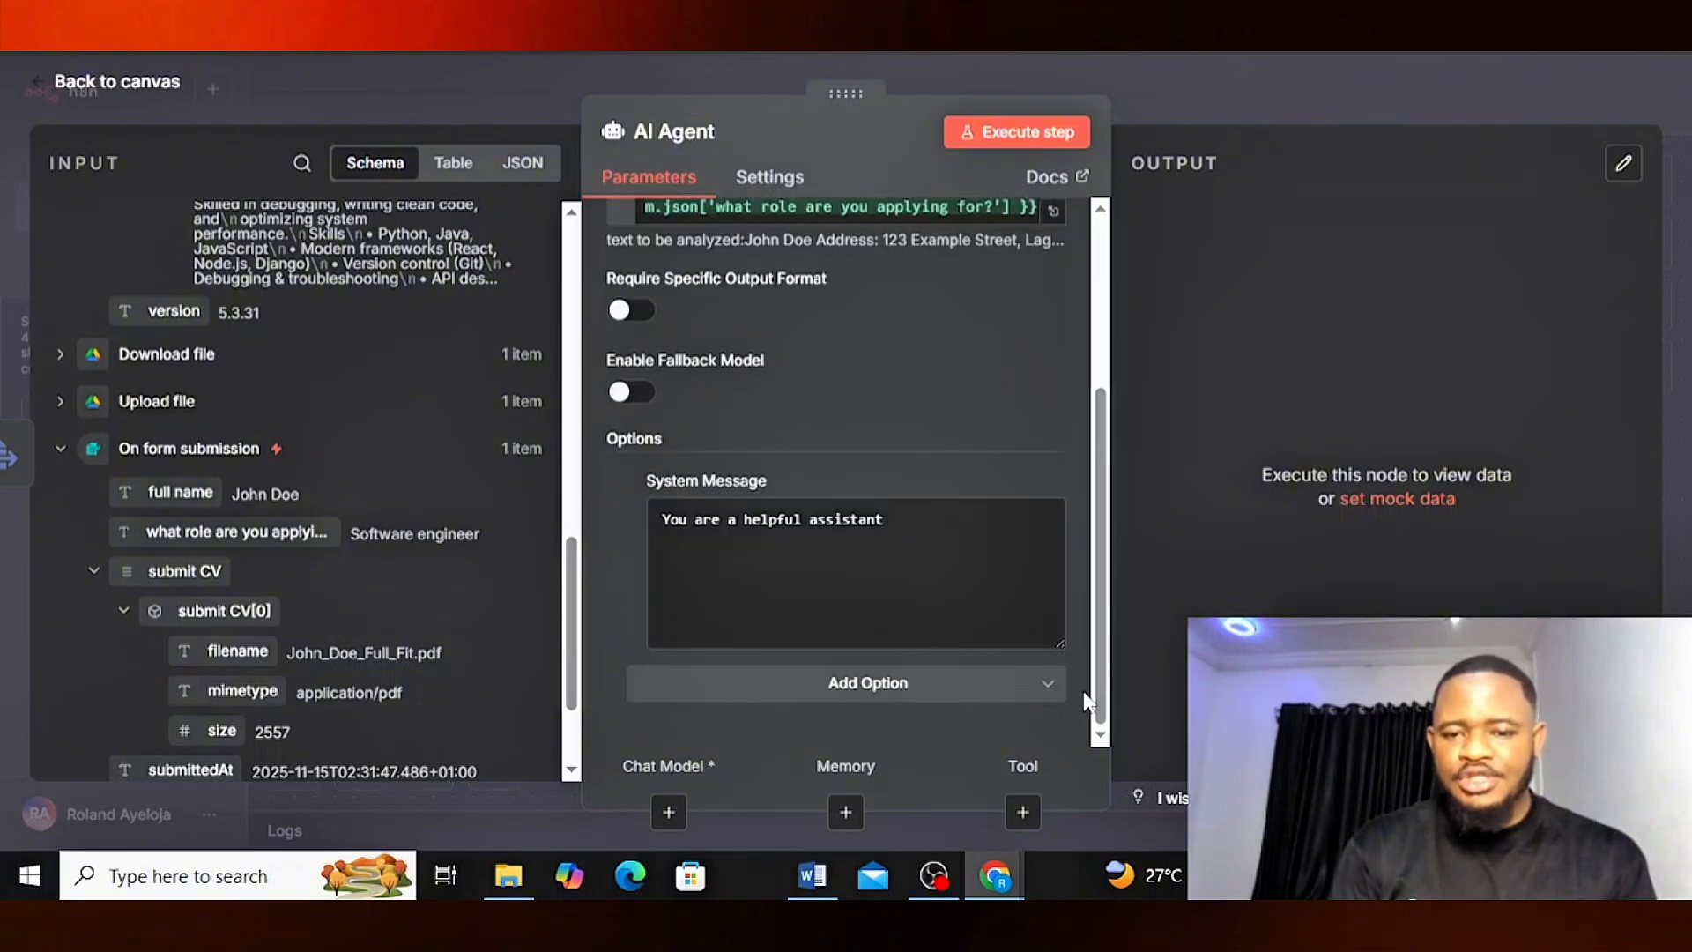
click(1025, 481)
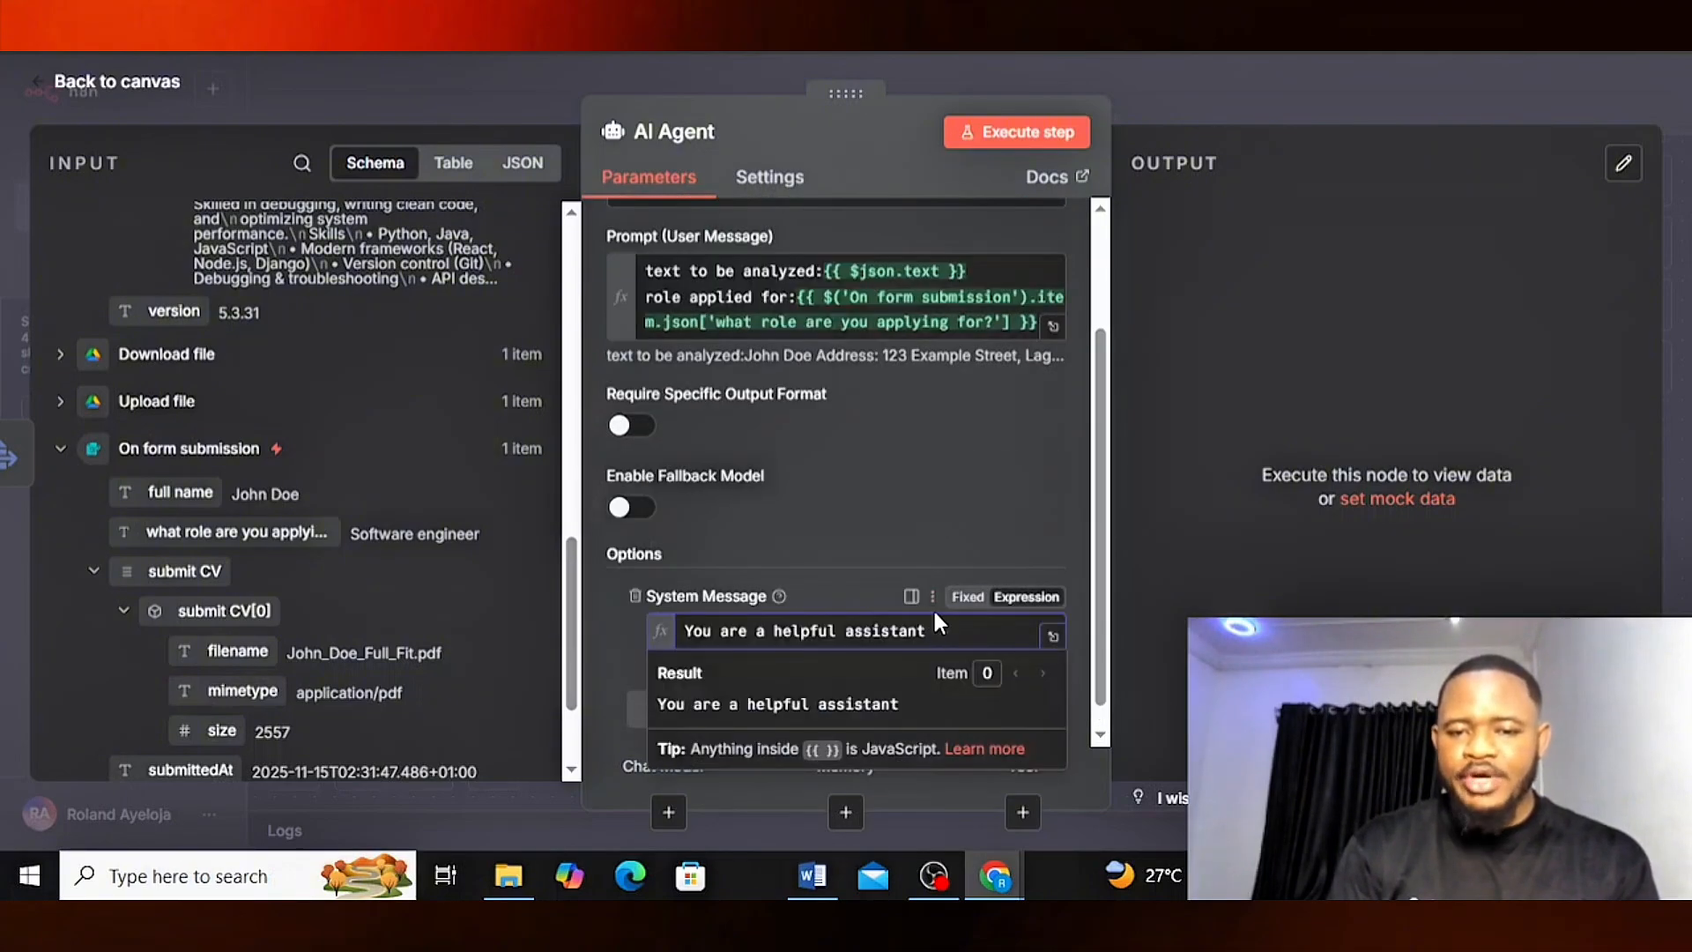
- Replace the default system message with the prepared prompt for an AI agent evaluating job applicants' resumes, and return to the canvas
drag(931, 628, 642, 631)
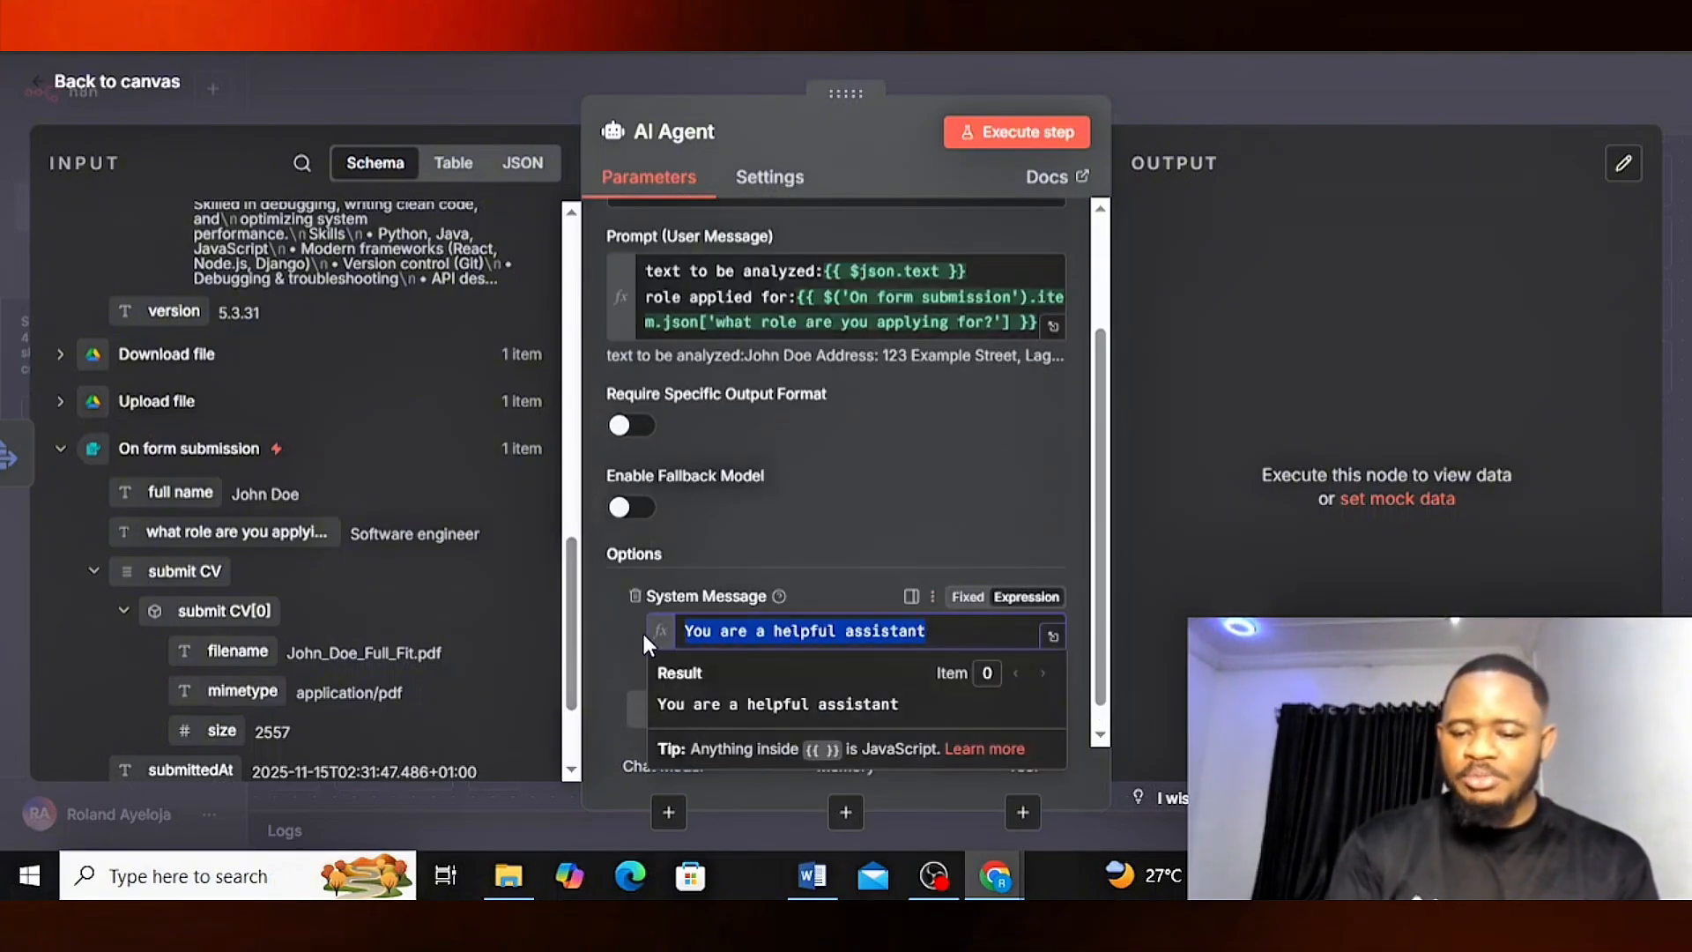
key(BackSpace)
click(1161, 26)
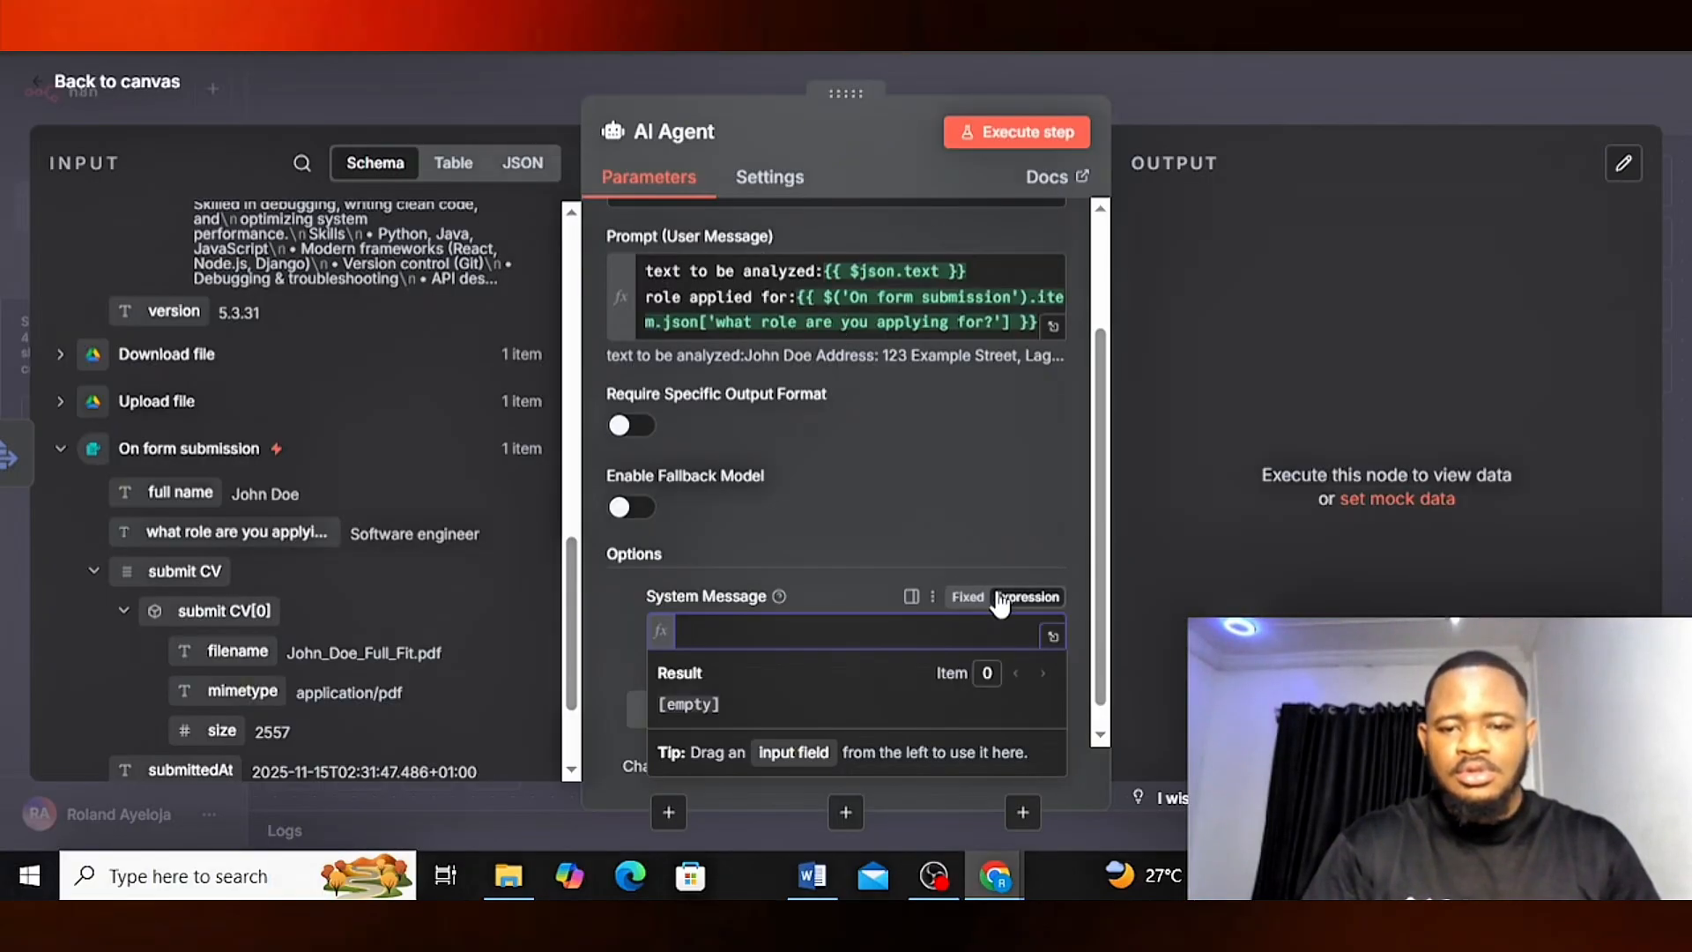
click(913, 621)
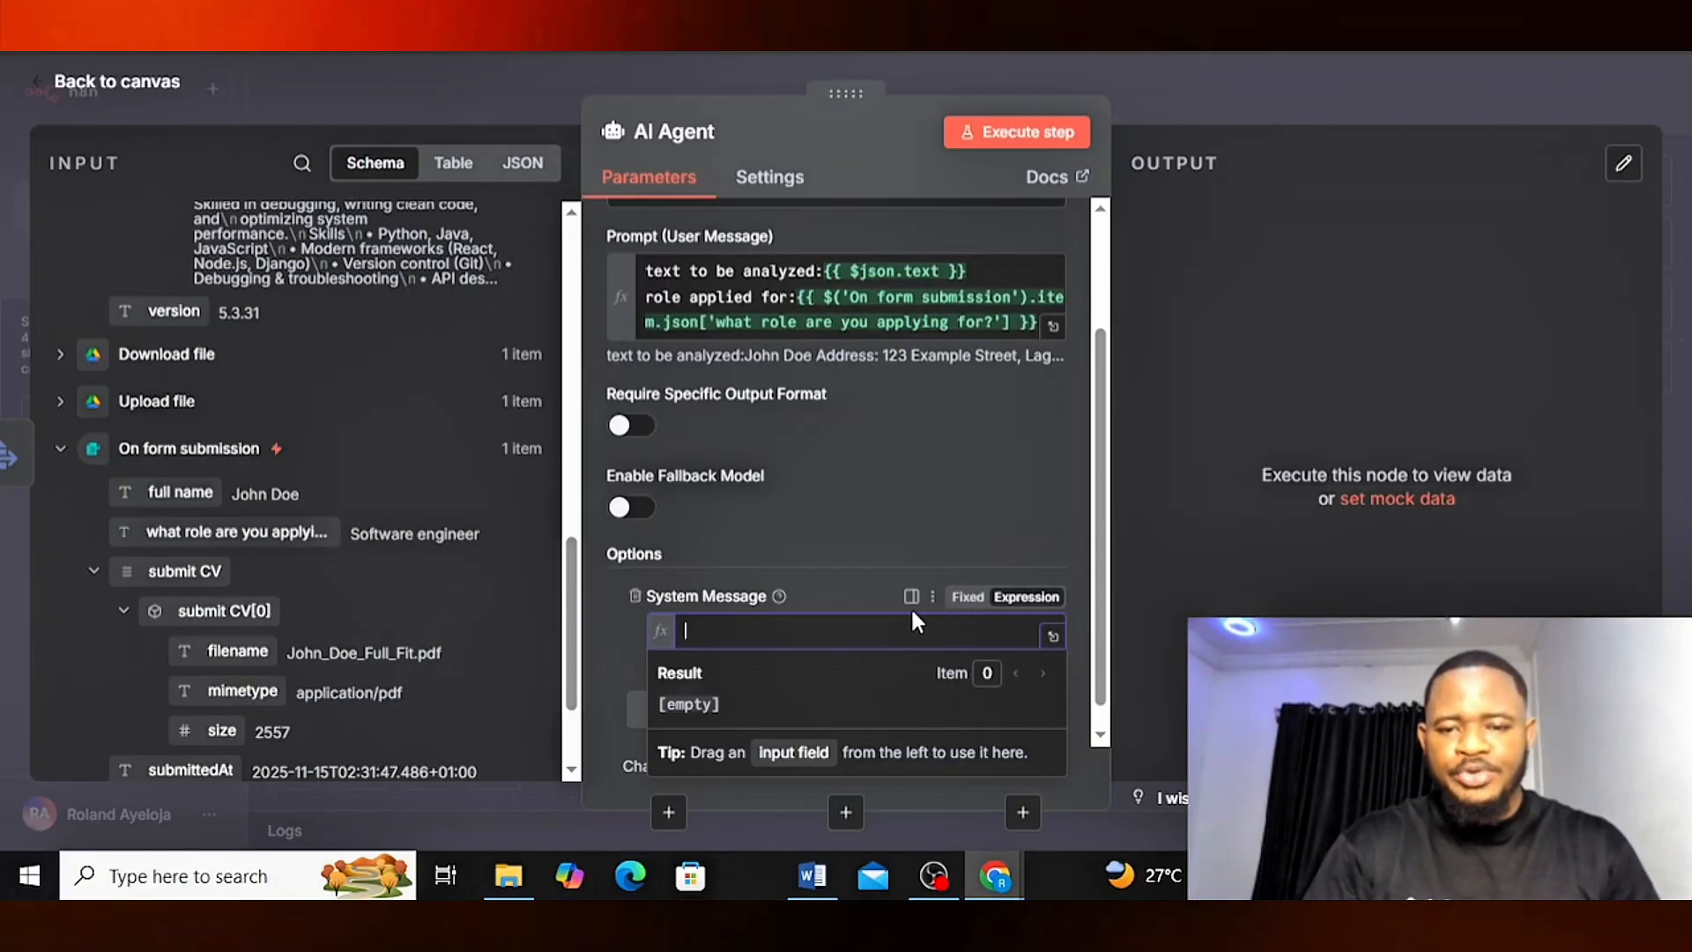
key(ctrl+v)
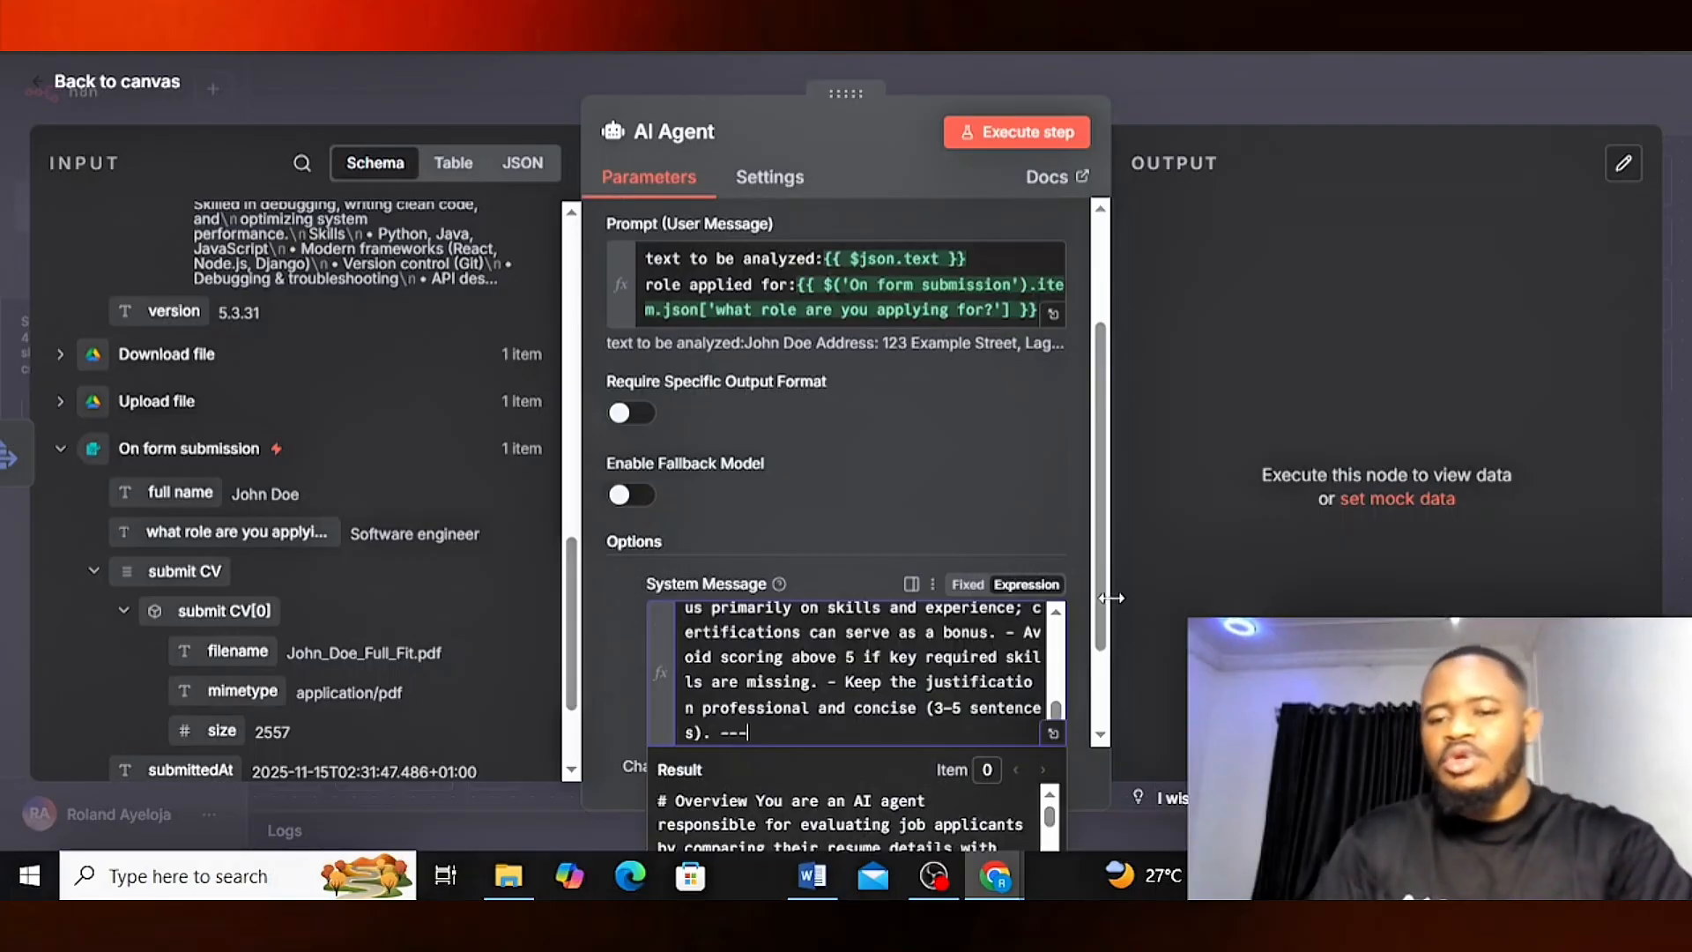
click(1234, 66)
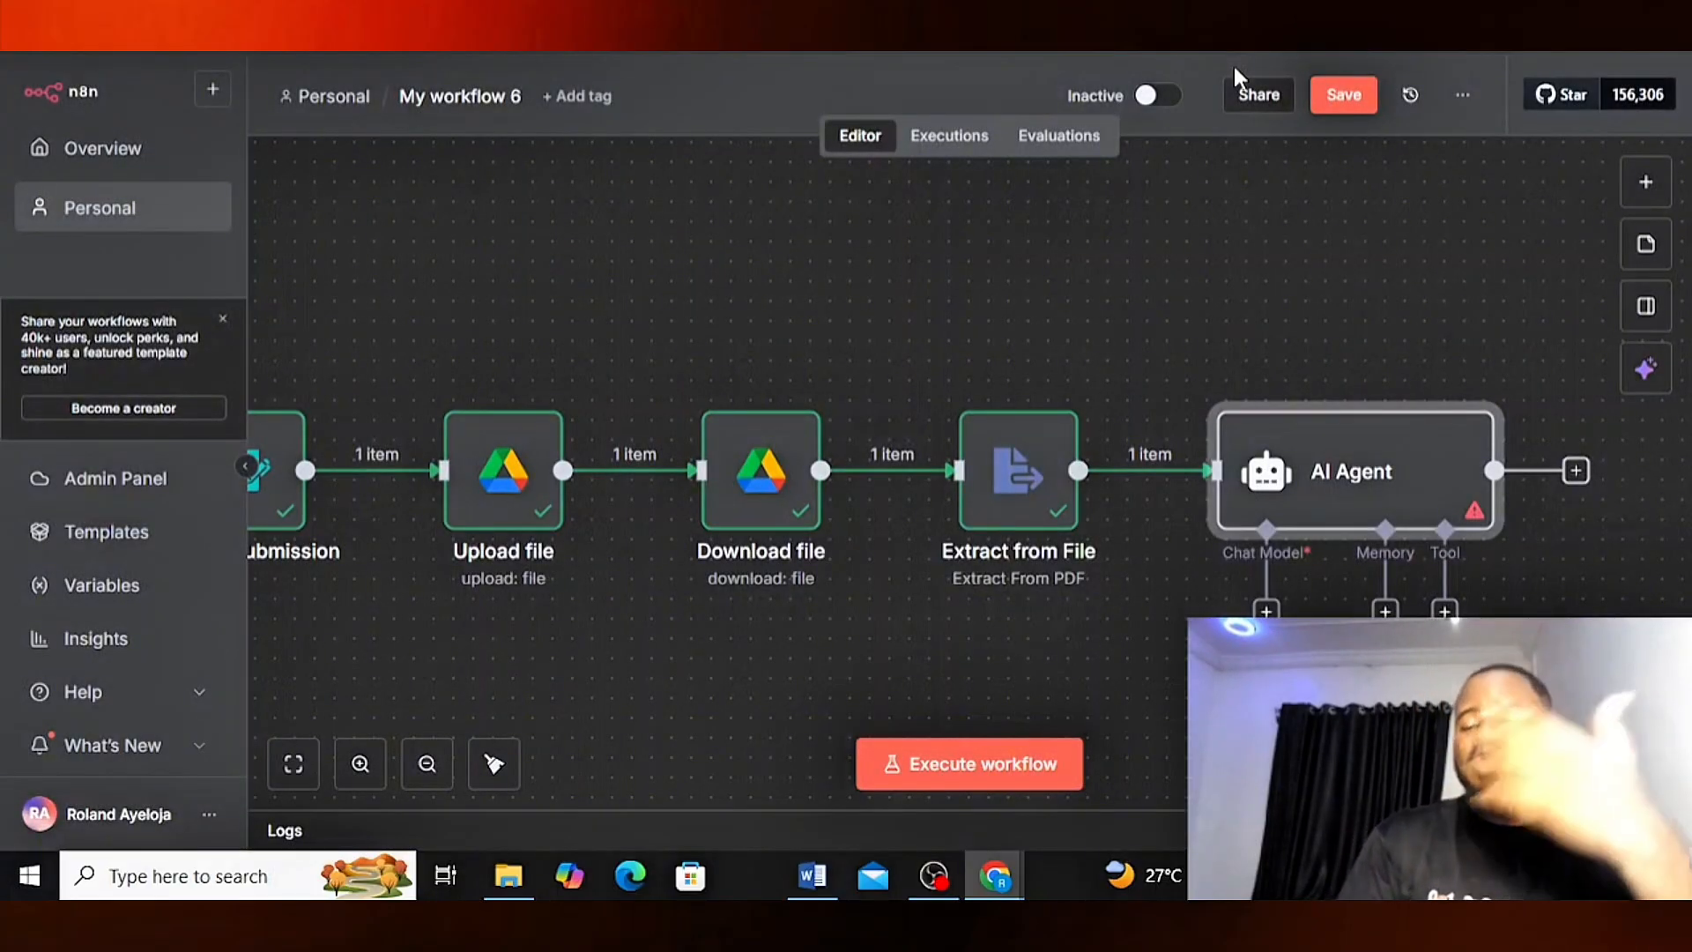
- Search the language models for "open" and attach an OpenRouter Chat Model to the AI Agent node
mouse_move(1003, 476)
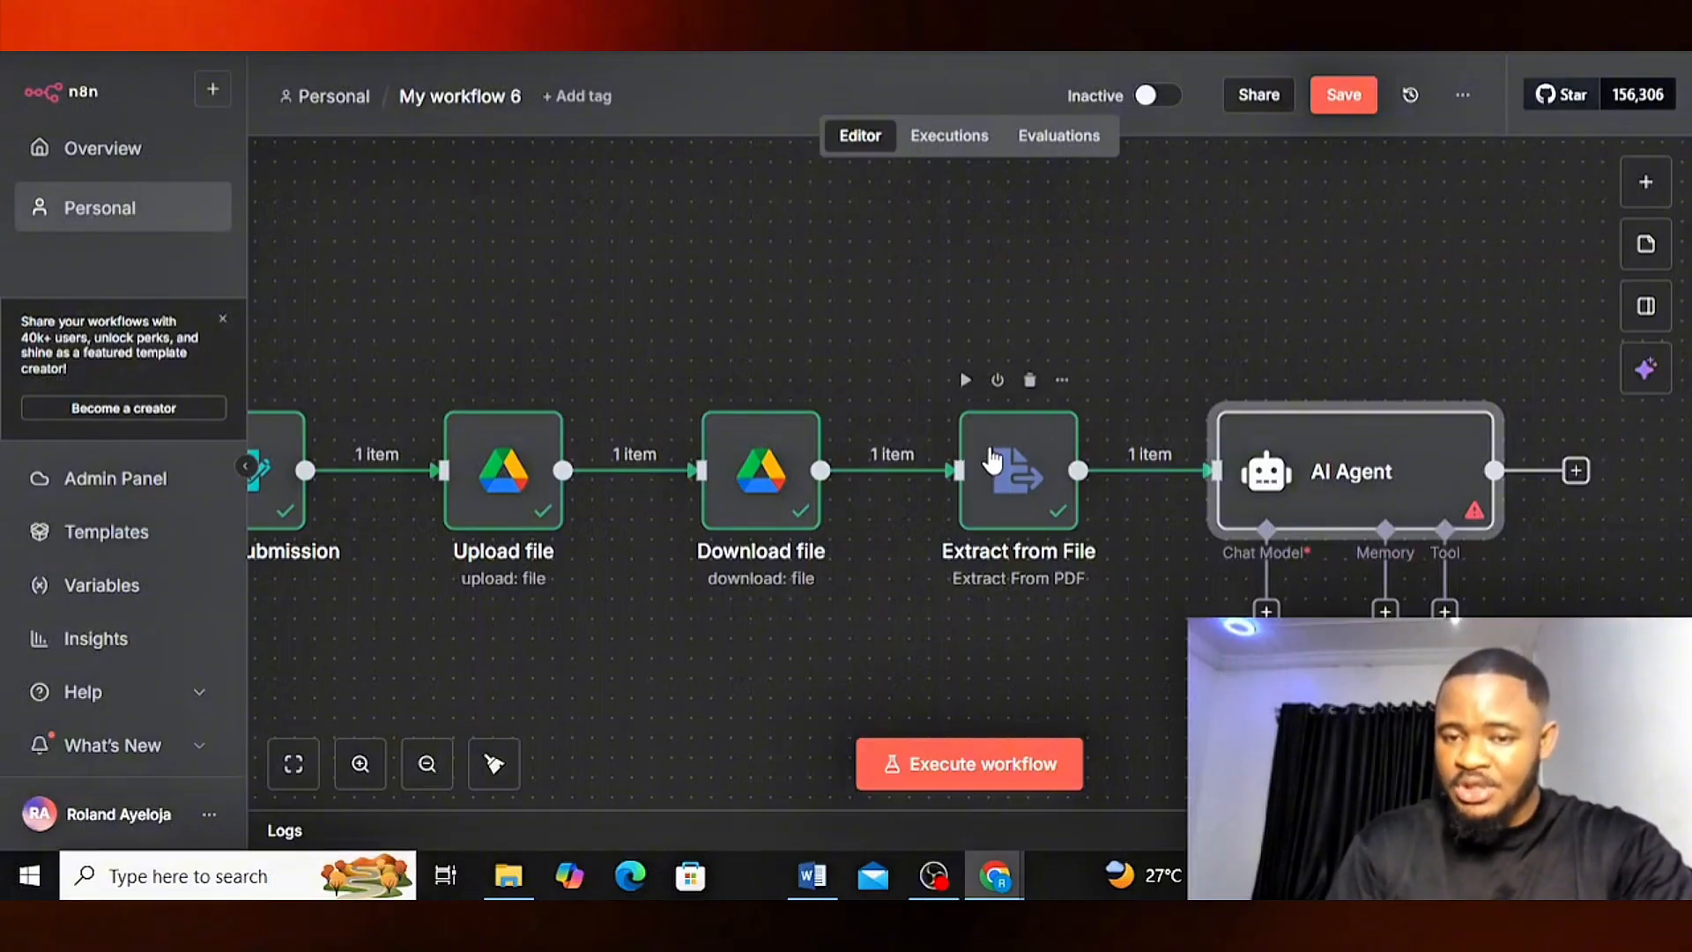
click(1266, 610)
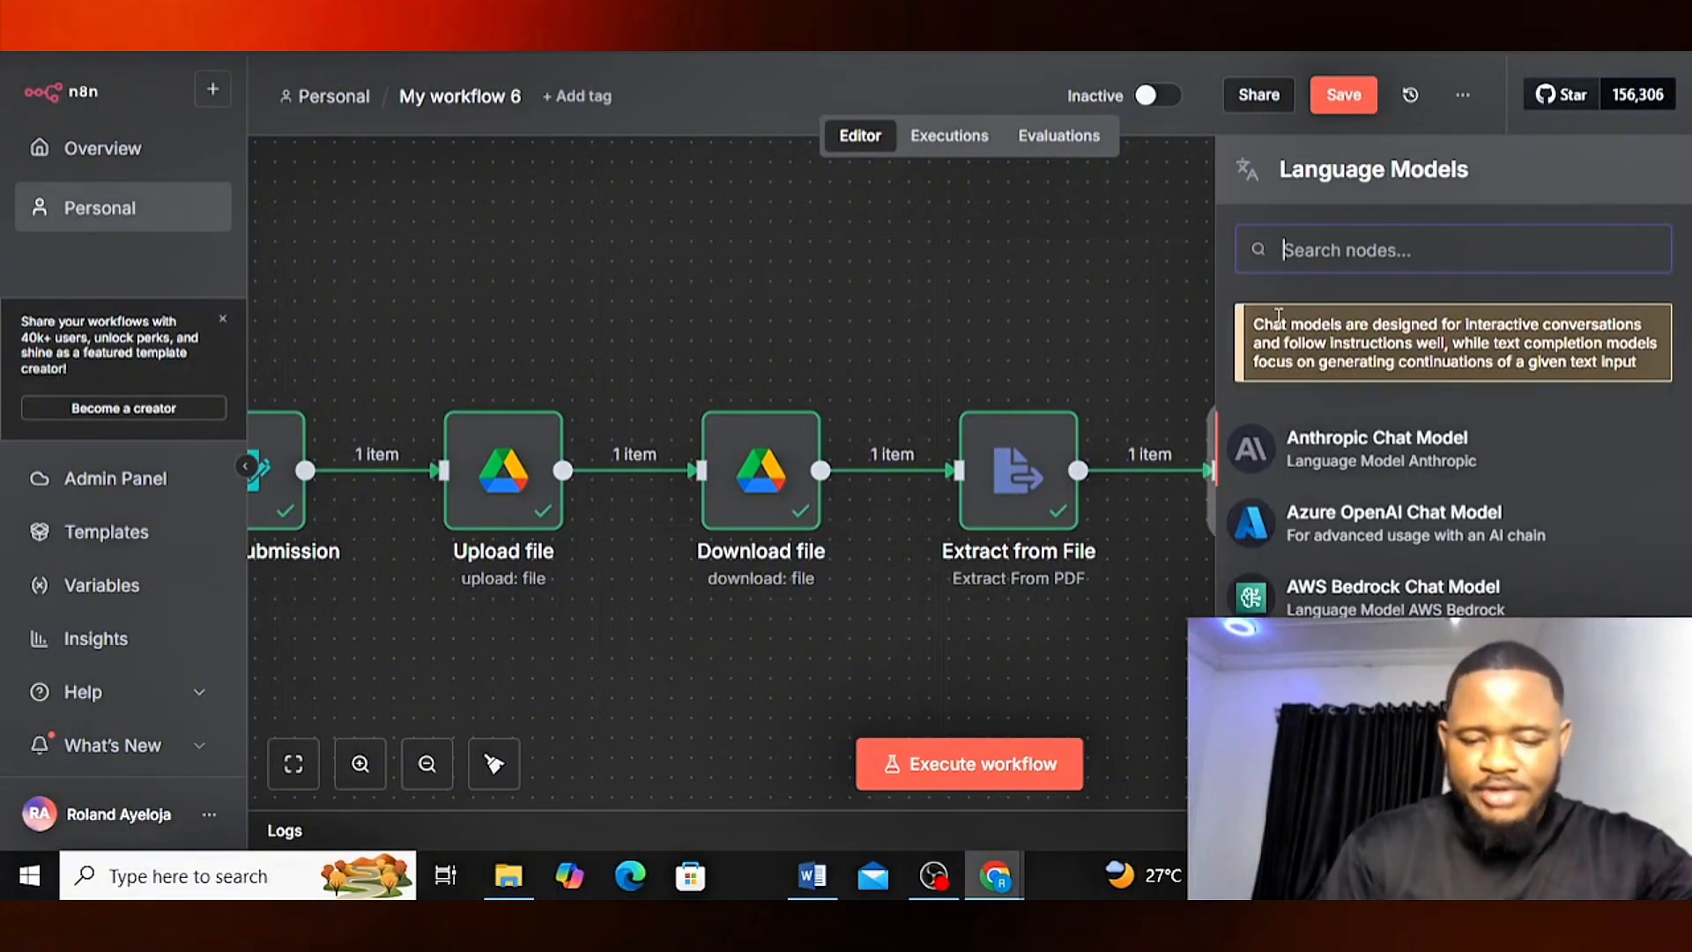
text(open rou)
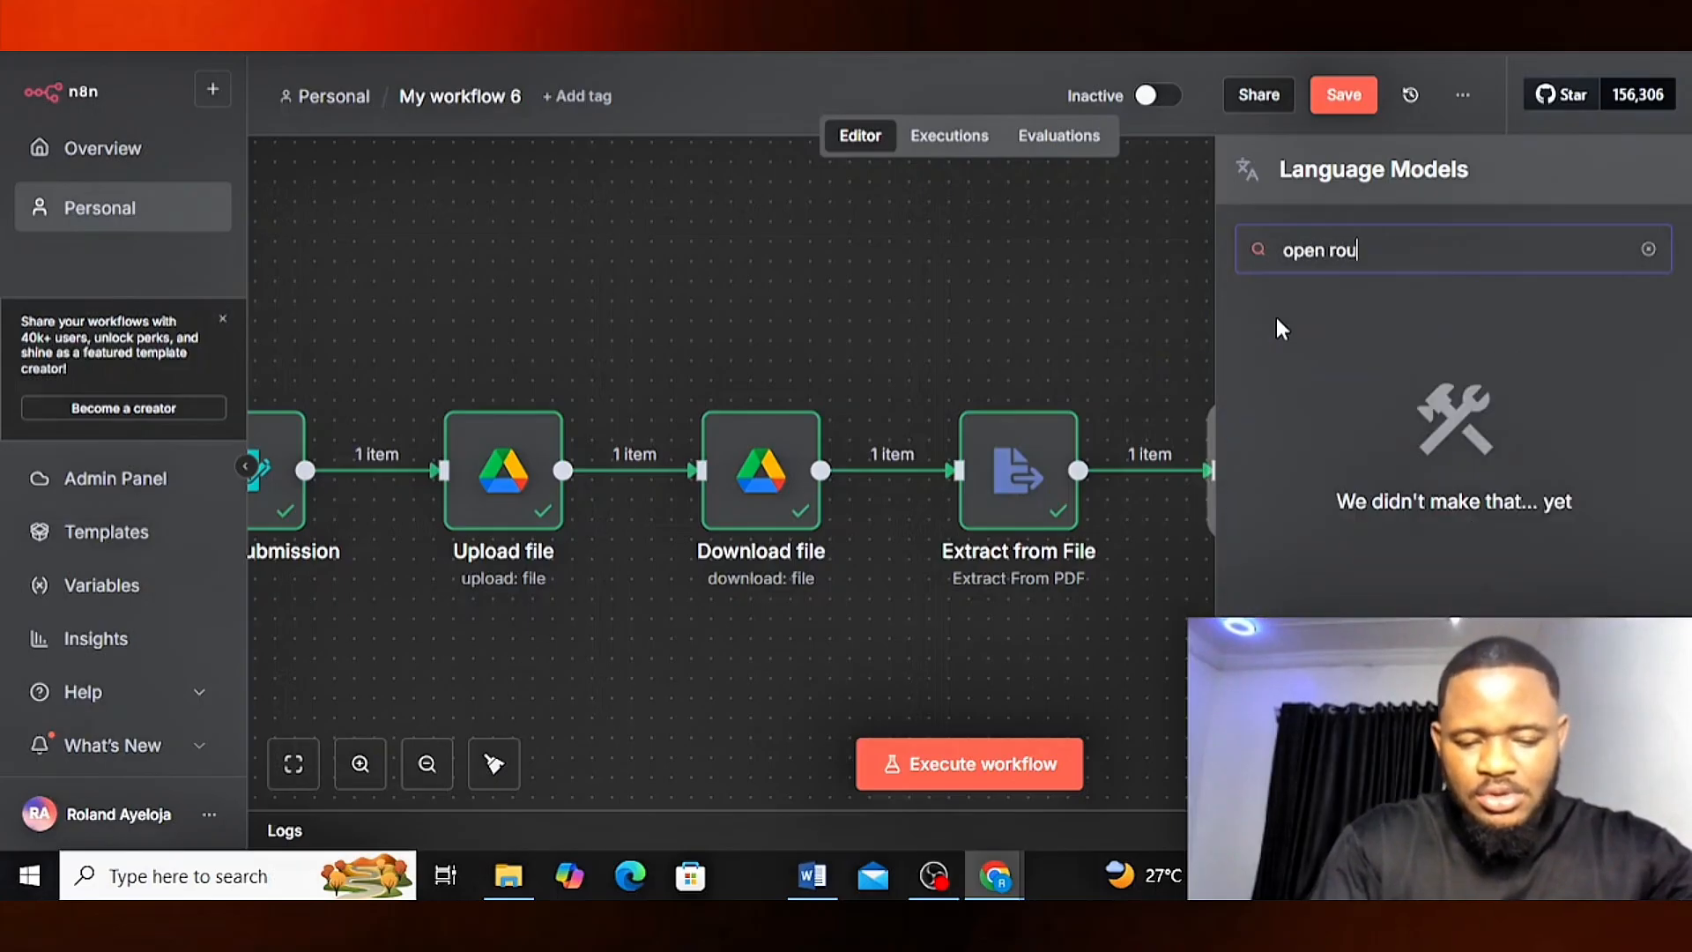
text(ter)
key(BackSpace)
key(BackSpace)
key(BackSpace)
key(BackSpace)
key(BackSpace)
key(BackSpace)
key(BackSpace)
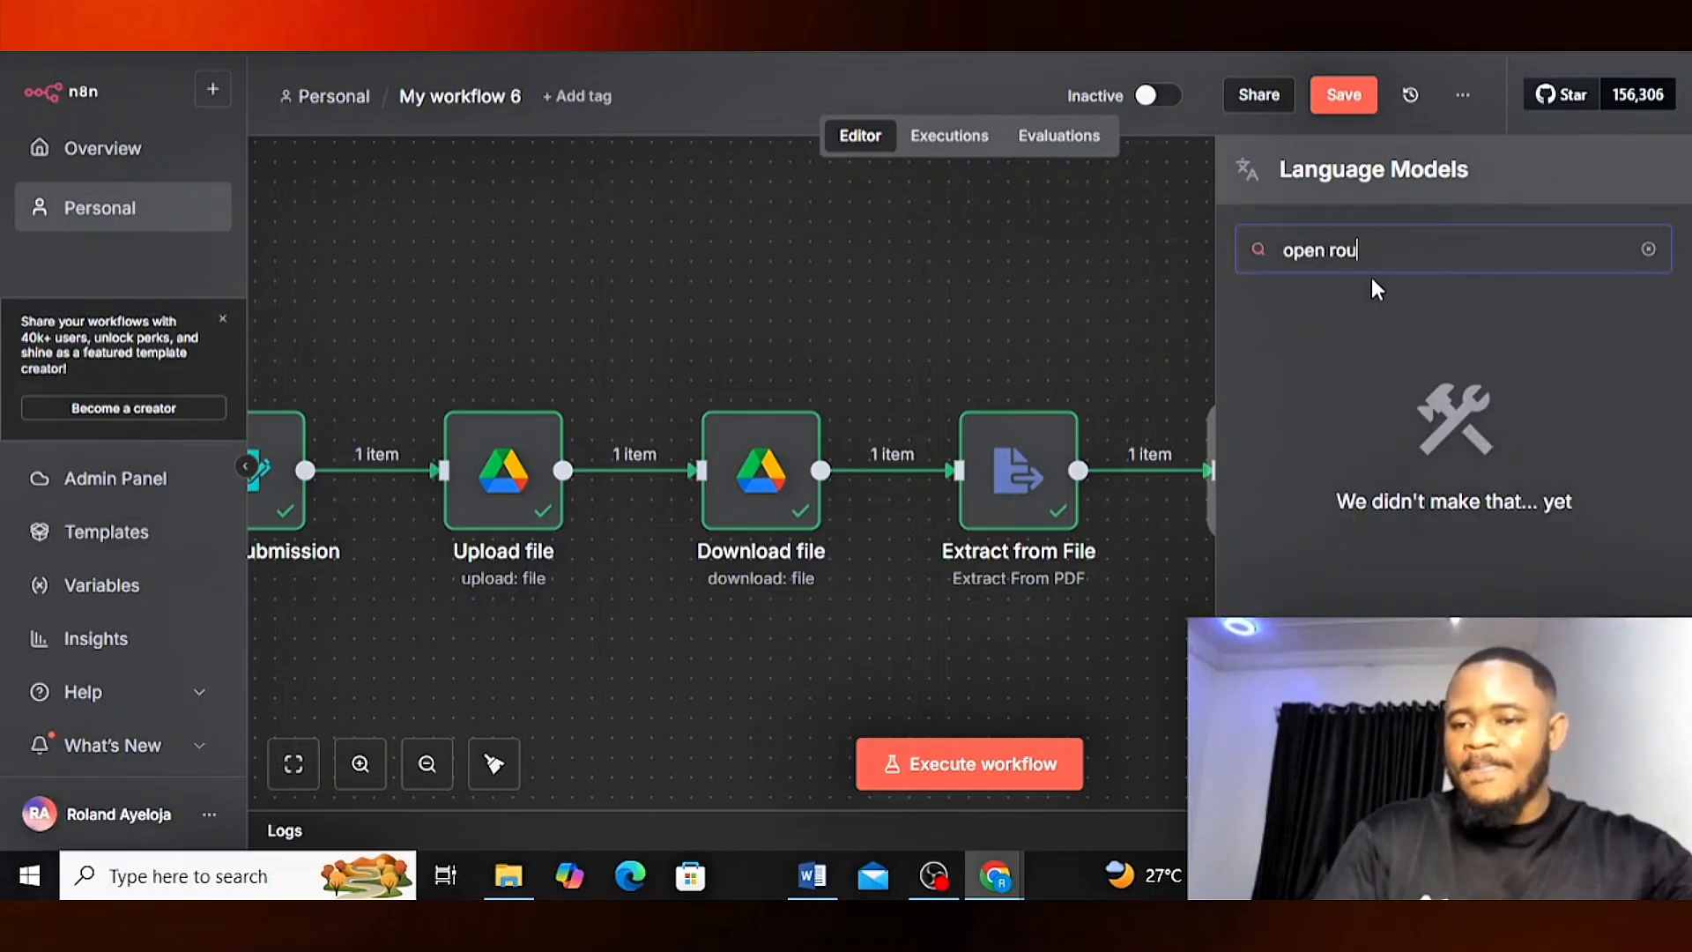
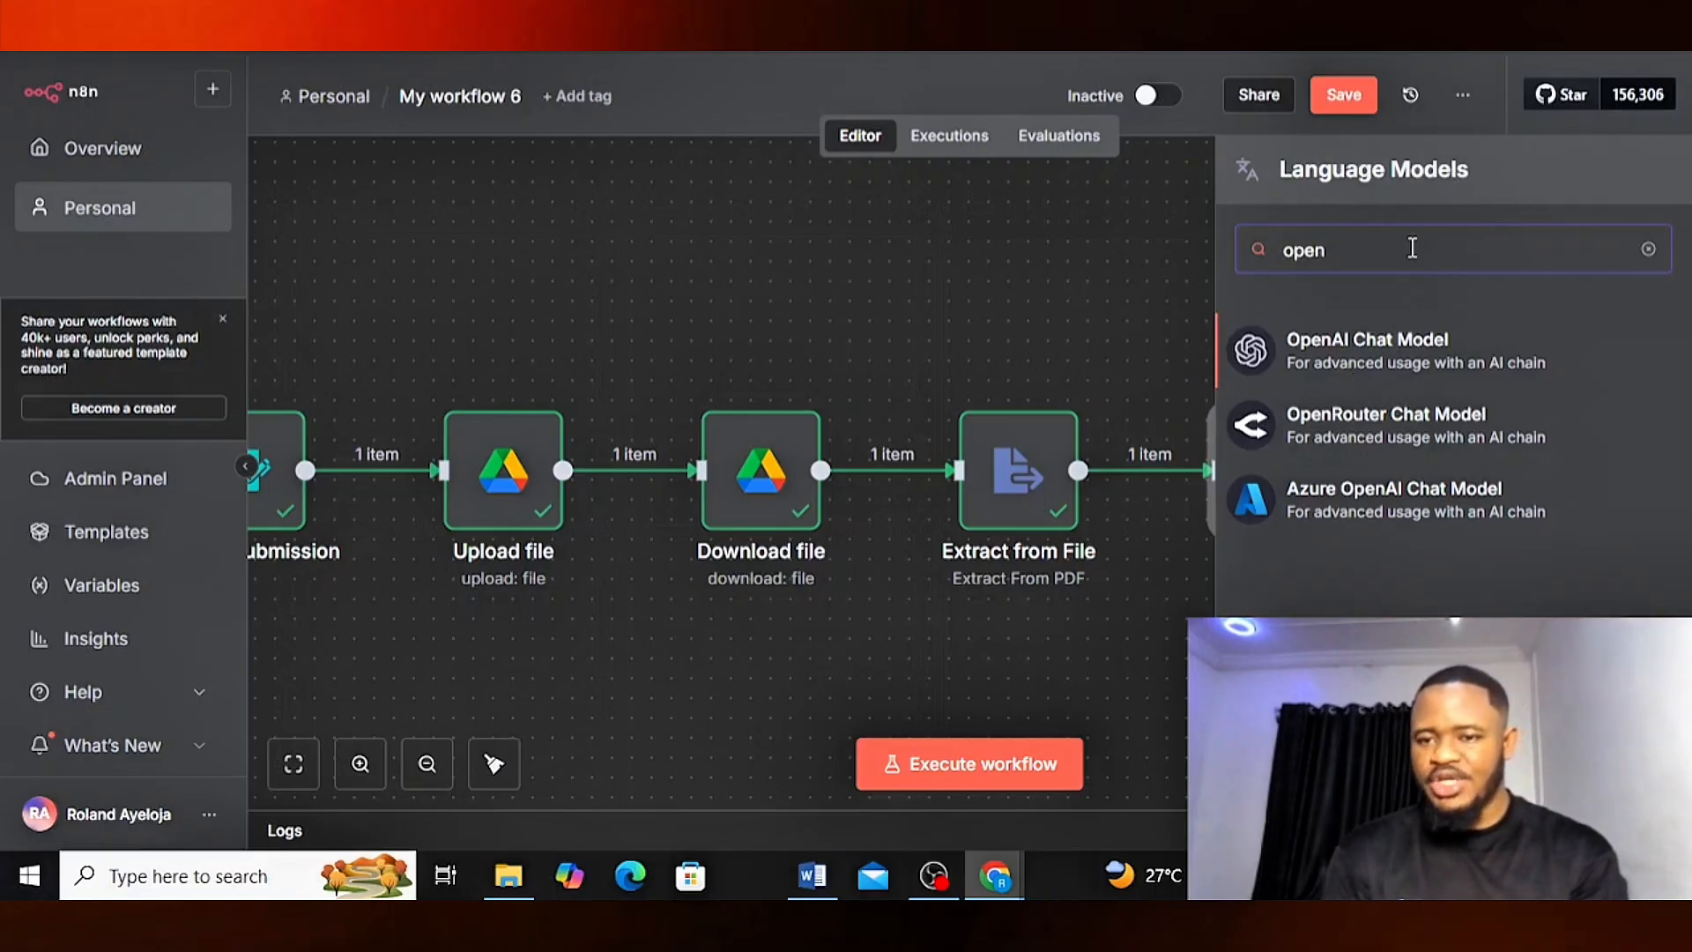
click(1355, 423)
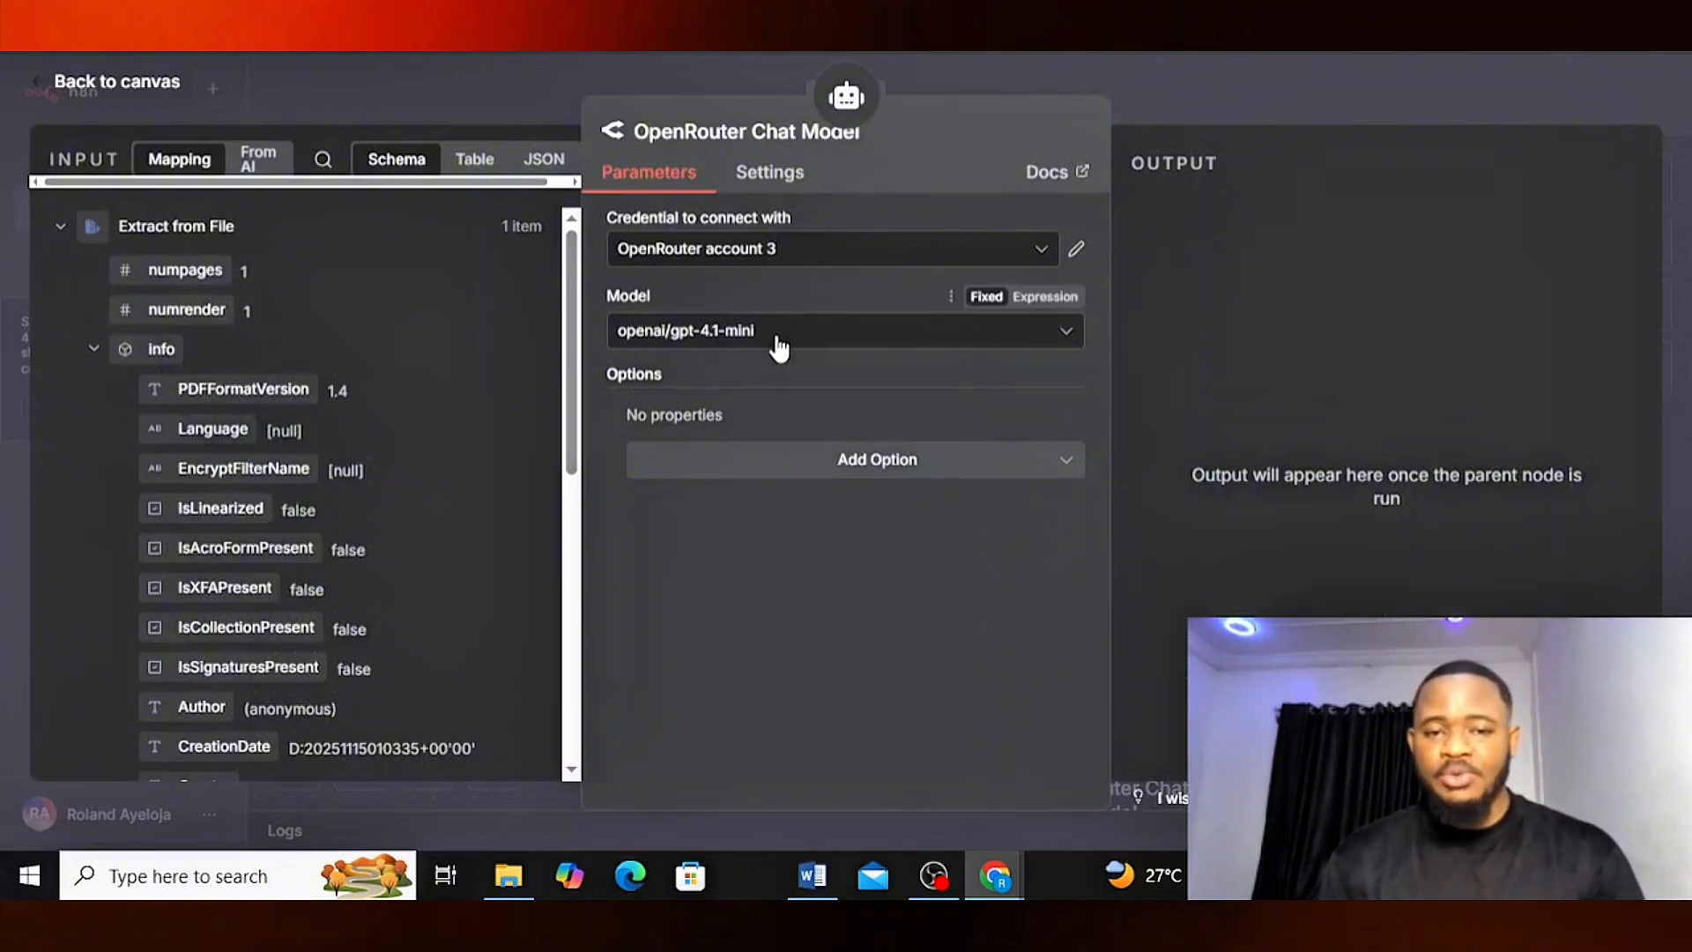
- Set the OpenRouter Chat Model's model to openai/gpt-4o and return to the canvas
click(779, 345)
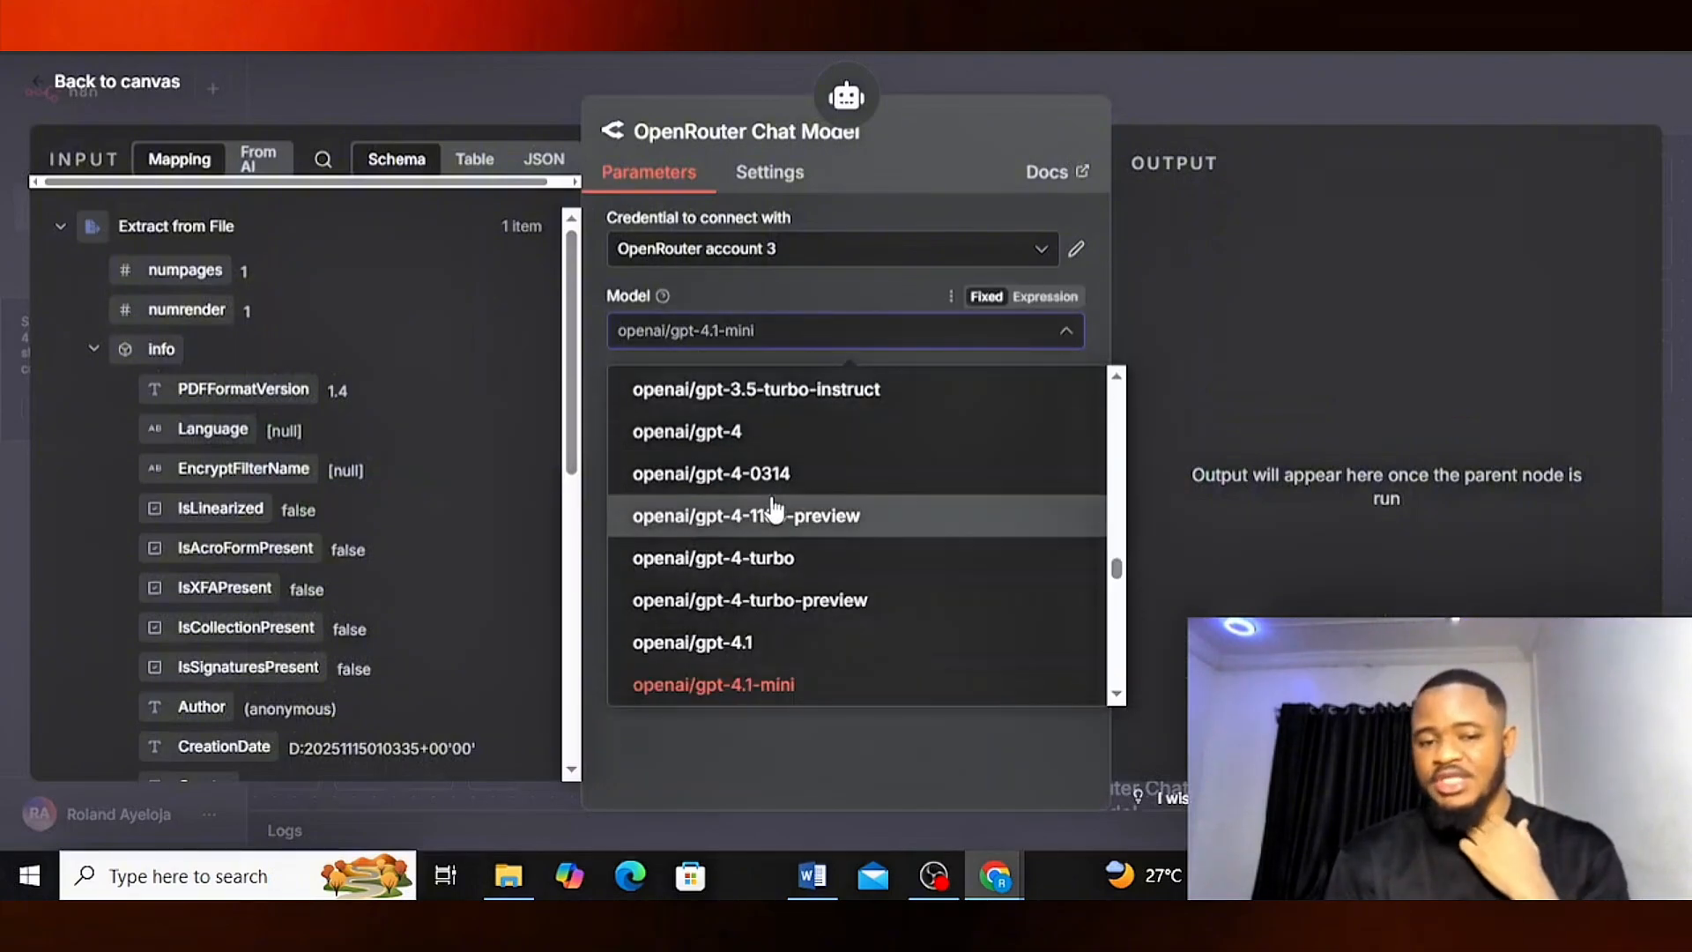
scroll(772, 509, down, 5)
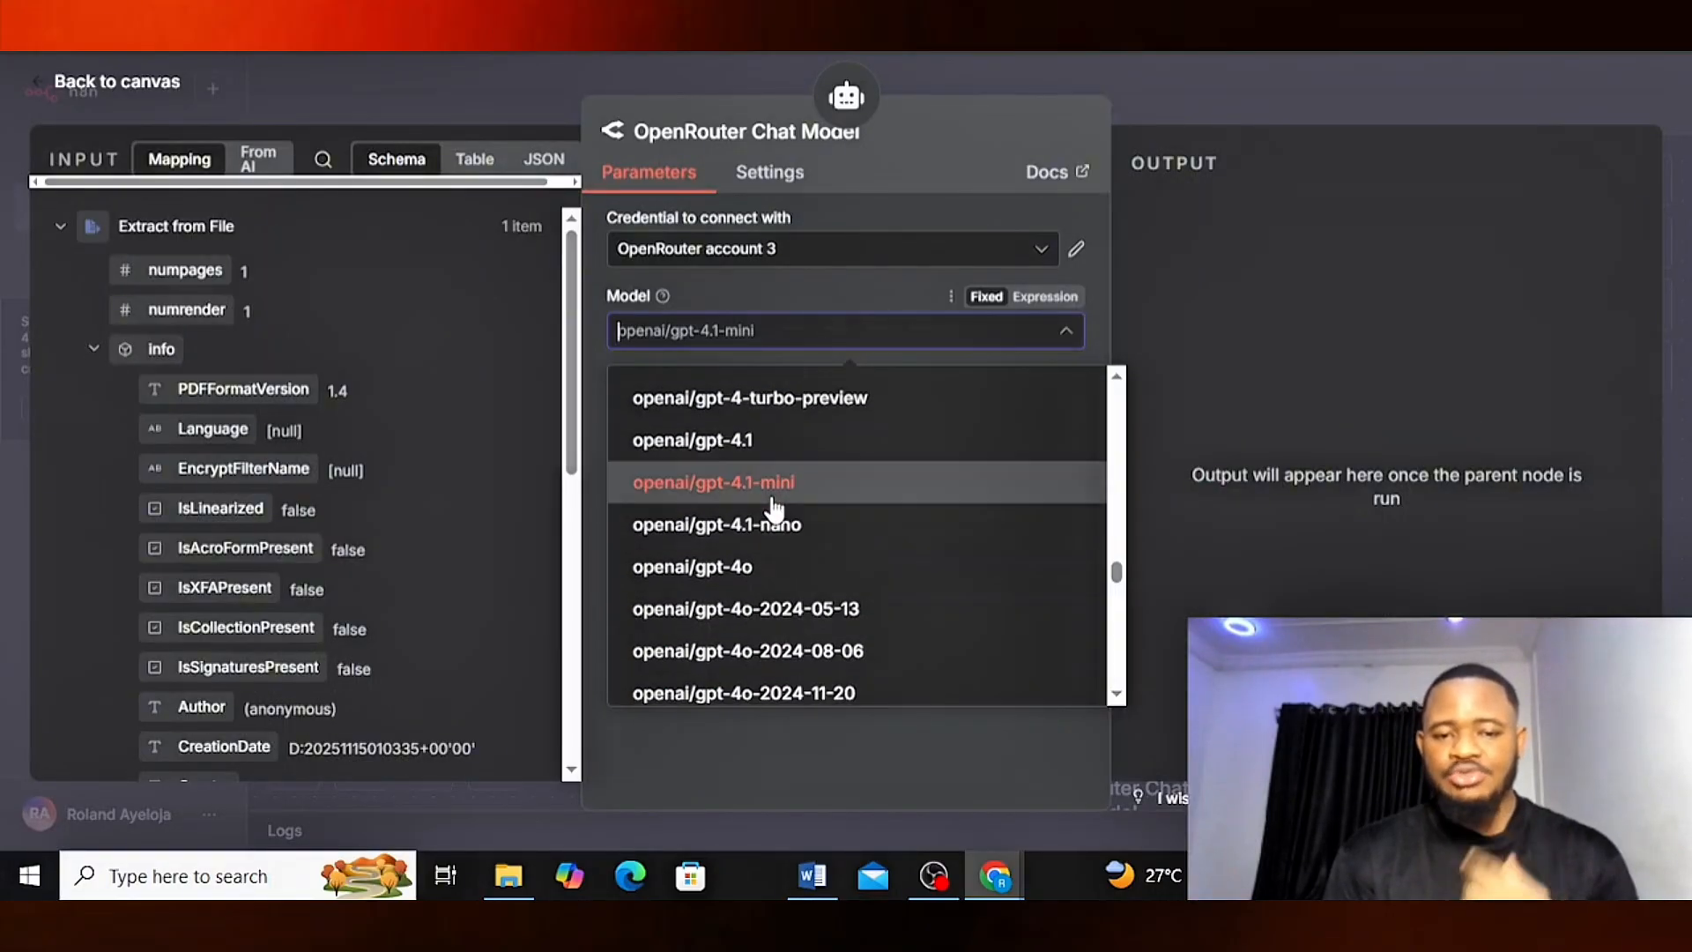
click(718, 582)
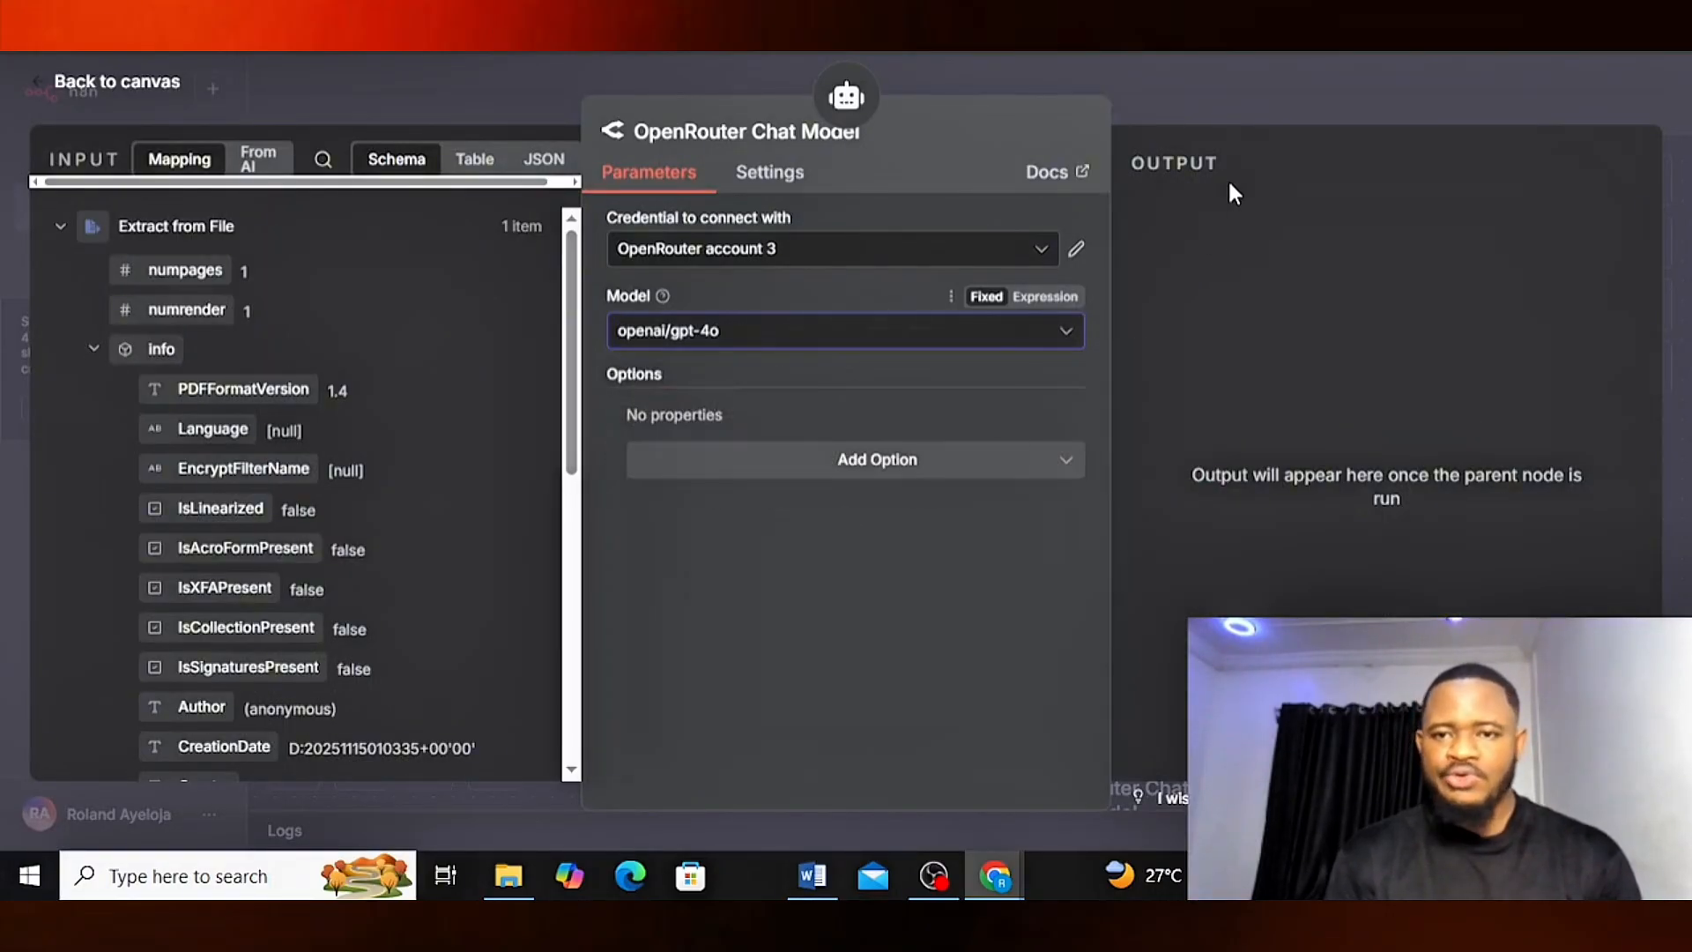
click(1191, 55)
scroll(1259, 300, down, 2)
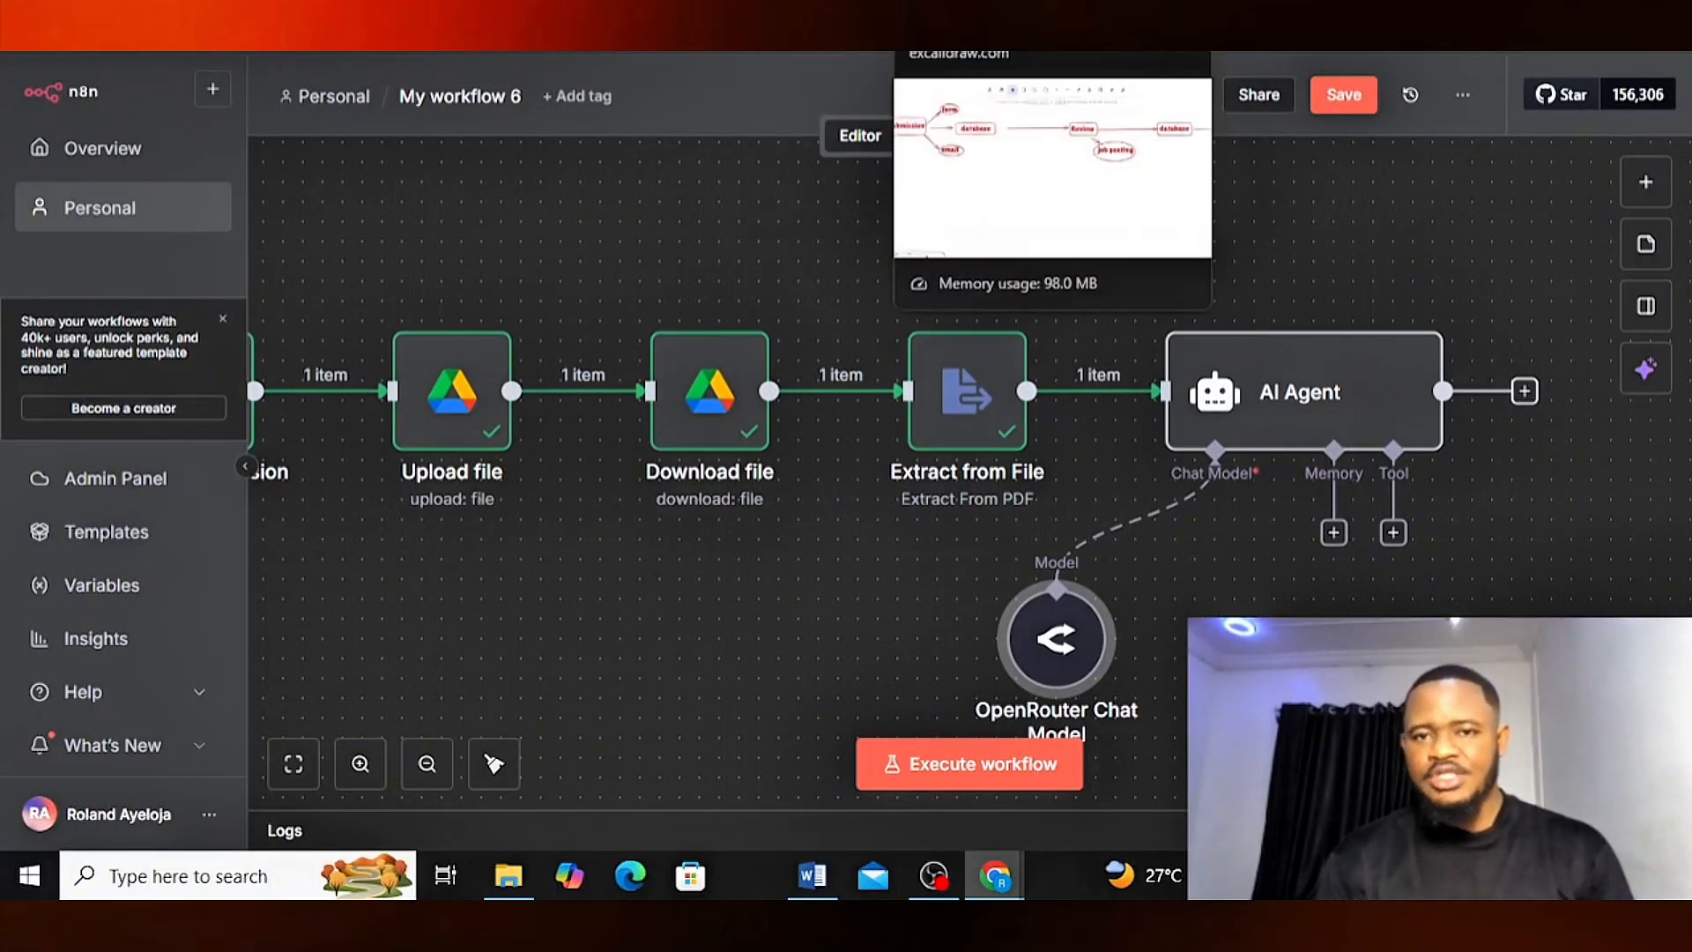
- Switch to the Excalidraw flow diagram and the job postings Google Sheet to review the job descriptions and qualifications
click(957, 51)
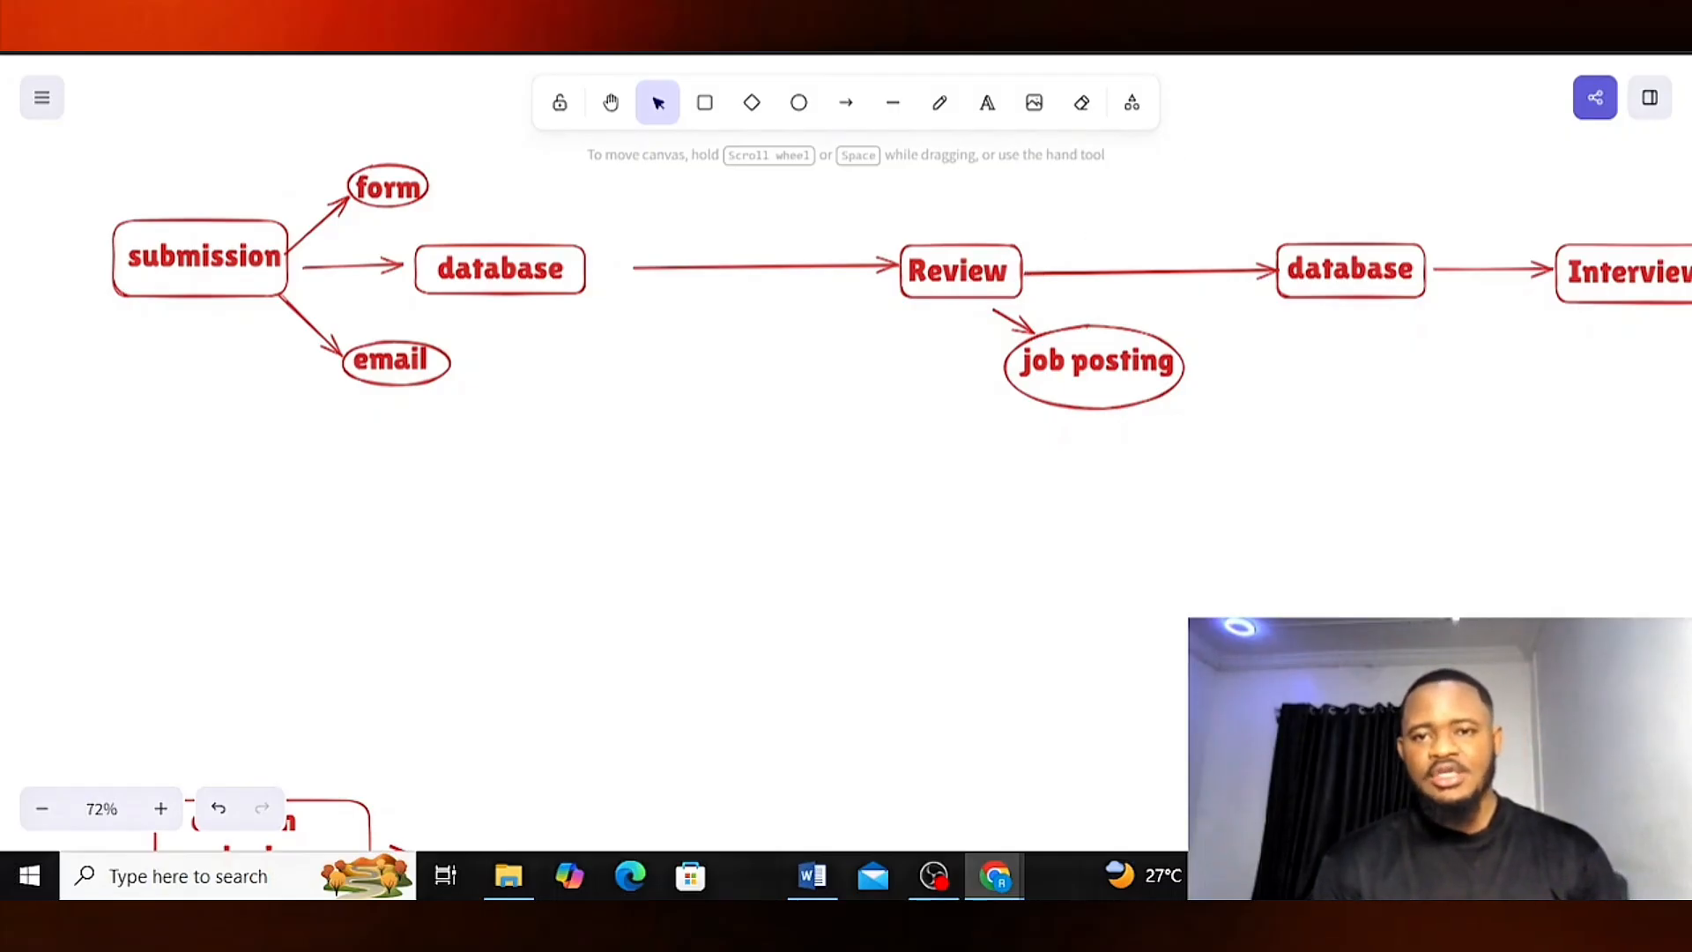
click(758, 26)
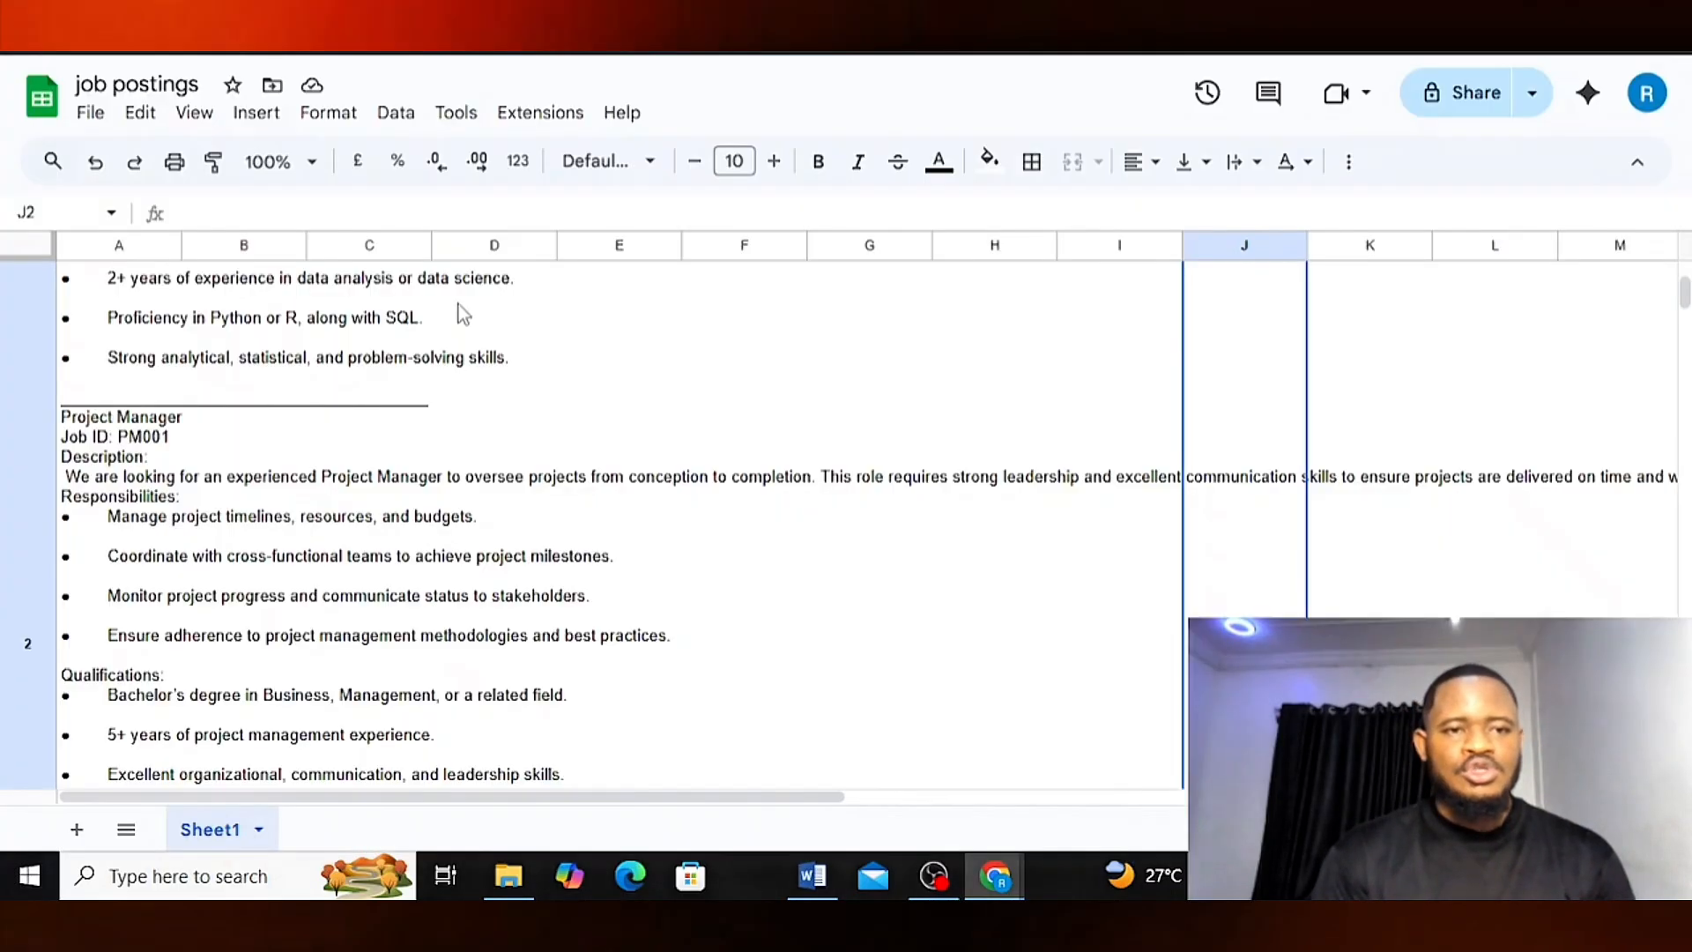
scroll(509, 412, up, 8)
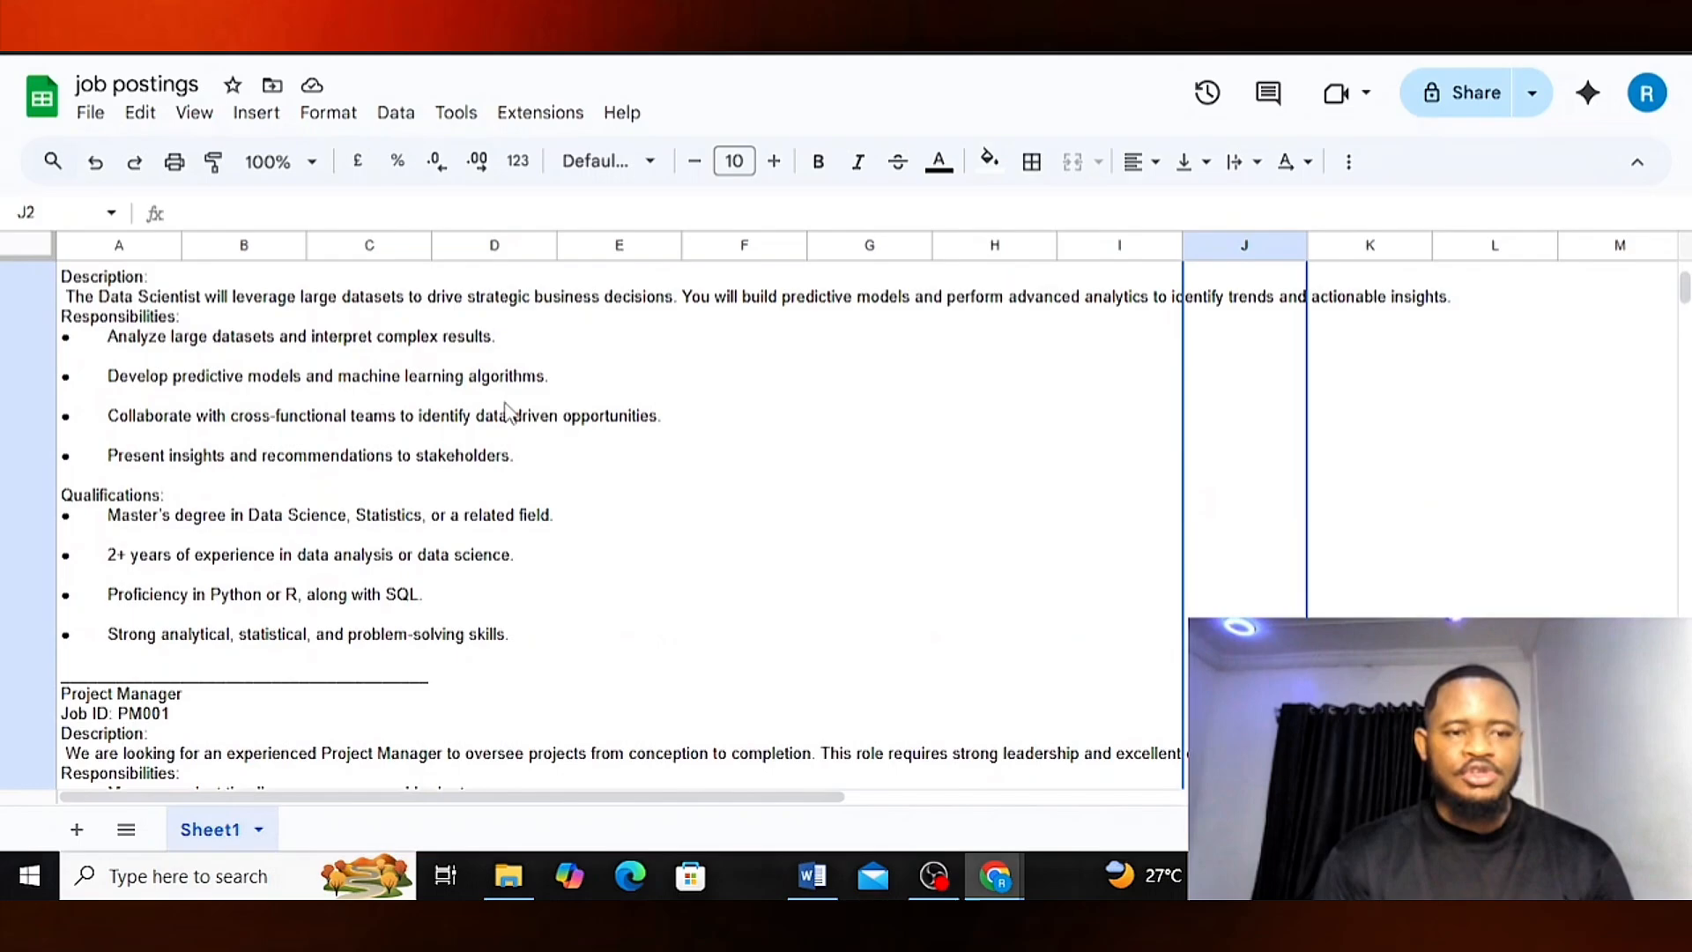
- Review the Software Engineer and Data Scientist entries in the job postings sheet, including their descriptions, responsibilities and qualifications
scroll(509, 411, up, 3)
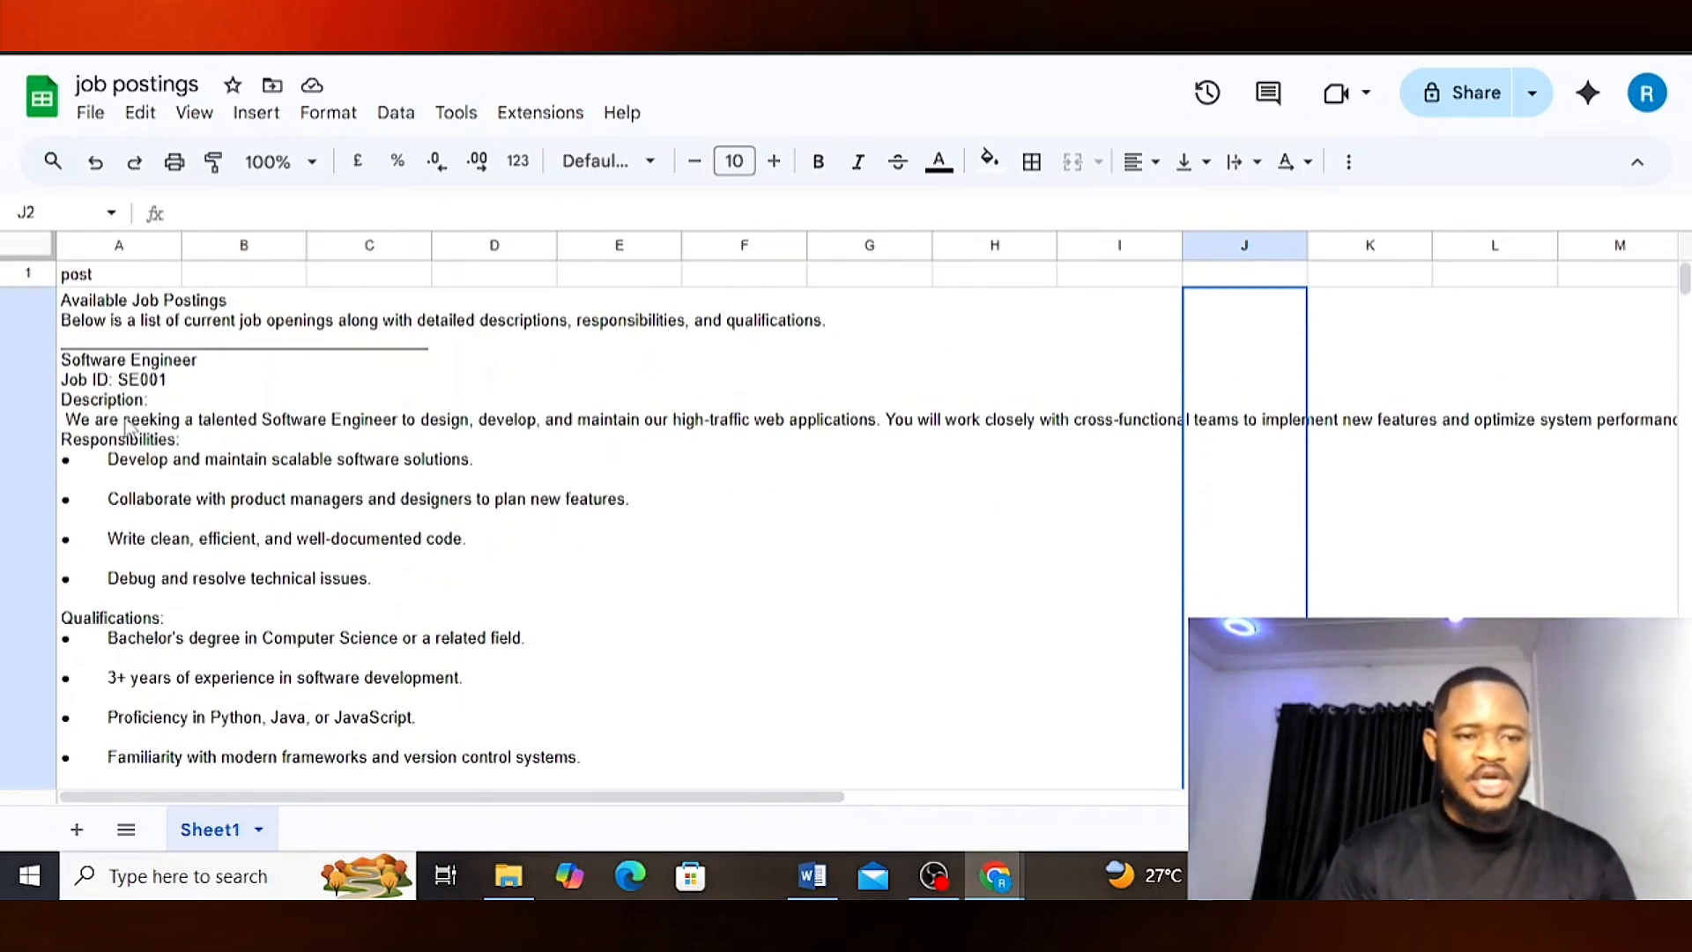
scroll(256, 578, down, 3)
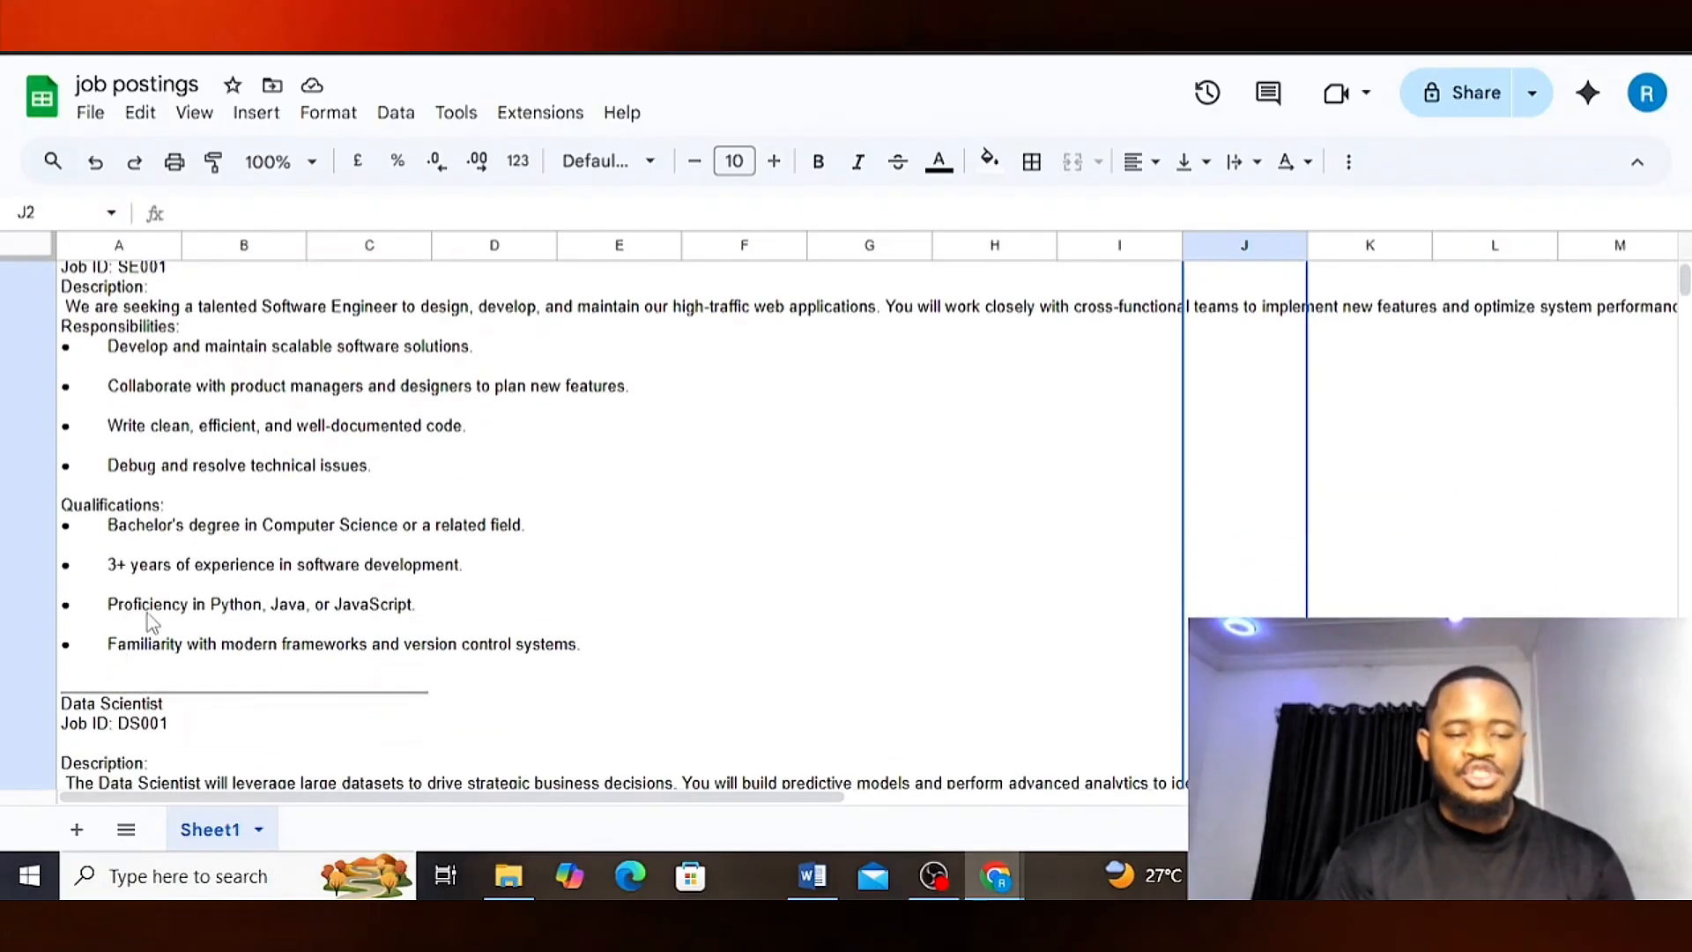
scroll(339, 677, down, 5)
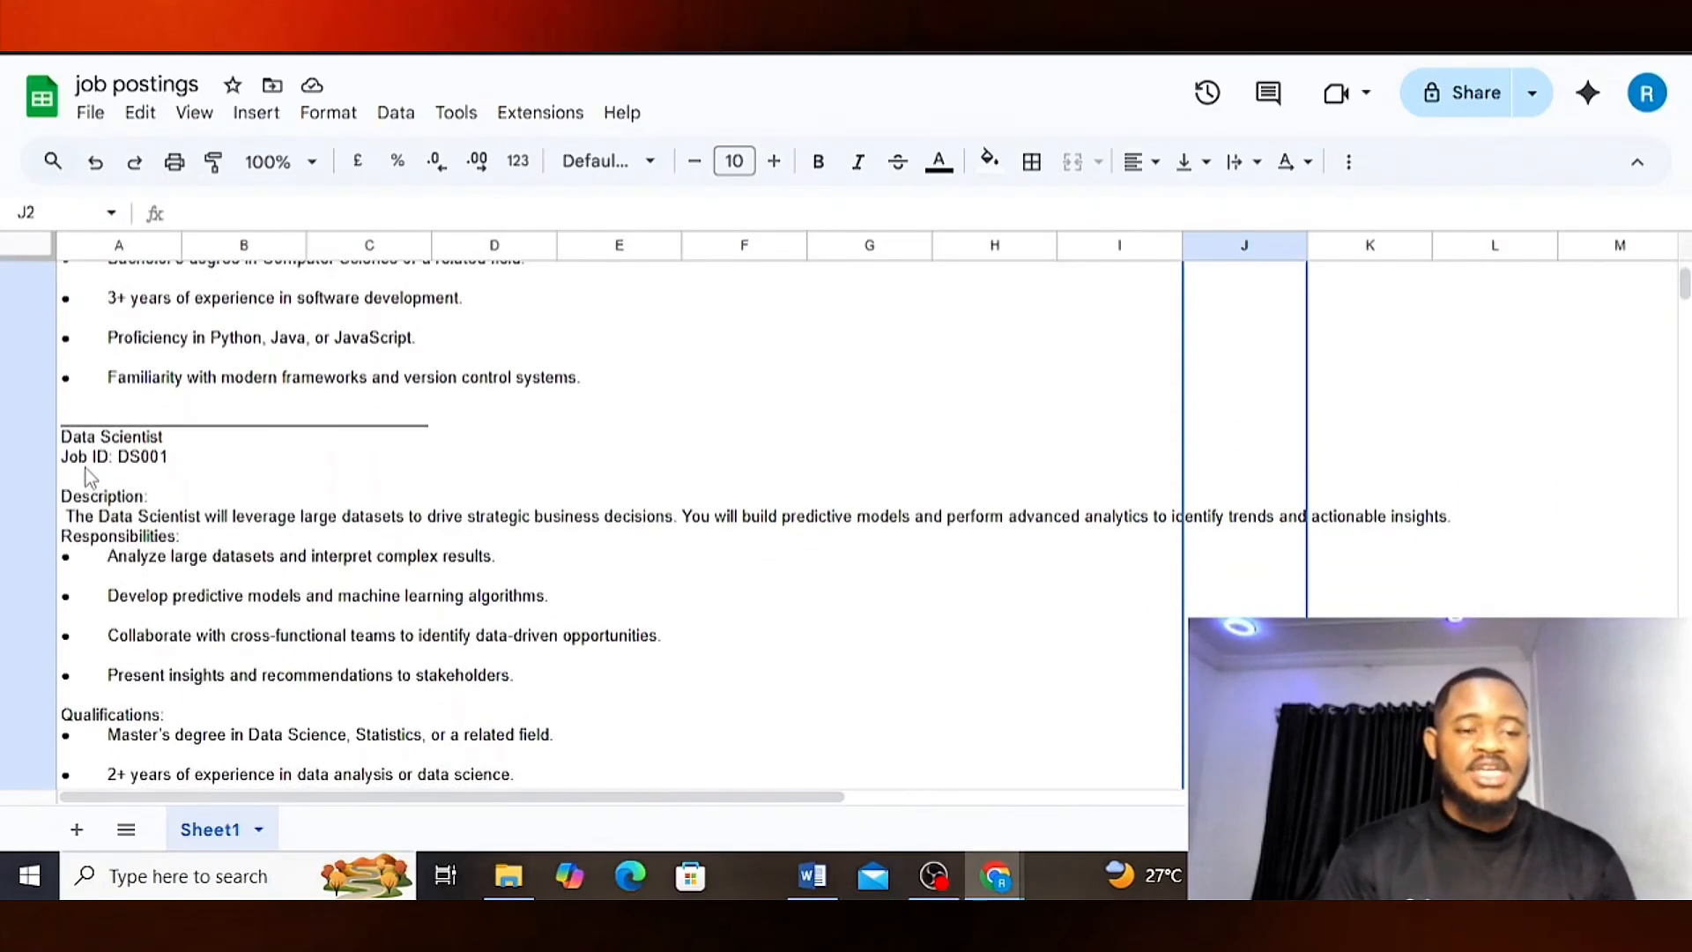
scroll(186, 600, down, 2)
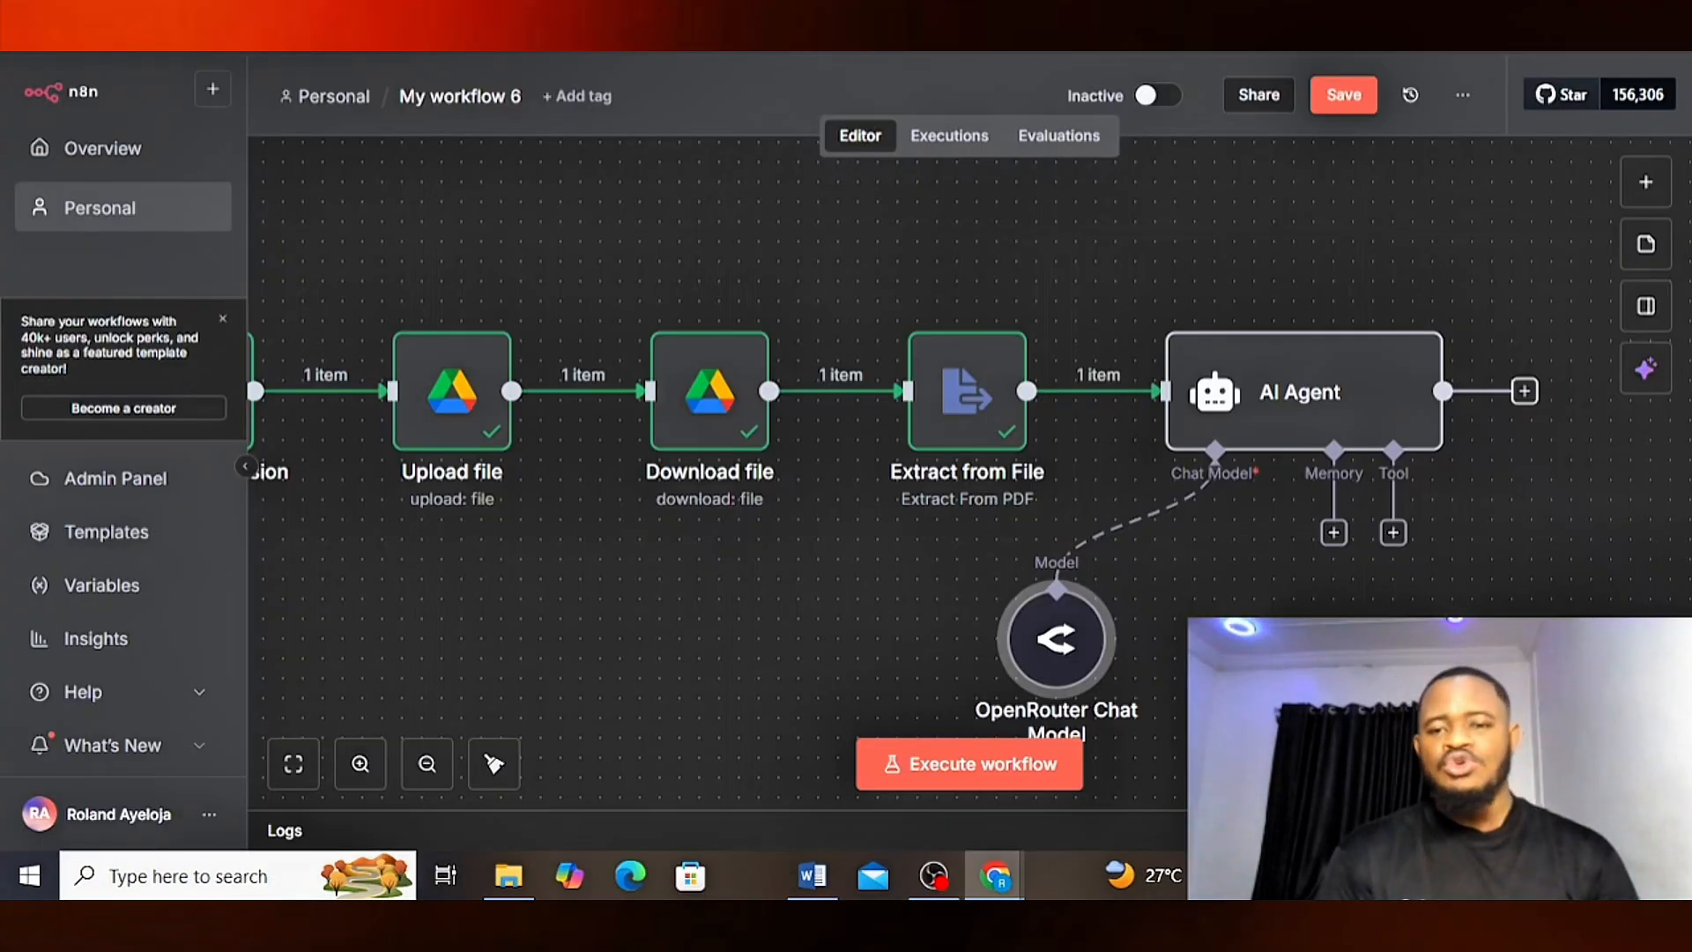
- Search the AI Agent's available tools for "sheet" and add the Google Sheets Tool
click(1392, 536)
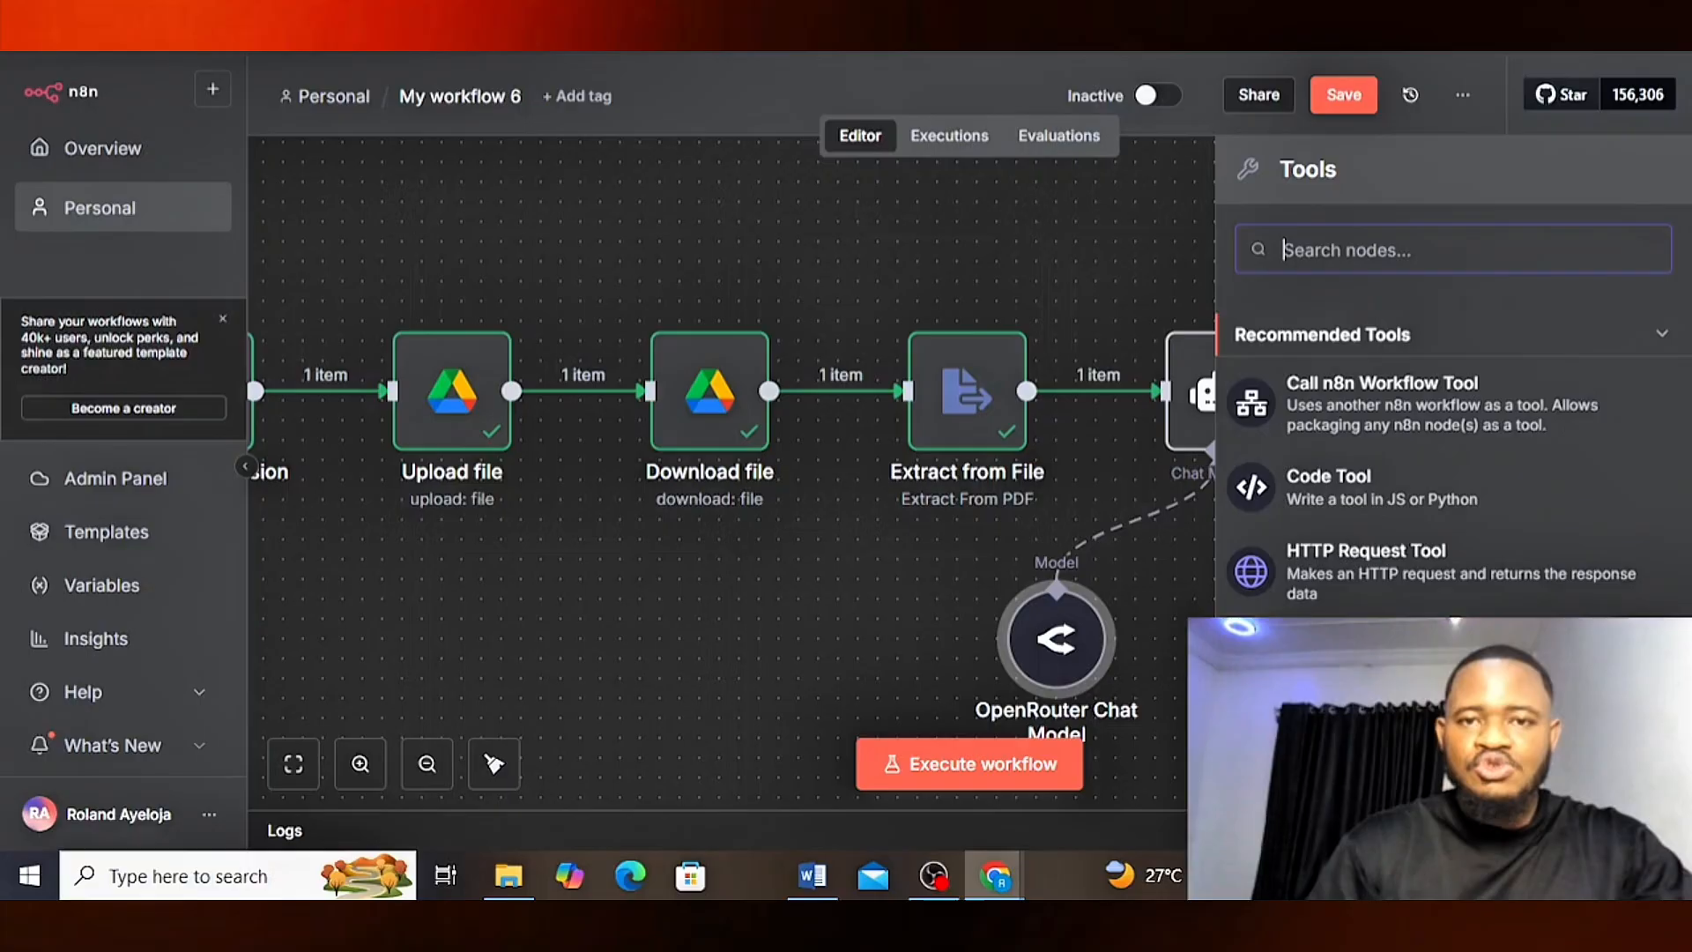
text(go)
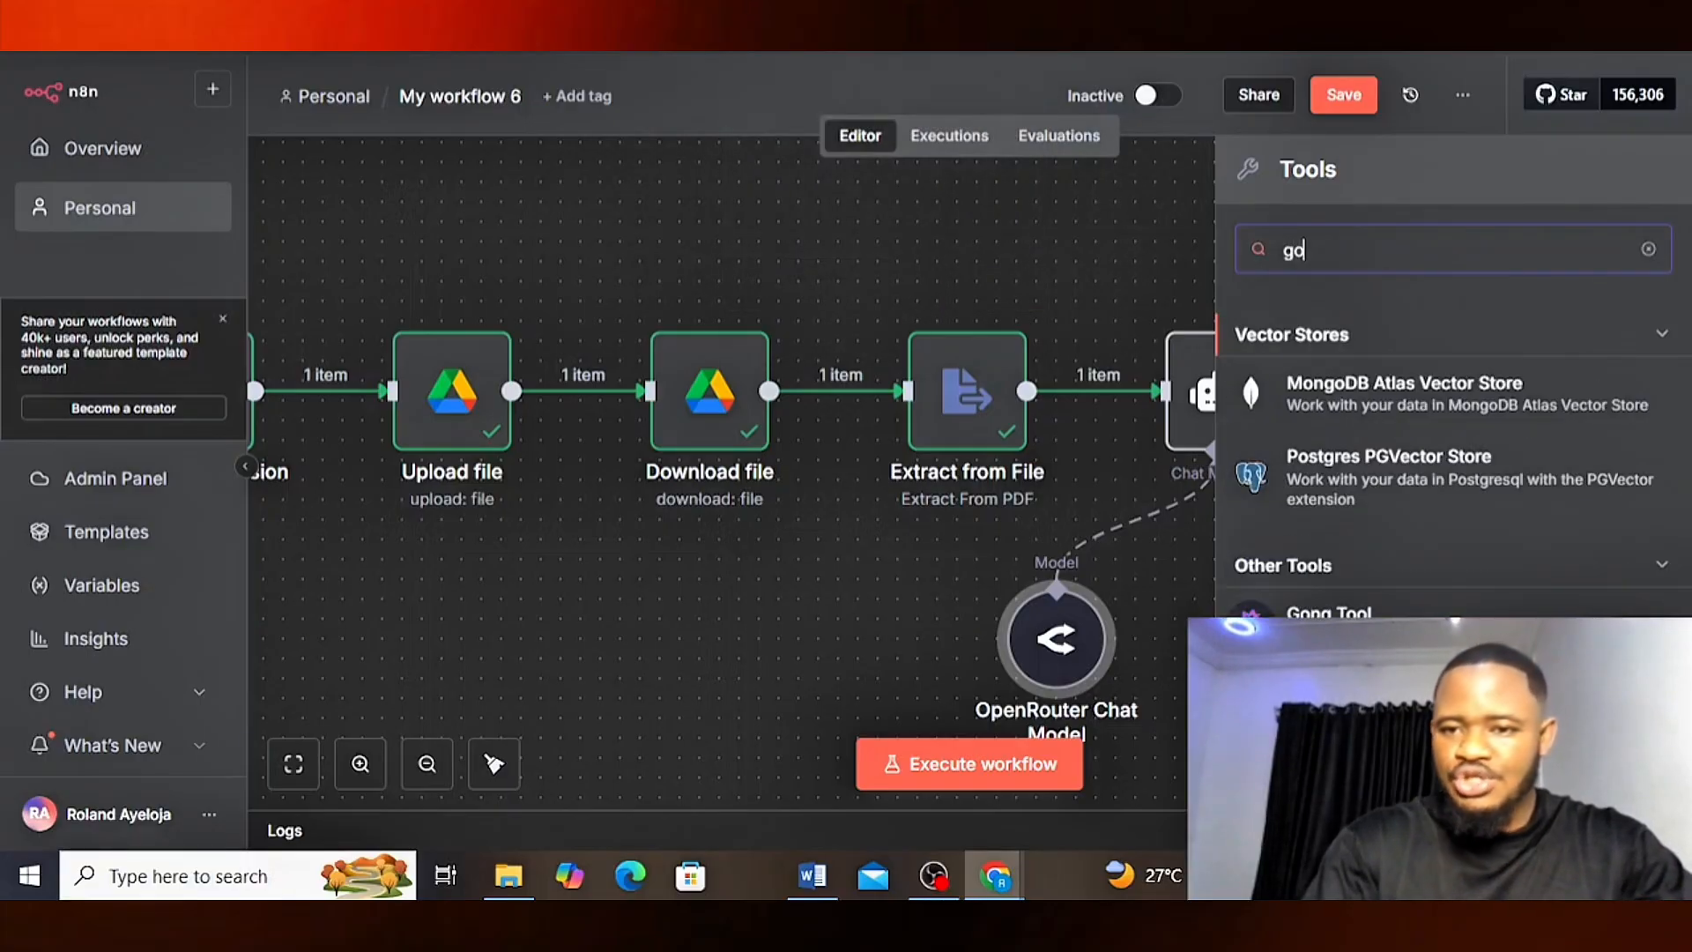
key(BackSpace)
key(BackSpace)
text(sheet)
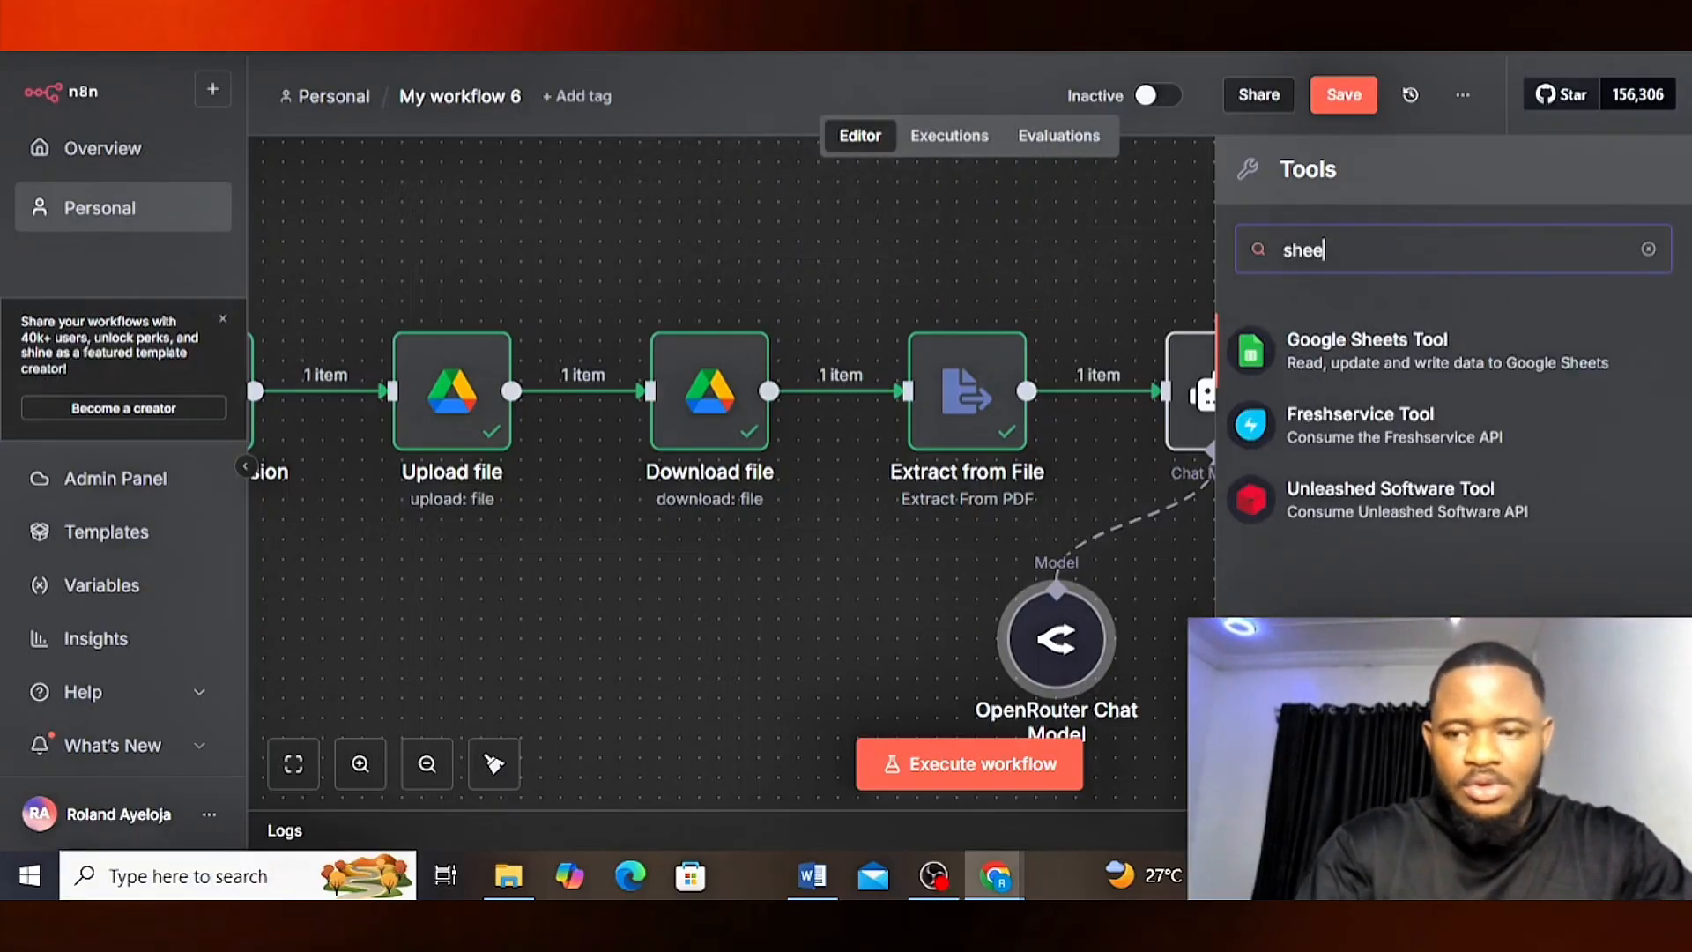
click(1365, 357)
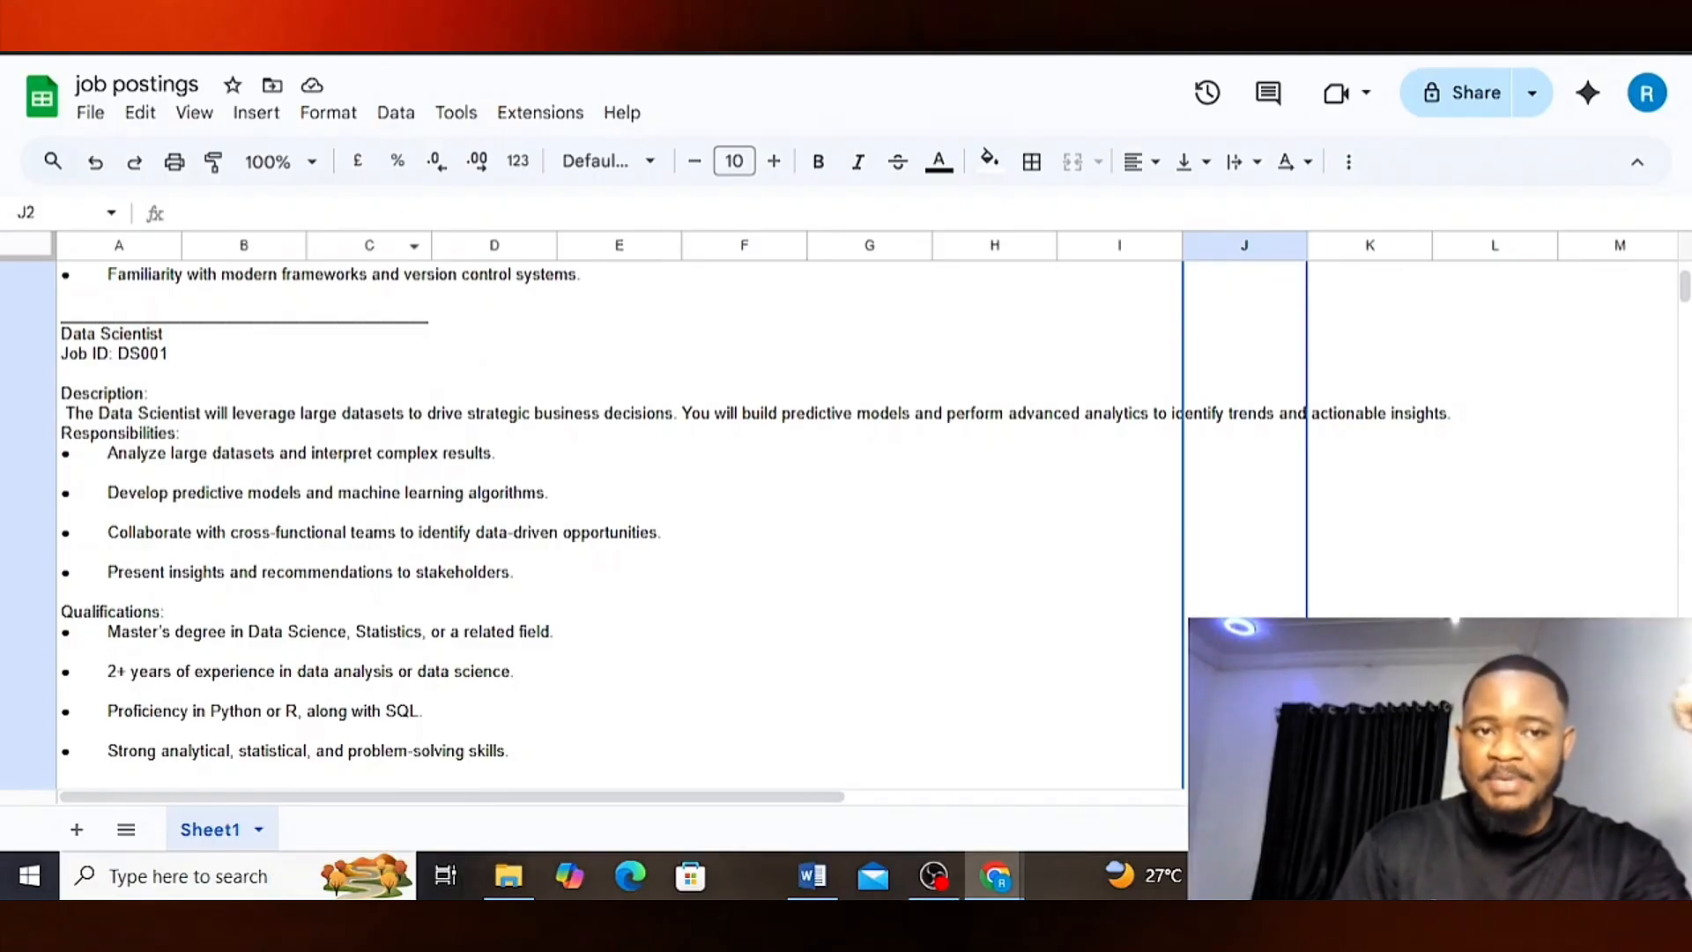
- Set the Google Sheets tool to read from the job postings document, Sheet1, and return to the canvas
click(467, 18)
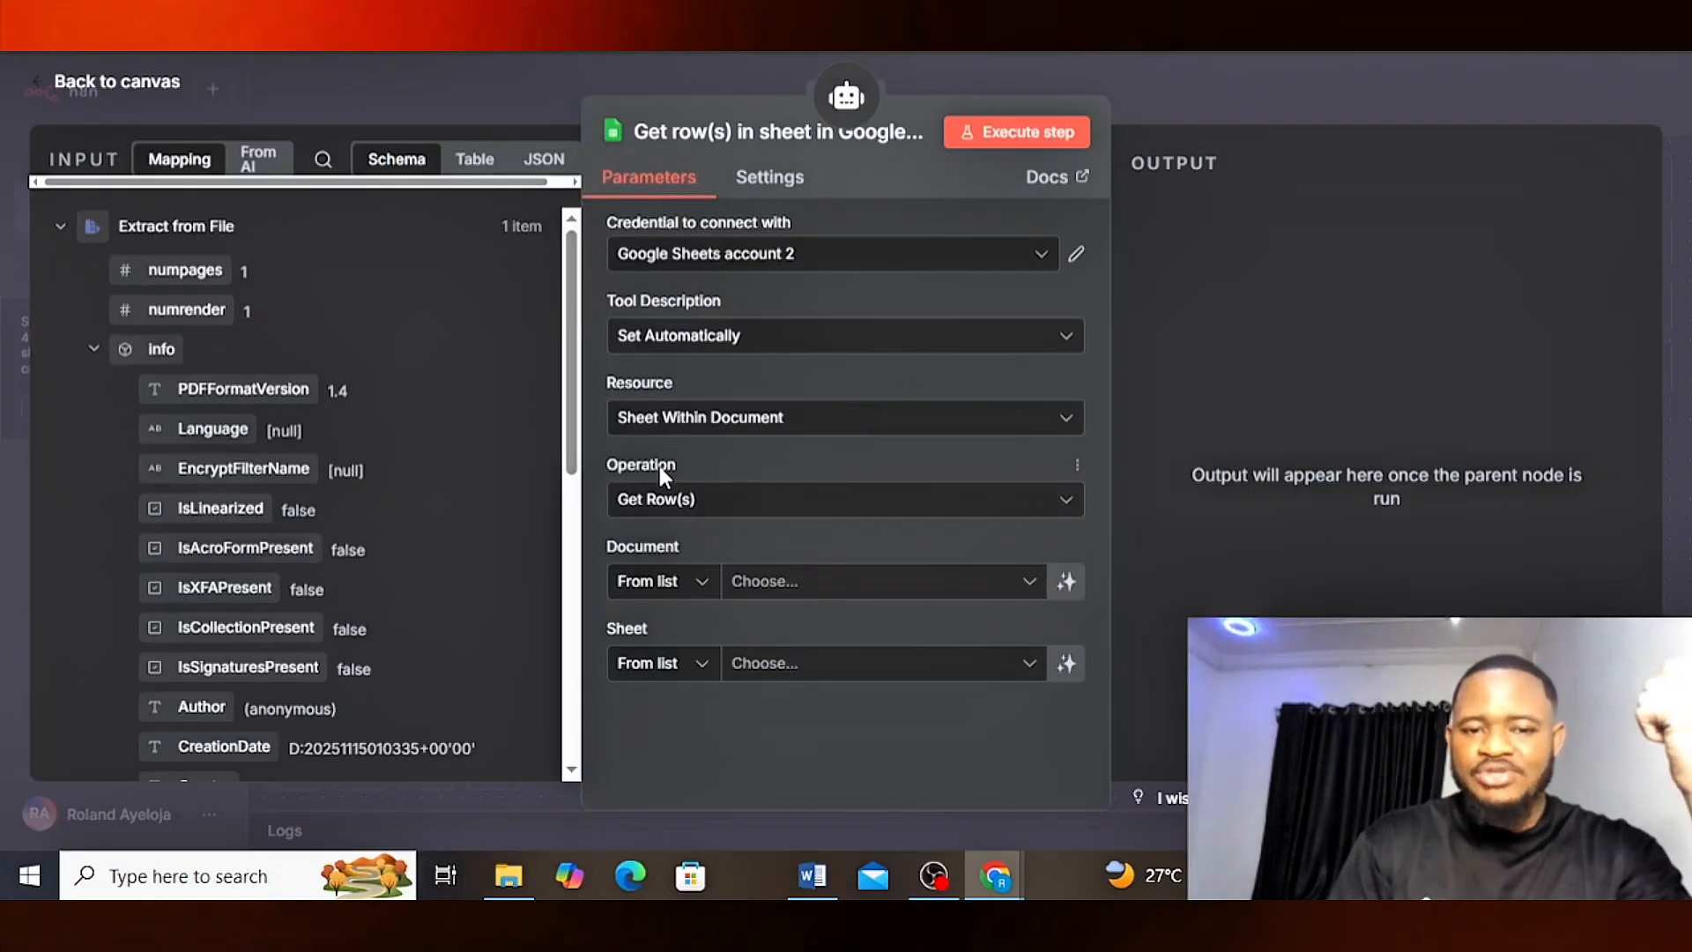
click(766, 584)
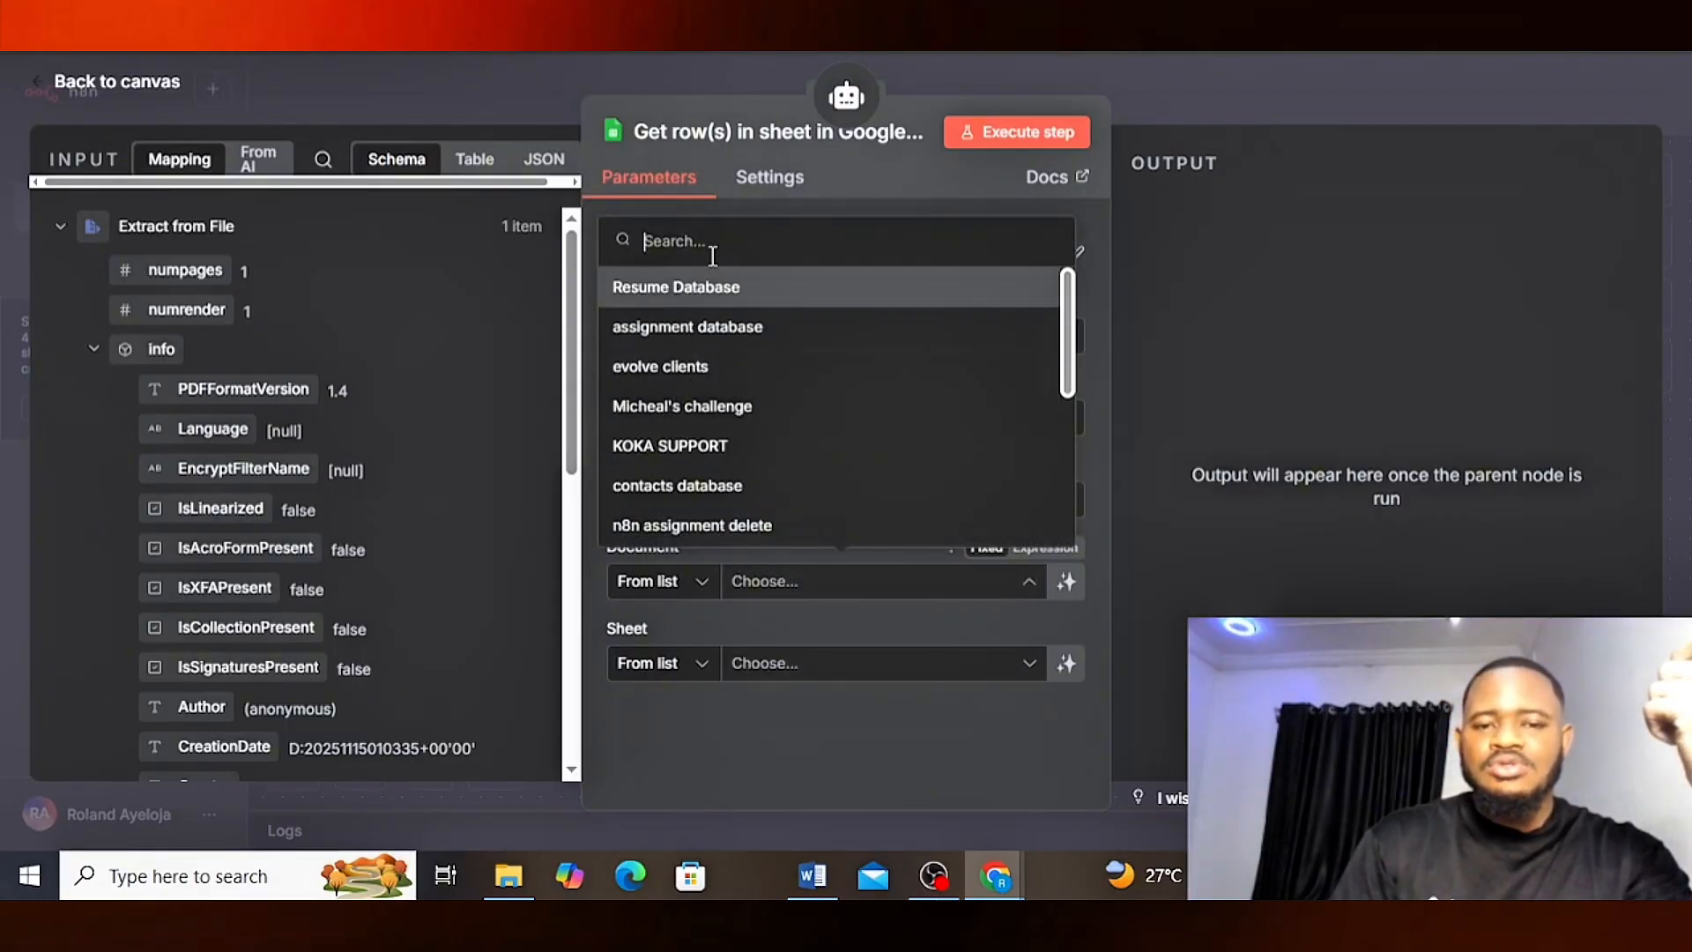
text(job)
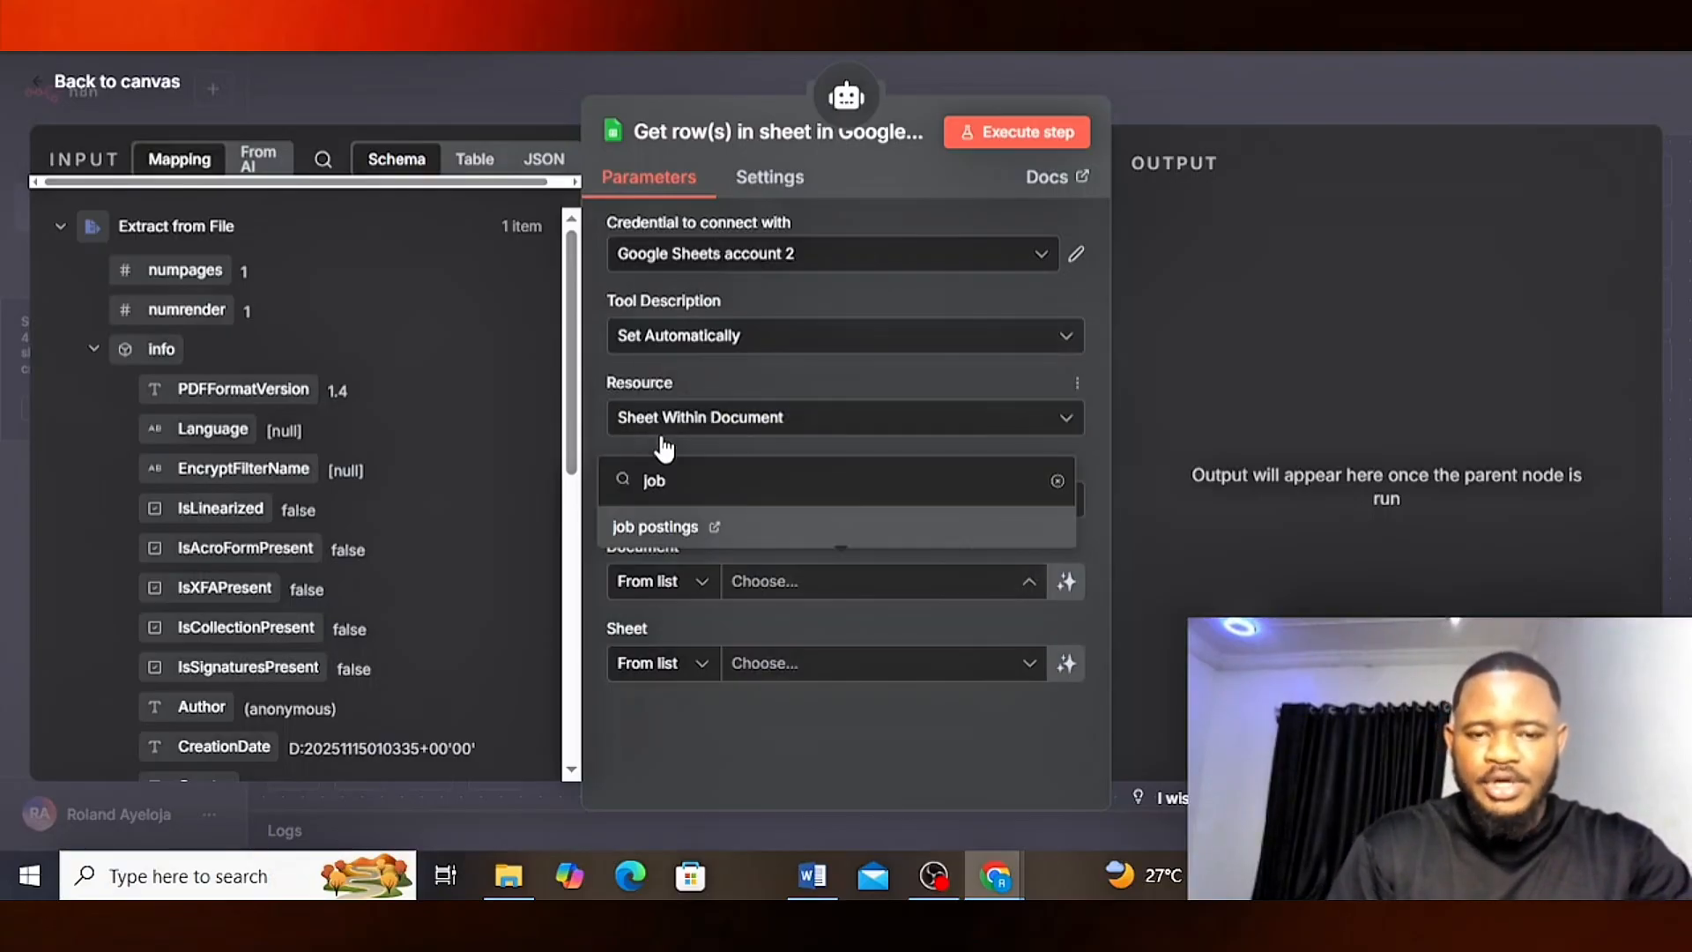
click(657, 529)
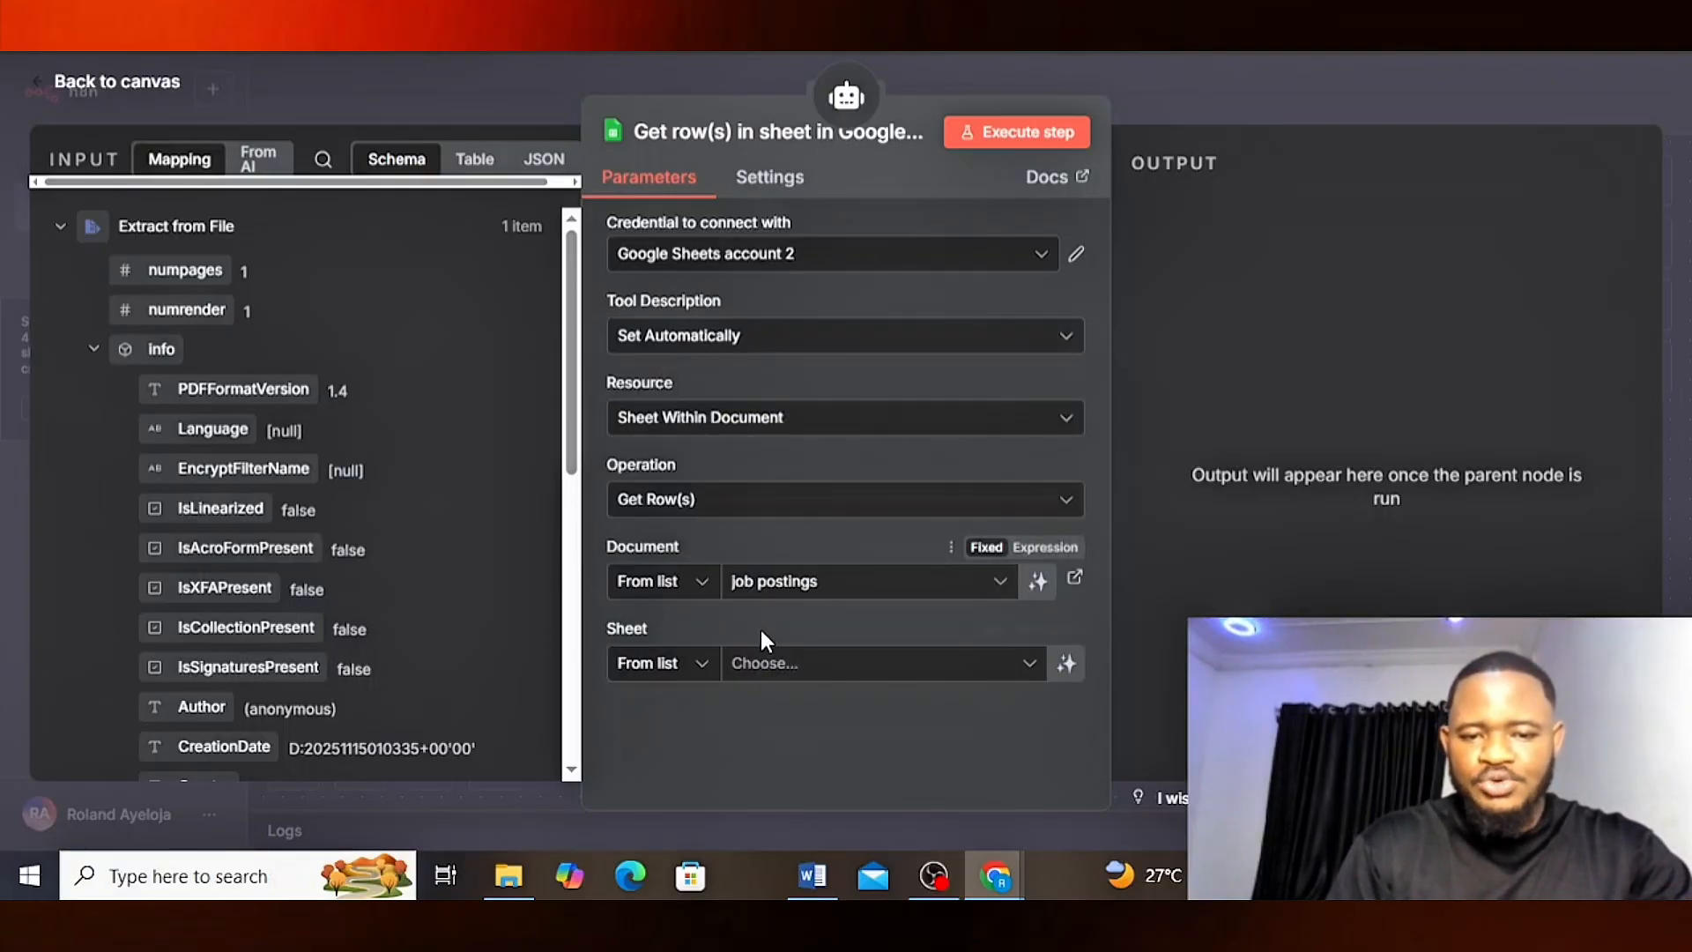
click(760, 668)
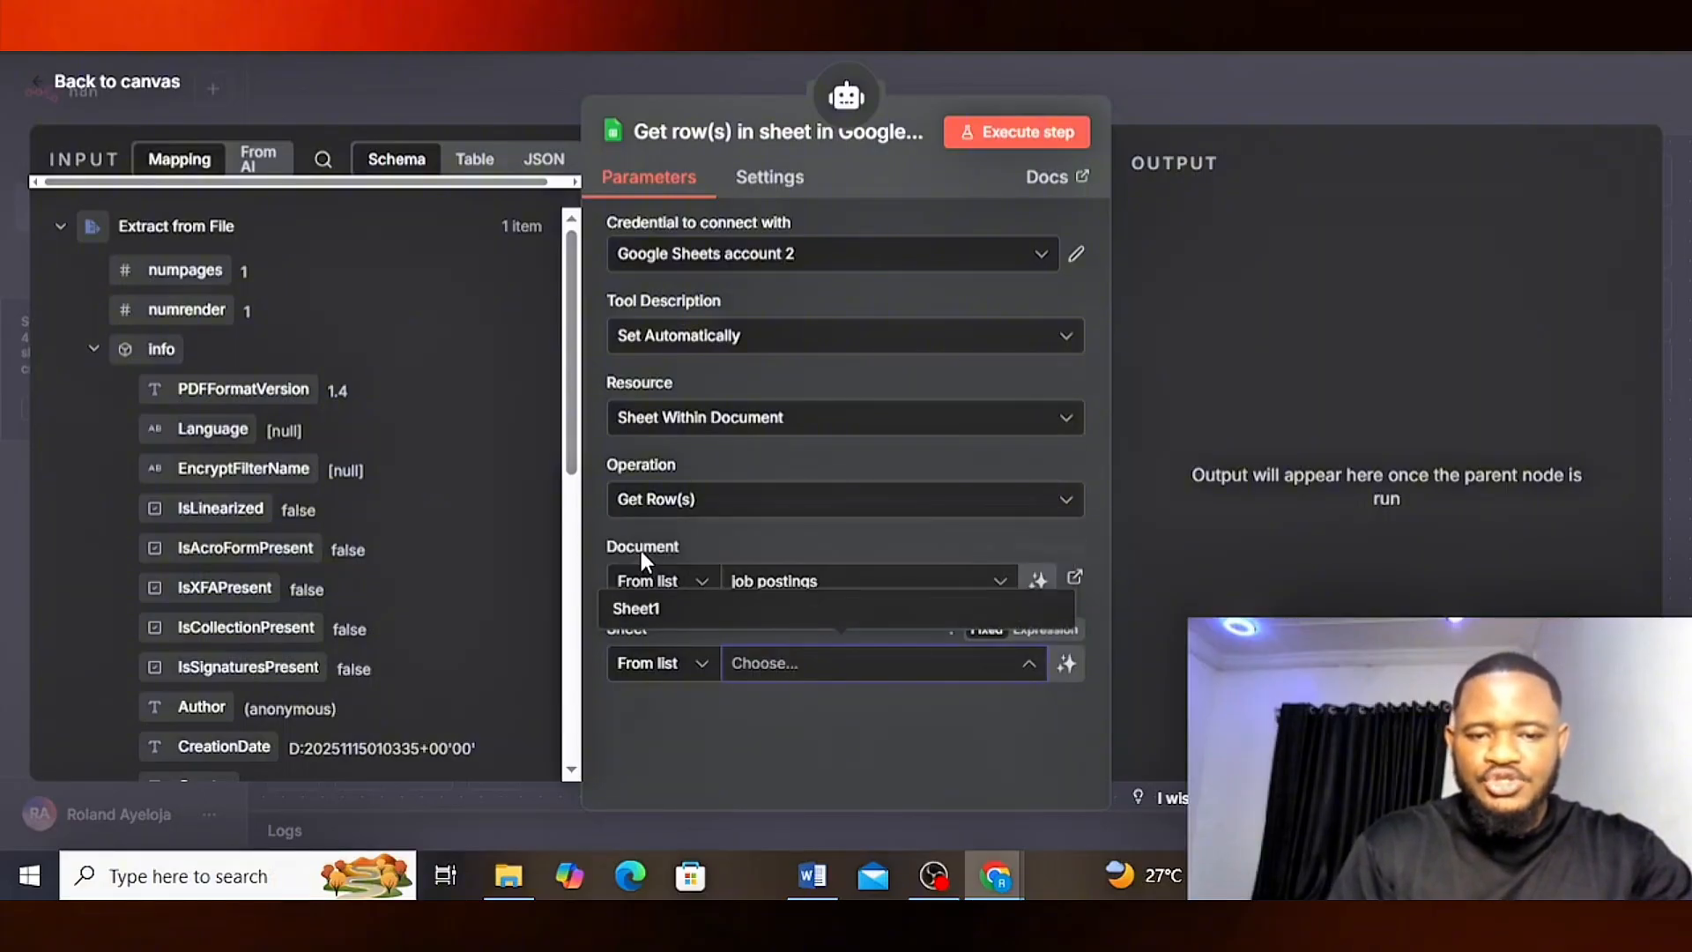
click(710, 597)
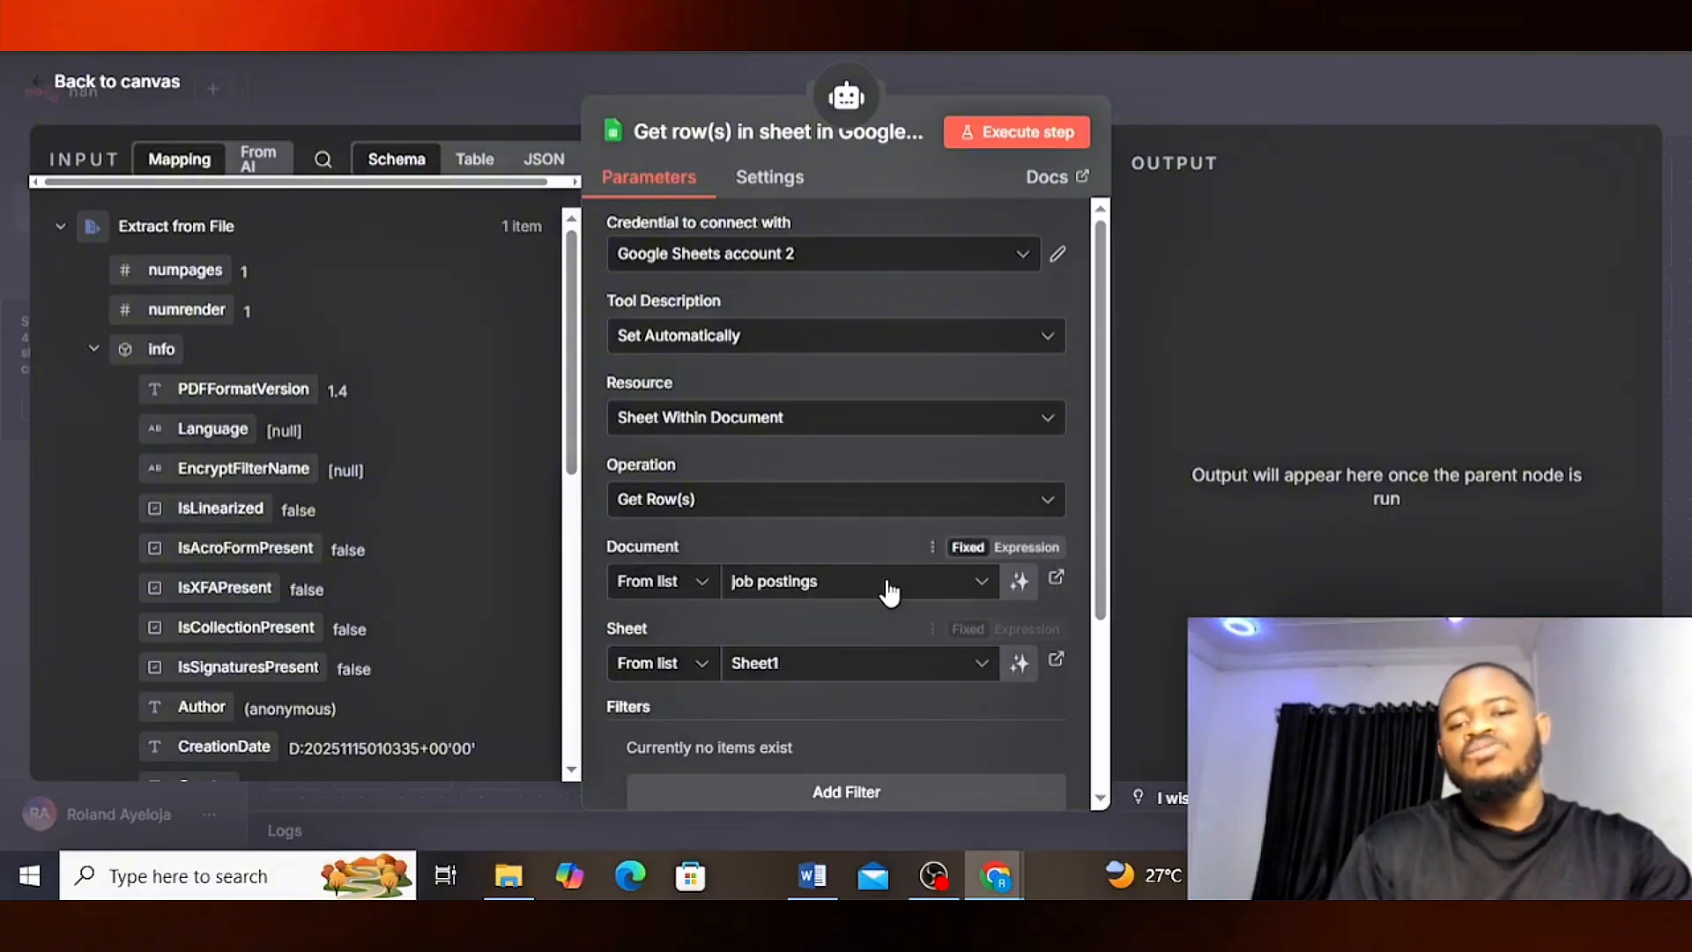
drag(1102, 504, 1088, 744)
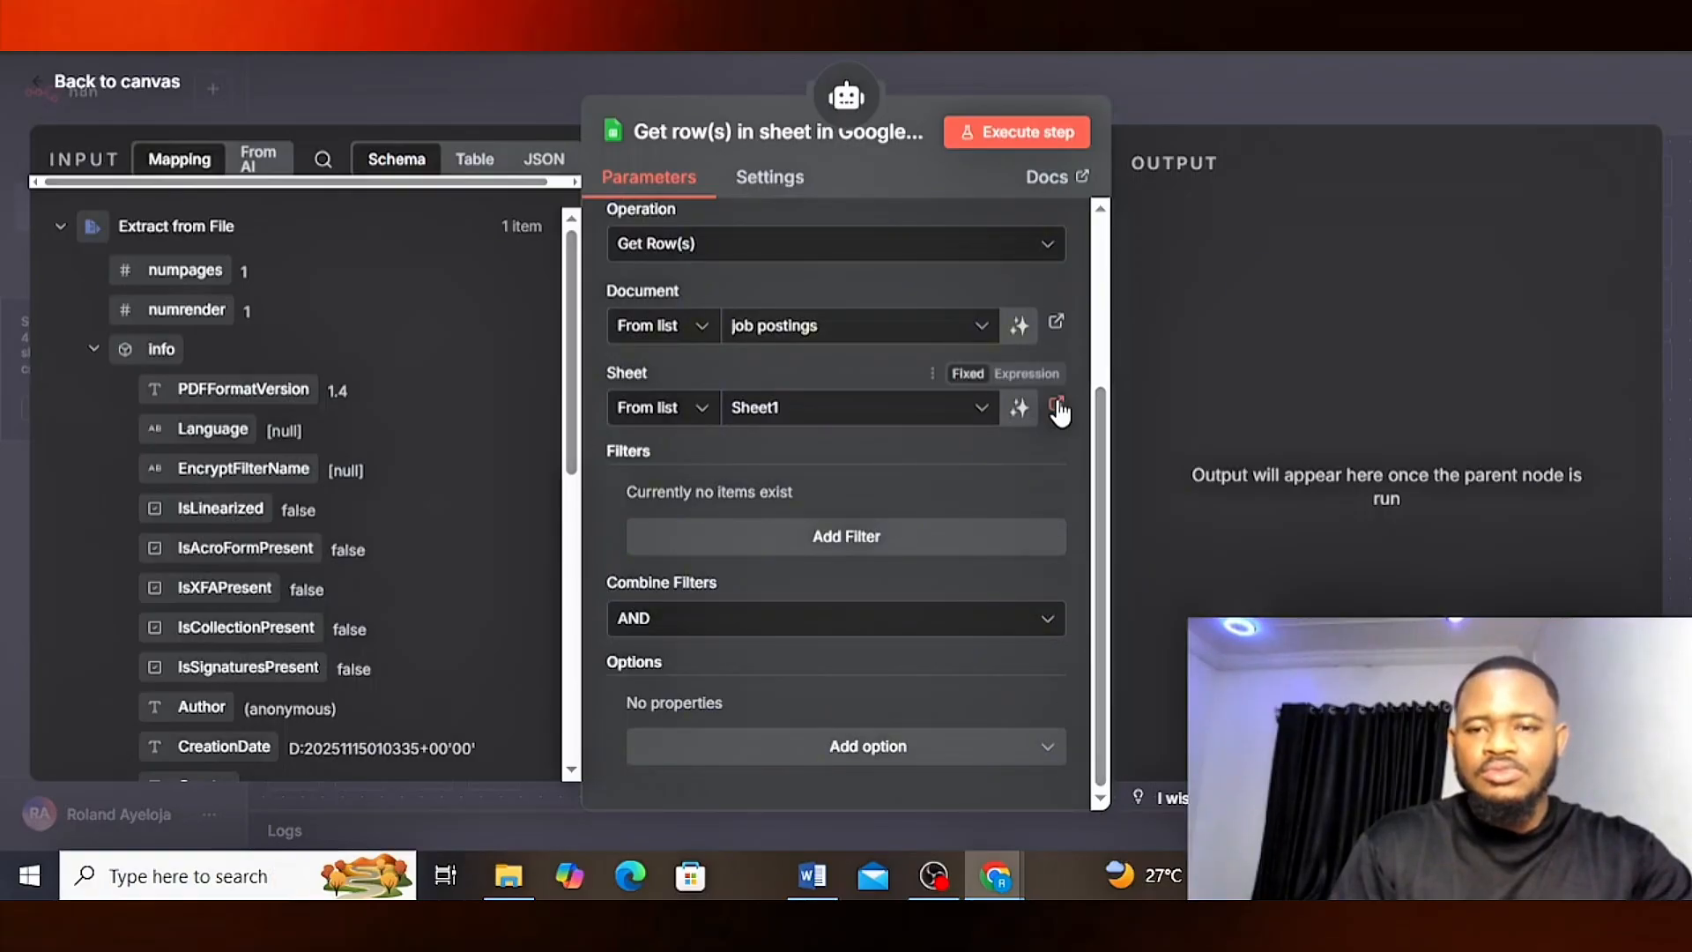
click(1243, 98)
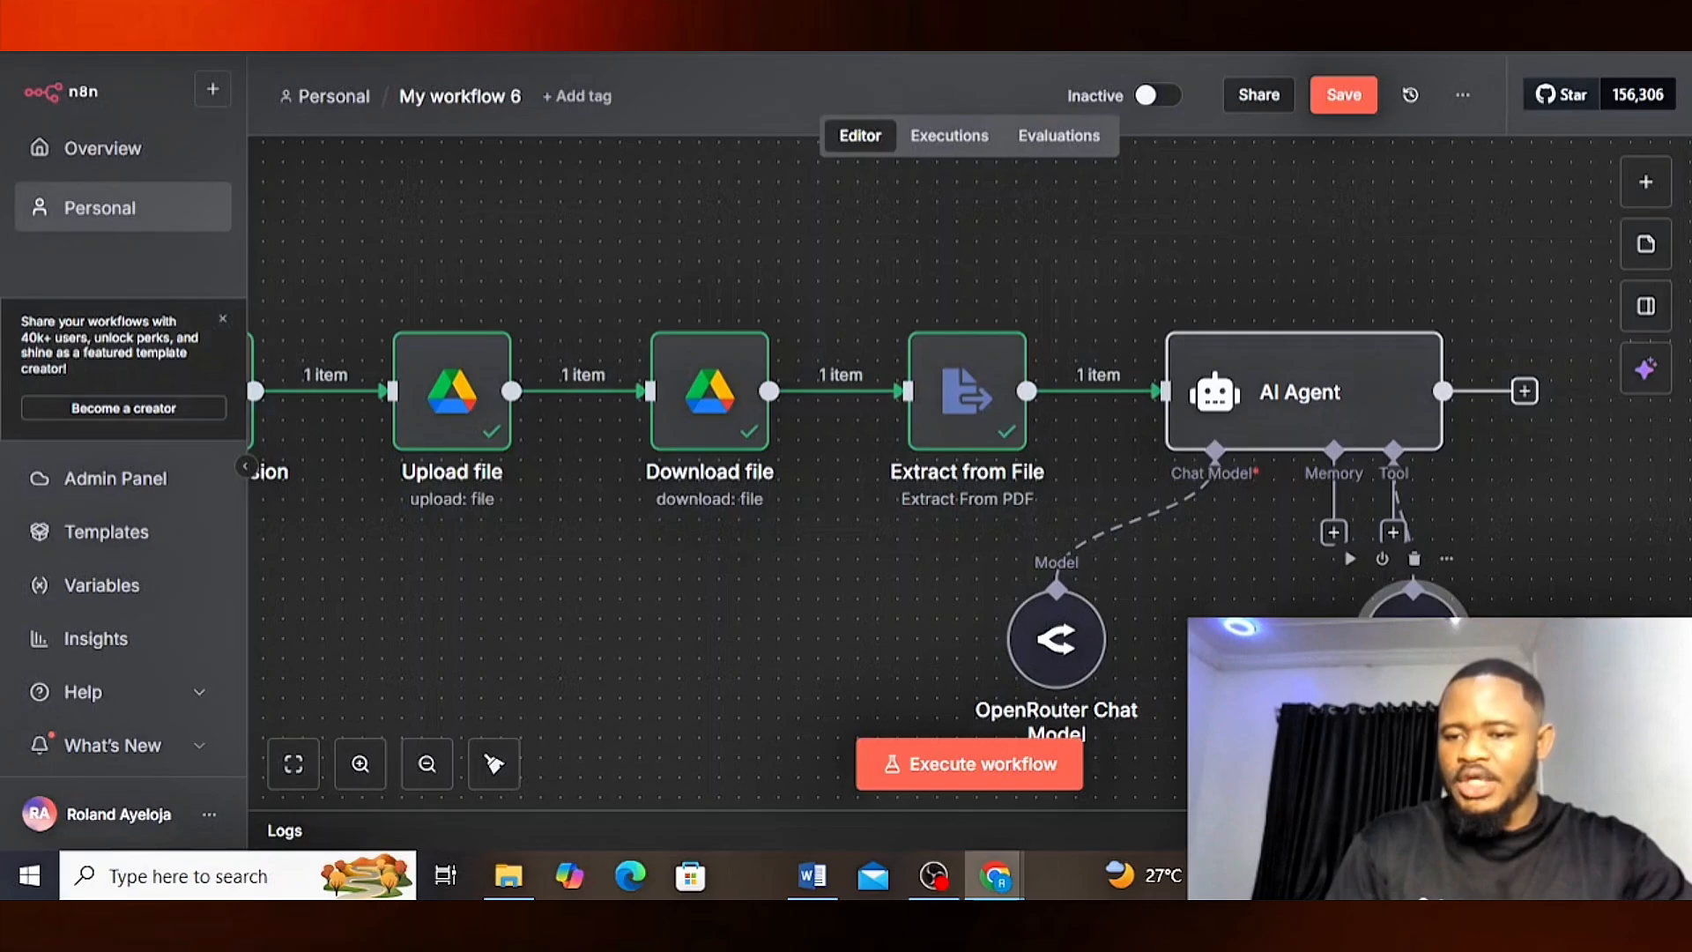
- Reopen the Google Sheets tool attached to the AI Agent and rename it job_posting
double_click(1414, 617)
click(746, 139)
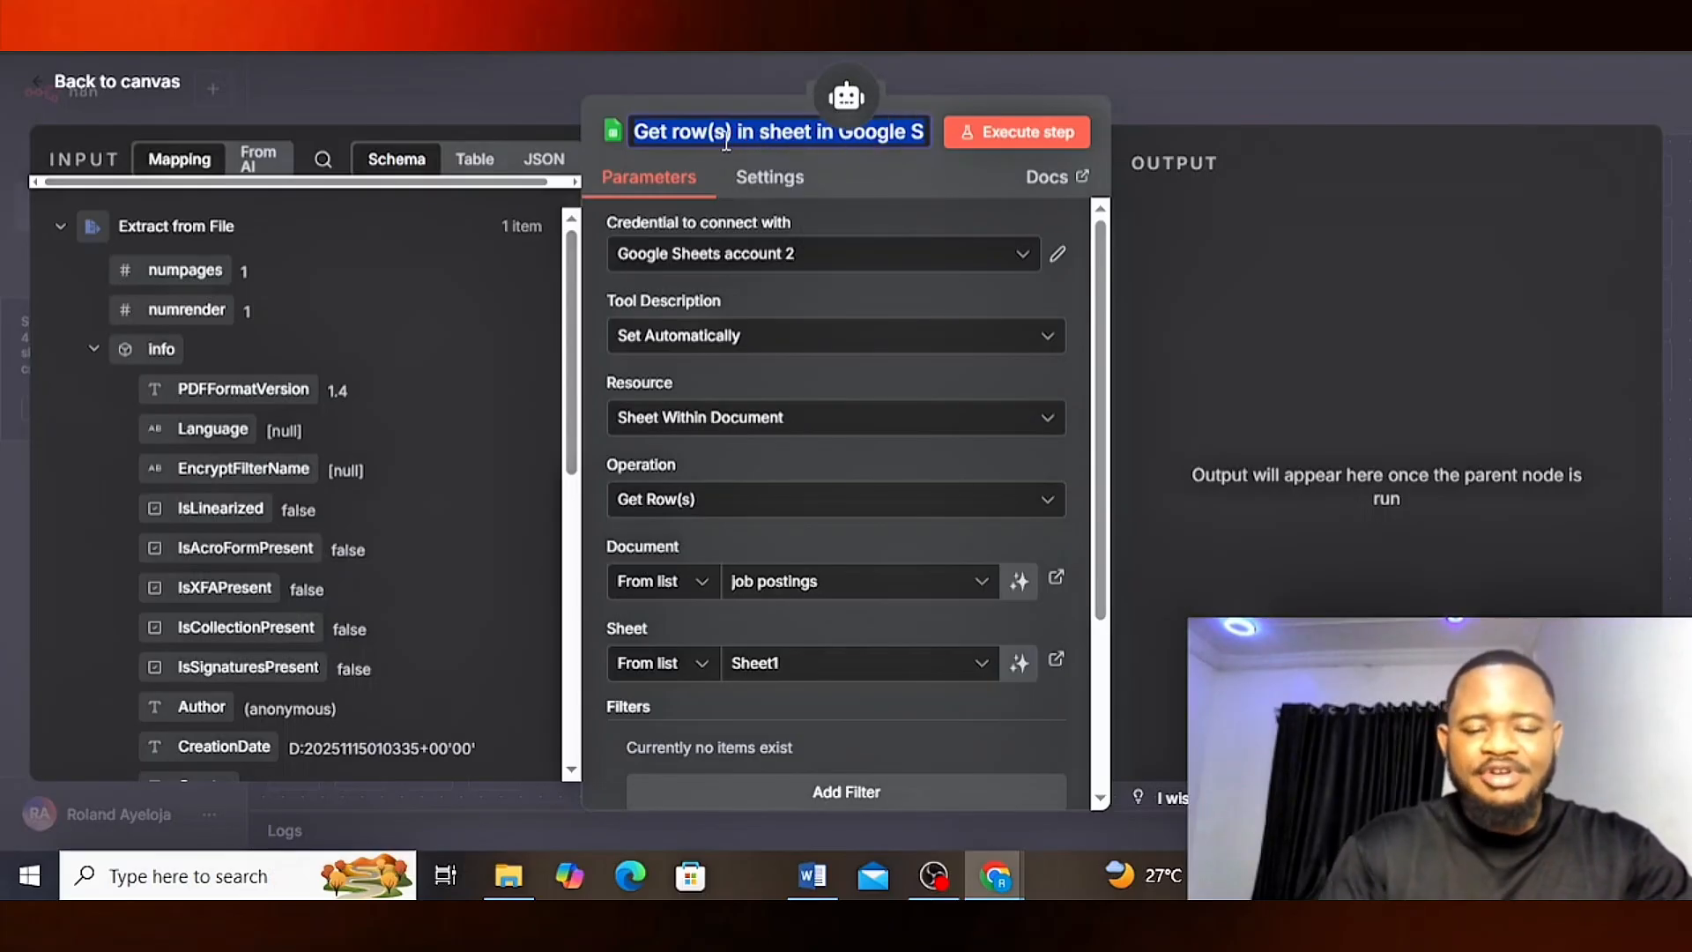
key(BackSpace)
text(job-)
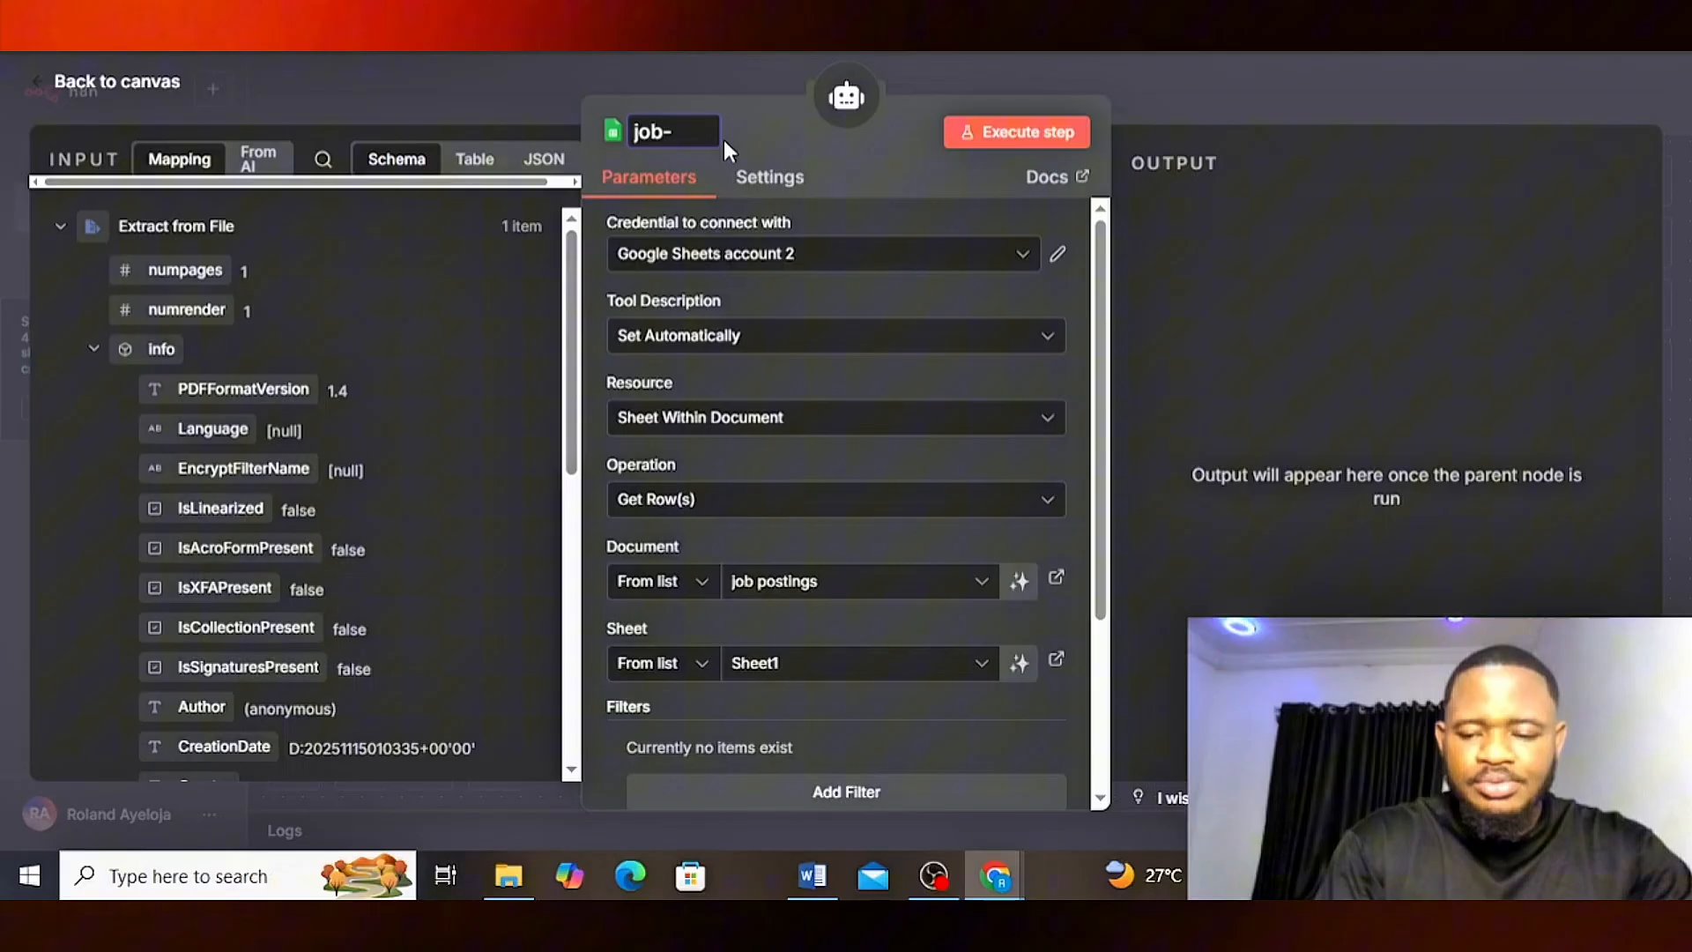
key(BackSpace)
text(_p)
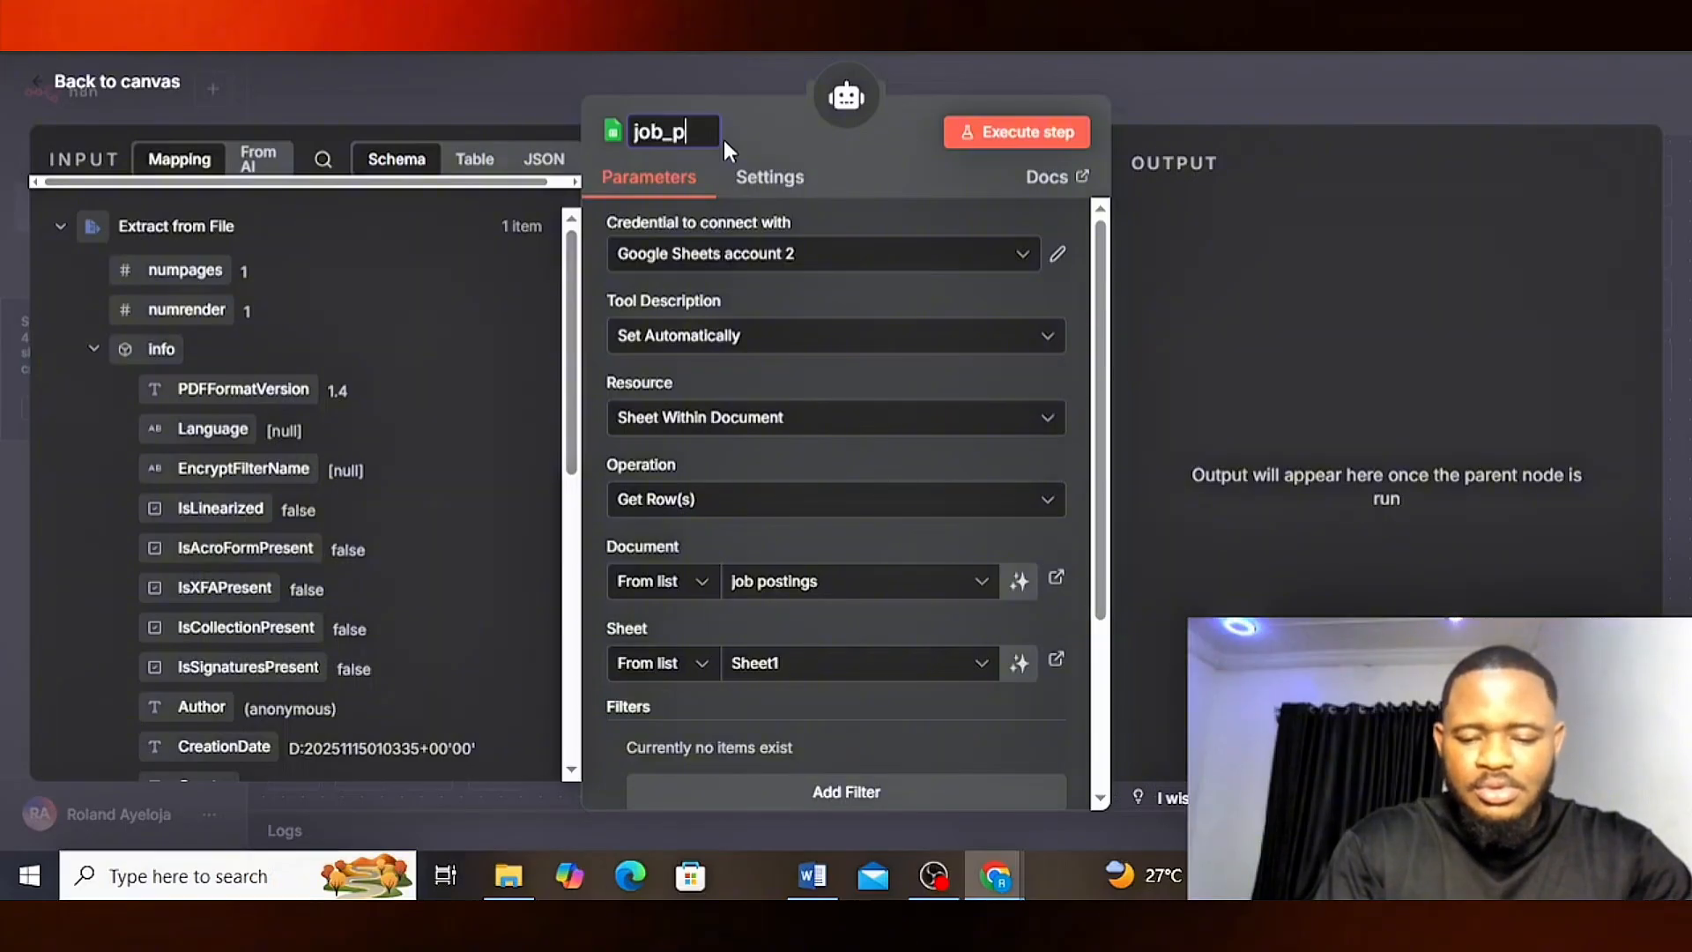
text(oati)
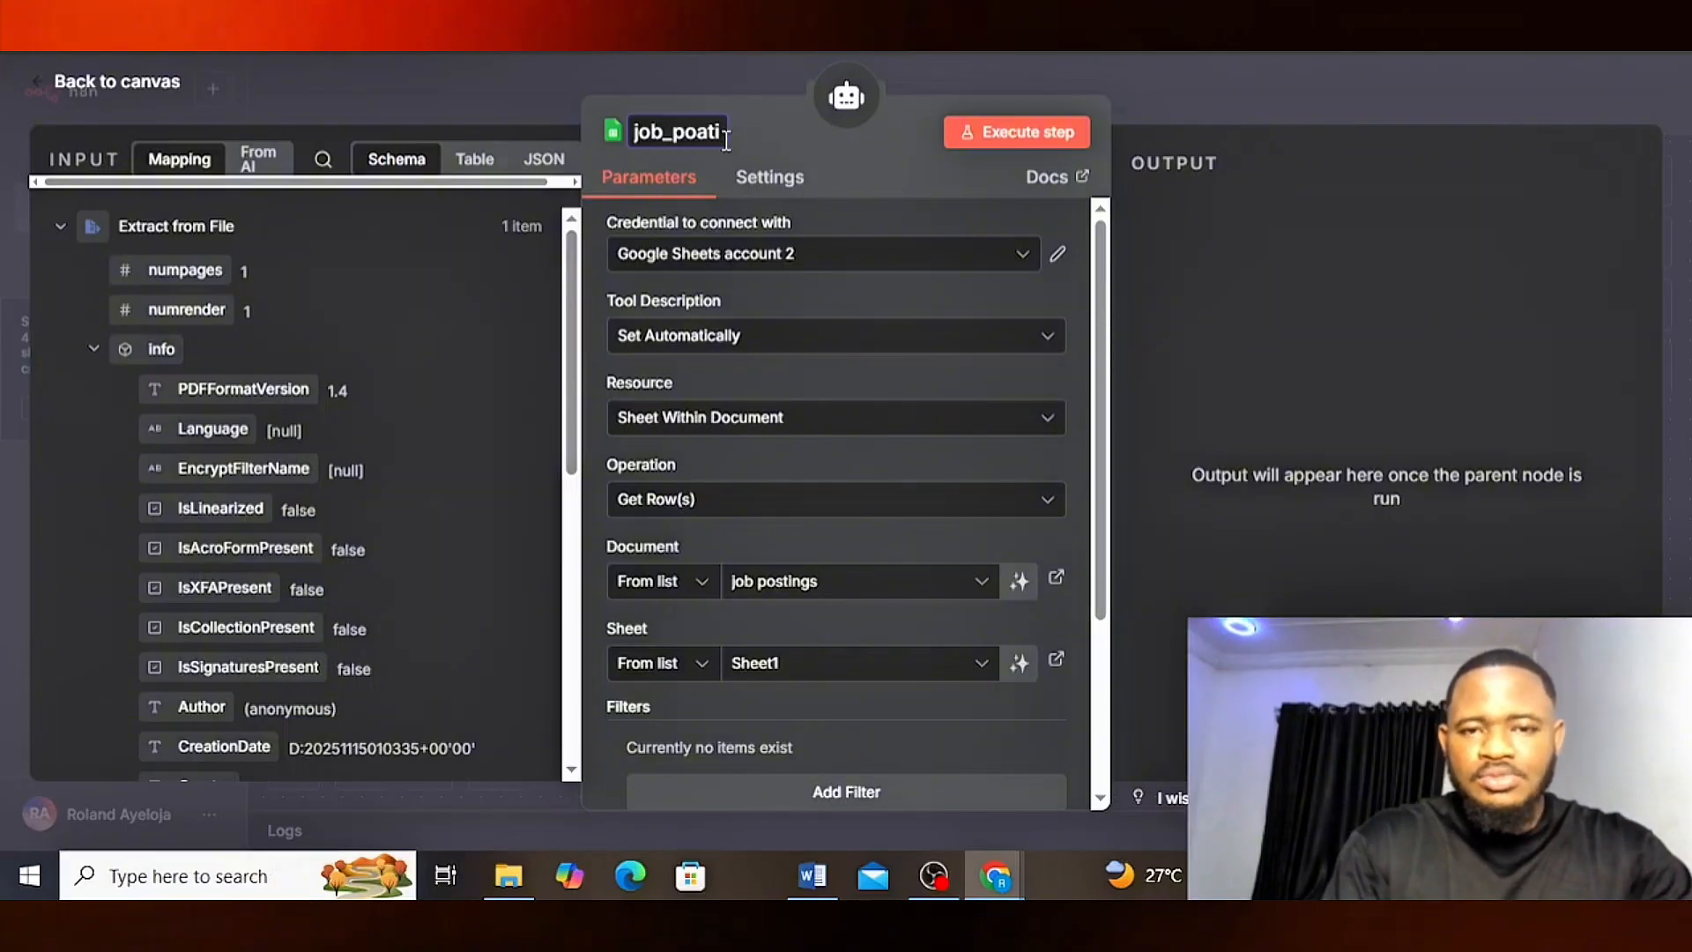
text(sting)
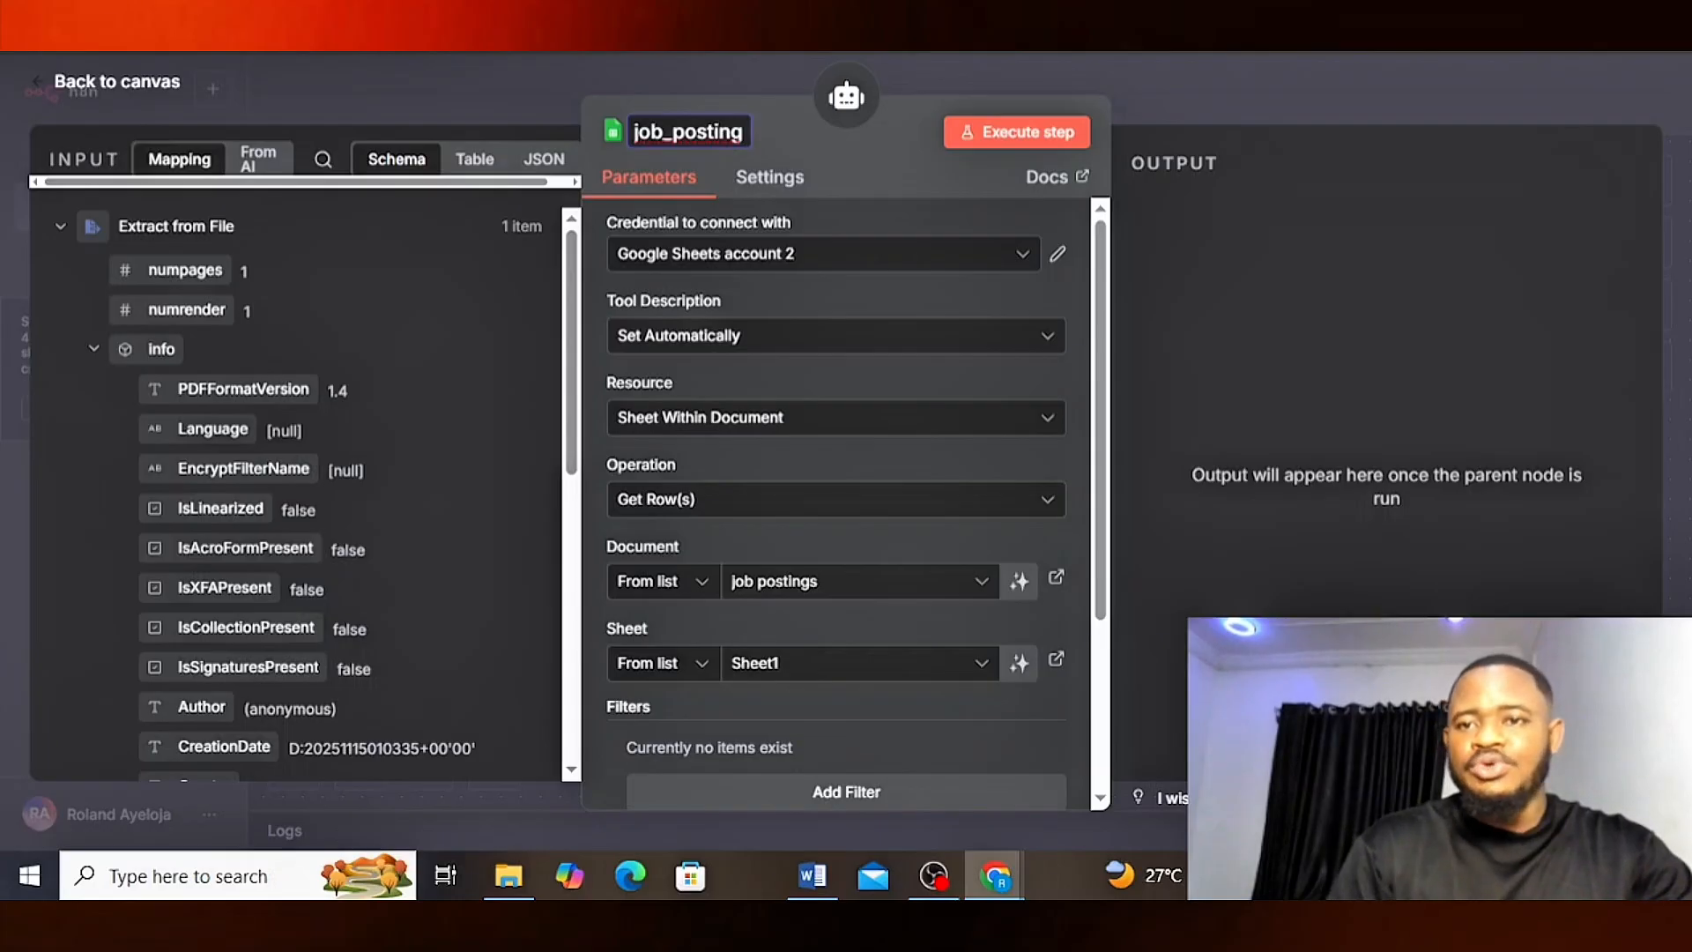
key(ctrl+t)
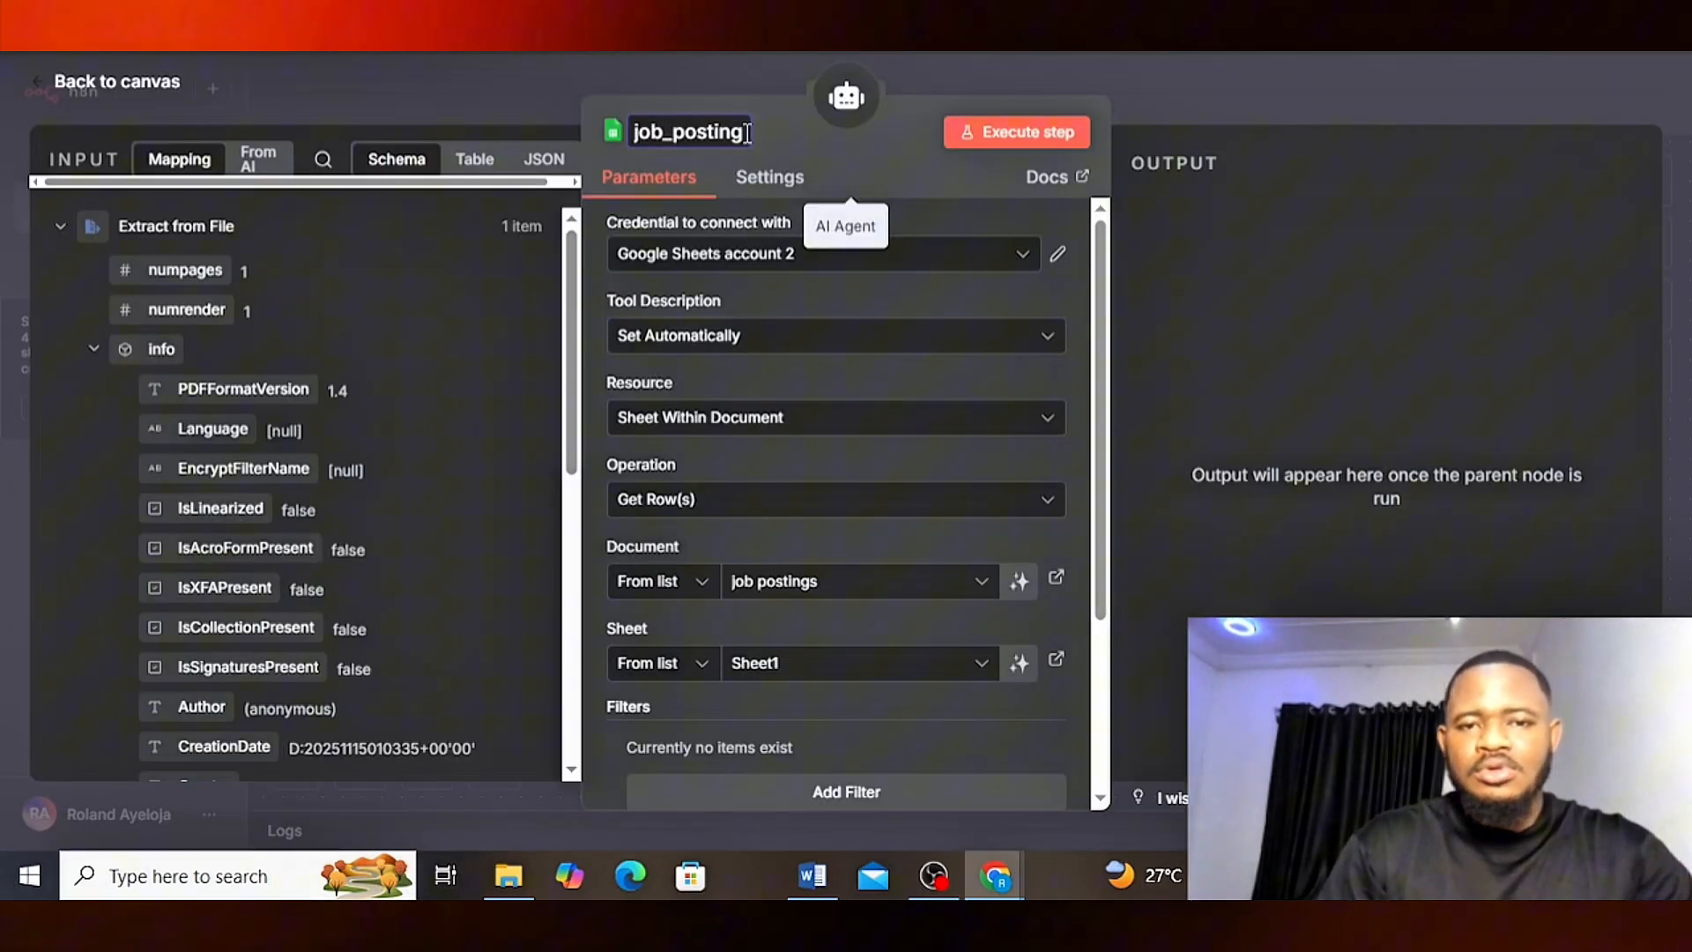
- Rename the Google Sheets tool Available Job Openings and shift its node slightly farther from the AI Agent on the canvas
drag(747, 133, 635, 138)
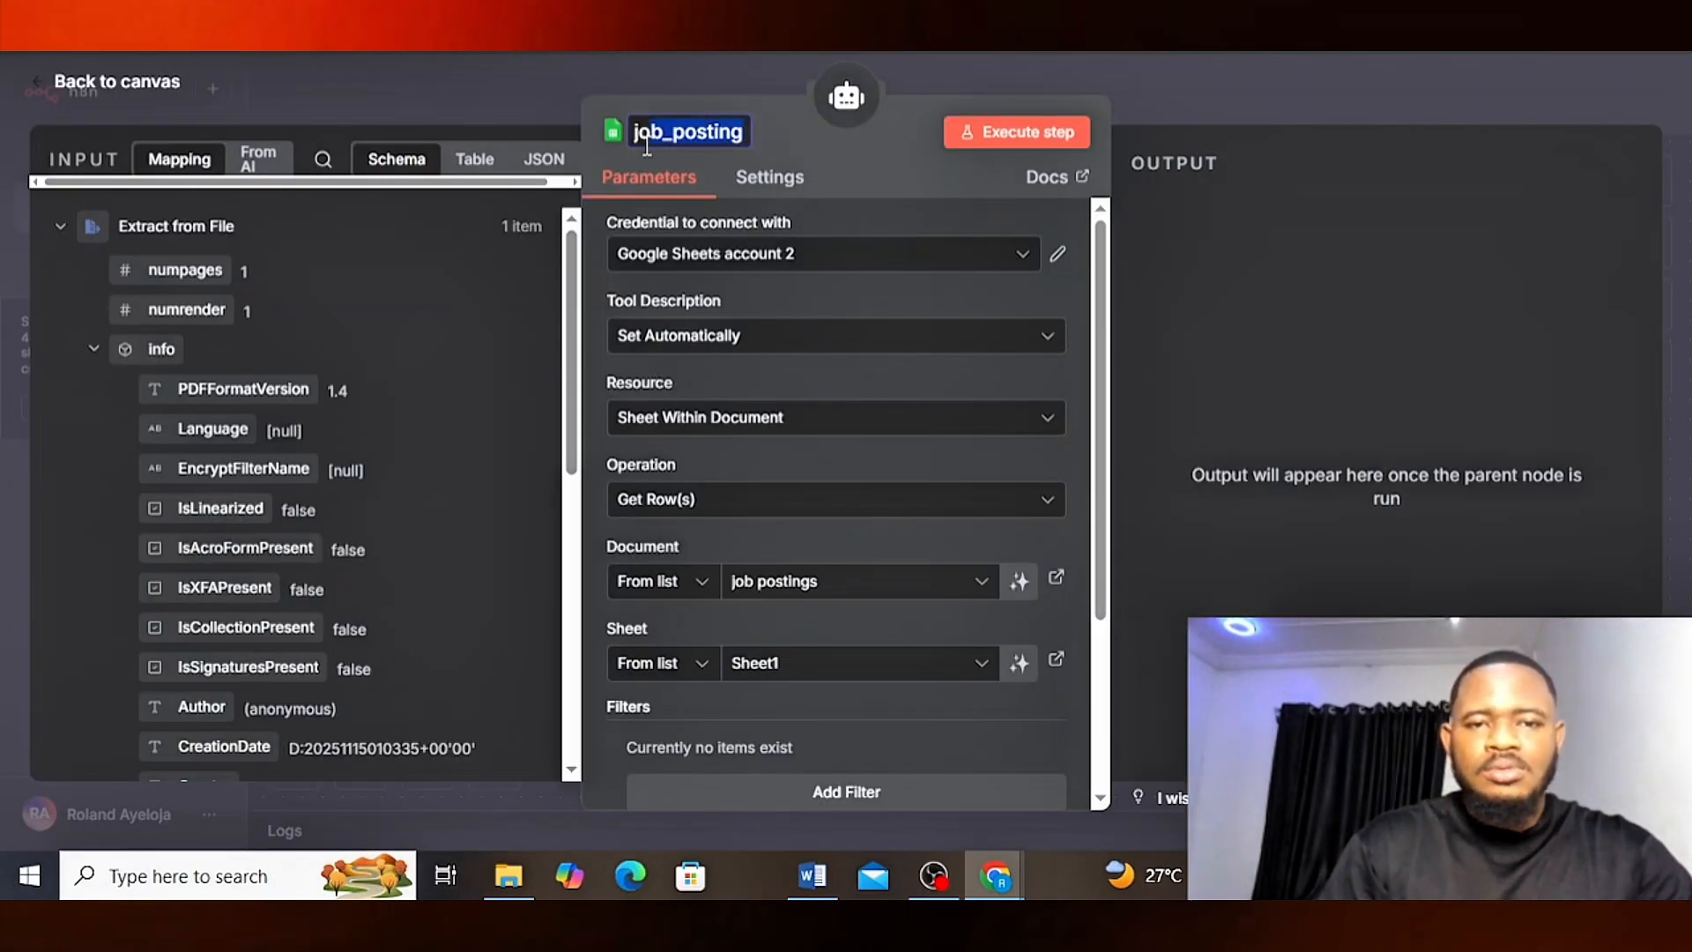
text(Available Job Openings)
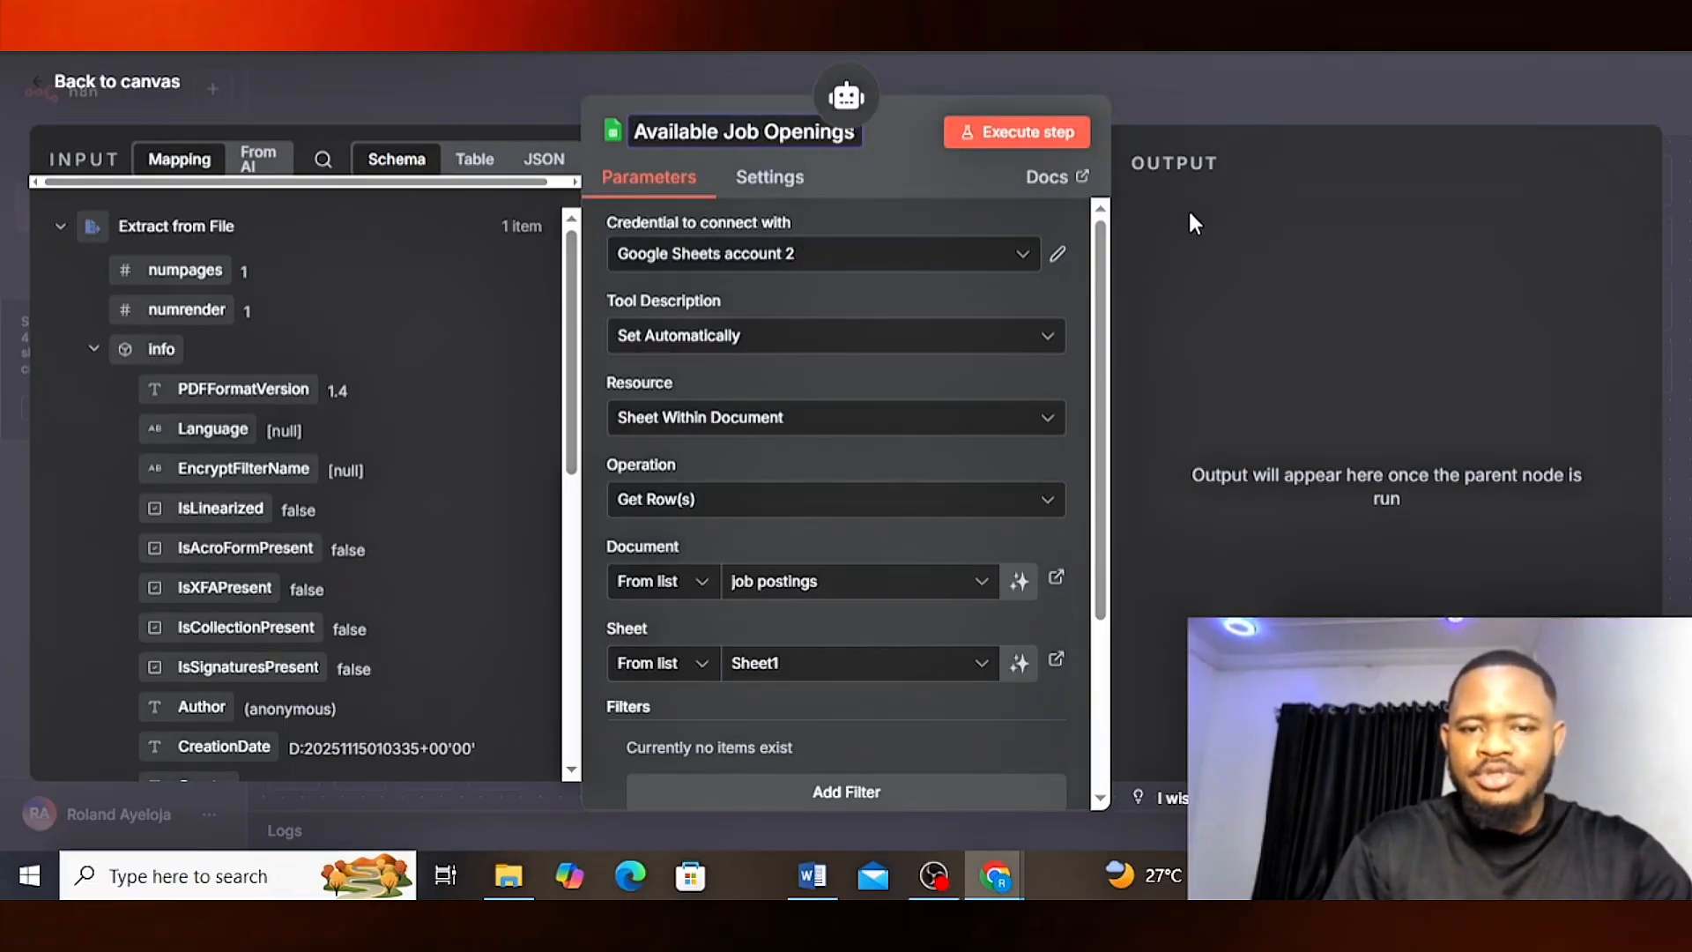
click(1203, 104)
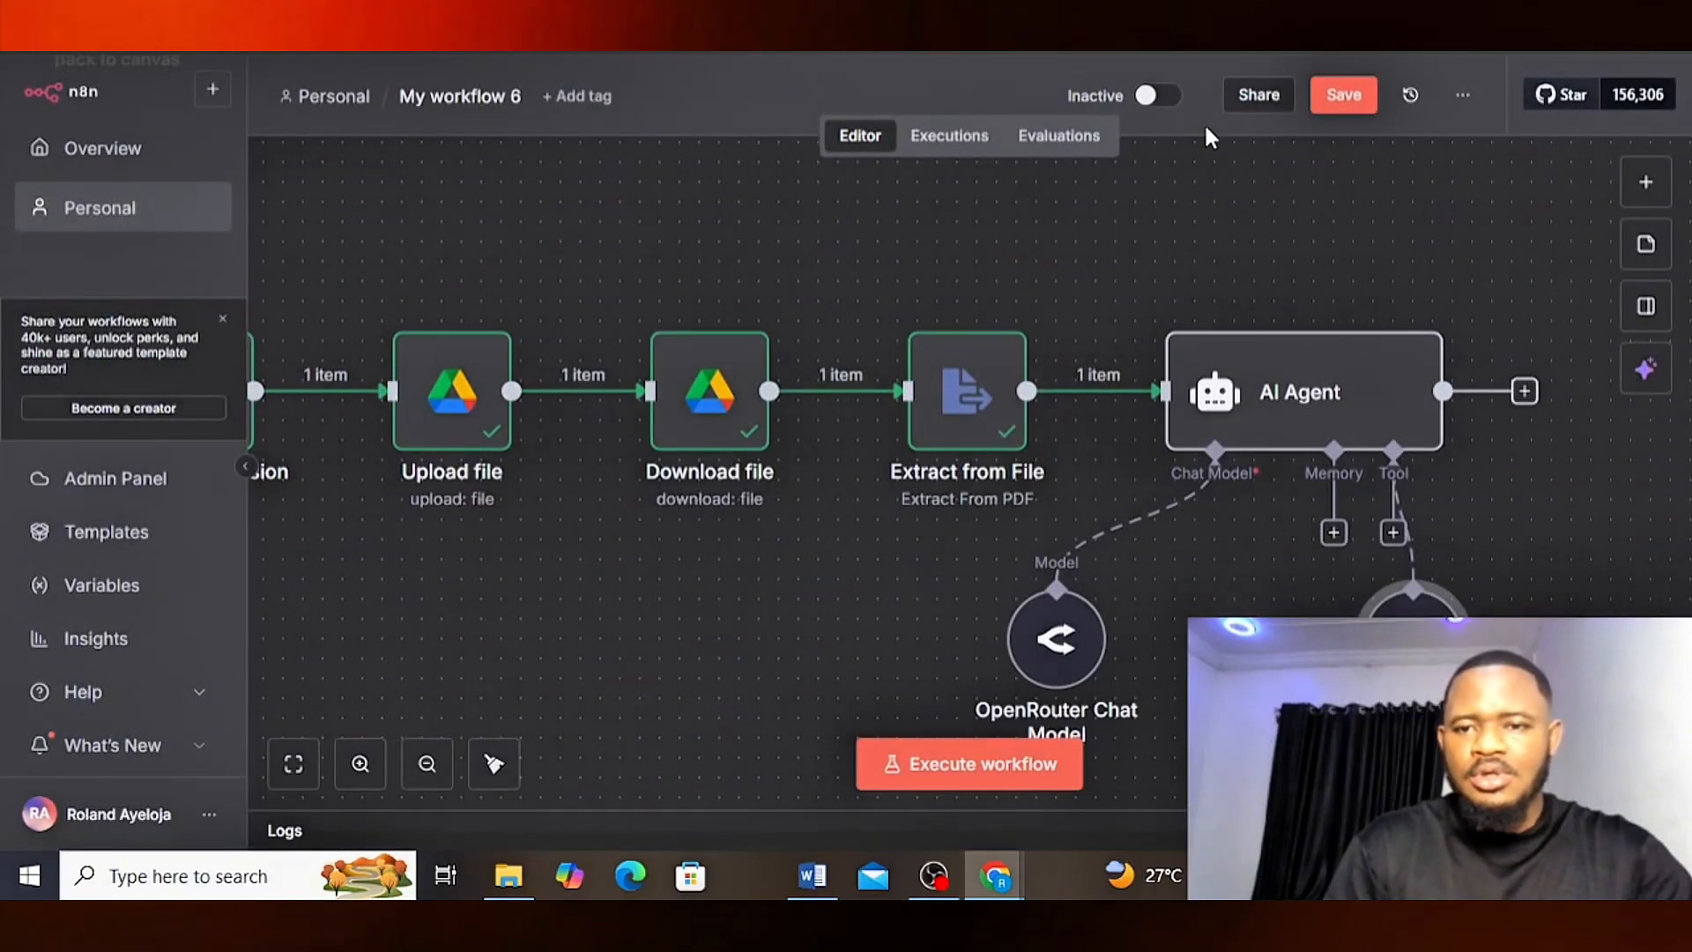
drag(1412, 639, 1453, 679)
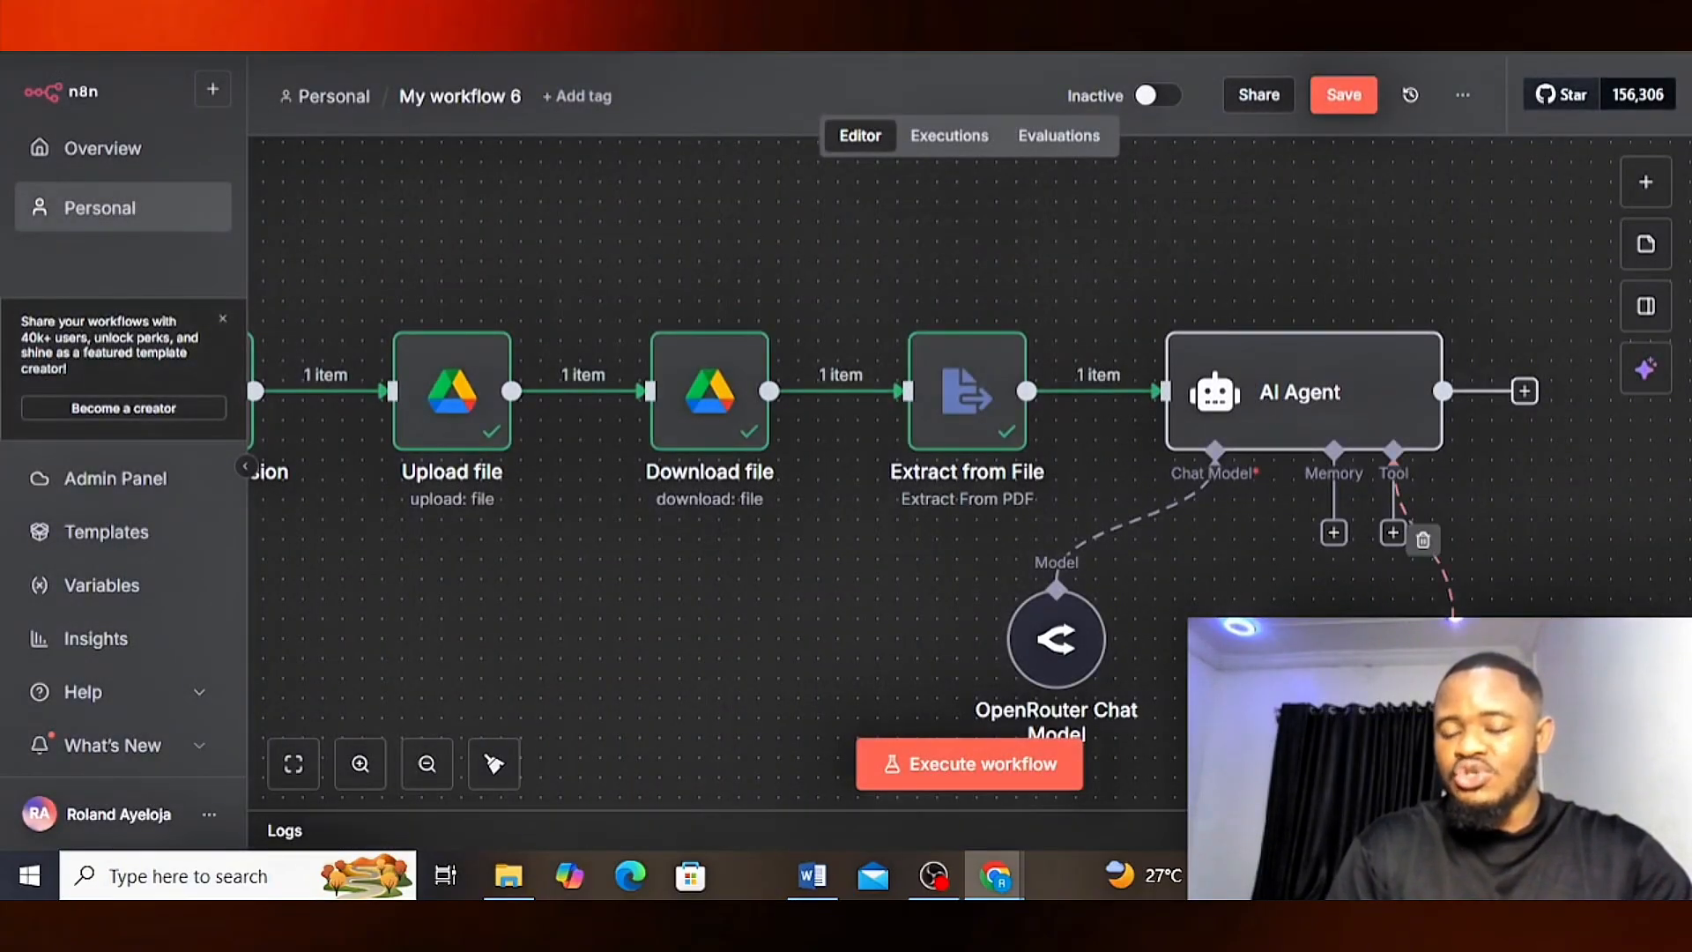
- Search the AI Agent's tools for "sh" and check the column headings in the Resume Database sheet
click(613, 17)
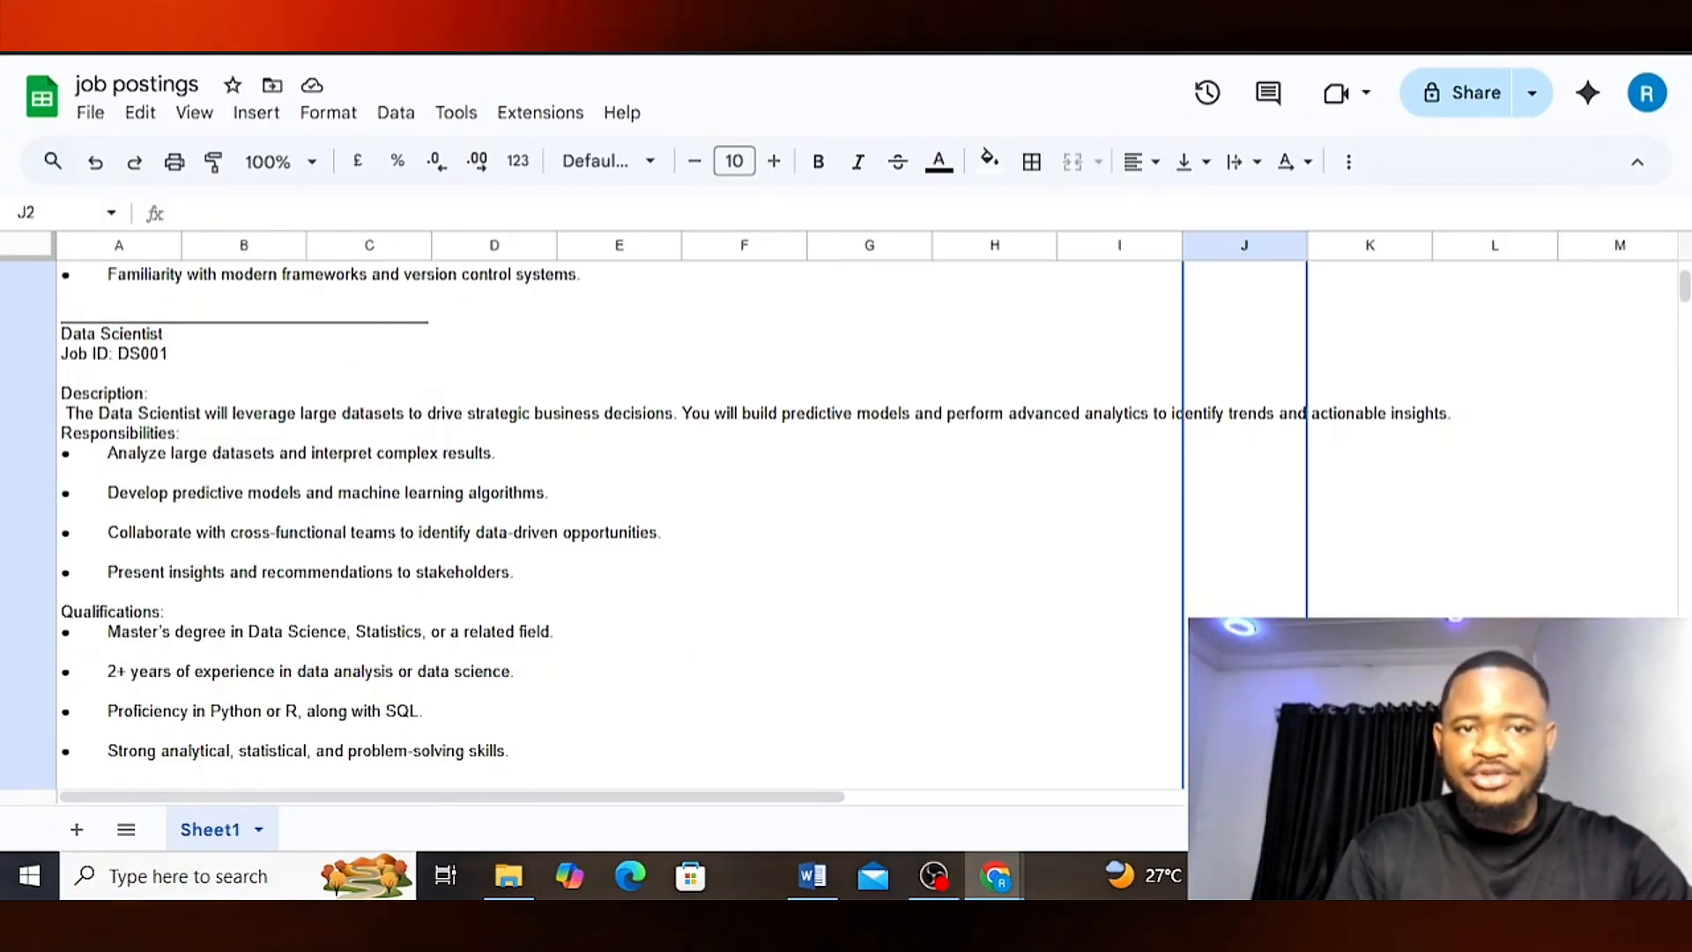
click(653, 20)
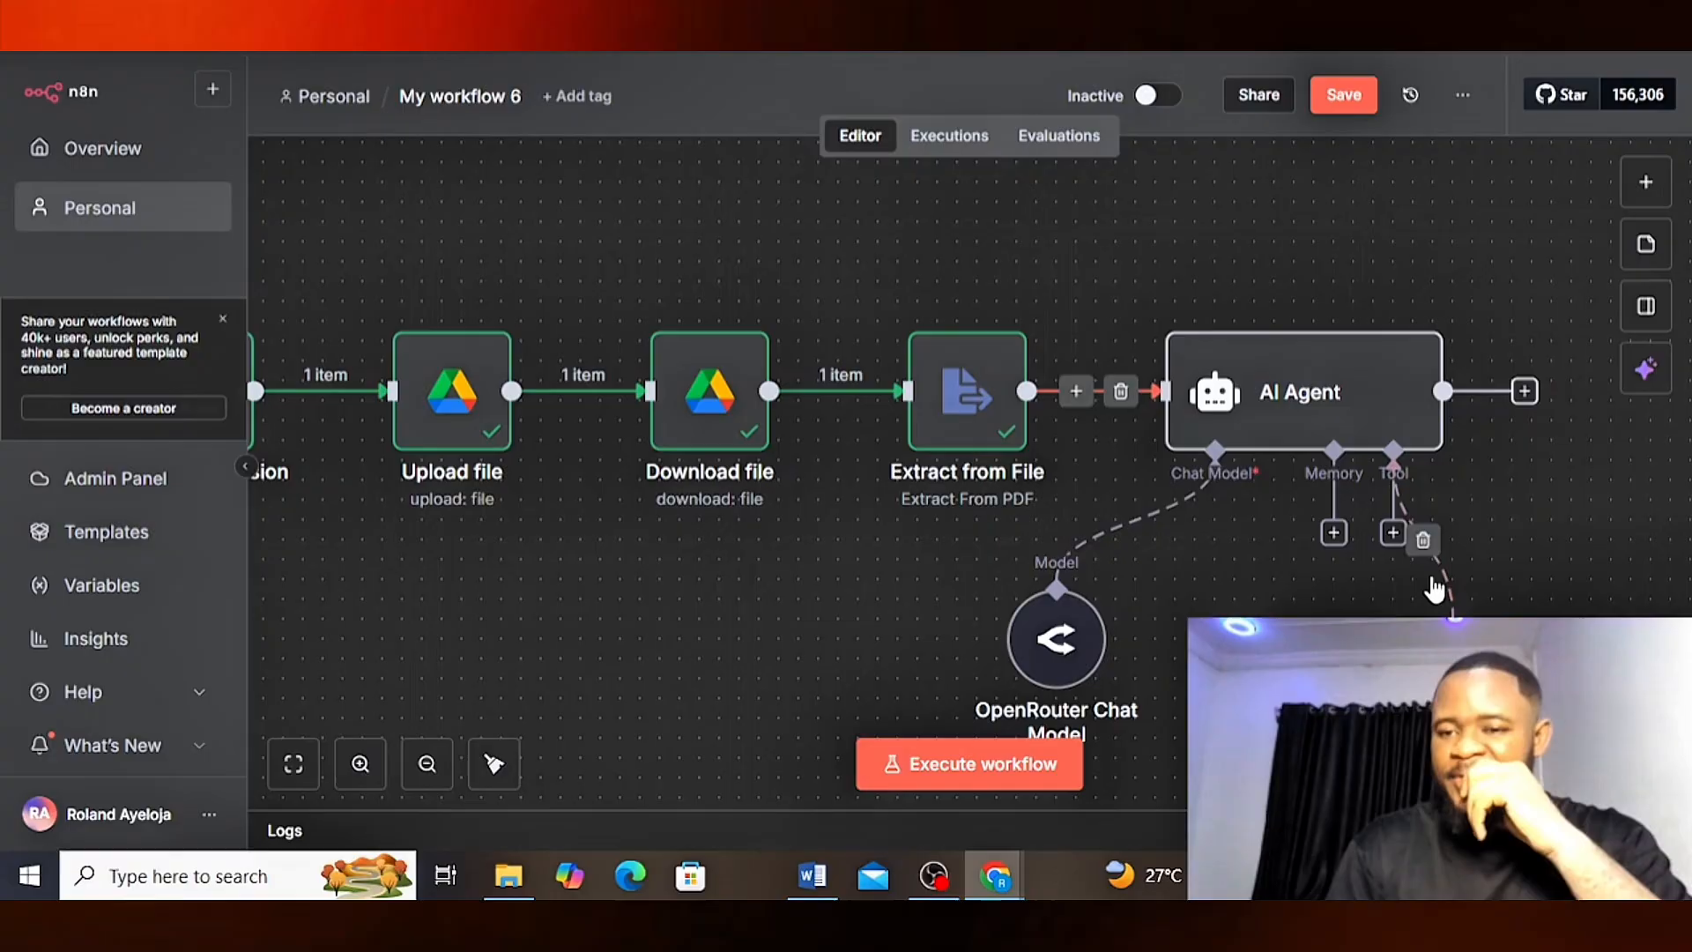
click(1392, 532)
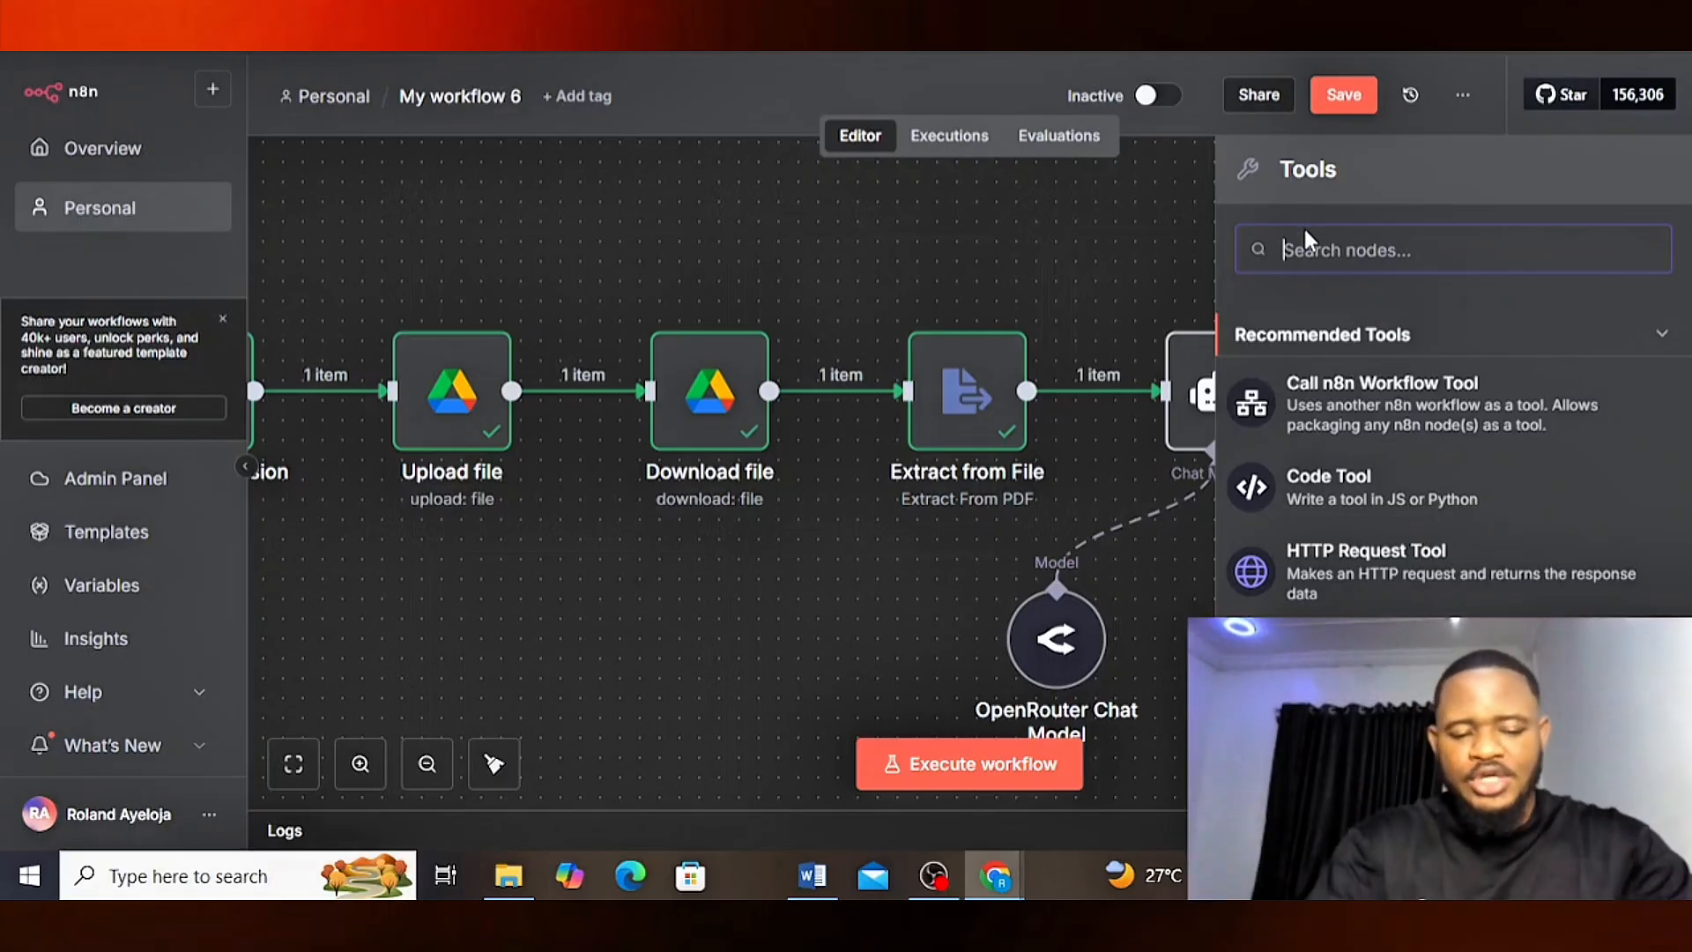
text(sh)
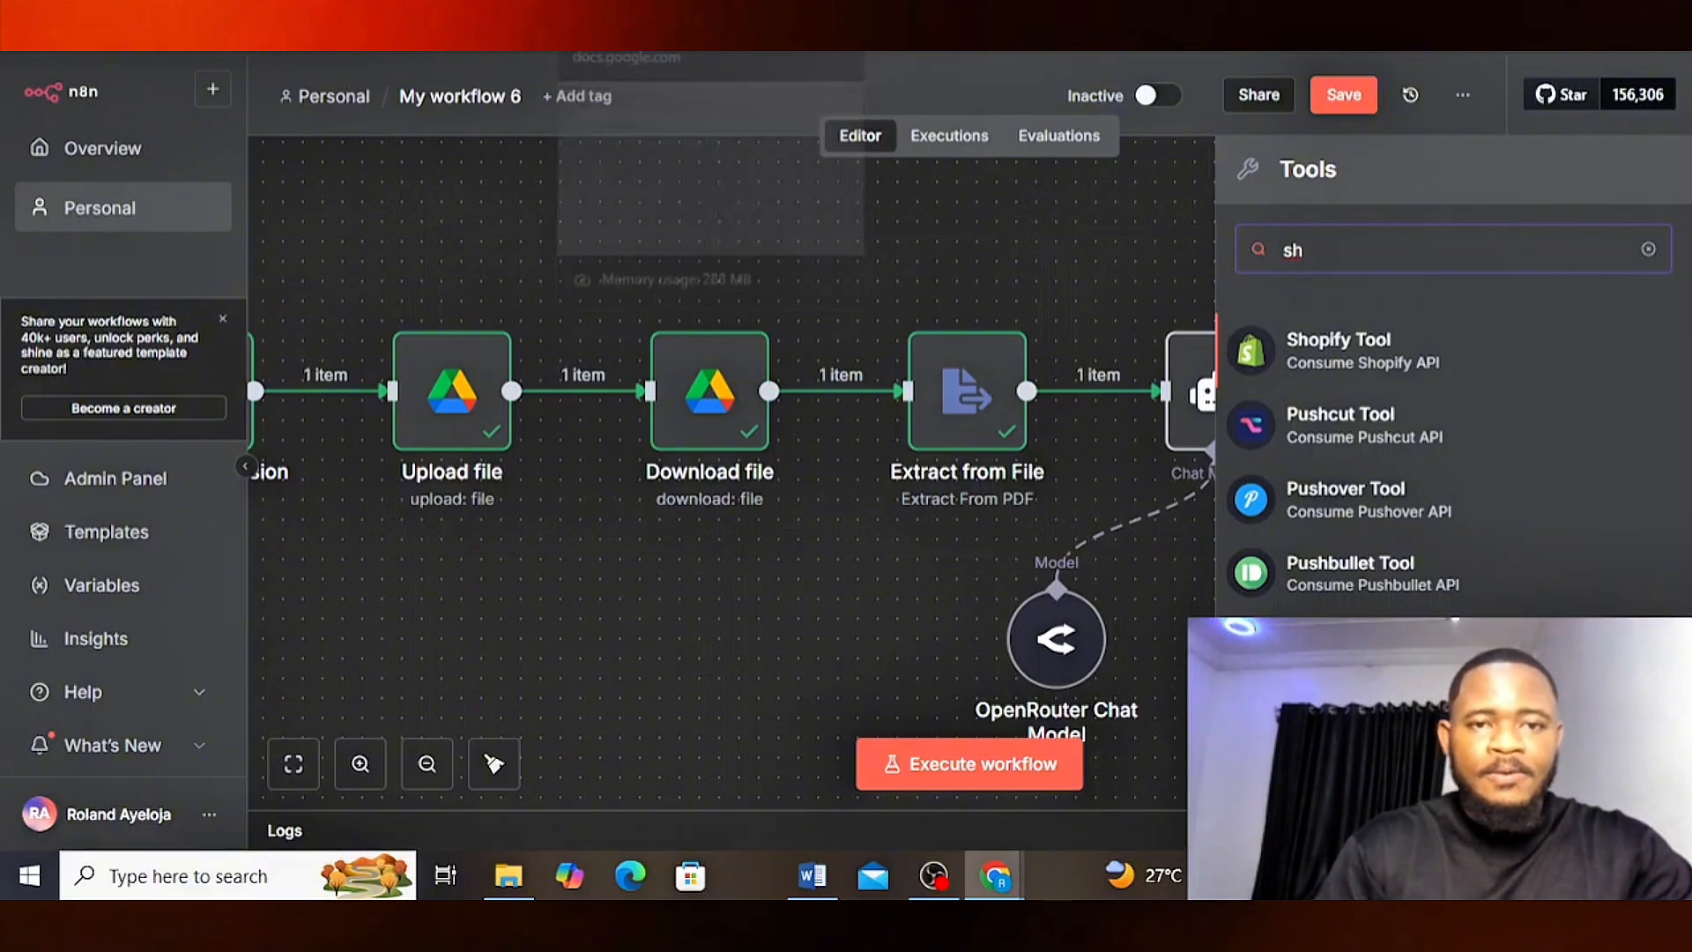
click(601, 25)
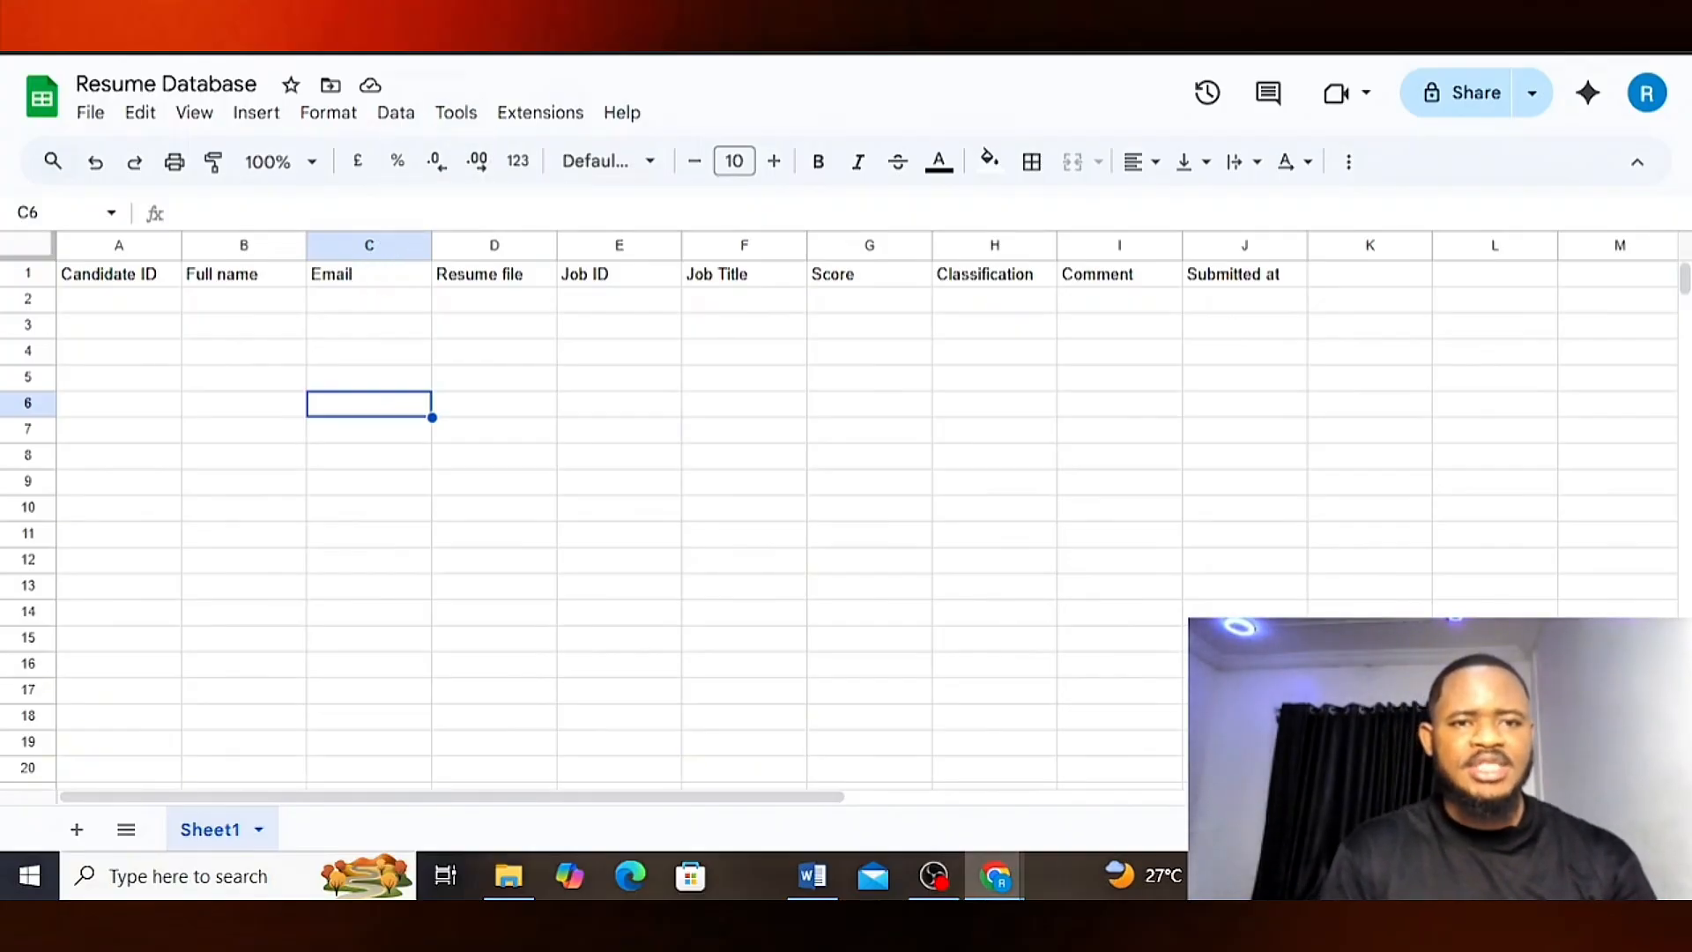
click(458, 26)
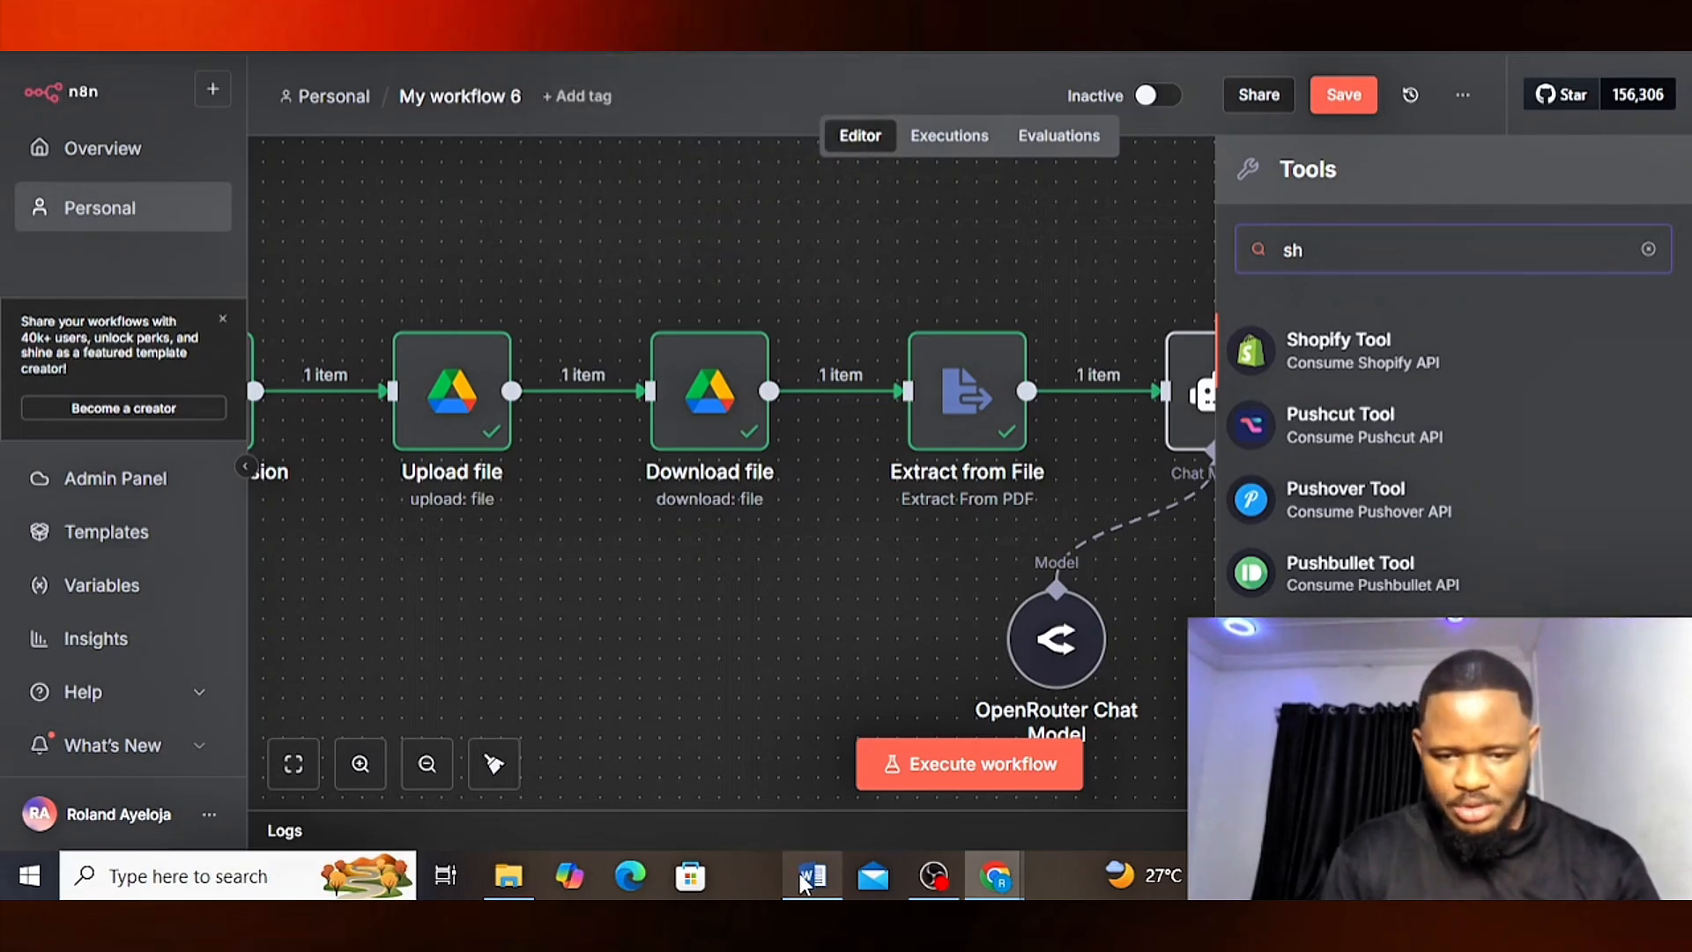
- Switch to Word and view the candidate's contact details and professional summary in the sample resume
mouse_move(812, 875)
click(772, 745)
scroll(384, 586, up, 1)
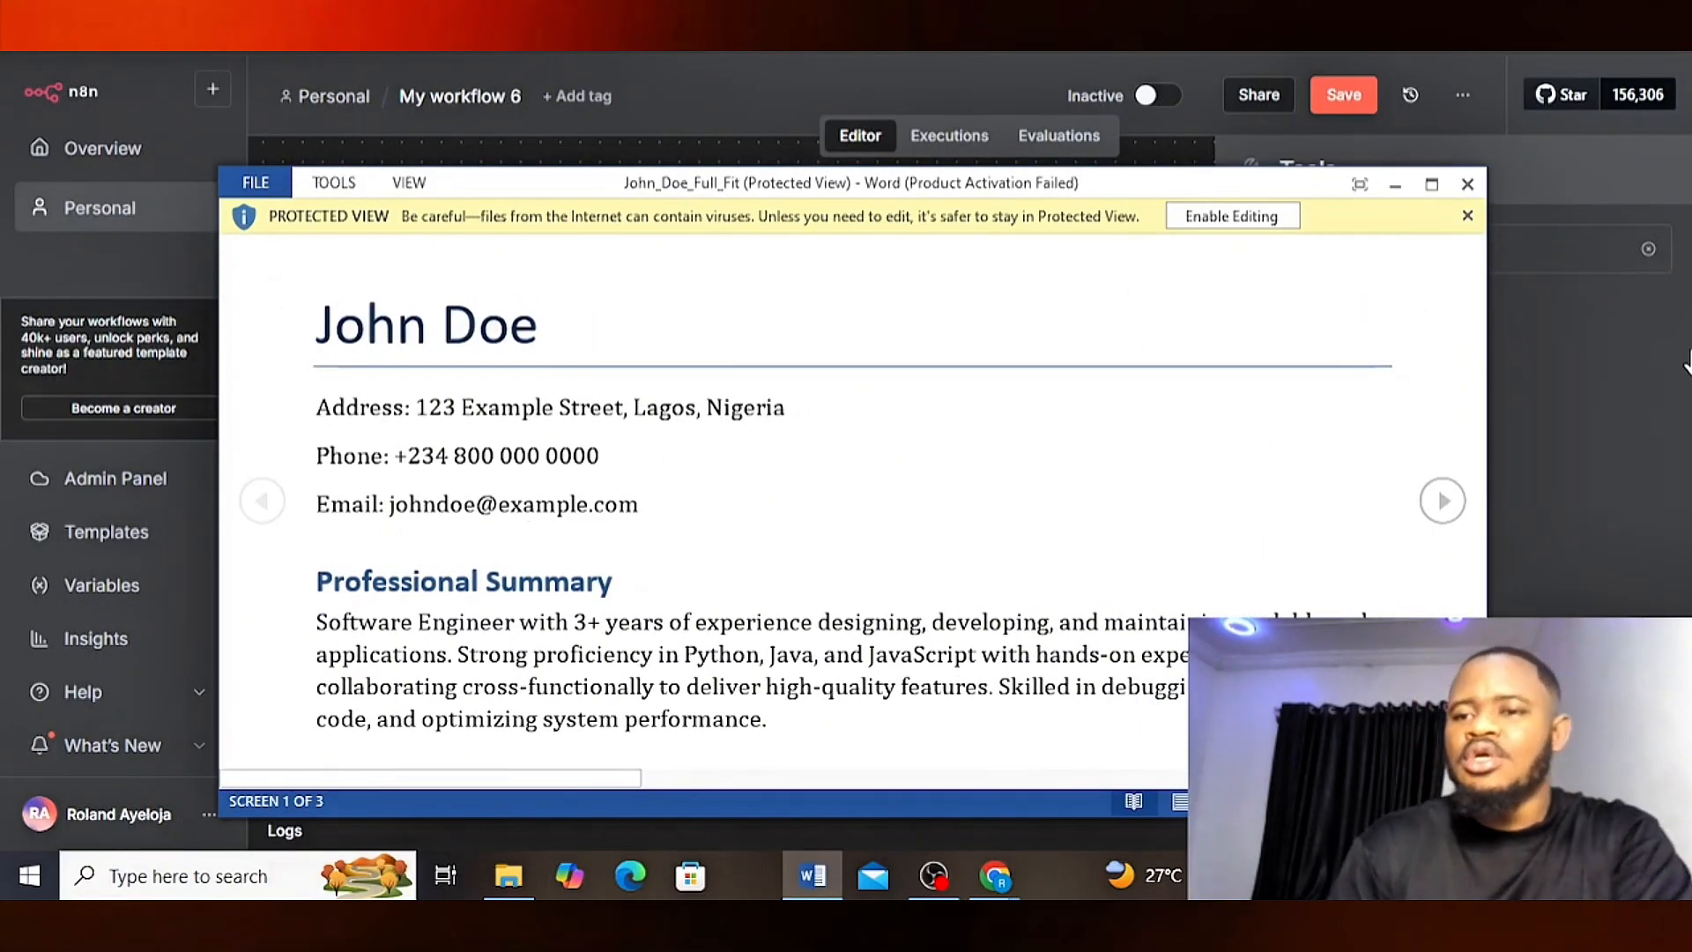
- Return to n8n, add the Shopify tool for creating an order to the AI Agent, and go back to the canvas
click(639, 124)
key(Return)
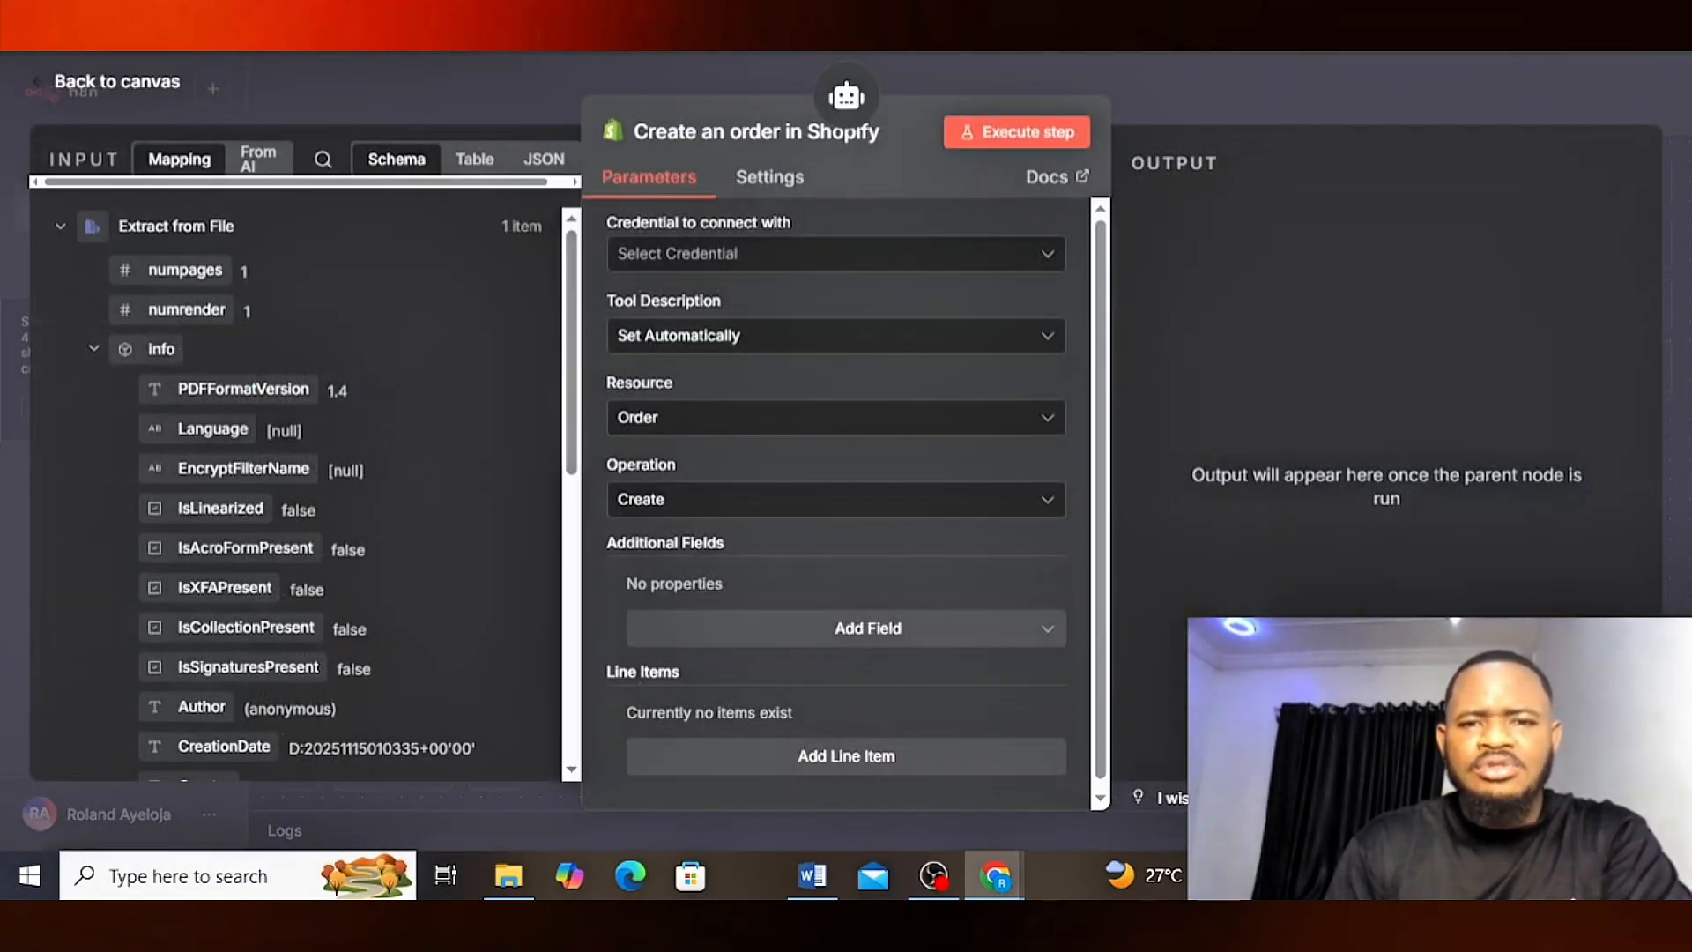
click(520, 104)
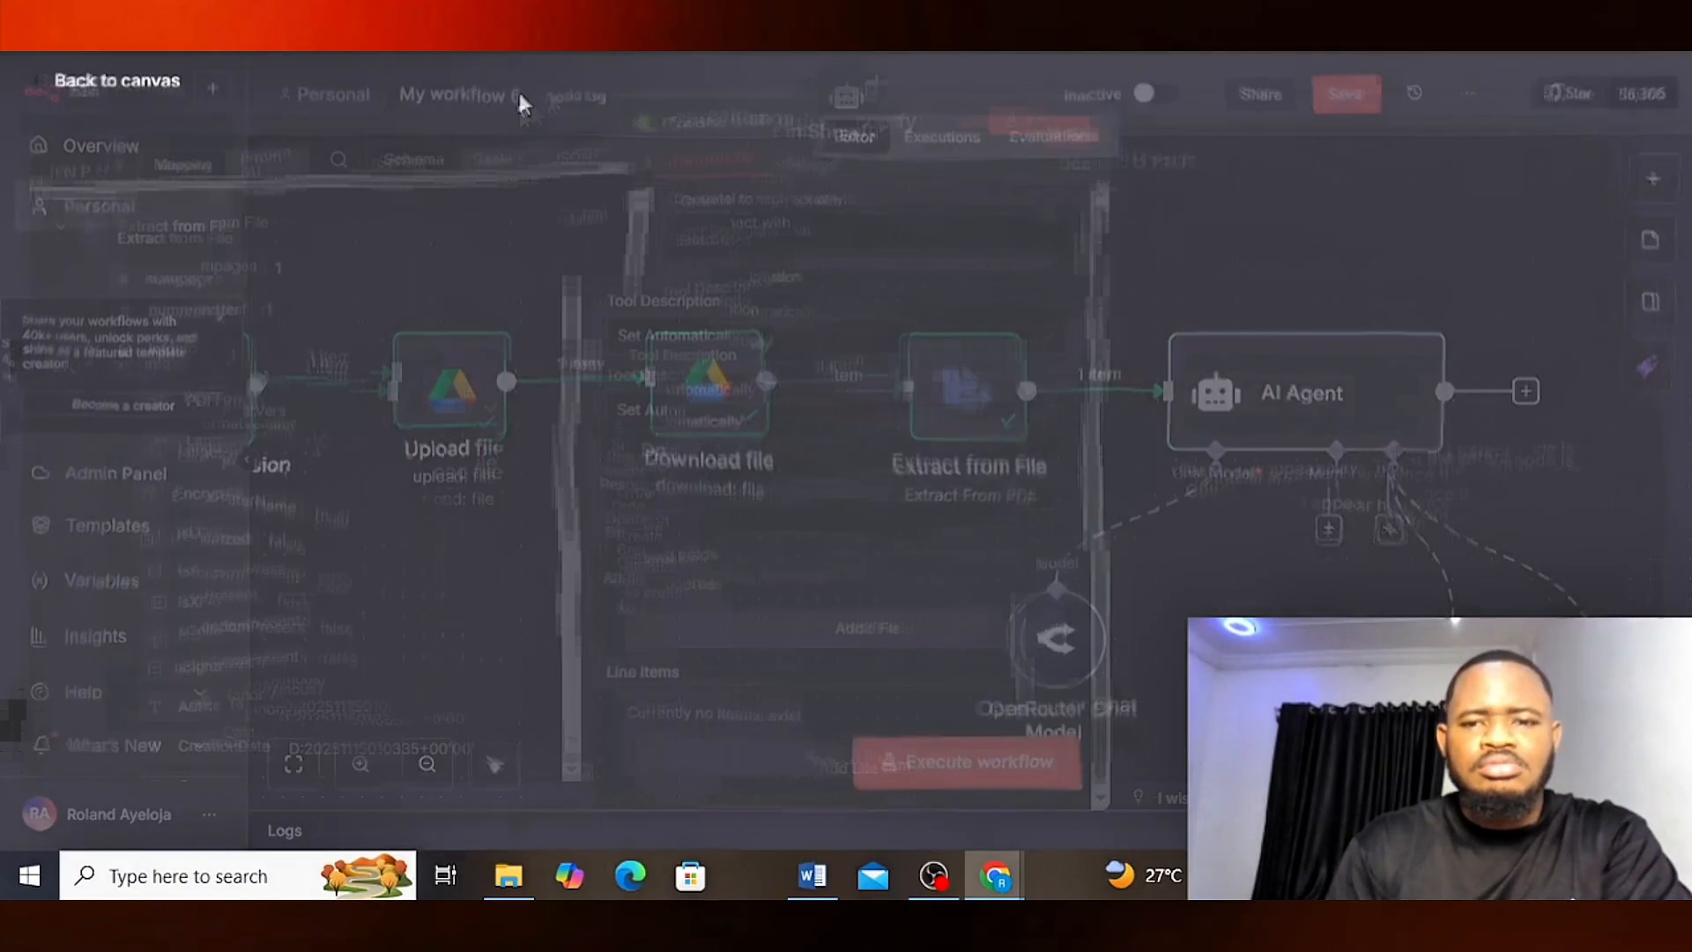
- Add another Google Sheets tool to the AI Agent that appends a row in a sheet
scroll(1410, 688, right, 2)
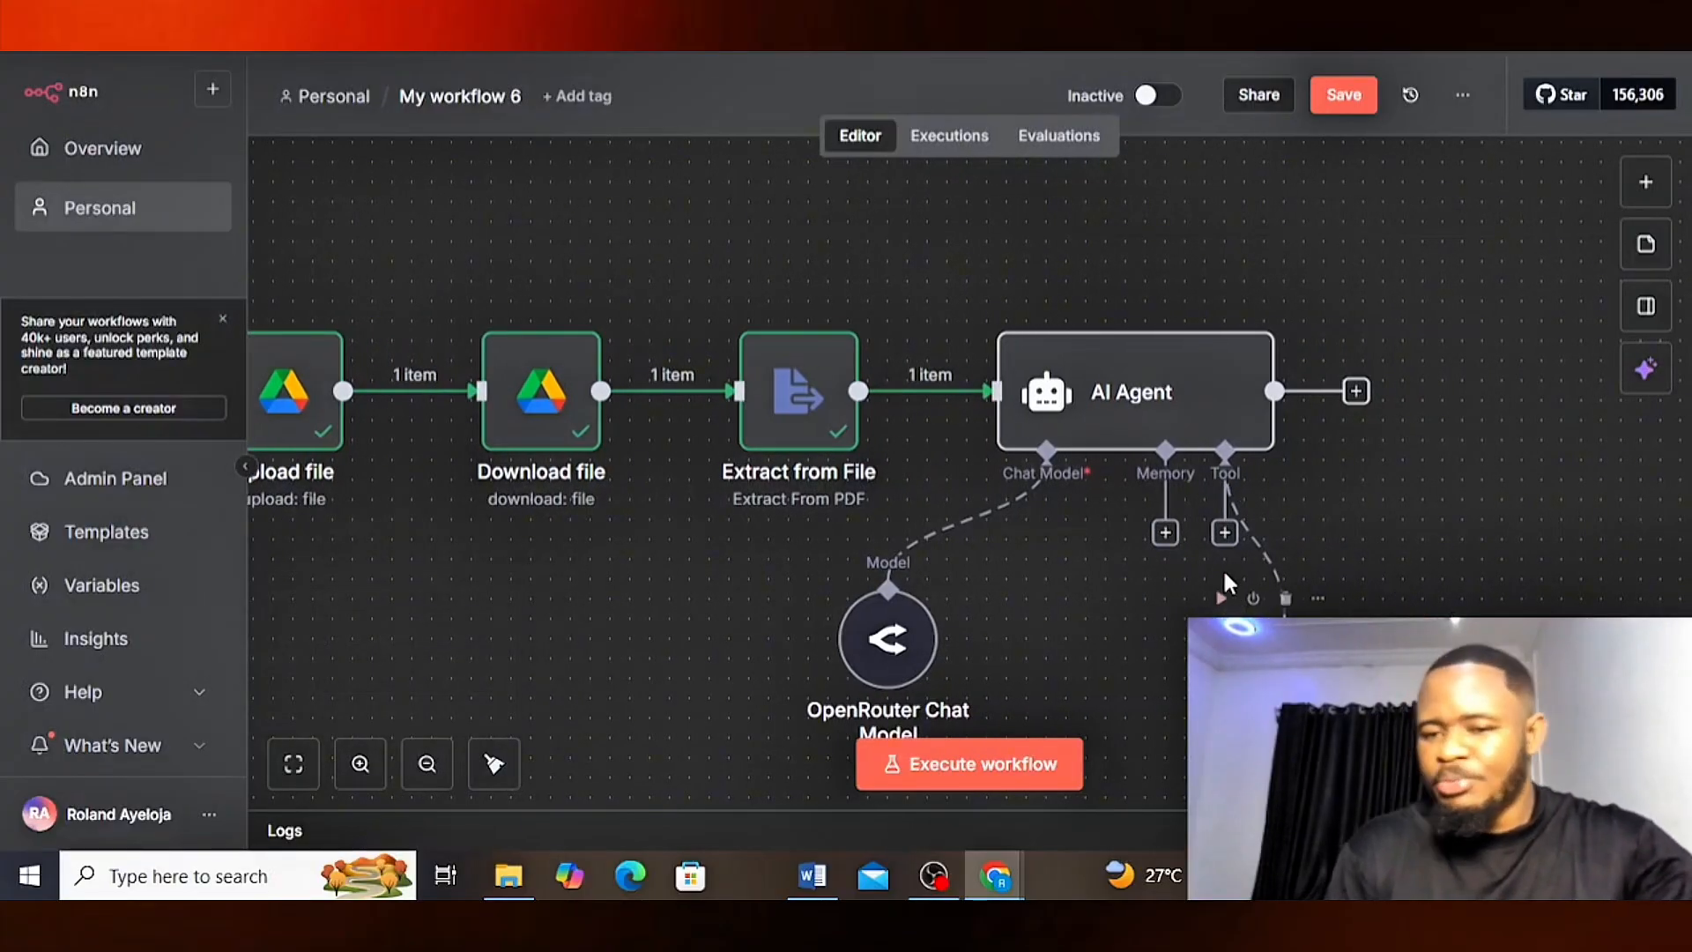
click(1225, 534)
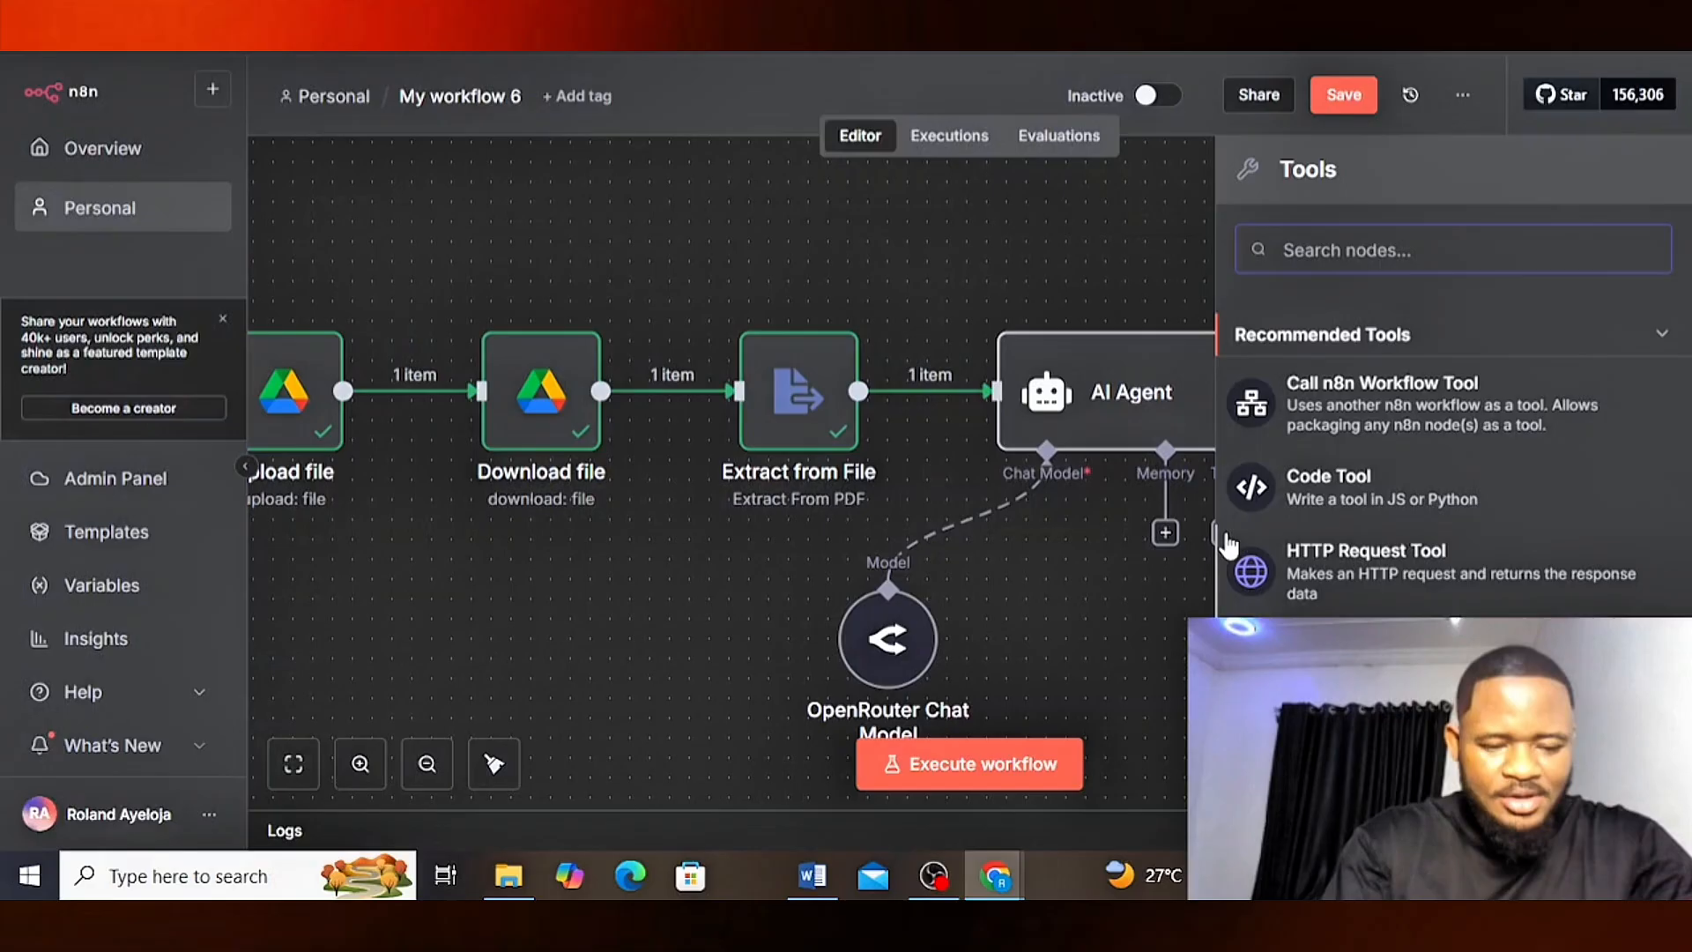
text(sheet)
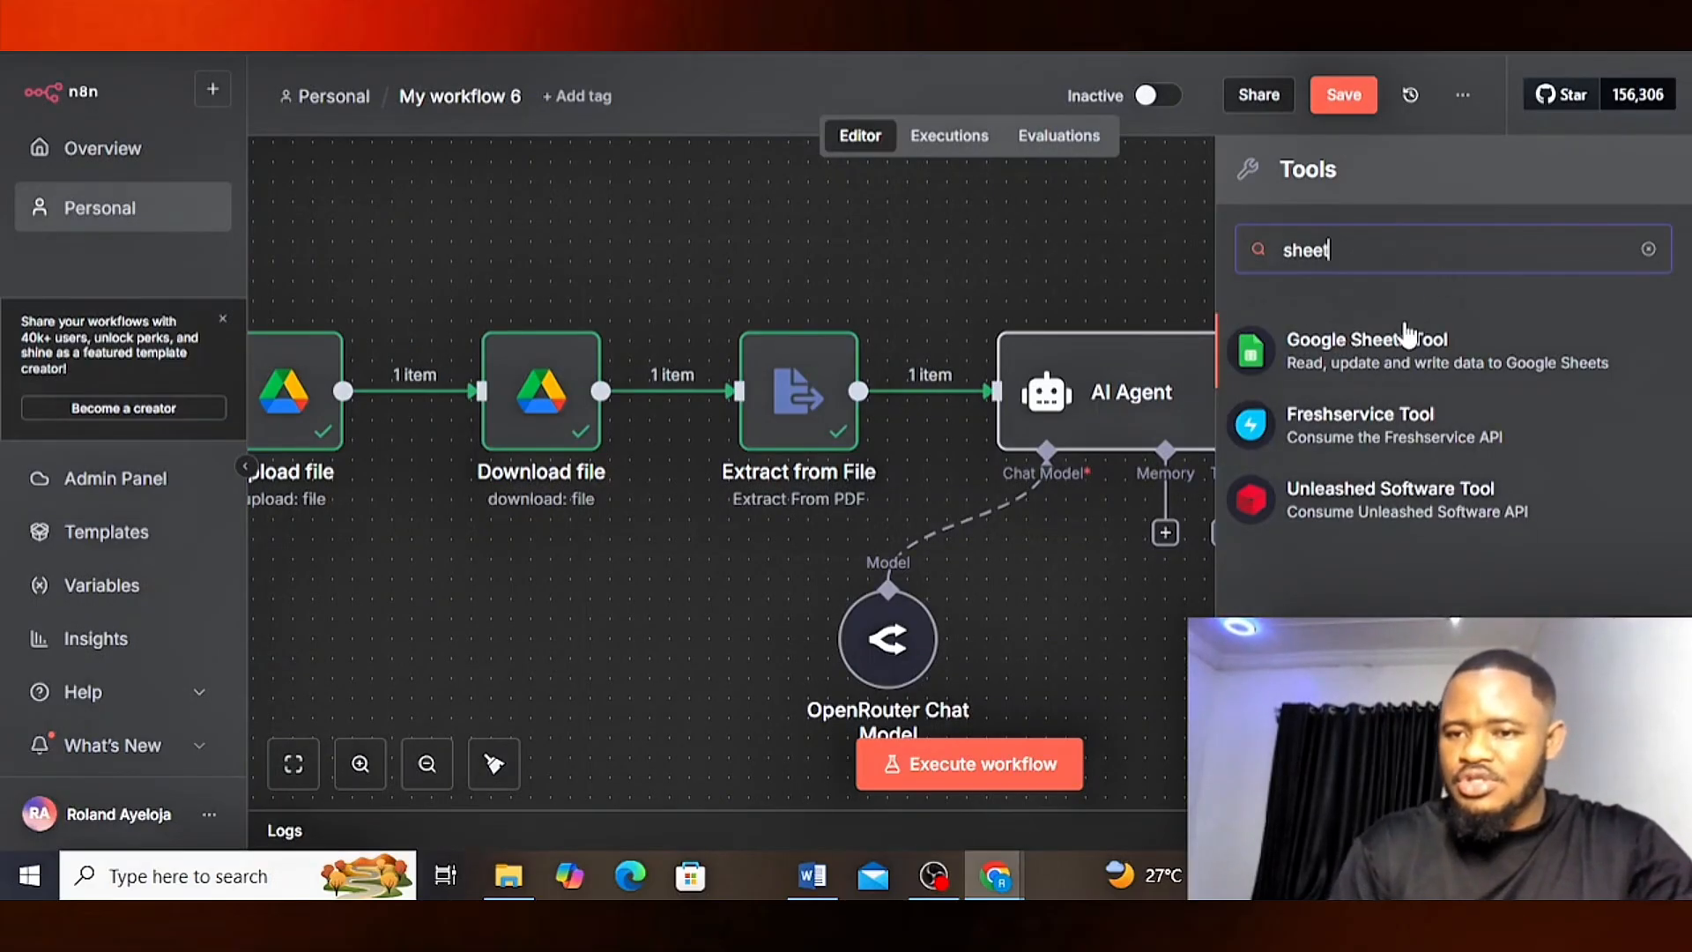
click(1305, 353)
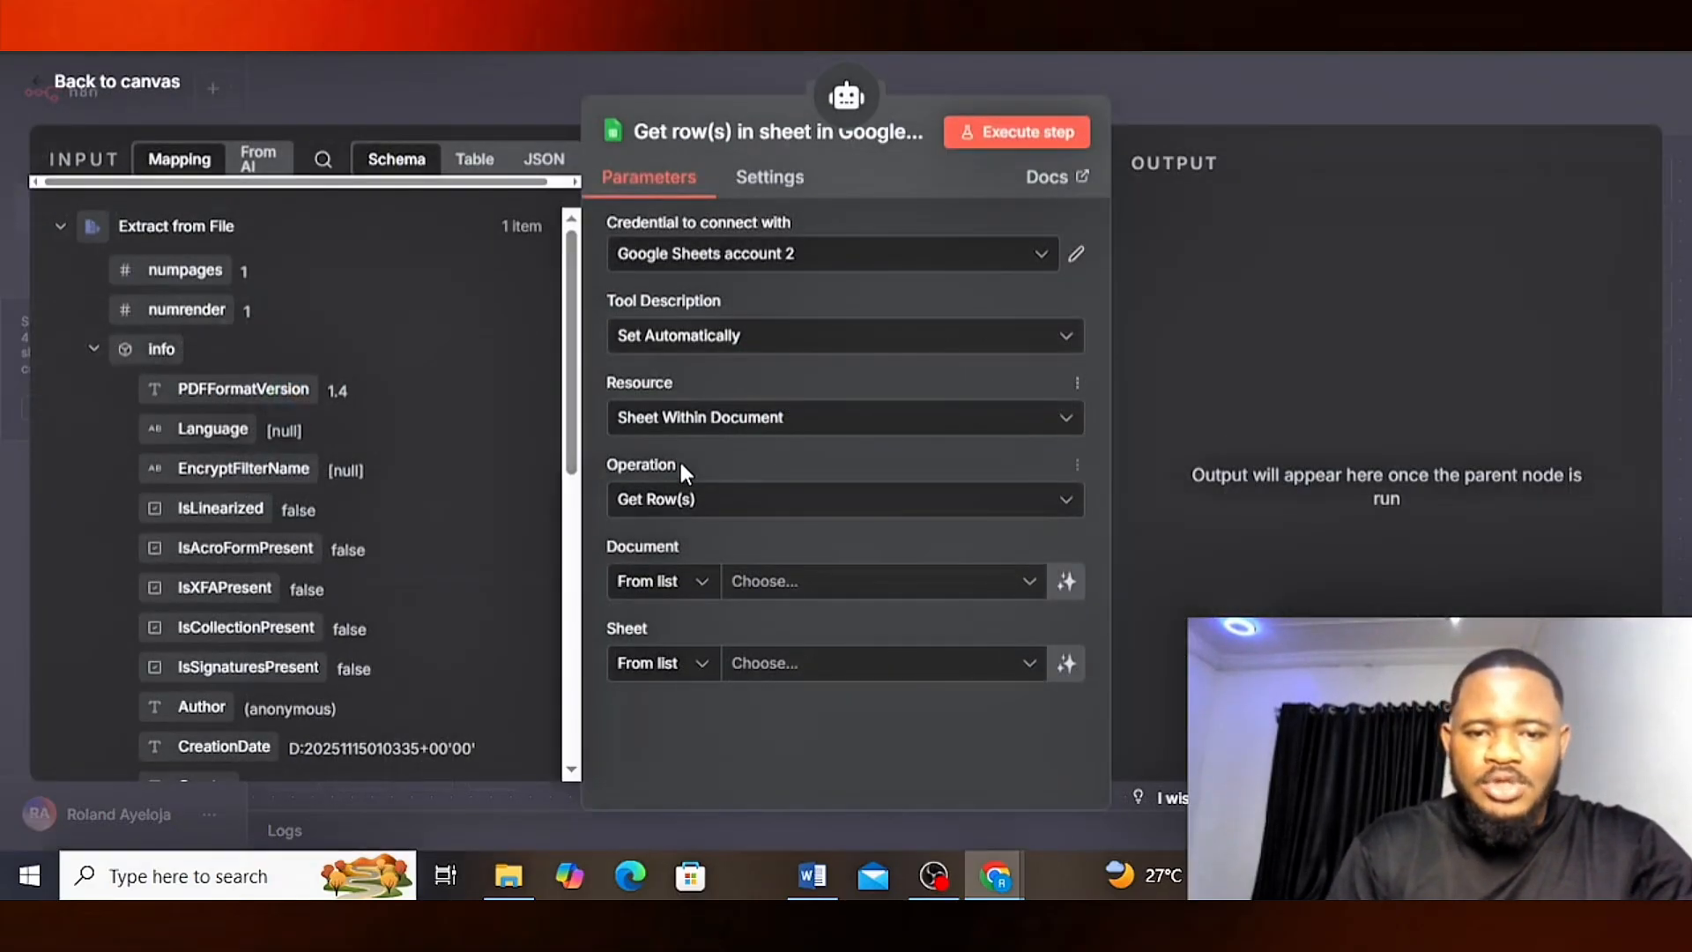
click(684, 513)
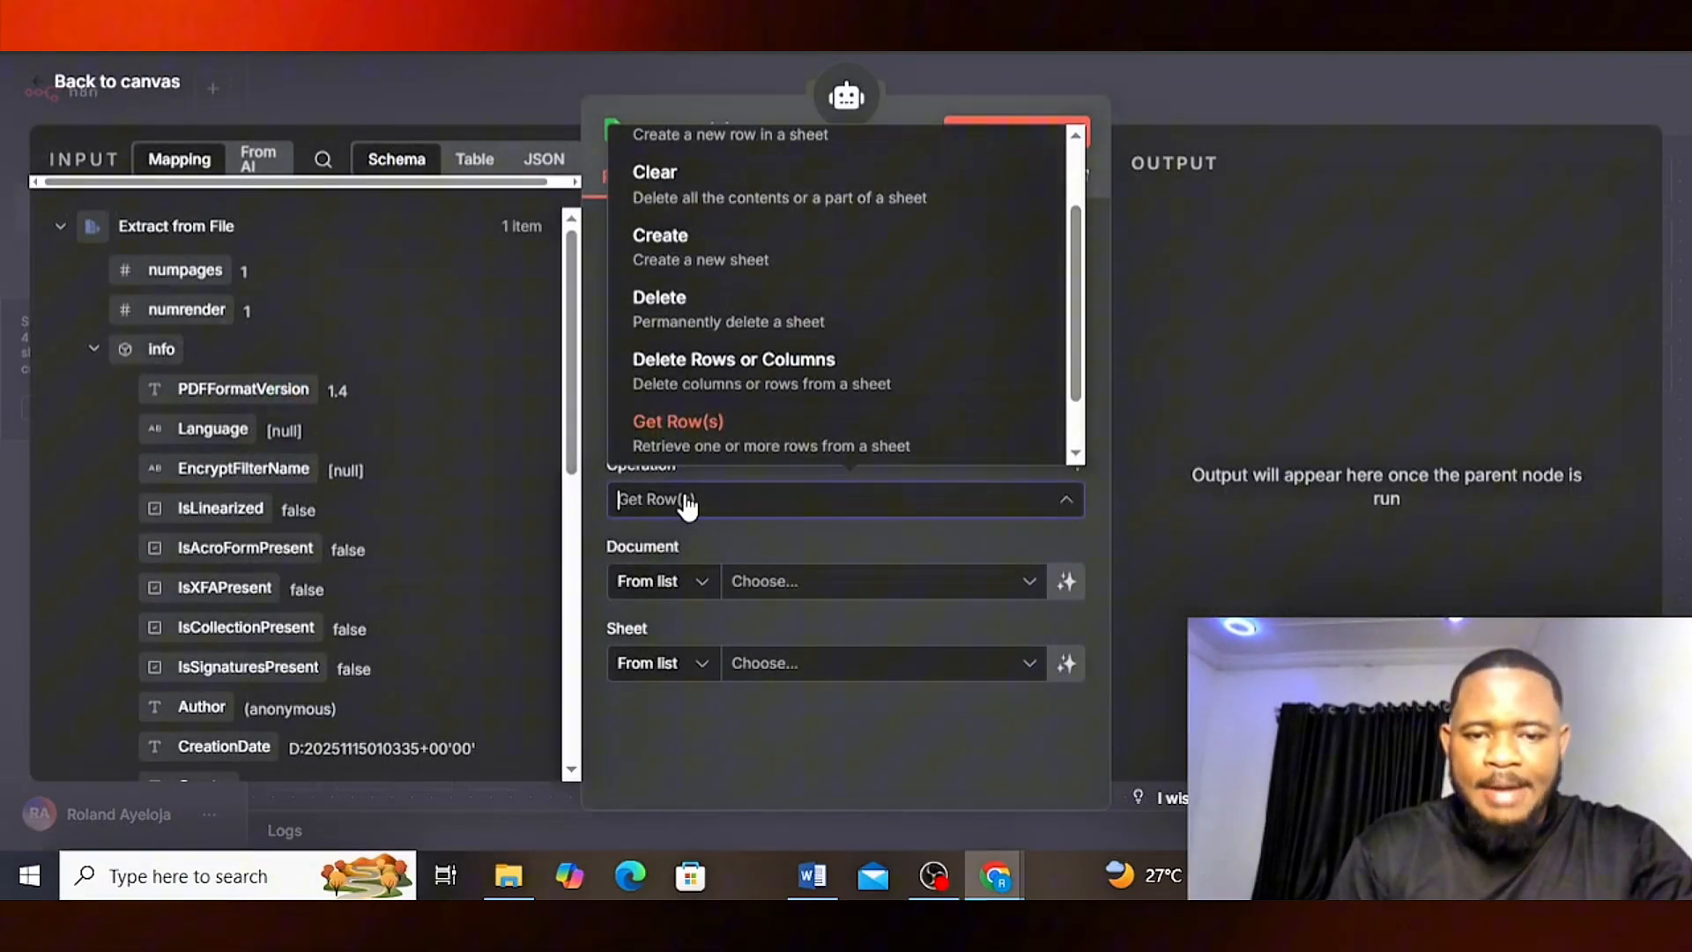
scroll(743, 258, up, 2)
click(737, 249)
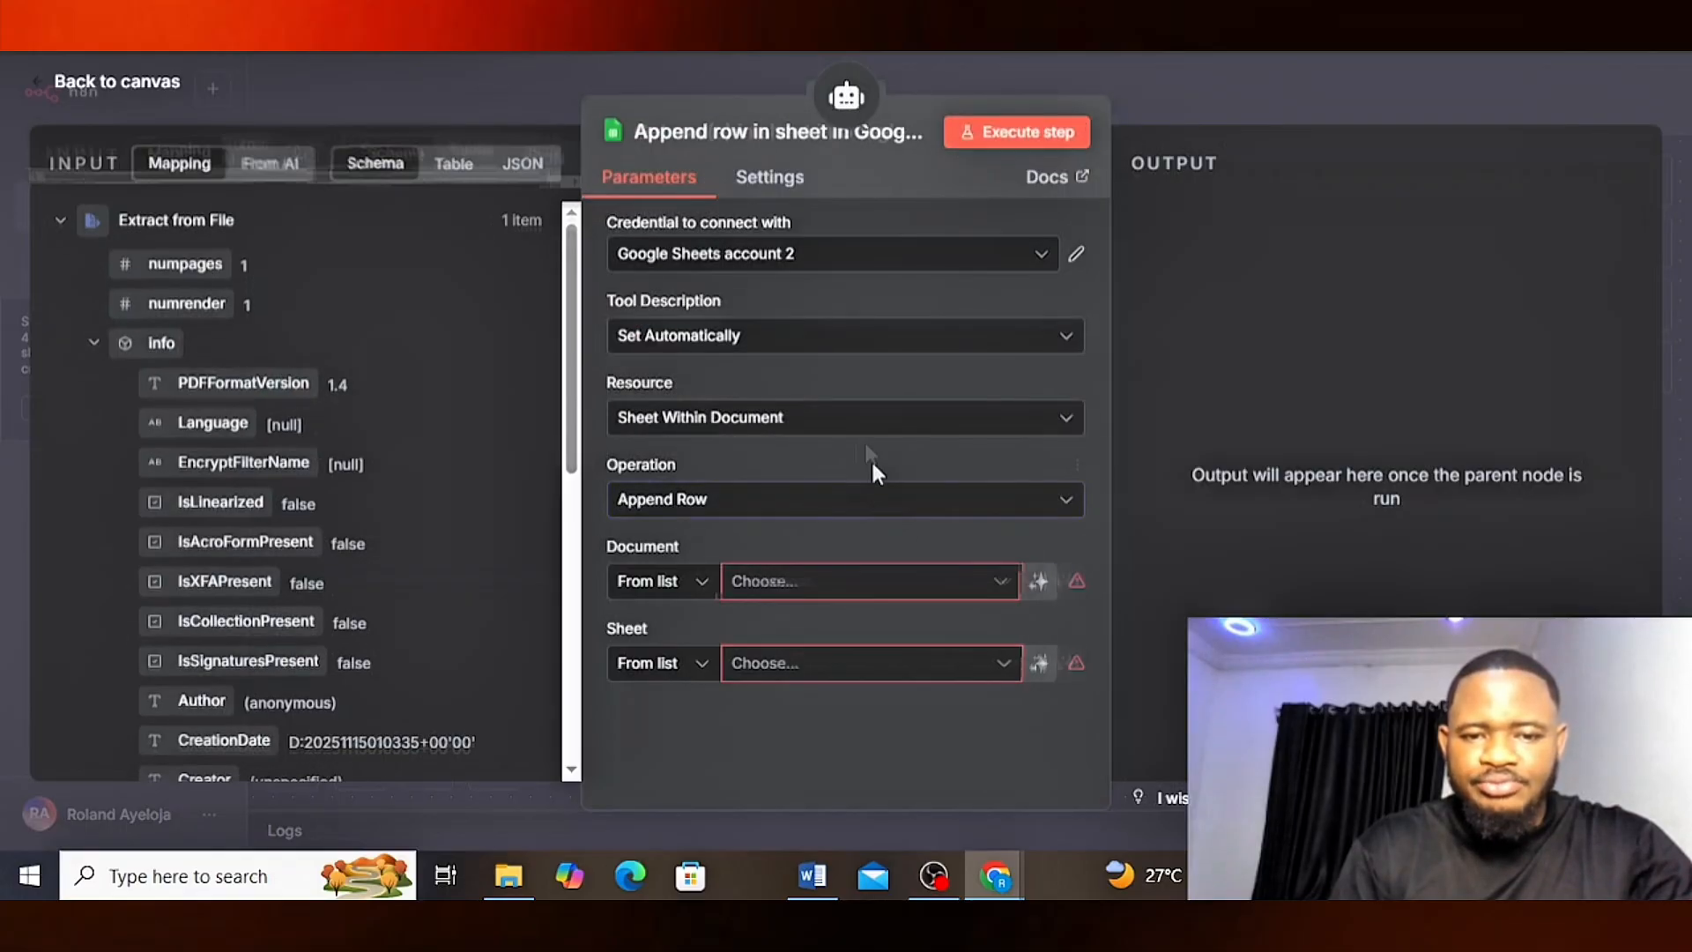
- Point the append-row tool at the Resume Database document and its Sheet1
click(835, 589)
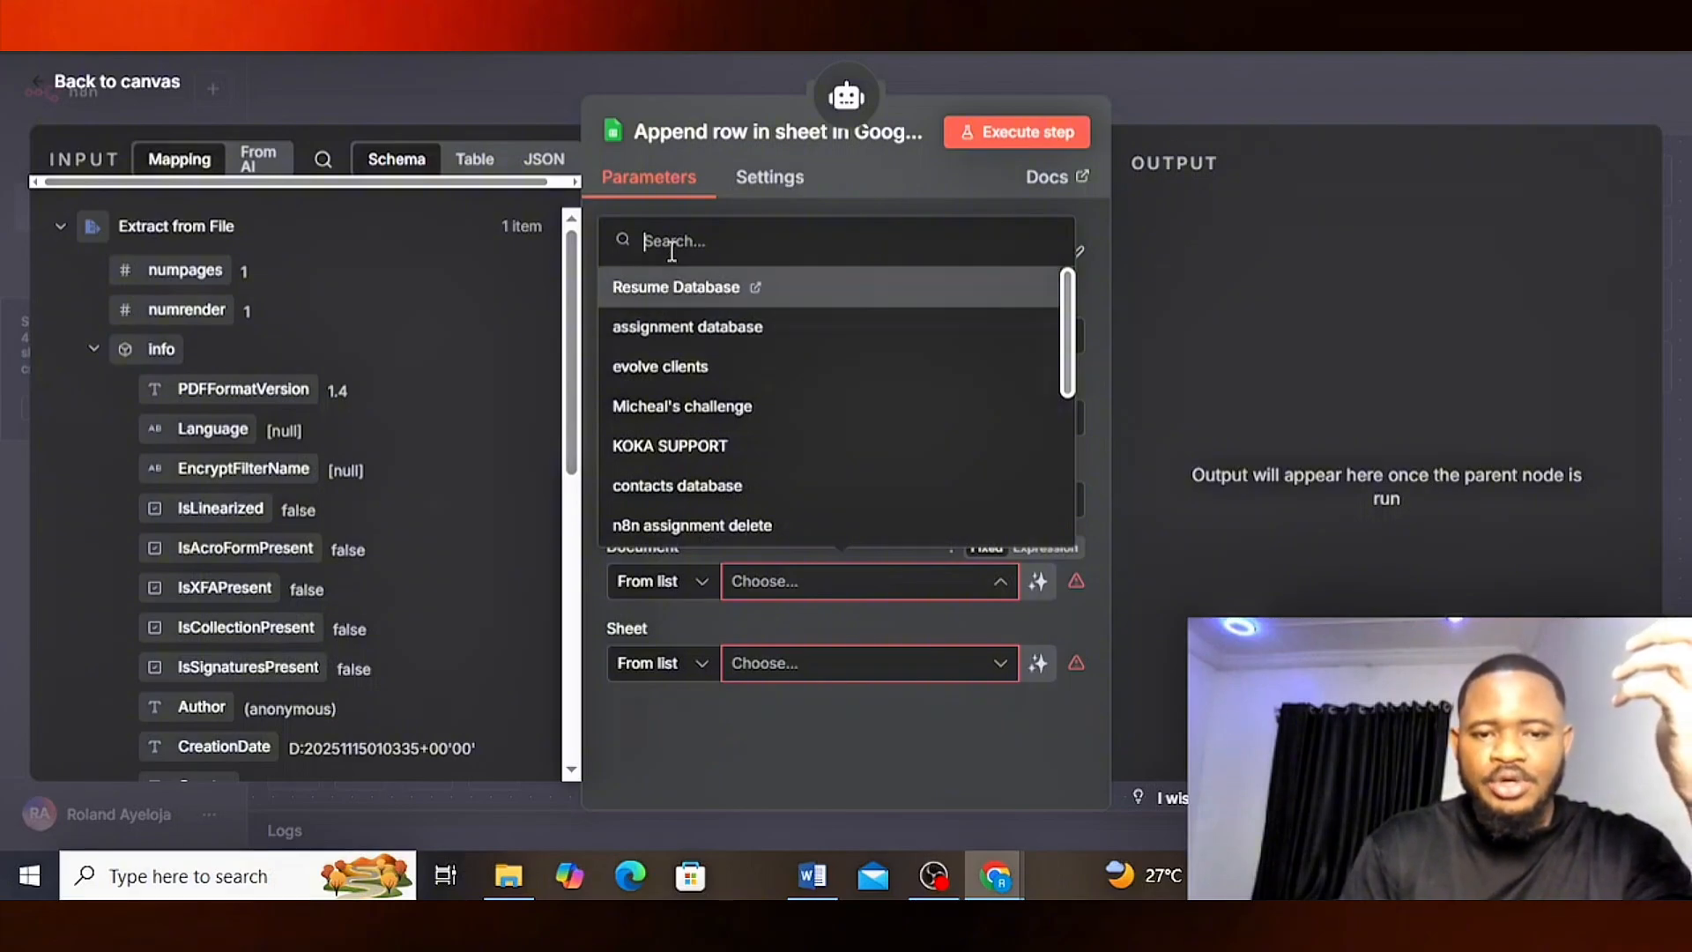
click(666, 295)
click(790, 663)
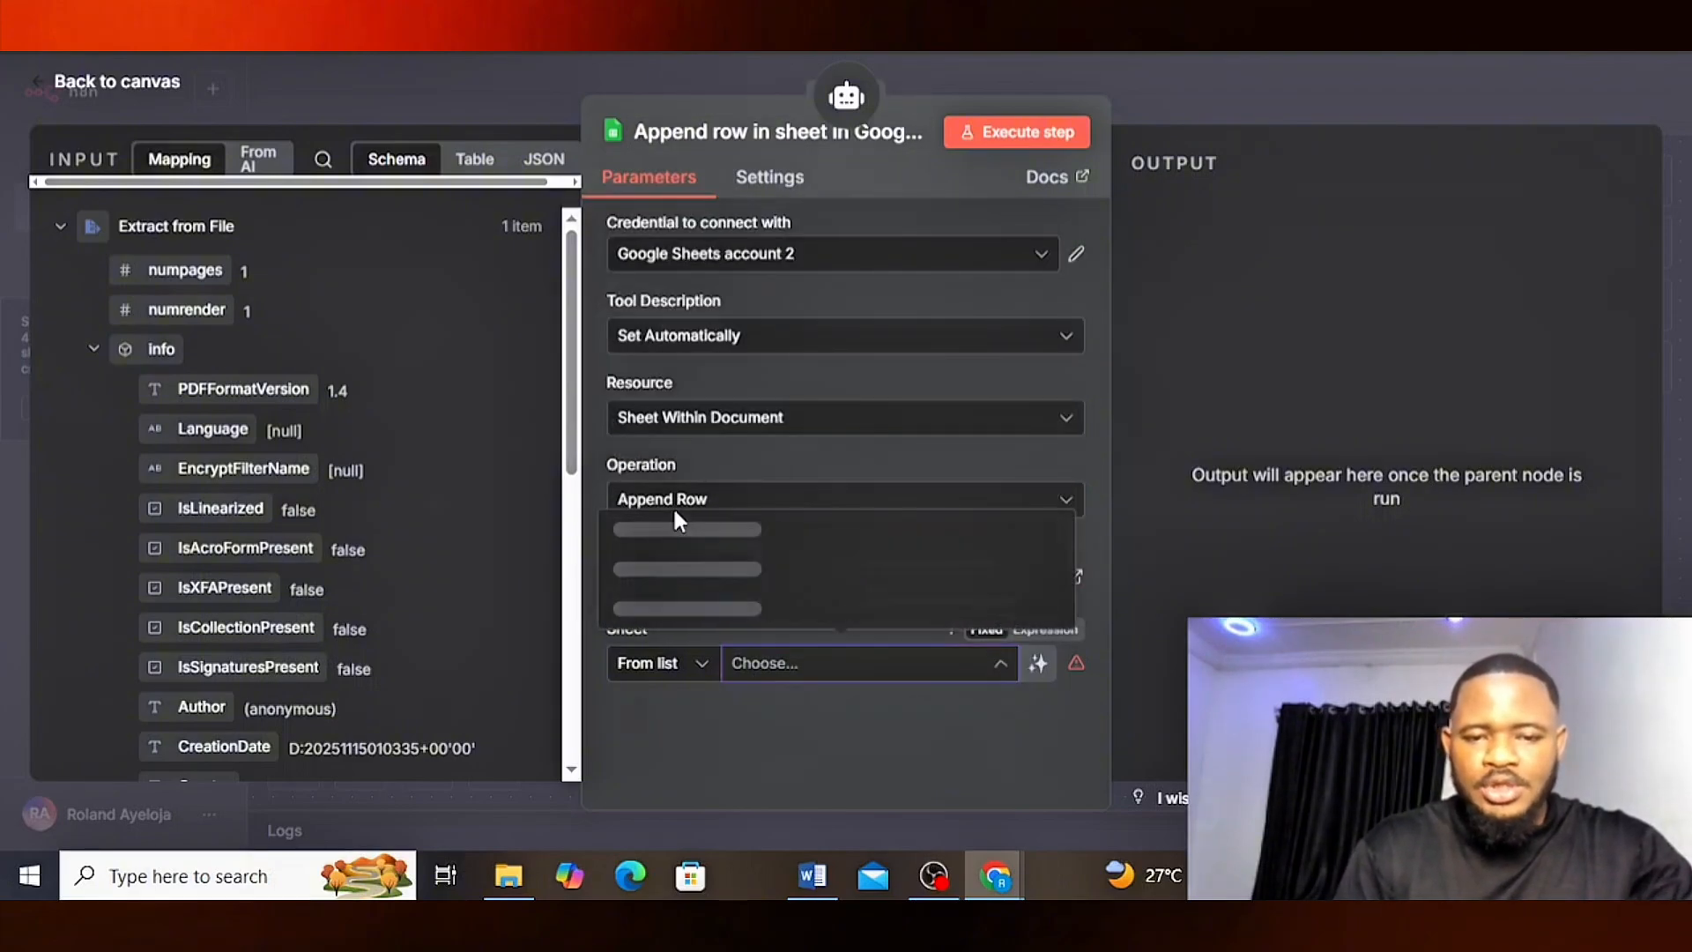
click(637, 609)
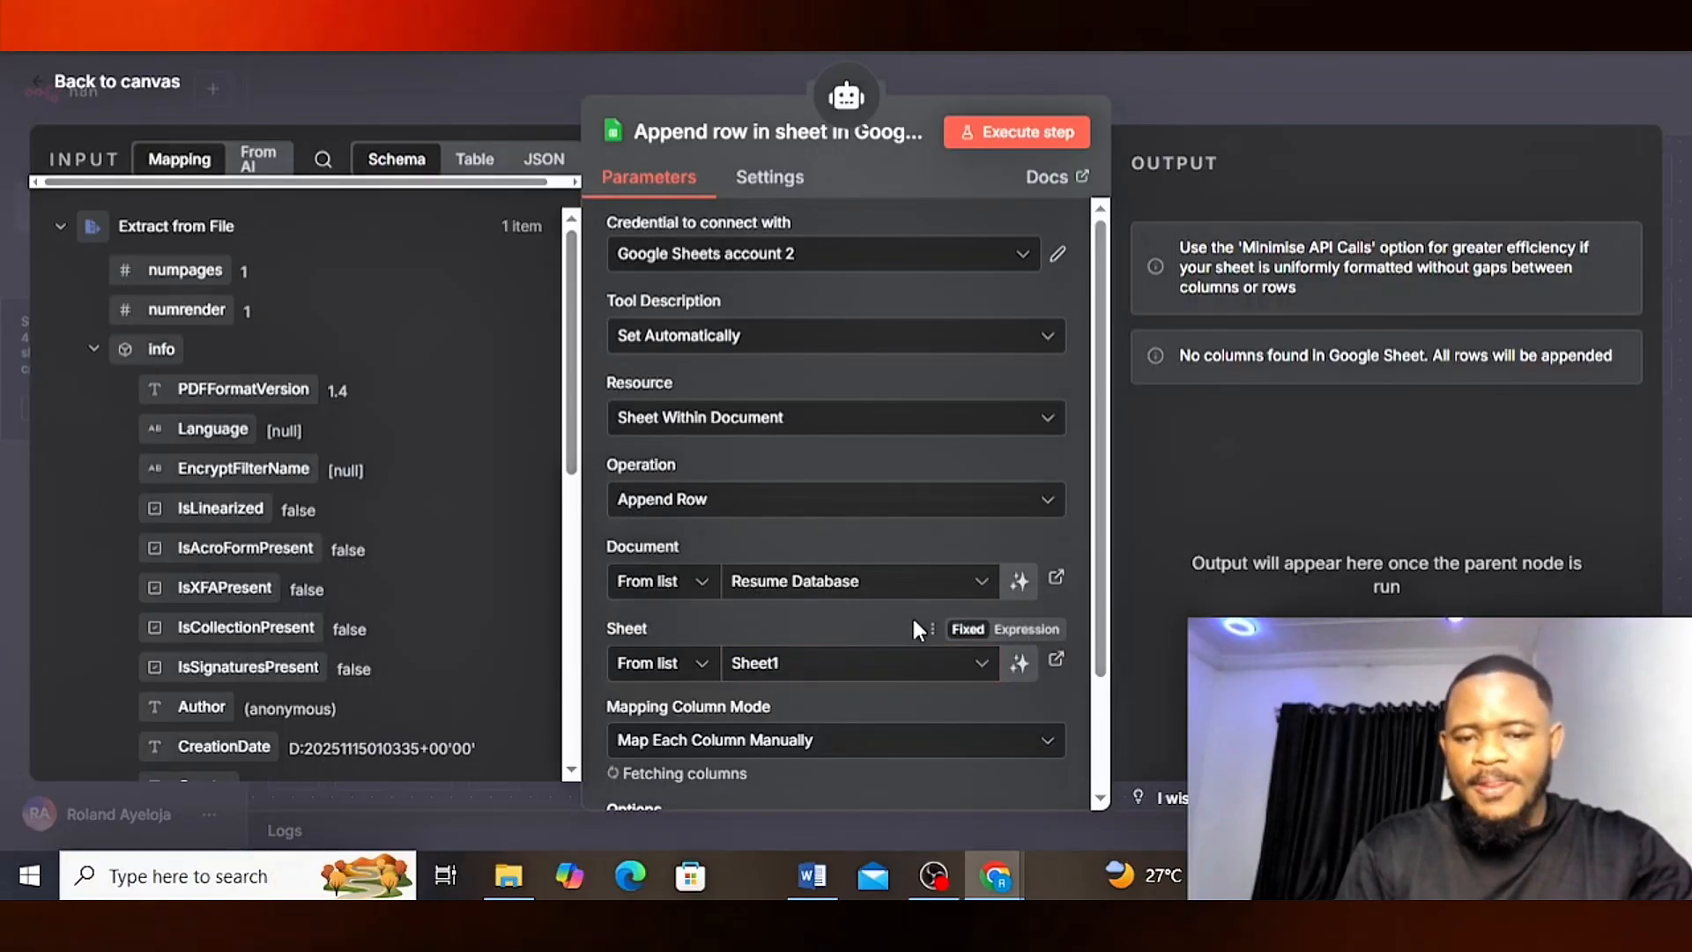
- Let the model define the Submitted at, Comment, Classification, Score, Job Title and Job ID column values
scroll(1100, 617, down, 10)
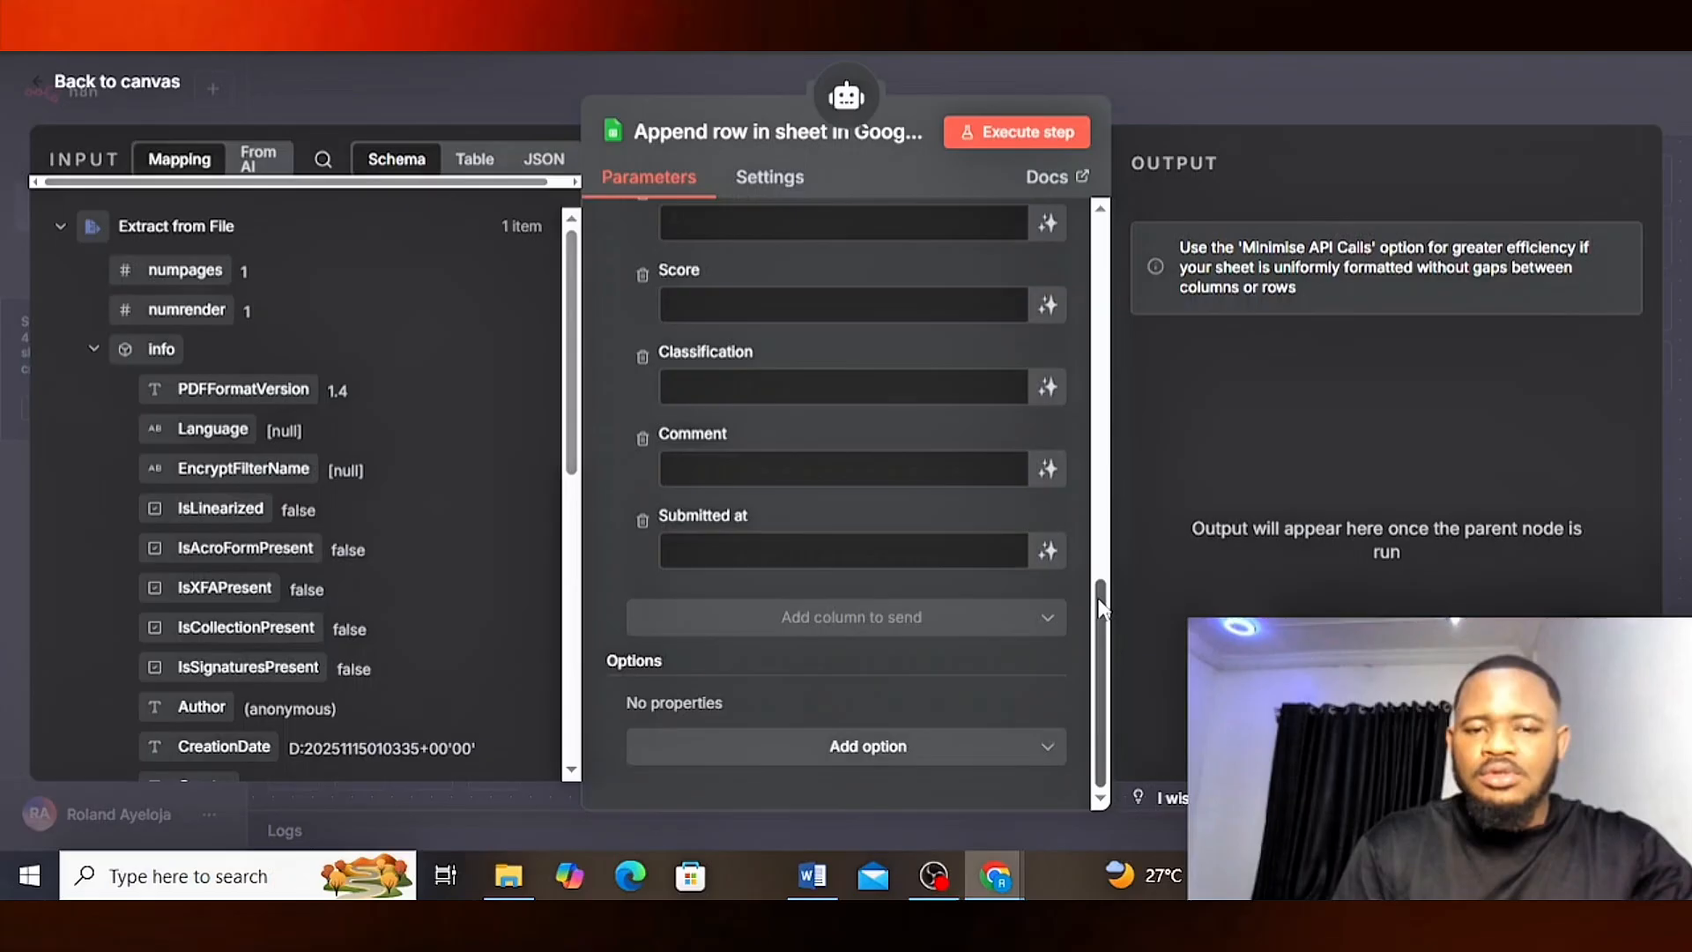
mouse_move(1099, 601)
mouse_down()
mouse_move(1109, 401)
mouse_move(1098, 601)
mouse_up()
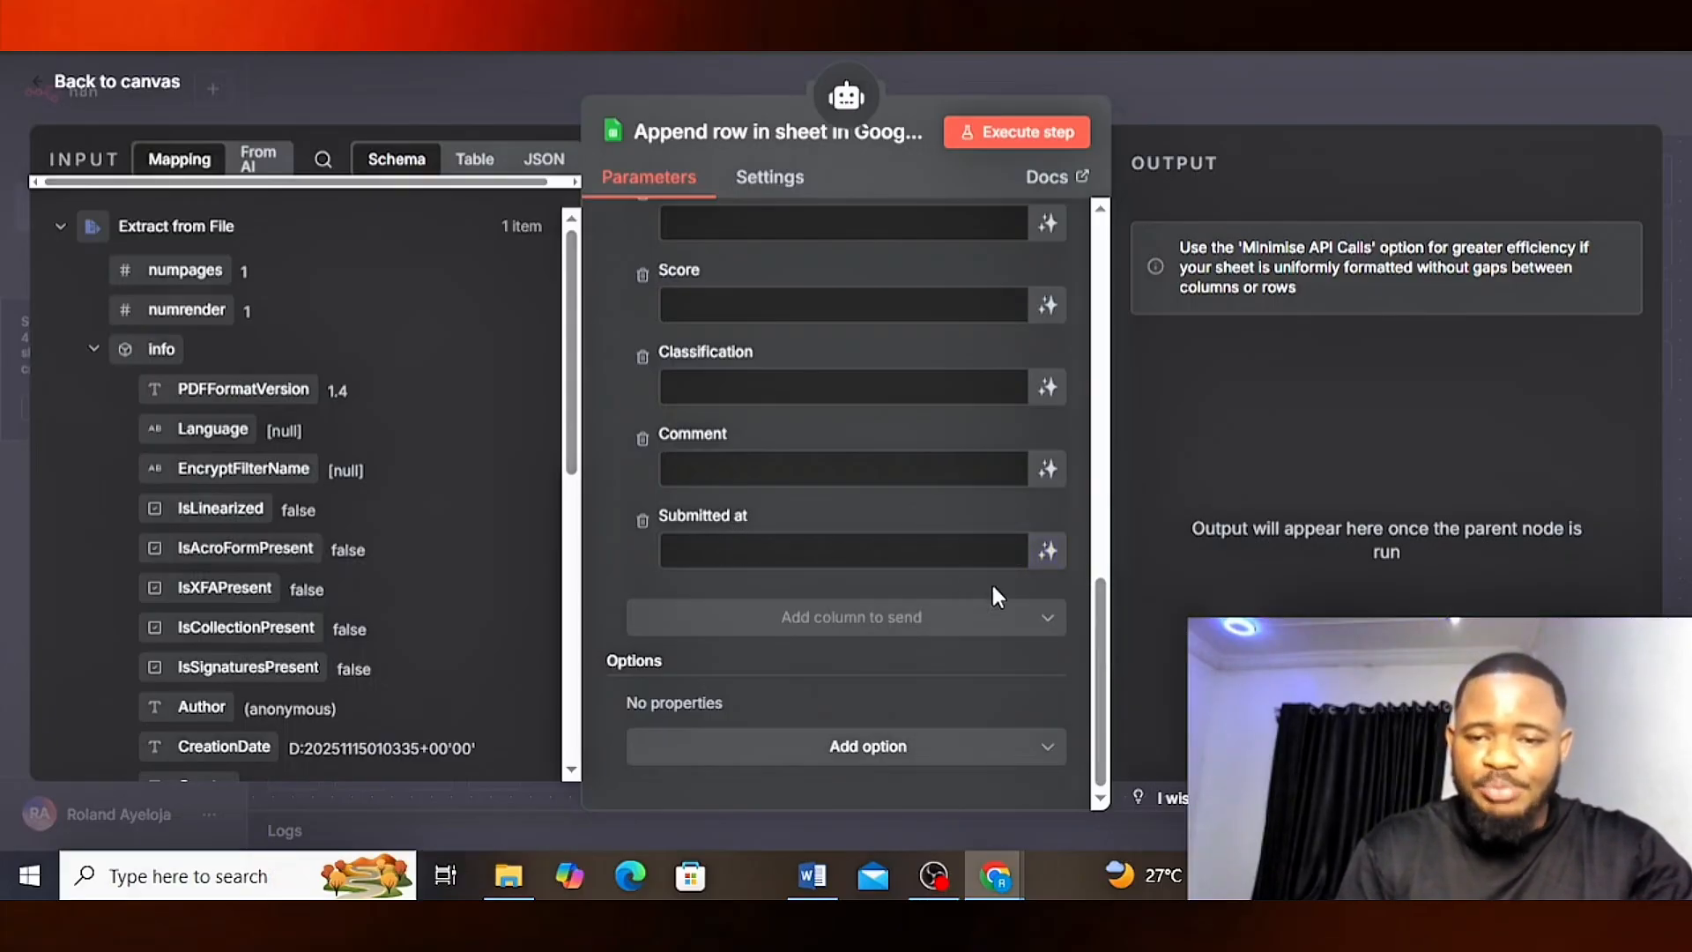
click(1051, 552)
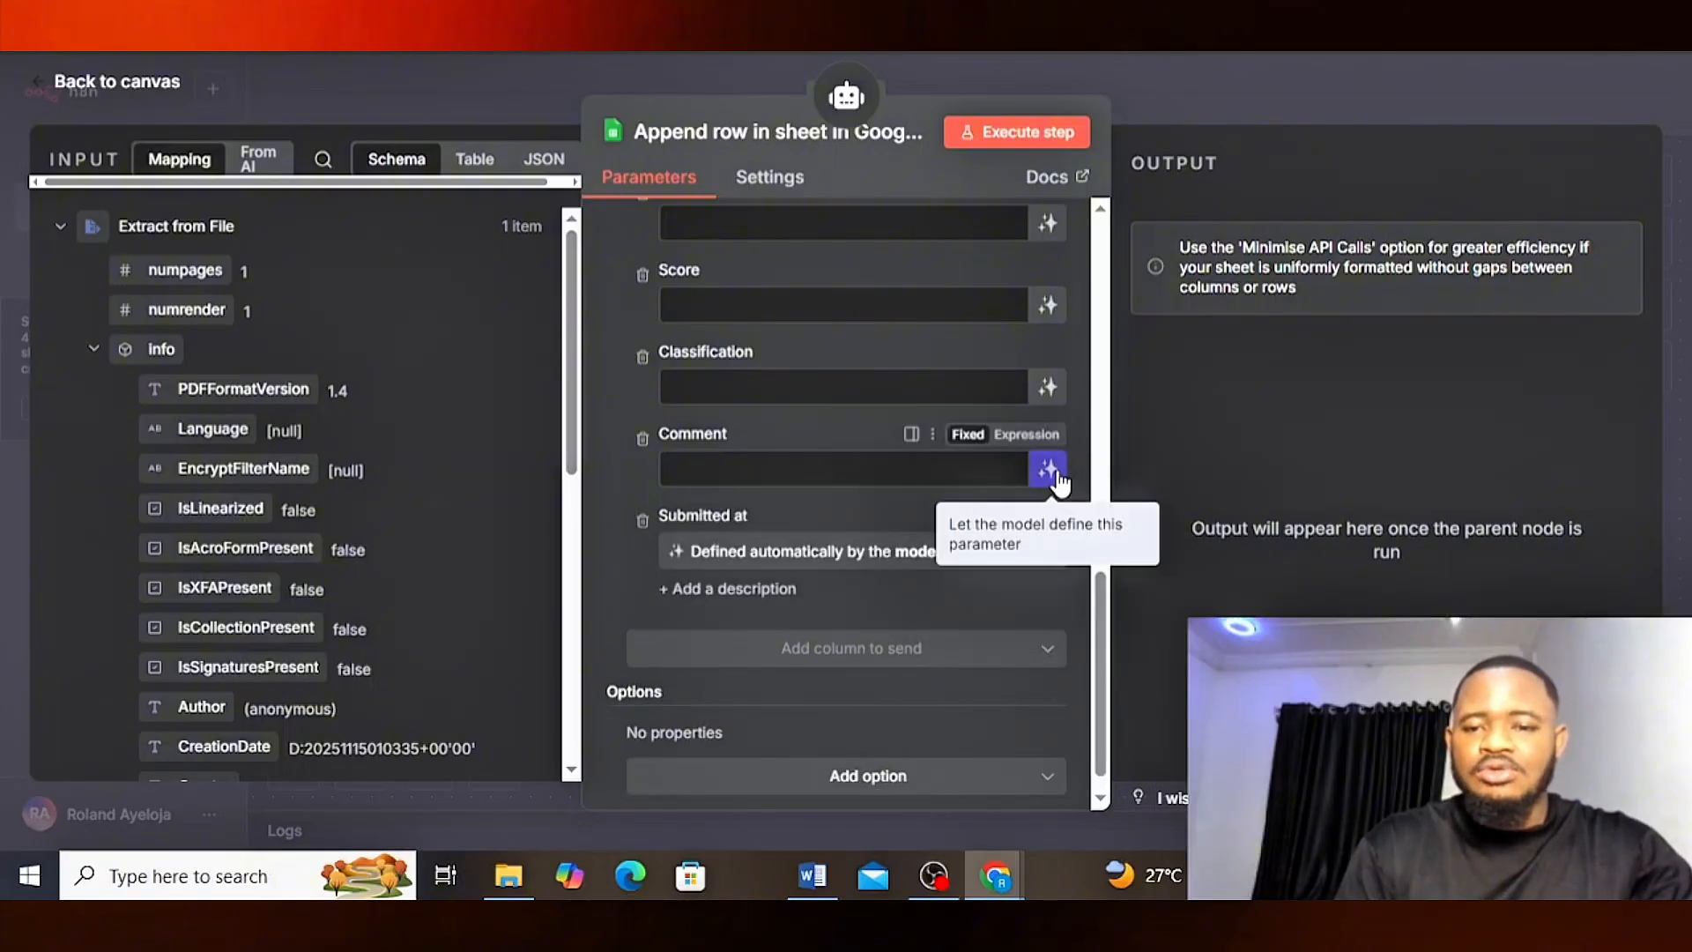
click(1049, 471)
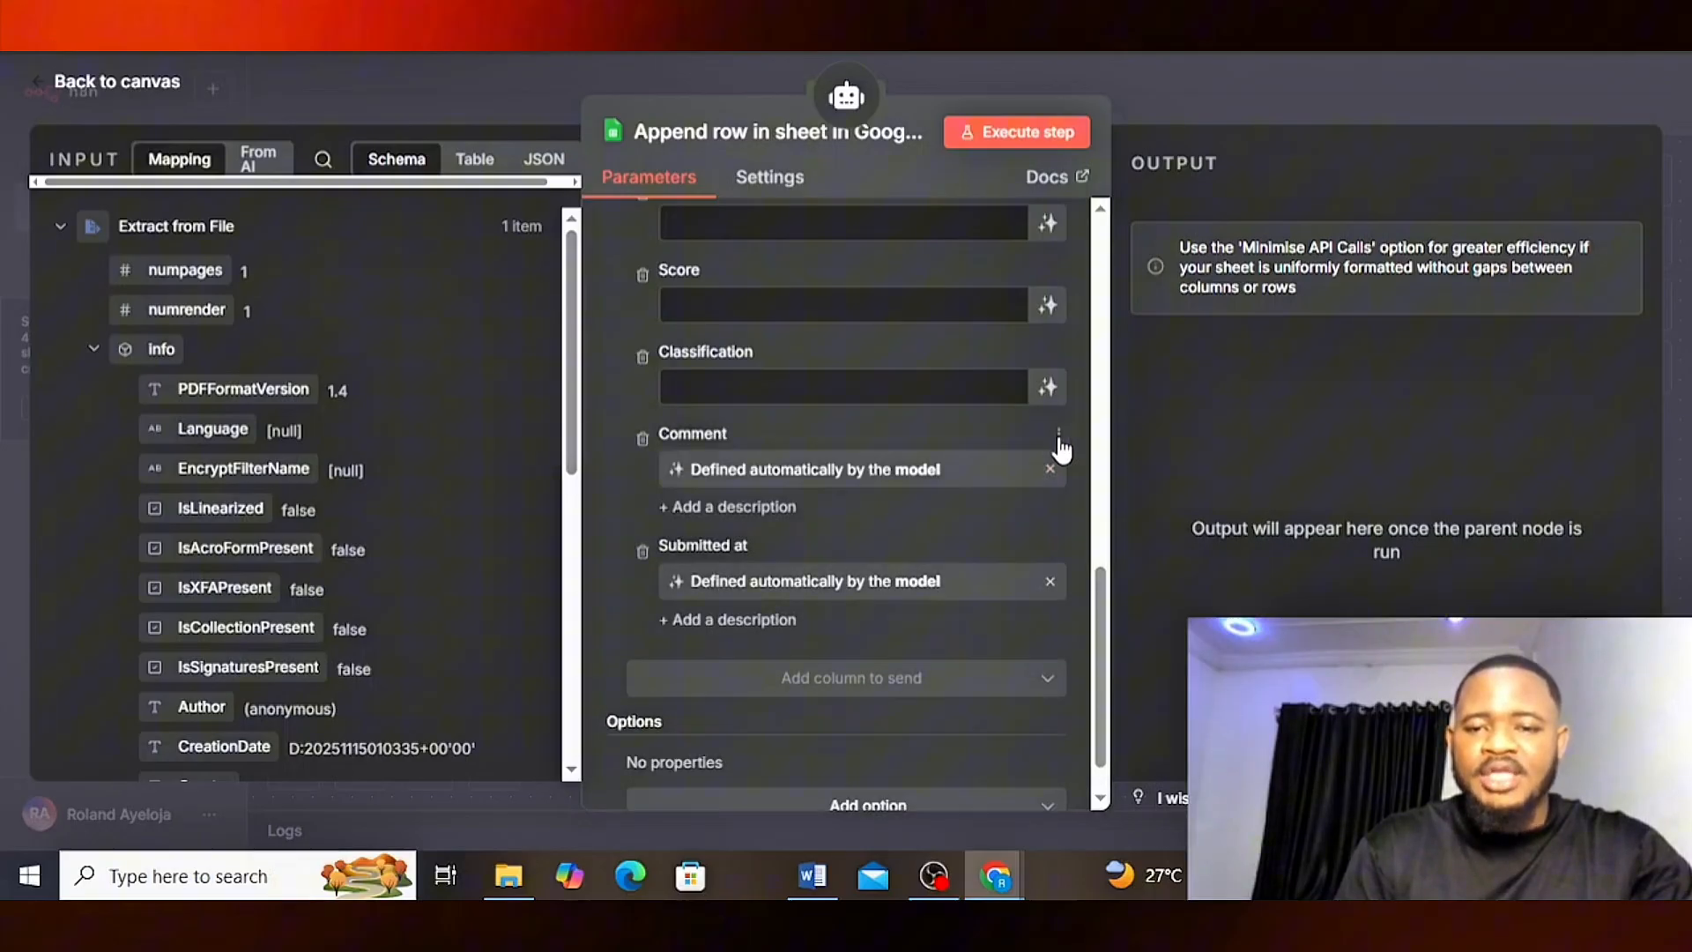
click(1048, 387)
click(1048, 305)
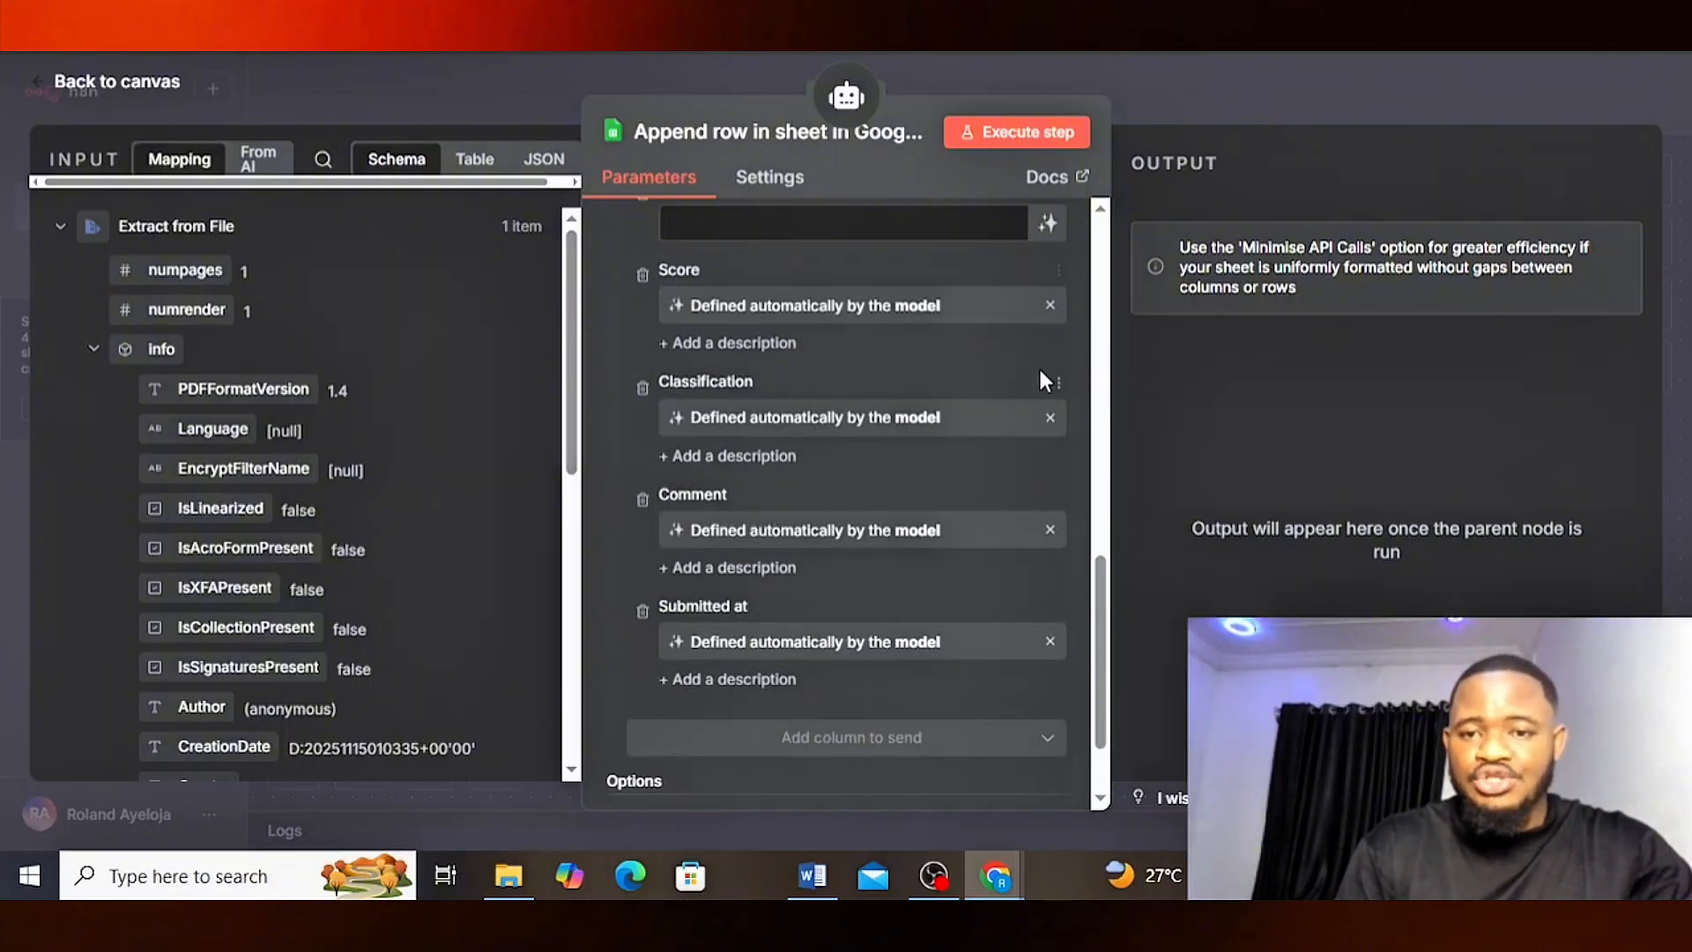
scroll(1042, 379, up, 2)
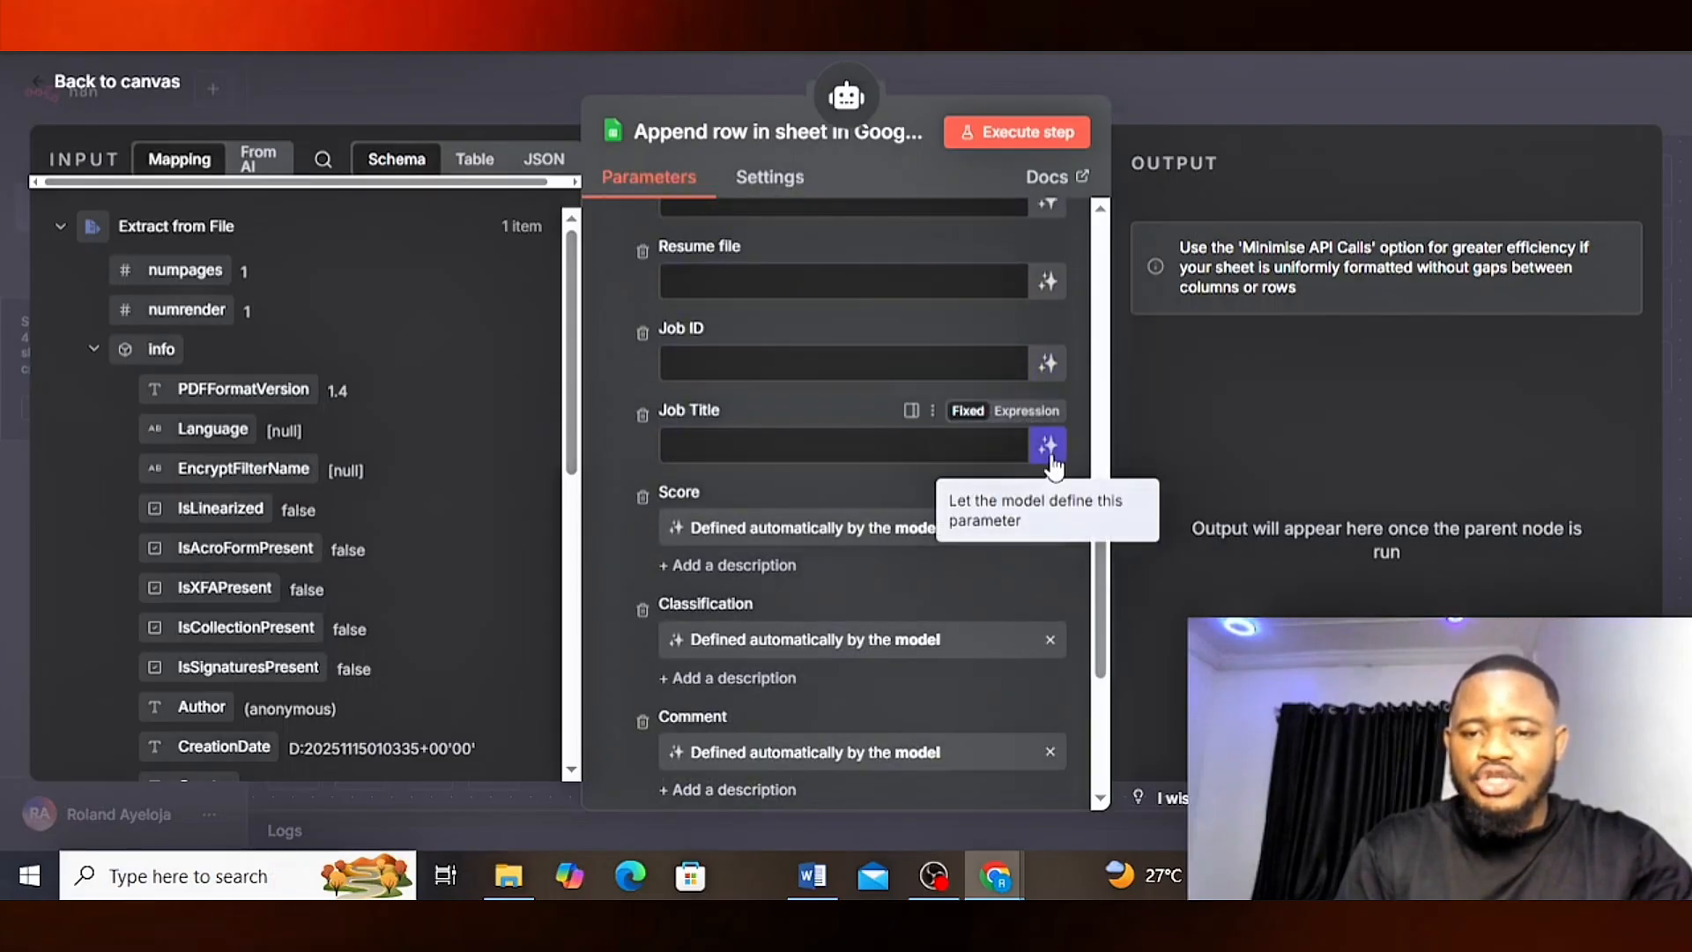
click(1051, 454)
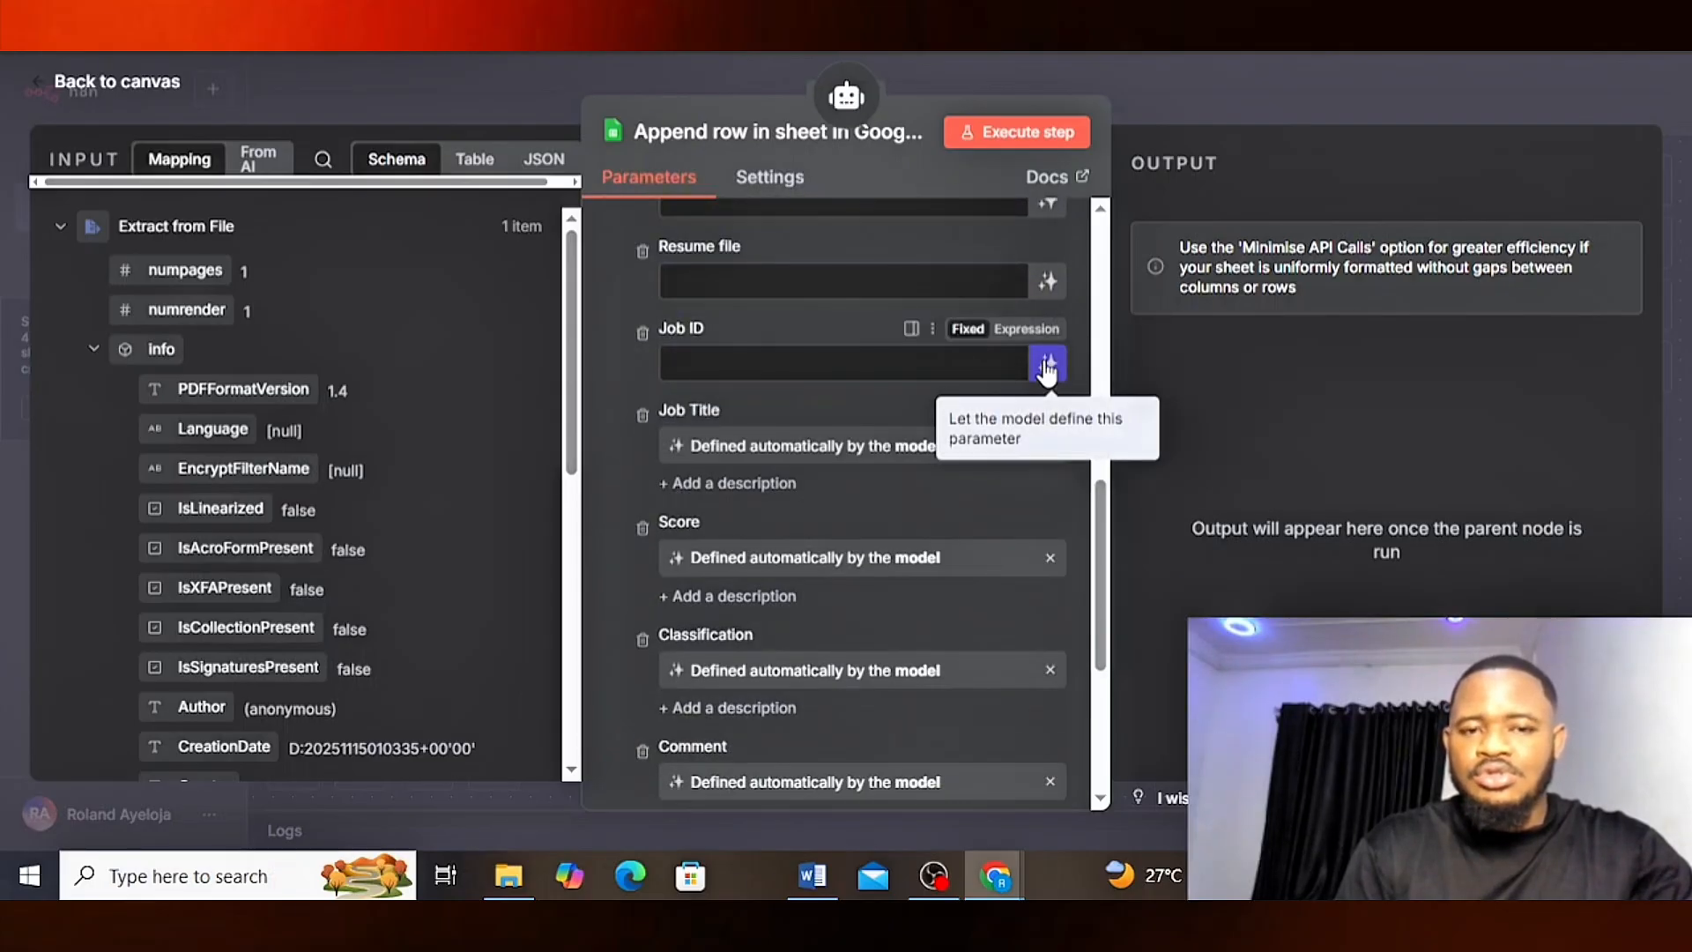
click(1049, 368)
- Let the model define the Email, Full name and Candidate ID column values as well
scroll(866, 320, up, 2)
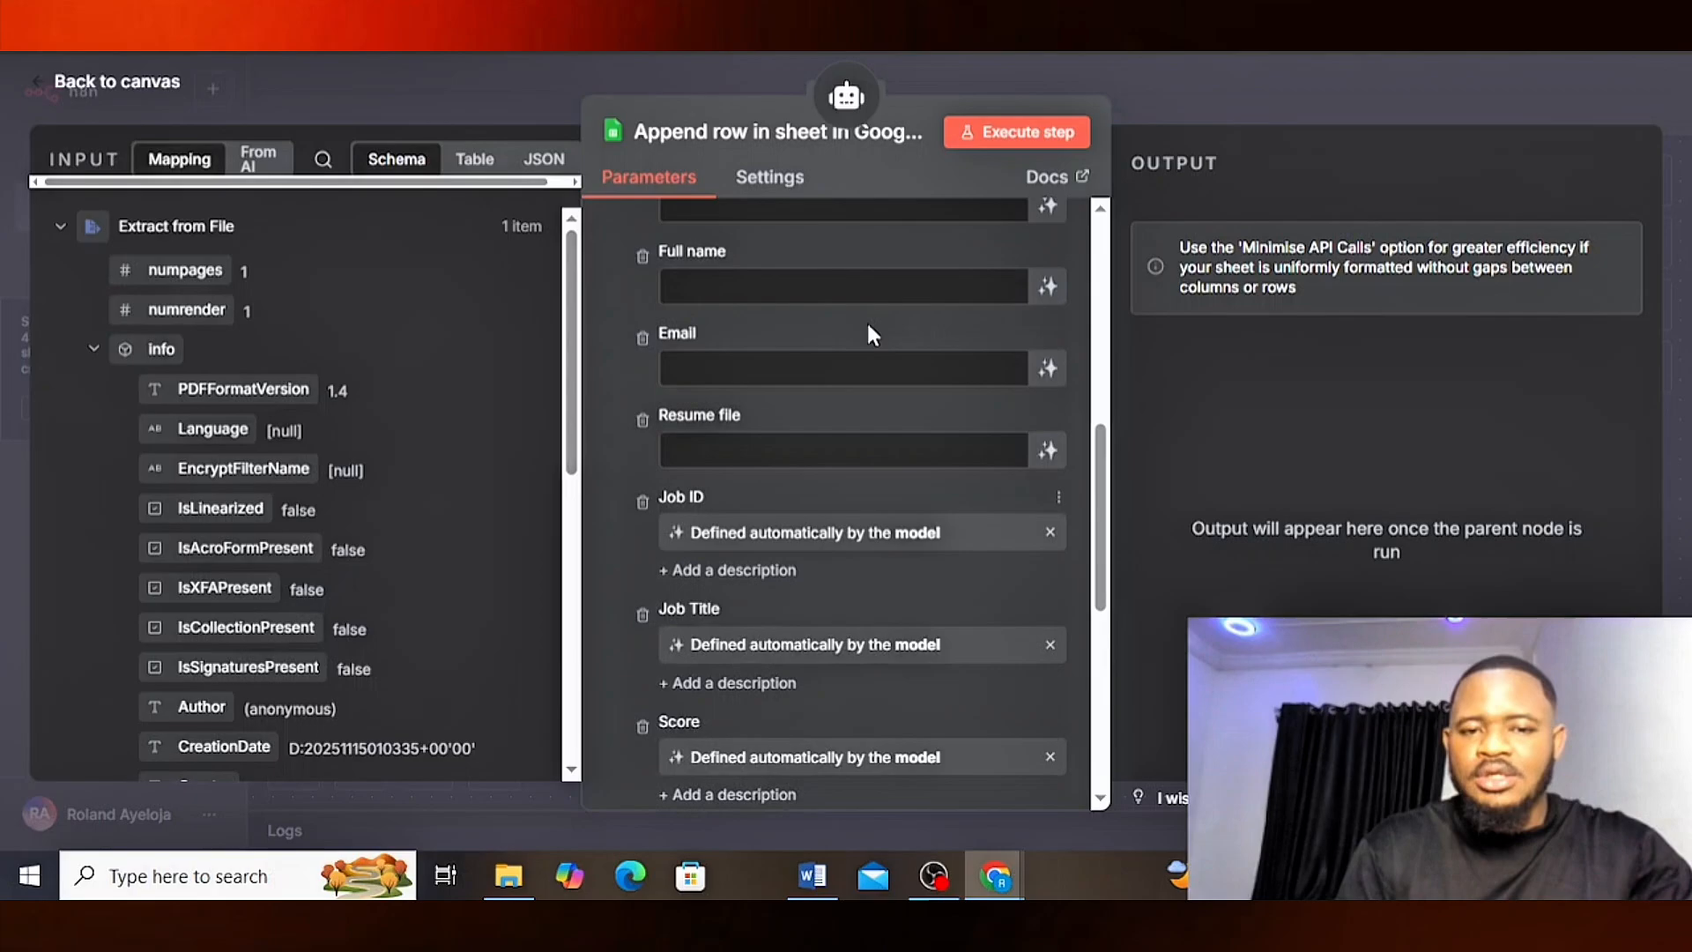
click(1048, 368)
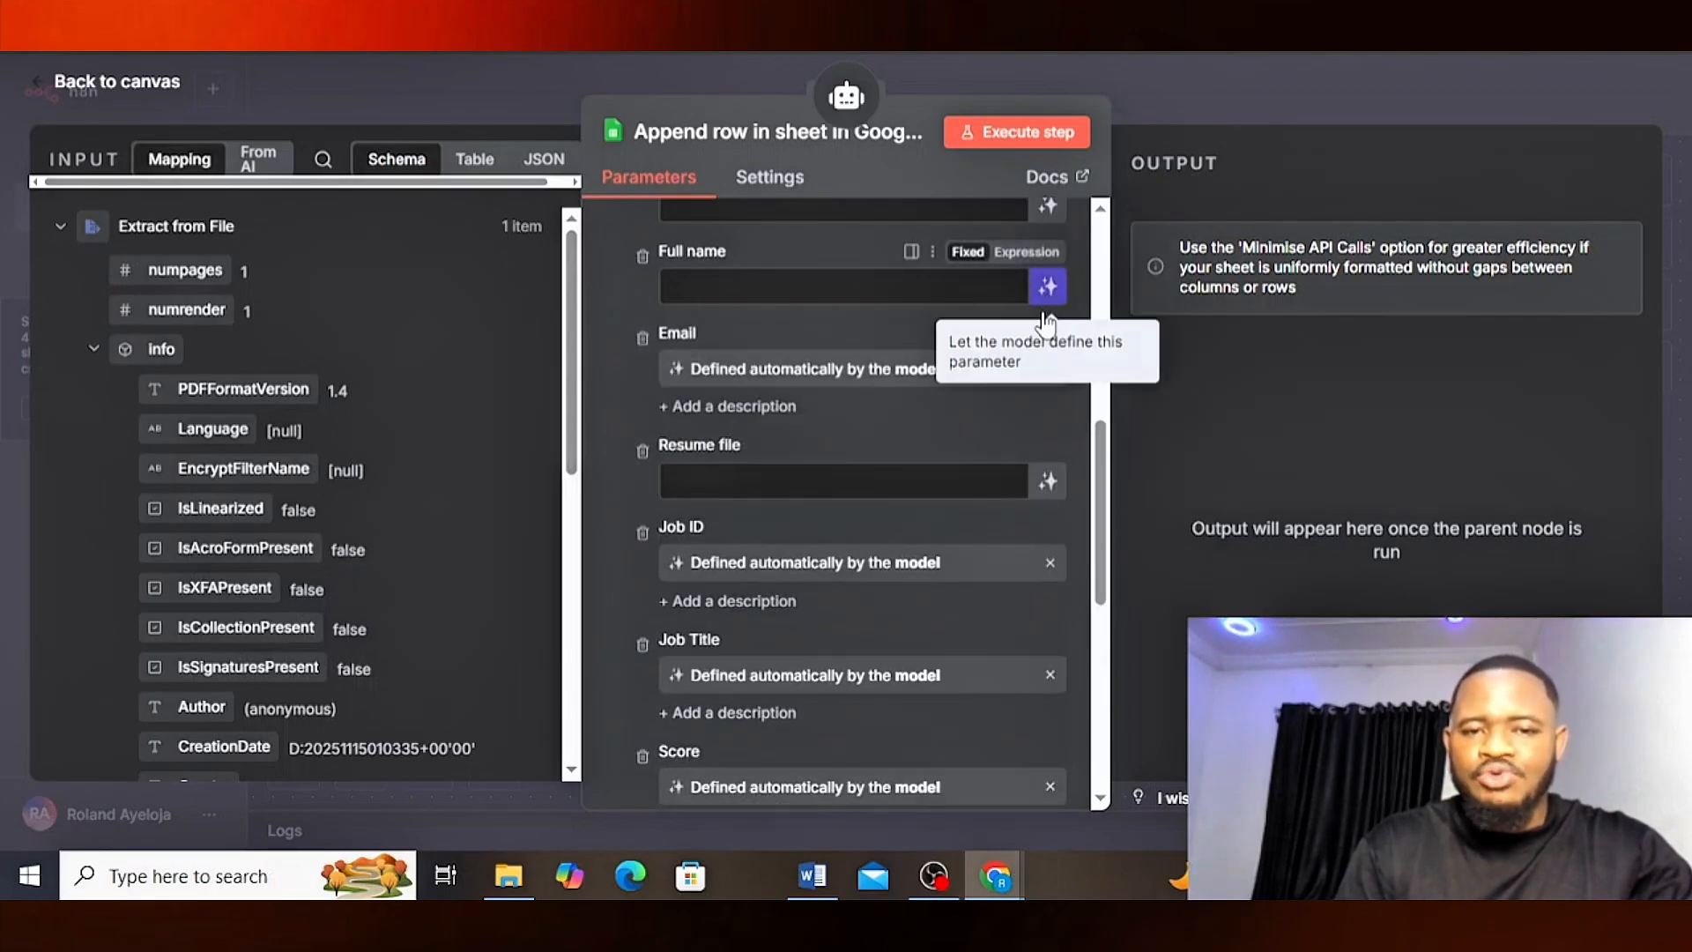
click(1048, 285)
scroll(955, 428, up, 2)
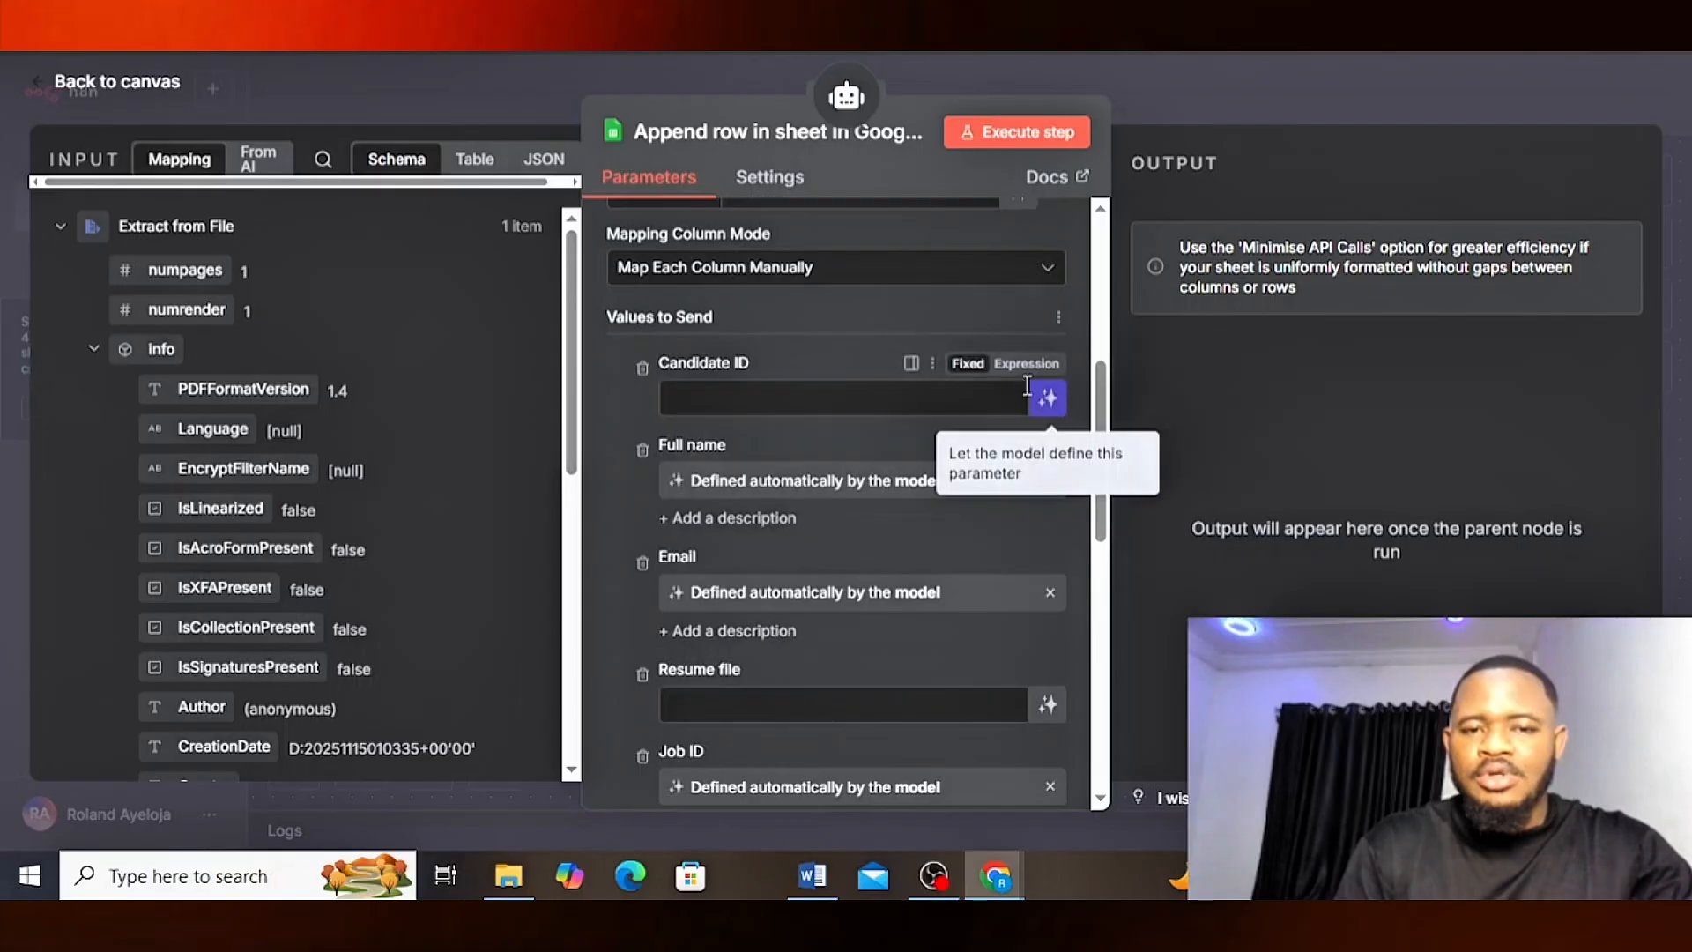
scroll(1022, 394, up, 1)
scroll(1021, 394, up, 1)
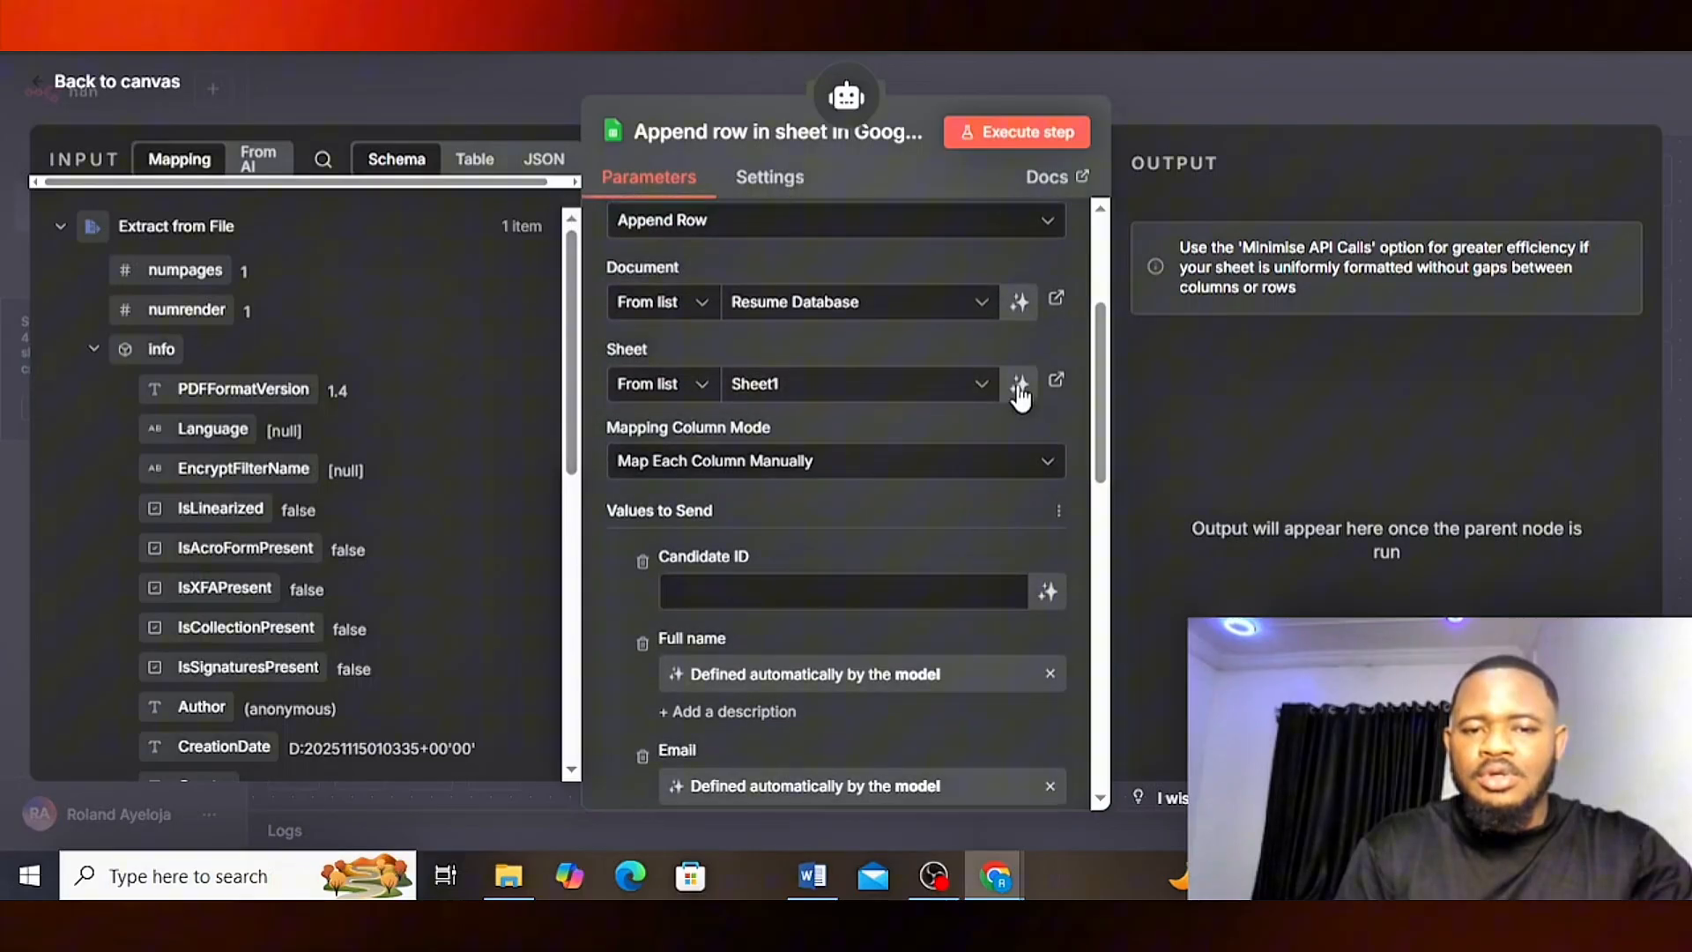
click(1048, 596)
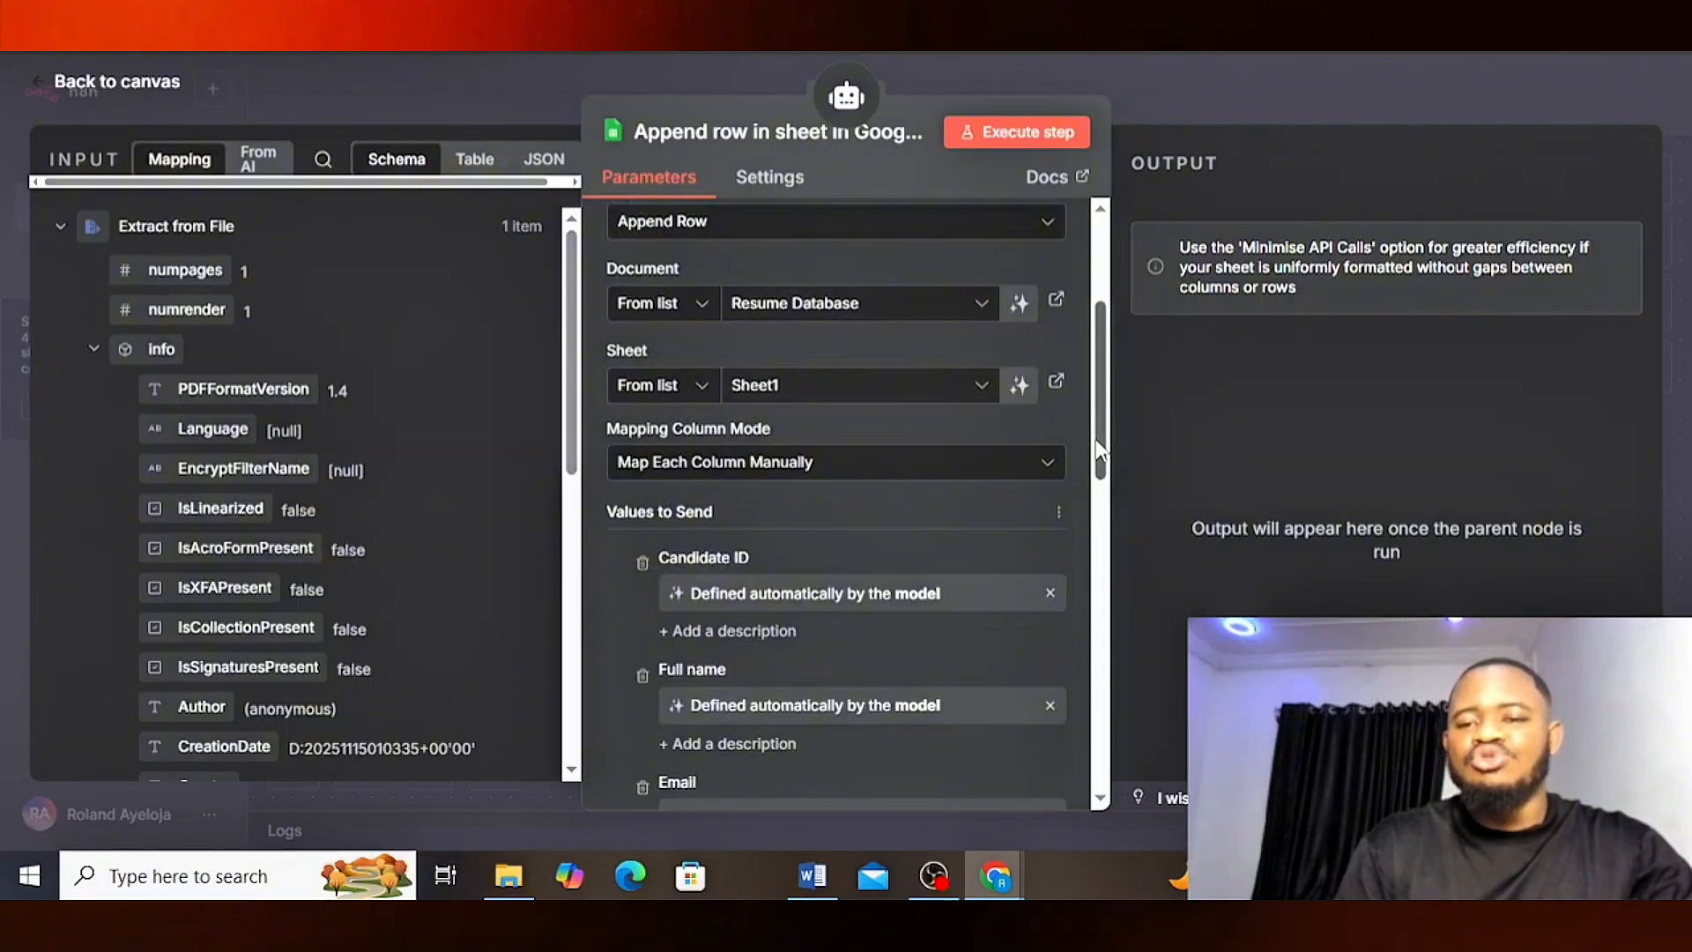
- Check the Resume file column in the Resume Database spreadsheet and return to the append-row tool in n8n
scroll(1100, 449, down, 4)
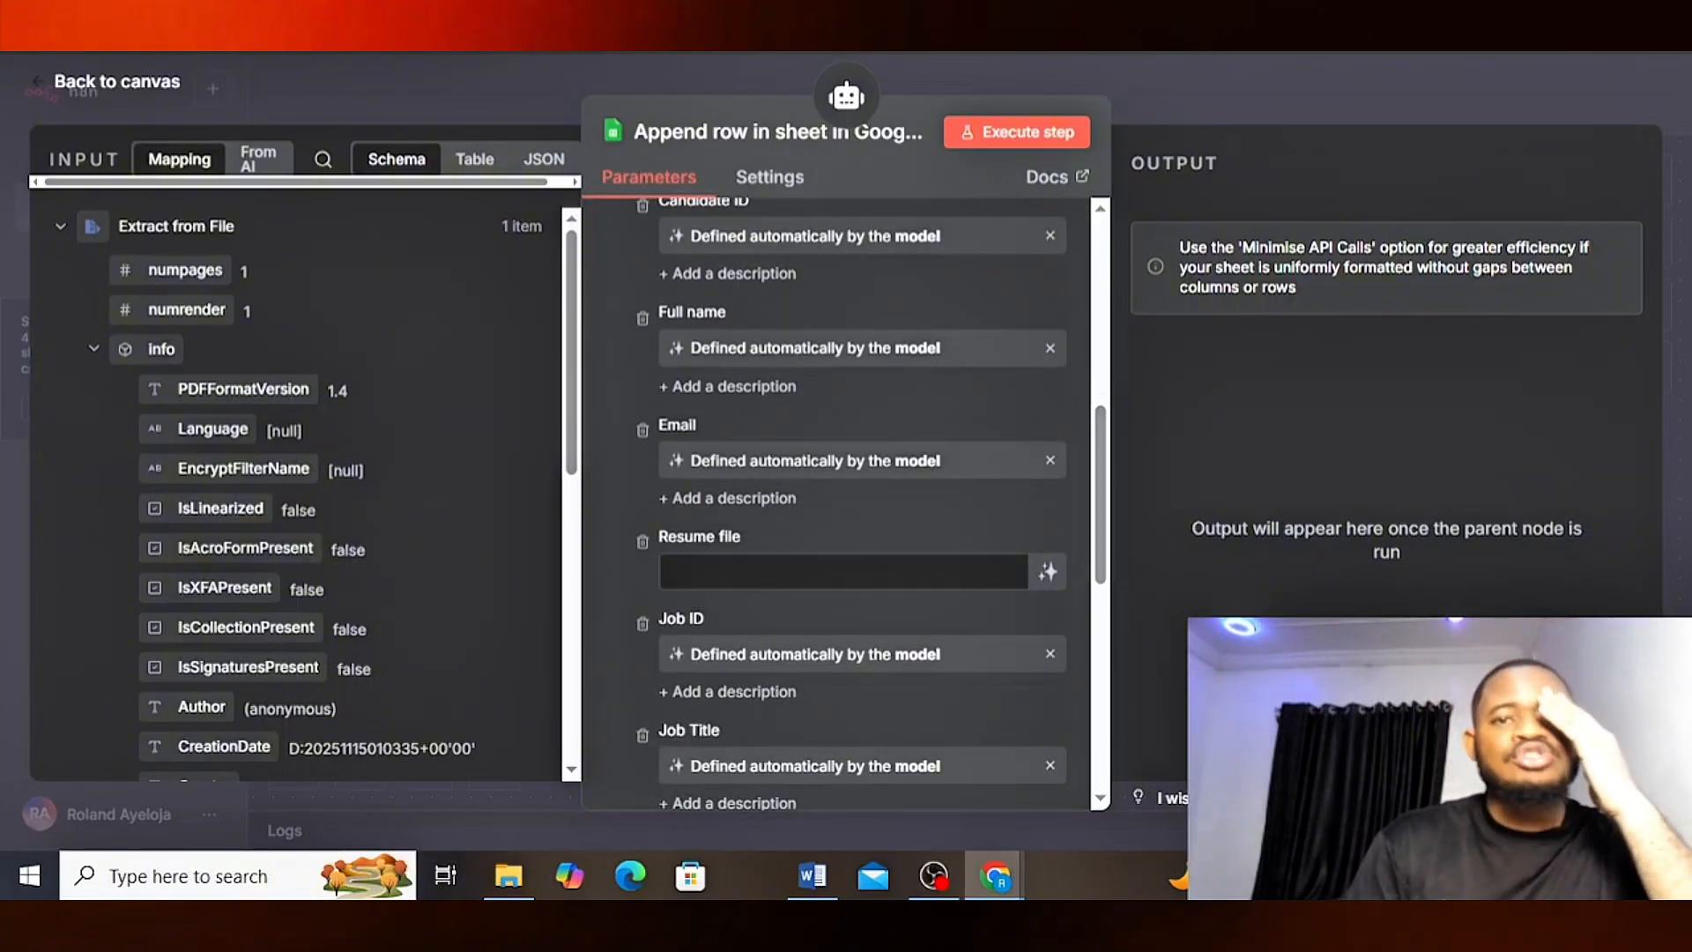
key(ctrl+Tab)
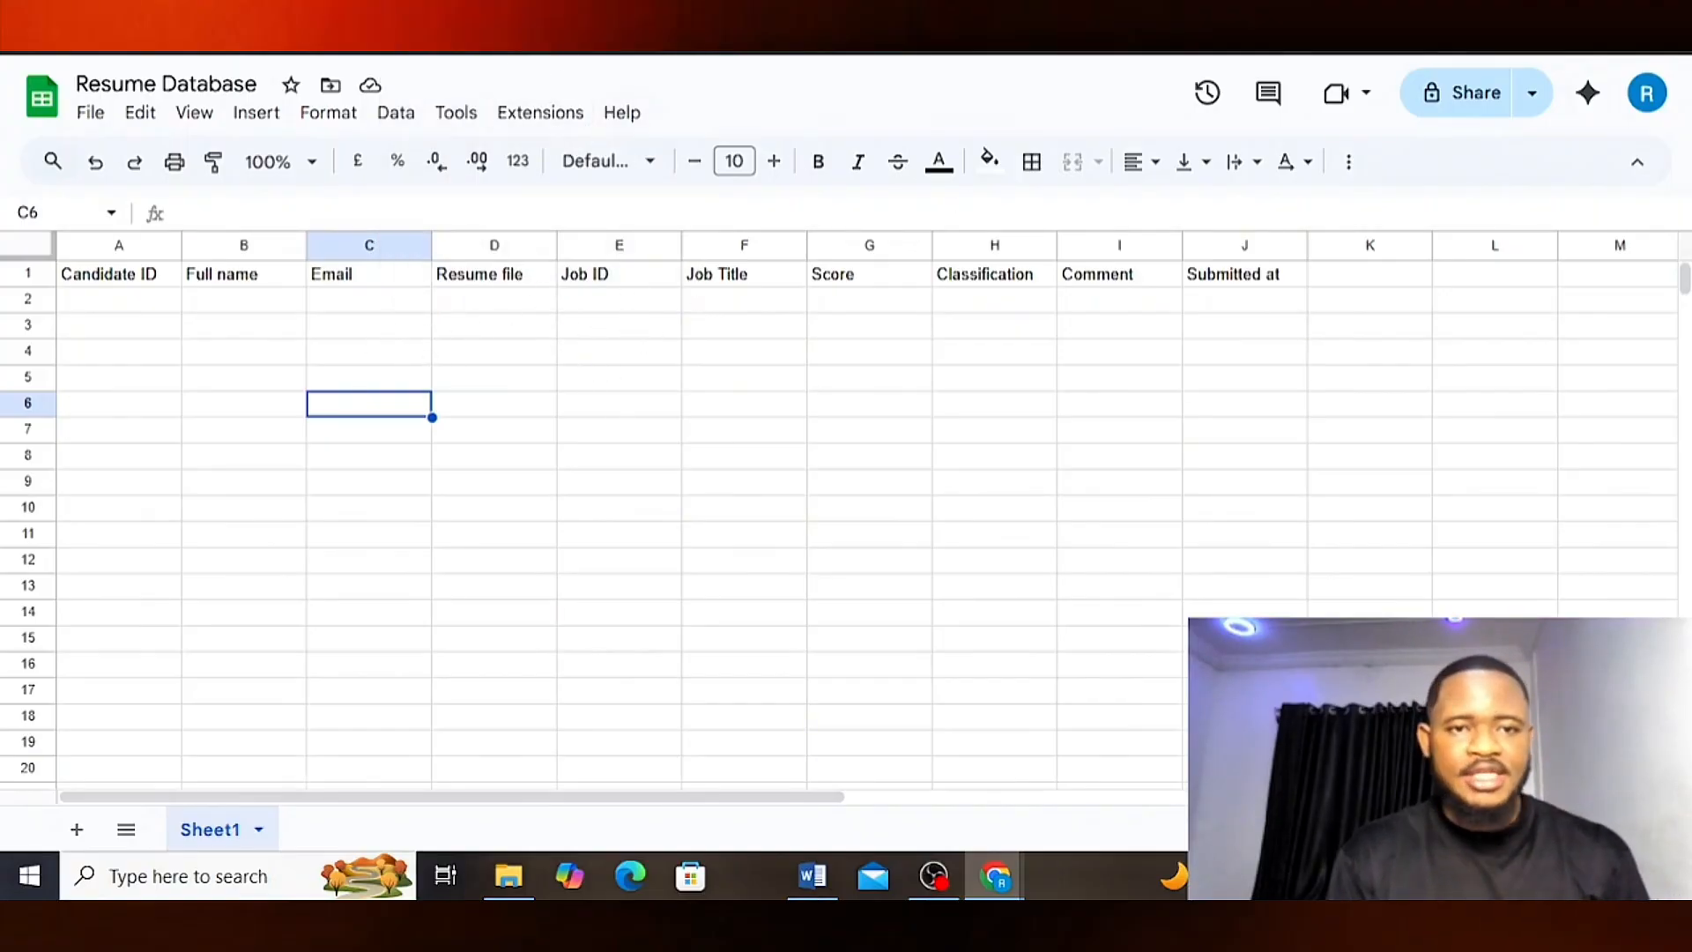
click(493, 51)
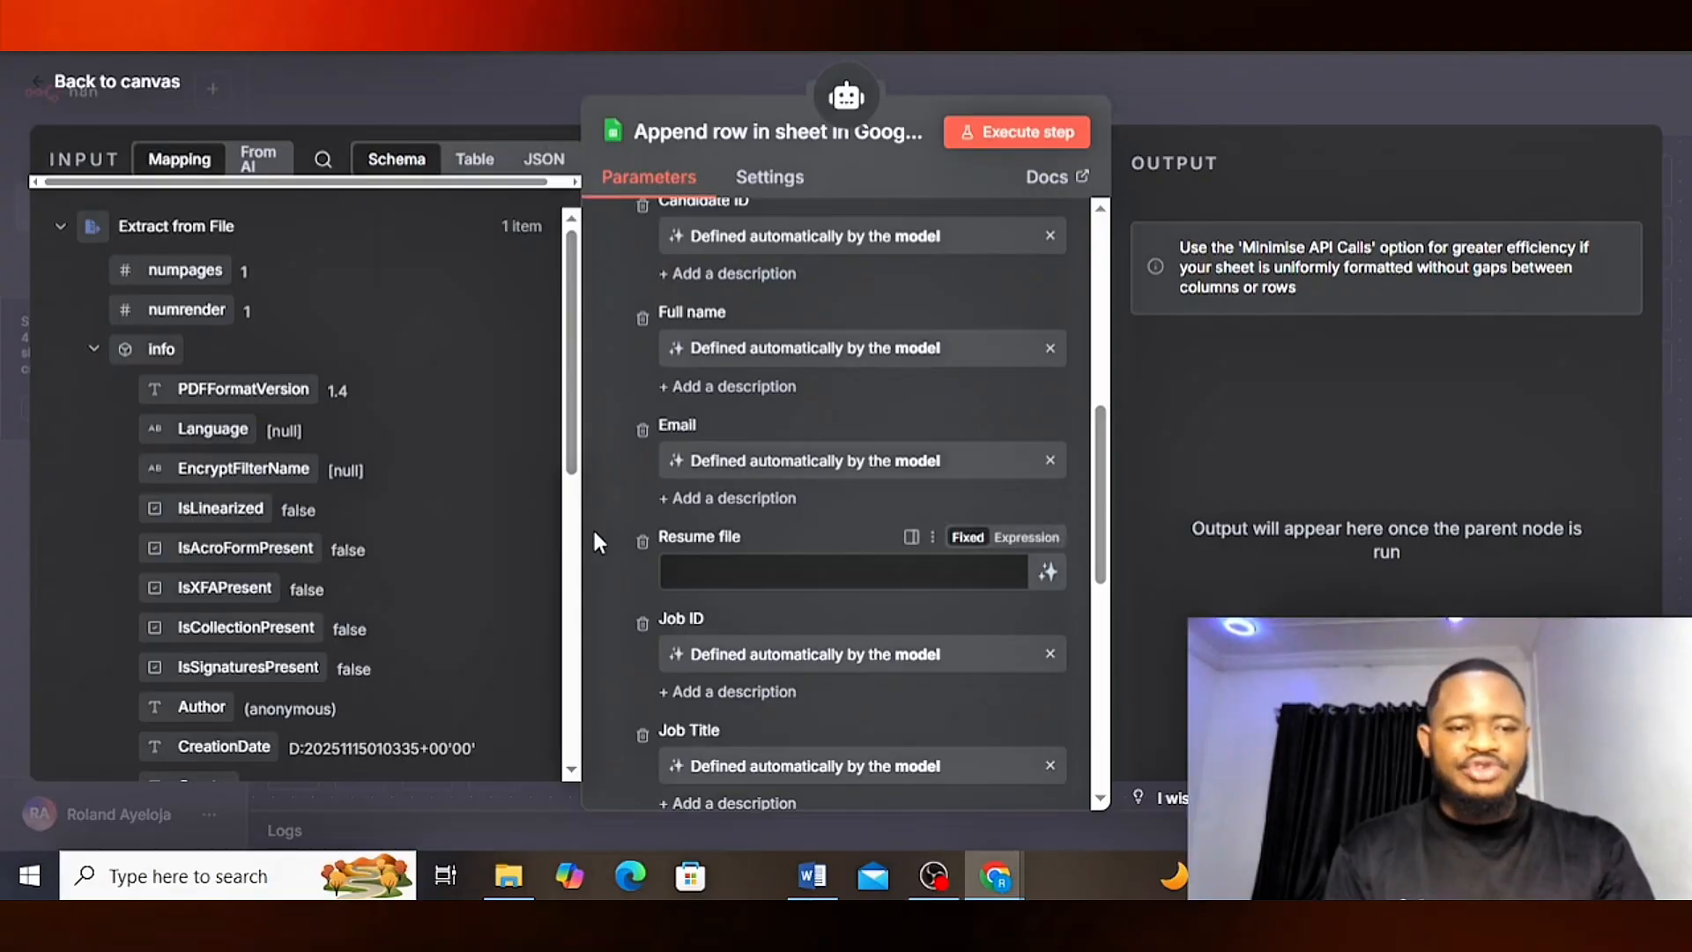
- Collapse the Extract from File input data and expand the Upload file data to view its Drive links
drag(570, 414, 546, 345)
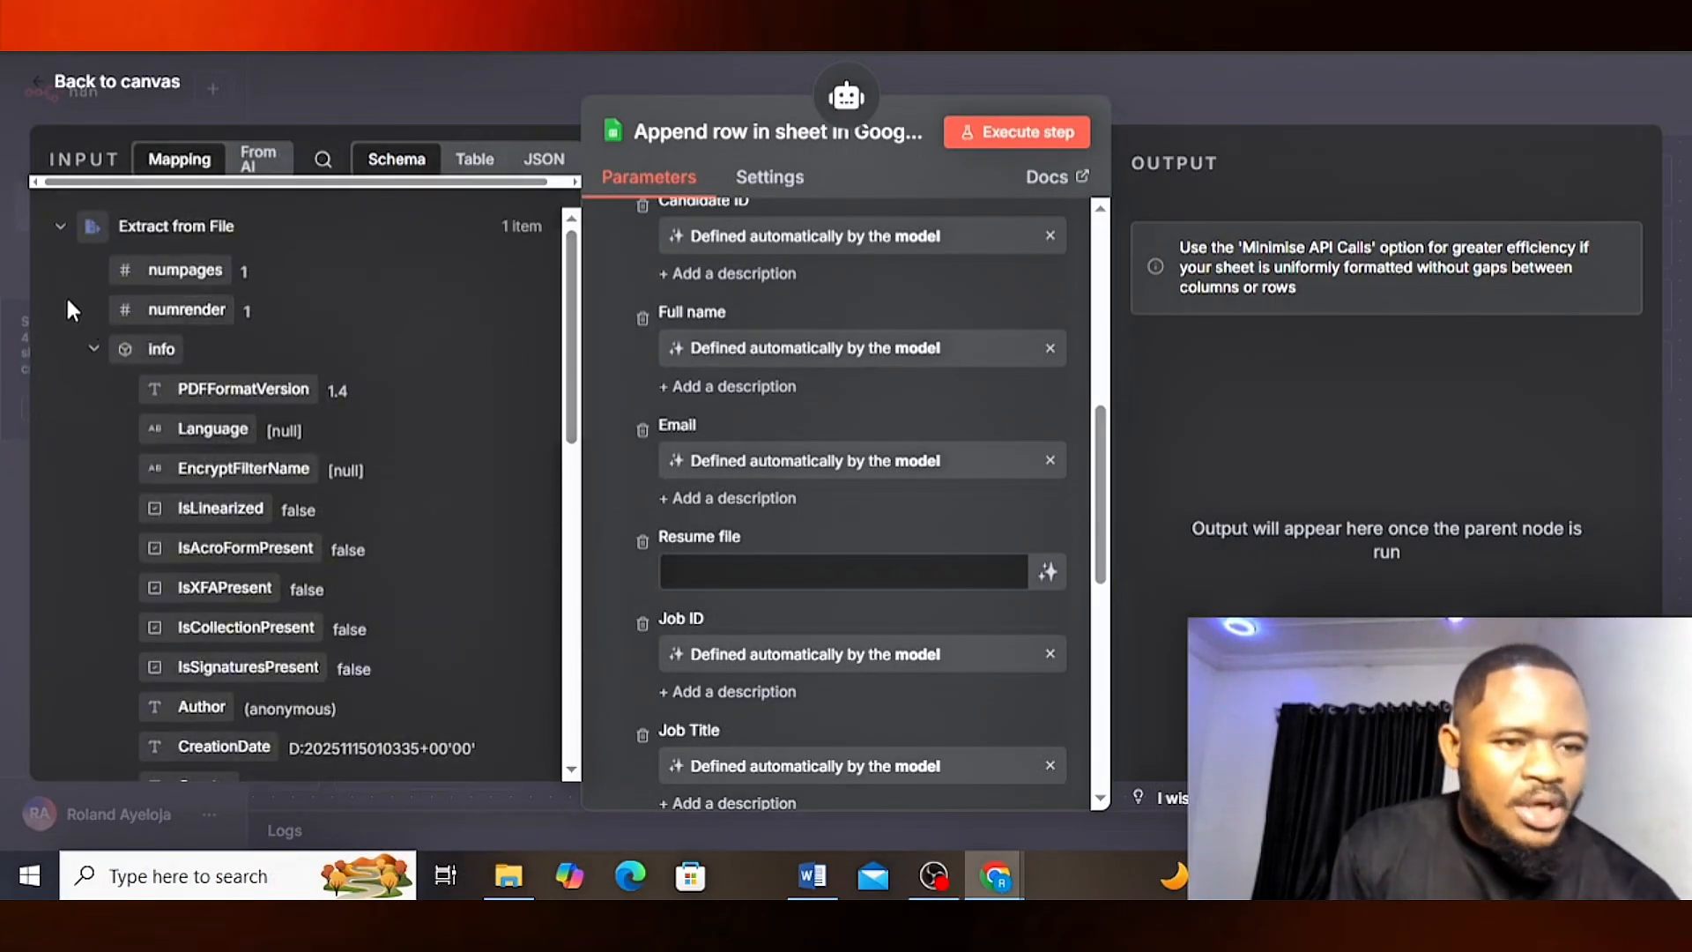
click(61, 231)
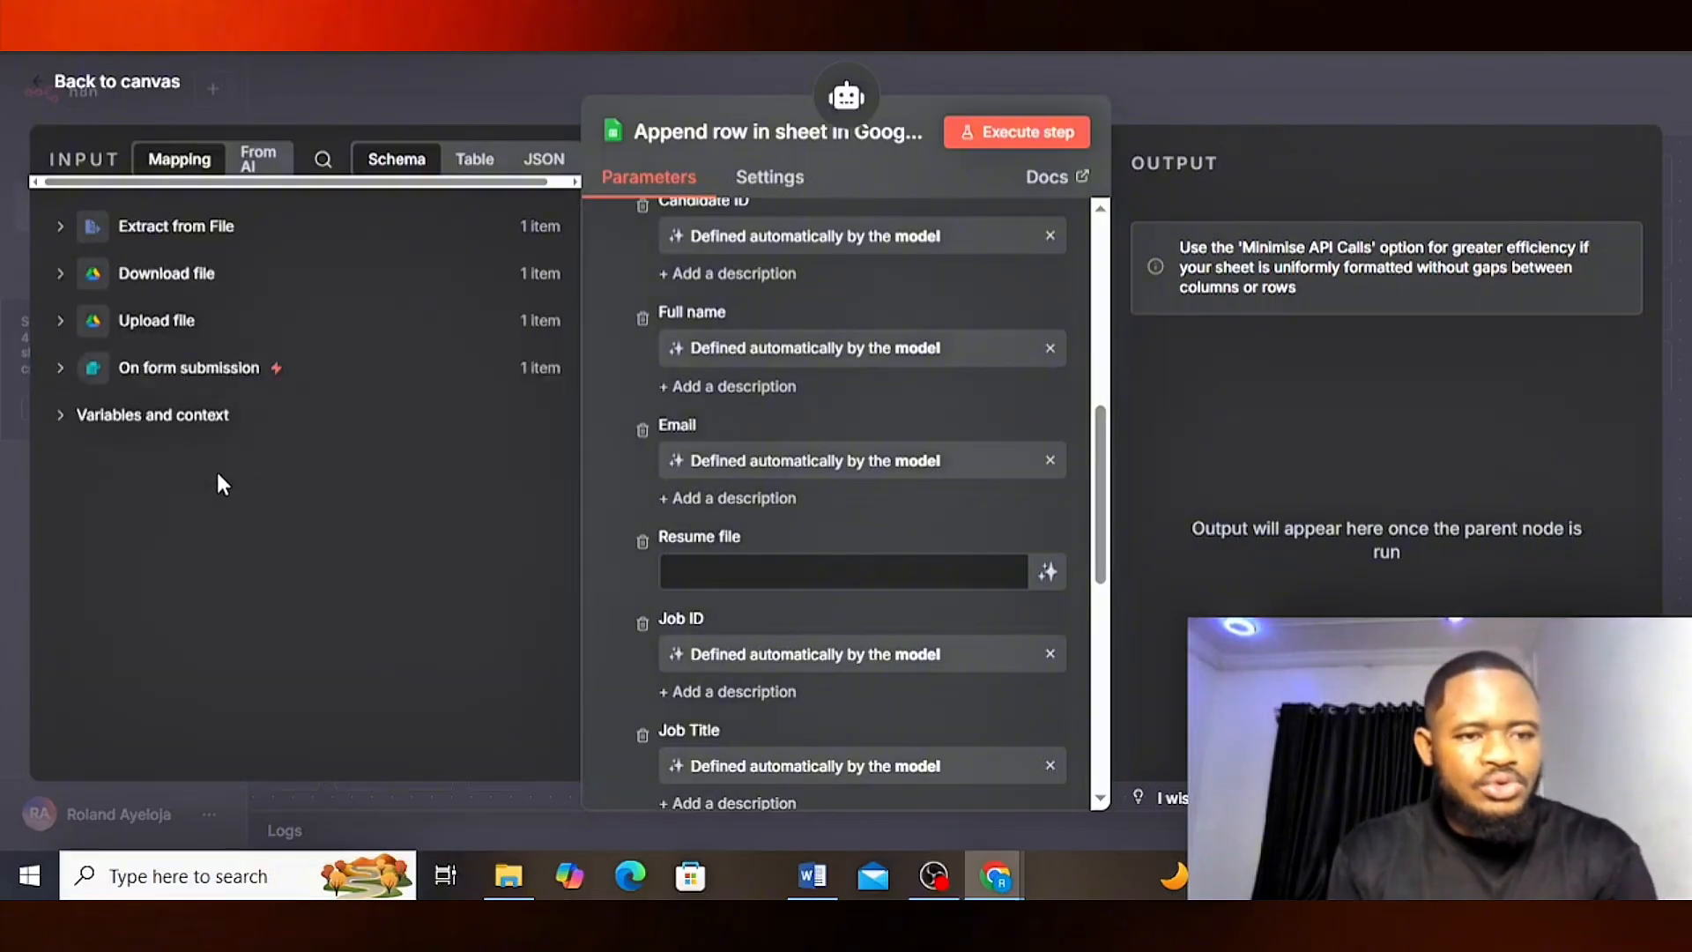
click(64, 322)
scroll(218, 546, down, 5)
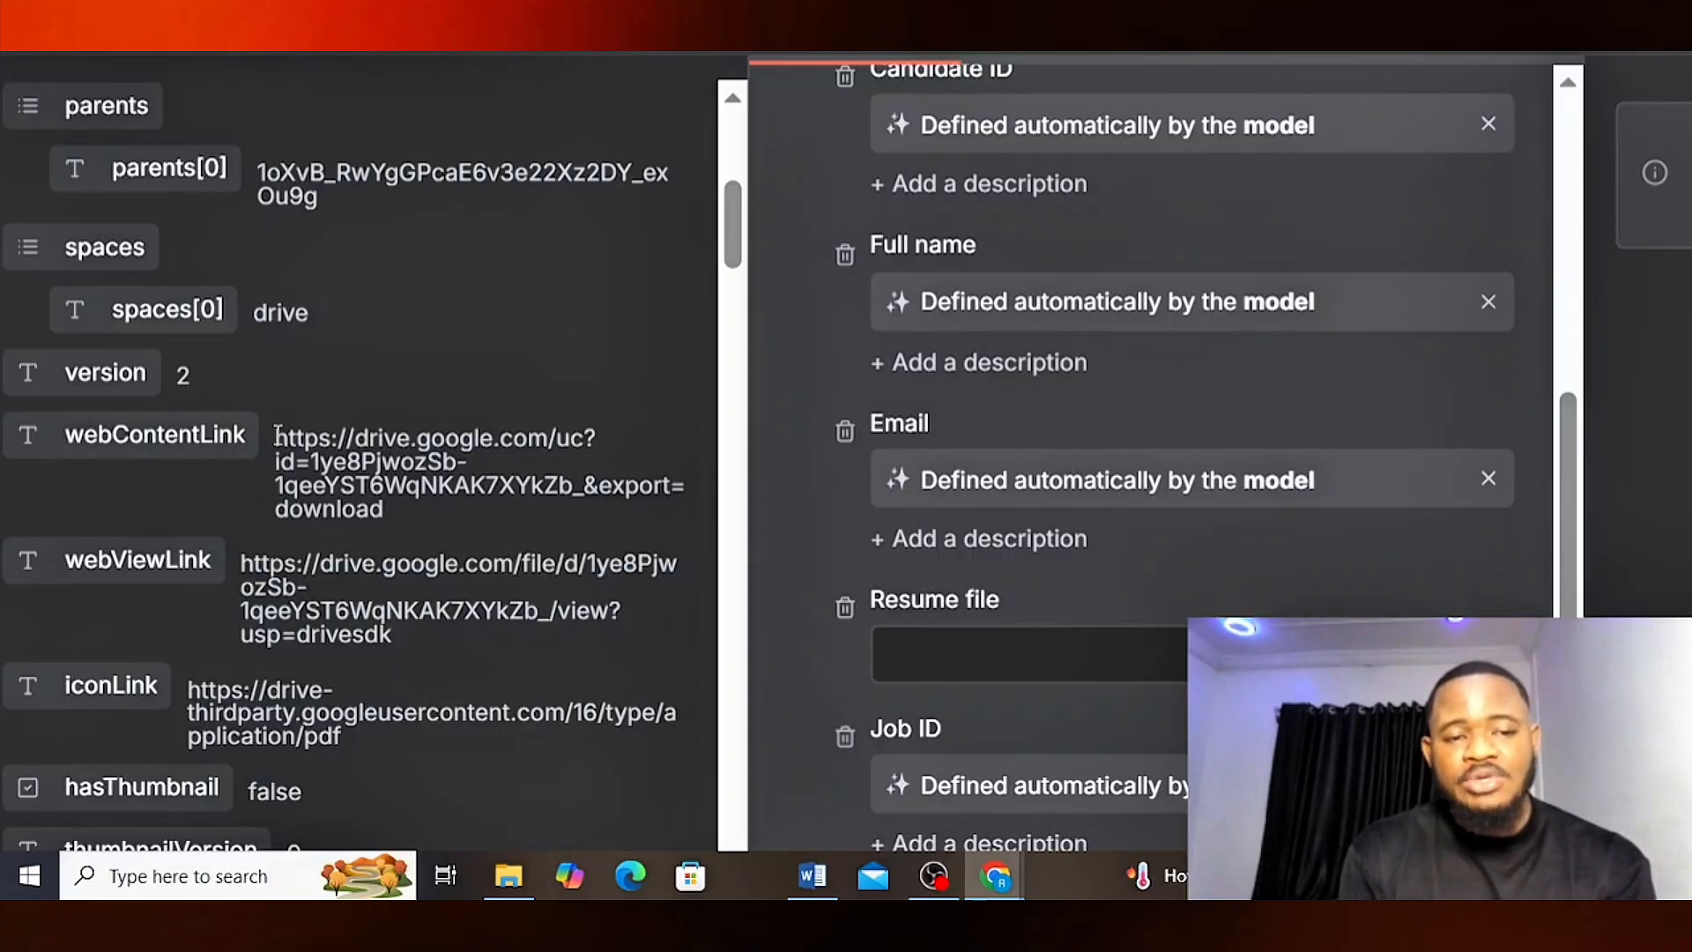
- Select the webContentLink URL through the end of its file ID and look over the other Upload file fields
drag(277, 435, 592, 446)
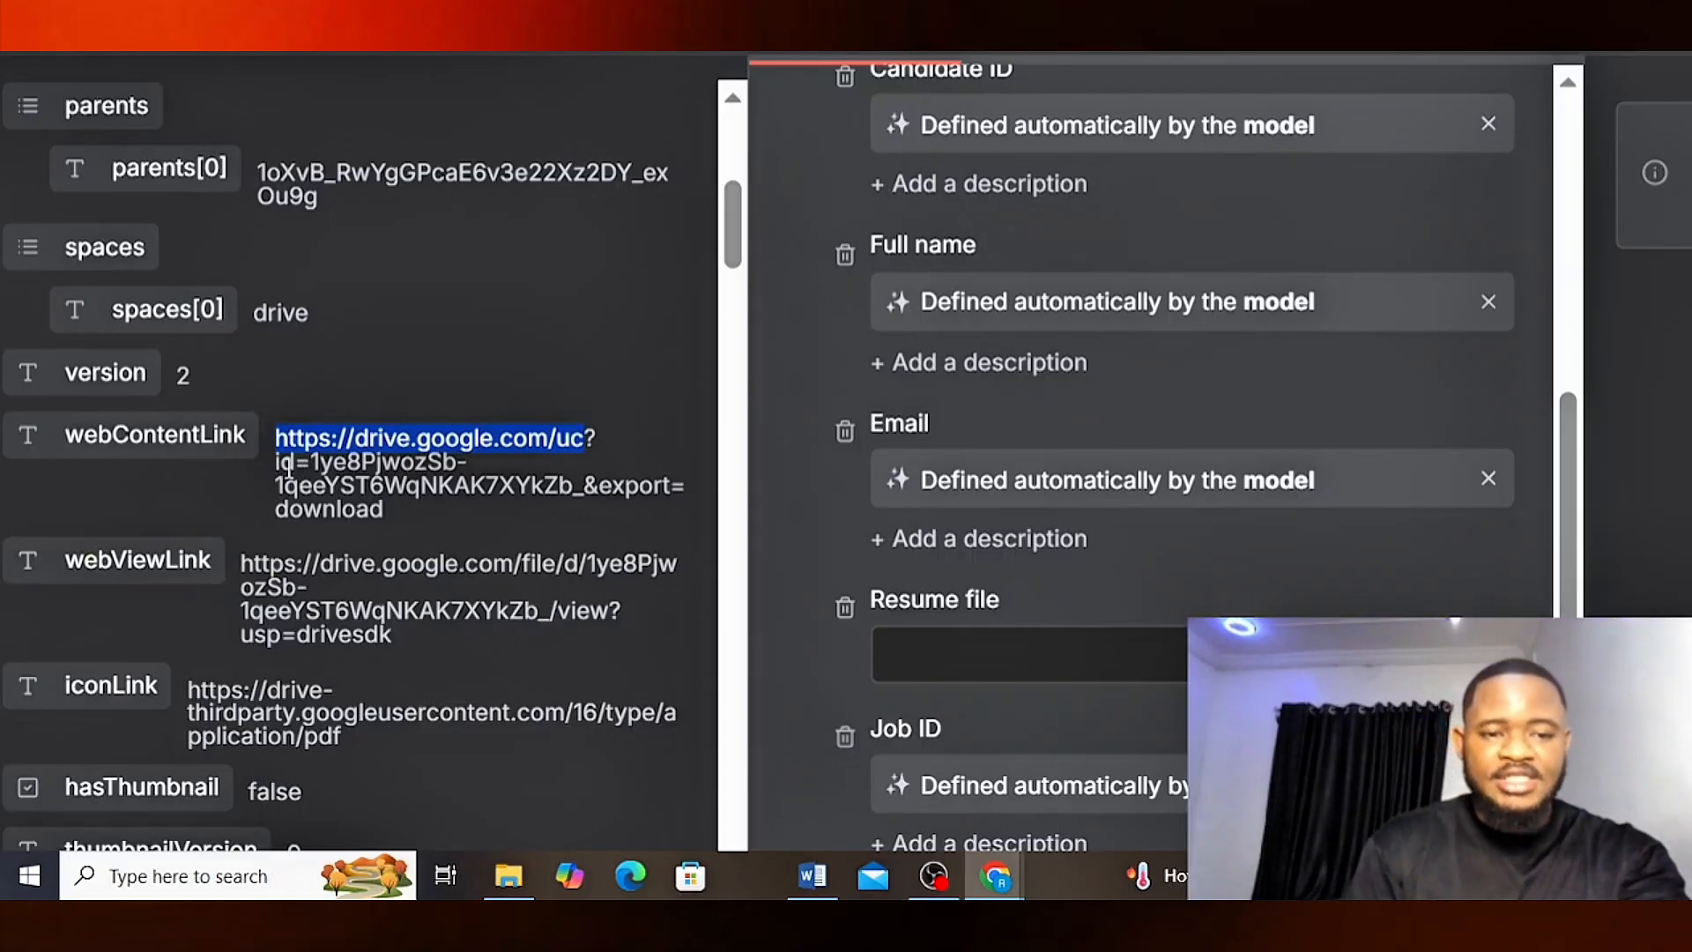
scroll(388, 499, down, 1)
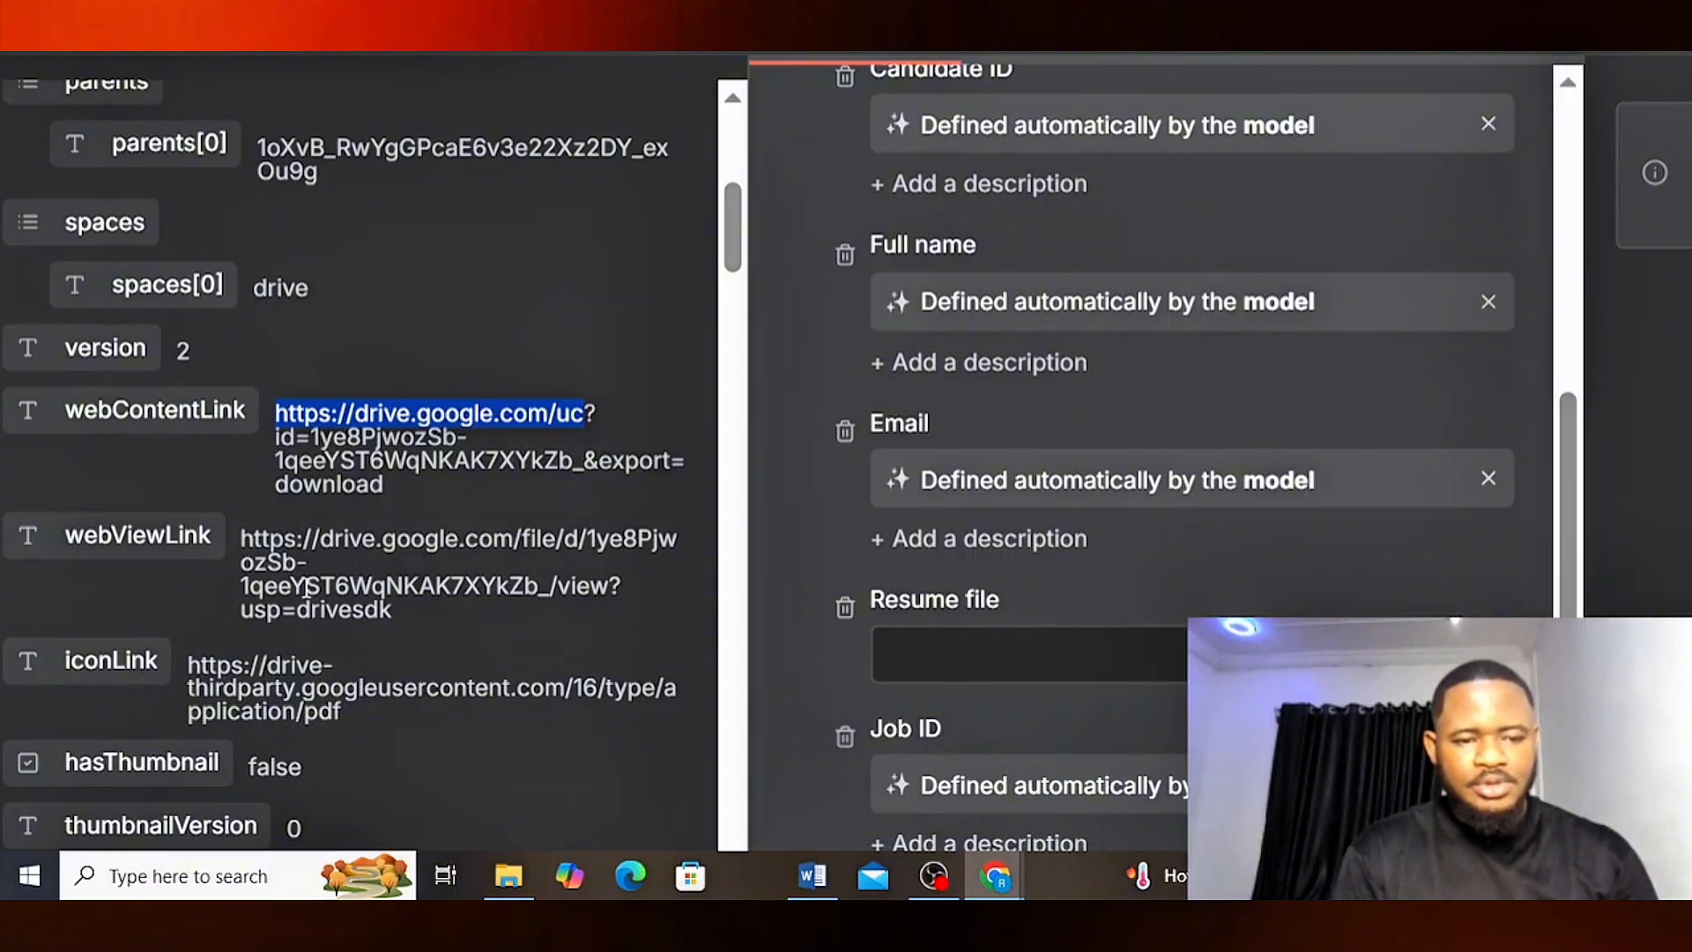
click(274, 414)
drag(276, 414, 585, 469)
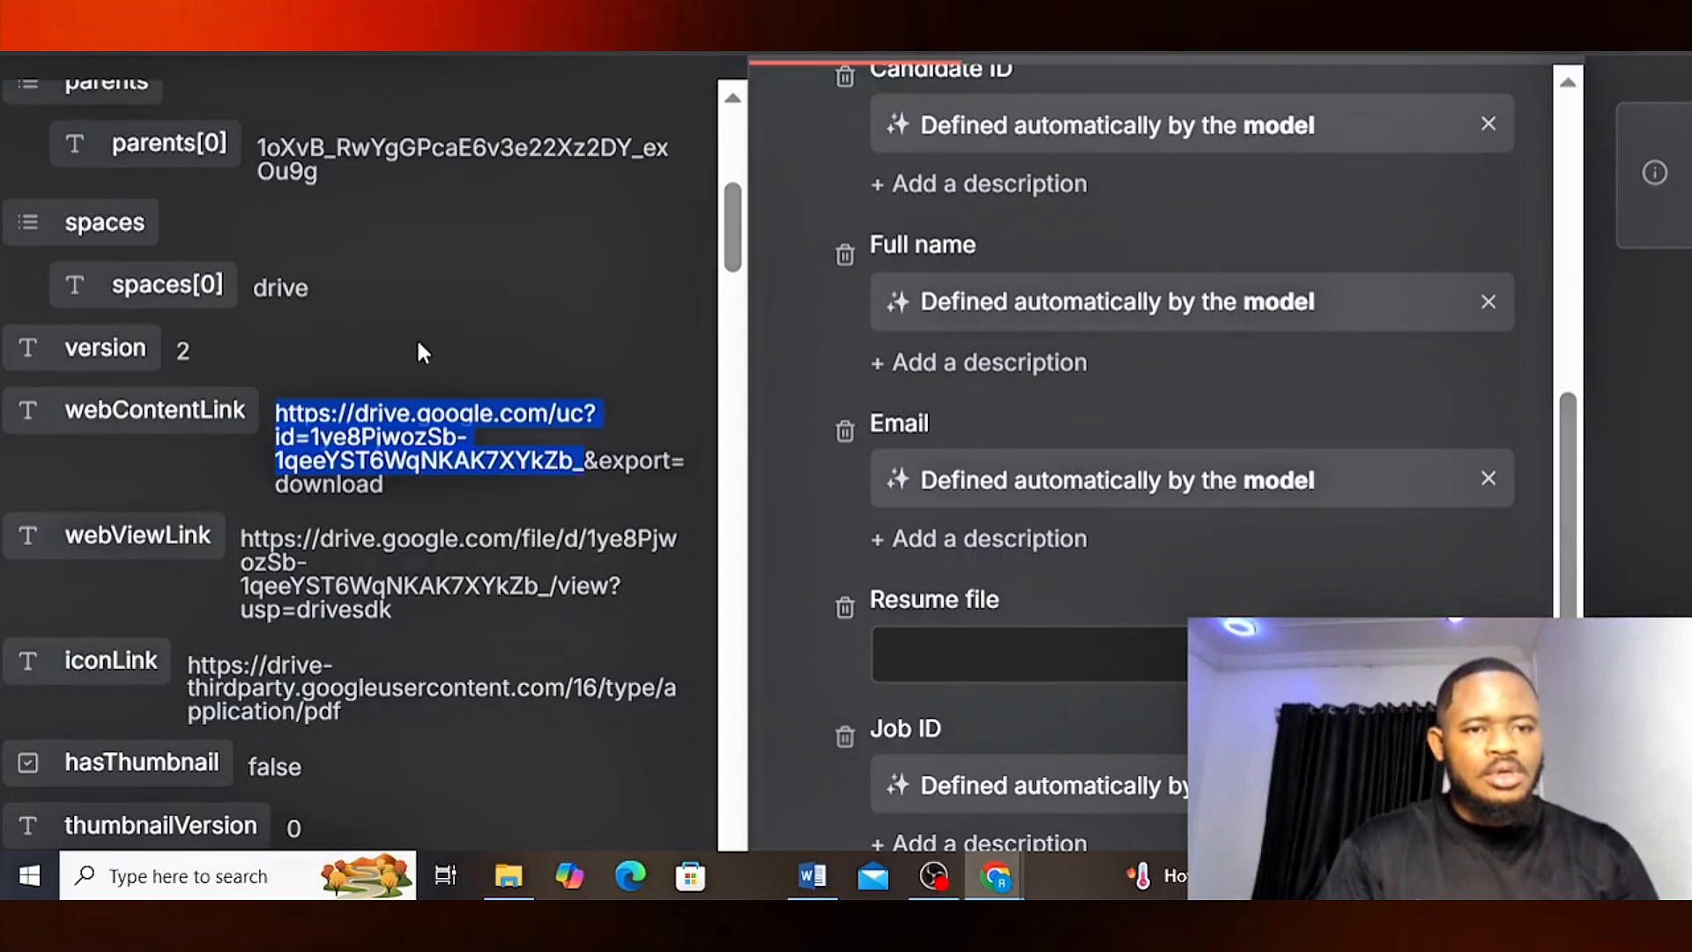
scroll(420, 348, up, 6)
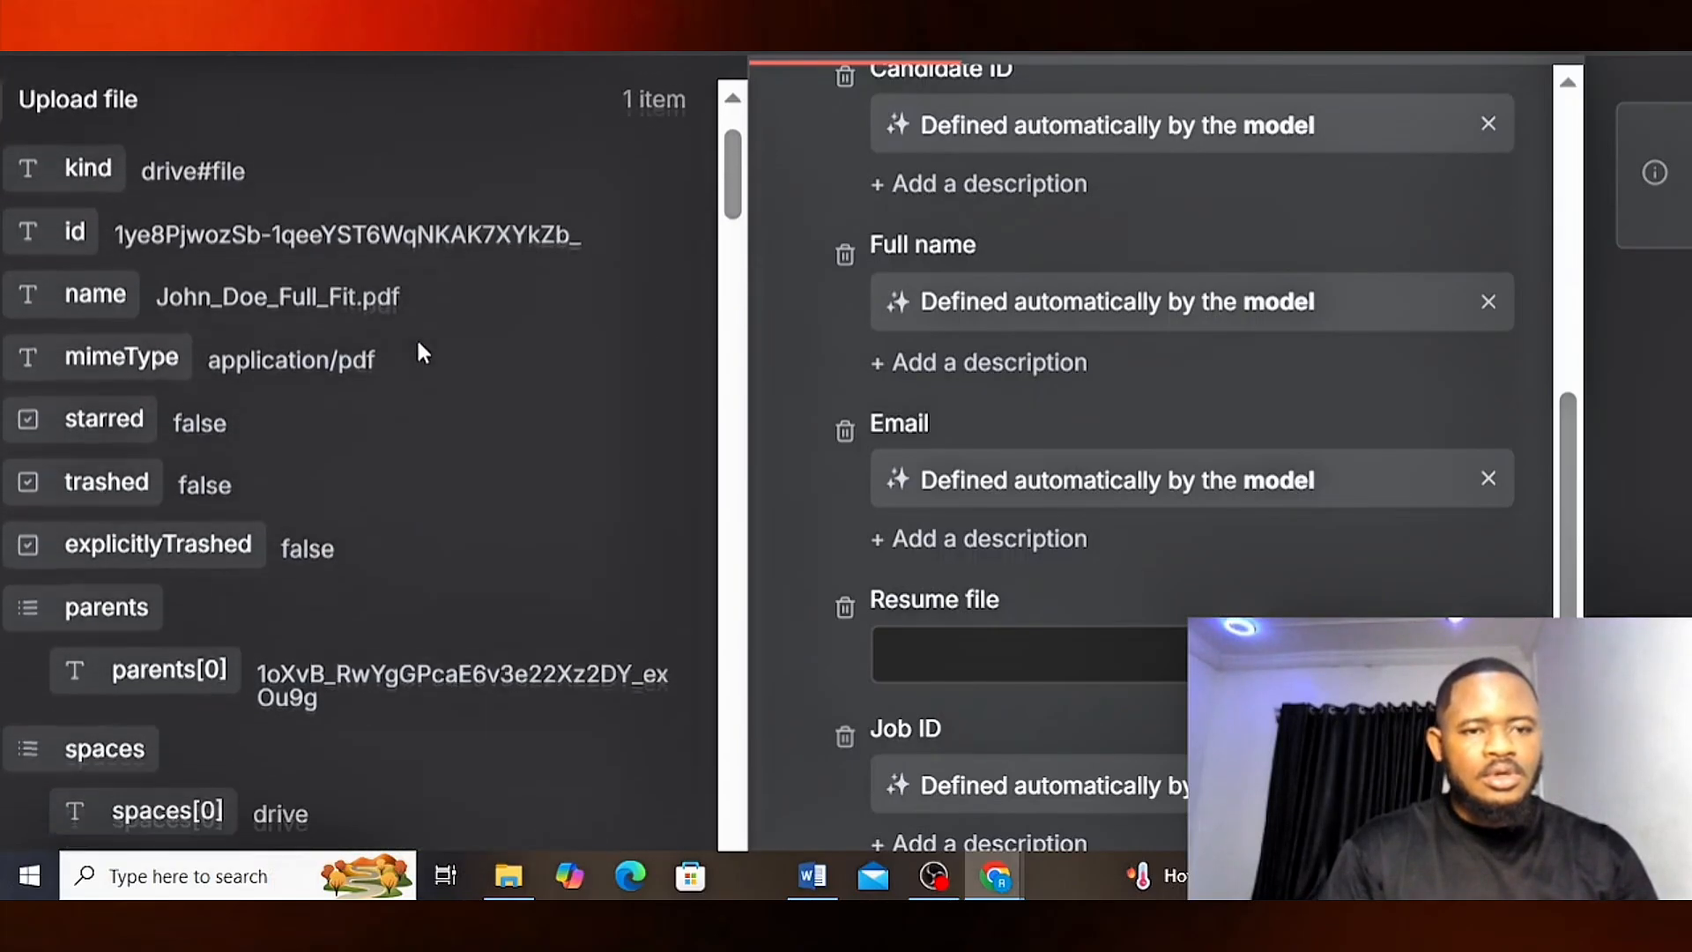
scroll(420, 348, down, 3)
scroll(419, 349, up, 2)
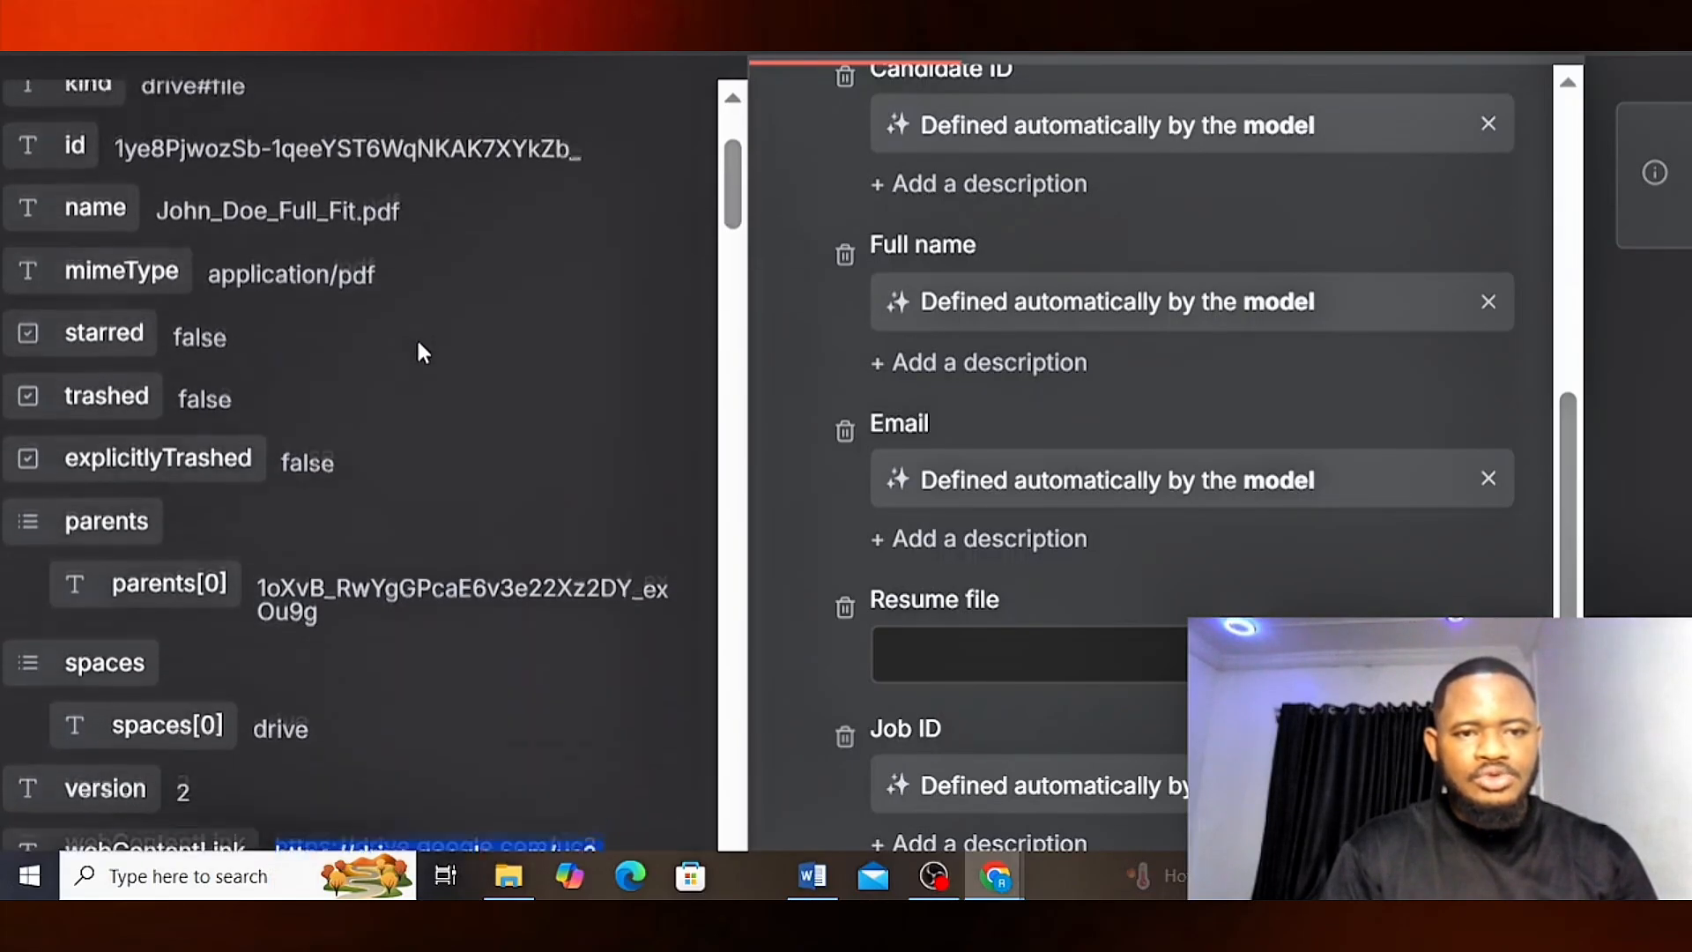
scroll(421, 351, down, 4)
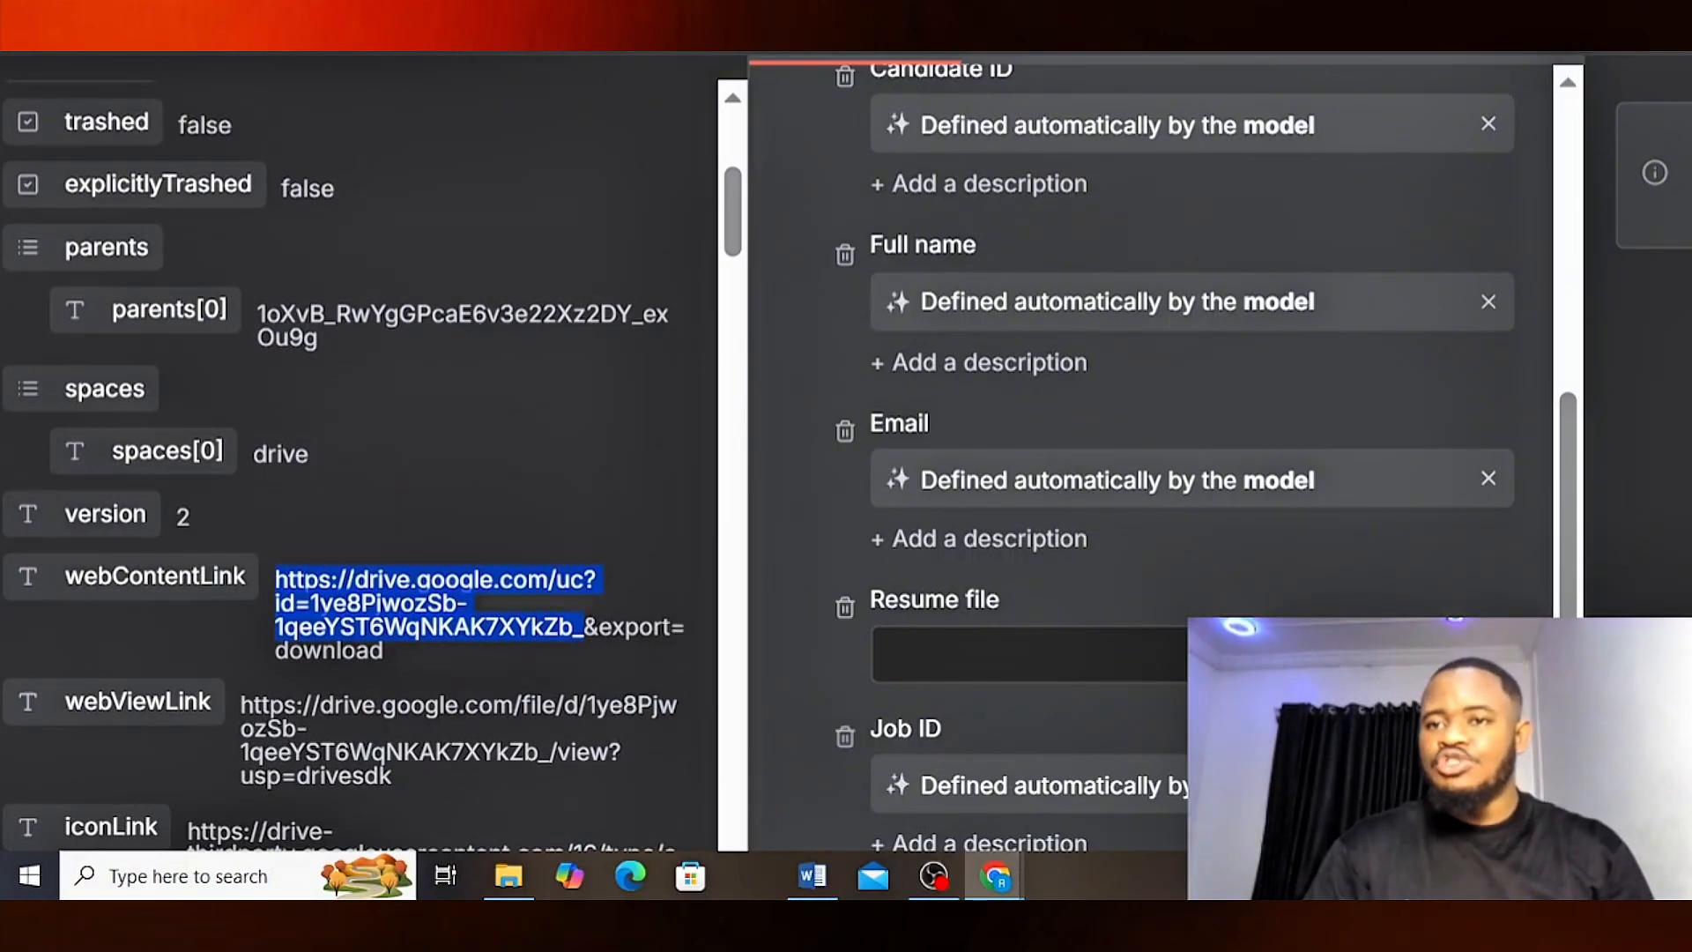
- Open the copied webContentLink URL in a new browser tab to test where it leads
key(ctrl+t)
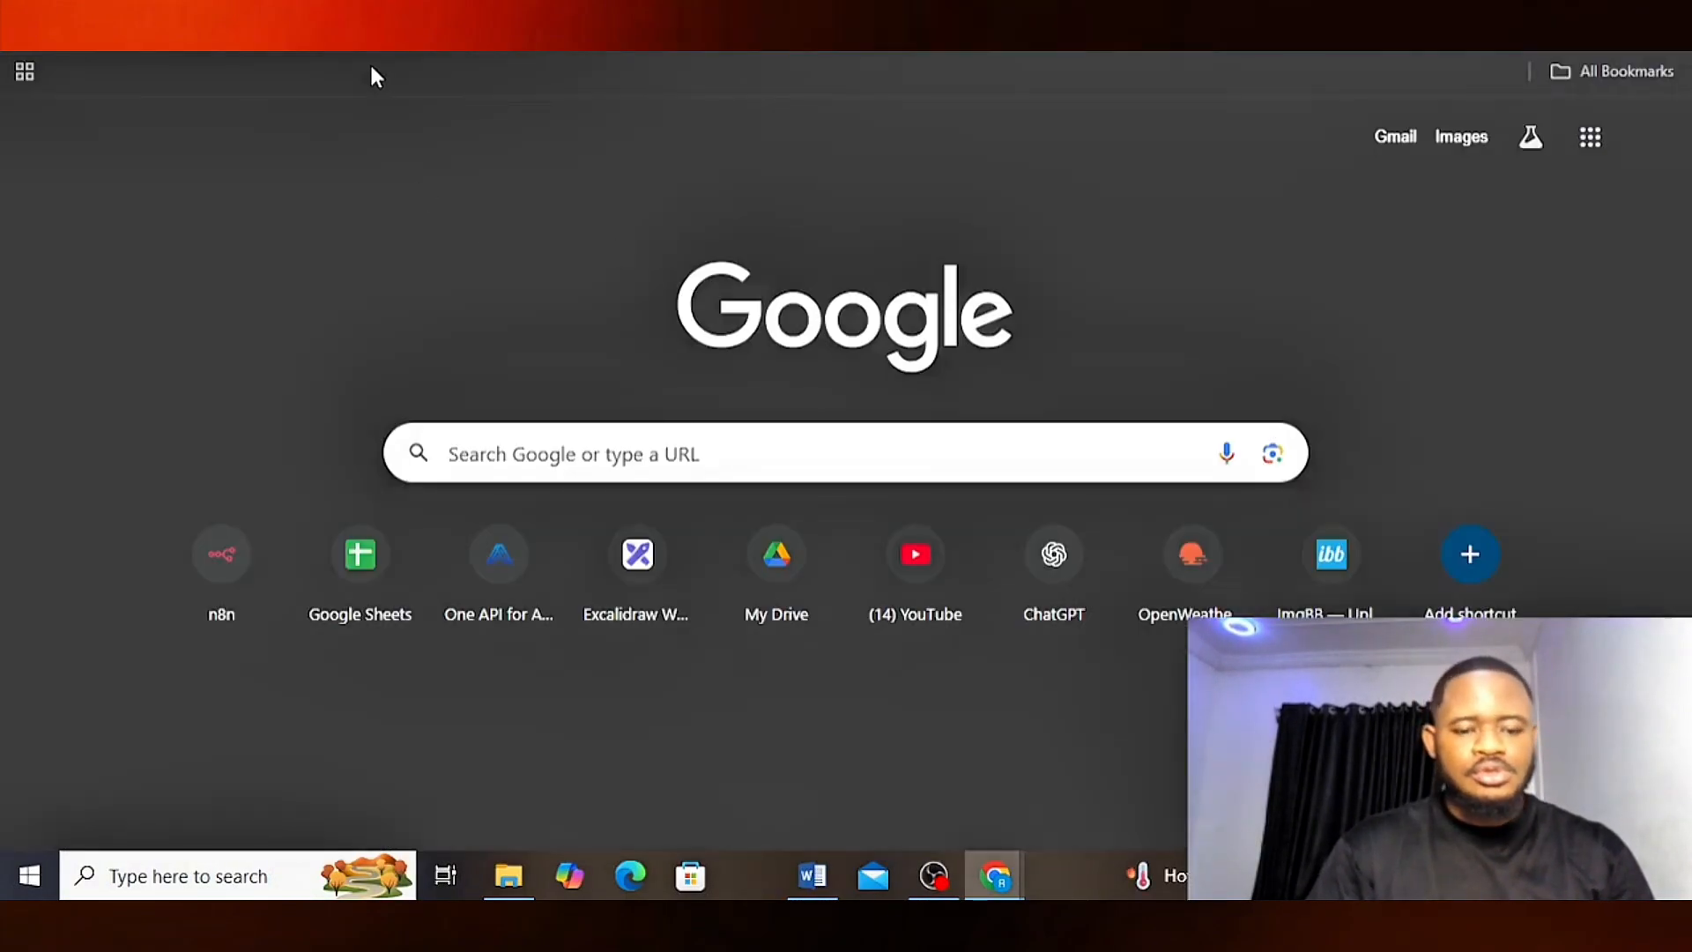
key(ctrl+v)
key(Return)
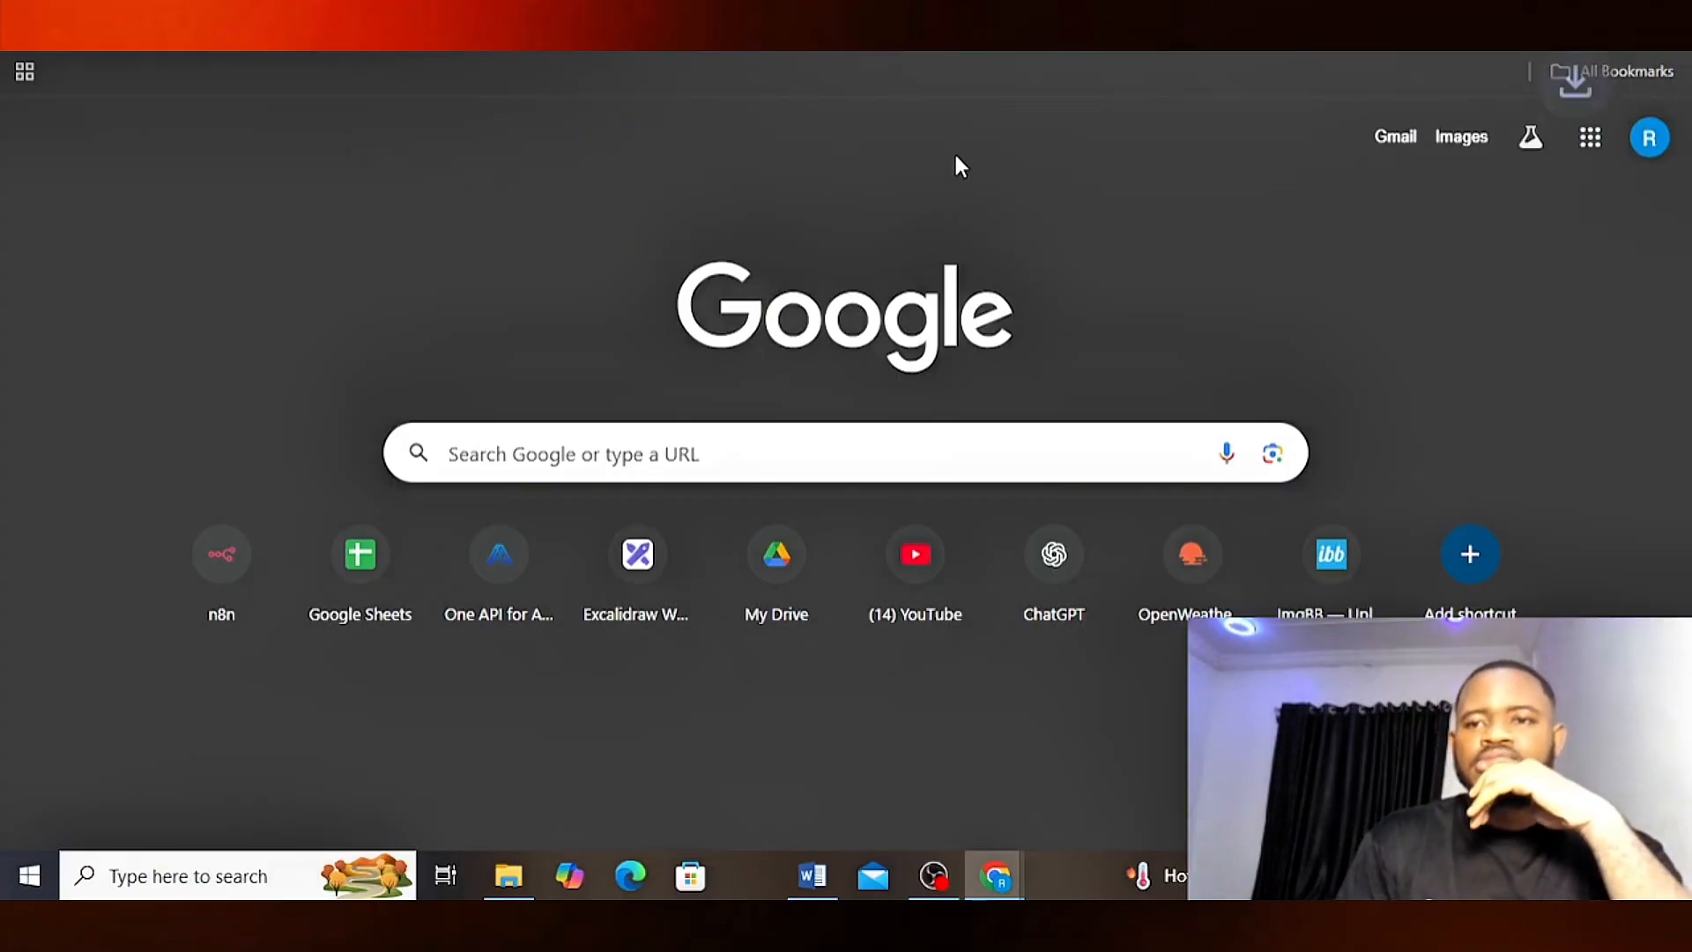
- Check the browser's recent downloads for the resume PDF fetched through the webContentLink URL
click(1625, 65)
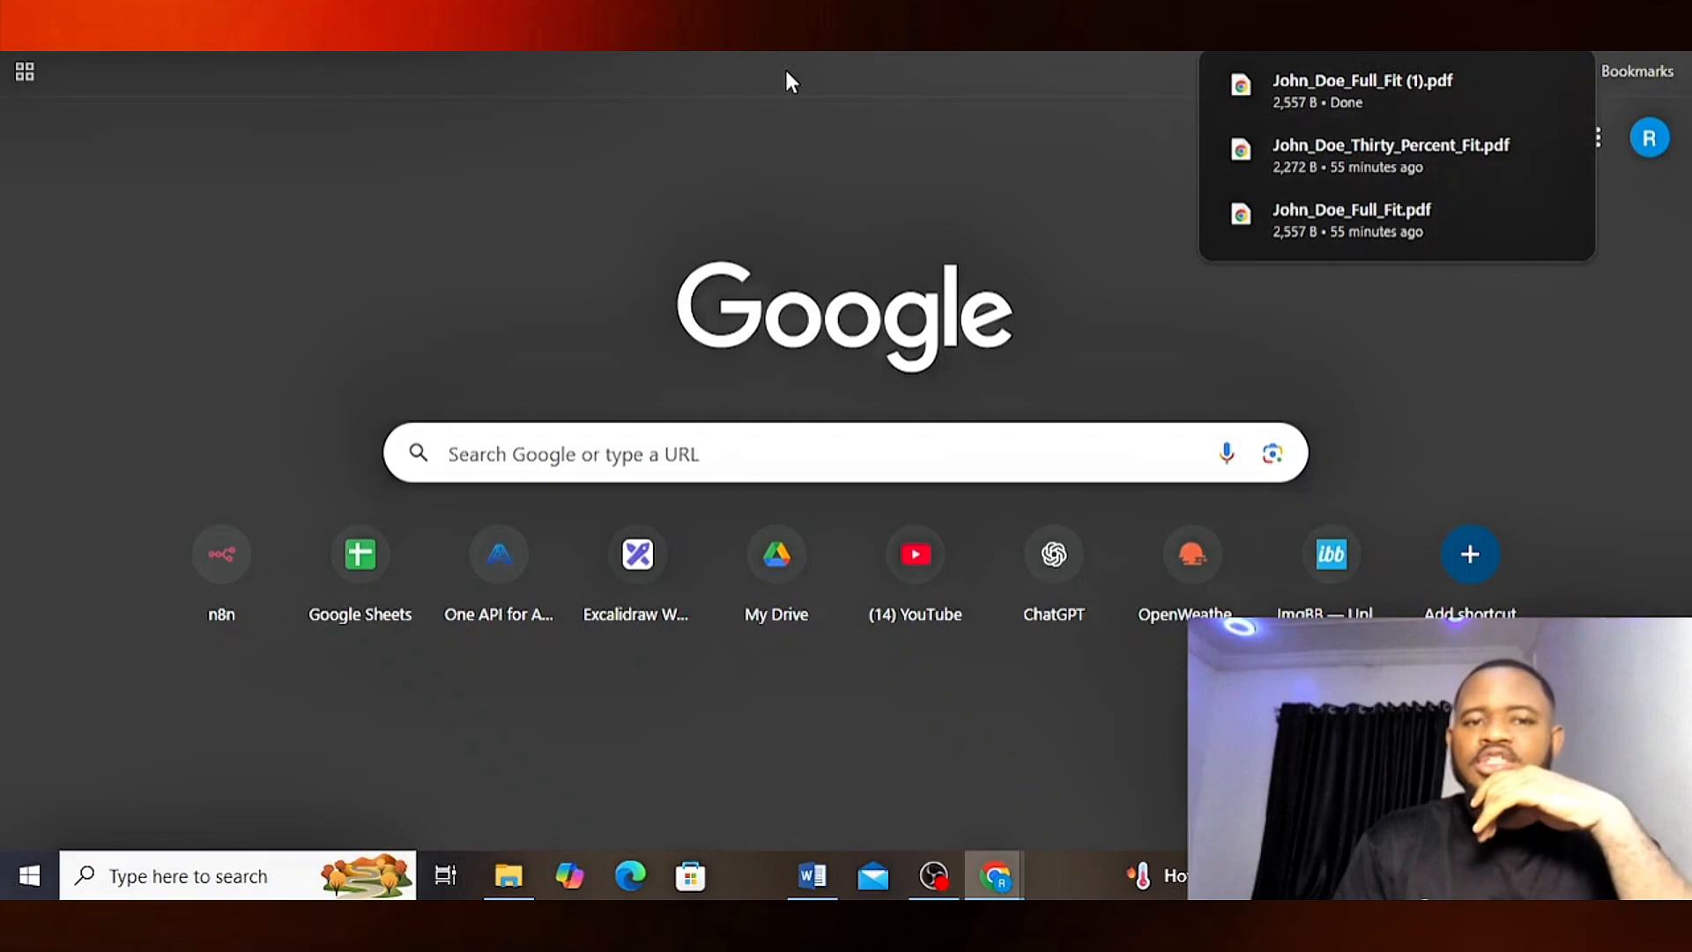
mouse_move(1355, 100)
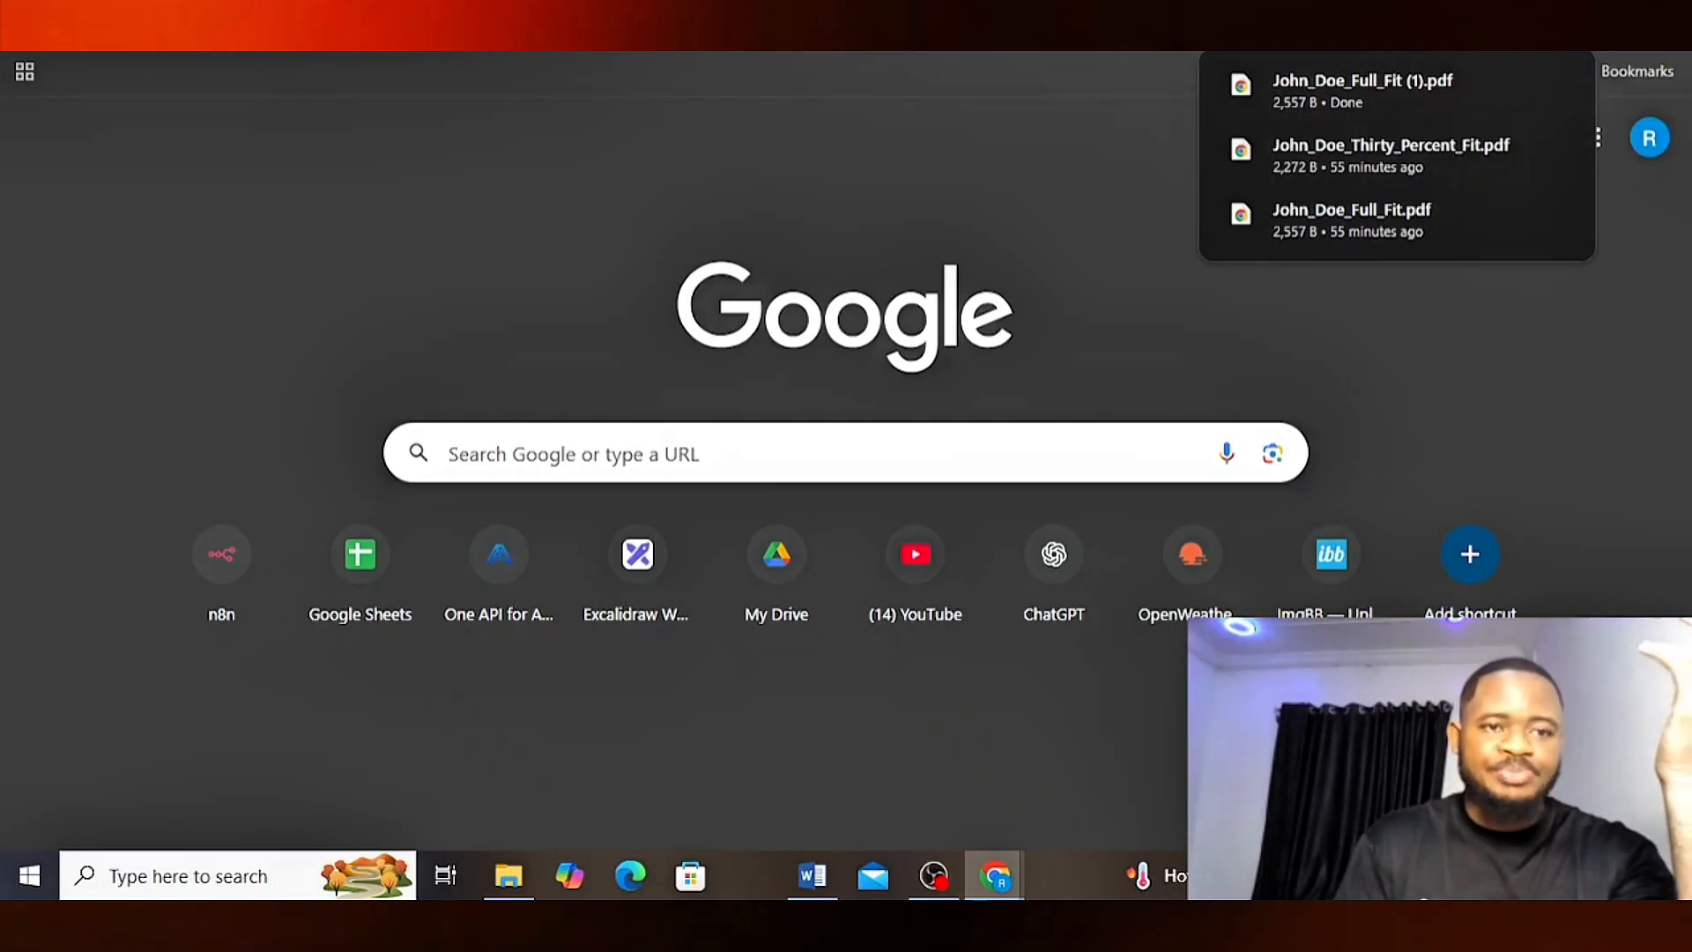
mouse_move(1482, 109)
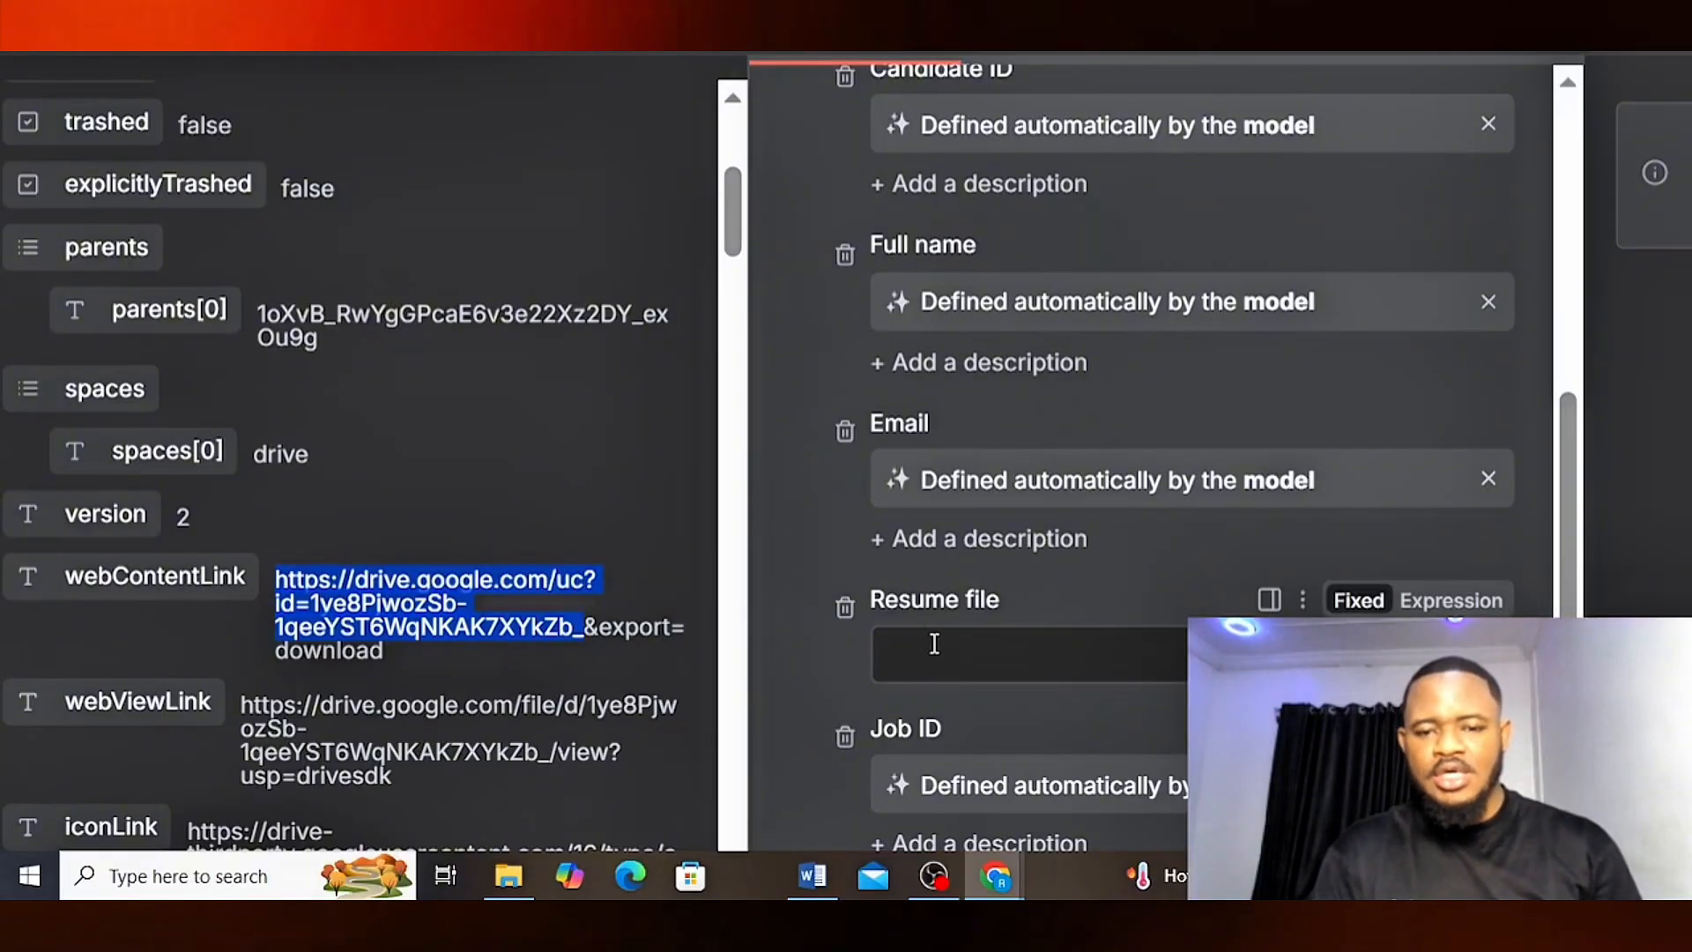
click(929, 644)
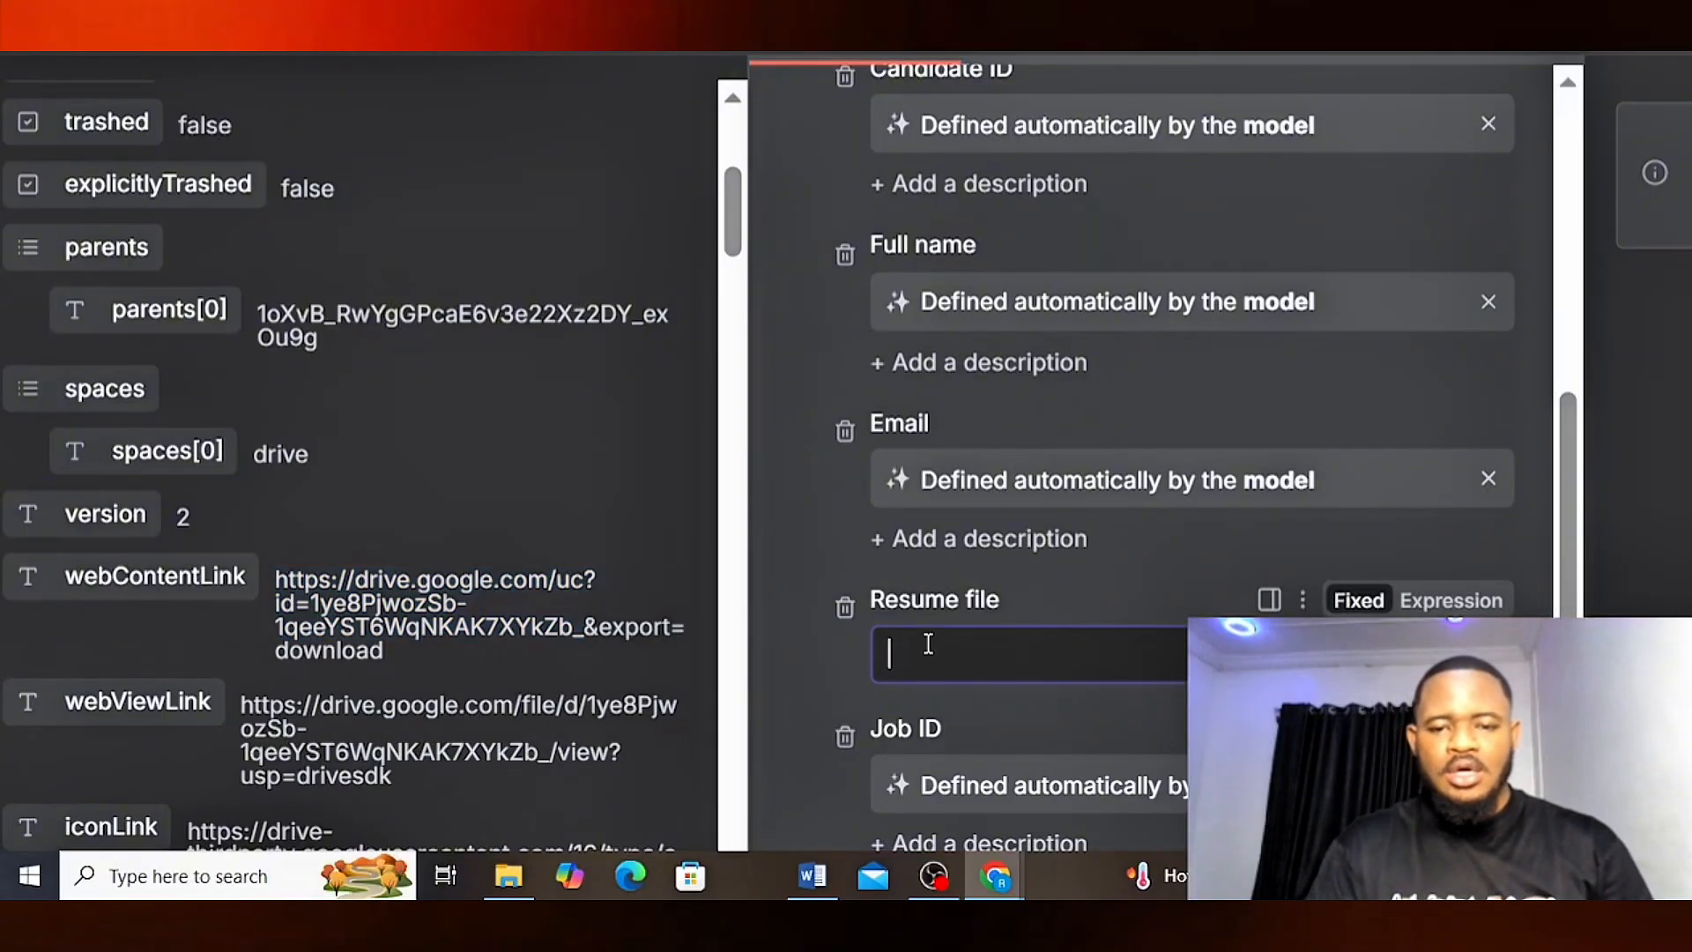
drag(274, 579, 600, 580)
key(ctrl+c)
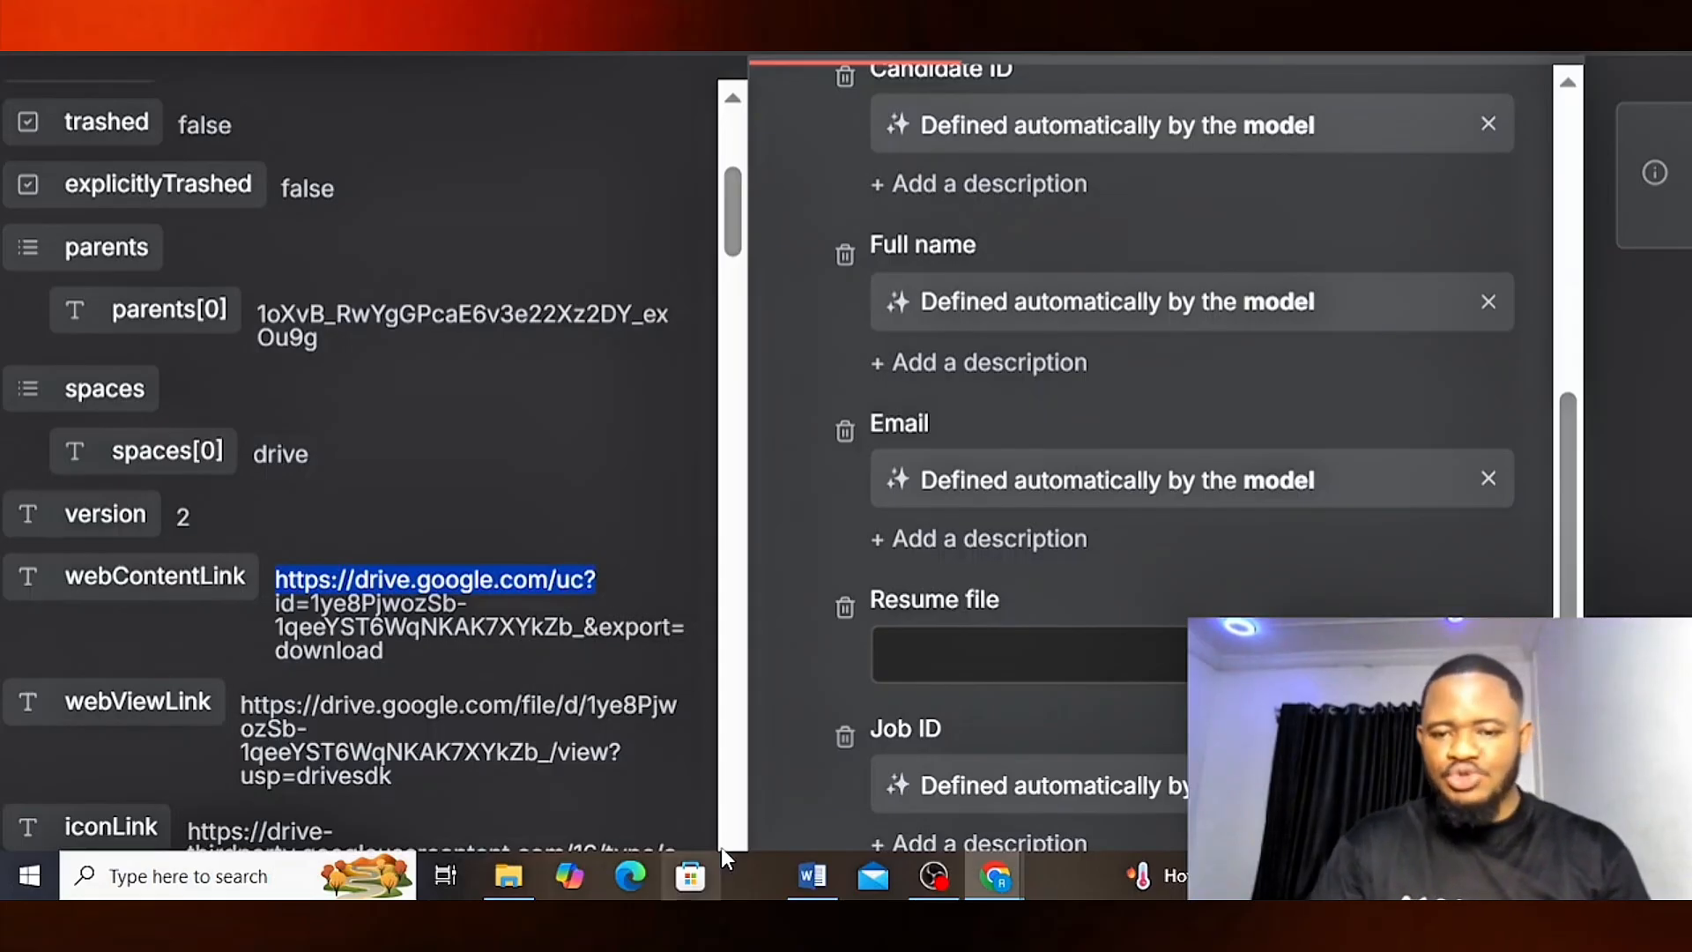
click(897, 668)
key(ctrl+v)
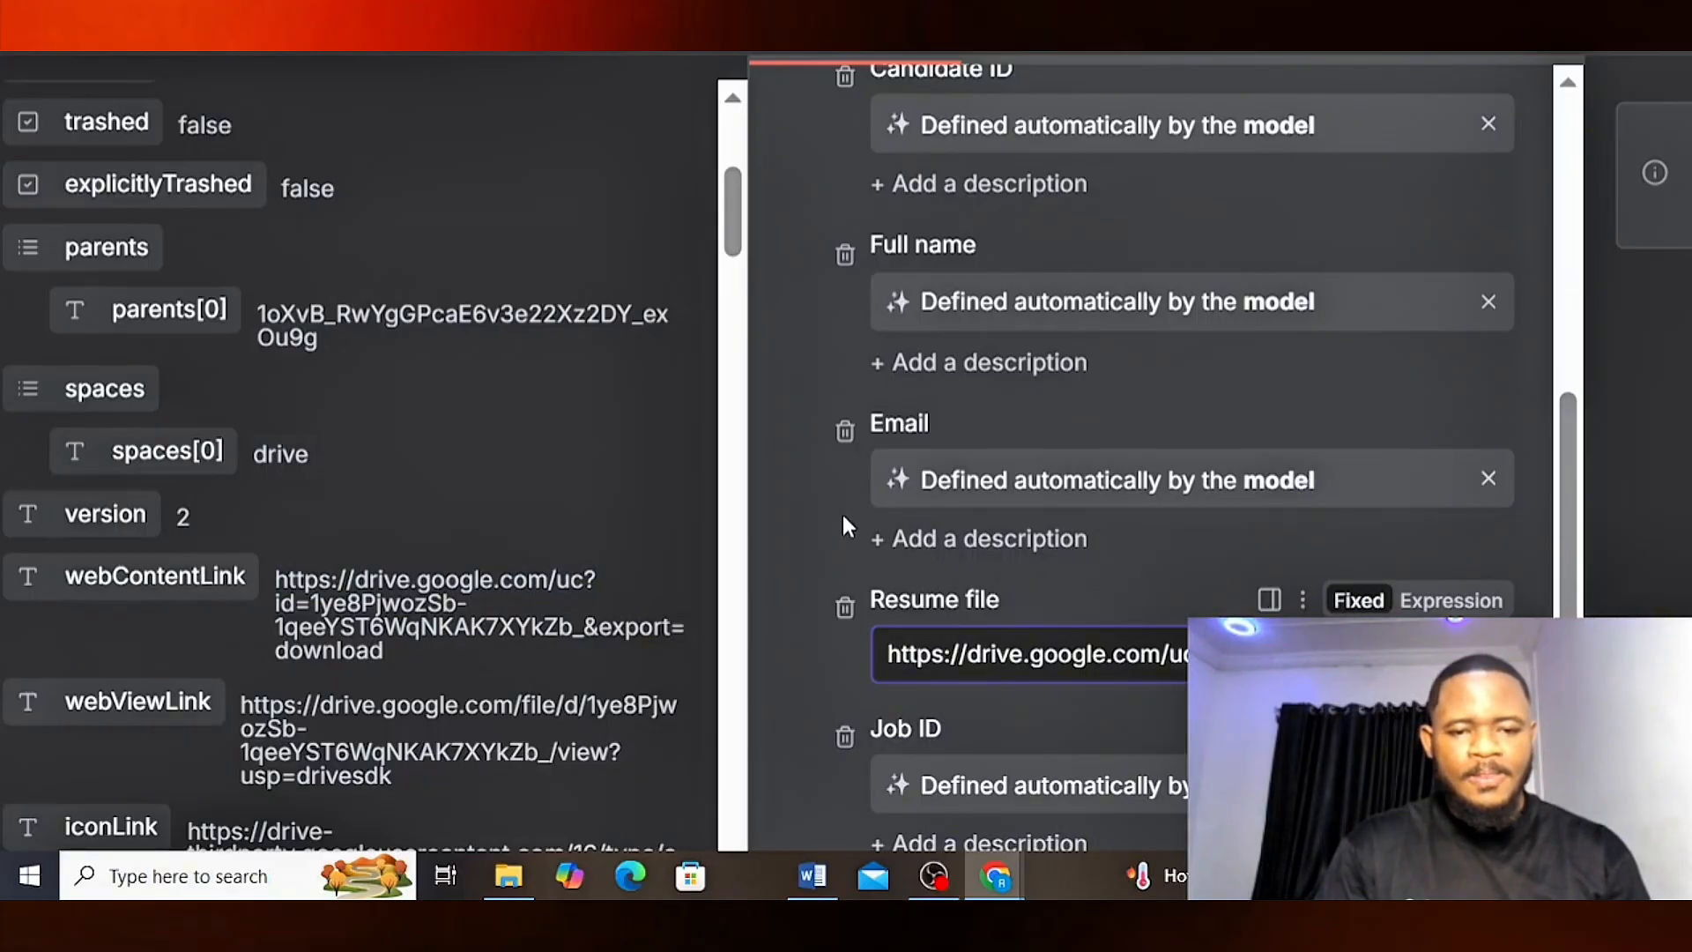
- Copy the webViewLink URL through the end of its file ID and open it in a new browser tab
drag(739, 232, 739, 230)
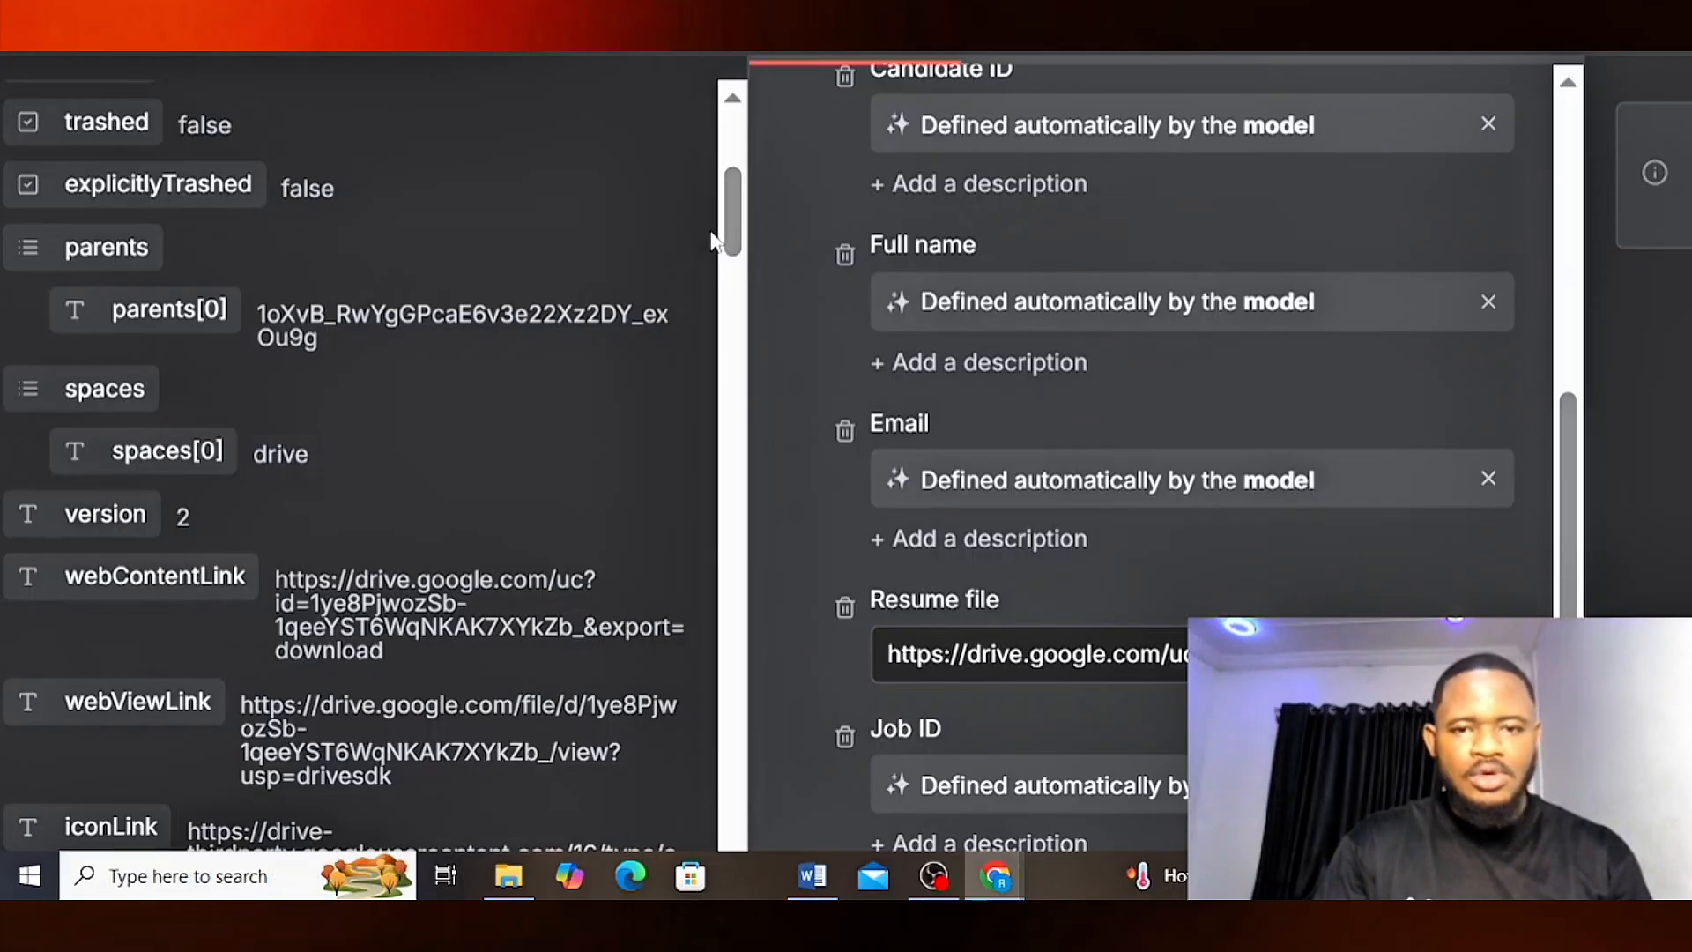
mouse_move(736, 219)
mouse_down()
mouse_move(739, 291)
mouse_move(738, 252)
mouse_up()
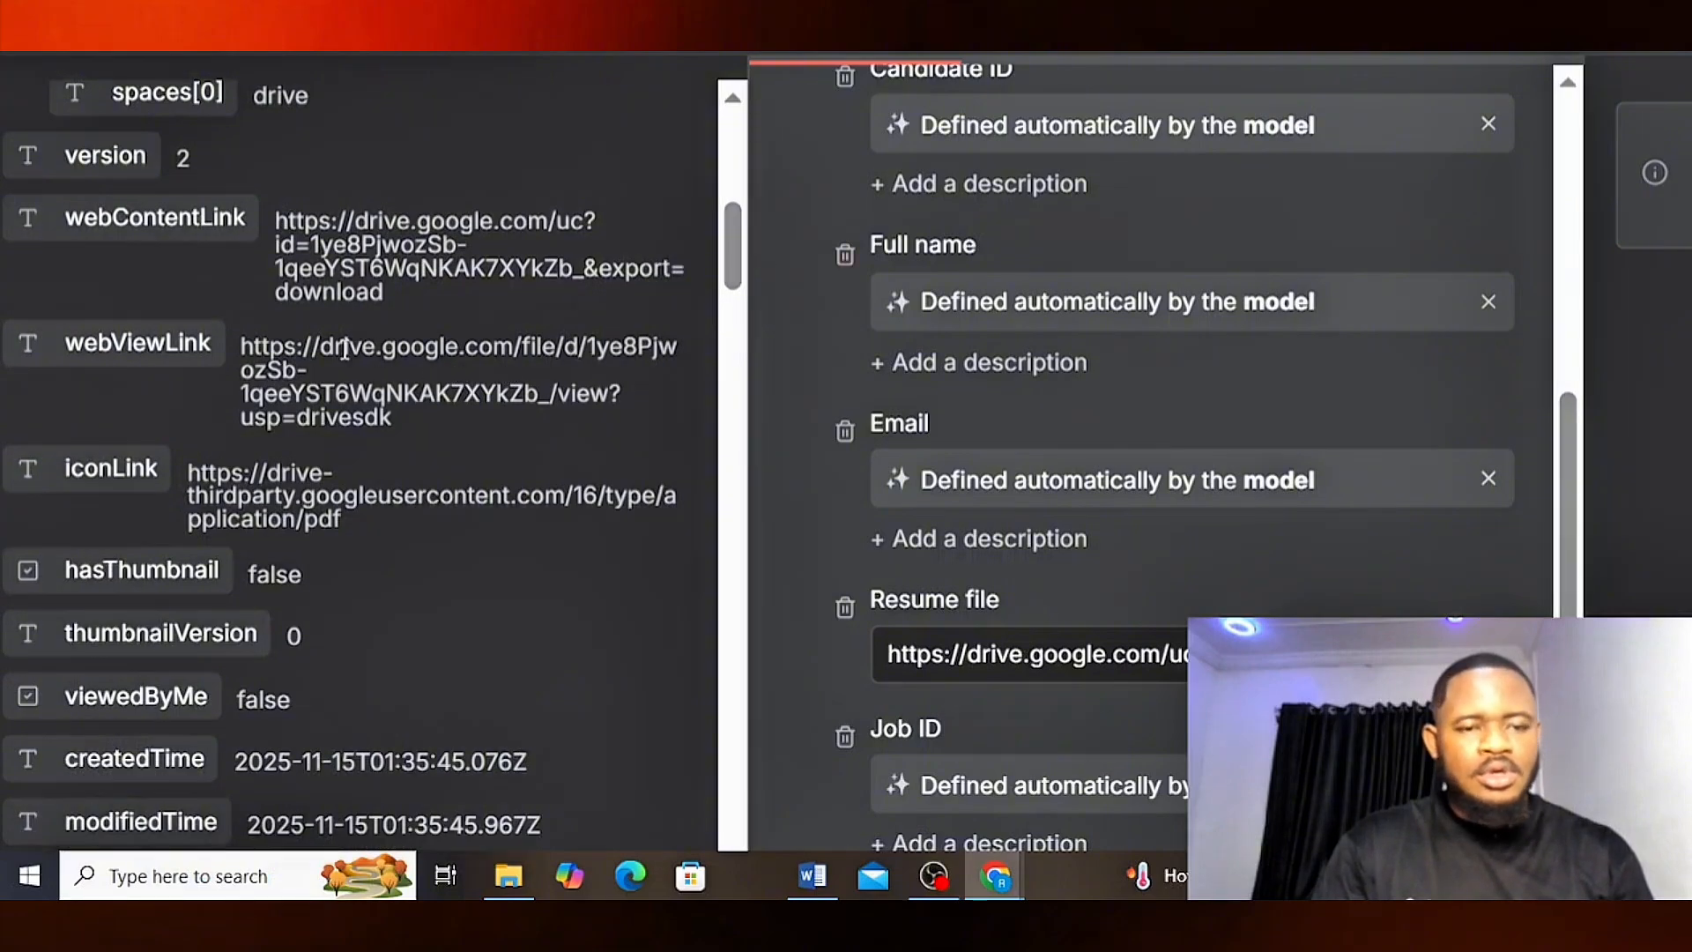
drag(242, 344, 553, 397)
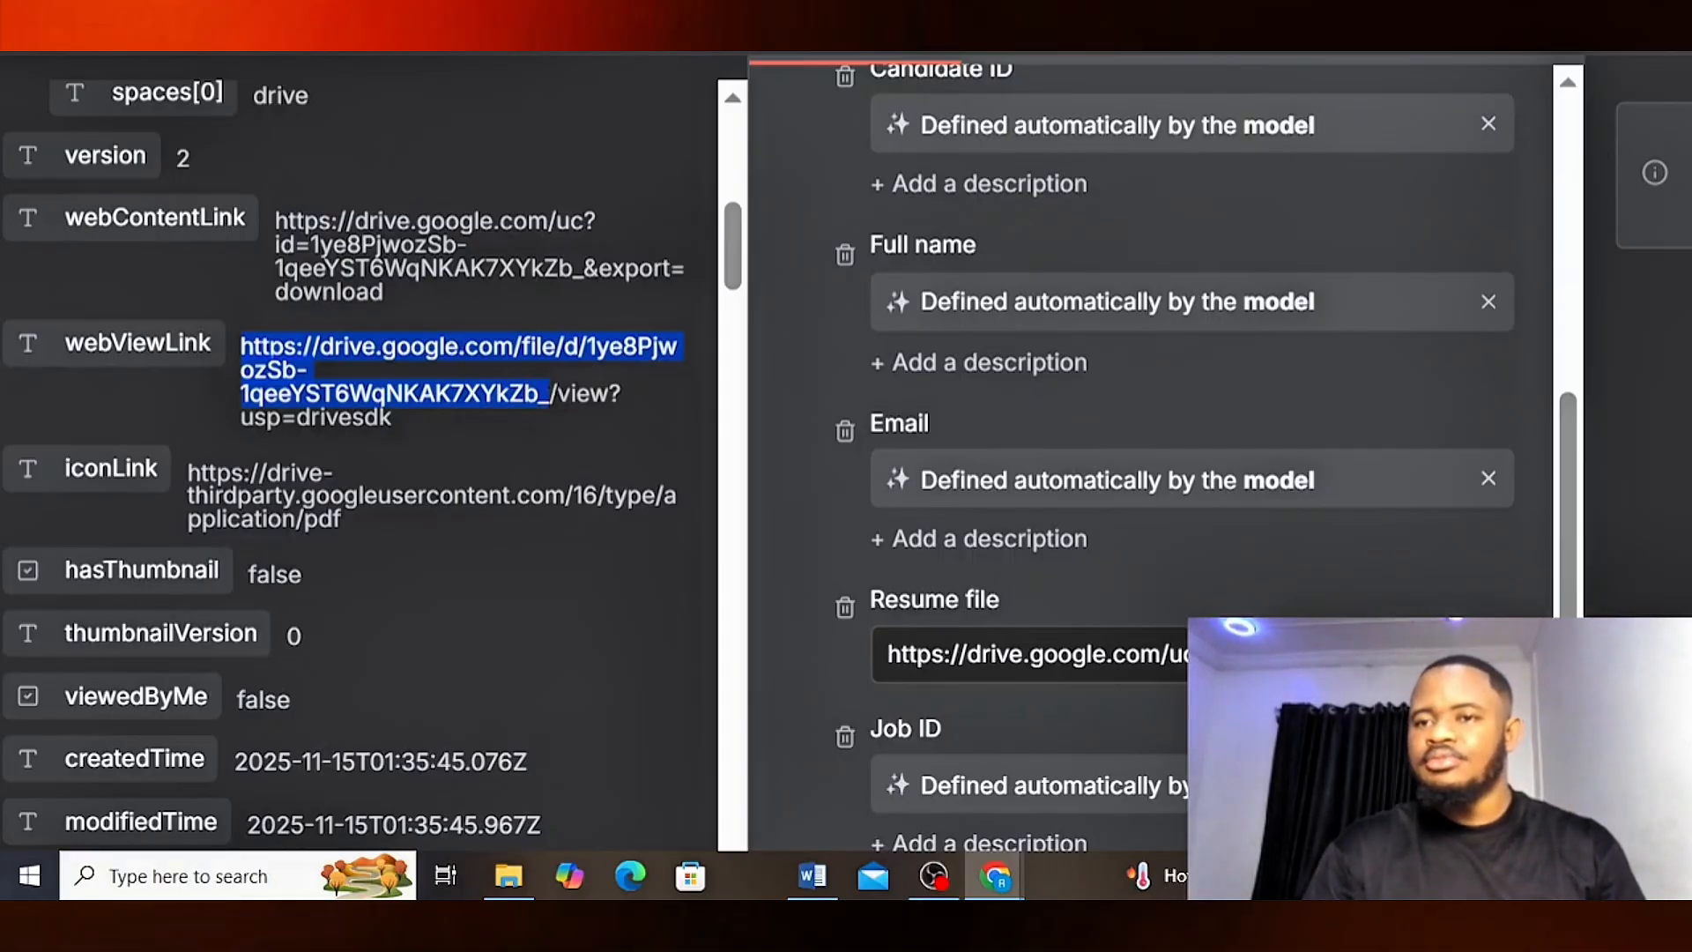
key(ctrl+c)
key(ctrl+t)
key(ctrl+v)
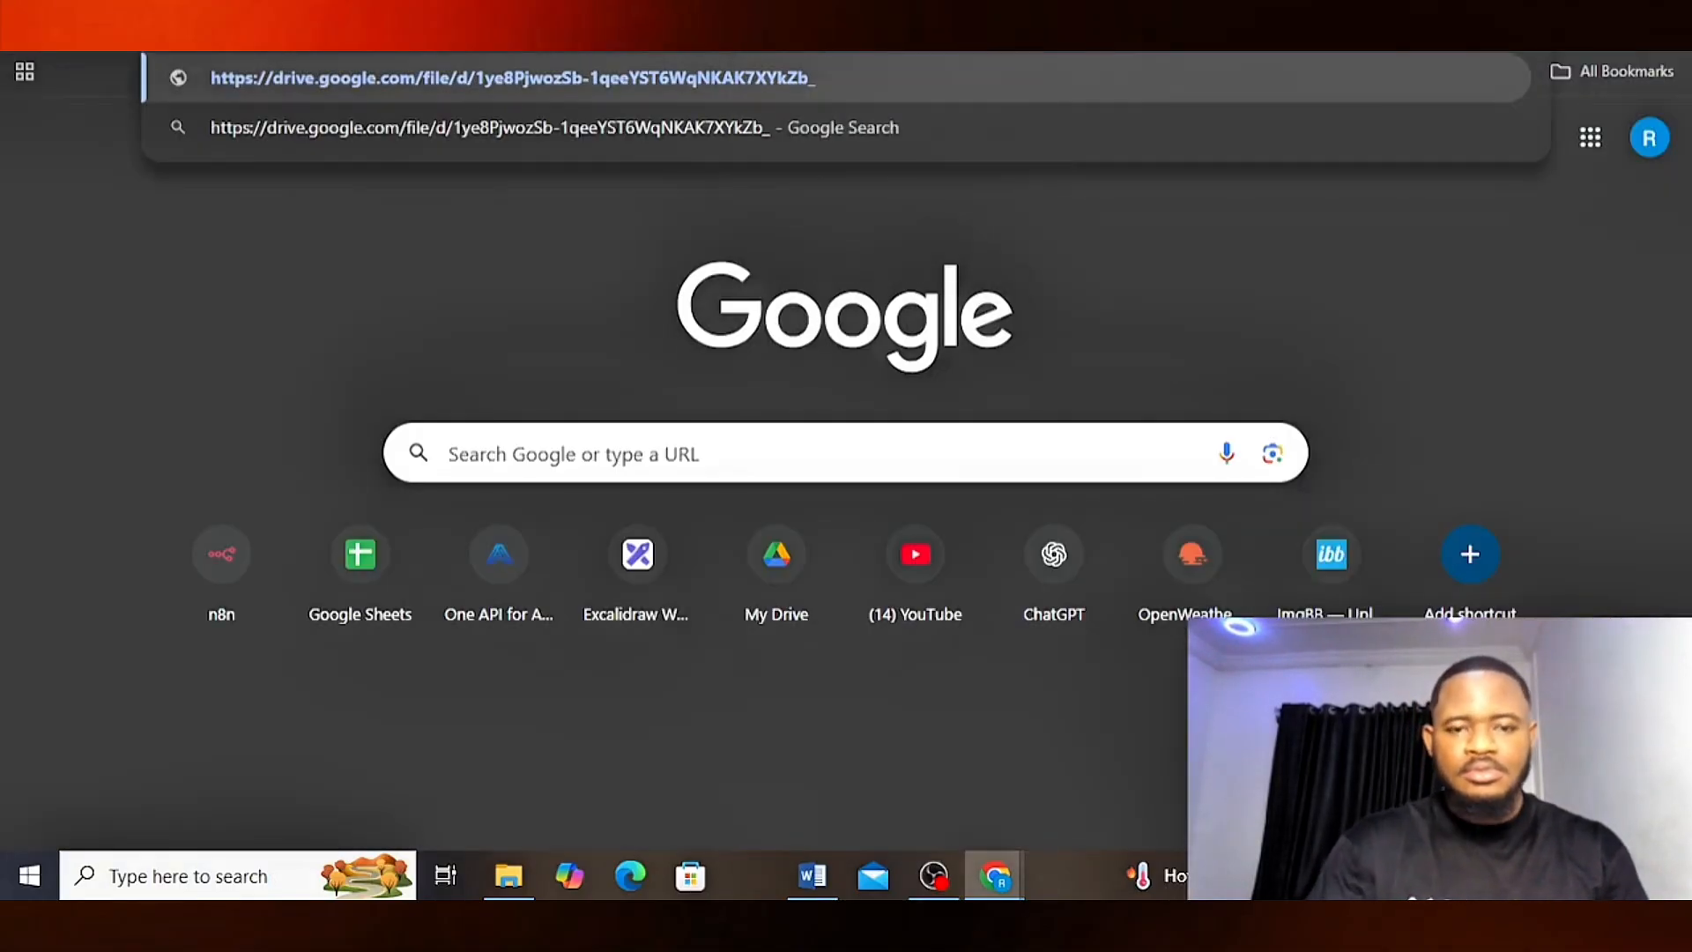
key(Return)
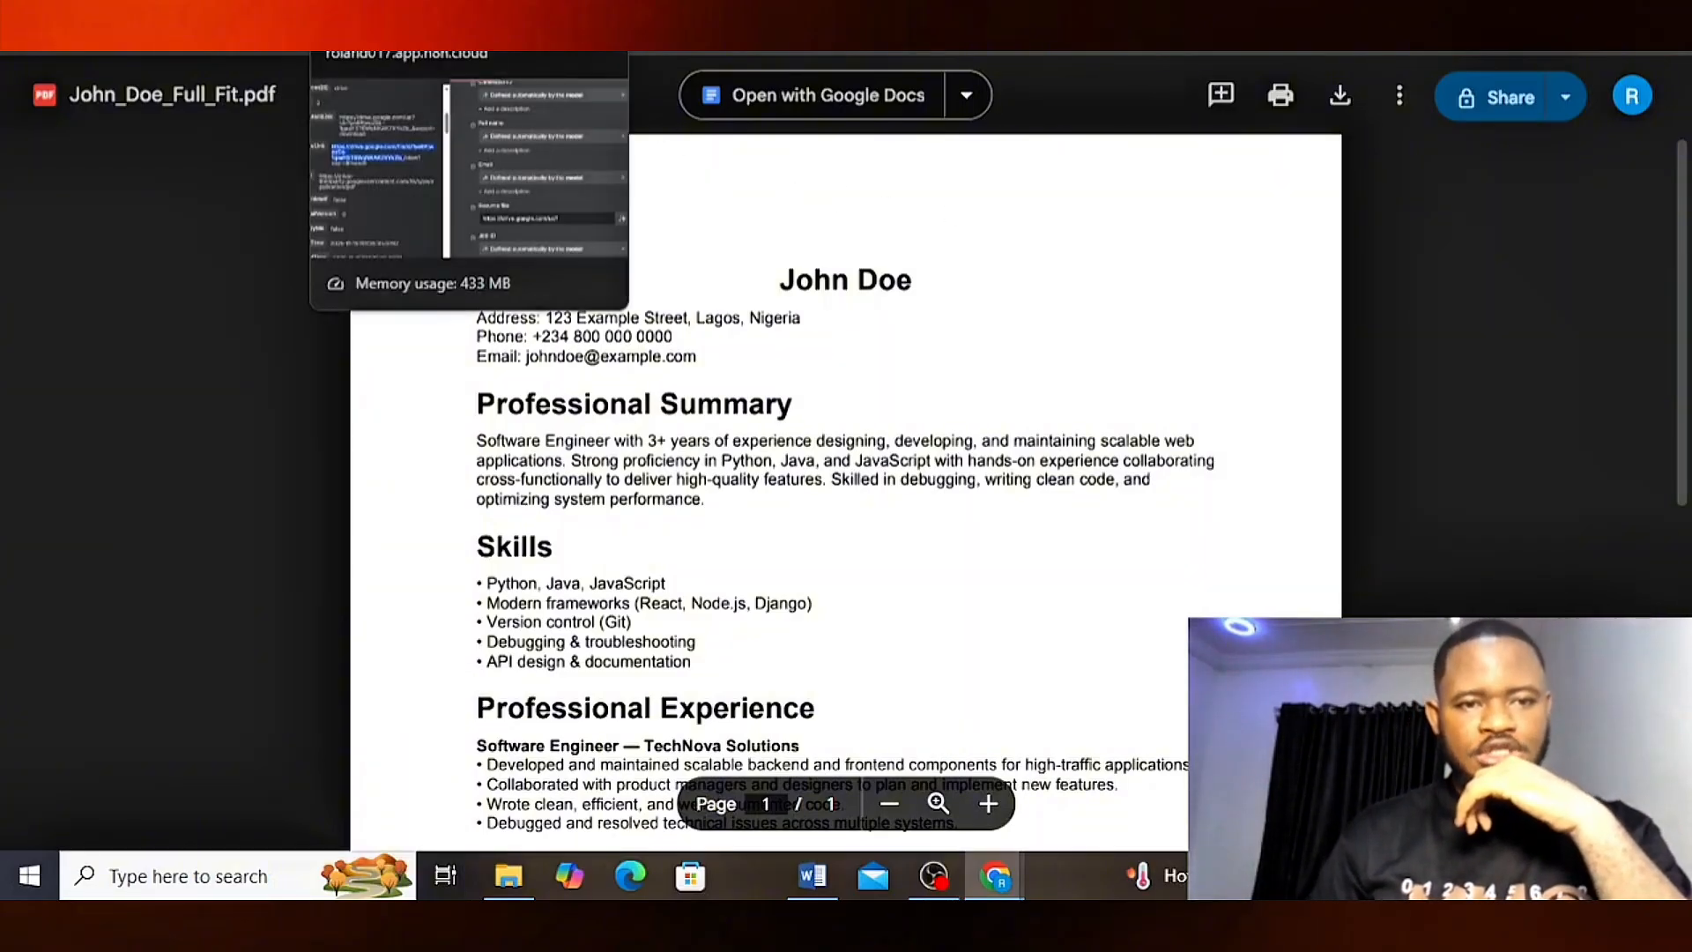
- Review the opened resume PDF and the Resume Database spreadsheet, and return to the append-row tool in n8n
click(396, 7)
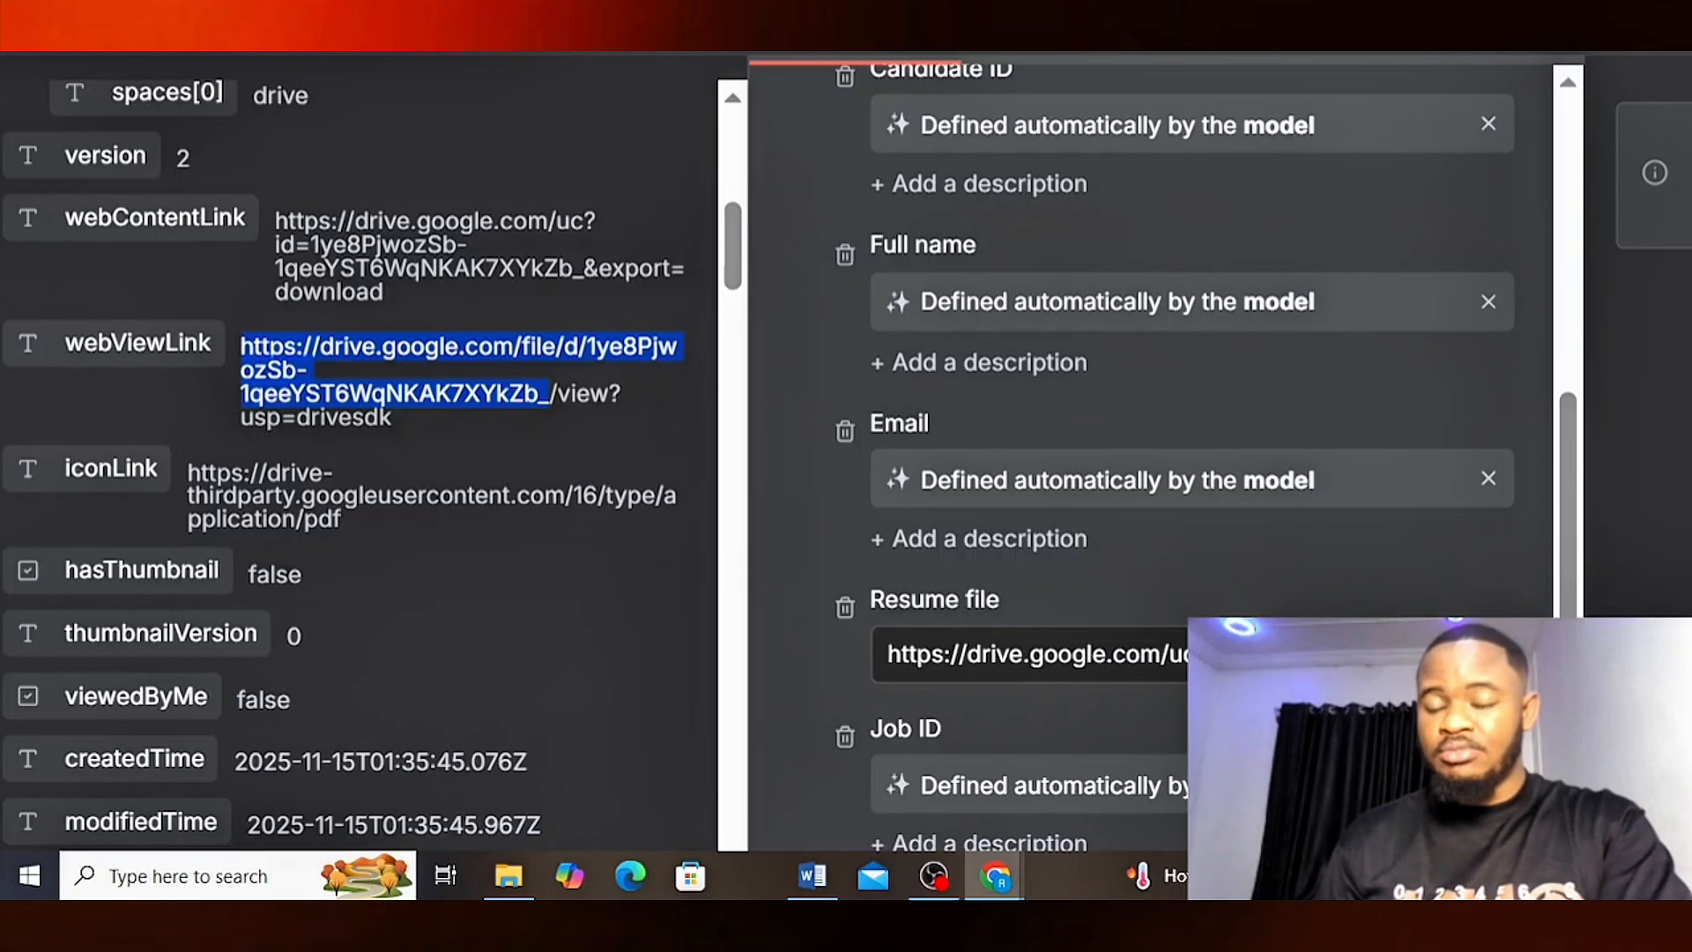
click(1068, 7)
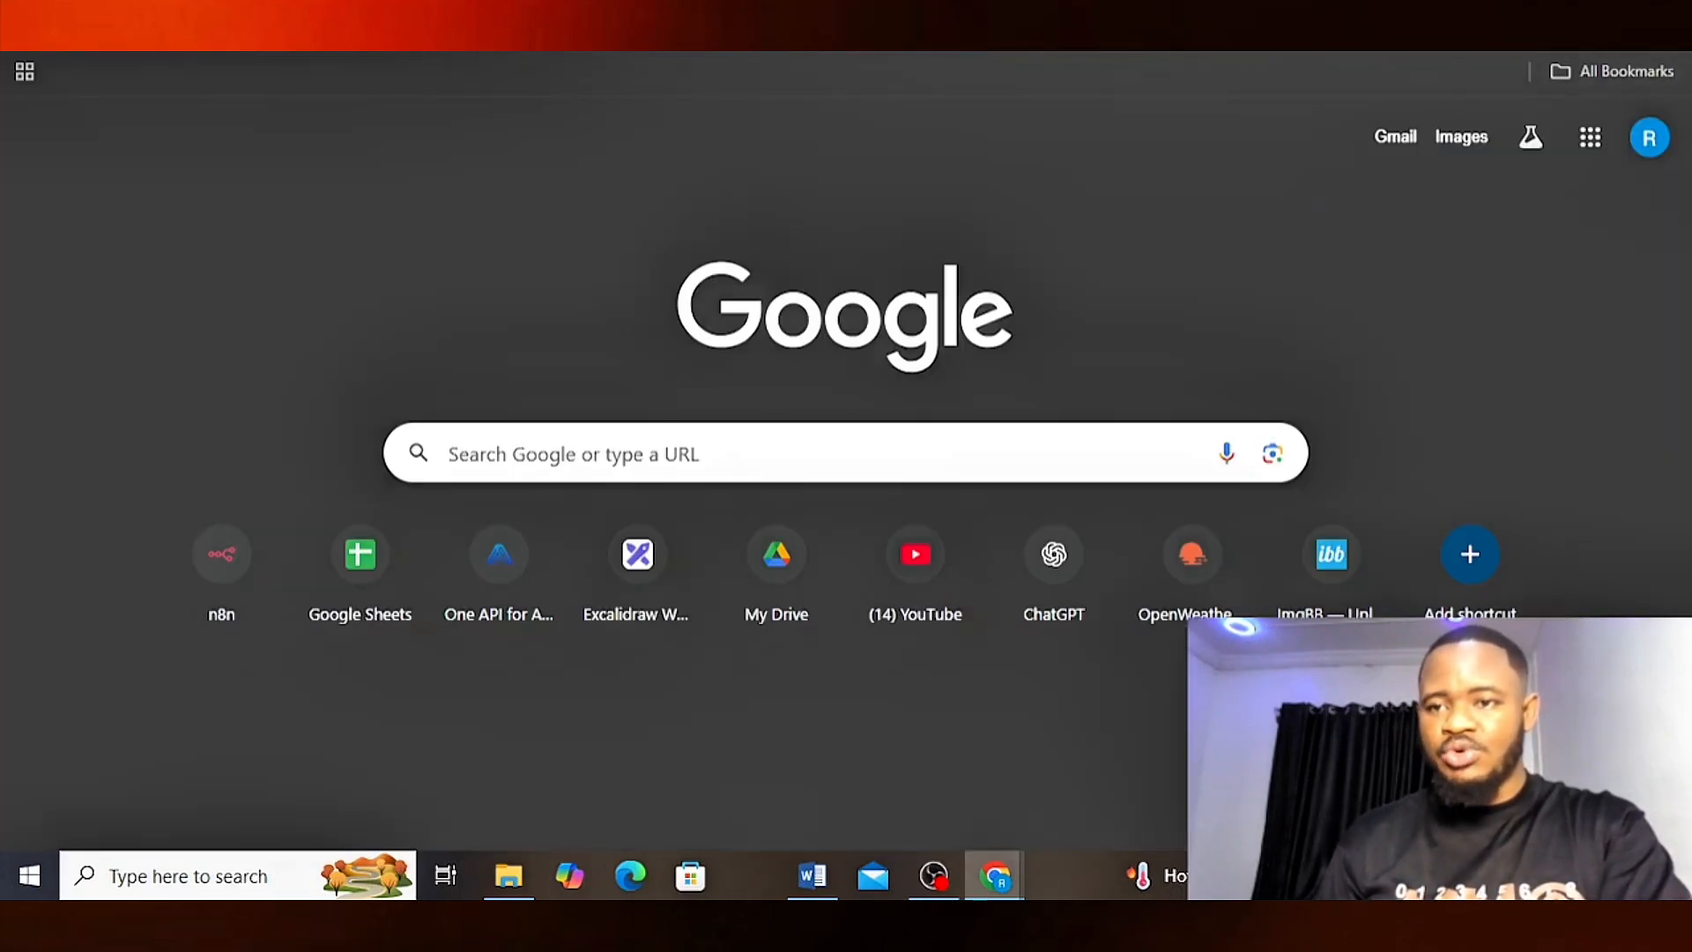
click(927, 7)
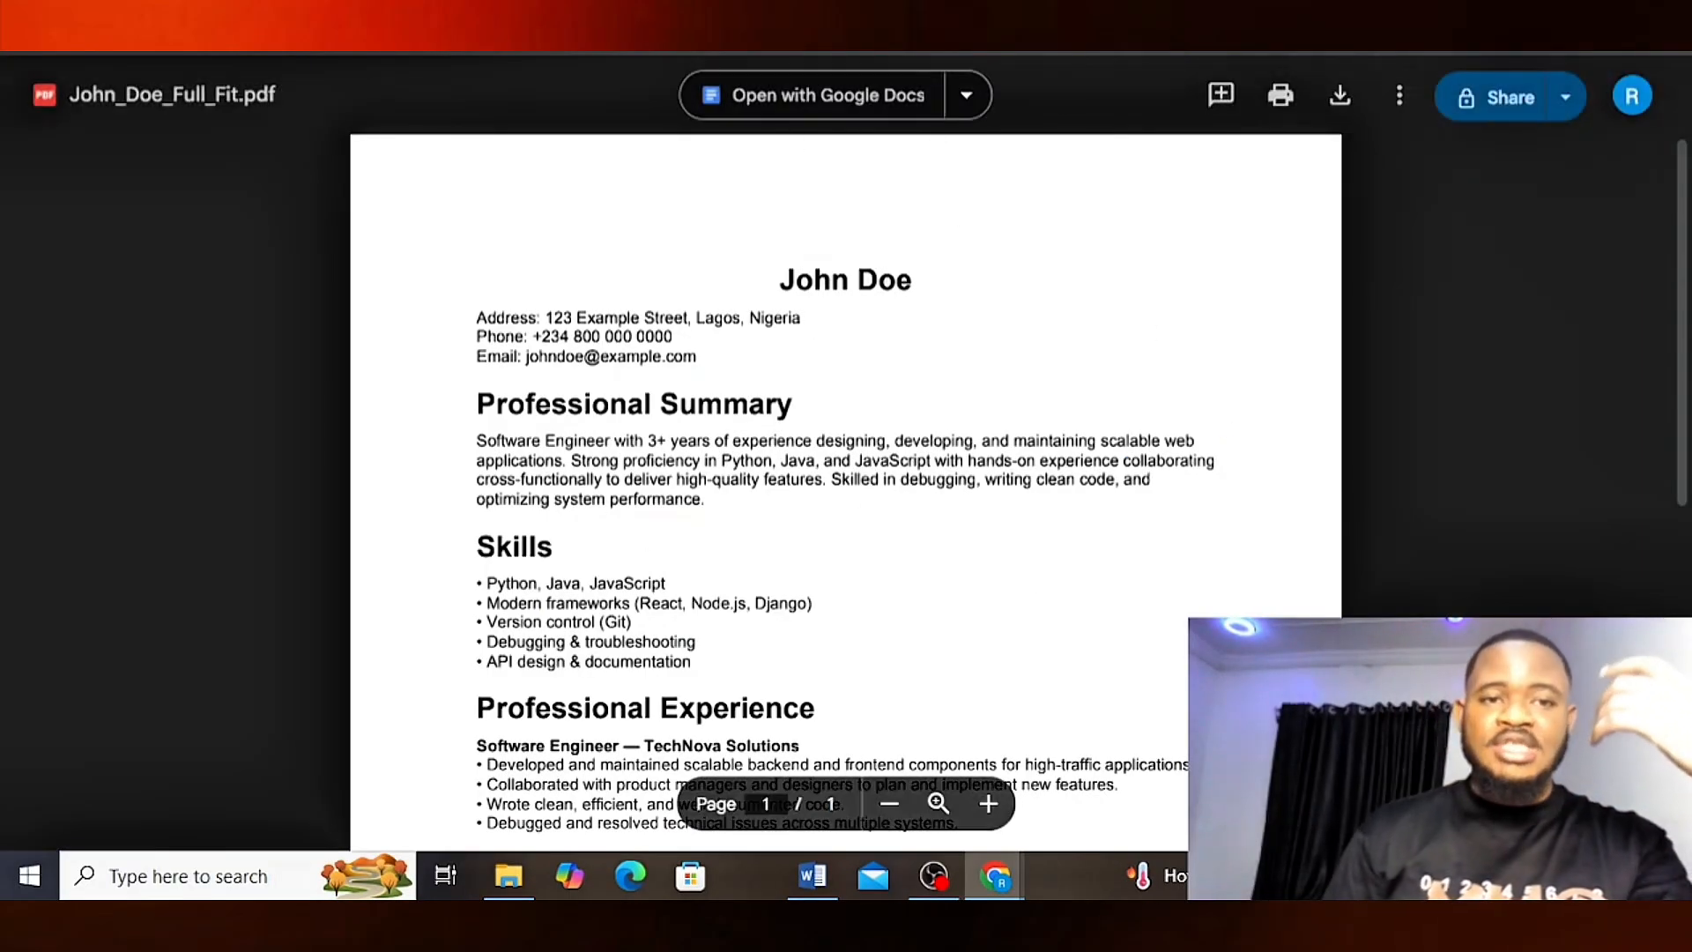
click(528, 7)
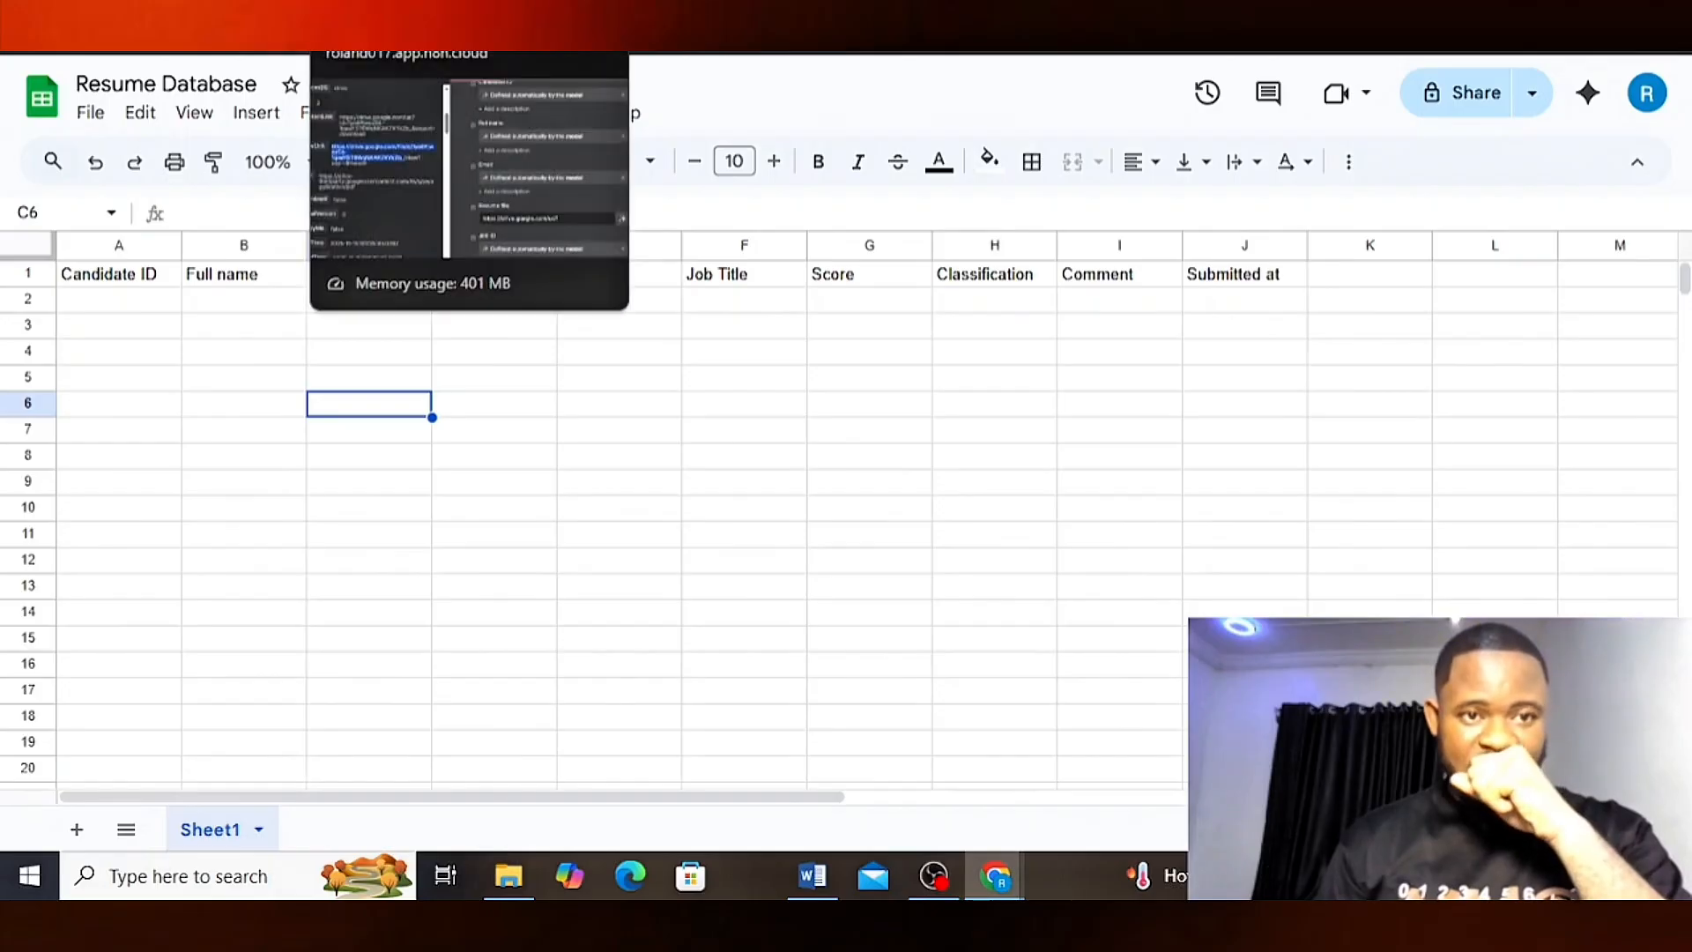
click(362, 26)
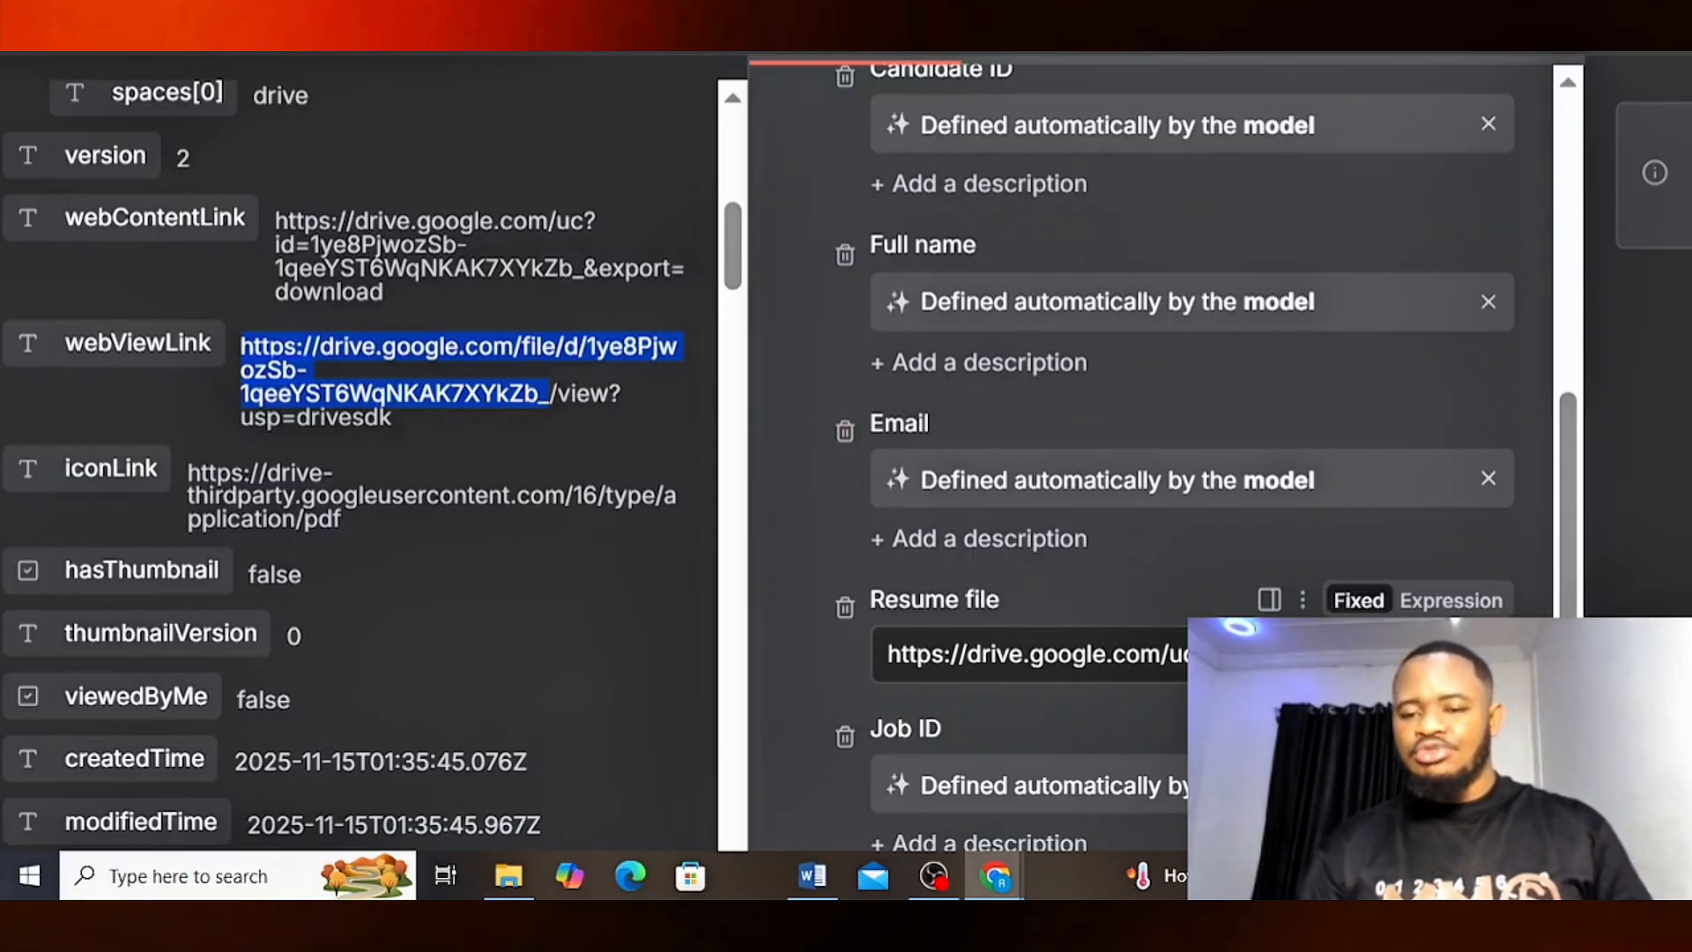
mouse_move(1216, 654)
mouse_down()
mouse_move(886, 654)
mouse_move(1217, 655)
mouse_up()
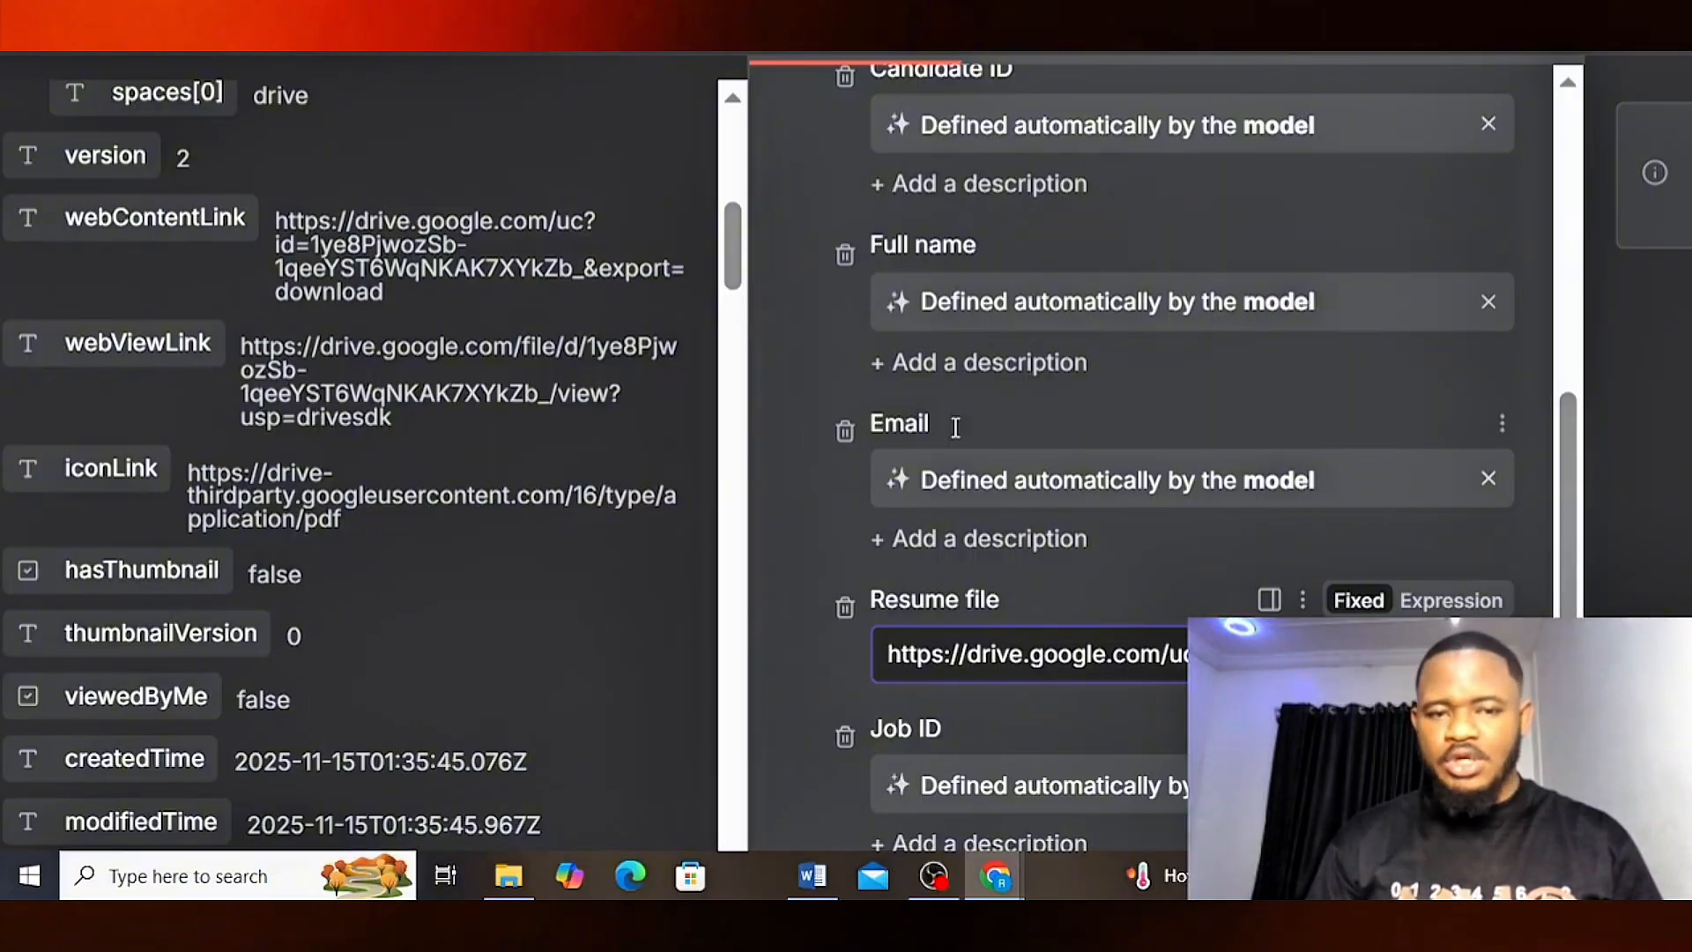
drag(1427, 657, 874, 670)
key(BackSpace)
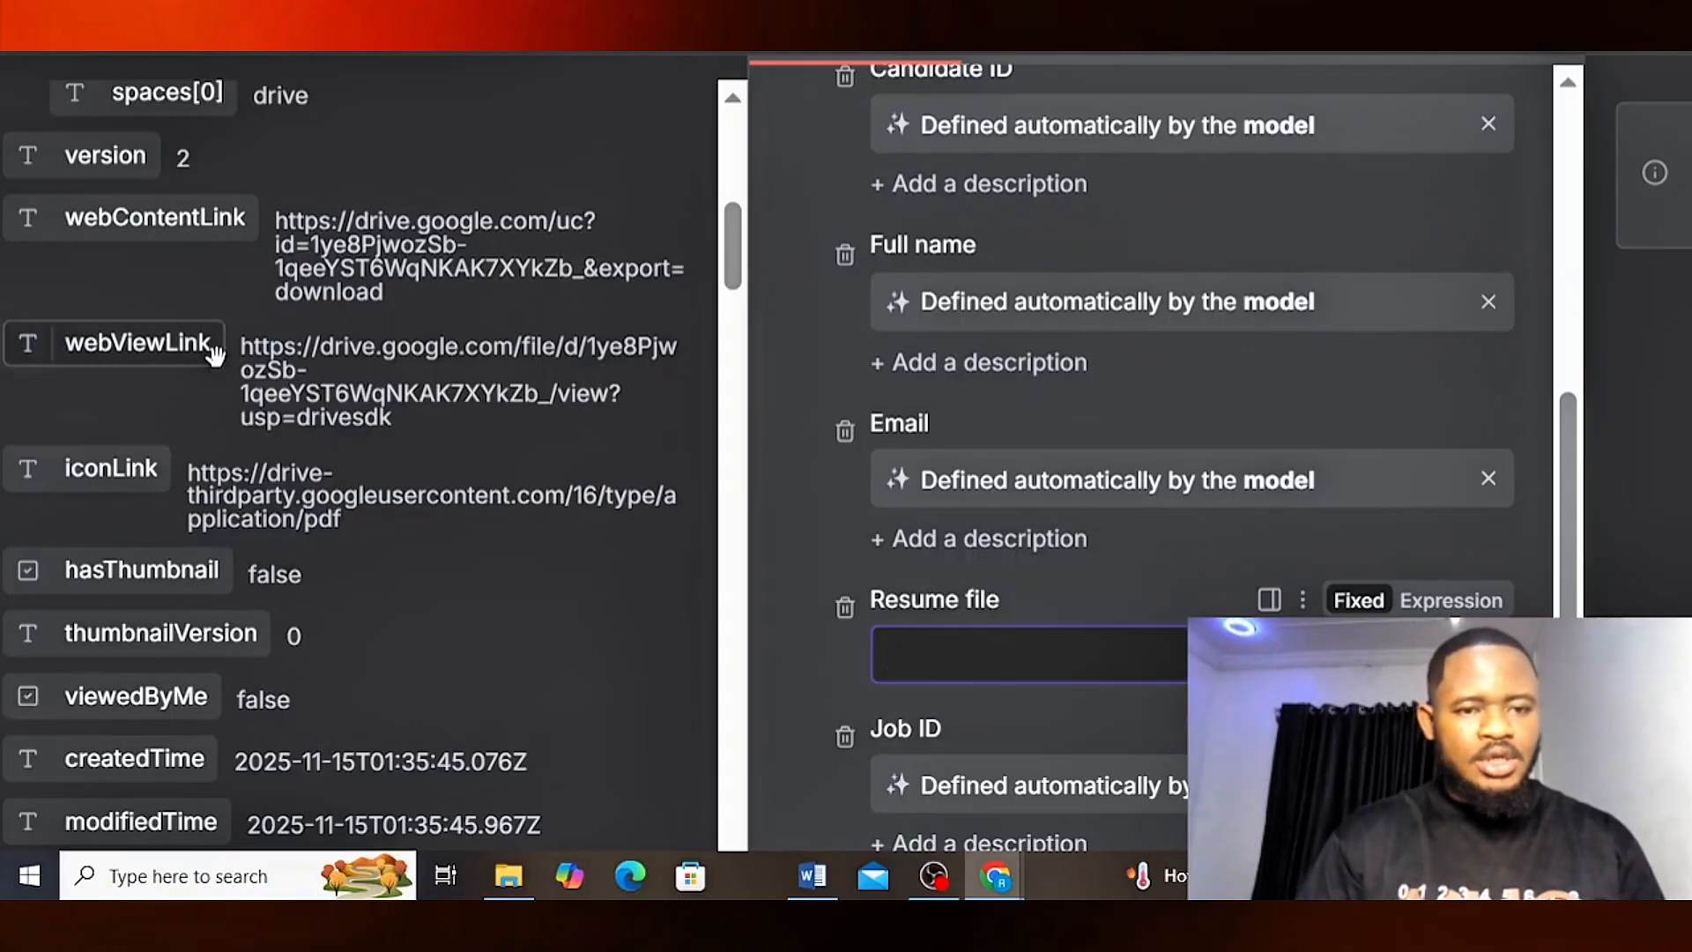
drag(240, 346, 588, 339)
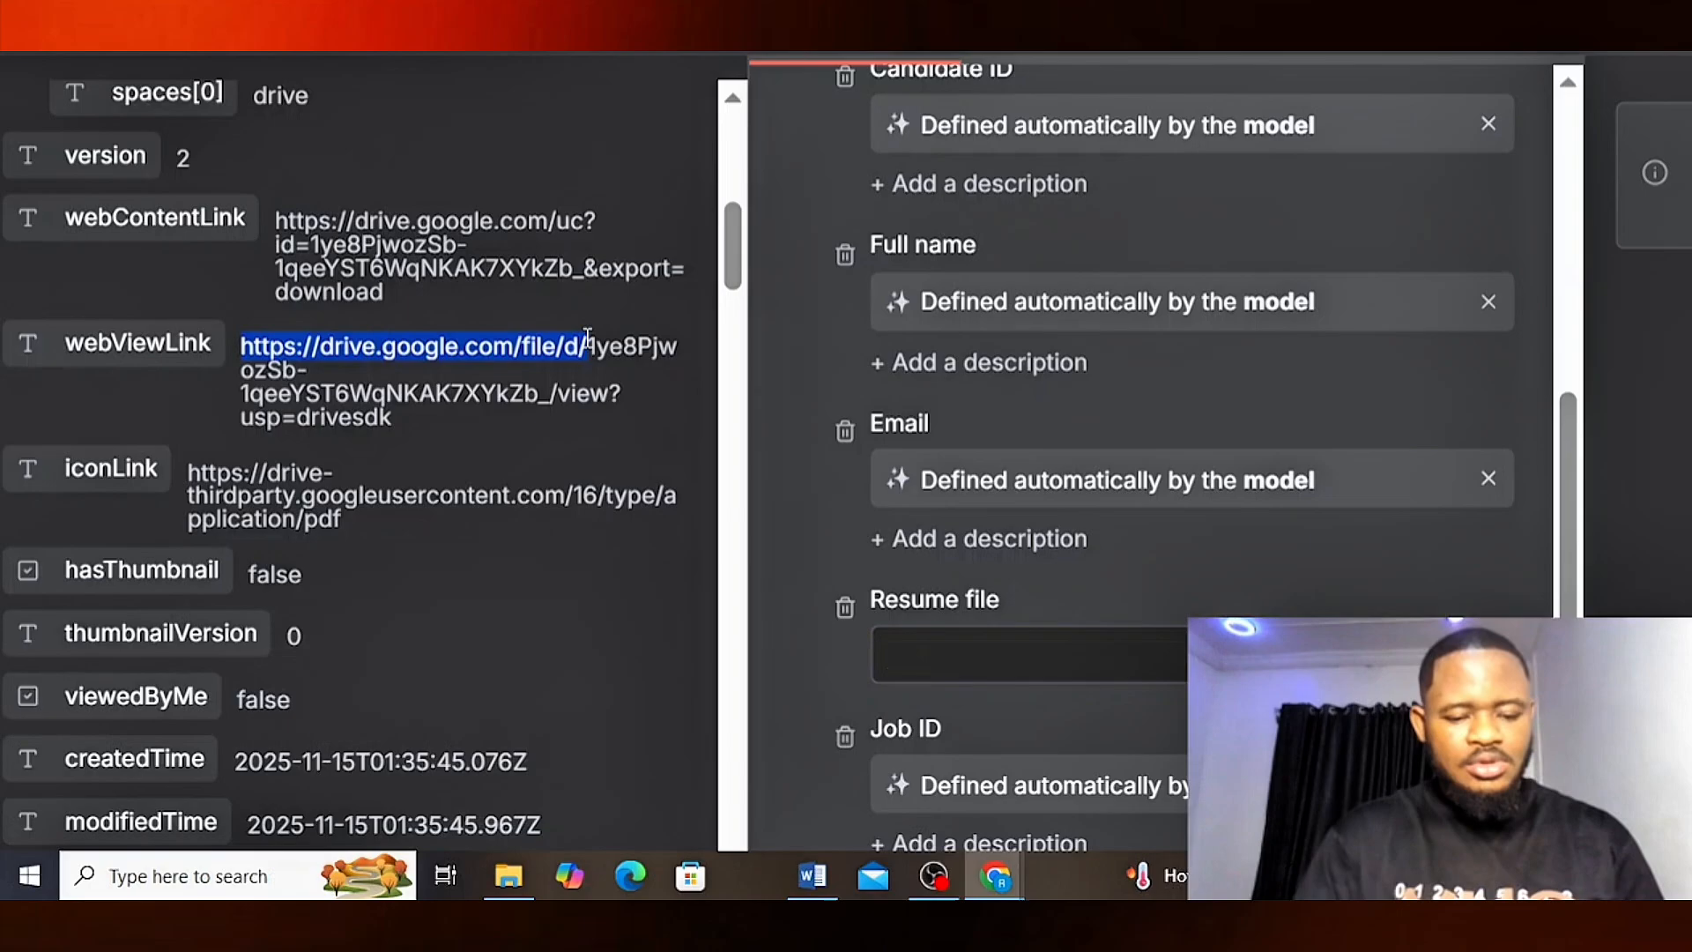
click(931, 652)
key(ctrl+v)
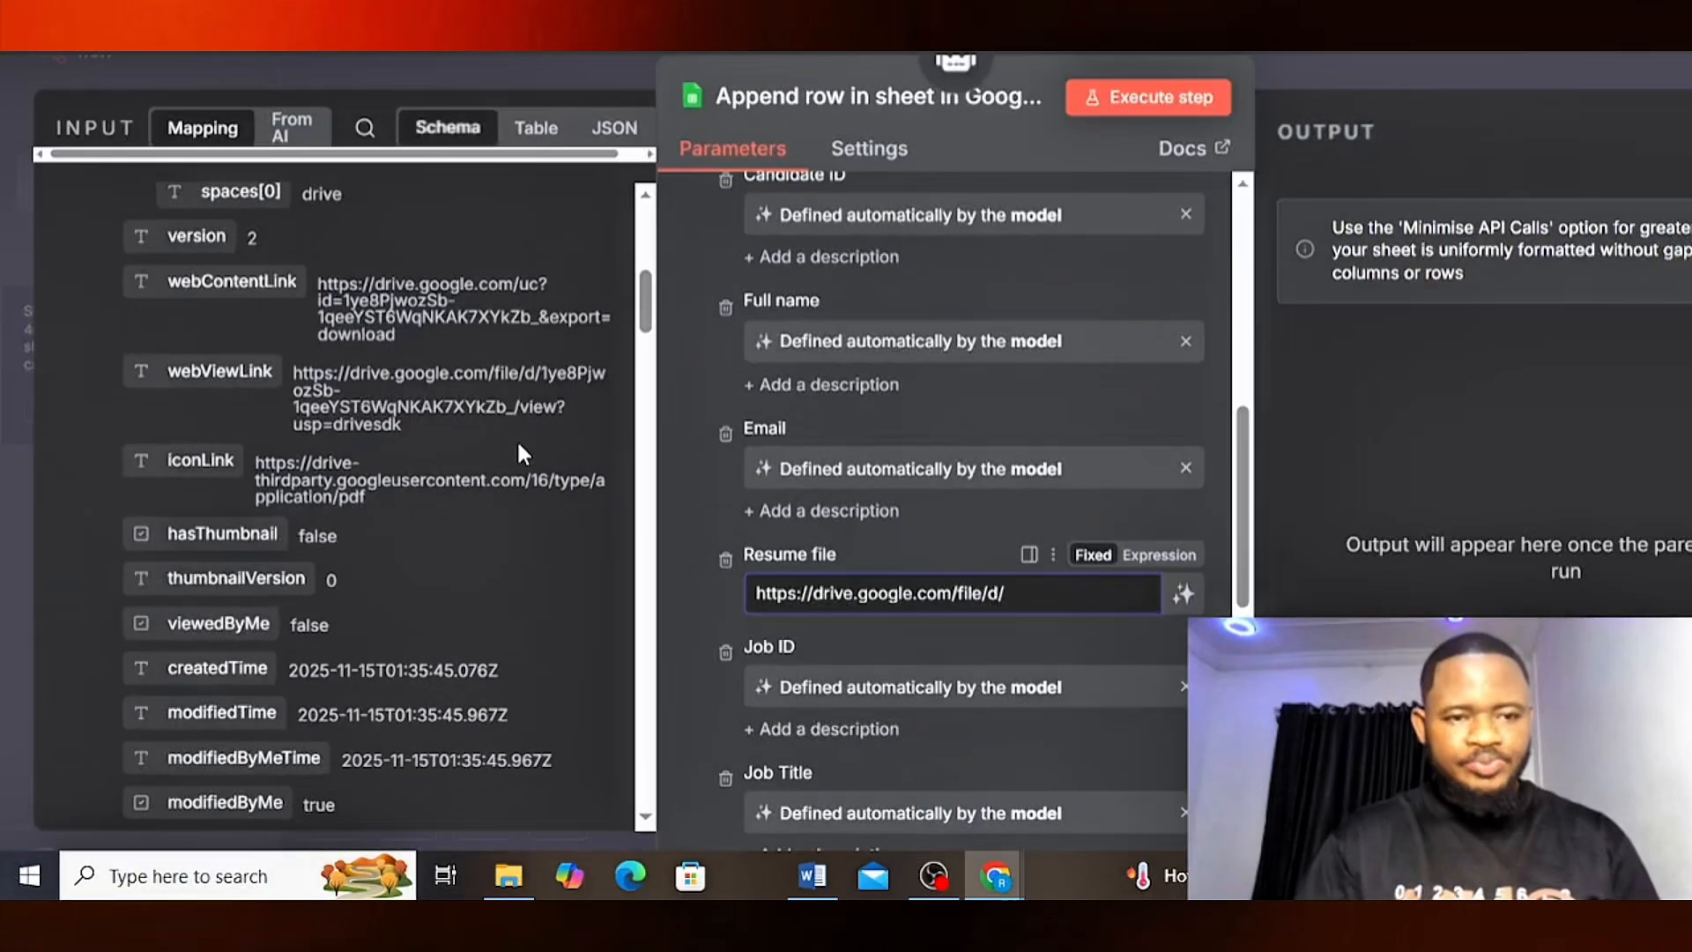
- Make the Resume file field an expression and append the Upload file id, {{ $('Upload file').item.json.id }}, after the base URL
scroll(284, 319, up, 8)
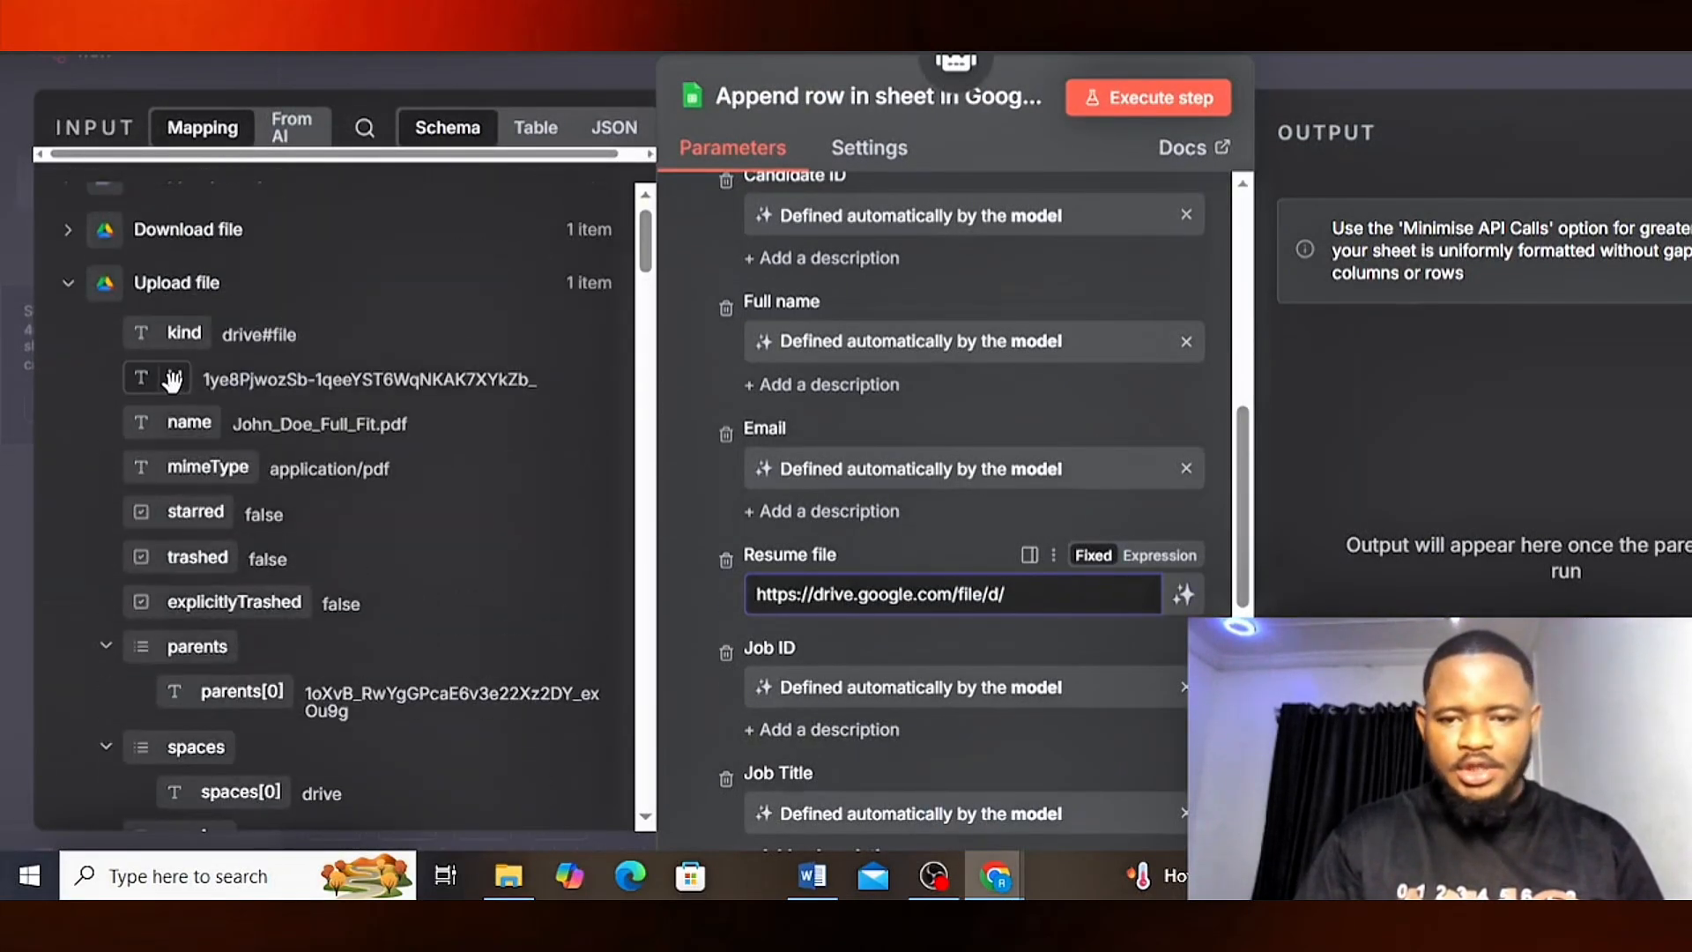
drag(172, 379, 367, 472)
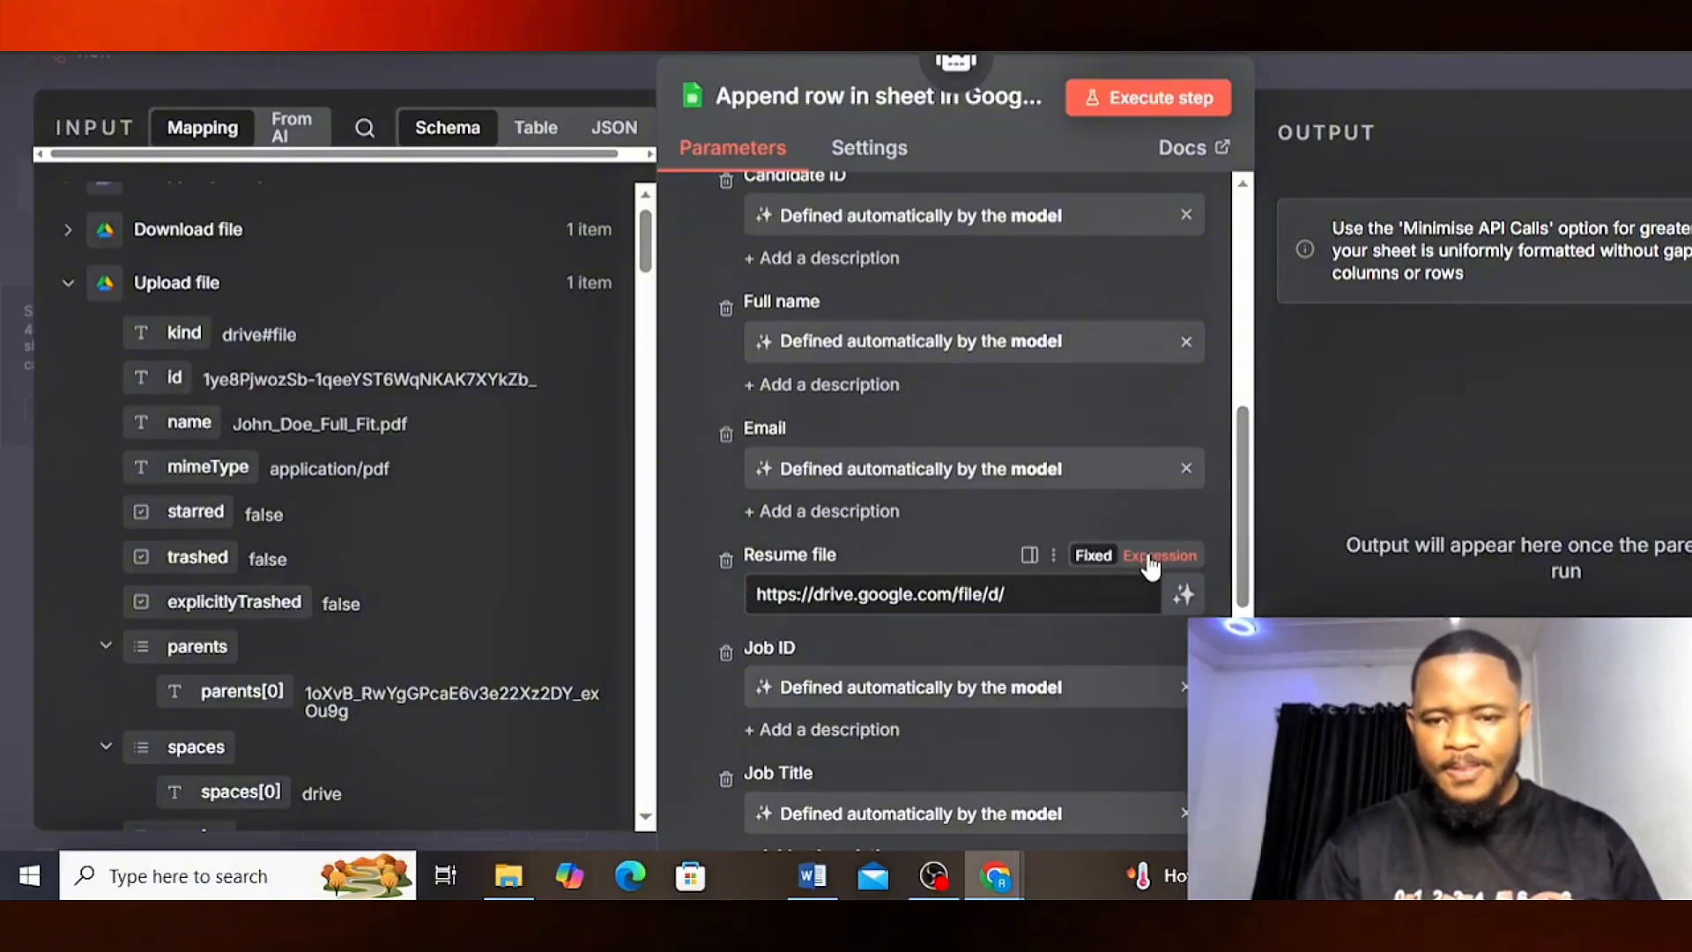
click(1151, 564)
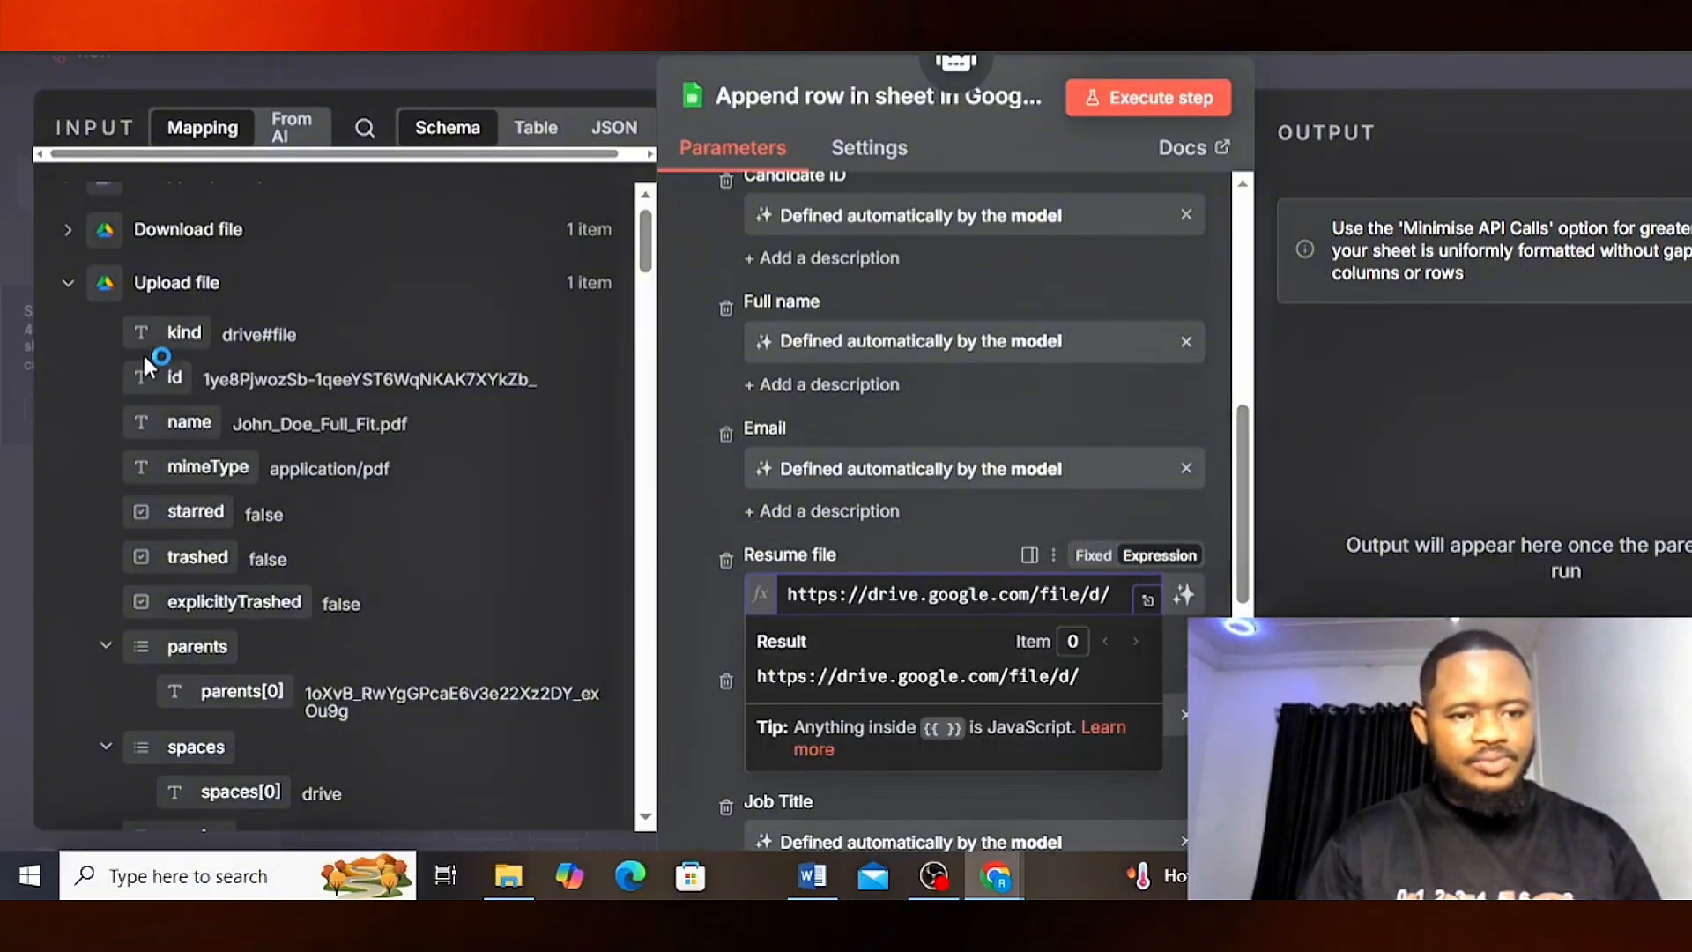
drag(172, 379, 1137, 591)
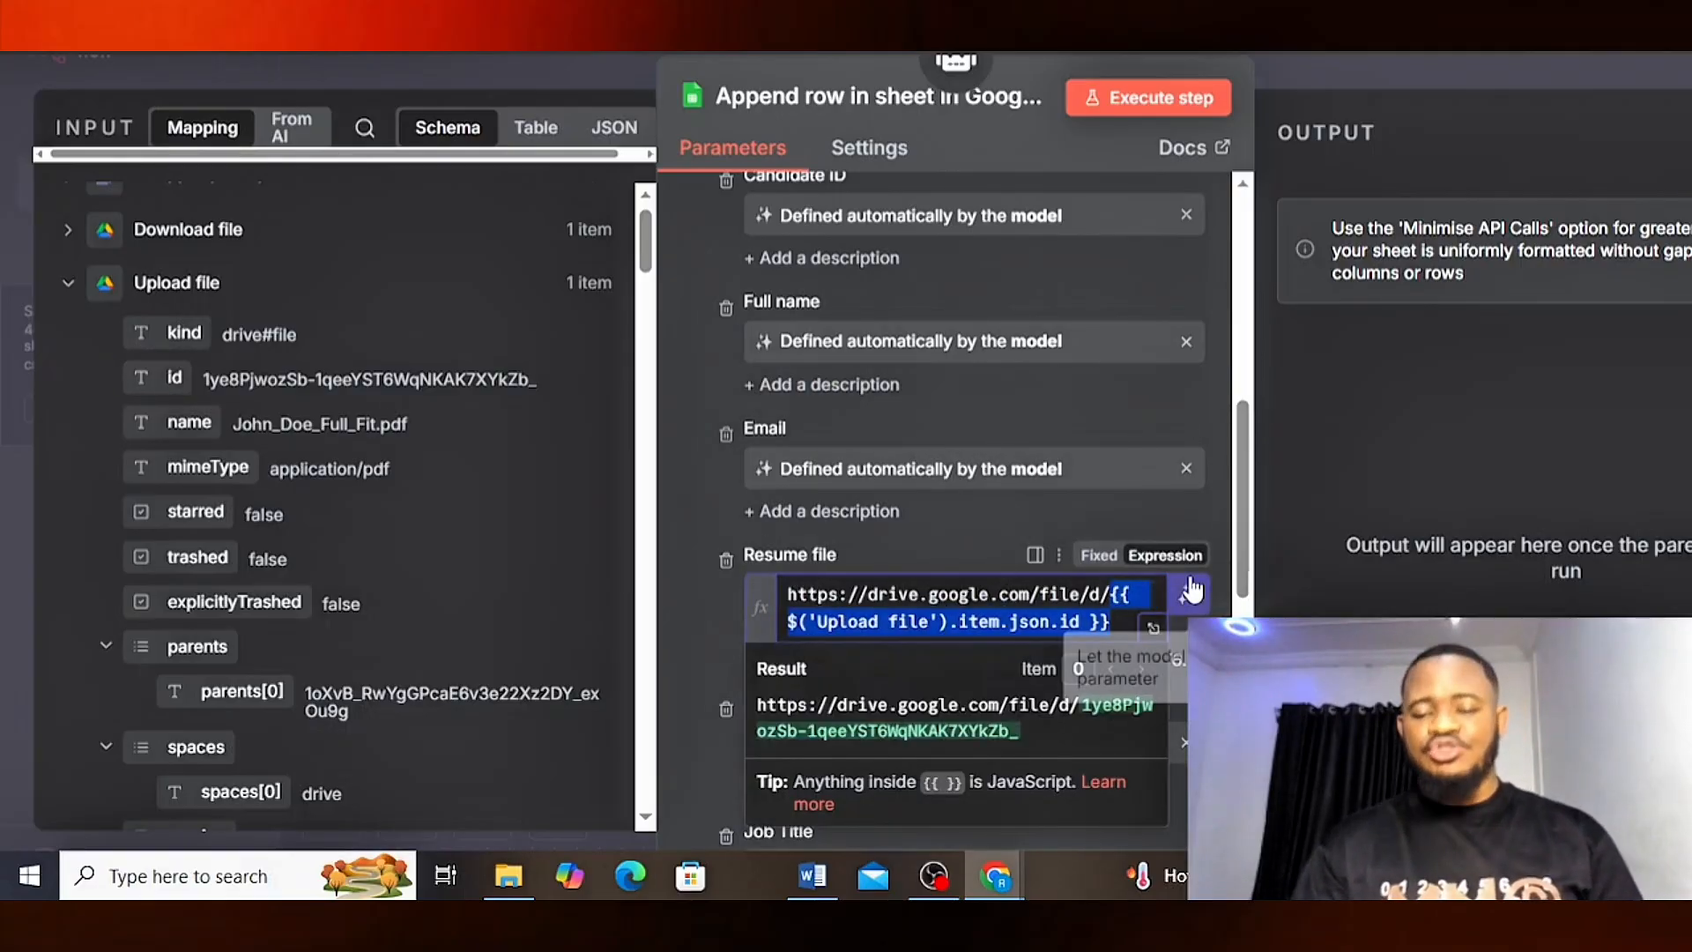
- Inspect the Resume file expression and its resolved link in the expanded expression editor, and close the editor
drag(1243, 499, 1238, 571)
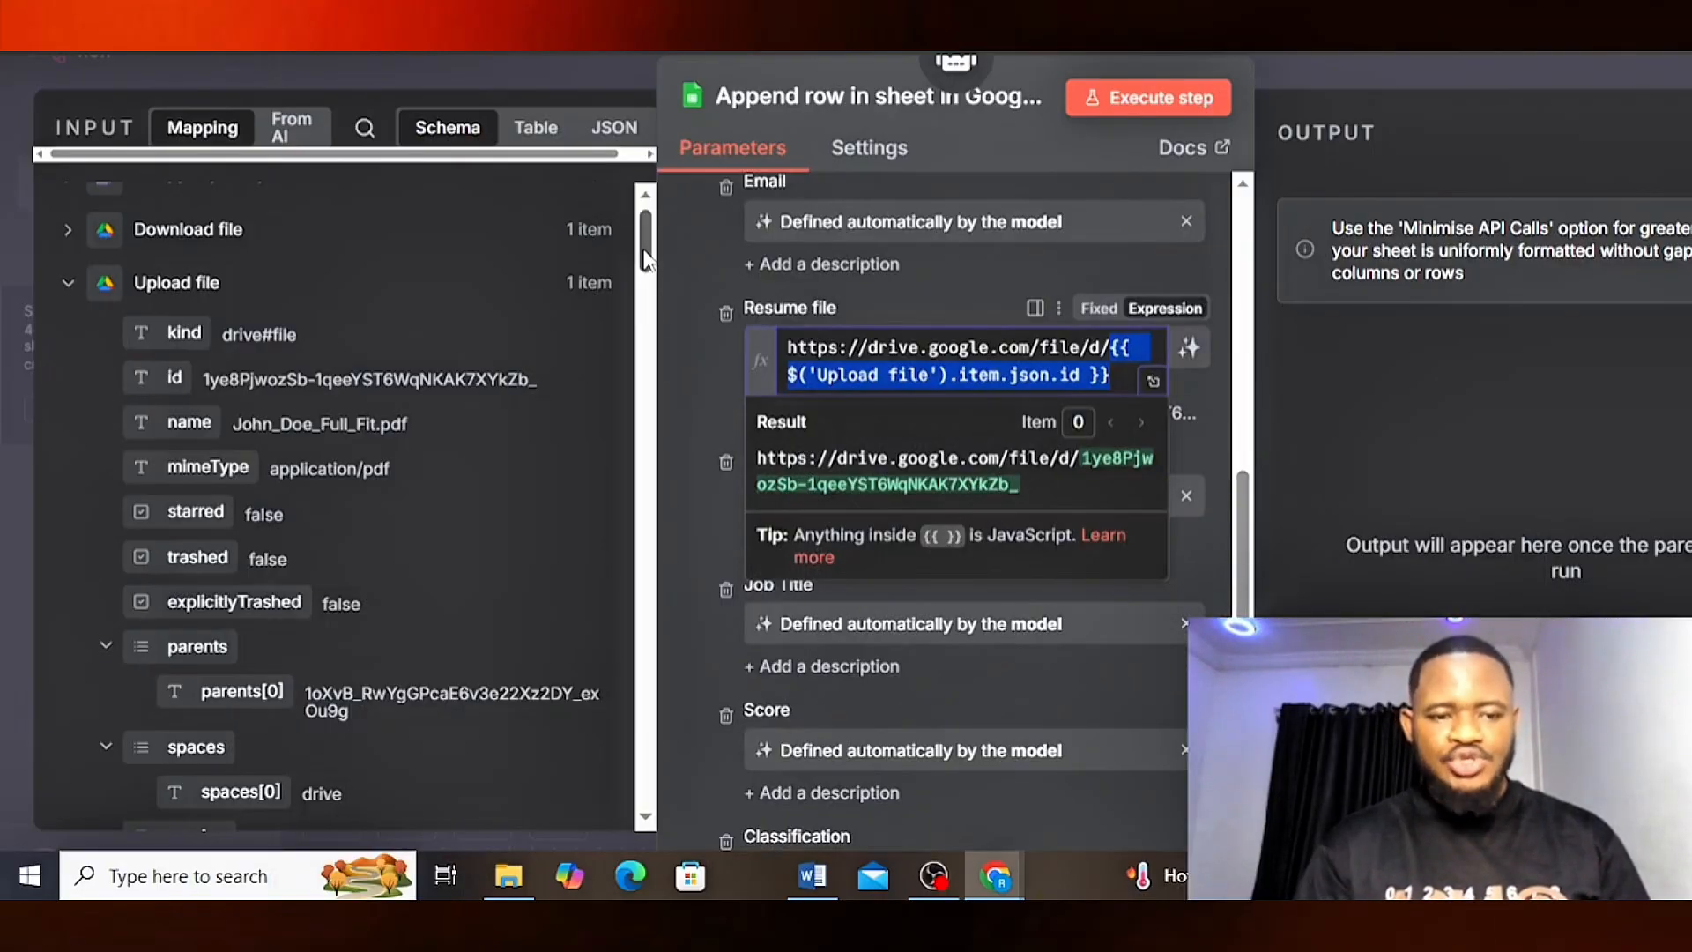
scroll(646, 258, down, 9)
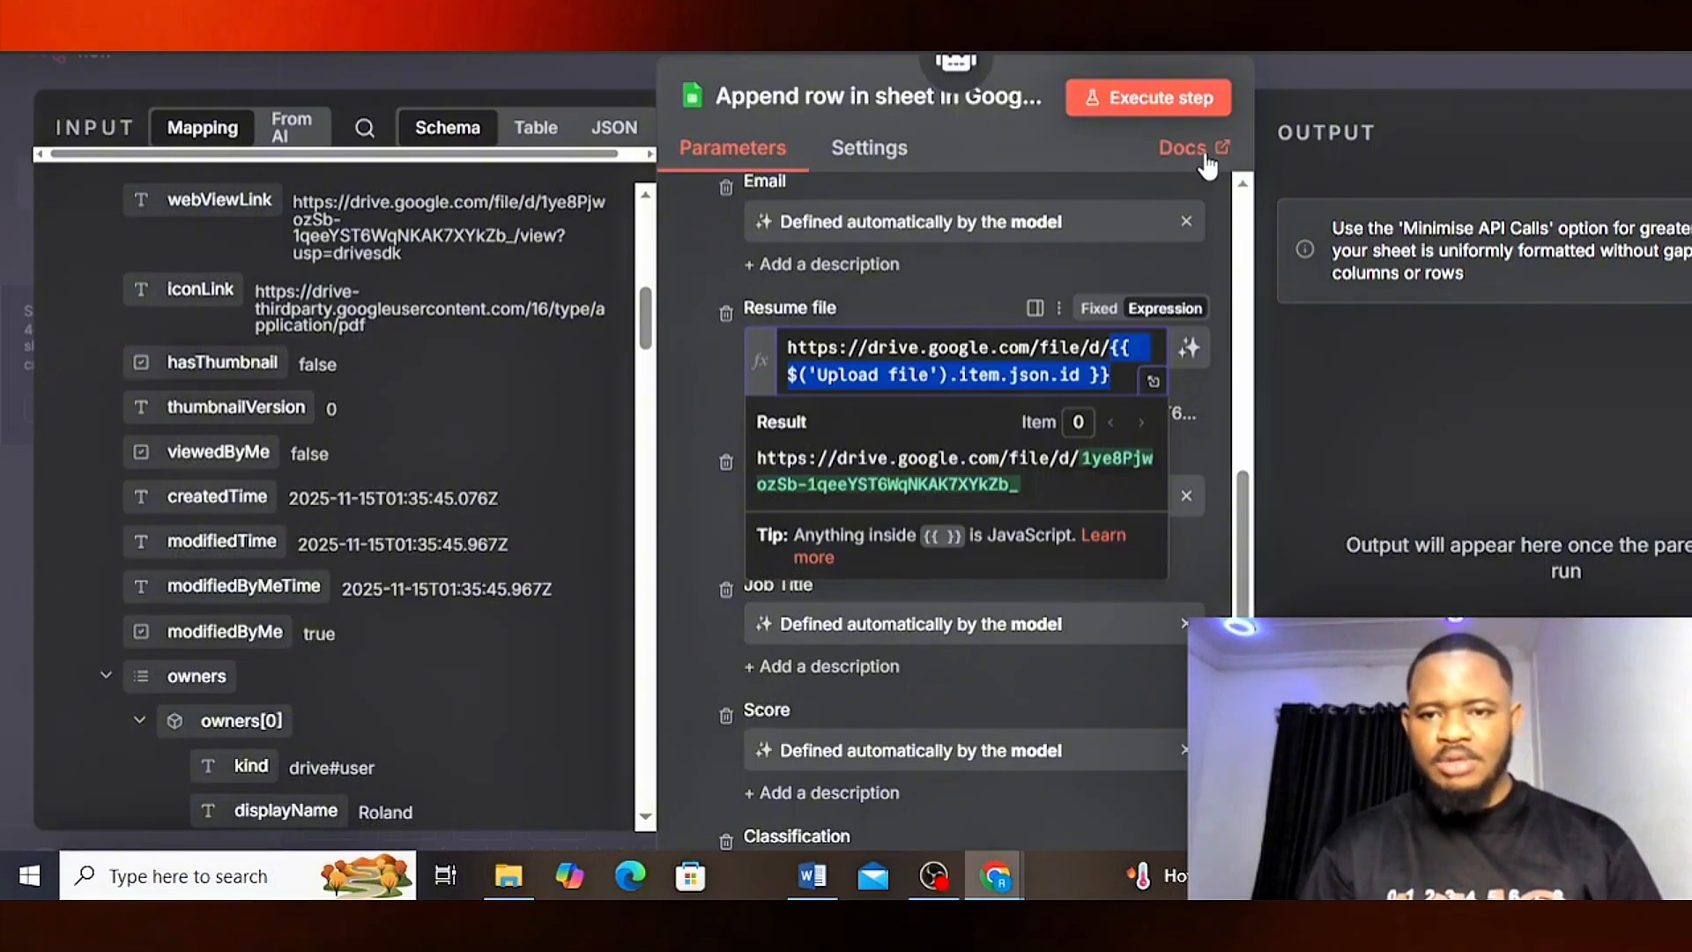
scroll(1017, 429, up, 1)
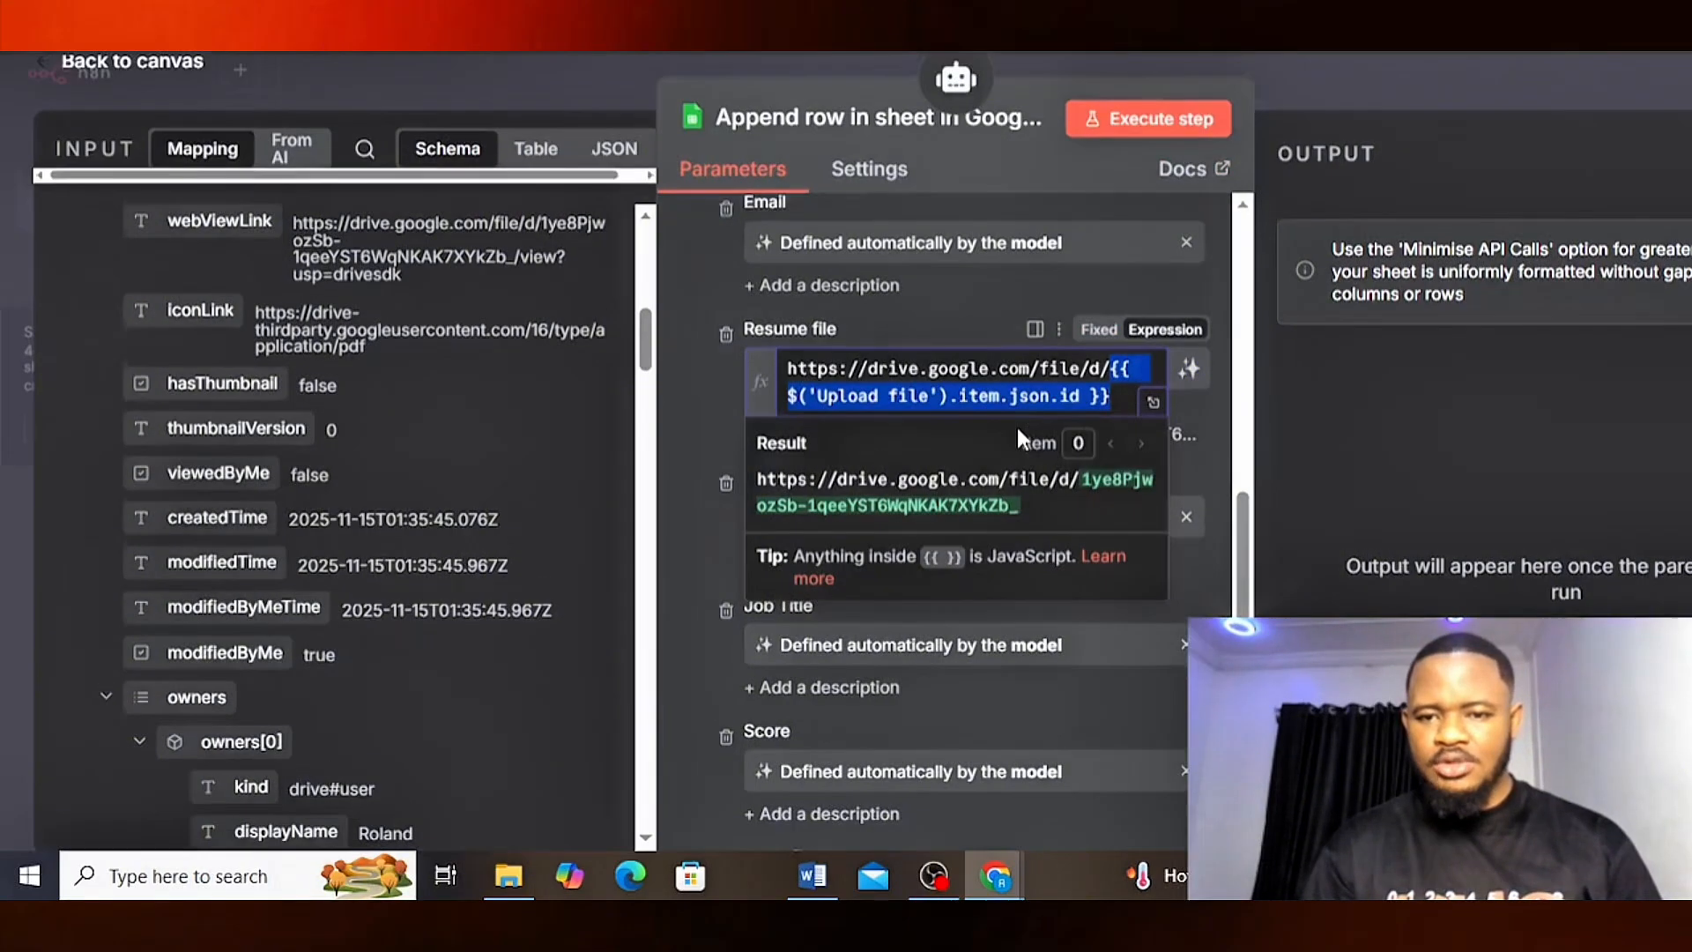
click(1153, 408)
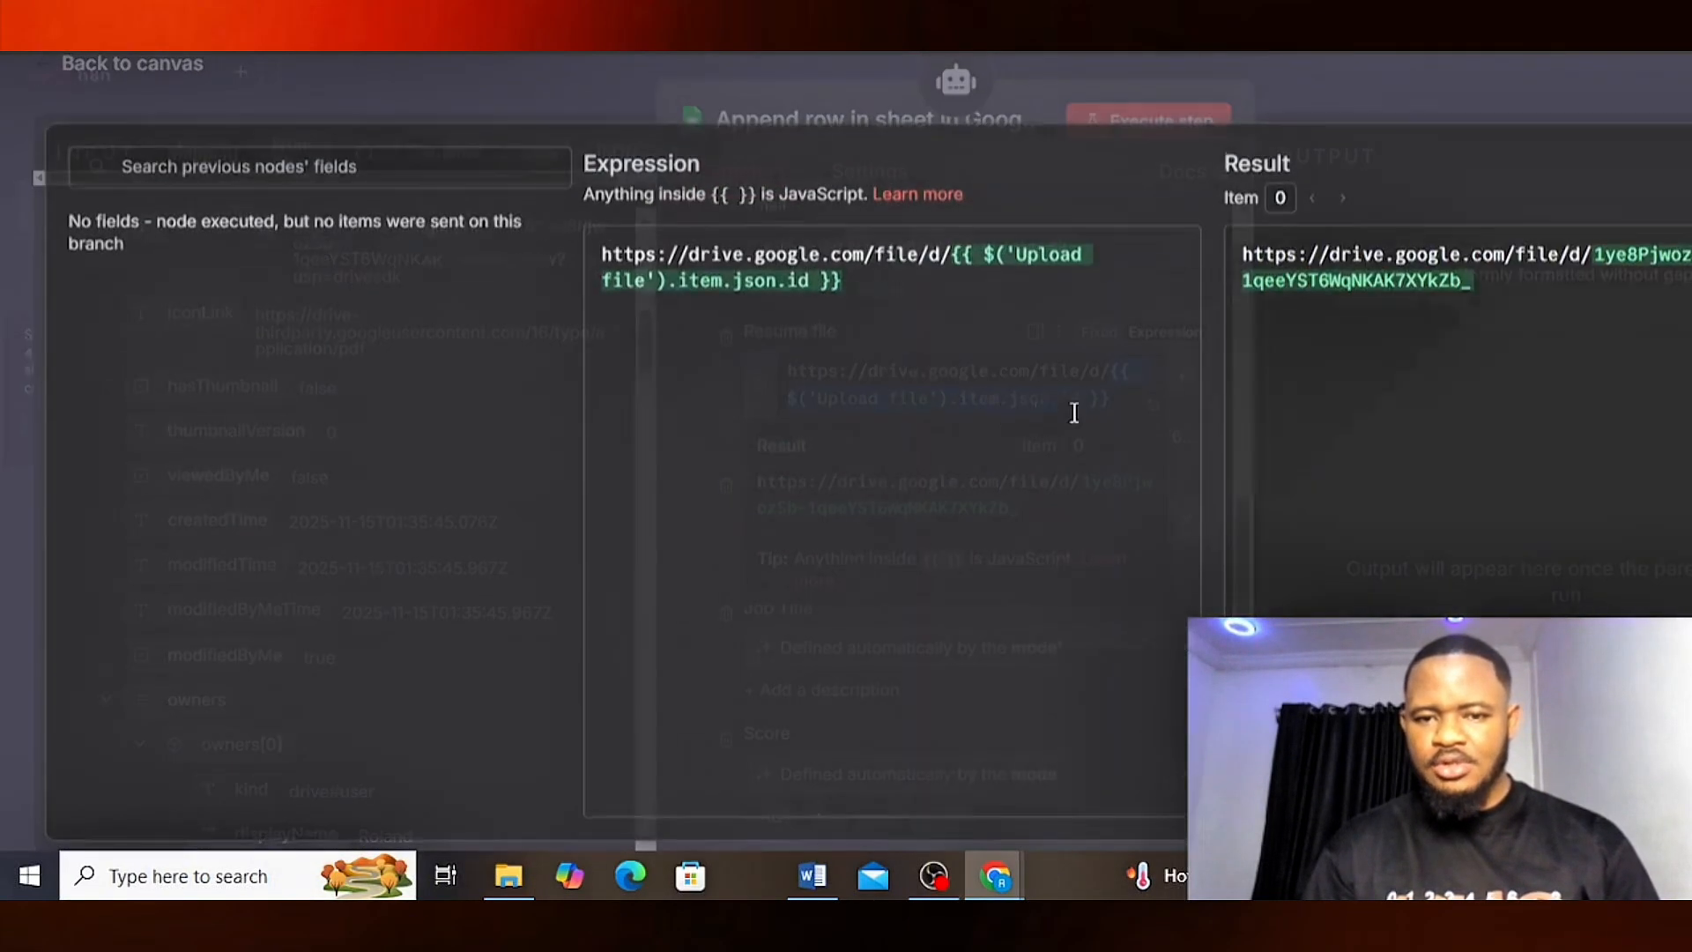
click(1460, 89)
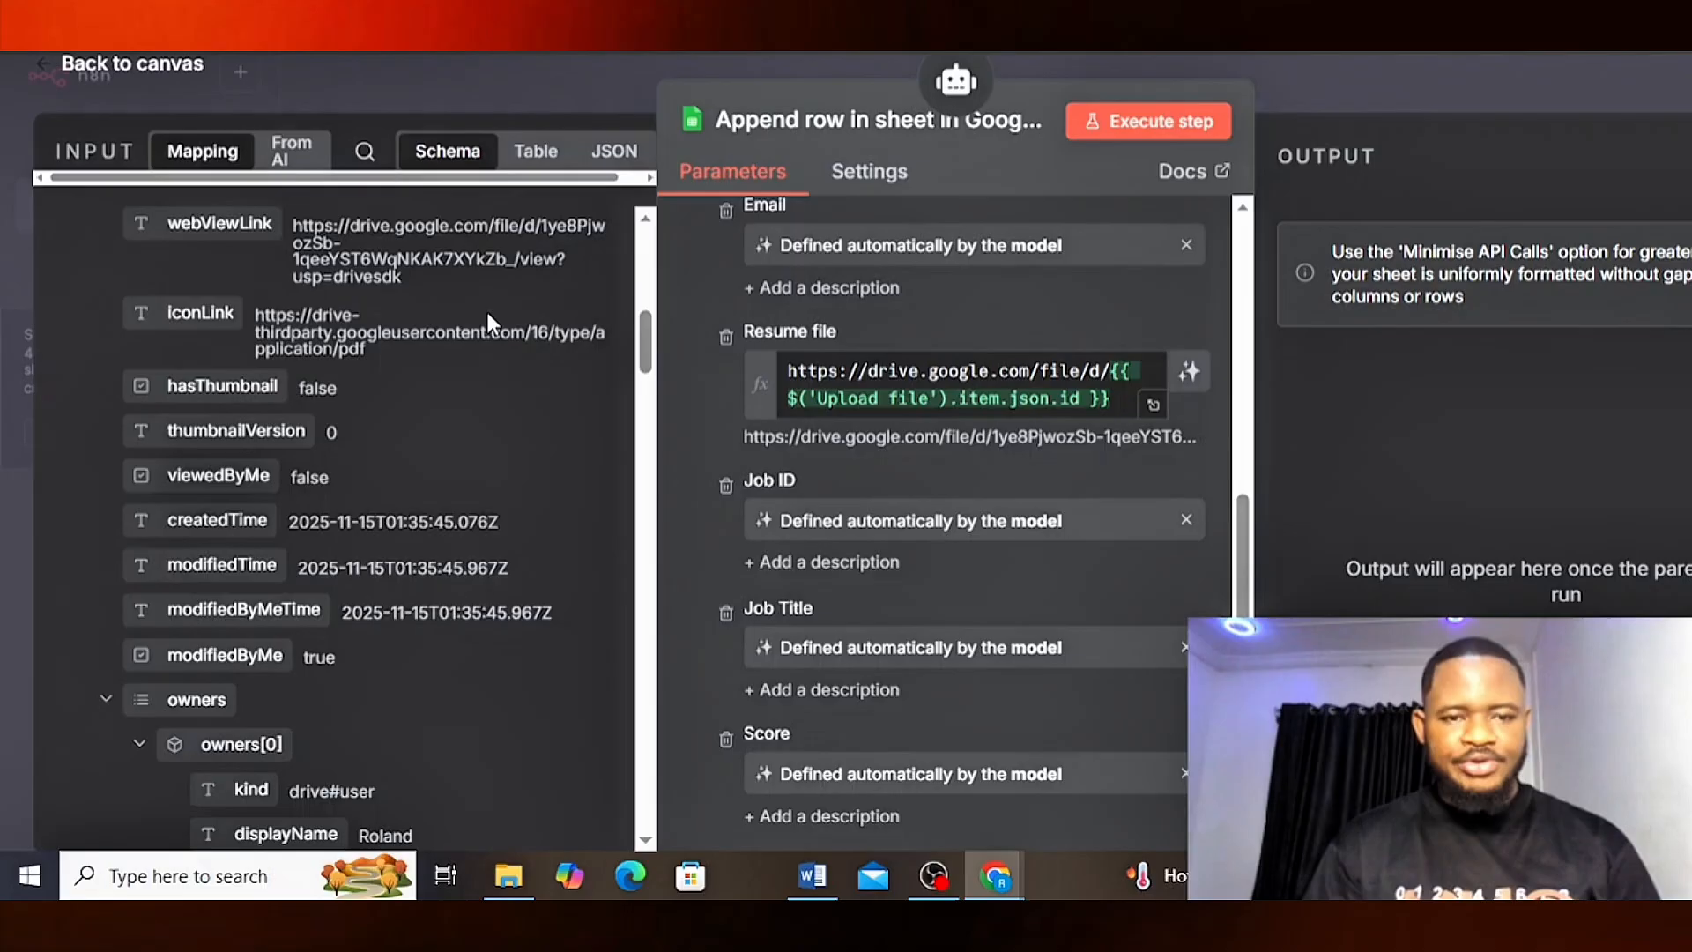
- Add the description "the justification for each score given" to the Comment field of the append-row tool
scroll(614, 352, up, 2)
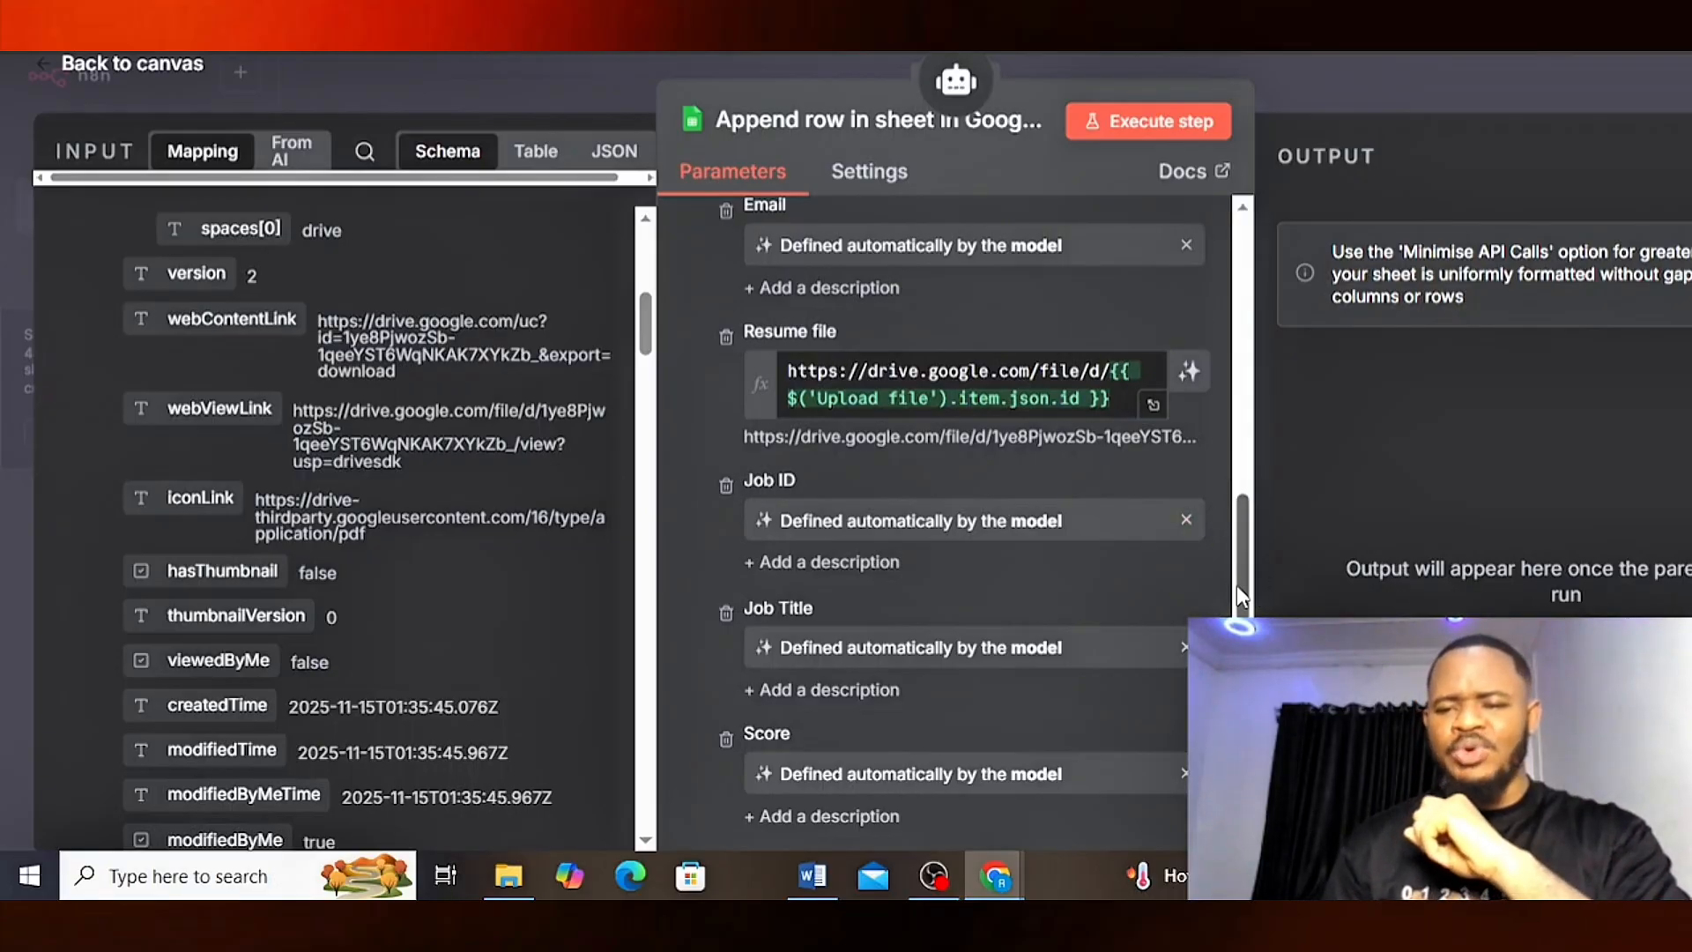
scroll(1236, 580, up, 5)
scroll(1207, 447, down, 6)
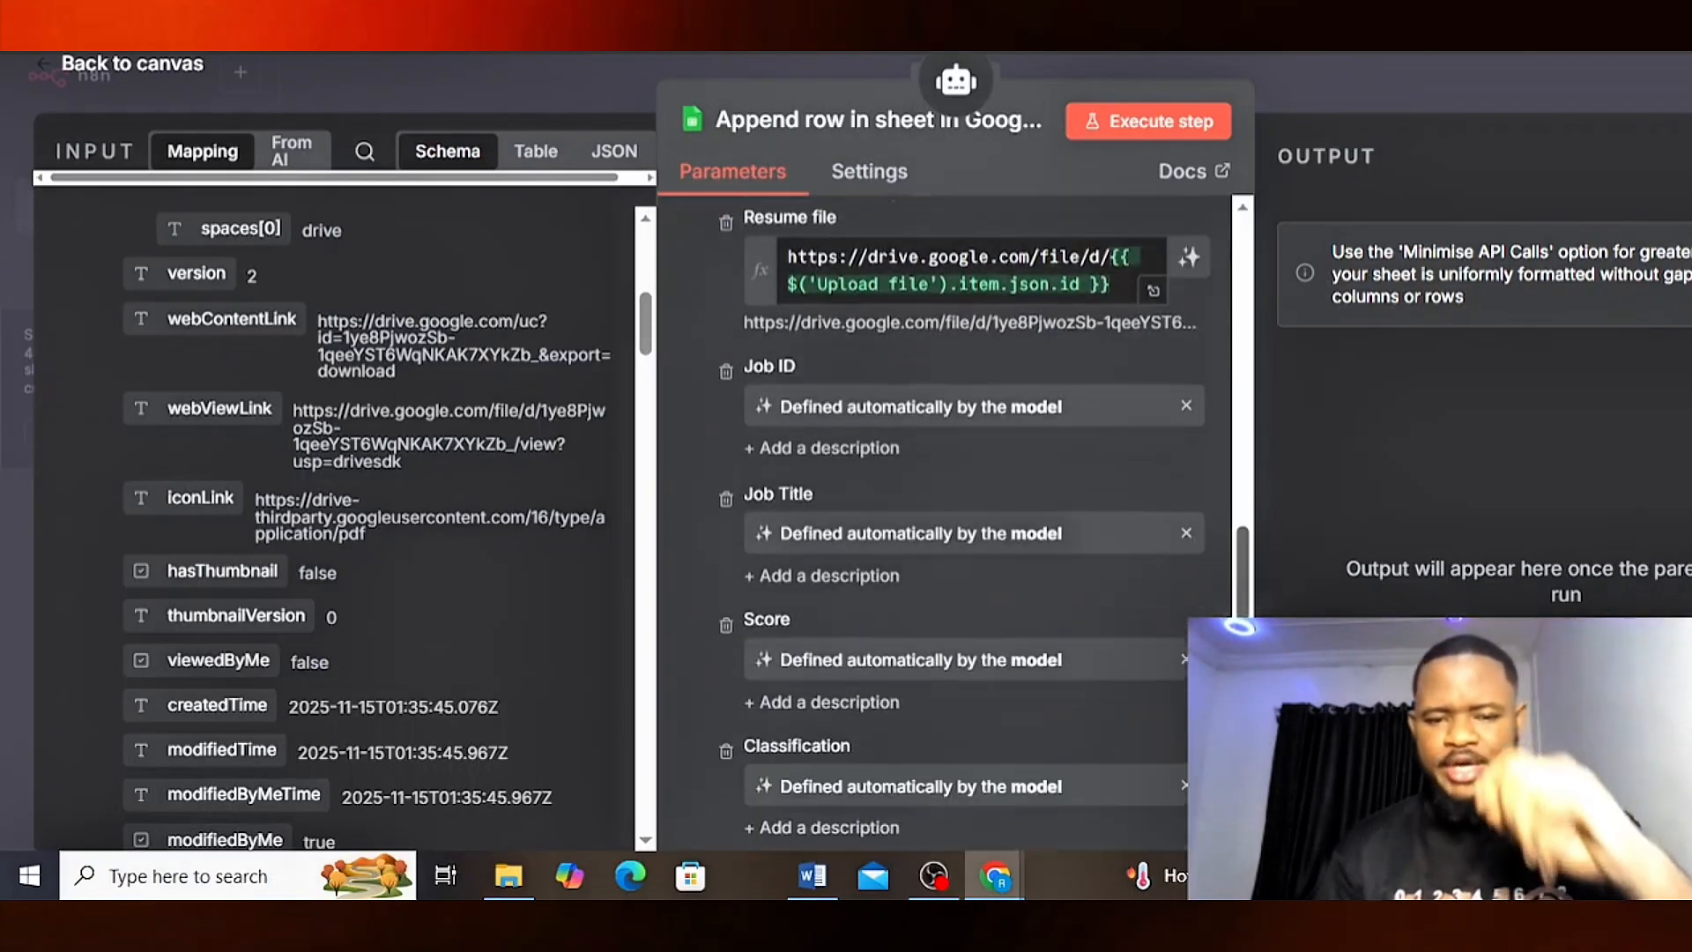
scroll(985, 522, down, 1)
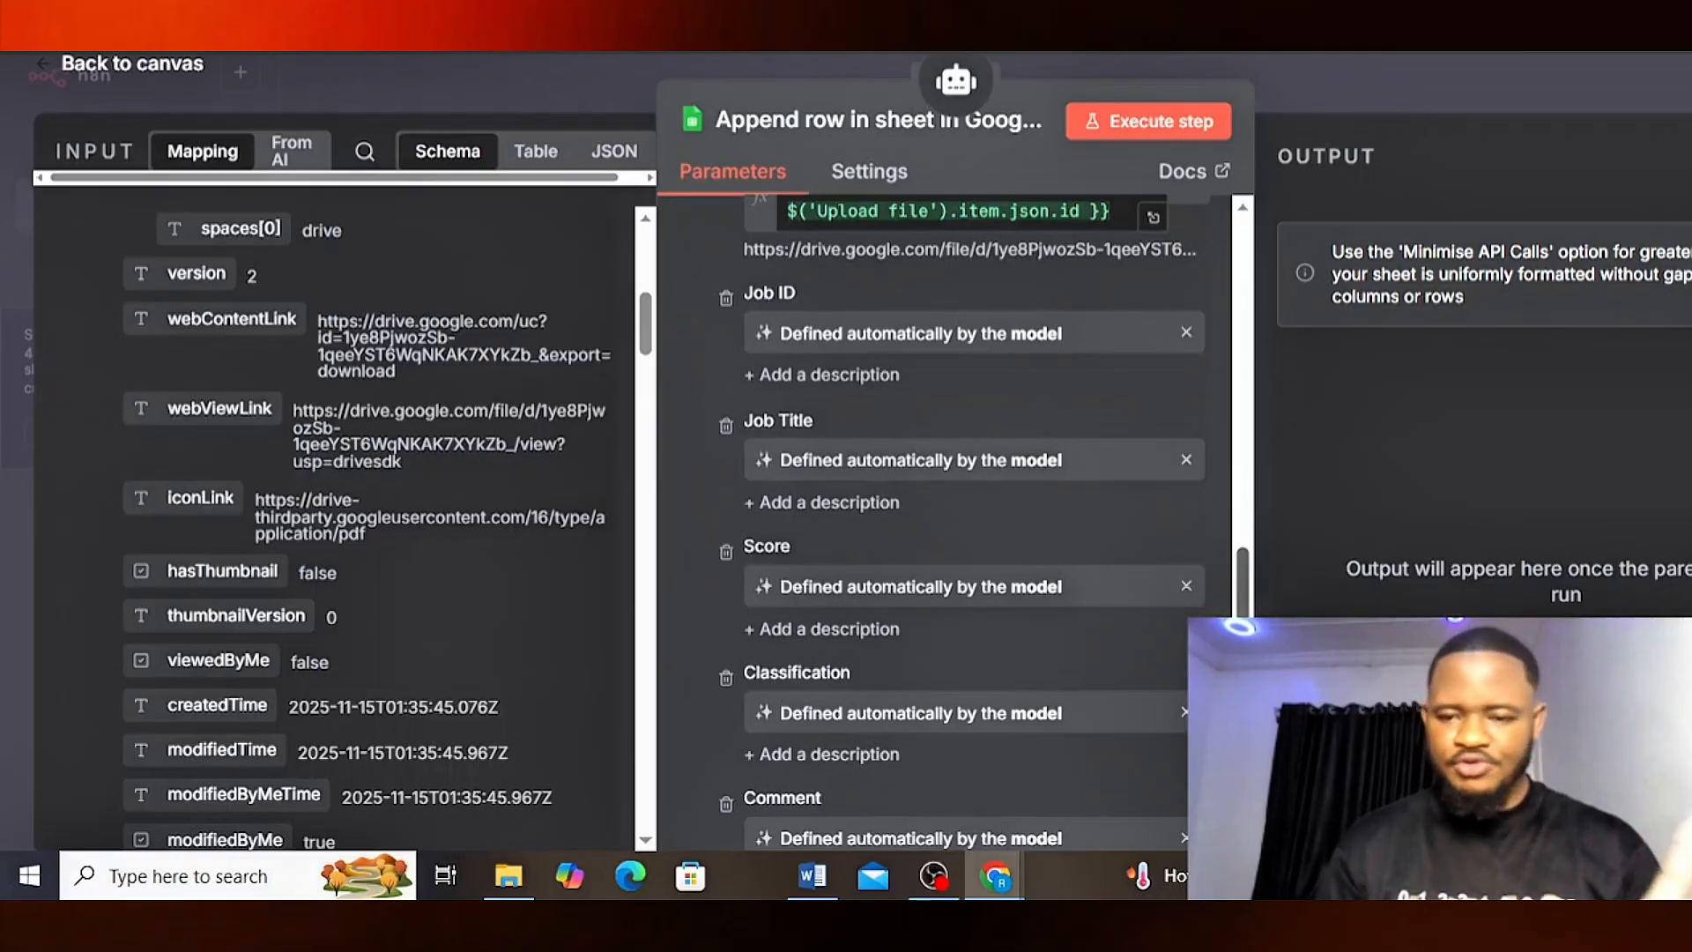
scroll(1243, 564, down, 3)
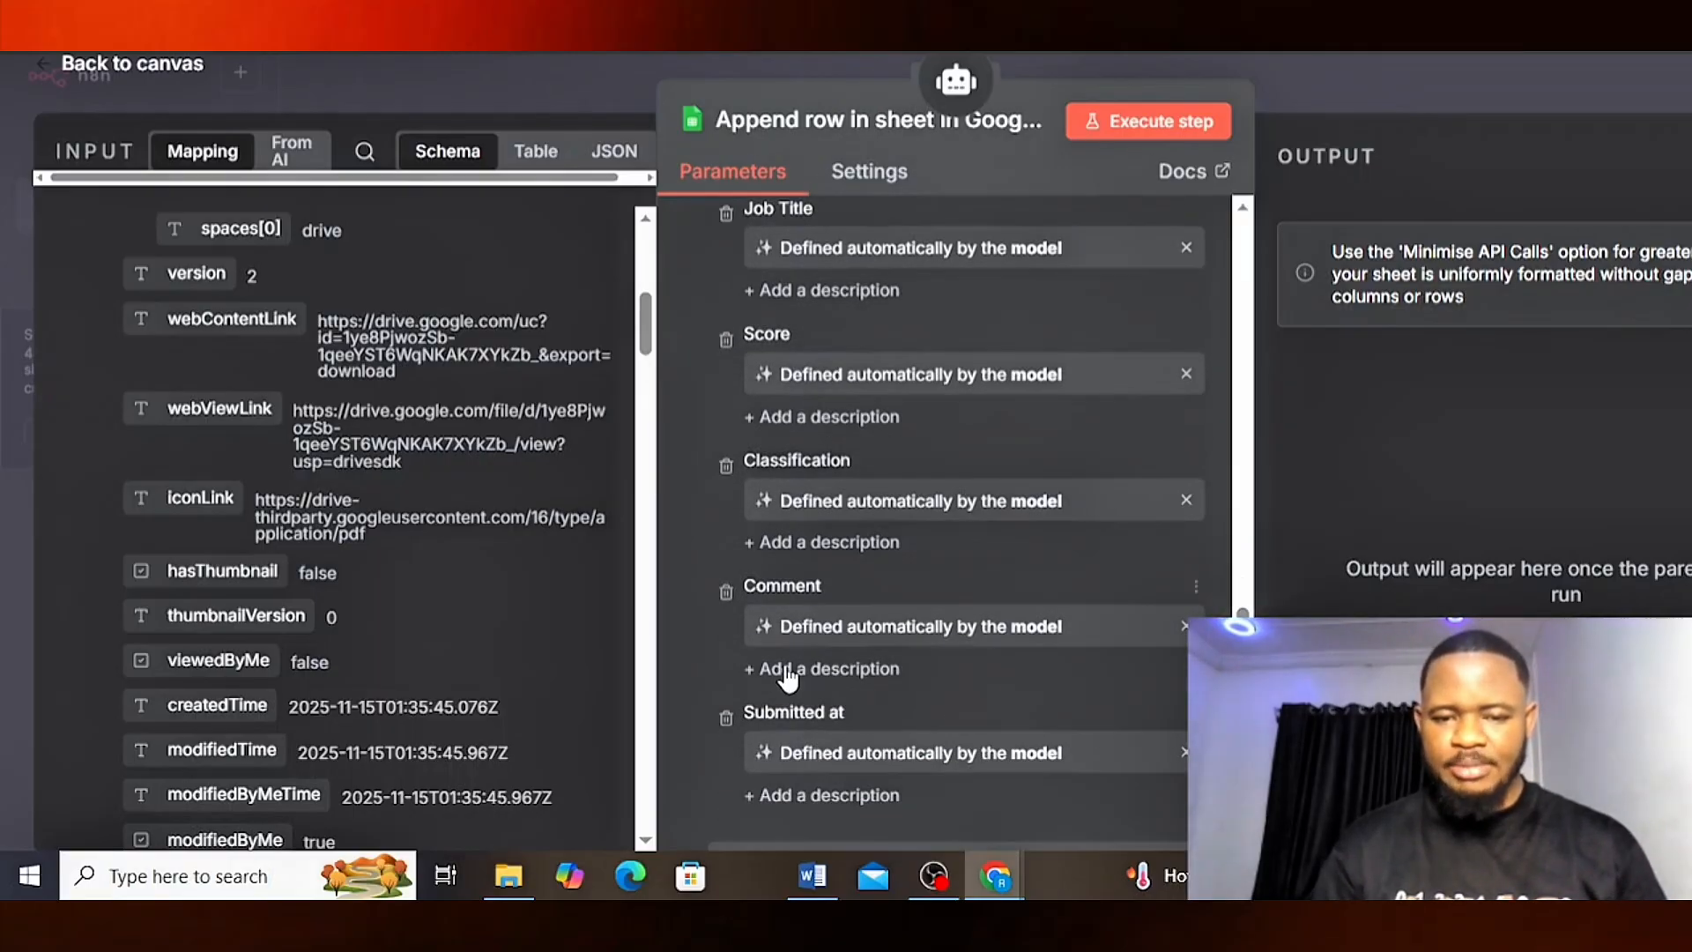
click(812, 670)
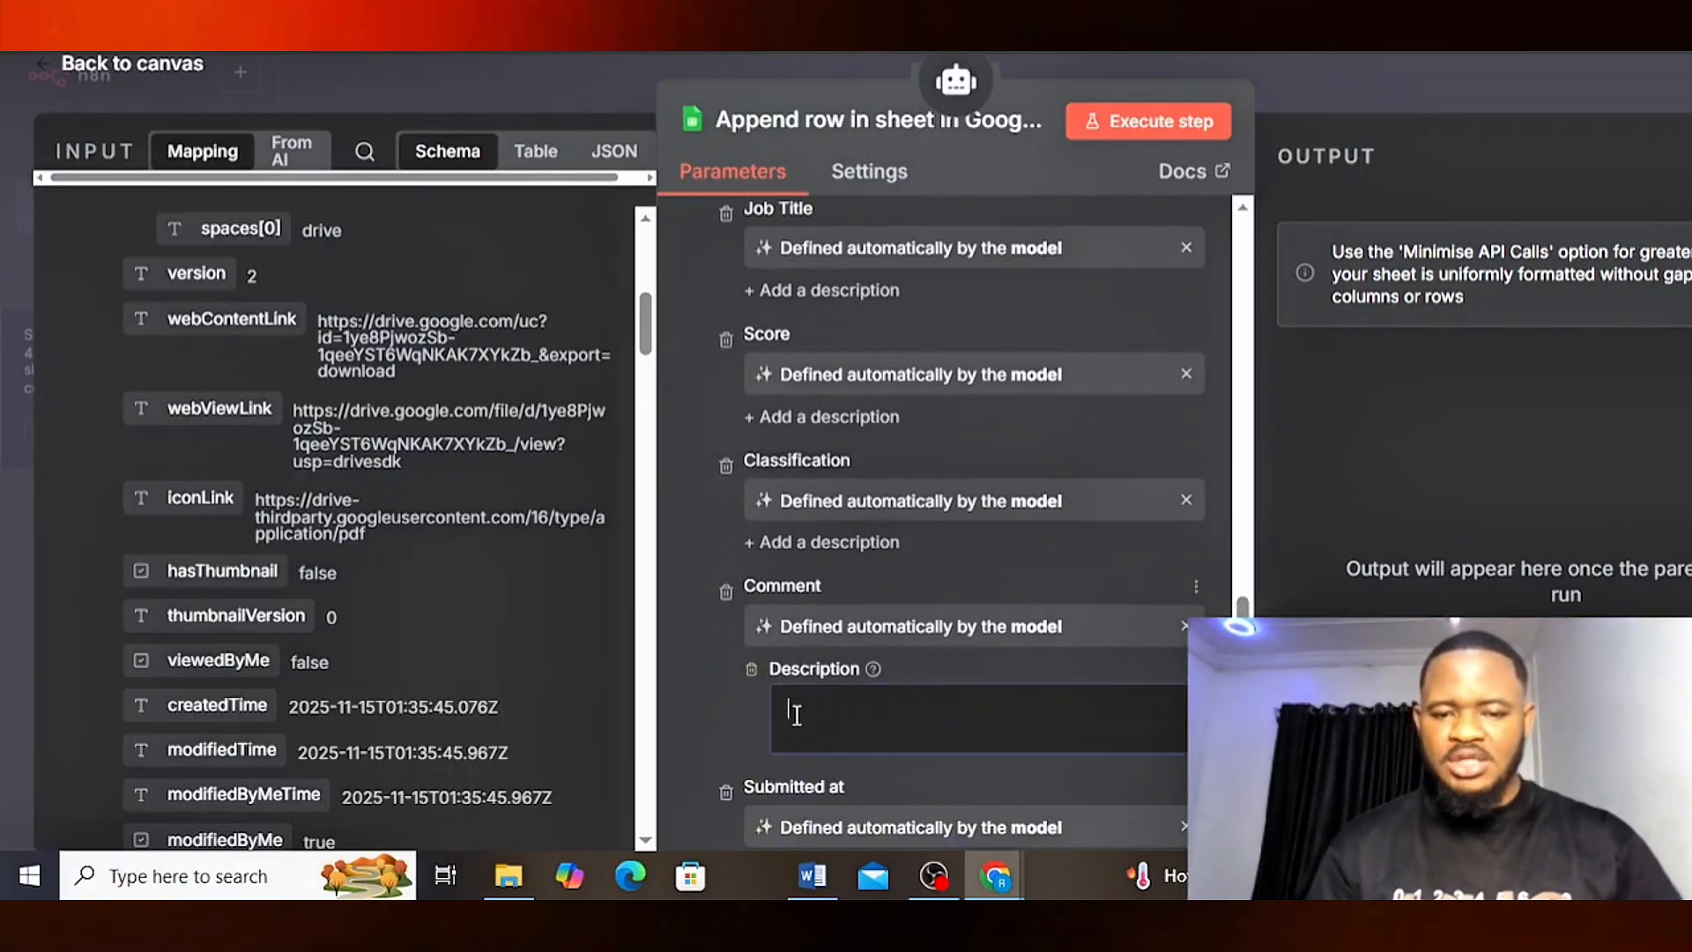
text(the )
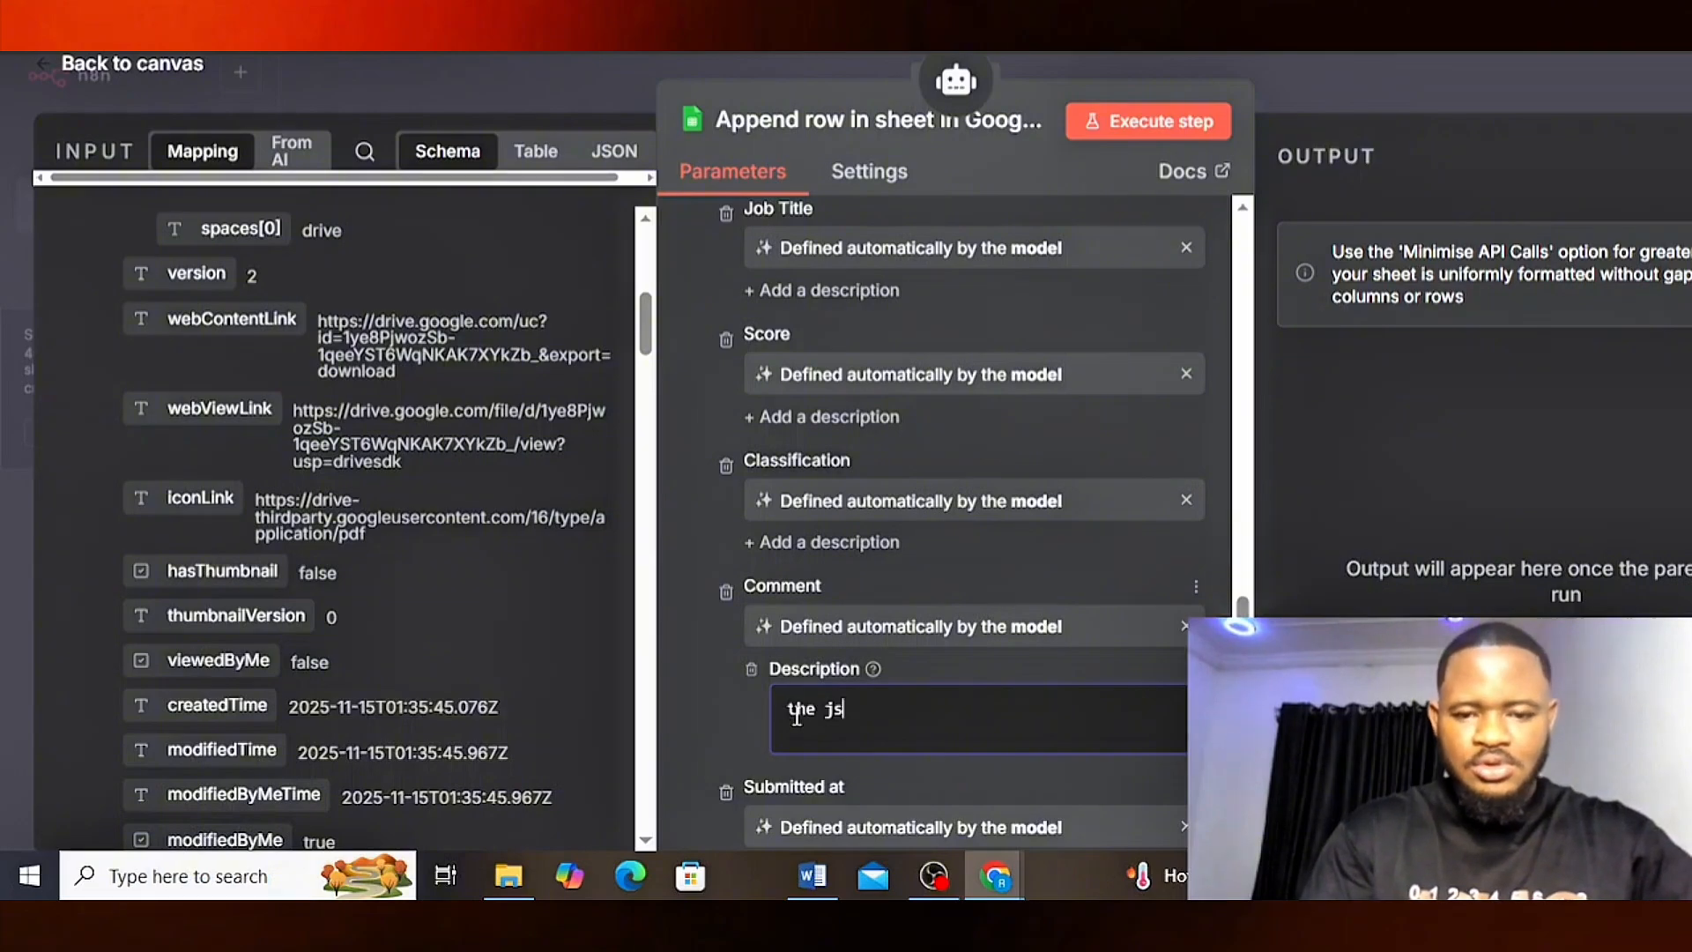
text(js)
key(BackSpace)
text(ustific)
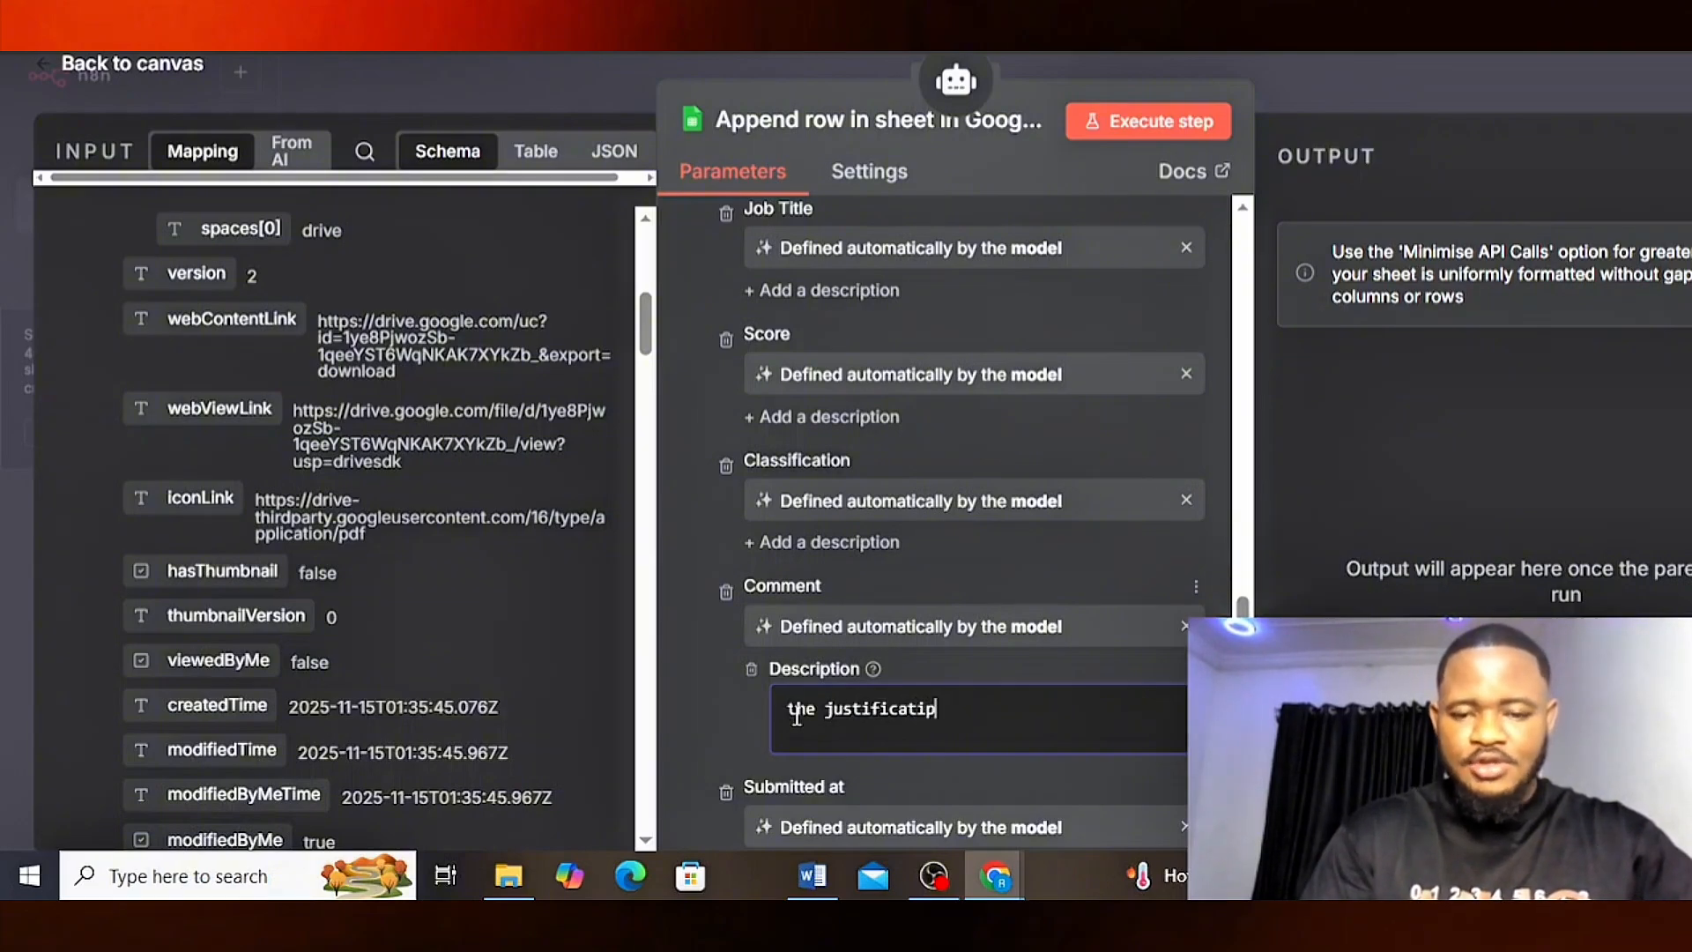
text(atip)
key(BackSpace)
text(on)
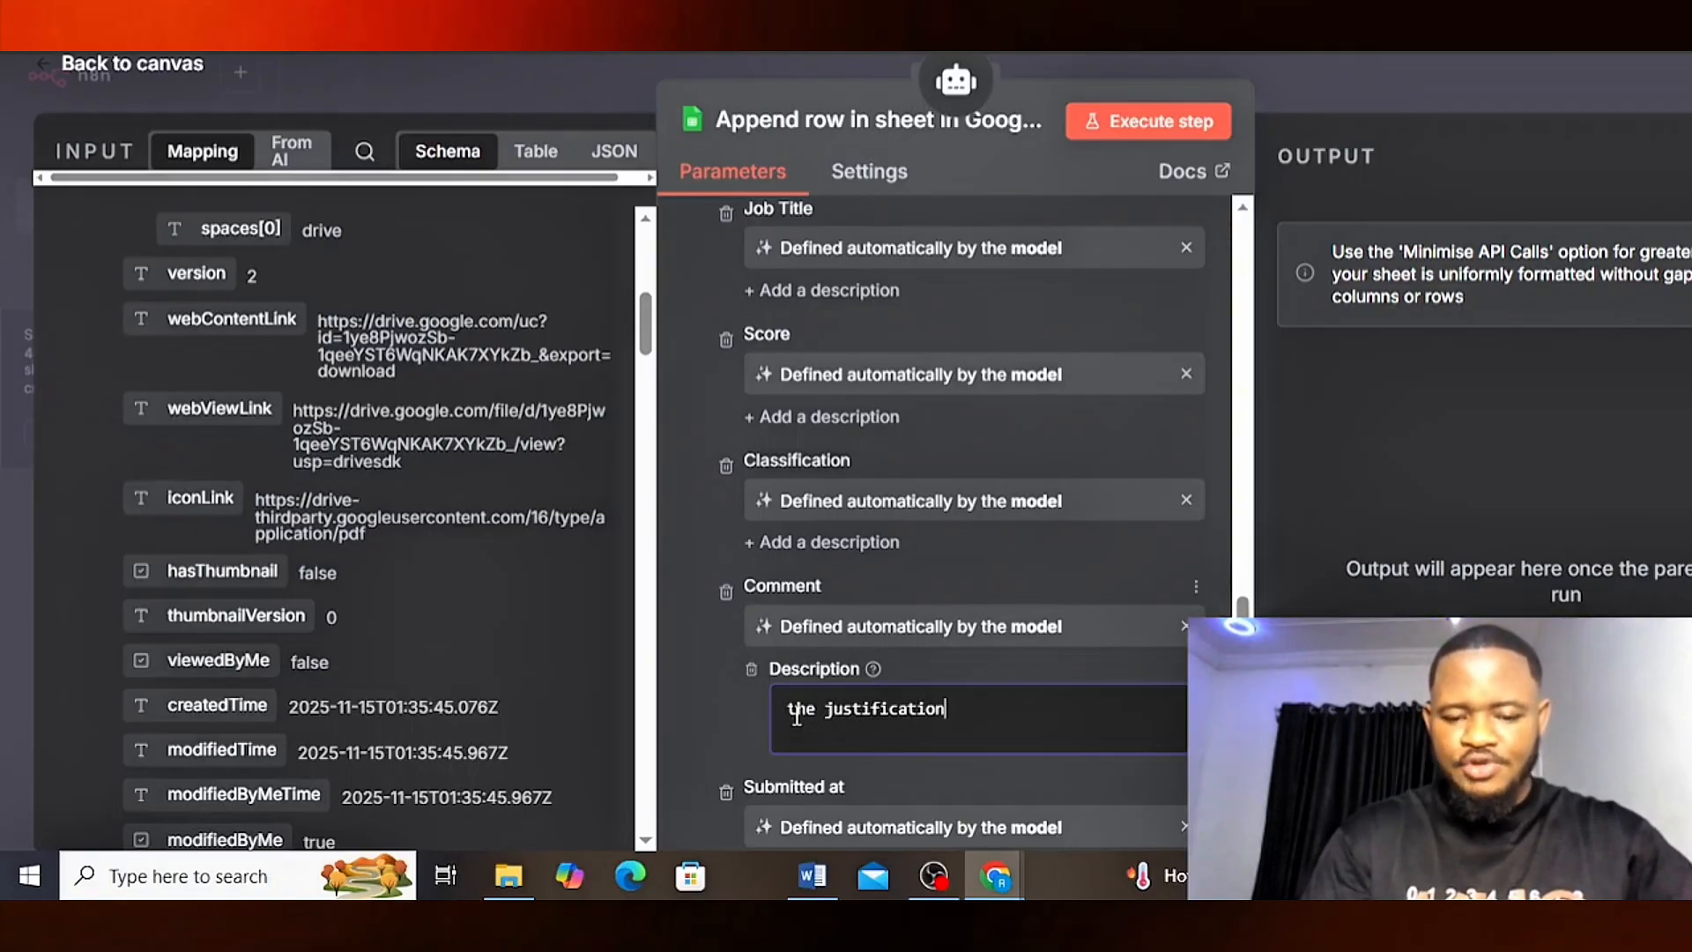
text( for)
key(BackSpace)
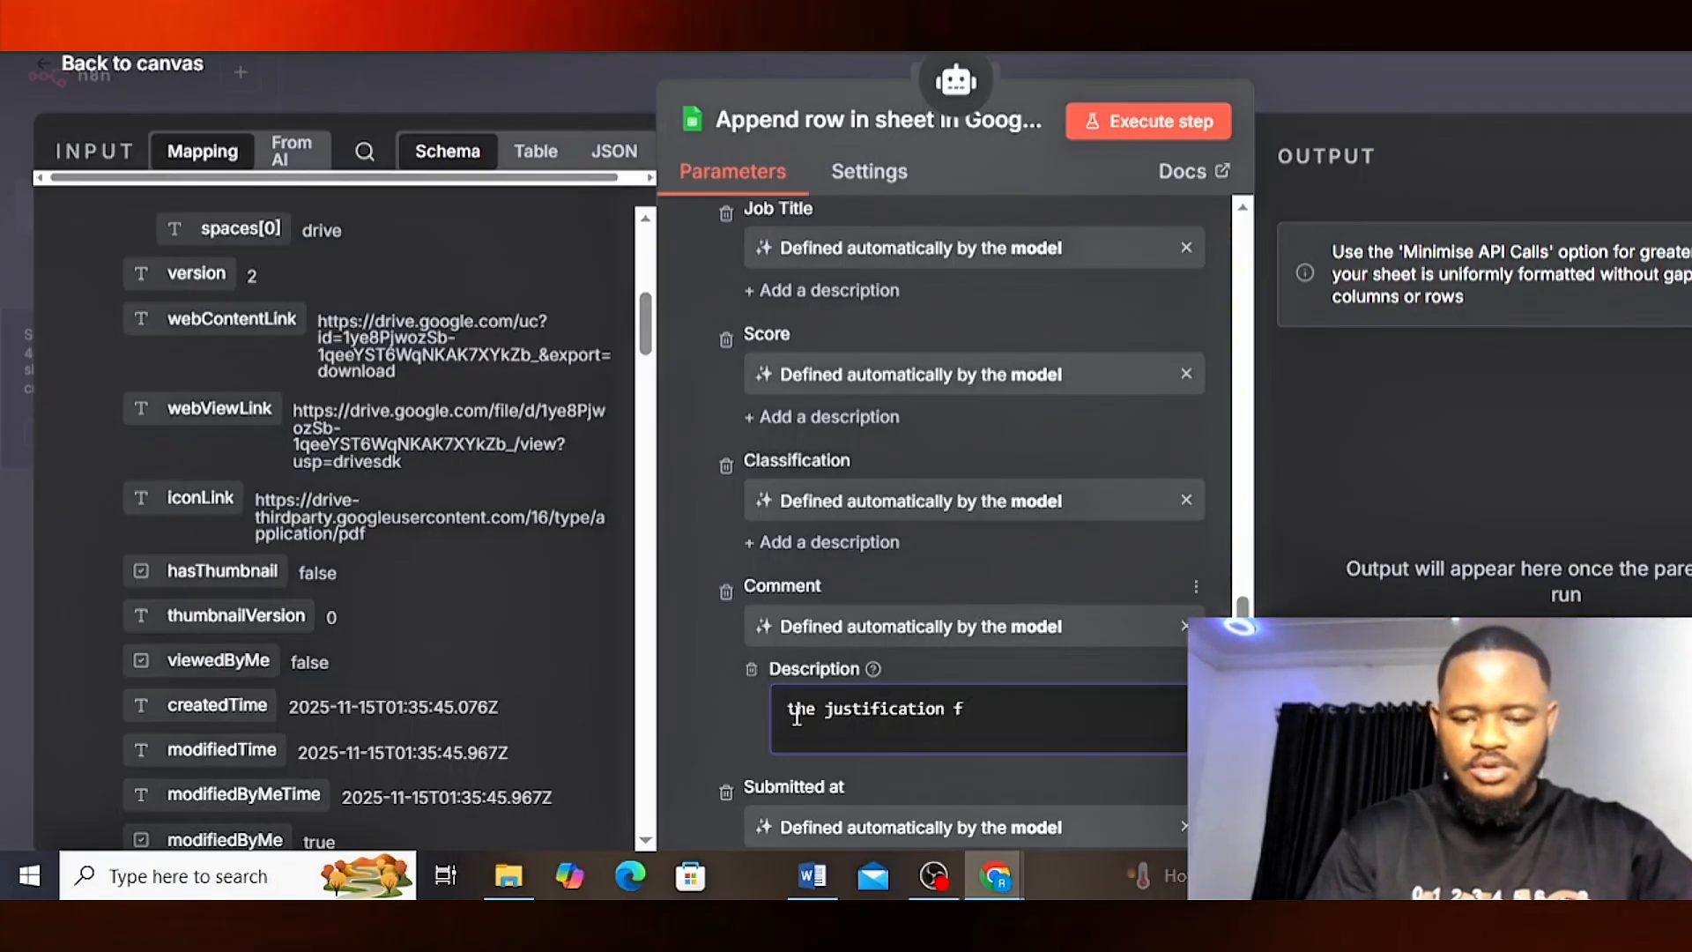
text(or each sc)
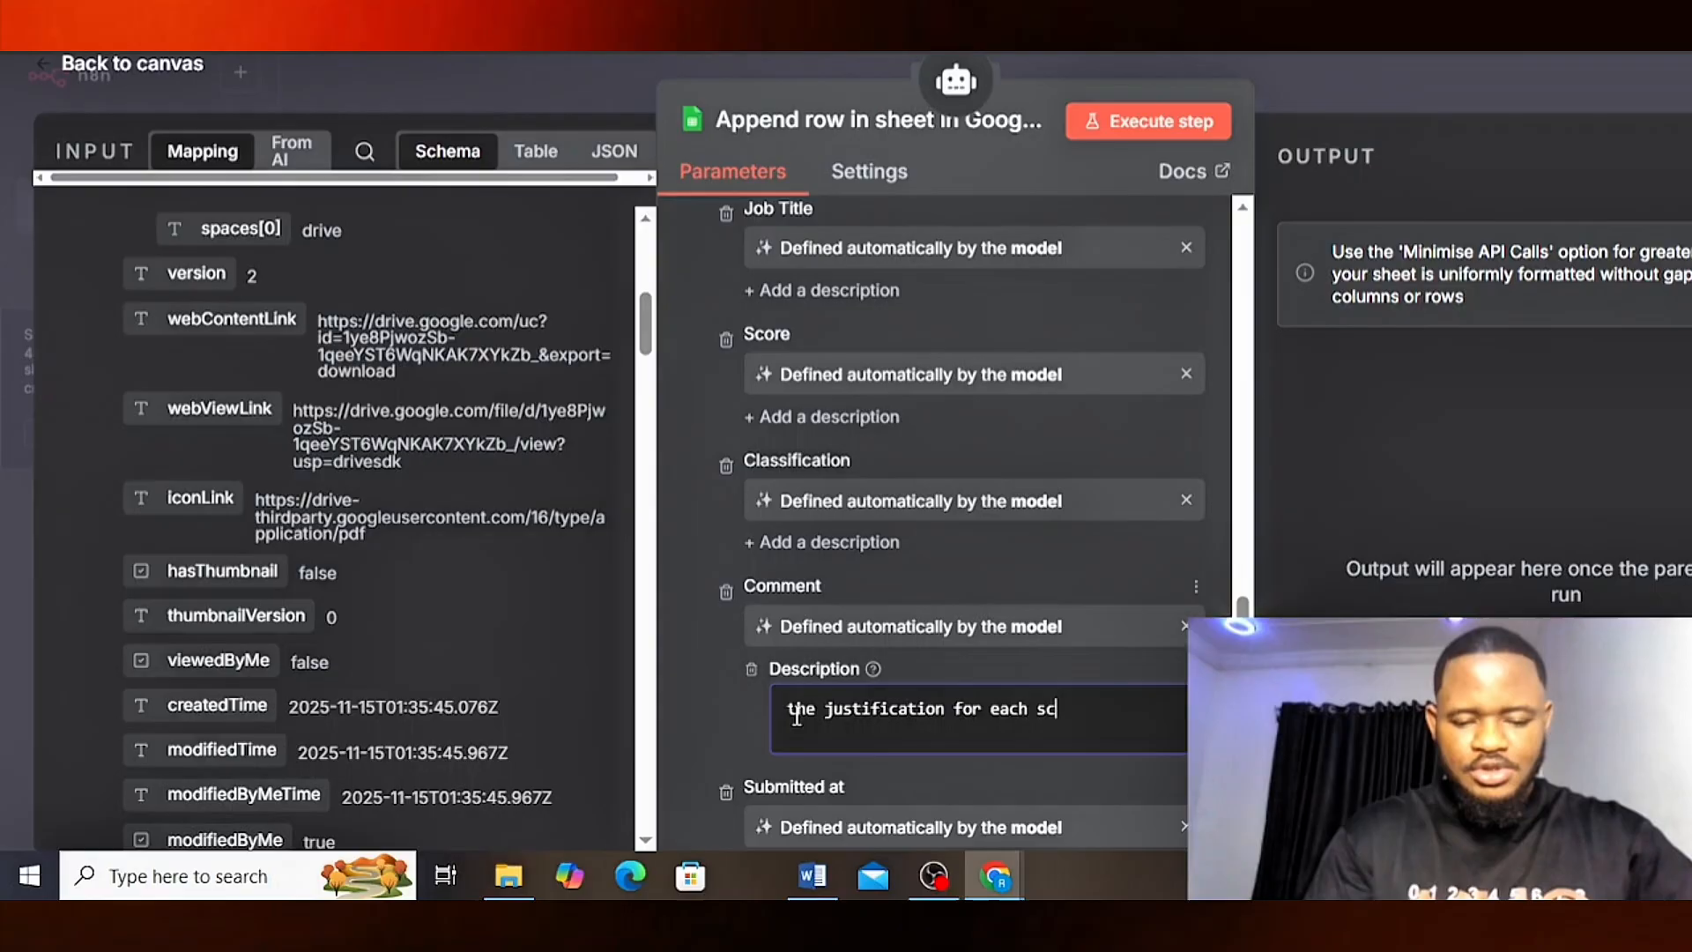
text(ore given)
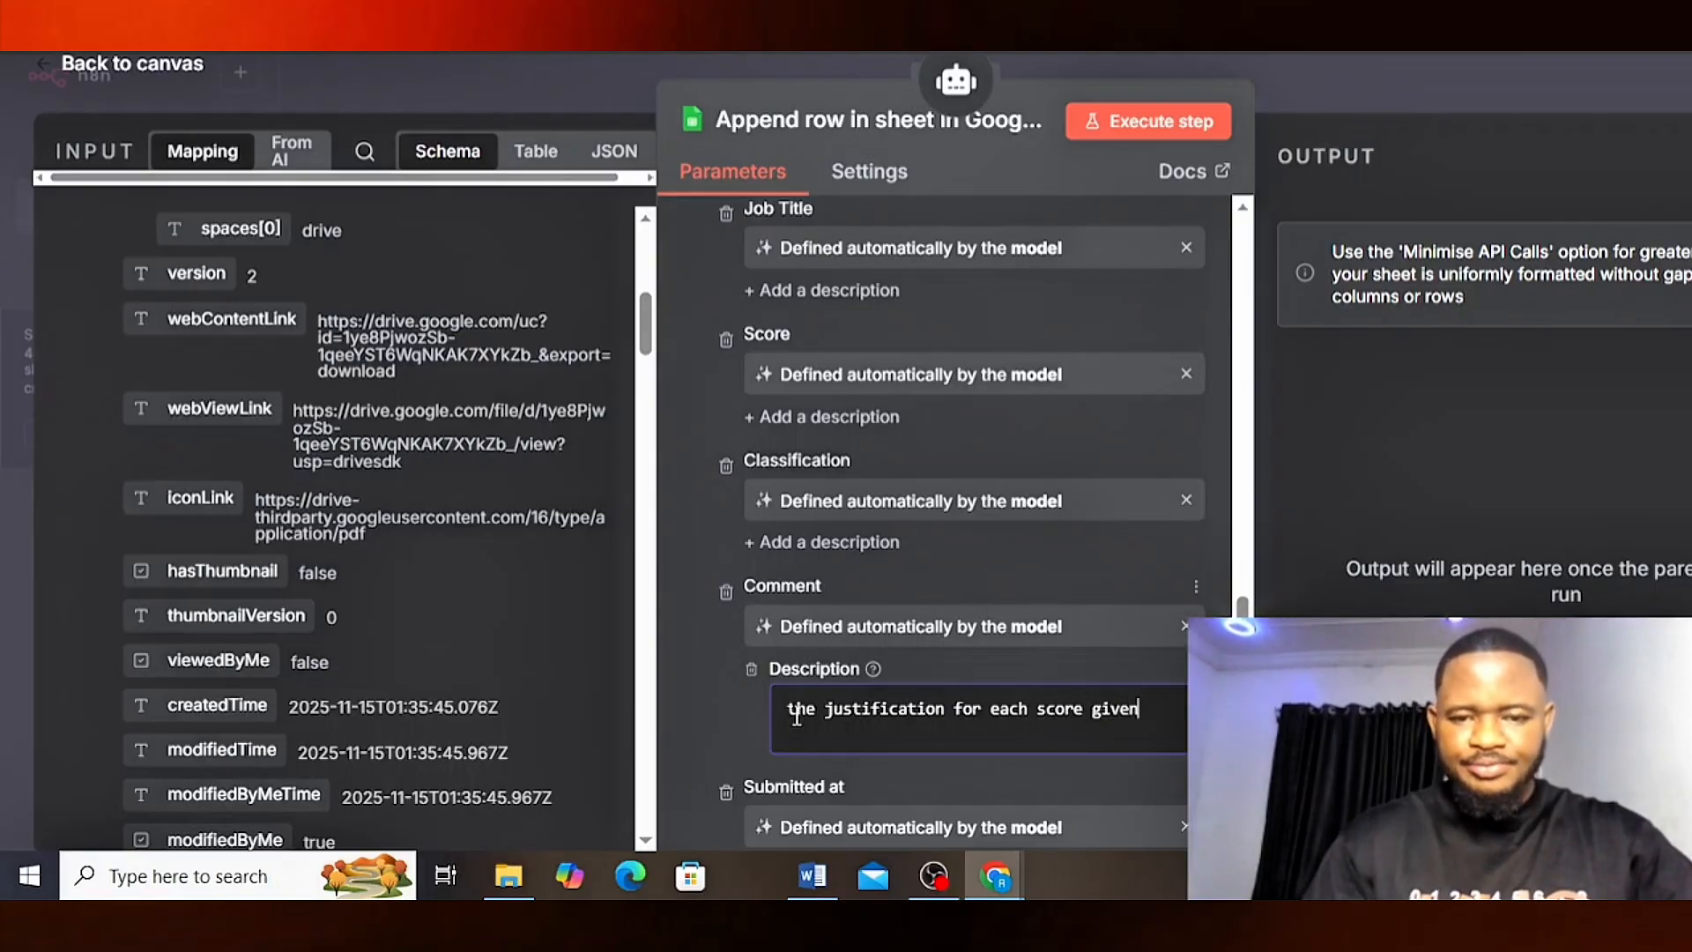
- Add the description "classify strictly into: Highly qualified, Qualified, not qualified" to the Classification field, and return to the canvas
click(767, 544)
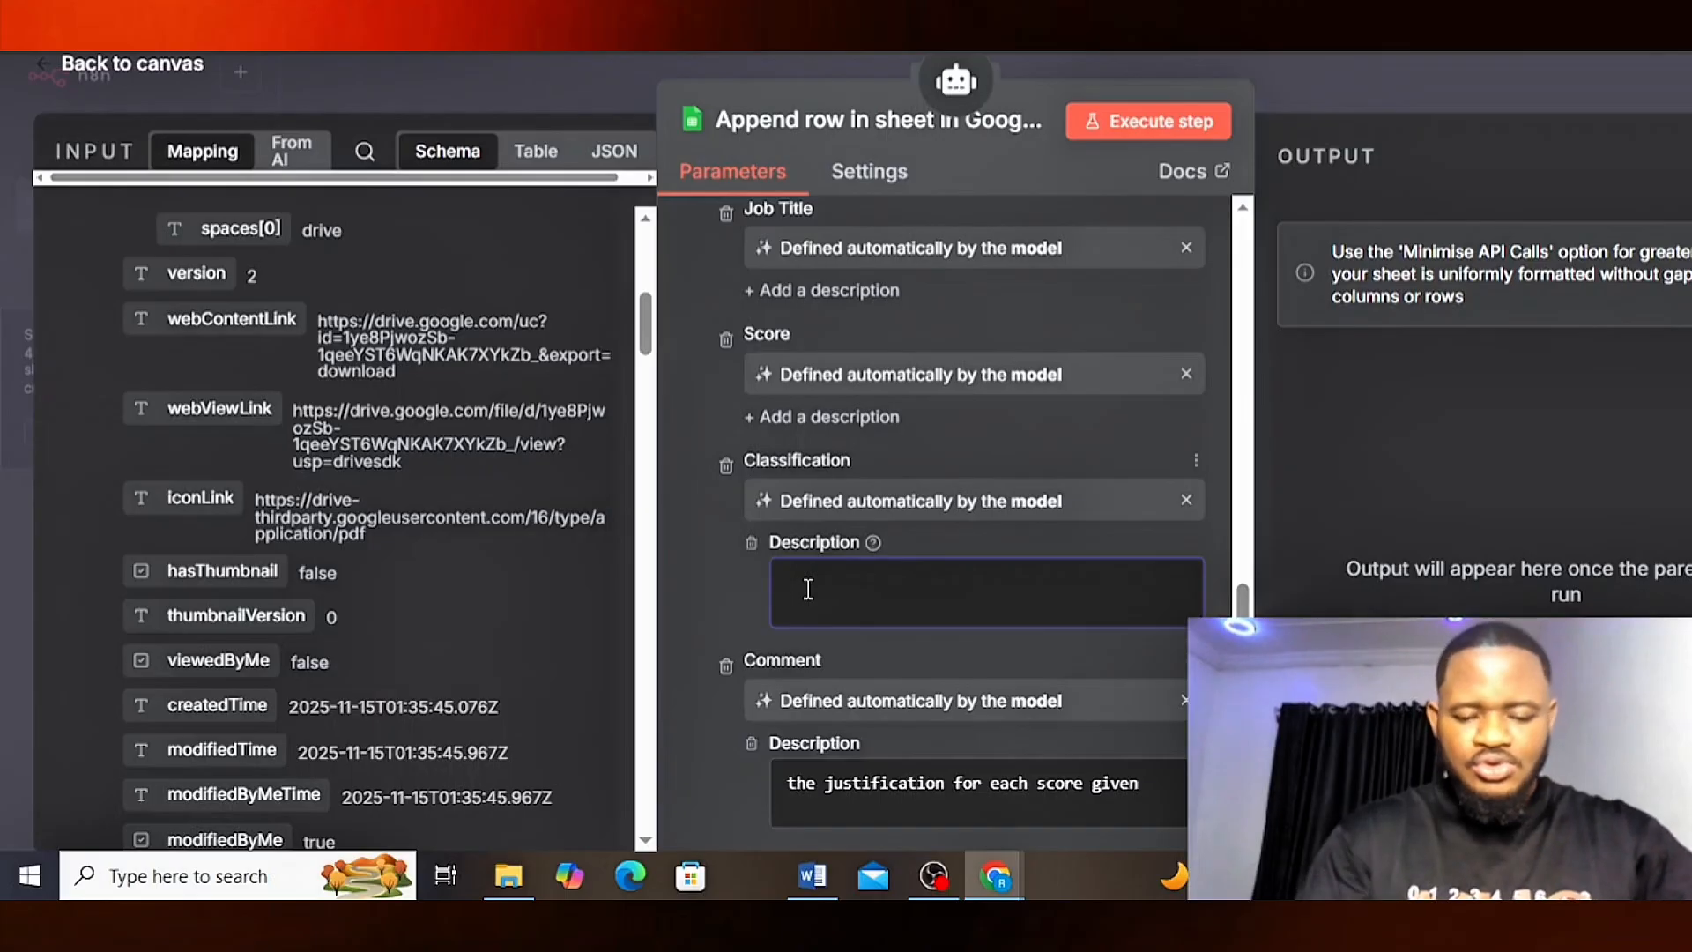
text(classsify )
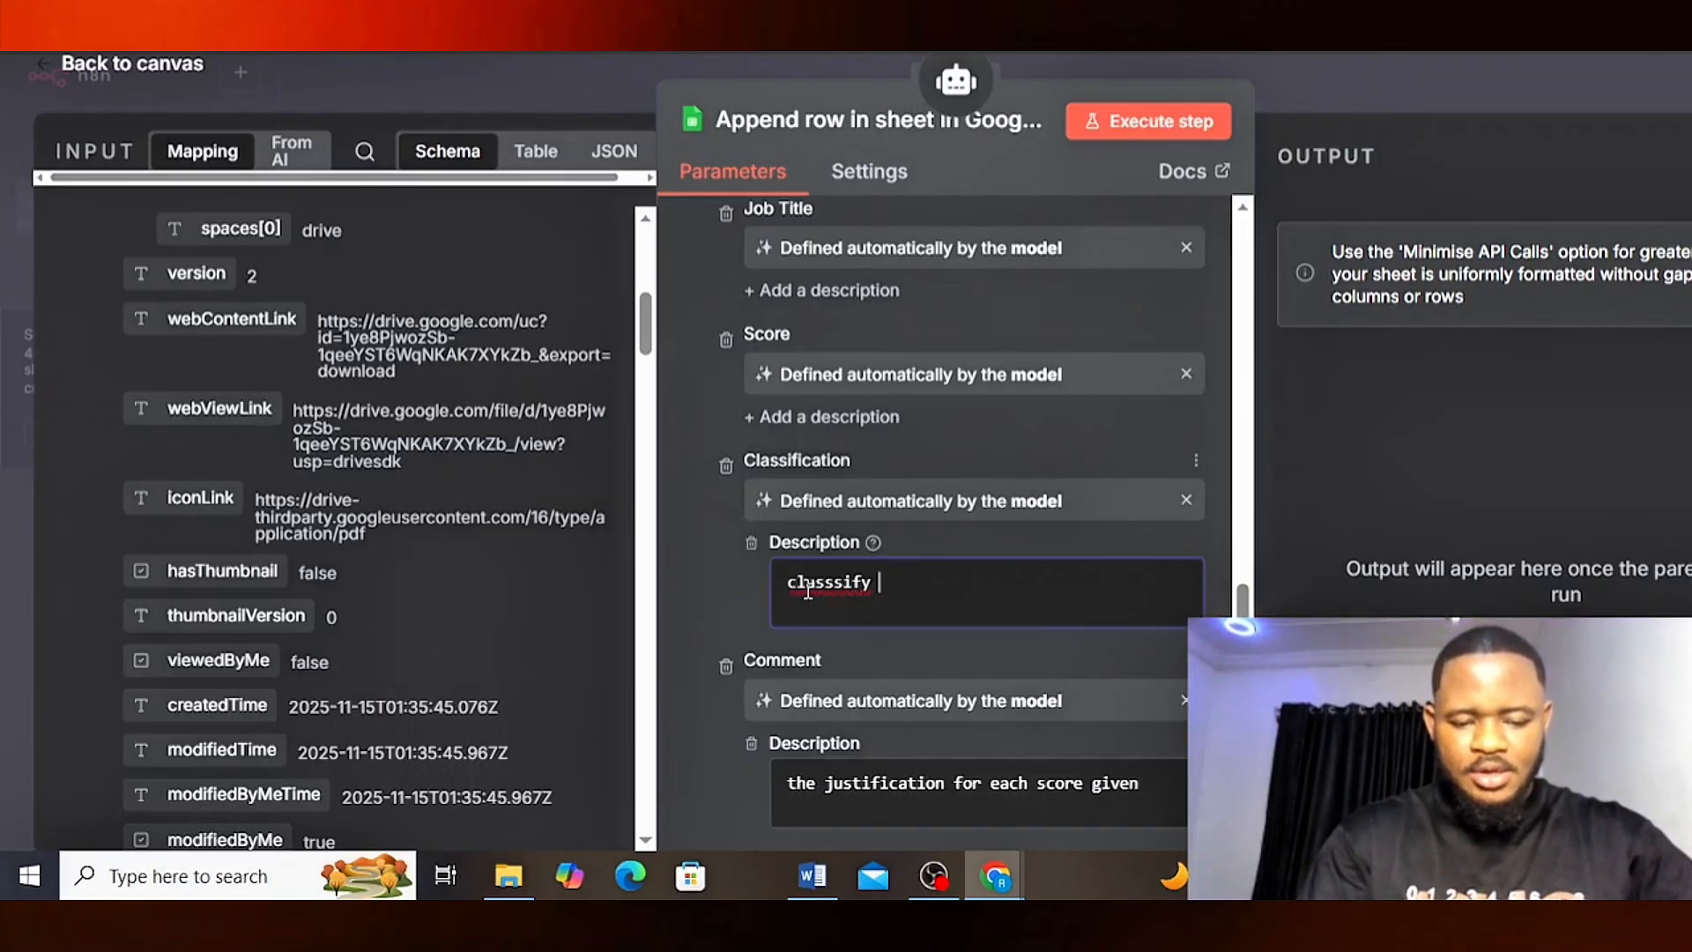
text(sti)
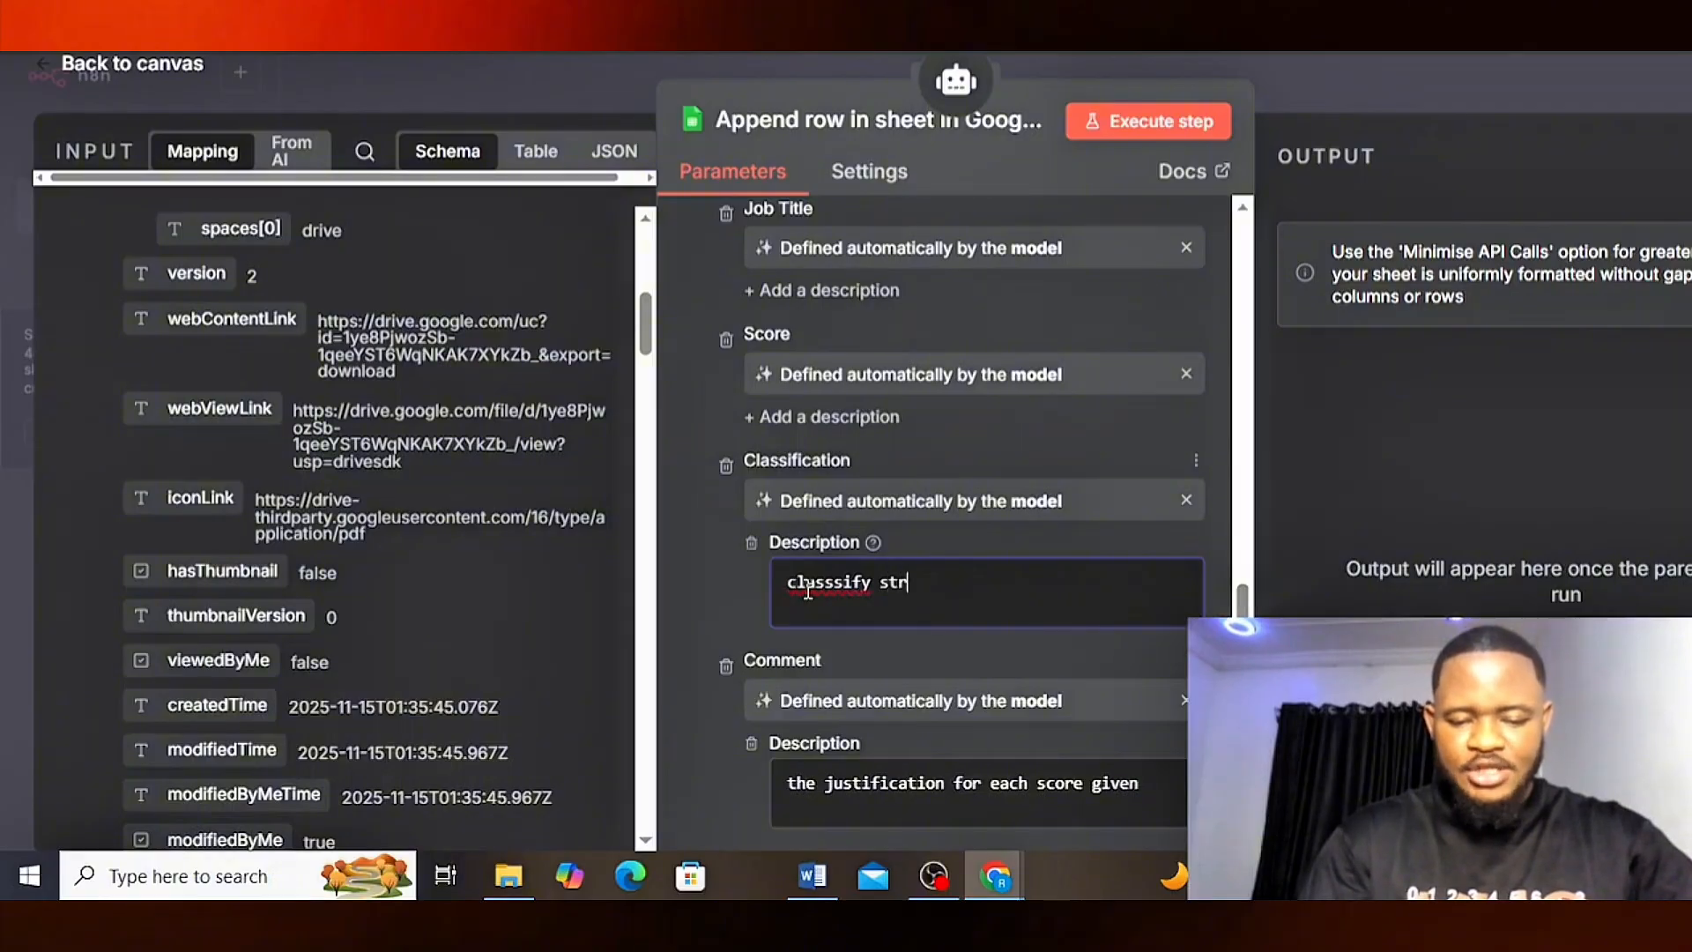
text(ictly)
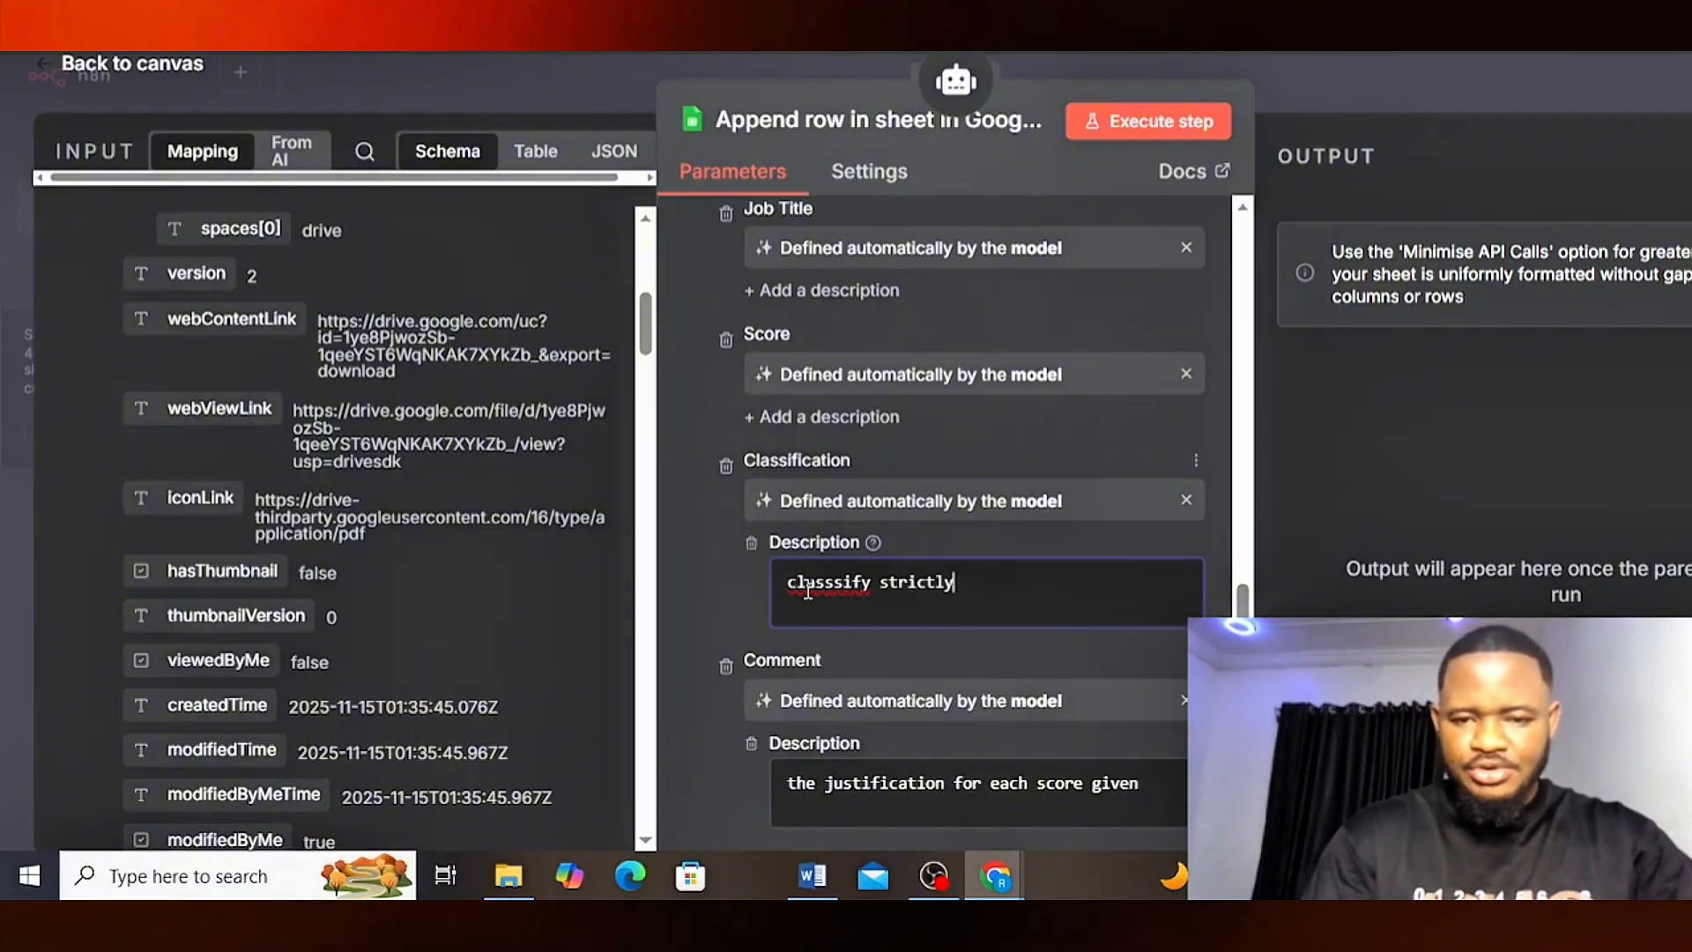
text( into)
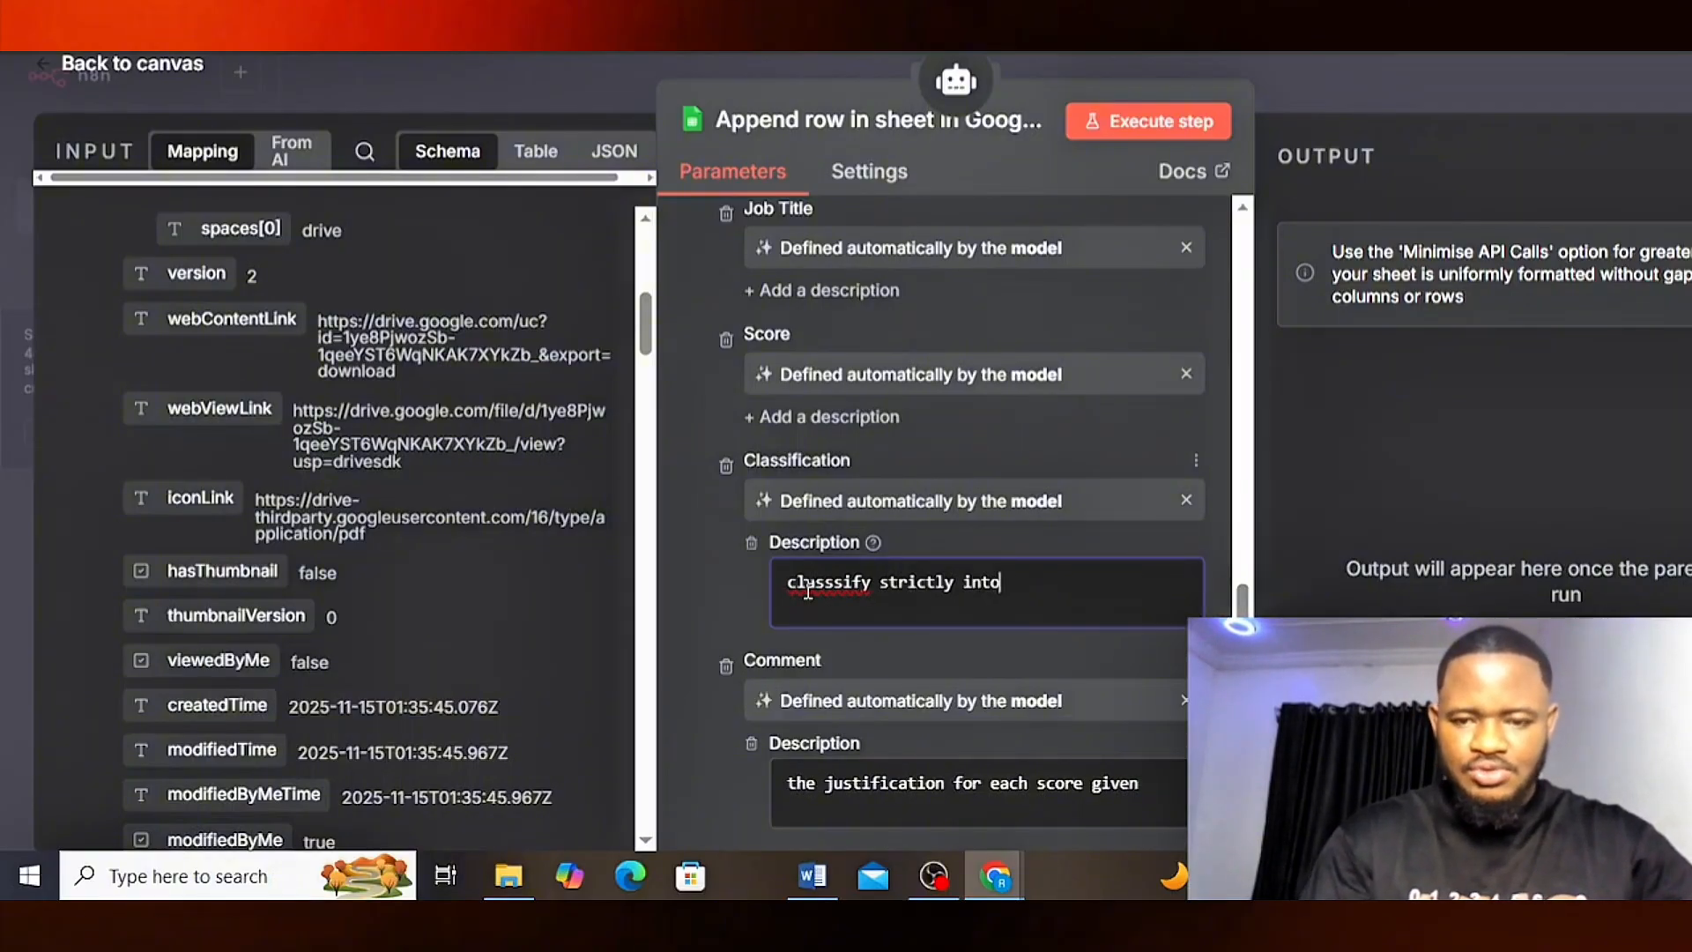
text( :)
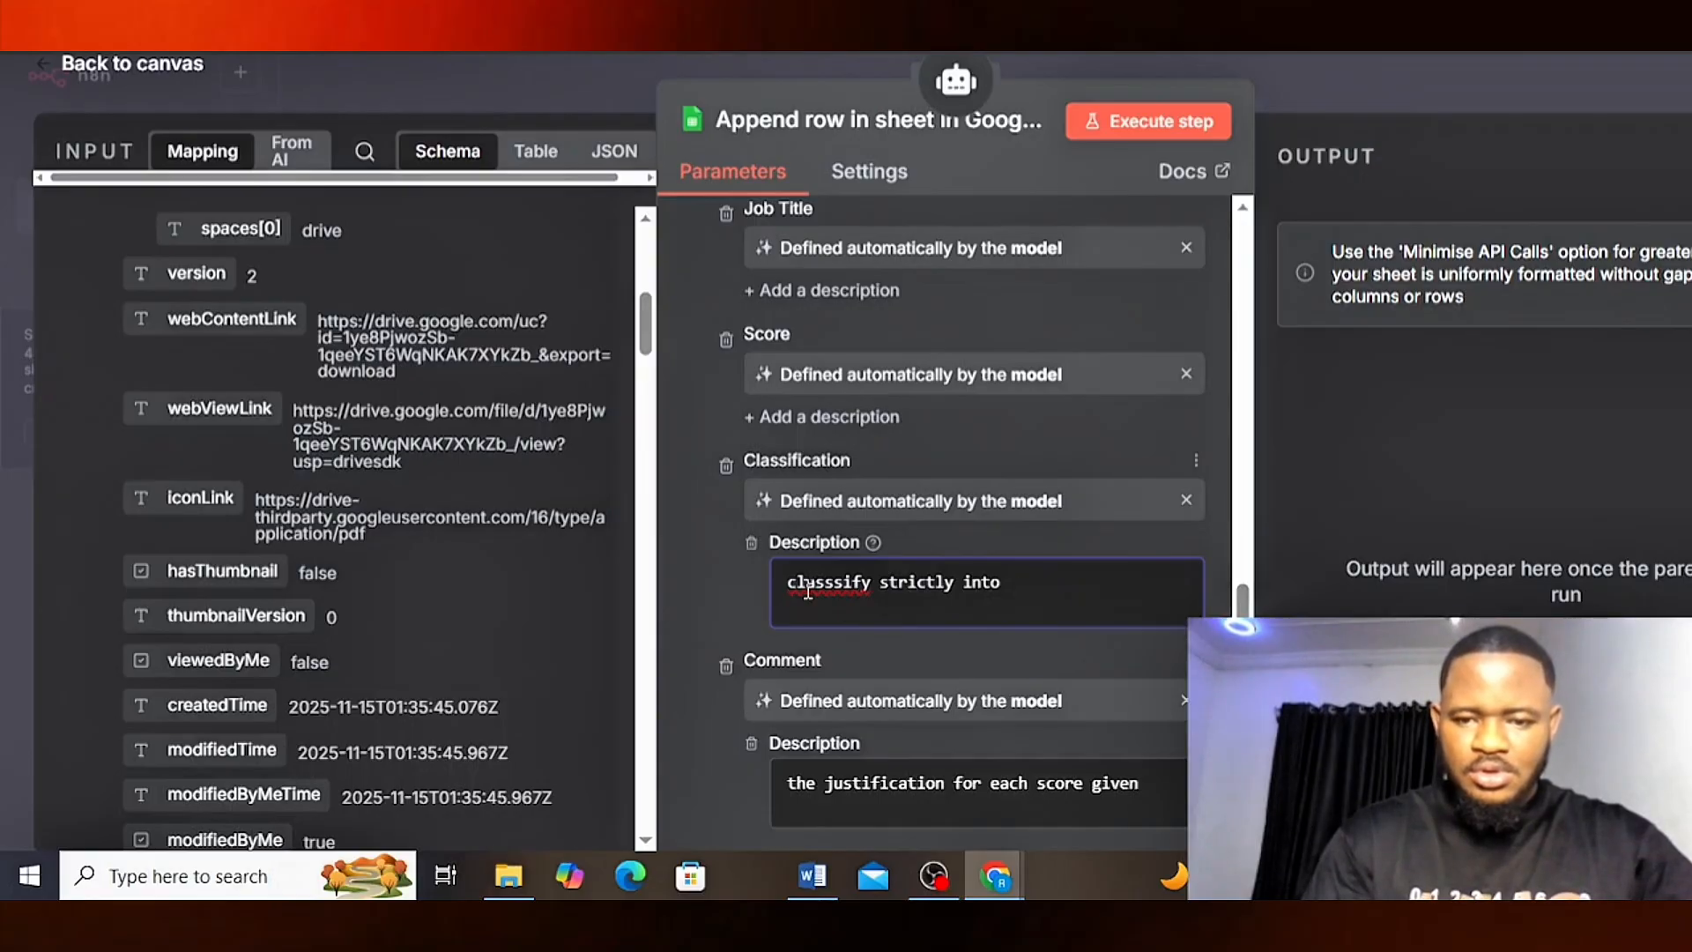
text( H)
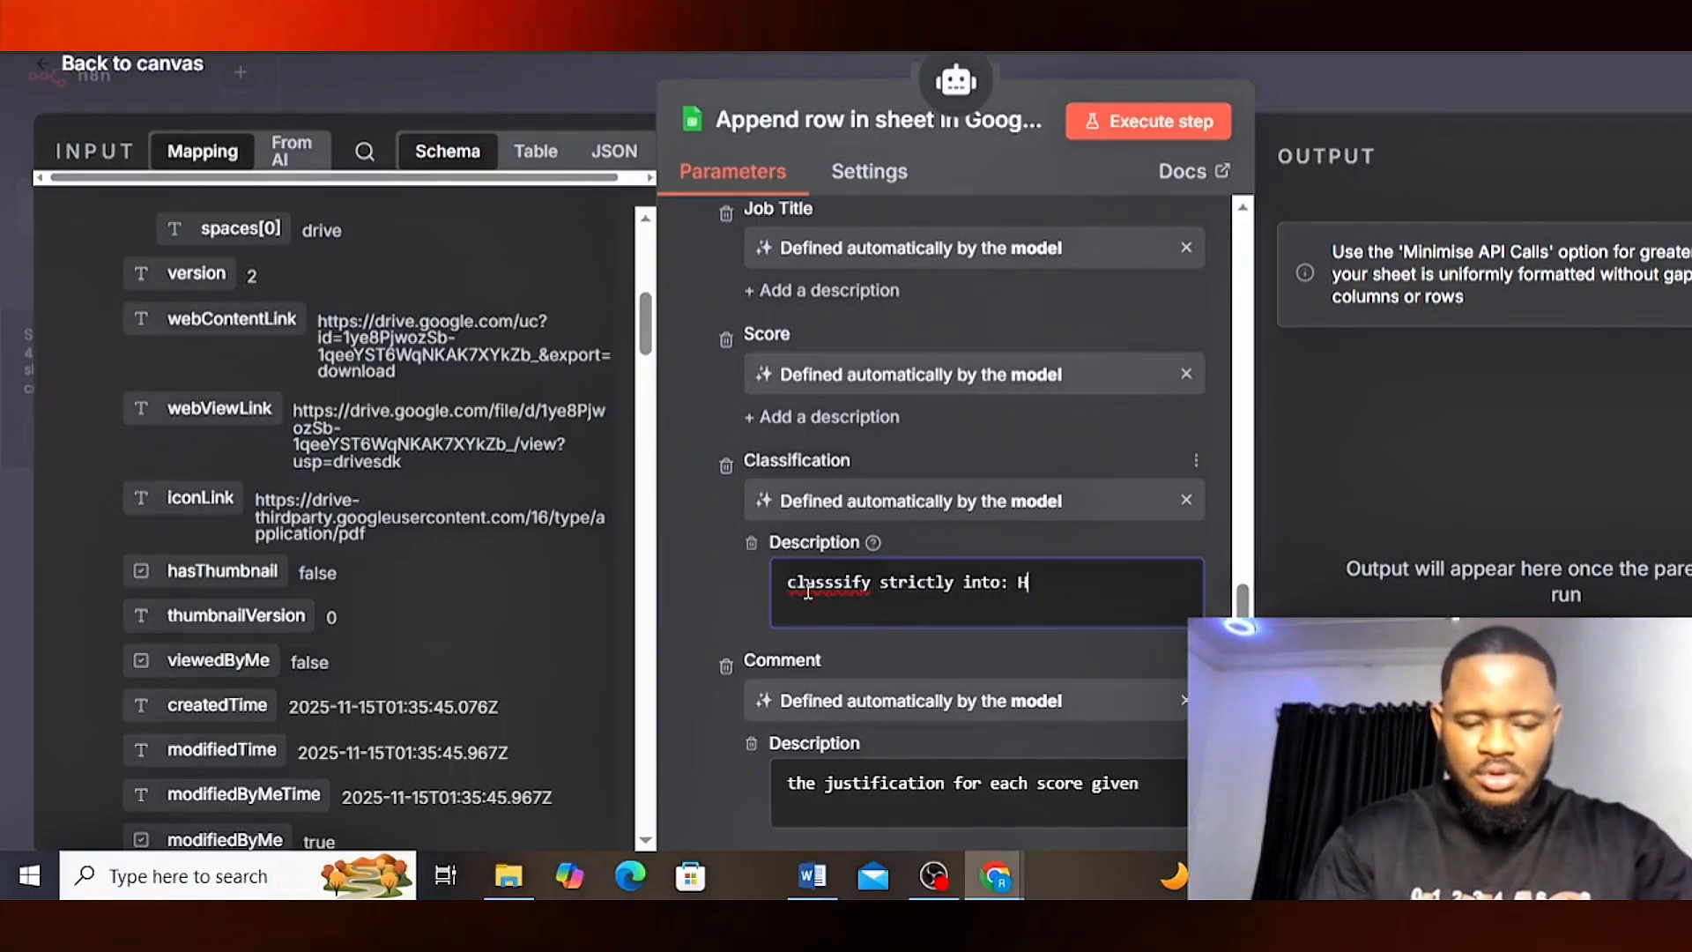
text(gh)
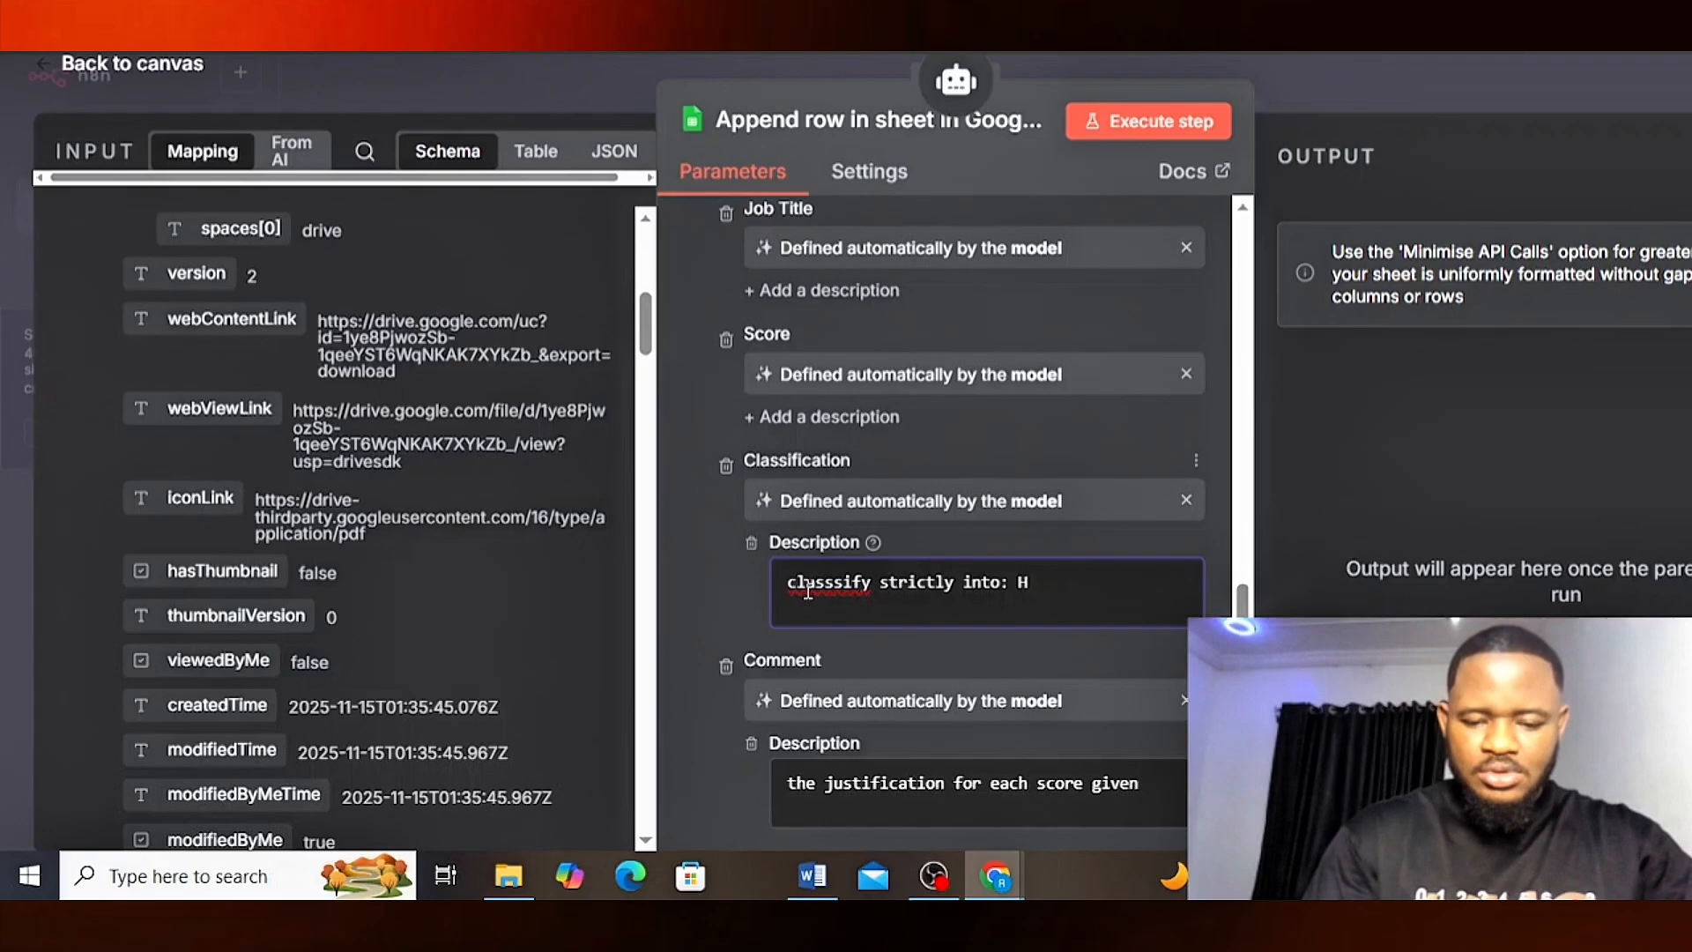
text(ighly )
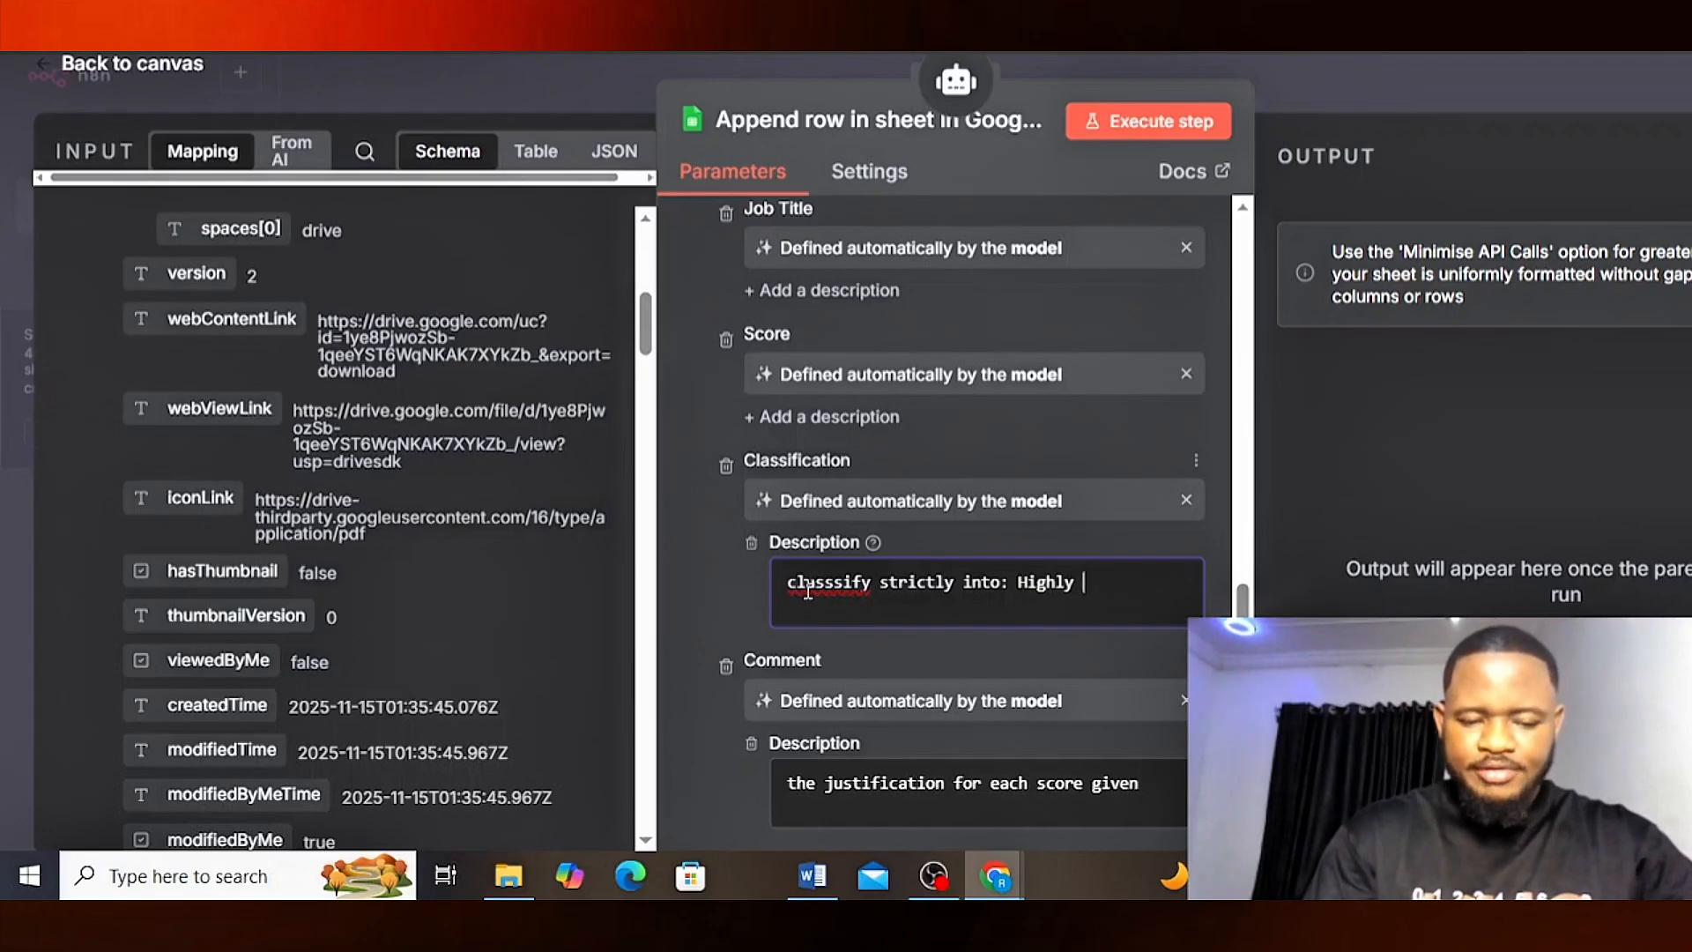
text(qualitifie)
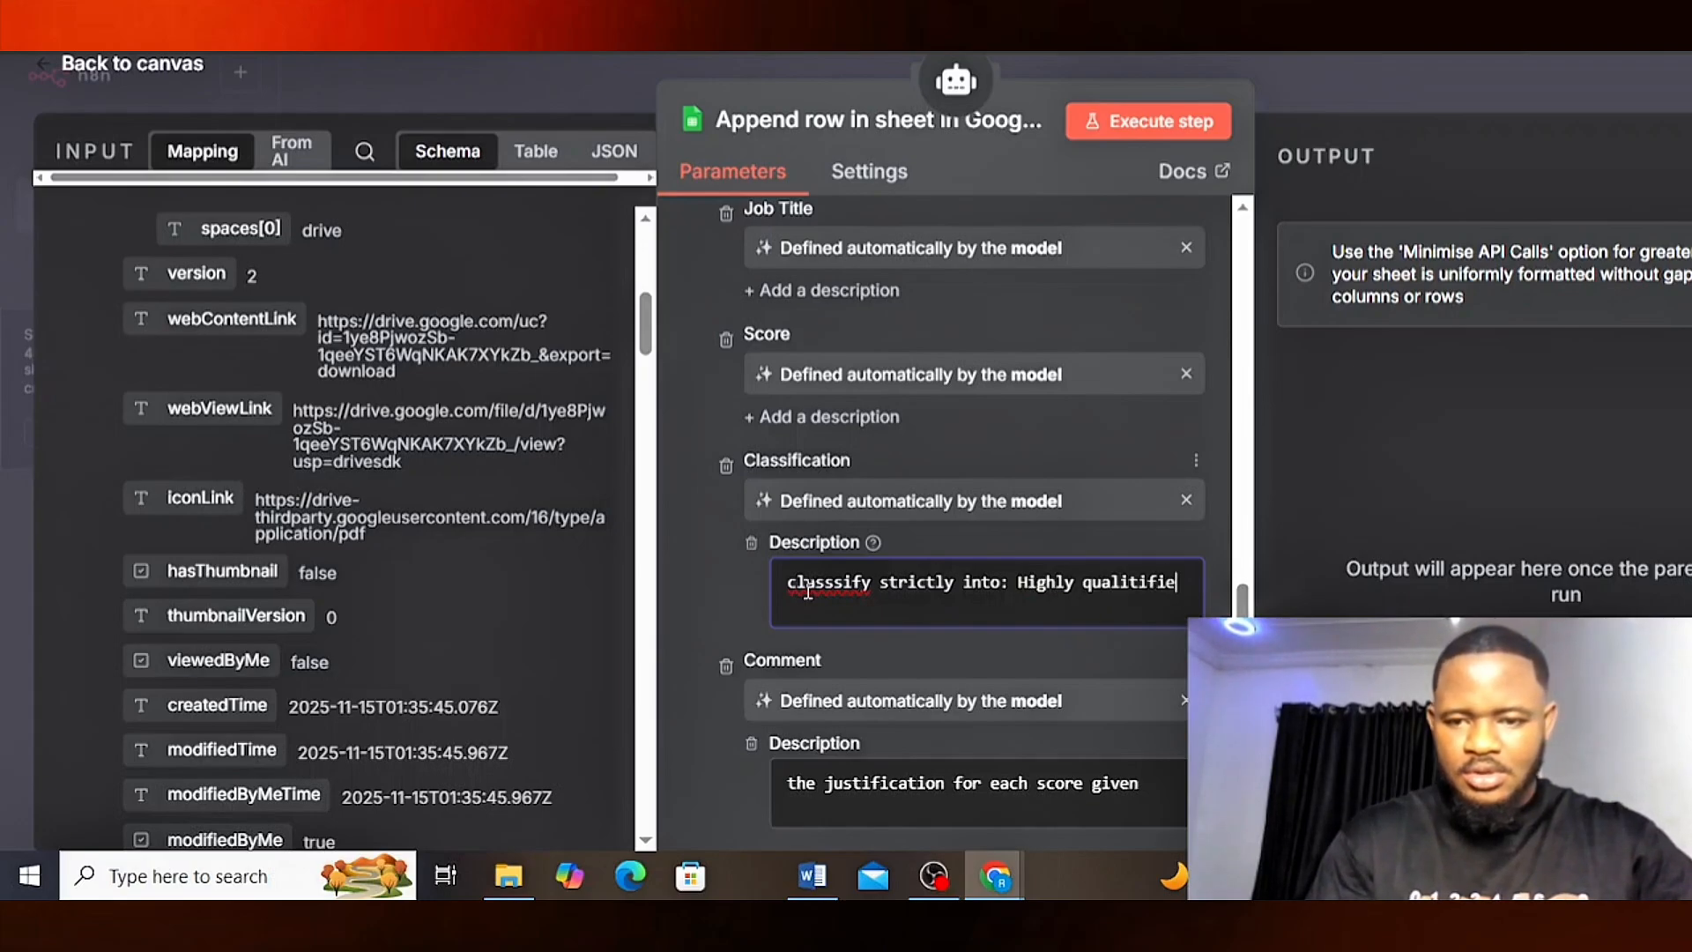
key(BackSpace)
key(BackSpace)
key(BackSpace)
key(BackSpace)
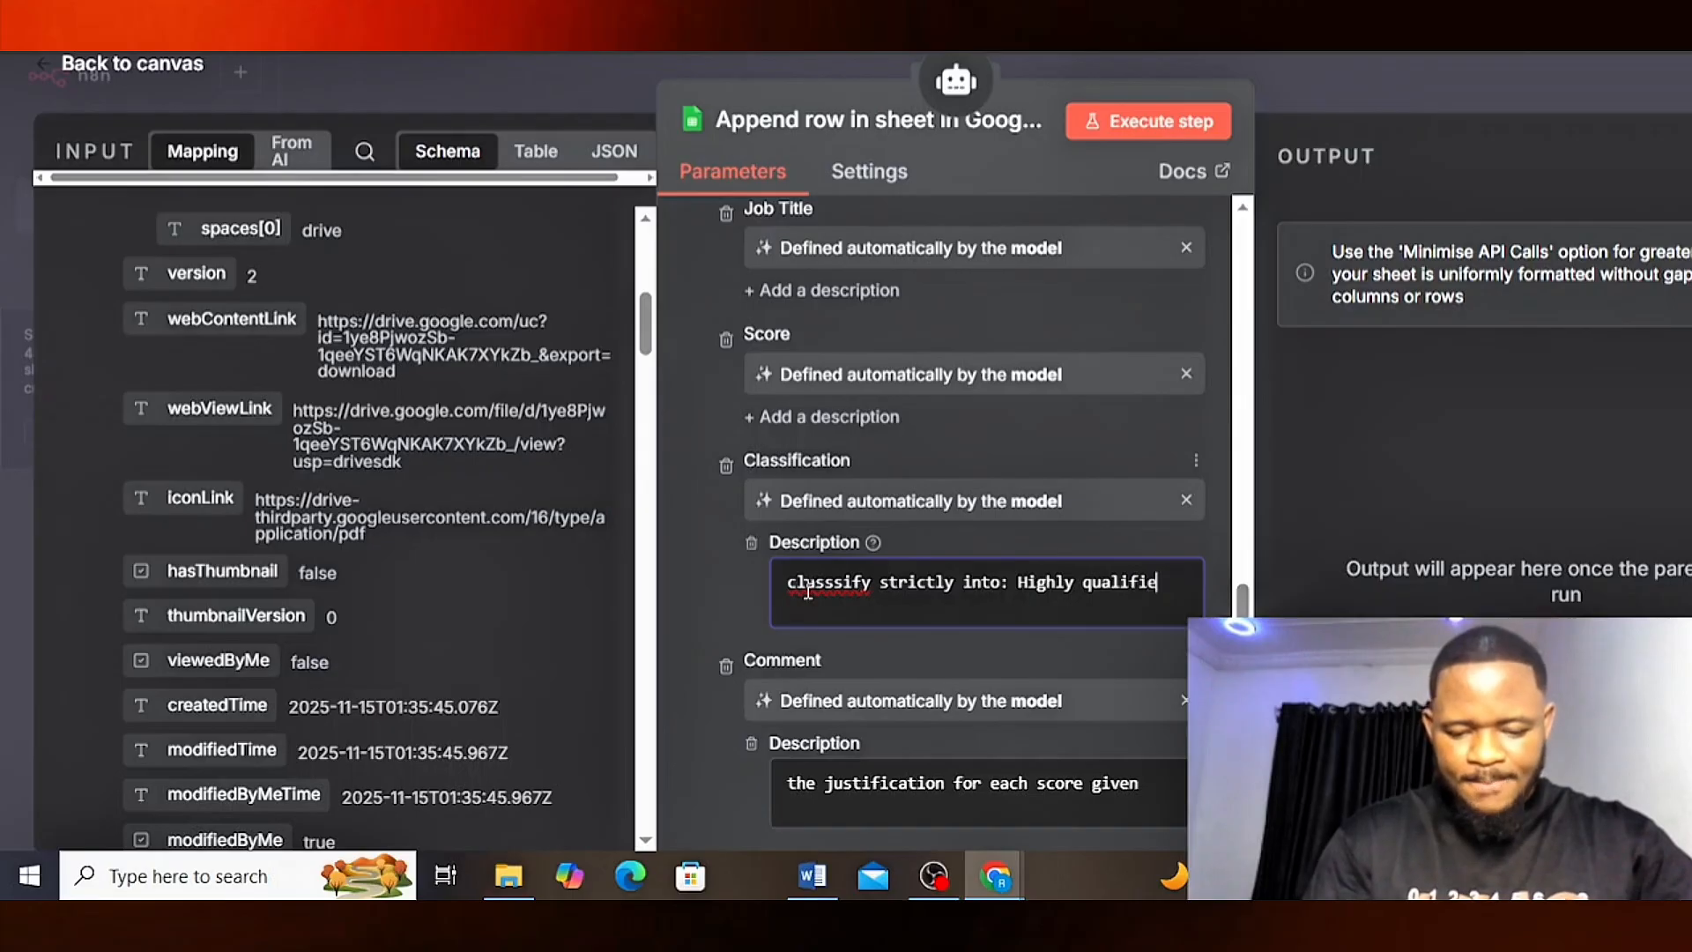
text(ied, Qua)
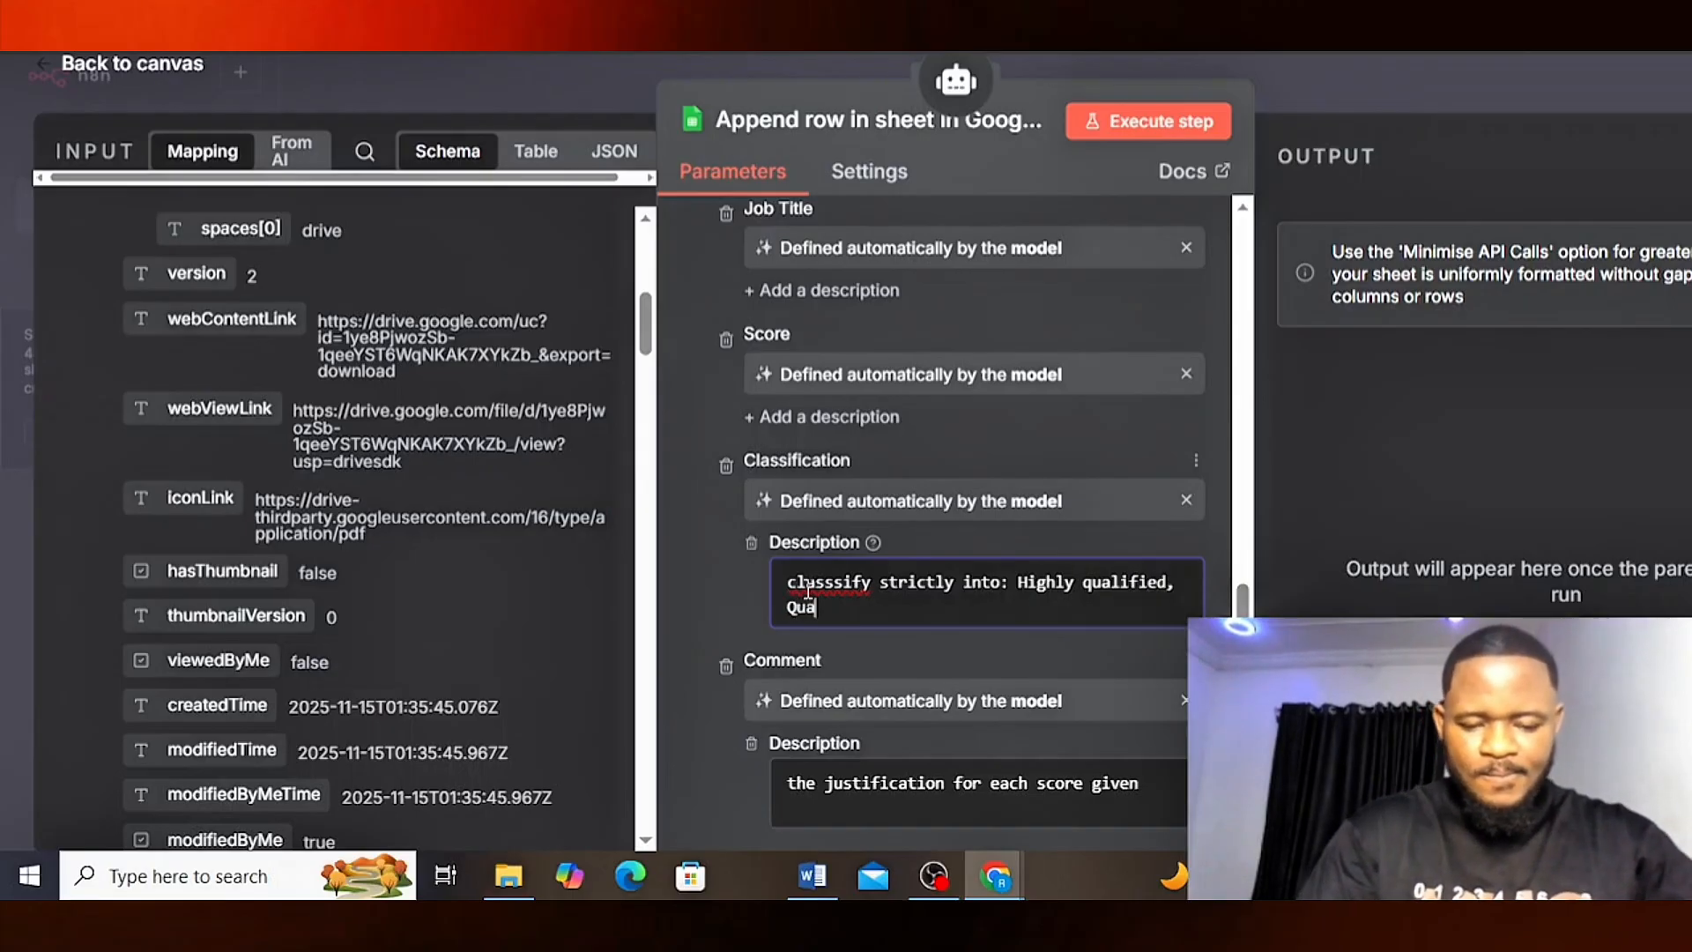
text(lified)
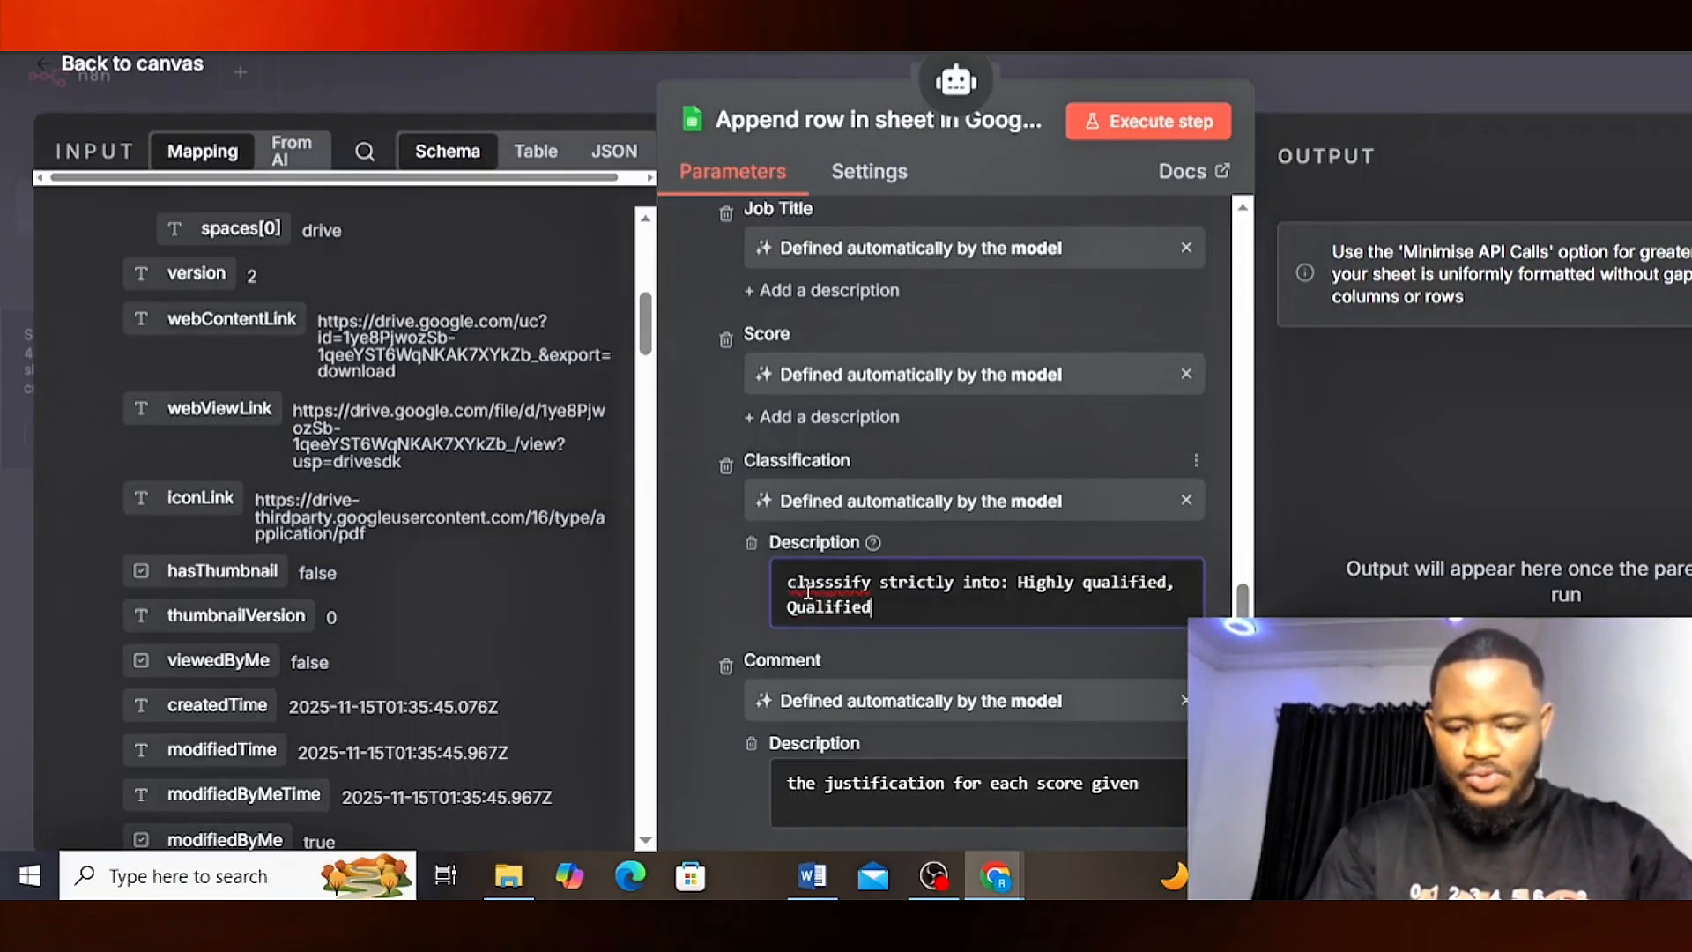
text(, not )
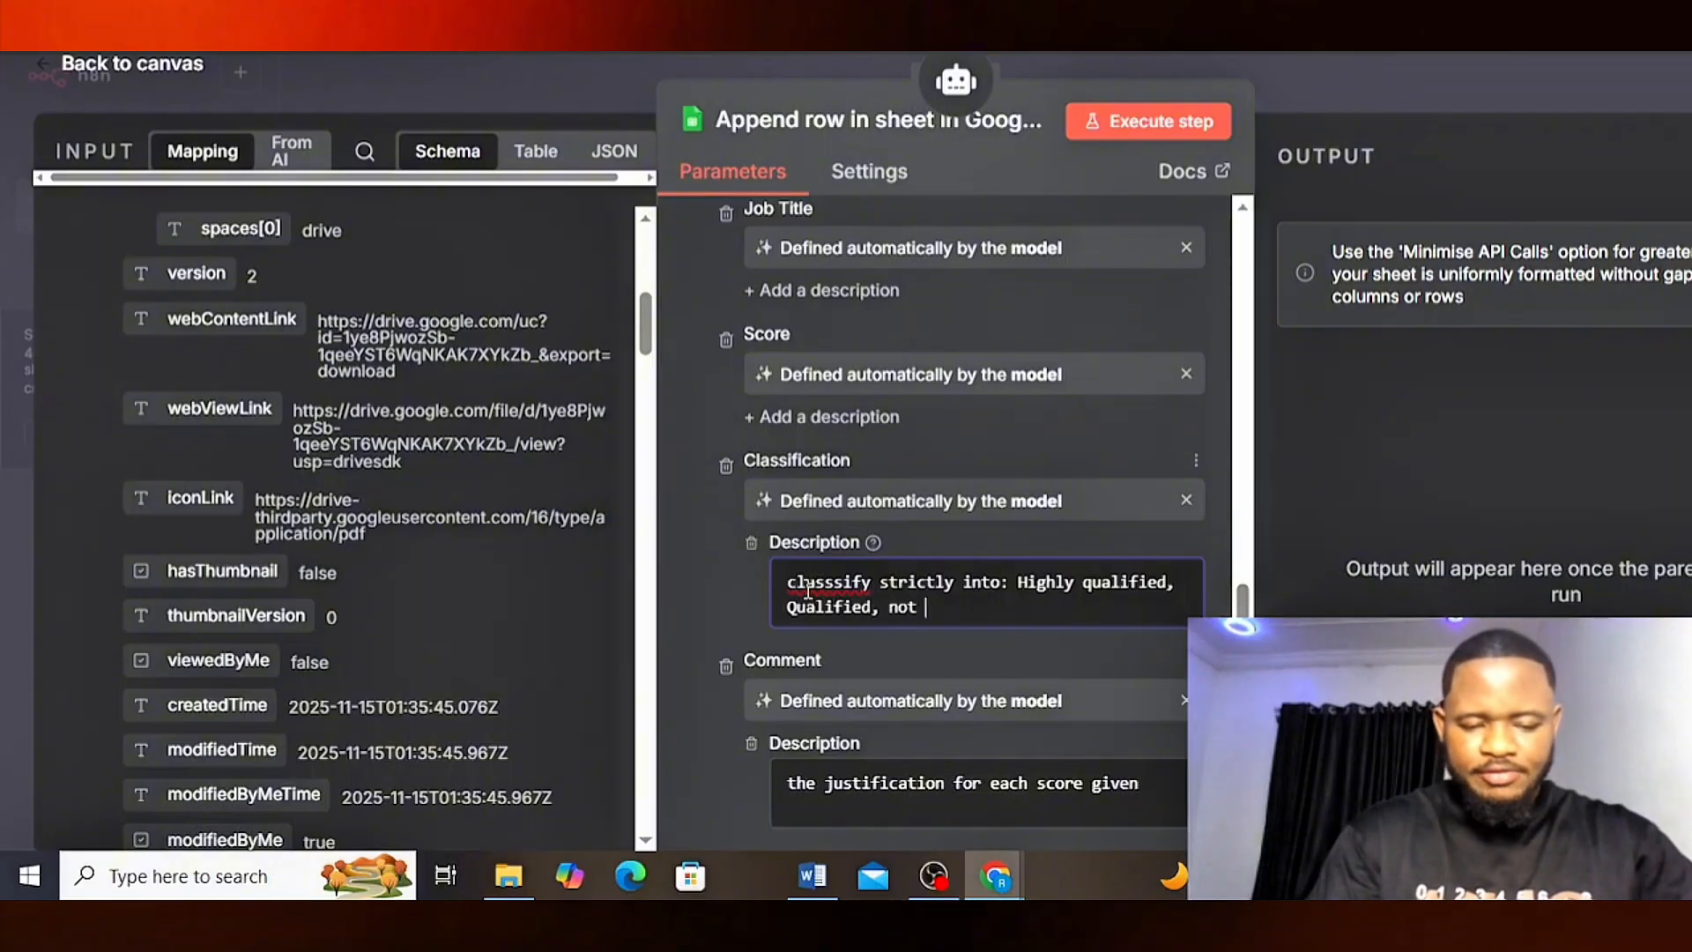
text(qualified)
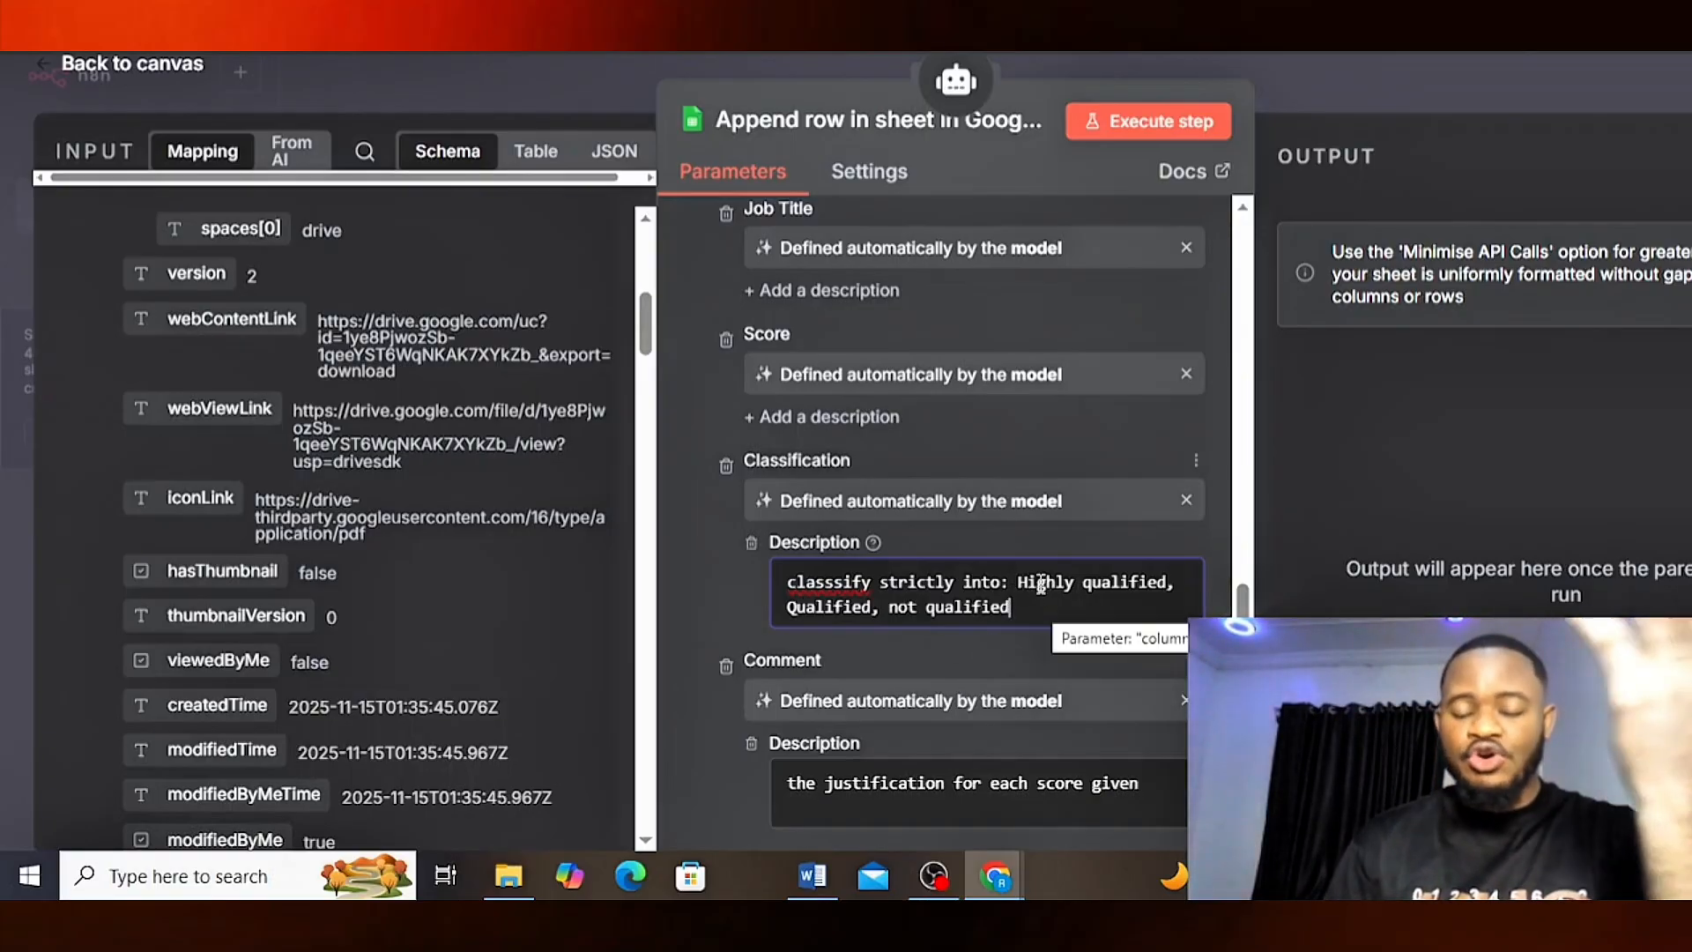
click(843, 580)
key(BackSpace)
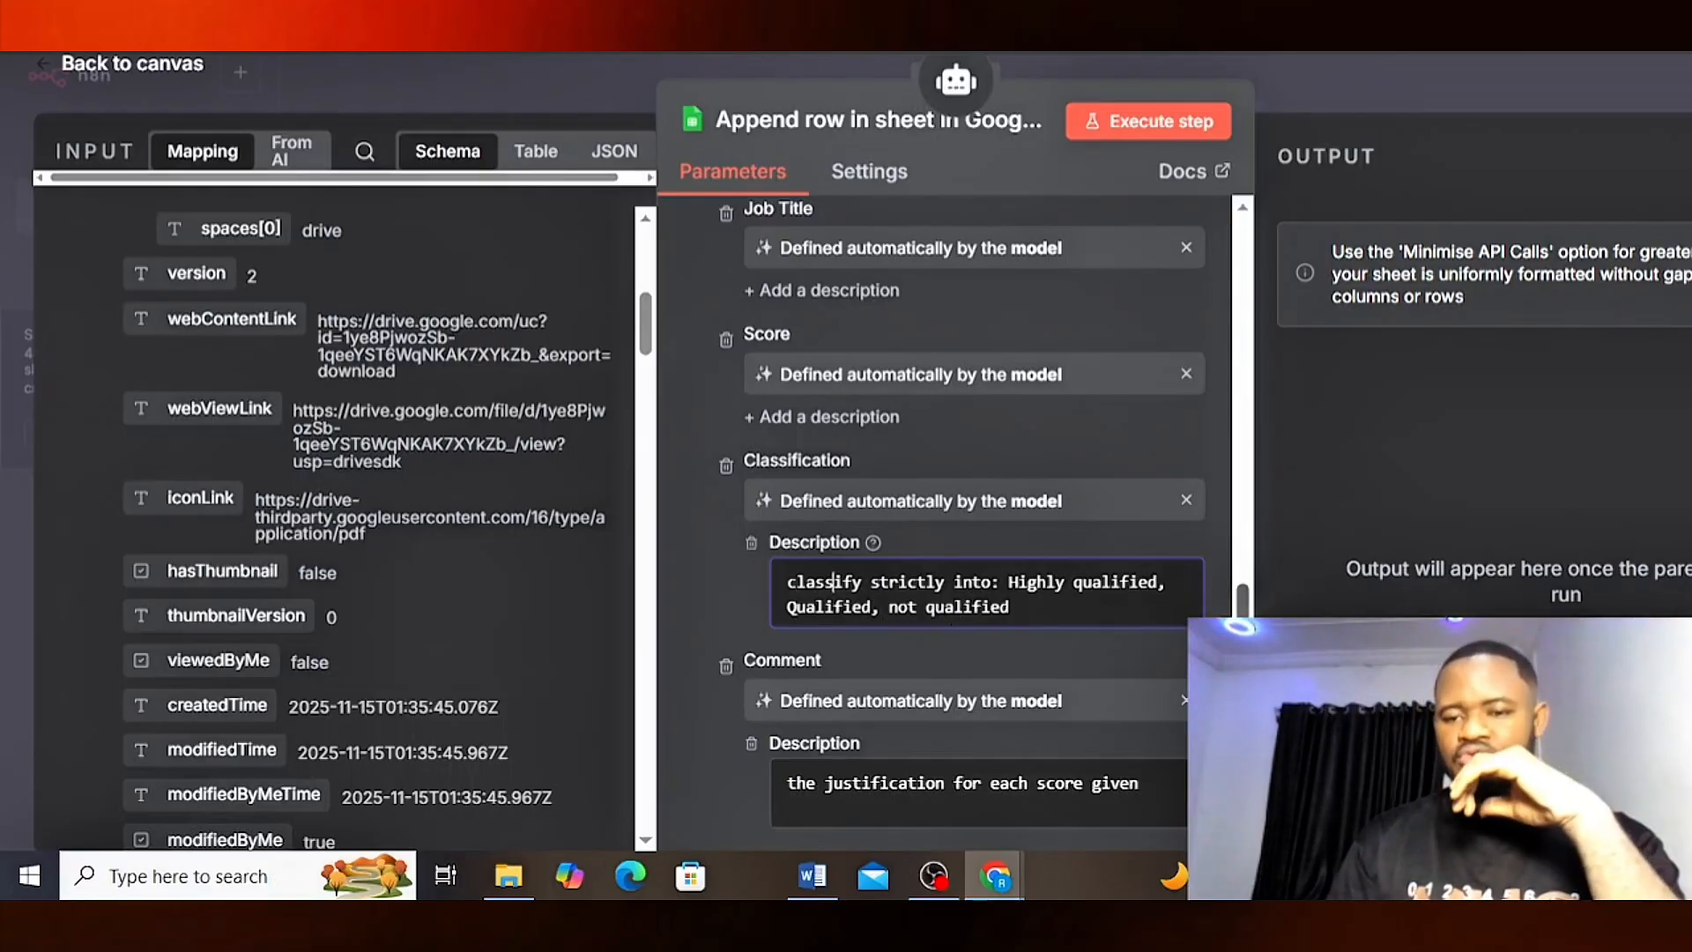
drag(1244, 621, 1278, 189)
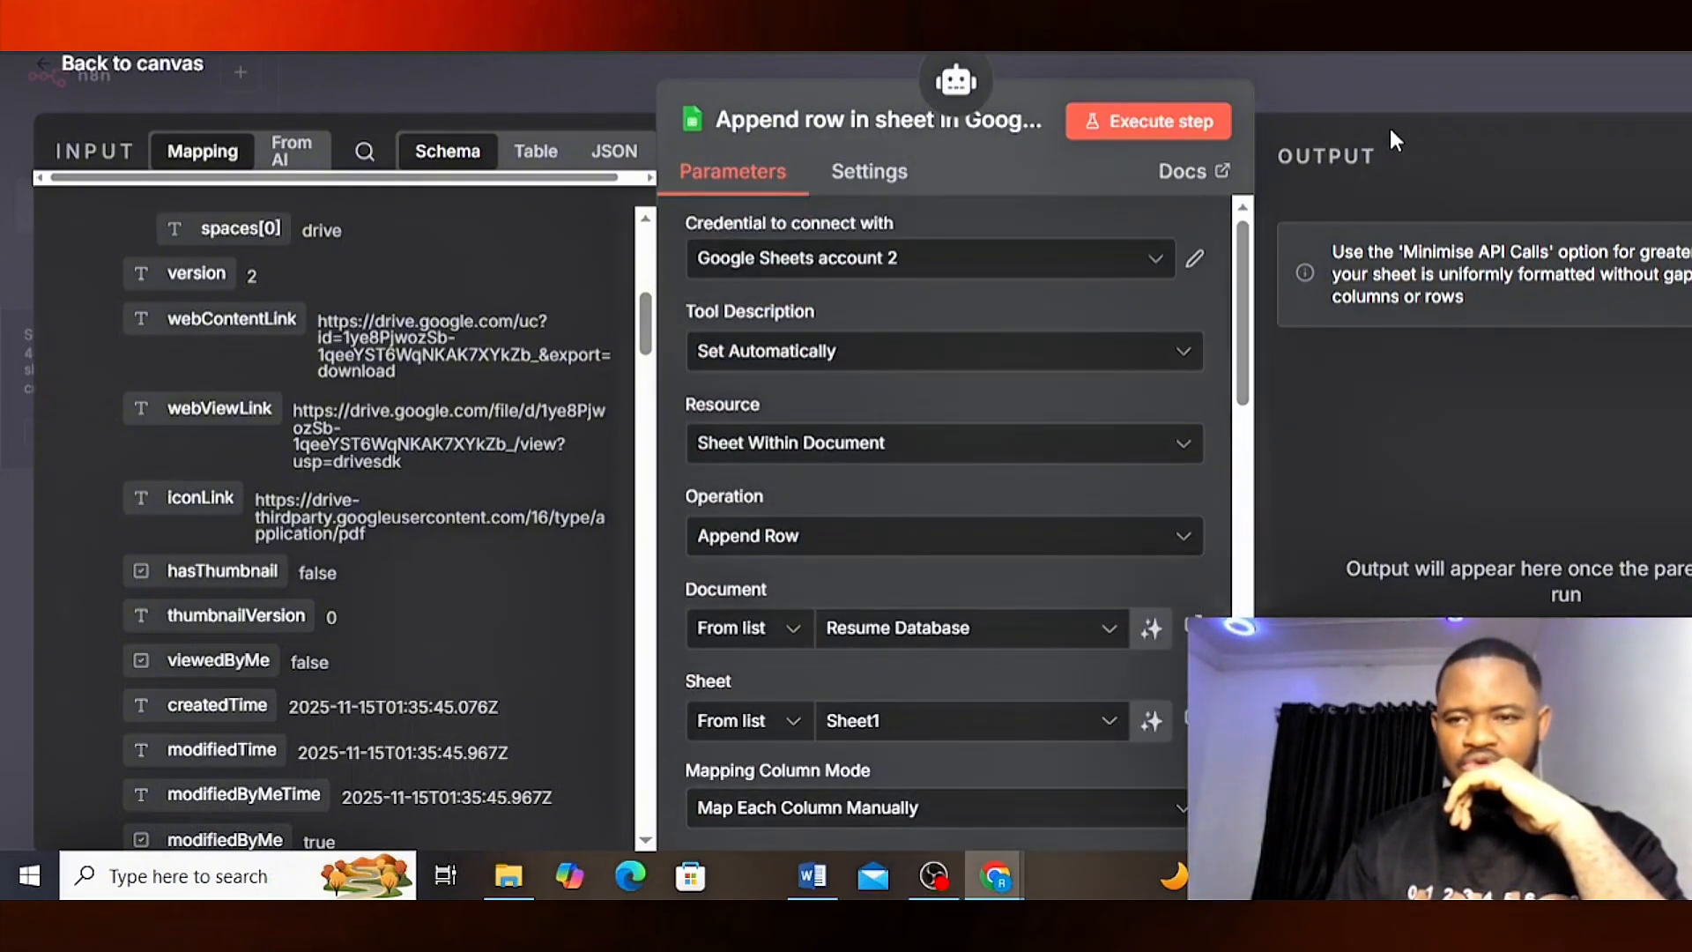
click(1341, 67)
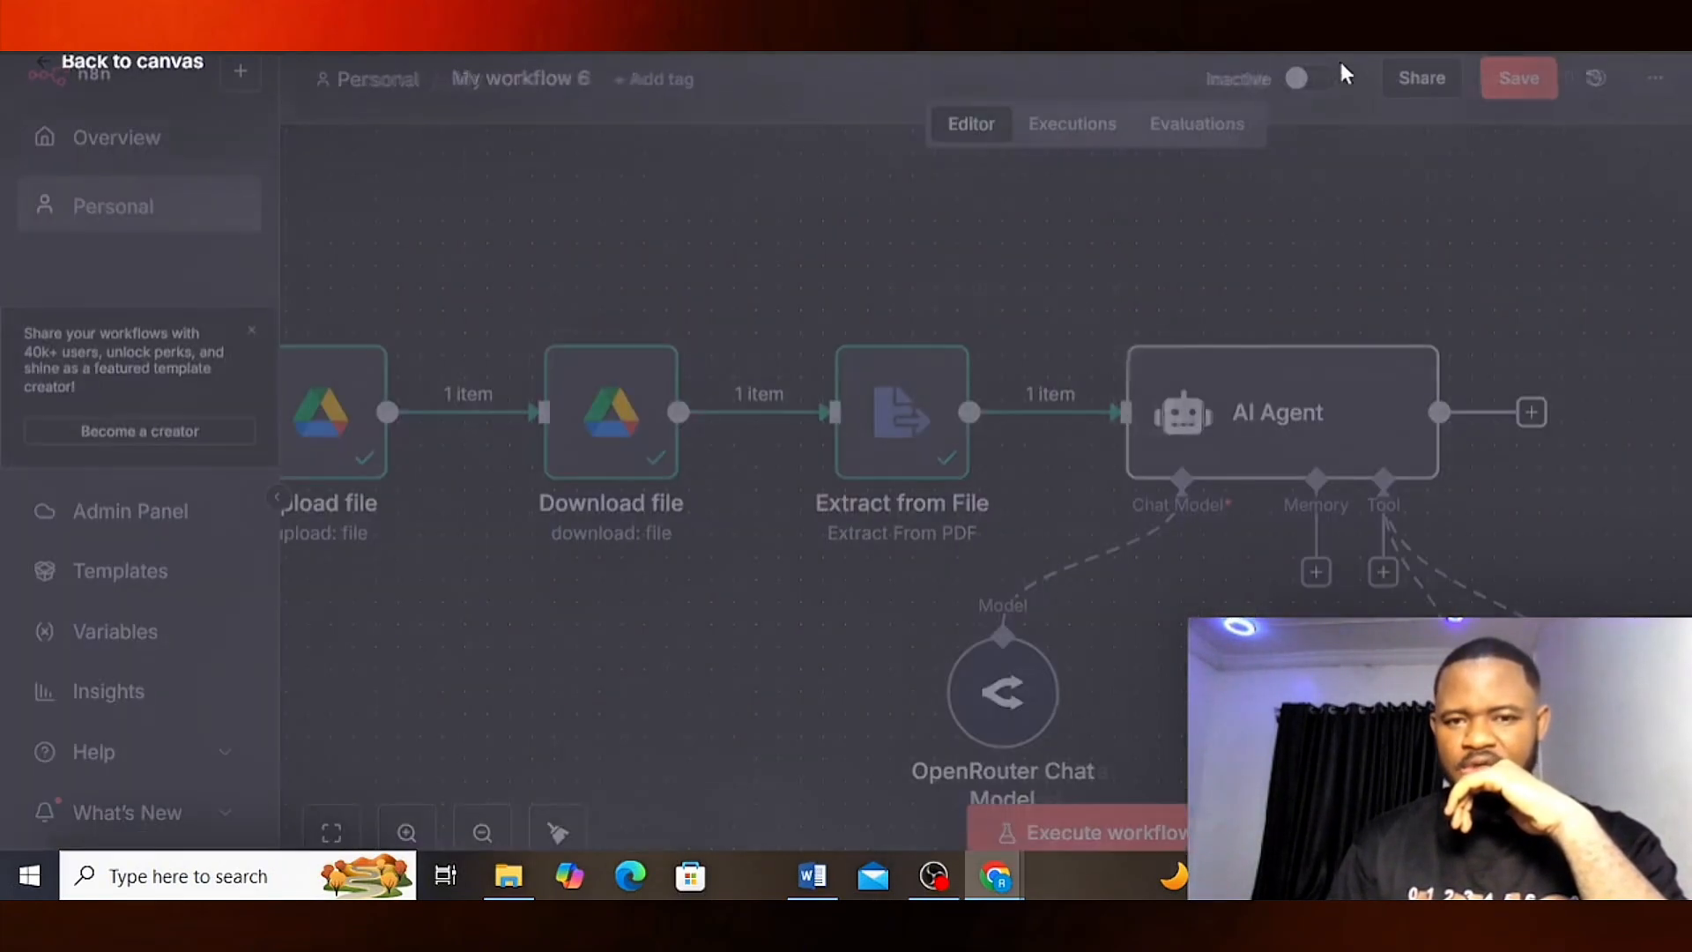
- Move the append-row tool node slightly away so it sits level with the other Google Sheets tool under the AI Agent
key(ctrl+t)
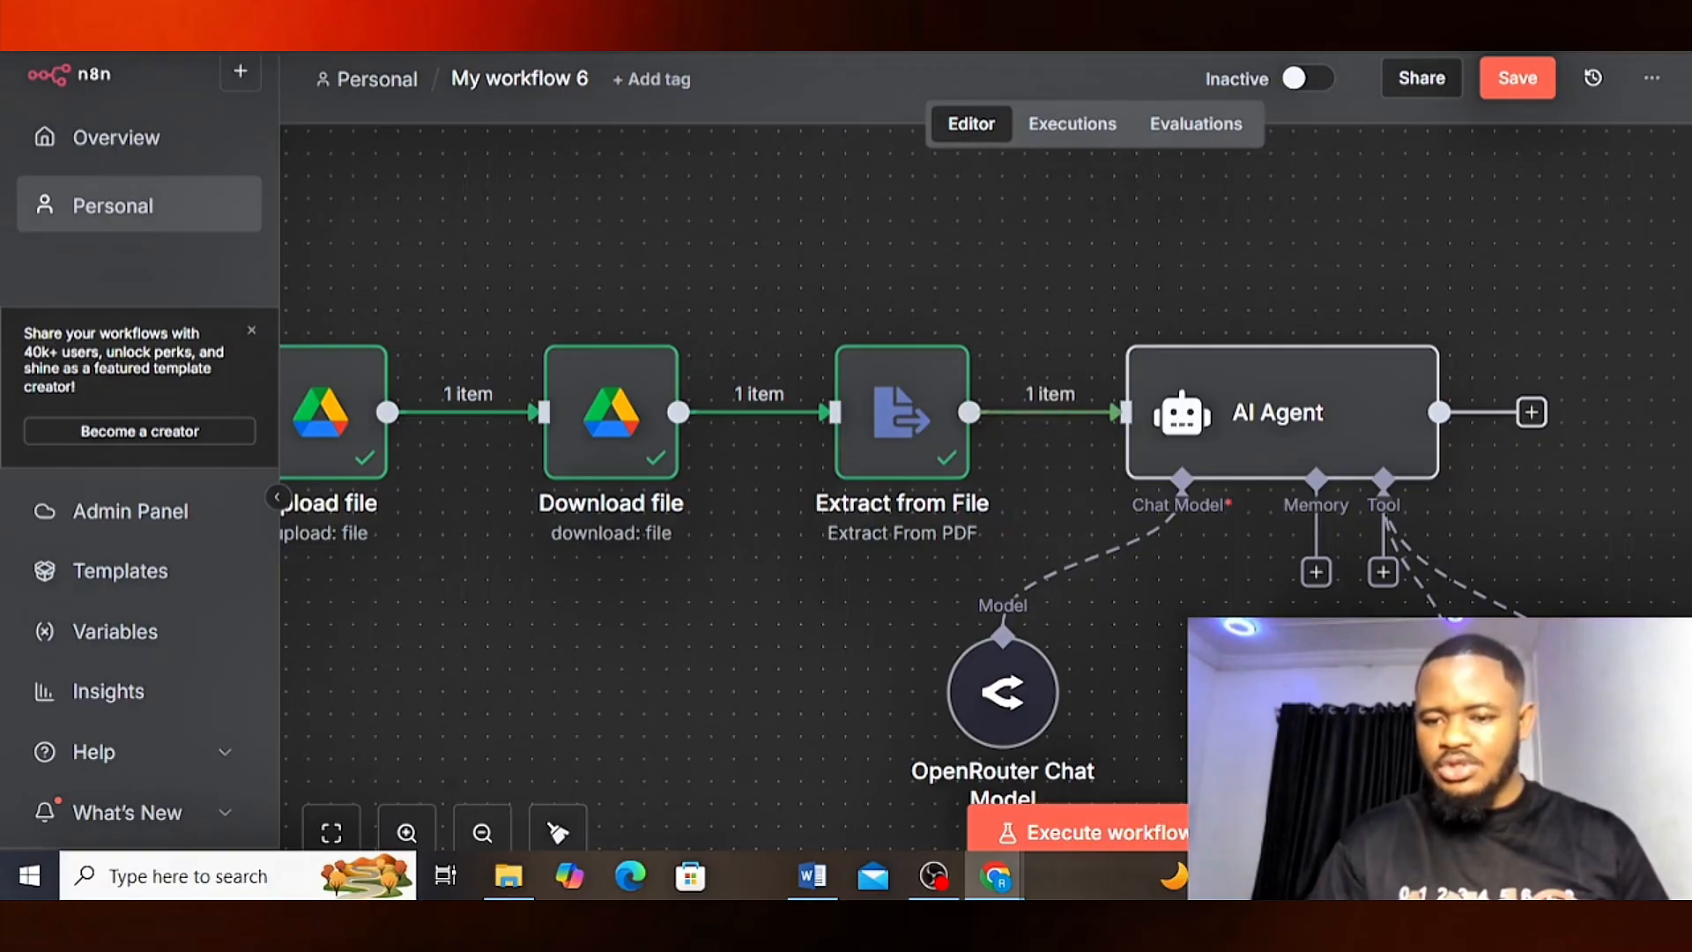
scroll(1013, 397, down, 2)
scroll(434, 709, down, 2)
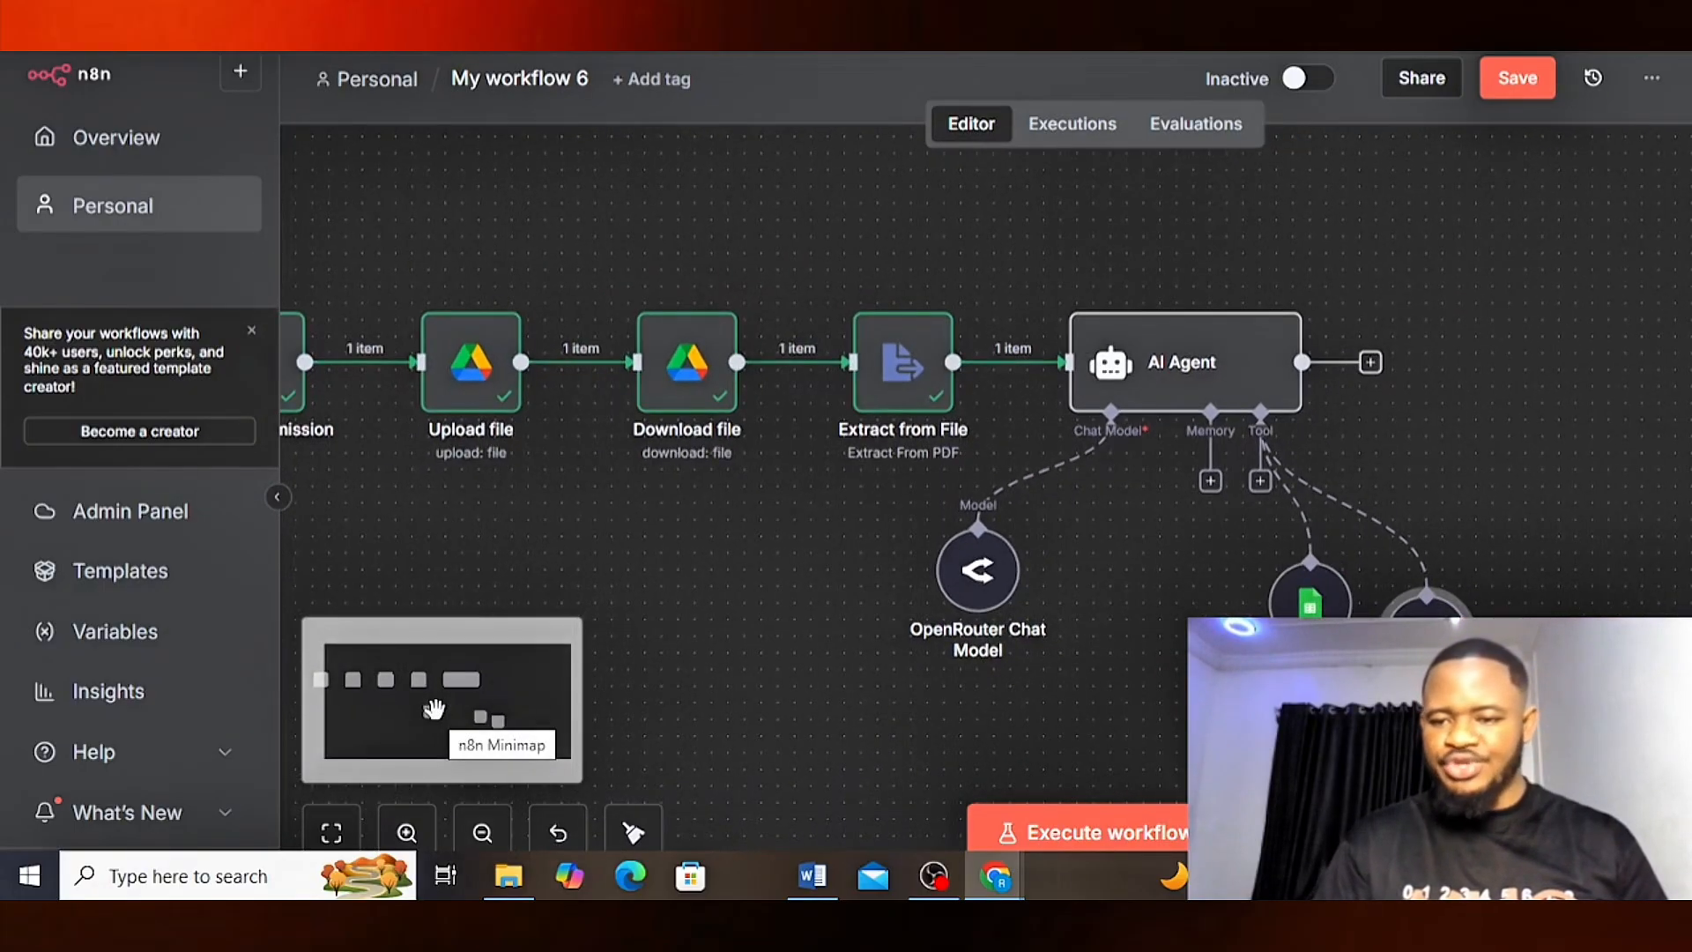
drag(1426, 637, 1460, 602)
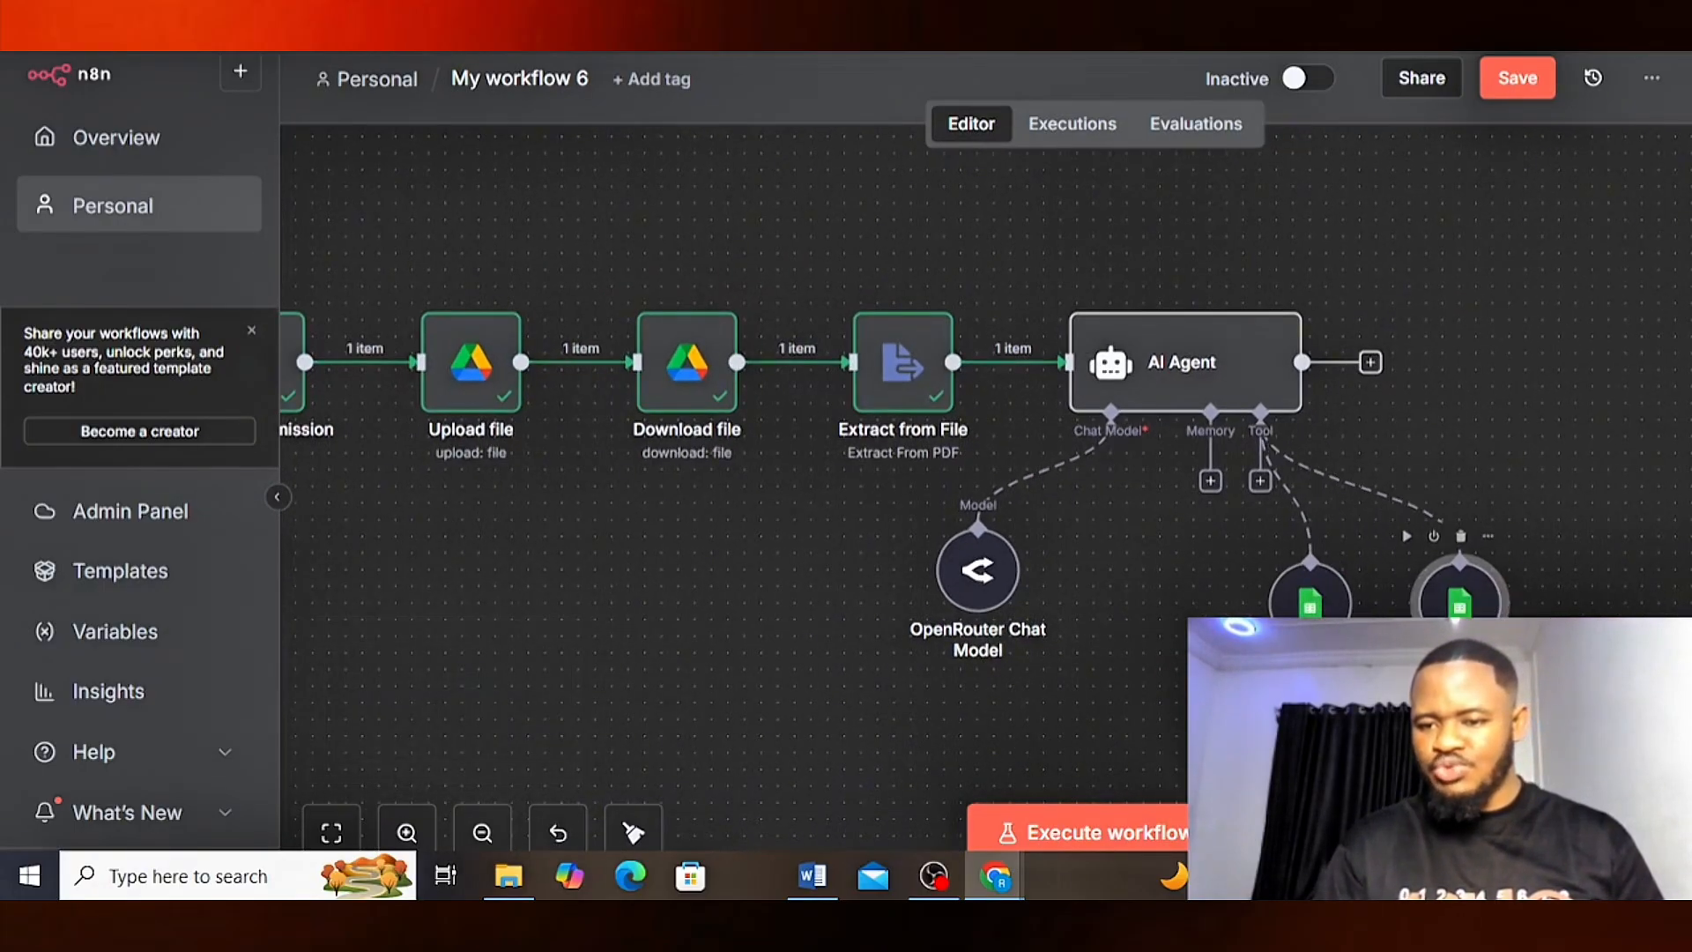
- Open the append-row tool node and rename it Log Resume Details
double_click(1459, 606)
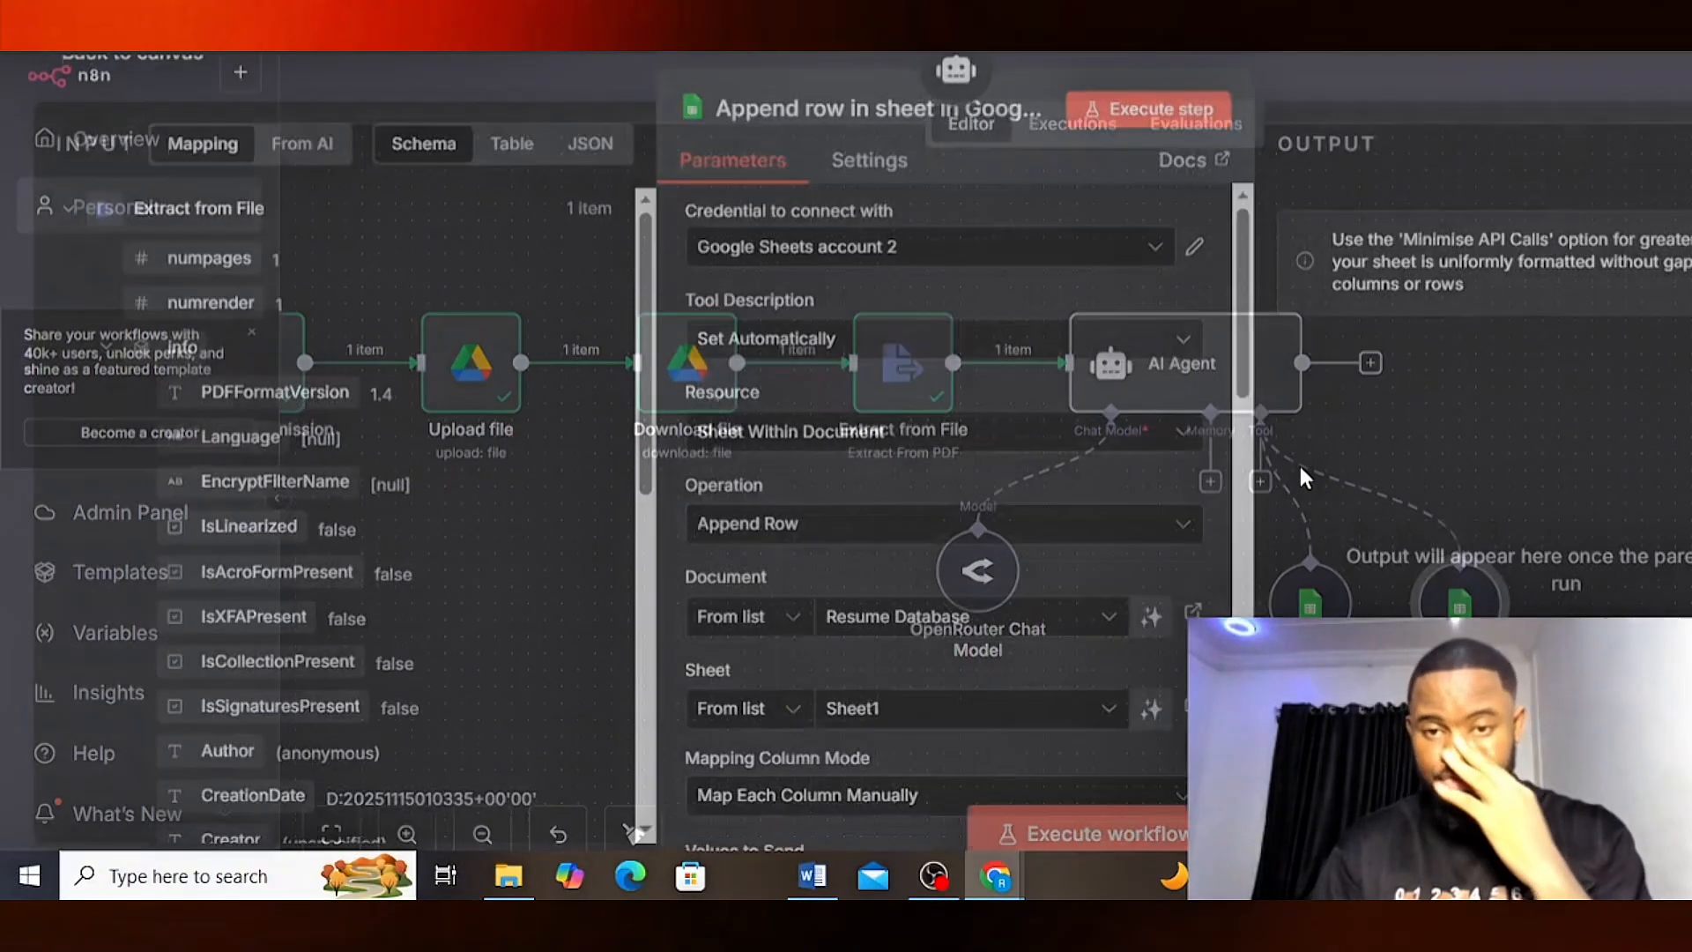
click(817, 120)
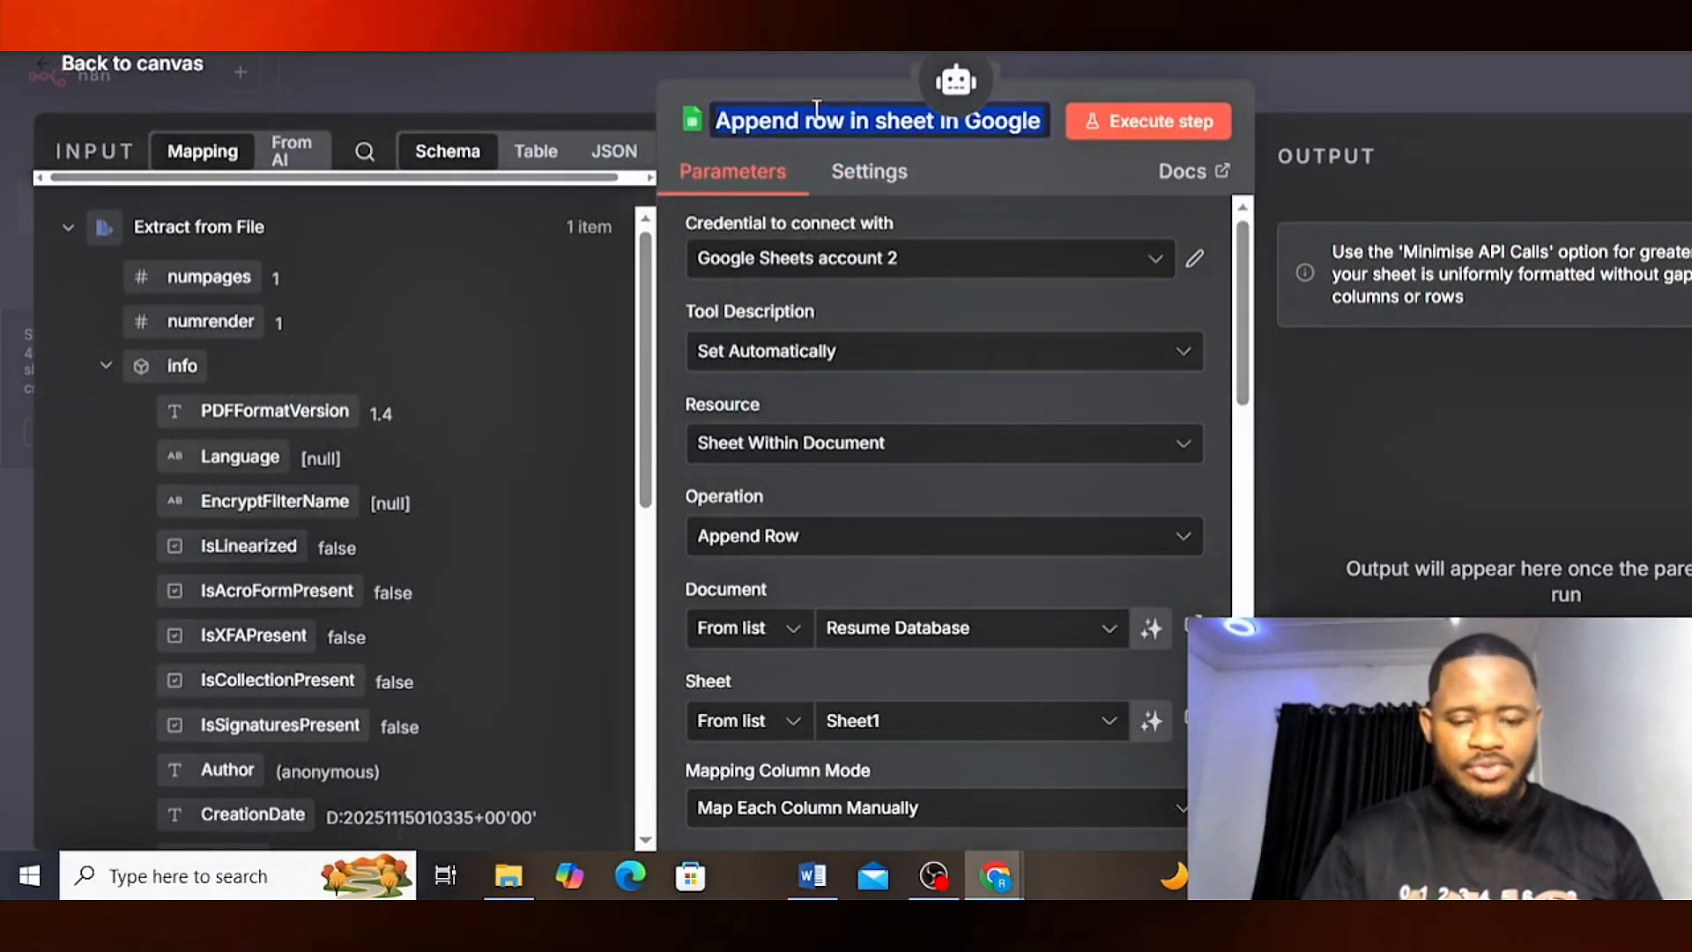
text(Log Resume Details)
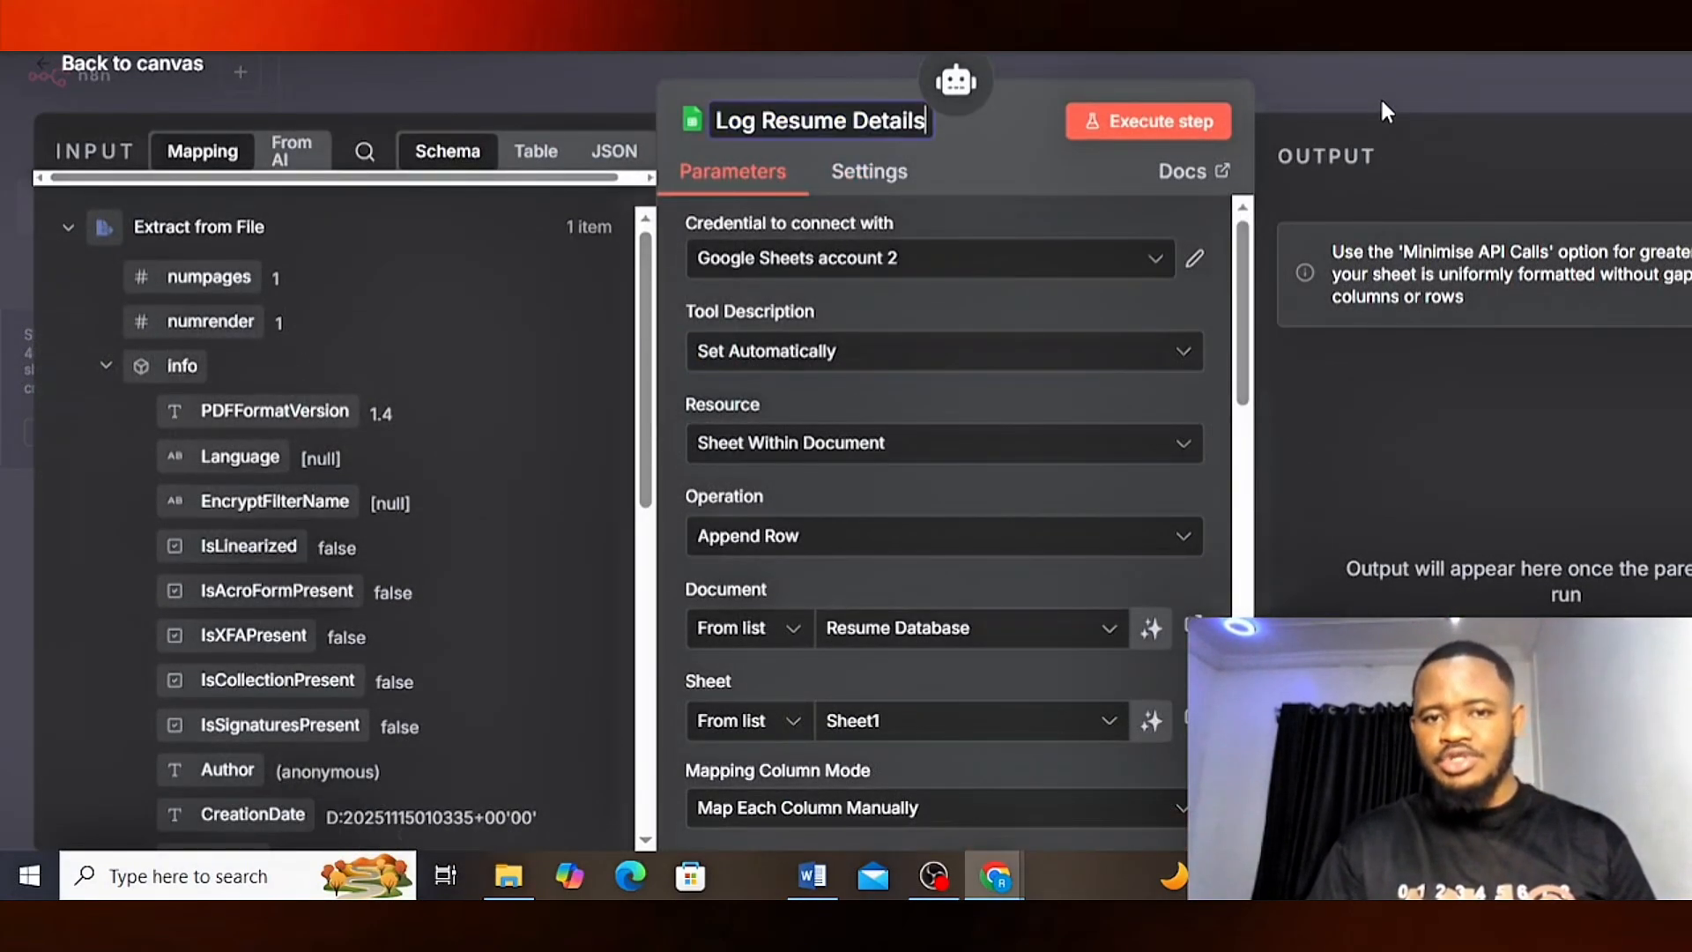
- Return to the canvas and open the AI Agent node's parameters at its user message prompt
key(Escape)
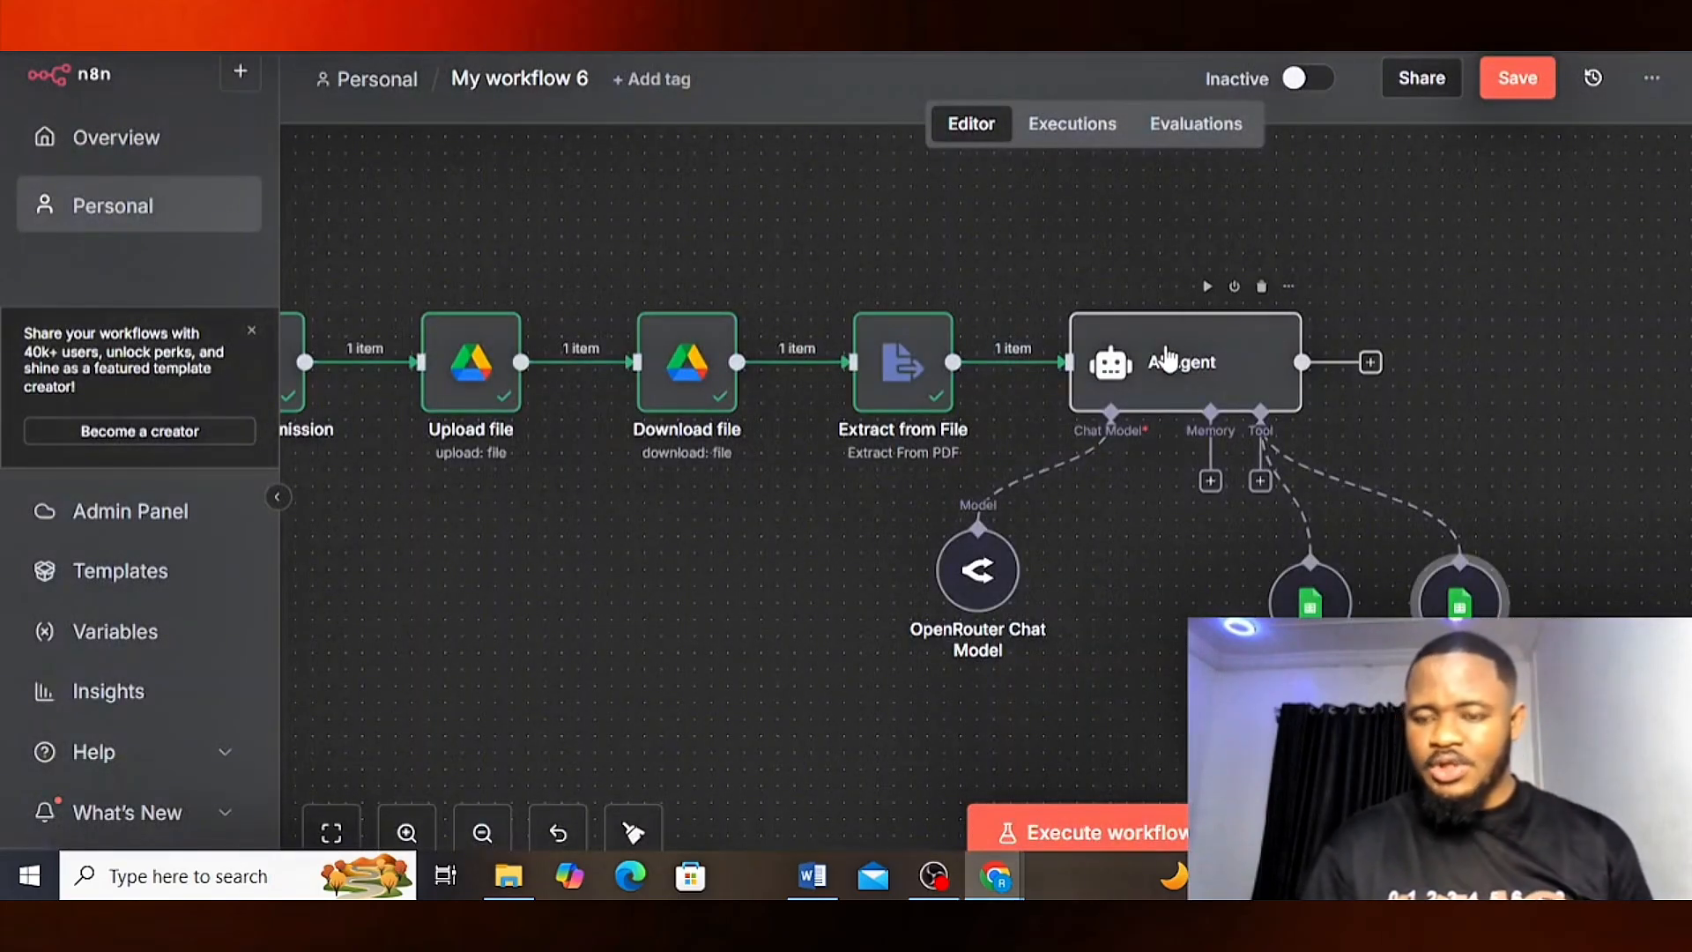
mouse_move(1029, 366)
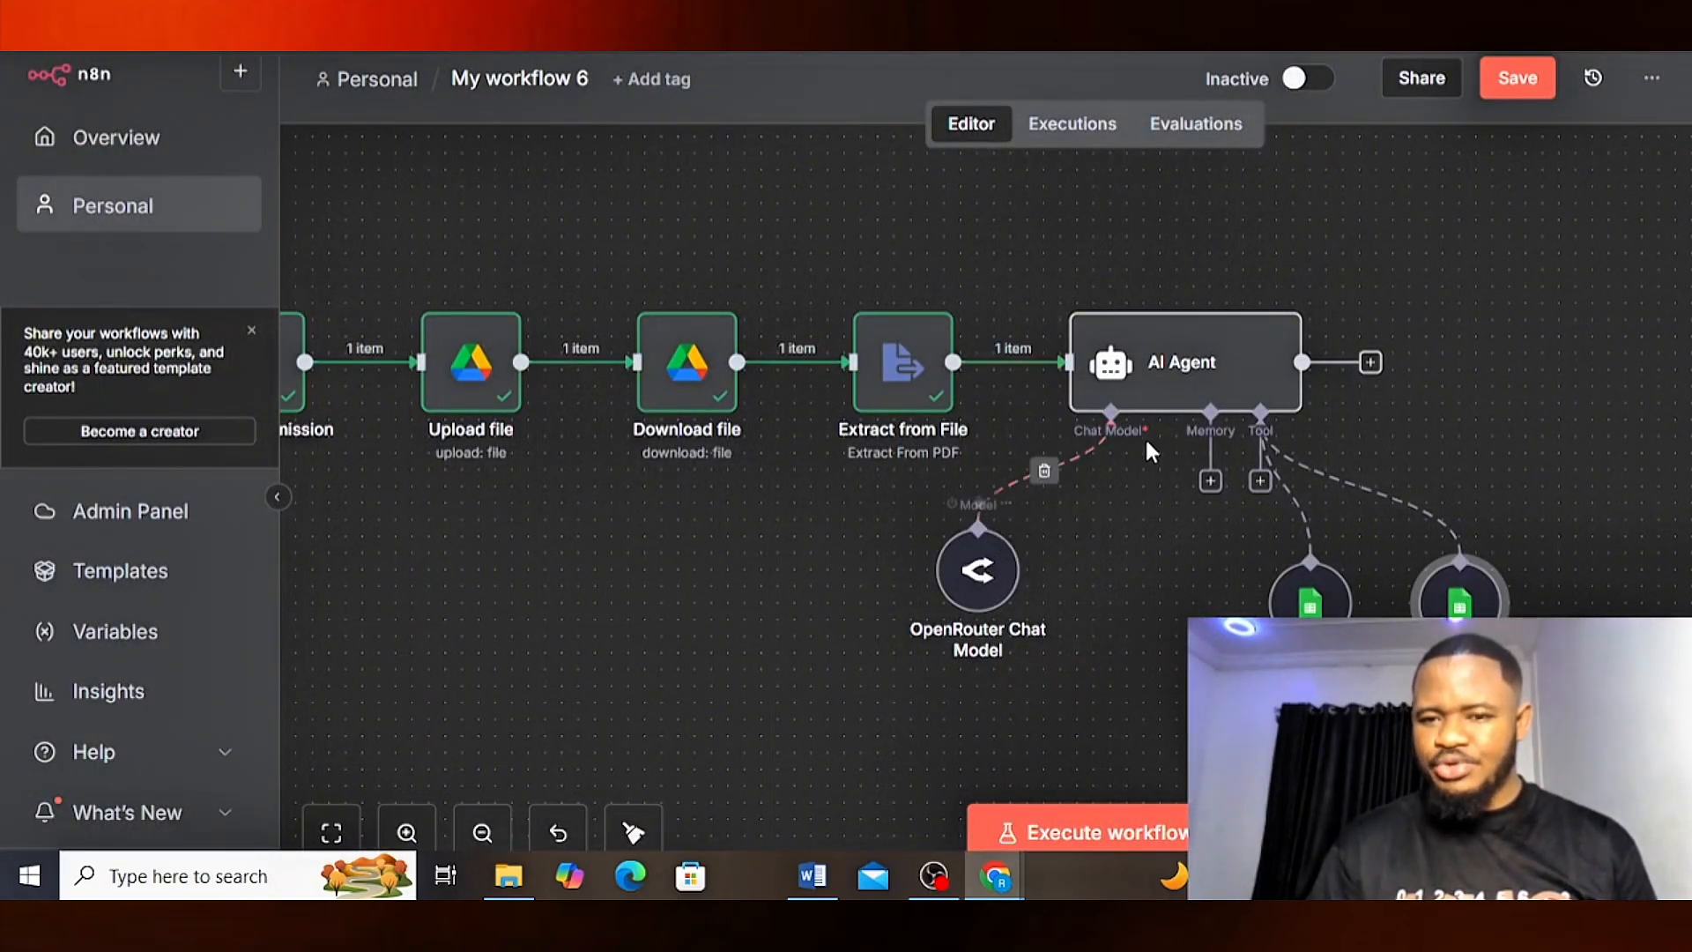
mouse_move(1223, 319)
click(1206, 357)
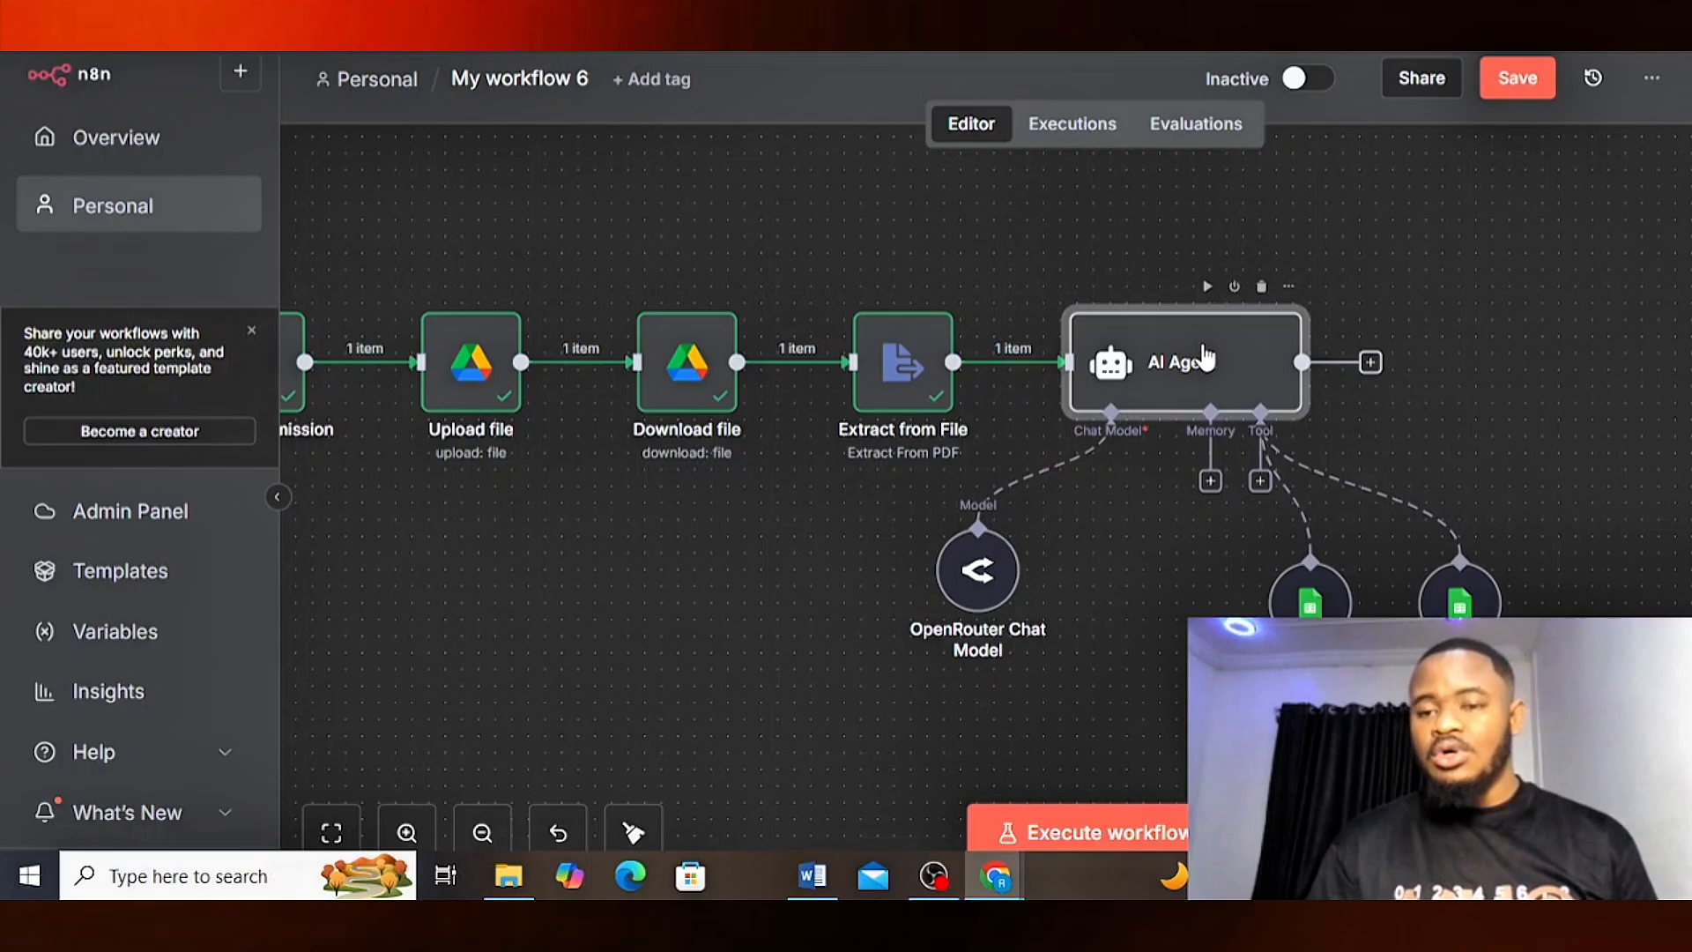
double_click(1206, 357)
scroll(943, 484, down, 5)
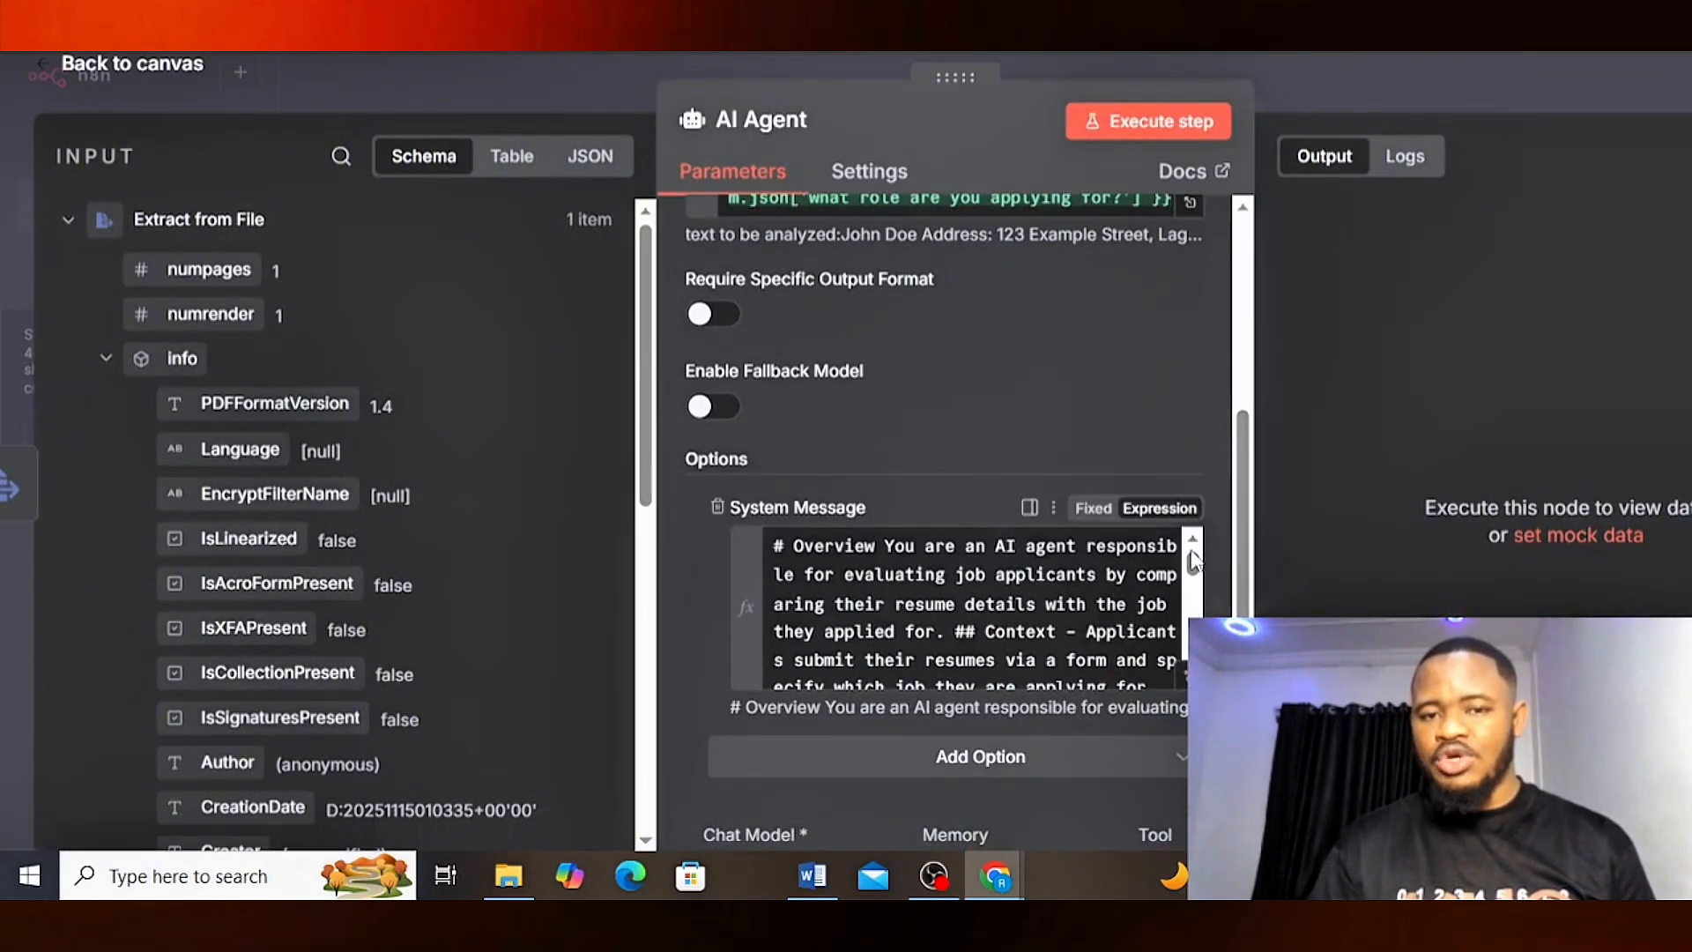
scroll(1230, 441, up, 3)
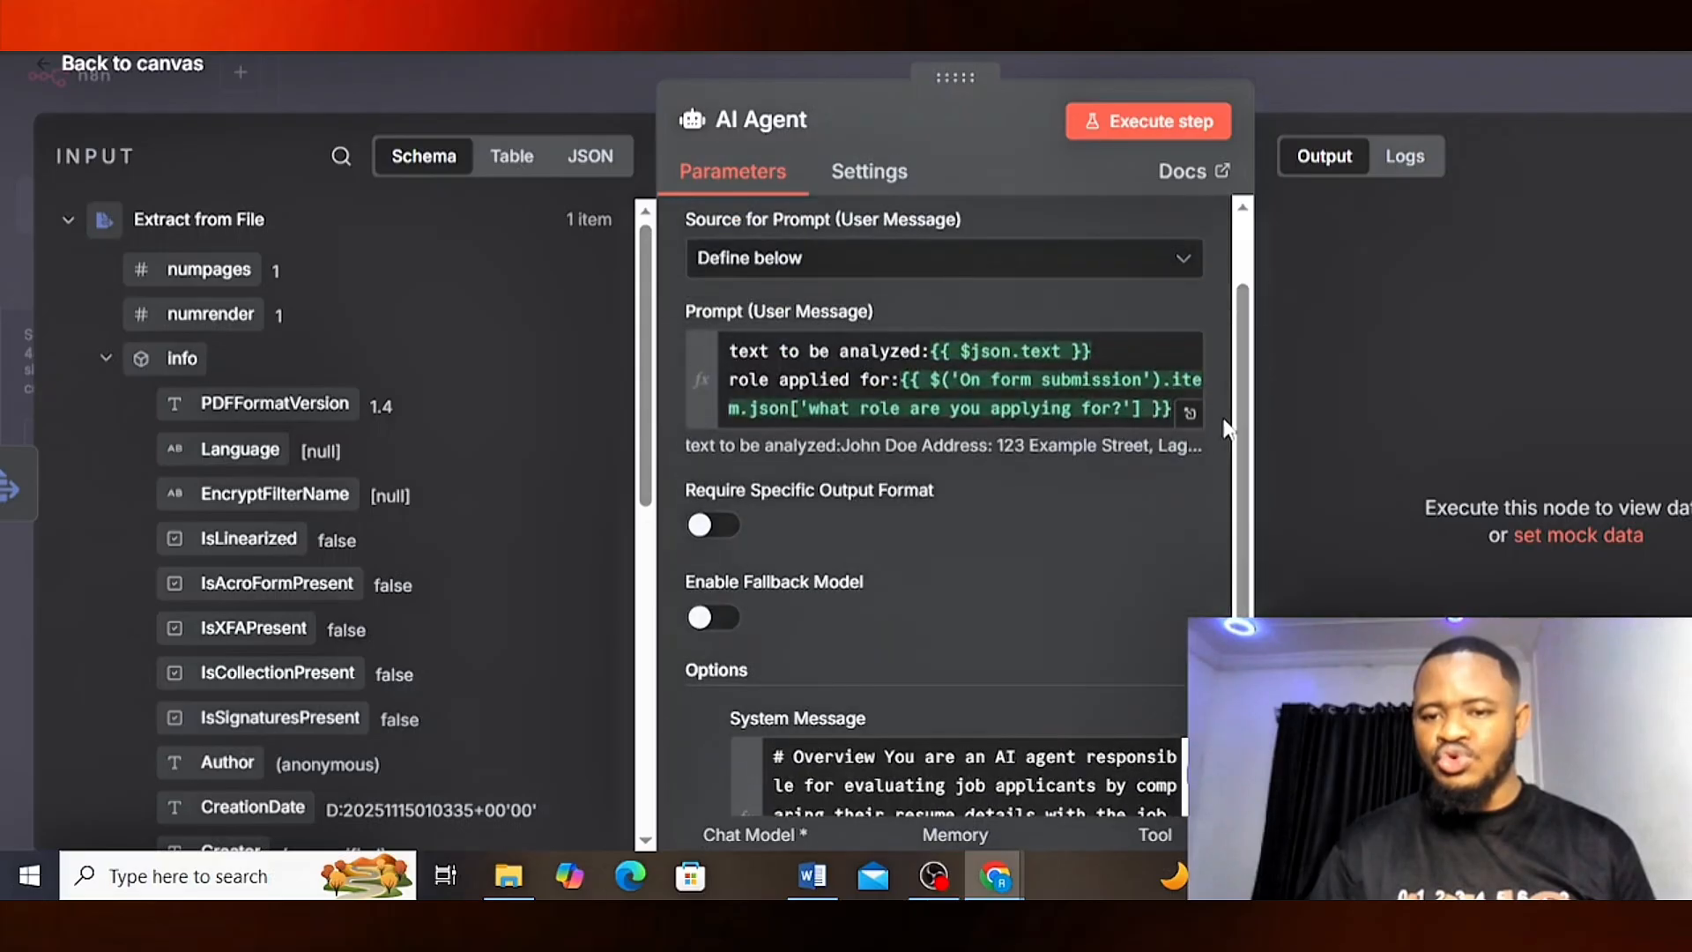
- Add the line "current date and time: {{ $now }}" to the AI Agent's user message in the expanded expression editor, and close the editor
click(1187, 415)
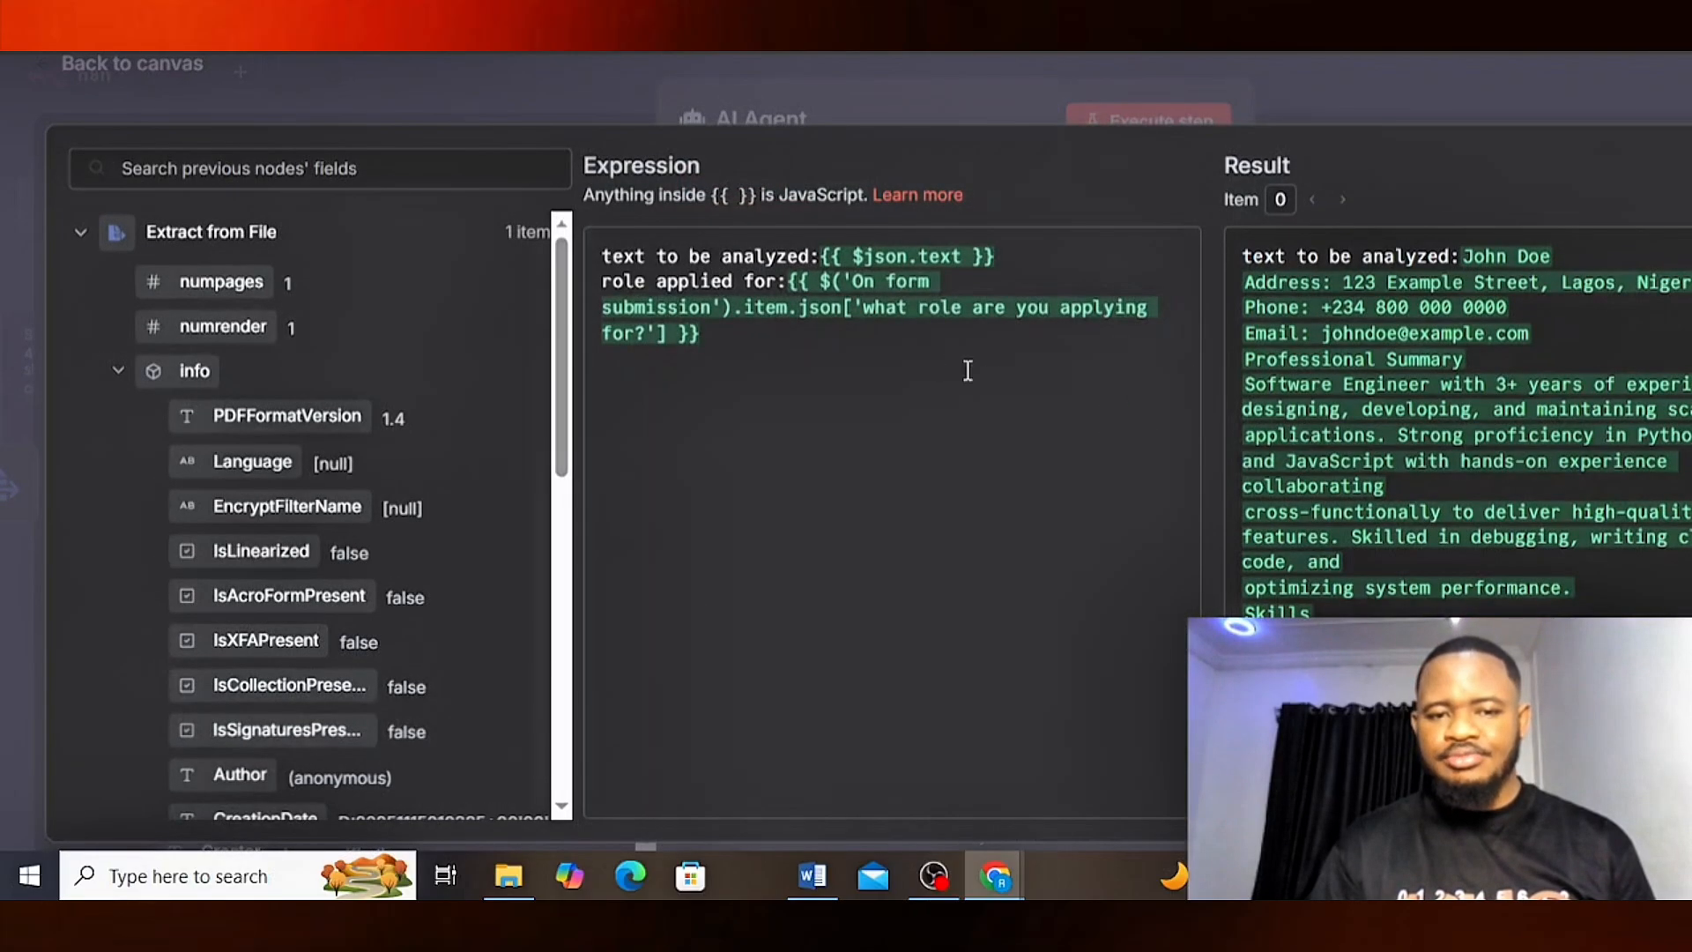
key(Return)
text(cu)
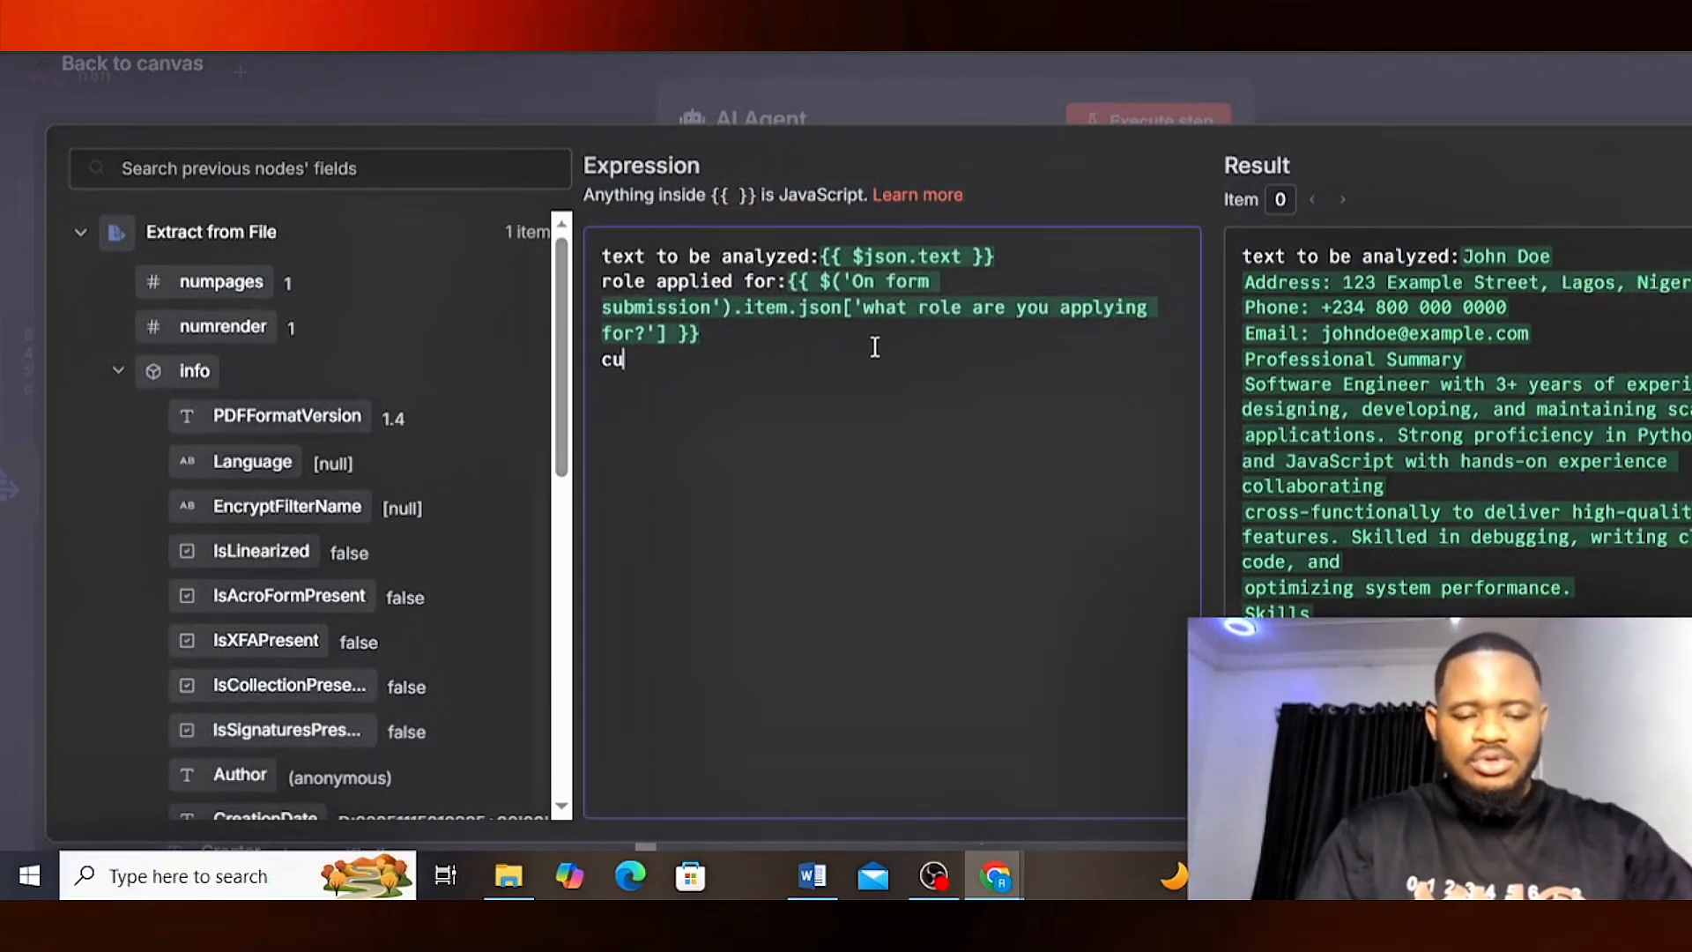
text(rrend )
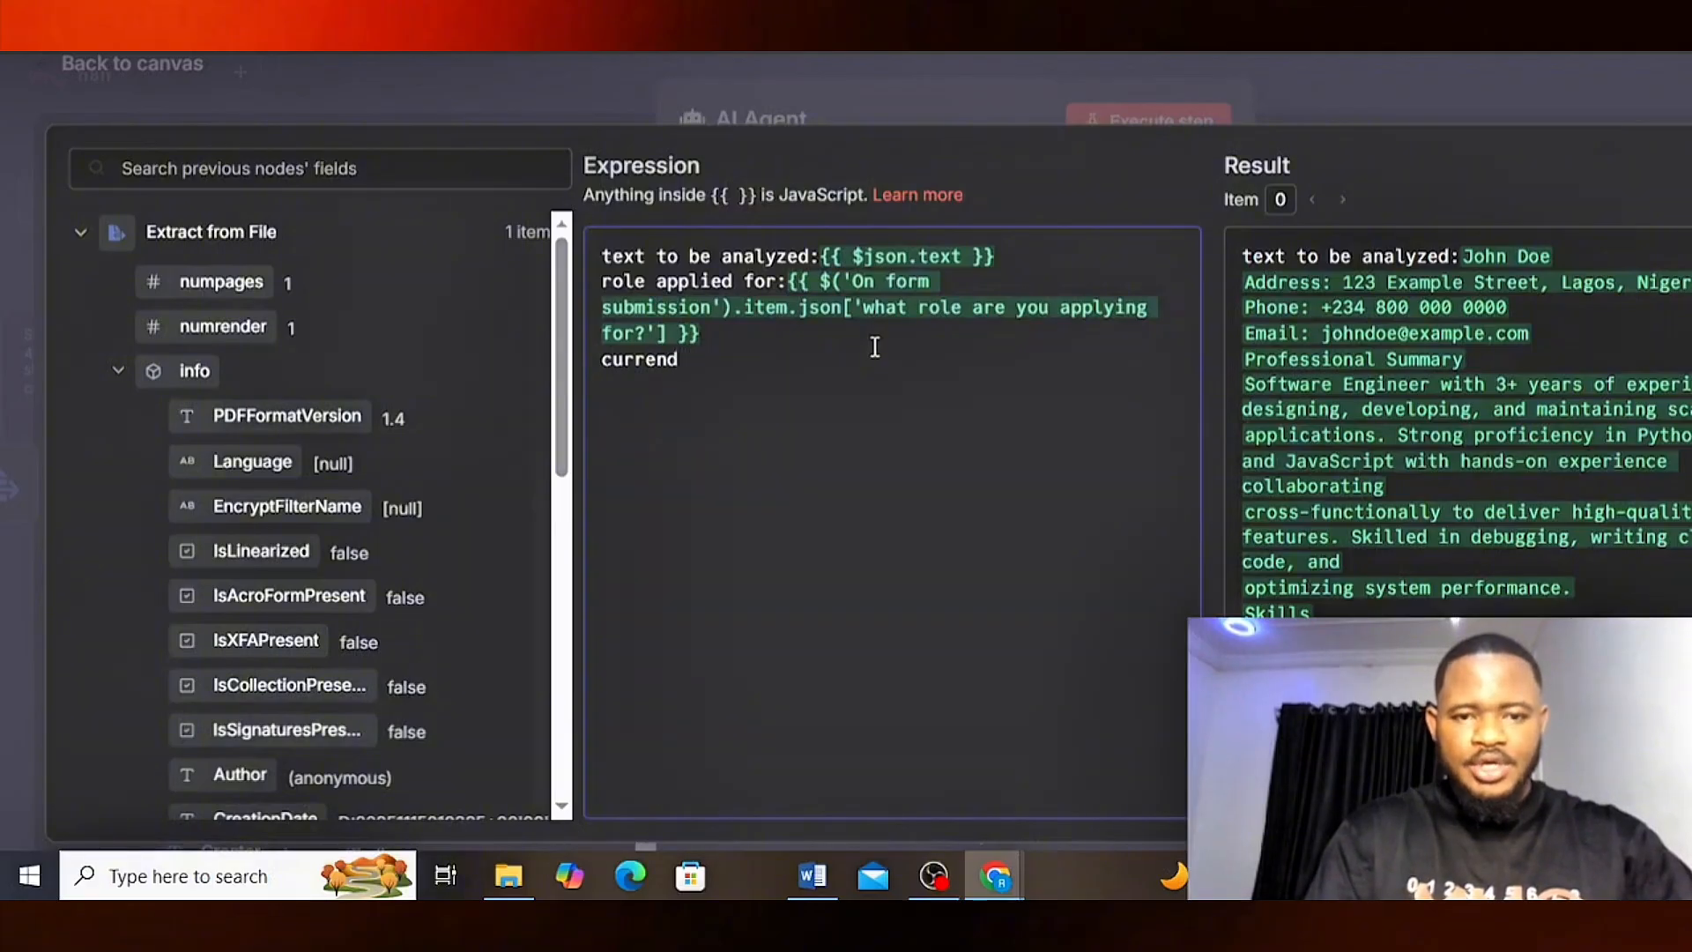
key(BackSpace)
key(BackSpace)
text(t date a)
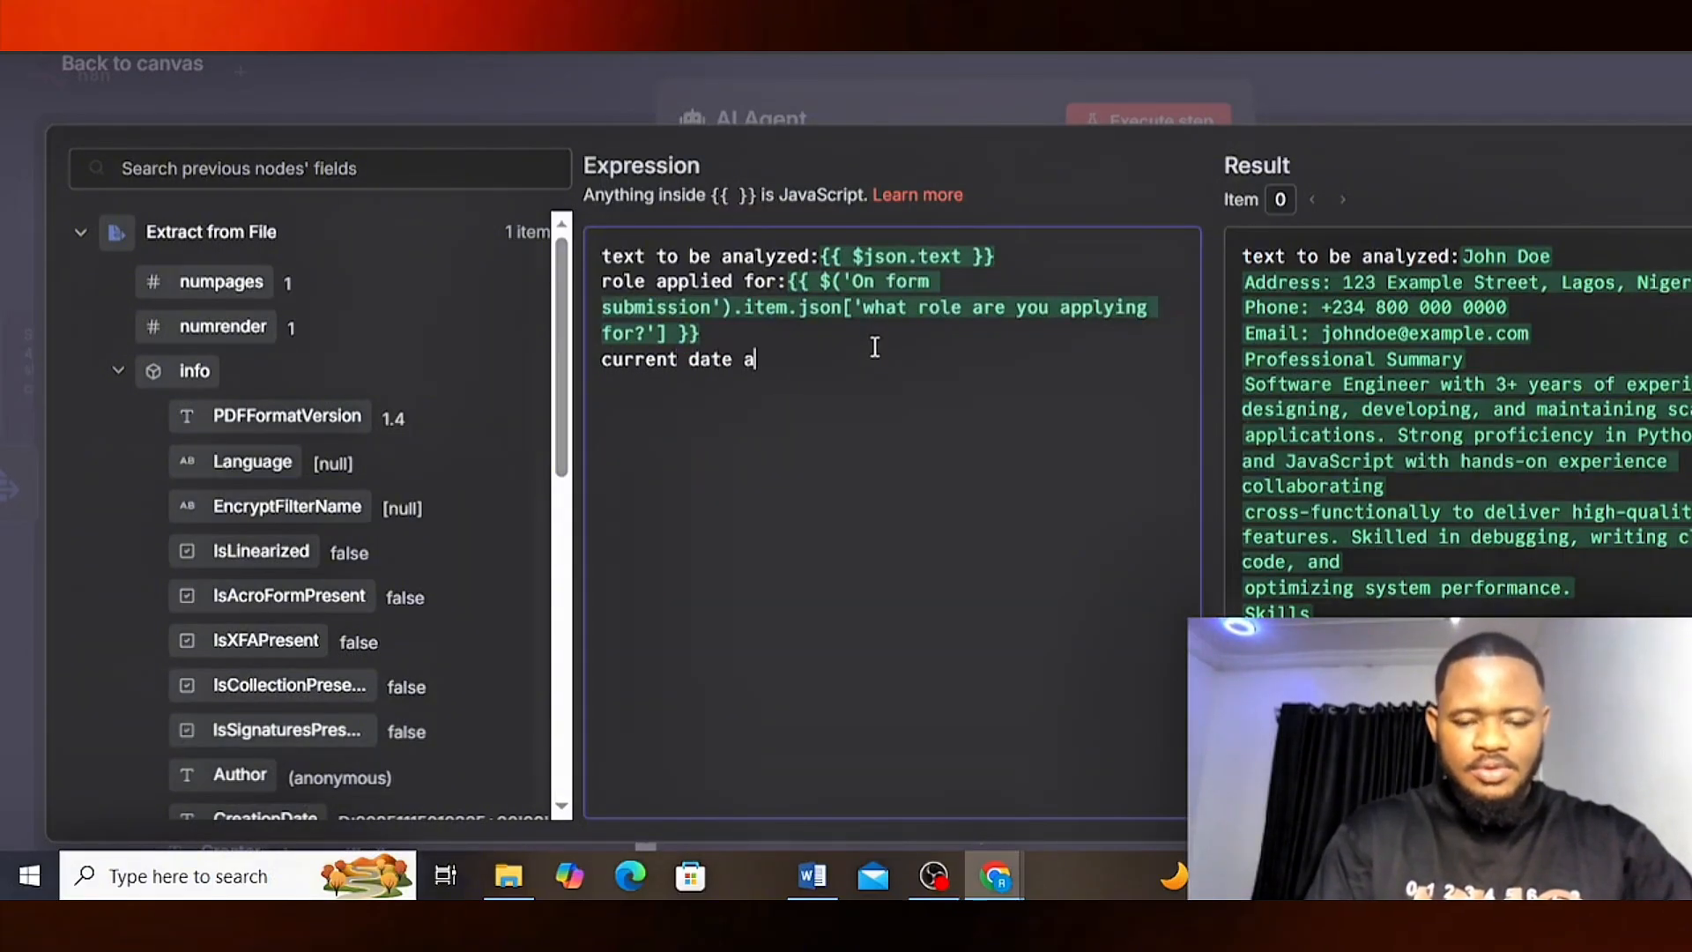
text(nd time)
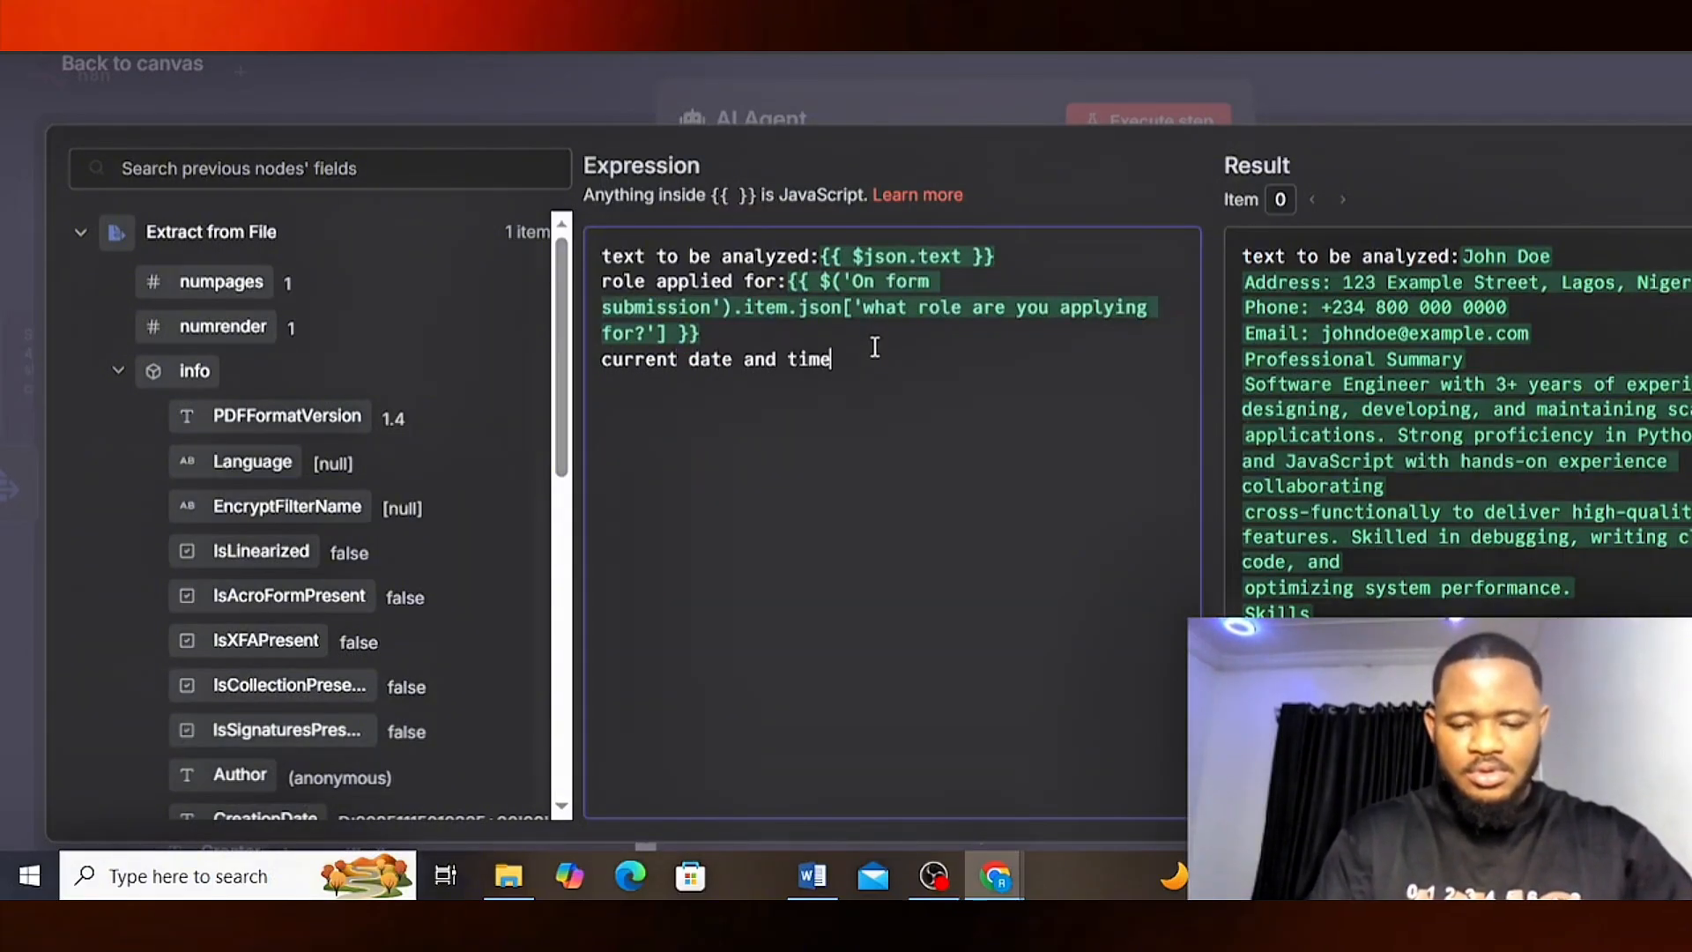
text(: {{)
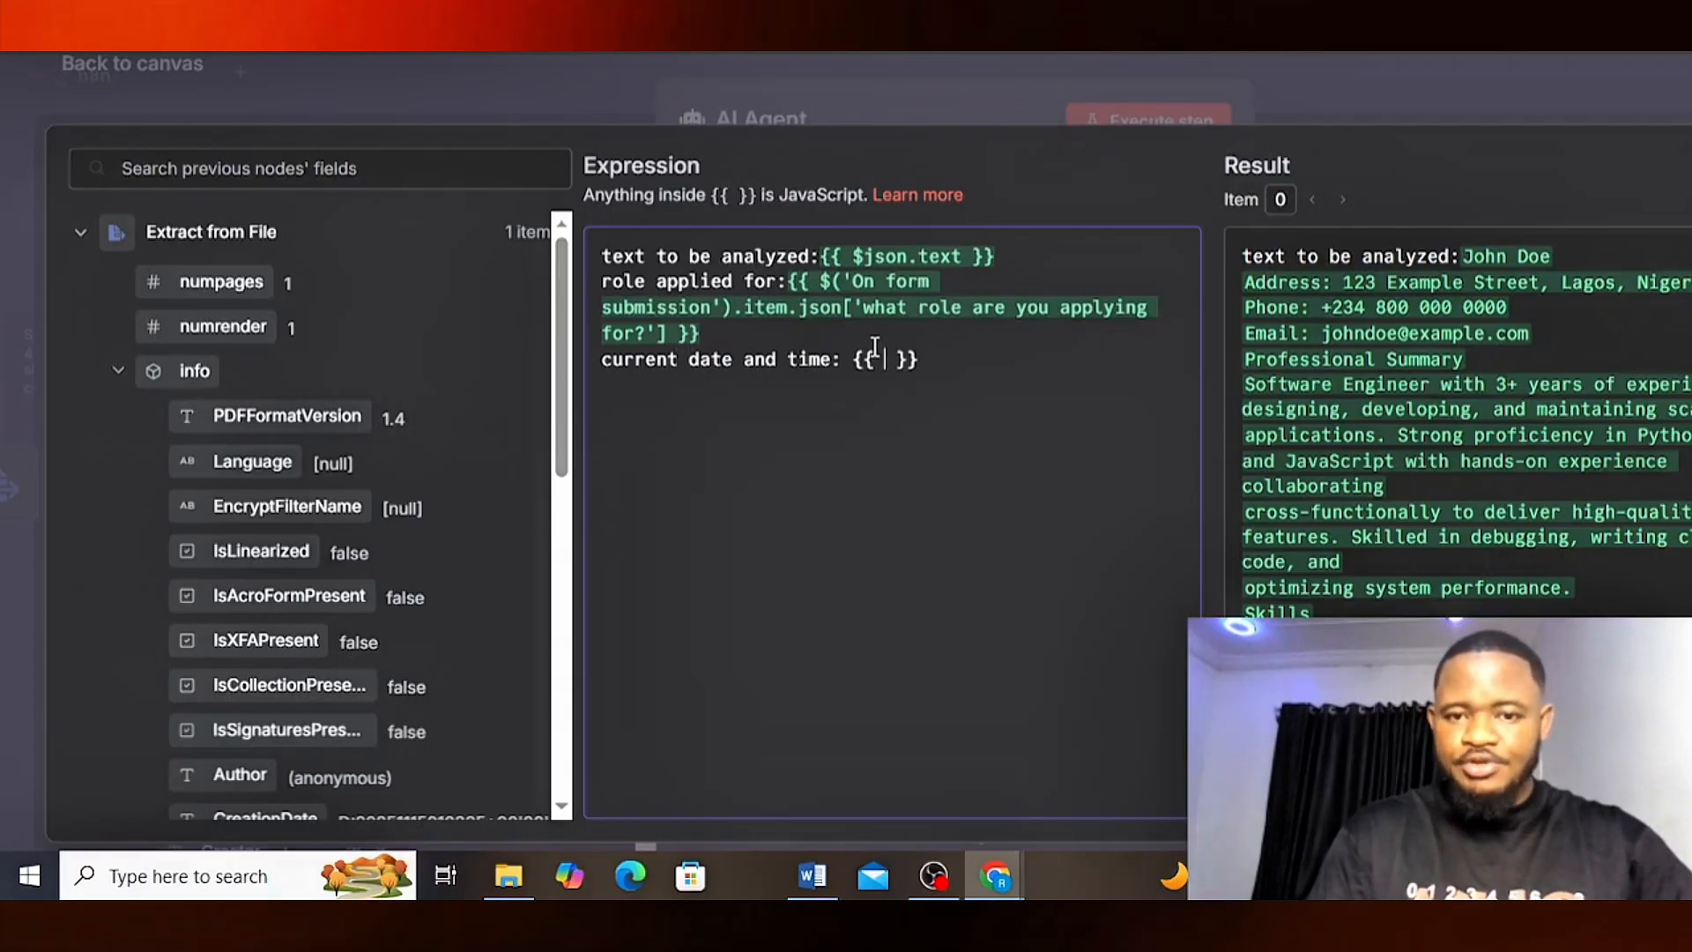
click(937, 253)
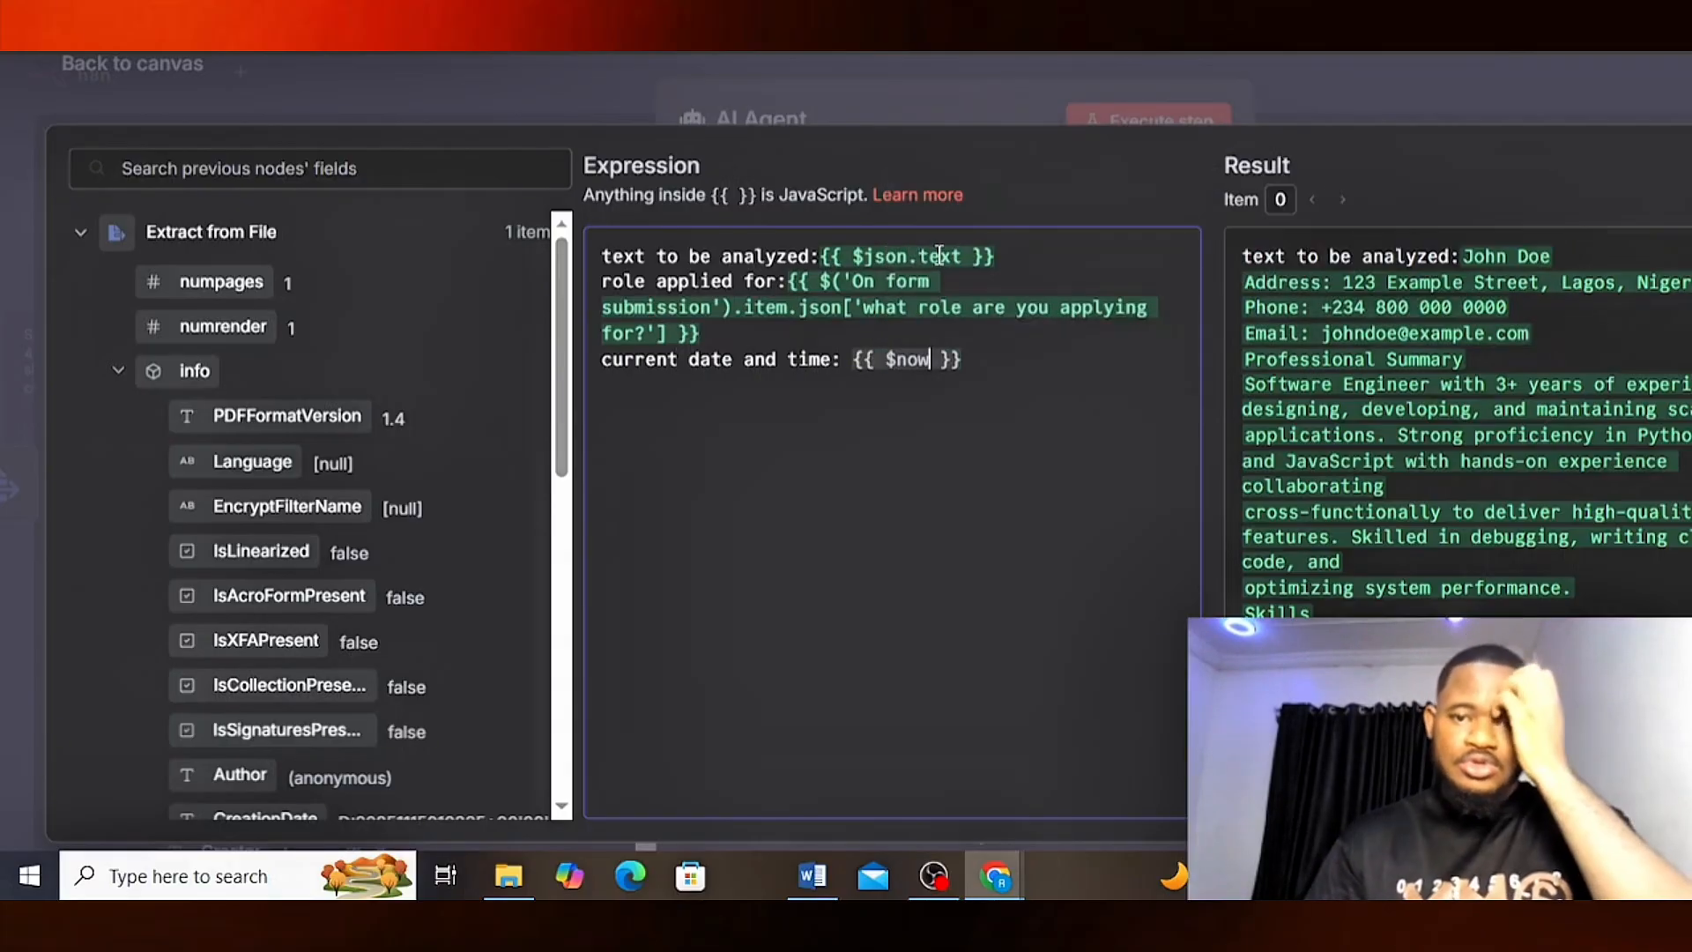
scroll(1477, 562, down, 5)
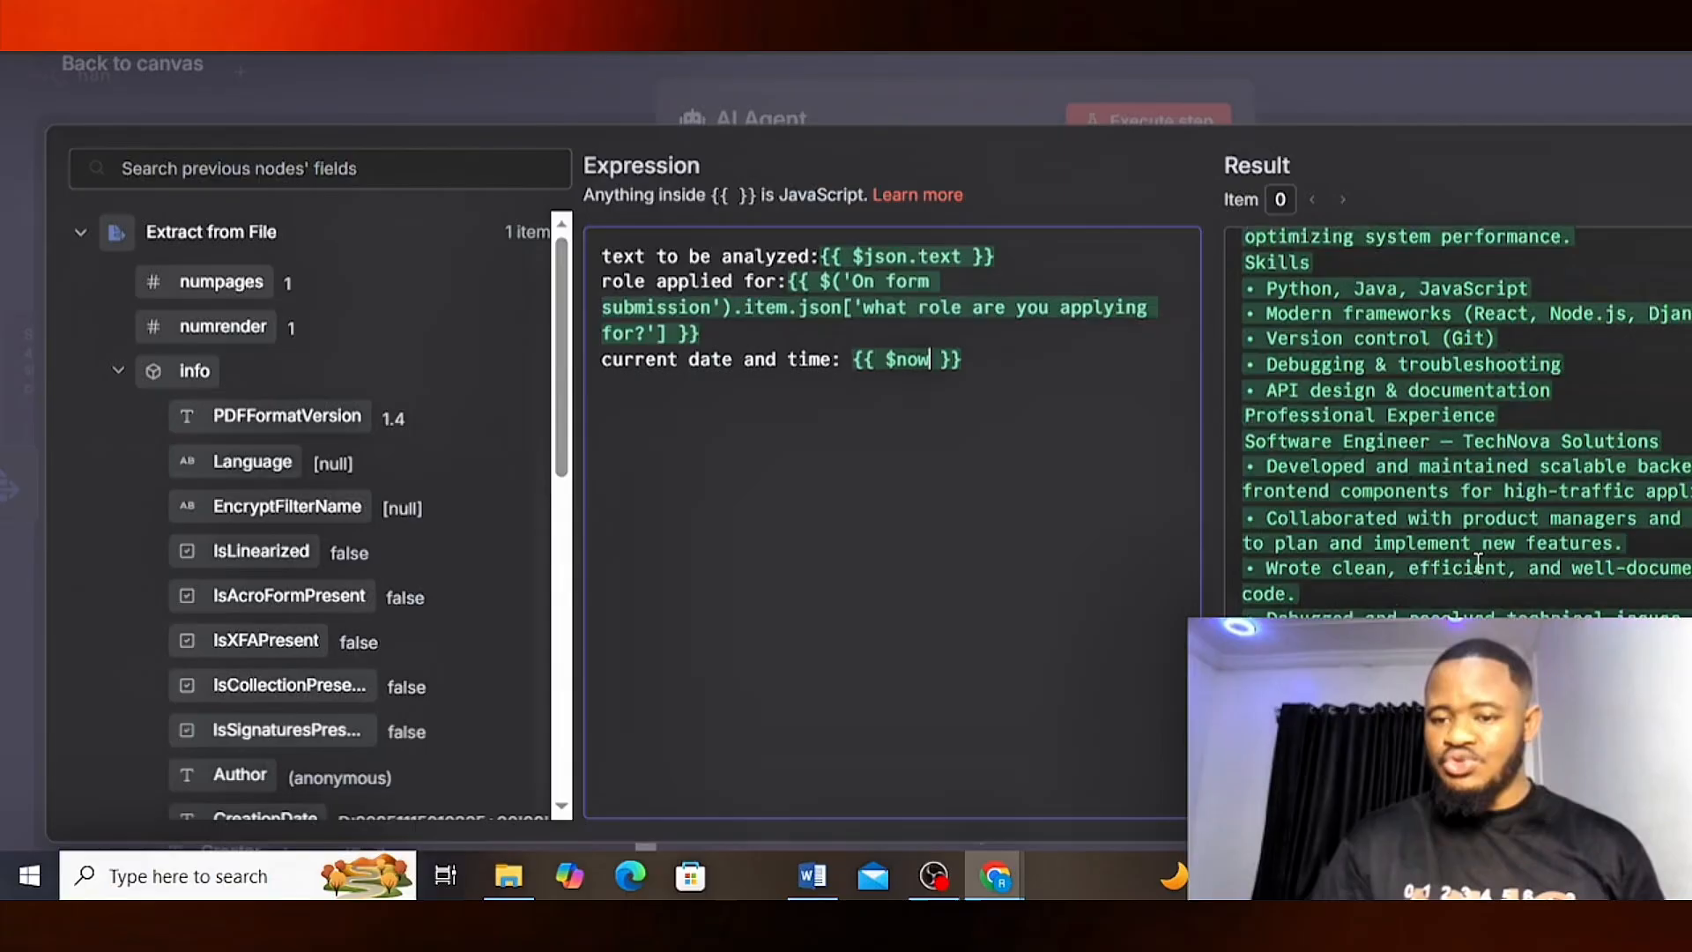
scroll(846, 449, right, 3)
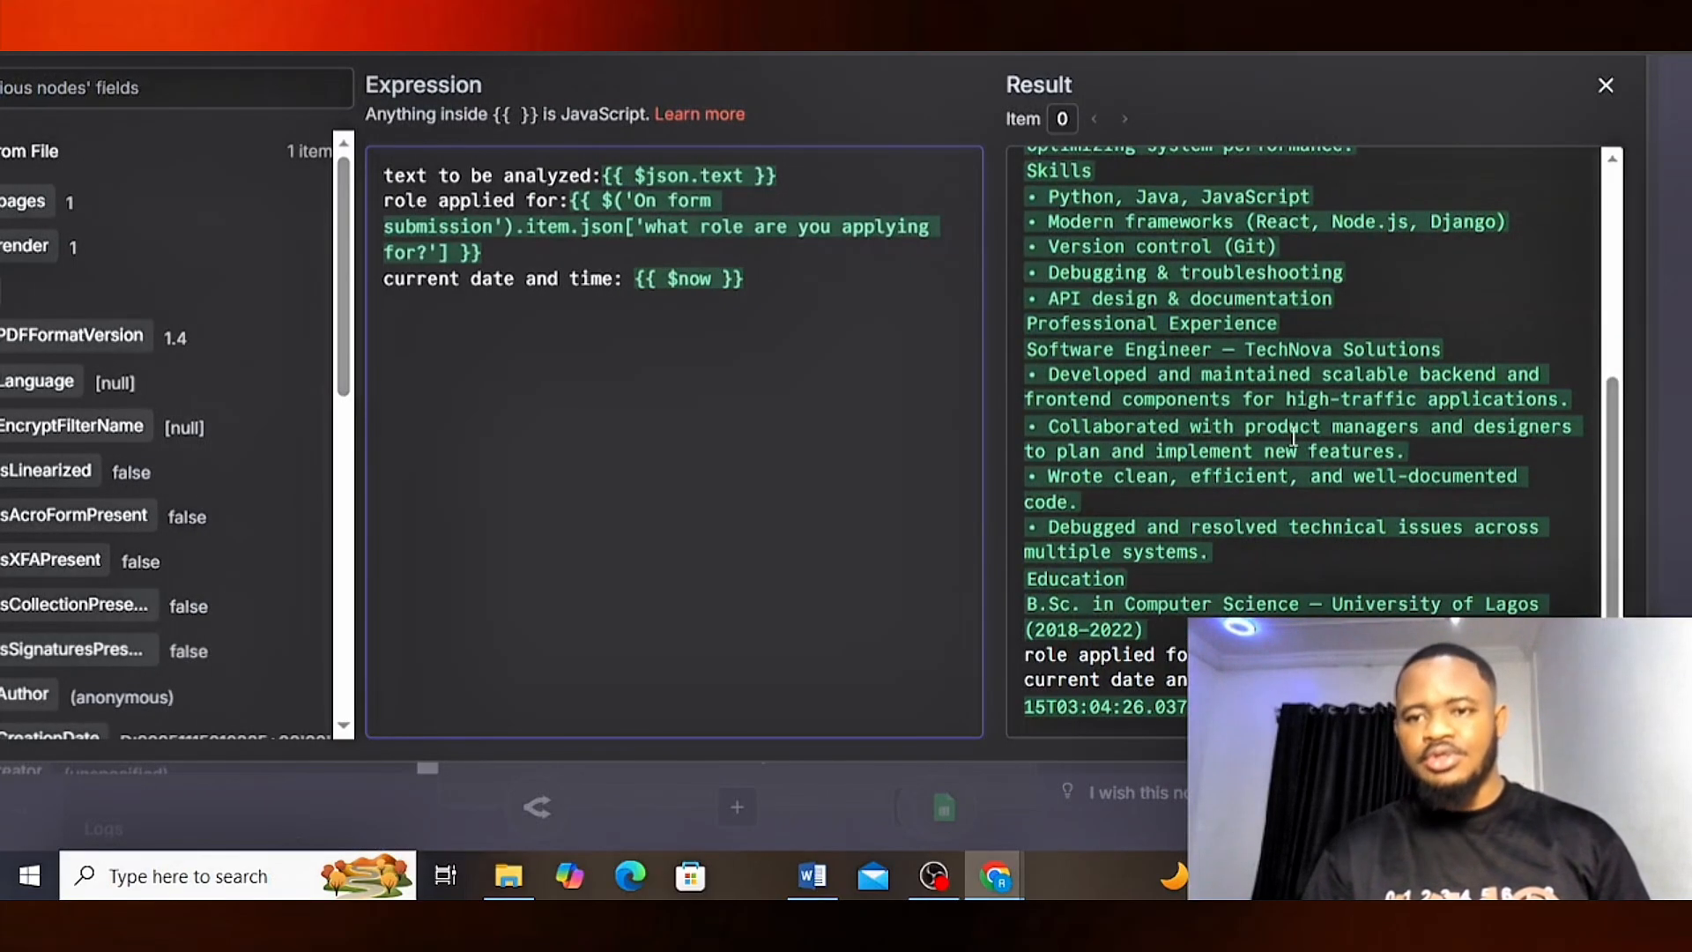
click(1659, 237)
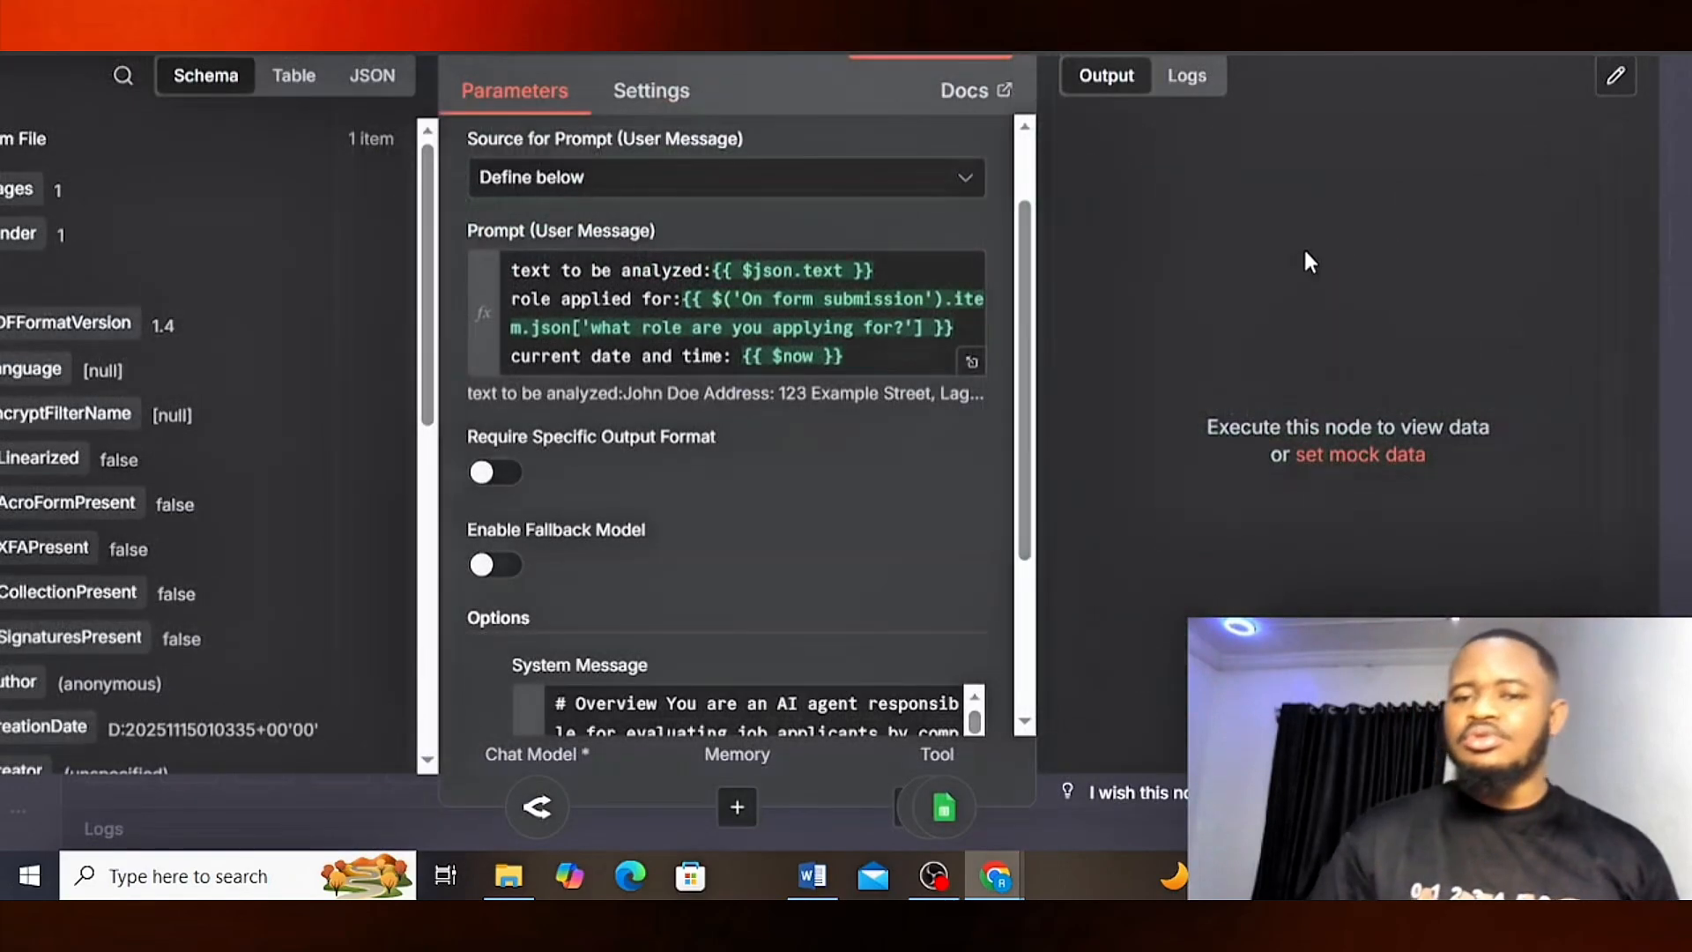
- Execute the AI Agent step and return to the workflow canvas
scroll(1288, 417, down, 3)
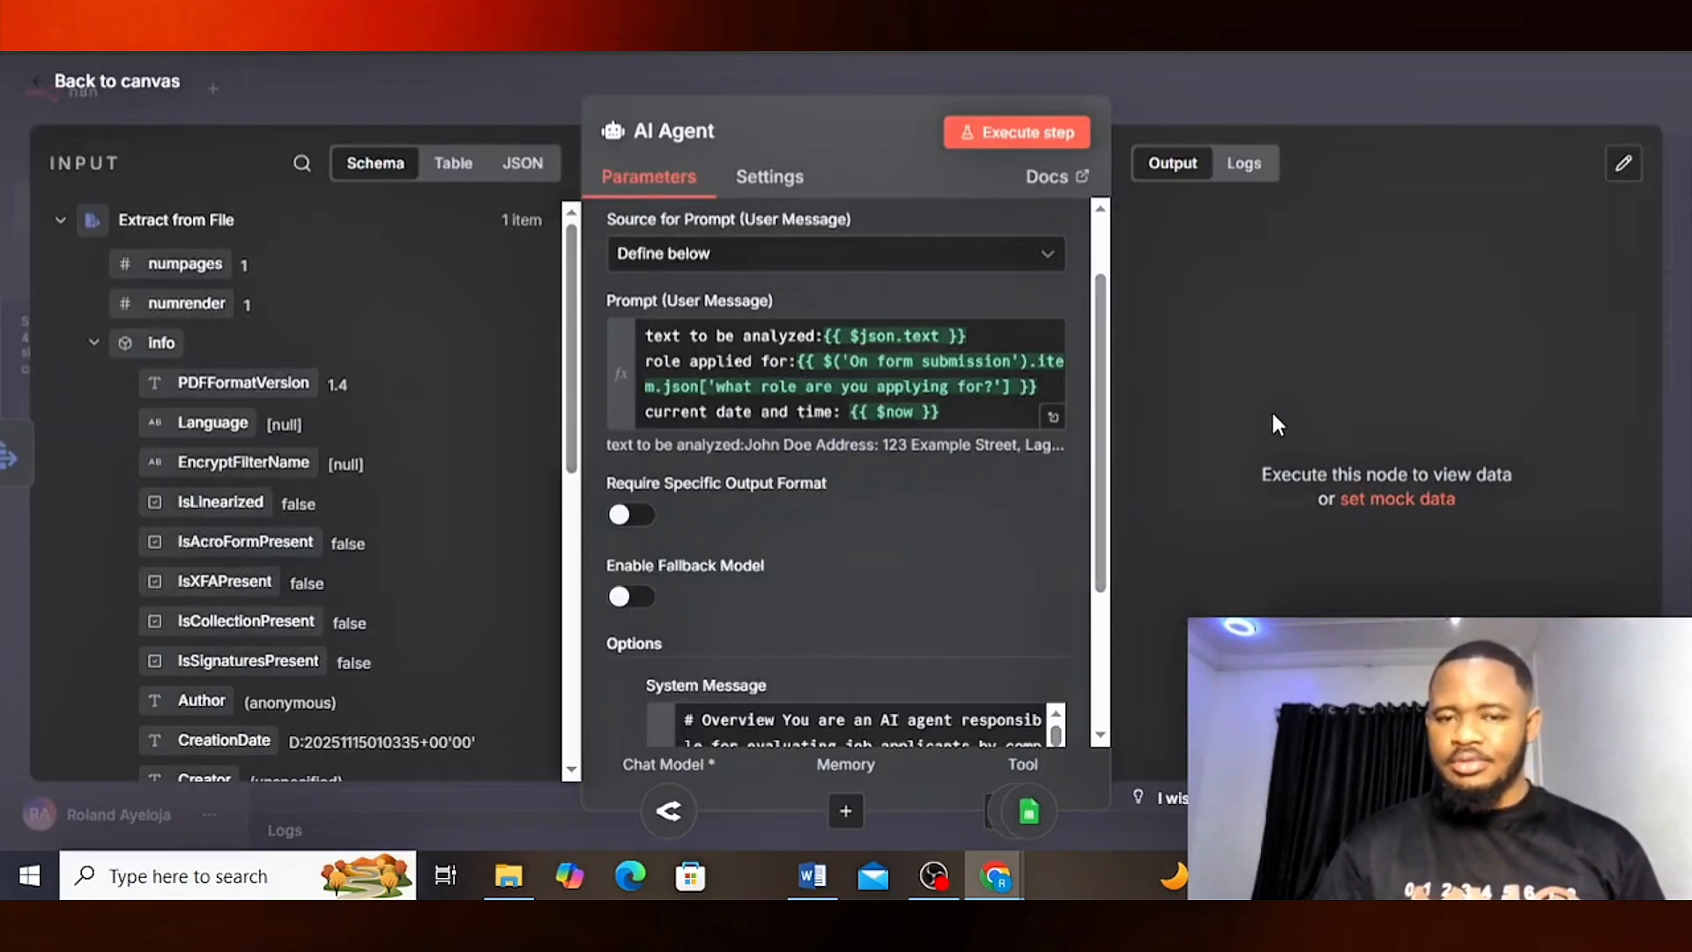
click(1031, 134)
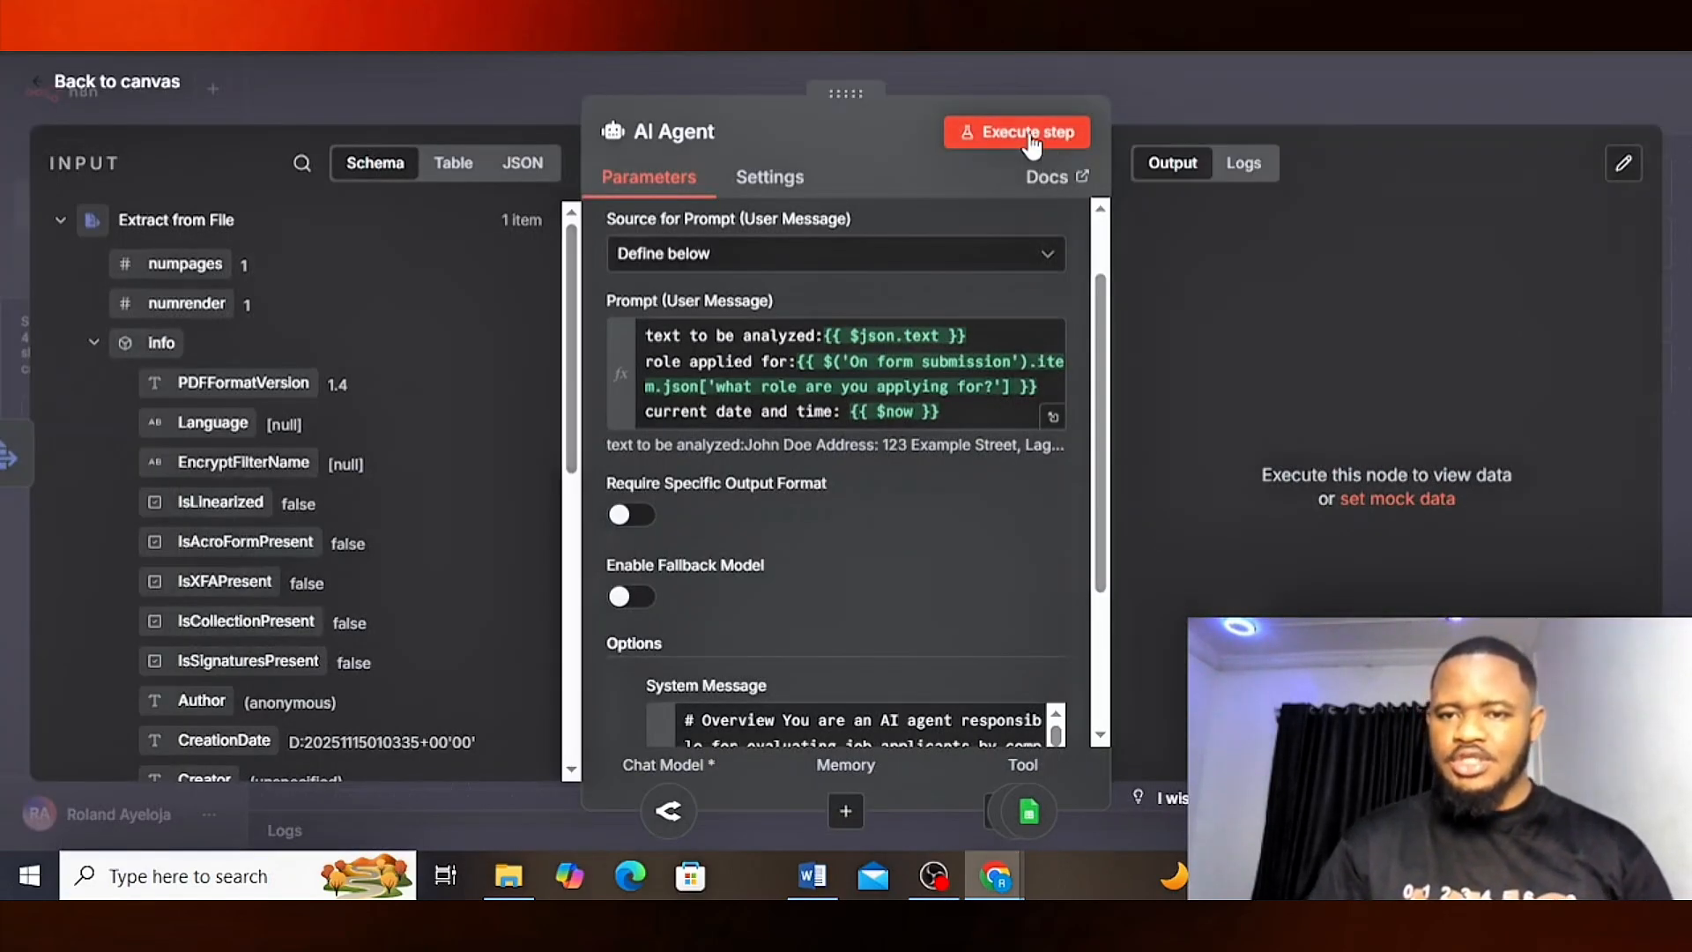
click(1251, 82)
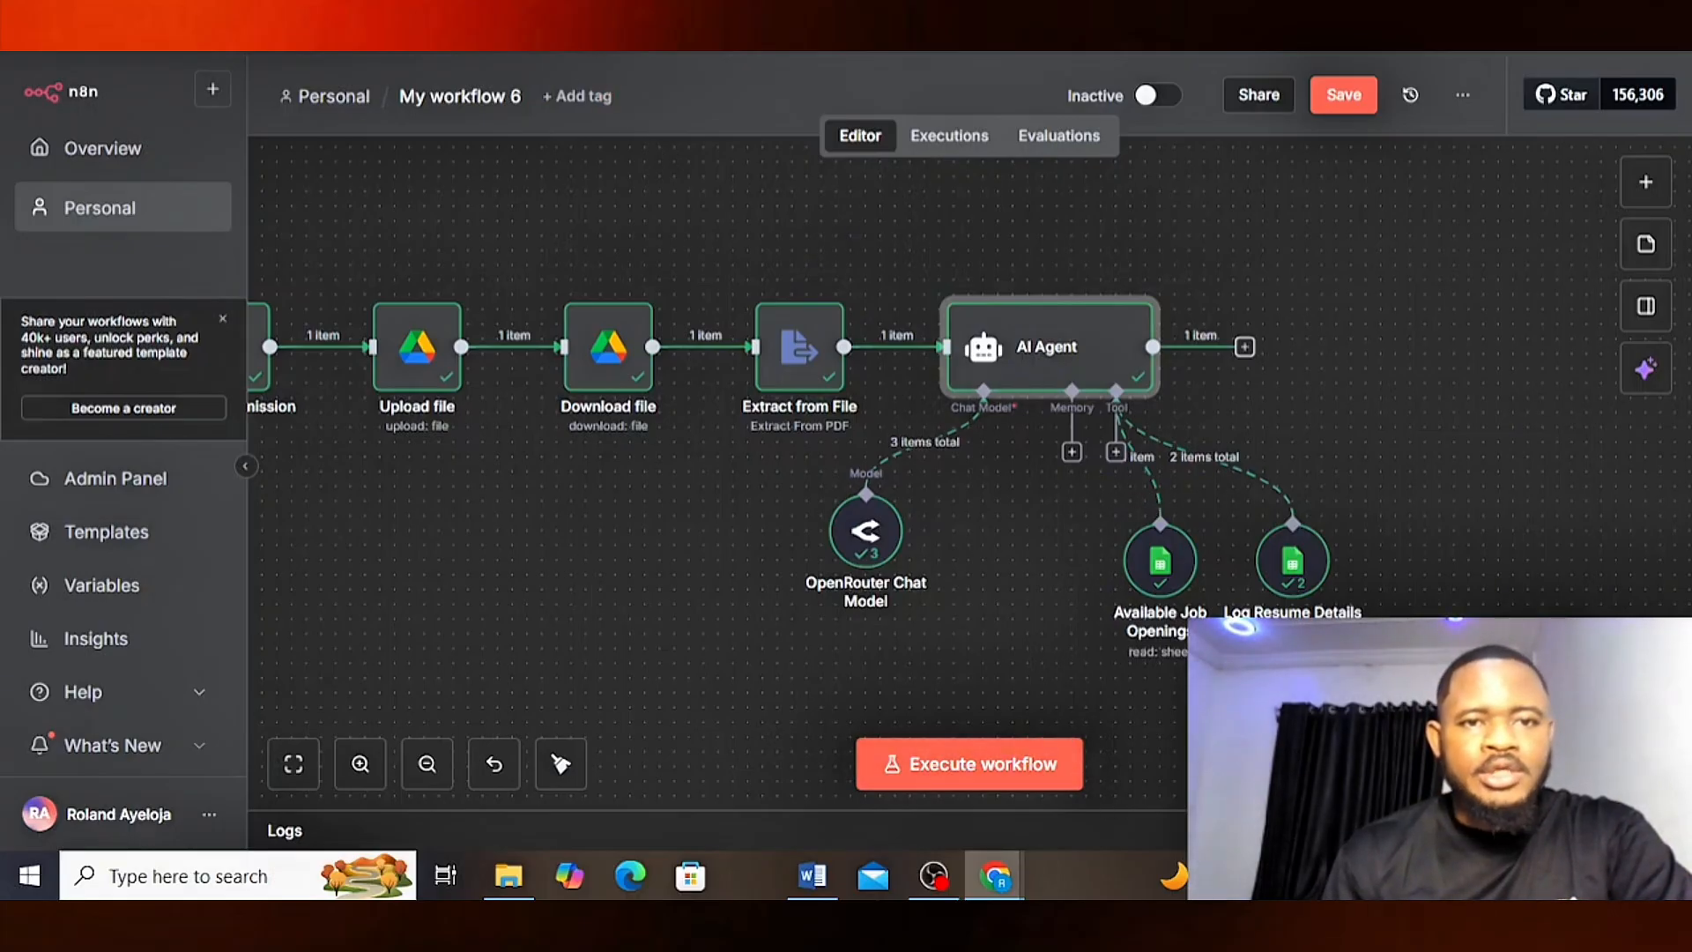
- Switch to the Resume Database sheet and read the full Comment in cell I2 of the logged candidate row
click(546, 35)
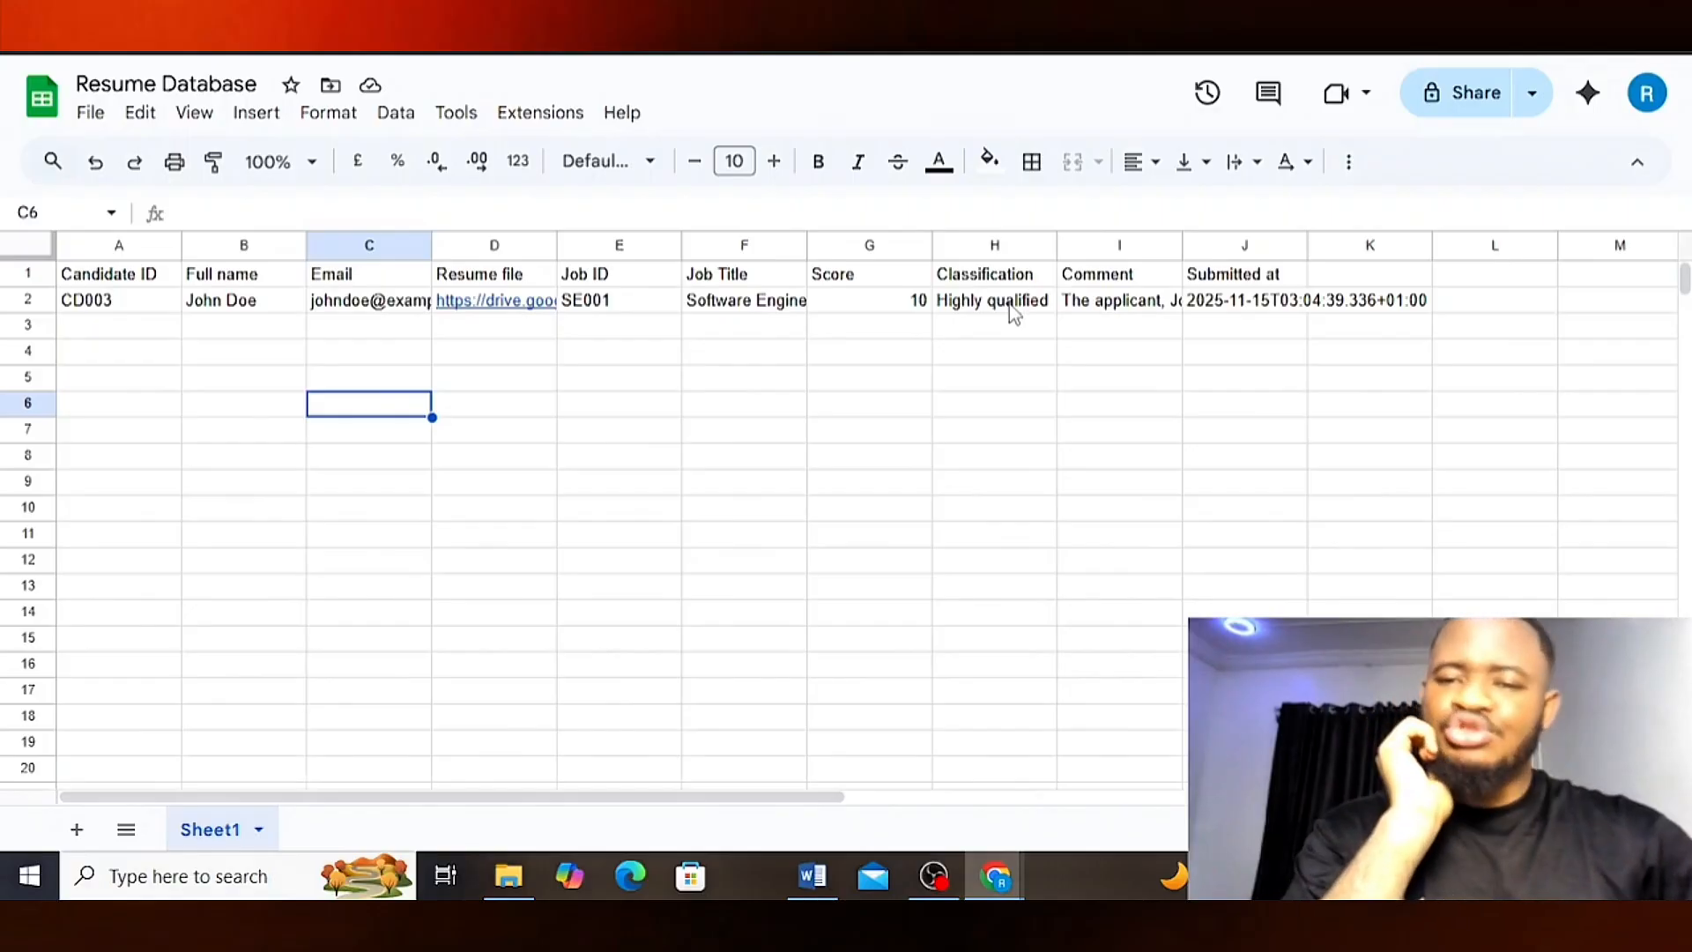
click(1151, 303)
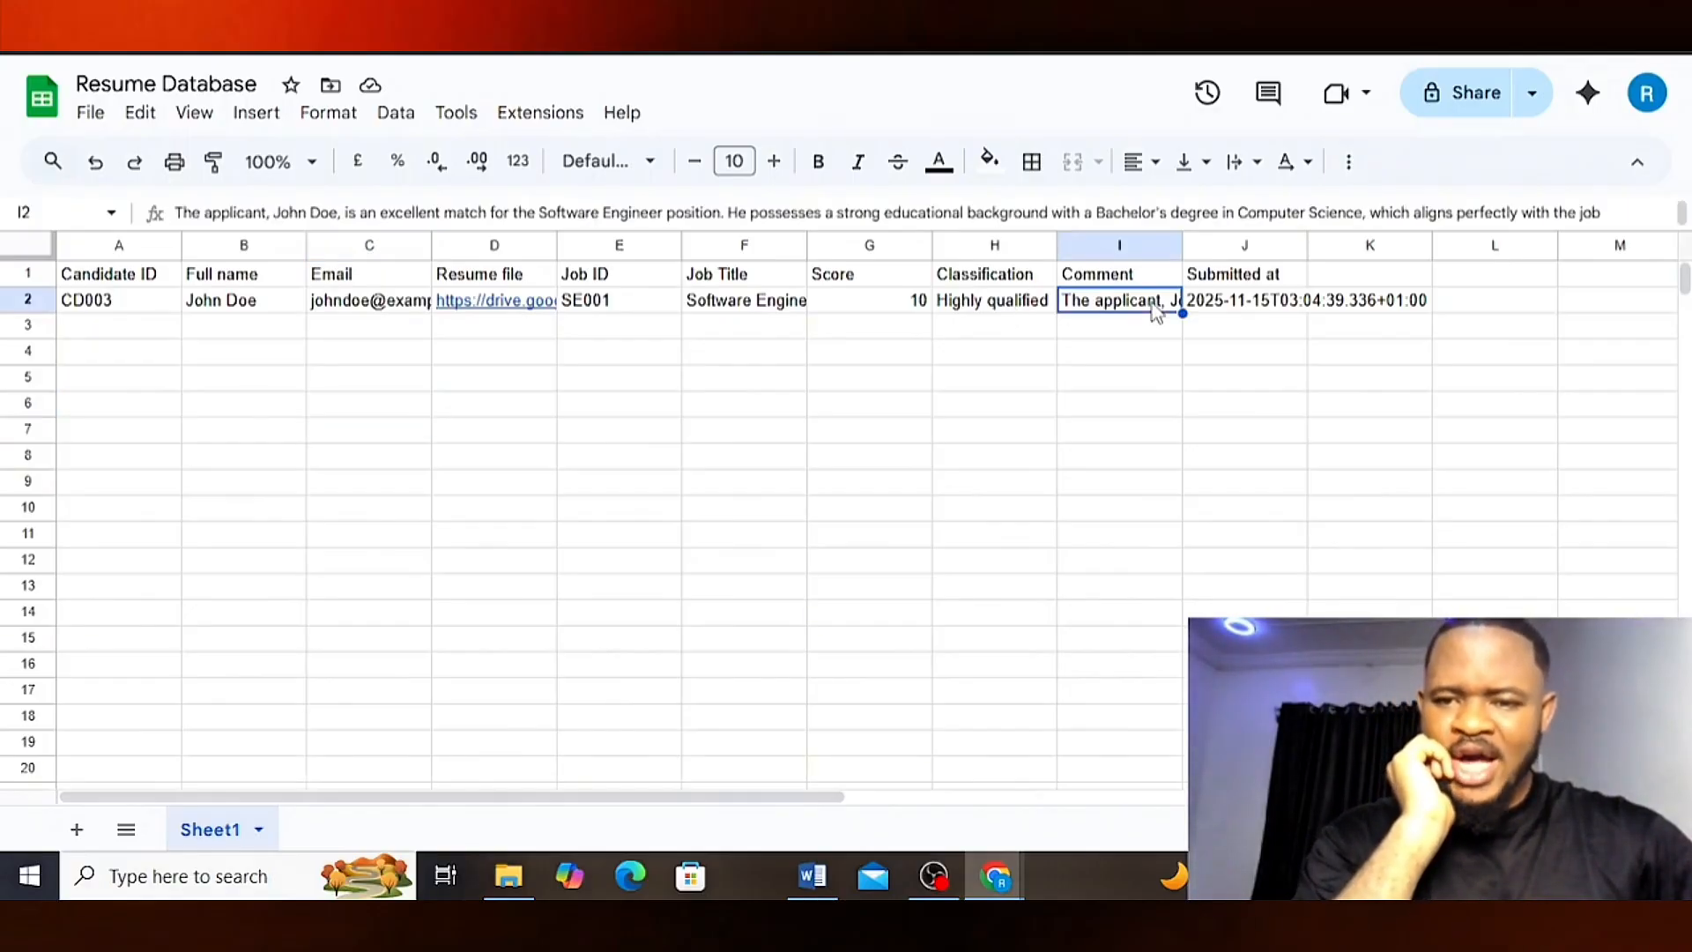
double_click(1156, 308)
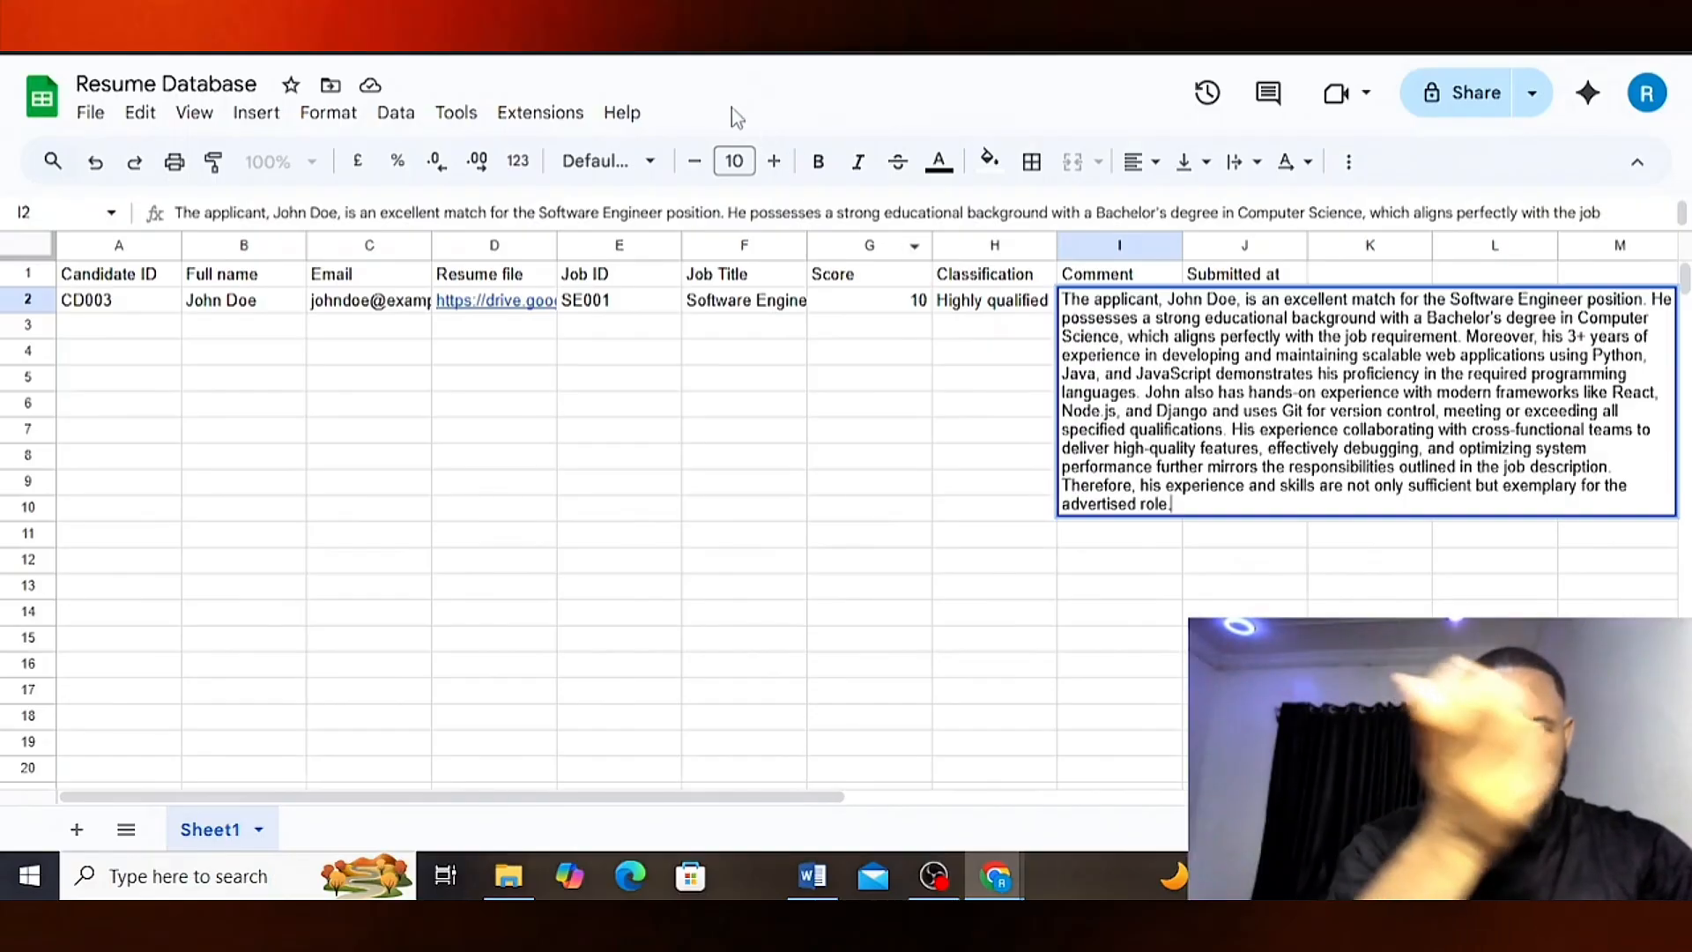
- Examine the Data Scientist responsibilities and qualifications in the job postings sheet, and return to Resume Database
click(652, 4)
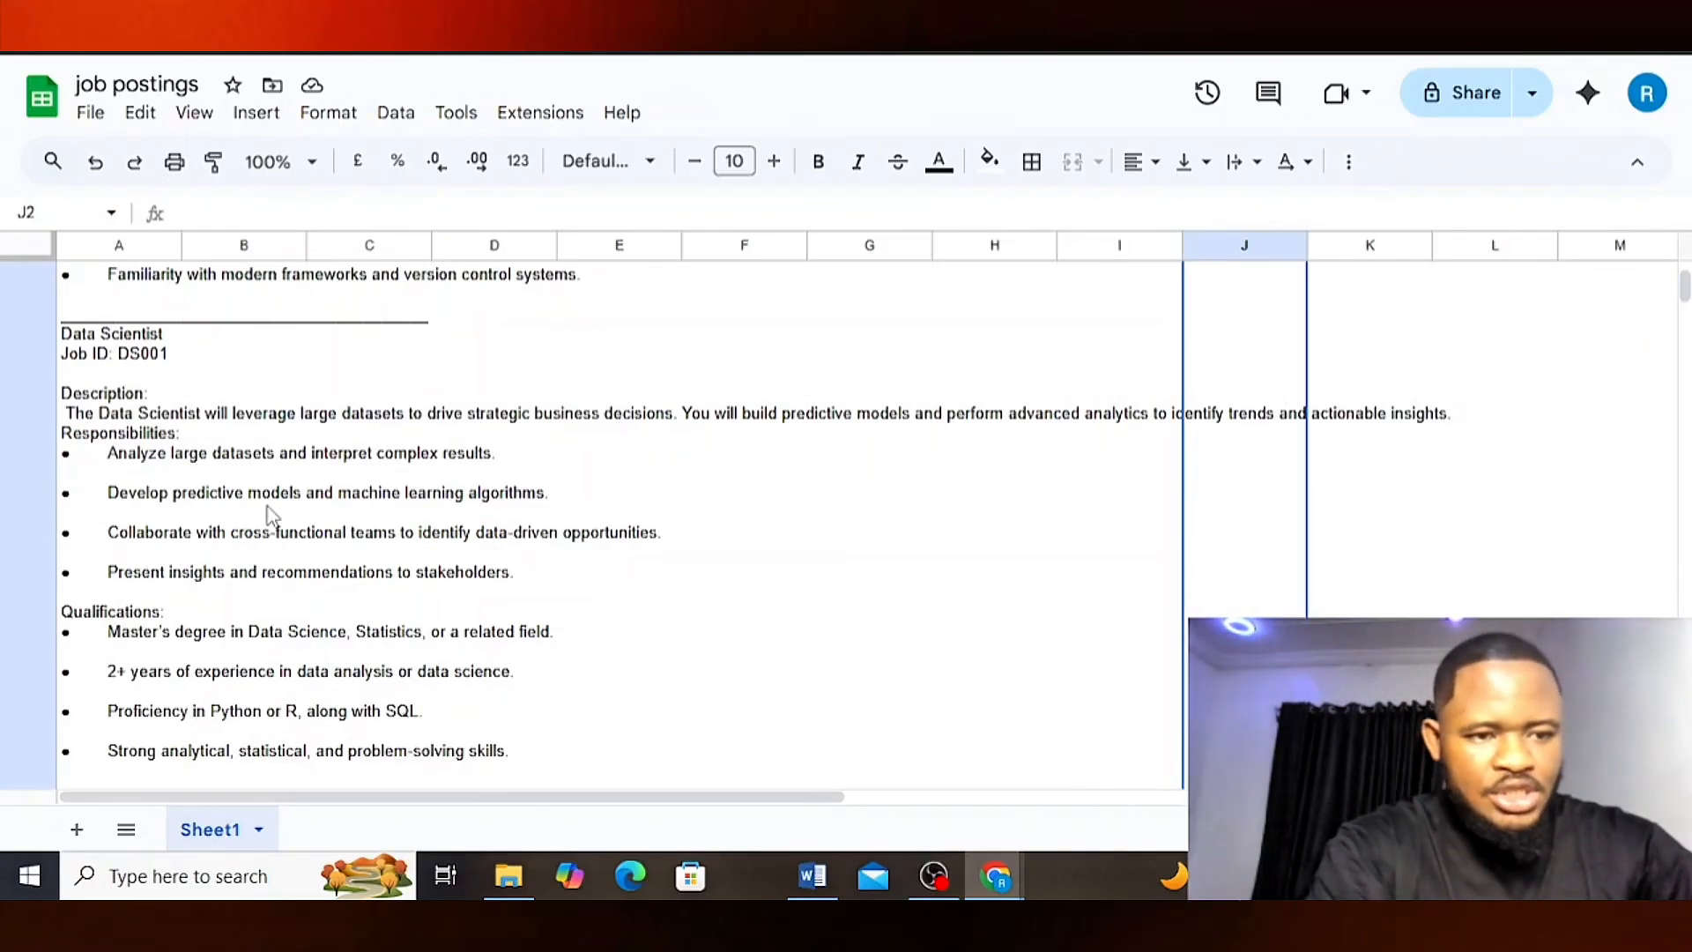
scroll(185, 528, down, 2)
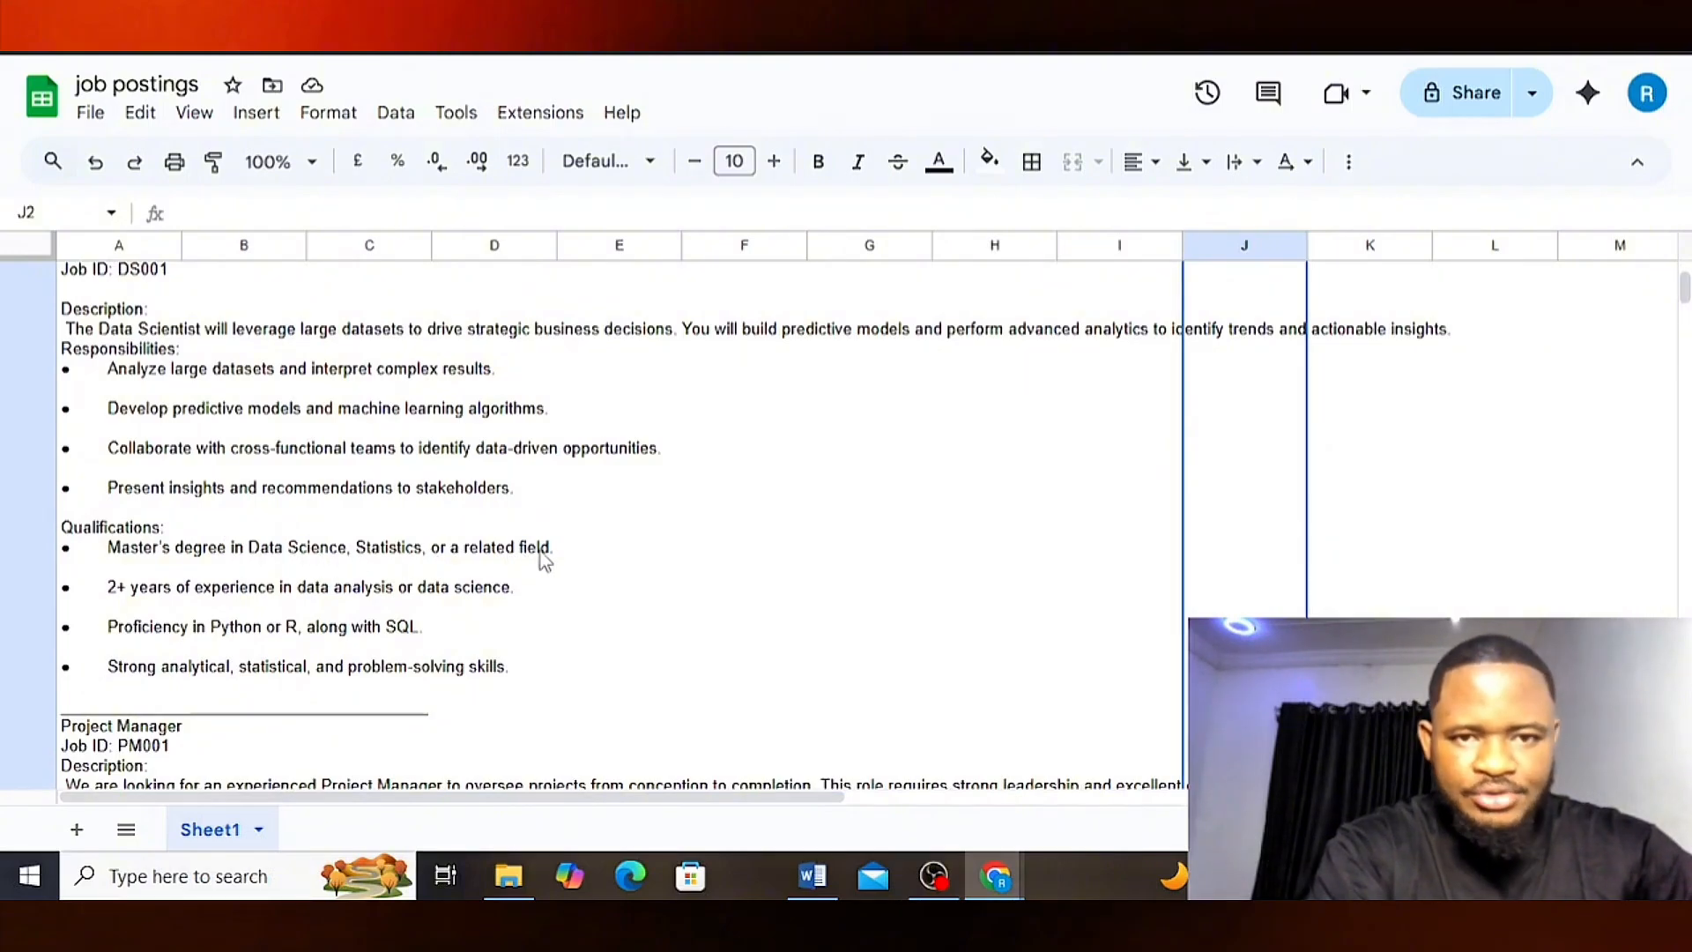
click(556, 9)
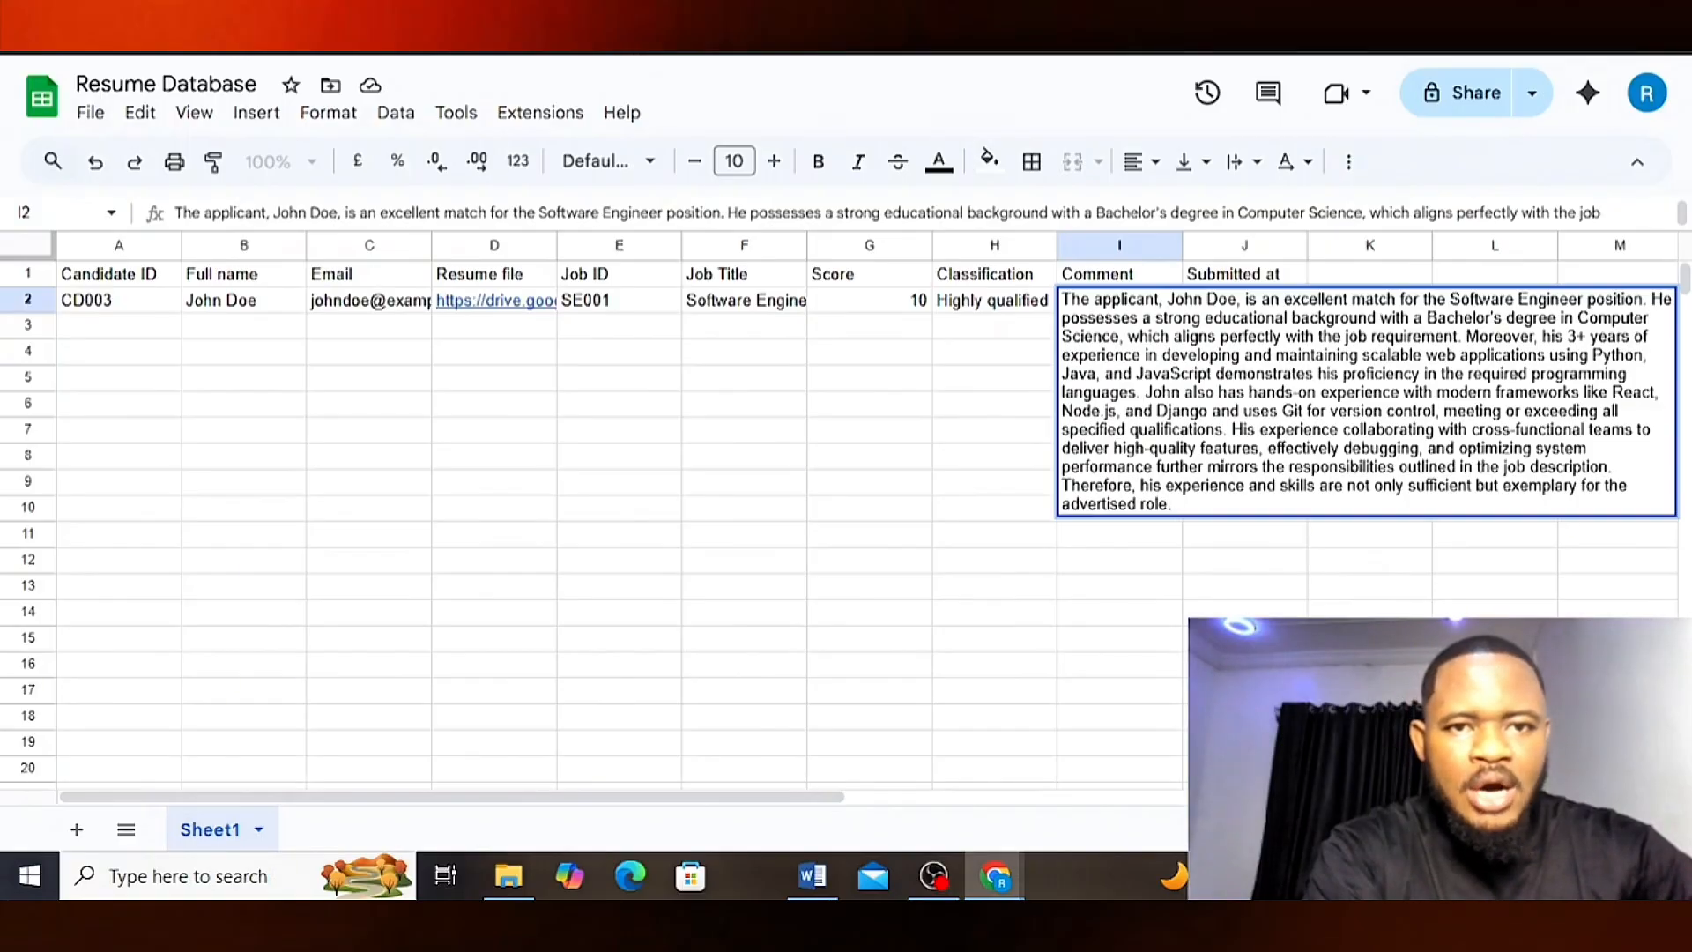
- Switch to Word, read through all three screens of the candidate's resume, and return to the Resume Database sheet
click(414, 9)
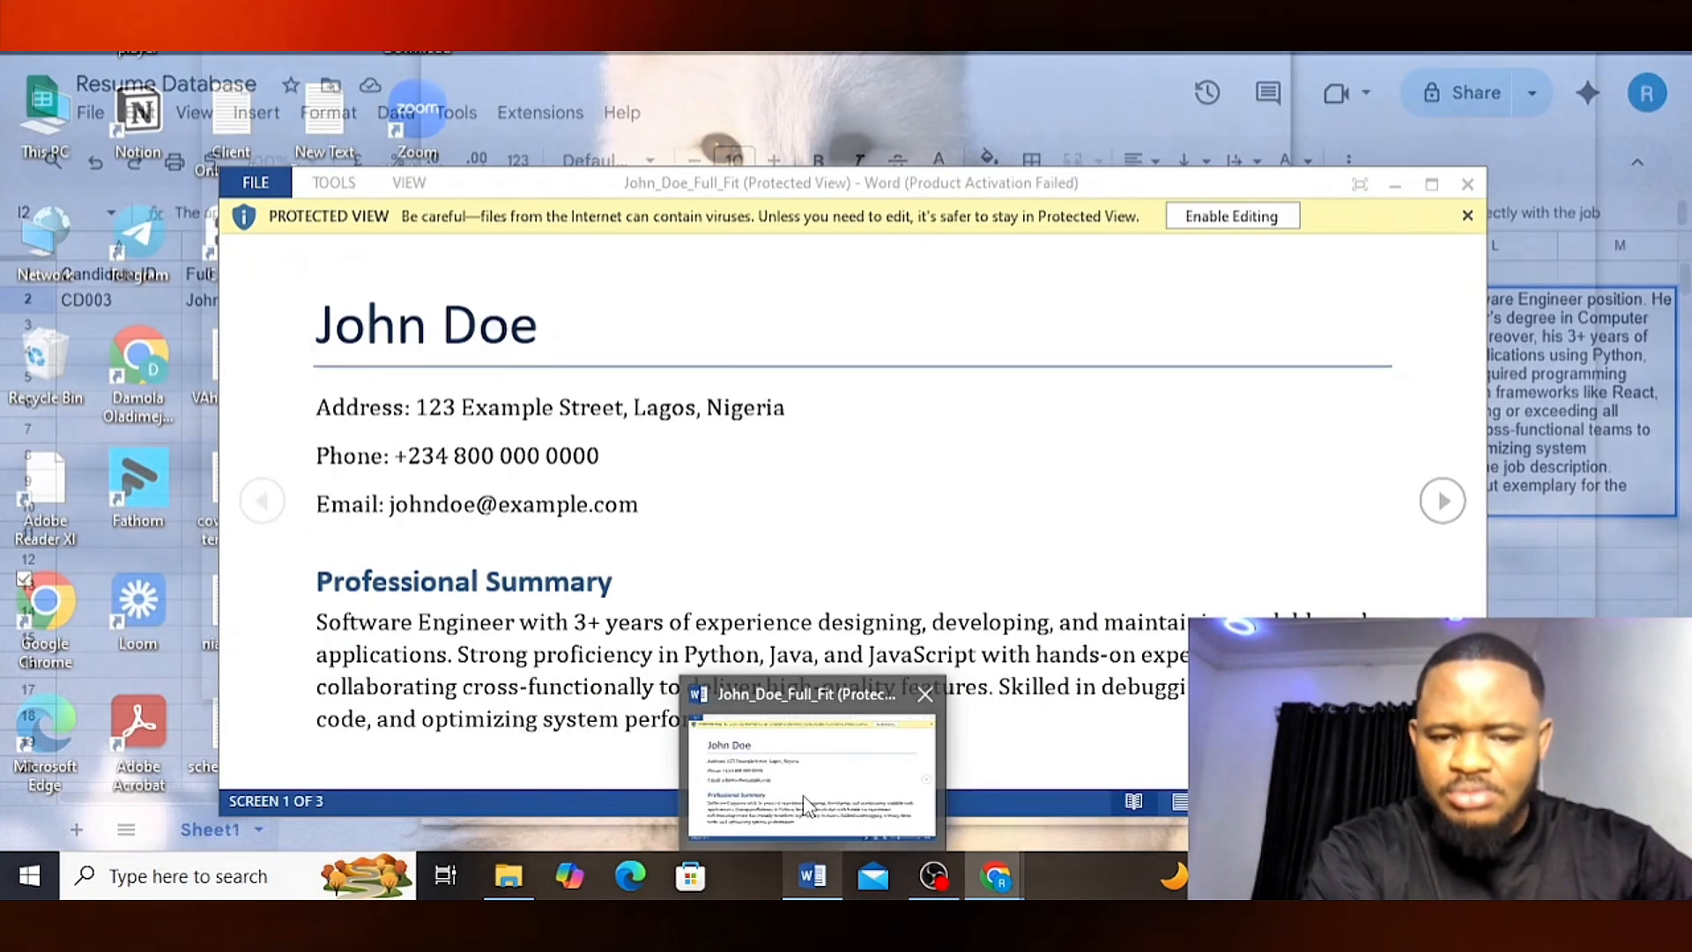
click(811, 766)
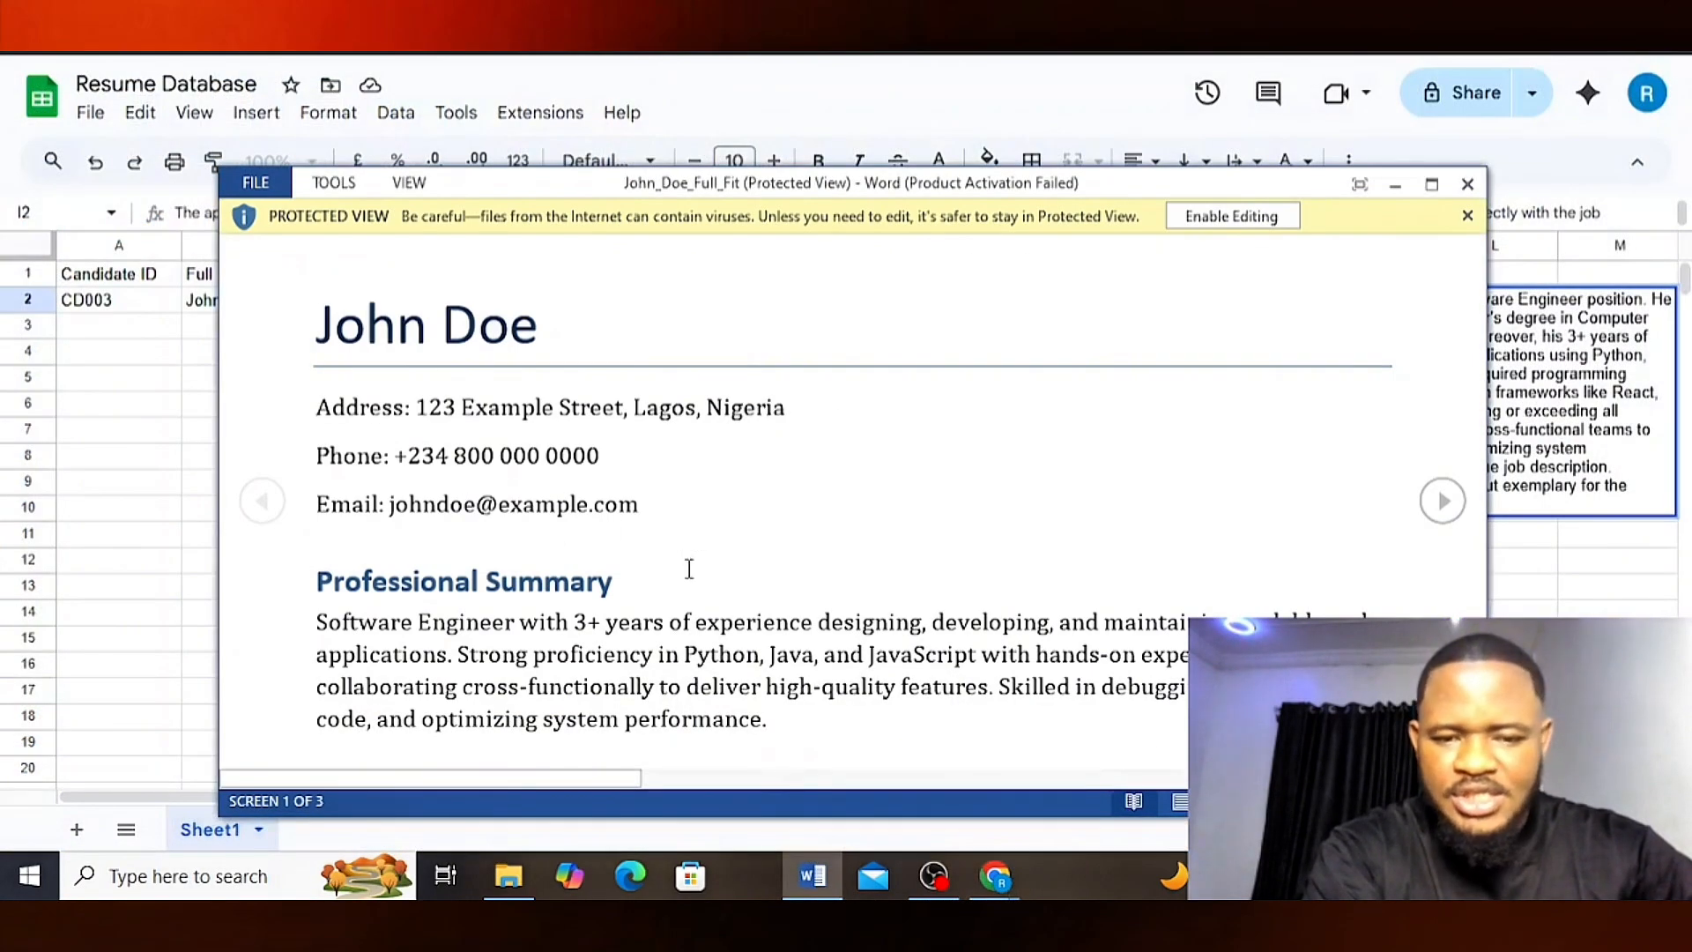
click(1442, 515)
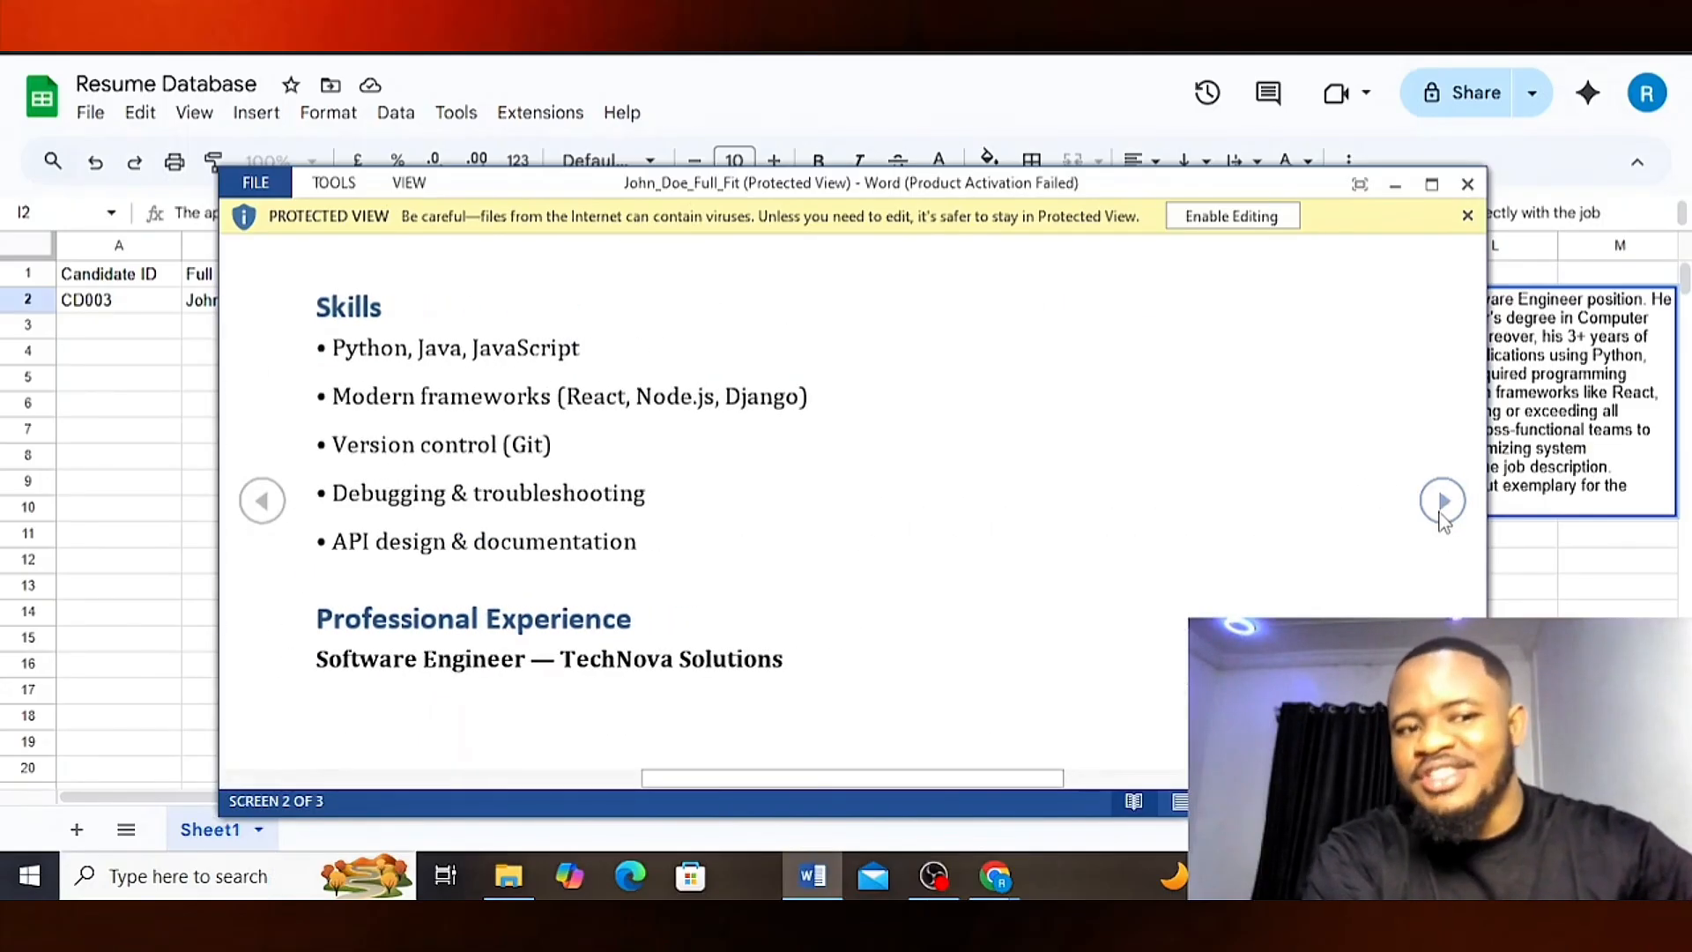
click(1443, 502)
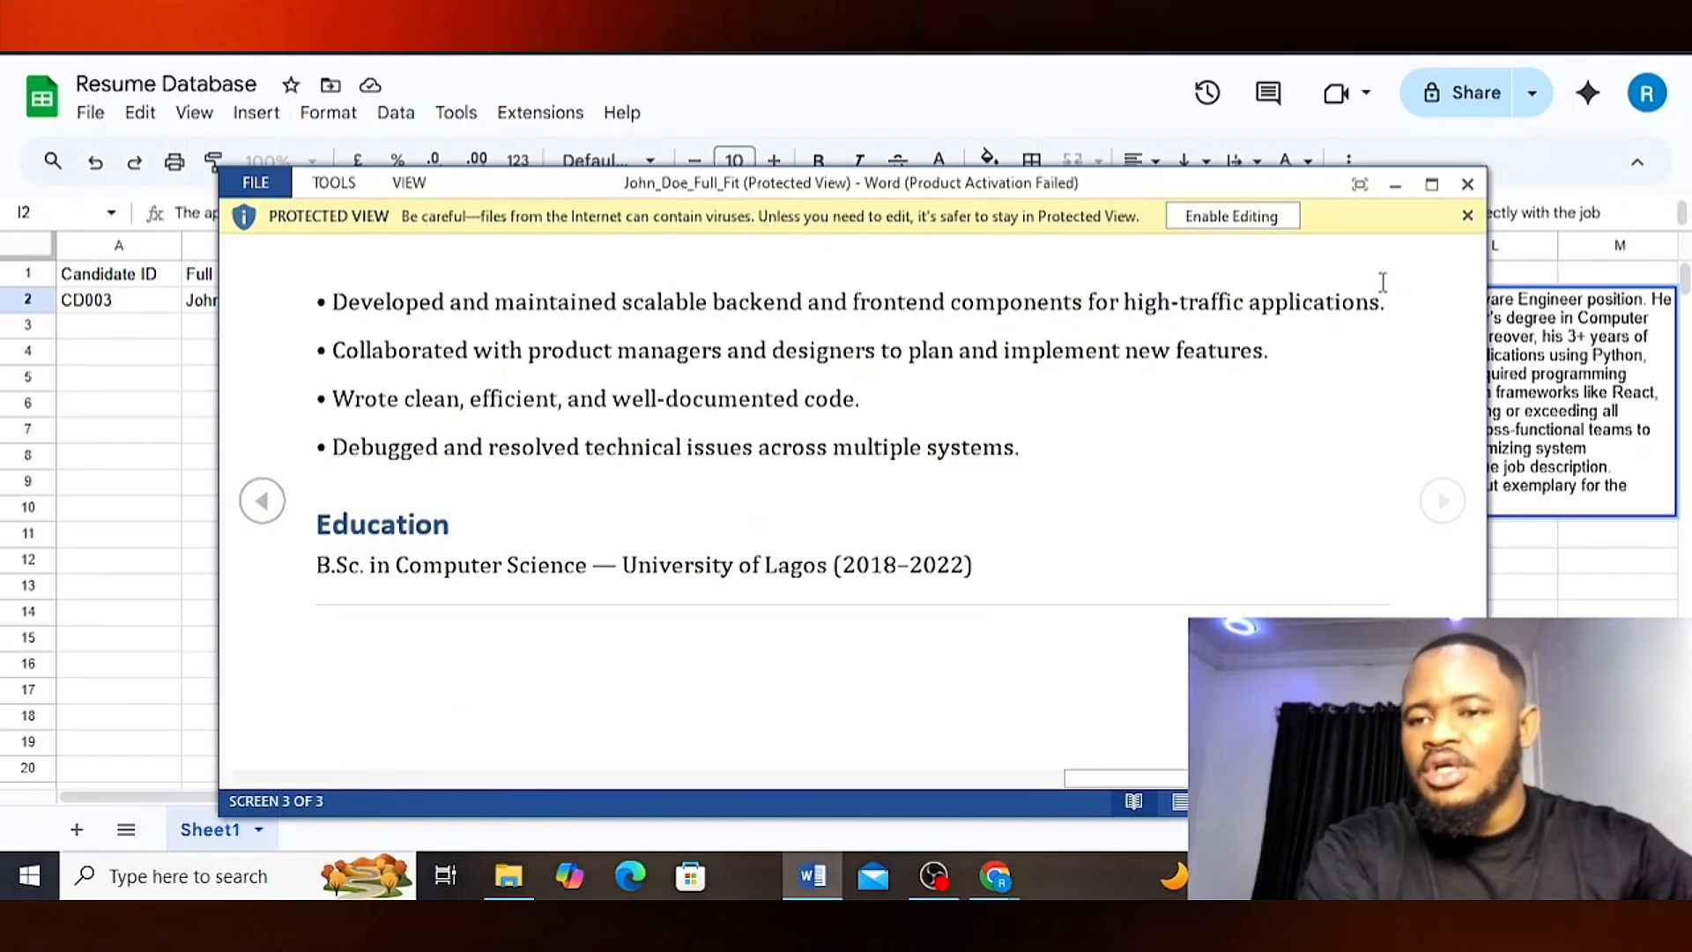
click(1624, 539)
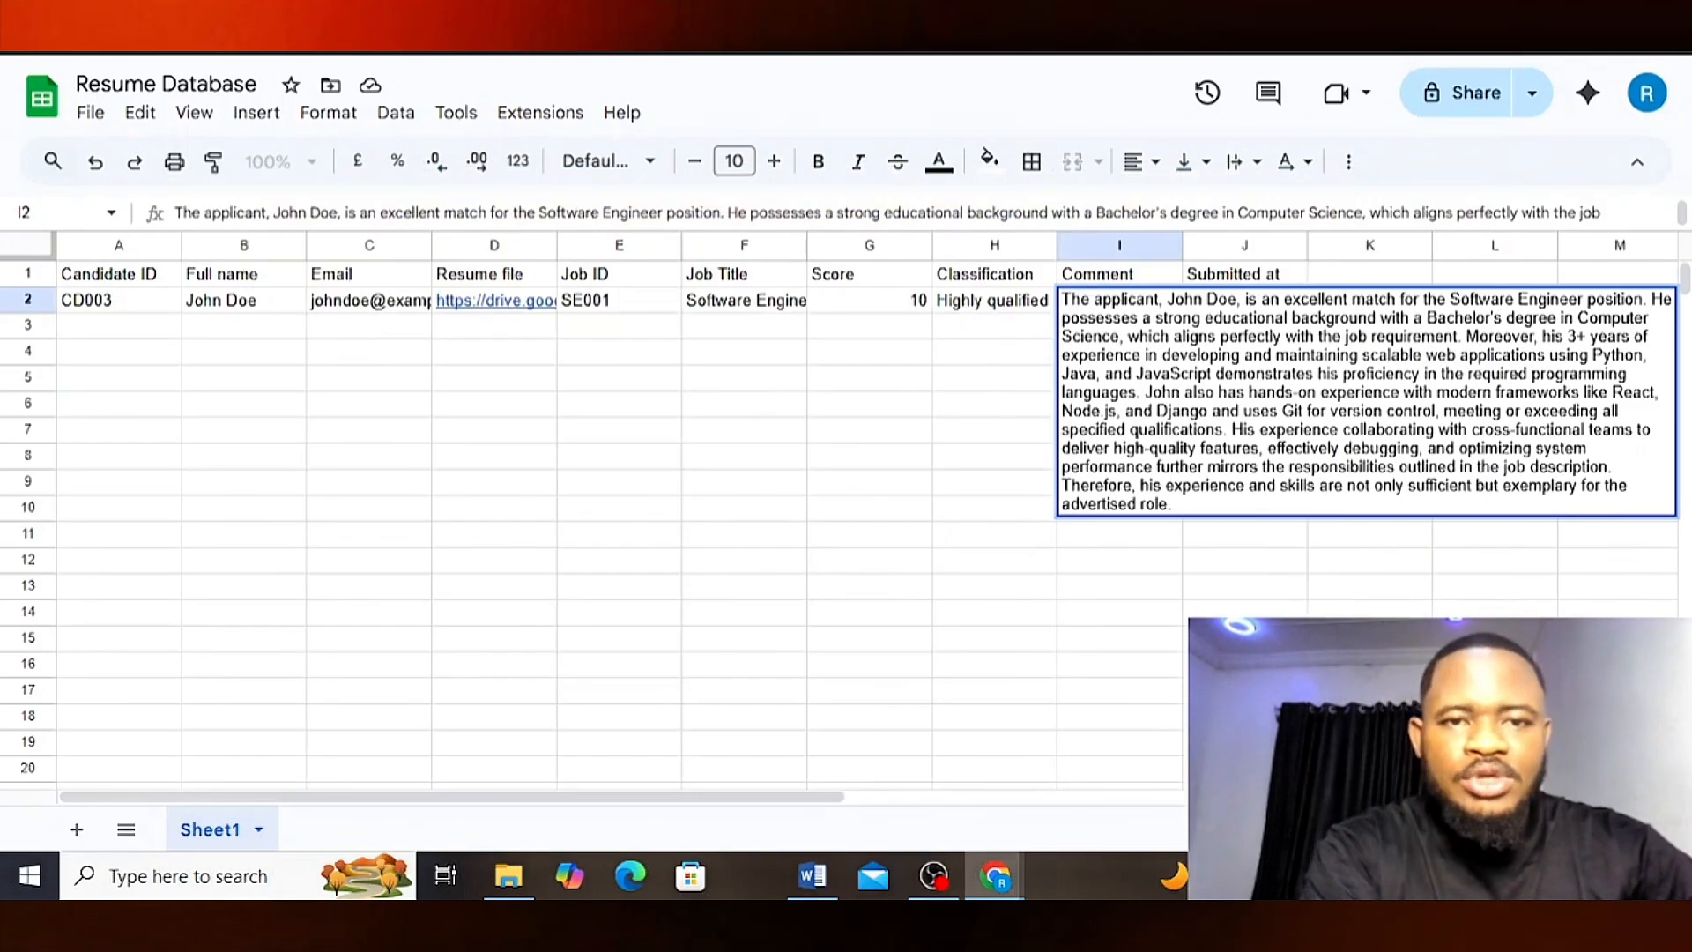
- Compare the job postings with the skills, experience, education and summary in the candidate's Word resume, and go back to Resume Database
click(1620, 534)
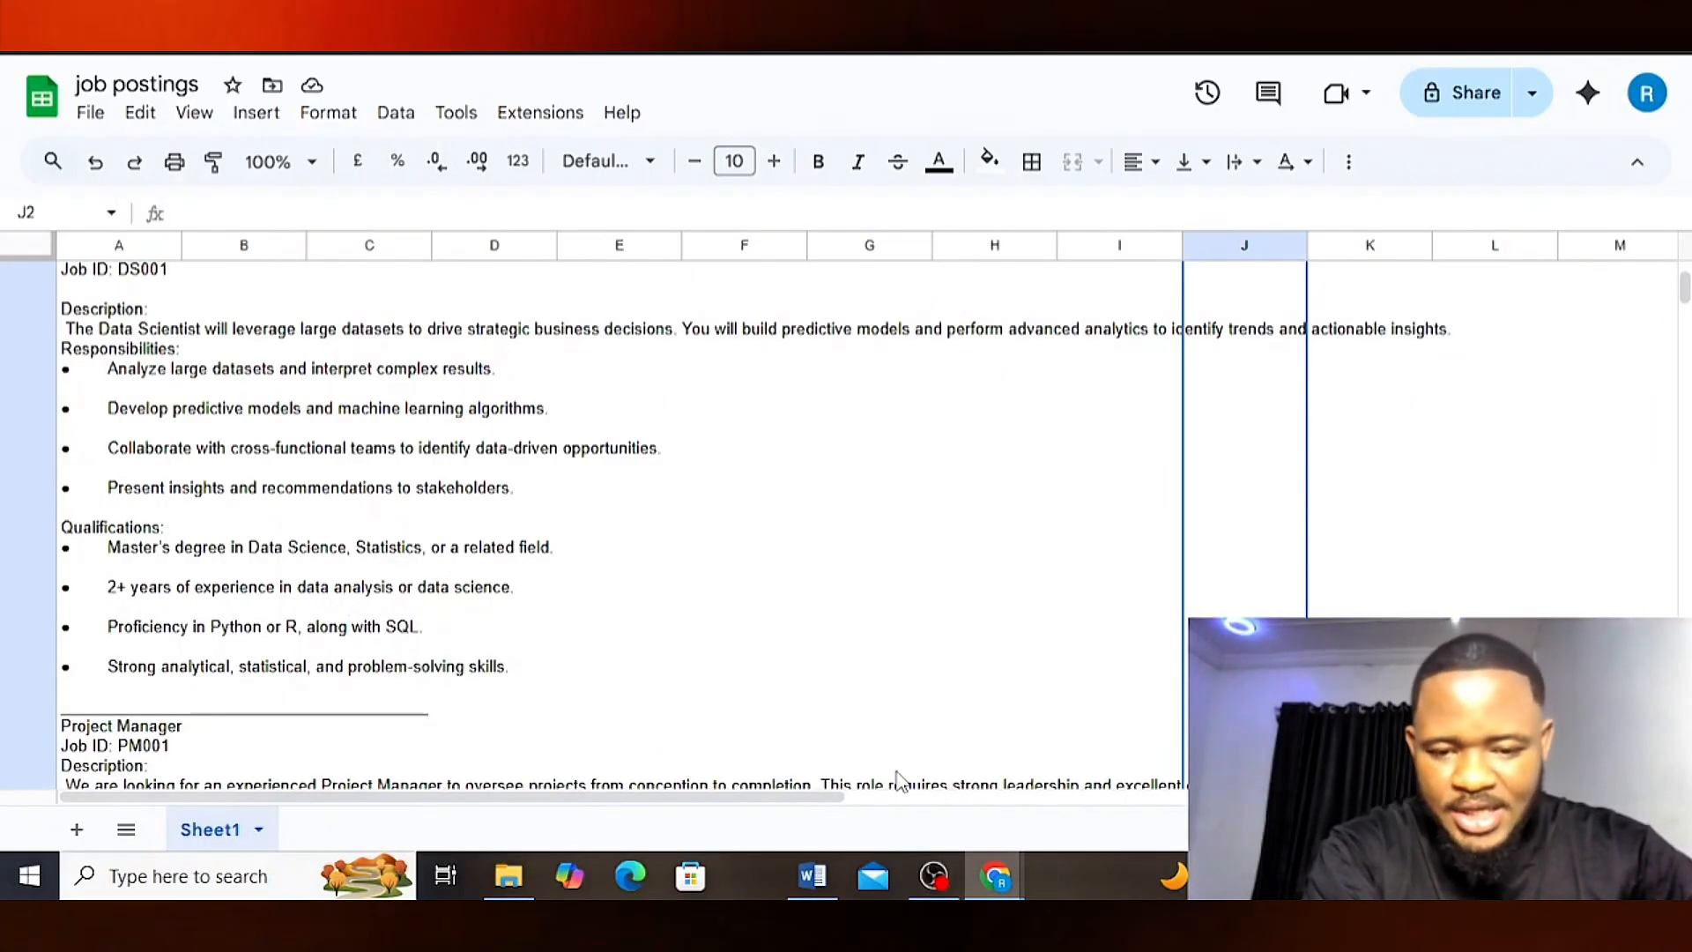
click(812, 876)
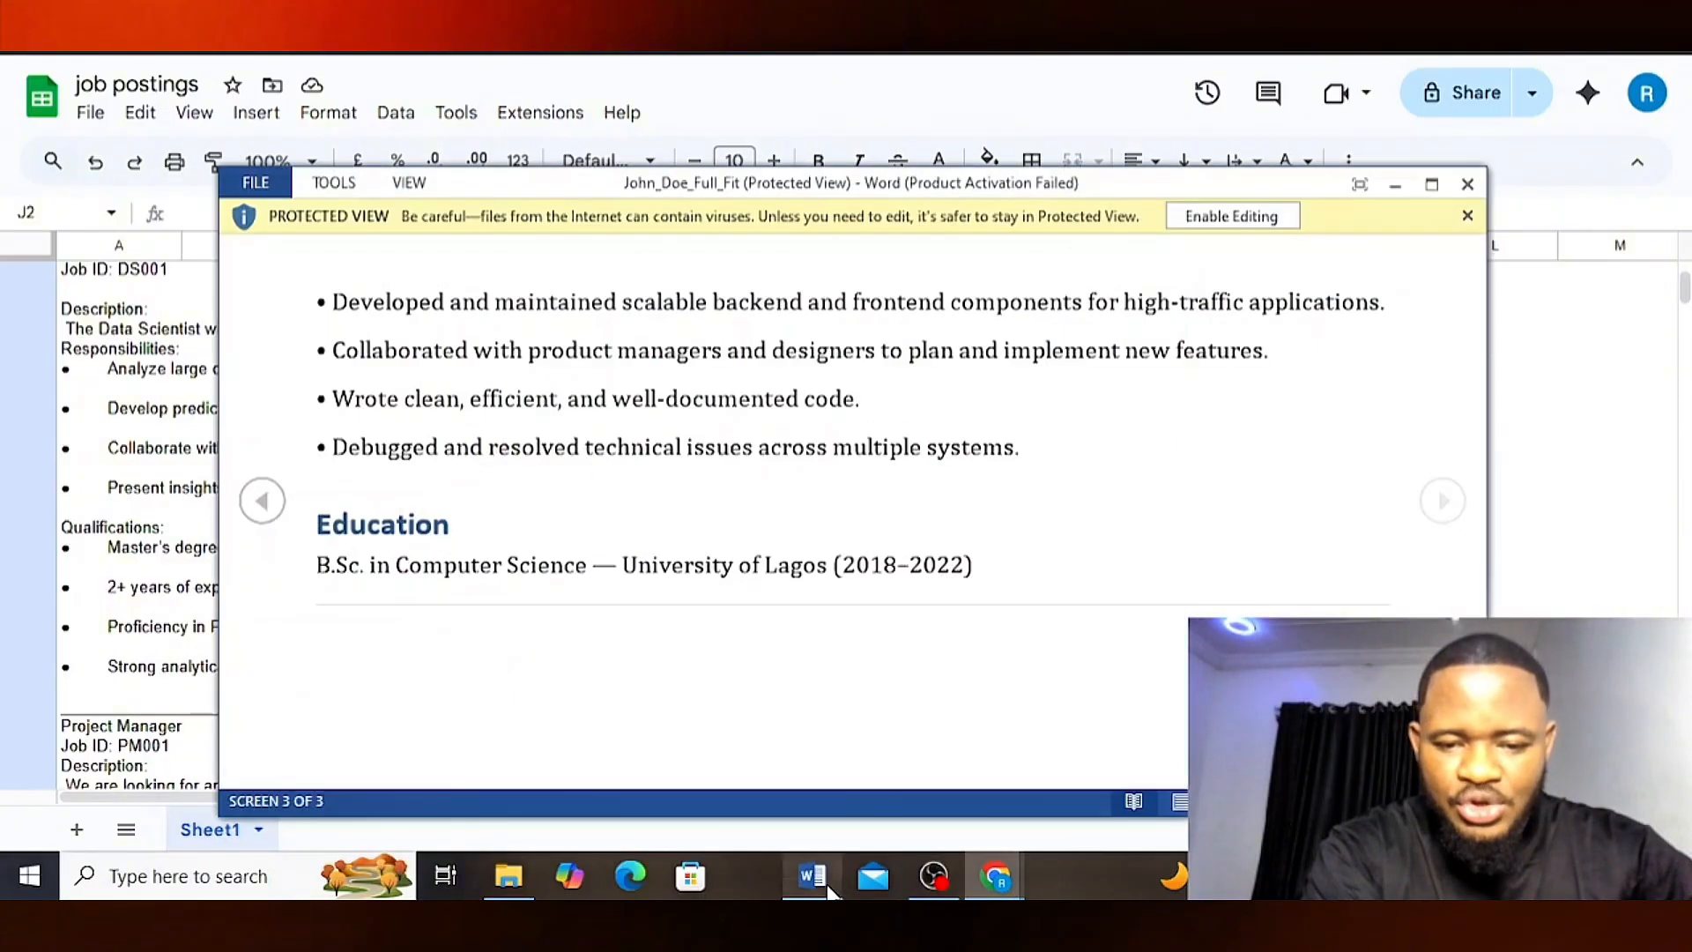
click(261, 500)
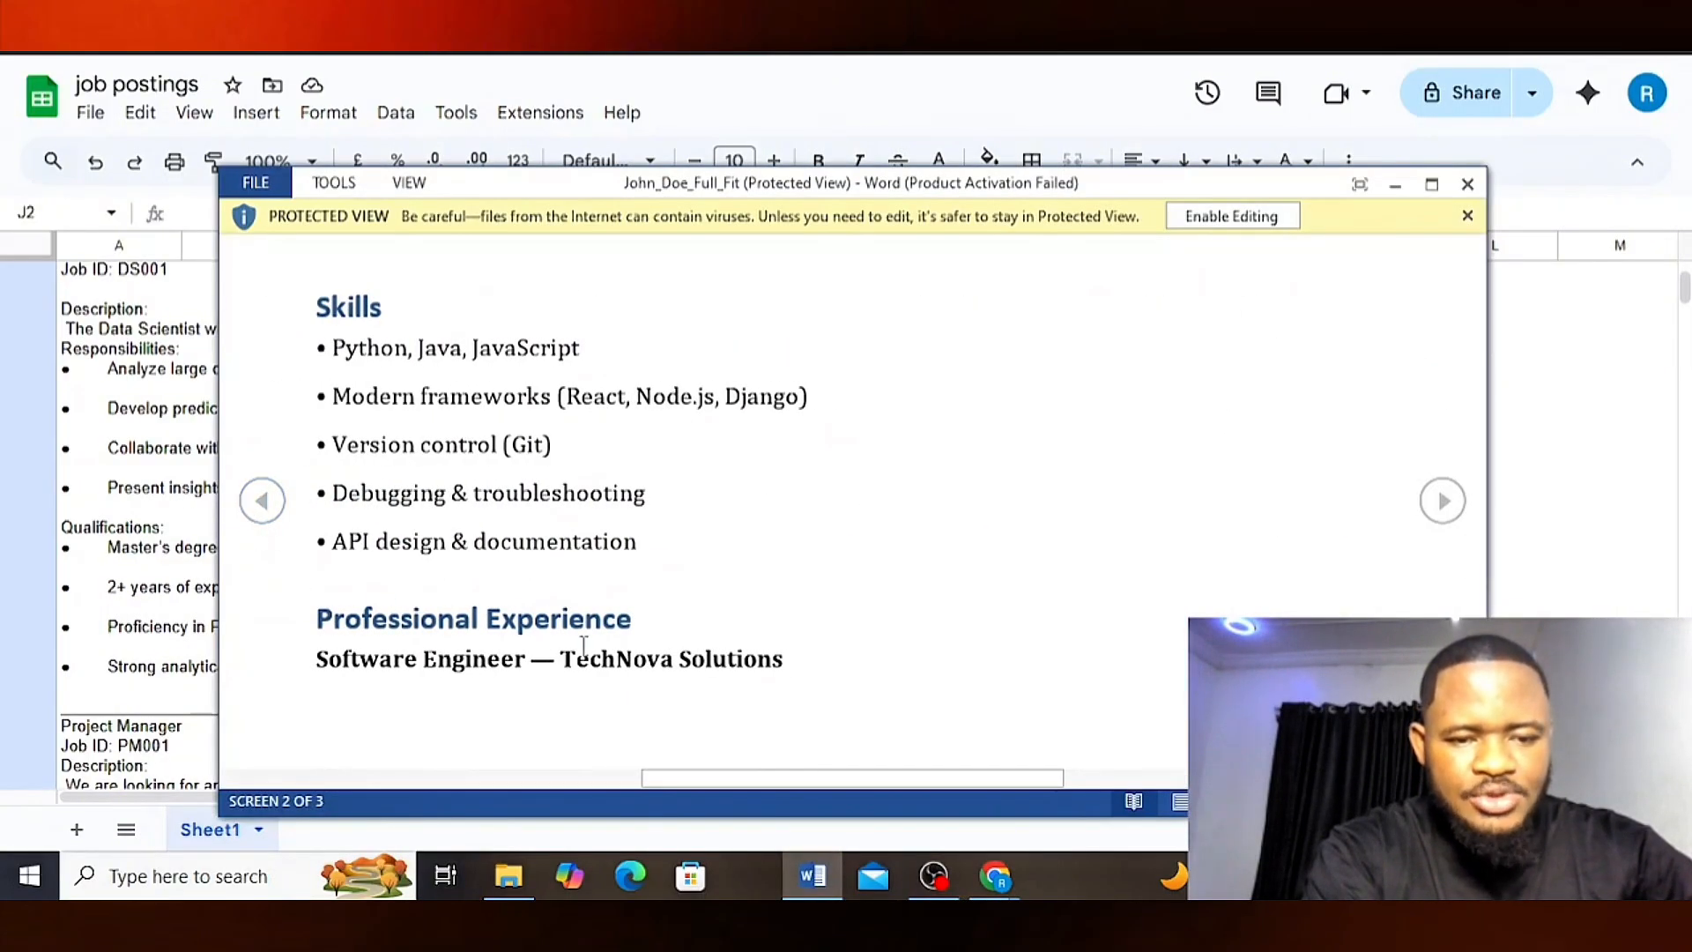
scroll(752, 624, down, 1)
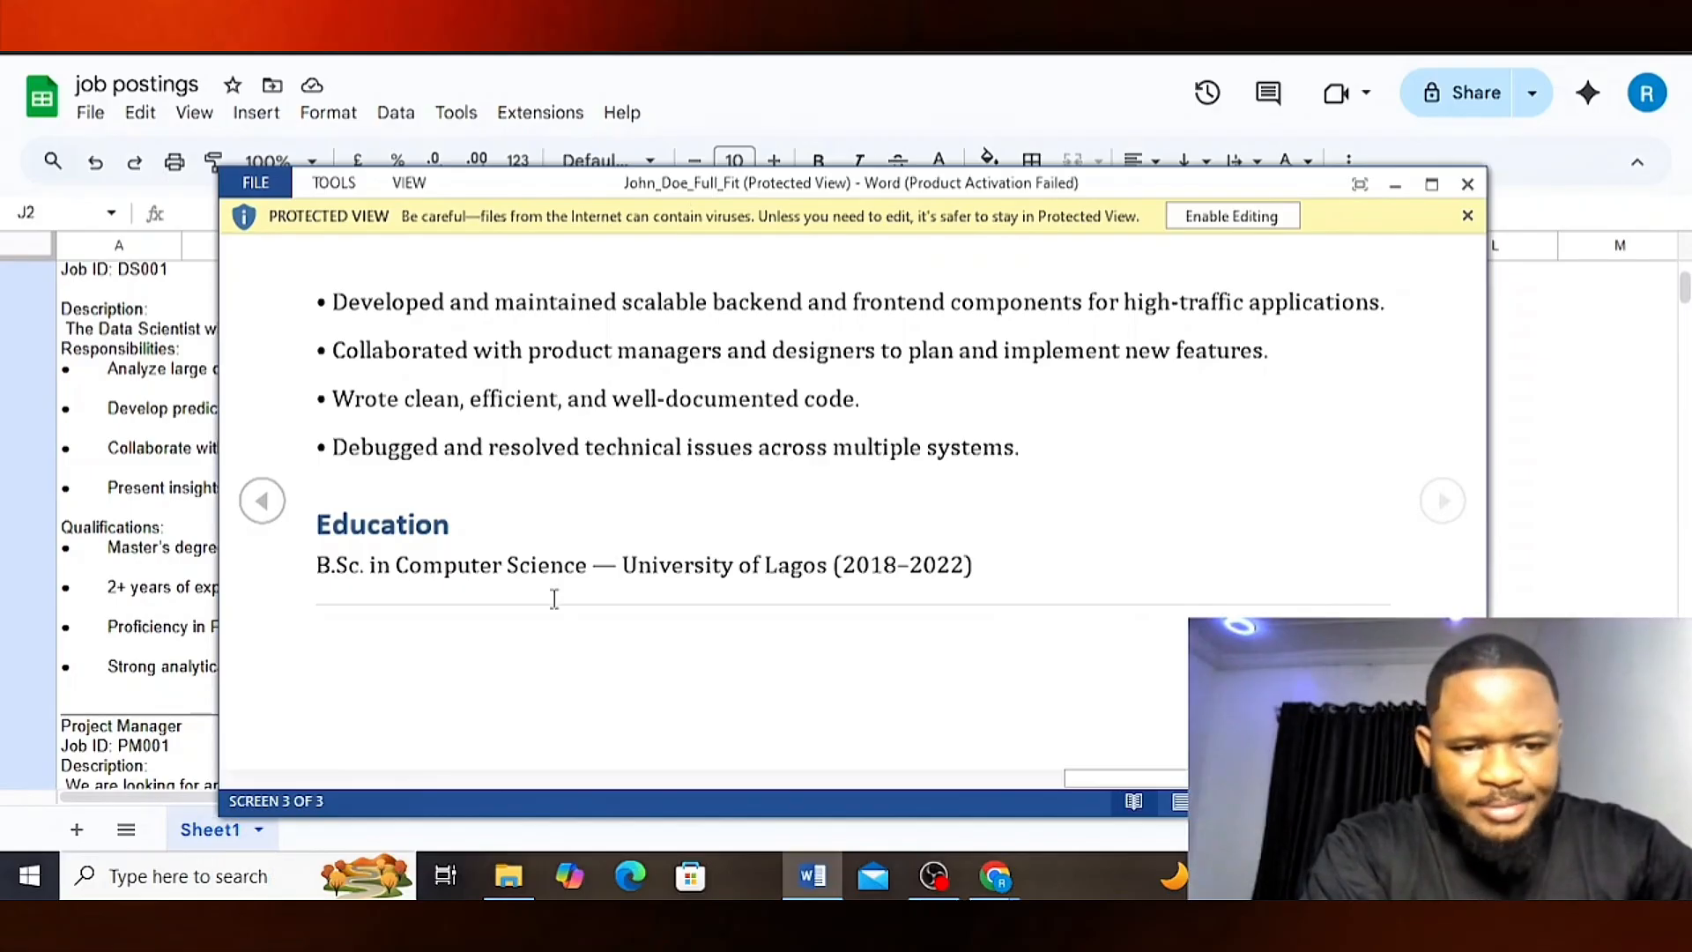
click(257, 509)
click(256, 512)
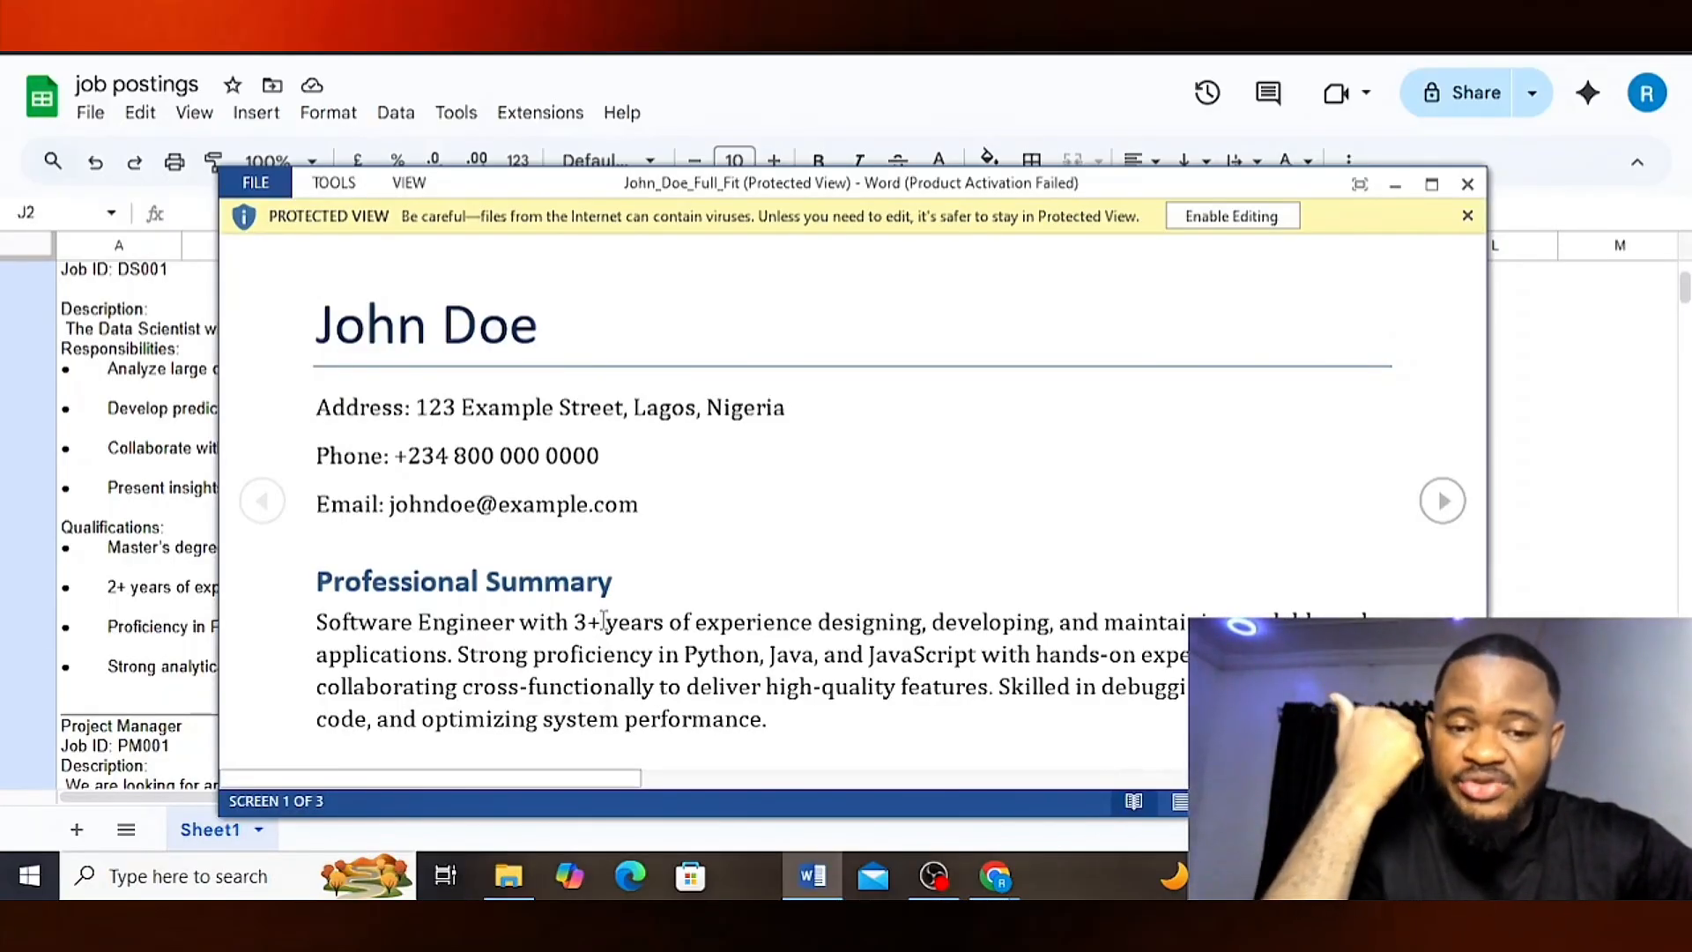
click(1595, 415)
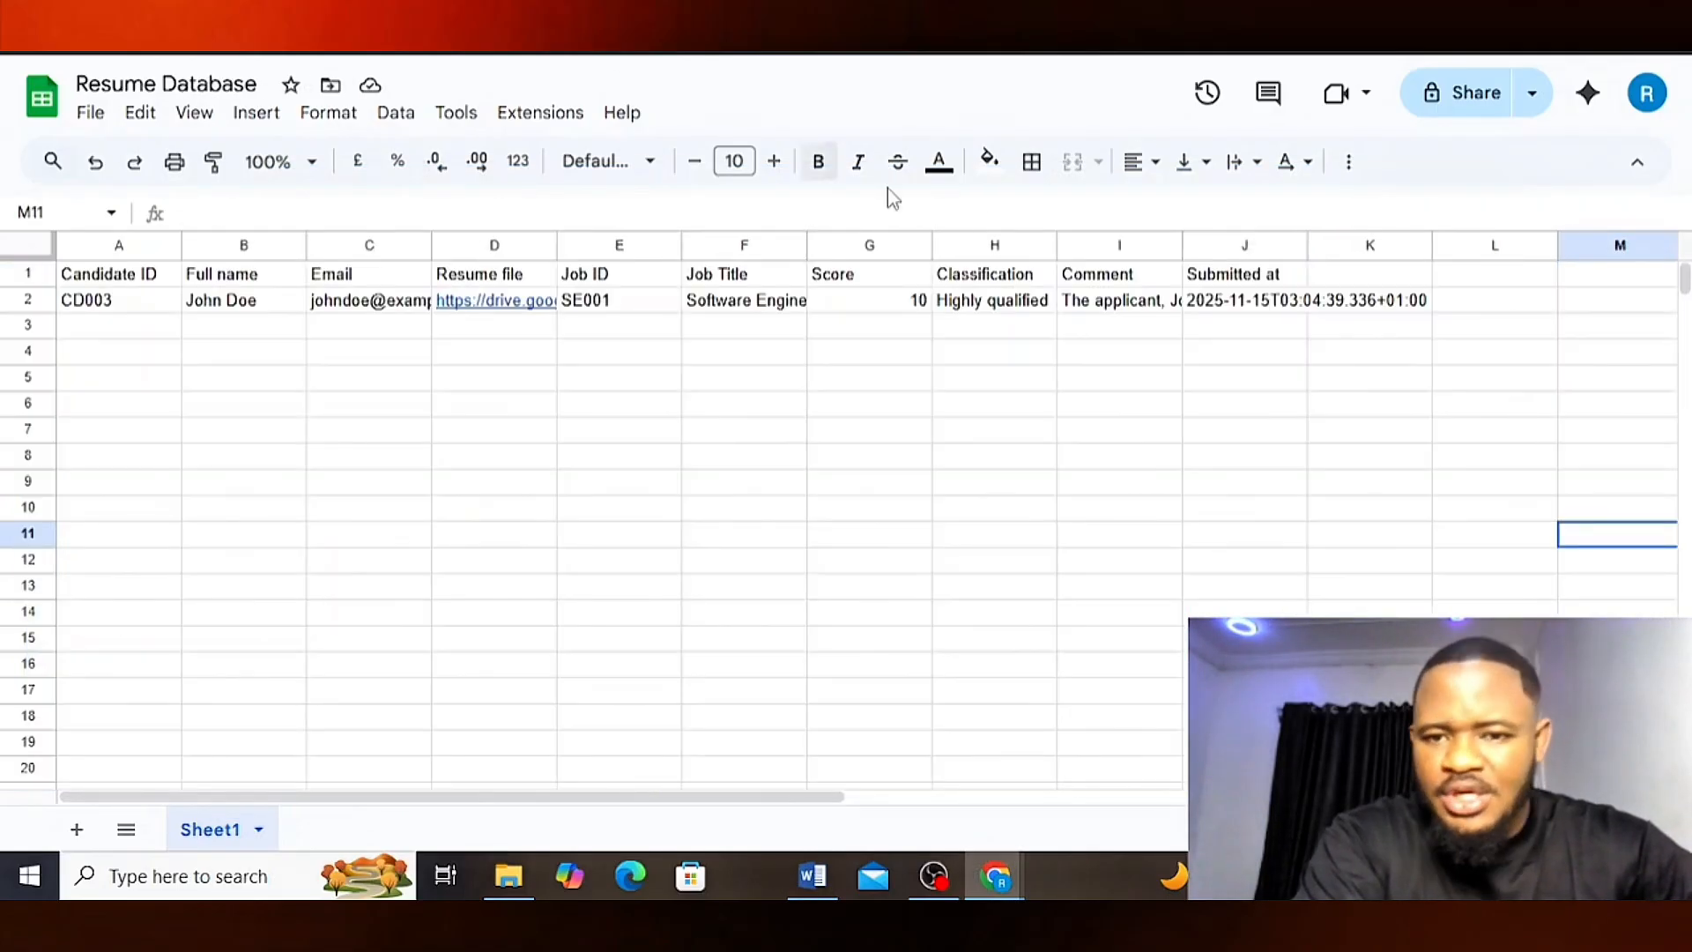
- Read the candidate's full Comment in cell I2 and compare it with the Data Scientist requirements in the job postings sheet
double_click(1090, 308)
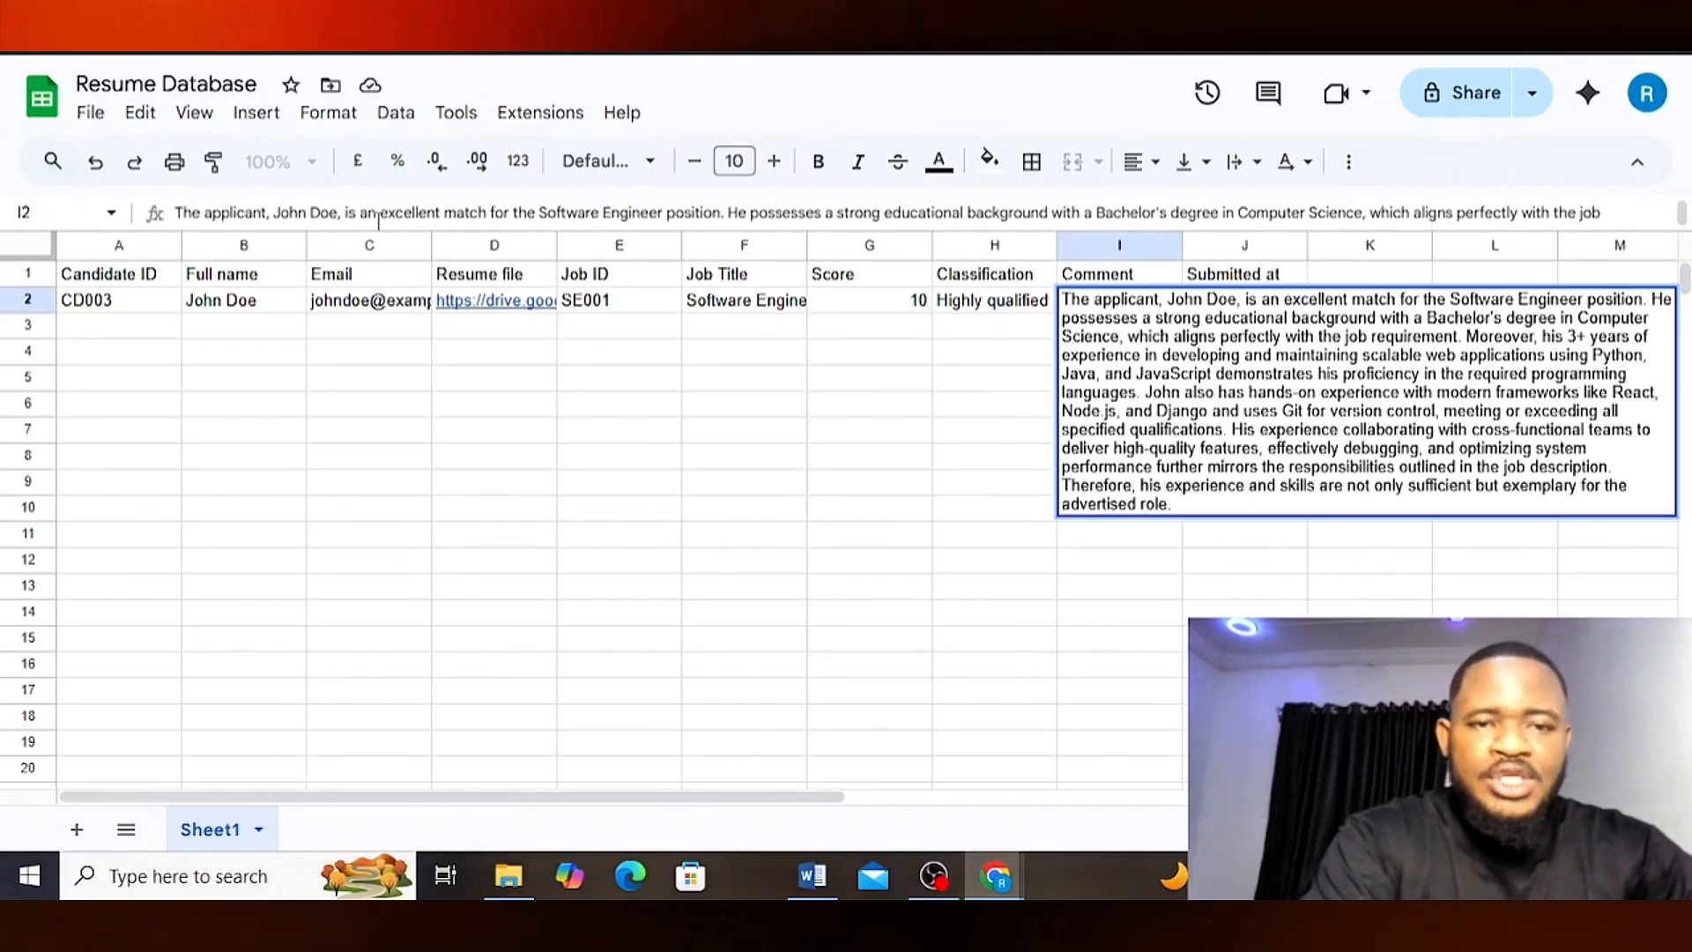
key(ctrl+Tab)
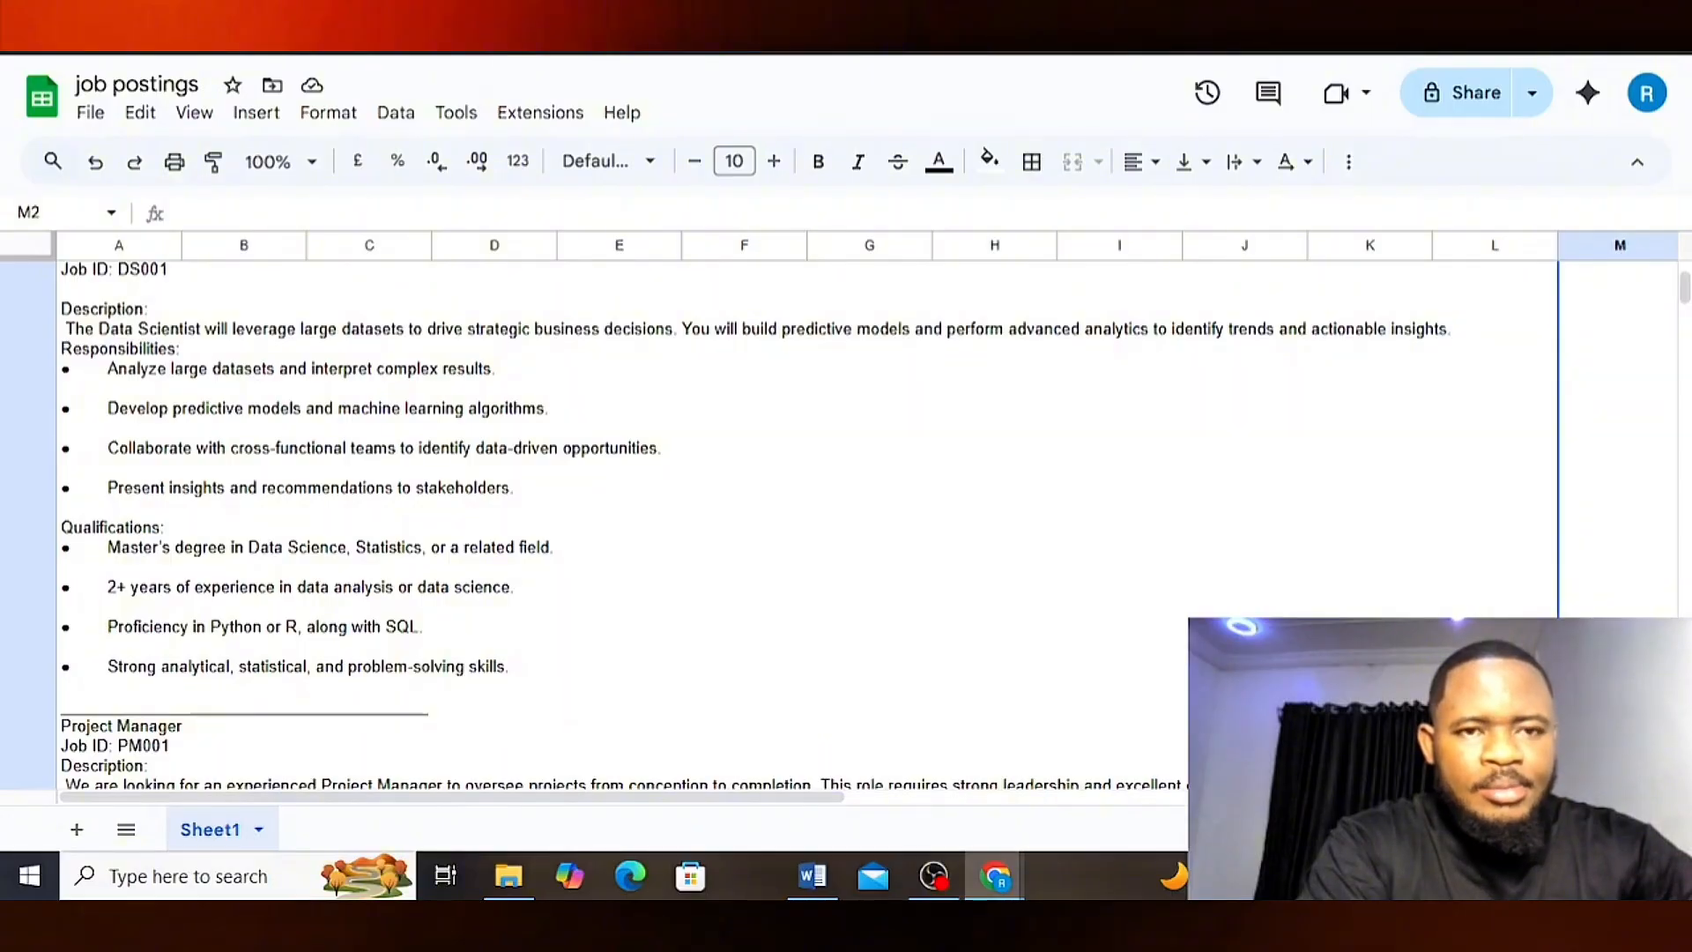
click(529, 17)
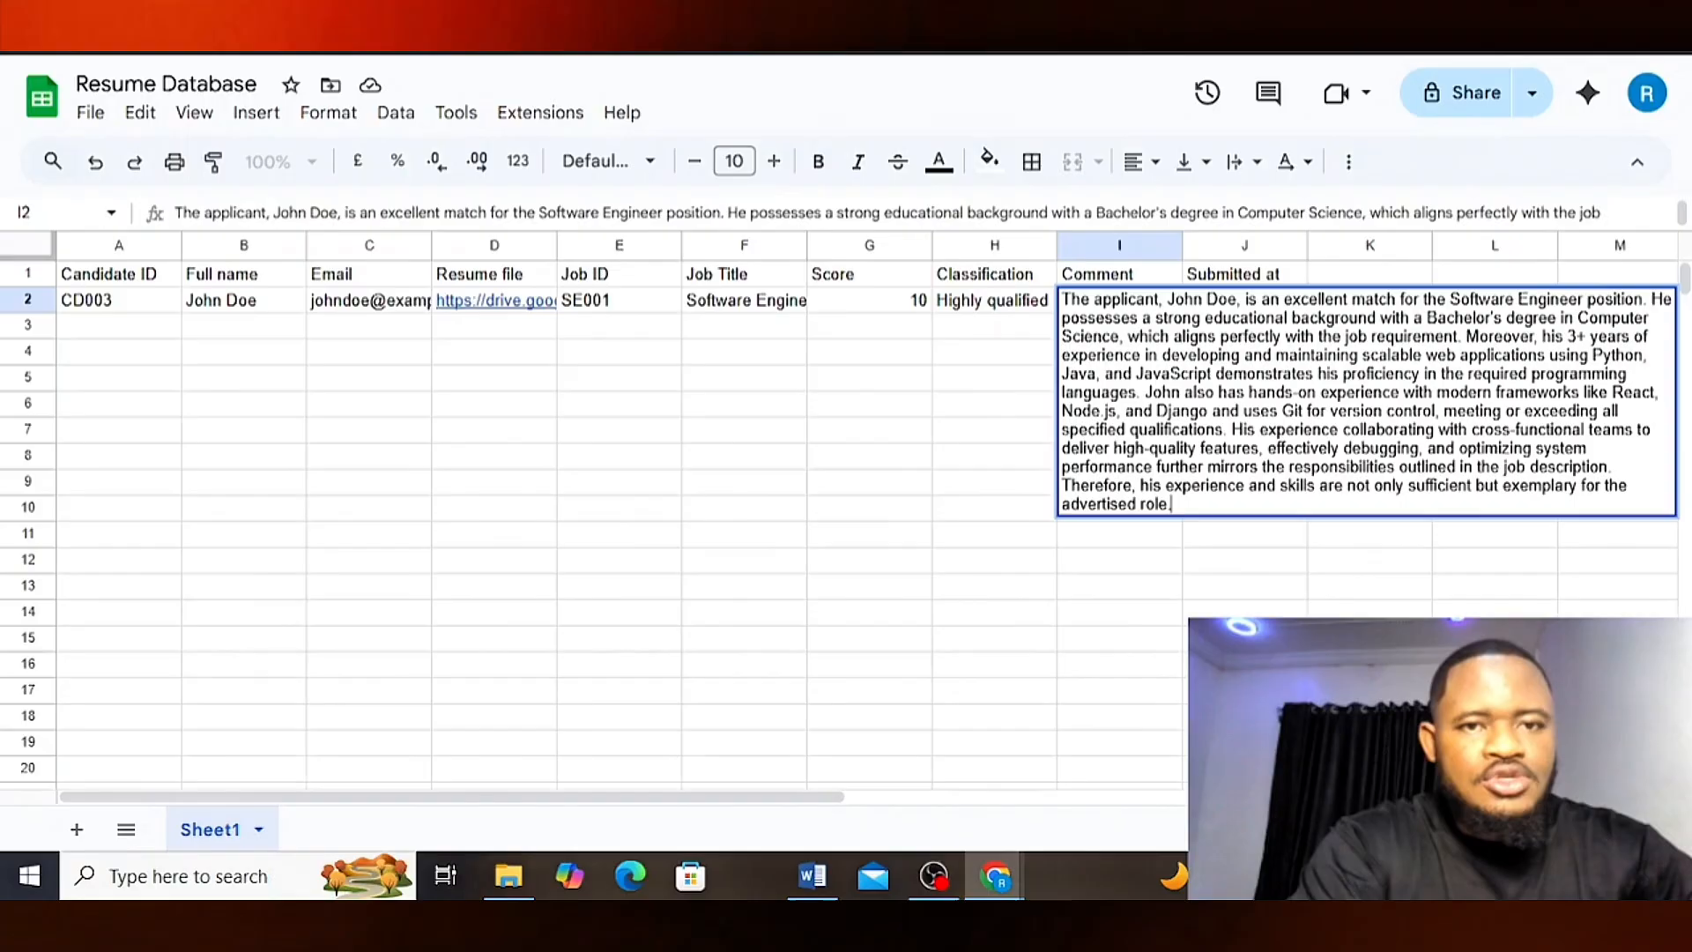
key(ctrl+Tab)
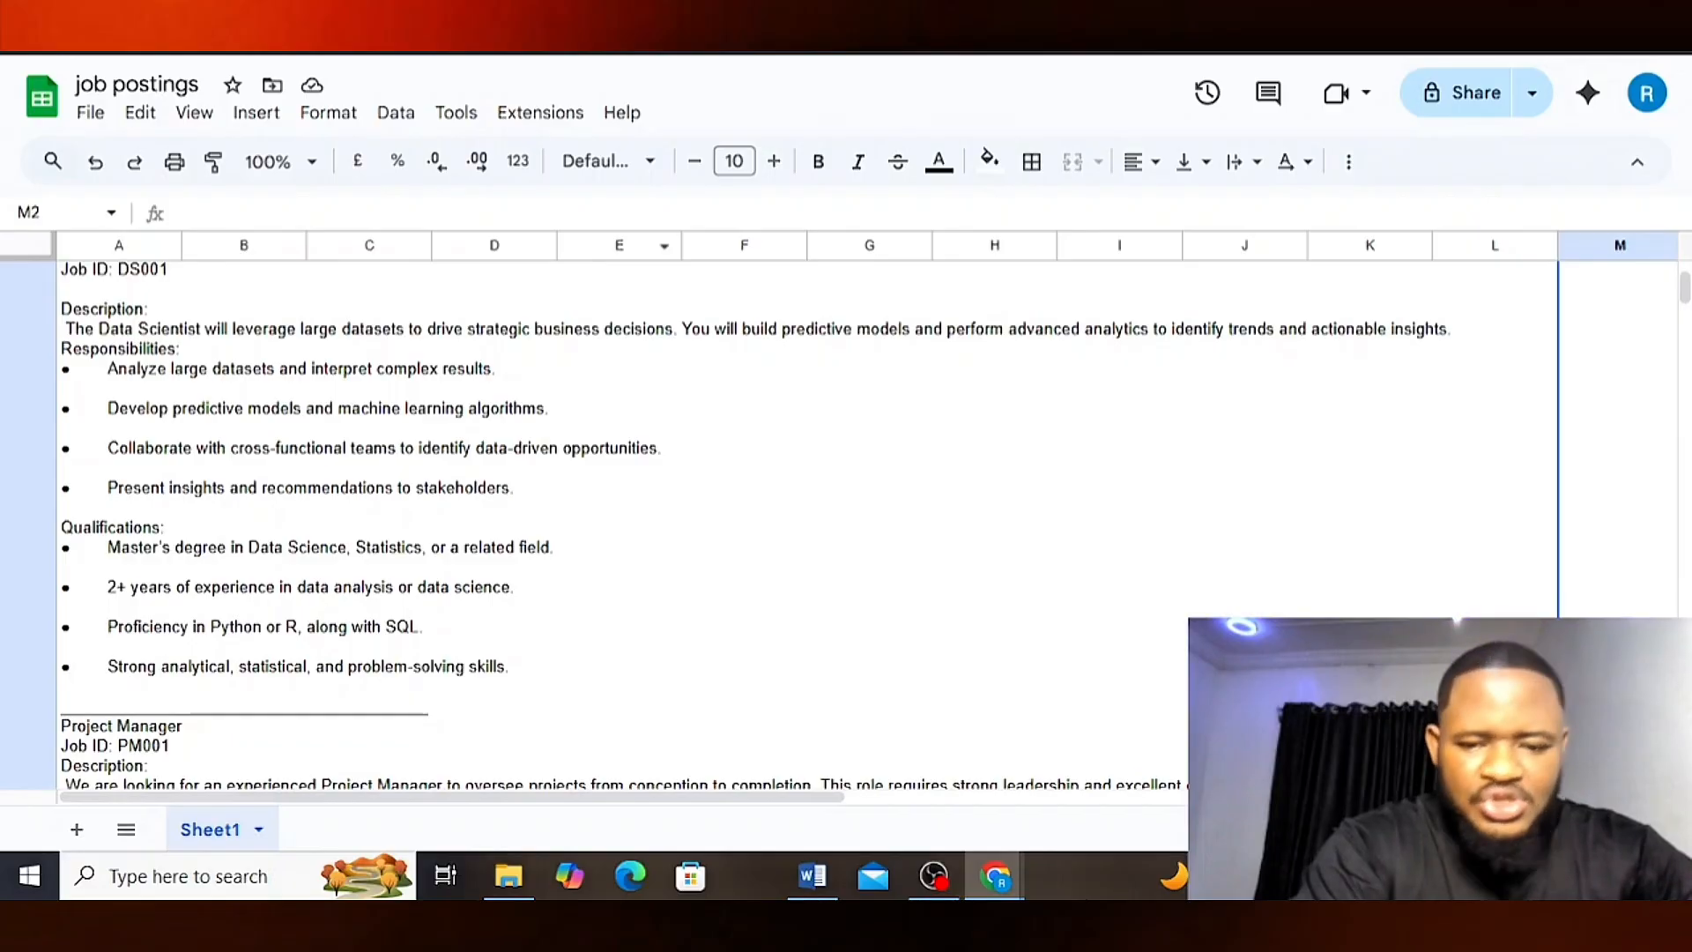
- Check the candidate's resume summary in Word, return to the Resume Database sheet and leave the Comment cell
mouse_move(822, 888)
click(826, 742)
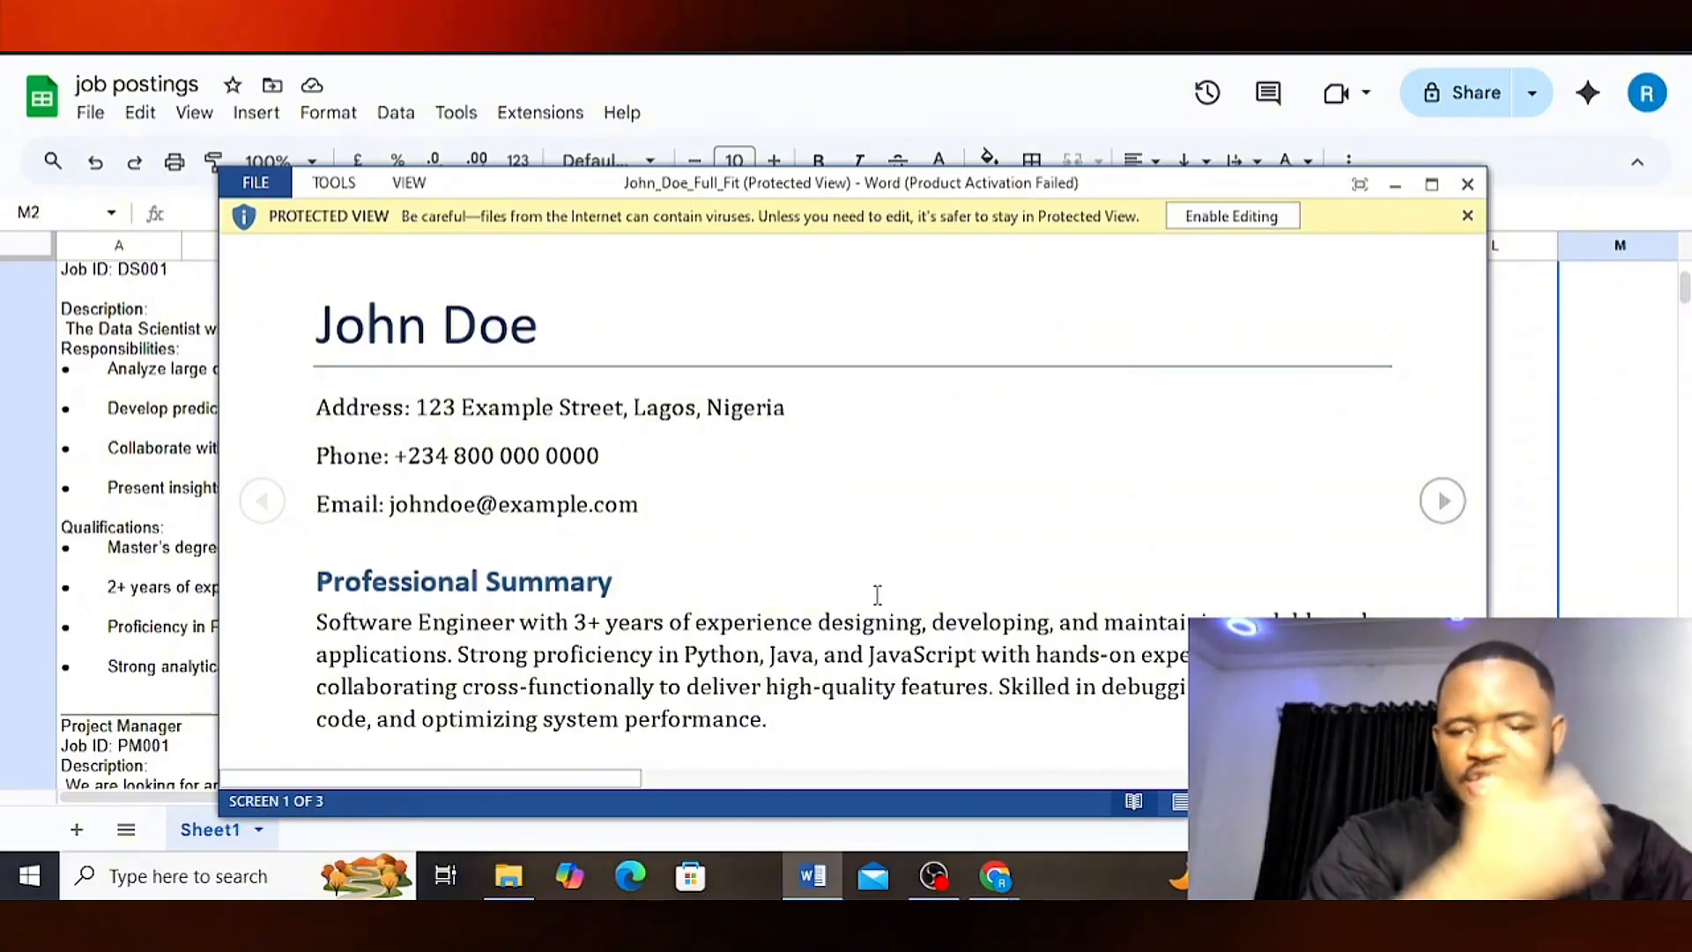
click(1603, 399)
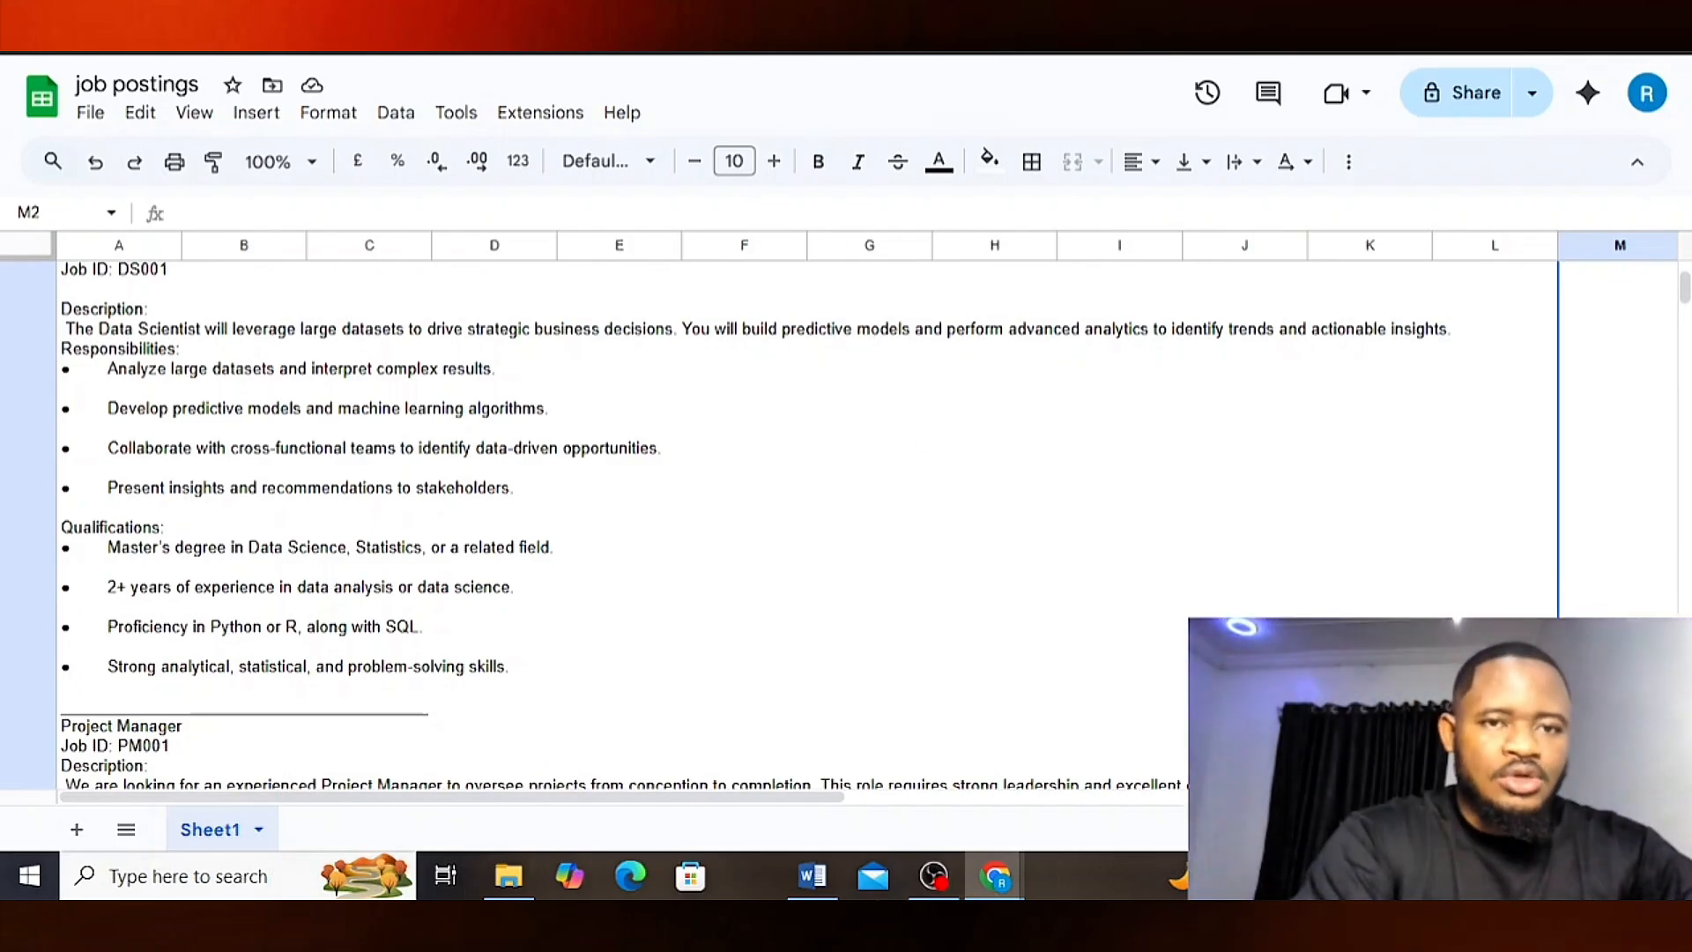
click(670, 35)
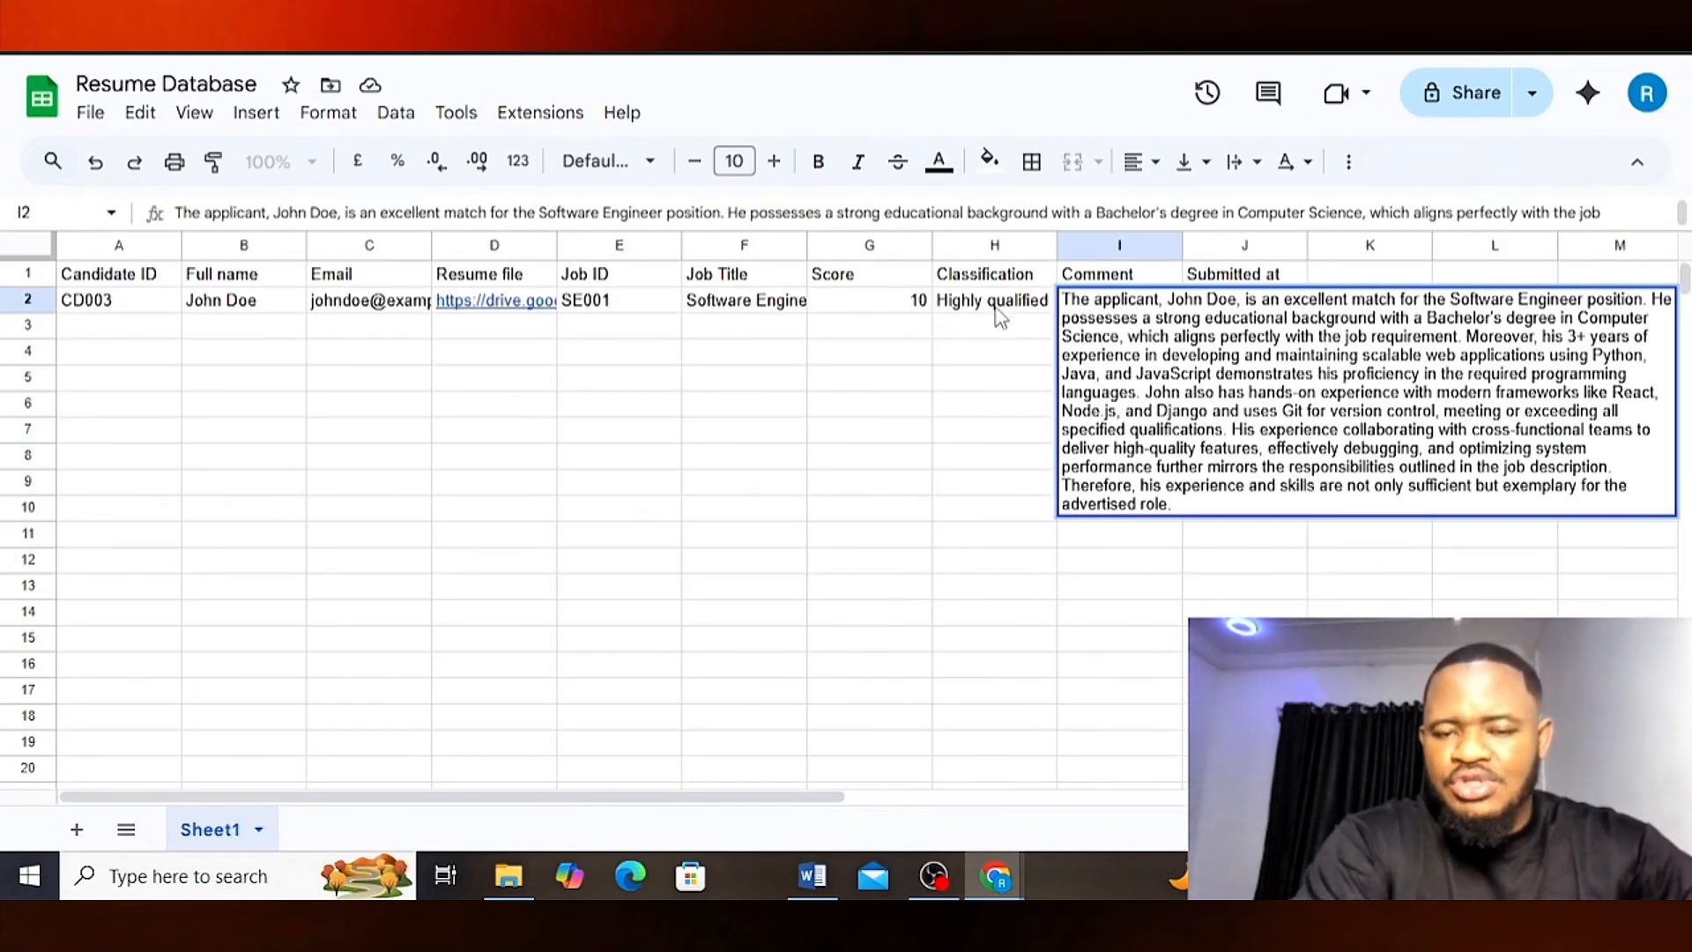
click(976, 488)
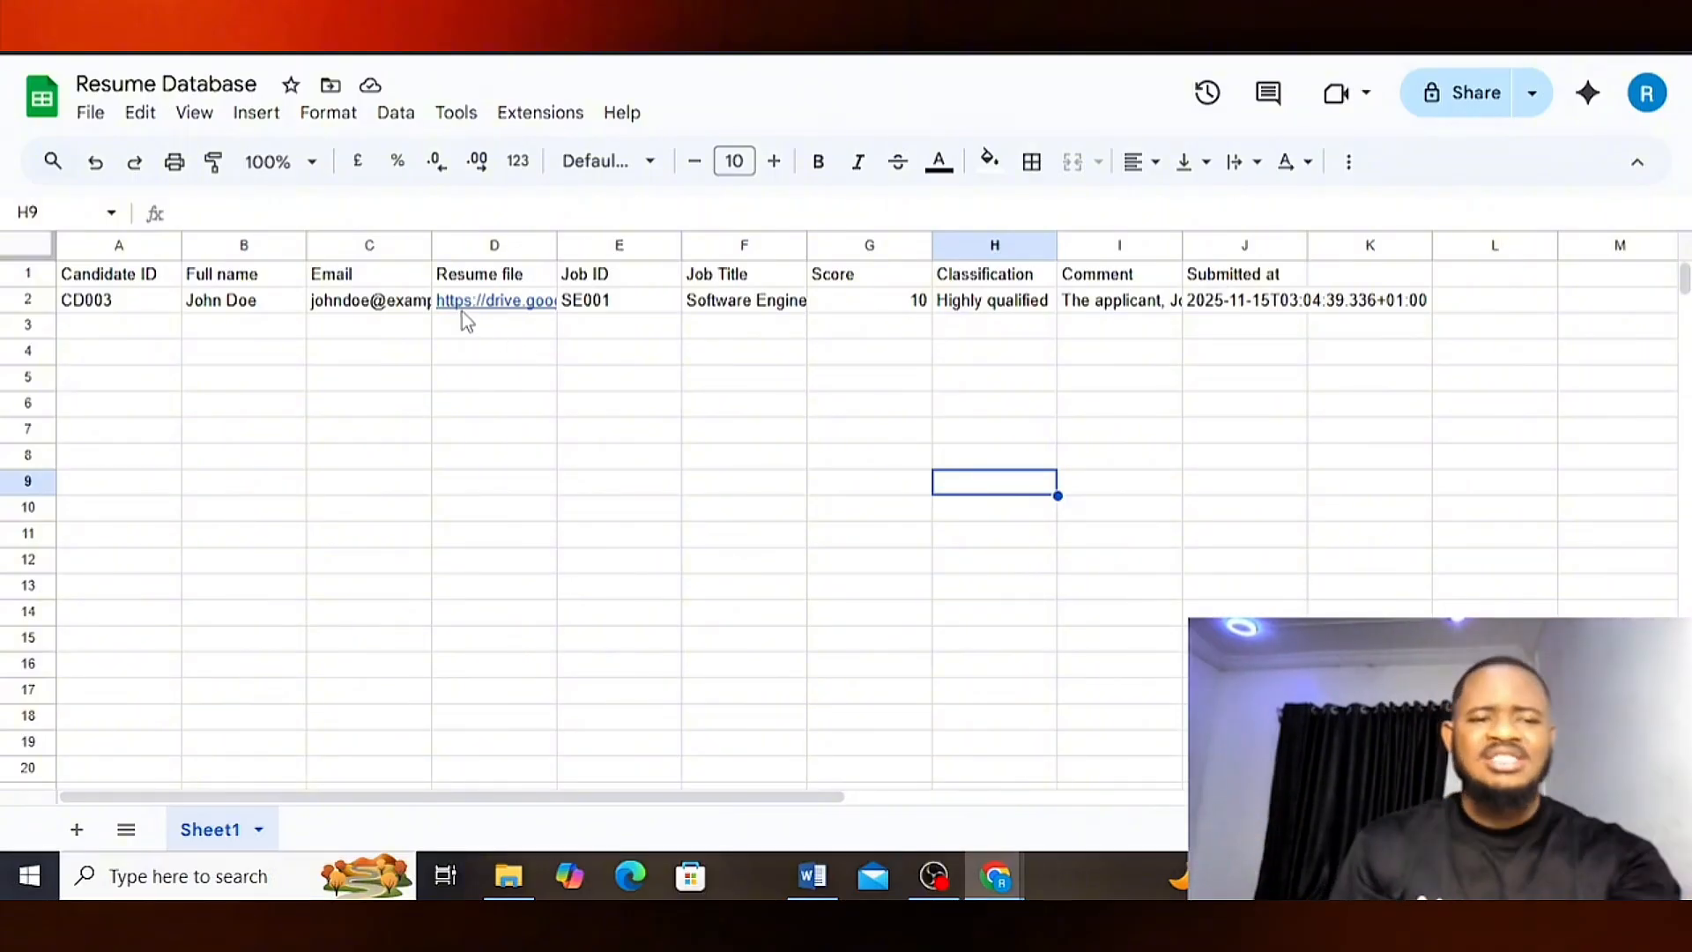
- Open the PDF linked in the candidate's Resume file cell, read it through the Education section and return to Resume Database
mouse_move(463, 313)
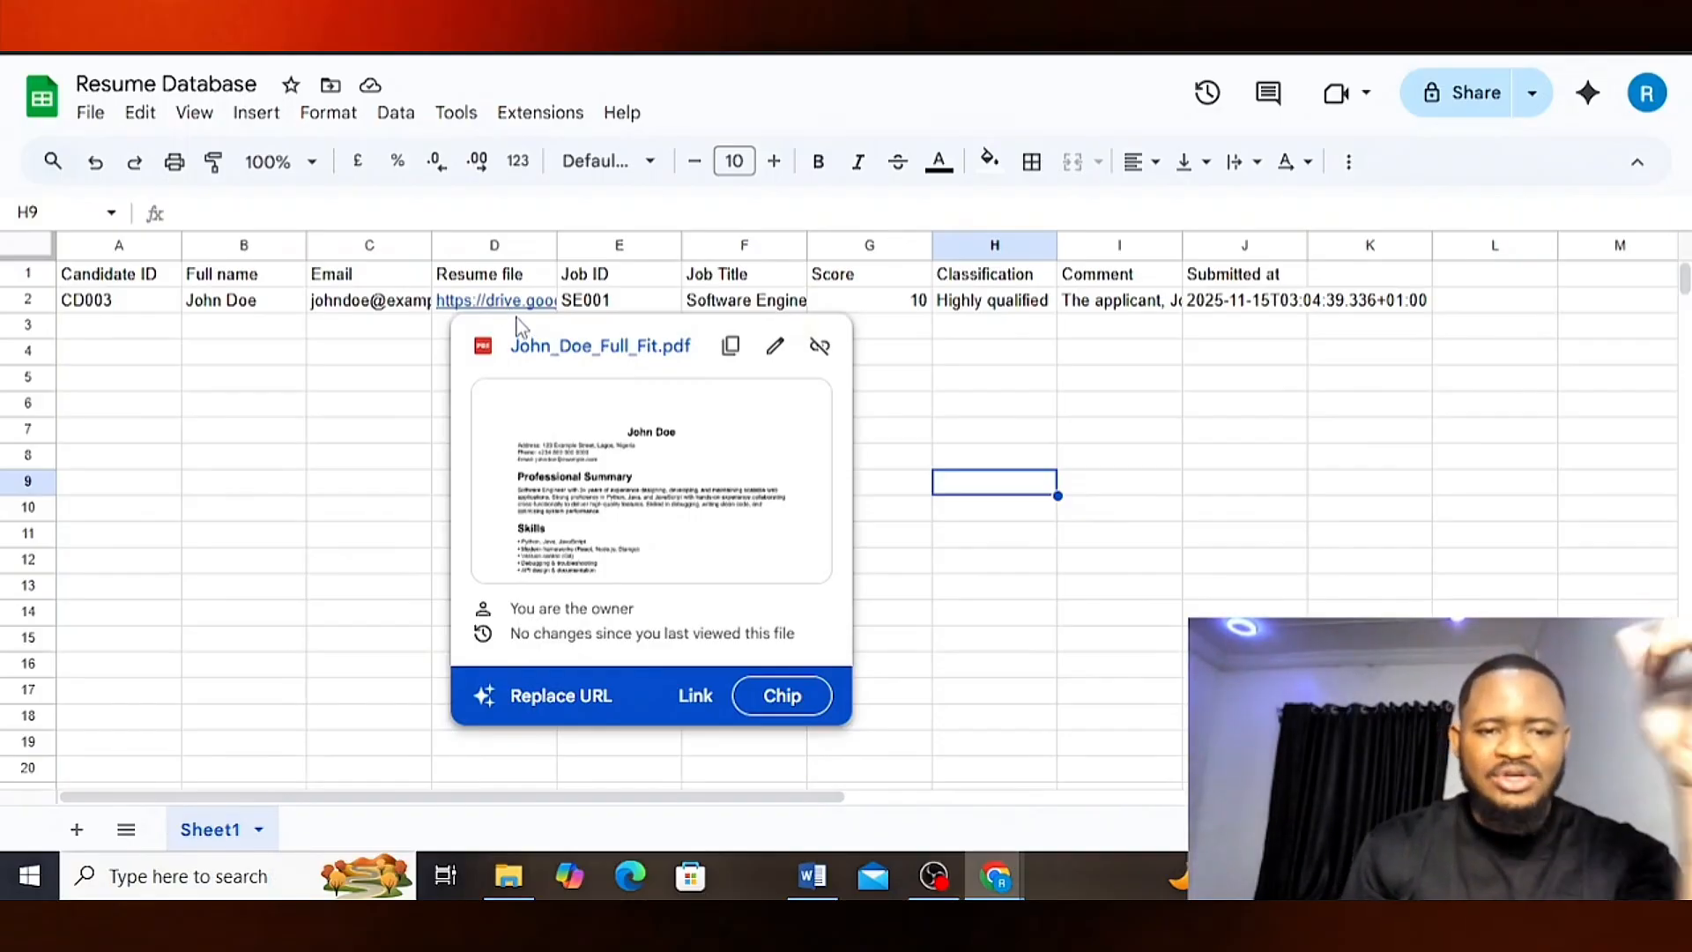
click(602, 348)
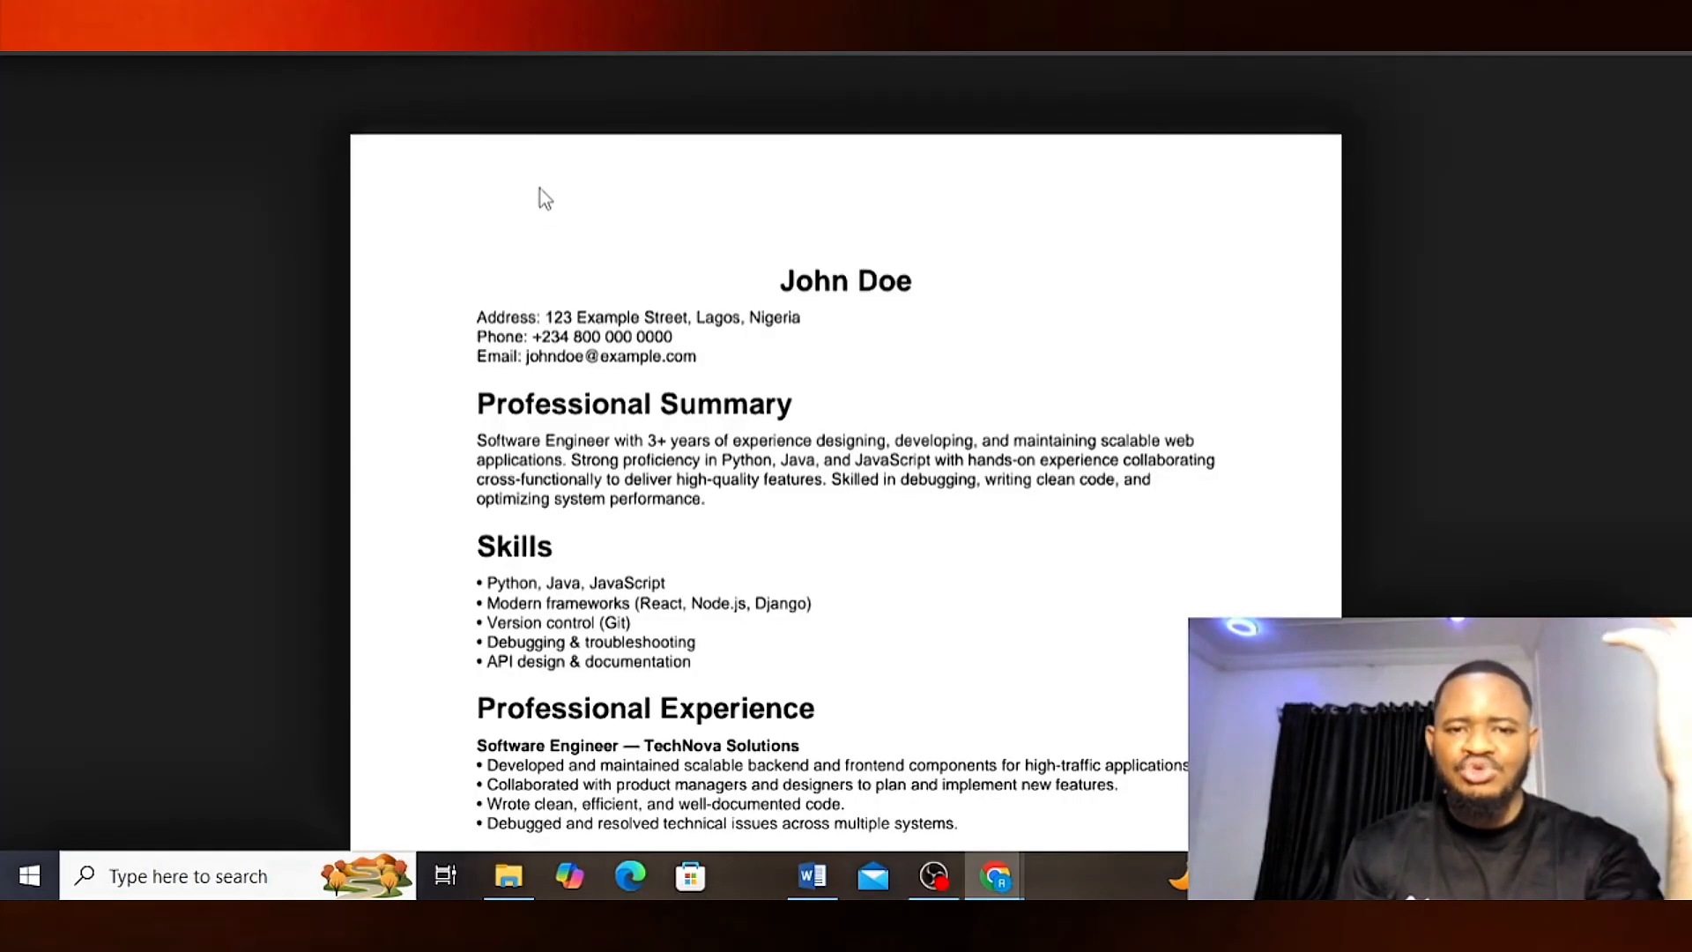
scroll(529, 357, down, 2)
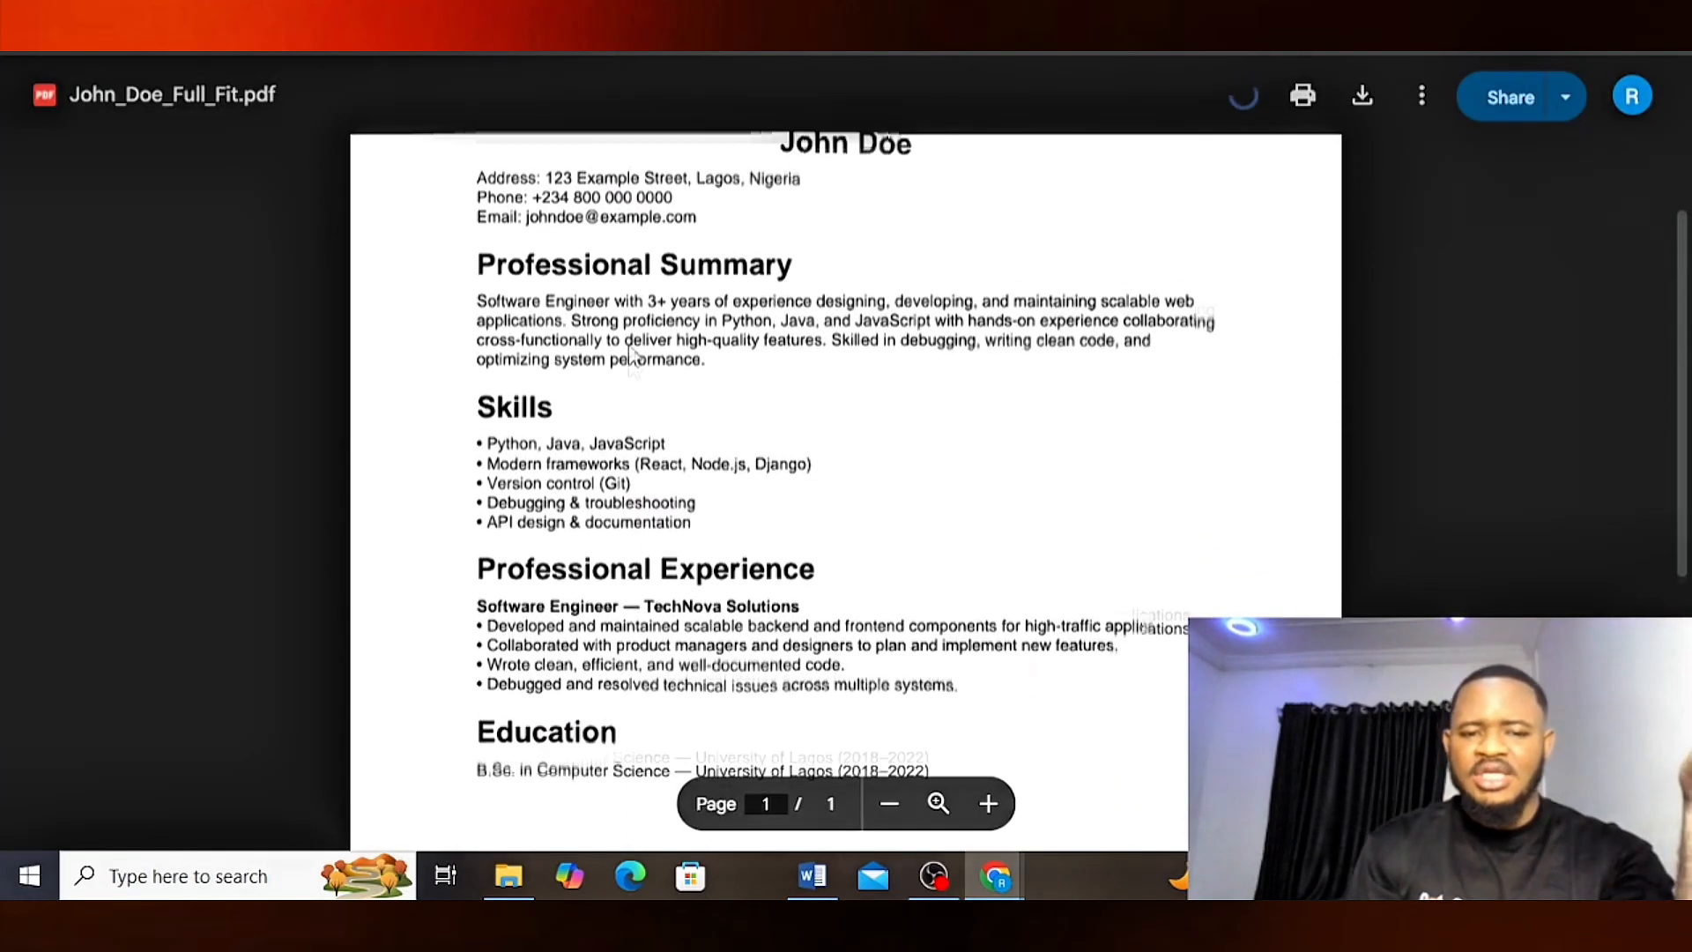
scroll(633, 357, down, 2)
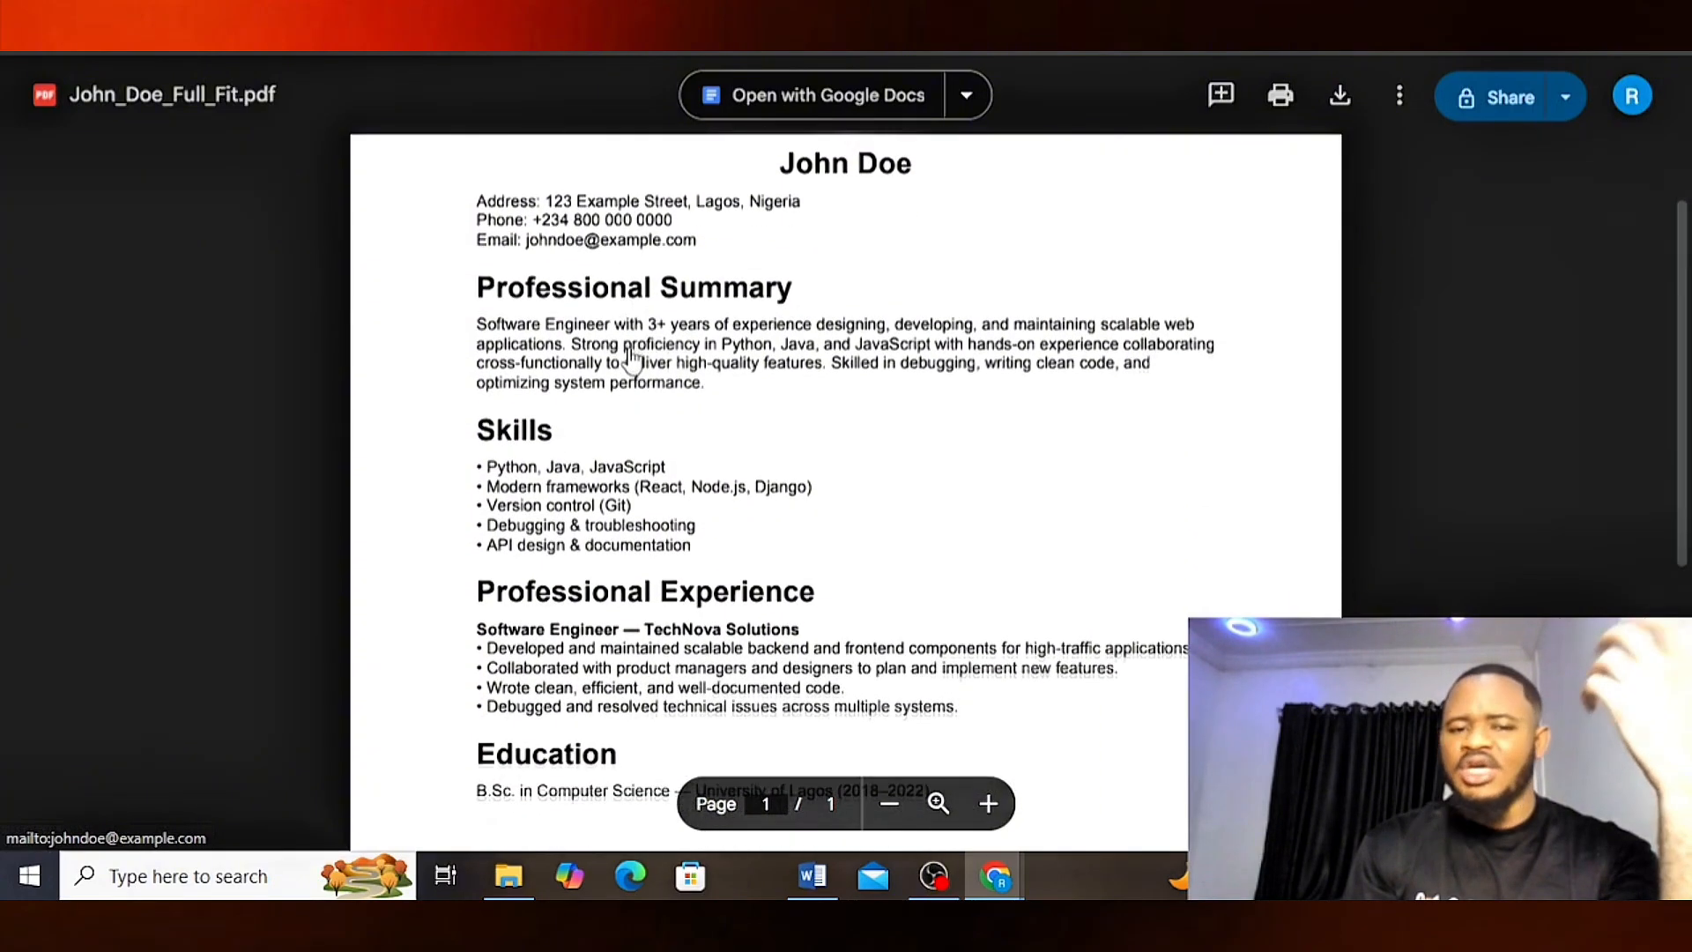
scroll(630, 348, up, 2)
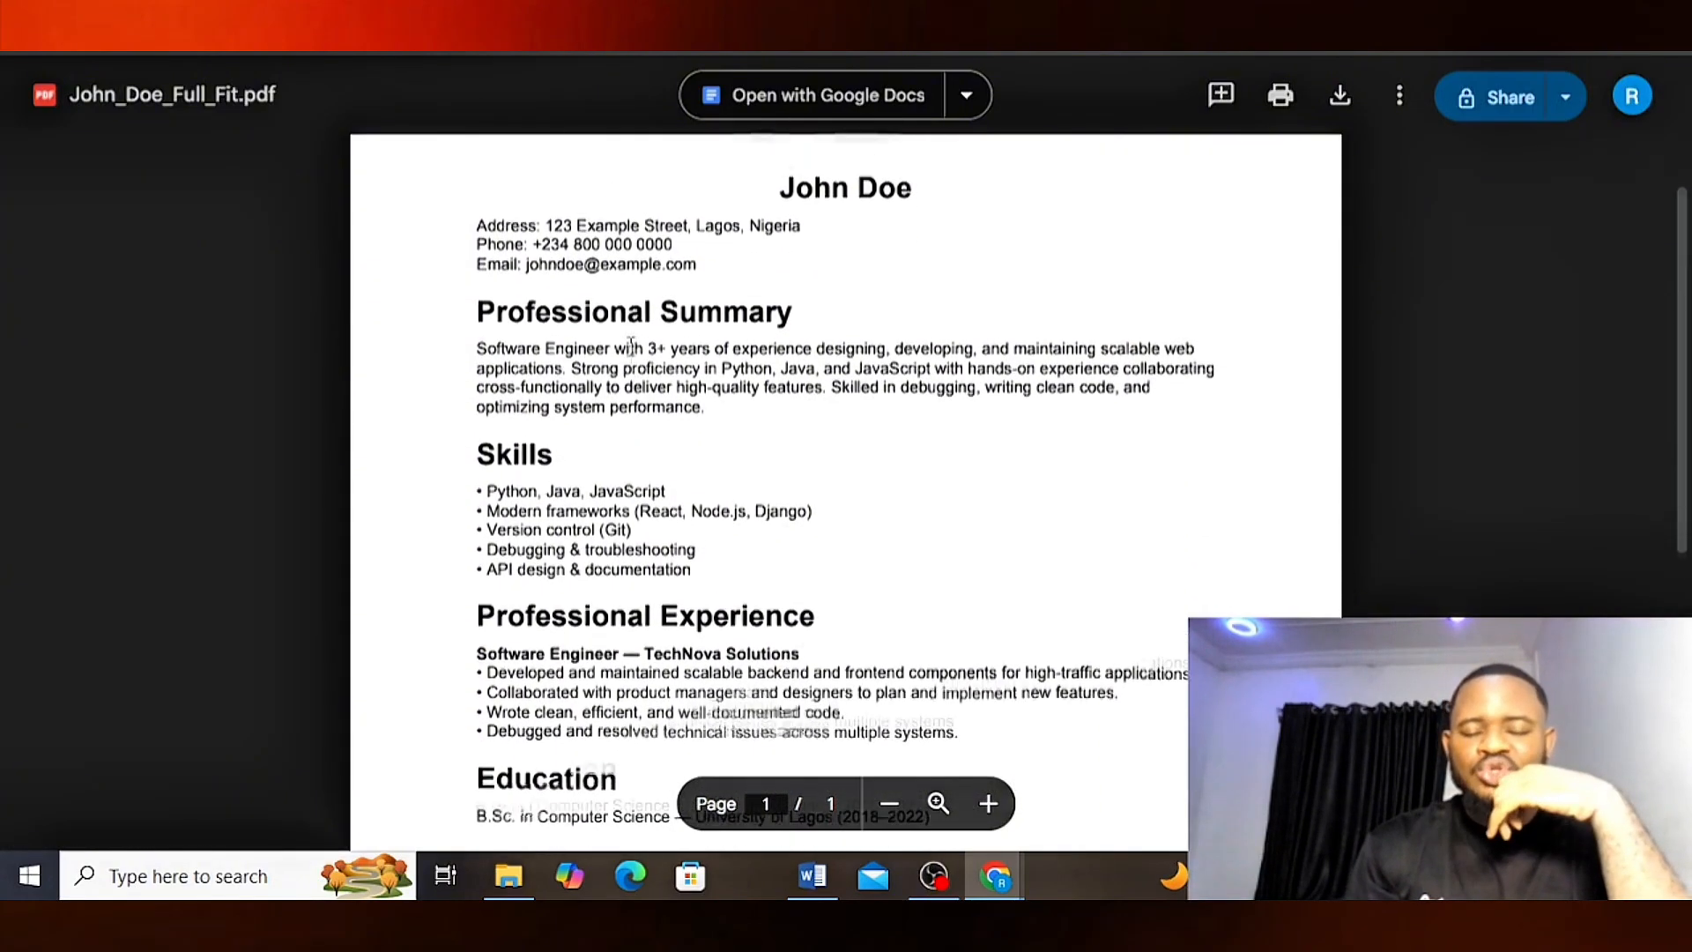
scroll(608, 347, down, 1)
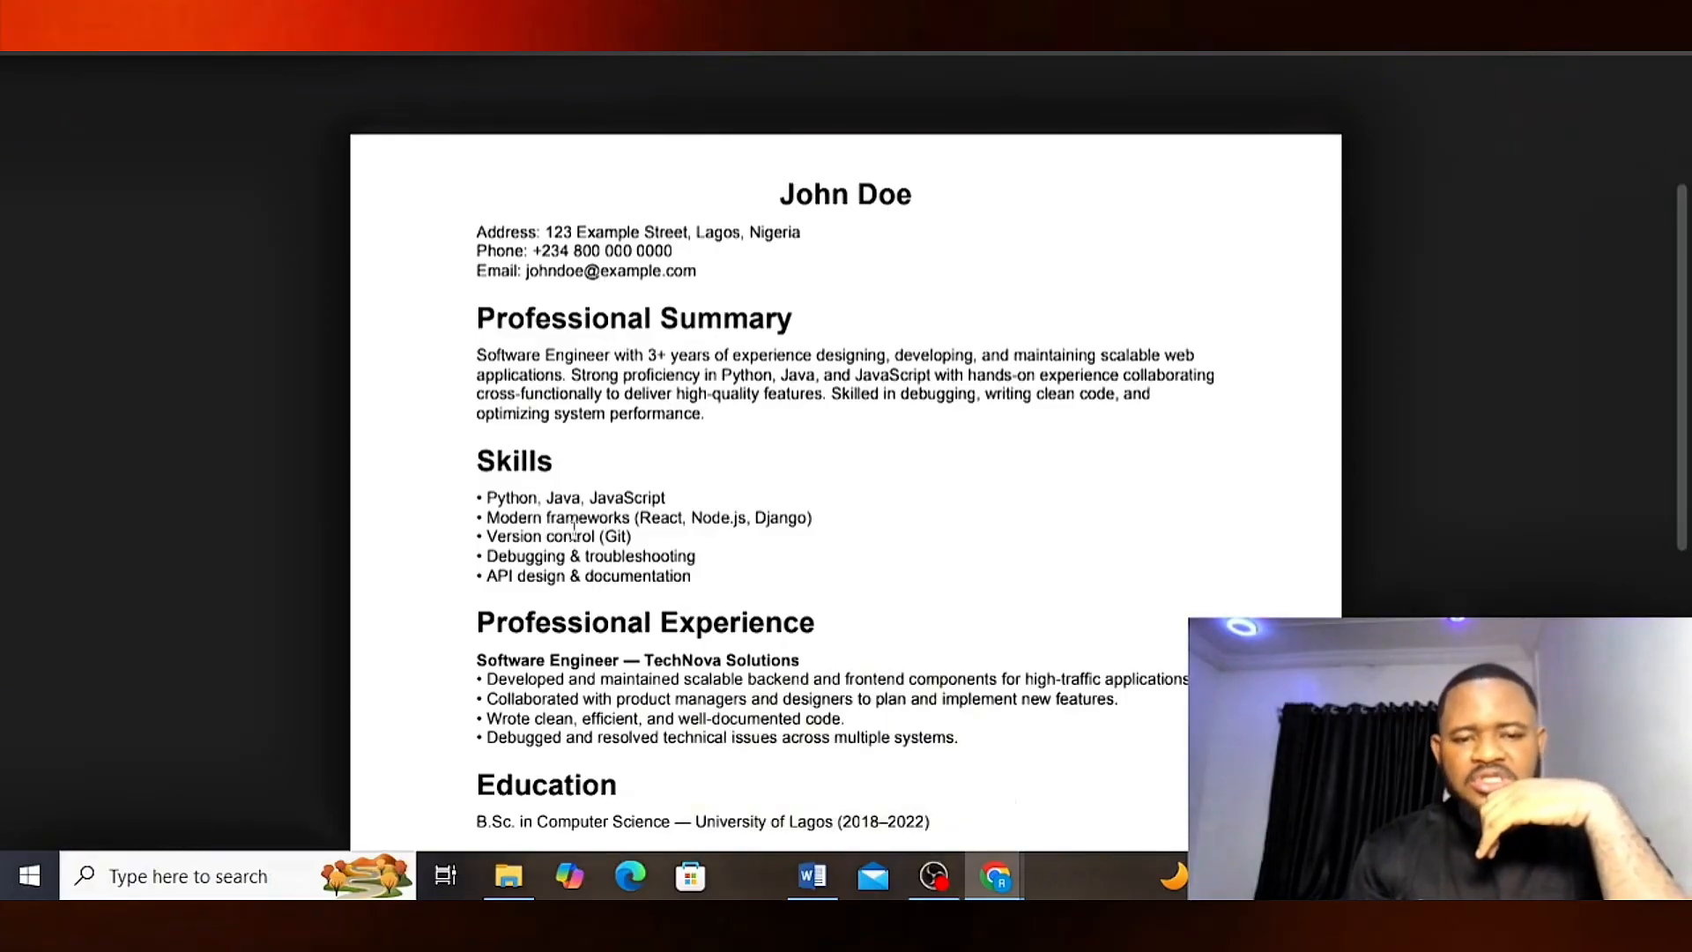
scroll(622, 588, down, 4)
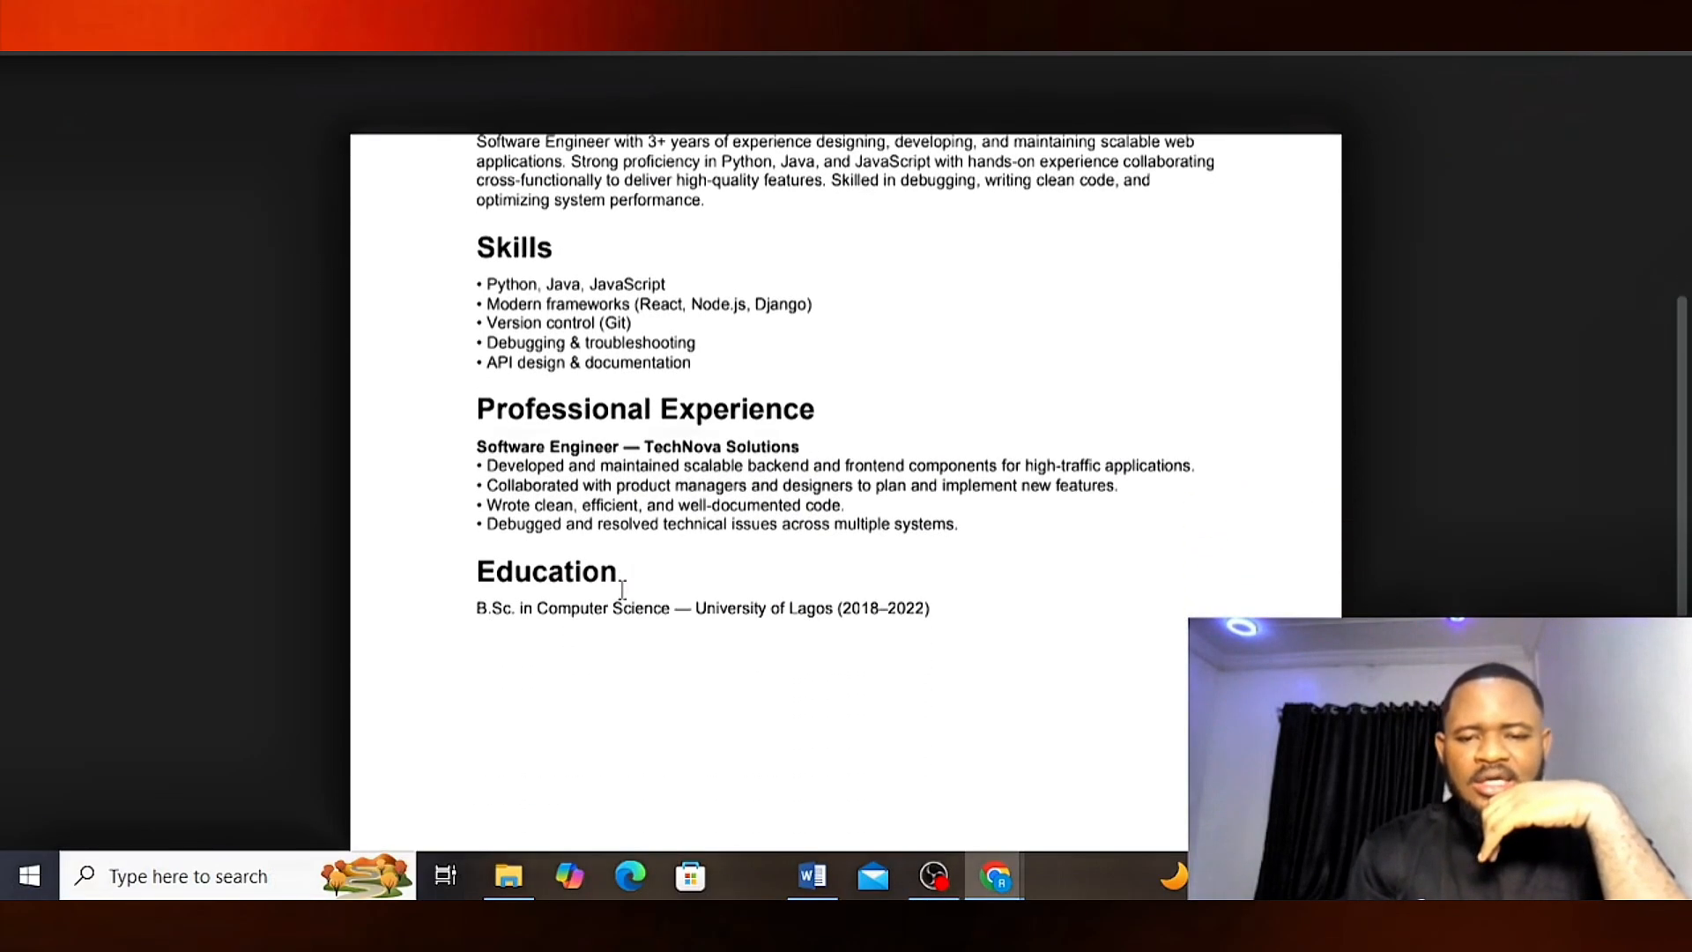
scroll(623, 588, up, 6)
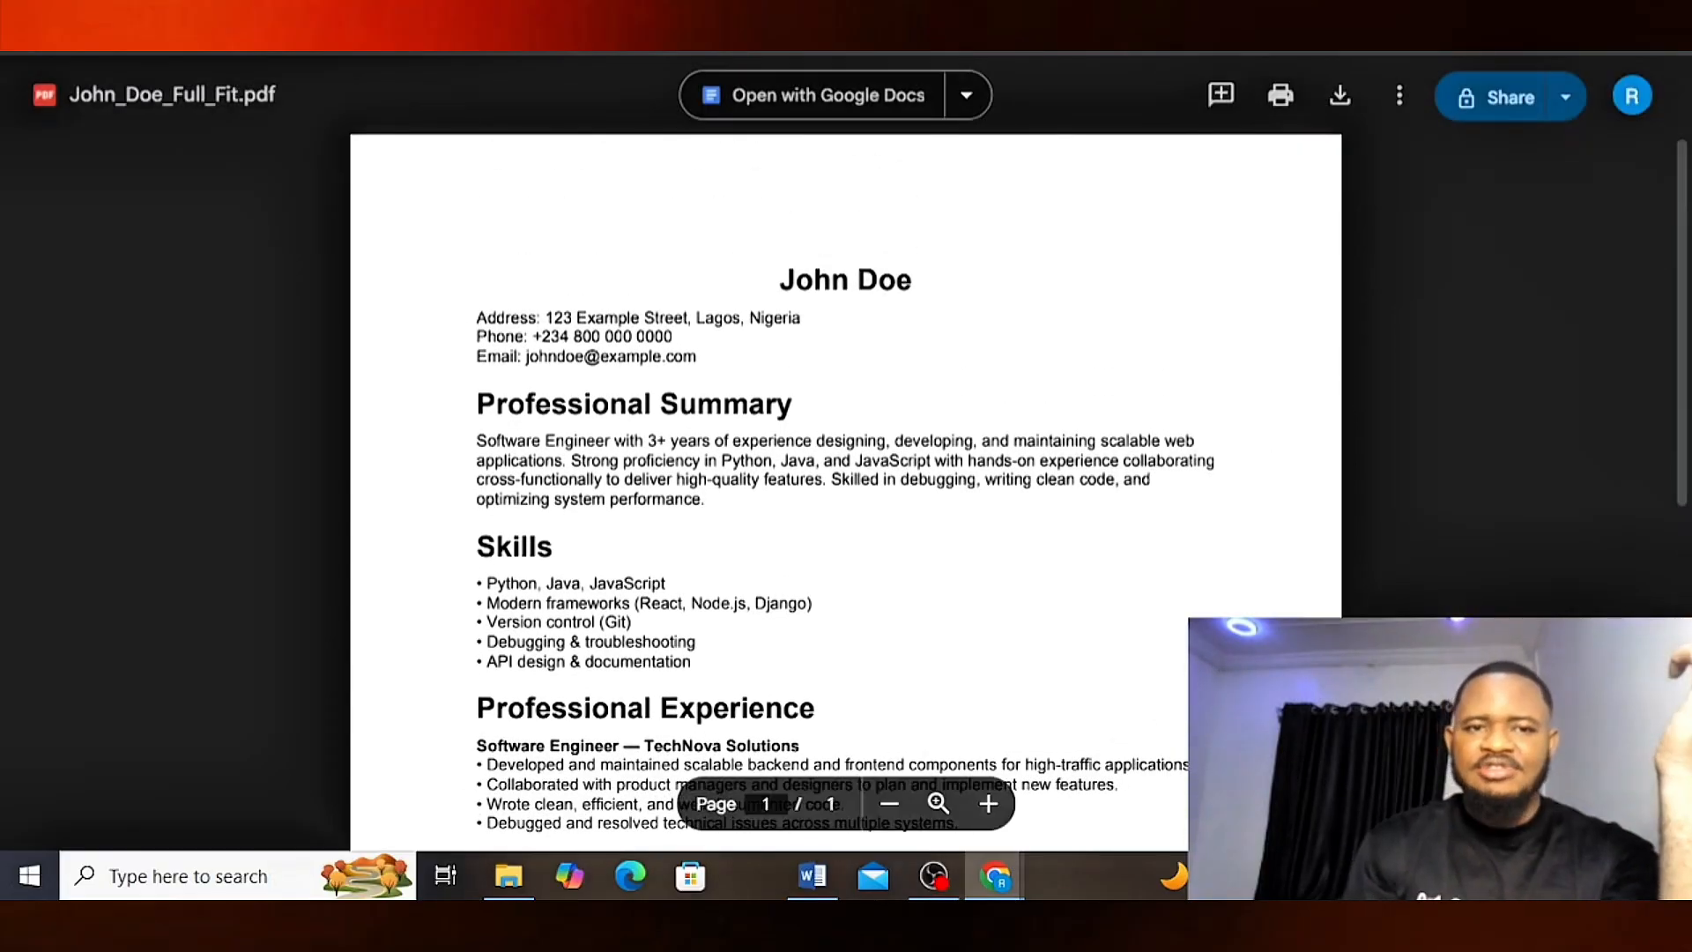
key(Escape)
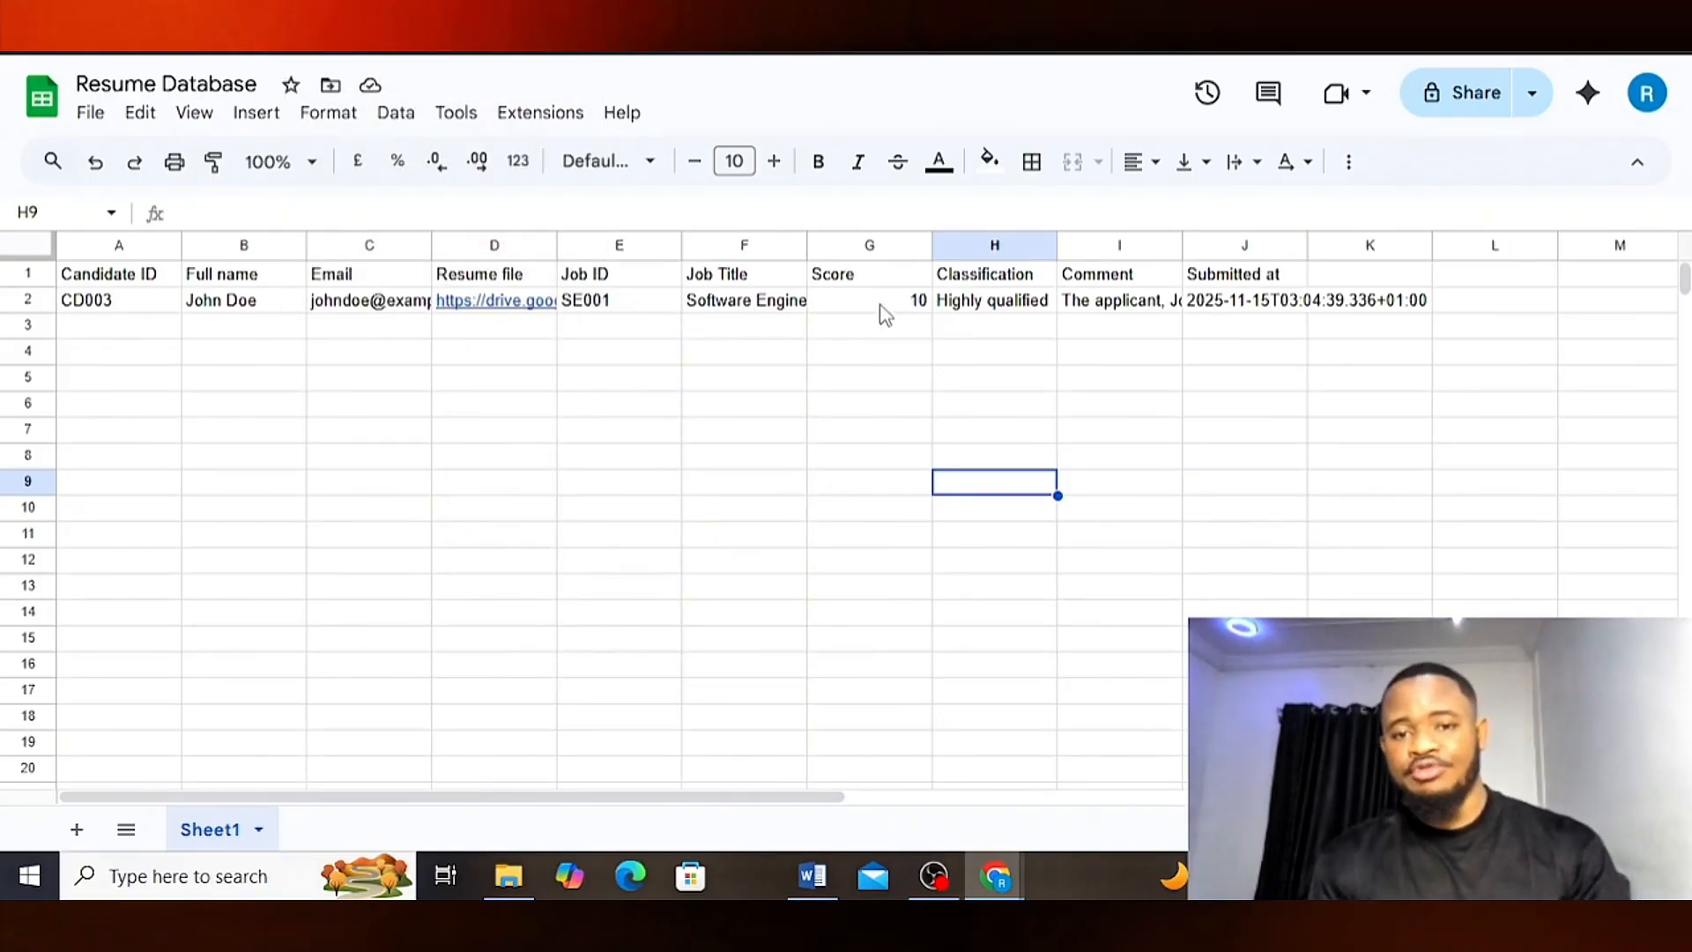
- Switch to n8n and execute My workflow 6 from the On form submission trigger to open the test form
click(330, 27)
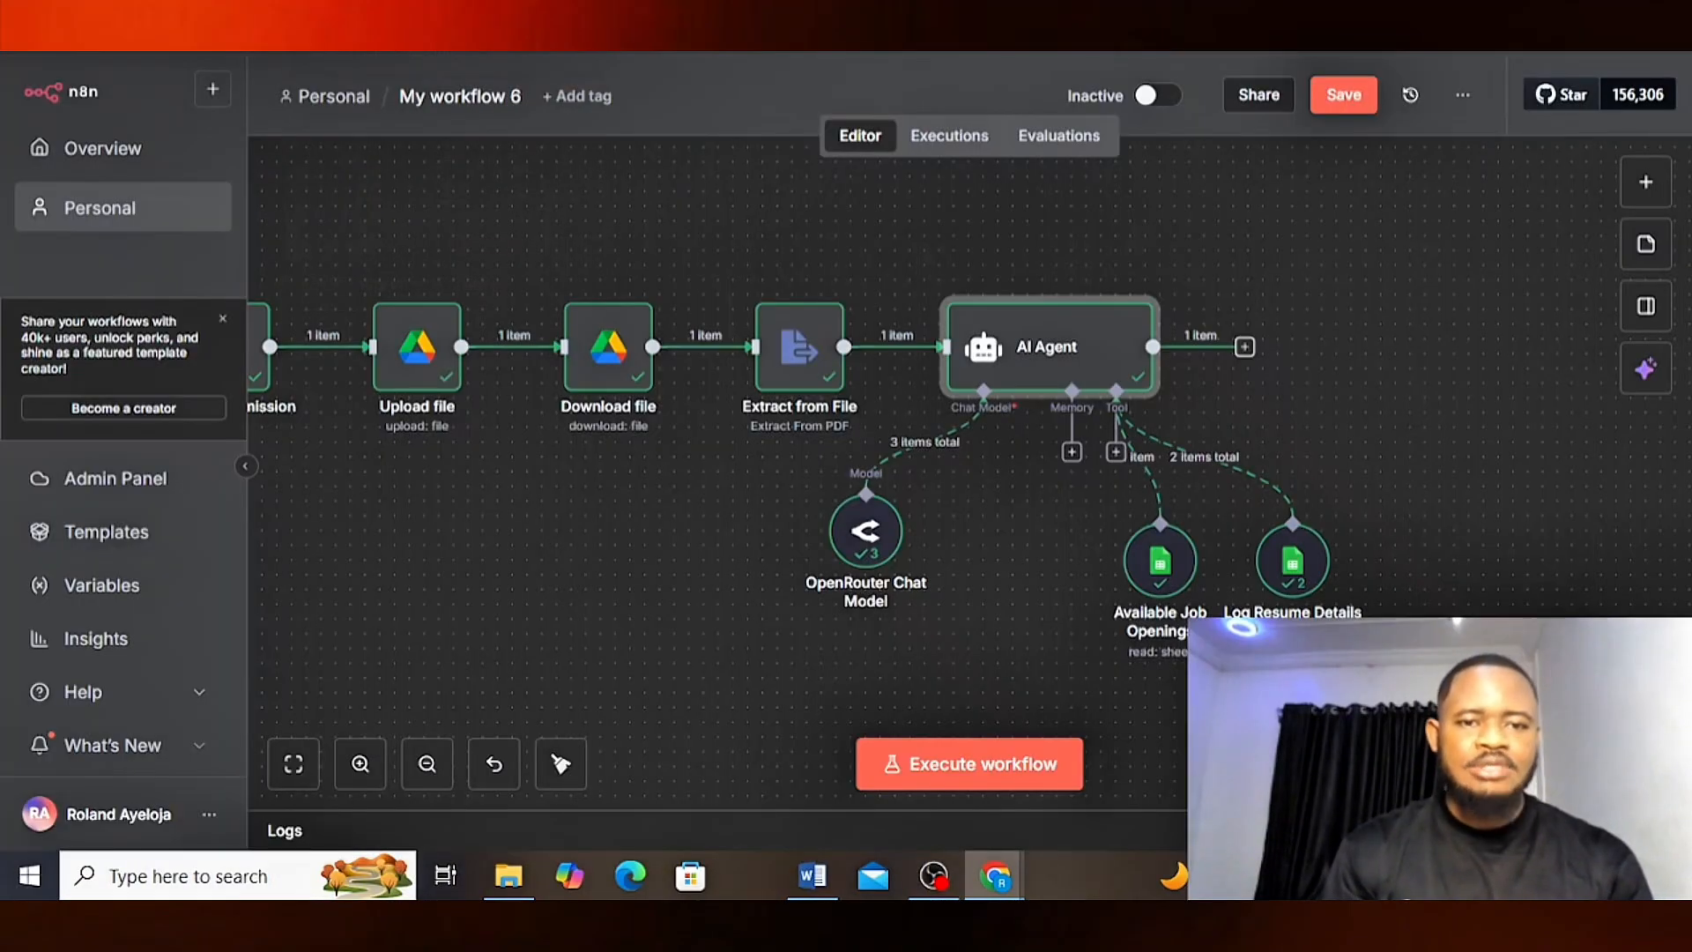
scroll(513, 205, left, 3)
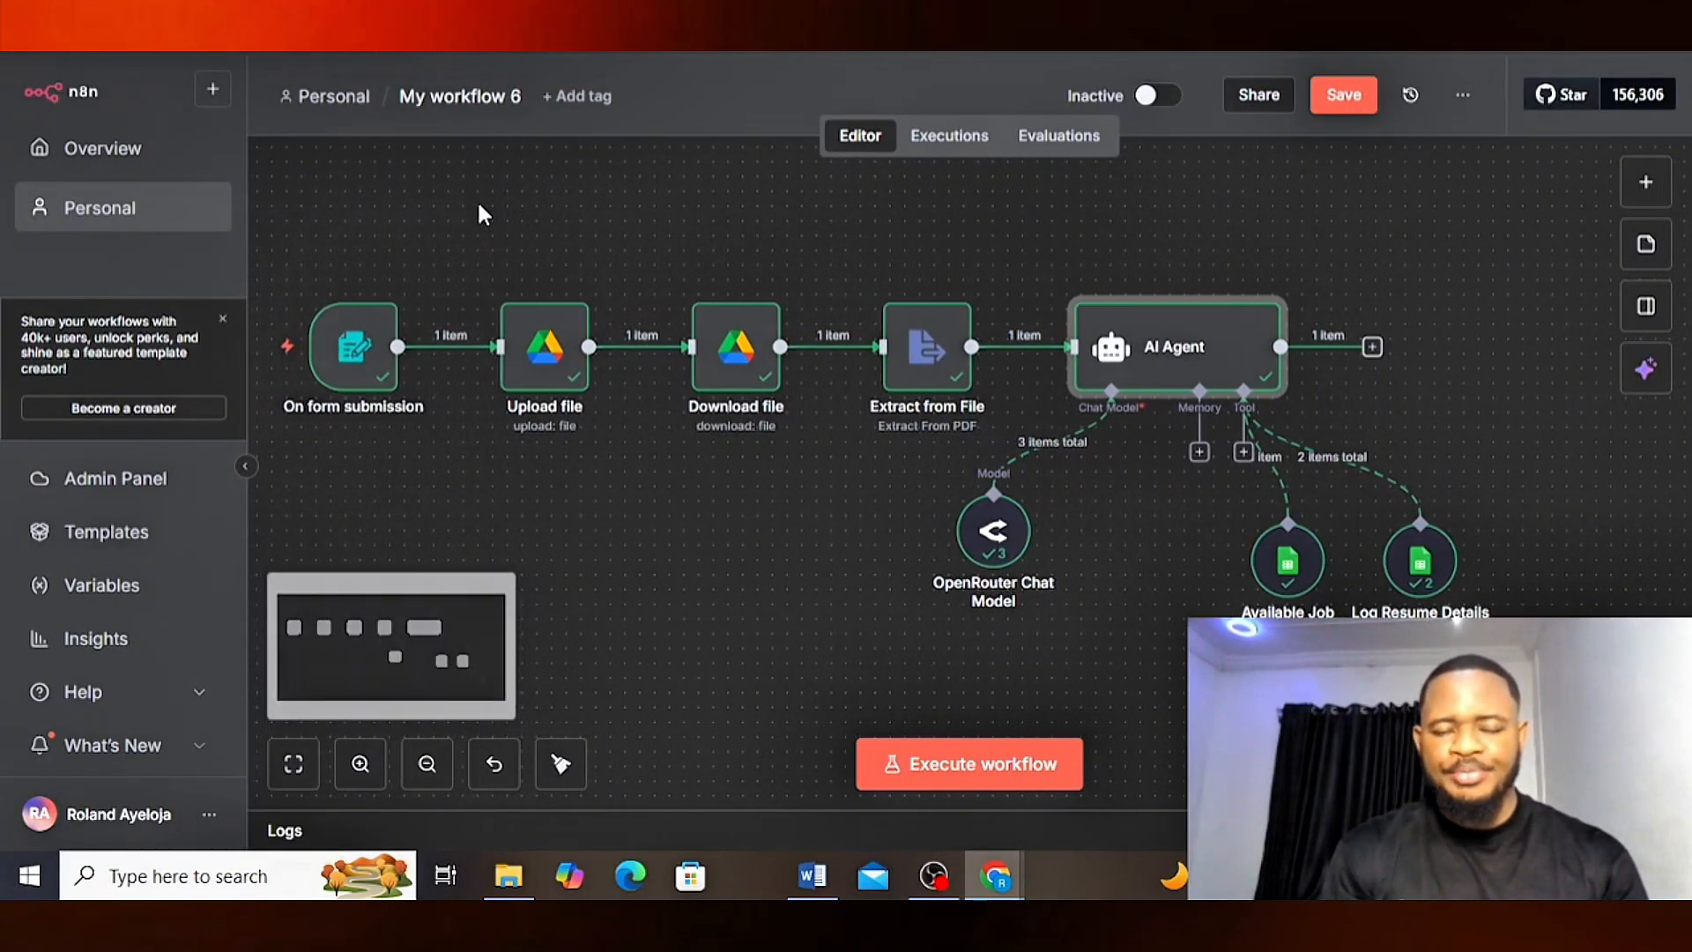
scroll(478, 201, left, 3)
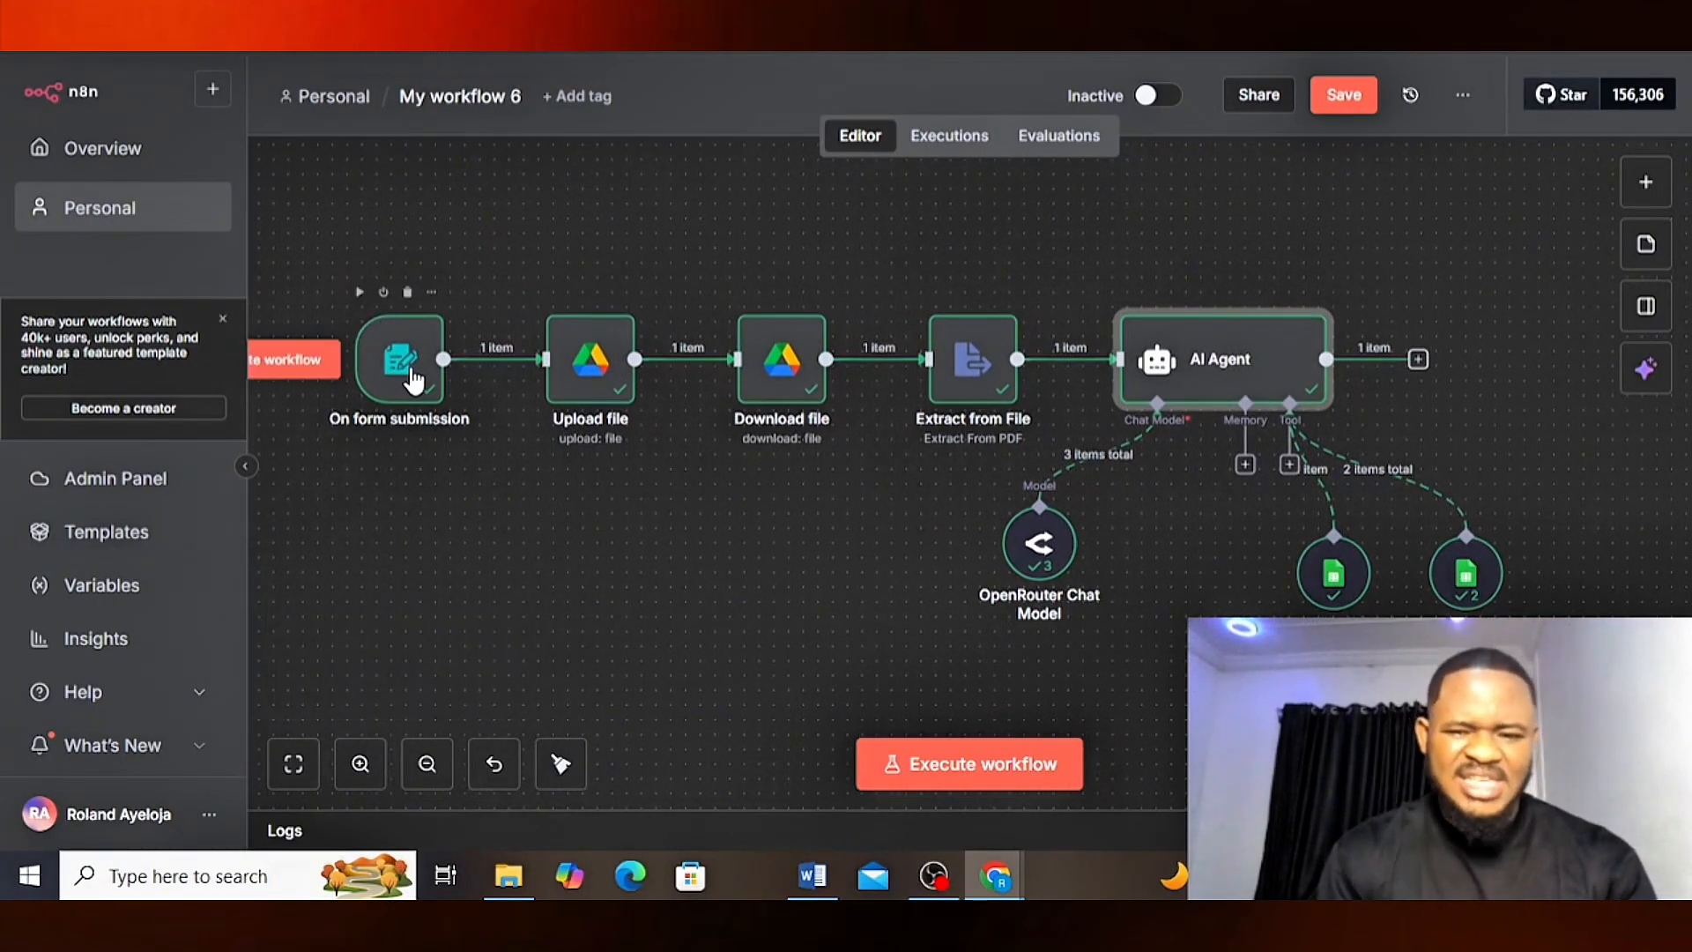
click(284, 370)
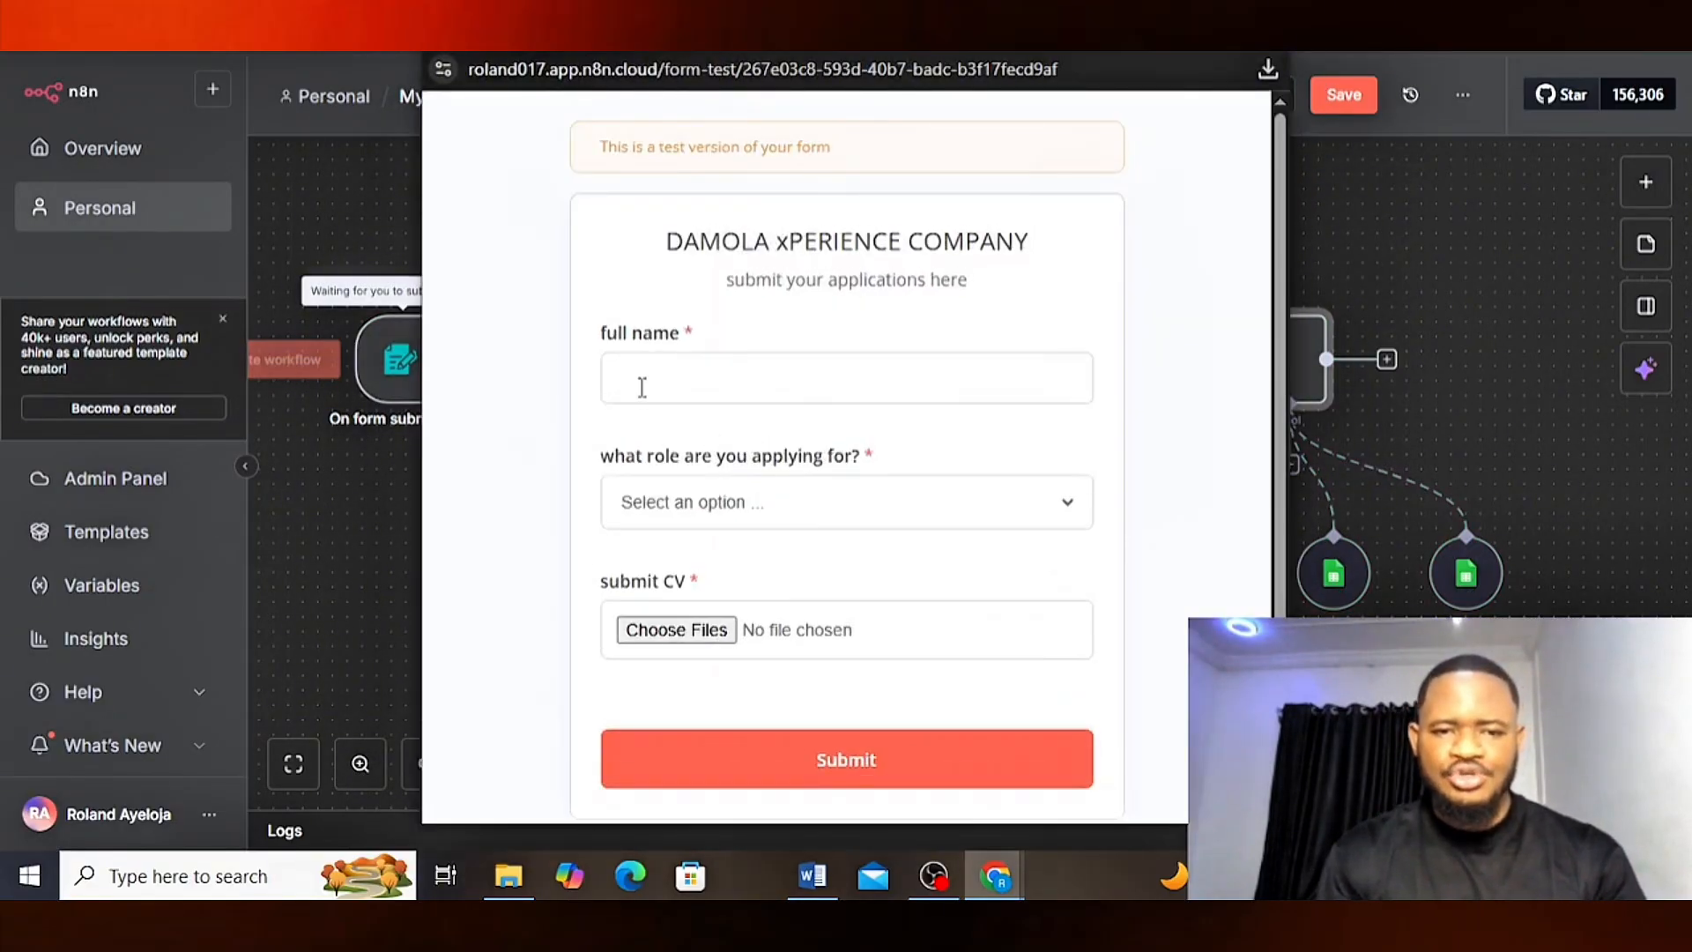
- Enter the applicant's full name in the test form and choose Software engineer as the role applied for
click(643, 387)
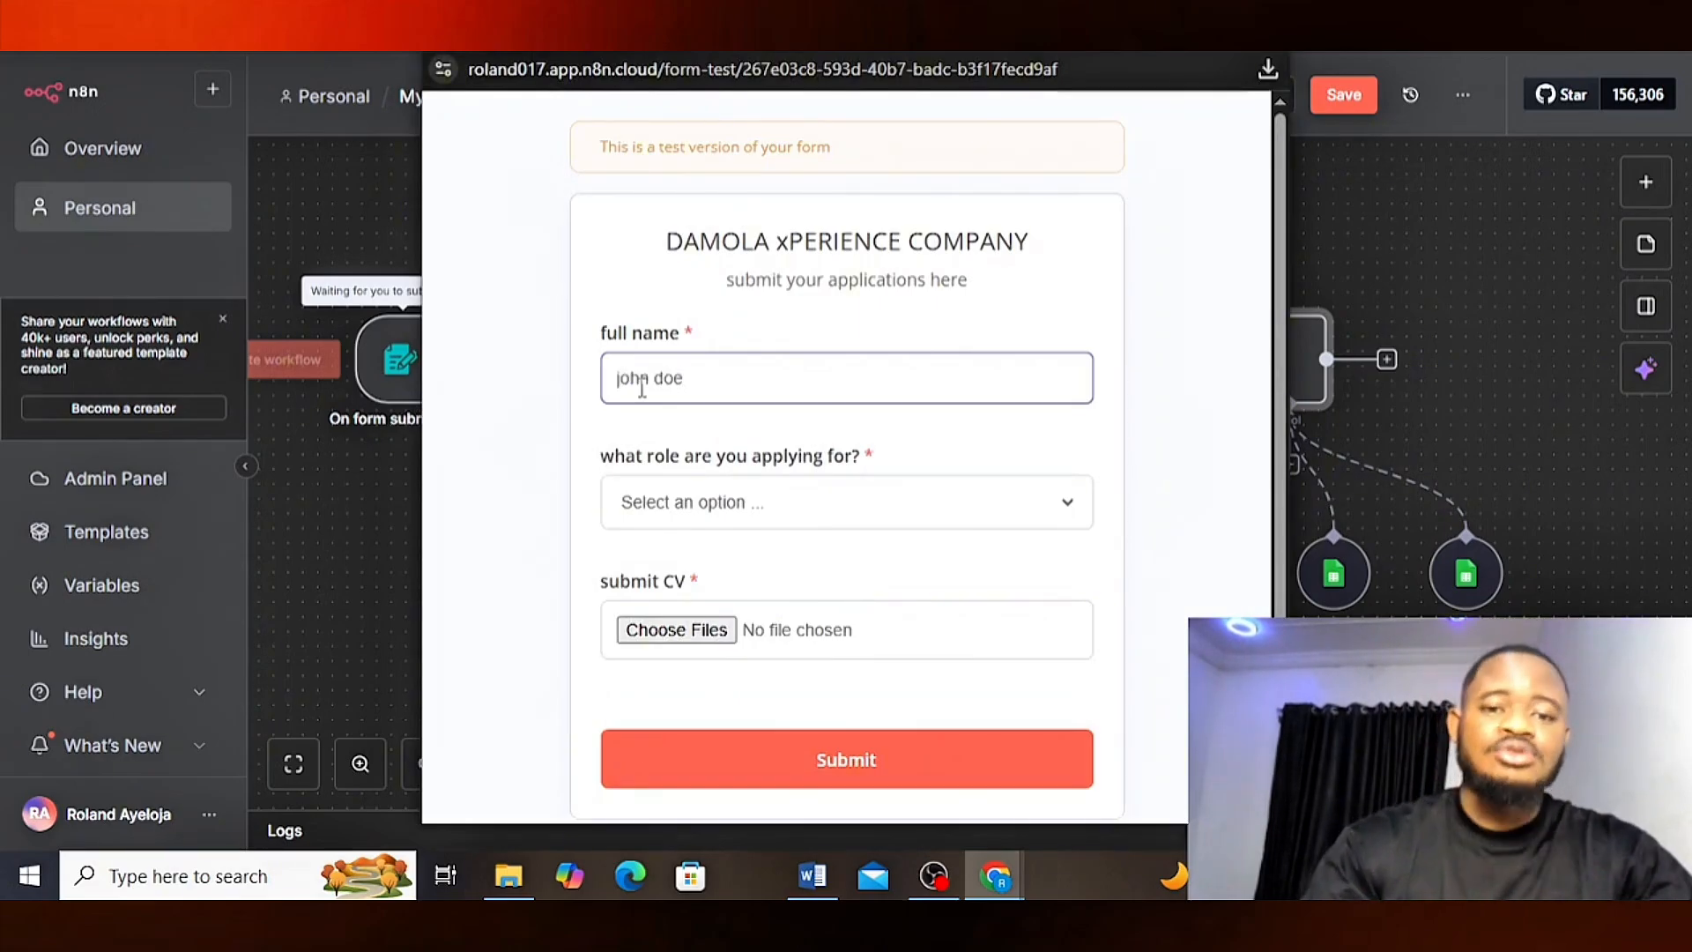
click(789, 510)
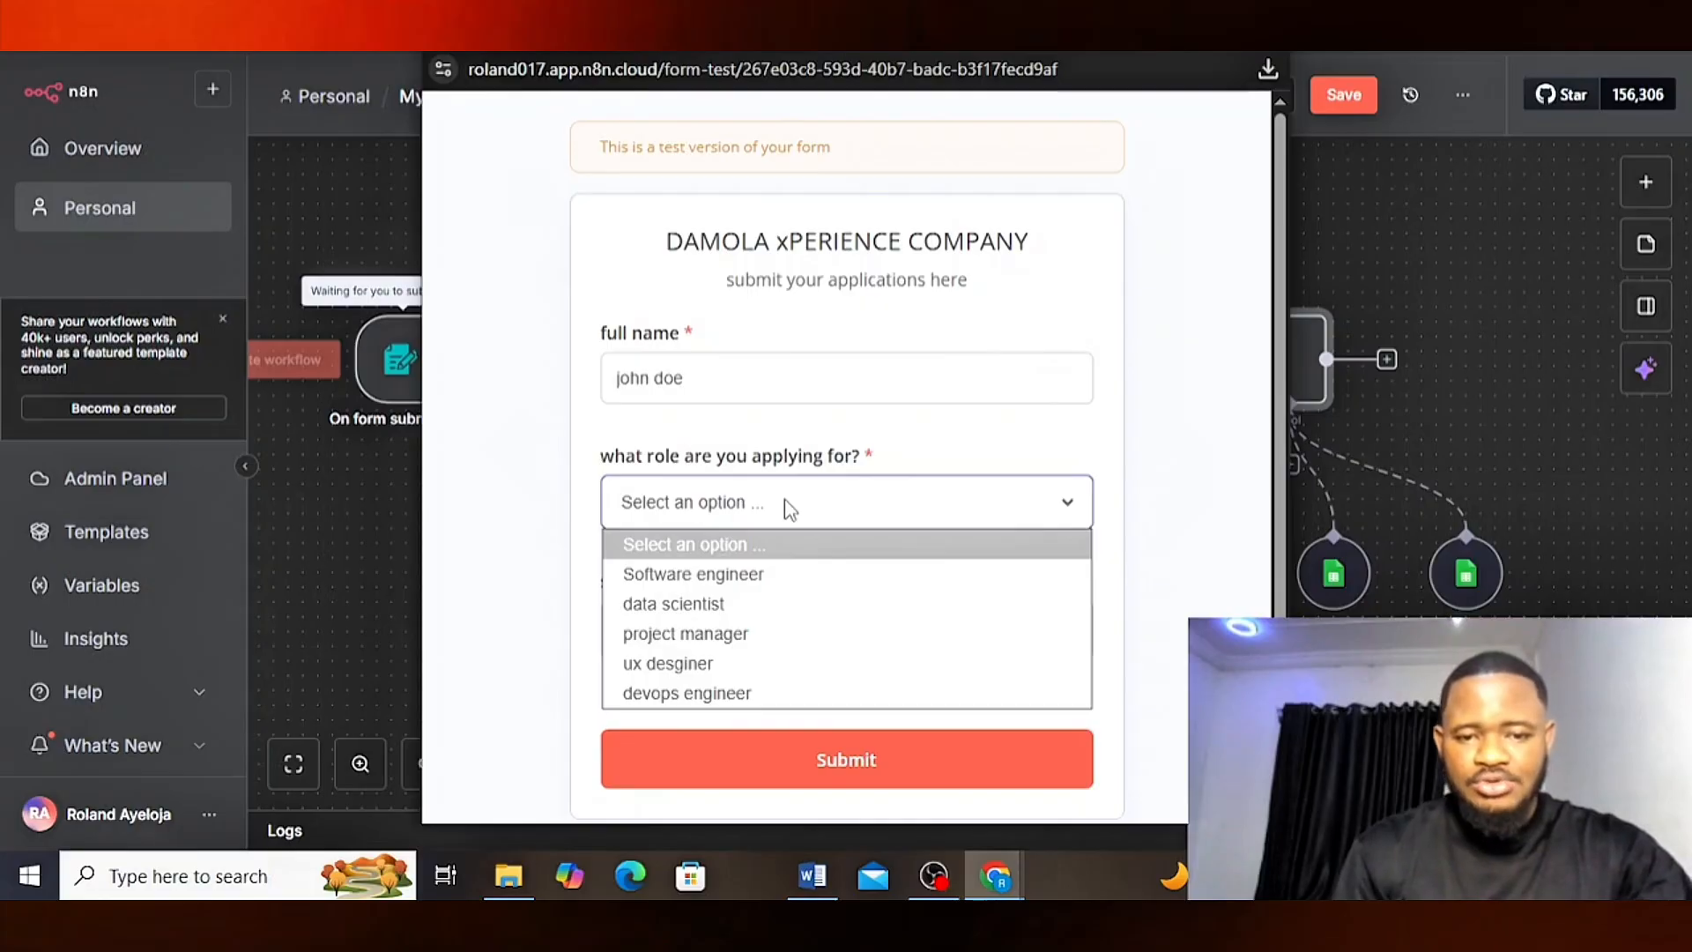
click(714, 575)
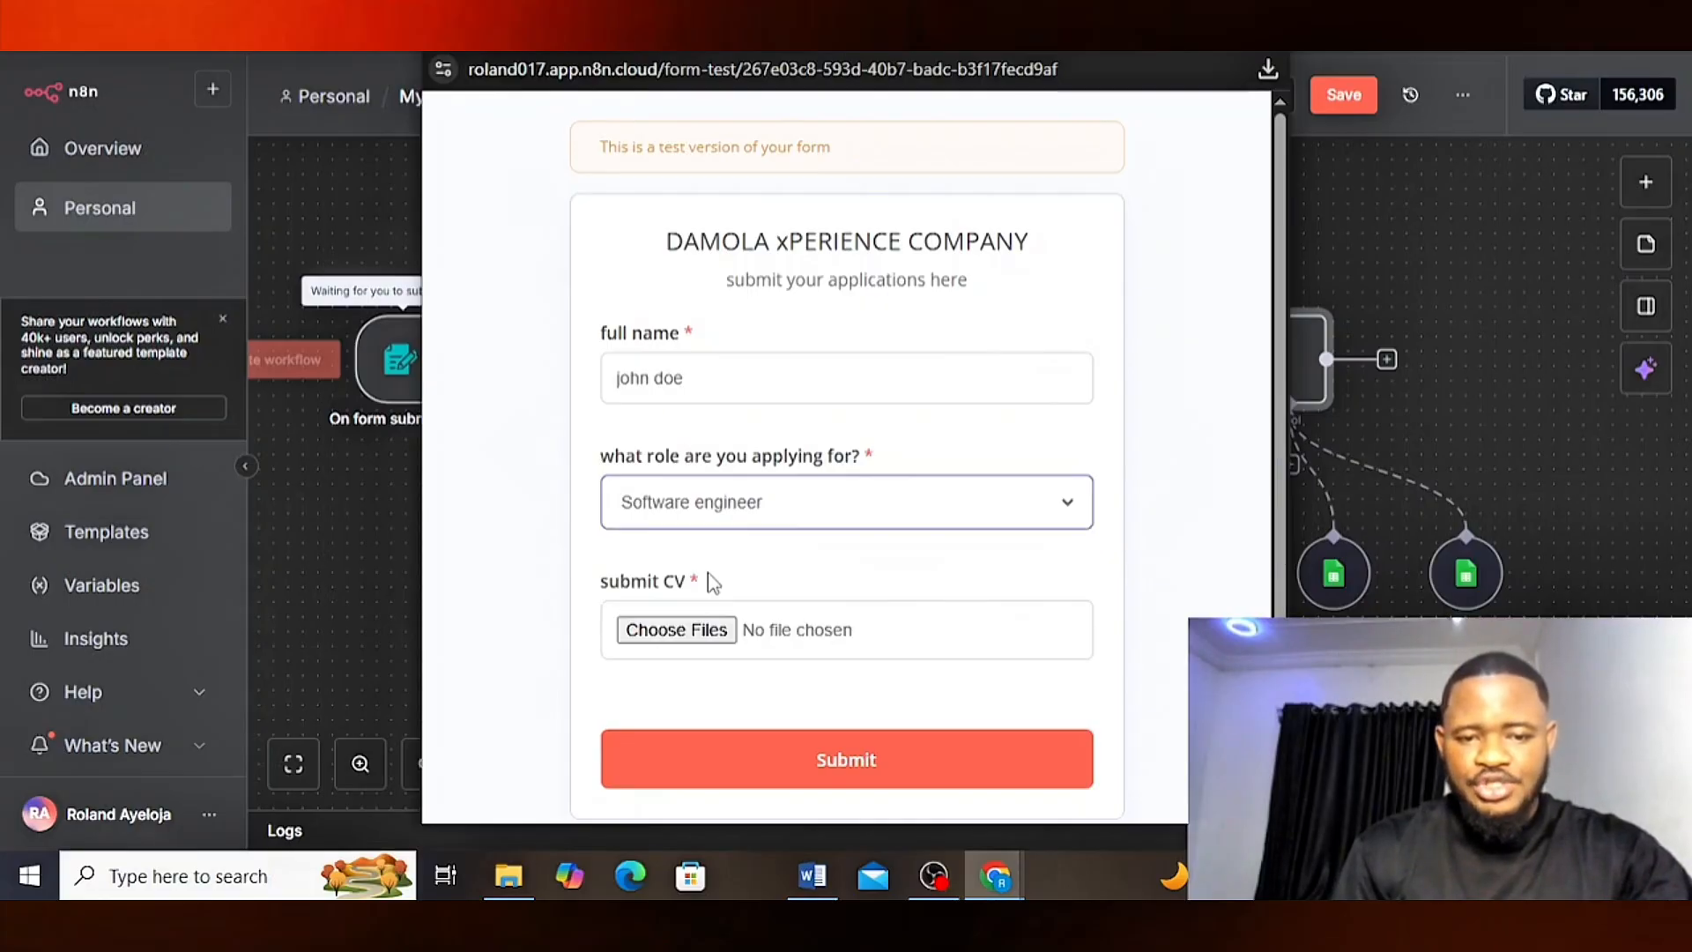
- Attach the candidate's Thirty_Percent_Fit resume from Downloads as the CV, submit the form and return to the workflow canvas
click(679, 631)
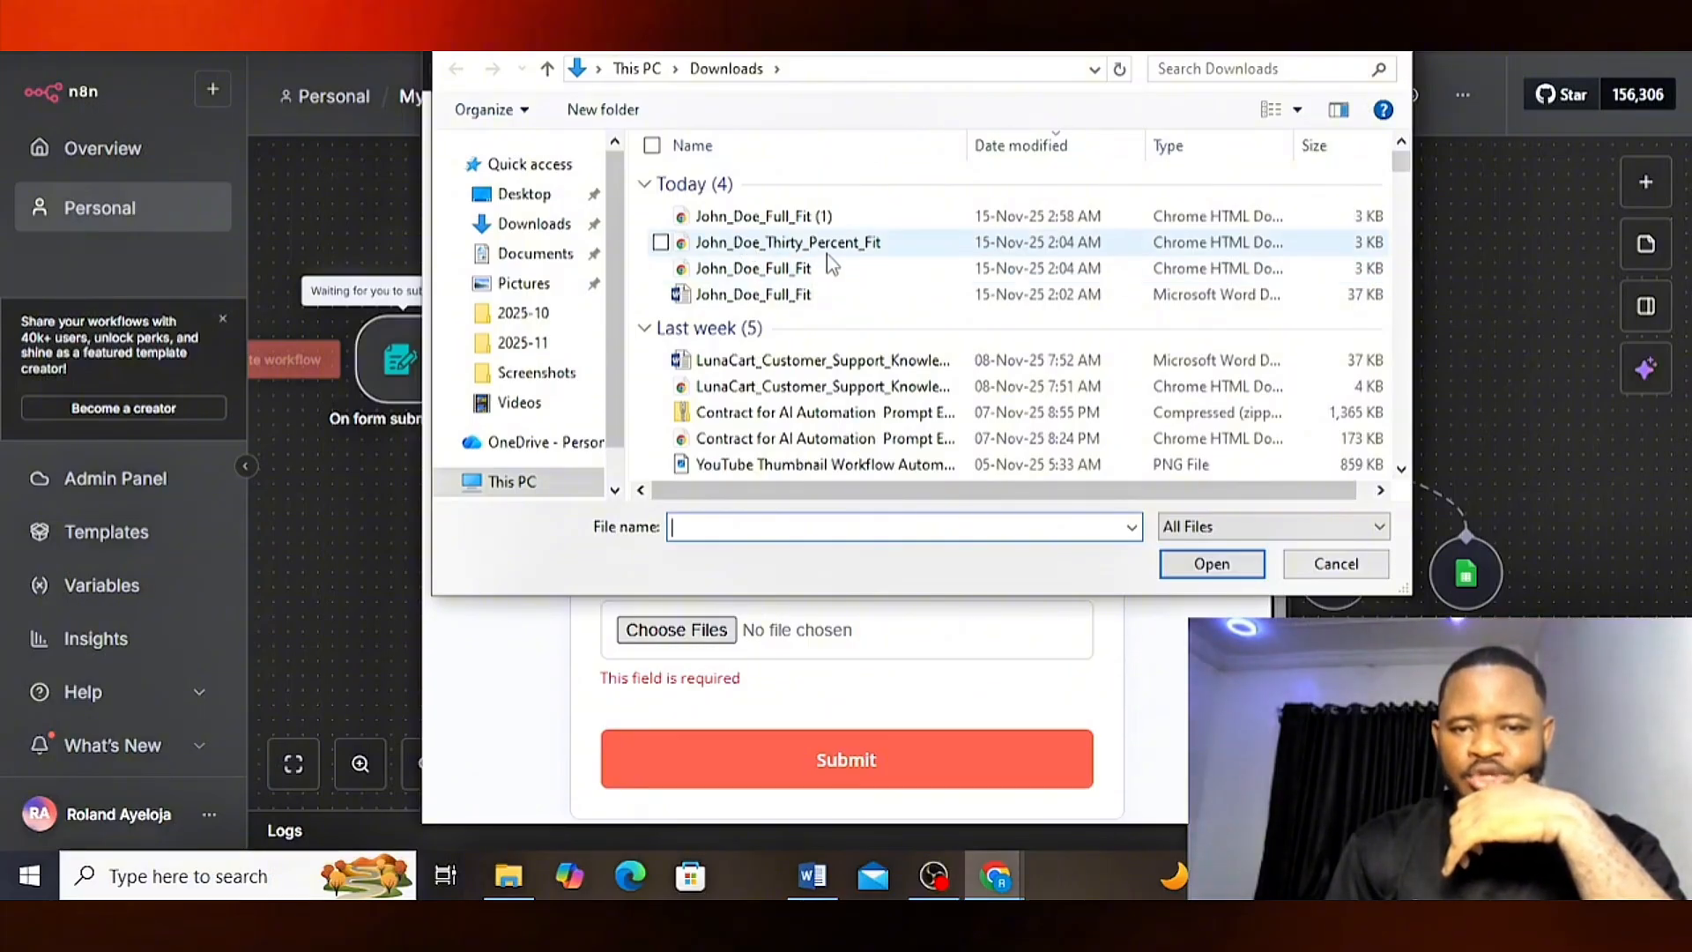
click(917, 250)
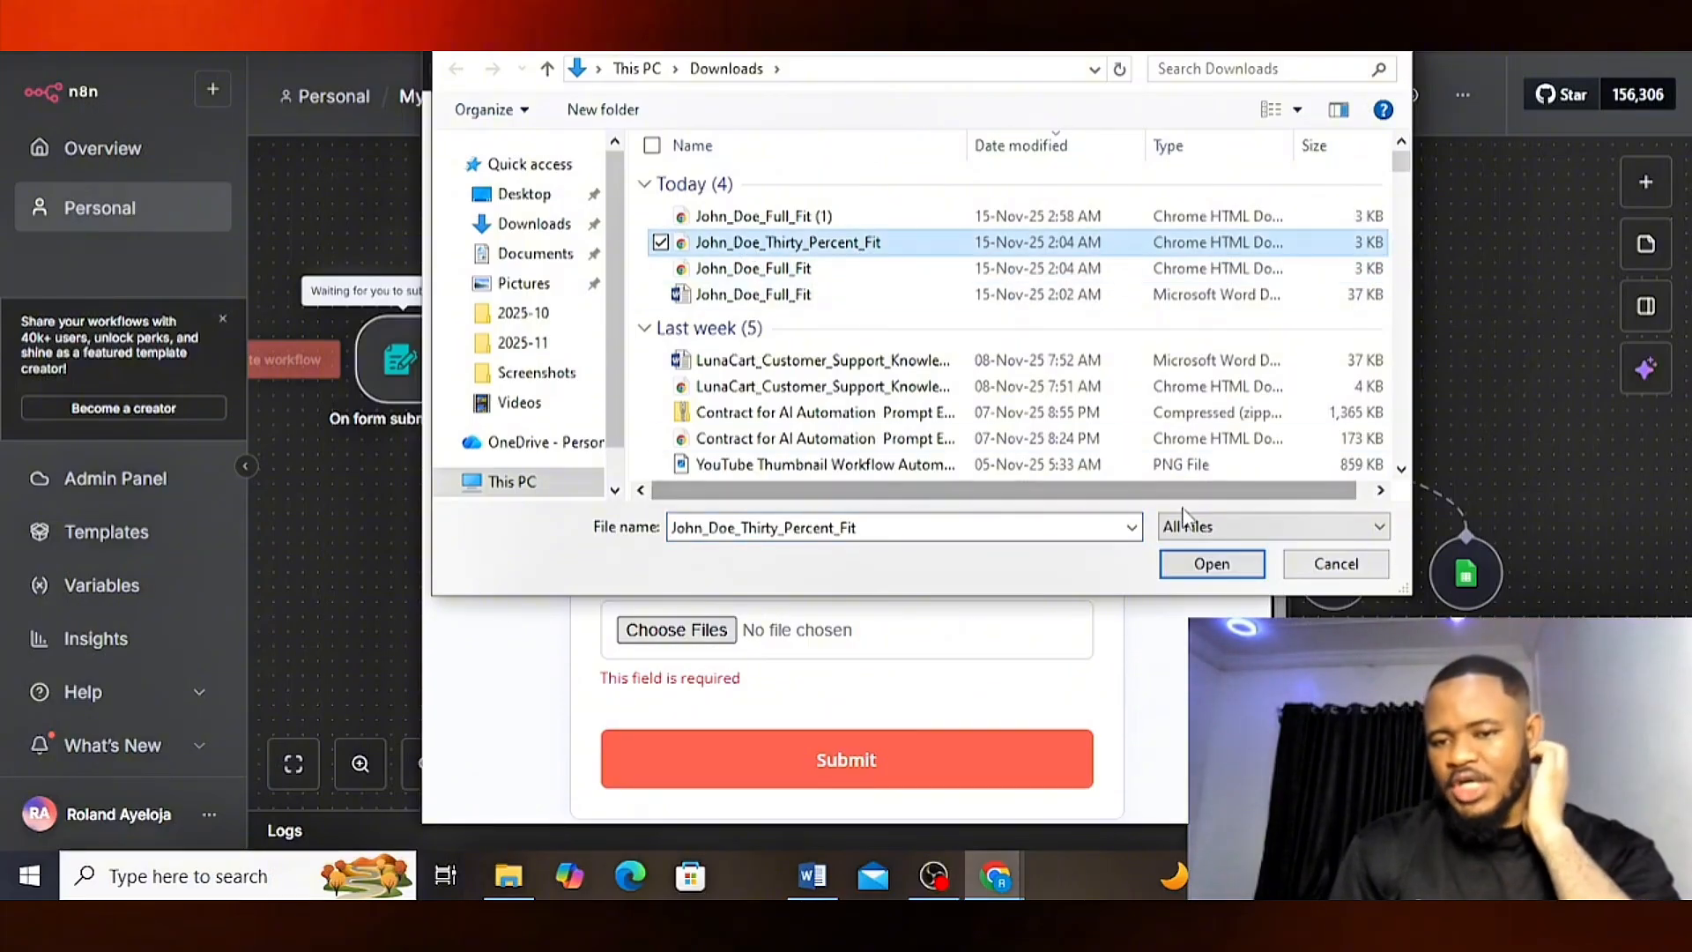
click(1181, 569)
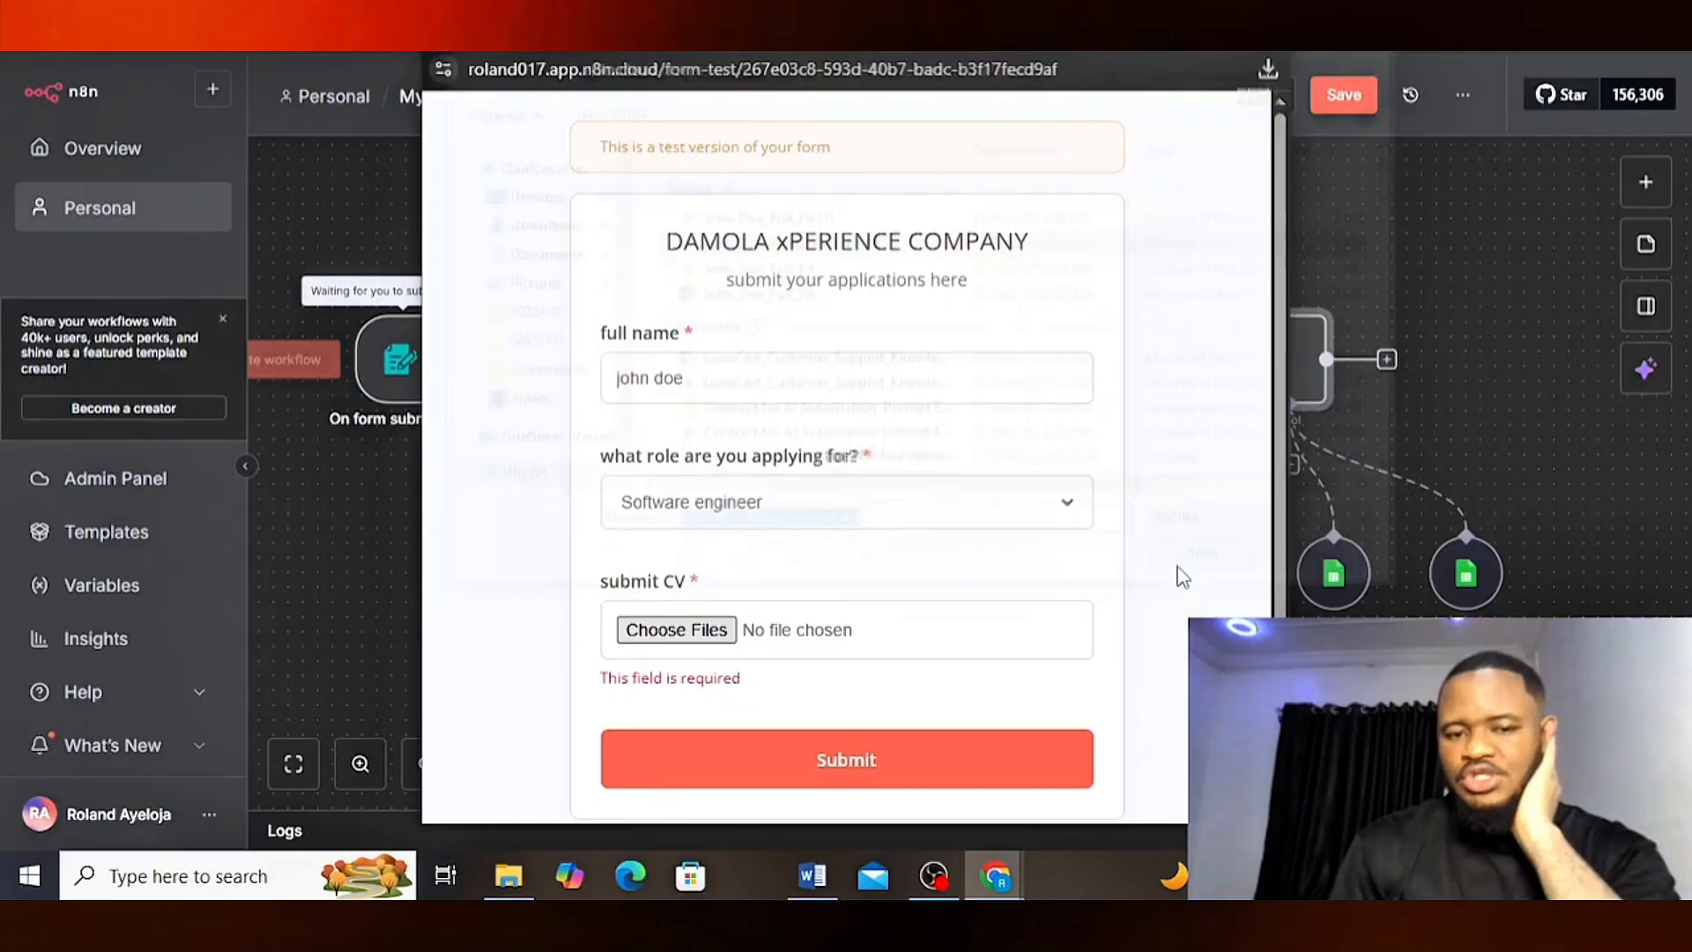
click(809, 767)
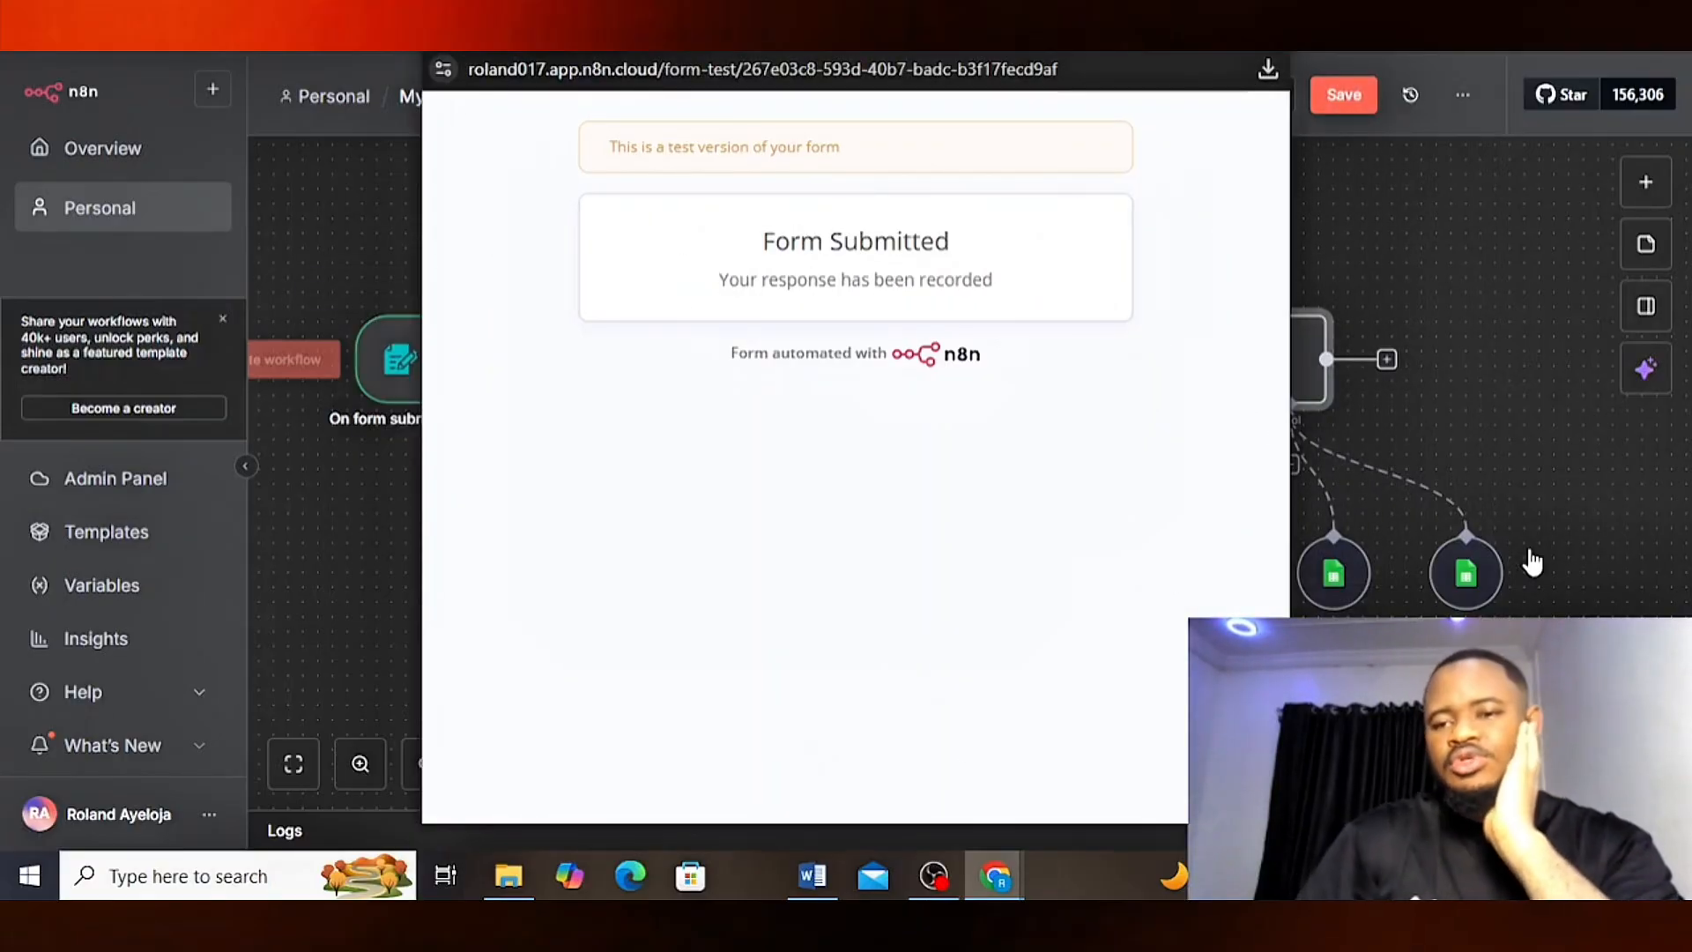
click(1489, 334)
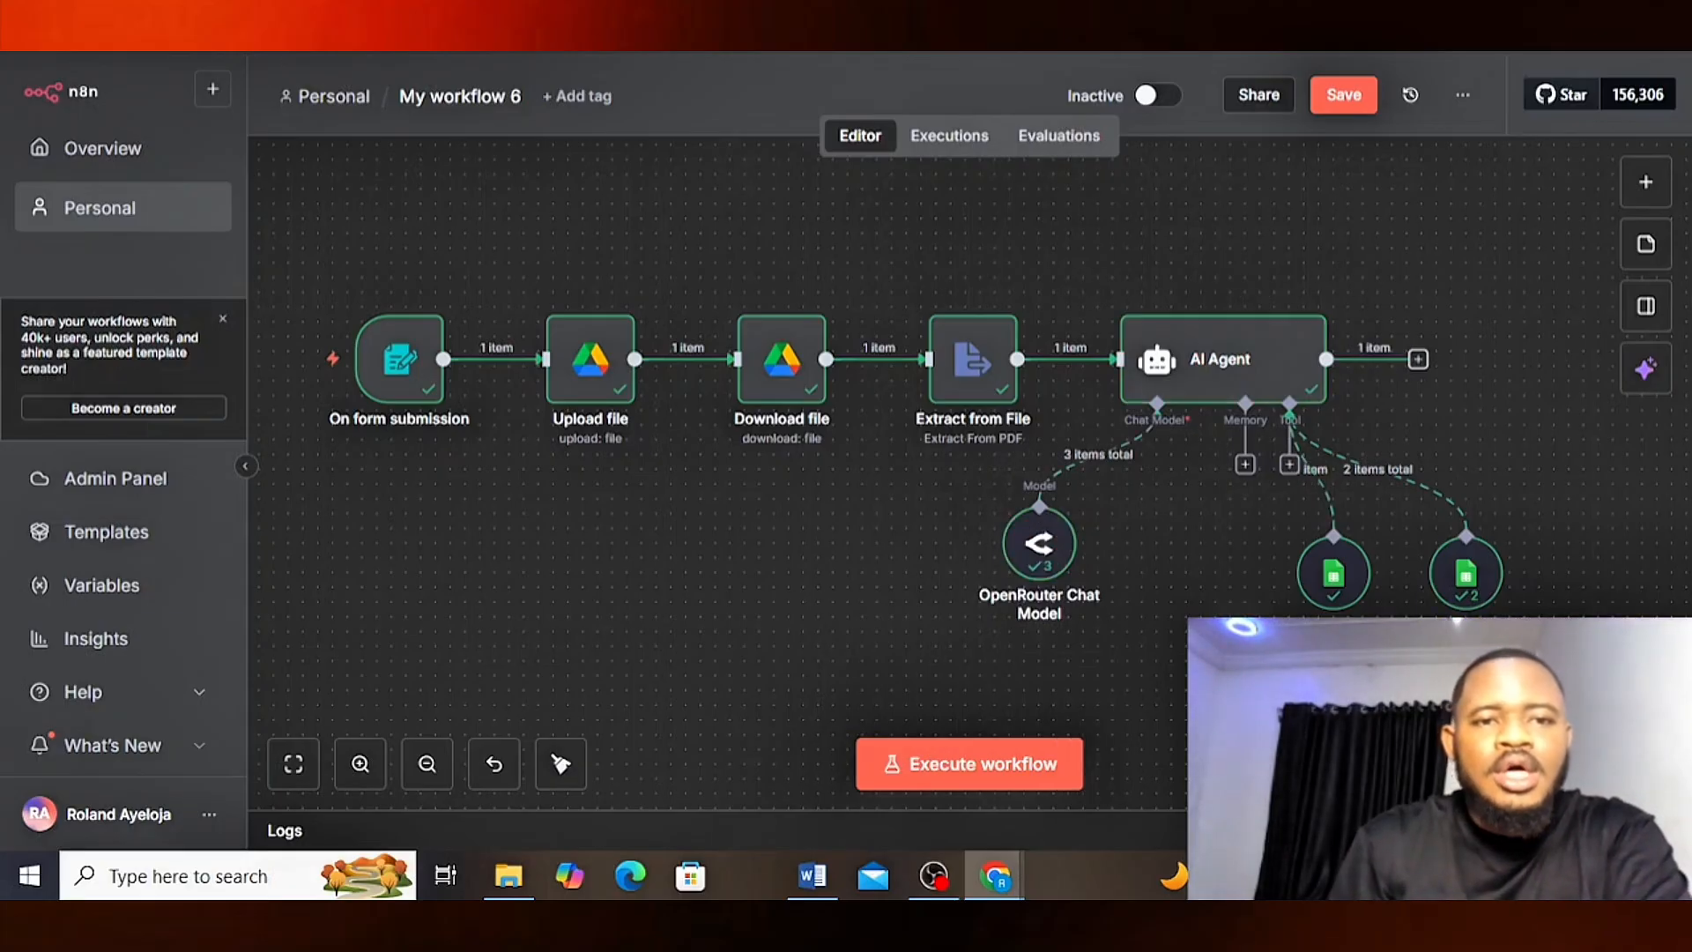
- Check the logged rows in Resume Database, and read the AI Agent node's output for this run in n8n
click(494, 8)
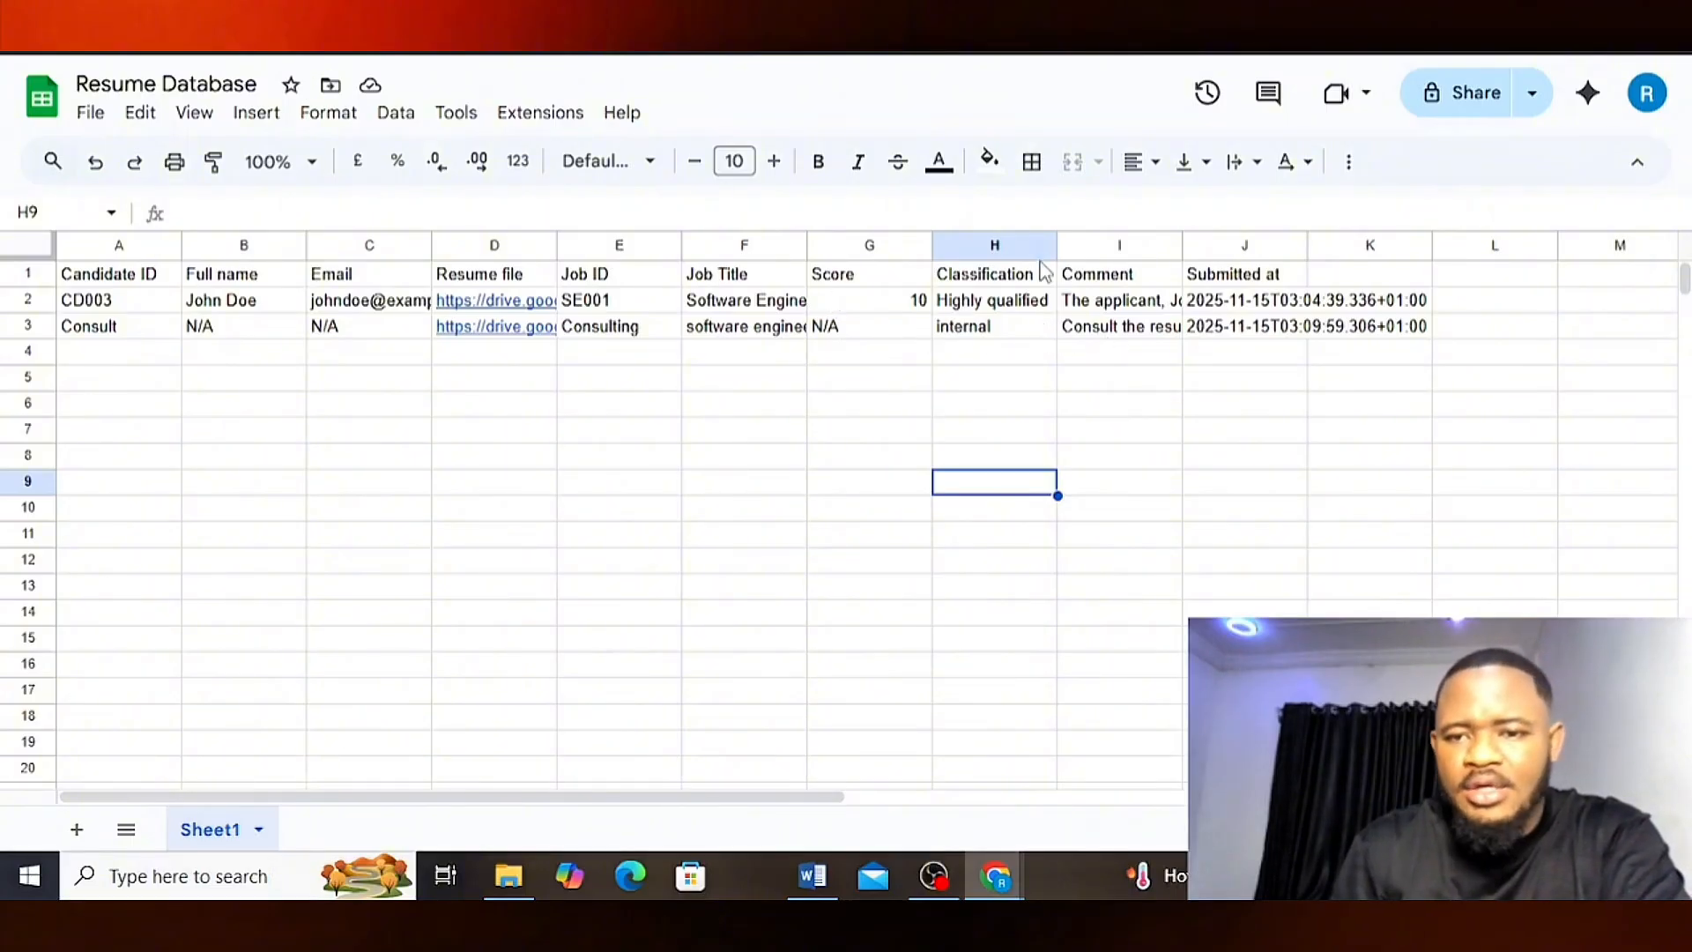
click(396, 18)
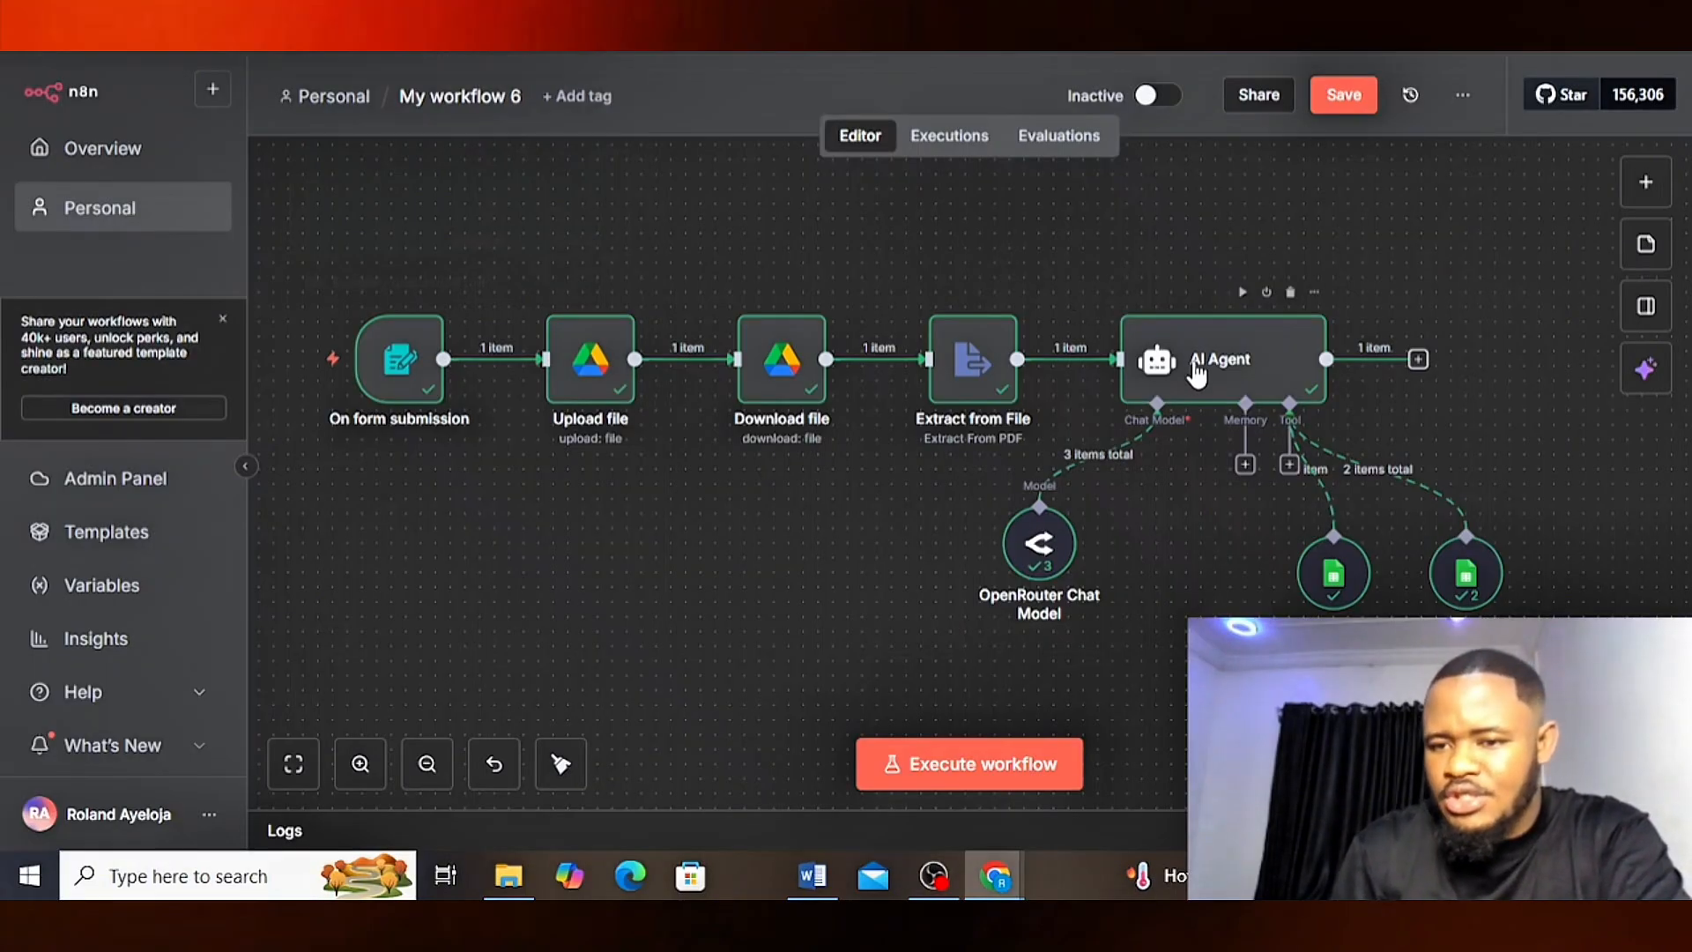
click(1236, 370)
double_click(1237, 364)
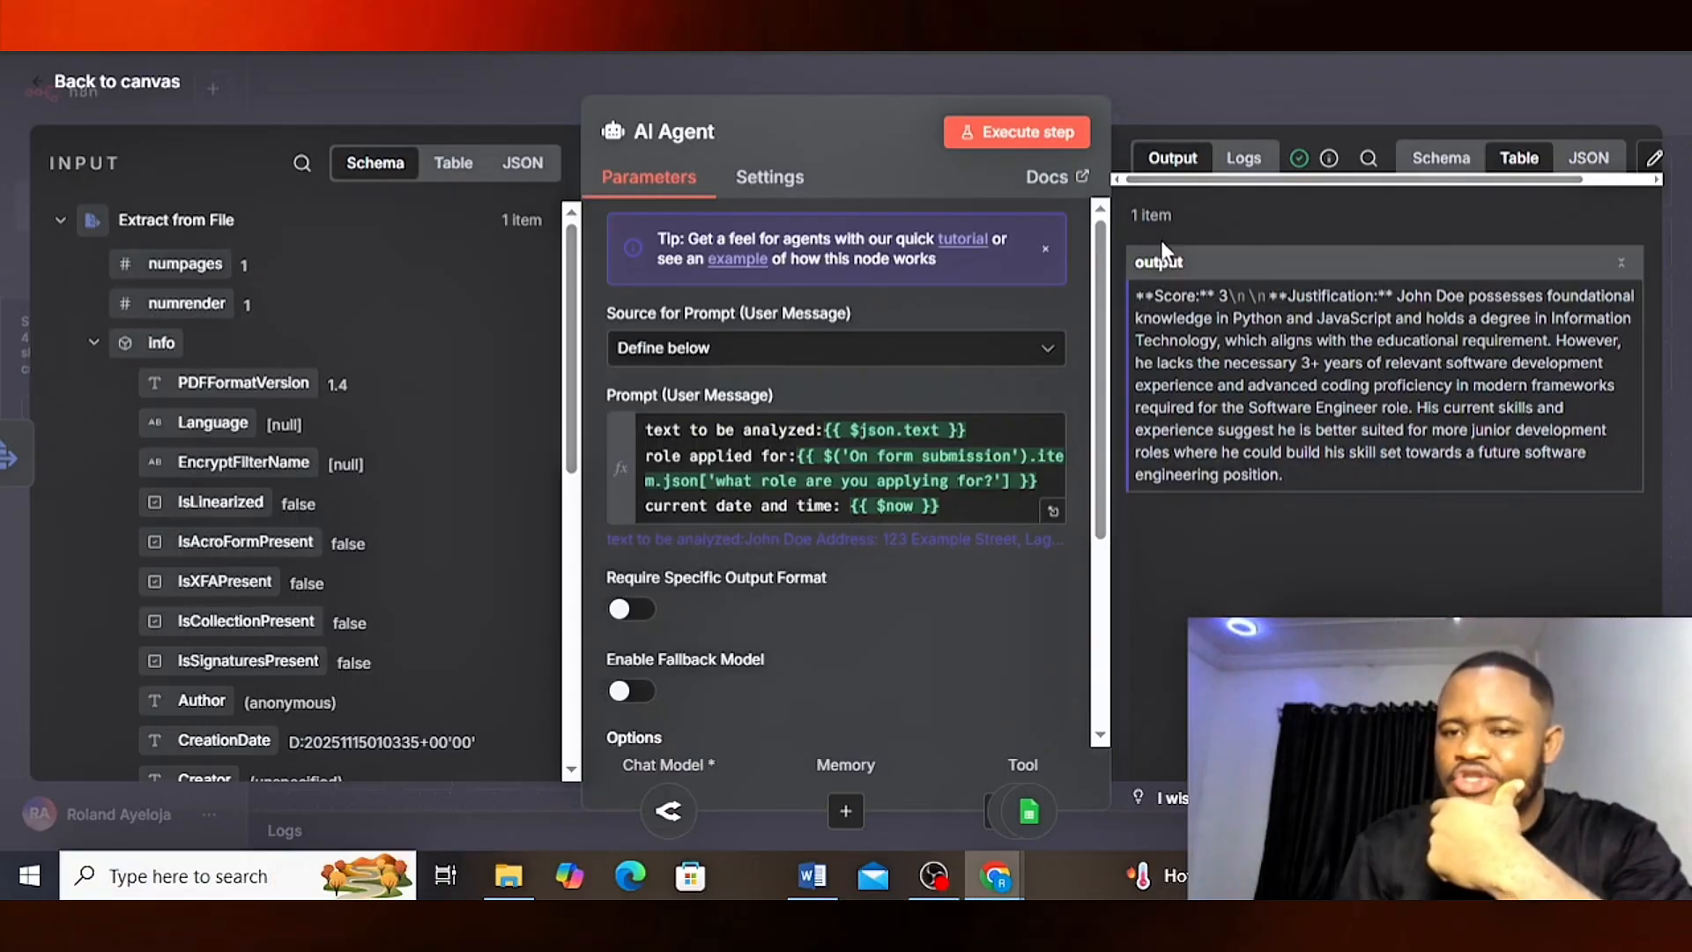
click(1162, 77)
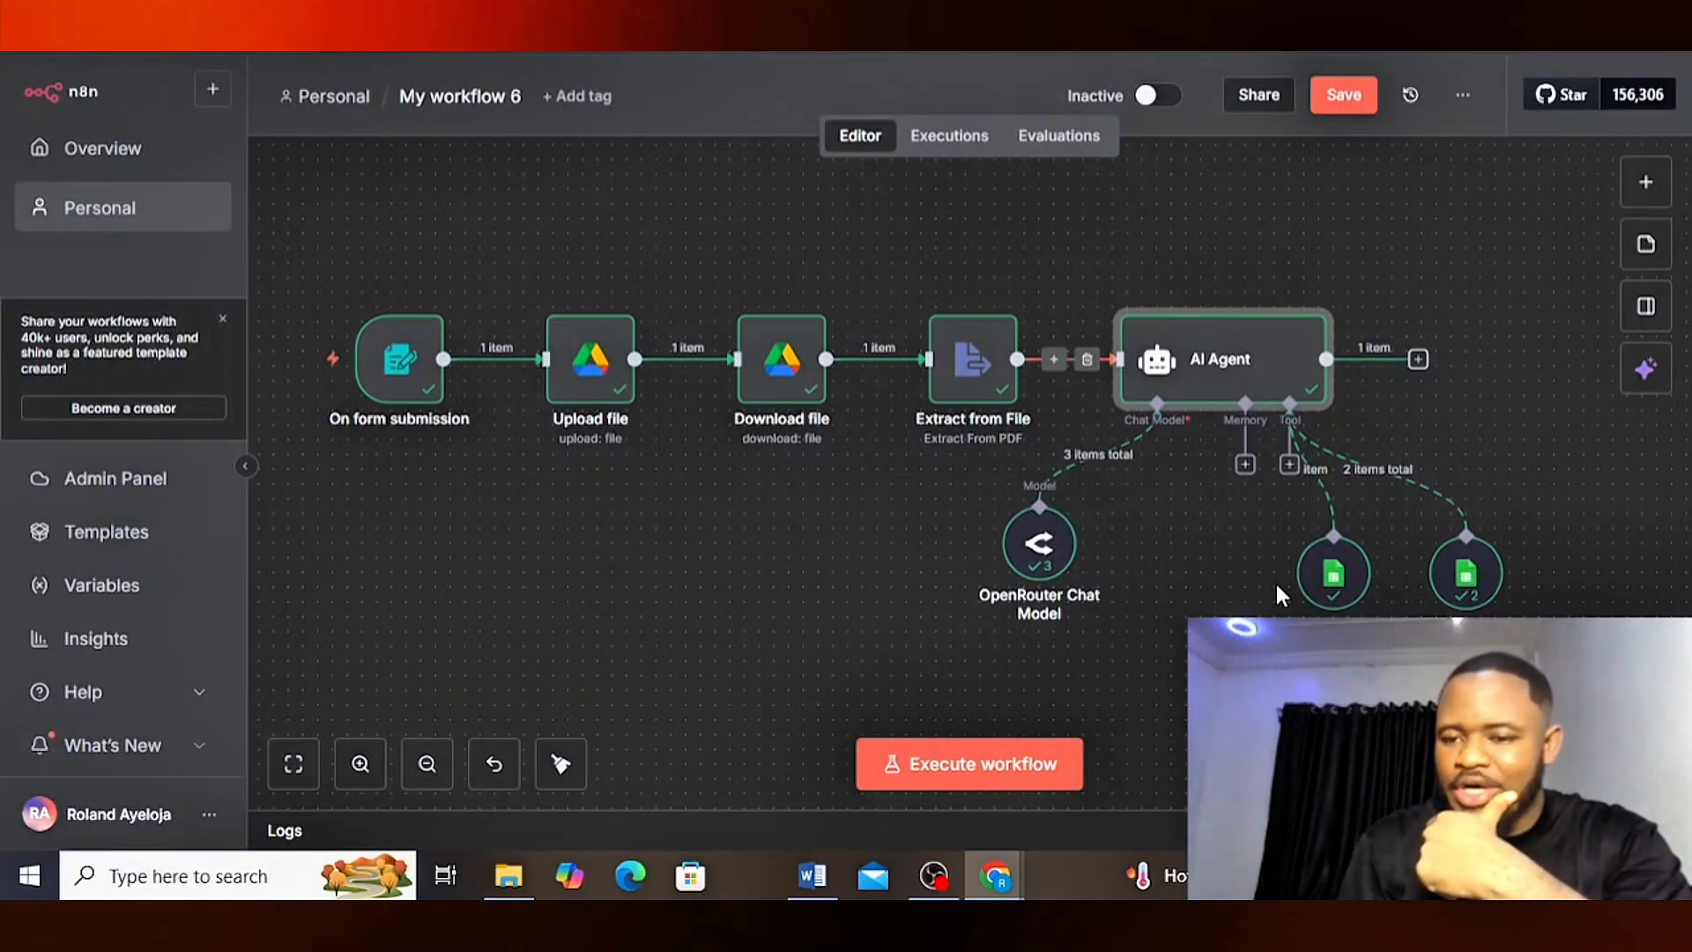
- Open the Log Resume Details tool node and examine the input and output values of its second run
click(1465, 584)
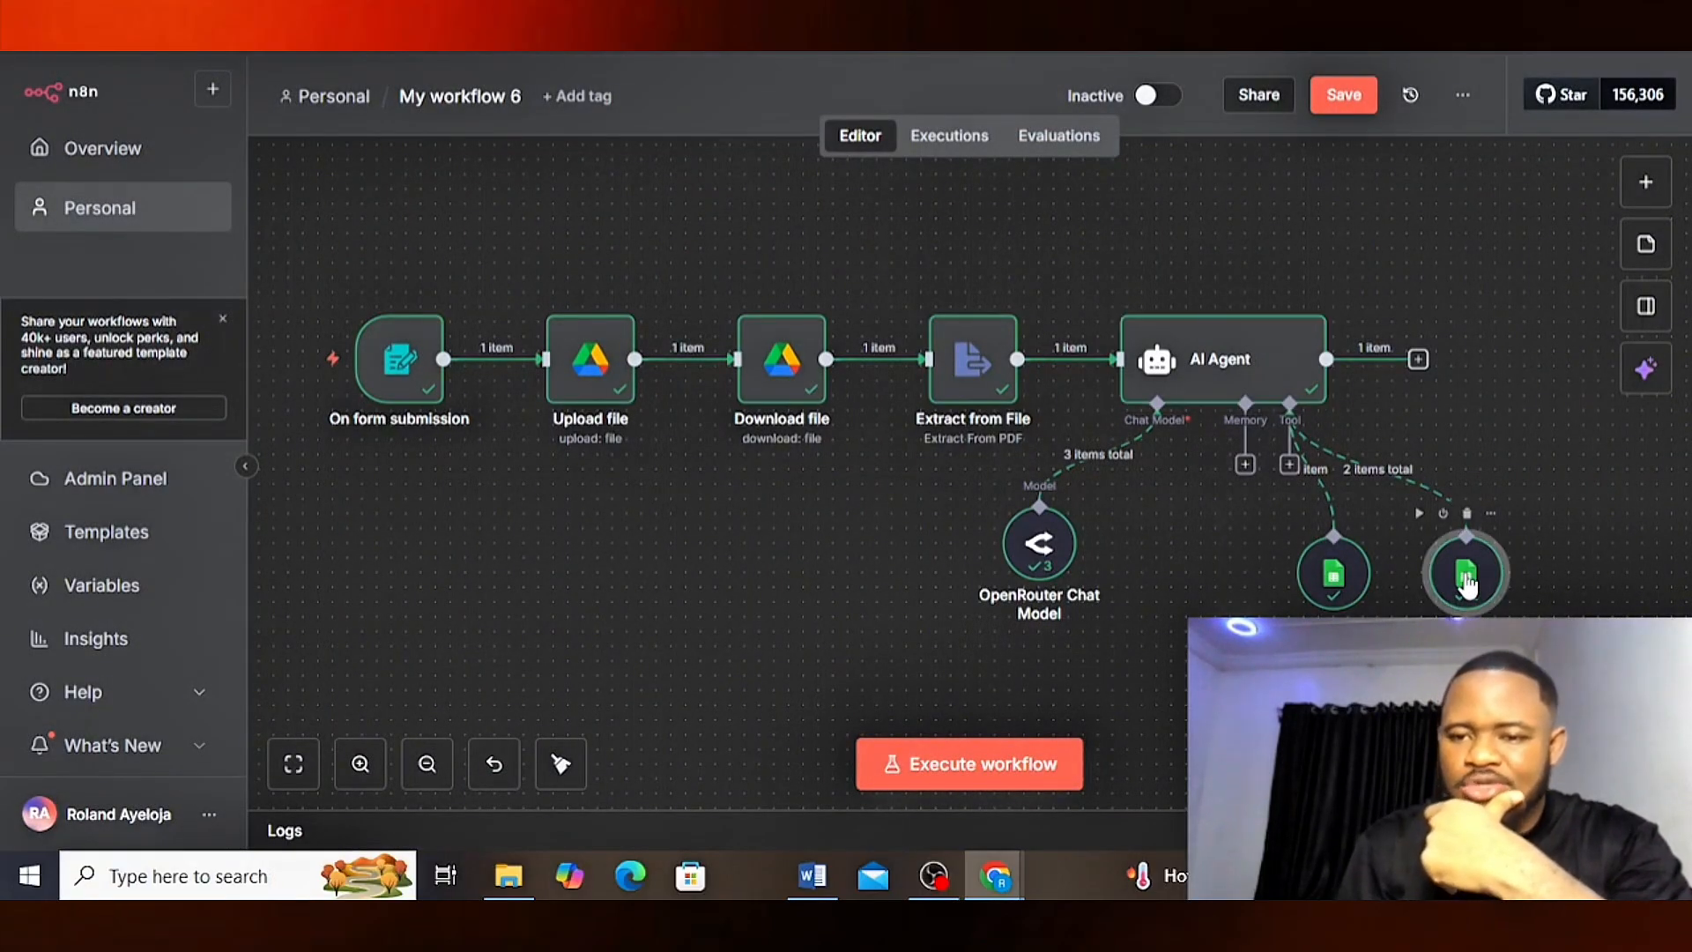
double_click(1465, 577)
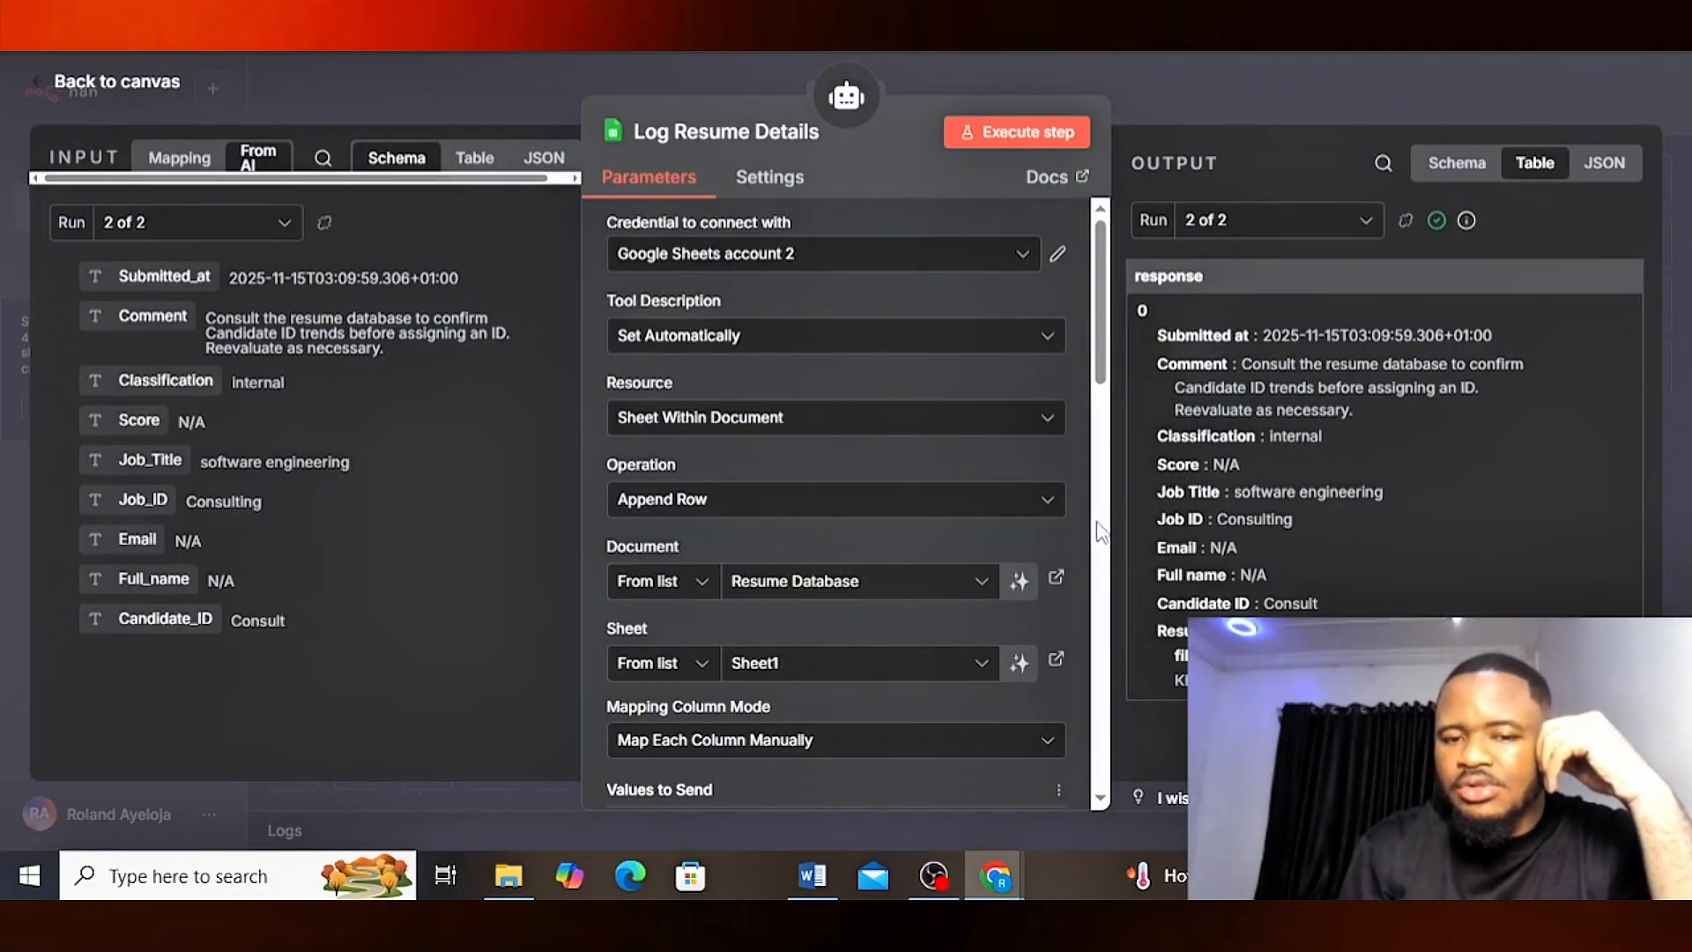
- Leave the Log Resume Details node and set the OpenRouter Chat Model node's model to openai/gpt-4.1
drag(1100, 370, 1099, 618)
click(1187, 92)
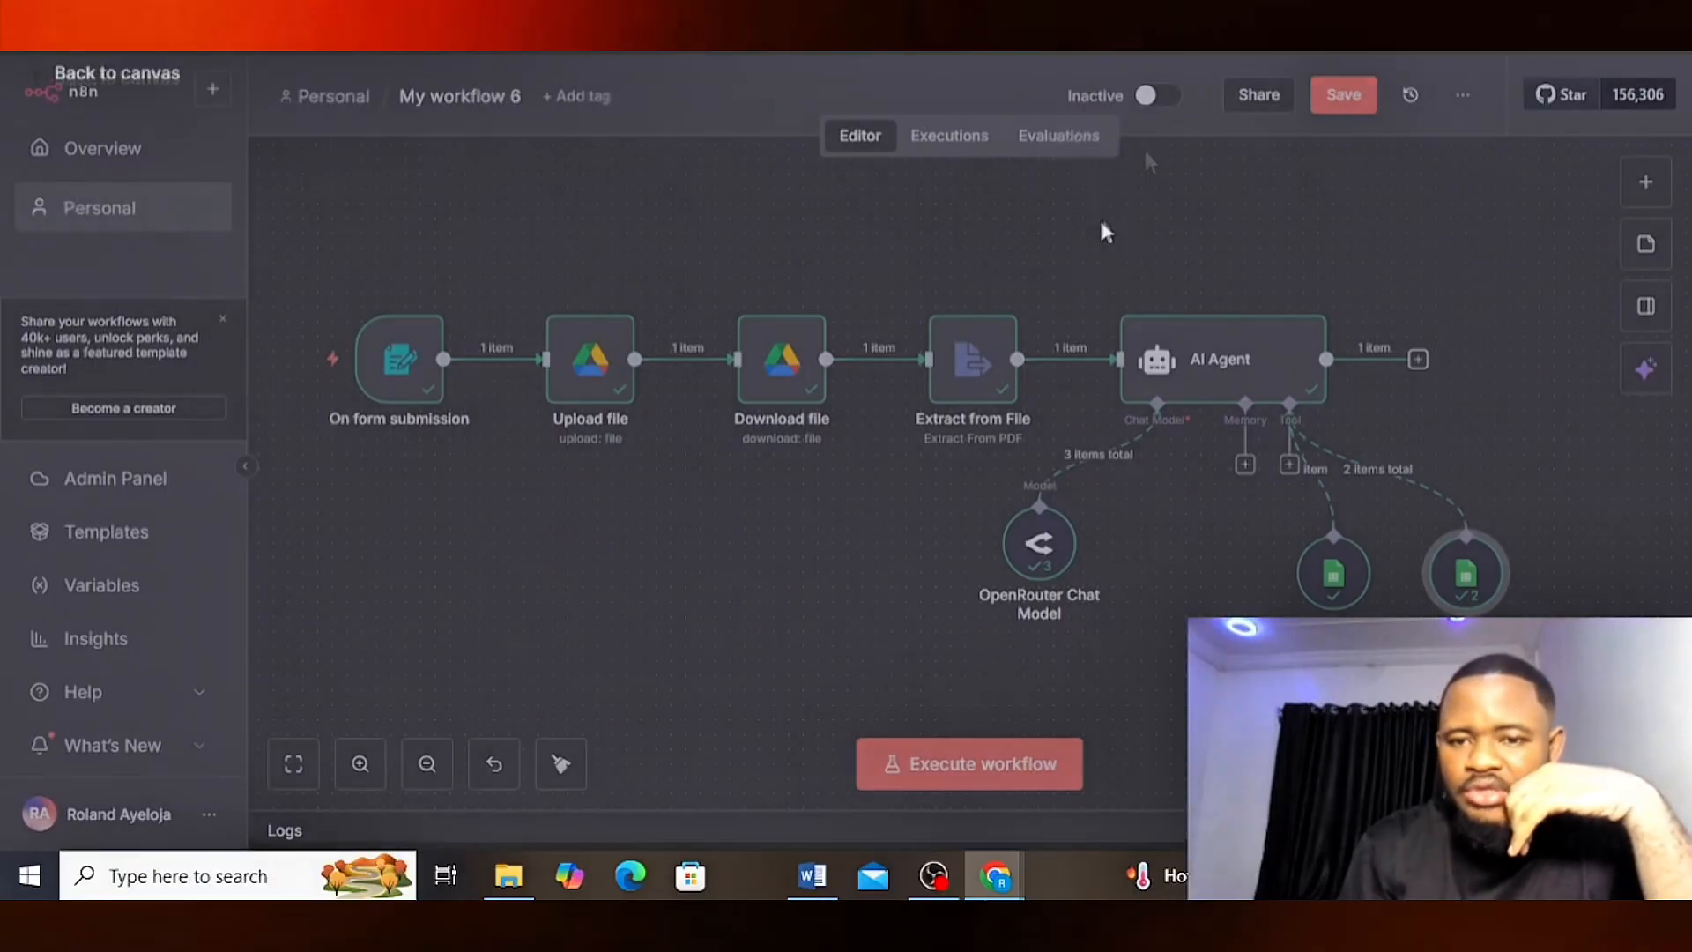
double_click(1035, 546)
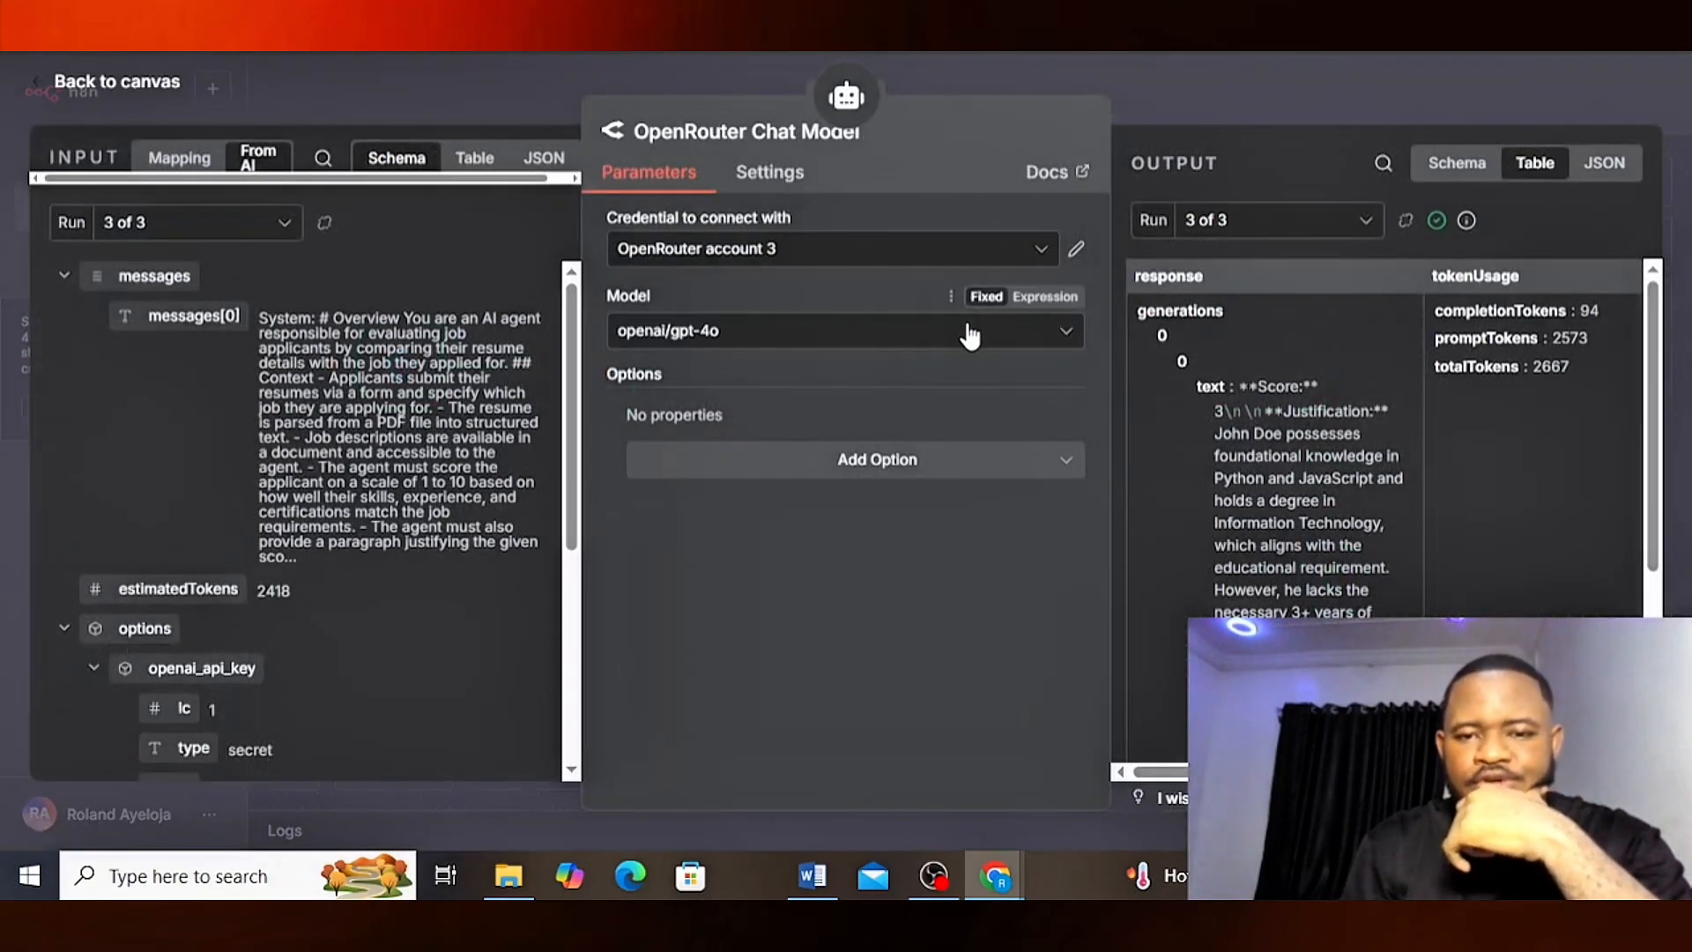
click(969, 335)
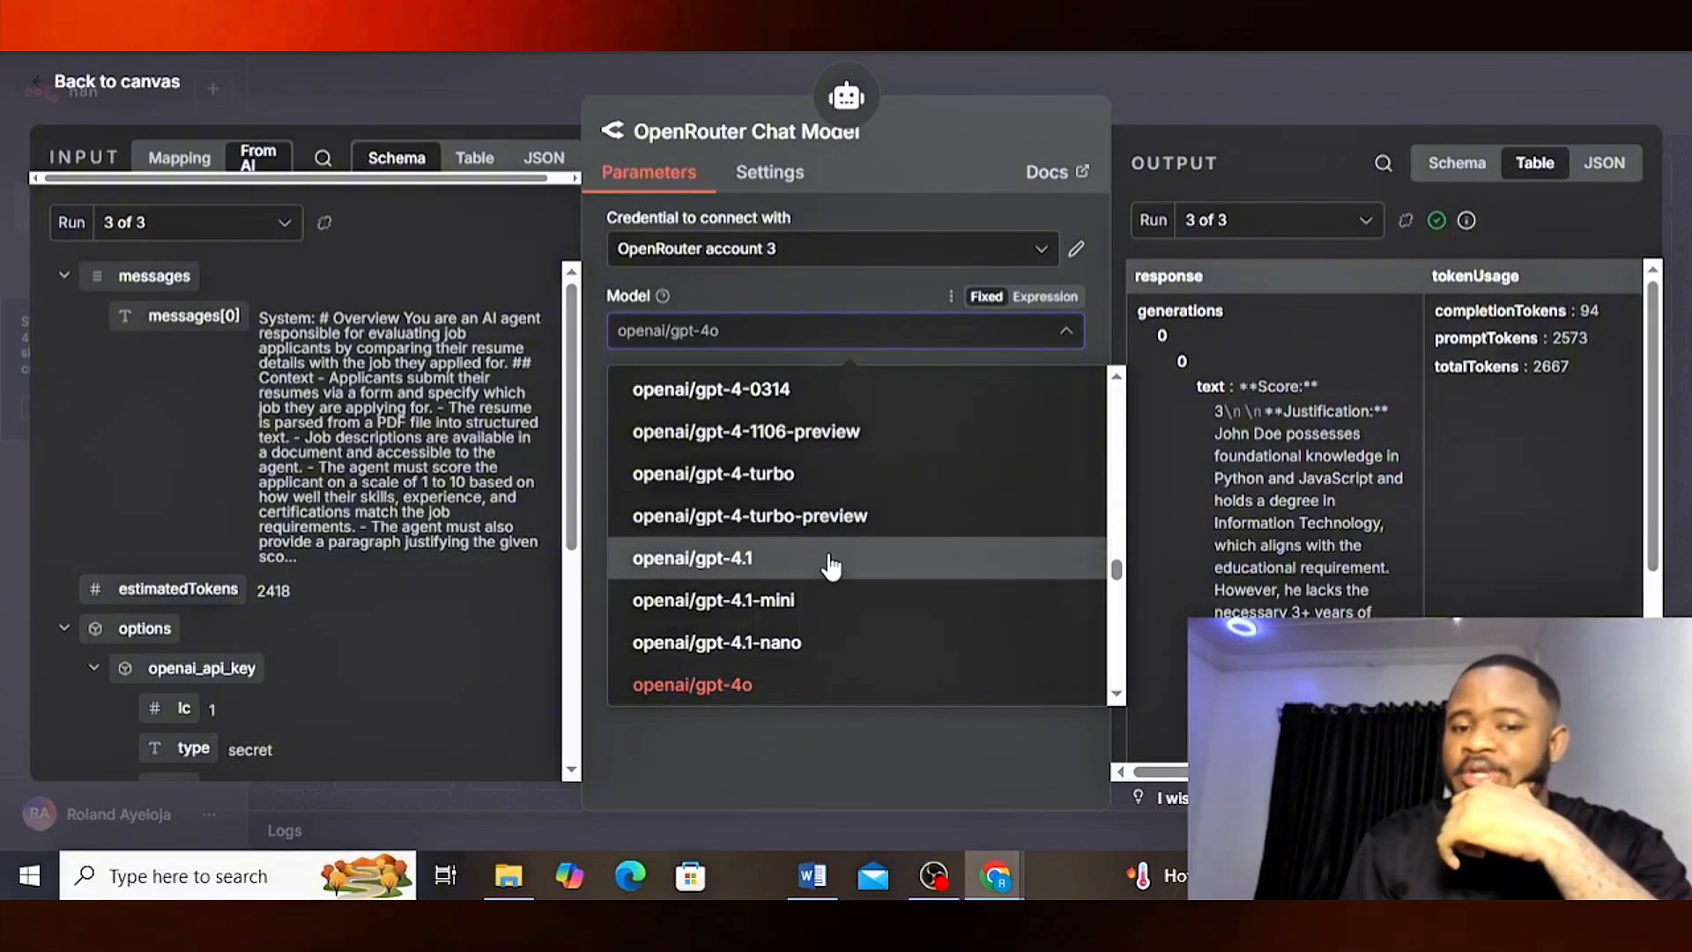
click(831, 559)
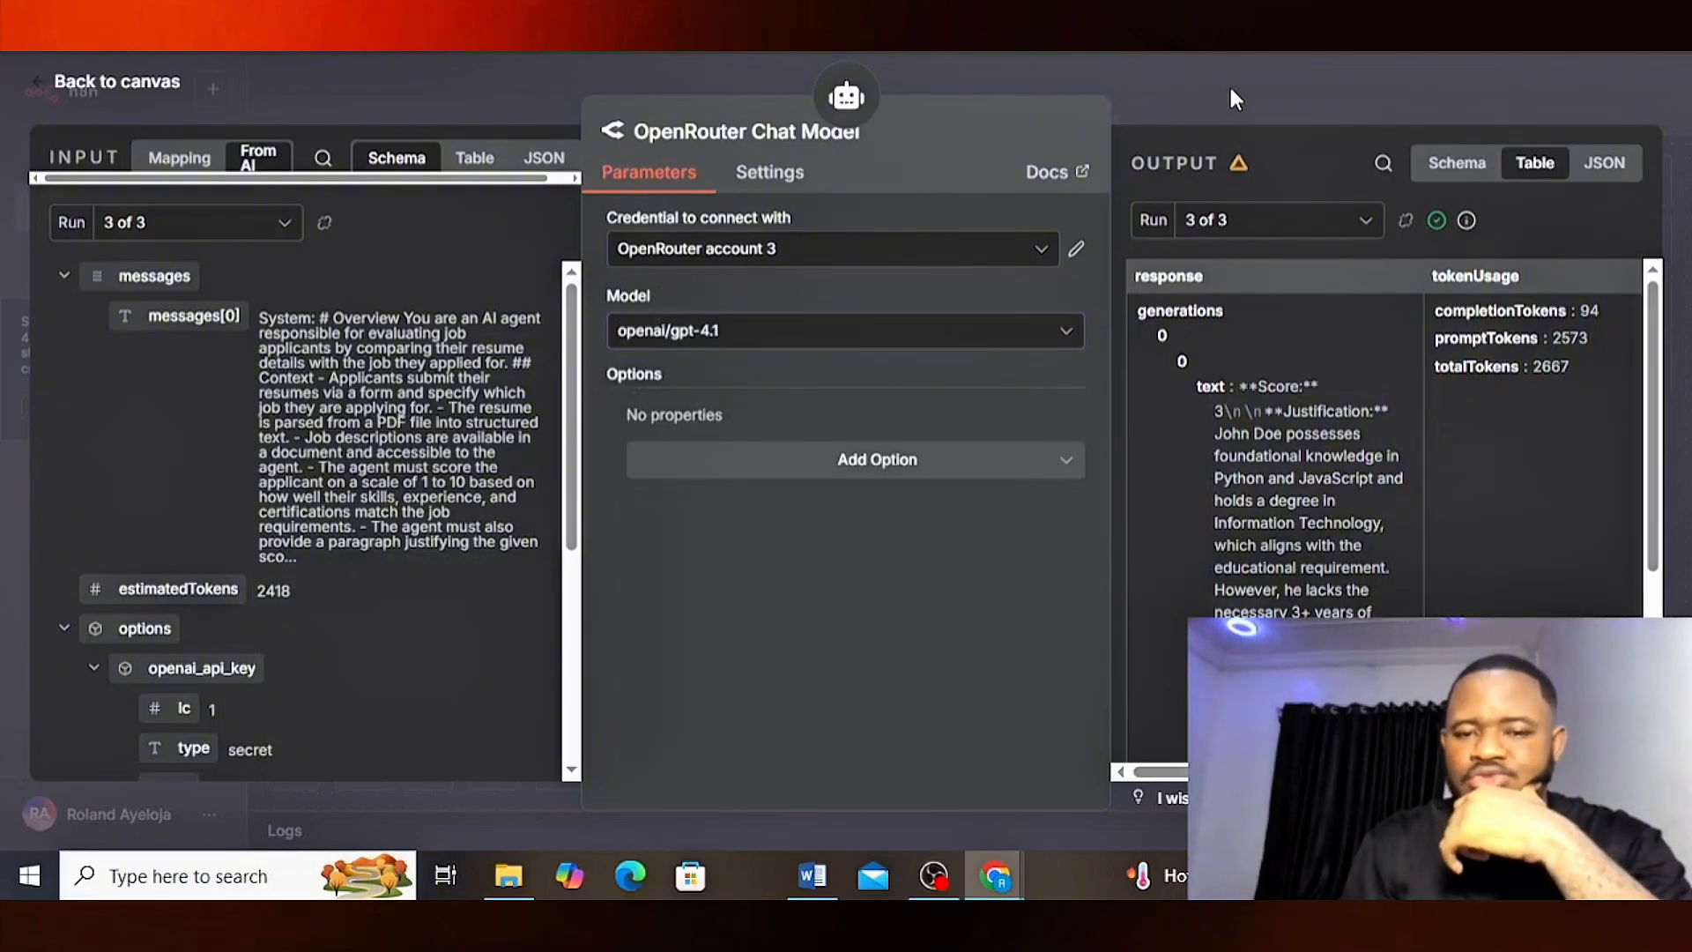
click(1229, 83)
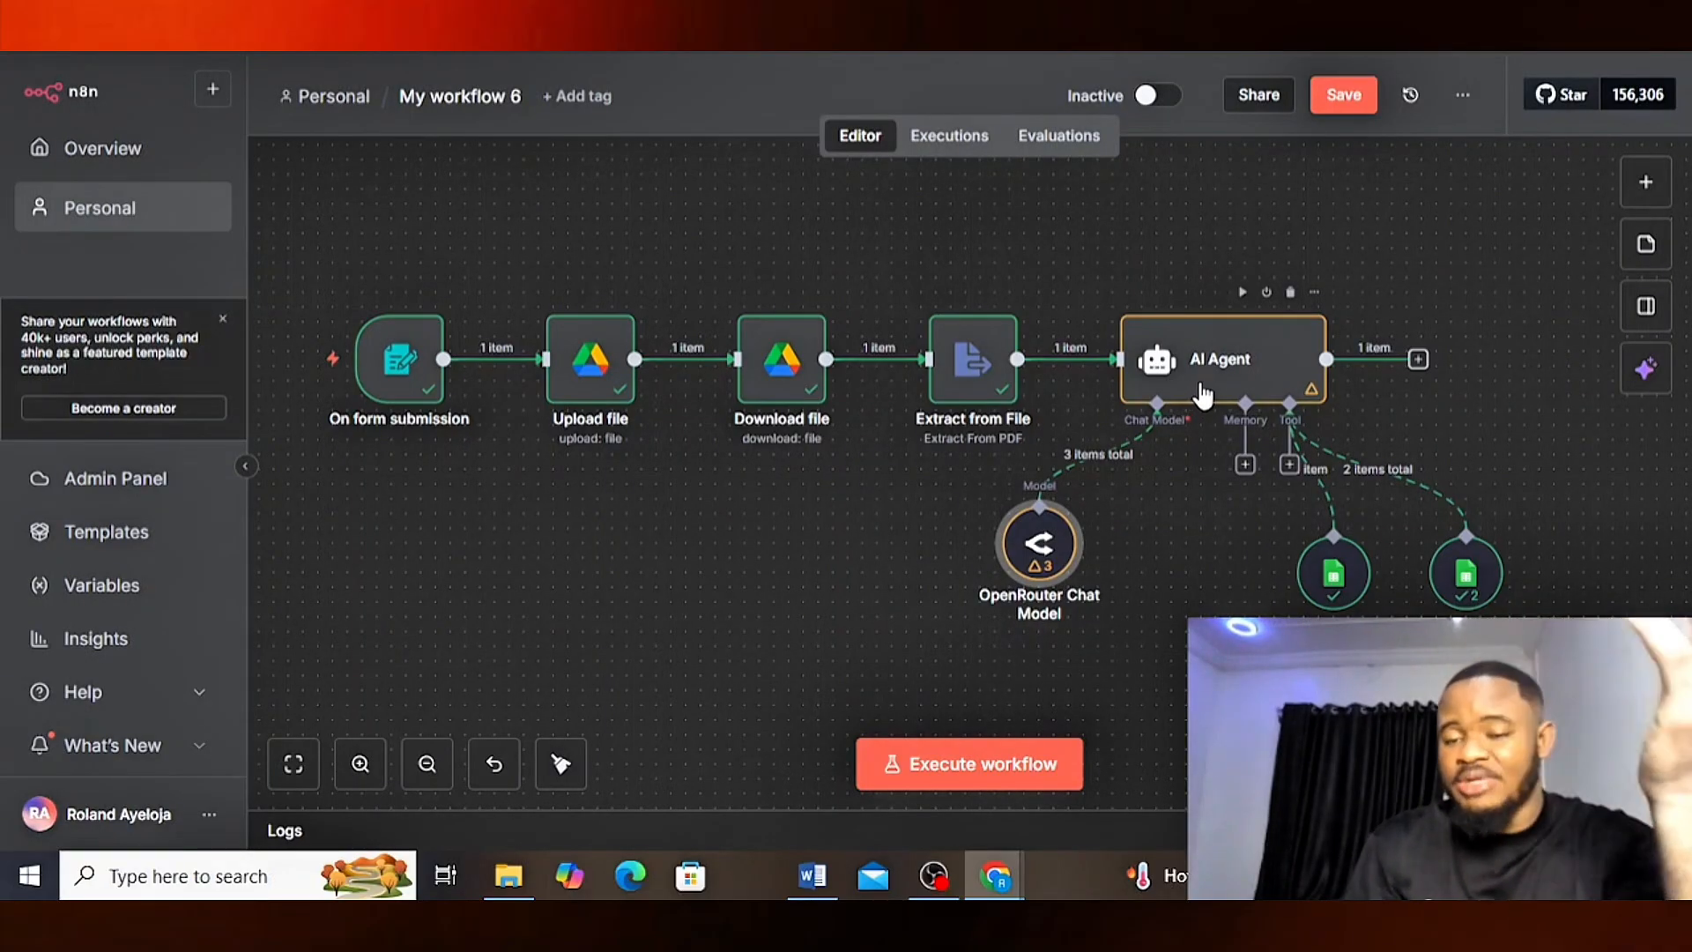
- Review the column descriptions configured in the Log Resume Details tool node, then return to the workflow canvas
click(1480, 597)
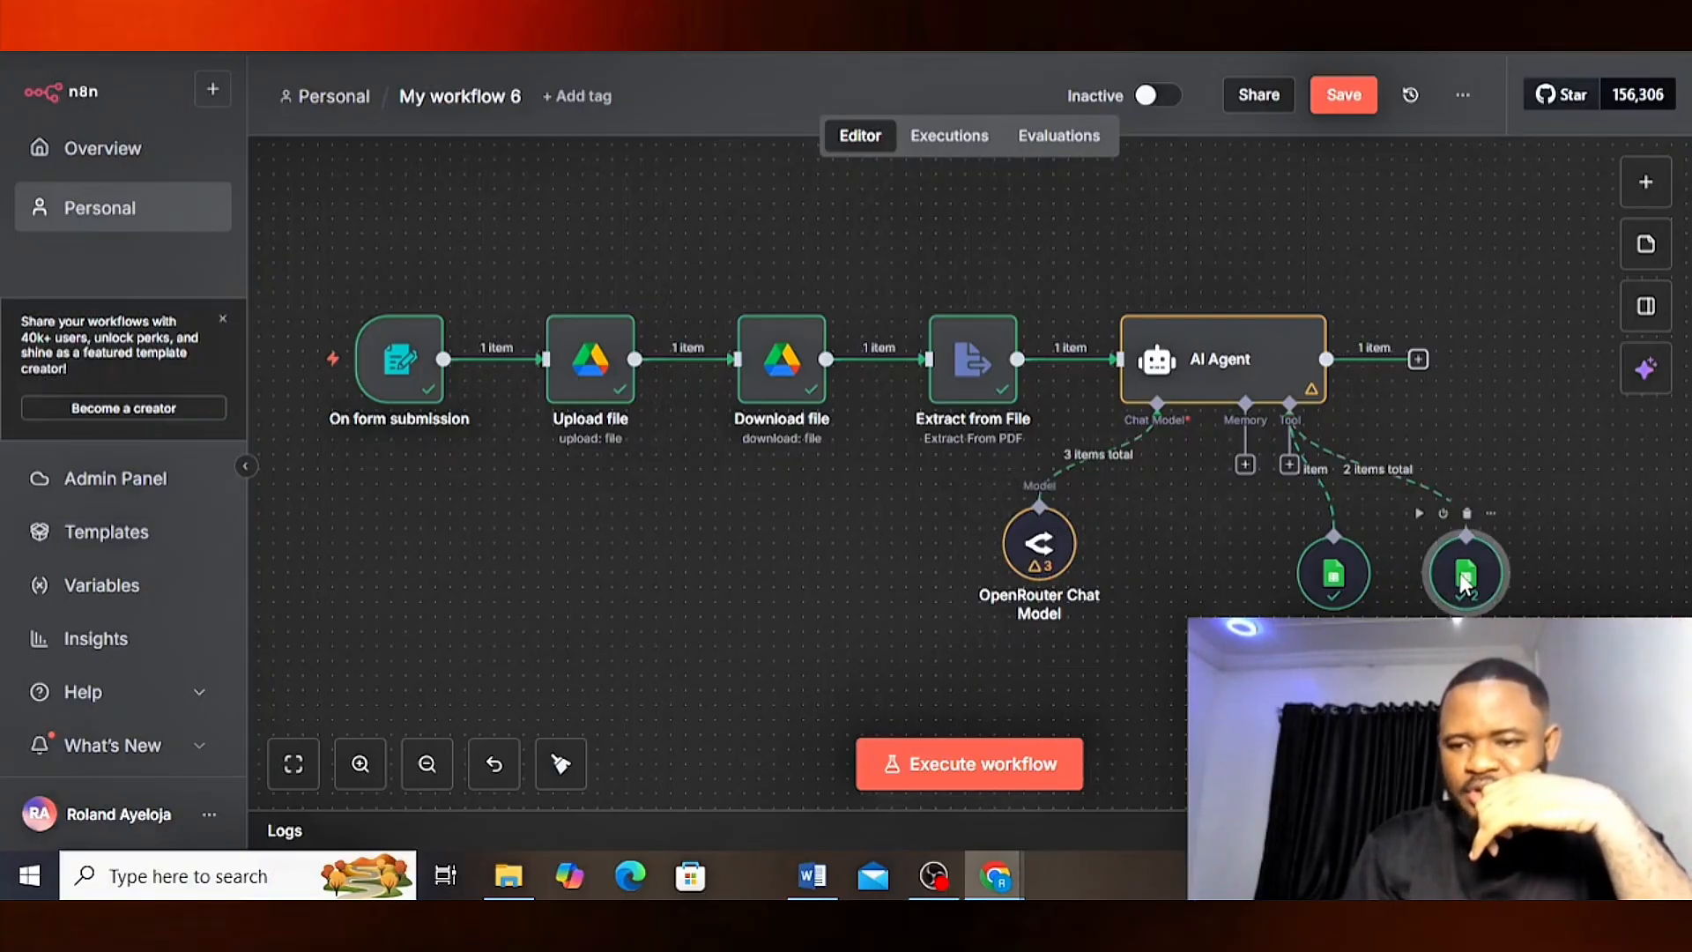
double_click(1465, 580)
drag(1093, 344, 1086, 732)
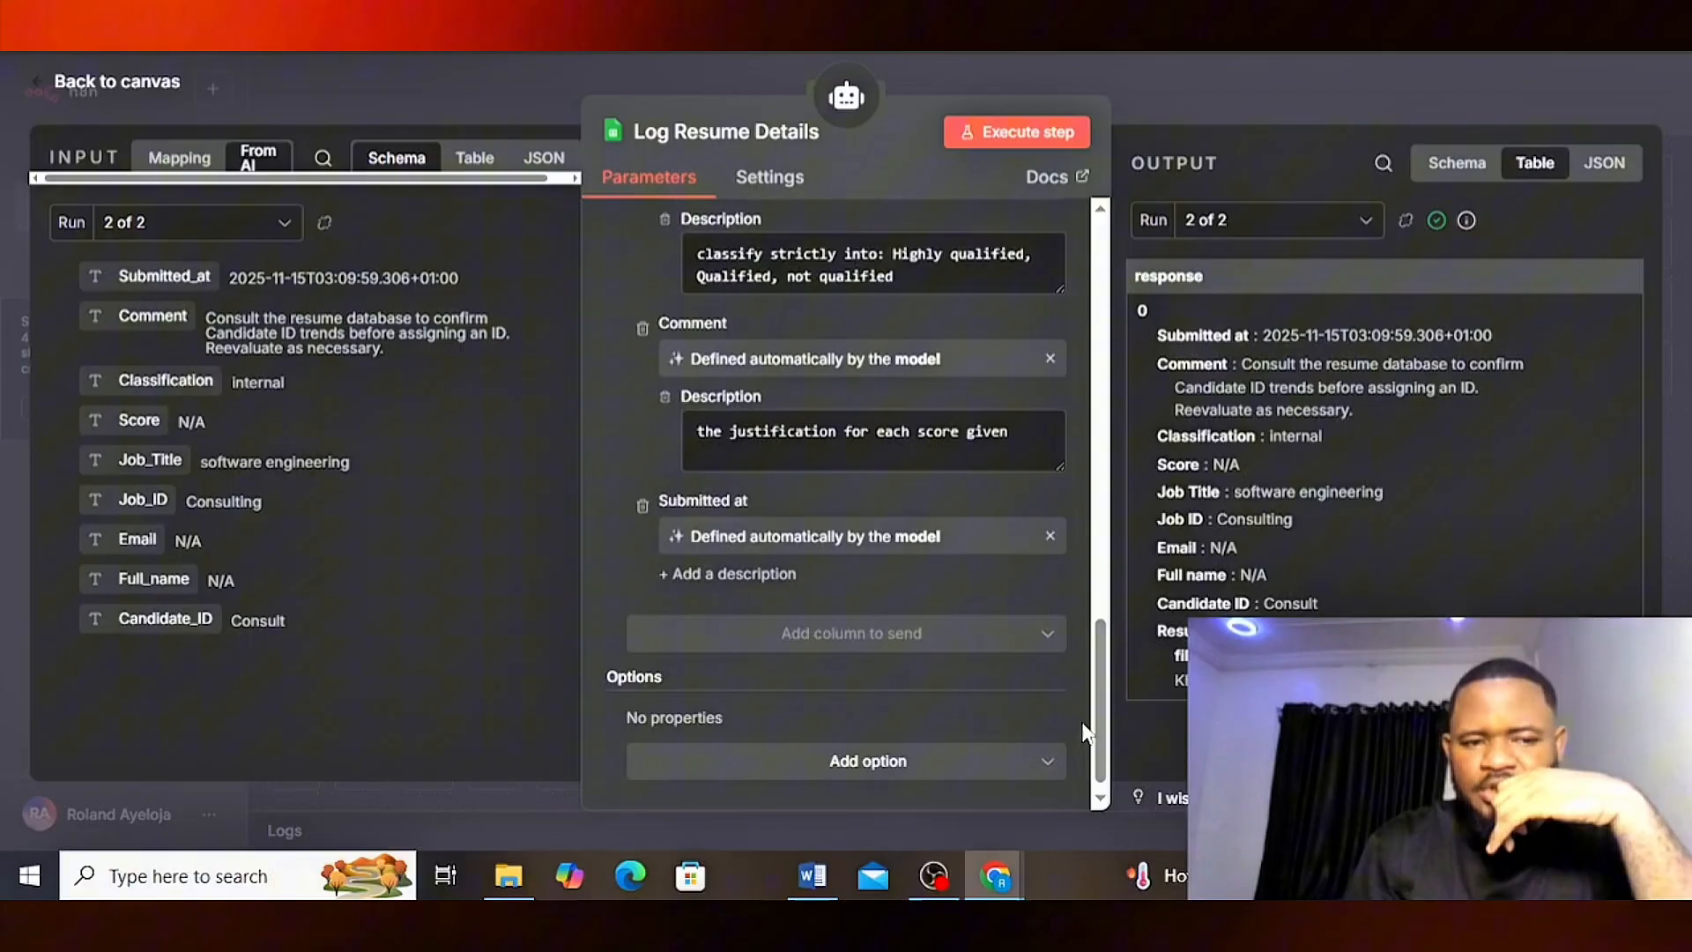
click(1359, 102)
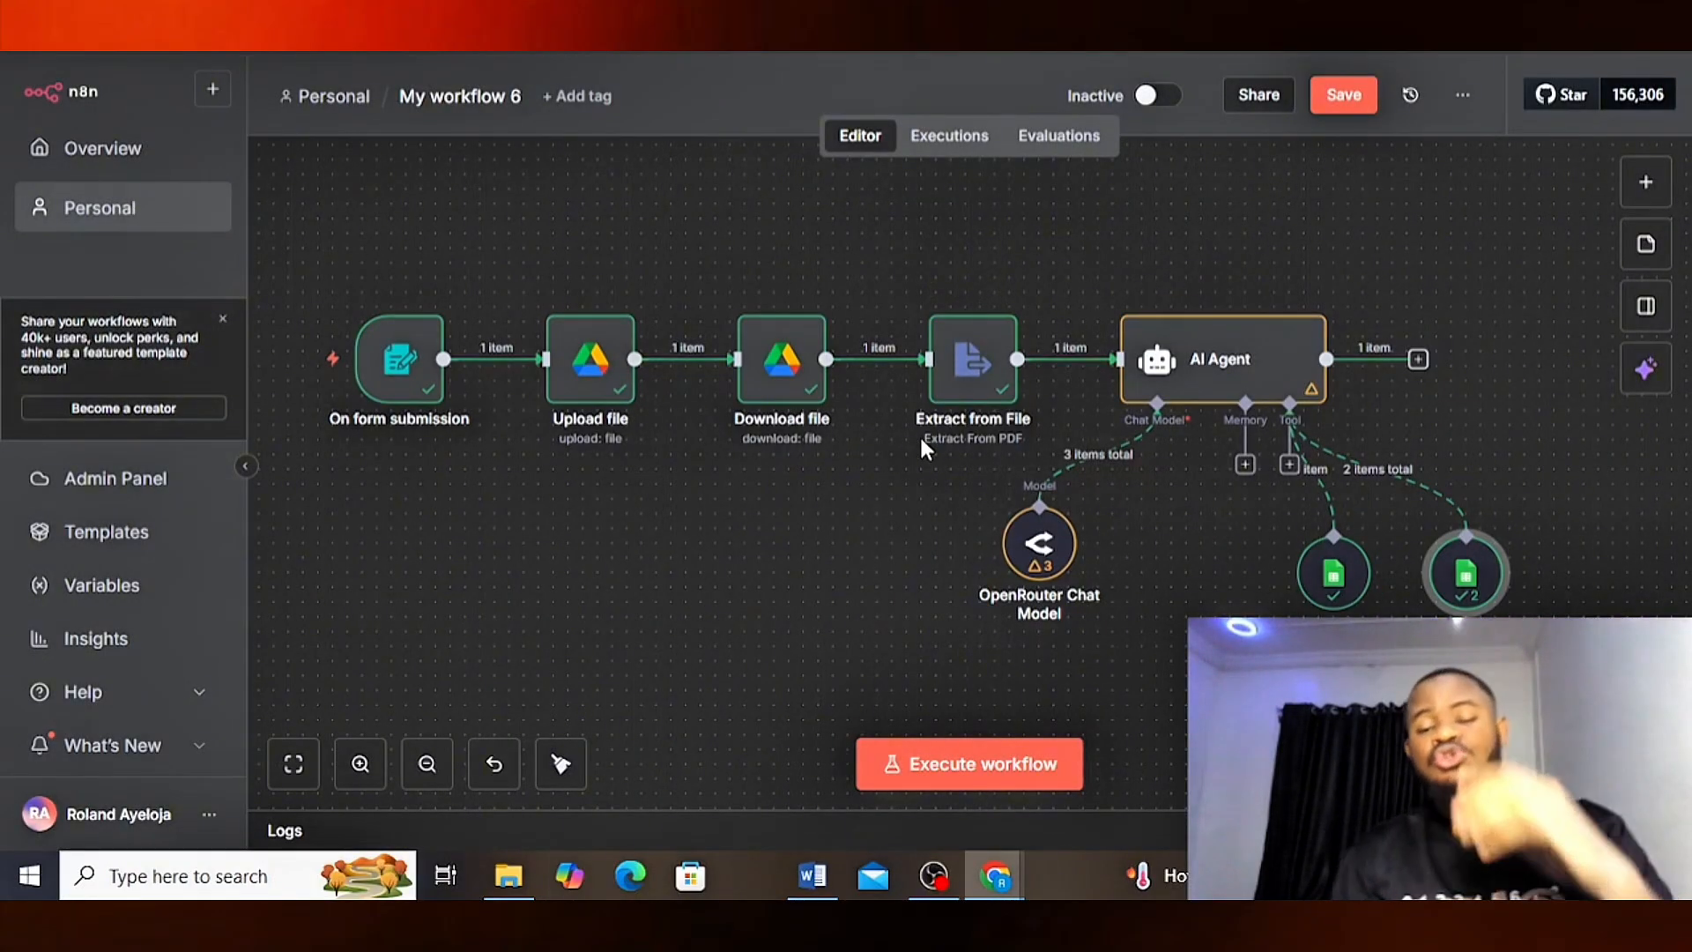
- Execute the workflow from its form trigger, enter the applicant's full name and choose Software engineer as the role
mouse_move(397, 388)
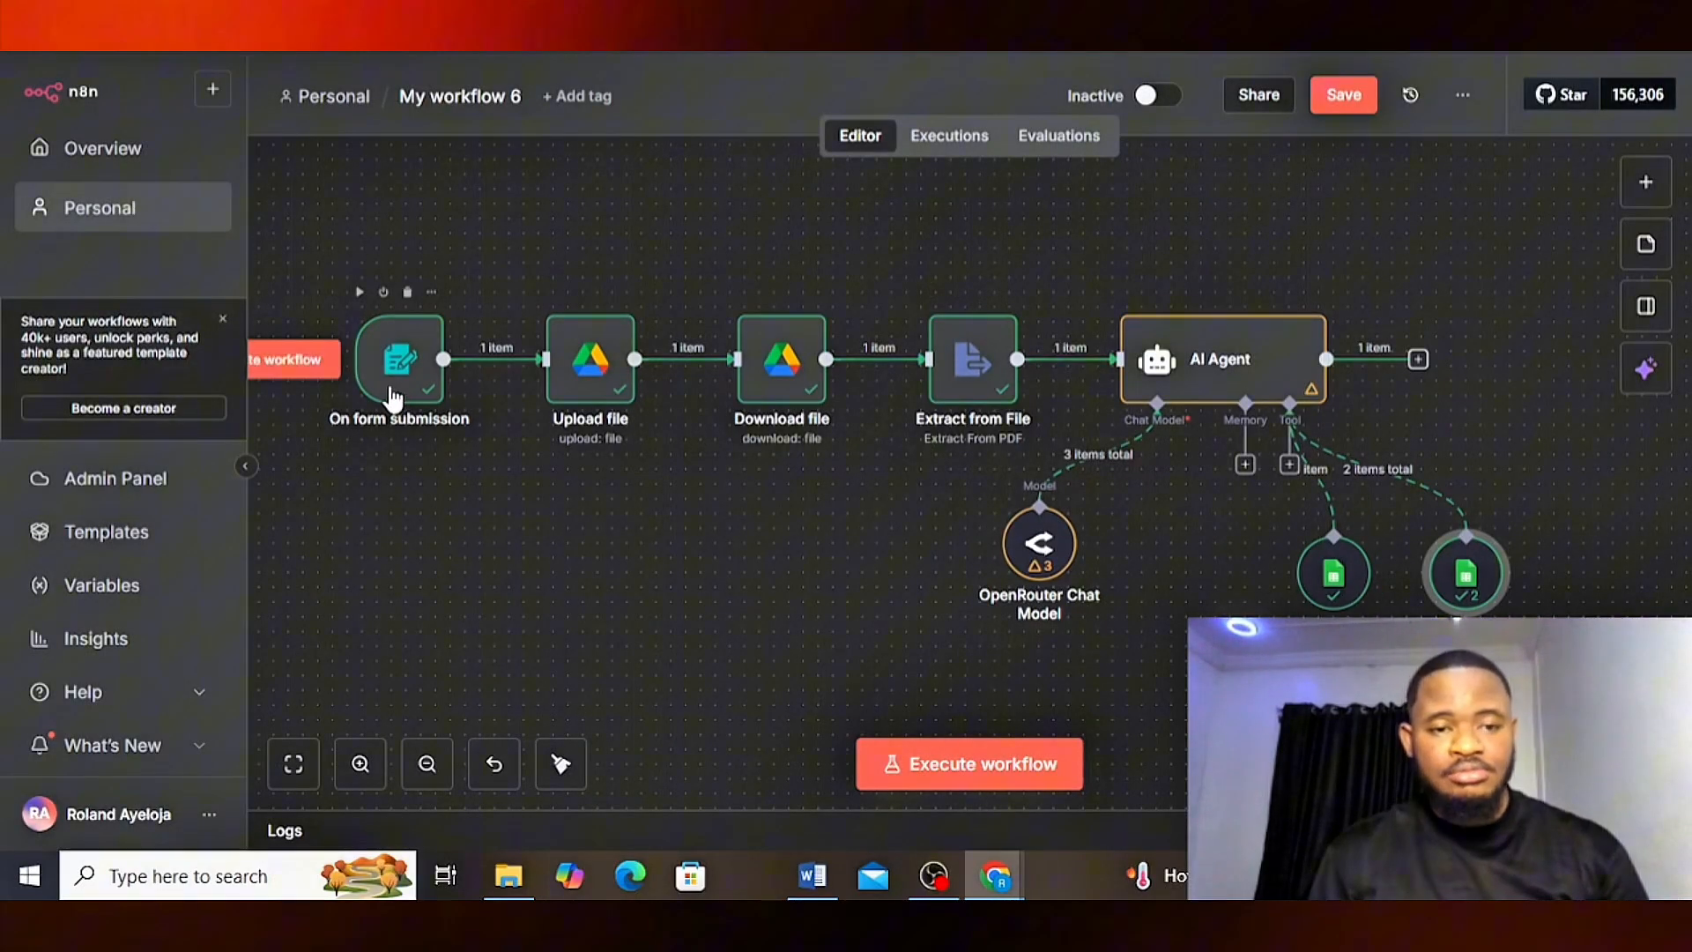
click(297, 364)
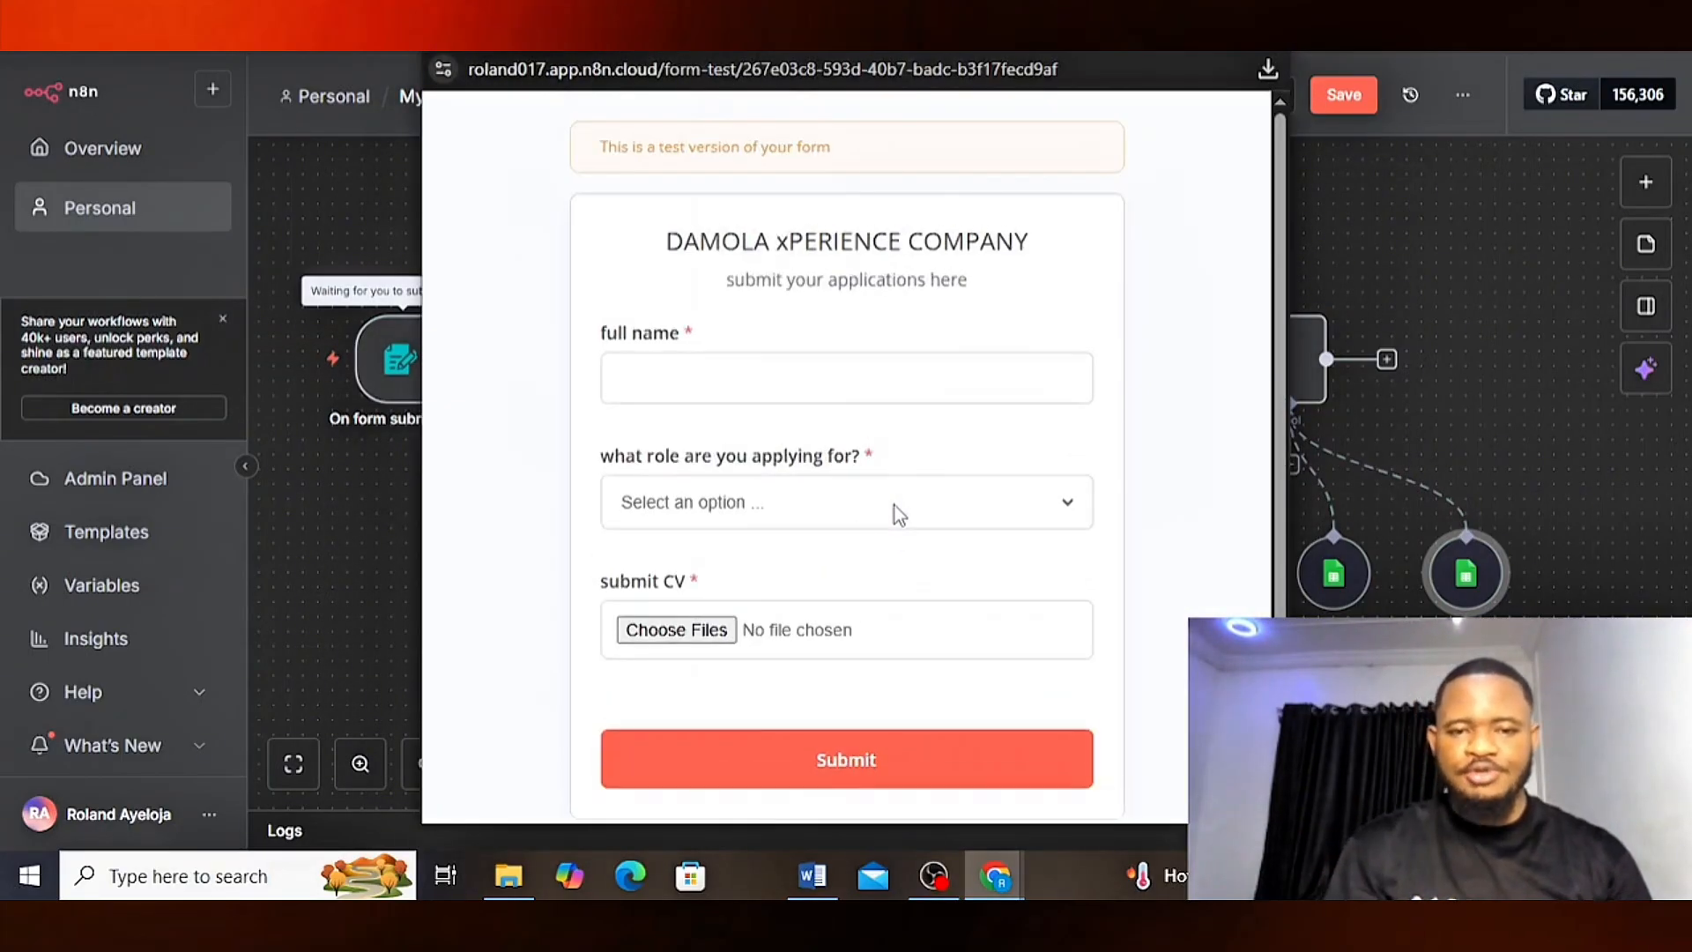
click(667, 378)
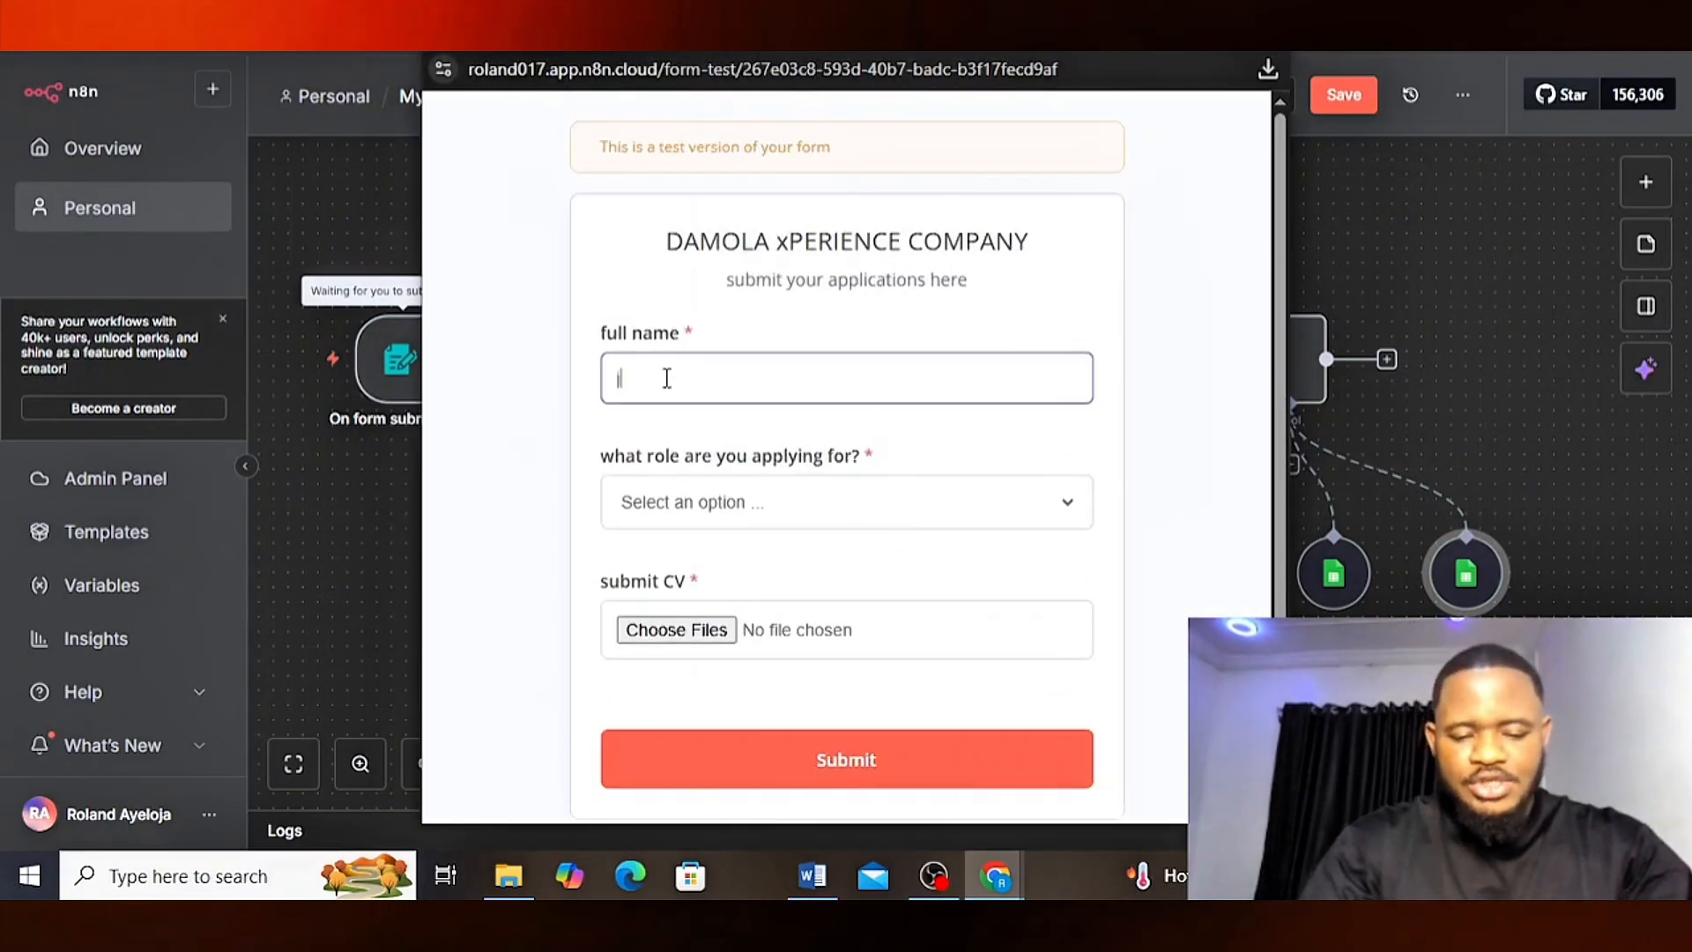
text(john doe)
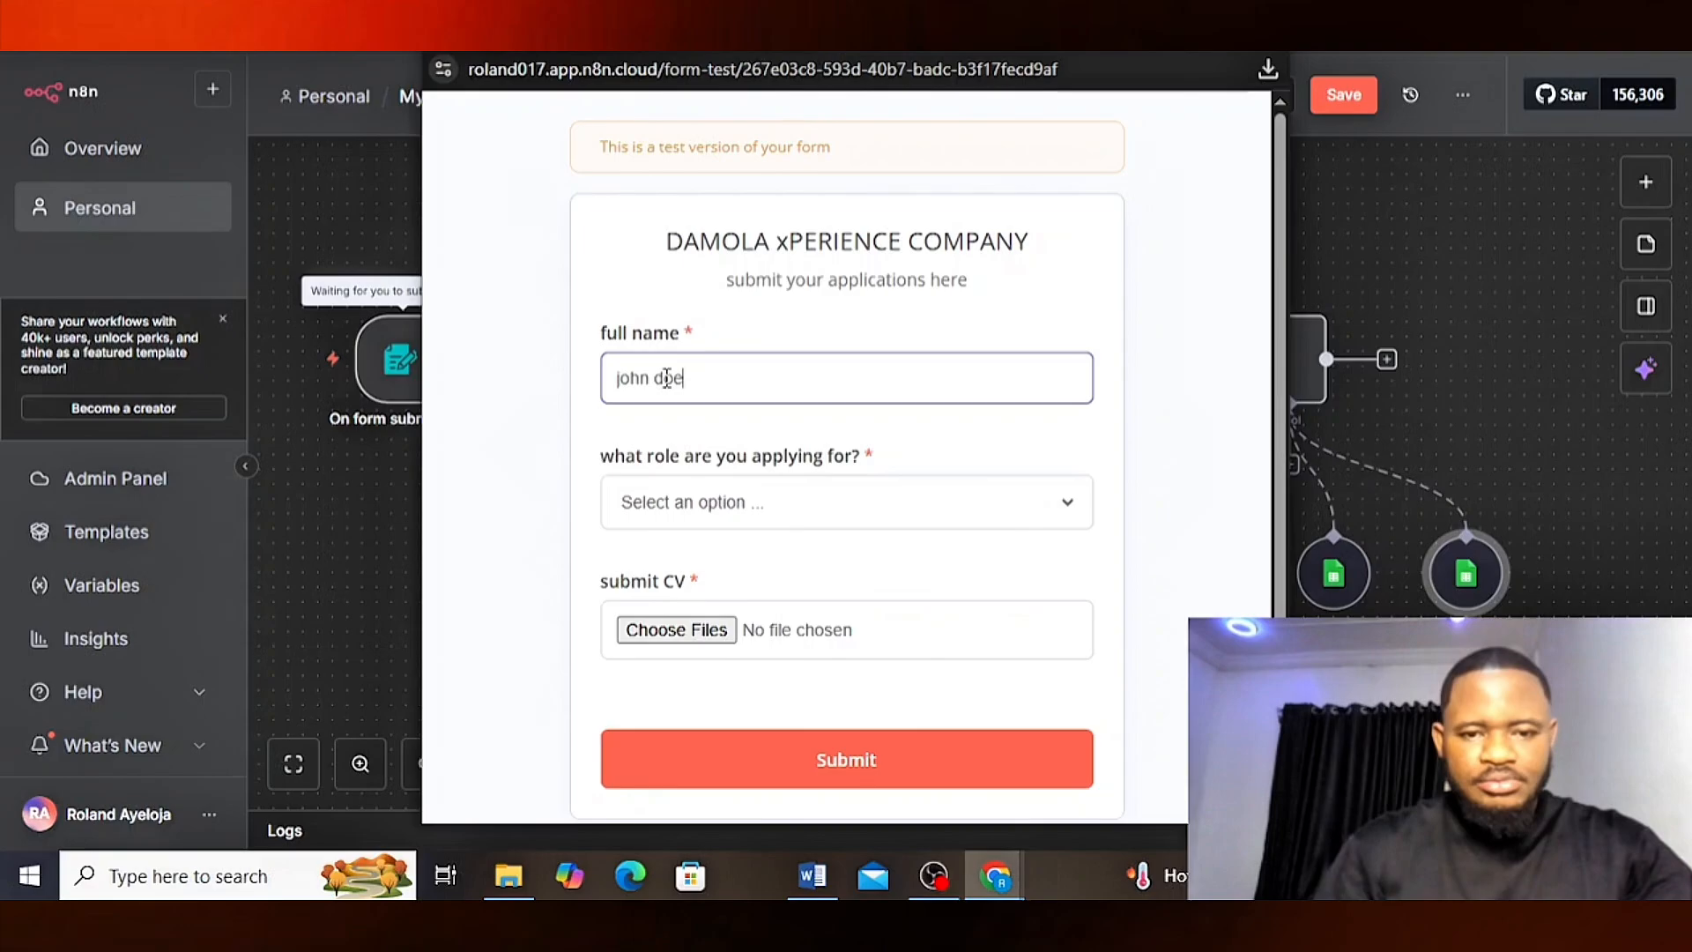
click(708, 506)
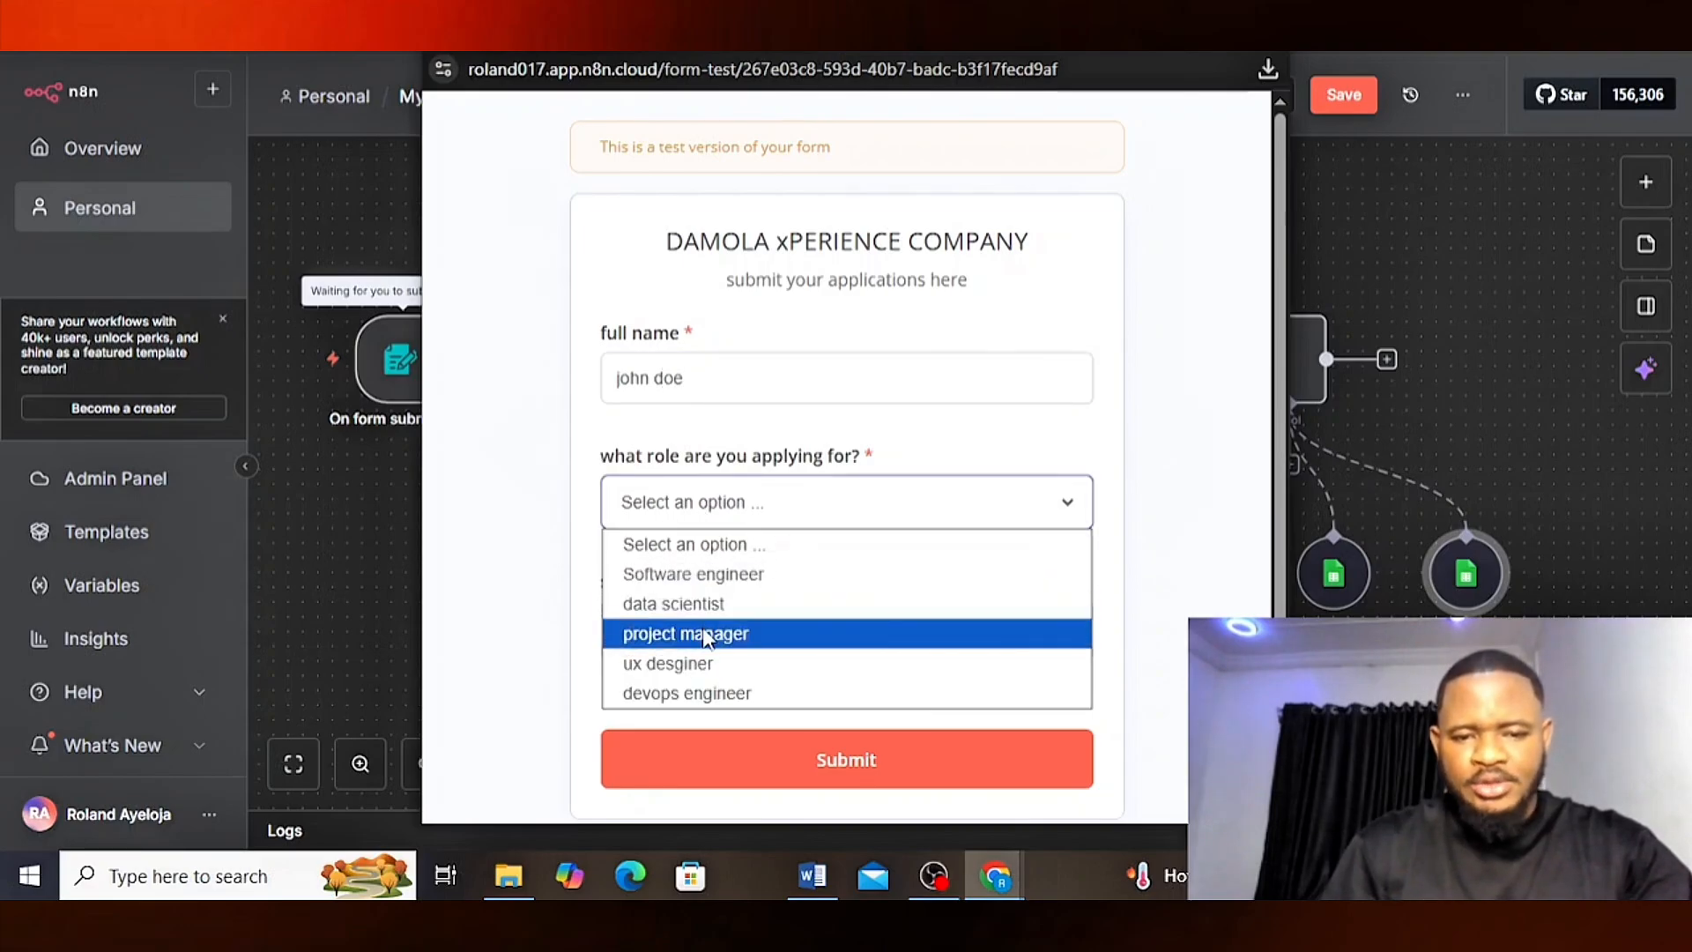
click(707, 574)
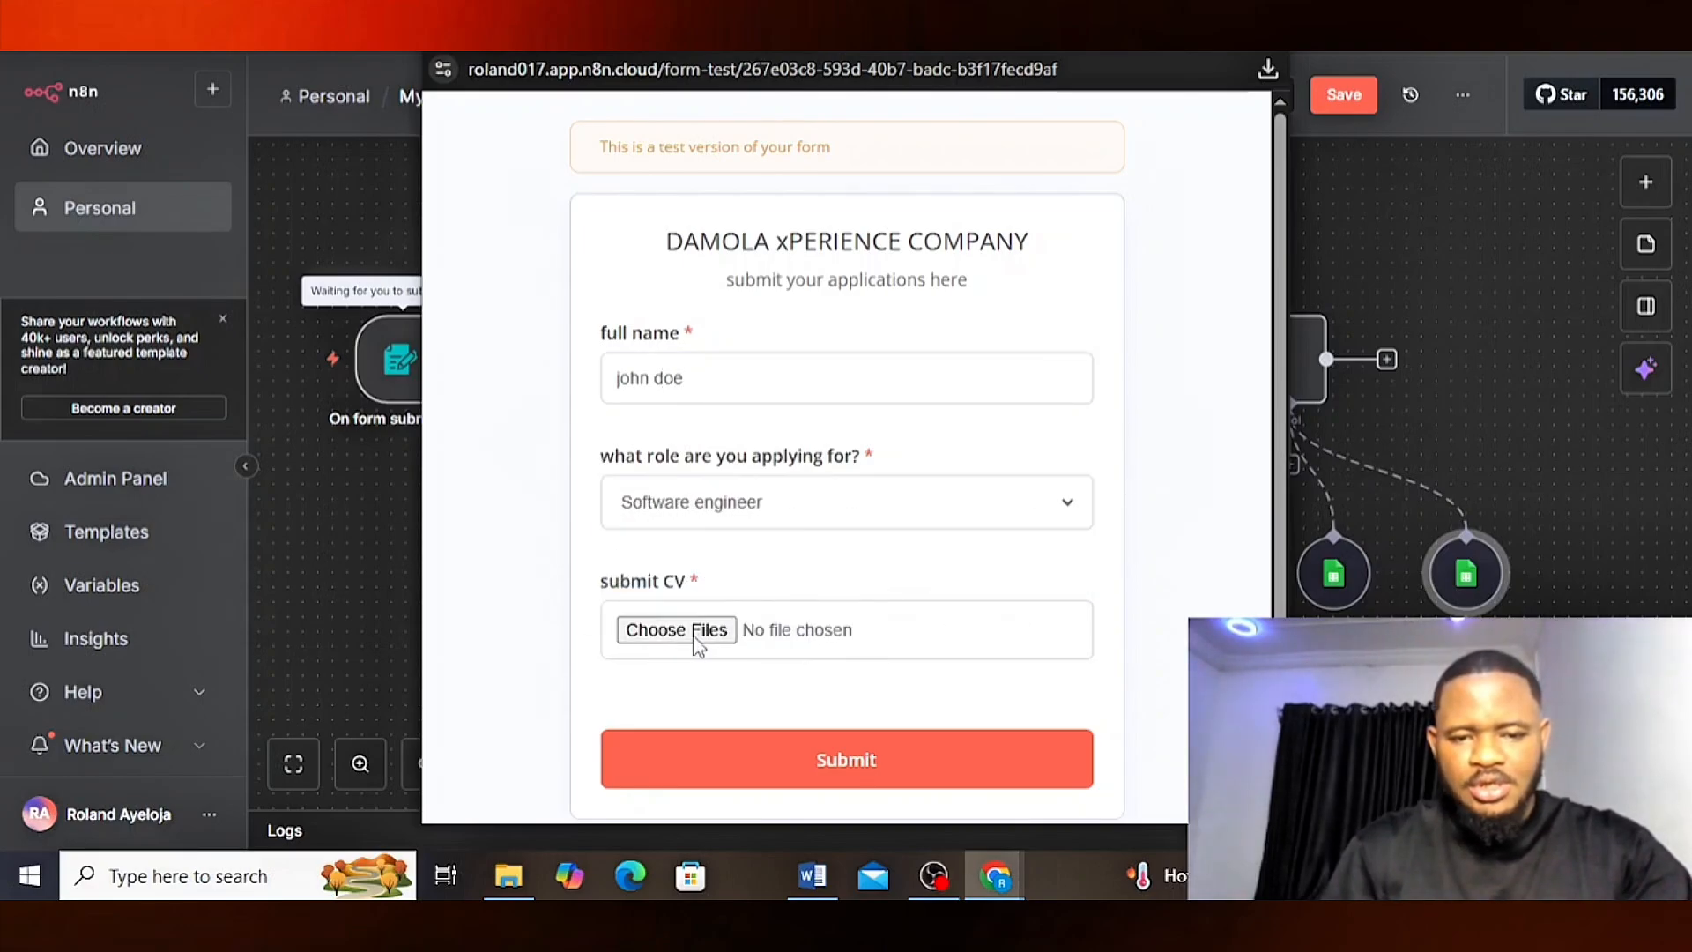
- Attach the candidate's Thirty_Percent_Fit resume from Downloads as the CV, submit the test form and watch the run on the canvas
click(683, 631)
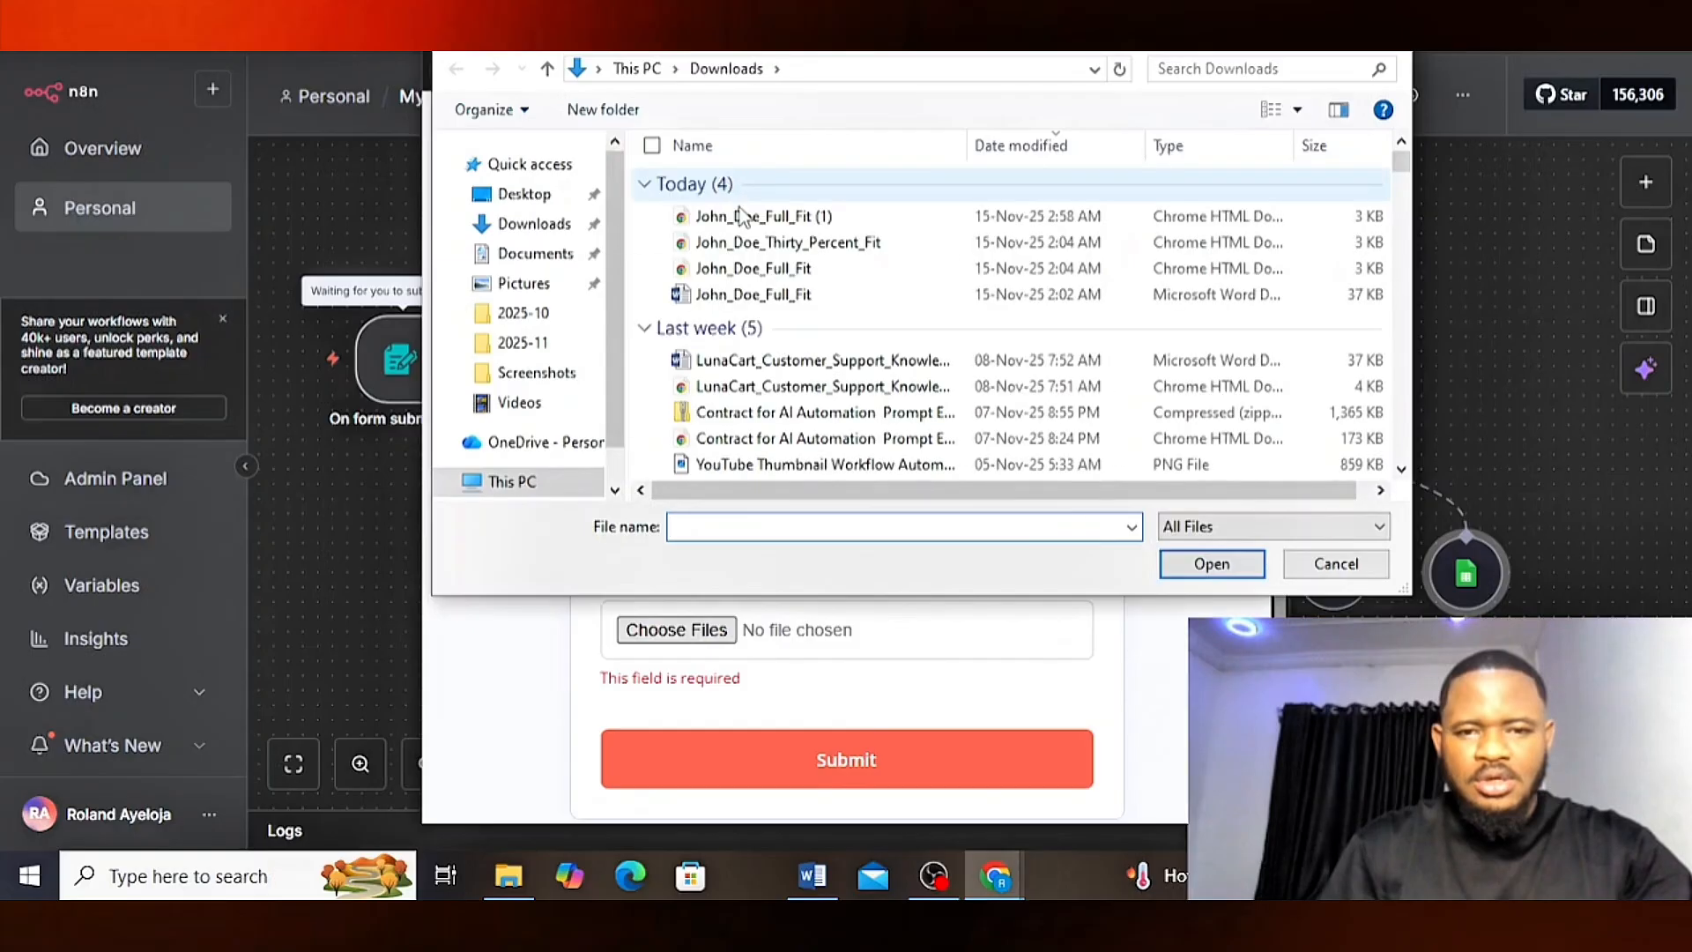
click(781, 243)
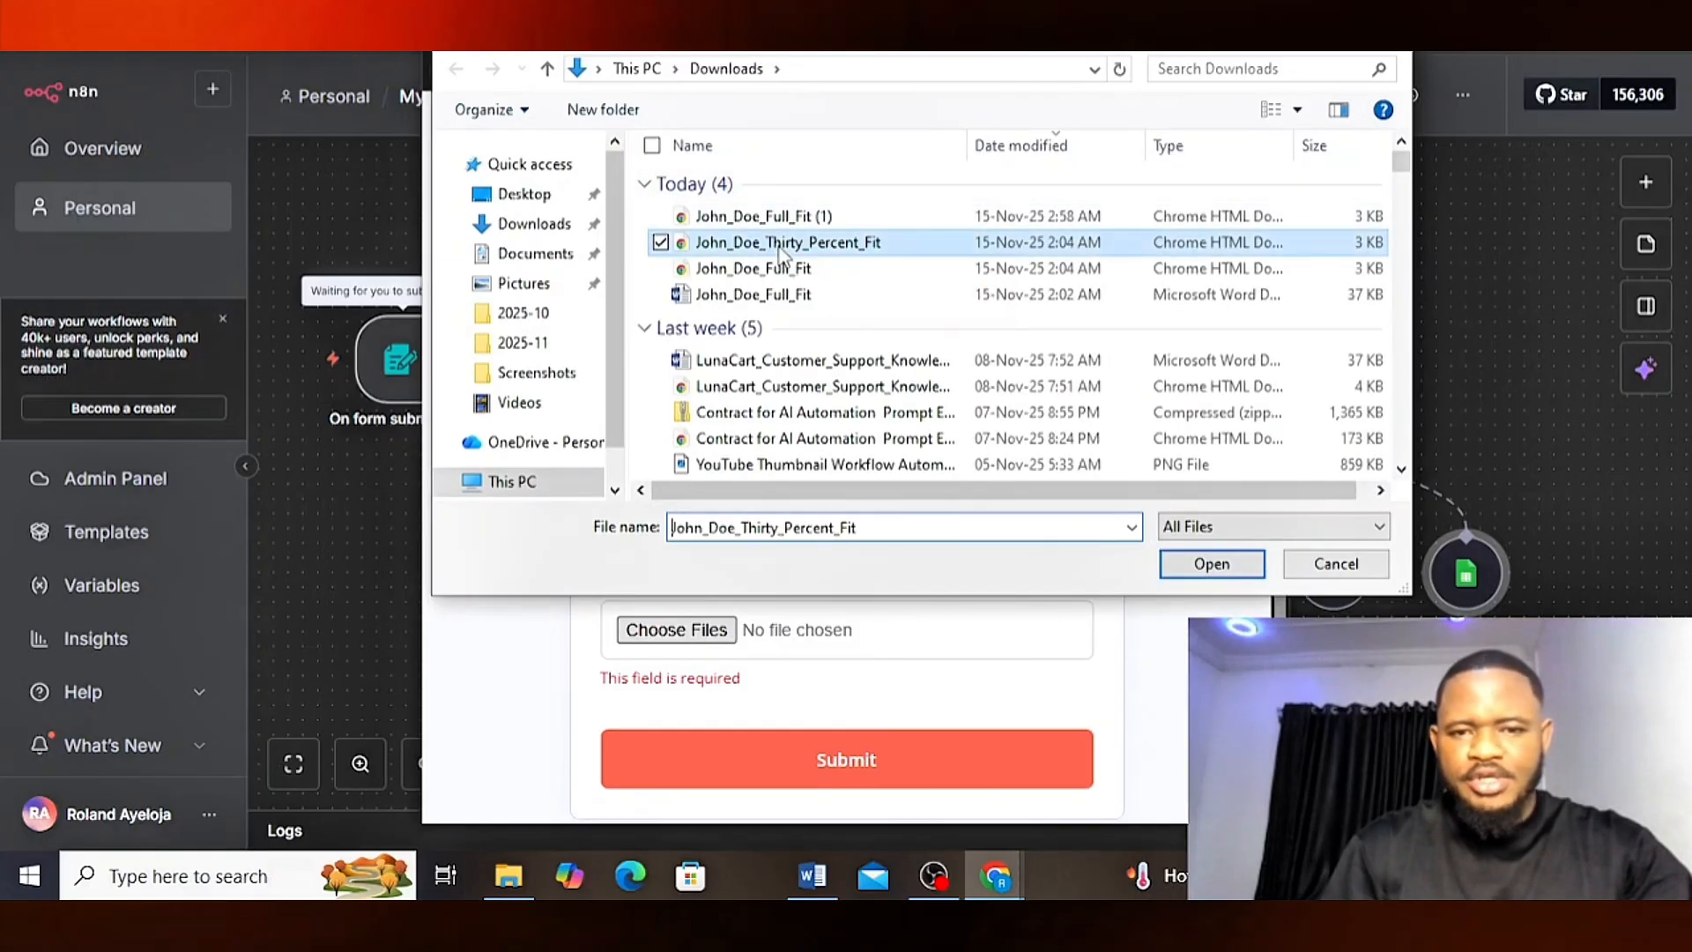
click(1203, 572)
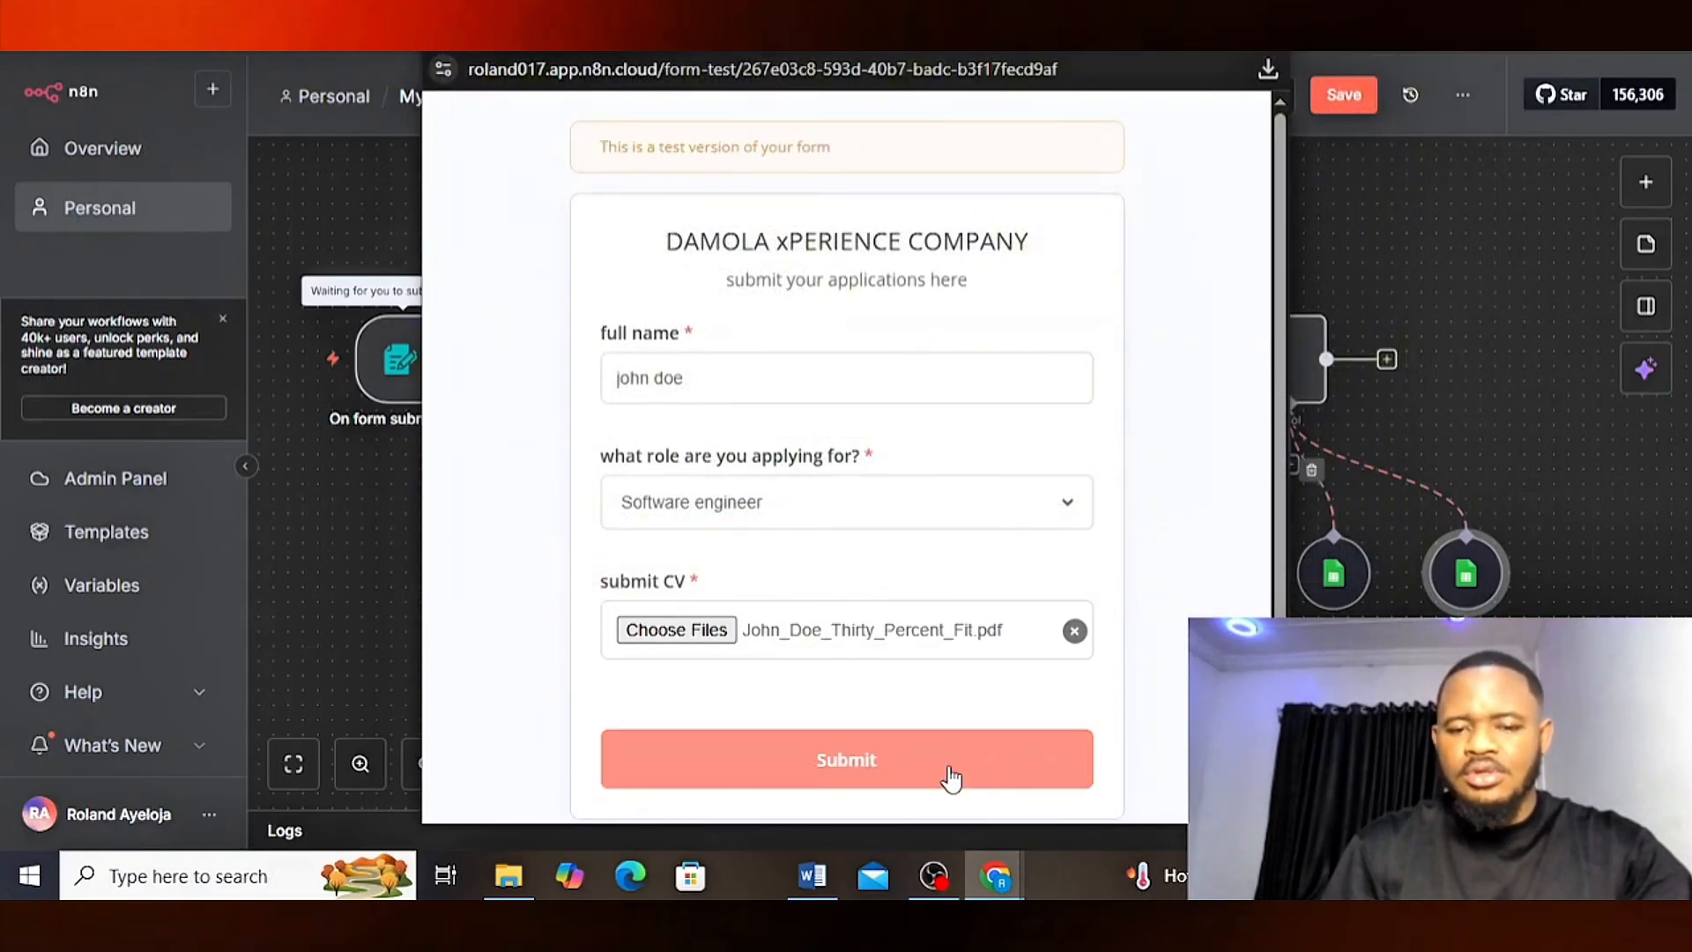
click(950, 778)
click(1463, 196)
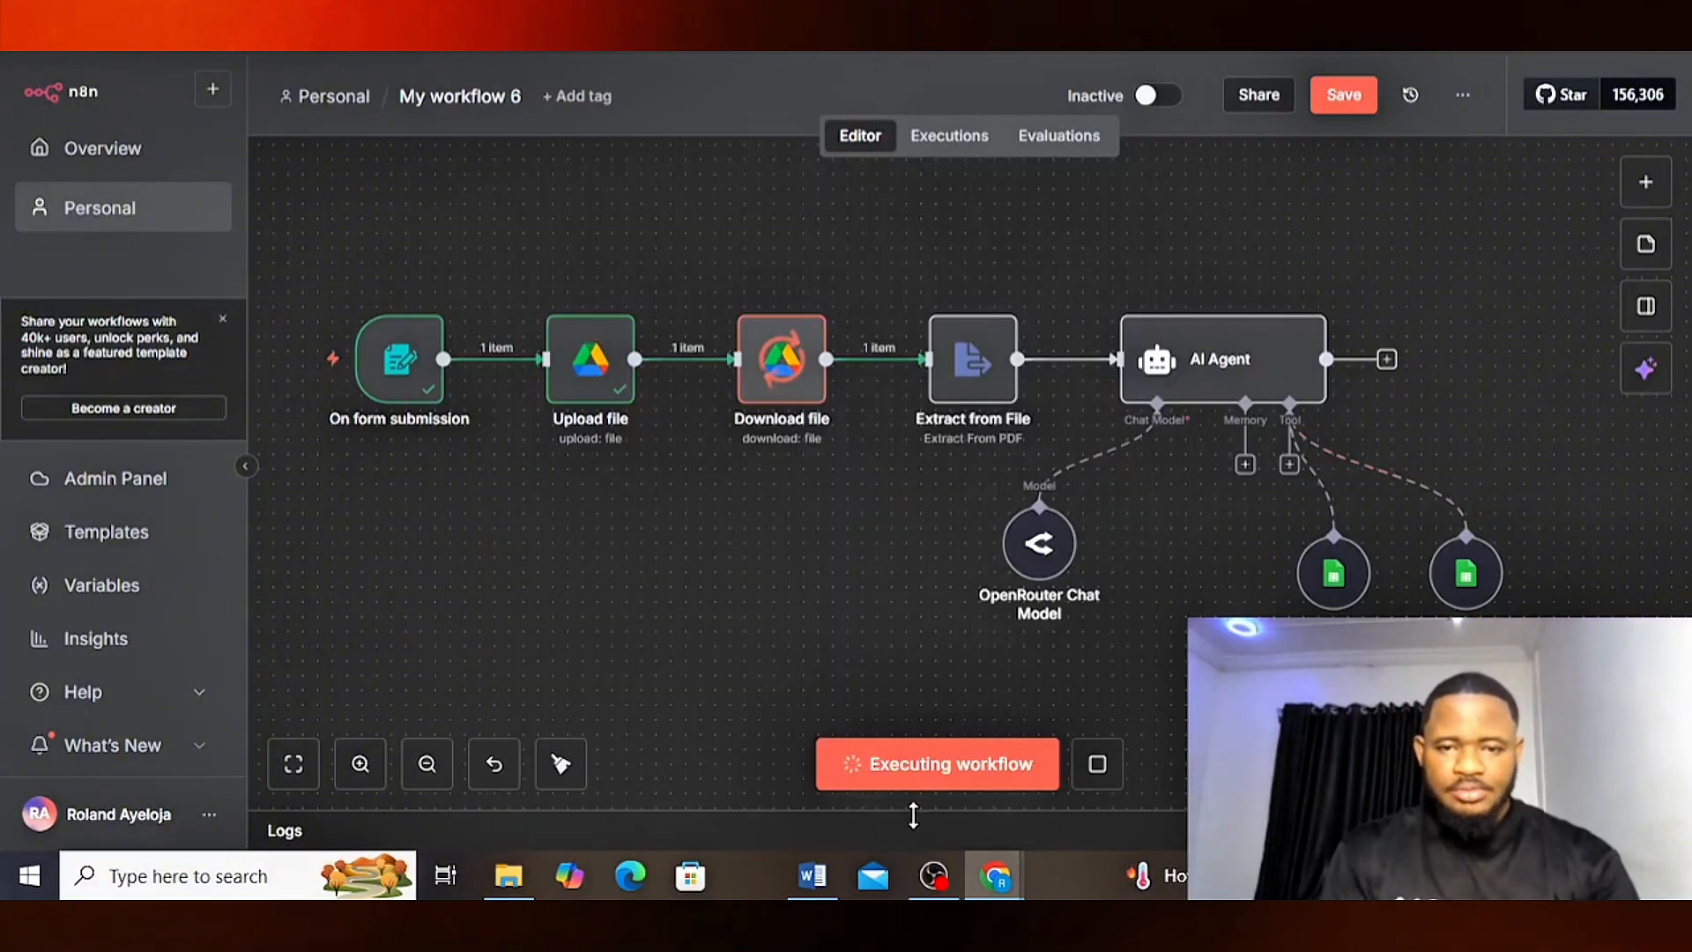
- Switch to the job postings sheet and review the Software Engineer posting's responsibilities and qualifications
mouse_move(812, 875)
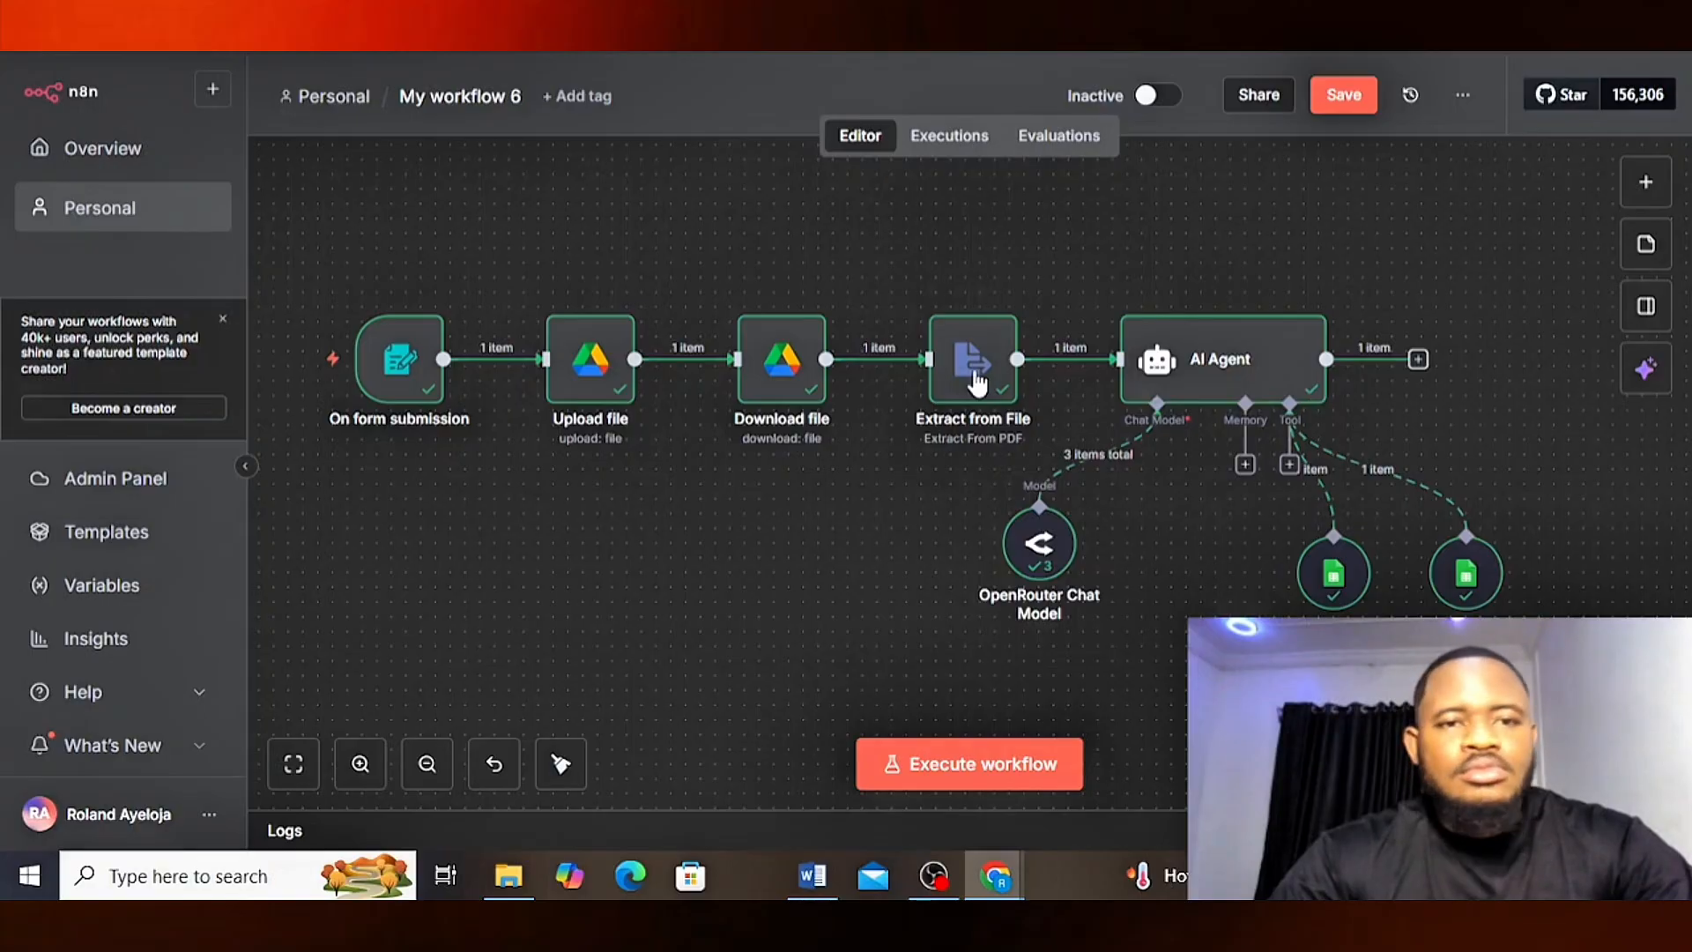
key(ctrl+Tab)
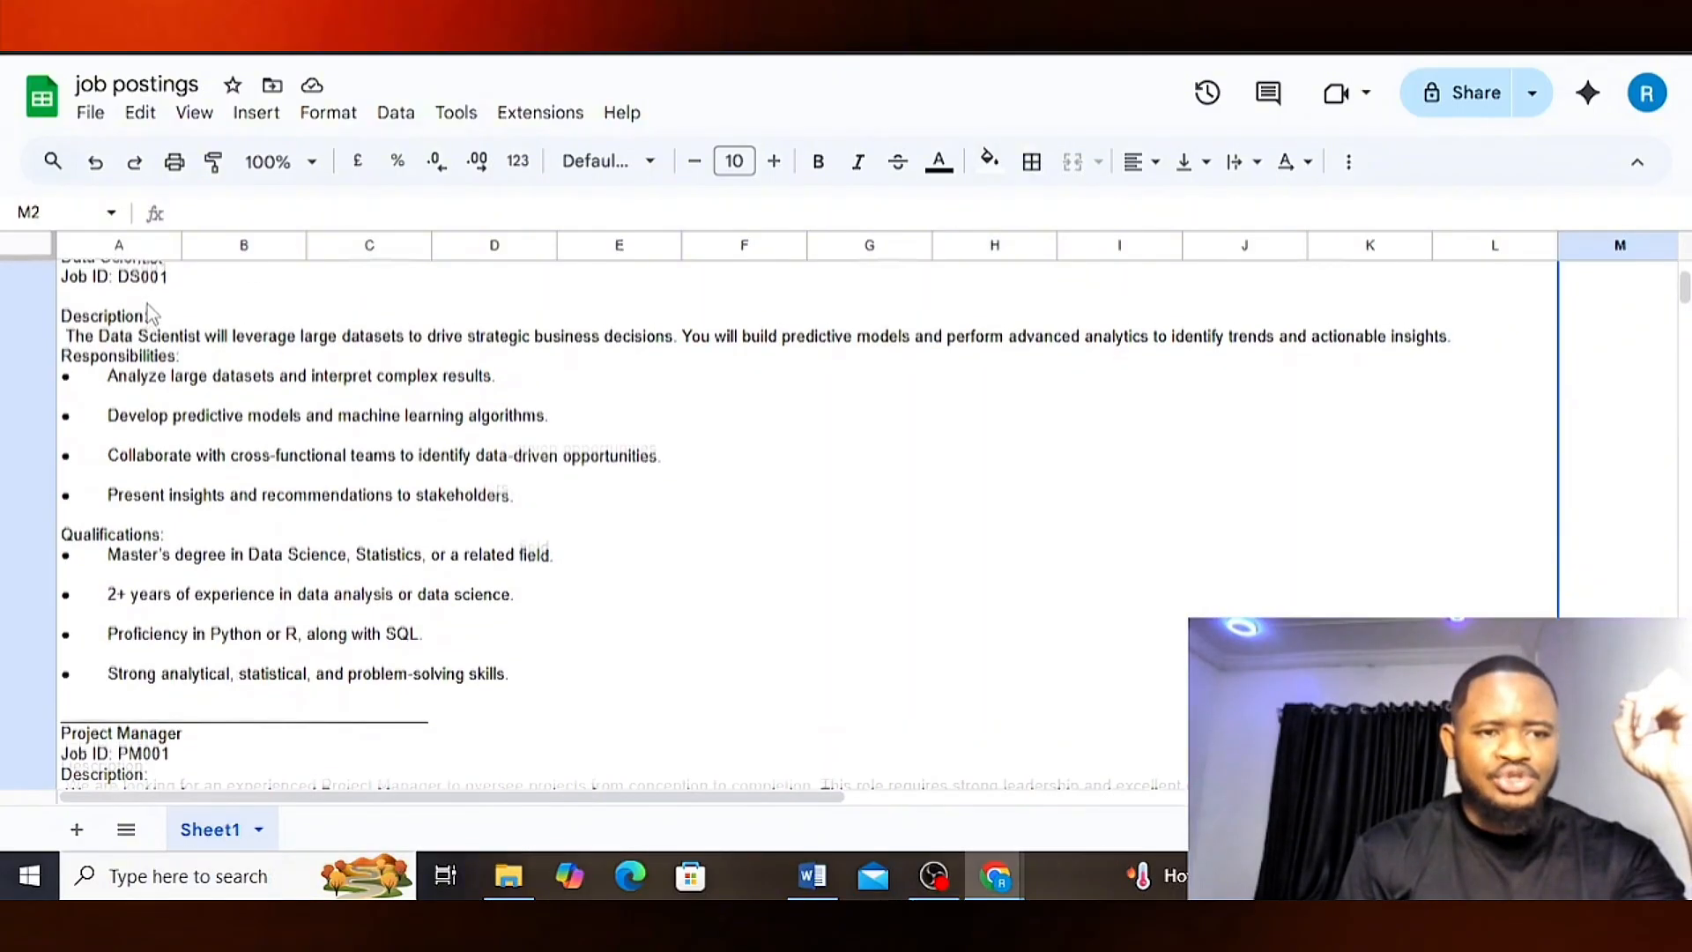
scroll(146, 305, up, 1)
scroll(168, 348, up, 5)
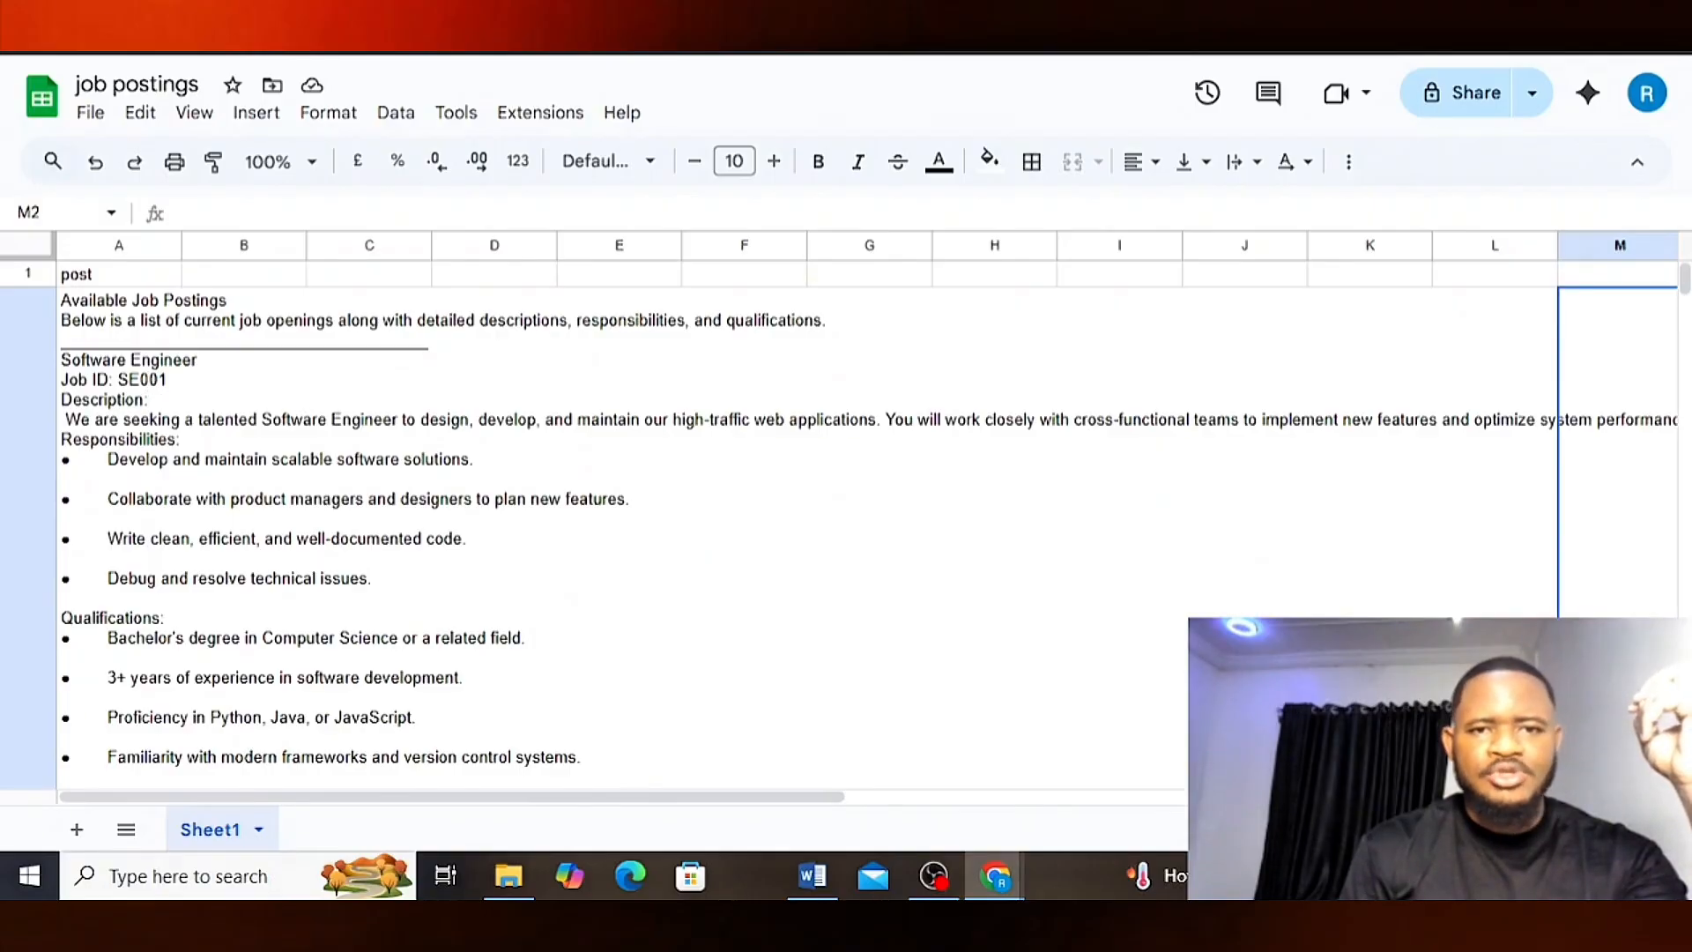
- Switch to the Resume Database sheet and read the full comment logged for the applicant in row 4
click(450, 35)
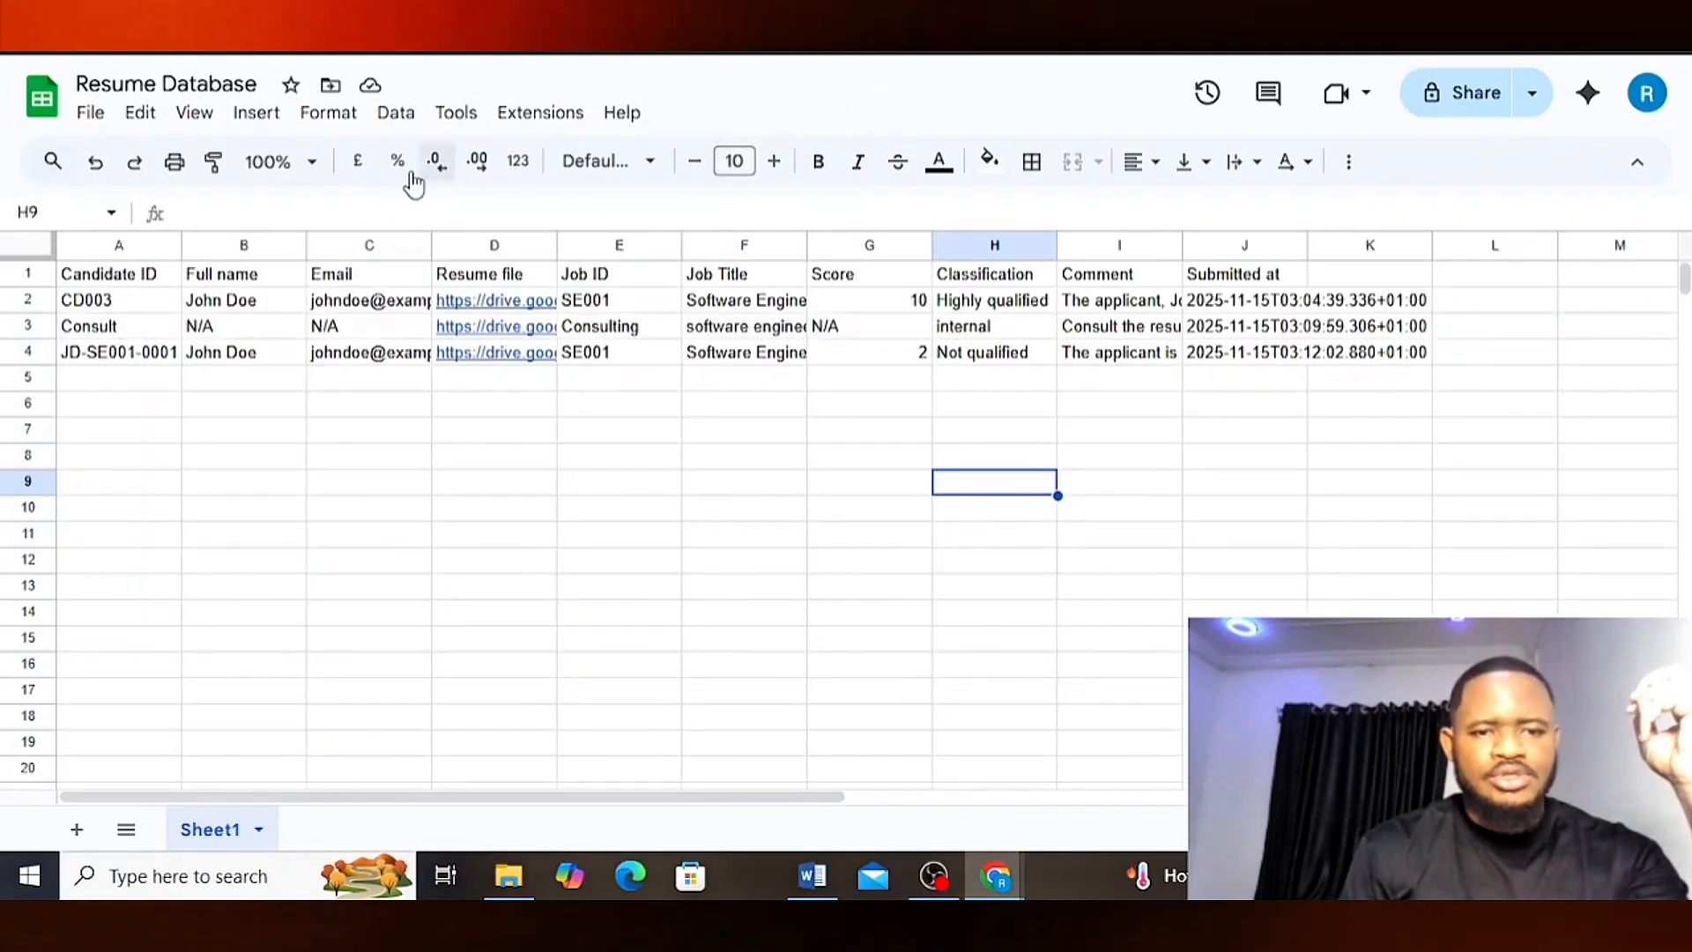
mouse_move(551, 356)
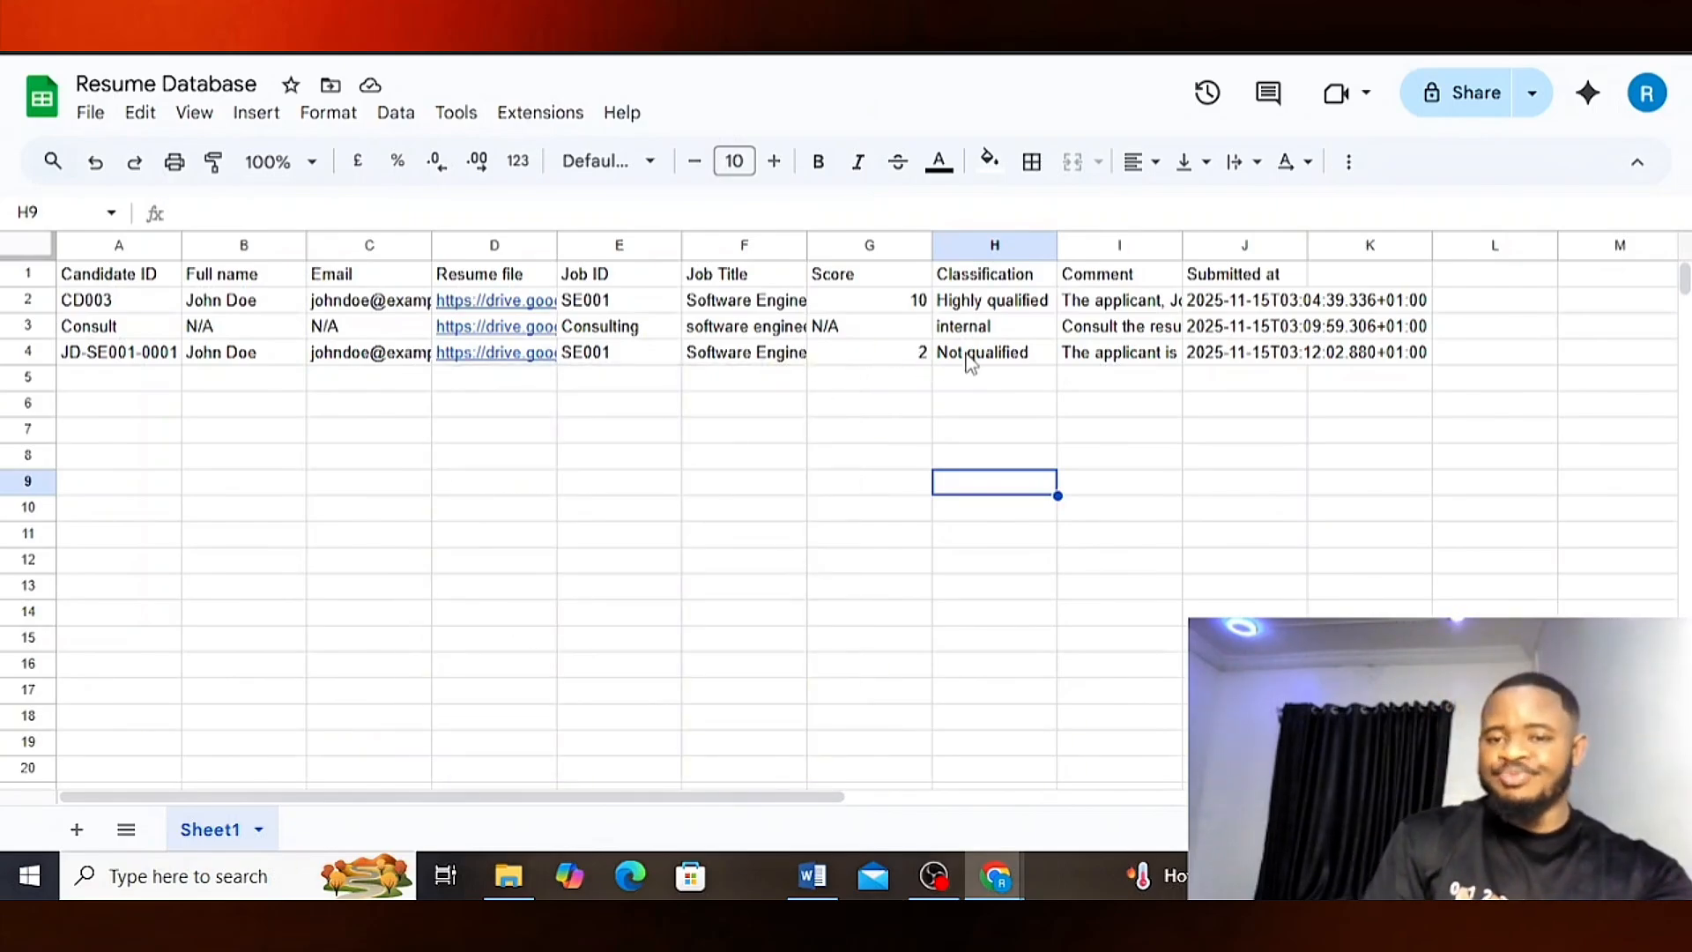
click(1120, 354)
double_click(1120, 352)
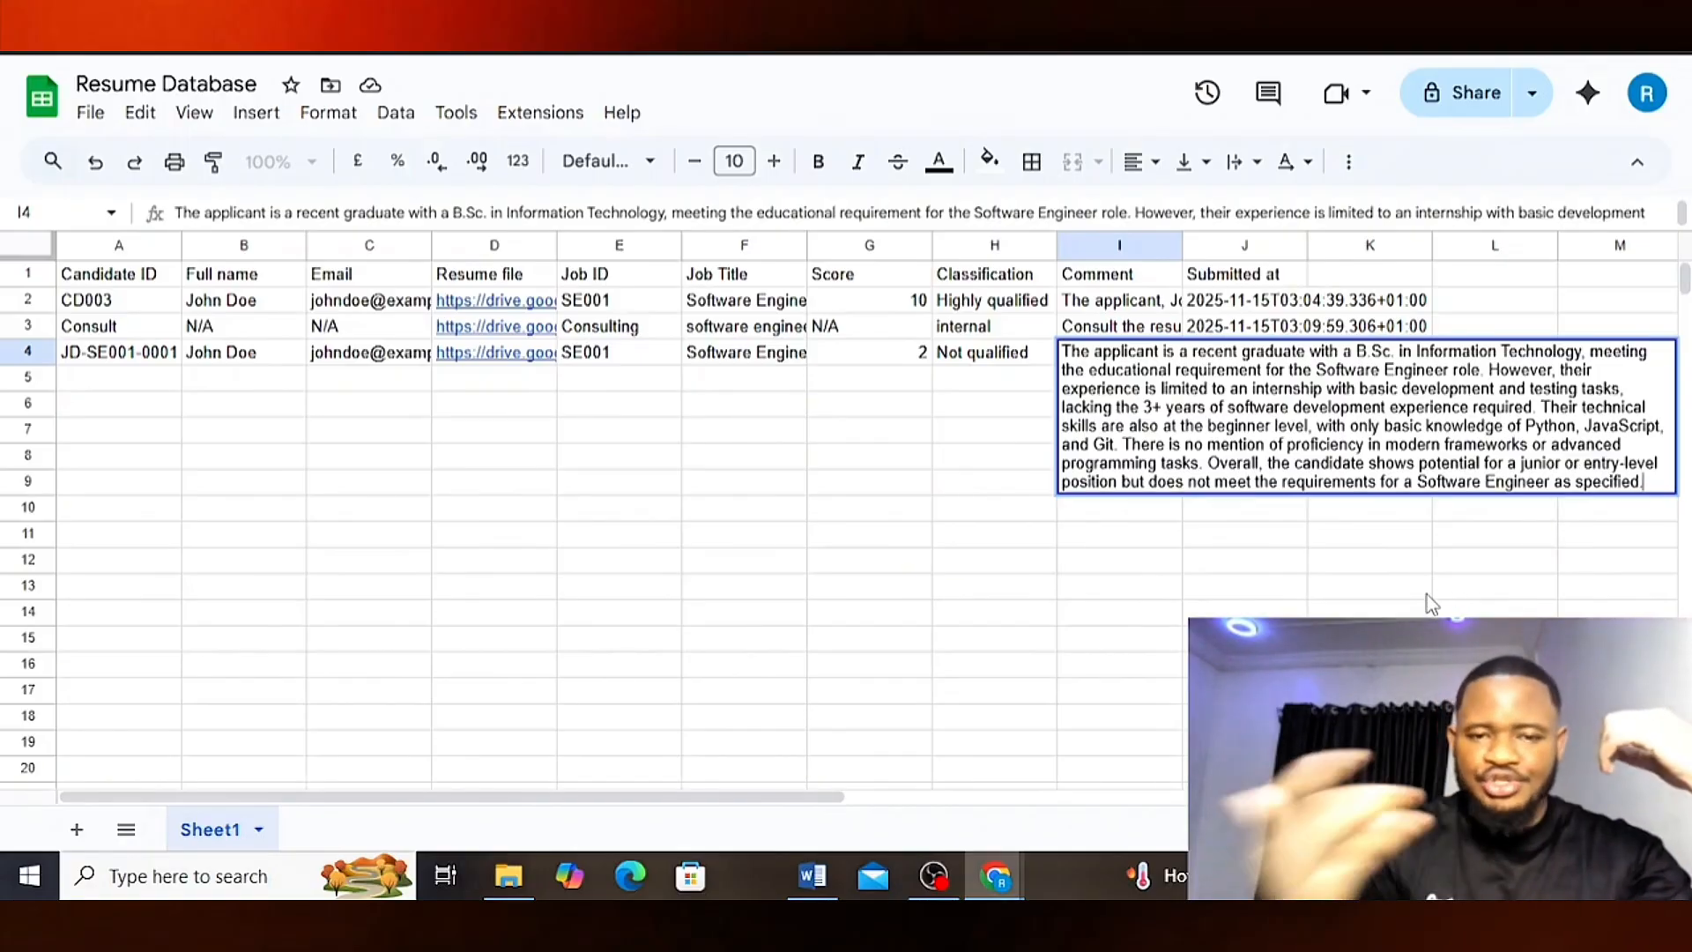
click(1041, 535)
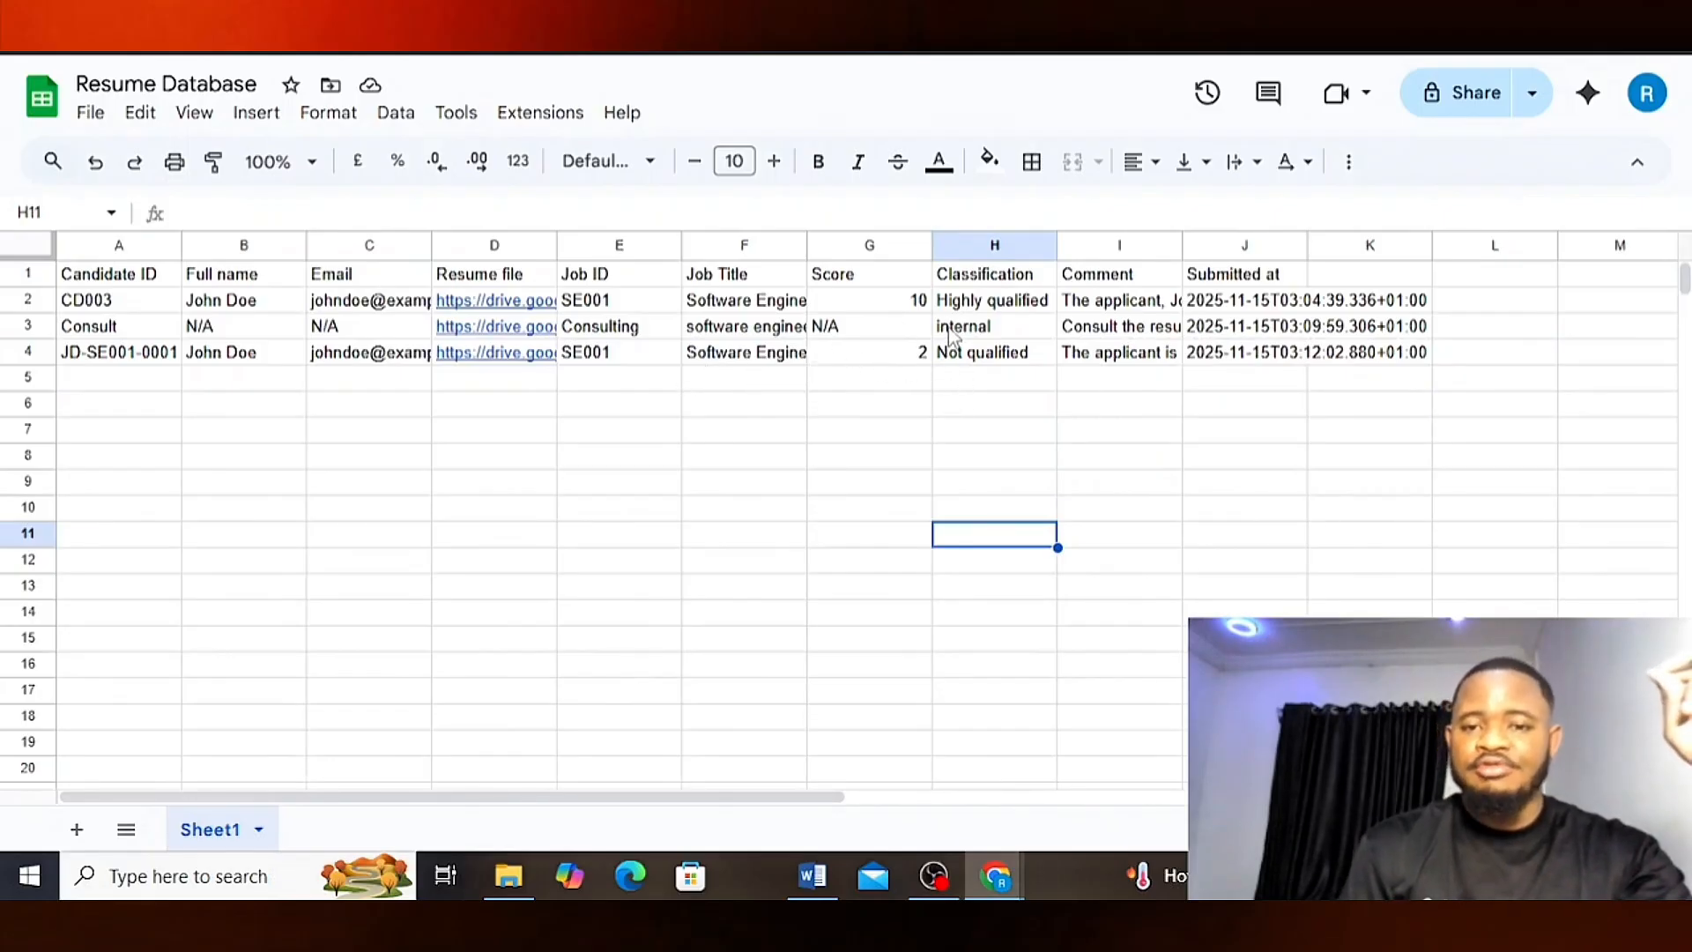
- Open the resume linked in row 4, compare it with the Full_Fit resume, and preview the row 4 link again in Resume Database
click(496, 360)
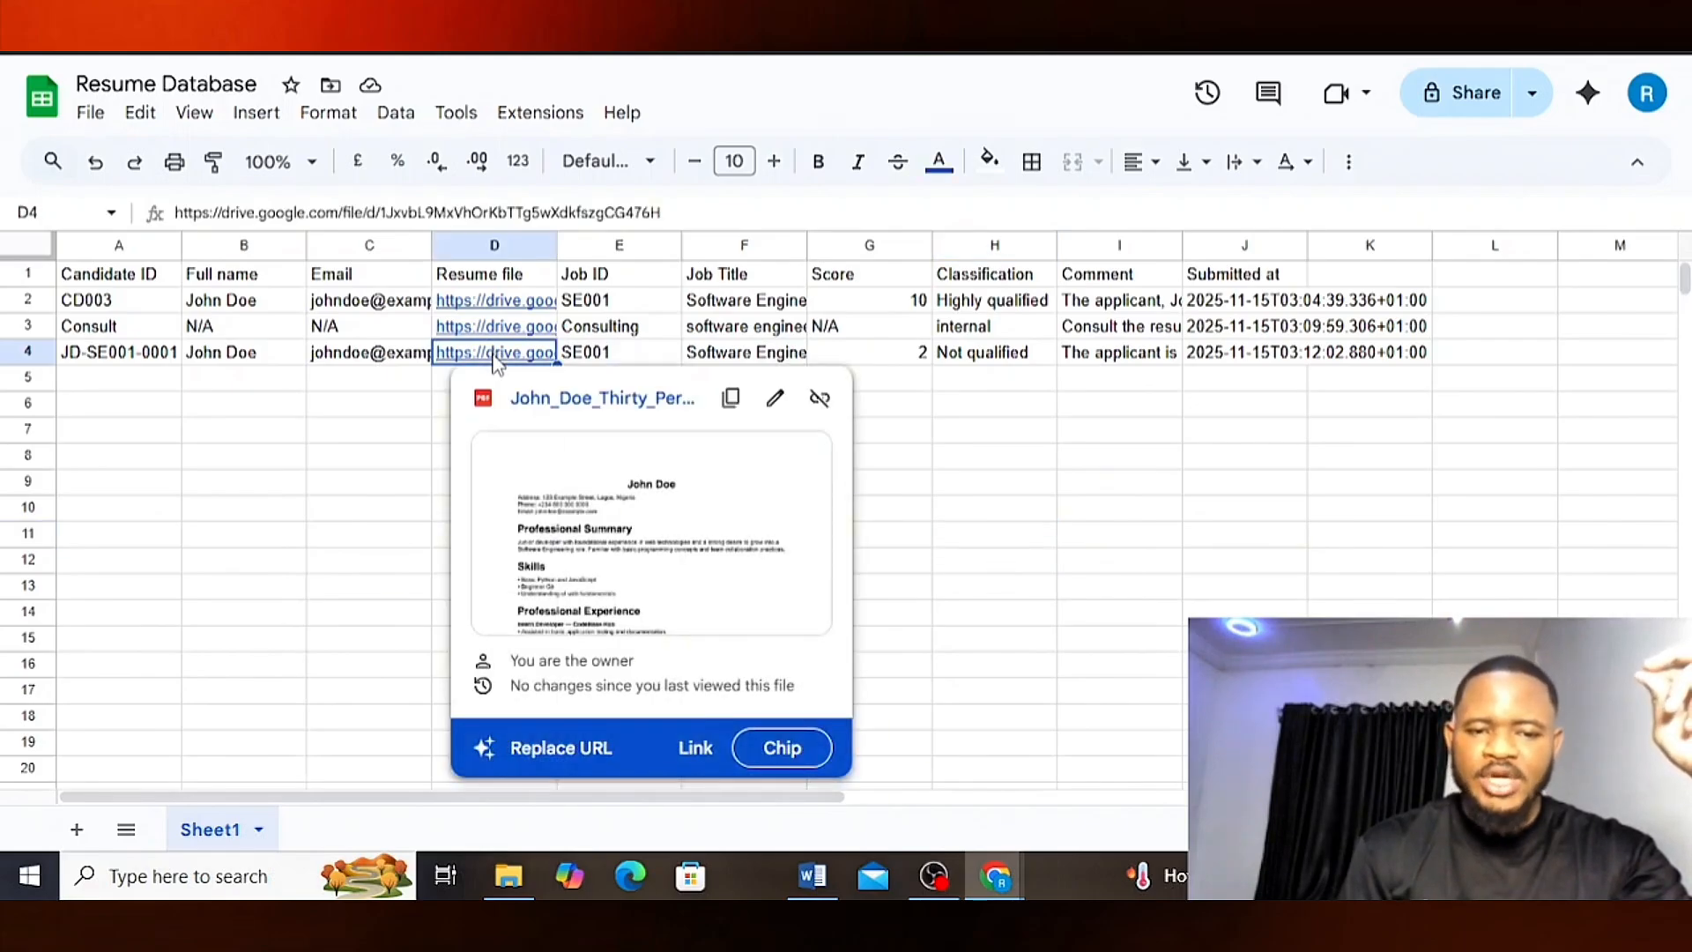
click(575, 402)
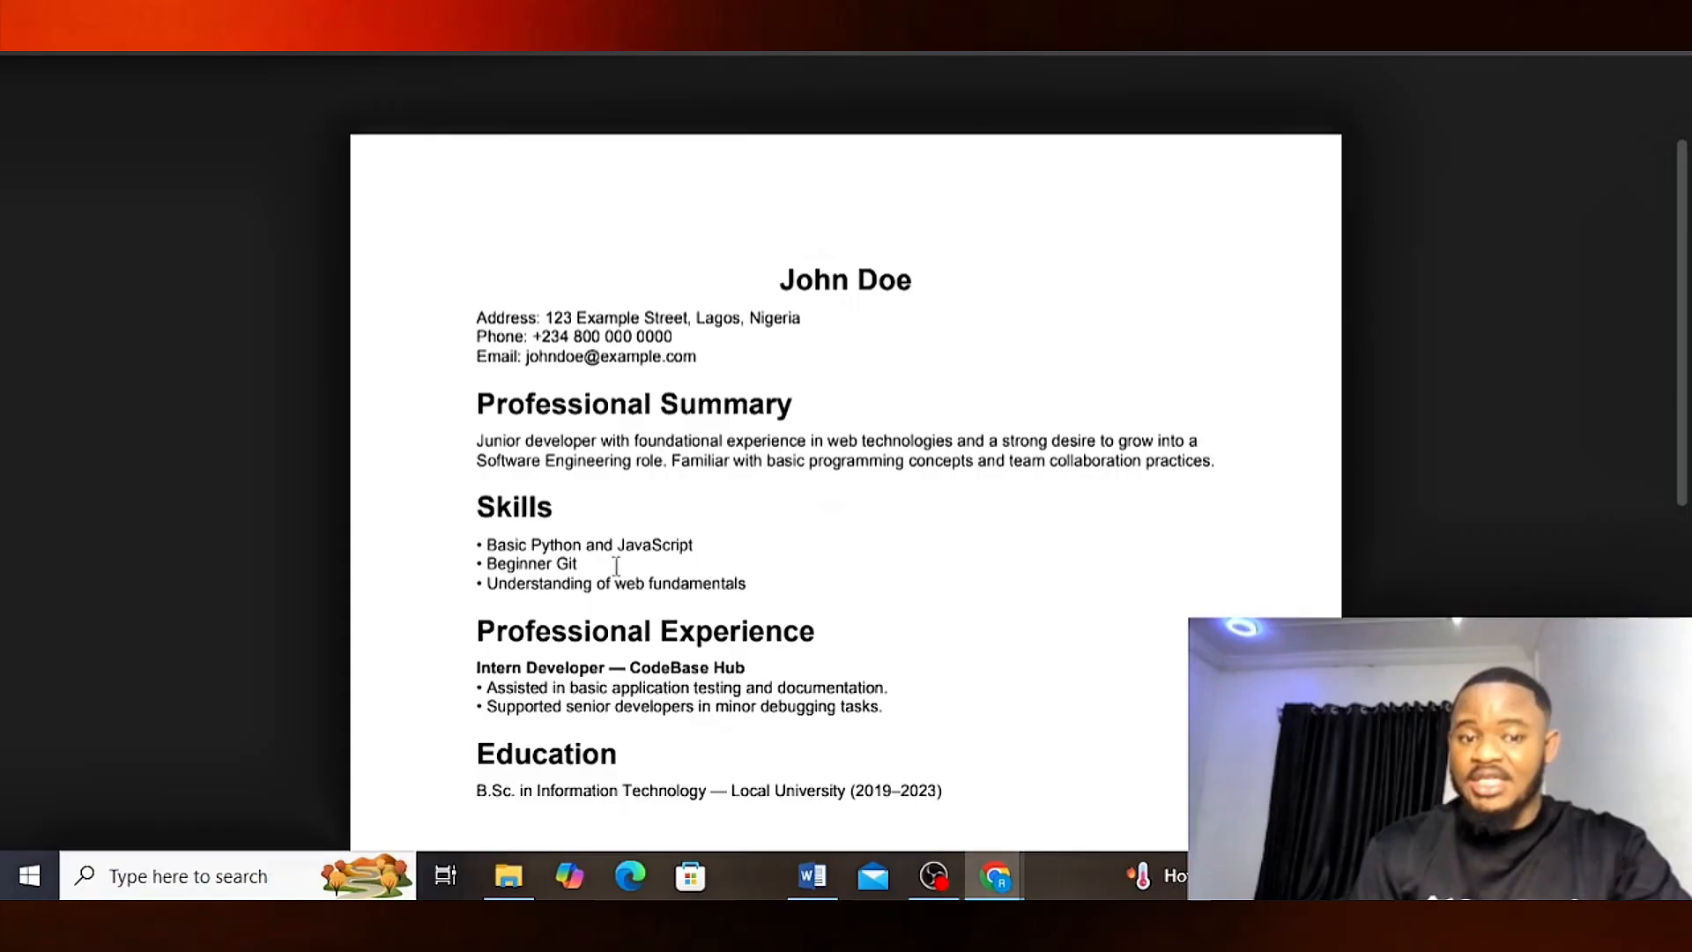
scroll(616, 565, down, 2)
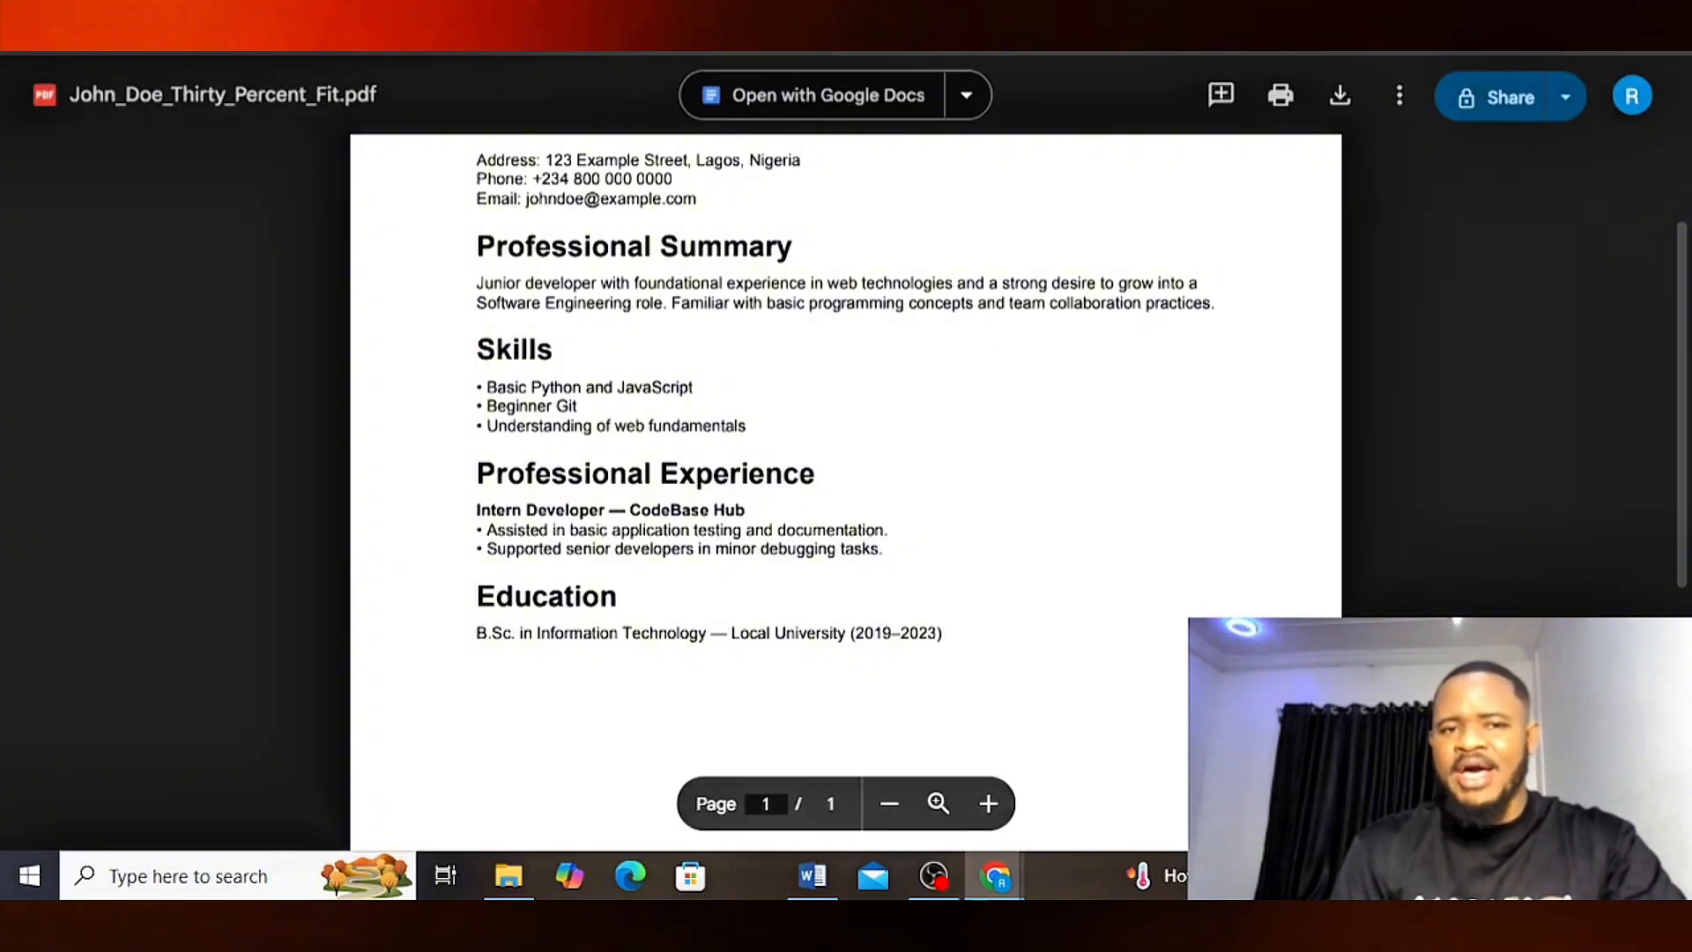
click(705, 27)
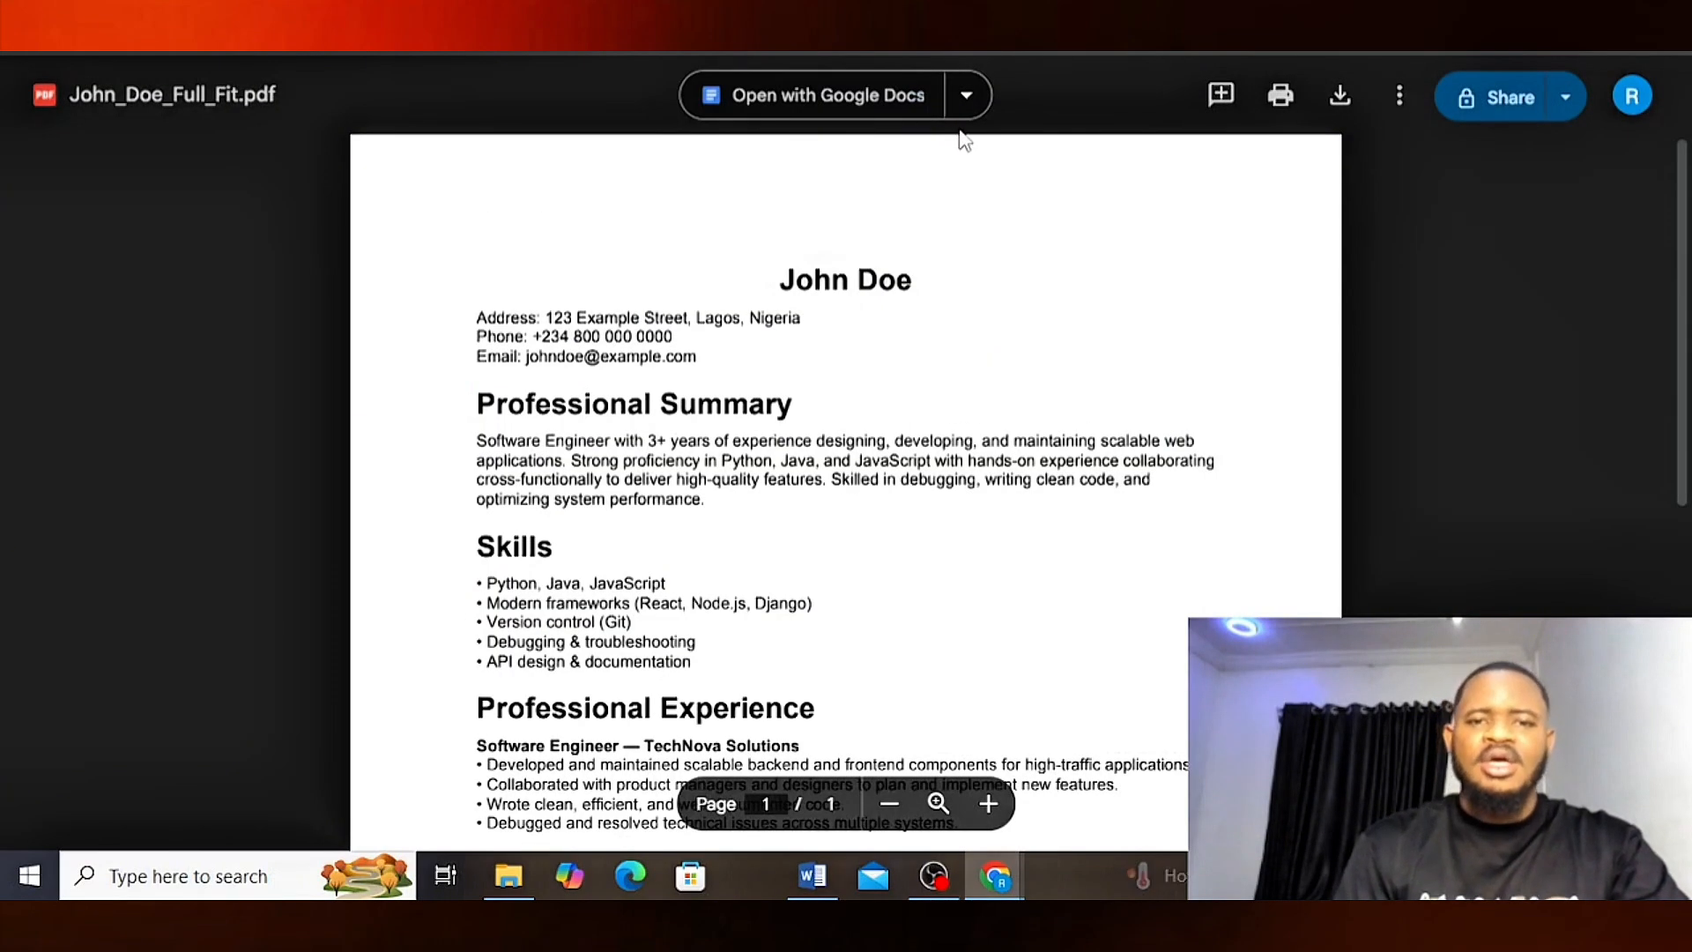
click(846, 27)
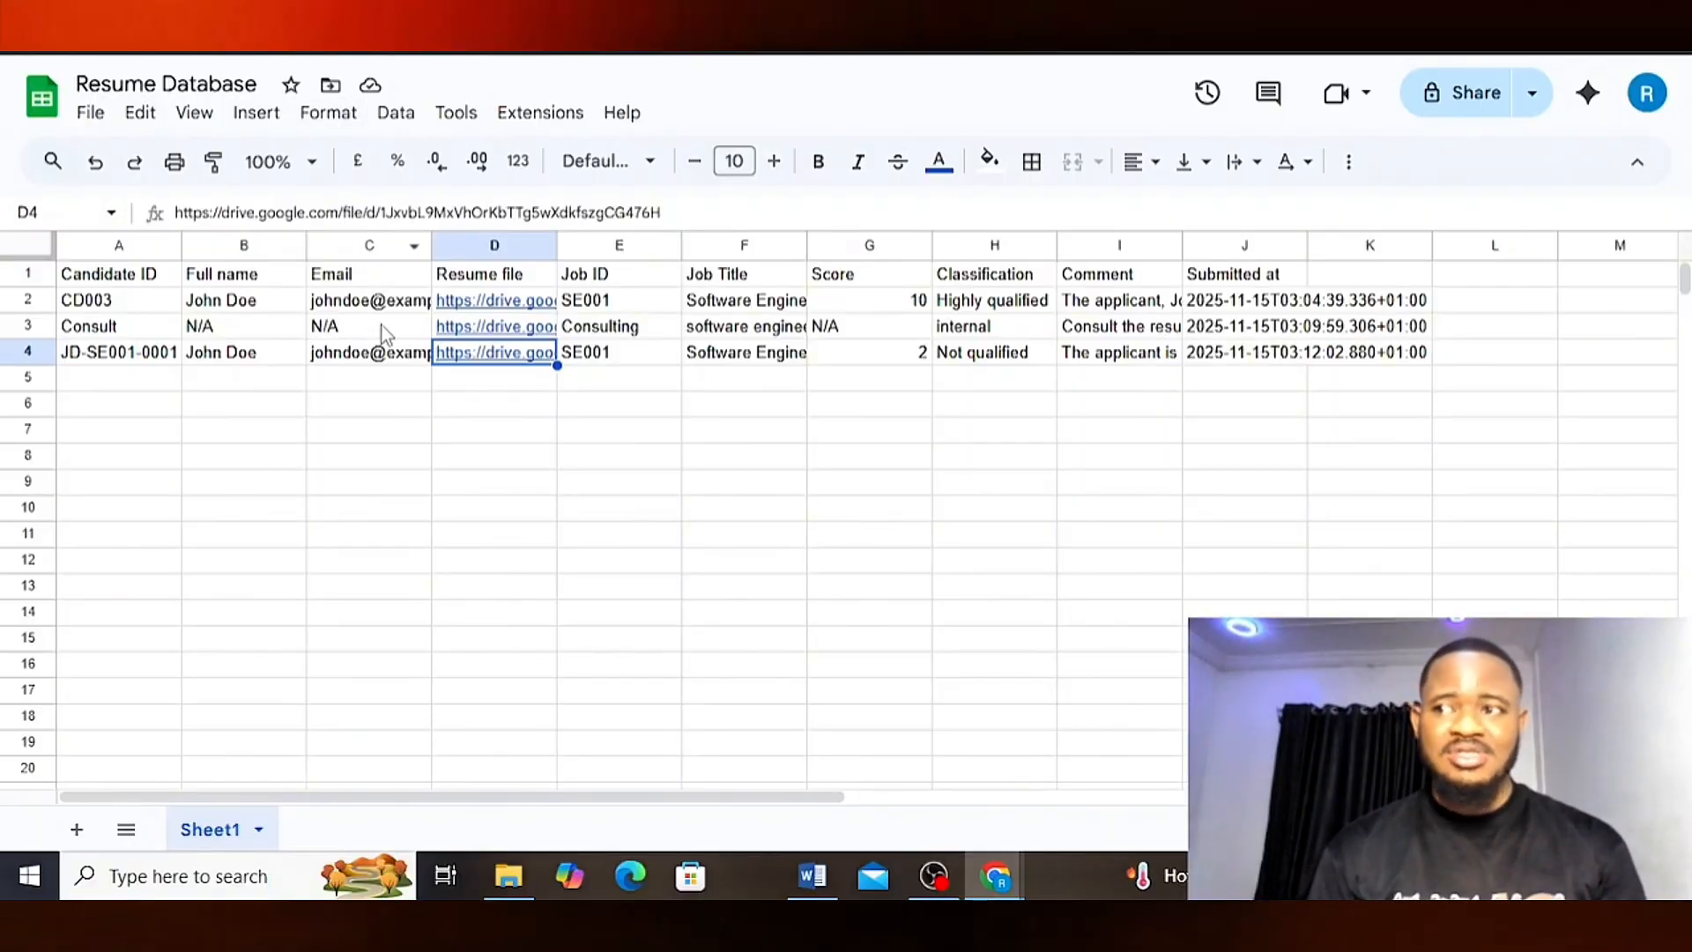
click(471, 351)
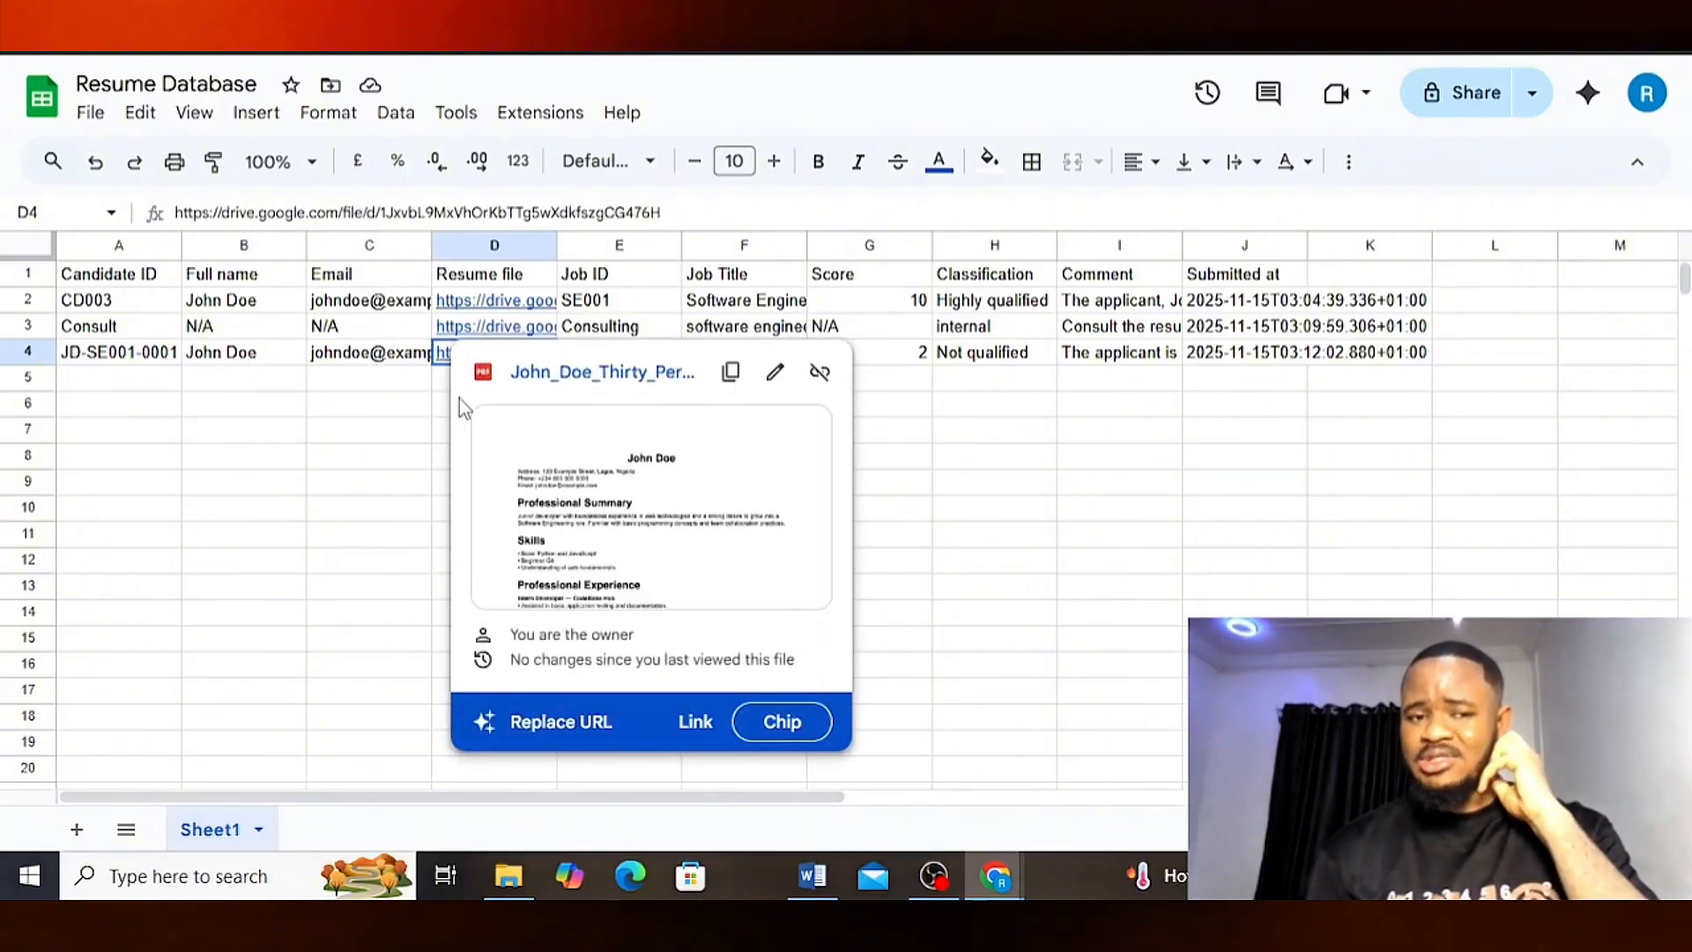